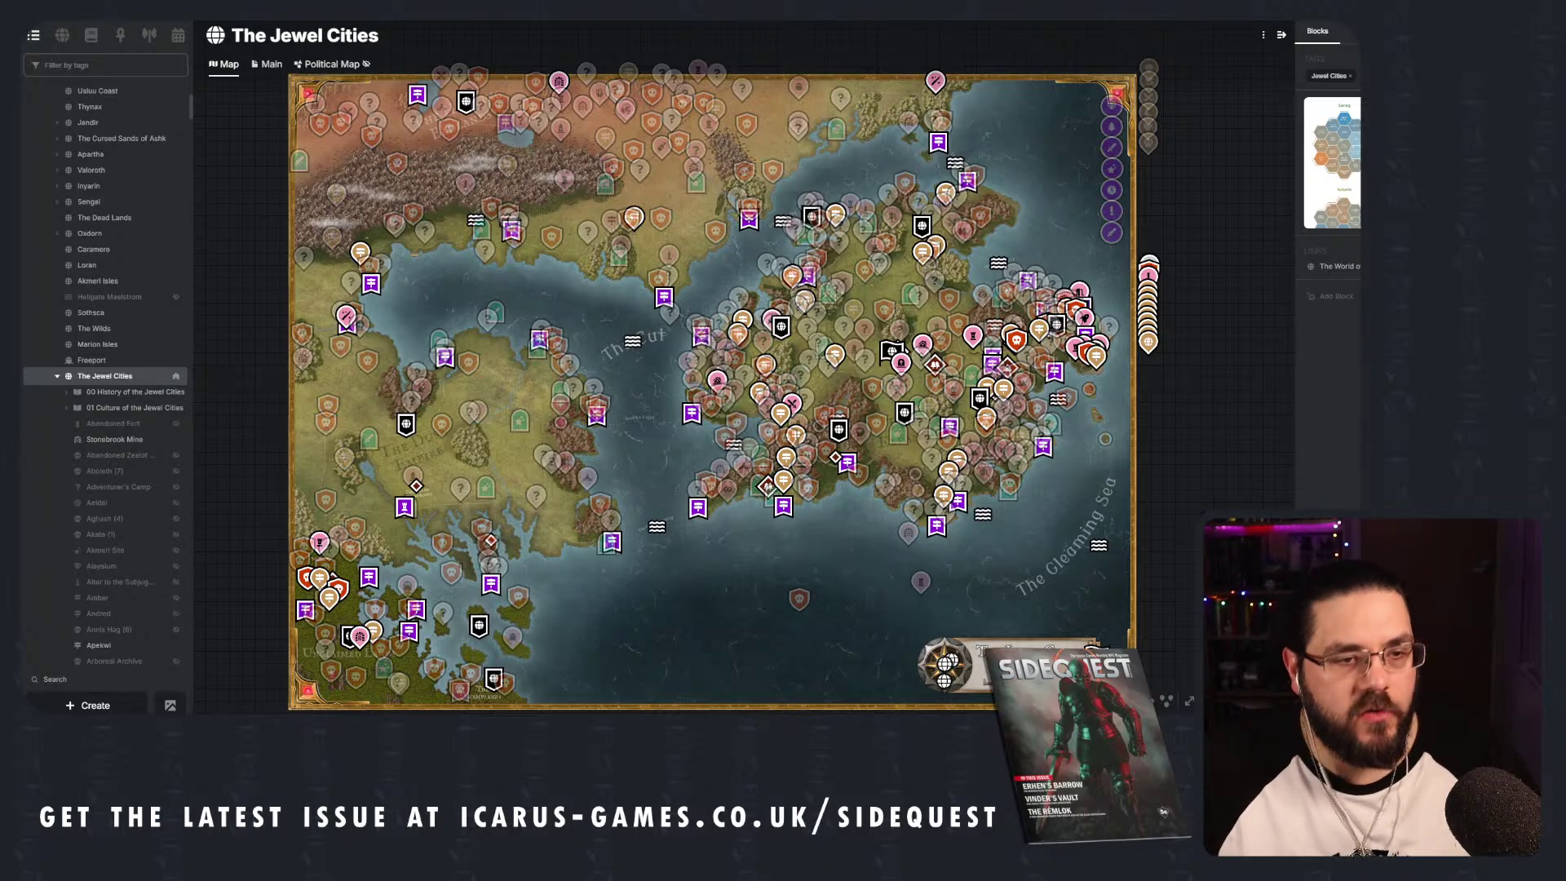
Look through the Previous Campaigns folder in the adventures list, and open the Adventure 66 - Road to Aeldal note.
click(149, 35)
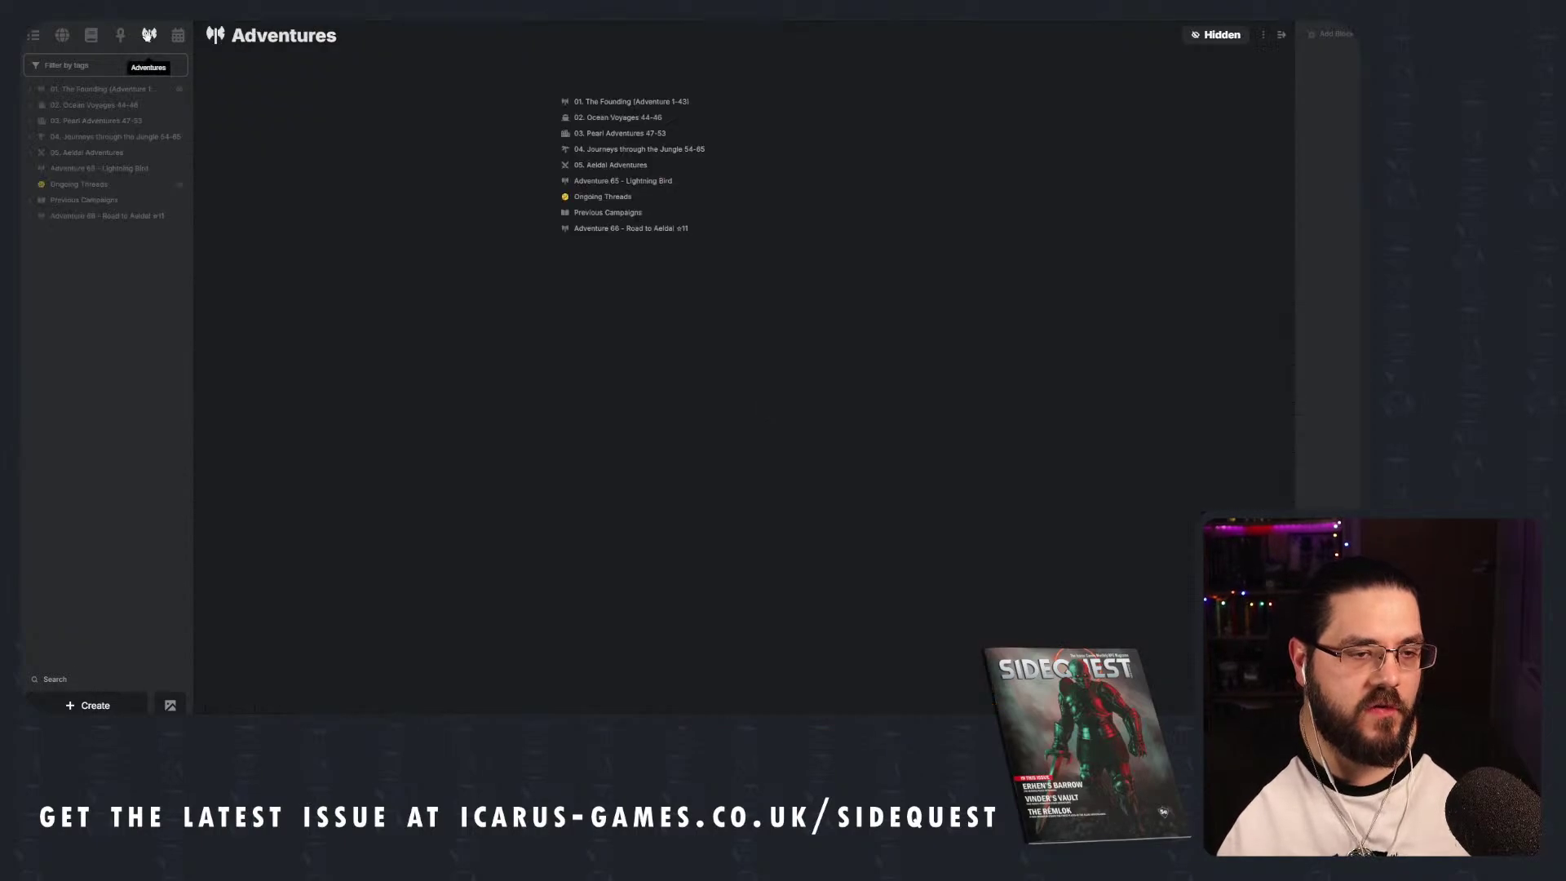
click(32, 202)
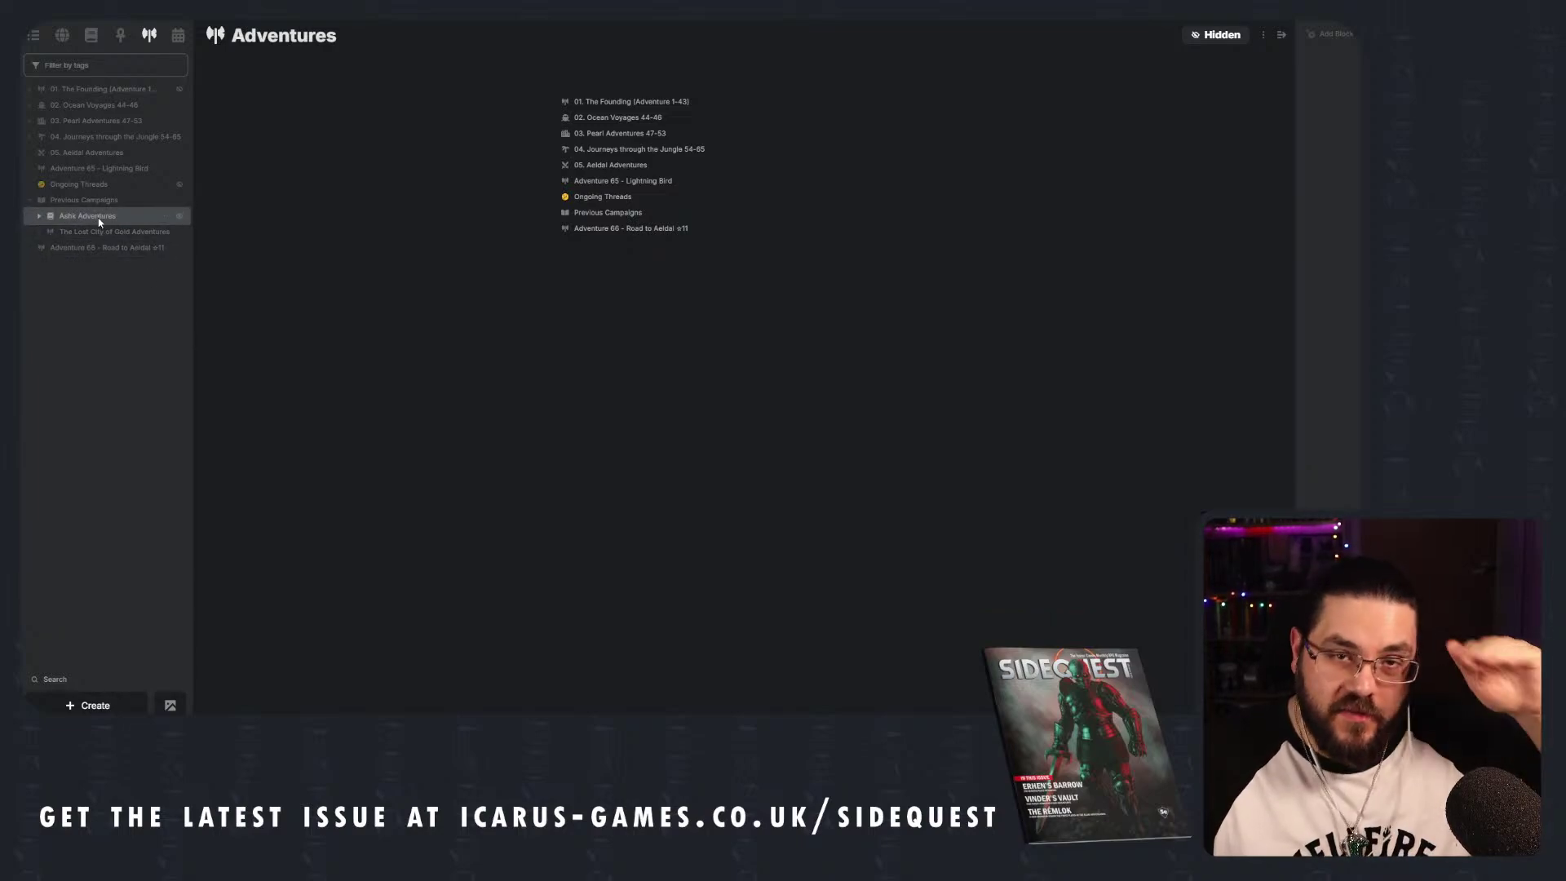
click(38, 217)
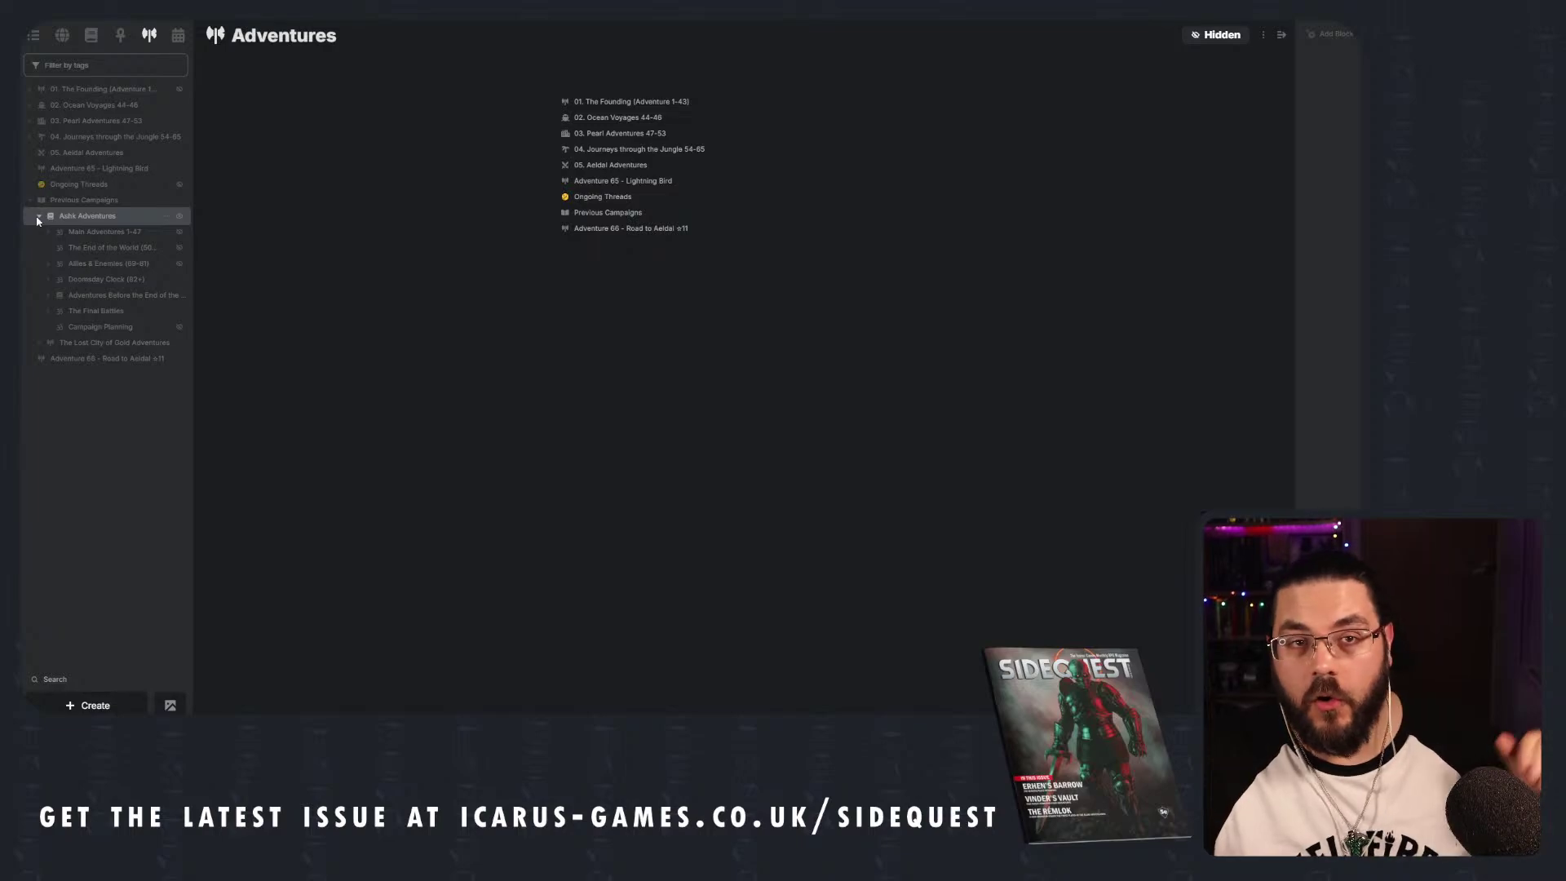
click(30, 202)
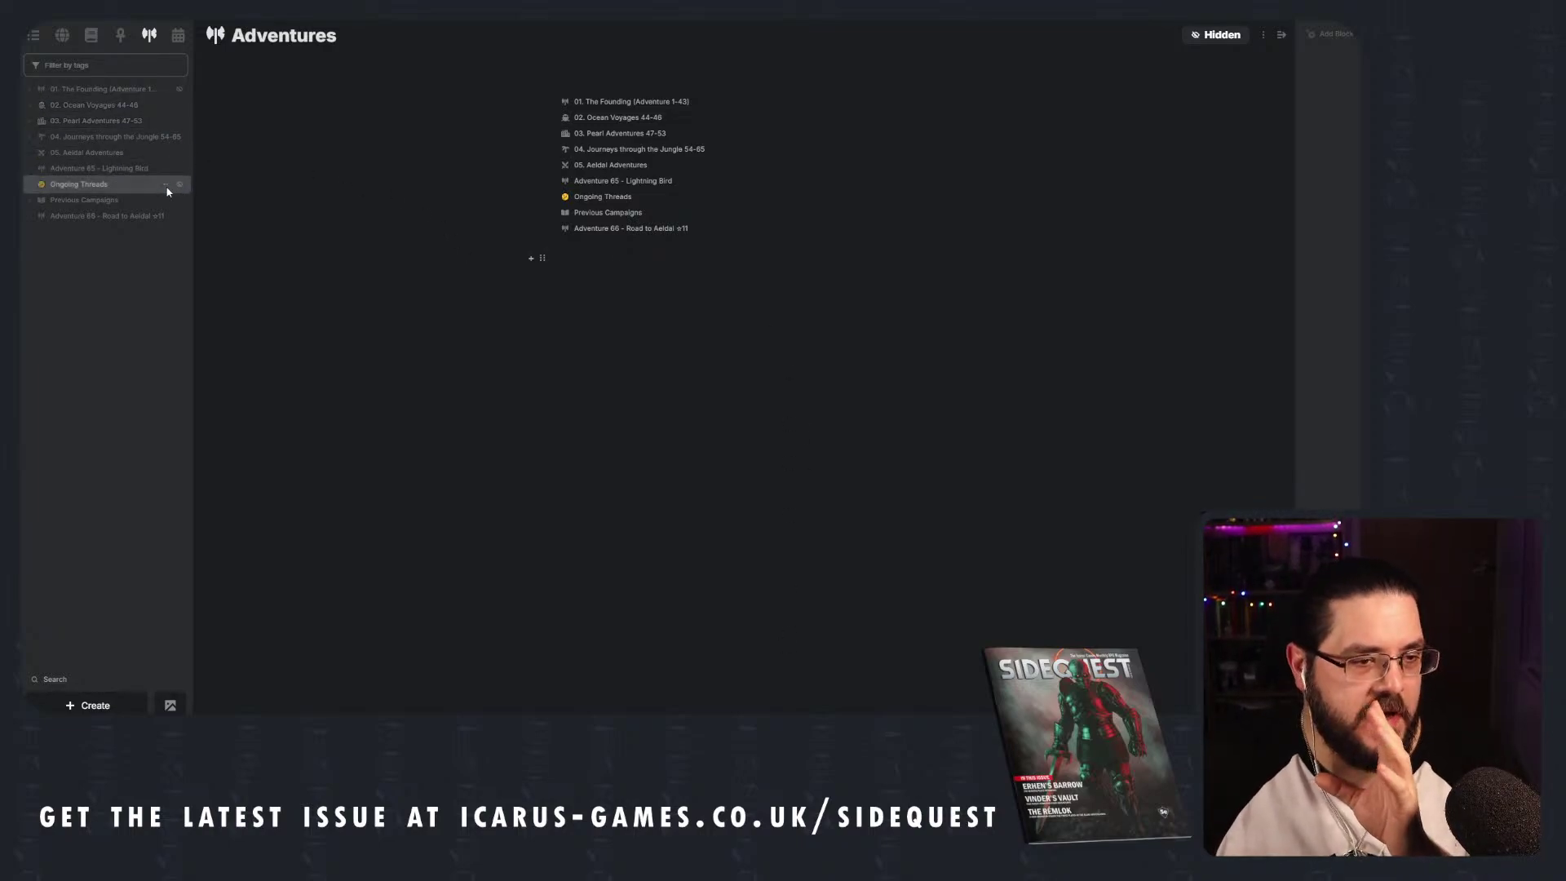
click(155, 216)
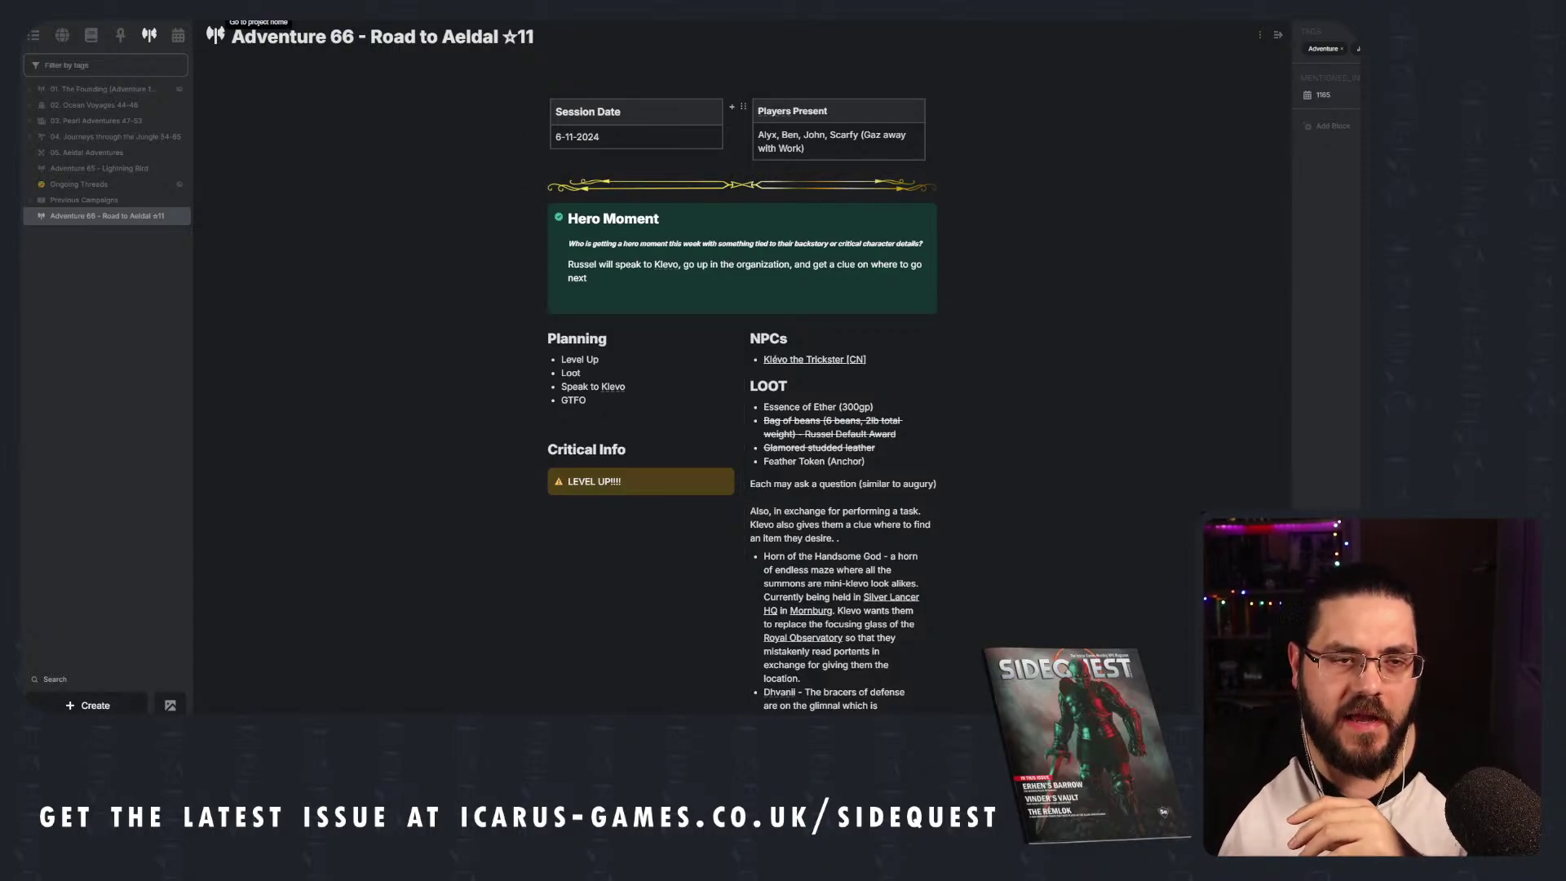
Examine the Jewel Cities map around Fendrel's Ruin and the coast west of The Expanse.
key(ctrl+r)
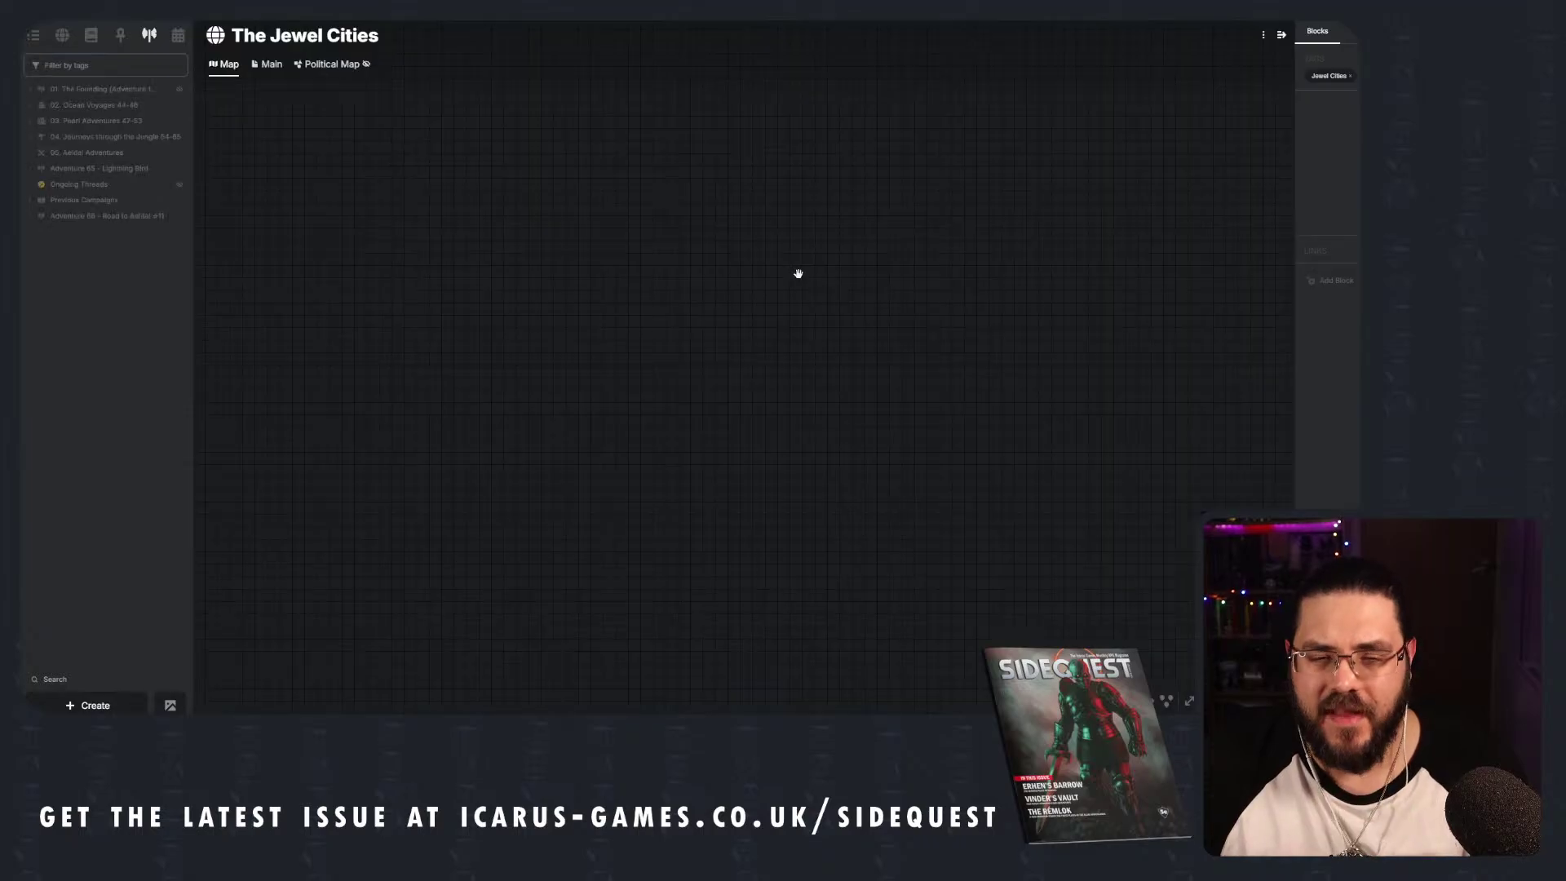
scroll(886, 540, up, 3)
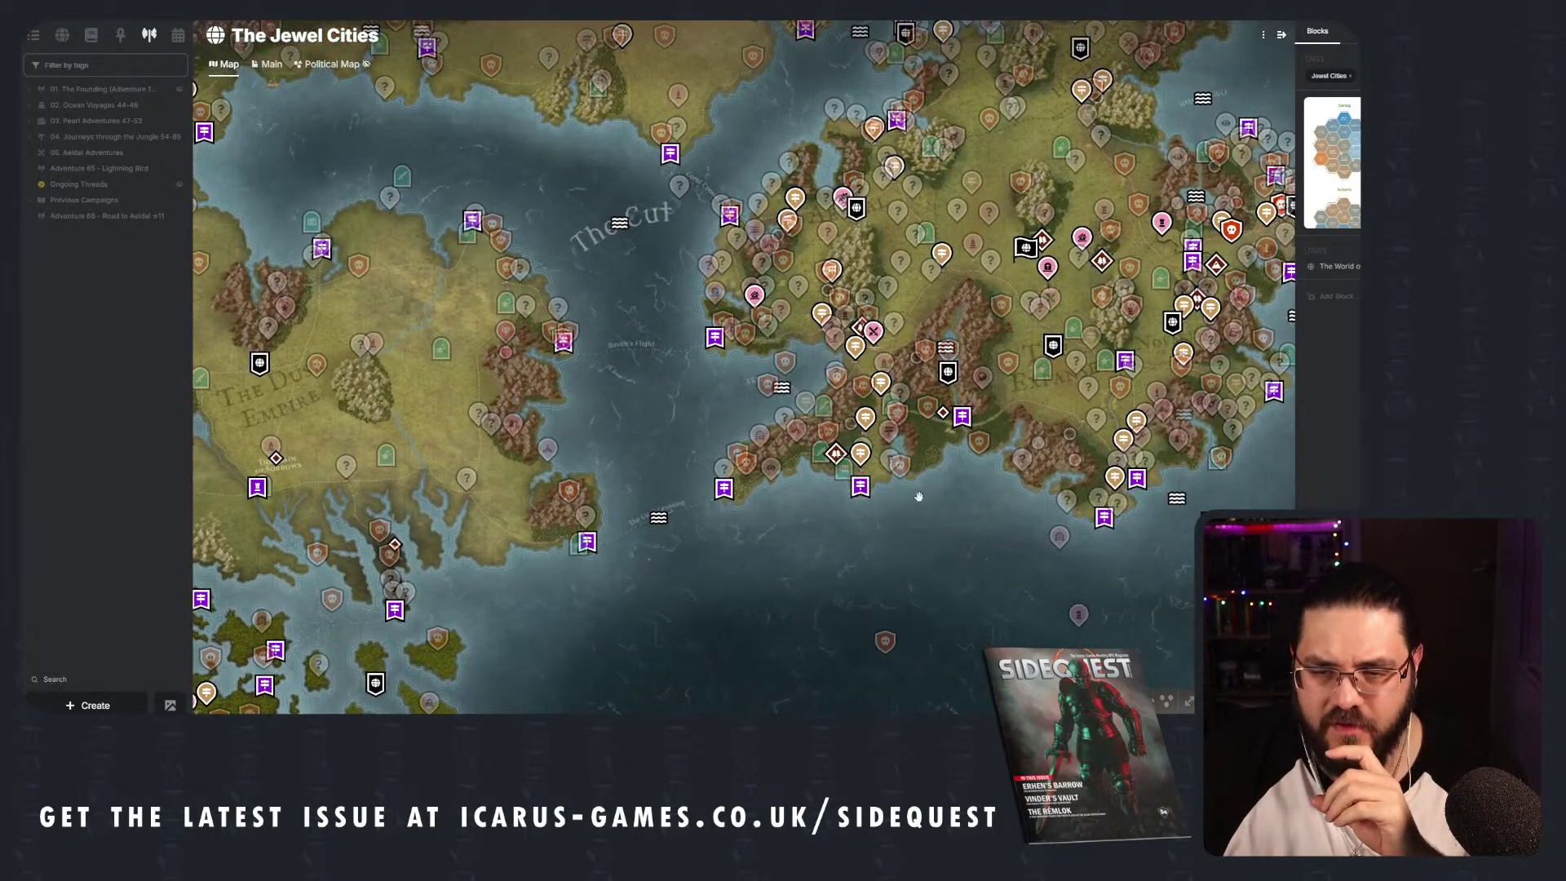
scroll(934, 289, up, 3)
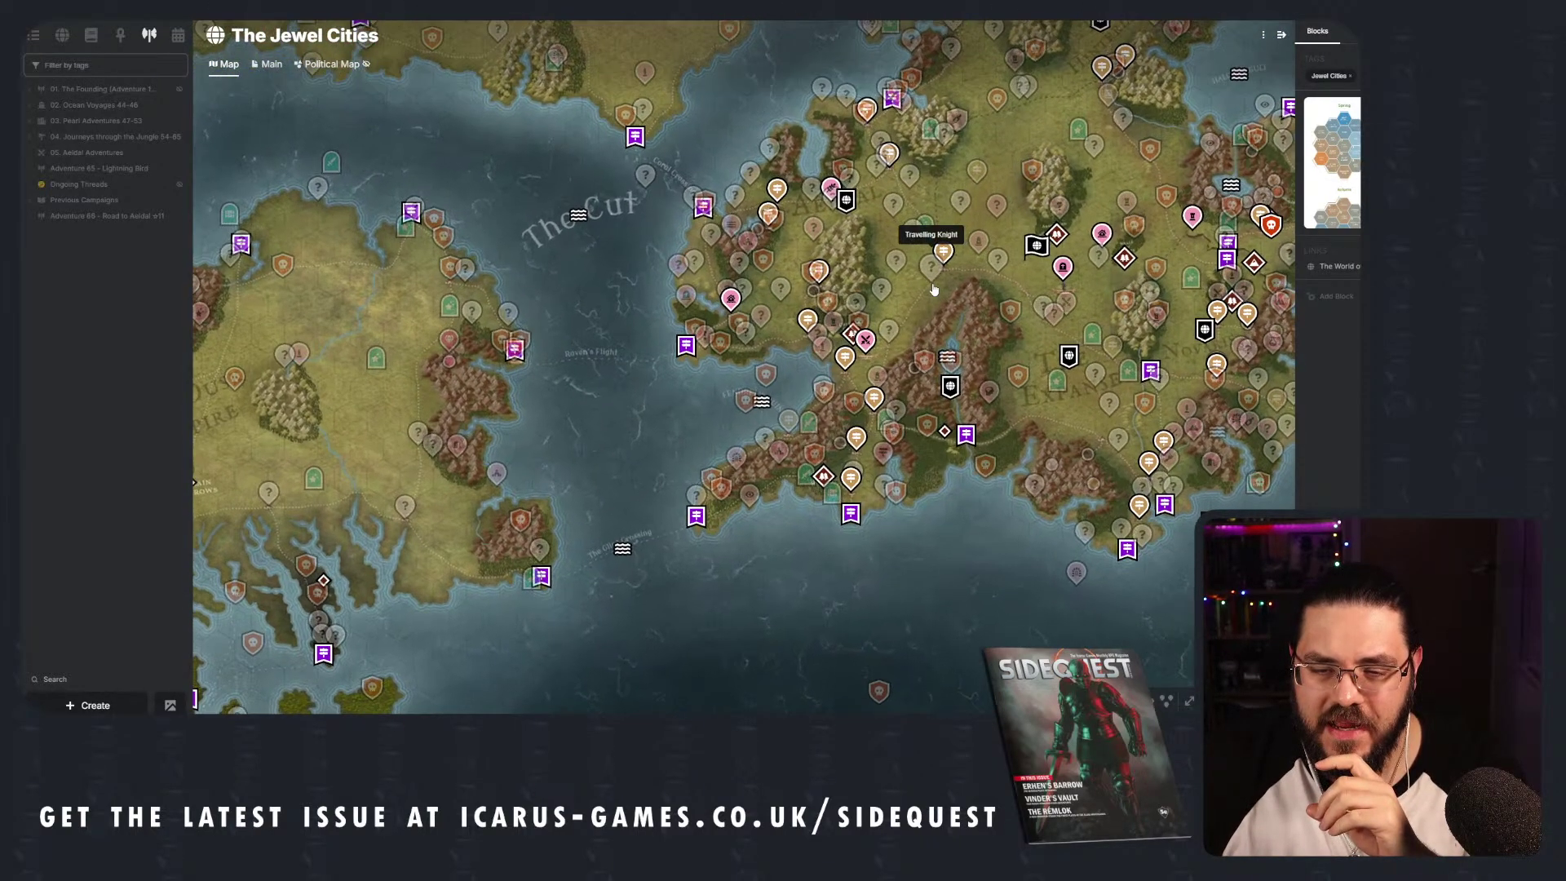
scroll(934, 289, up, 2)
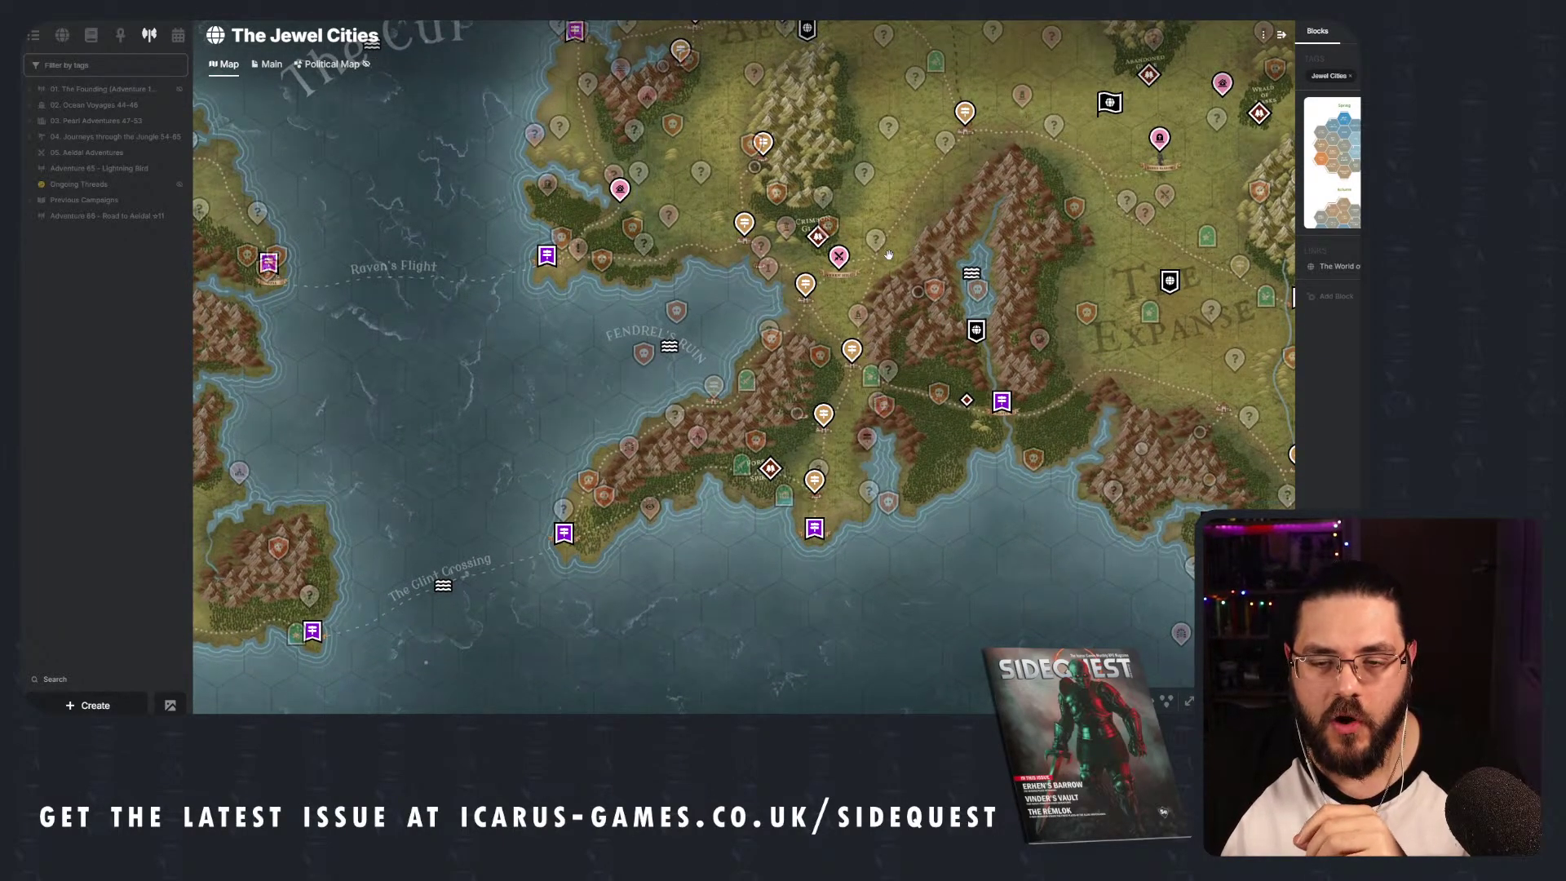
drag(901, 266, 894, 291)
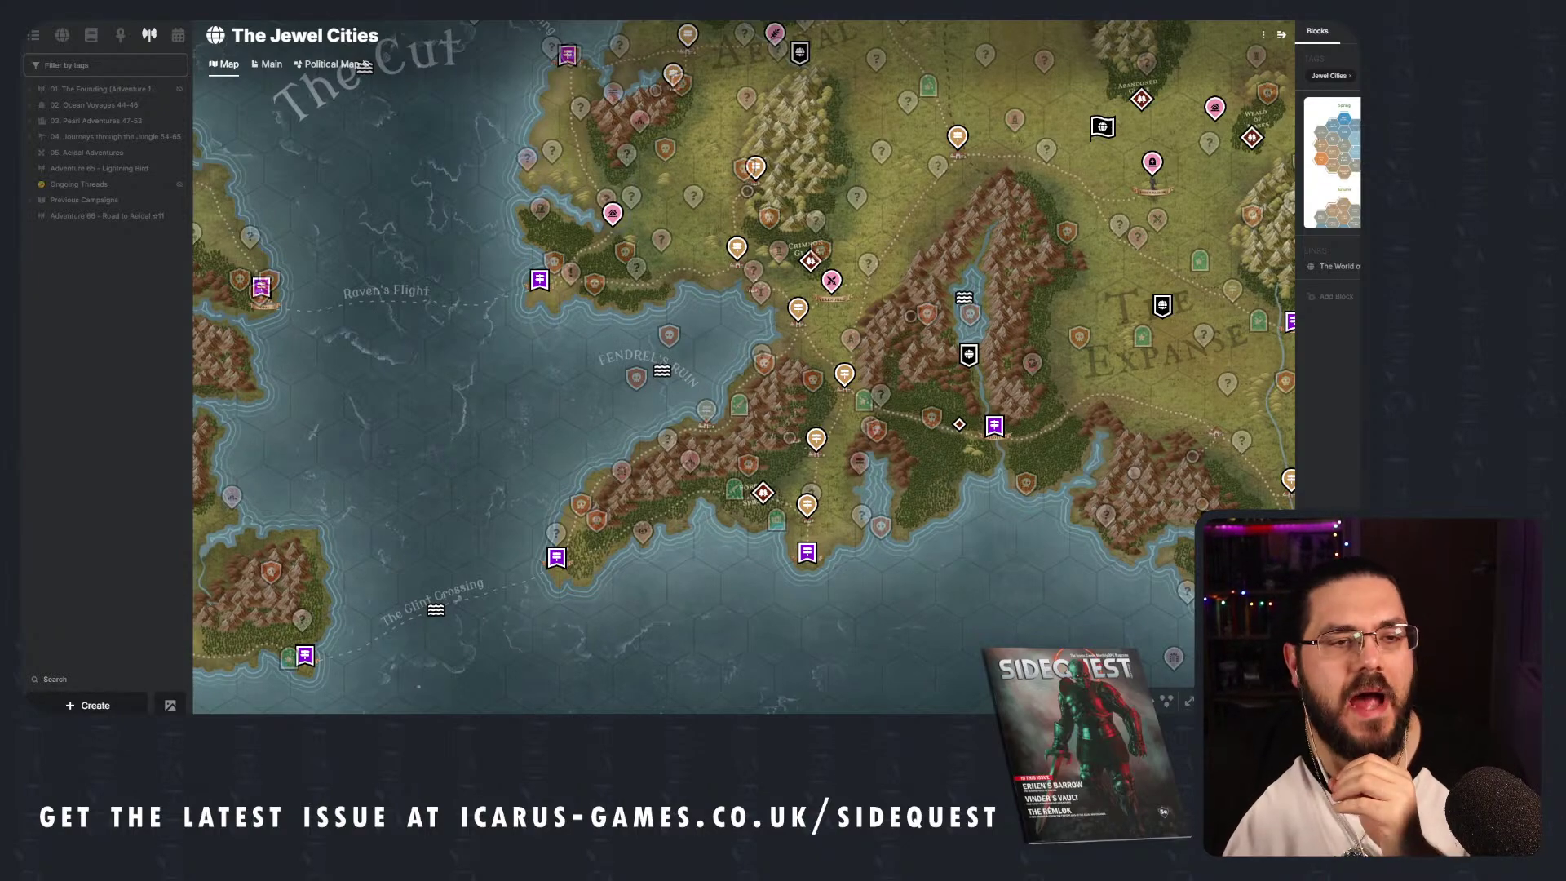
scroll(767, 611, up, 4)
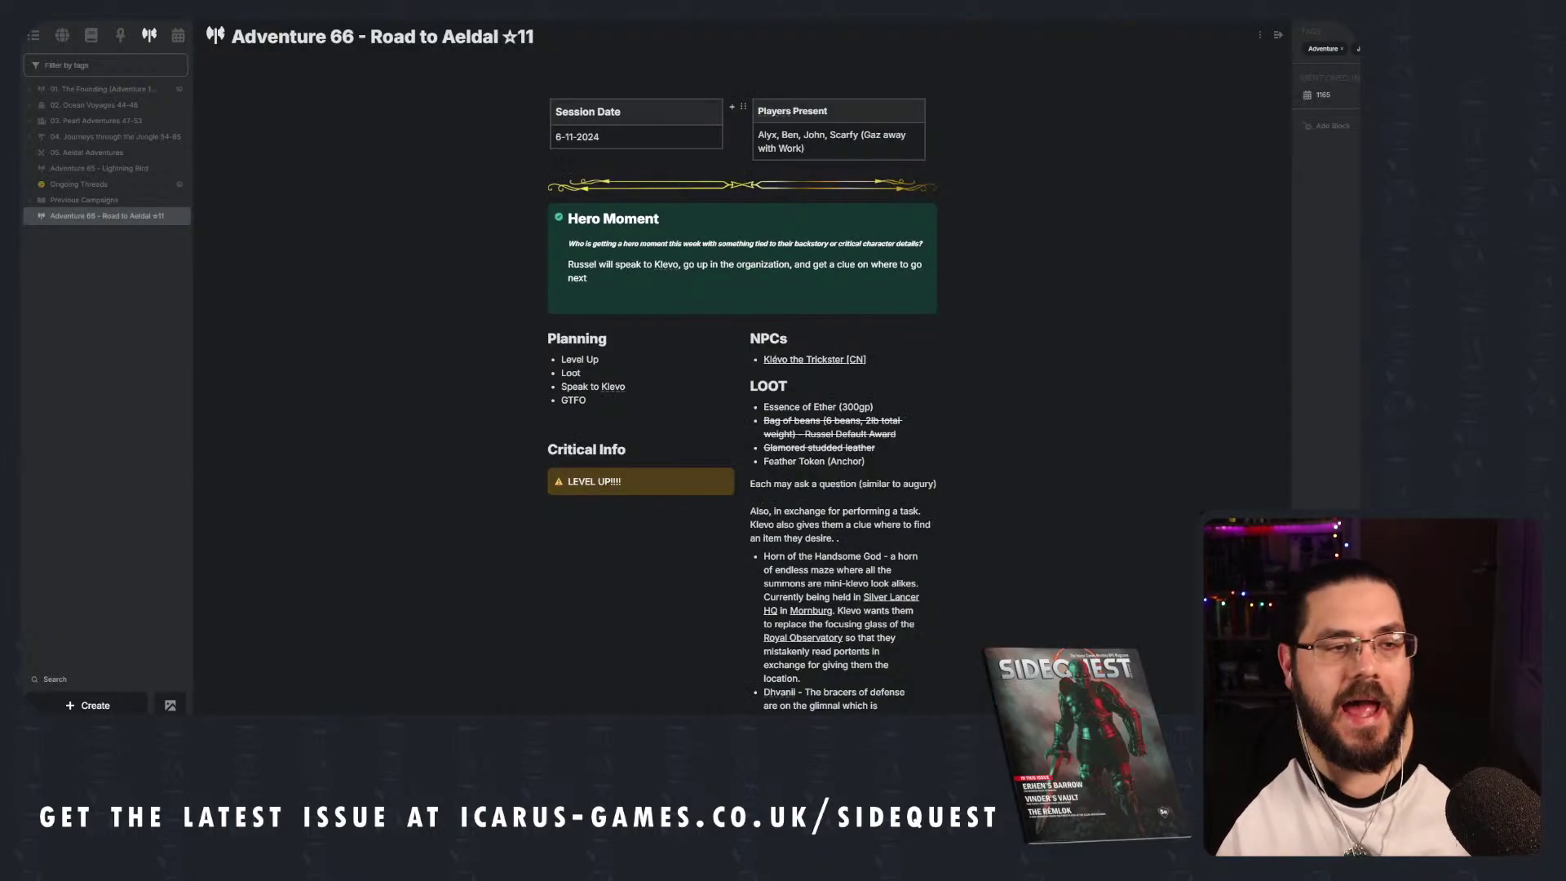
Review the Adventure 66 note, including its loot notes and the recap sections down to What is Our Next Goal?
scroll(879, 163, down, 1)
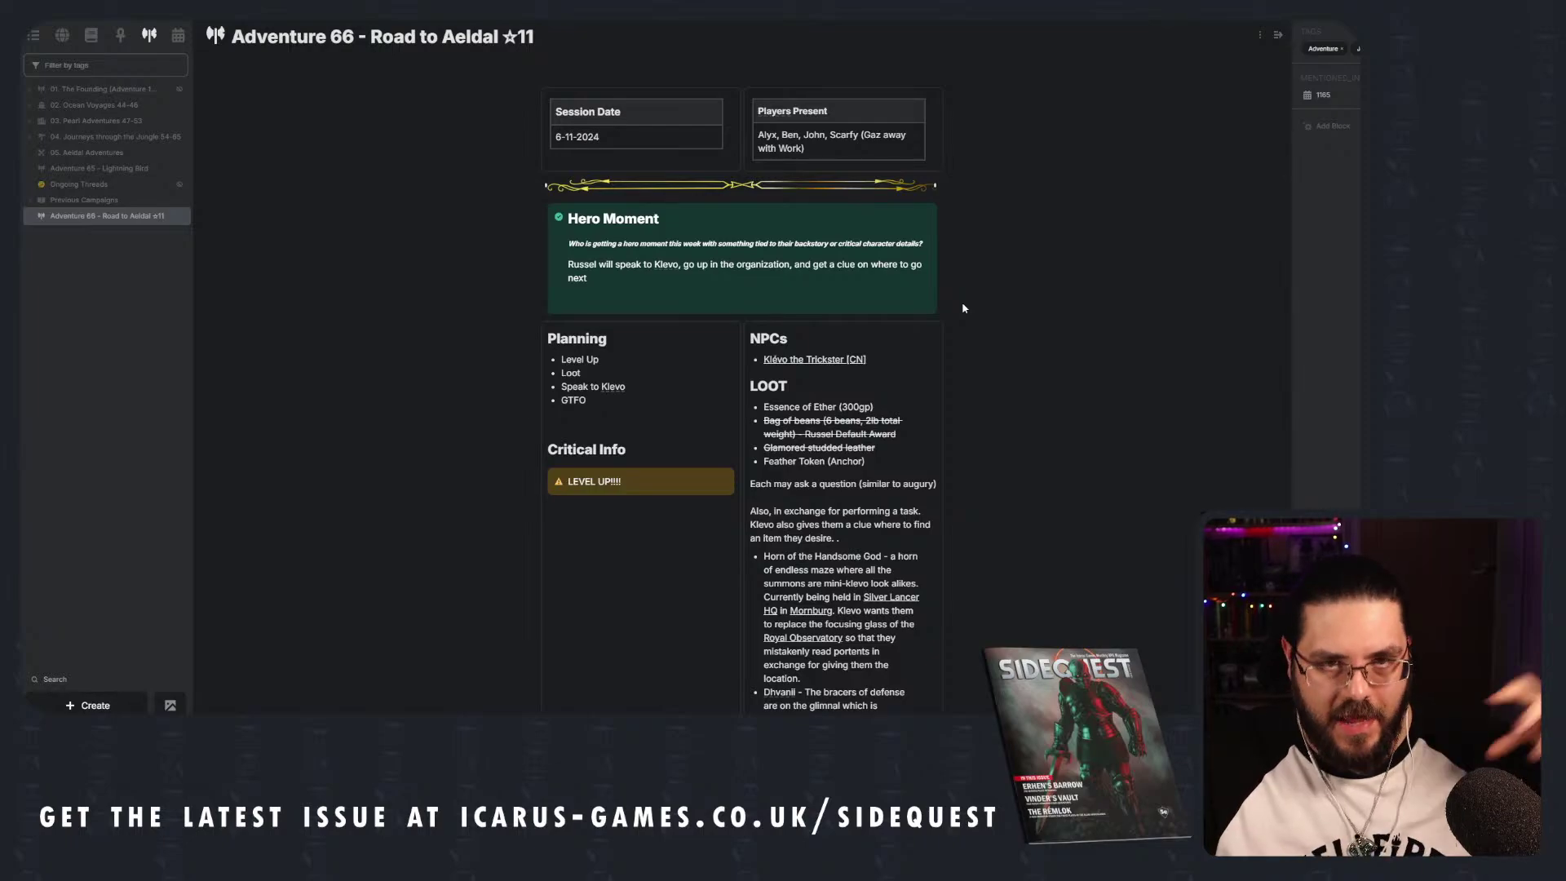
scroll(964, 308, down, 10)
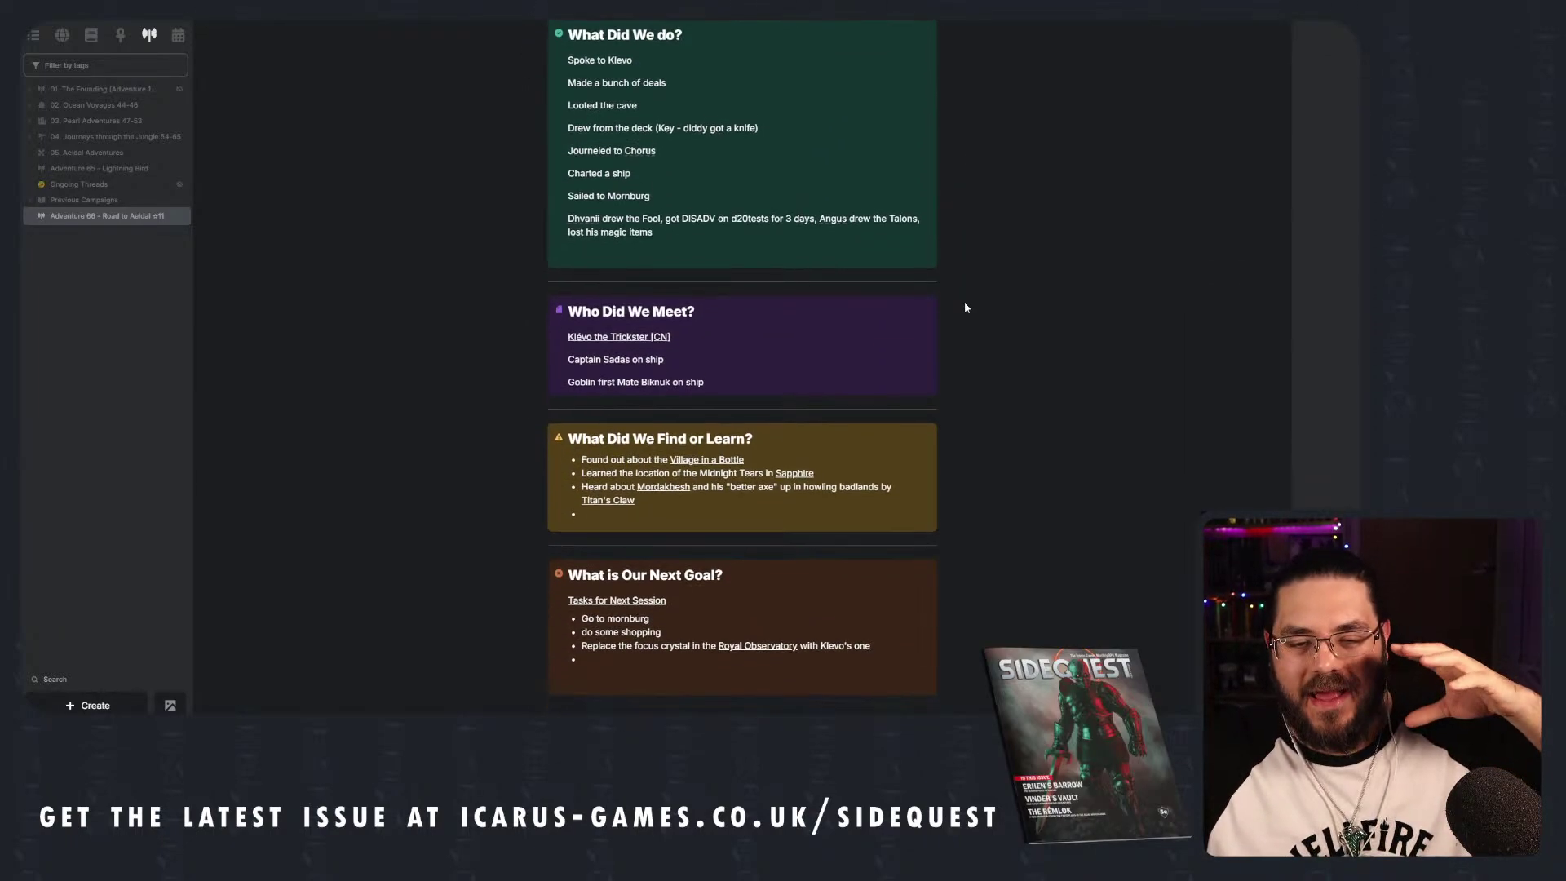
scroll(965, 306, up, 3)
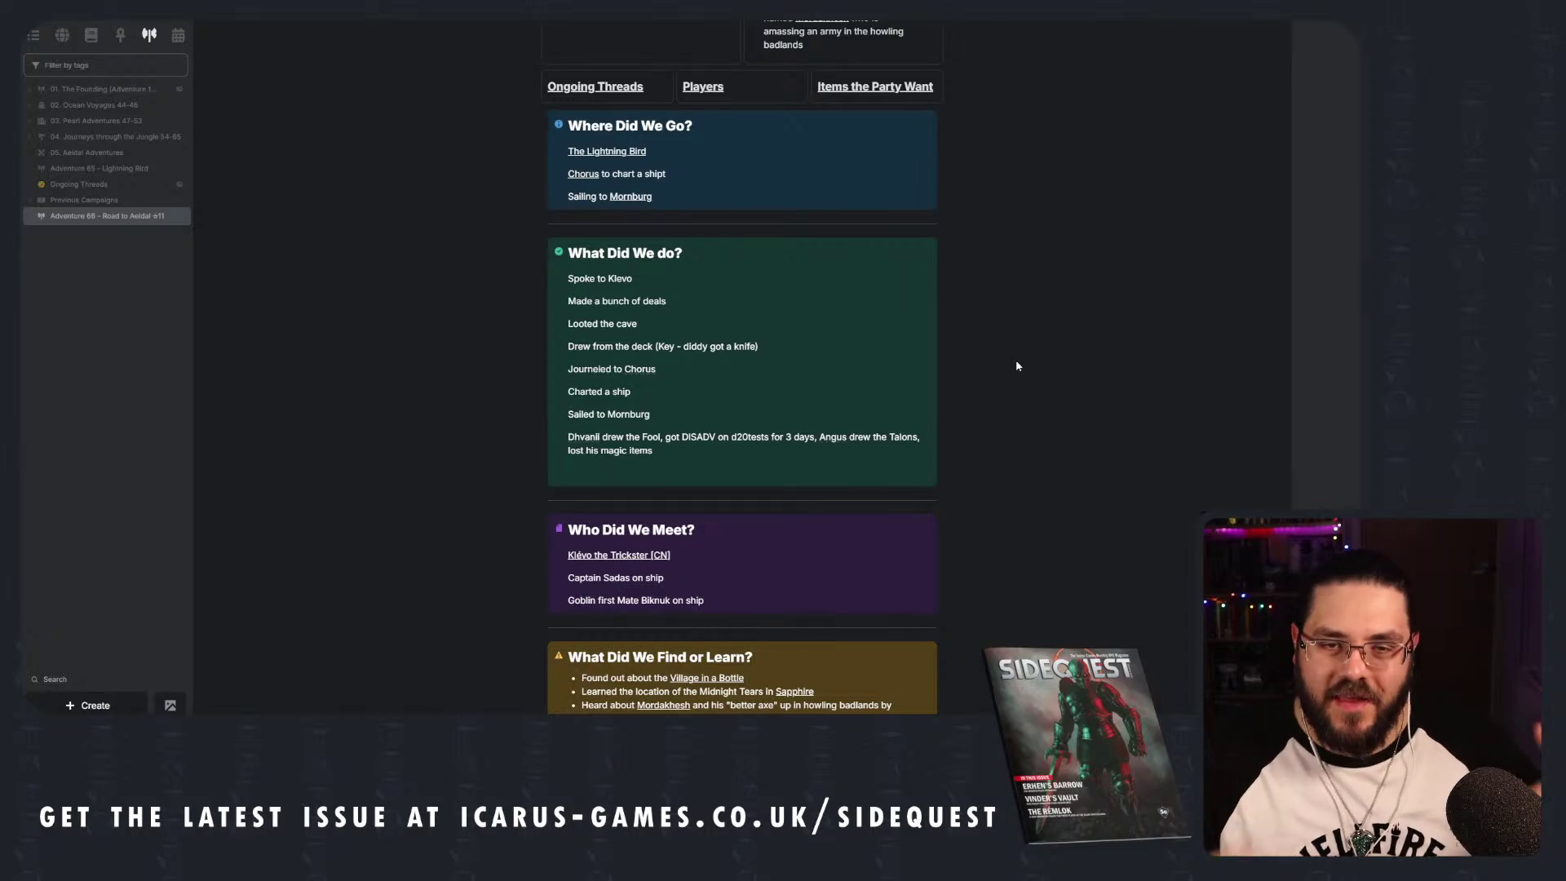
scroll(972, 359, down, 3)
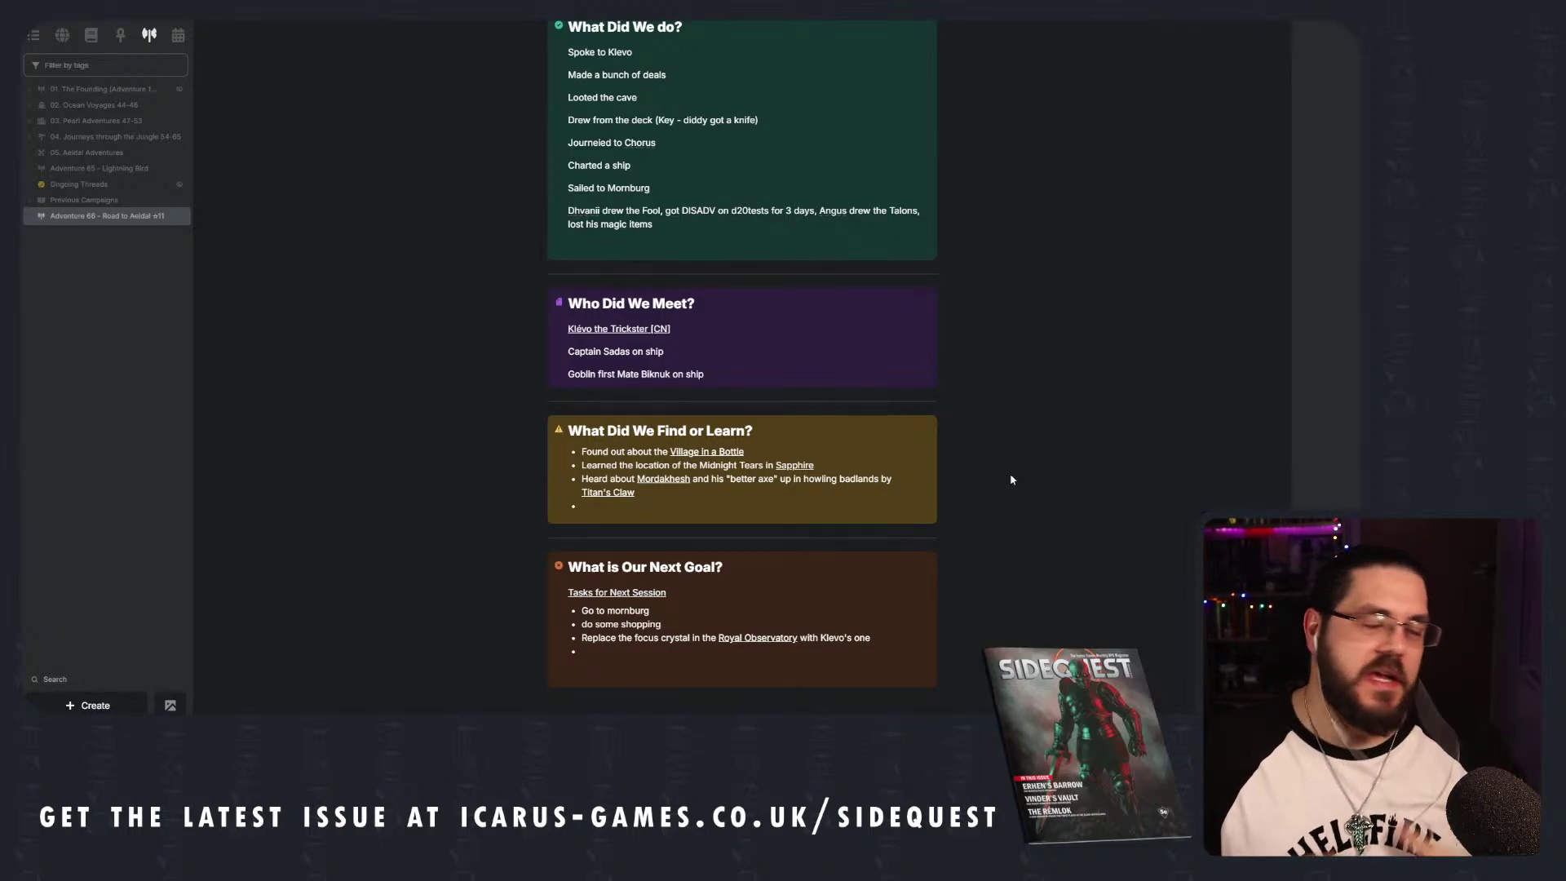
scroll(1010, 480, up, 5)
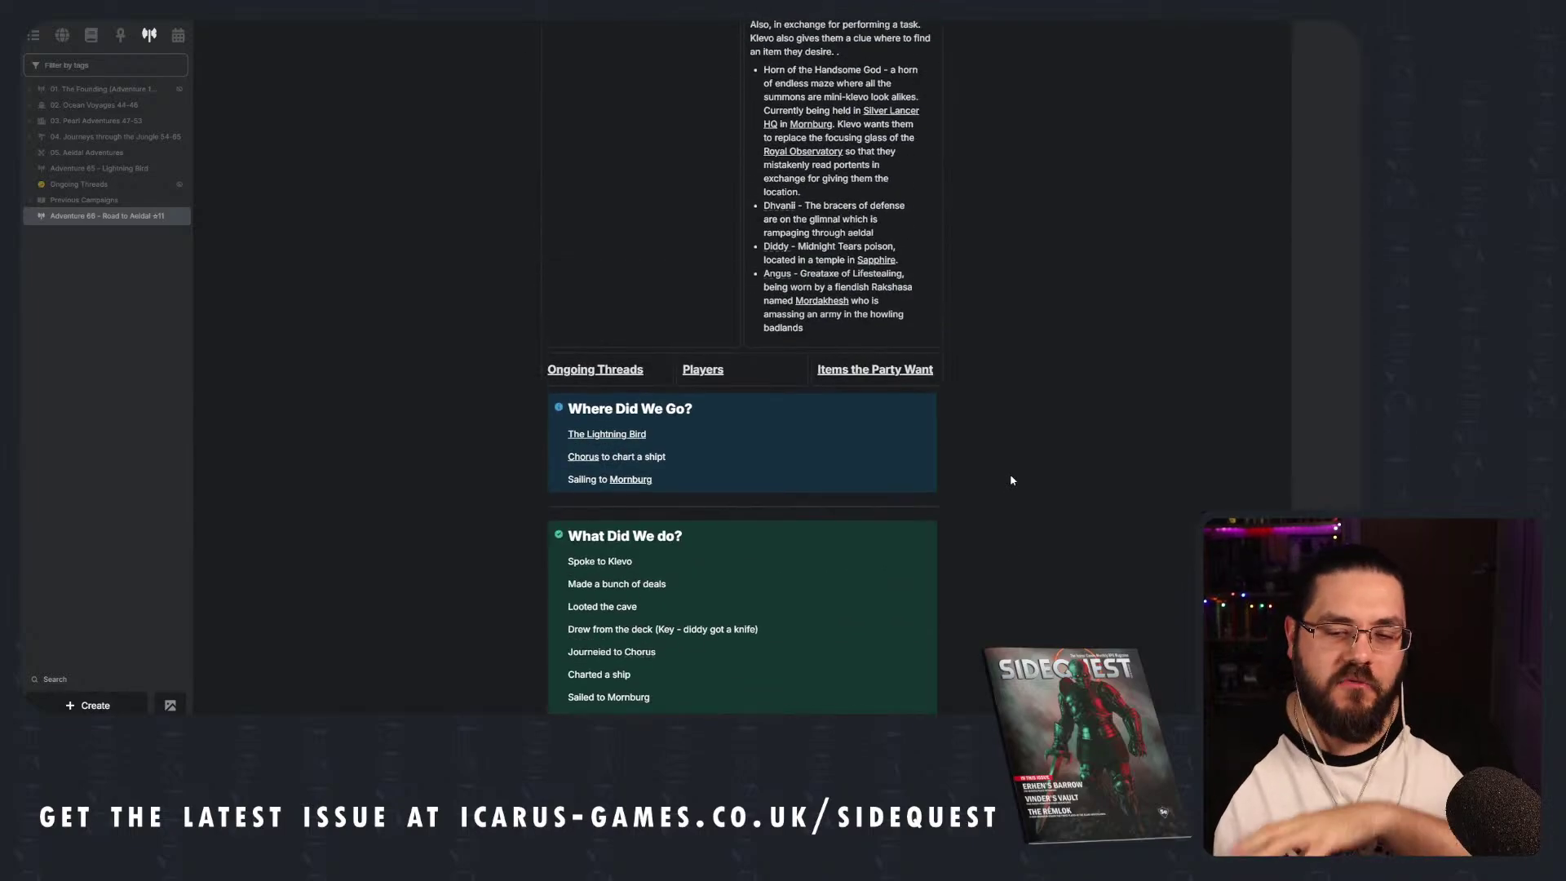
scroll(1011, 480, up, 1)
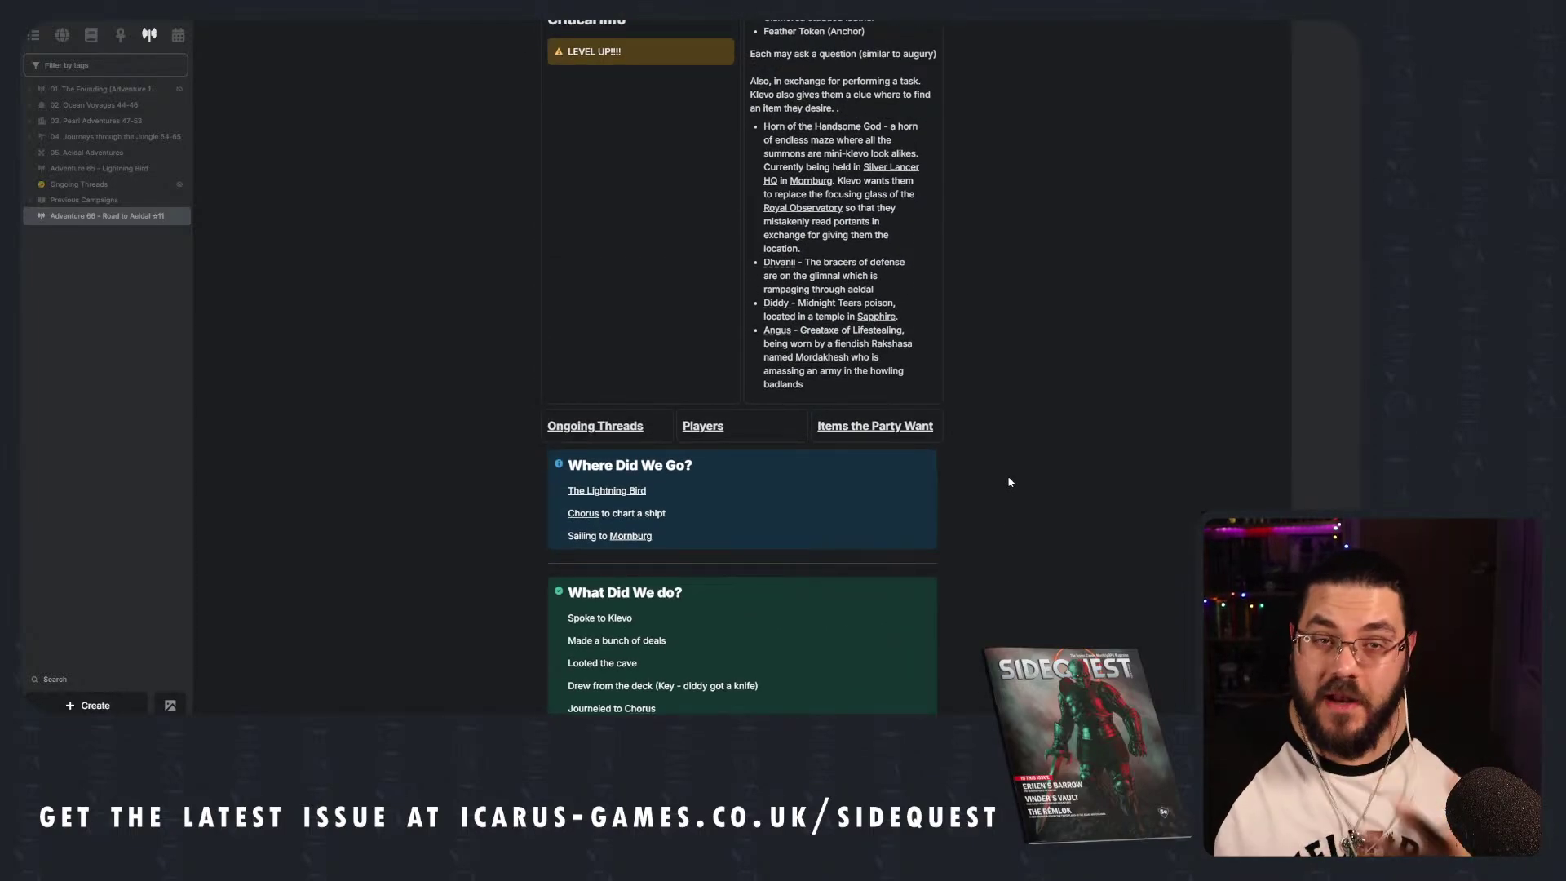
scroll(1006, 467, down, 3)
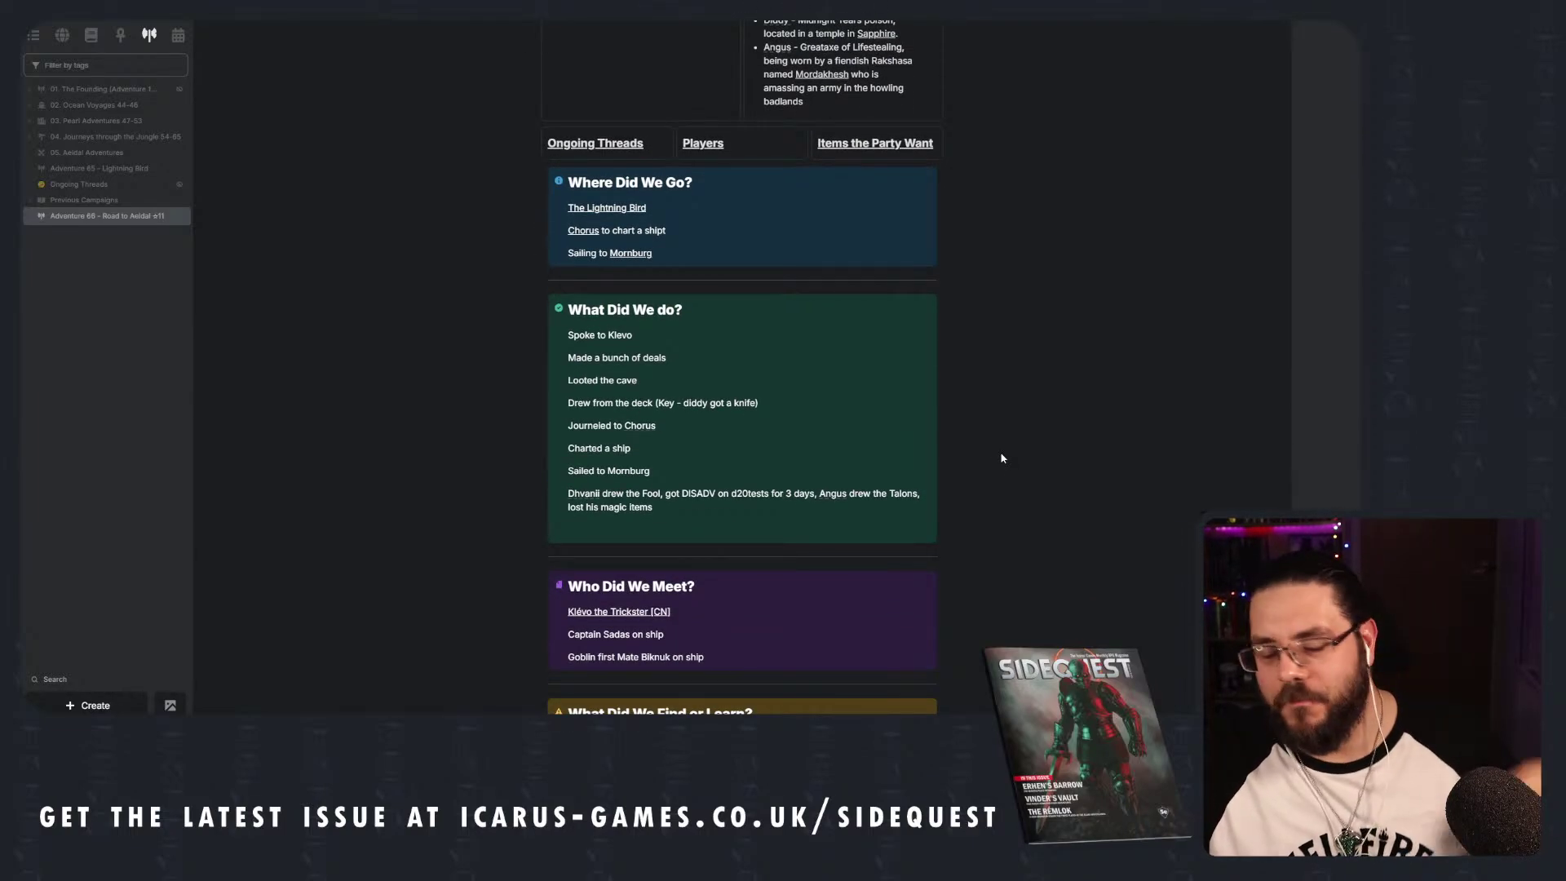
scroll(997, 453, down, 3)
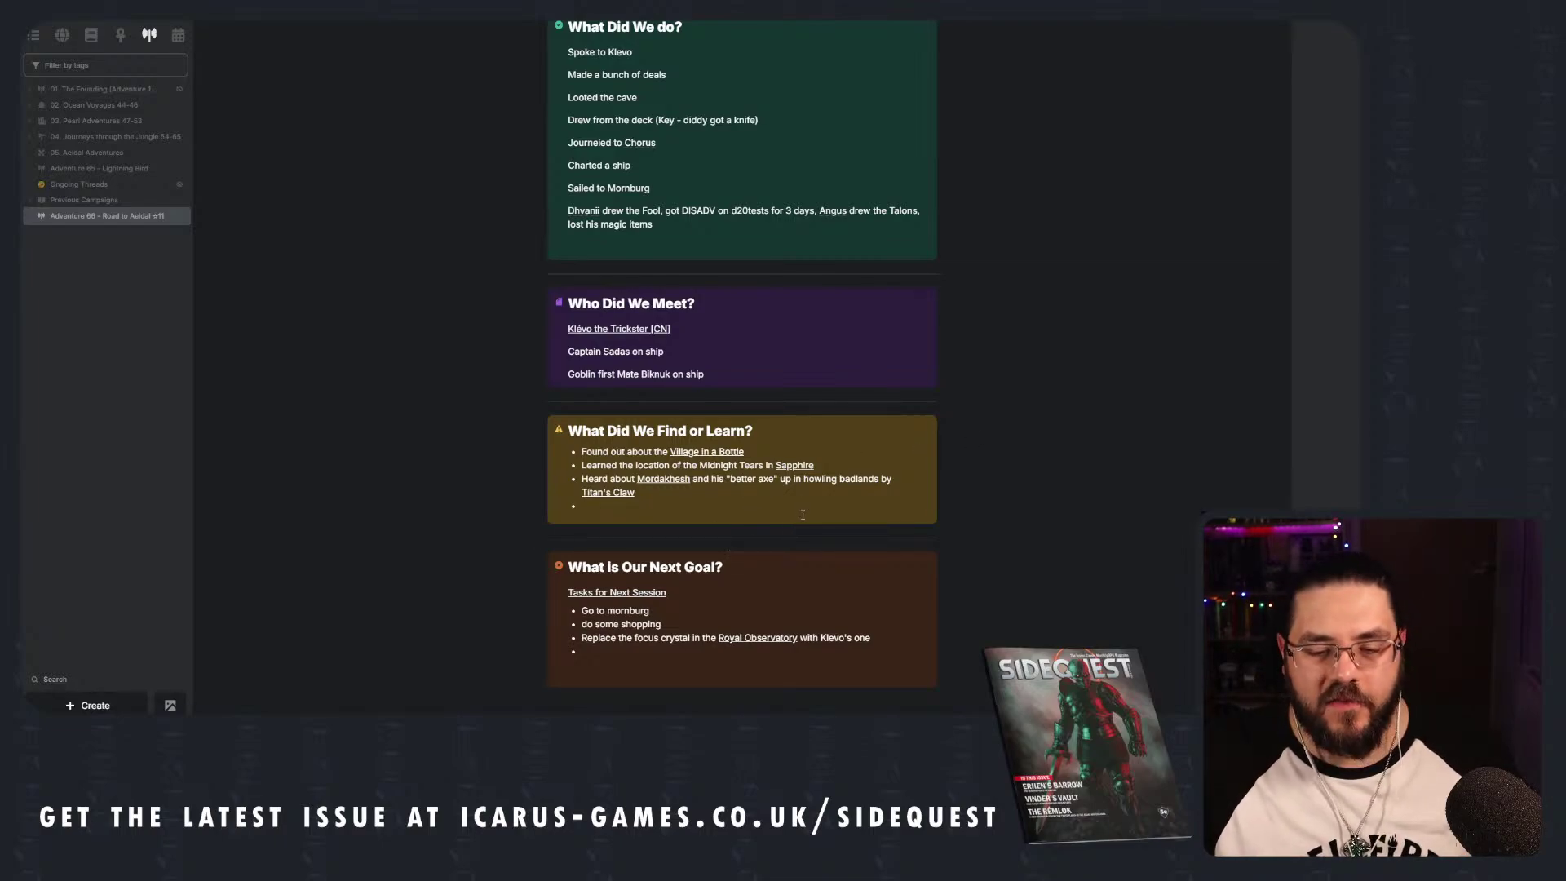
scroll(766, 359, up, 3)
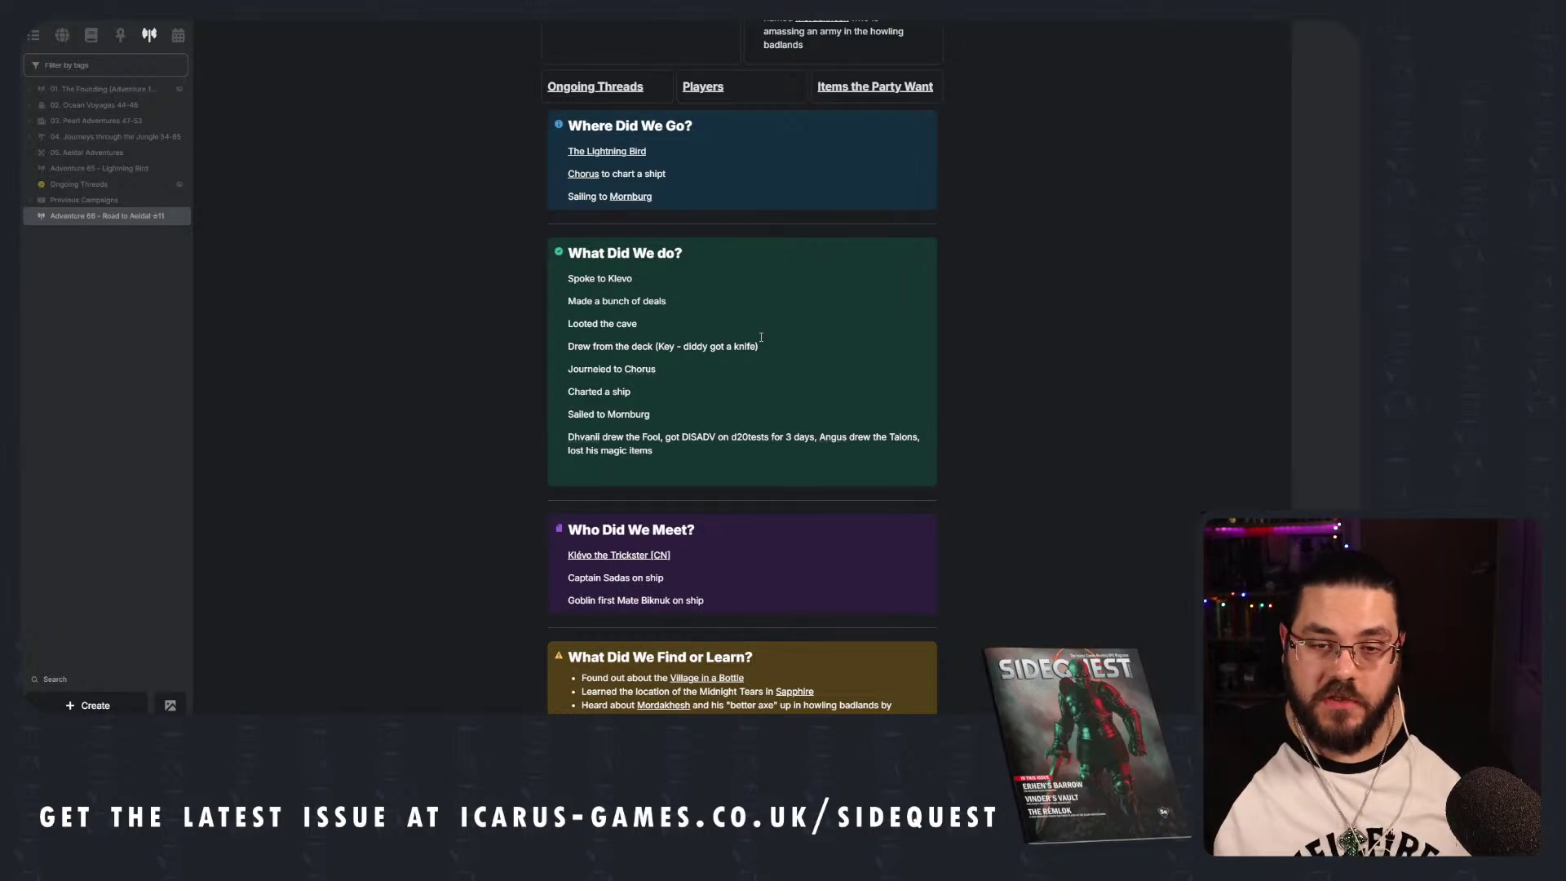
scroll(761, 337, down, 1)
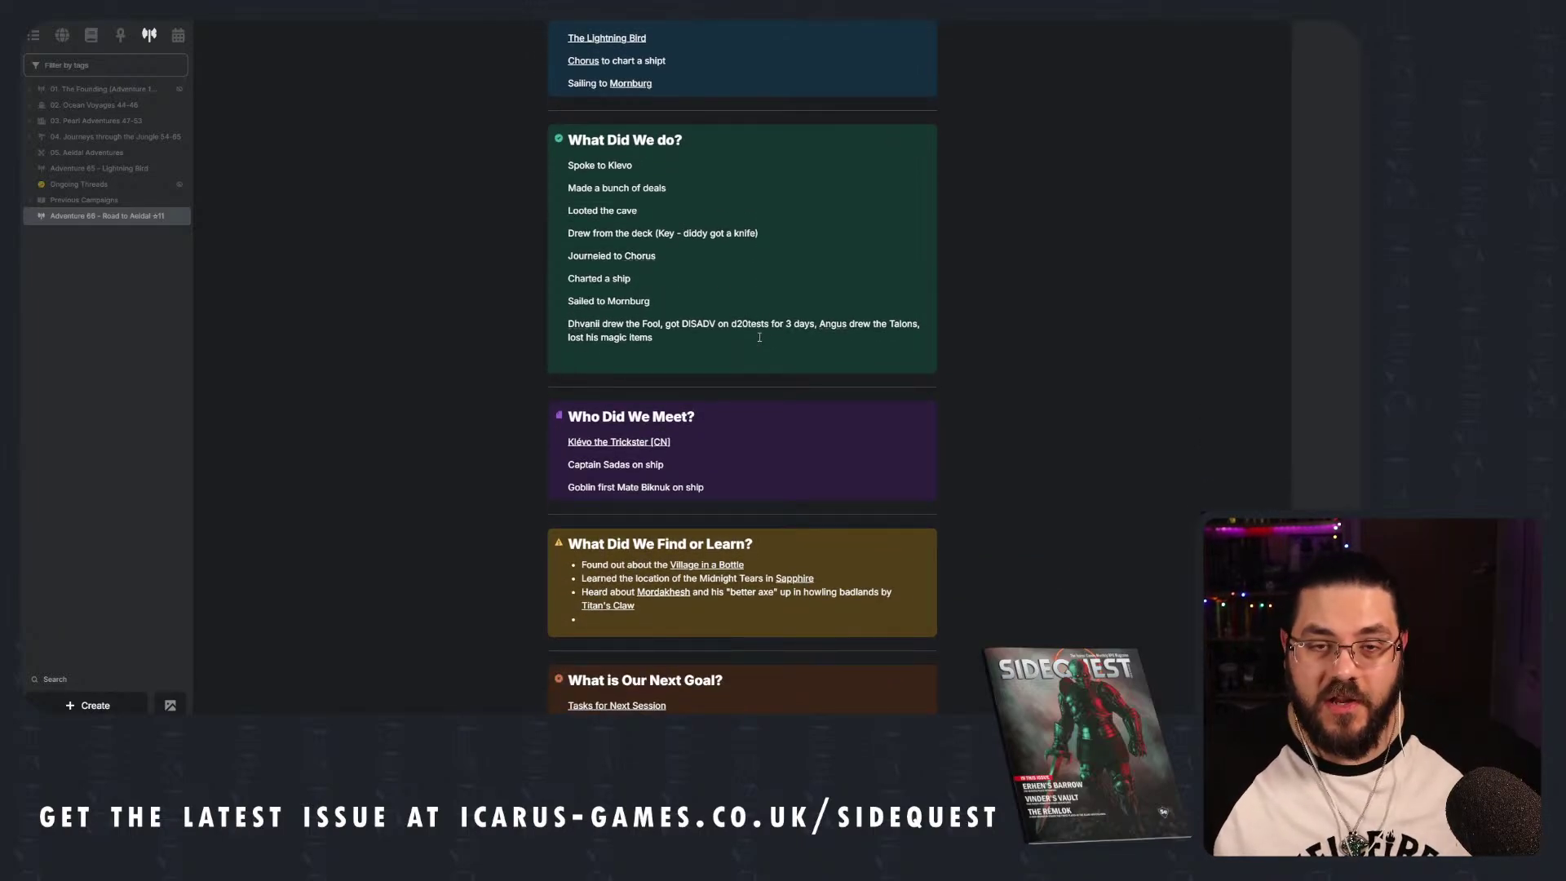
scroll(759, 337, down, 1)
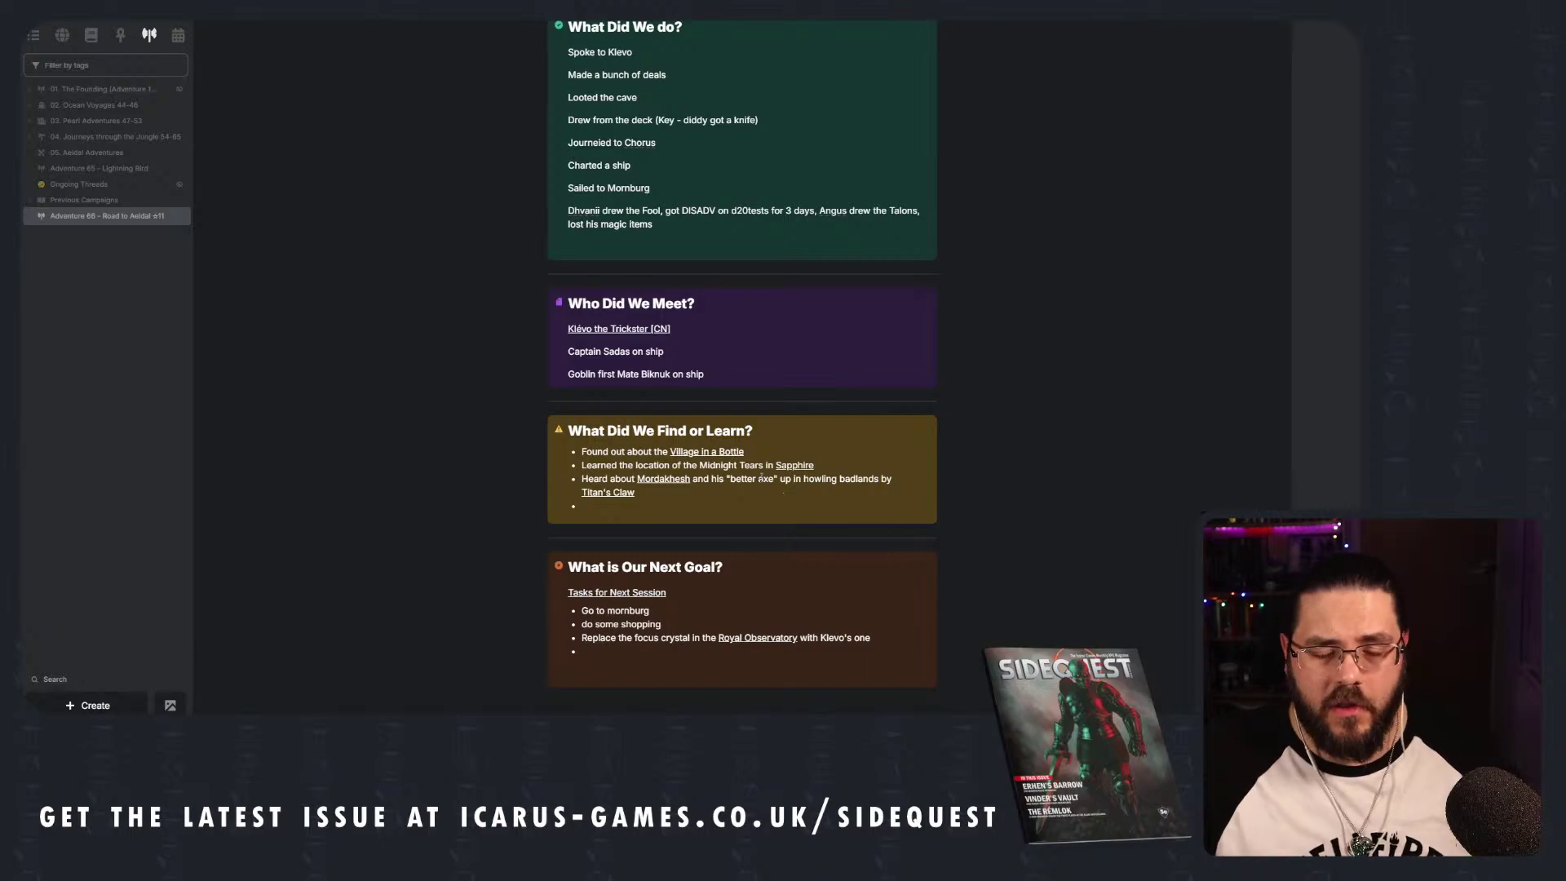
scroll(760, 478, up, 2)
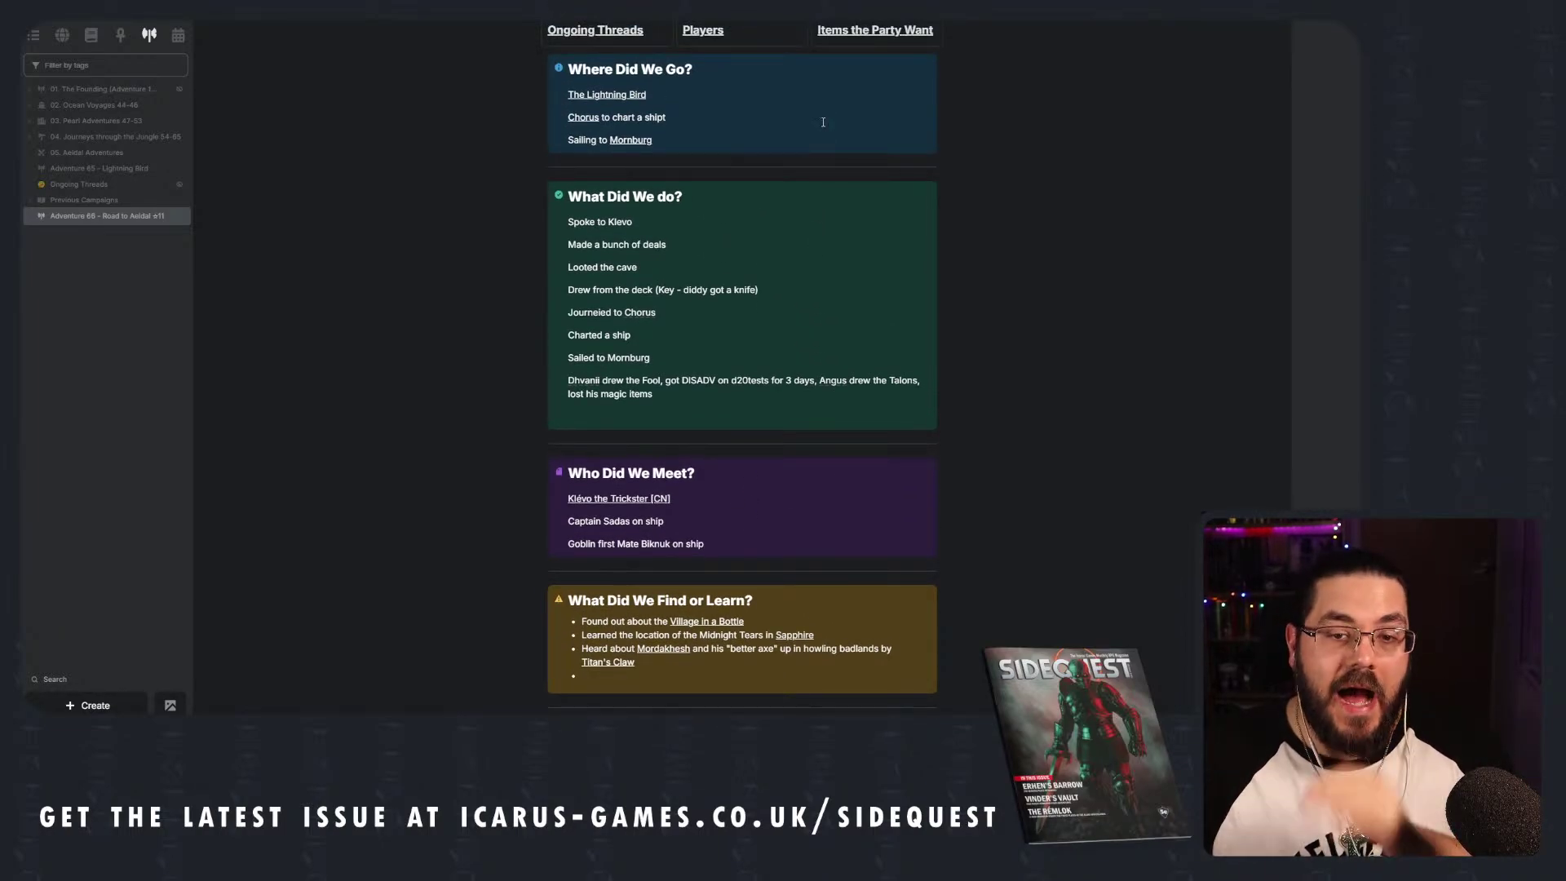
Preview the Tasks for Next Session note linked under What is Our Next Goal? in Adventure 66.
scroll(822, 163, down, 1)
scroll(747, 180, down, 1)
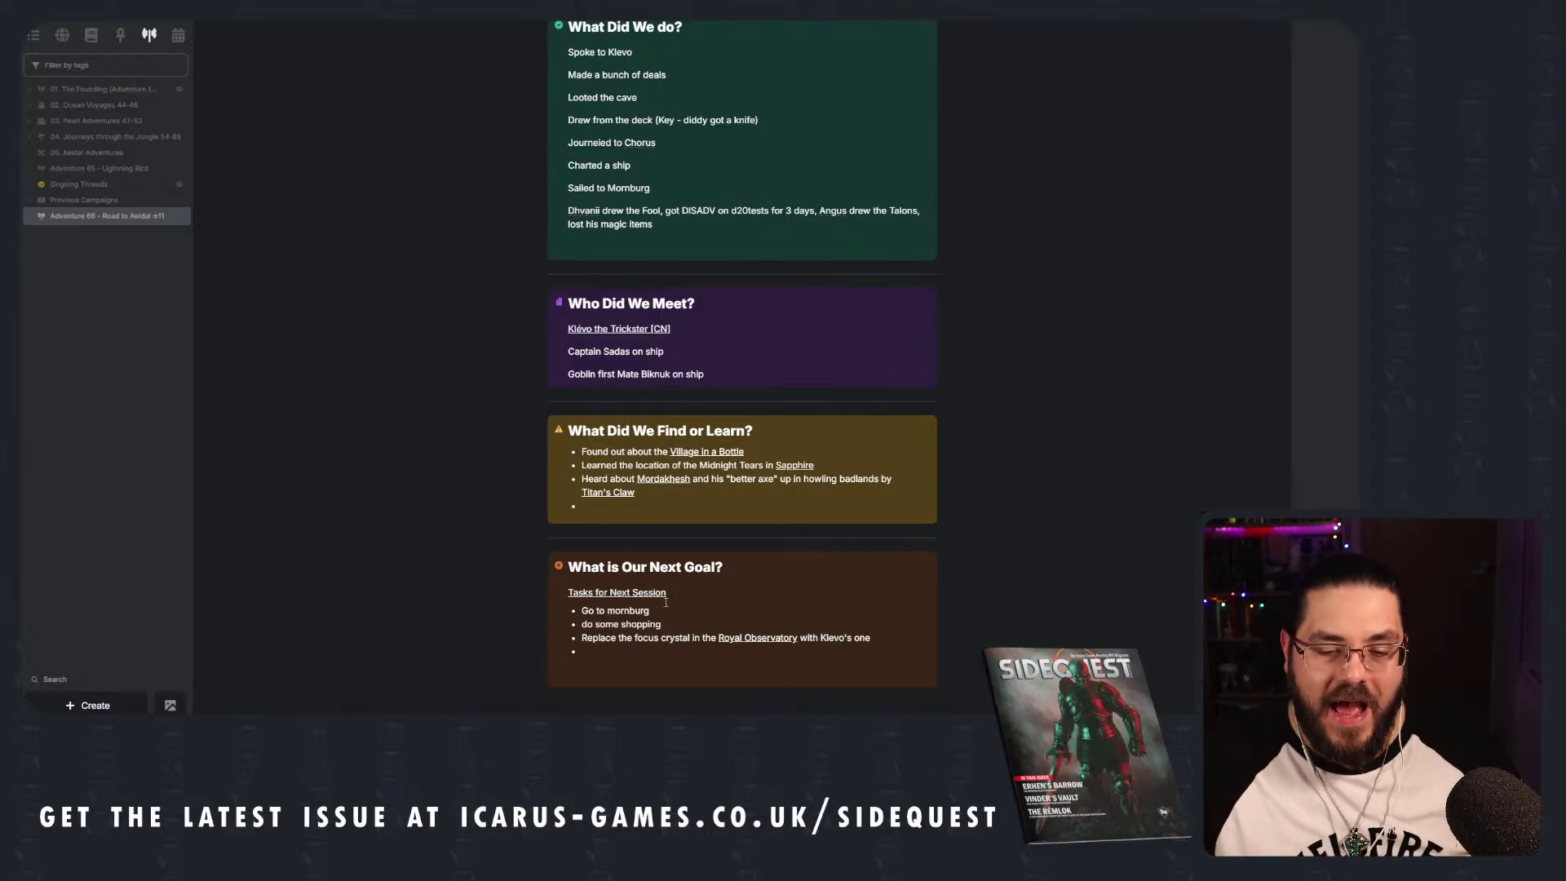
mouse_move(659, 596)
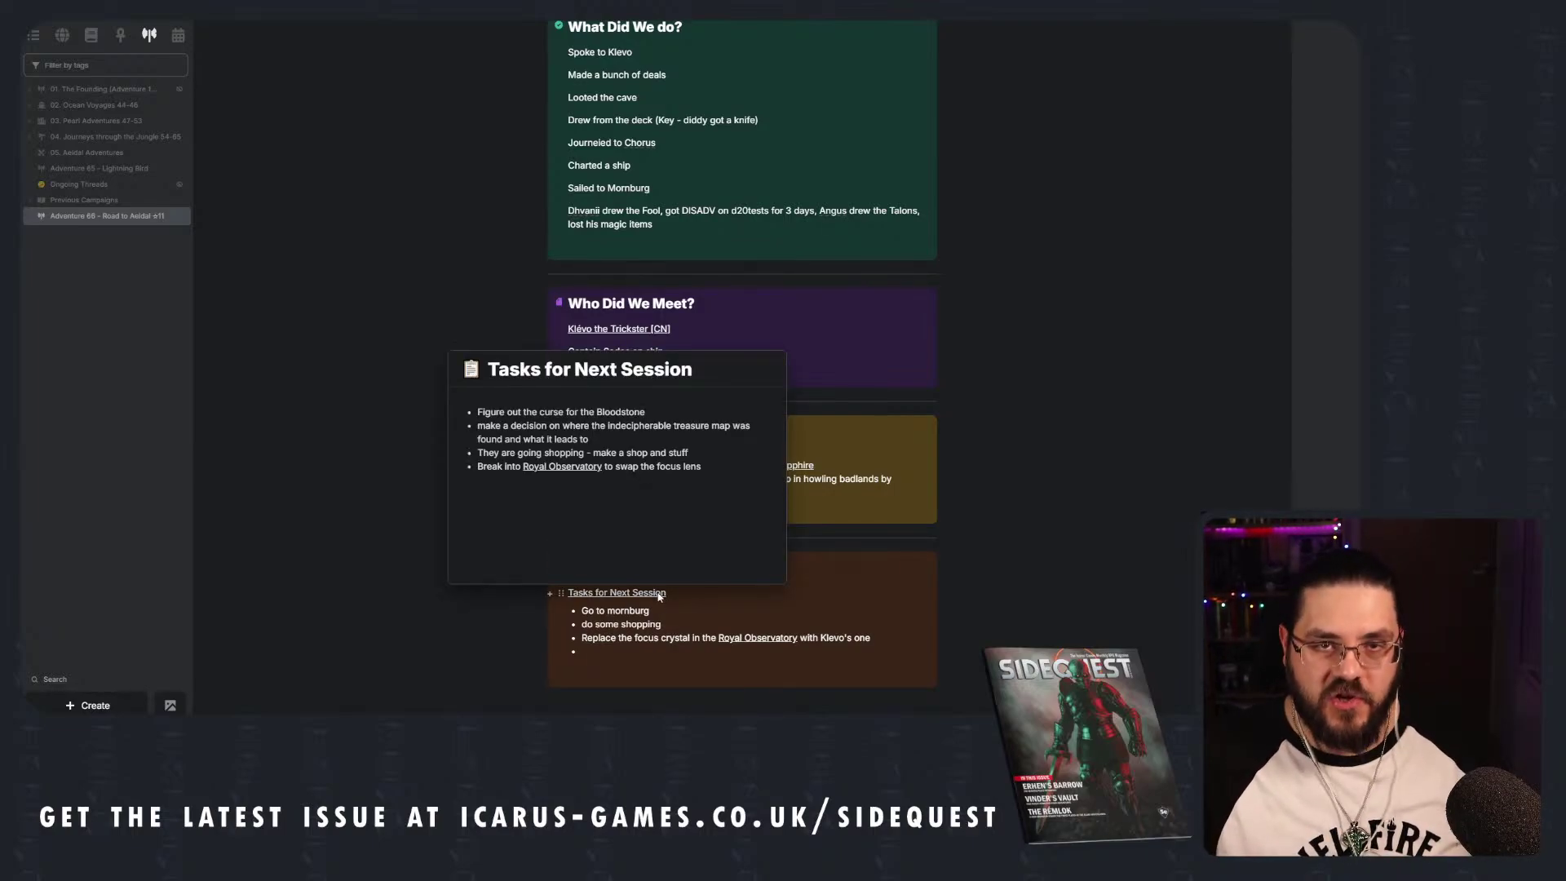
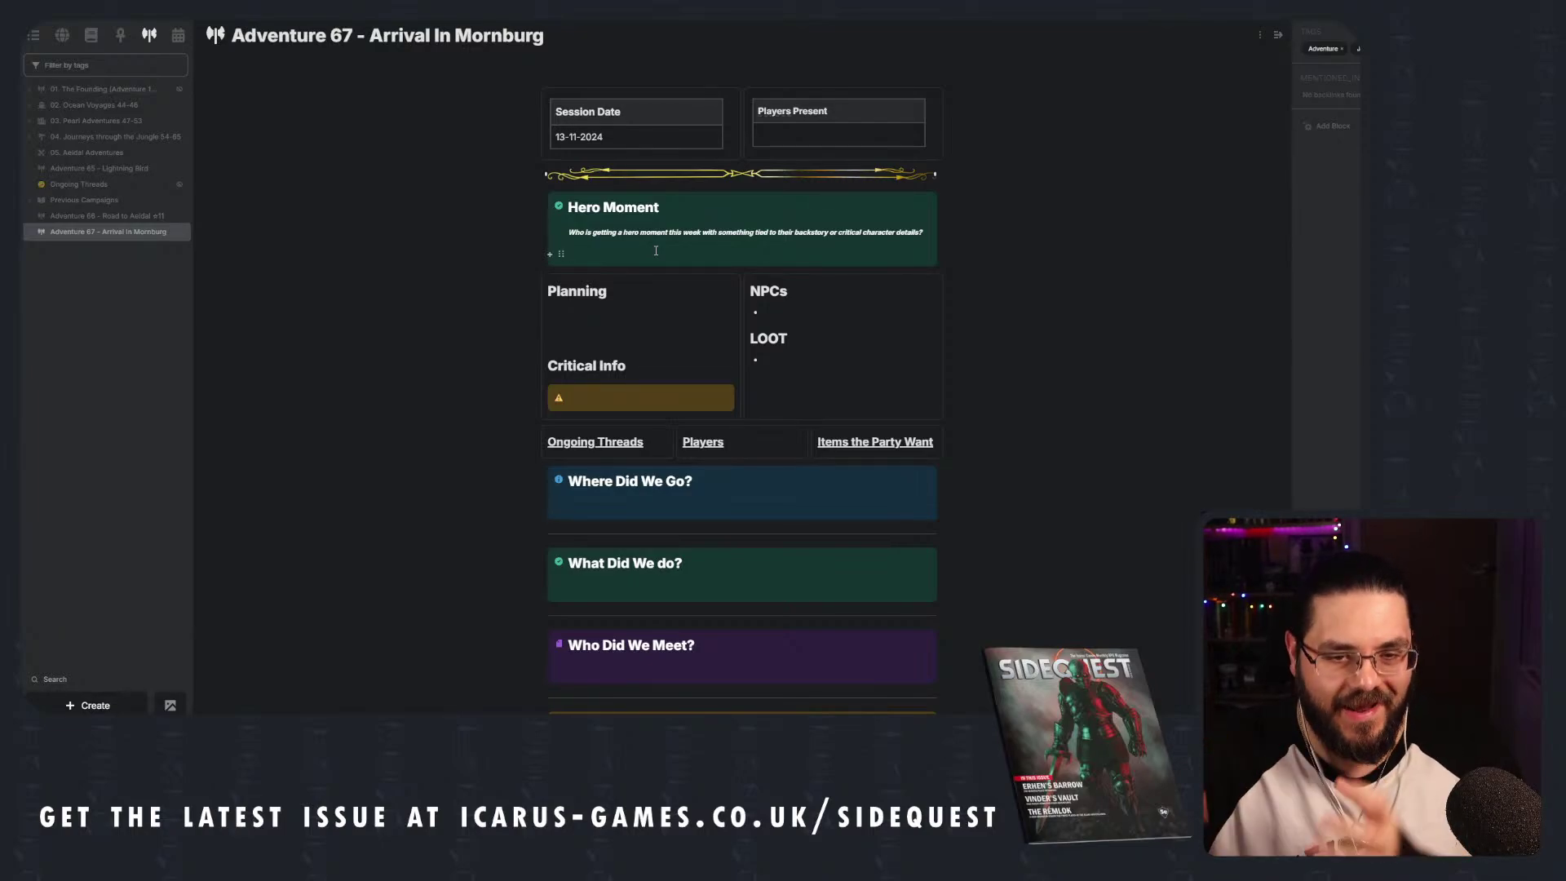
Check the Hero Moment in Adventure 66, and return to the Adventure 67 - Arrival In Mornburg note.
click(110, 216)
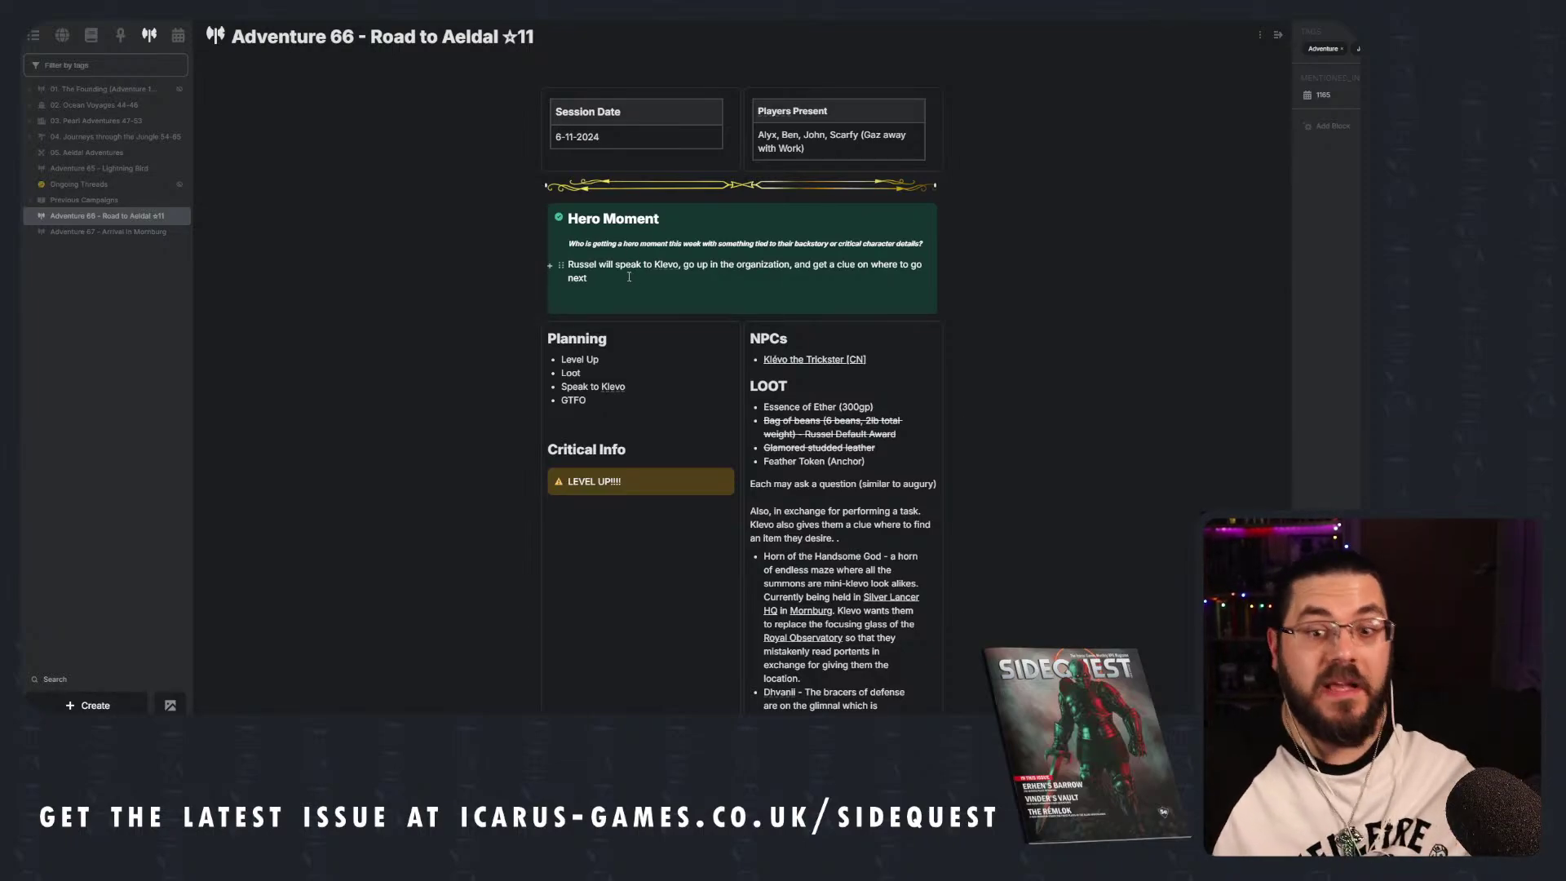
click(134, 233)
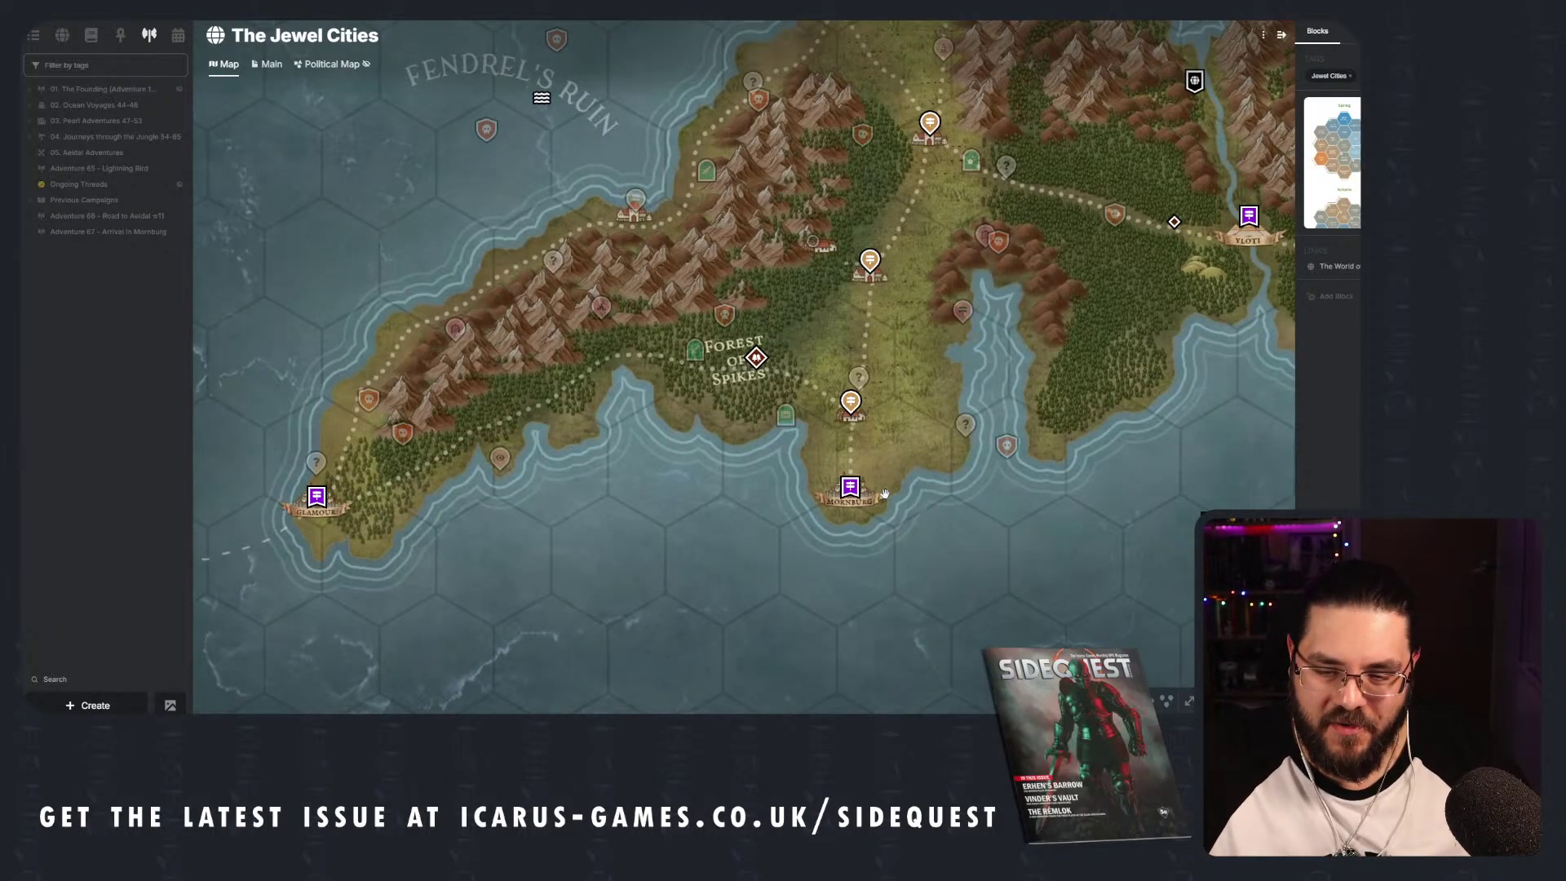
Open Mornburg from its pin on the Jewel Cities map and examine the southern half of the city map.
click(858, 490)
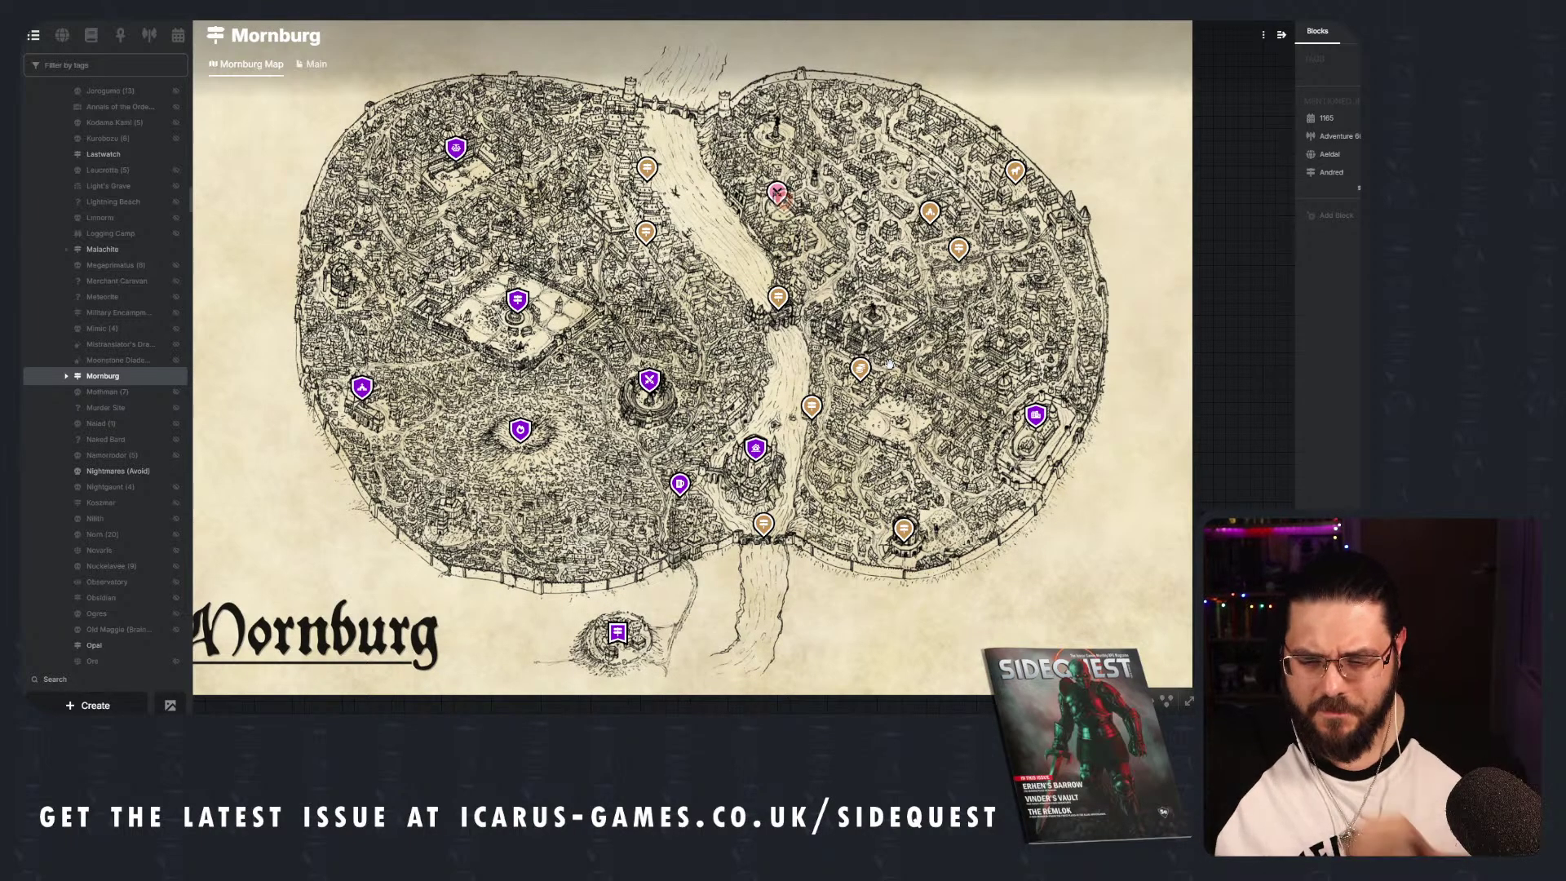
scroll(944, 468, up, 2)
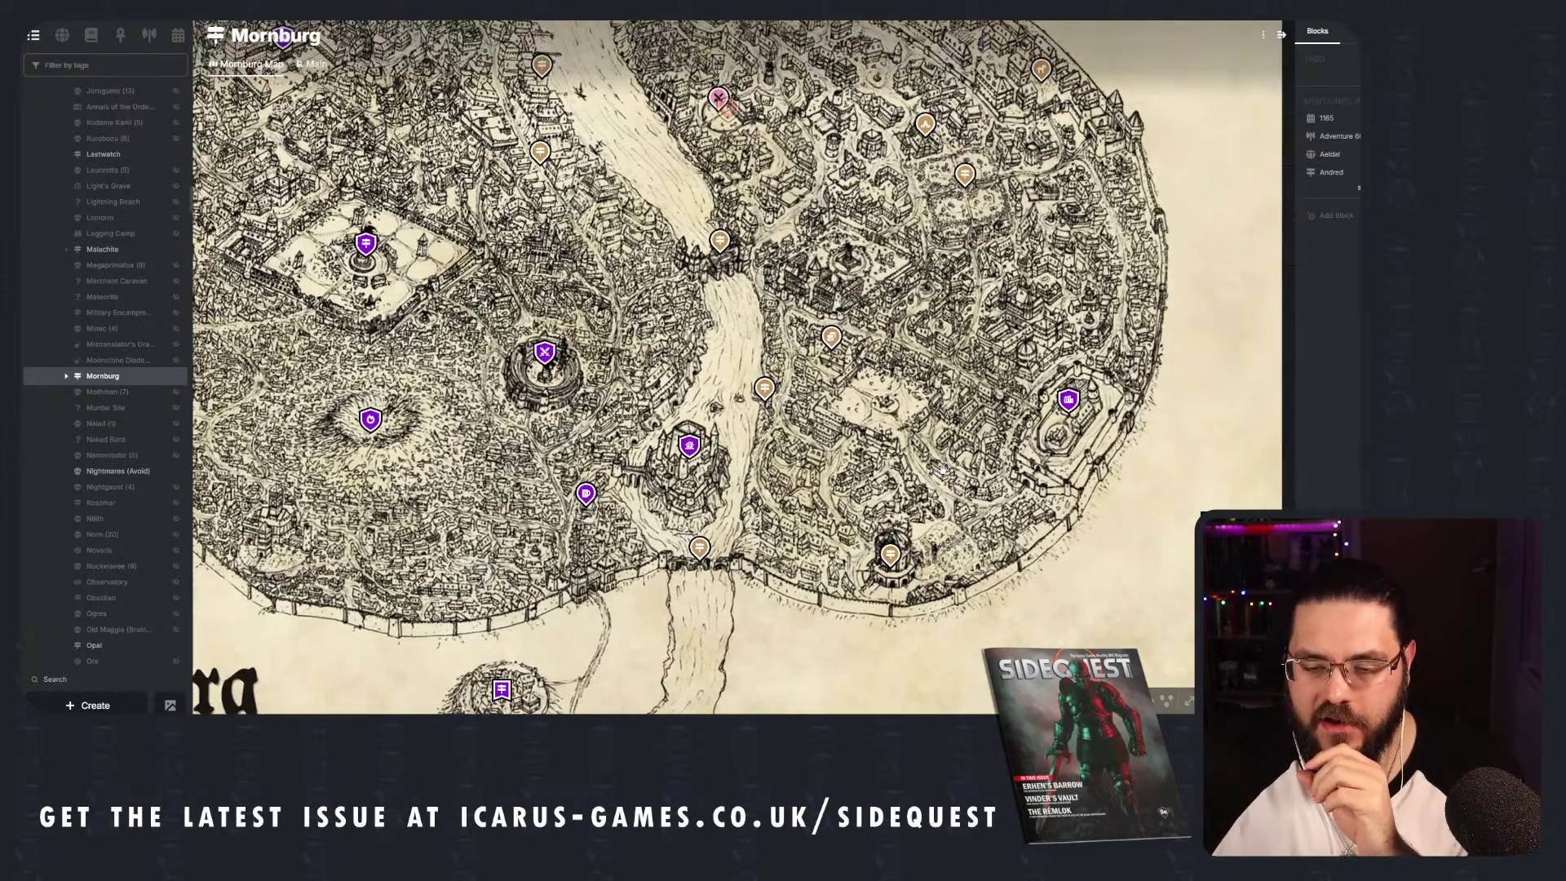
drag(945, 468, 1047, 405)
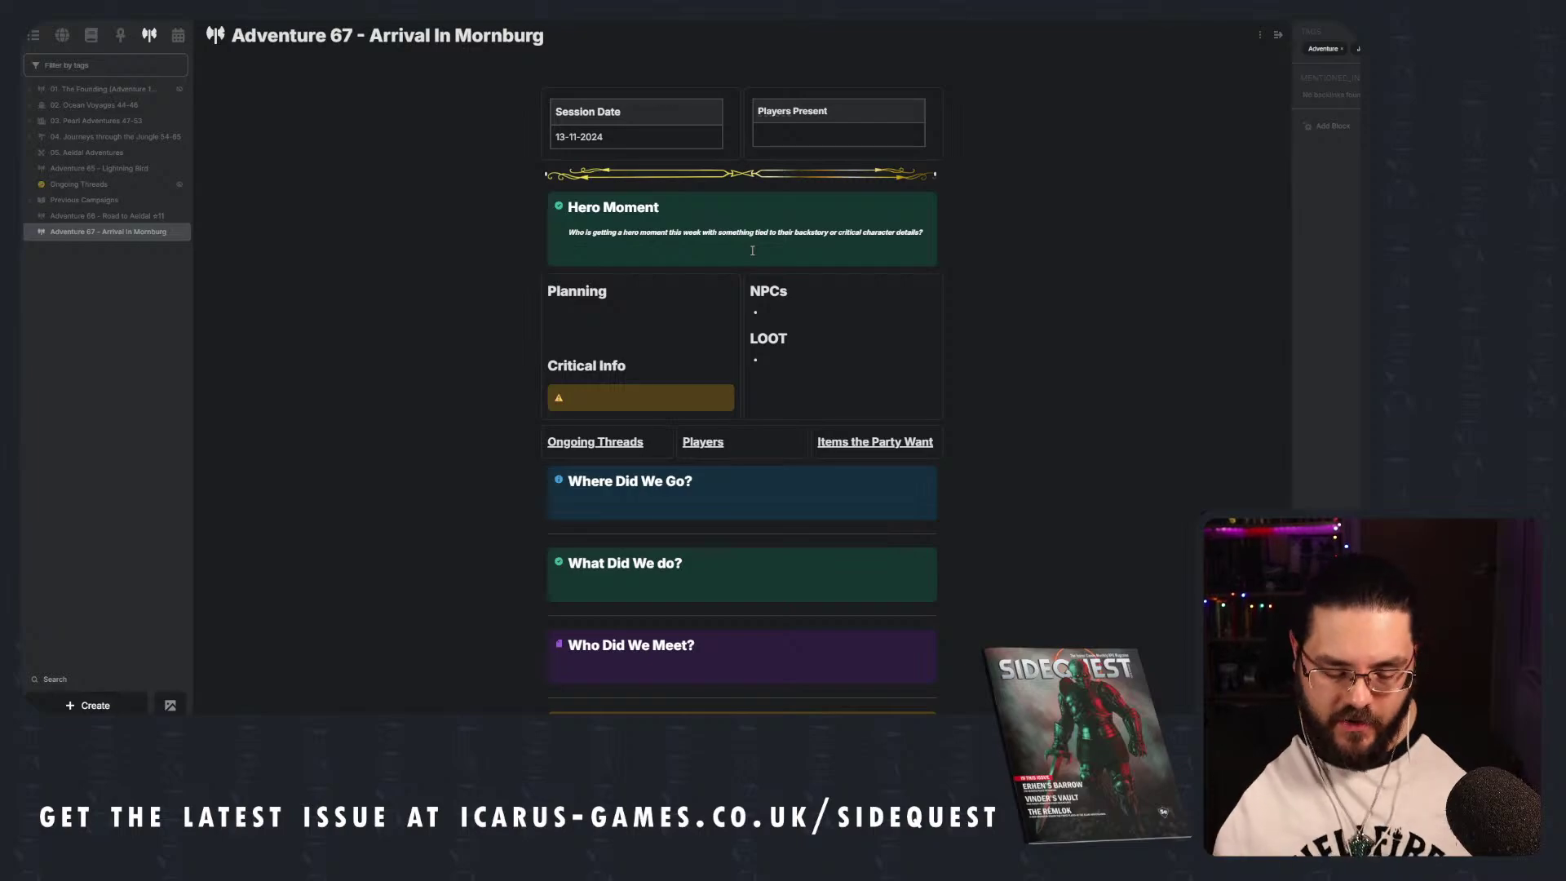
Enter "Rogue - breaking in" under Hero Moment in the Adventure 67 note and start a new line.
text(ogue)
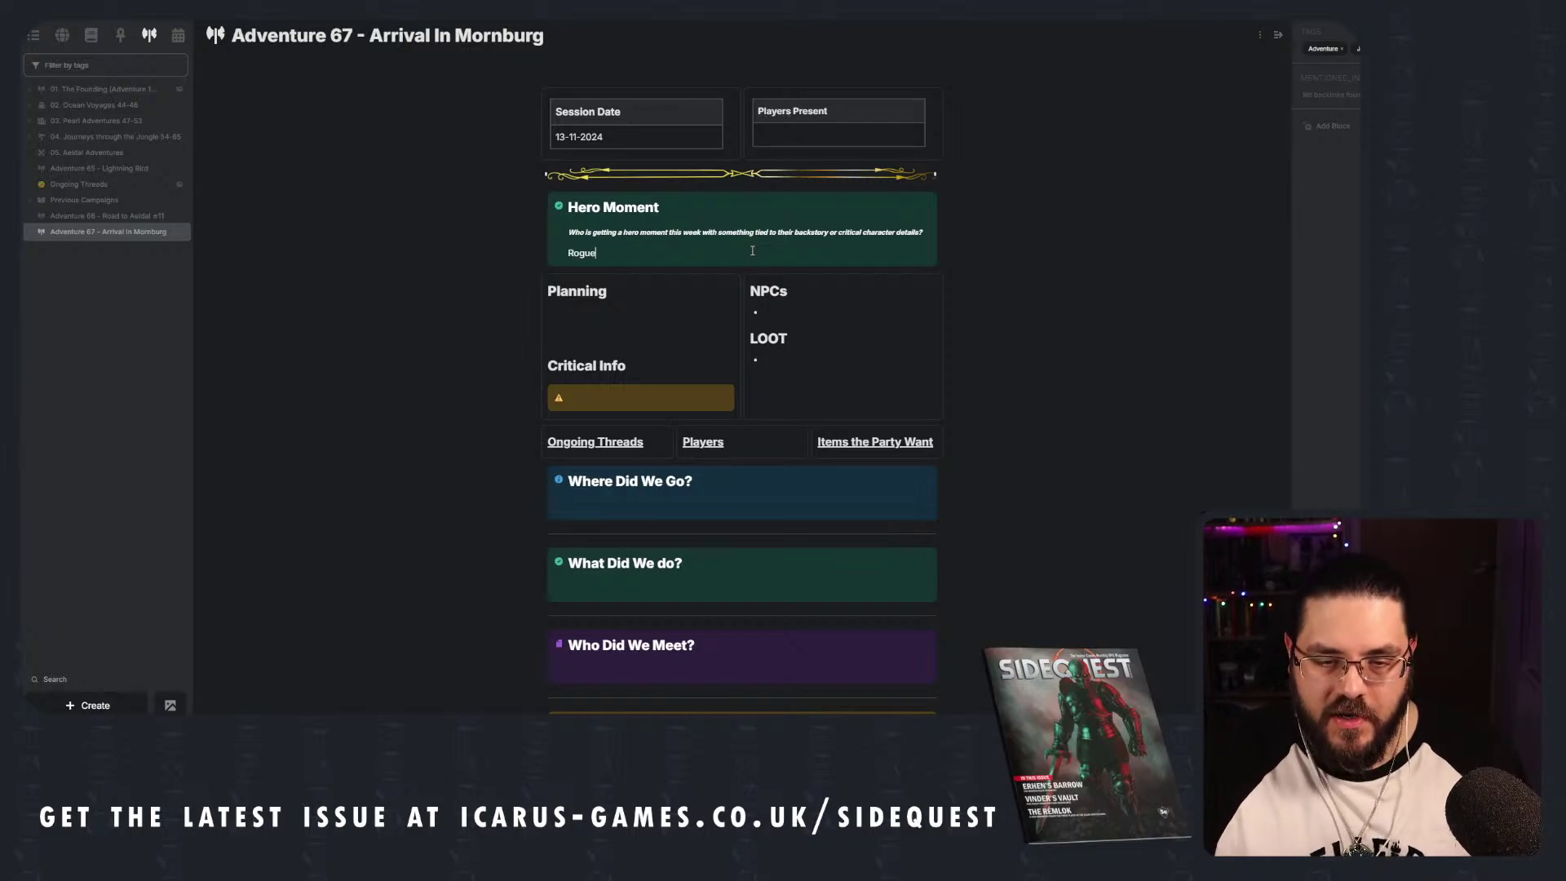
text( -)
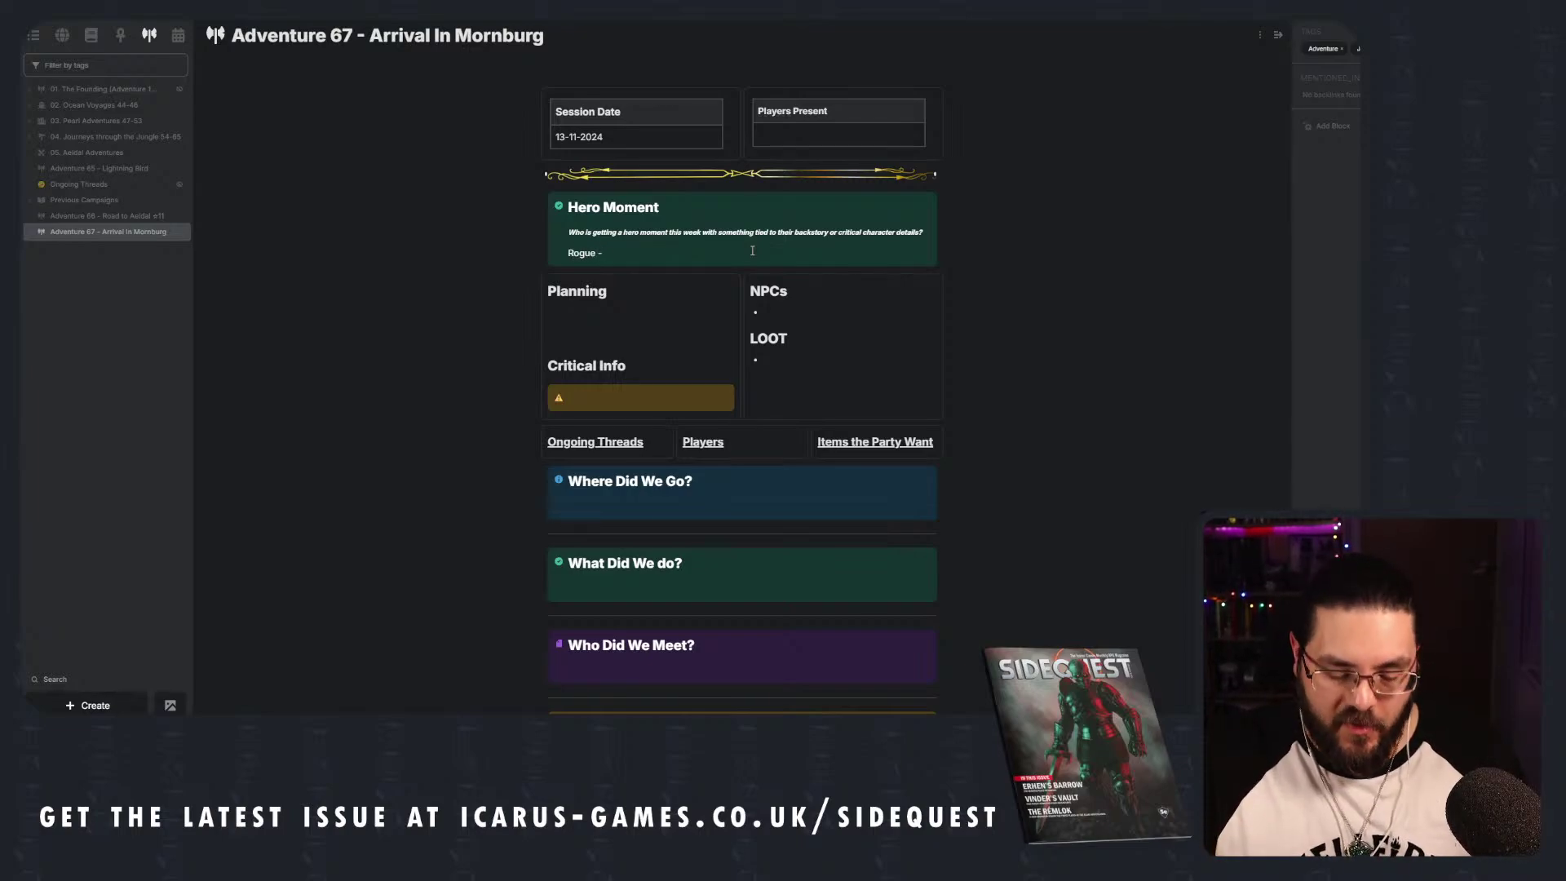
text( breaking in)
key(Return)
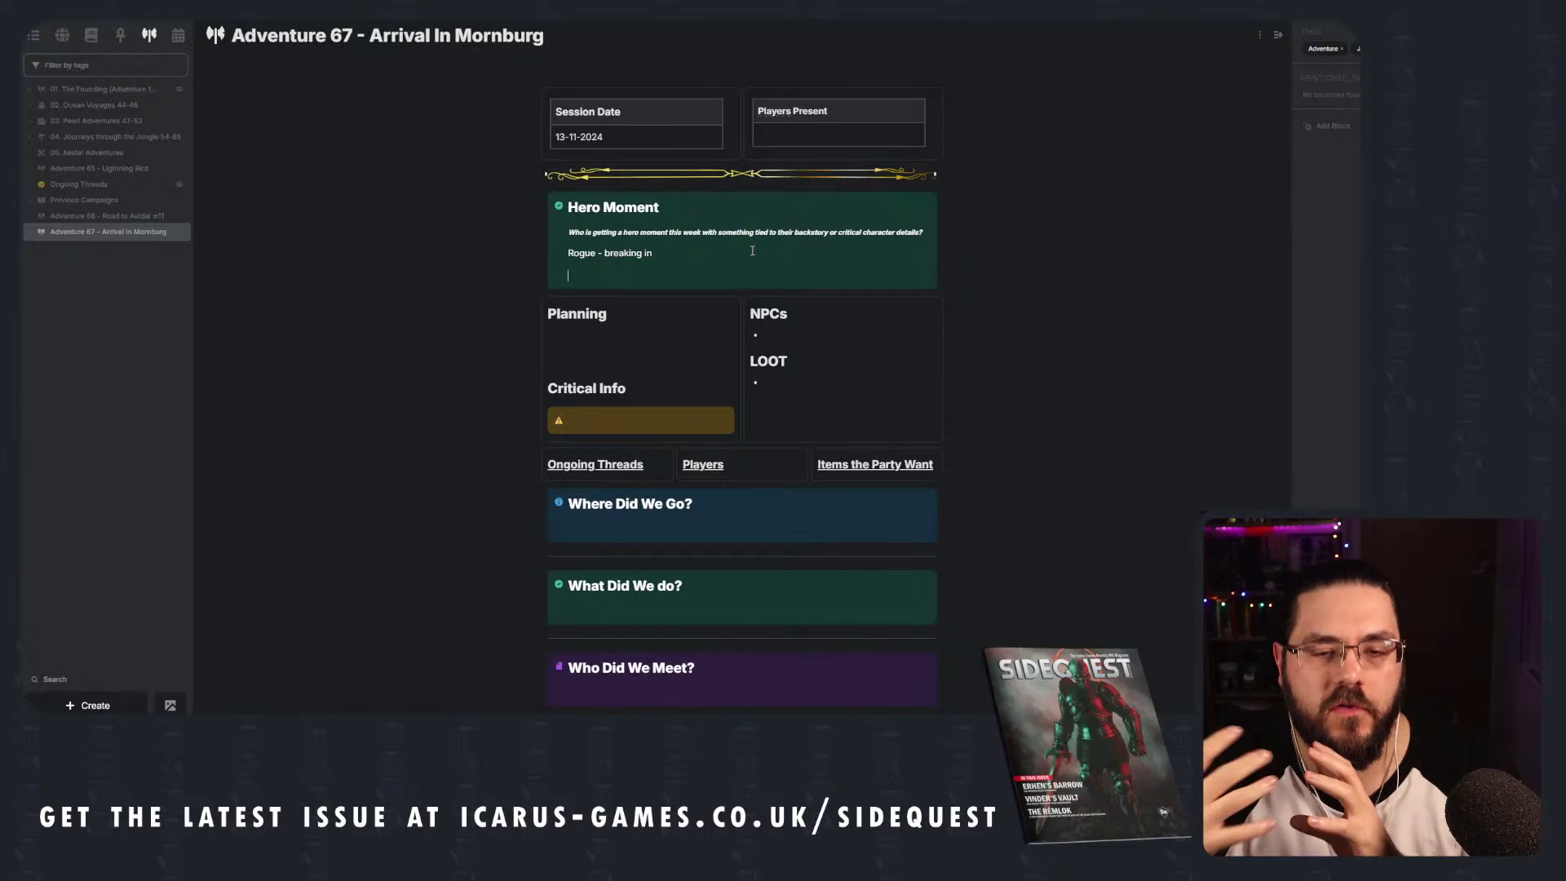
scroll(747, 245, down, 3)
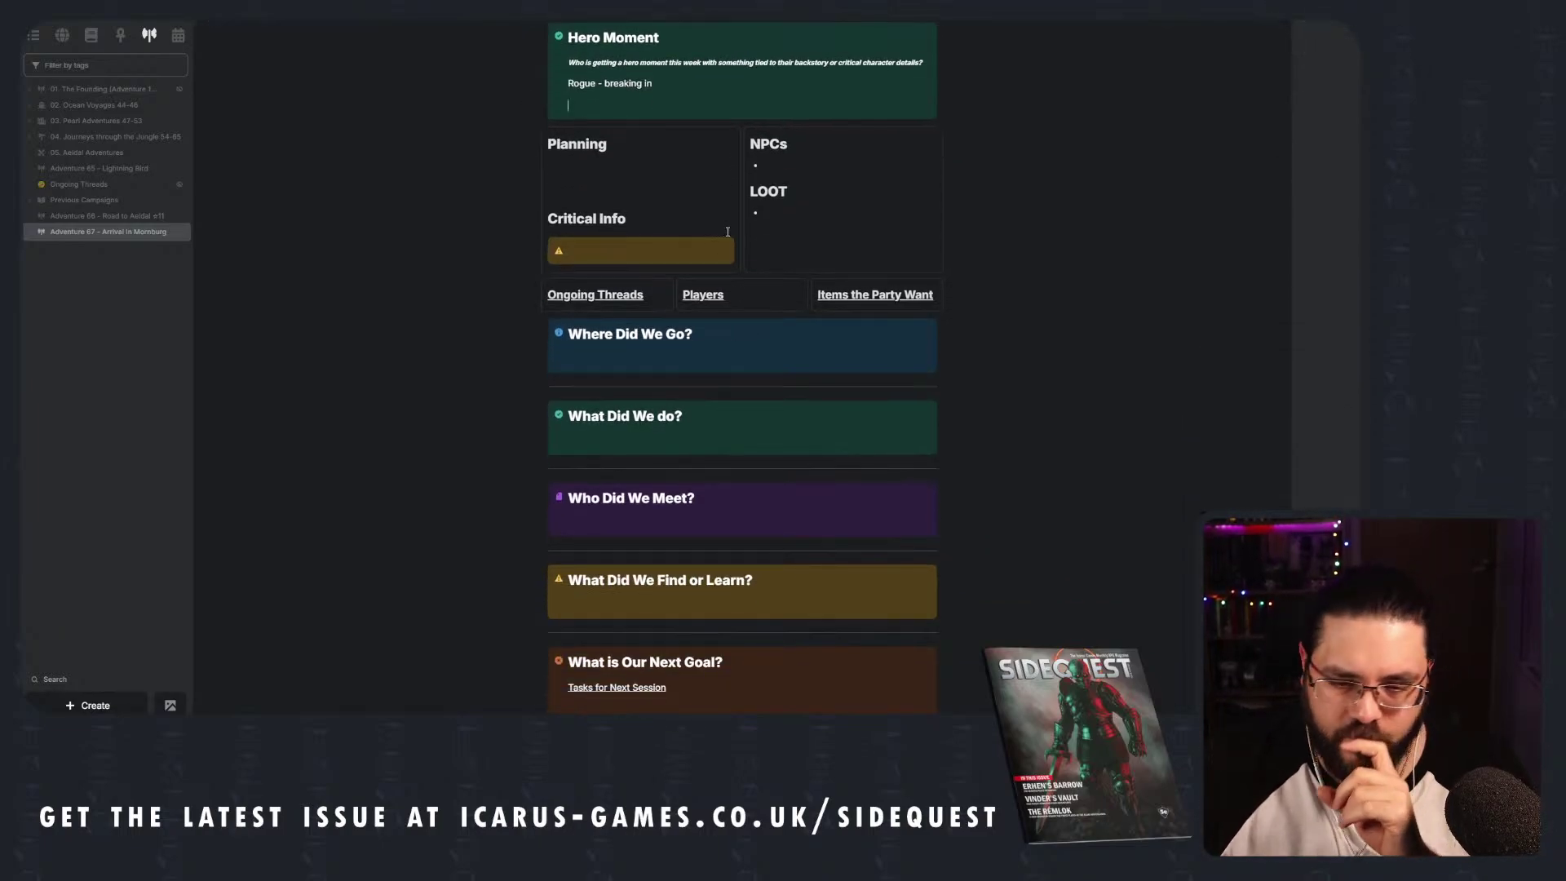
Look over the empty Planning, Critical Info, NPCs and LOOT sections of the Adventure 67 note.
scroll(718, 204, up, 2)
scroll(716, 198, down, 1)
scroll(702, 212, up, 2)
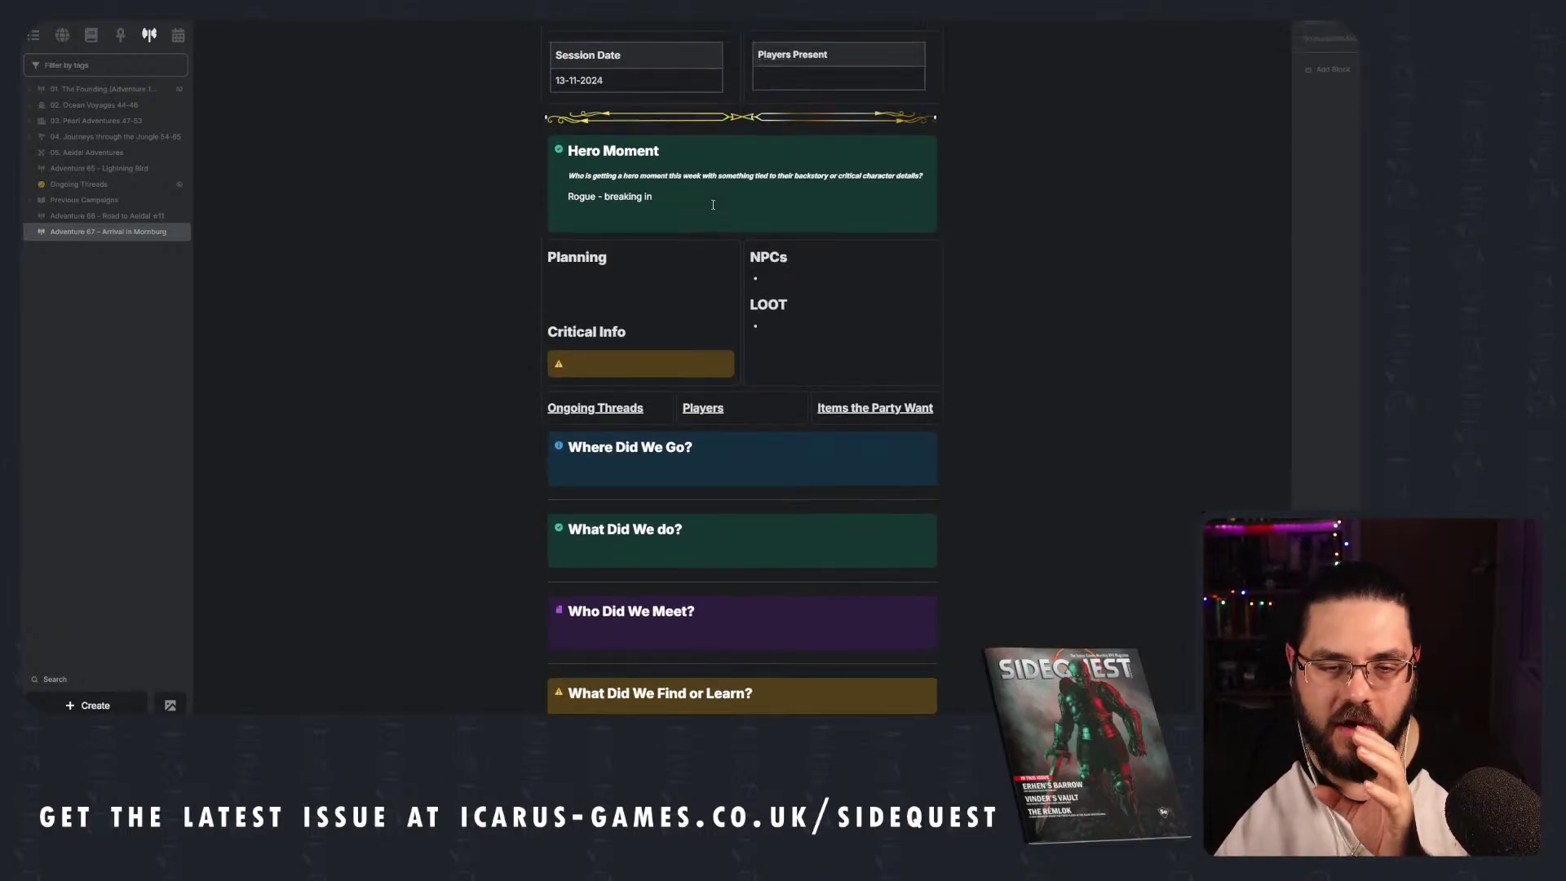
click(632, 309)
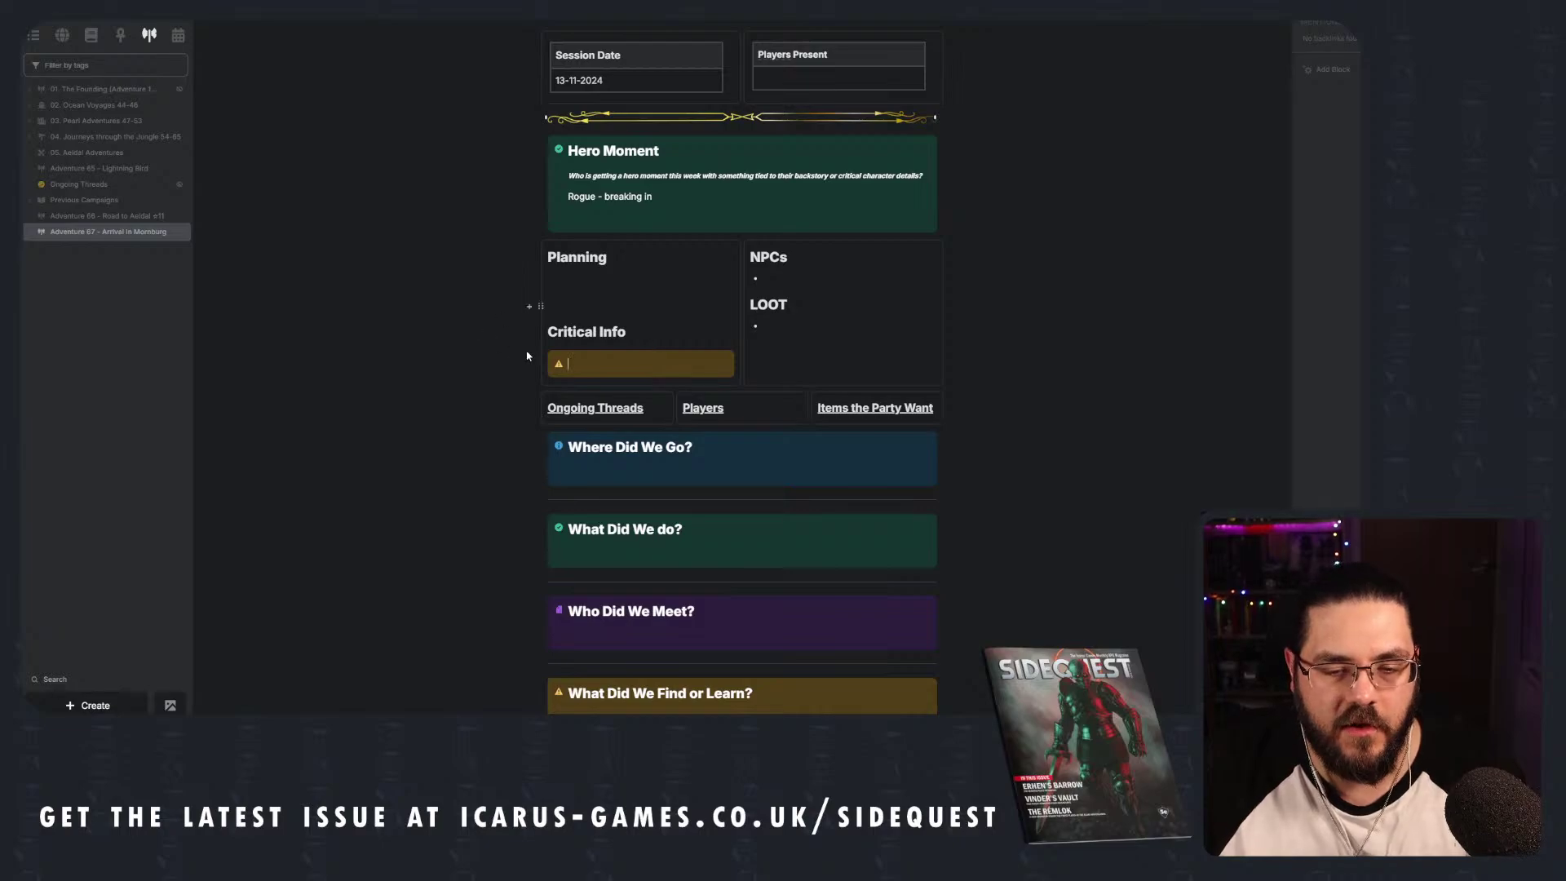
key(Down)
key(Down)
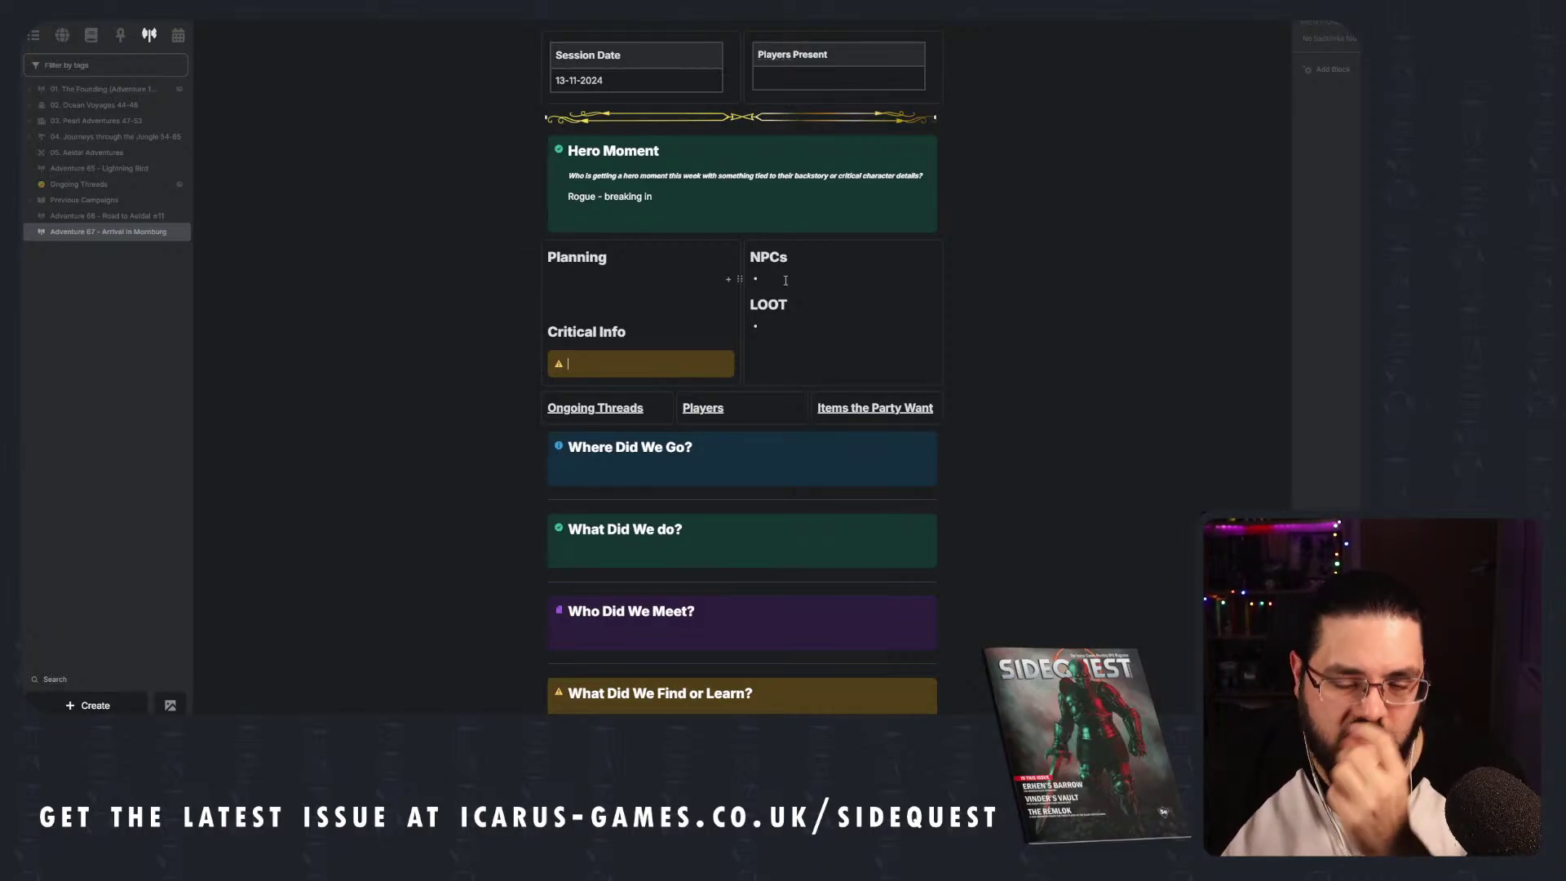
click(781, 334)
scroll(621, 276, down, 2)
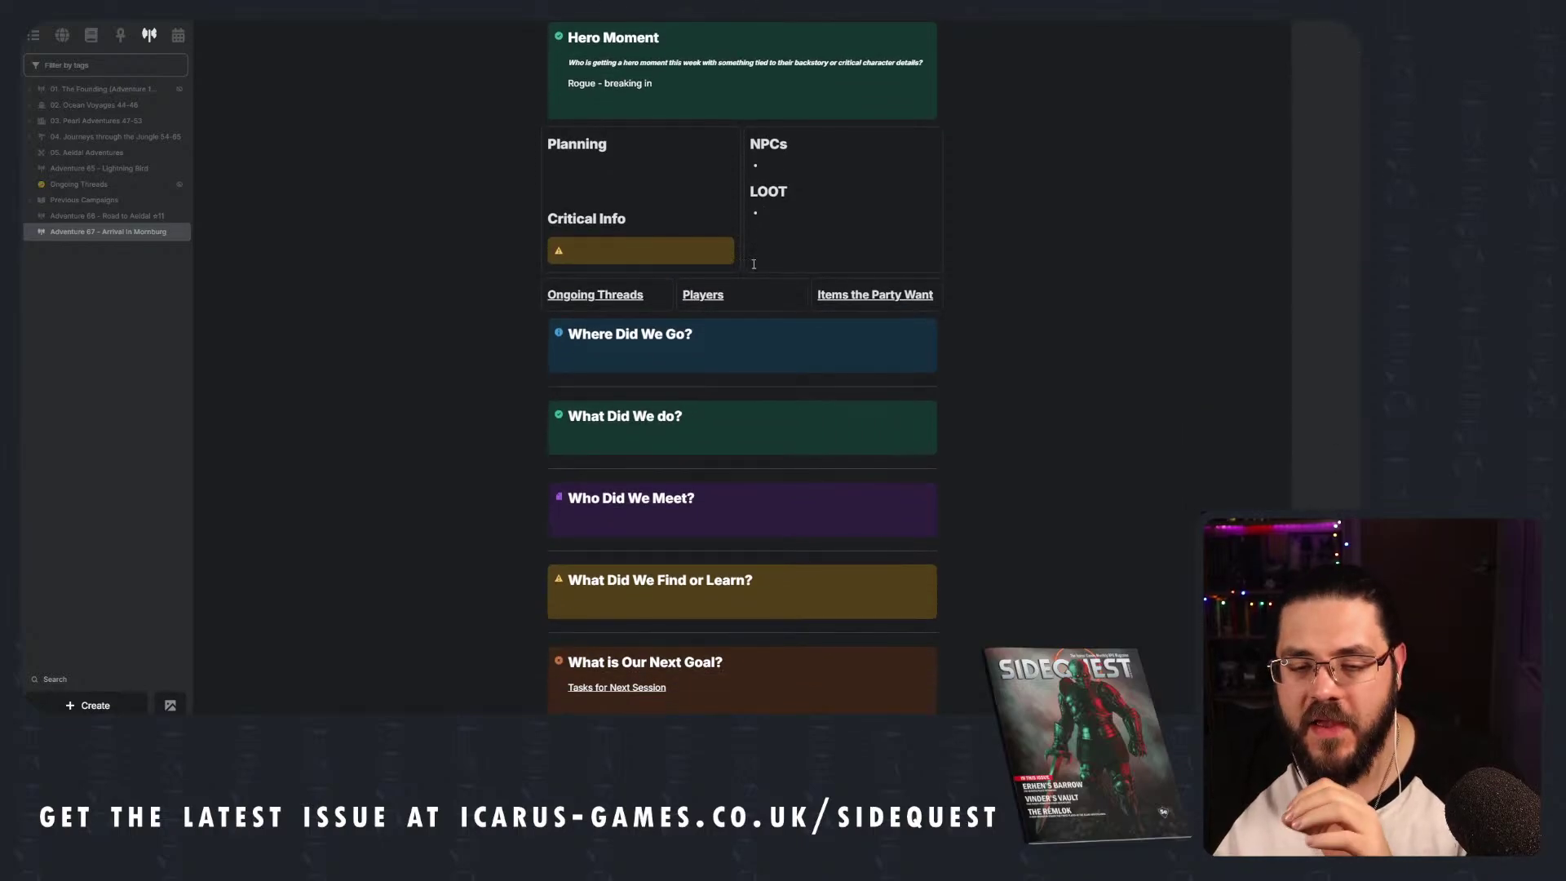
Preview the linked Ongoing Threads, Players, Items the Party Want and Tasks for Next Session notes.
mouse_move(604, 305)
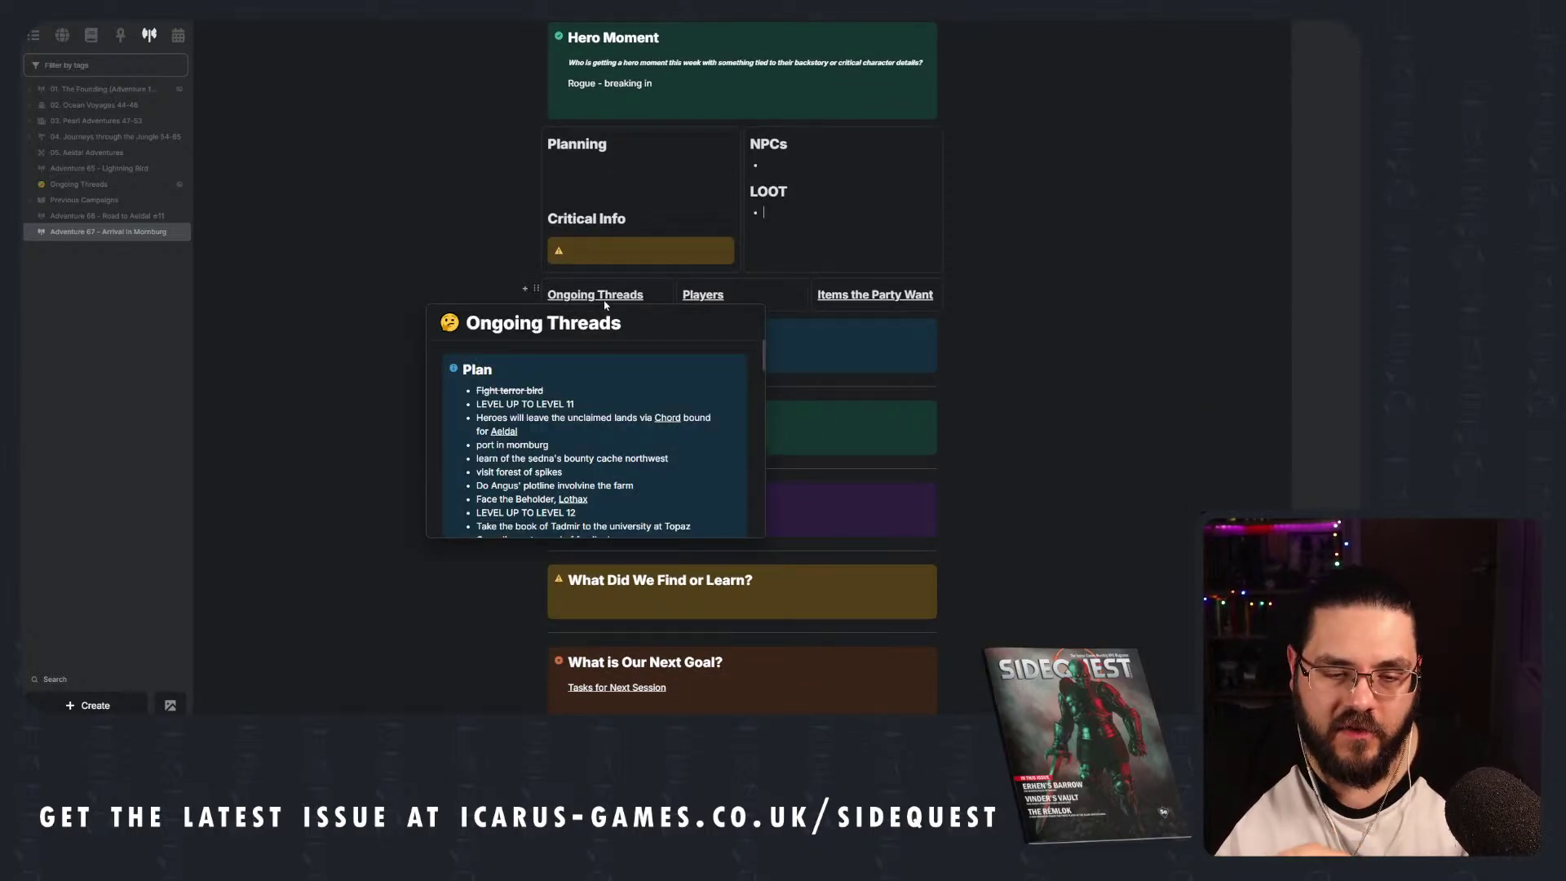
mouse_move(706, 302)
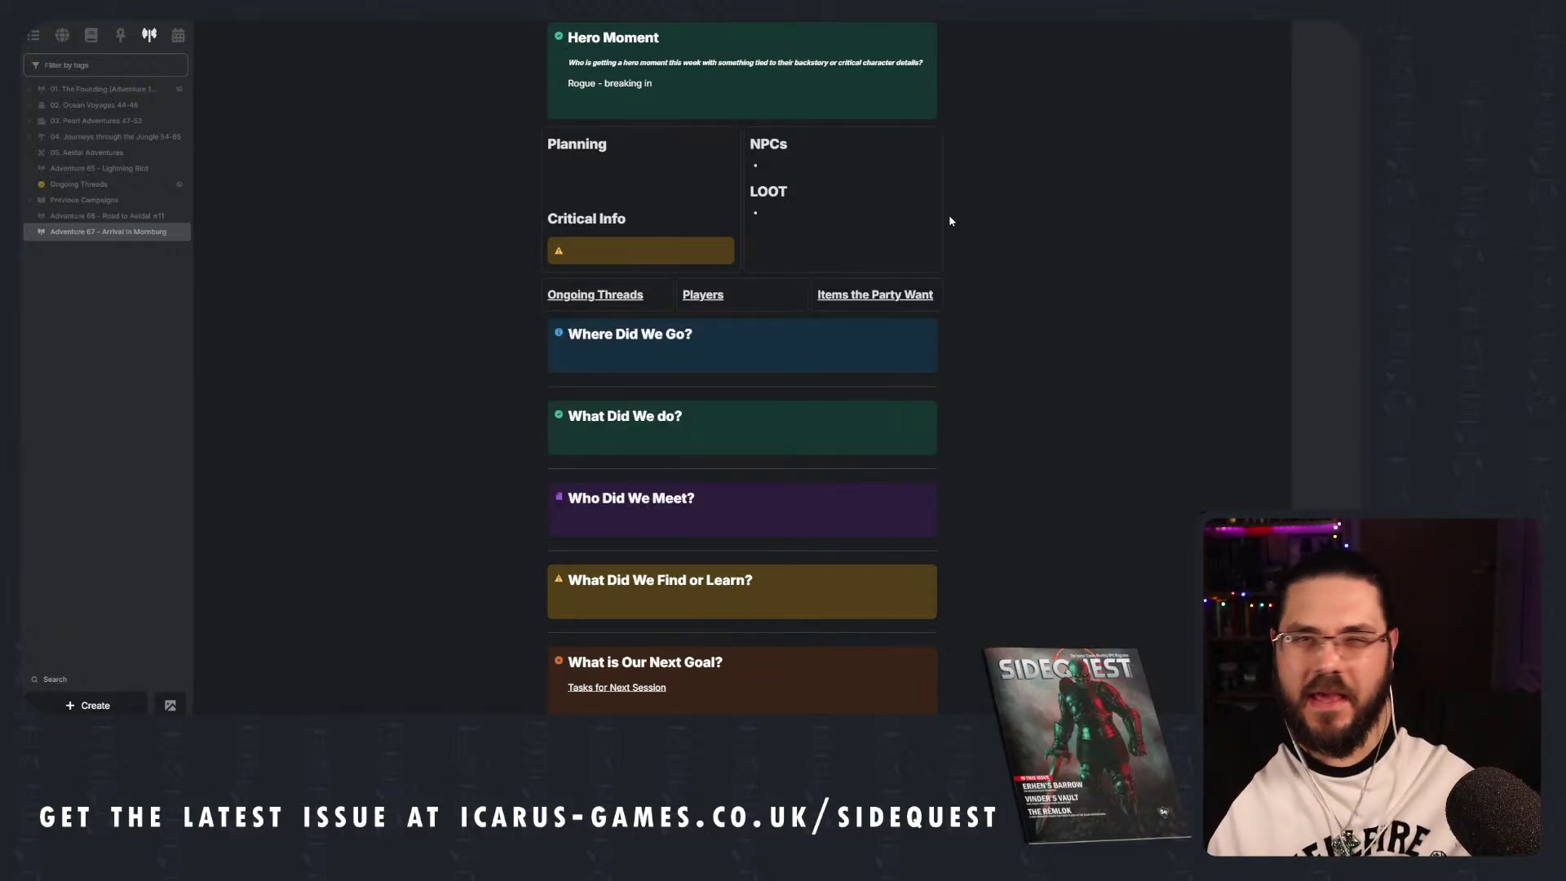
mouse_move(865, 298)
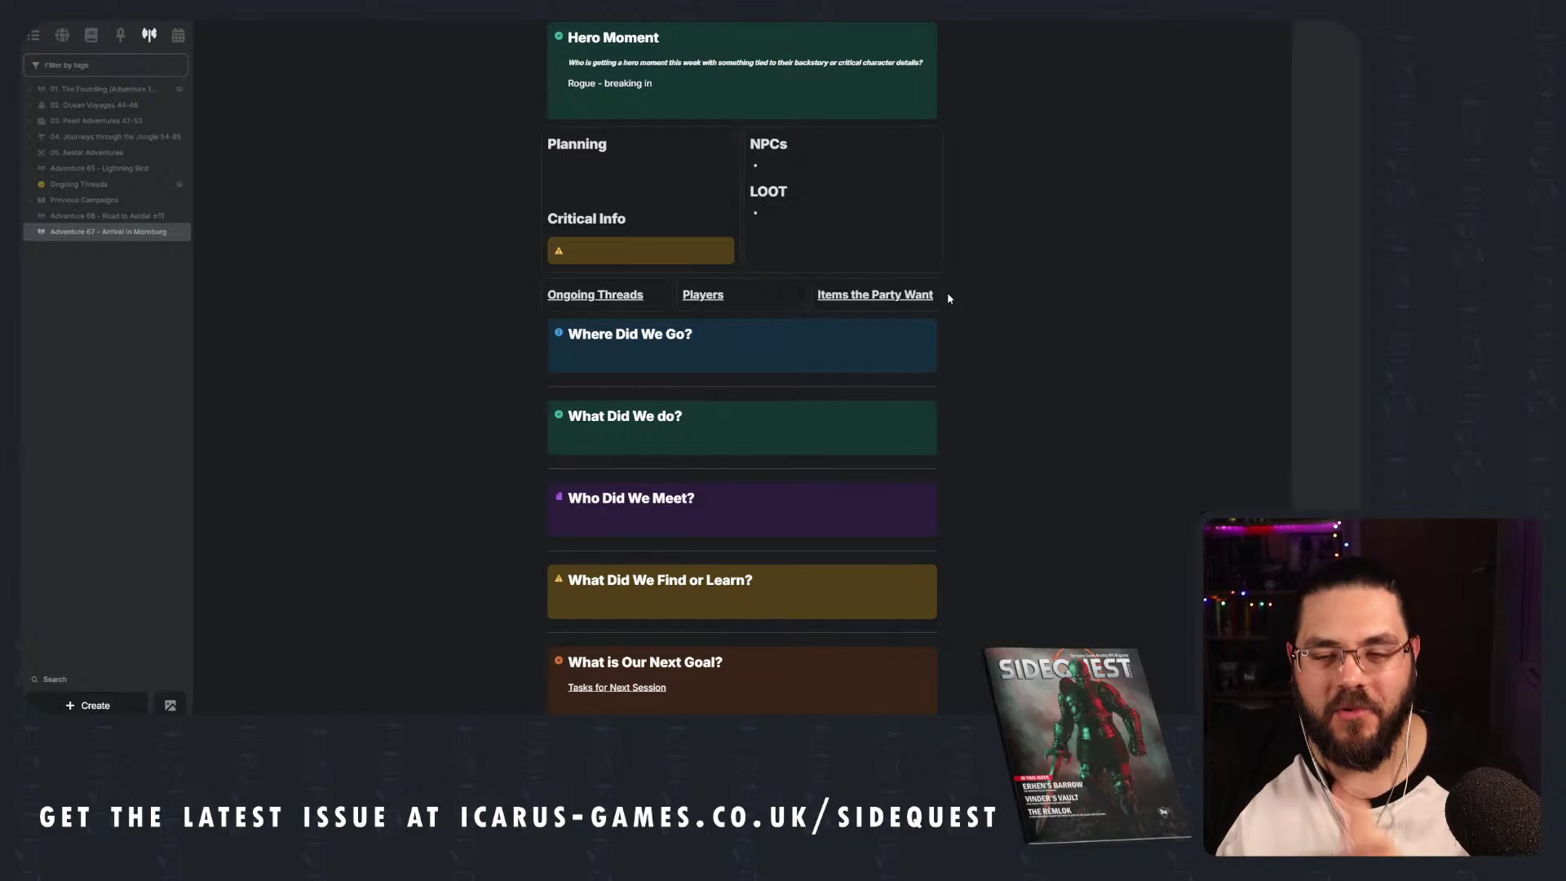
scroll(961, 268, down, 1)
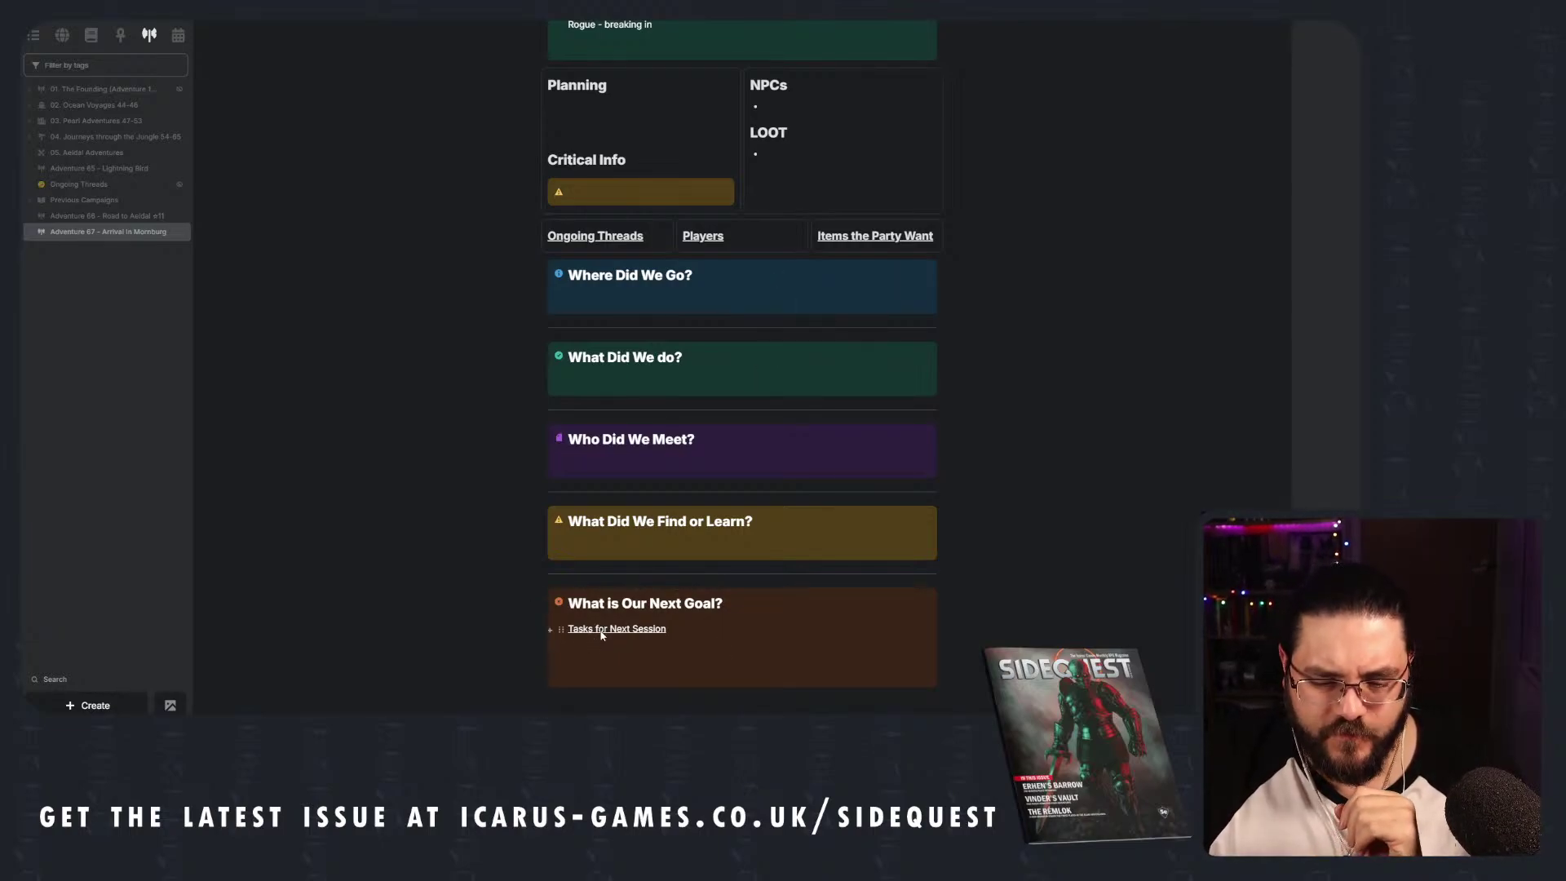
mouse_move(601, 635)
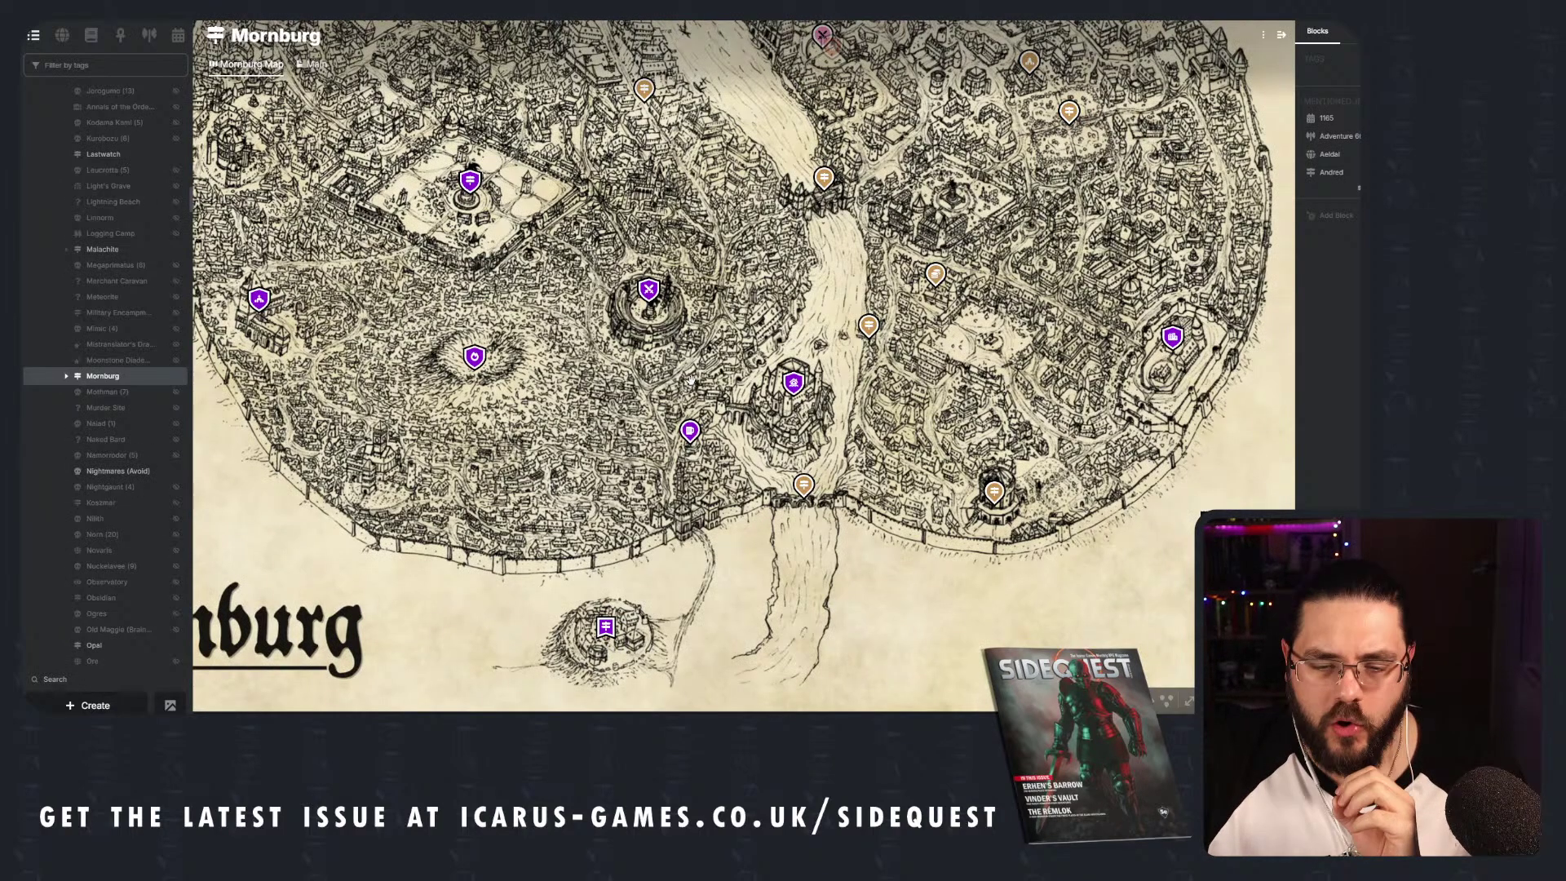
Check Mornburg's surroundings on the Jewel Cities map, and reopen the city map from its pin.
scroll(699, 359, down, 2)
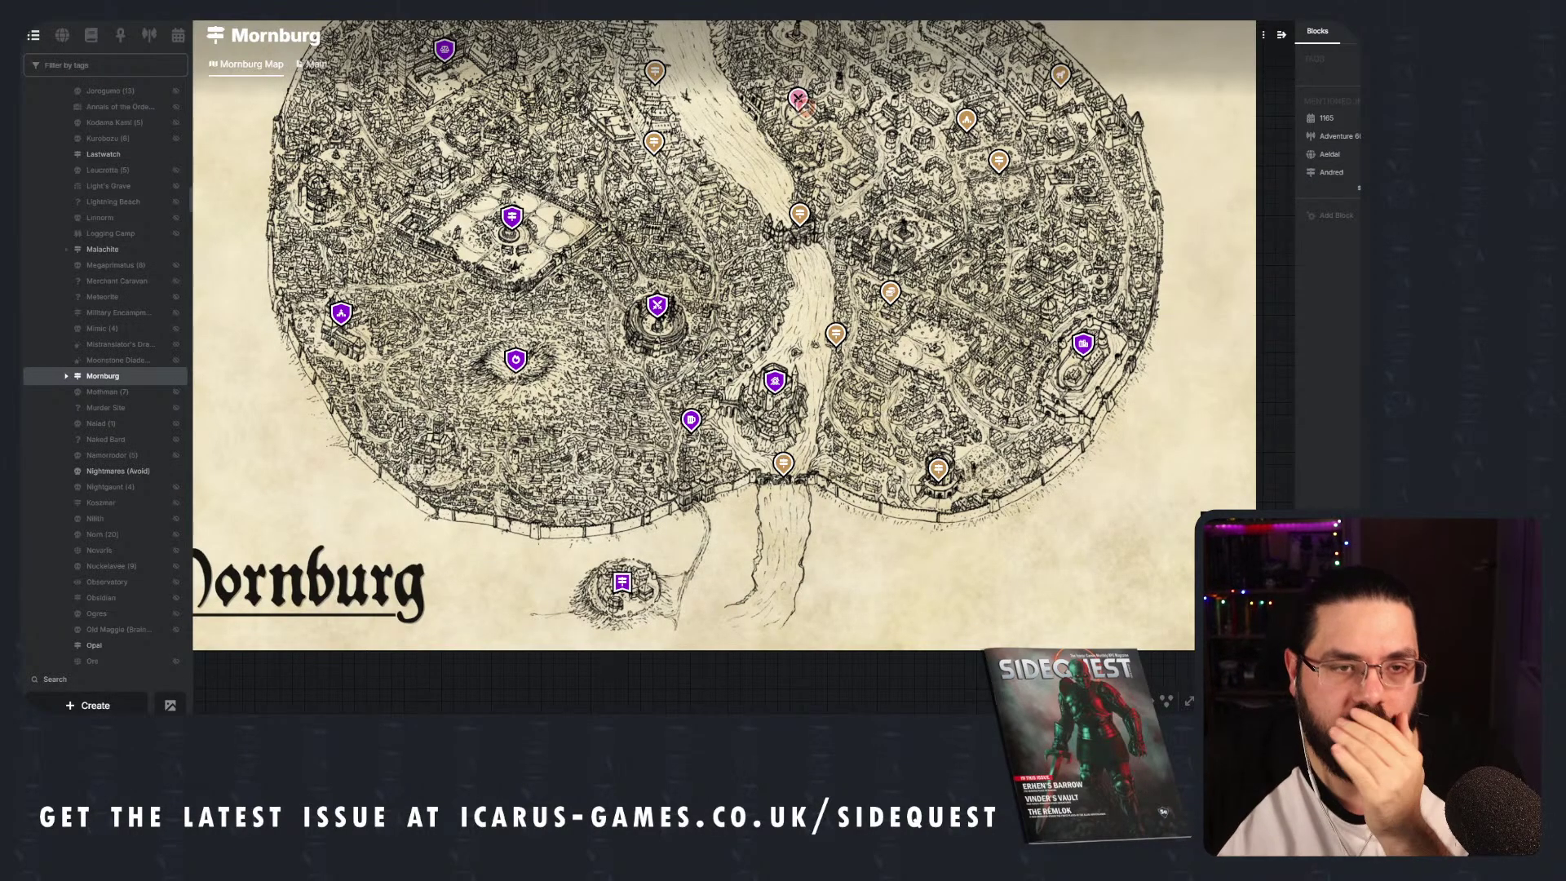
click(216, 35)
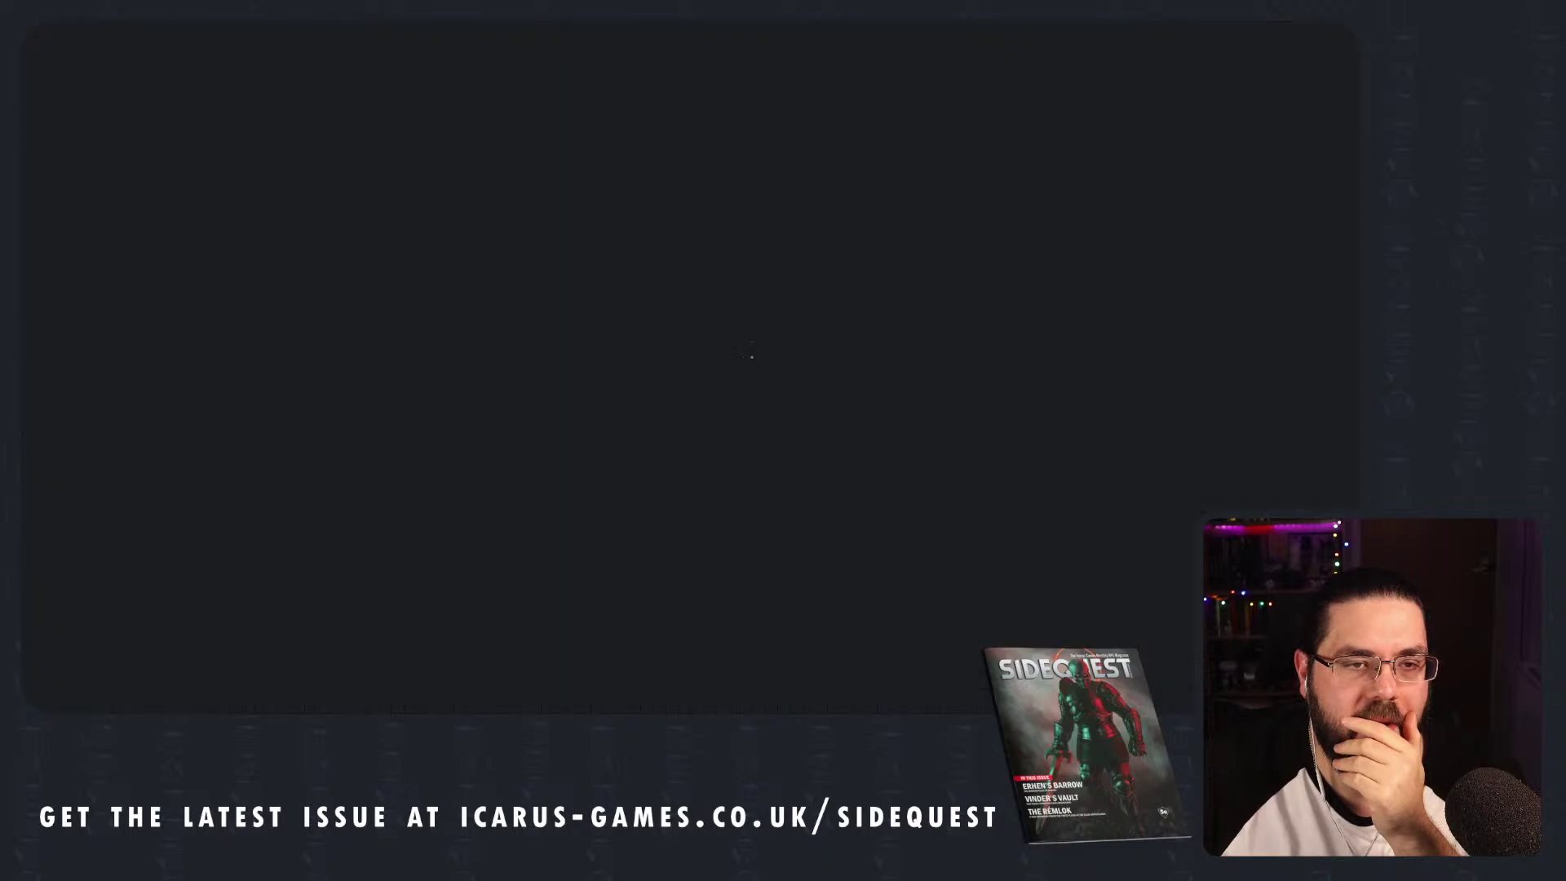
scroll(818, 449, up, 5)
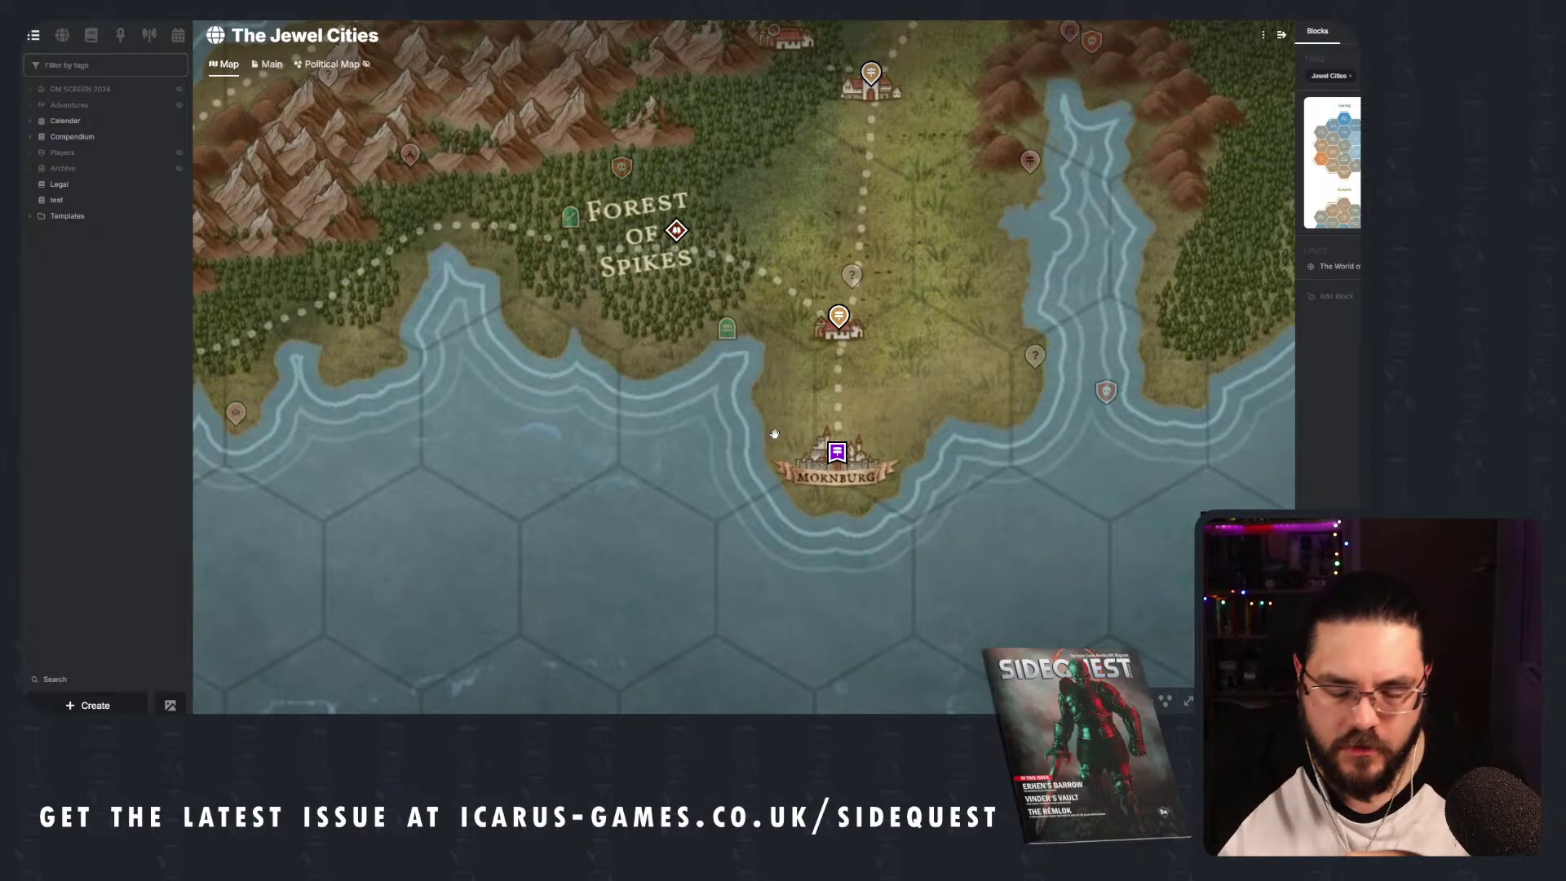
click(836, 451)
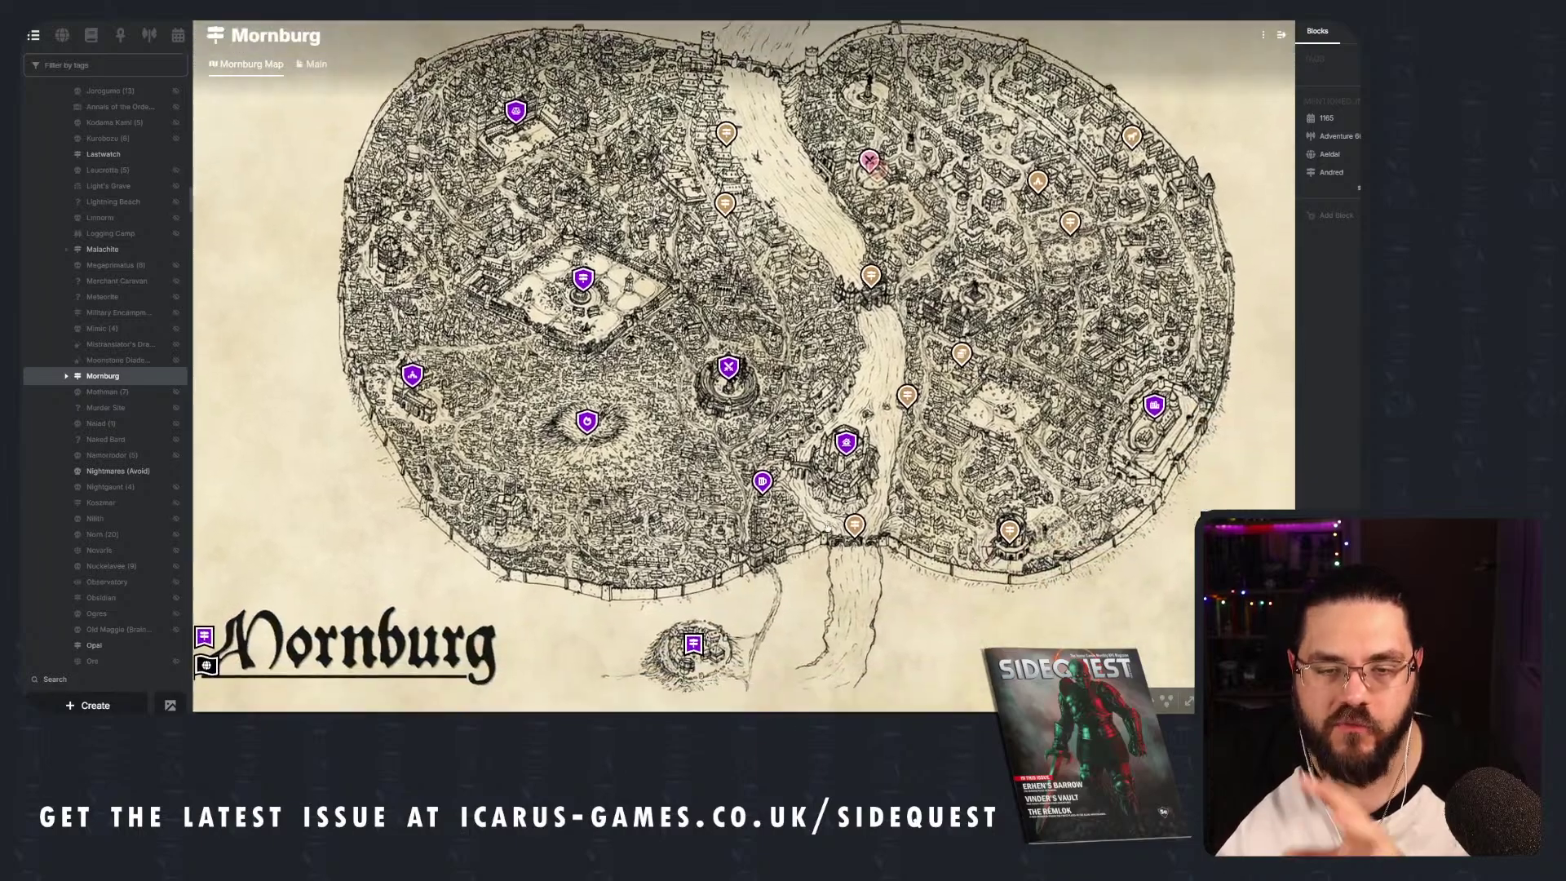
Examine the Mornburg city map as a whole and up close along the river, from the southern gate to the middle bridge.
drag(827, 528, 781, 386)
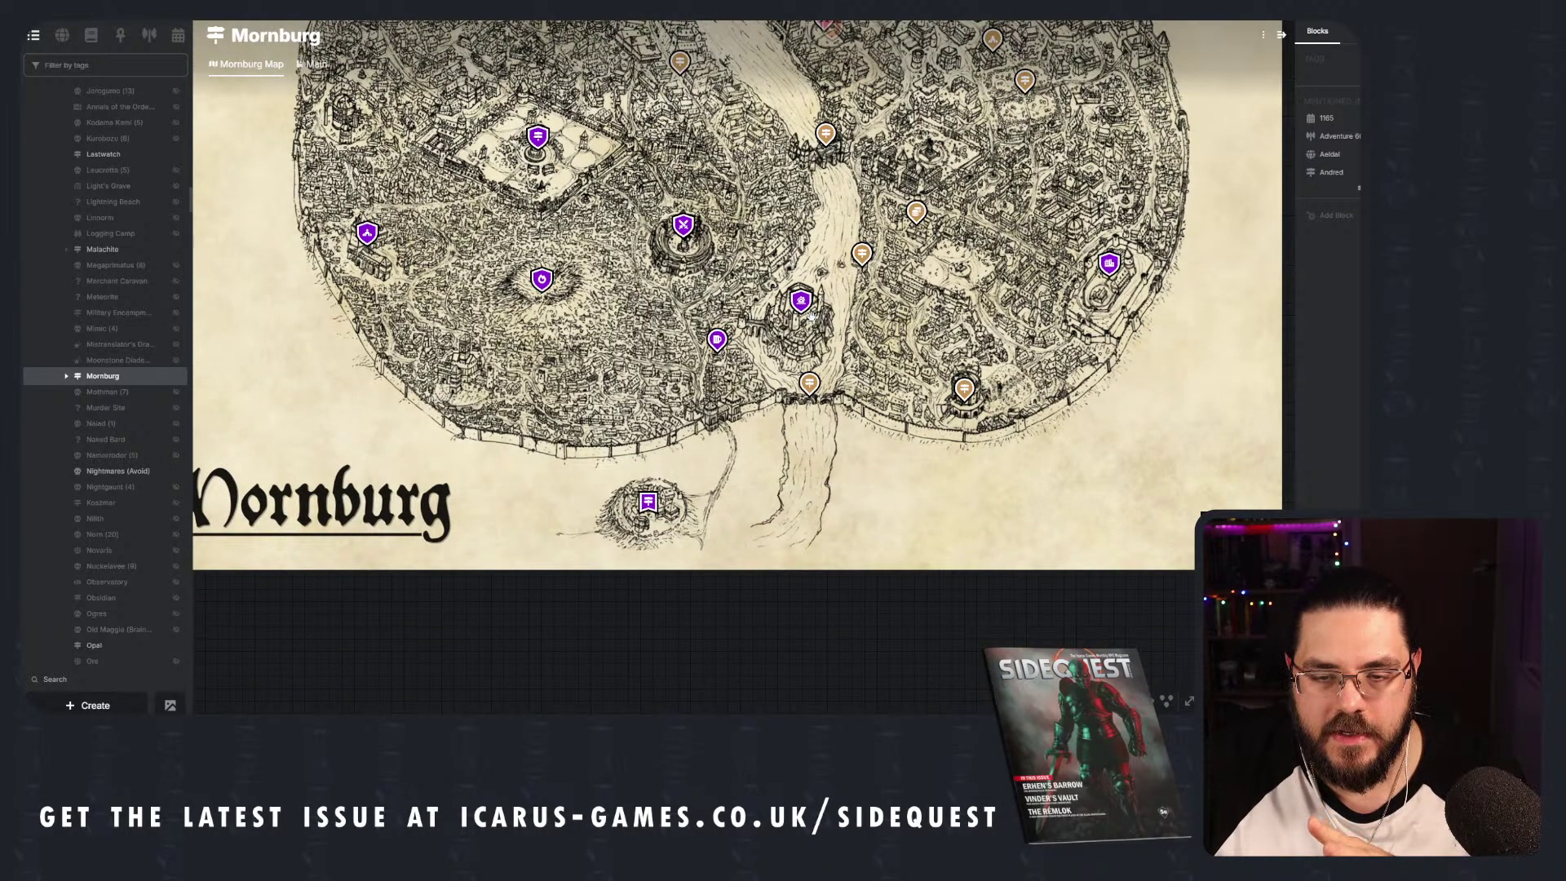
drag(810, 315, 949, 531)
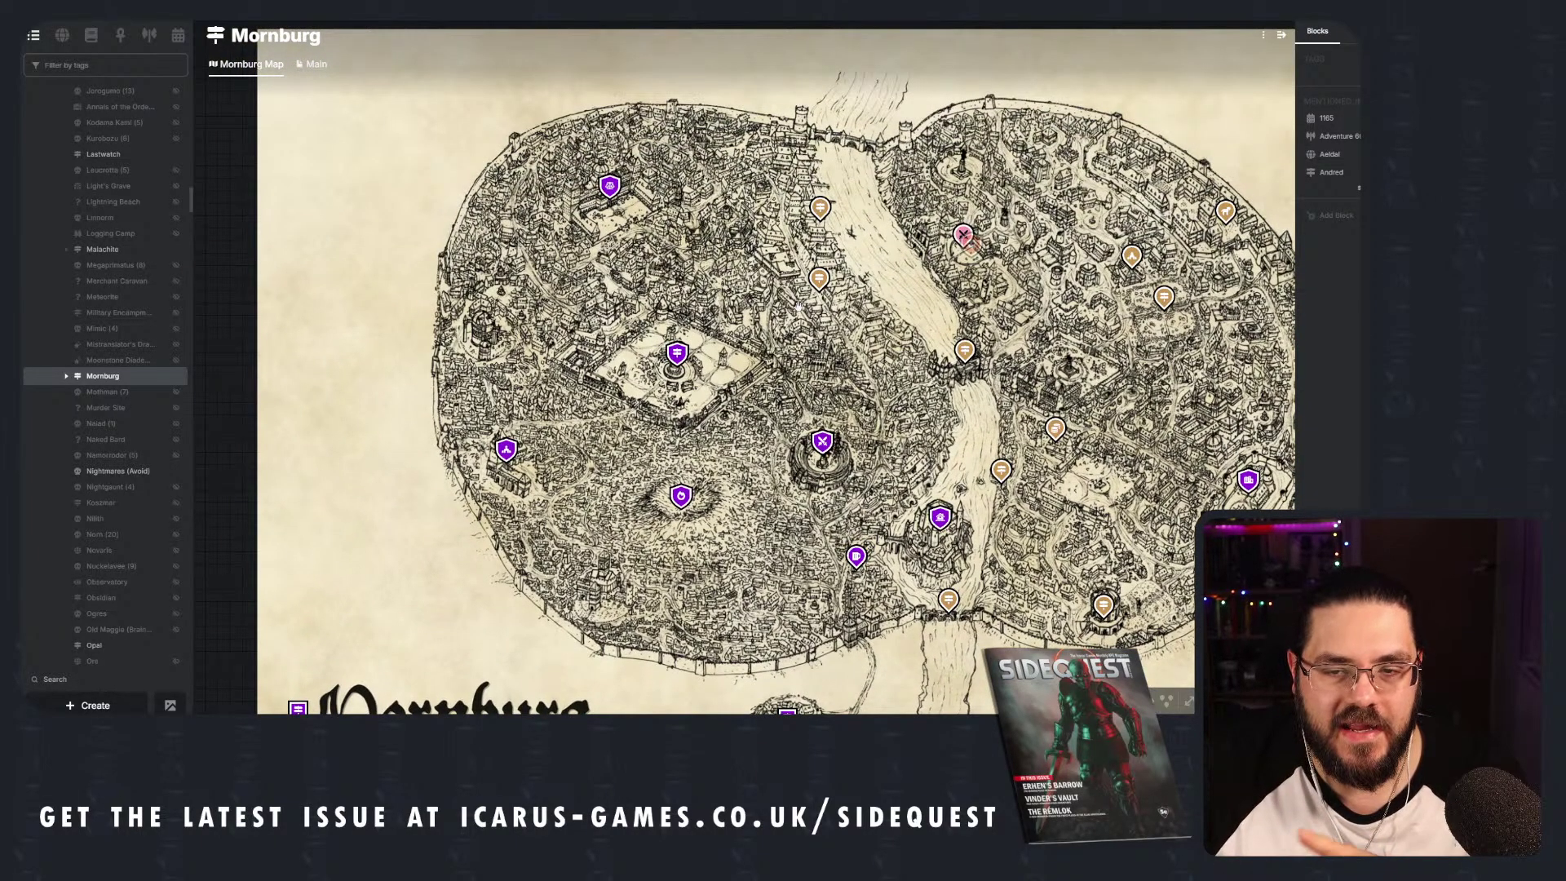
drag(879, 223, 768, 86)
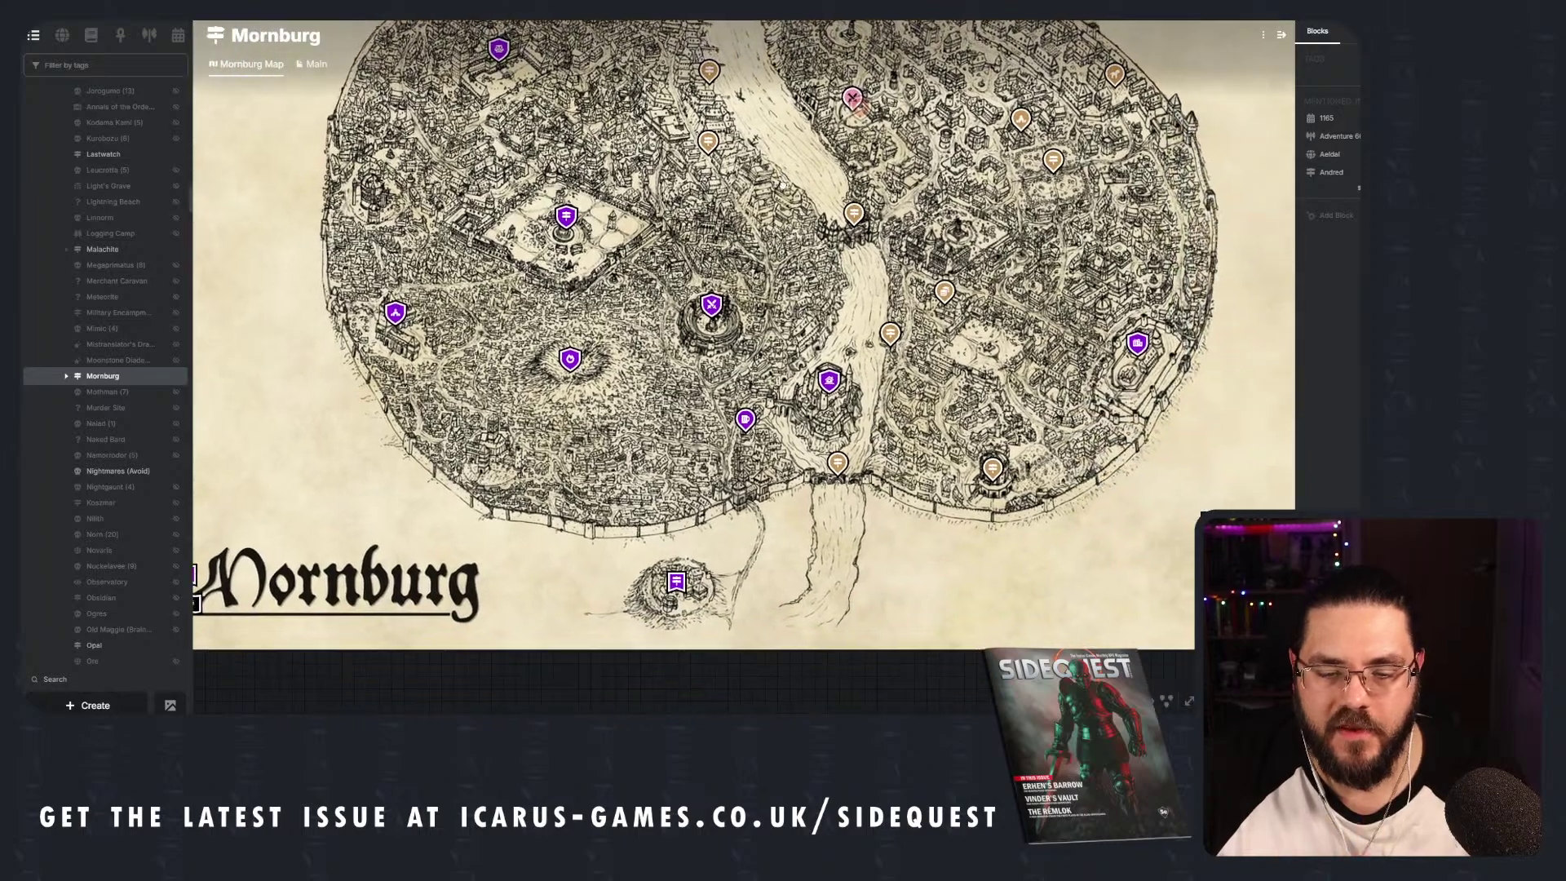
drag(788, 188, 808, 220)
drag(869, 326, 884, 366)
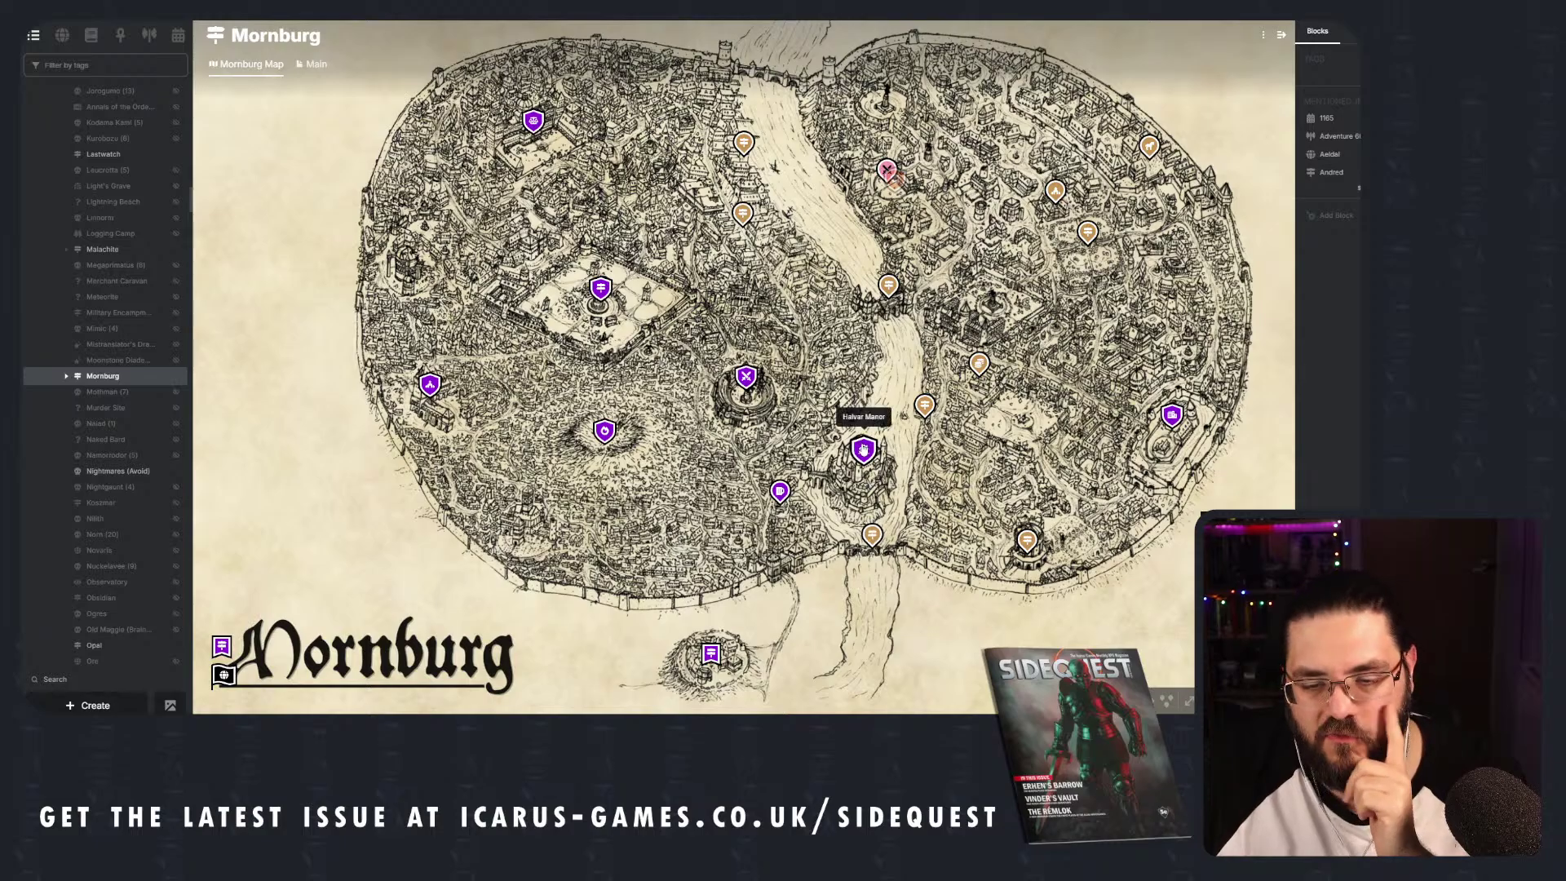
scroll(889, 481, up, 3)
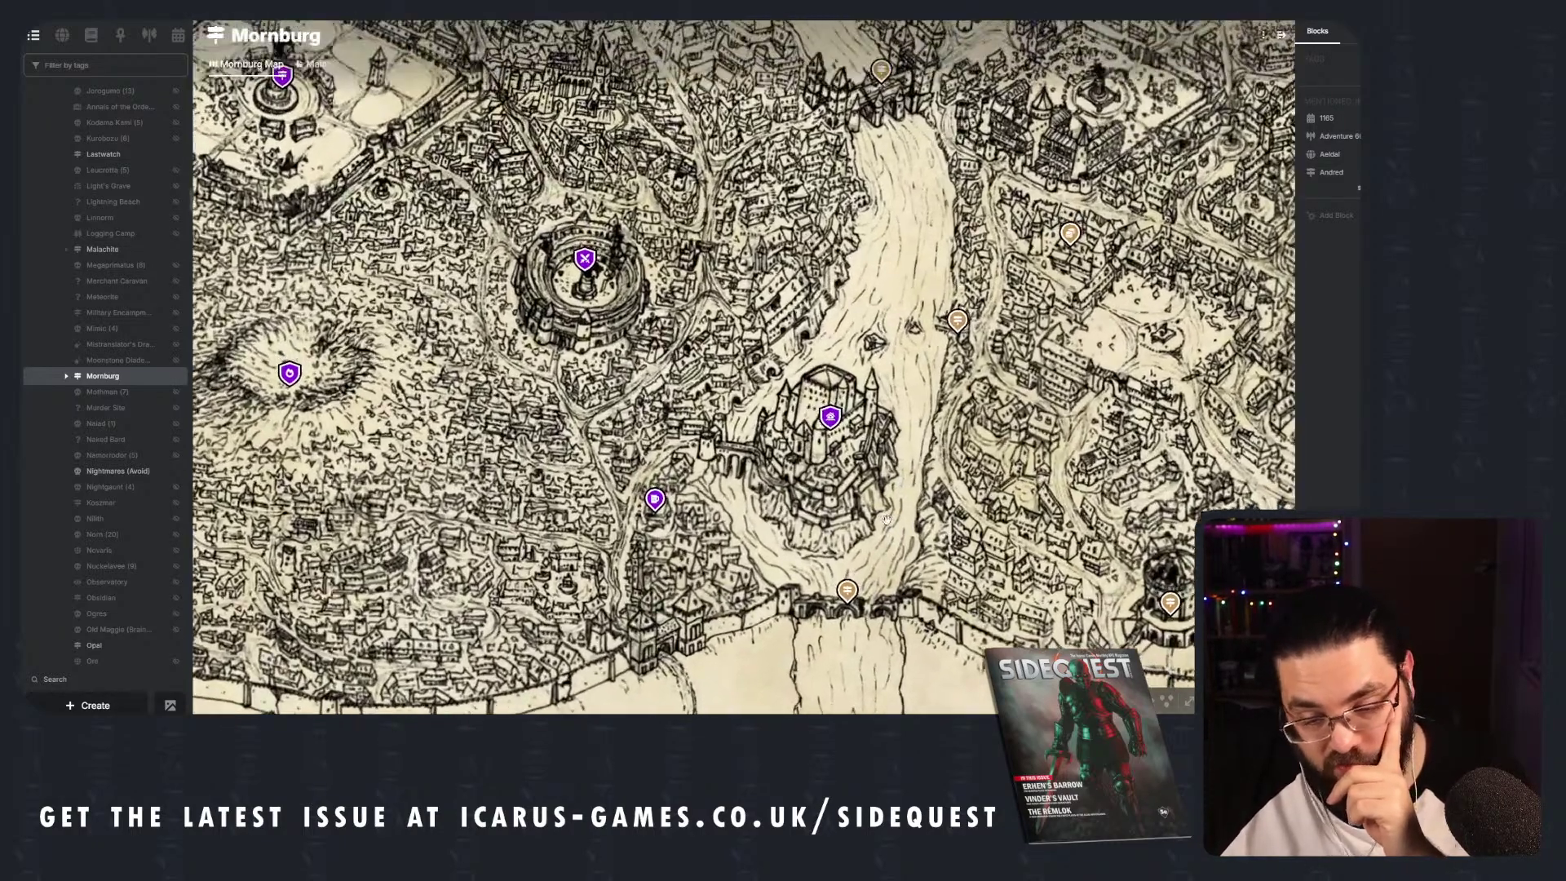
drag(886, 519, 811, 398)
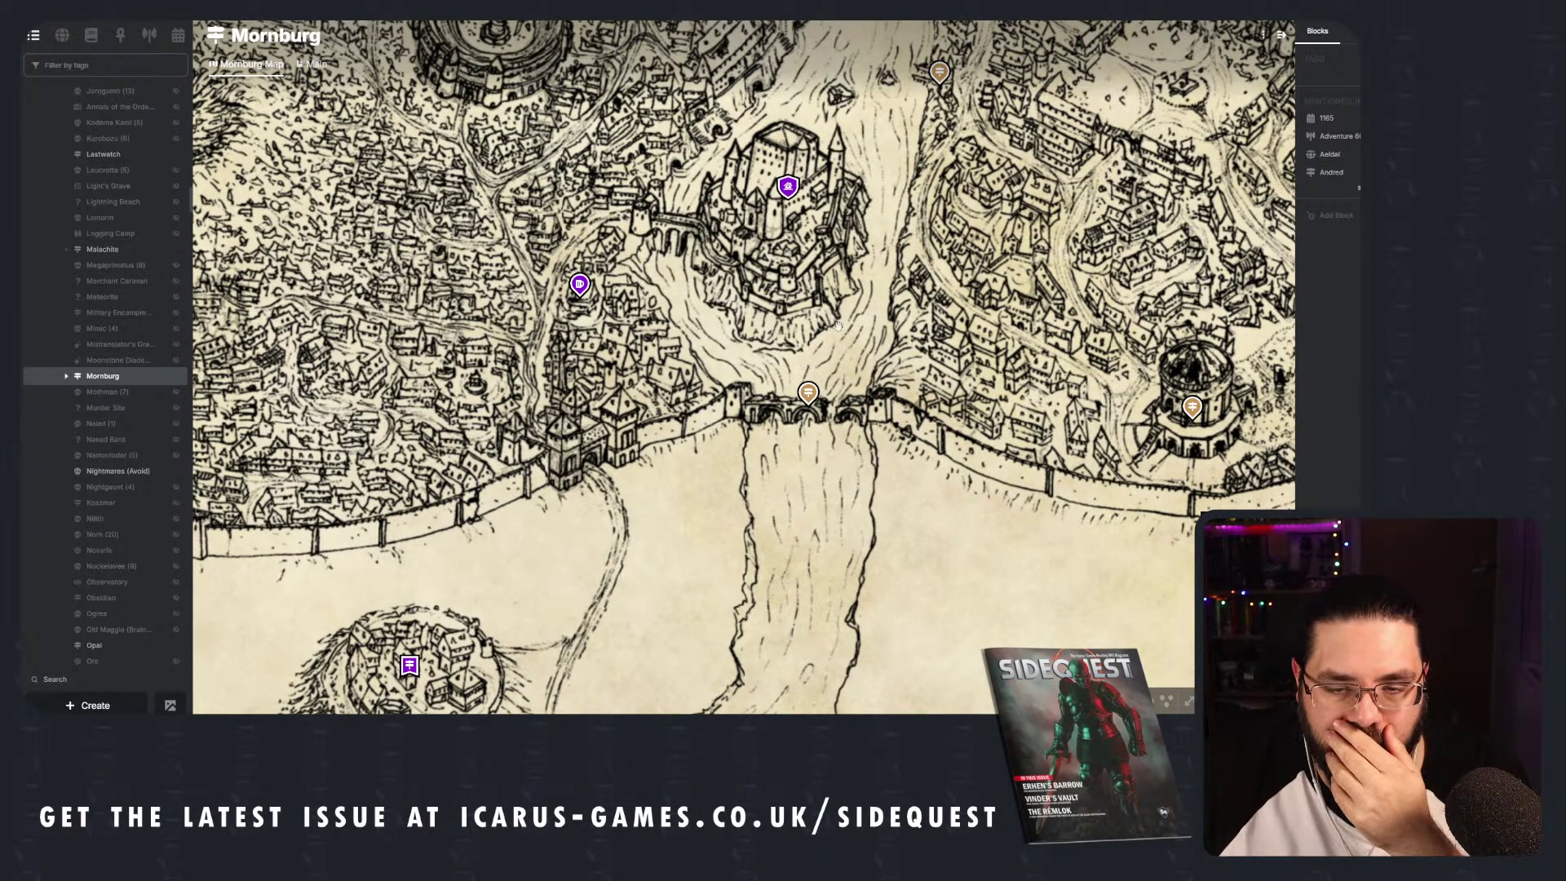
drag(870, 263, 866, 459)
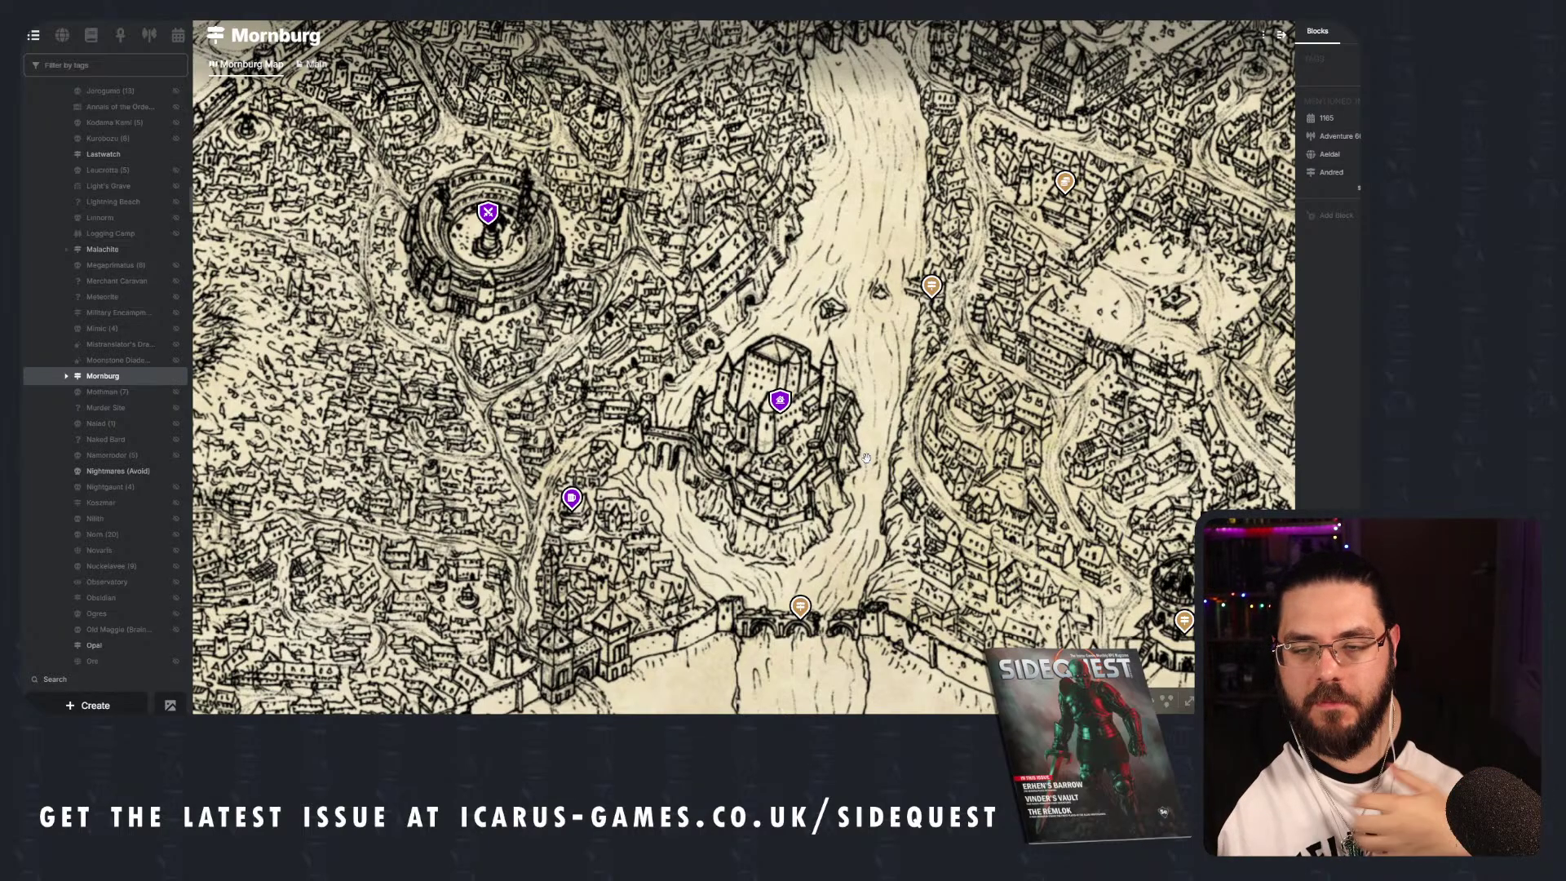
drag(859, 229, 862, 394)
drag(836, 328, 833, 425)
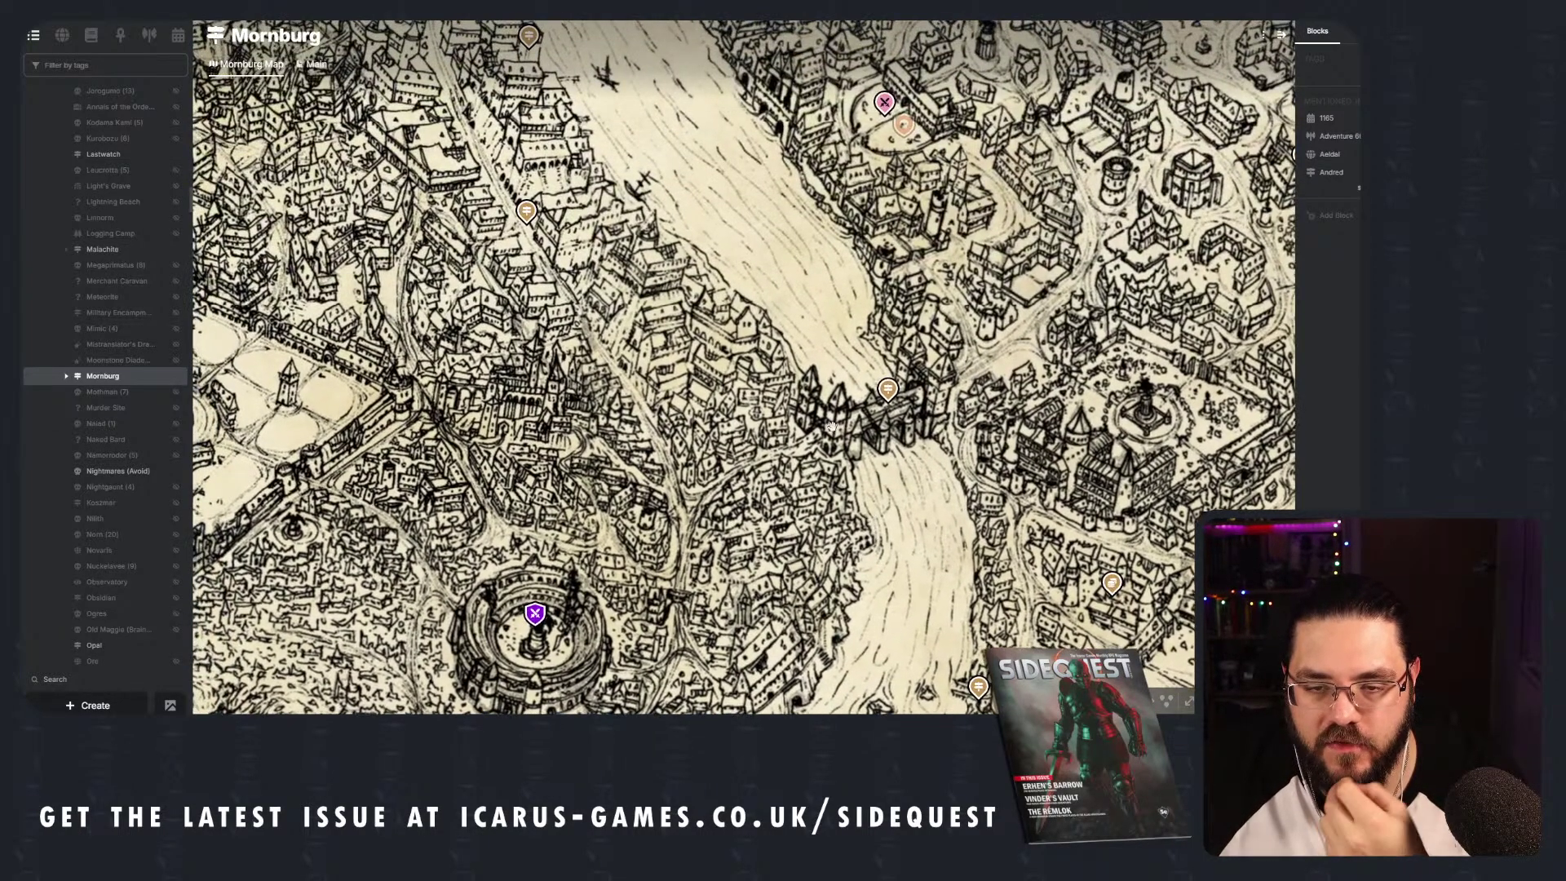
Remove the Watermill pin from the west riverbank in the northern part of the Mornburg map.
drag(732, 301, 937, 481)
drag(714, 165, 774, 280)
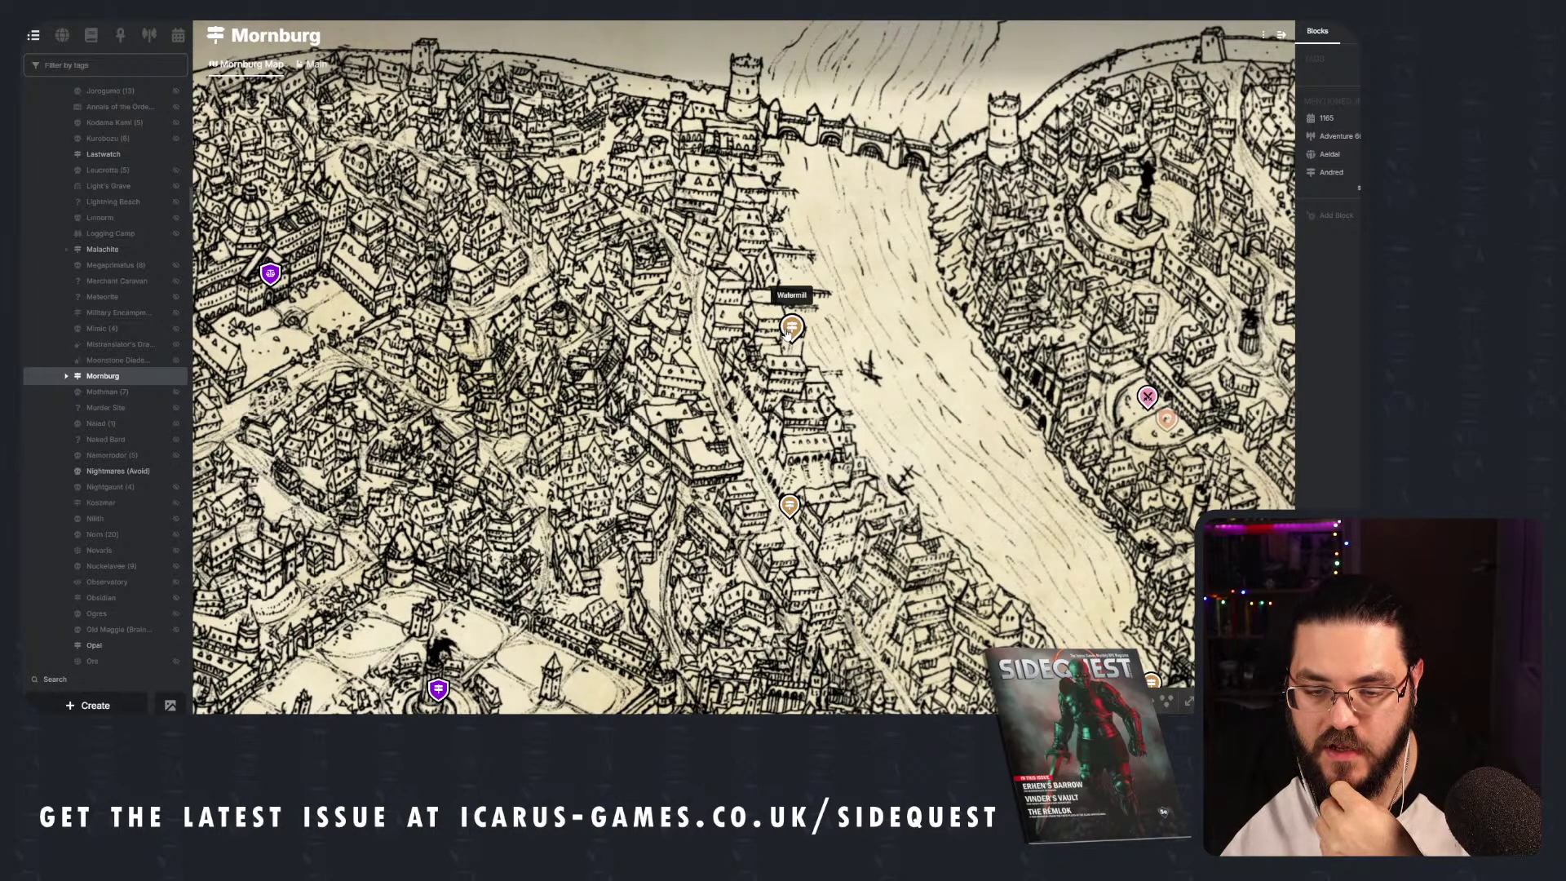
scroll(787, 327, down, 1)
drag(907, 367, 765, 331)
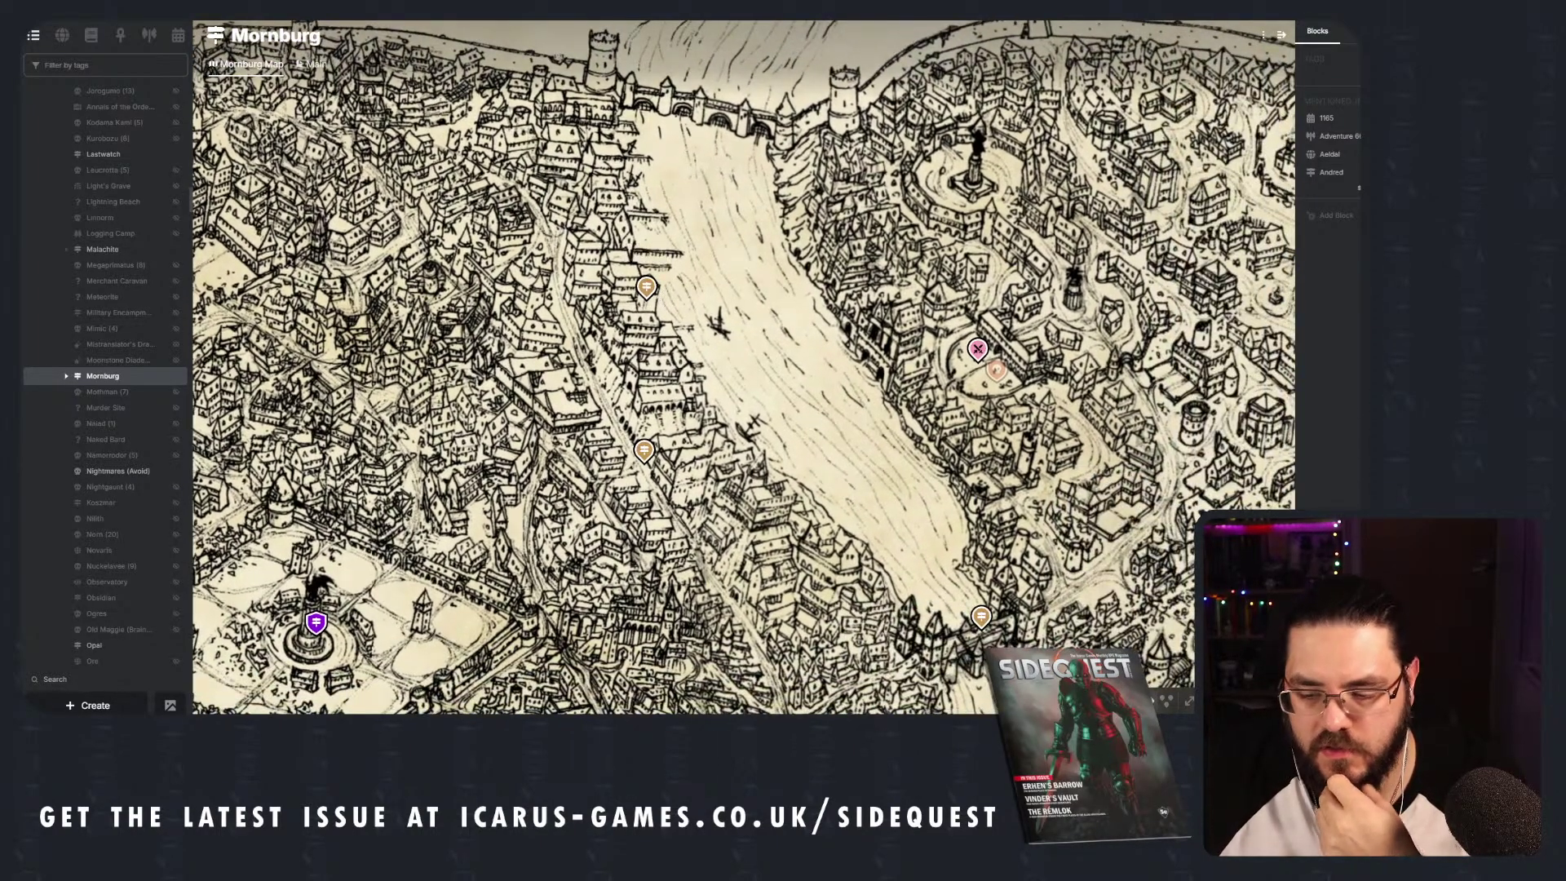
mouse_move(646, 289)
mouse_down()
mouse_move(643, 247)
mouse_move(658, 352)
mouse_move(644, 319)
mouse_up()
drag(794, 469, 732, 390)
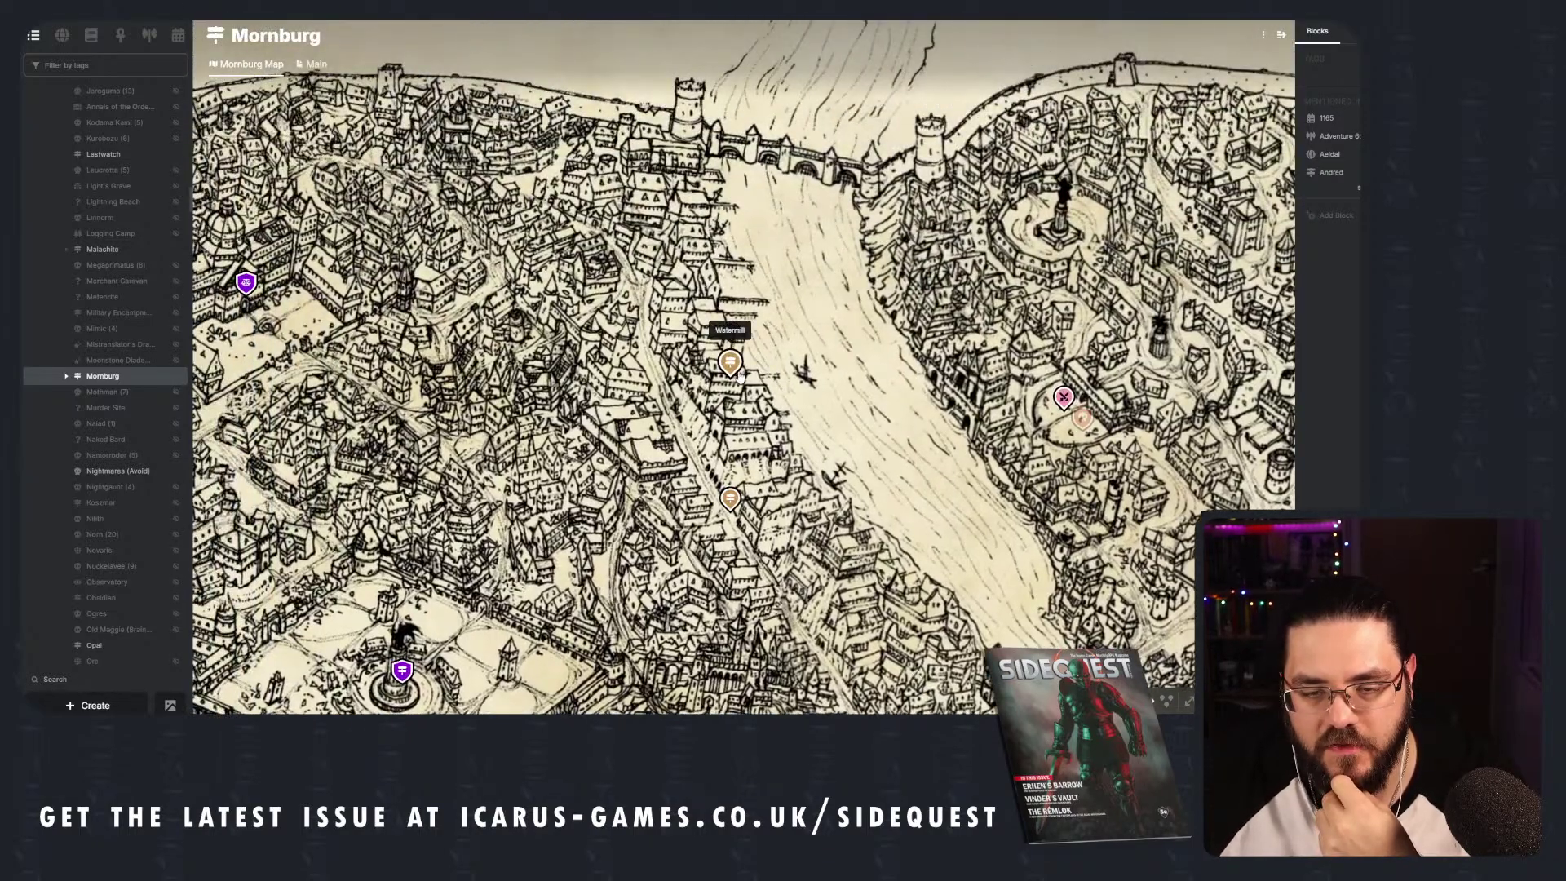
right_click(731, 369)
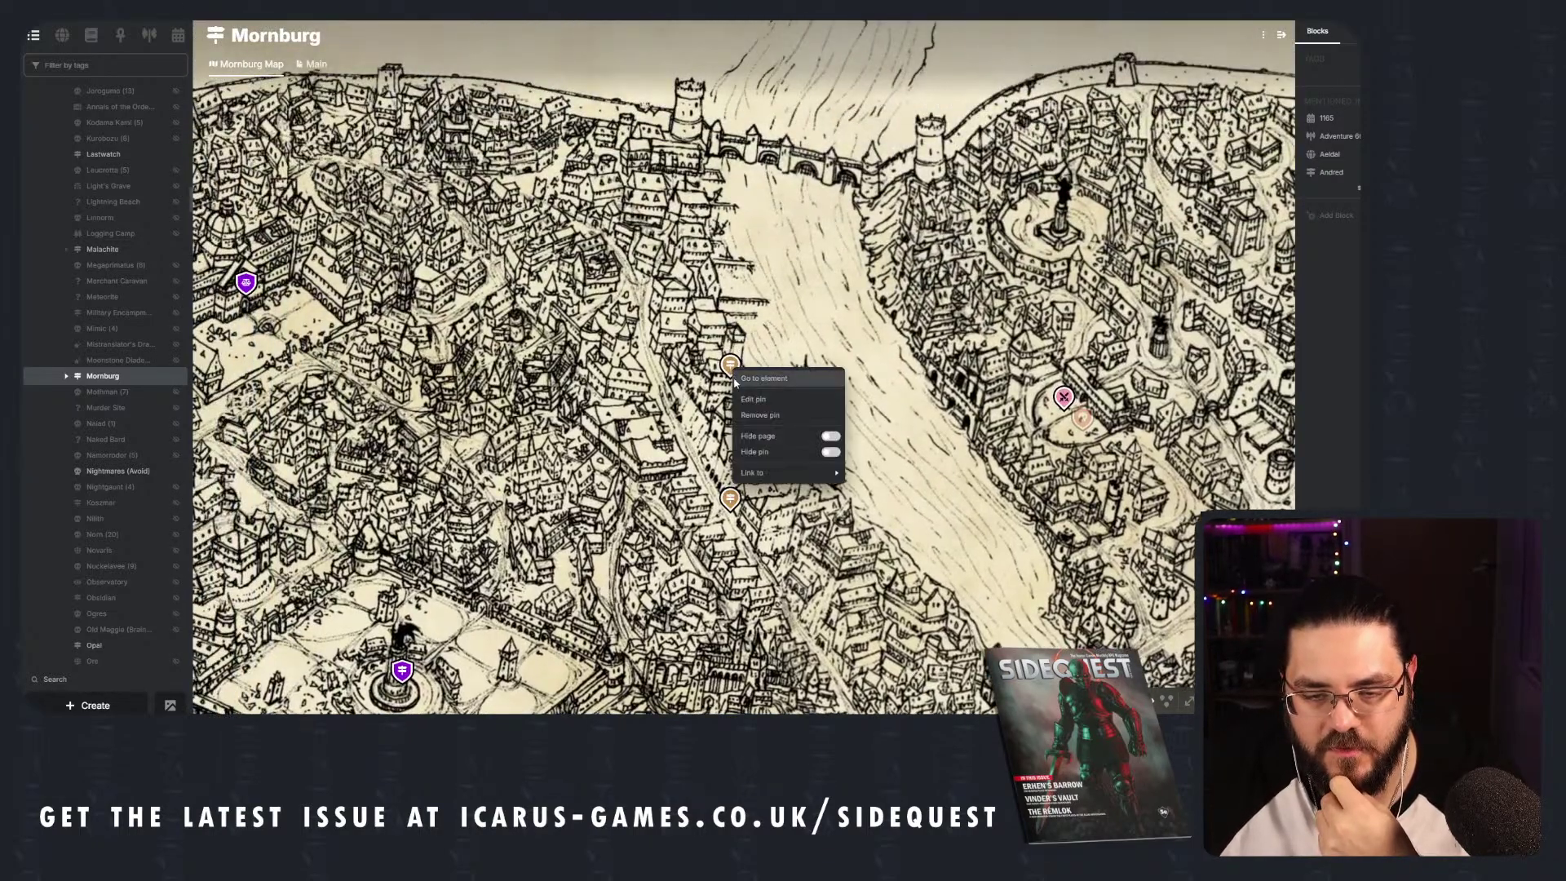
mouse_move(796, 472)
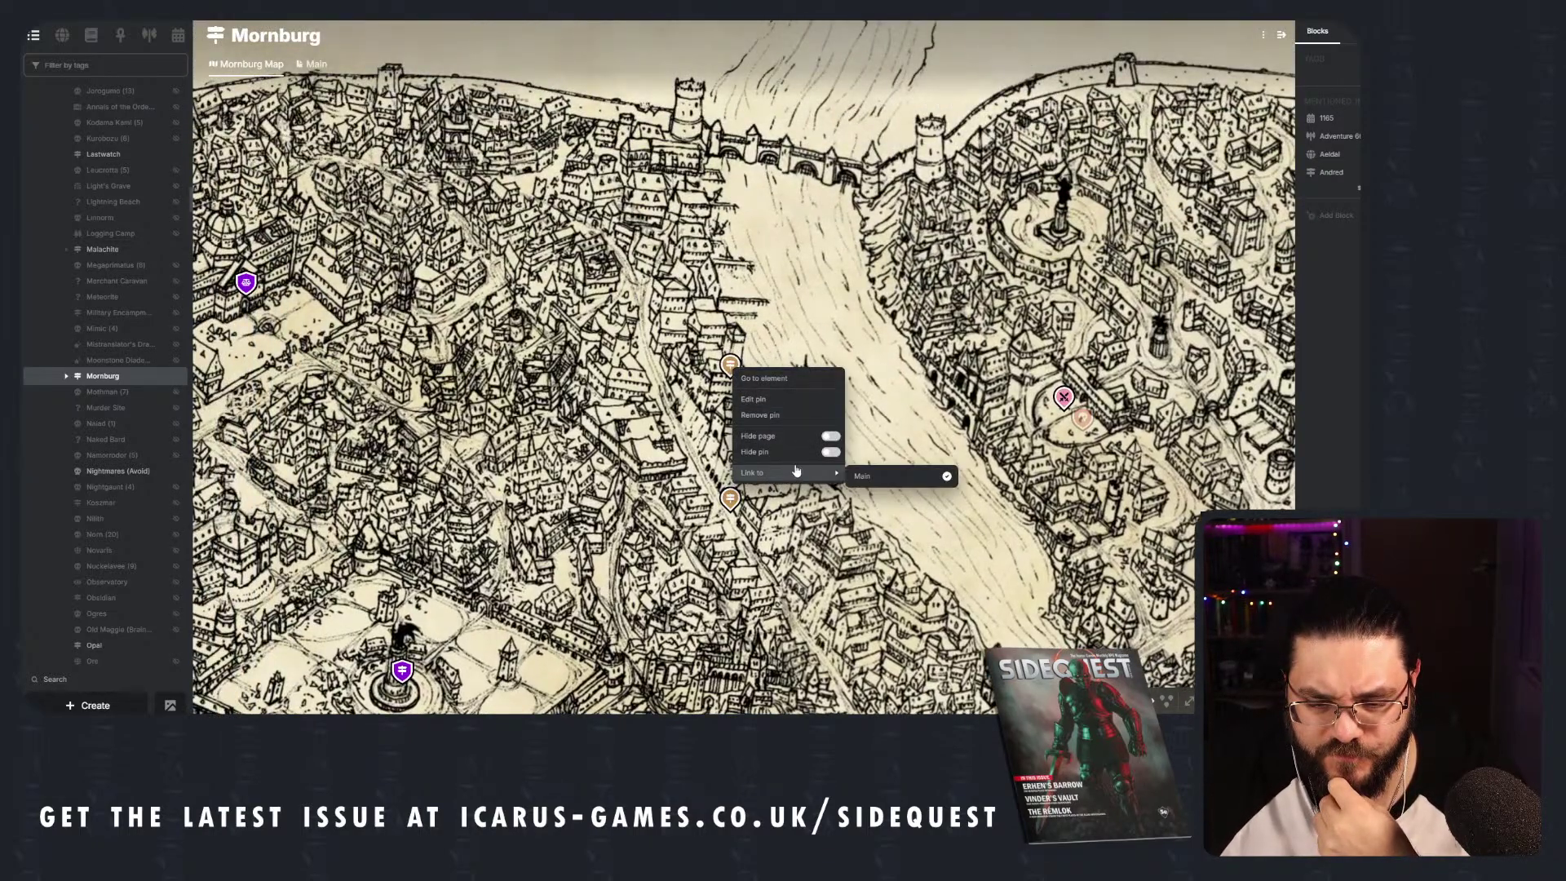
click(784, 415)
Link the existing Dockyards element from Generic Locations to the map at the northern riverside docks.
right_click(717, 326)
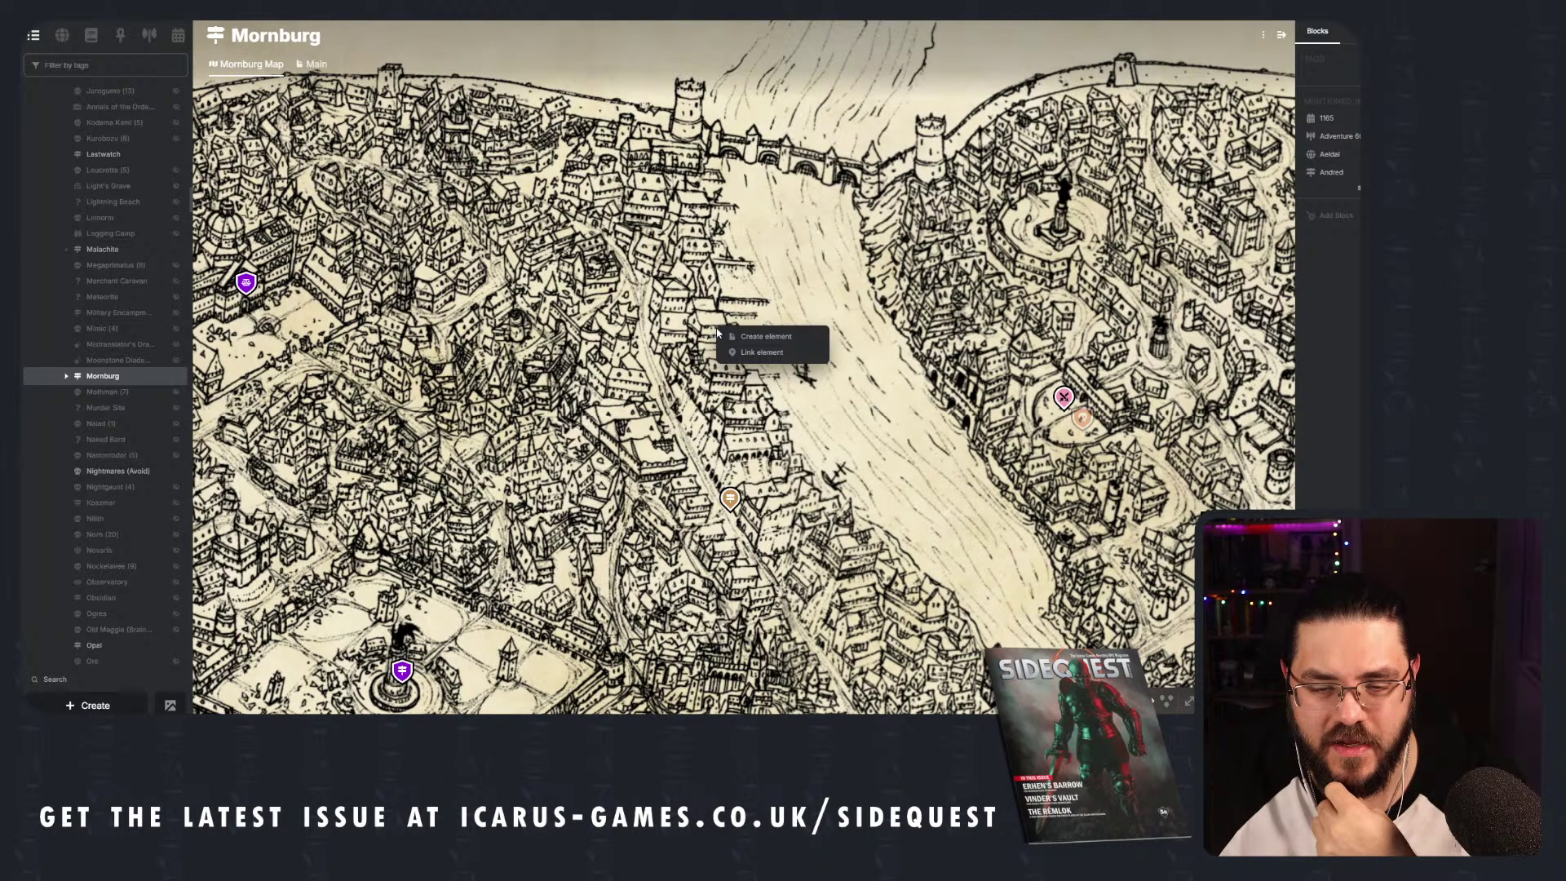
click(769, 353)
text(dock)
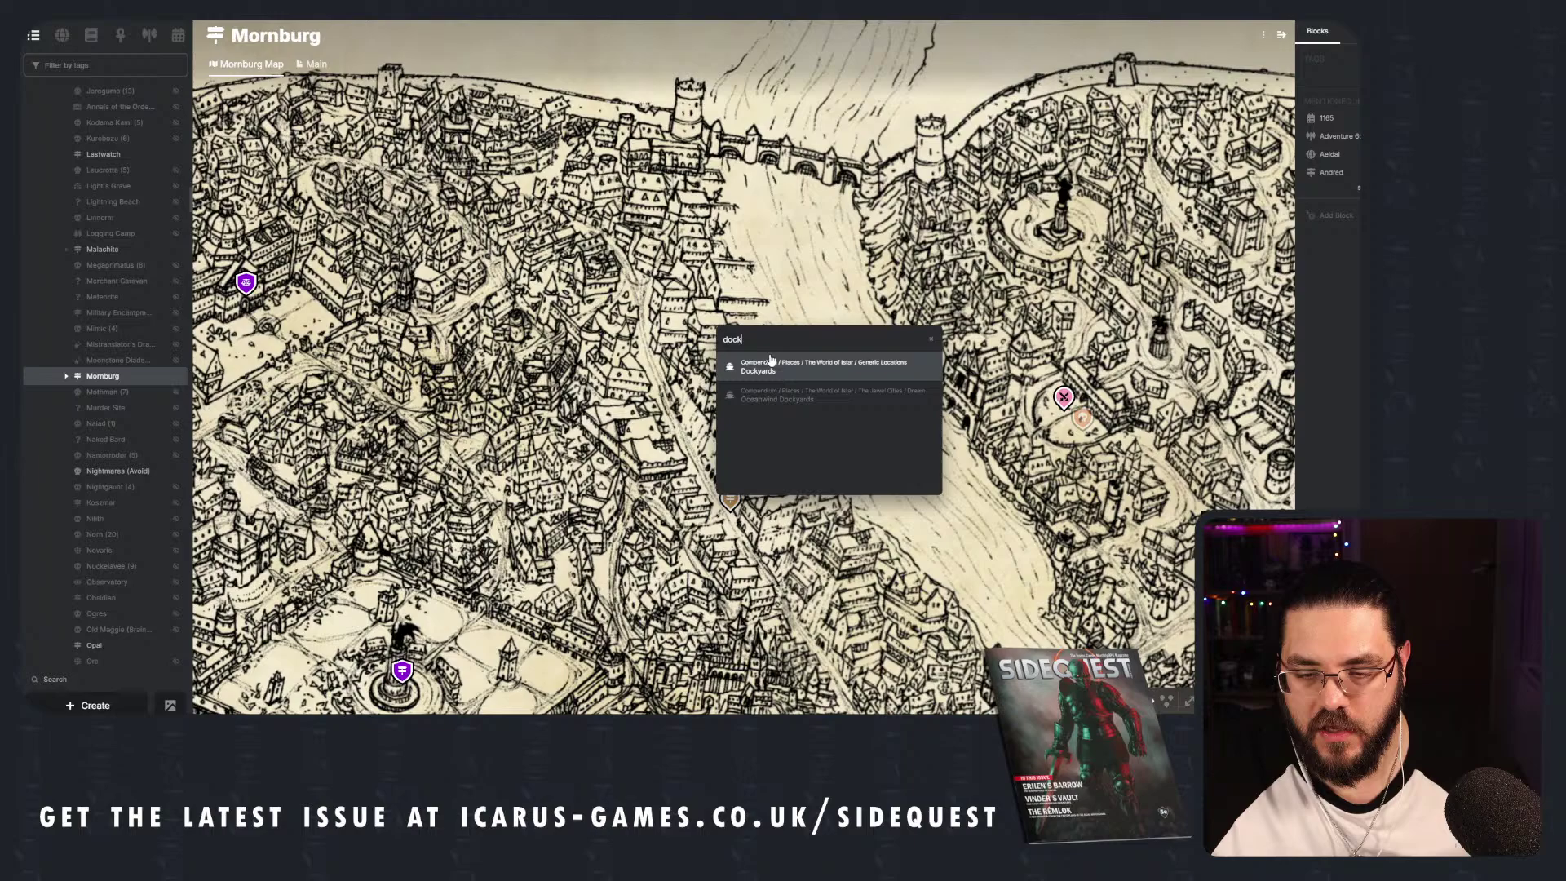
click(771, 367)
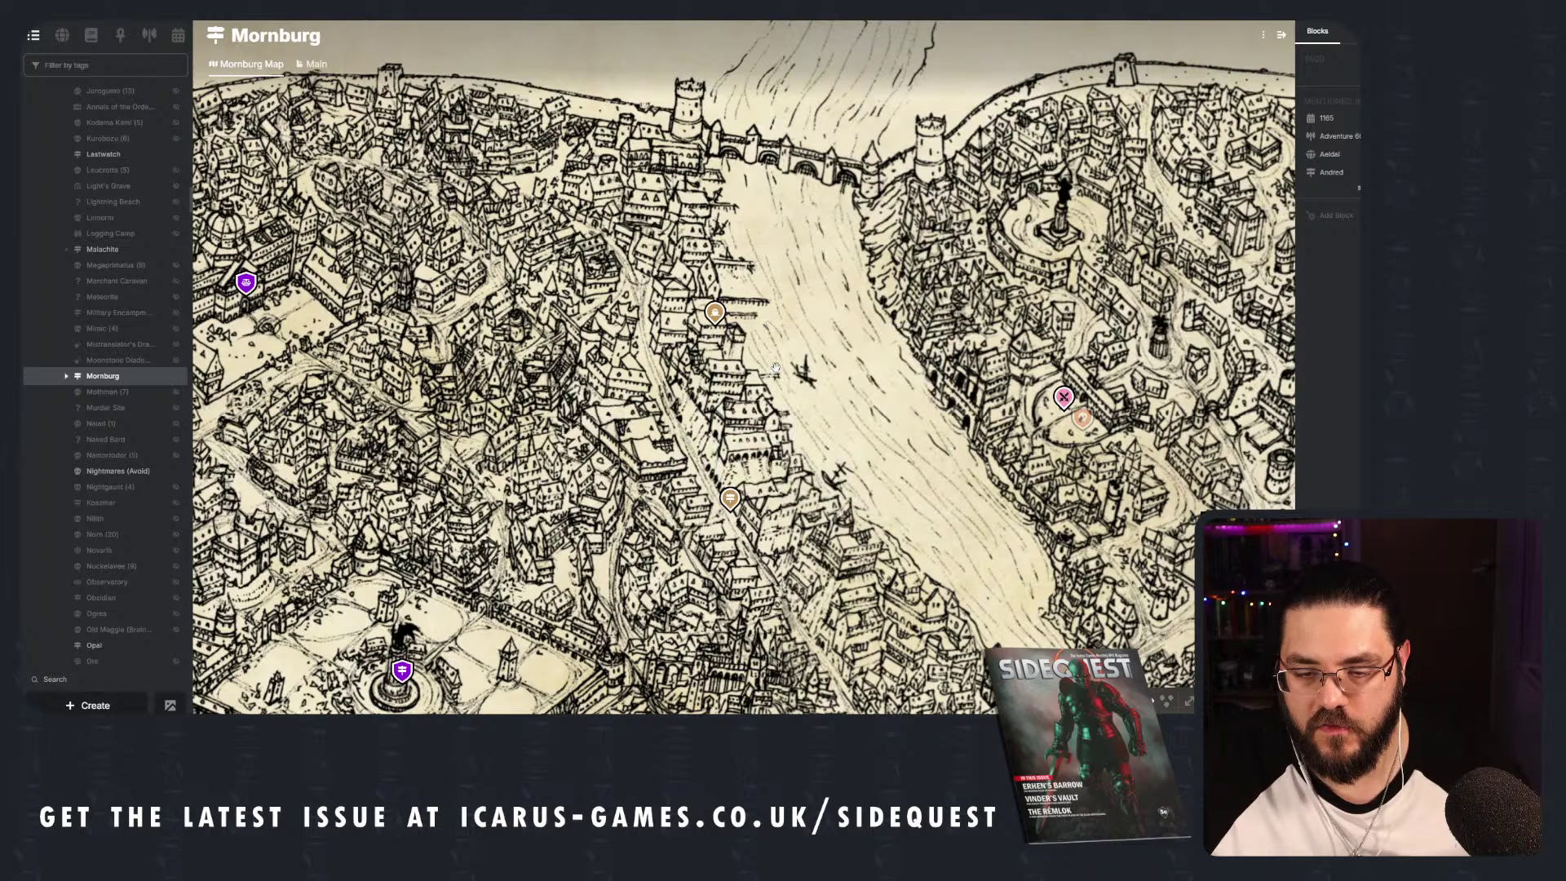
Open the Dockyards note from its pin at the northern docks and collapse the empty expandable section in its secret block.
click(717, 303)
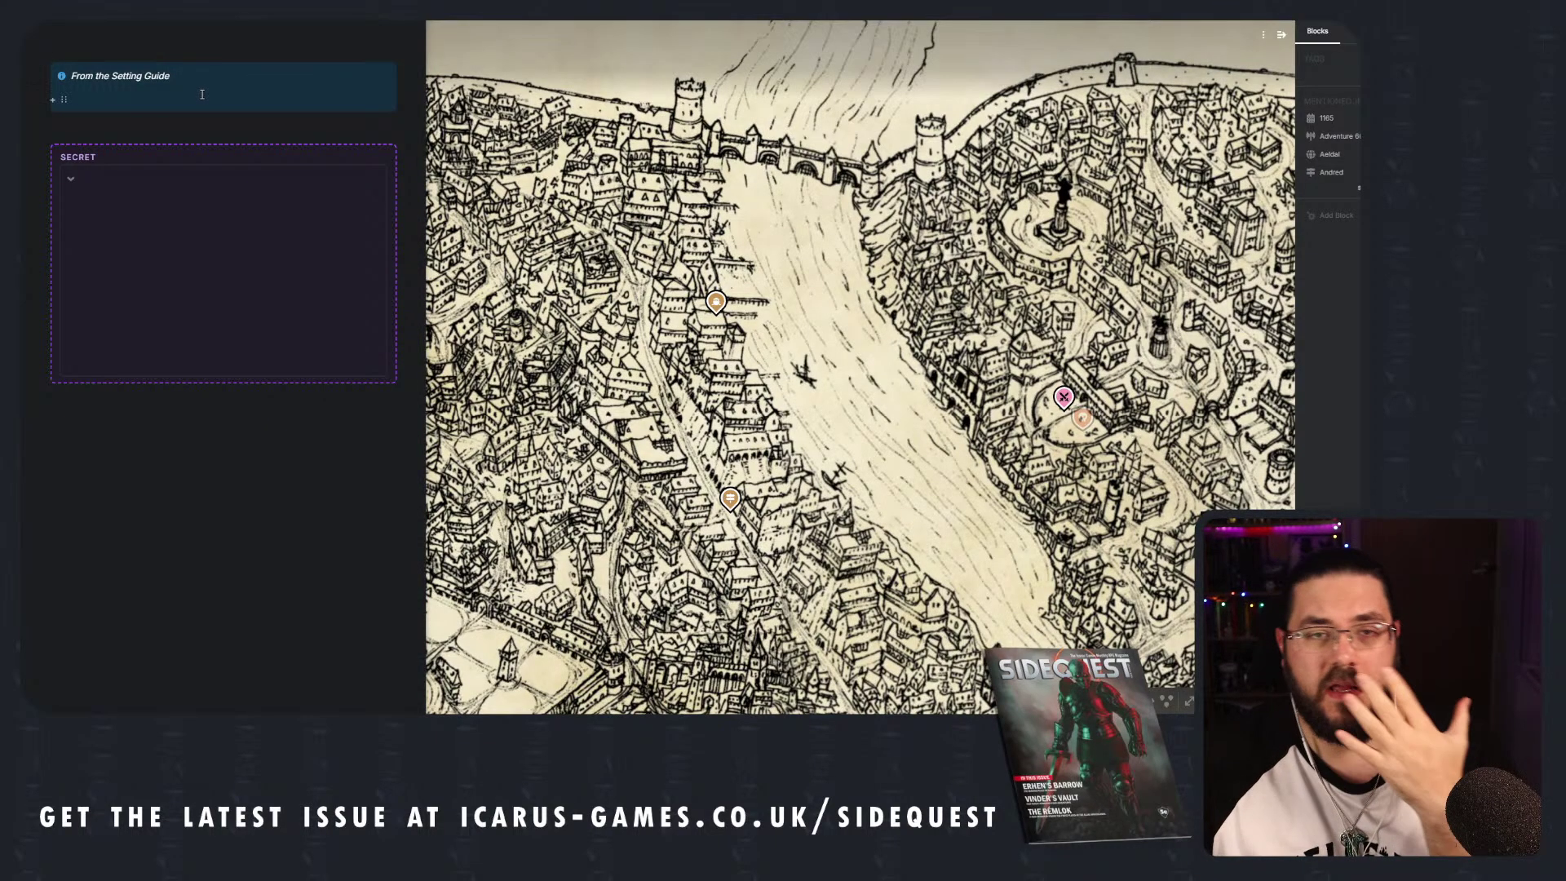
click(75, 183)
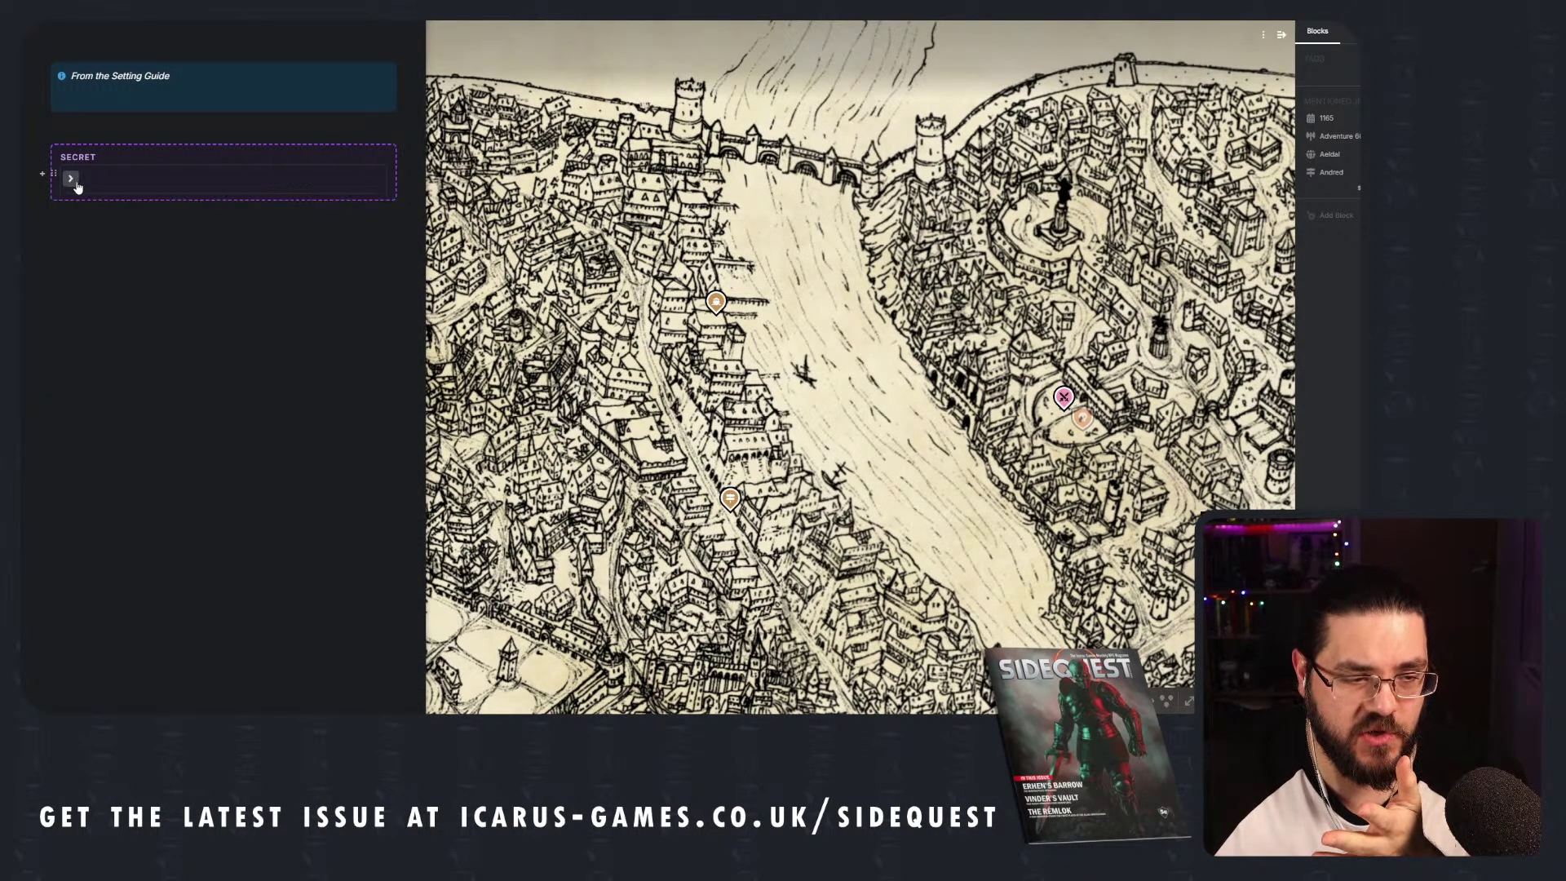
Add a second expandable section titled MORNBURG inside the secret block, below the collapsed one.
key(Return)
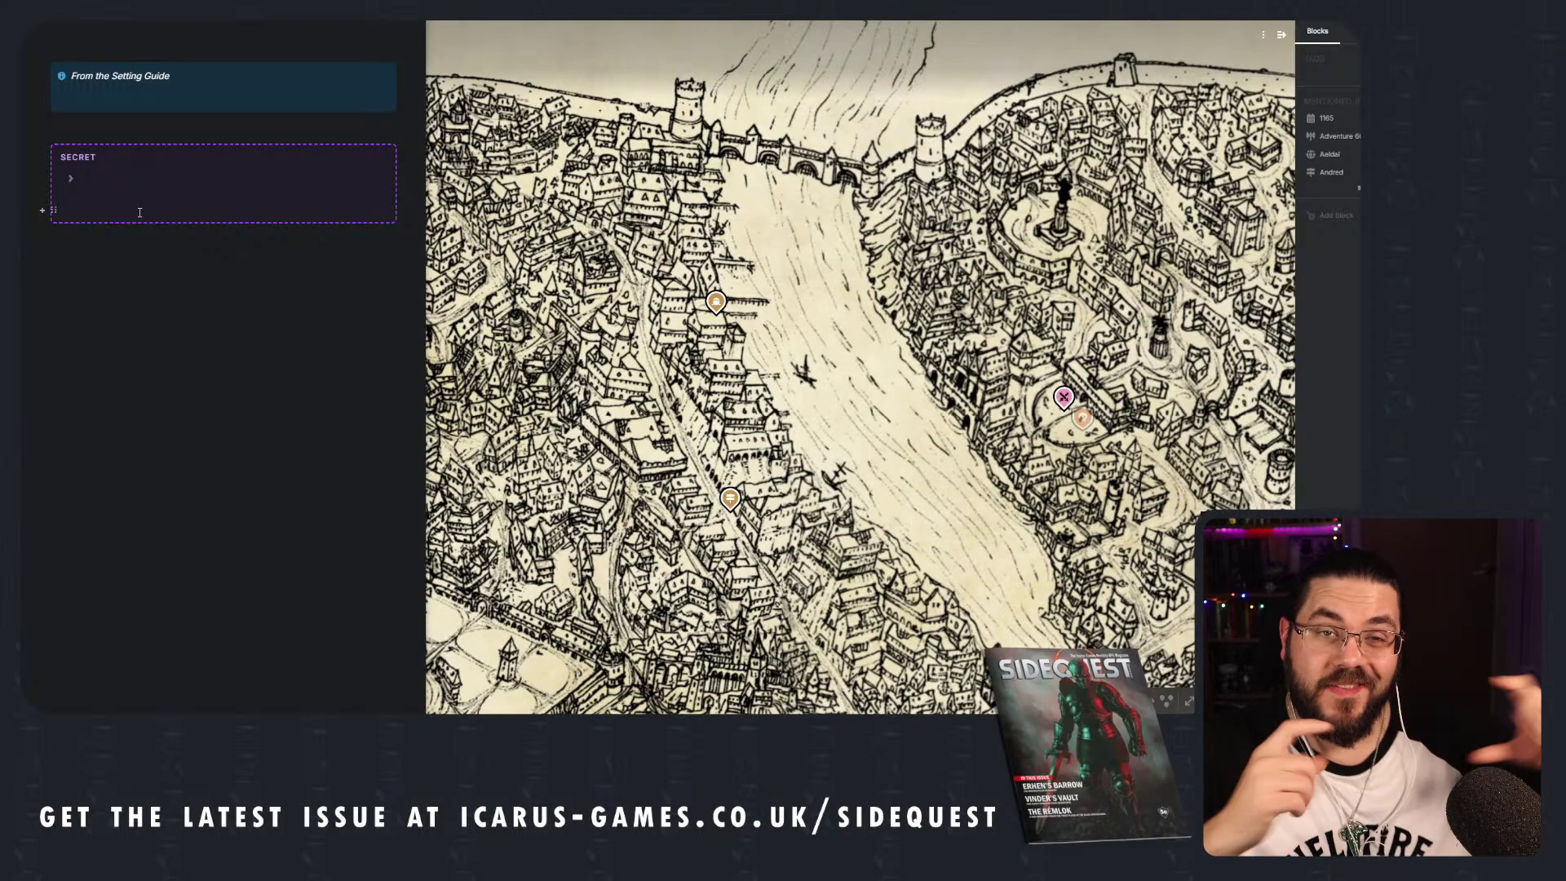
text(/)
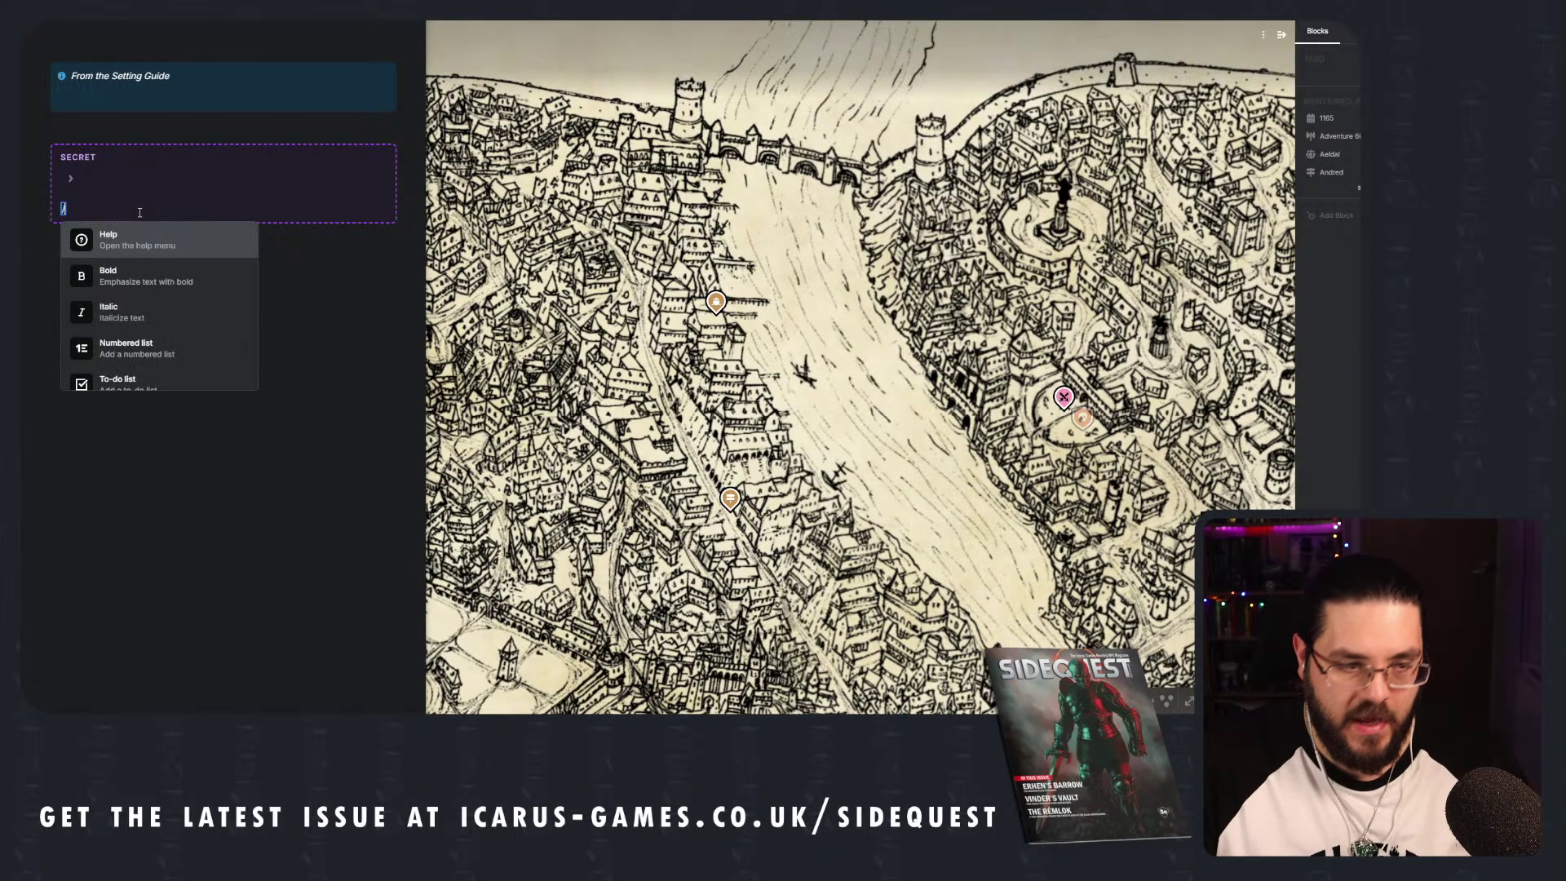
text(toggle)
key(Return)
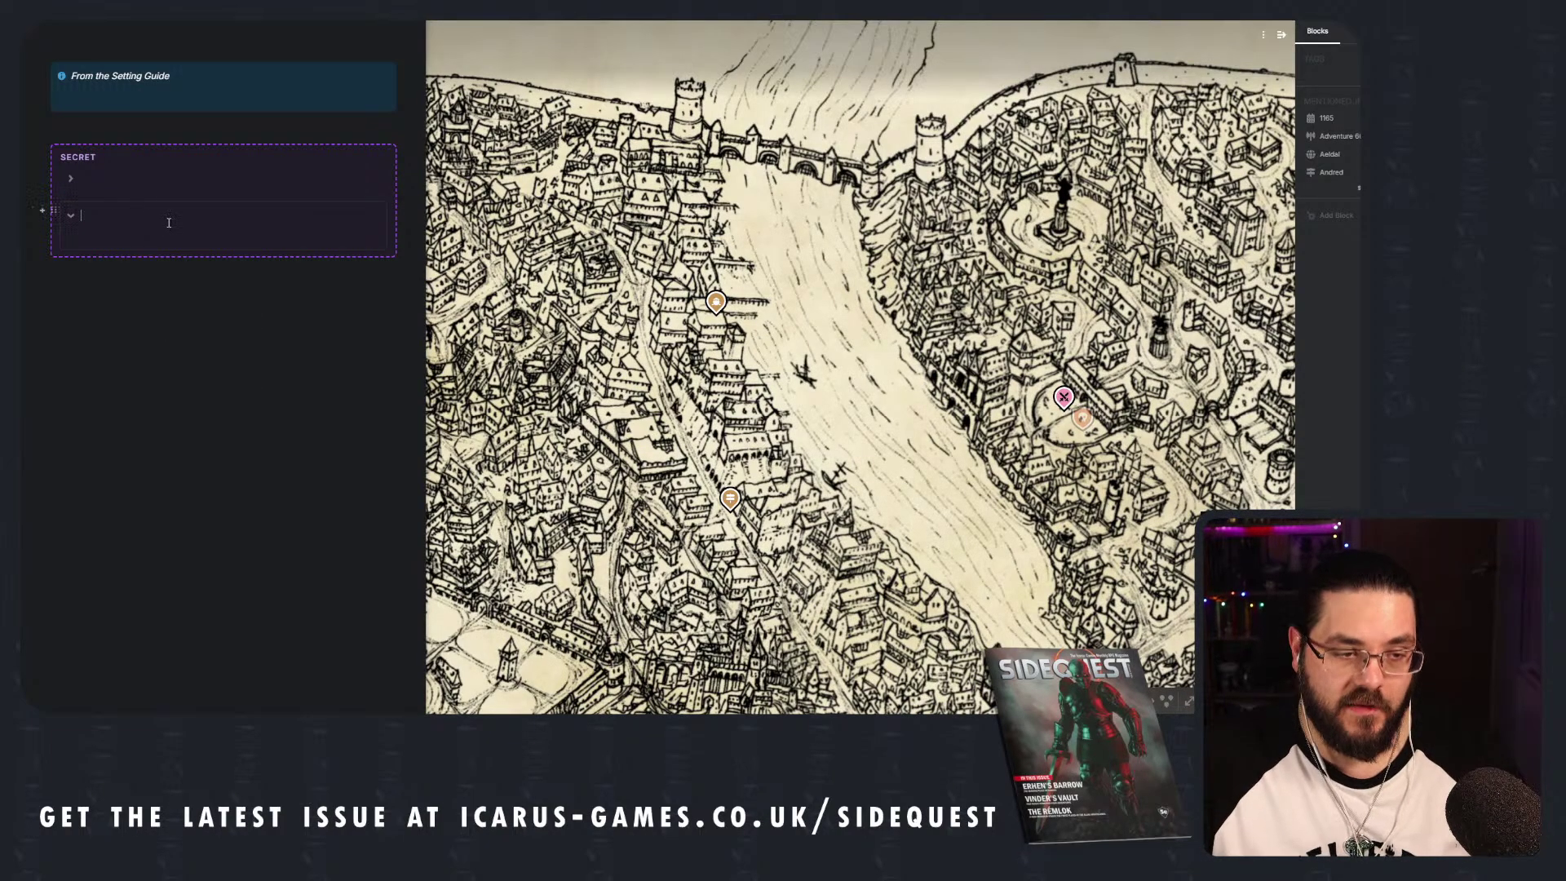
text(MORN)
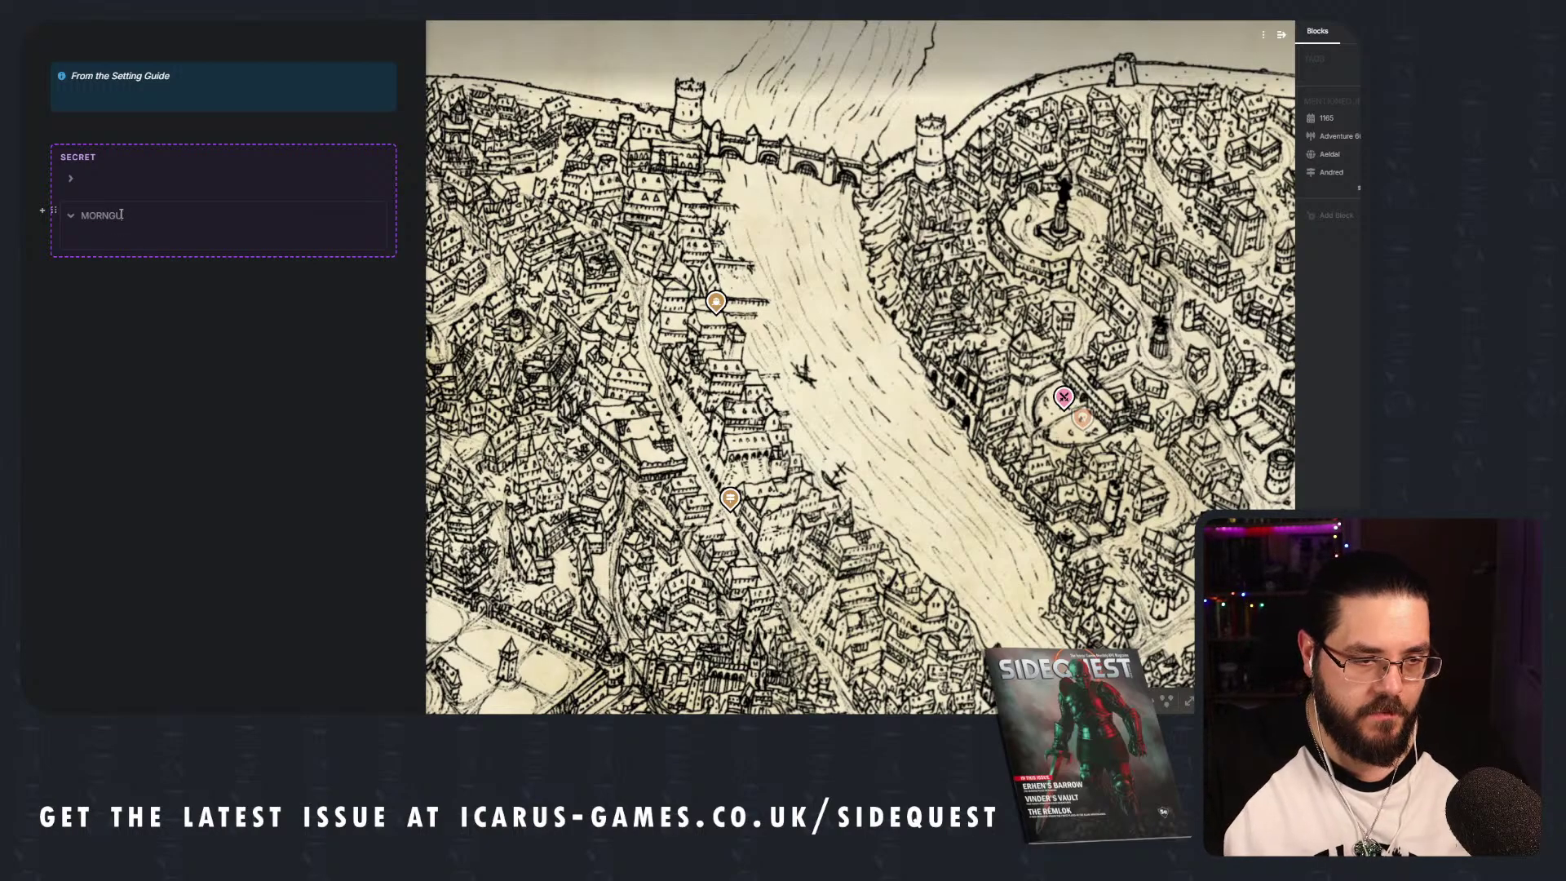
text(B)
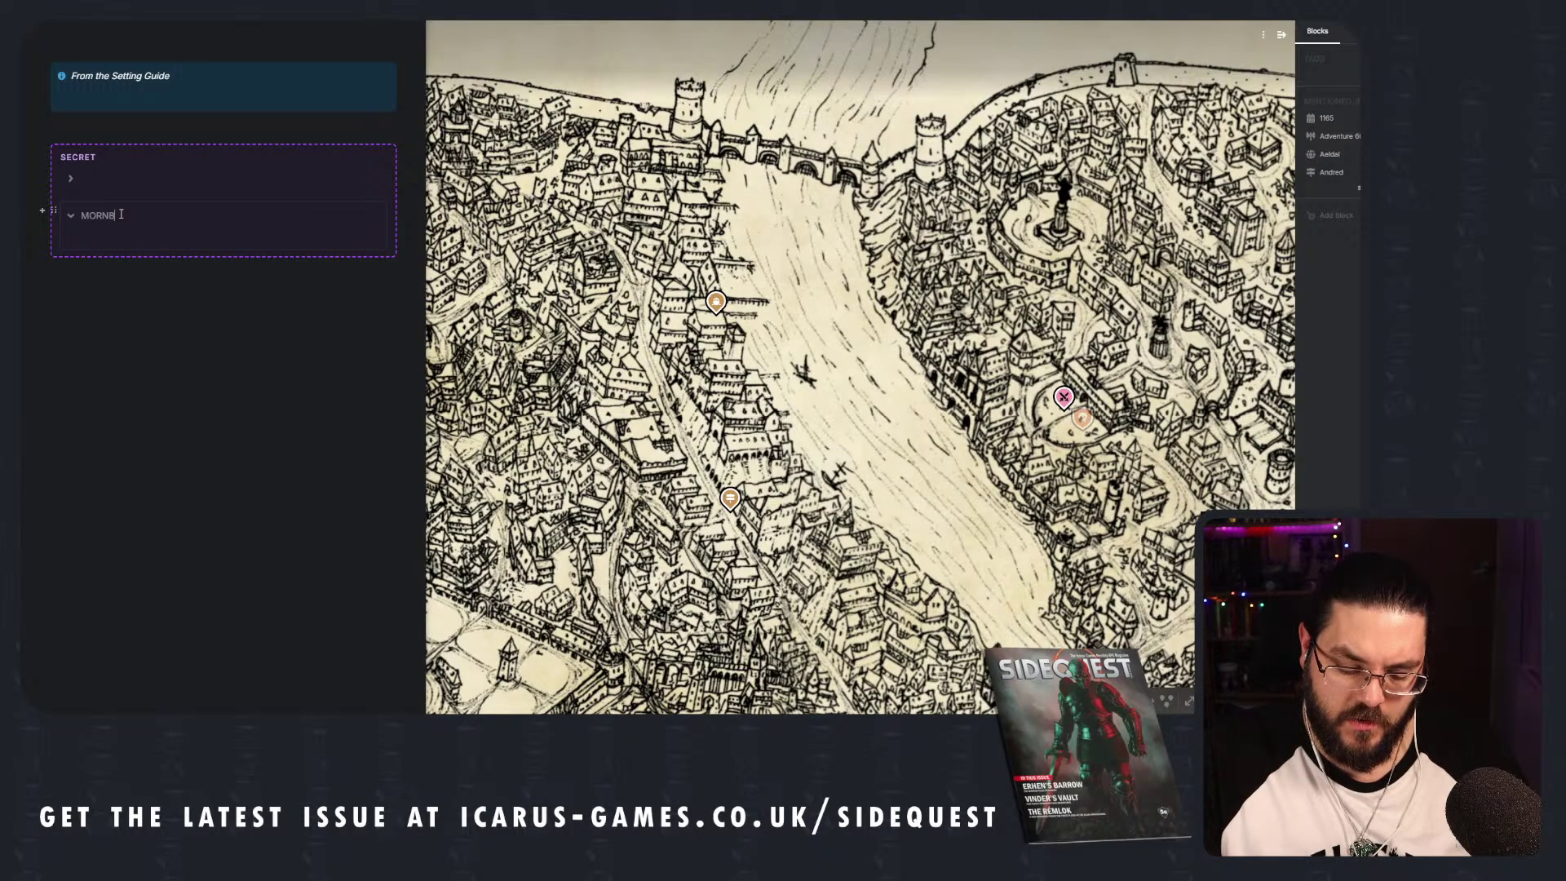
text(URG)
click(120, 230)
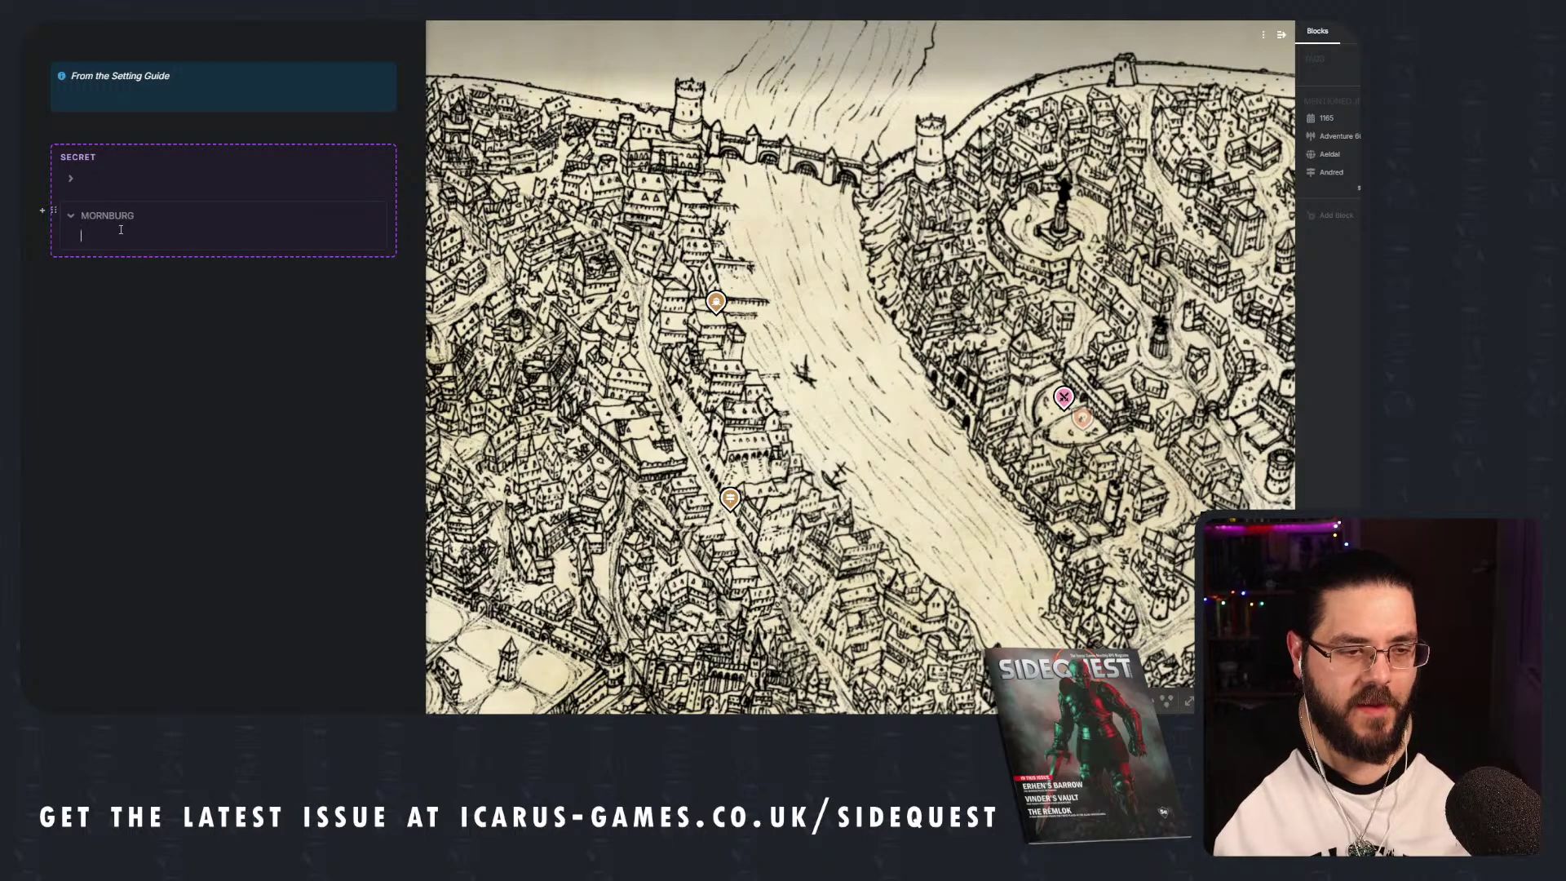
Try to insert a table inside the MORNBURG section, and delete the resulting table from the secret block.
text(/tab)
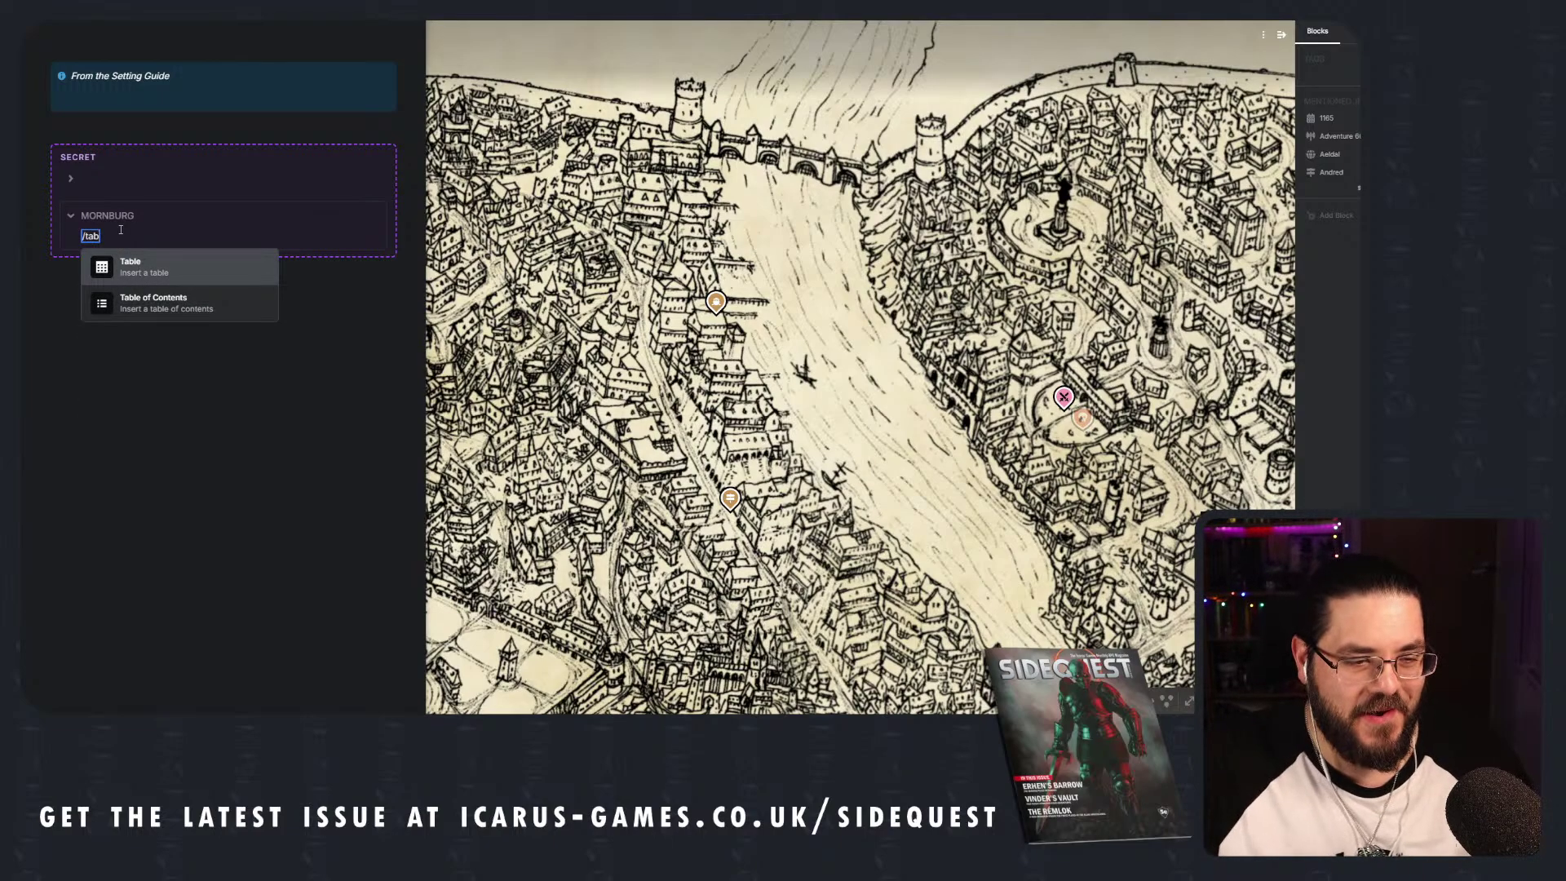
key(Return)
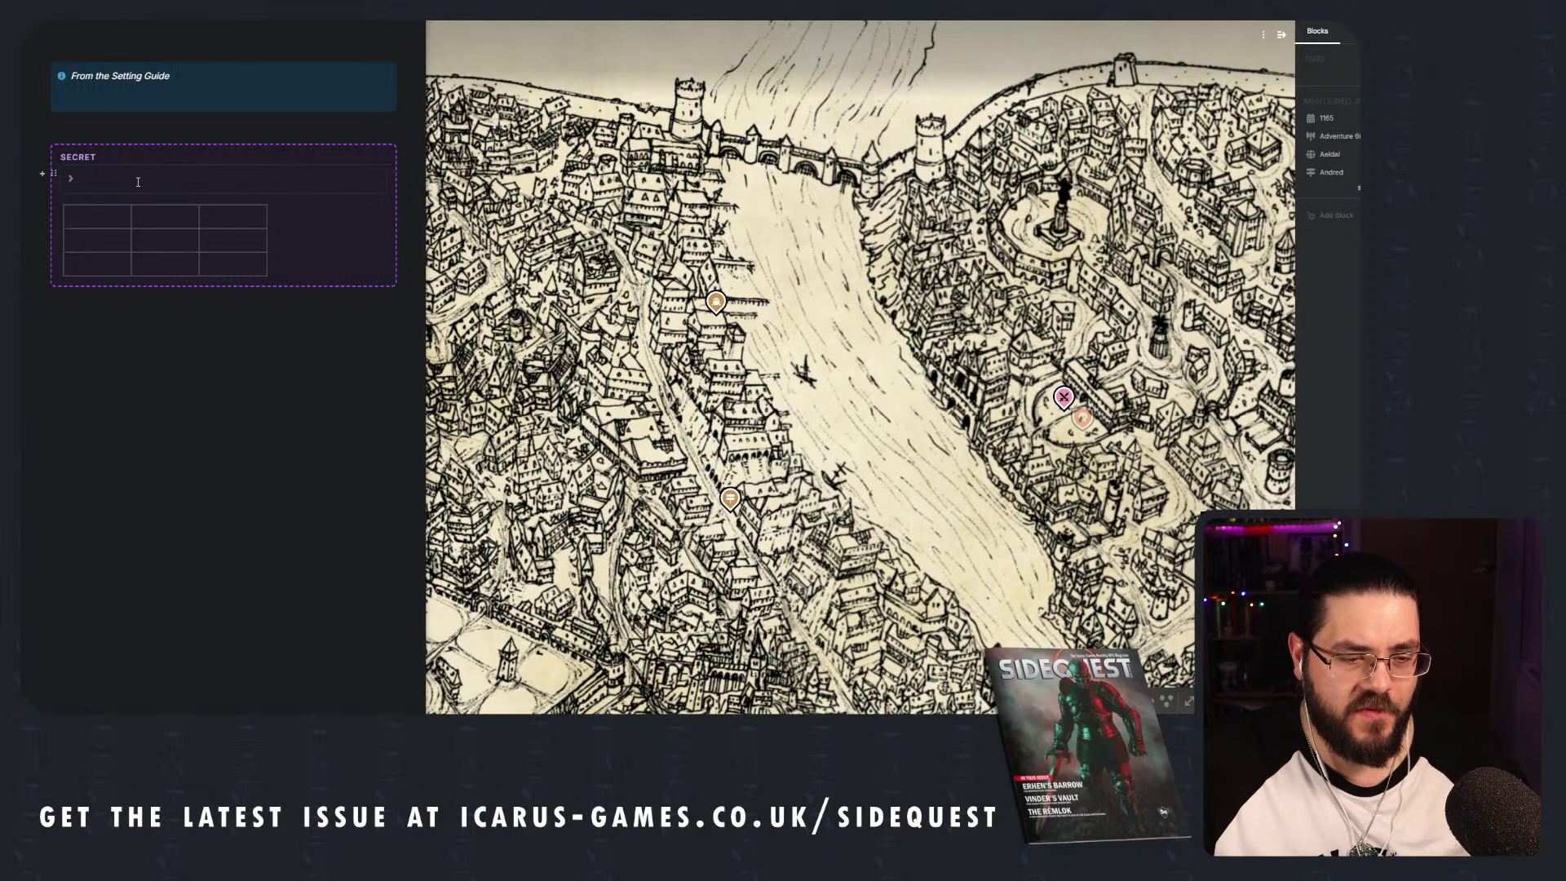
click(53, 212)
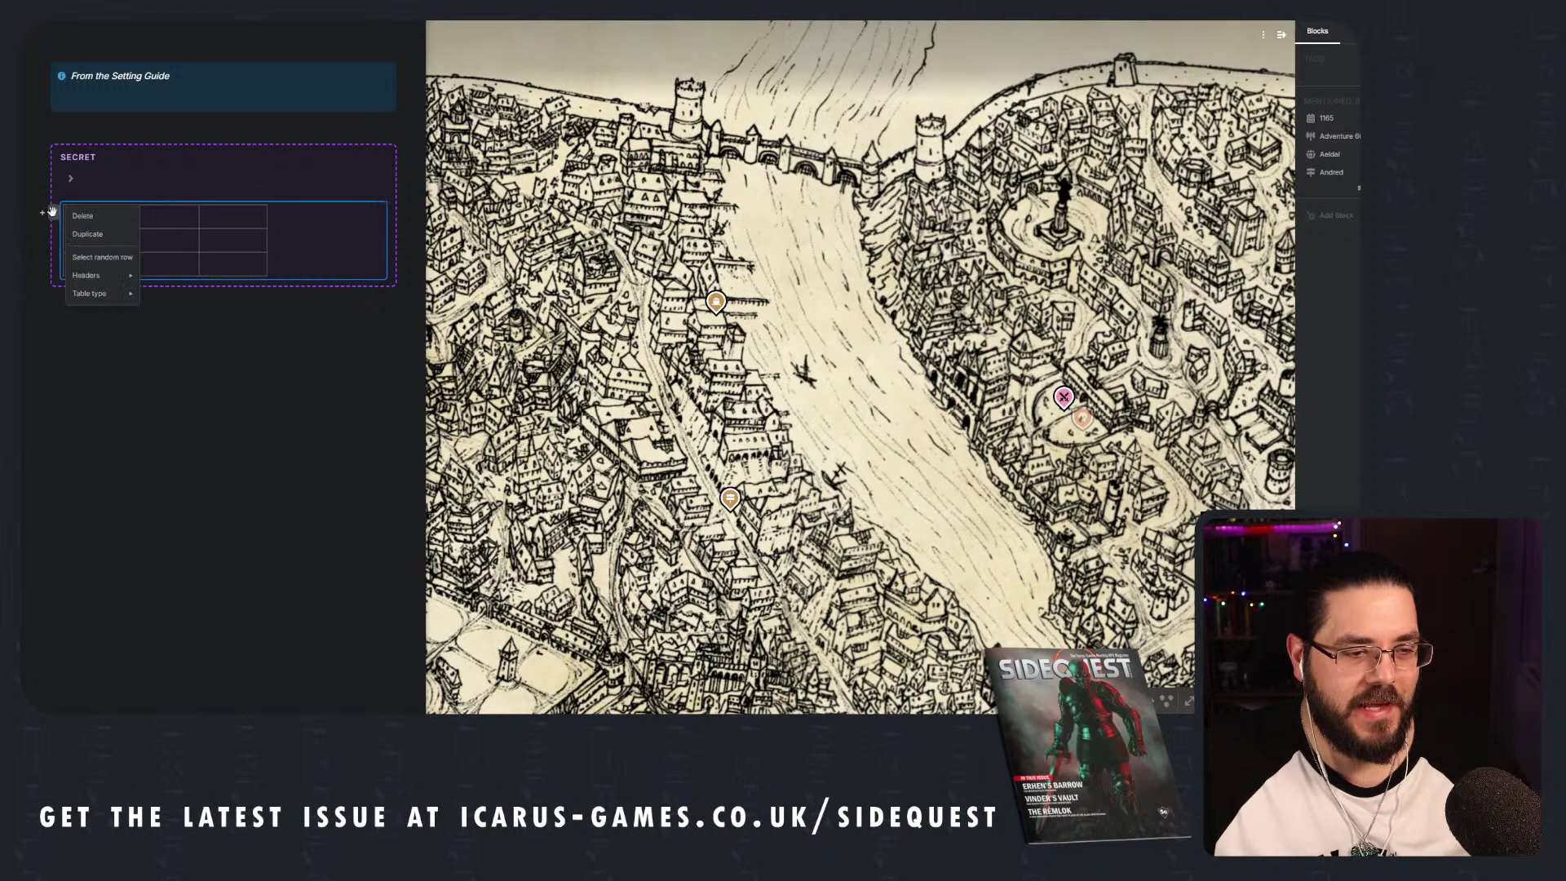
click(83, 216)
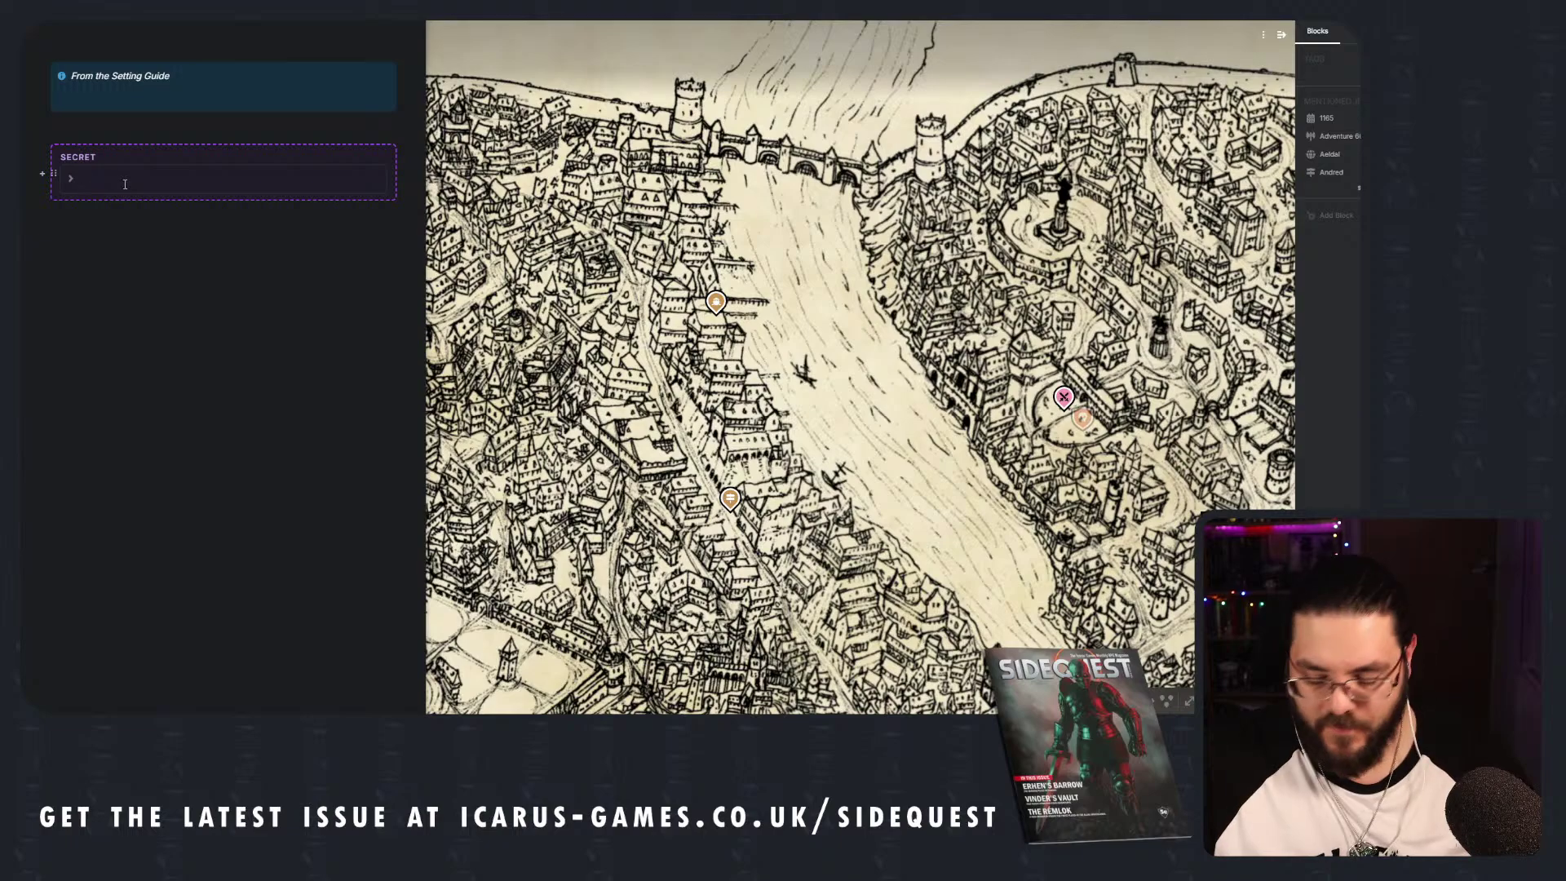
Add spacer lines below the collapsed section in the secret block and insert a new expandable section between them.
click(125, 184)
click(130, 177)
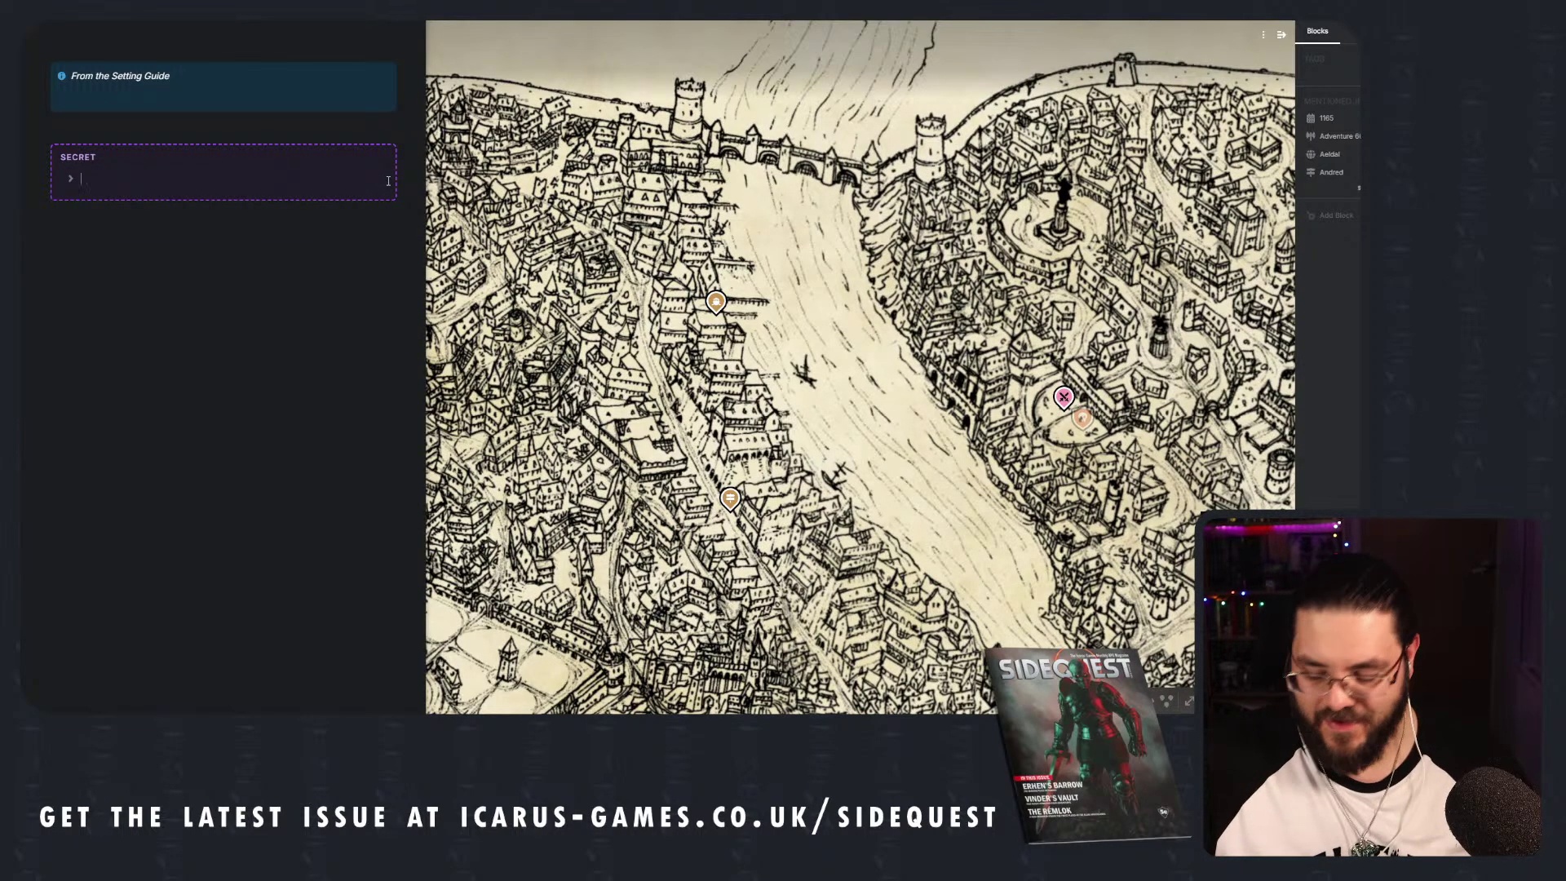
key(Return)
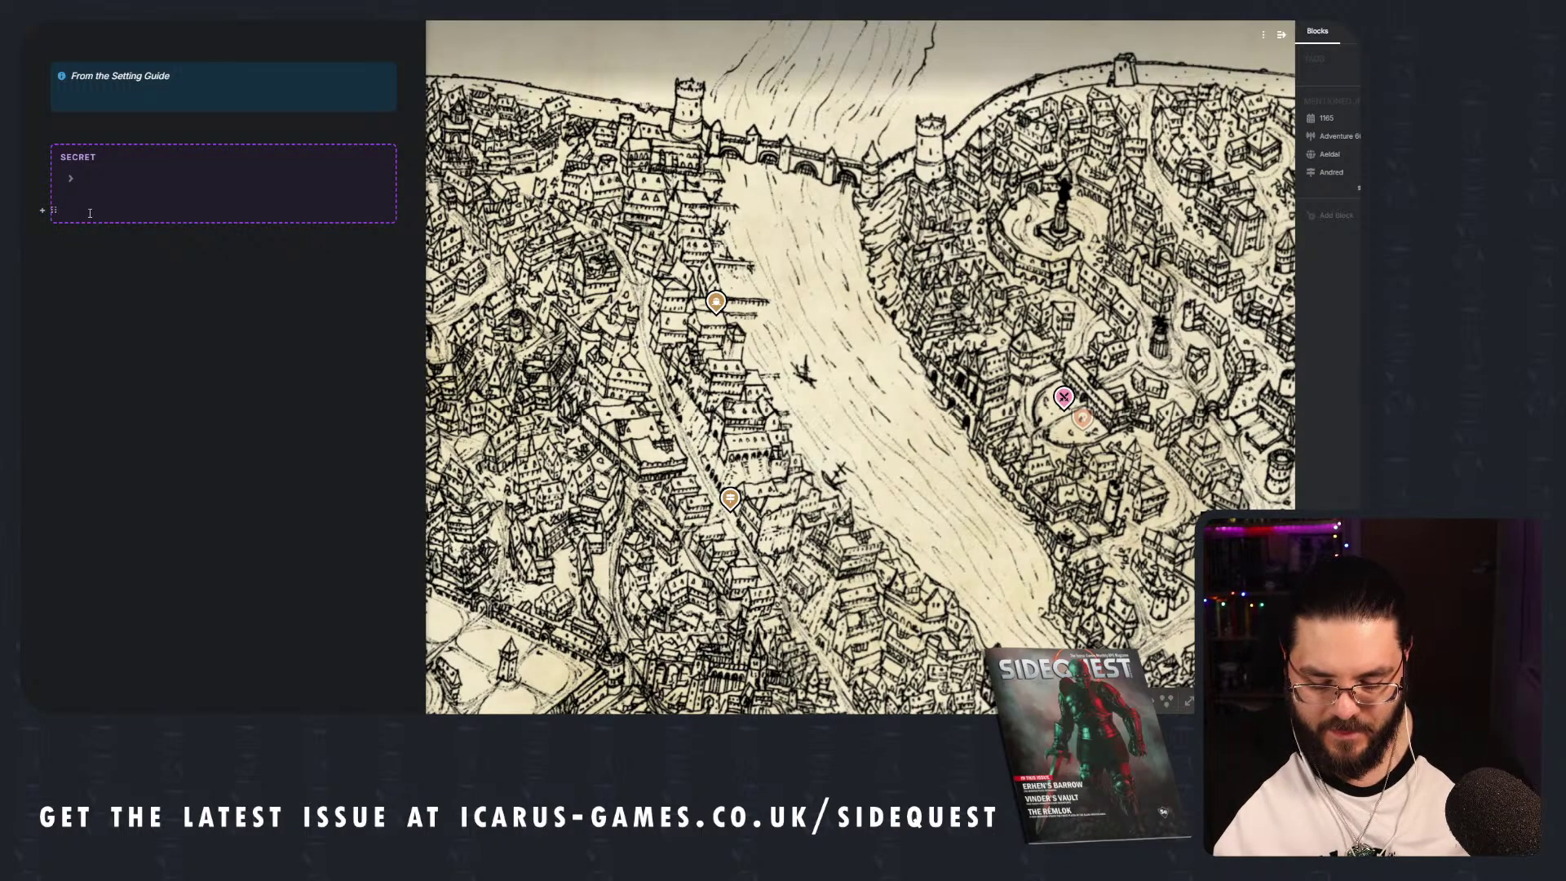
key(Return)
key(Return)
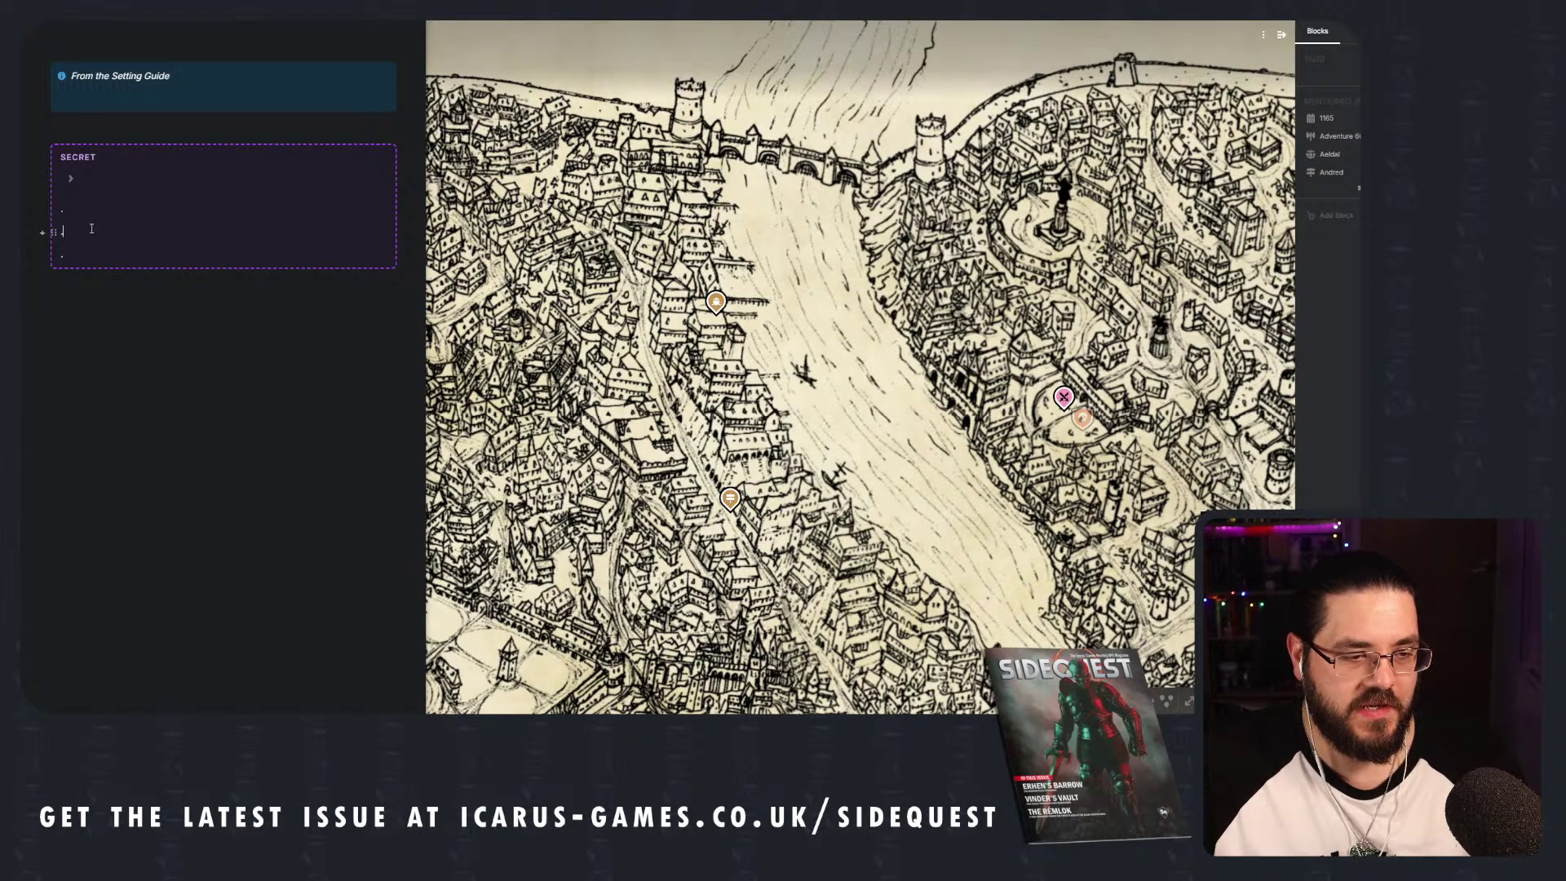
click(91, 229)
text(/exp)
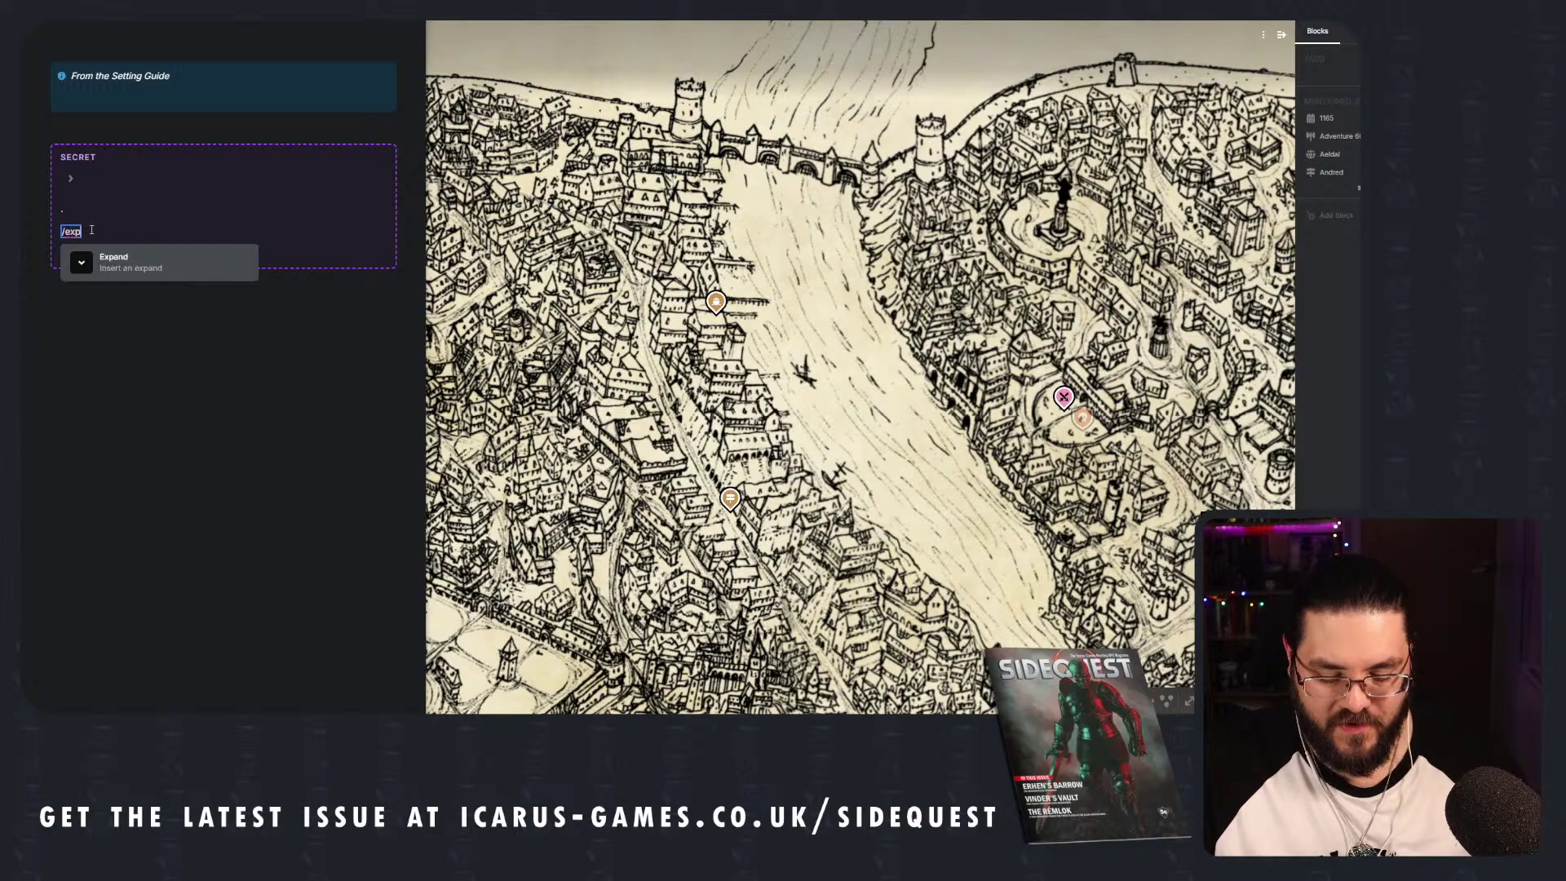
click(121, 262)
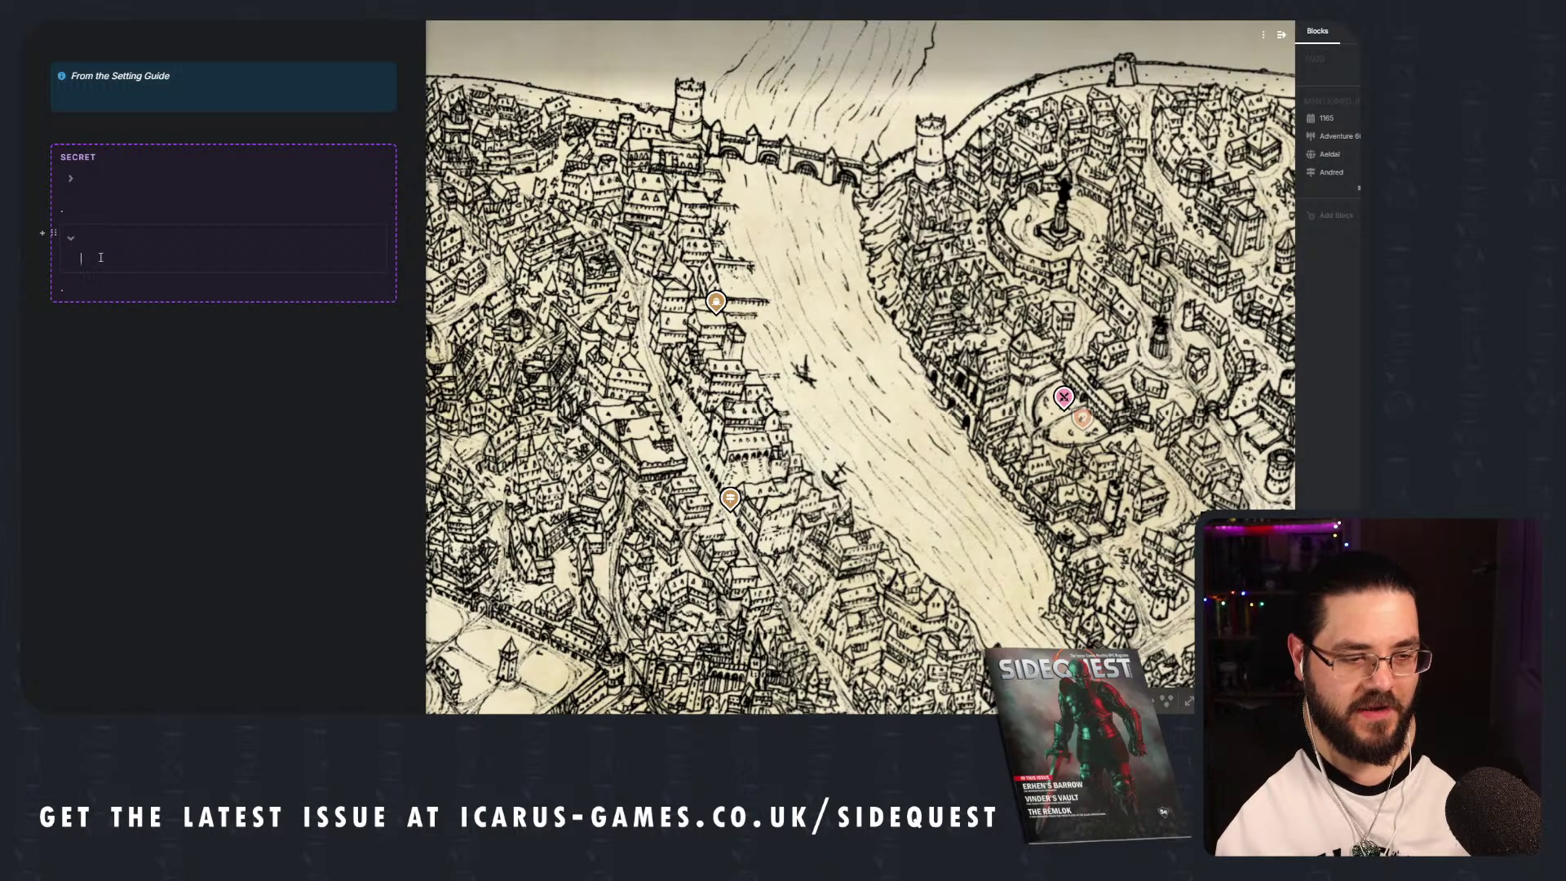
Fill the new section's body with placeholder "g" lines and replace the middle one with a table.
text(g)
key(Return)
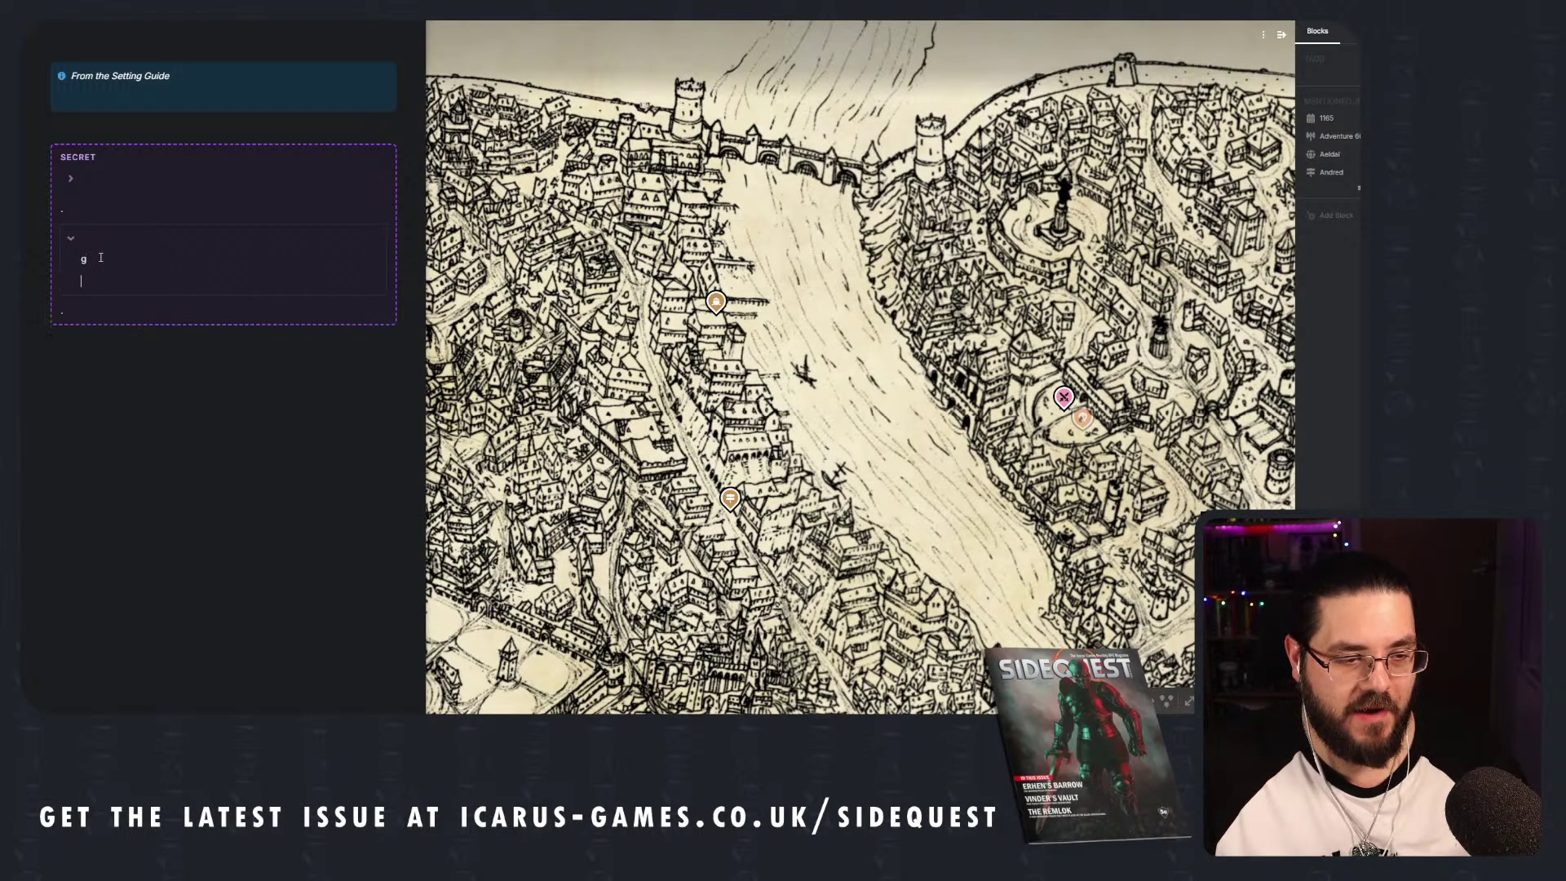
text(g)
key(Return)
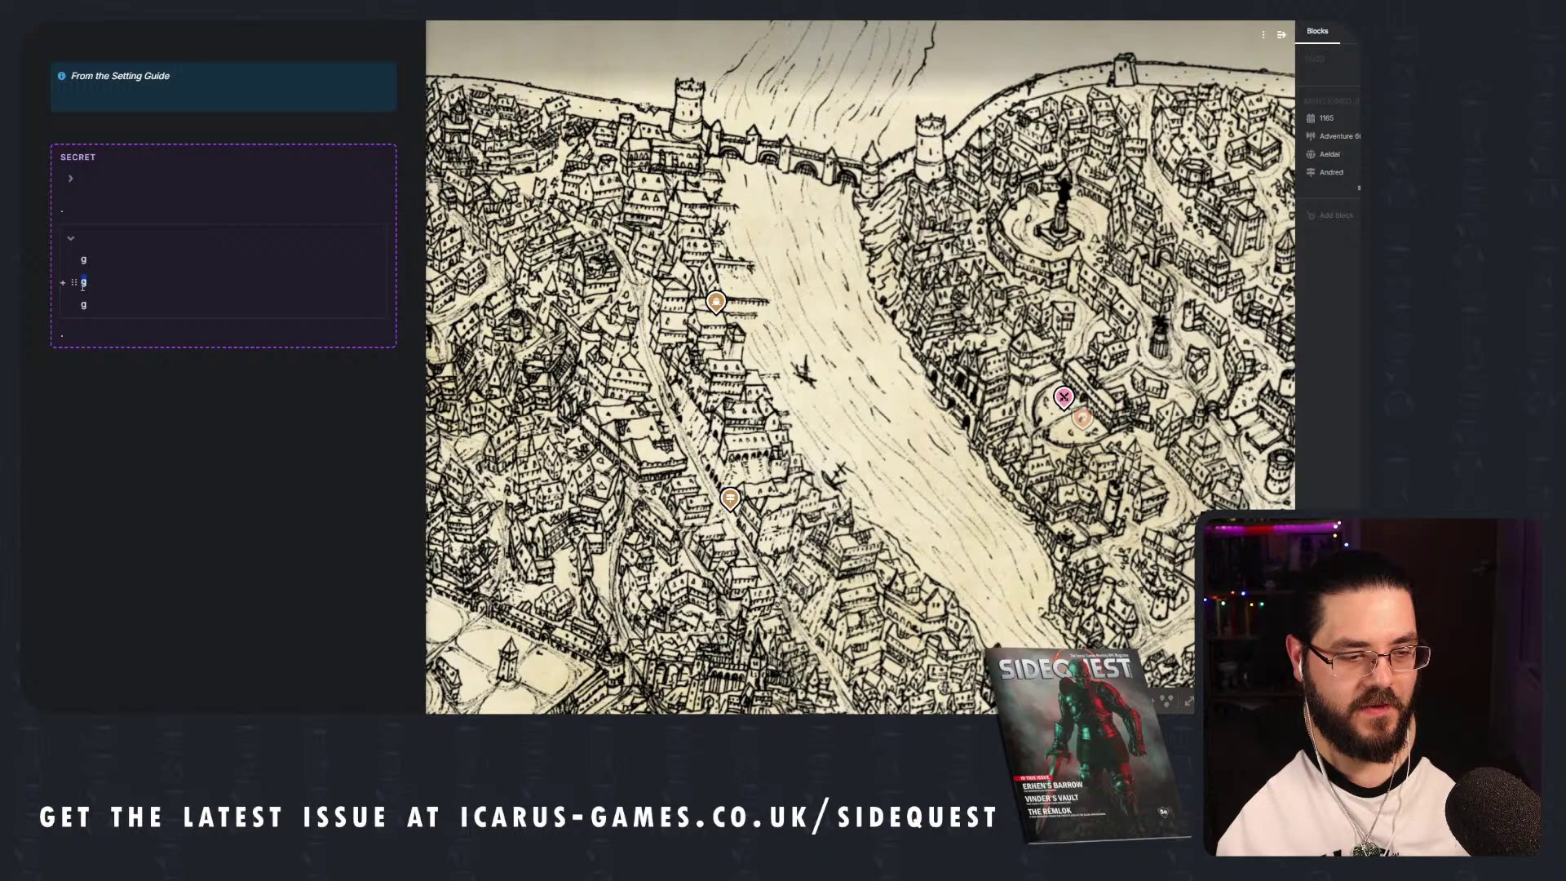
double_click(83, 282)
key(BackSpace)
text(/)
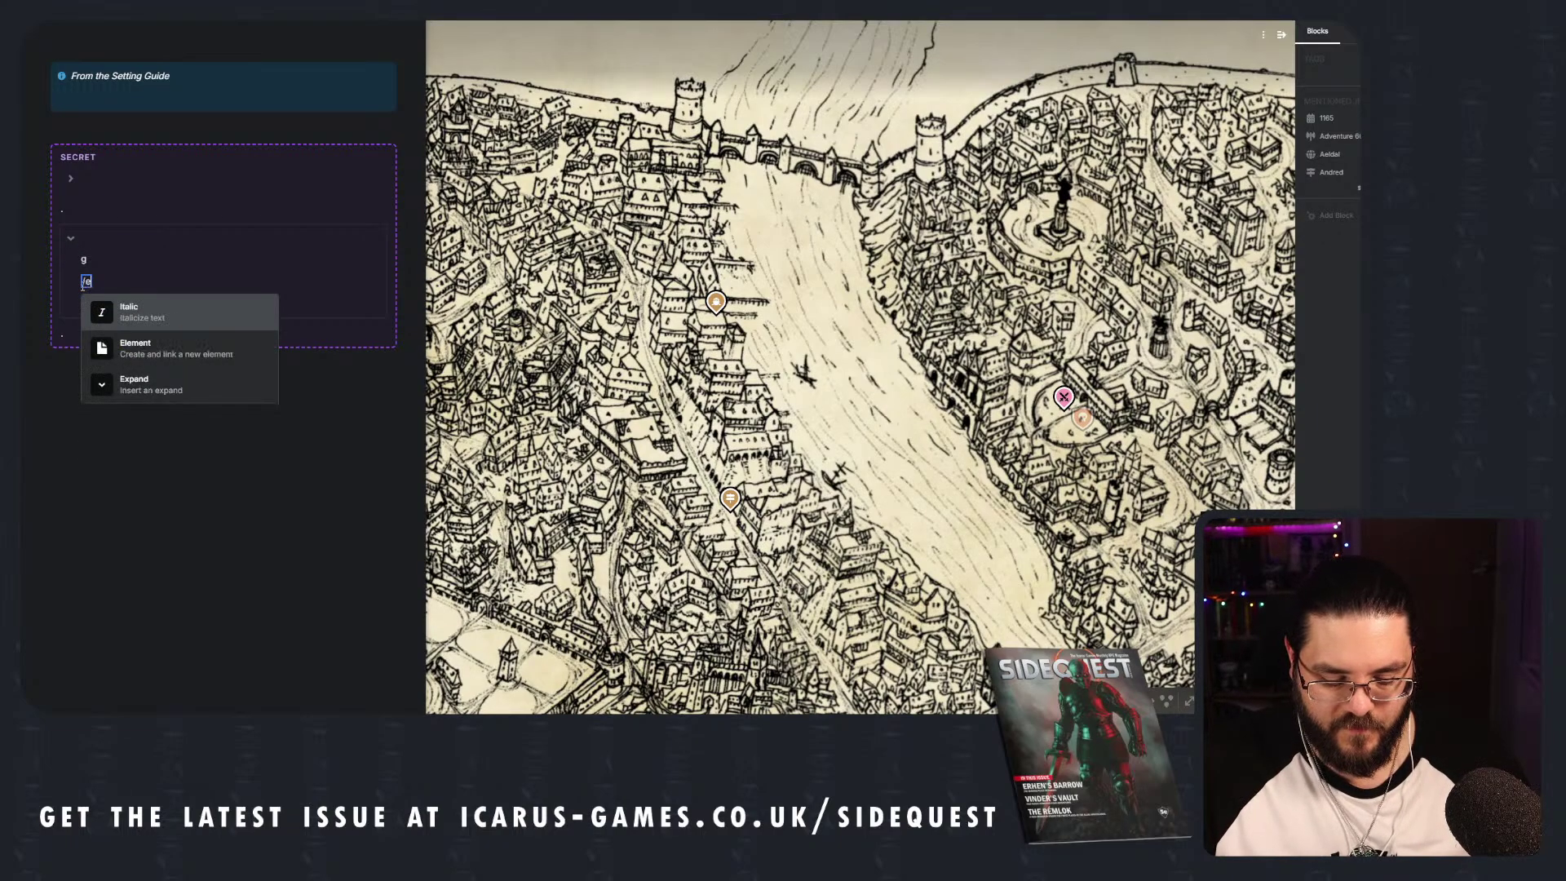
text(tab)
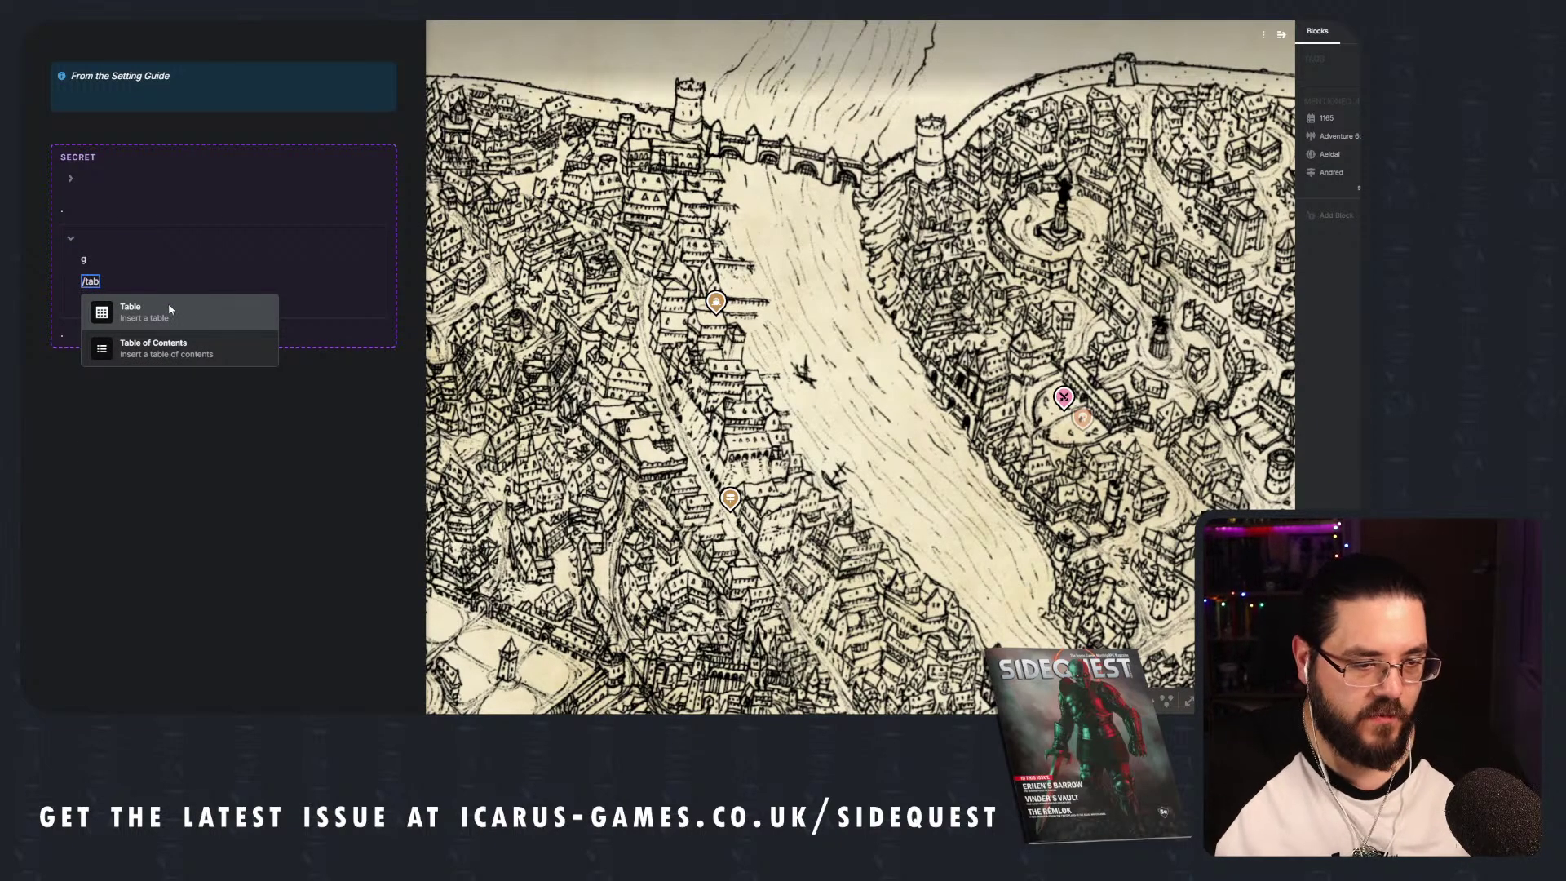
click(169, 309)
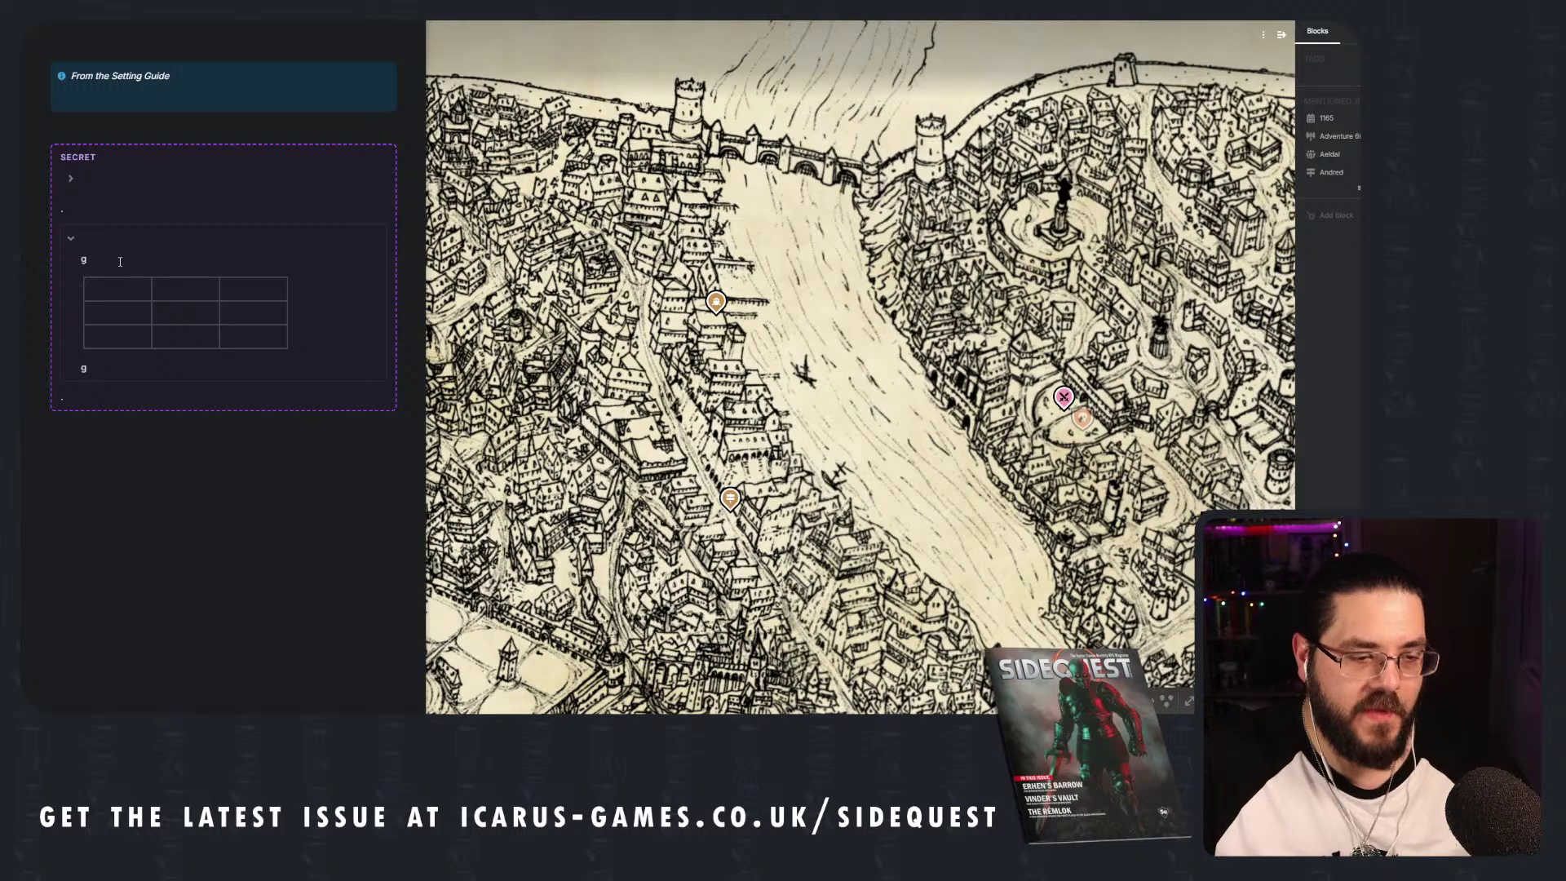
Clear the placeholder letters around the table and title the expandable section MORNBURG.
double_click(84, 258)
key(BackSpace)
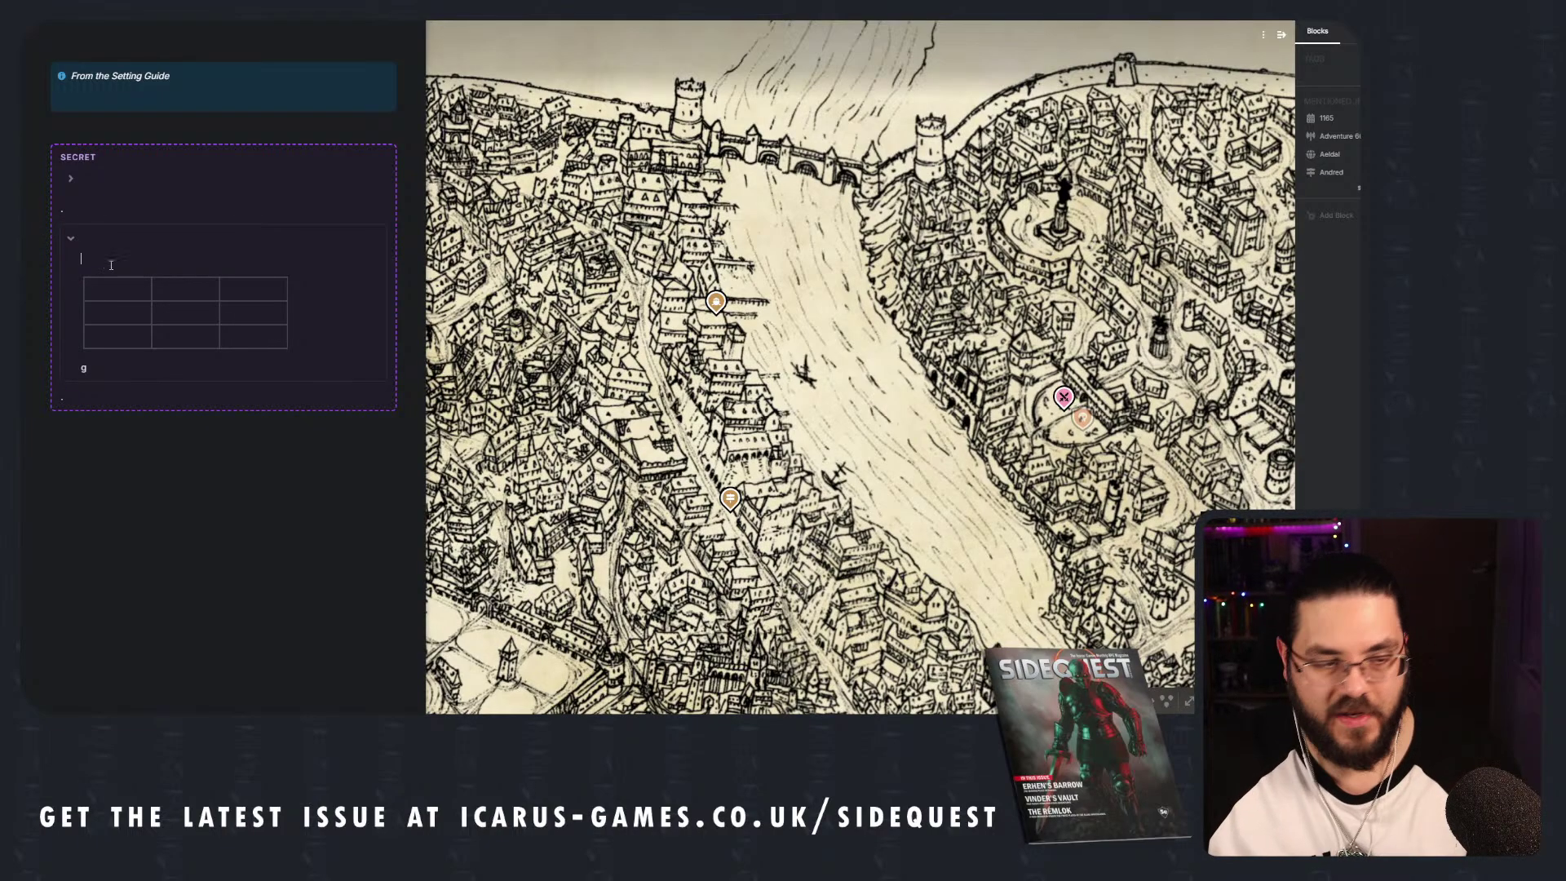
text(Monrburg)
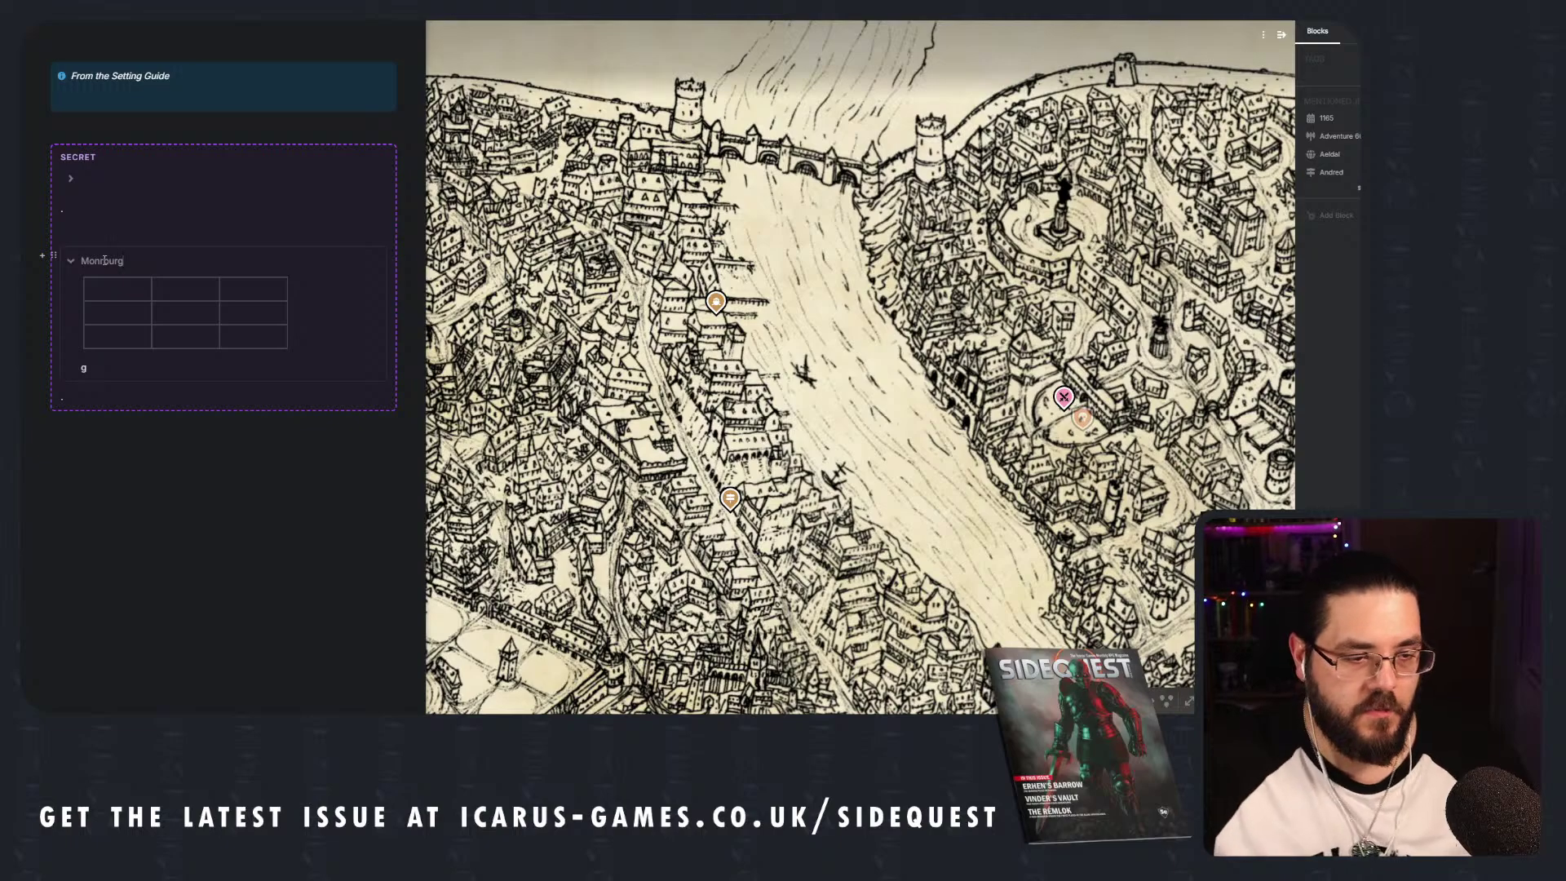
click(128, 283)
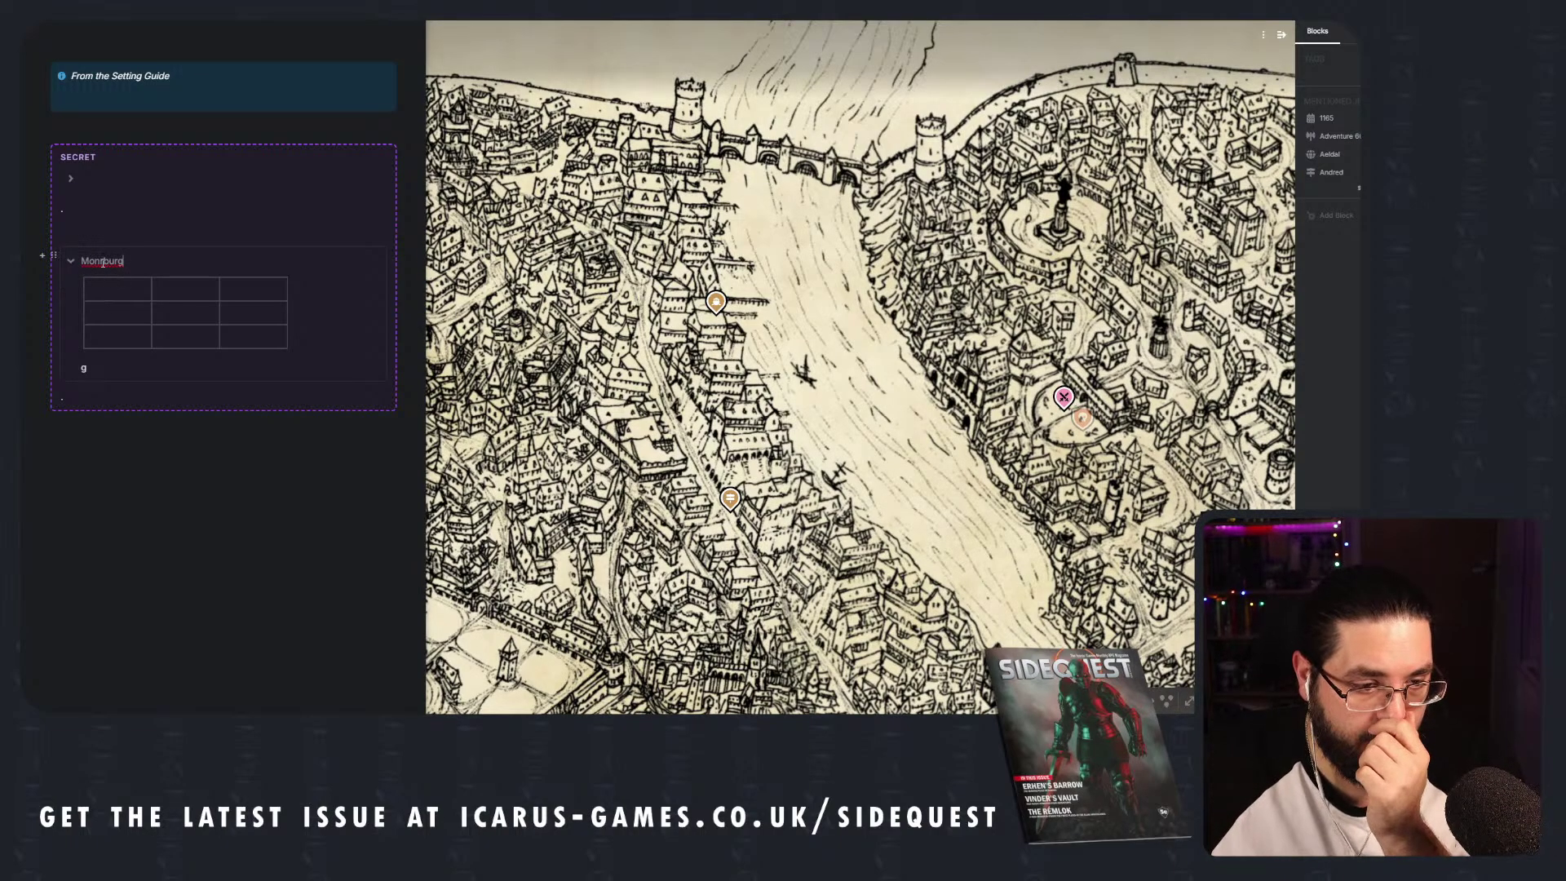
double_click(101, 261)
text(M)
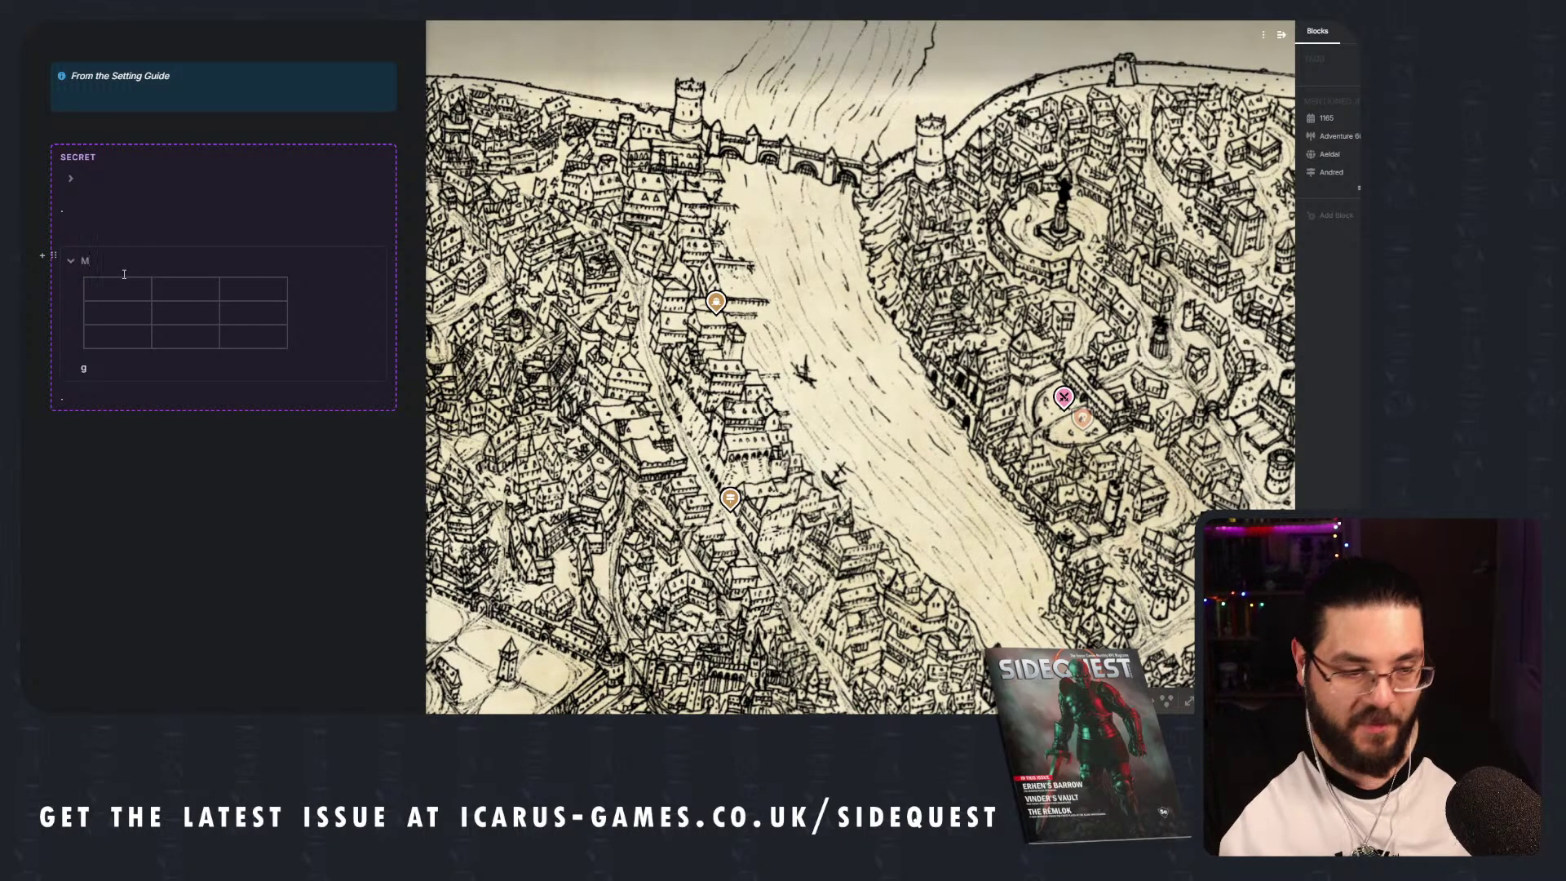
text(ORNBURG)
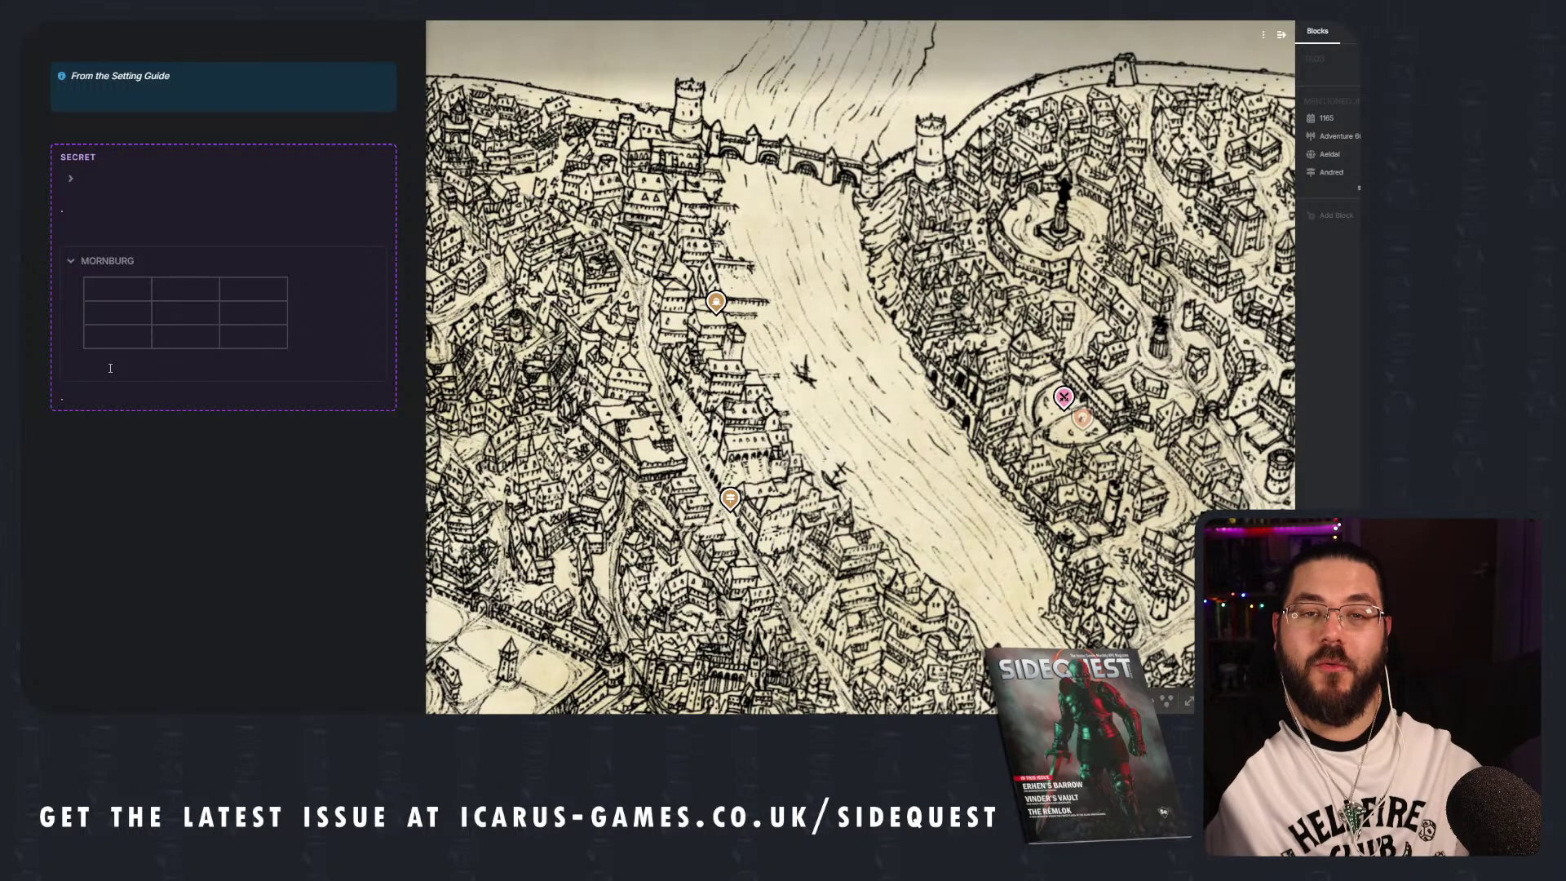
Label the table's columns Name, Description and Notes, and clear the spacer text above the MORNBURG section.
click(139, 287)
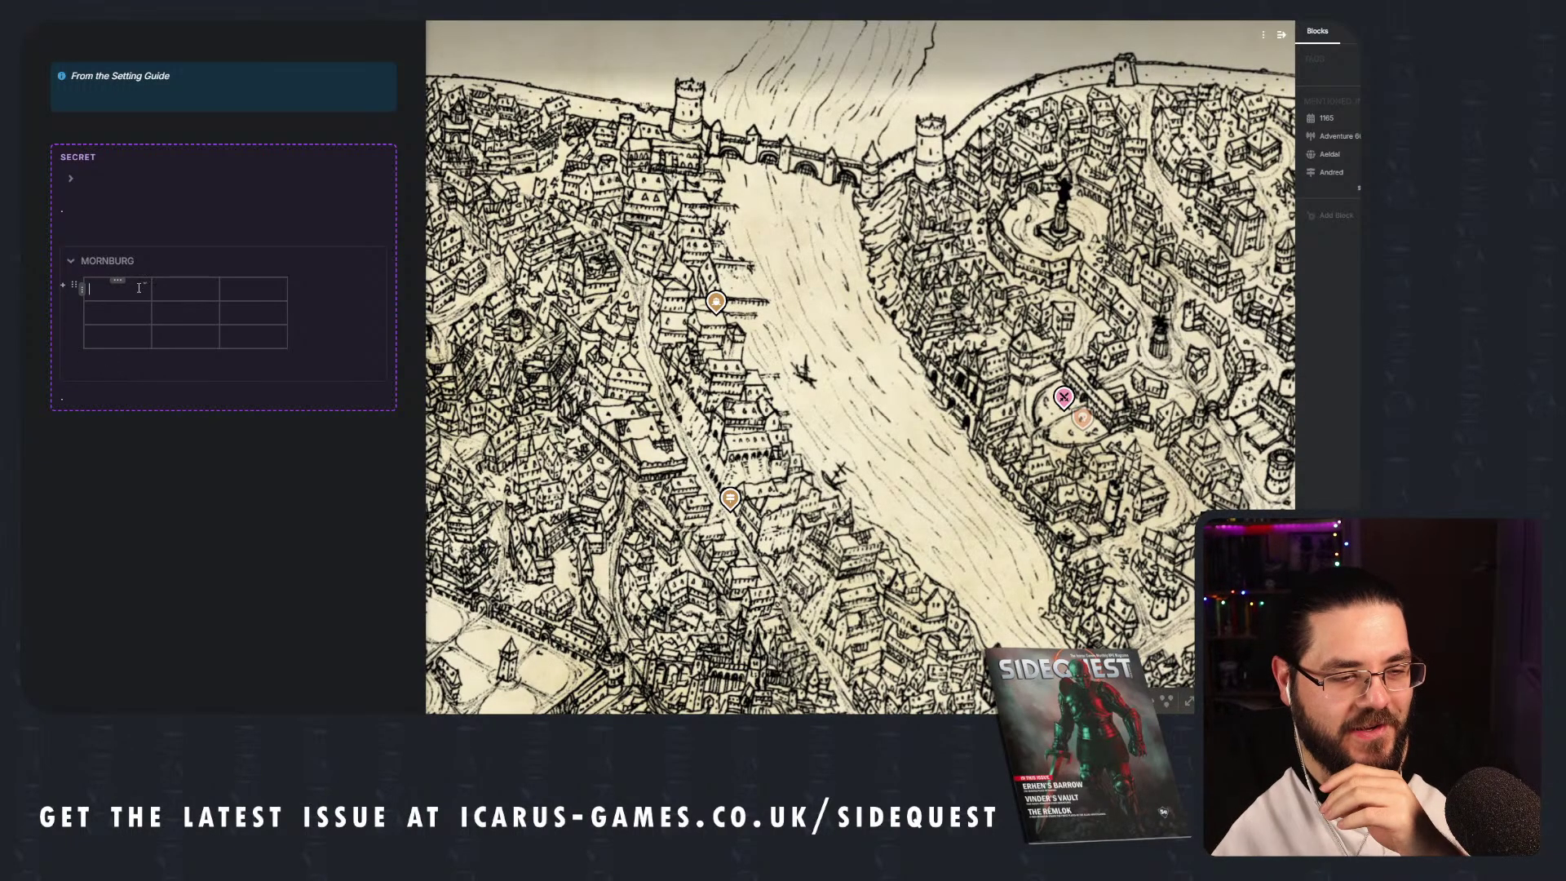
text(Name)
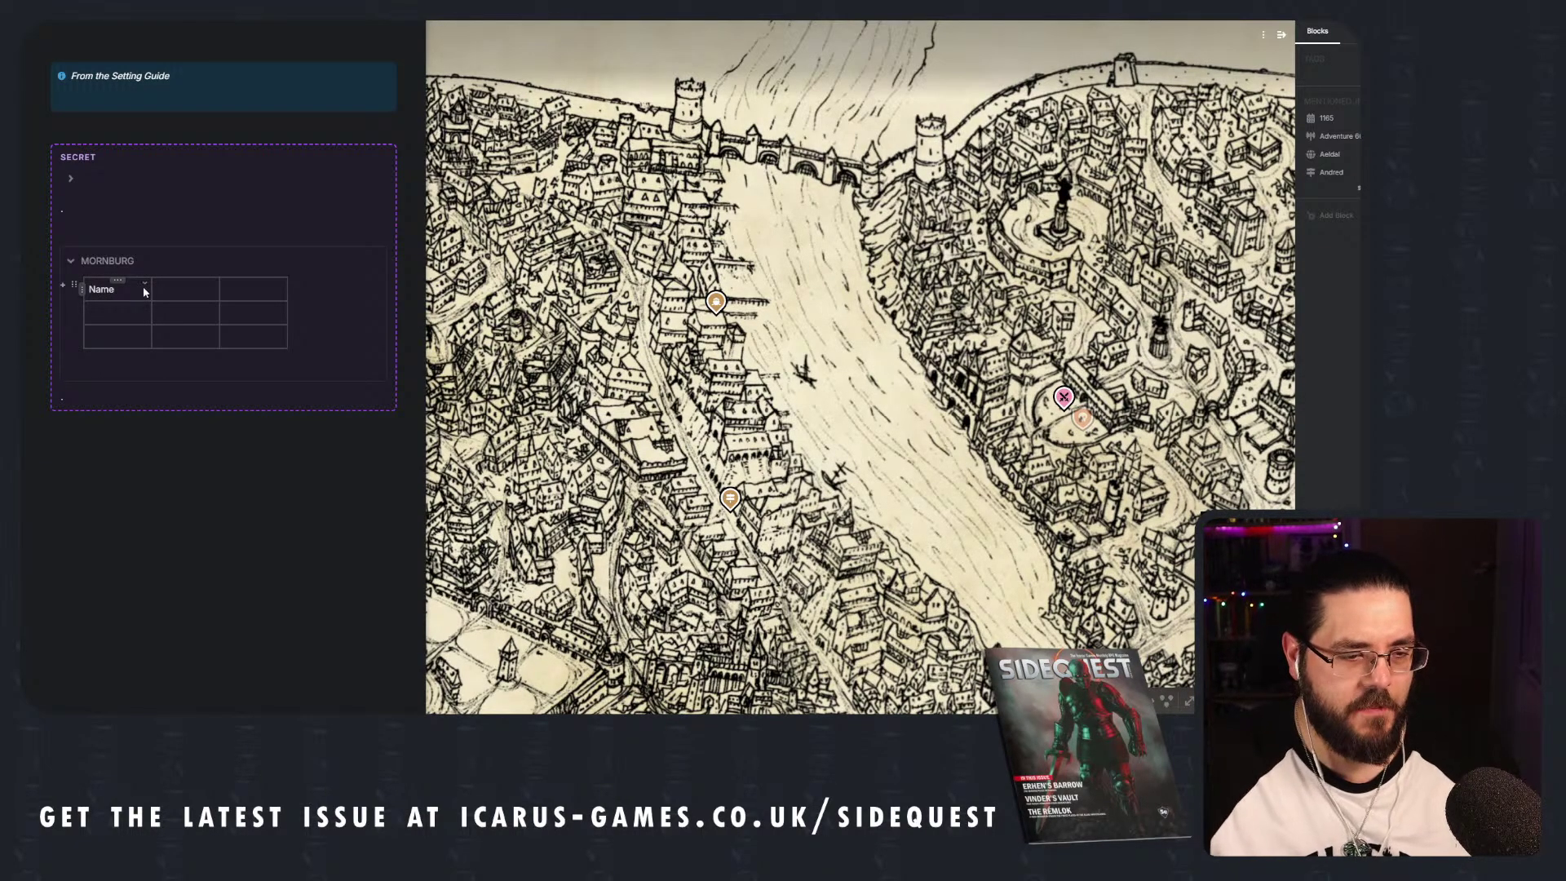
key(Tab)
text(De)
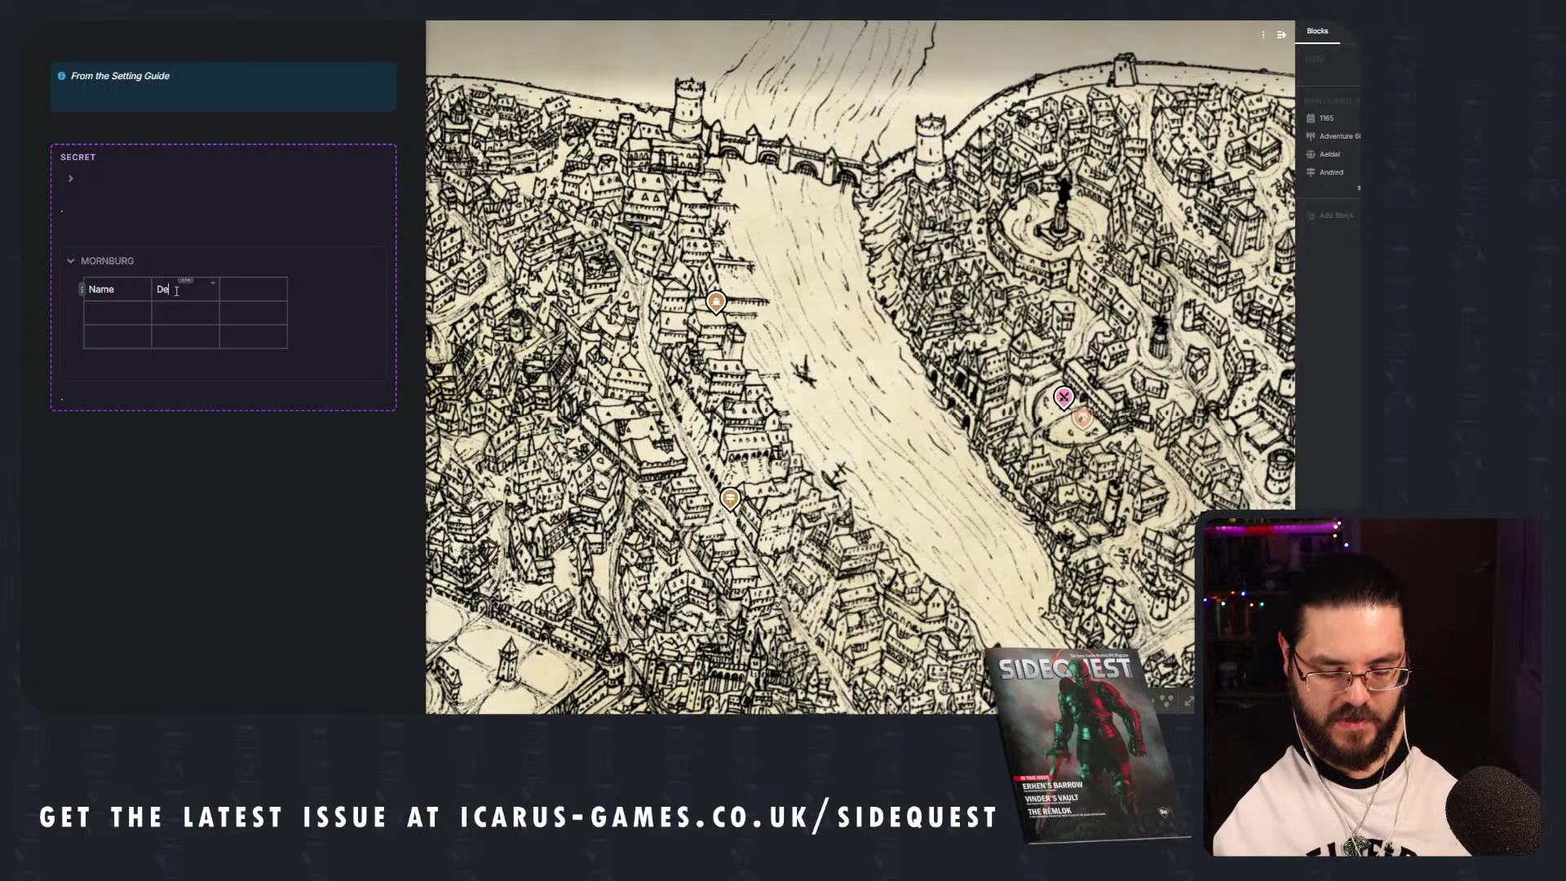
text(scription)
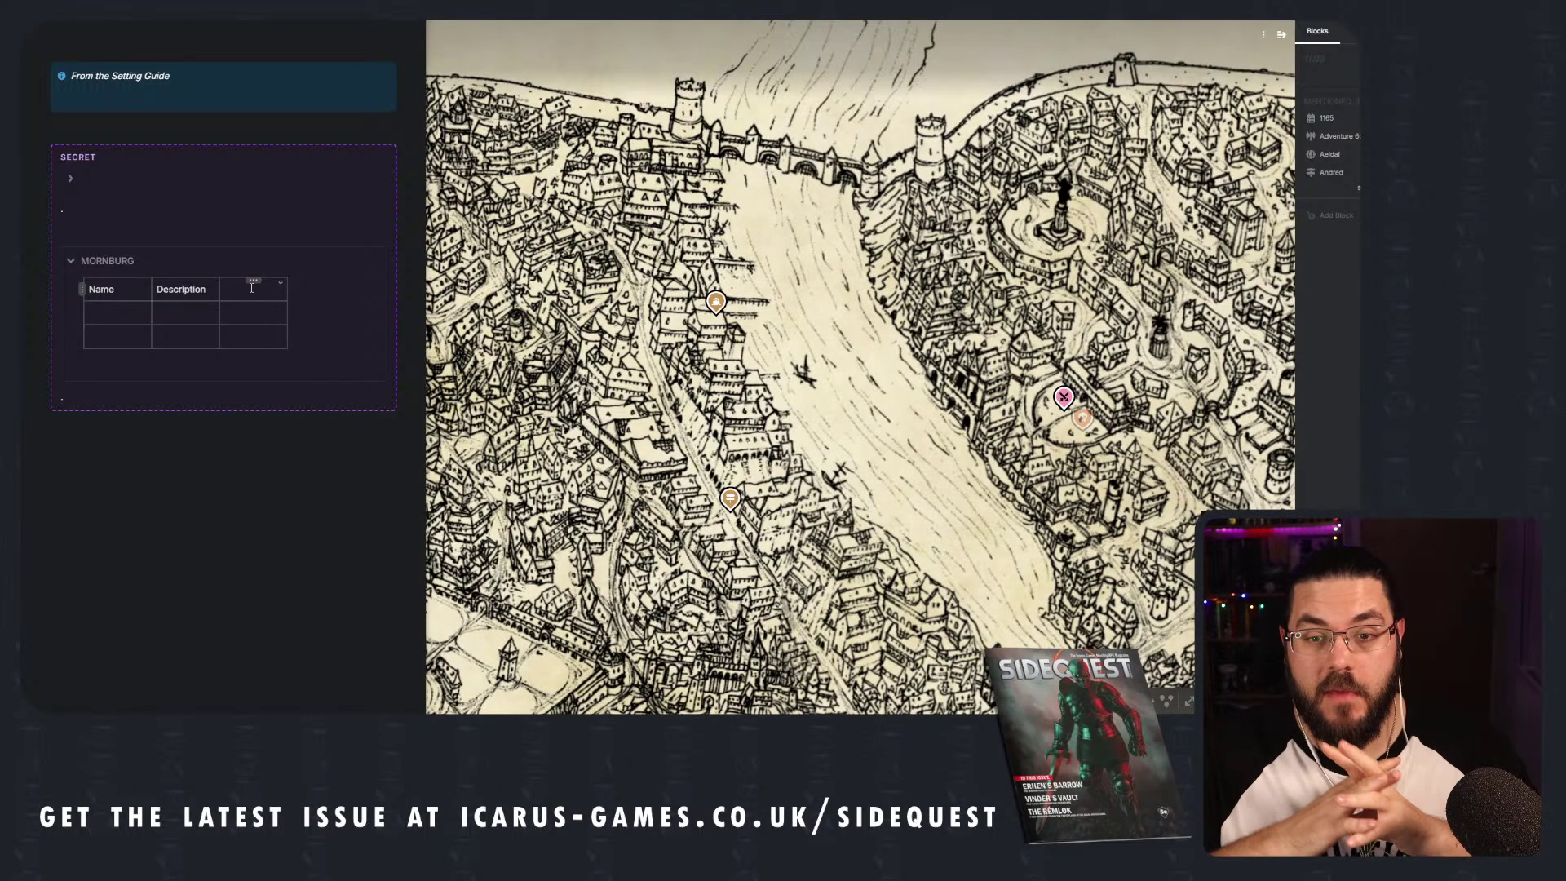
text(Notes)
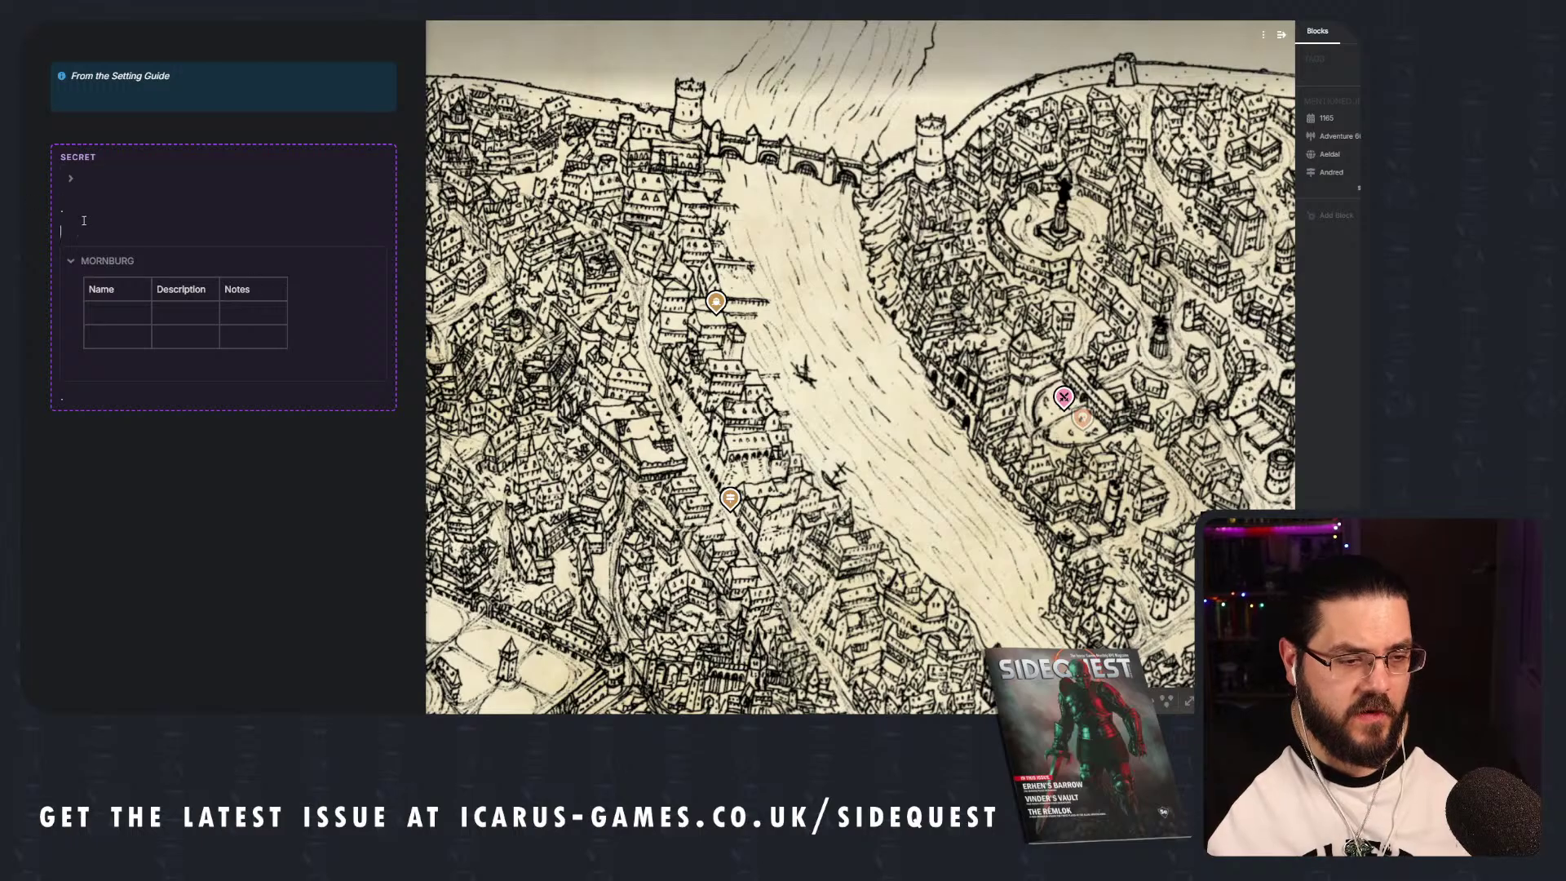
key(BackSpace)
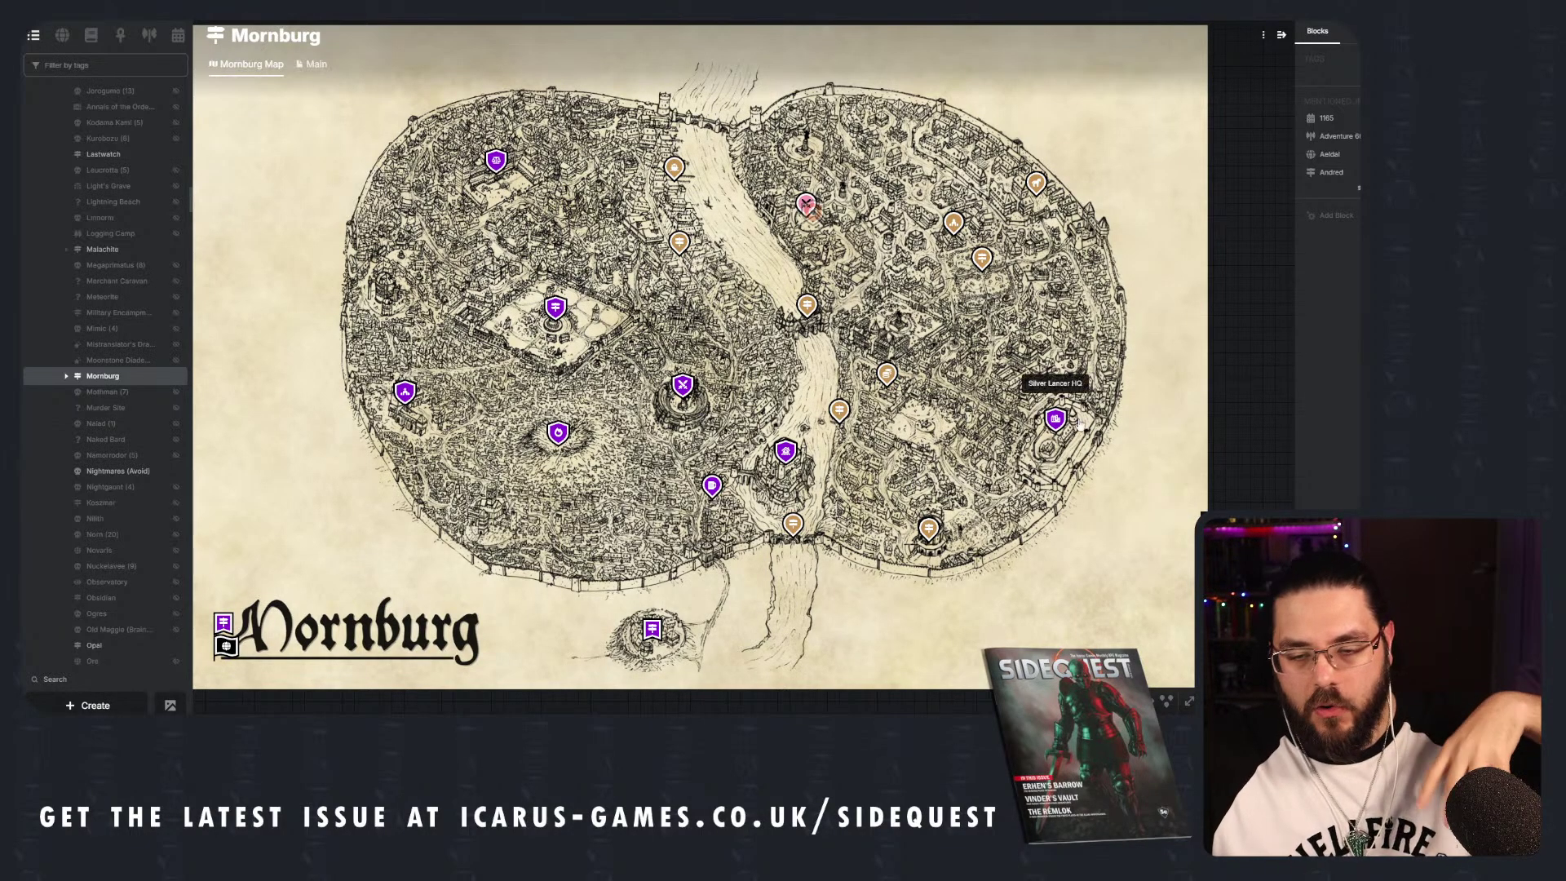
Restyle the Royal Observatory pin on the Mornburg map as a purple shield with an eye glyph.
right_click(934, 528)
click(978, 558)
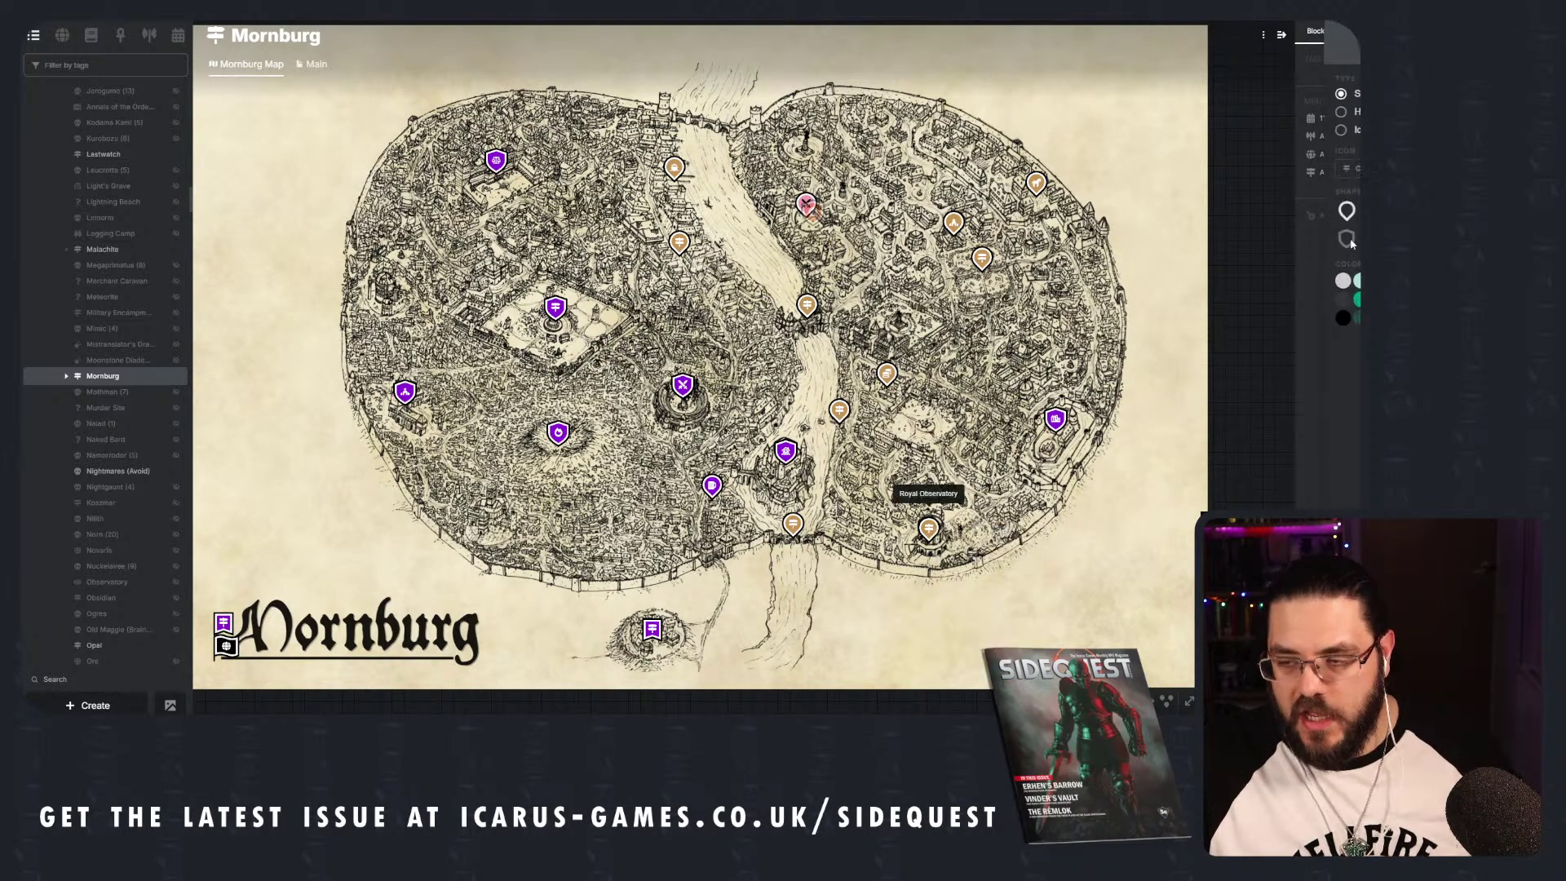
click(1345, 168)
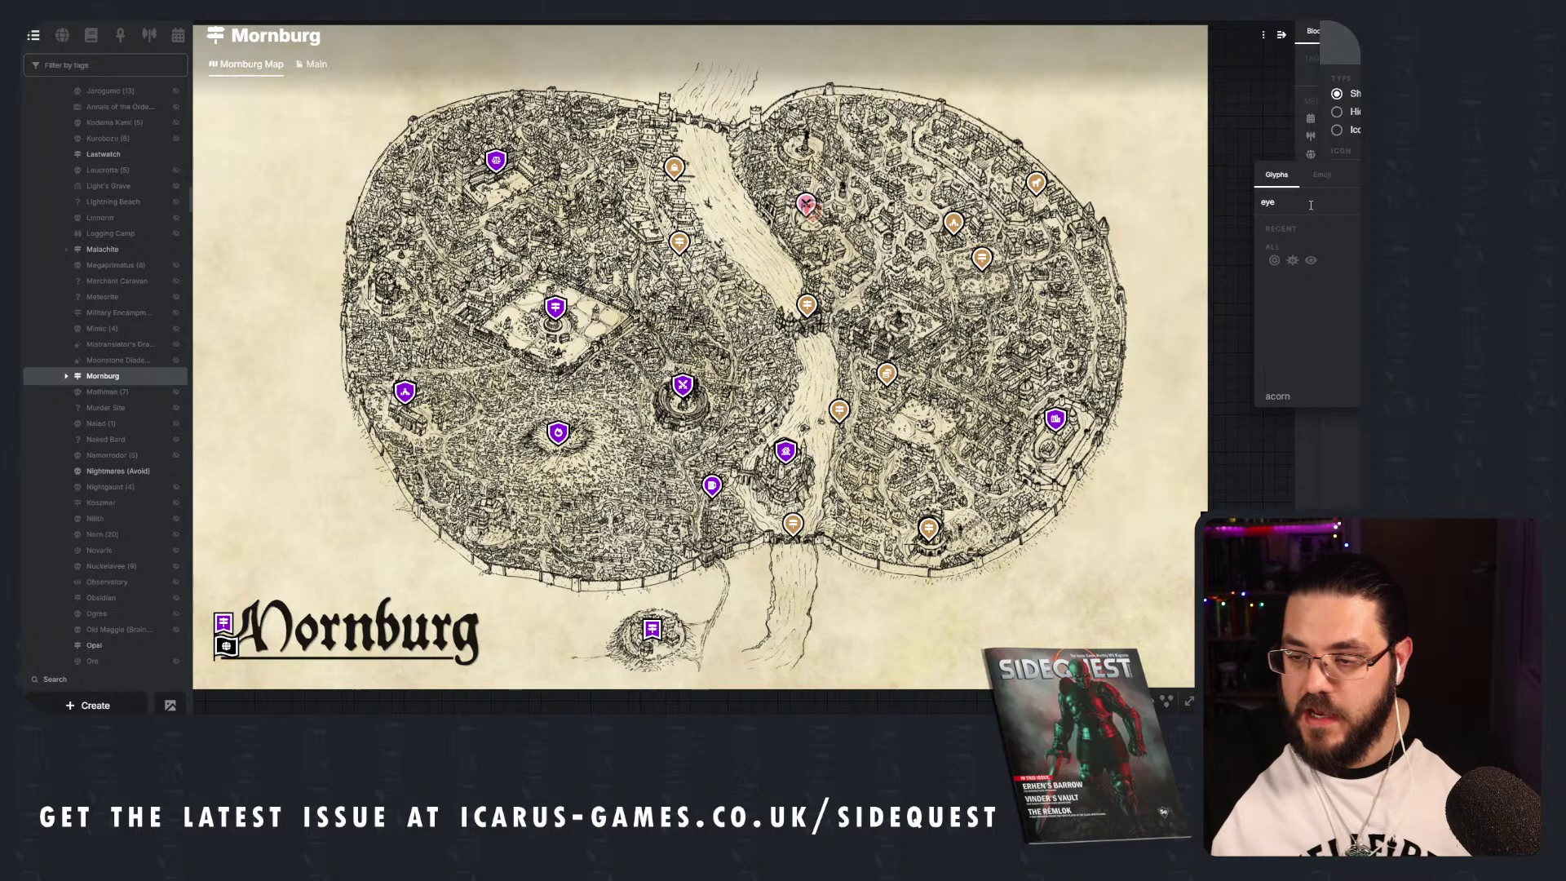
click(1313, 258)
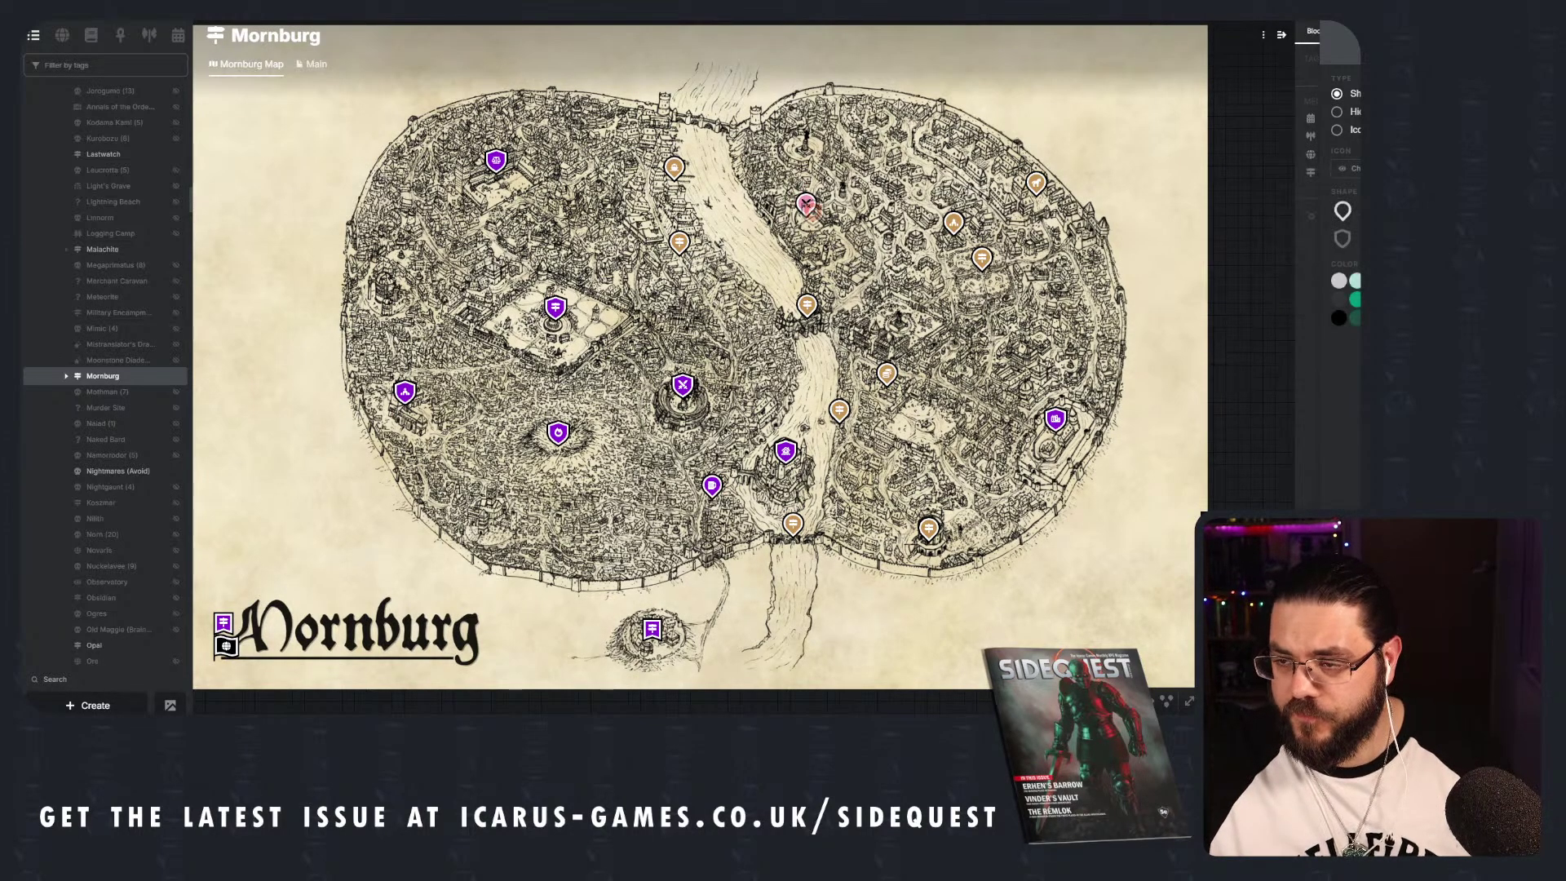
click(1343, 238)
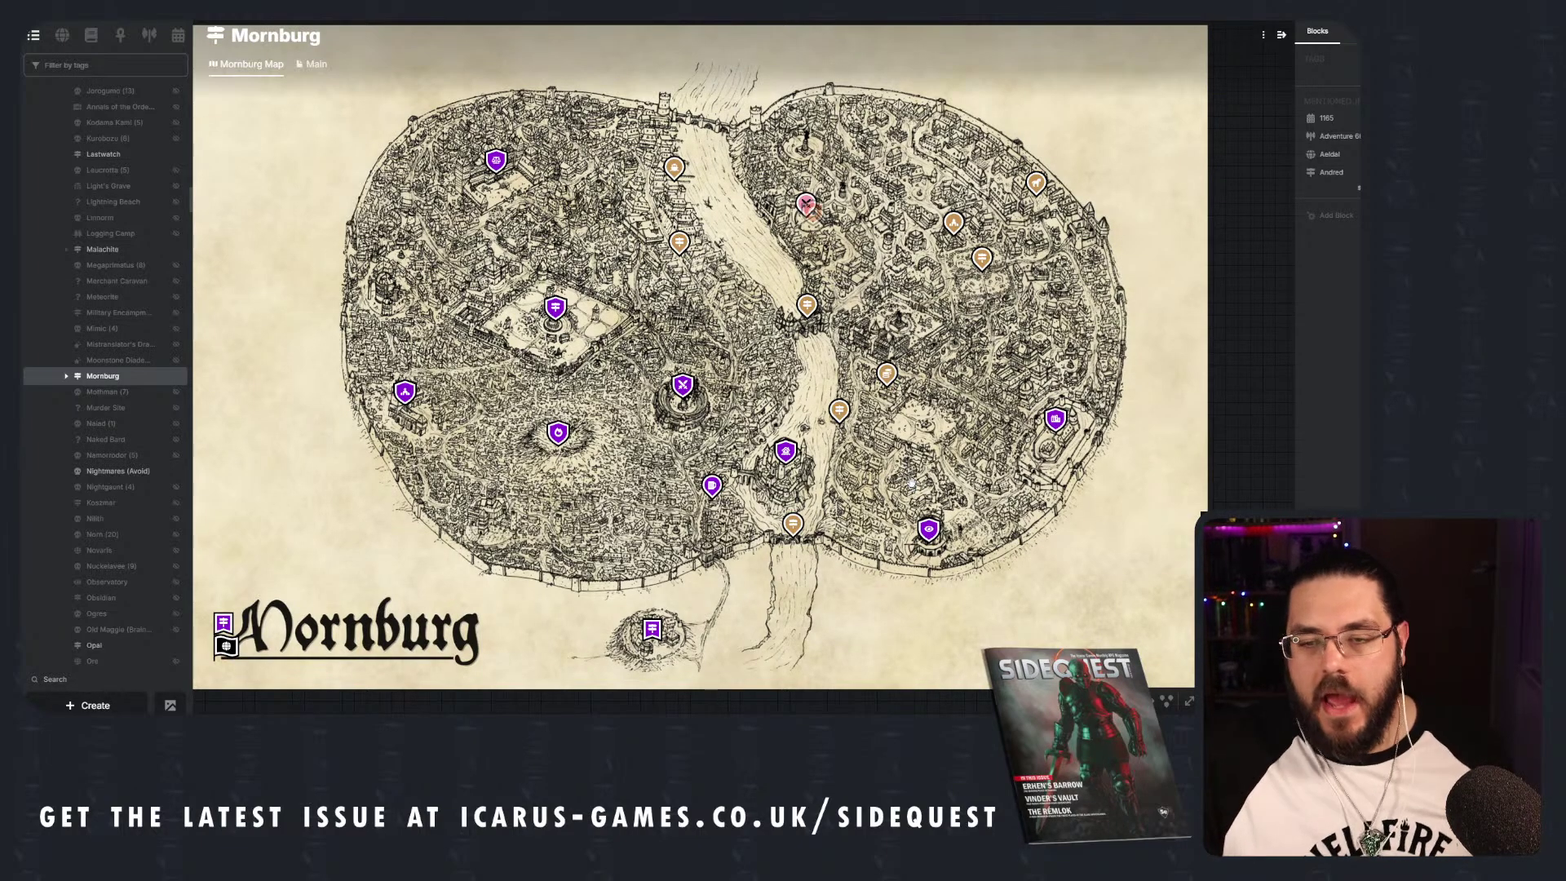
Link the existing Tavern element to the Mornburg map, just west of the central river bridge.
scroll(912, 483, up, 5)
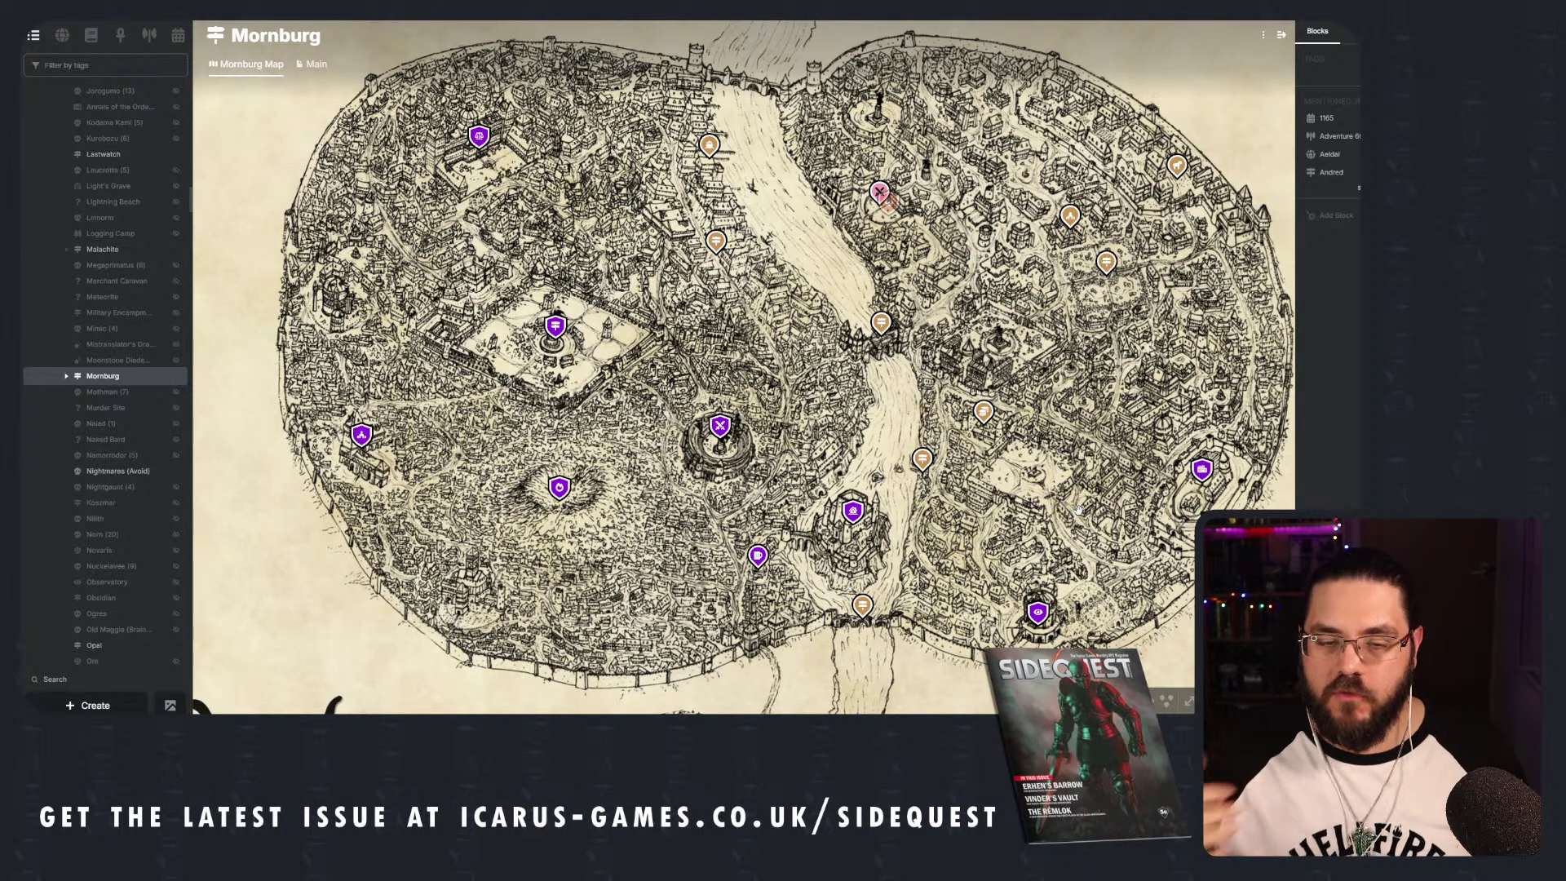
right_click(783, 320)
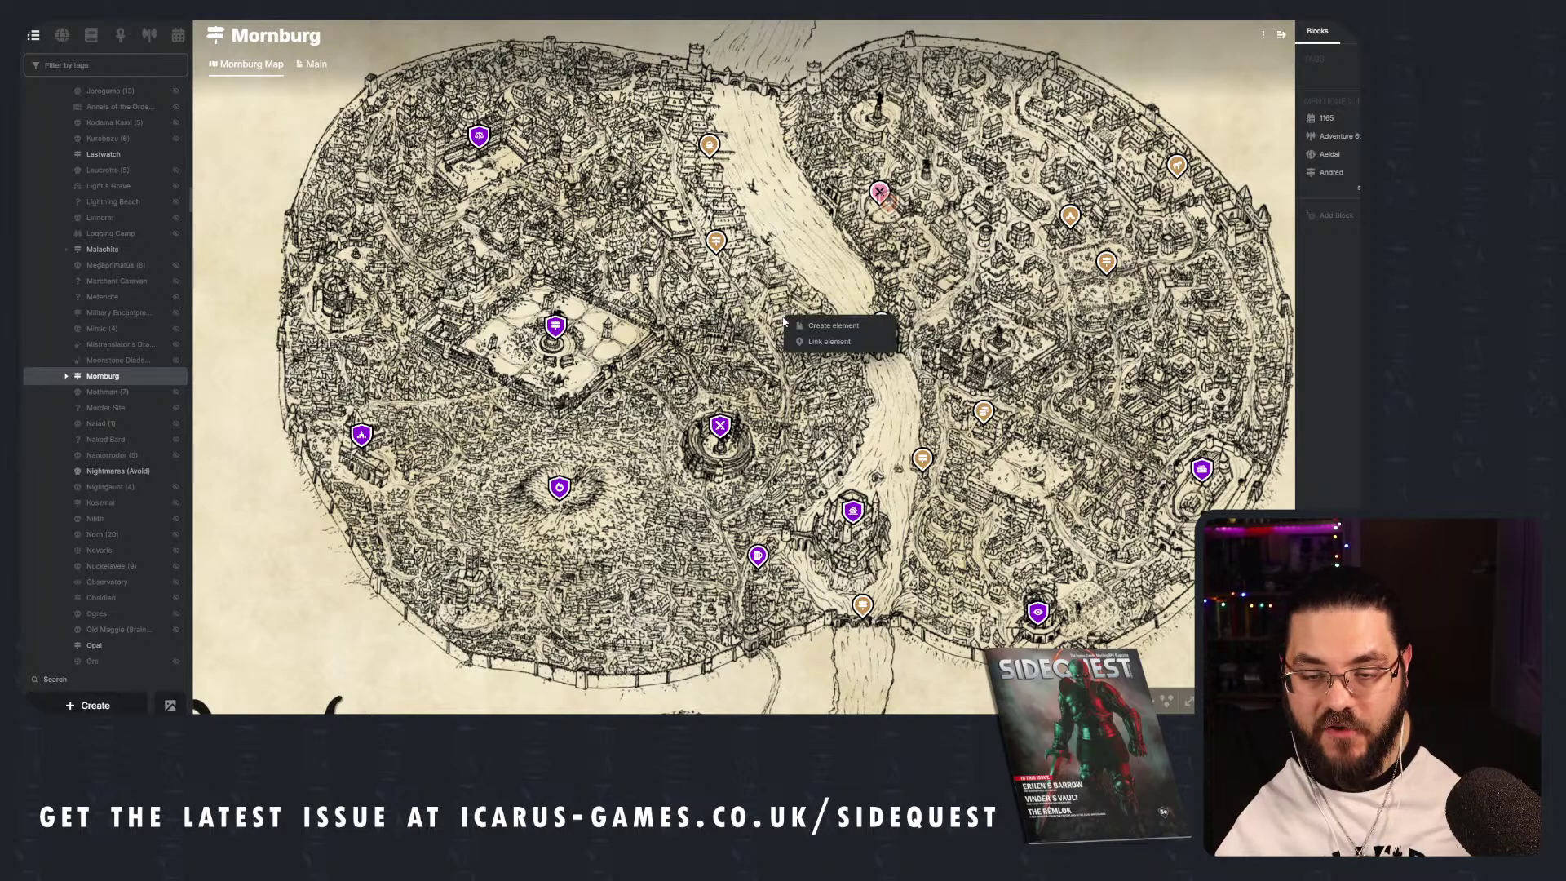
click(815, 337)
text(tabe)
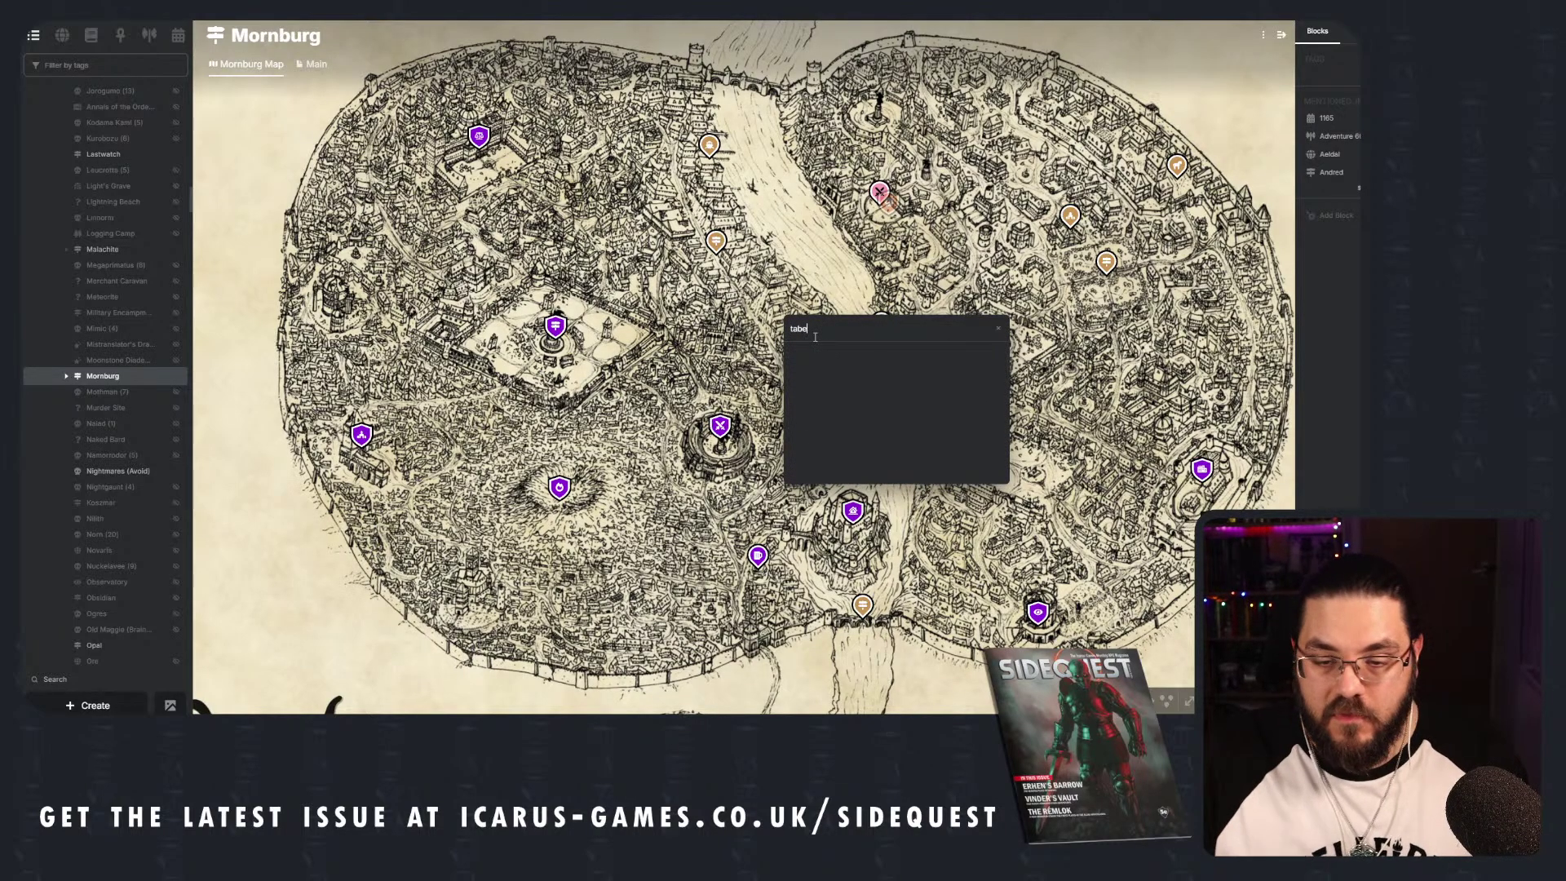
key(BackSpace)
key(BackSpace)
text(ve)
click(824, 346)
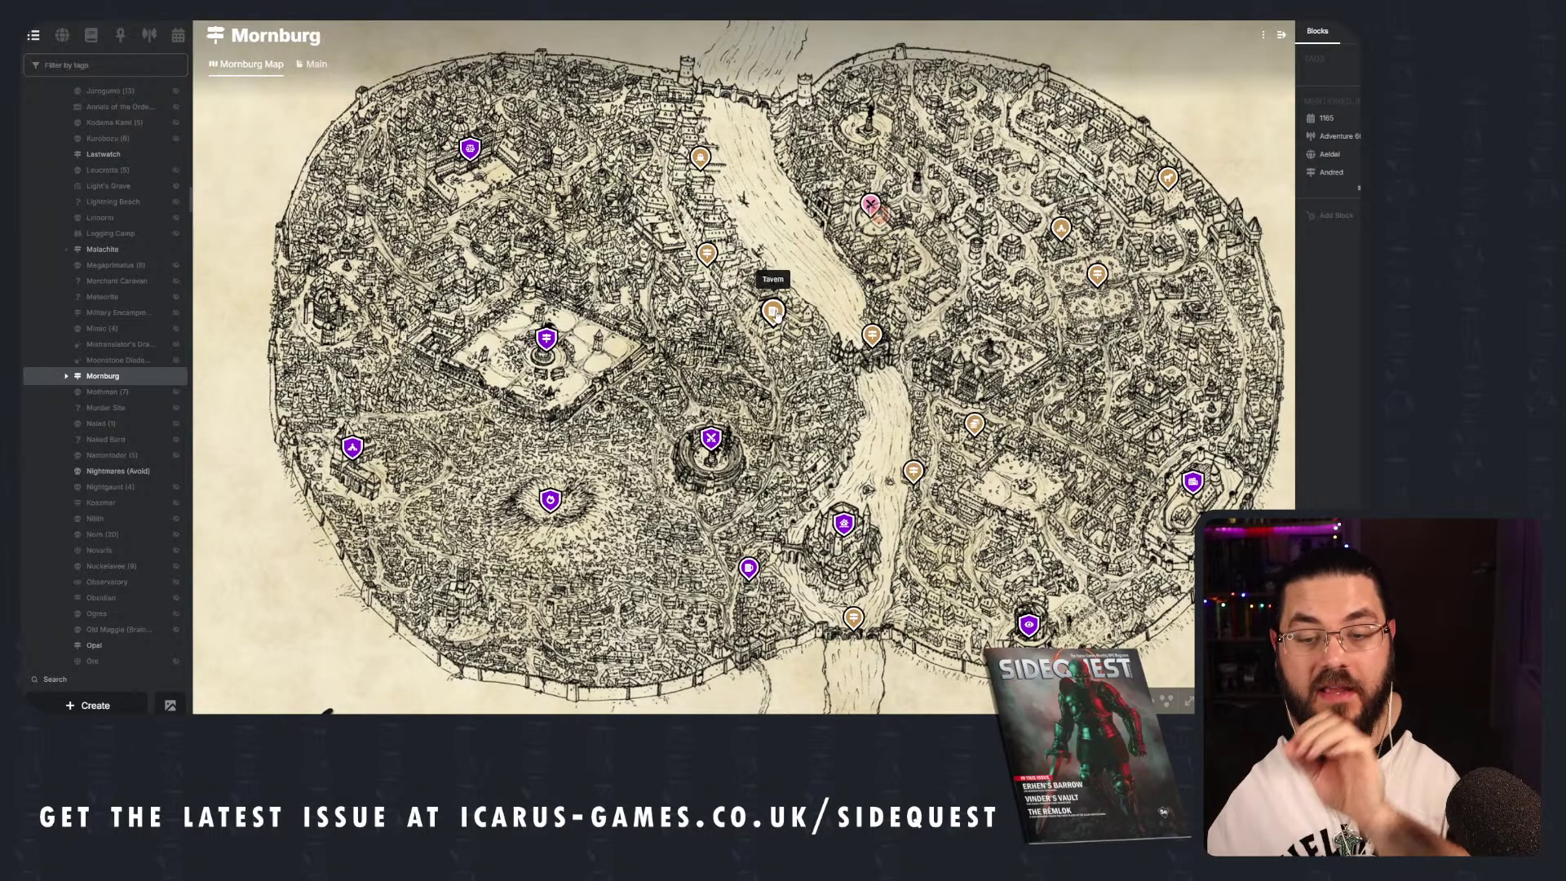
Open the new Tavern pin's note and collapse its EMERALD, ERINDAE, DREAM and PEARL sections.
scroll(776, 316, up, 3)
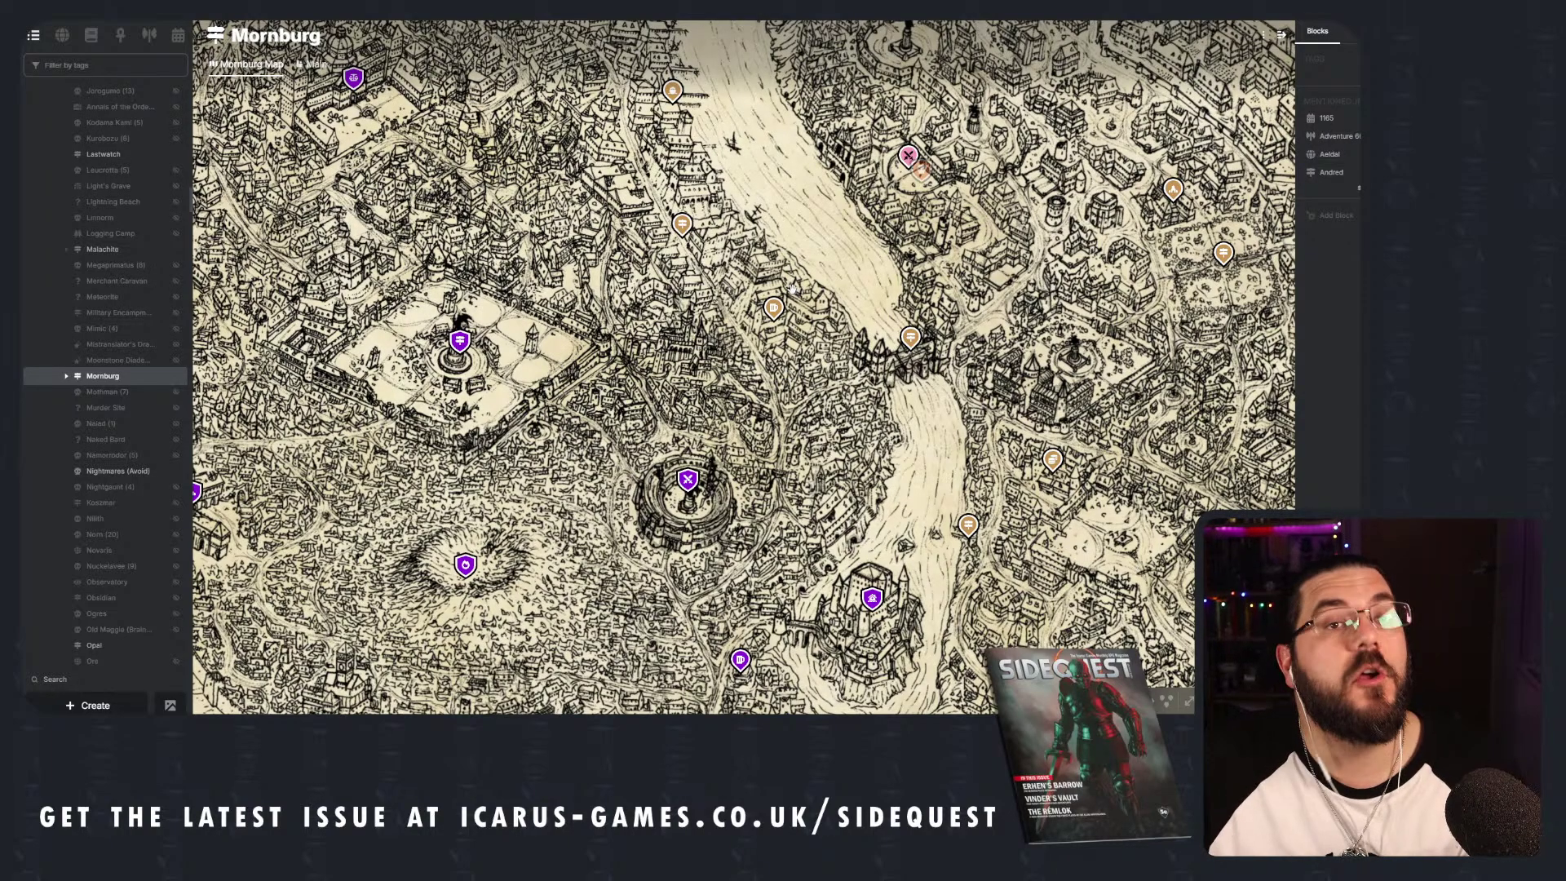
click(773, 307)
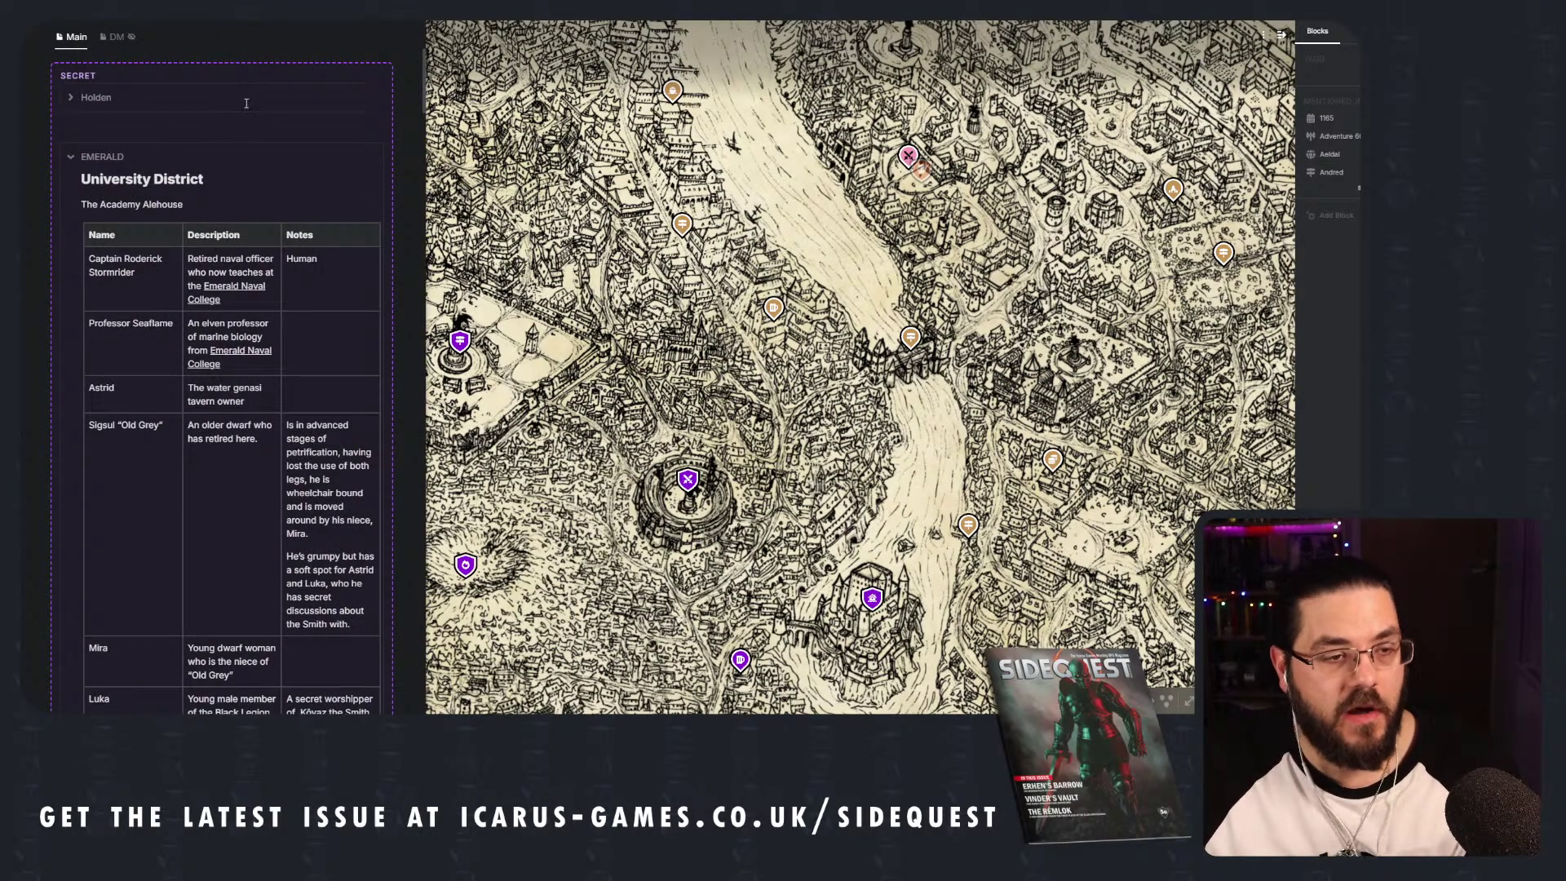
click(70, 155)
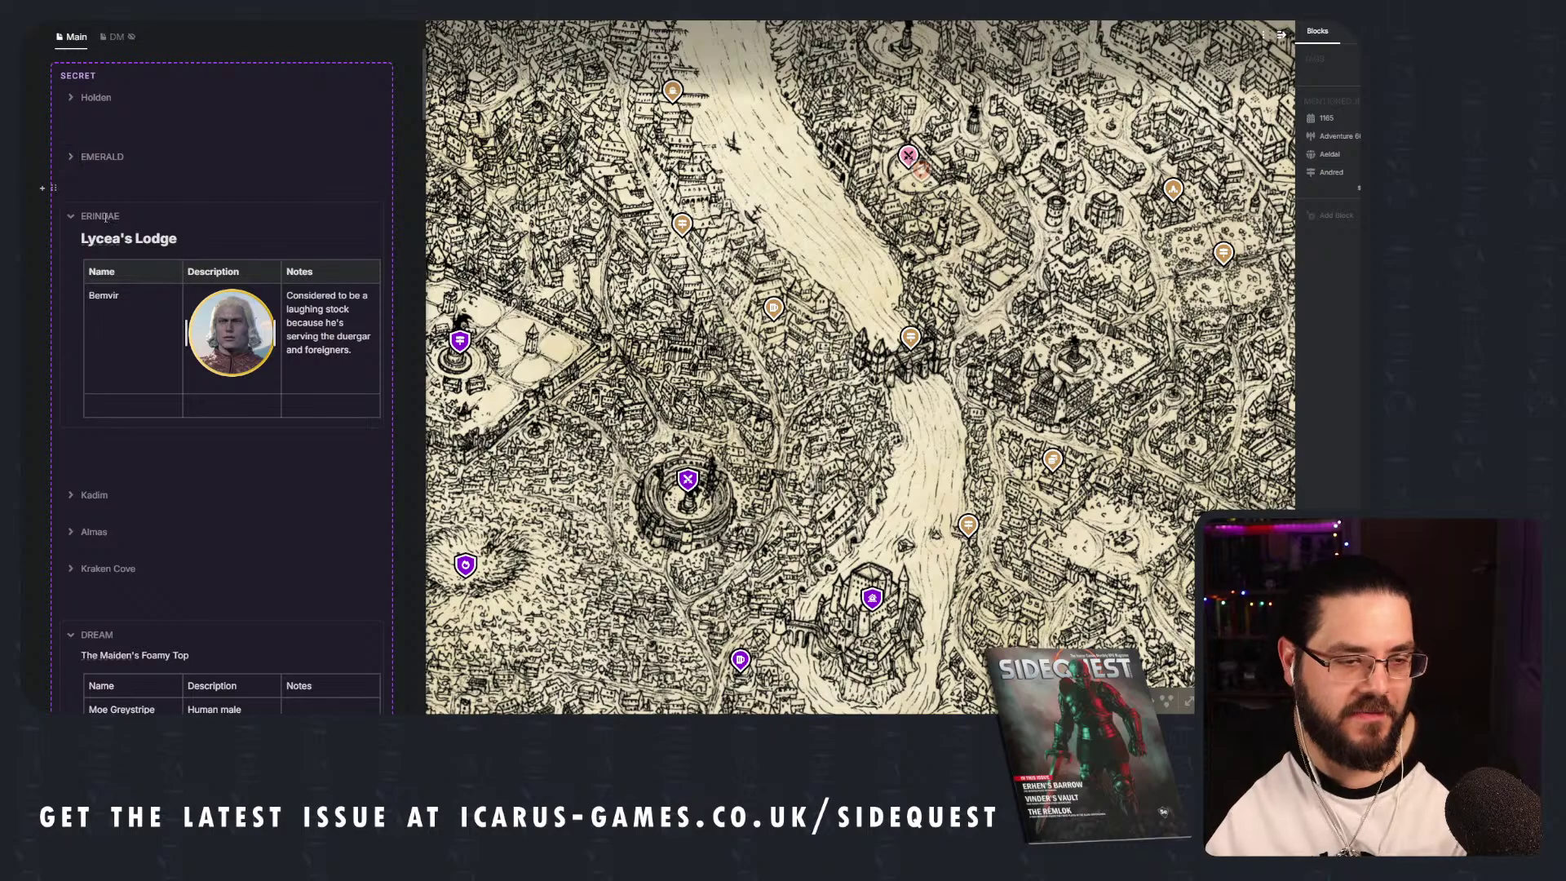
click(70, 215)
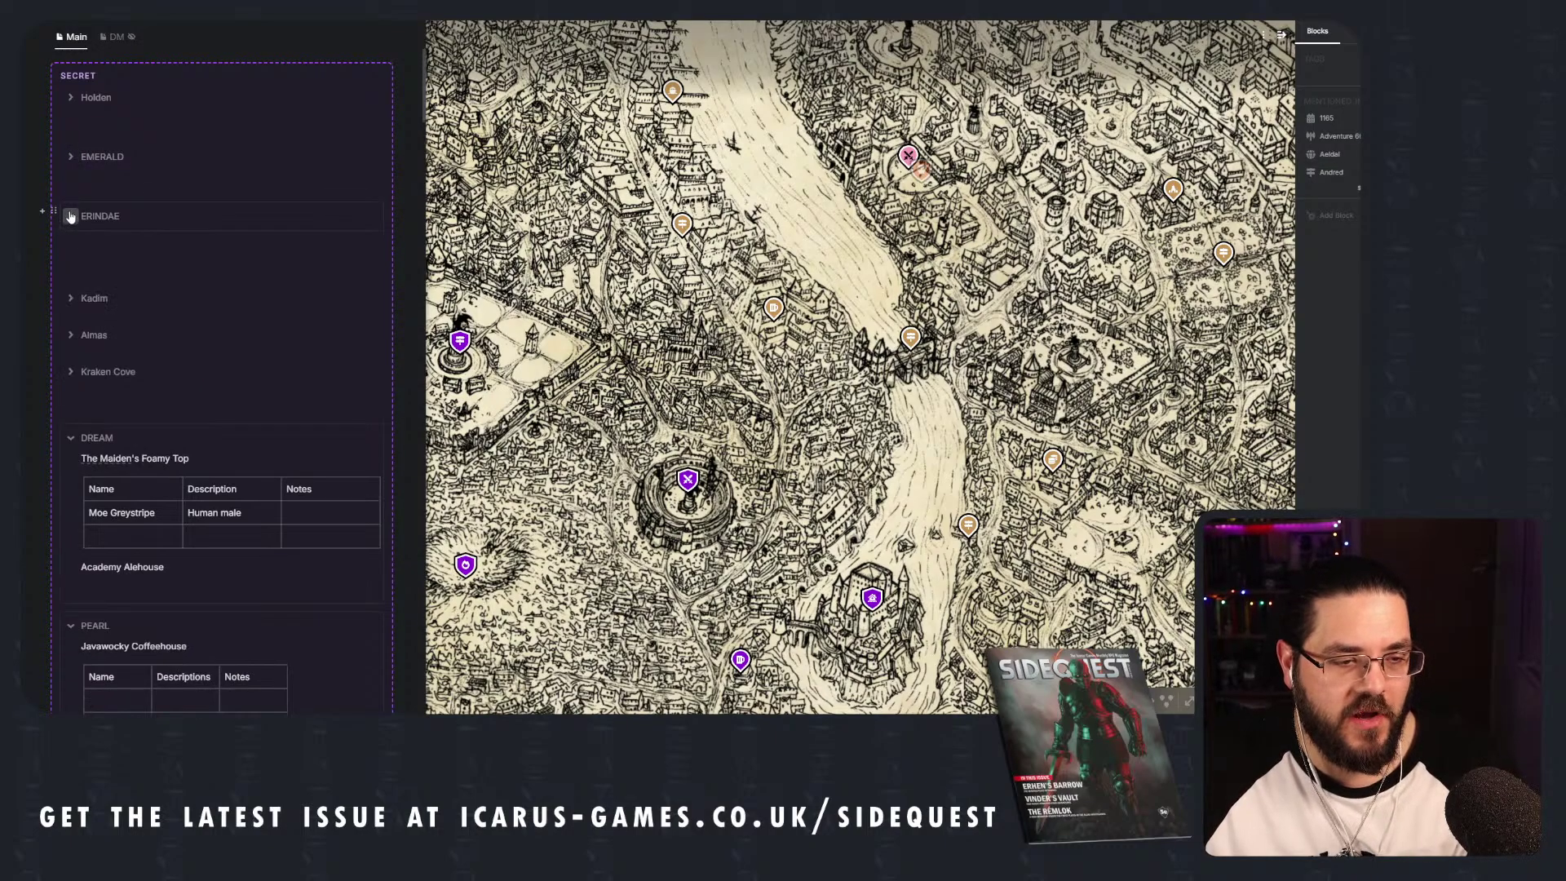
click(70, 437)
click(70, 474)
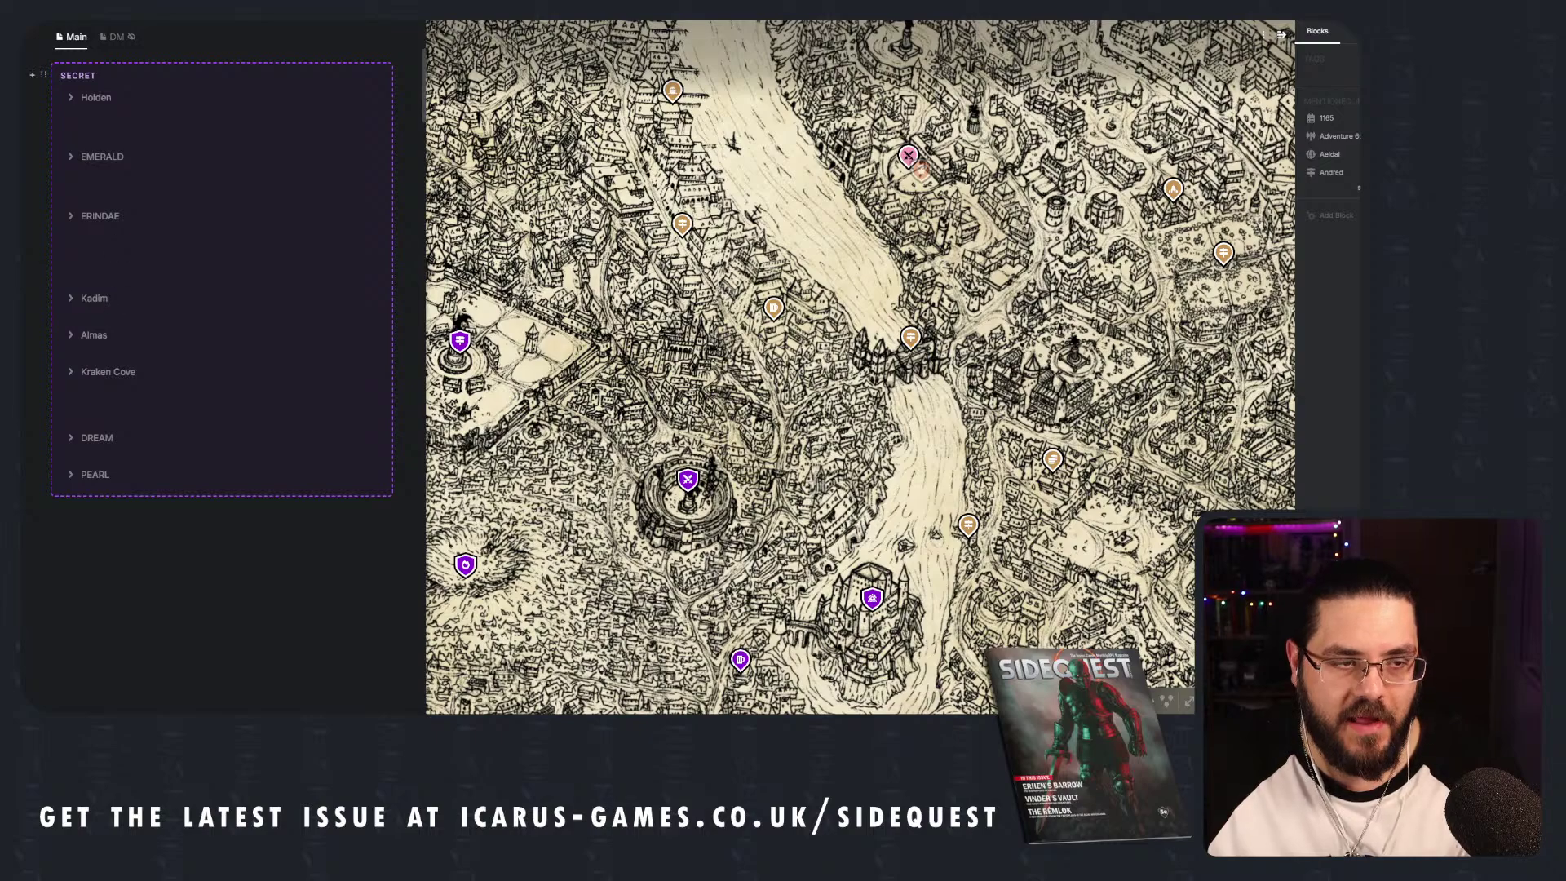
Browse the list of tavern names in the note's DM page for one to use in Mornburg.
click(115, 37)
scroll(205, 196, down, 5)
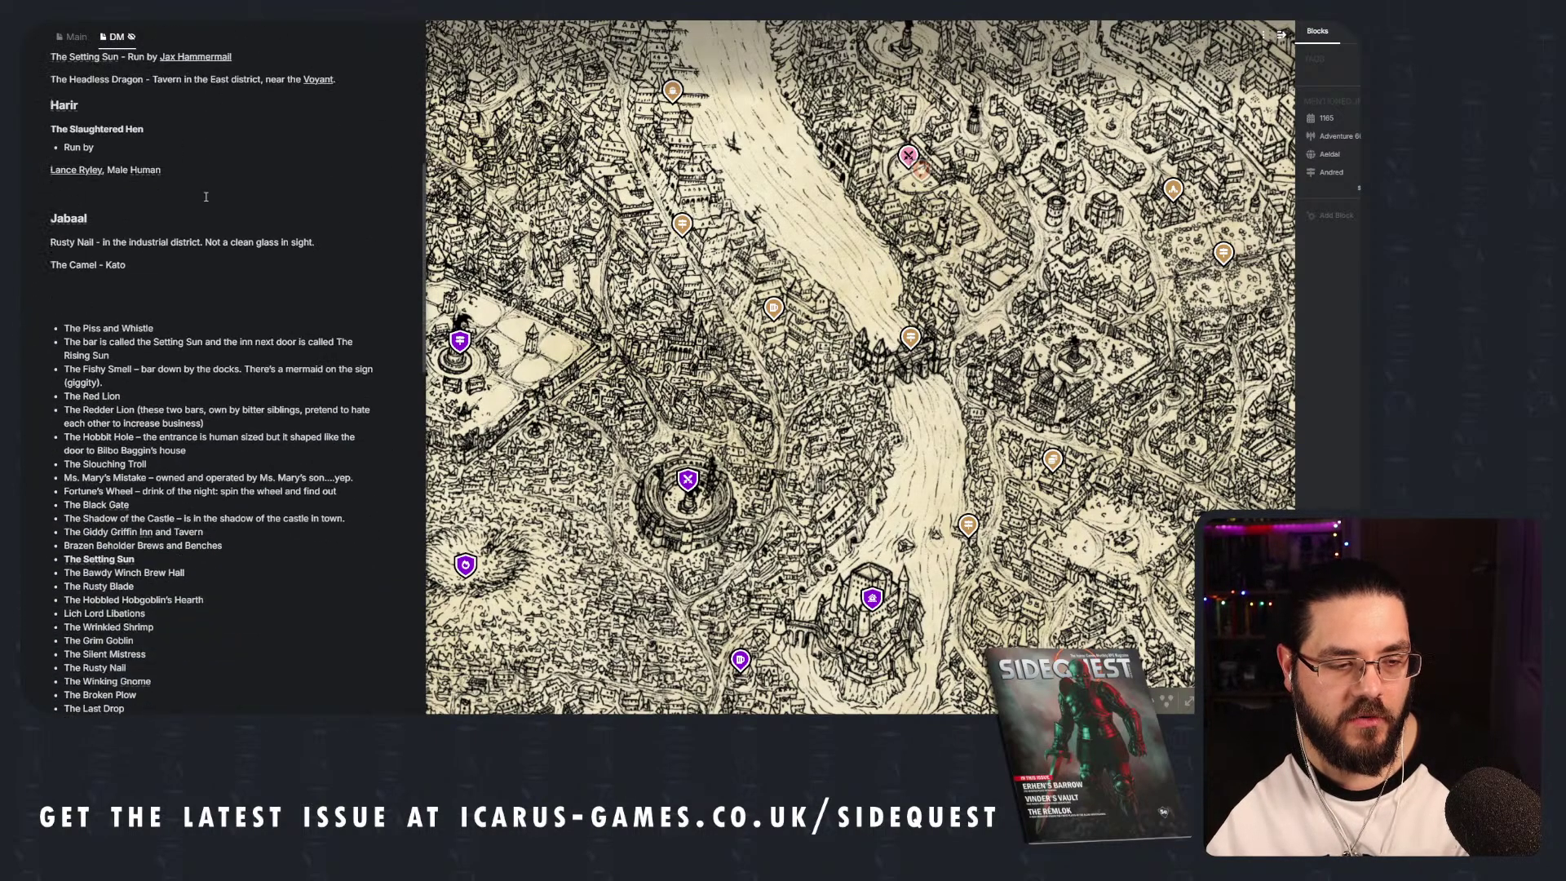
scroll(206, 196, down, 15)
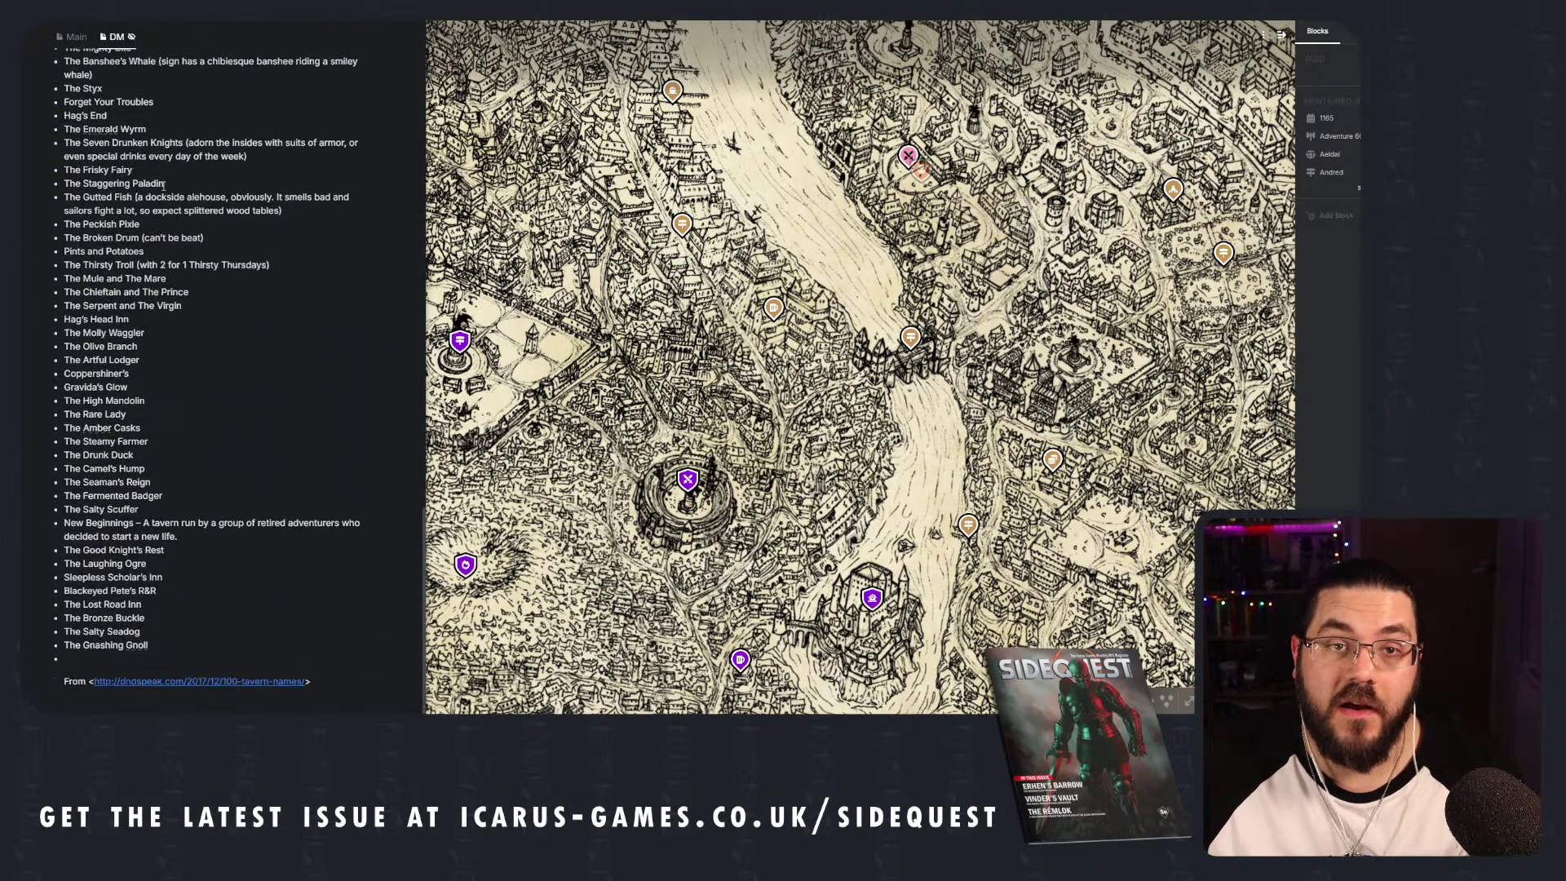
scroll(167, 204, up, 10)
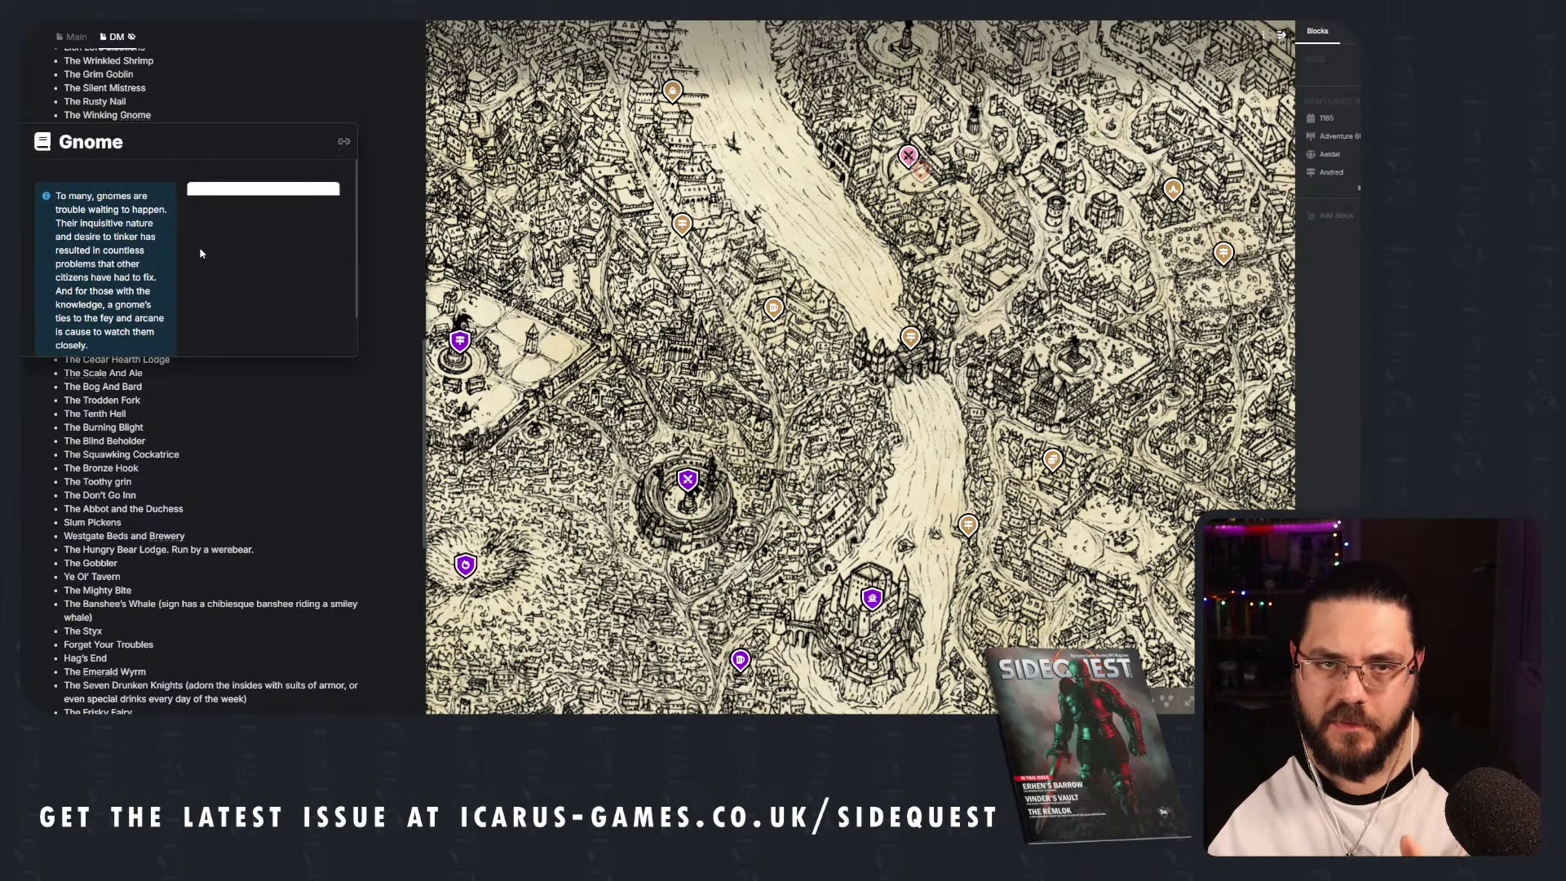
scroll(250, 475, down, 1)
scroll(249, 475, down, 1)
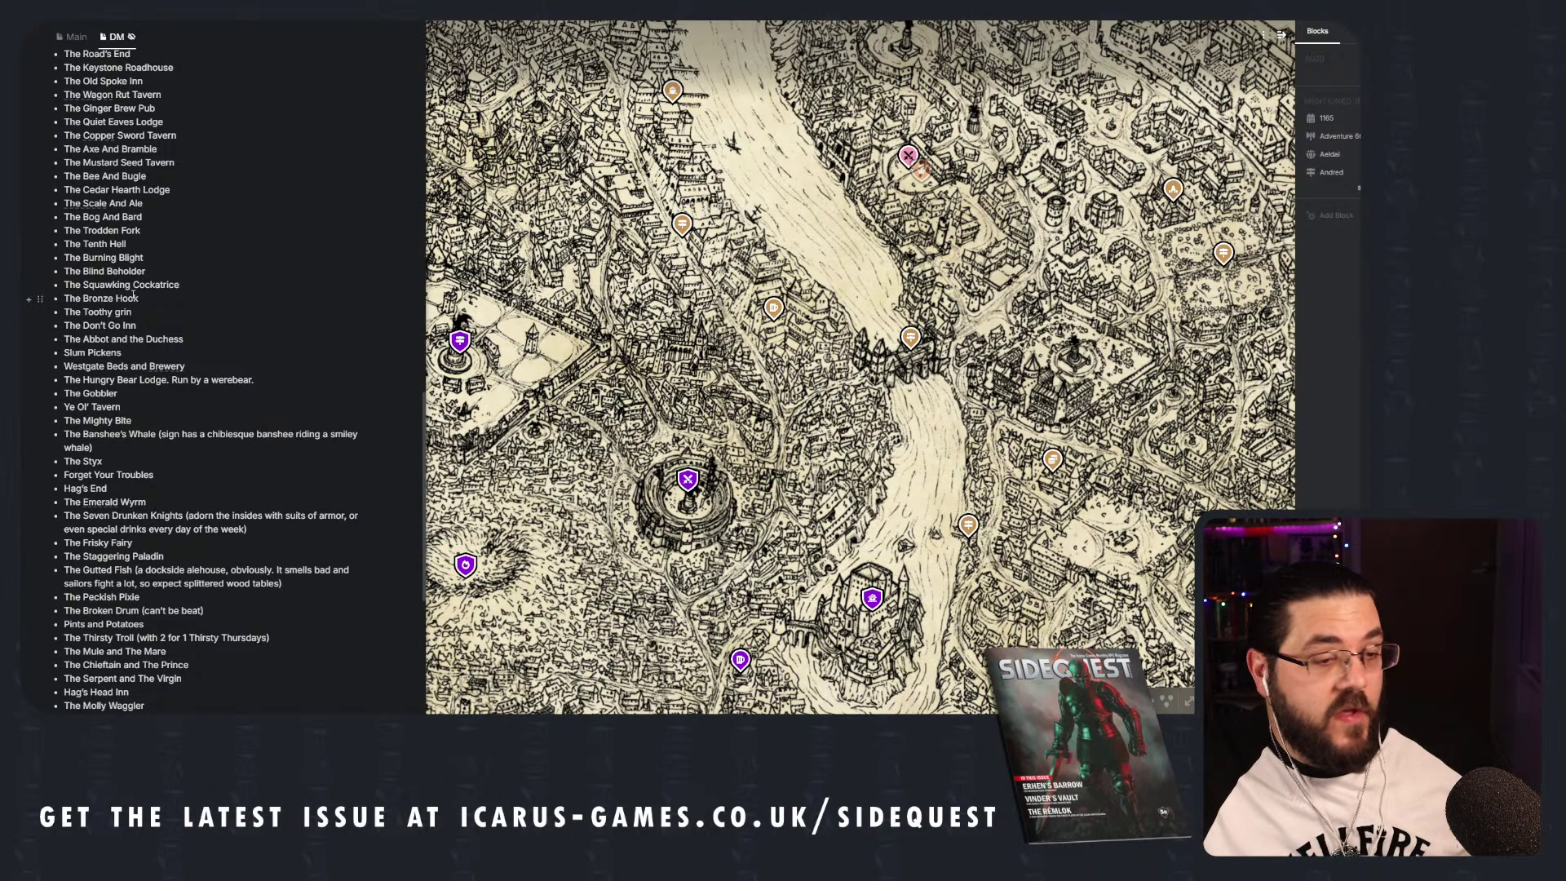
Return to the tavern note's Main page and collapse the EMERALD, ERINDAE and DREAM sections.
click(76, 36)
scroll(274, 423, down, 2)
scroll(204, 327, up, 2)
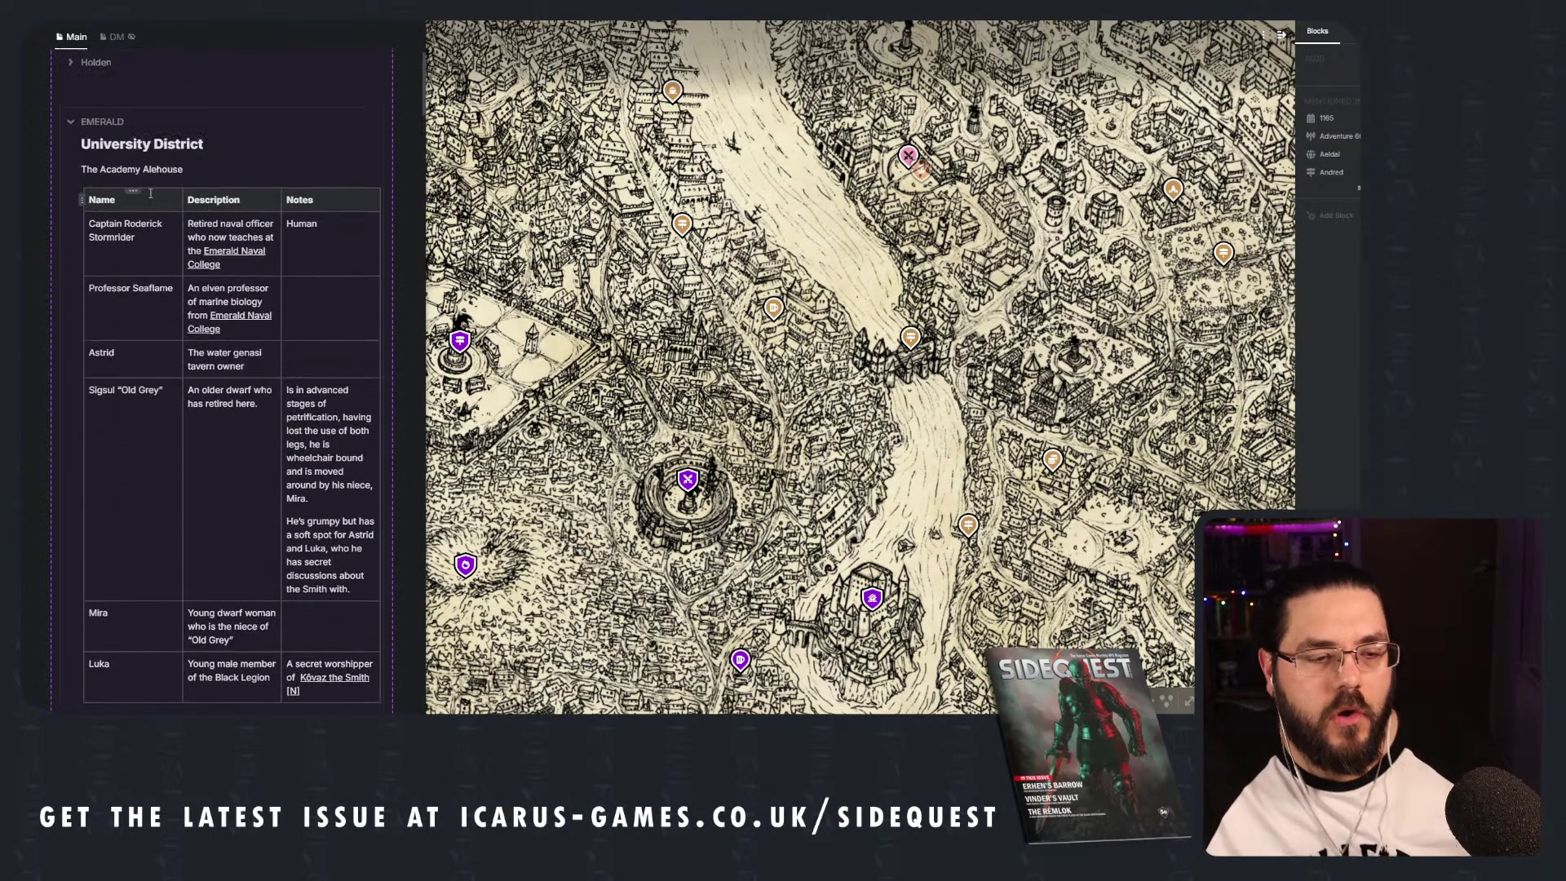
click(73, 156)
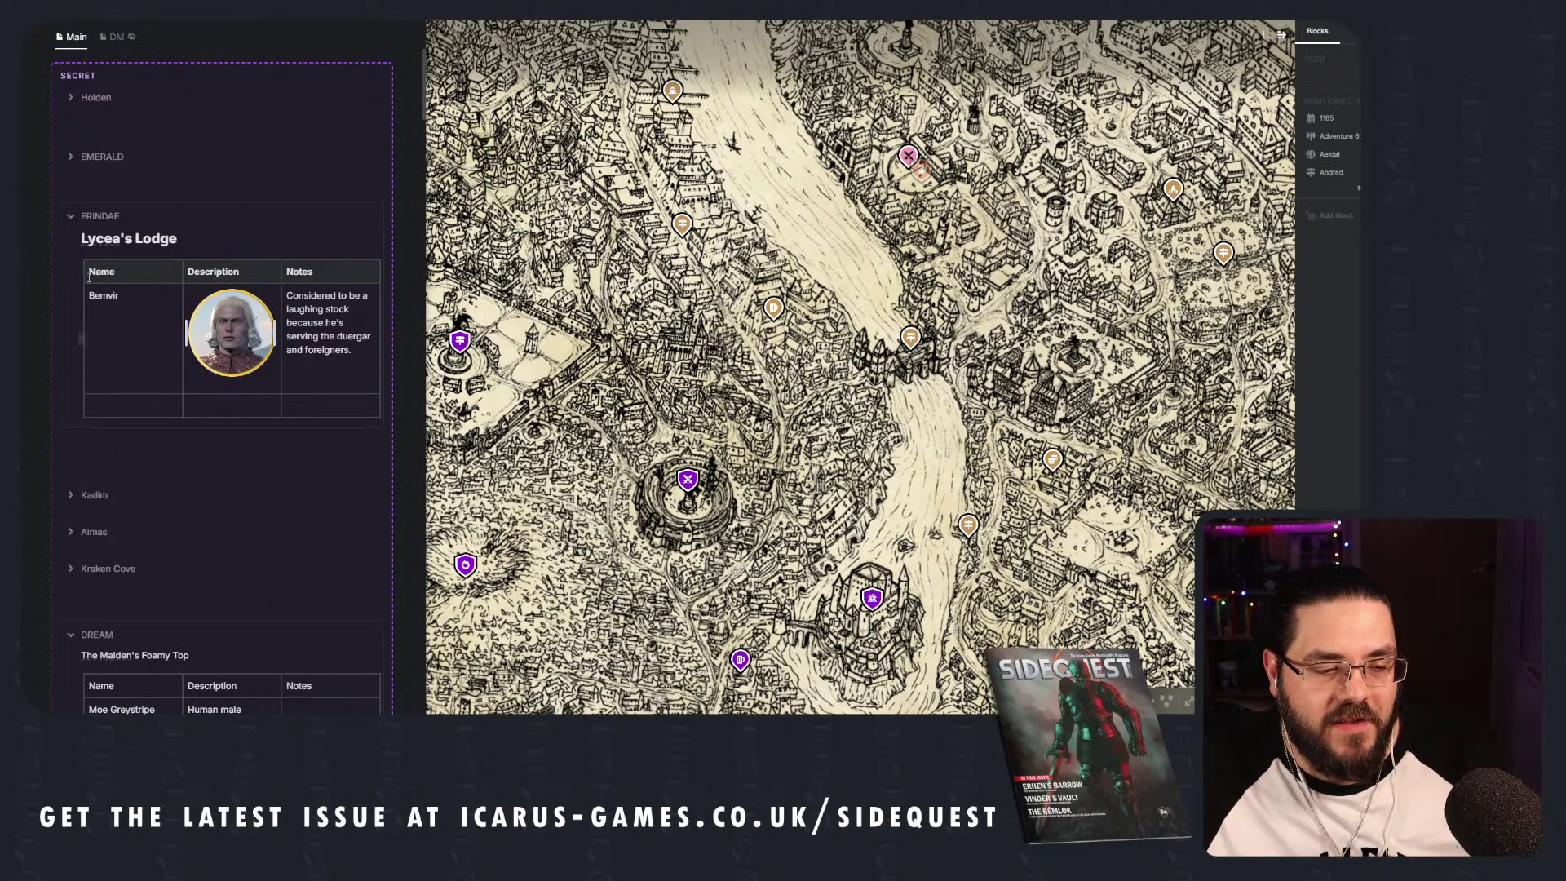
click(71, 216)
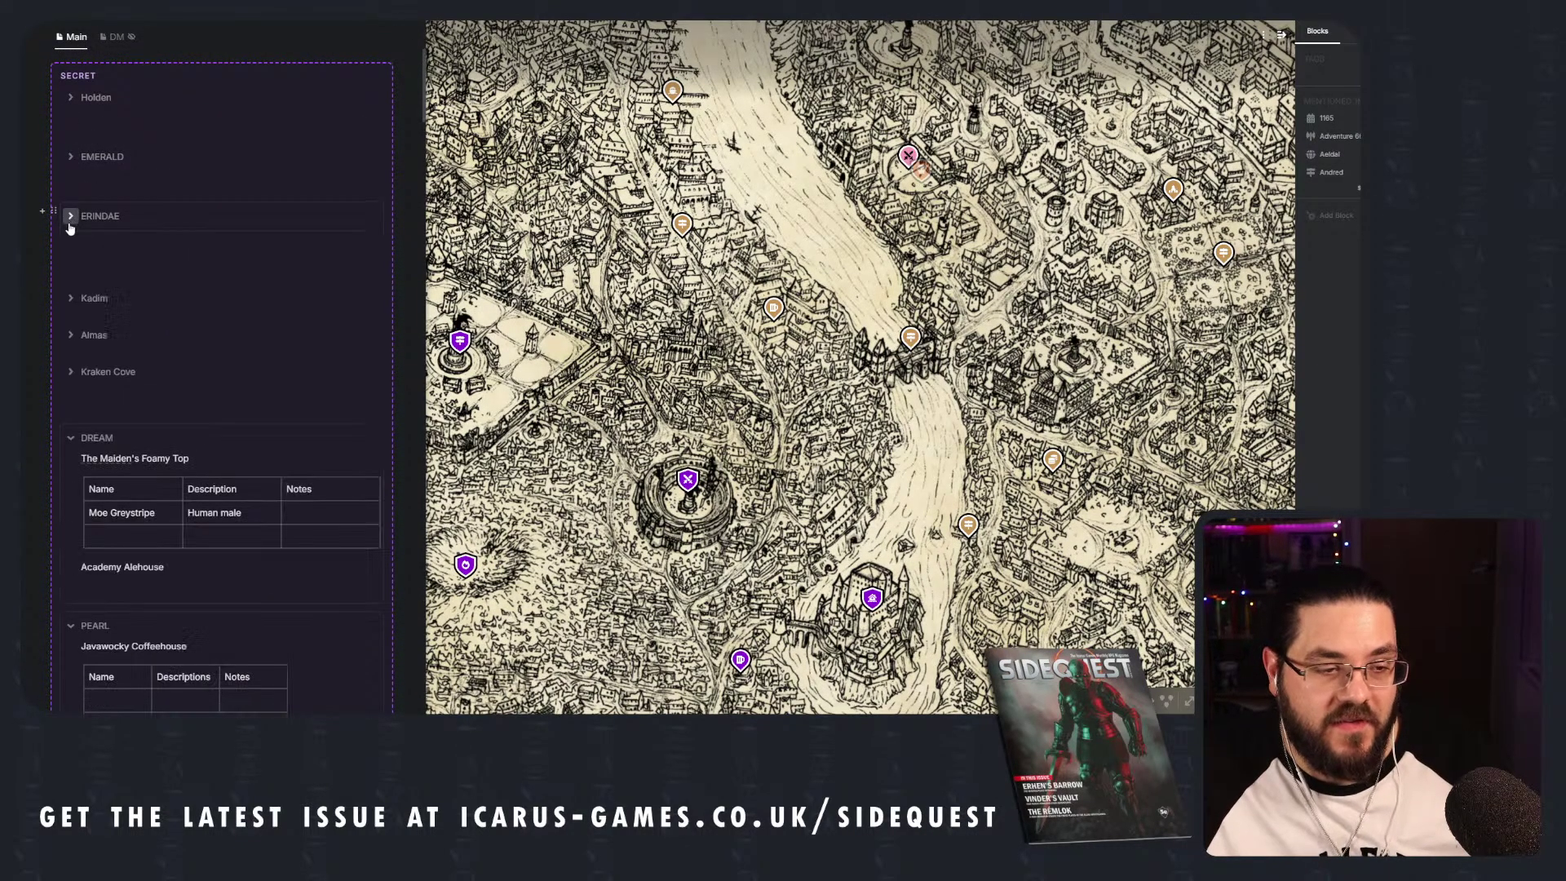
click(71, 439)
Insert an expandable section below ERINDAE, title it MONRBURG, enter "The bronze hook" in its body, and close the note.
click(96, 264)
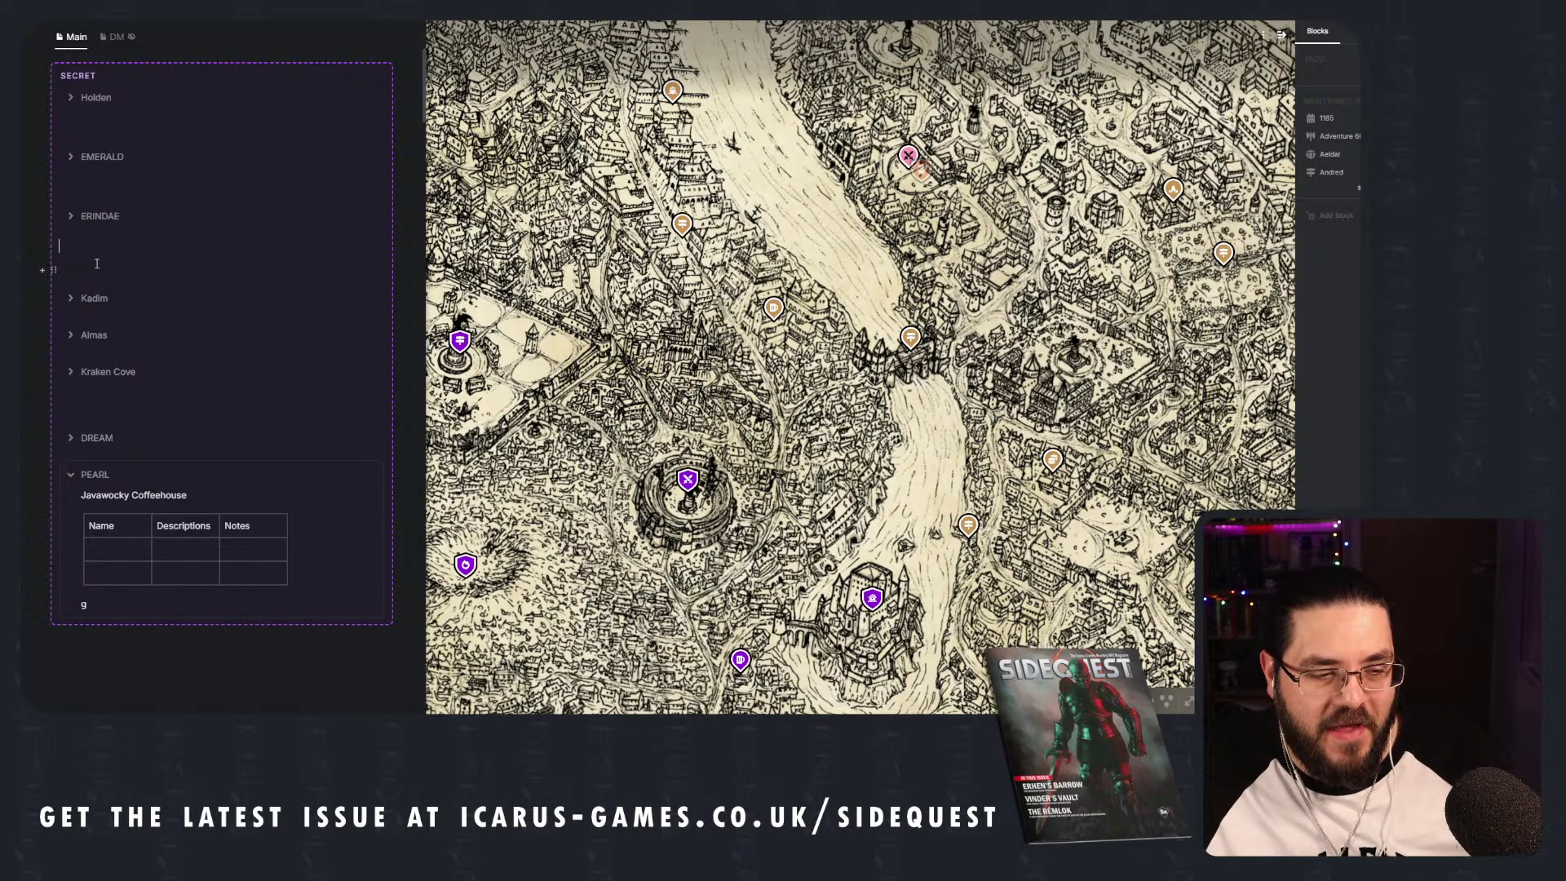
text(/exp)
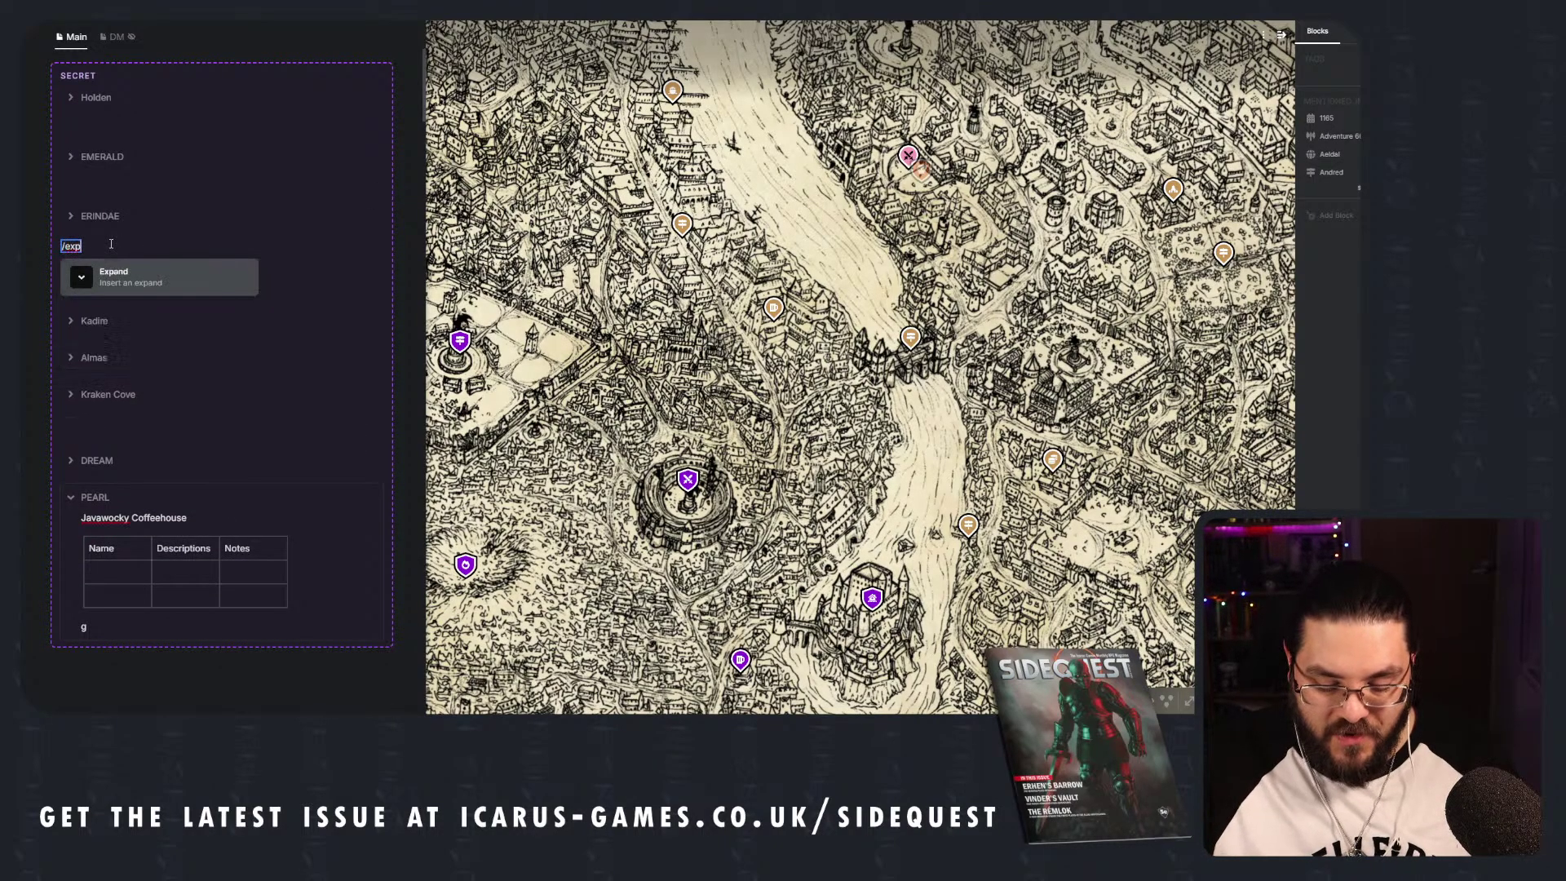
key(Return)
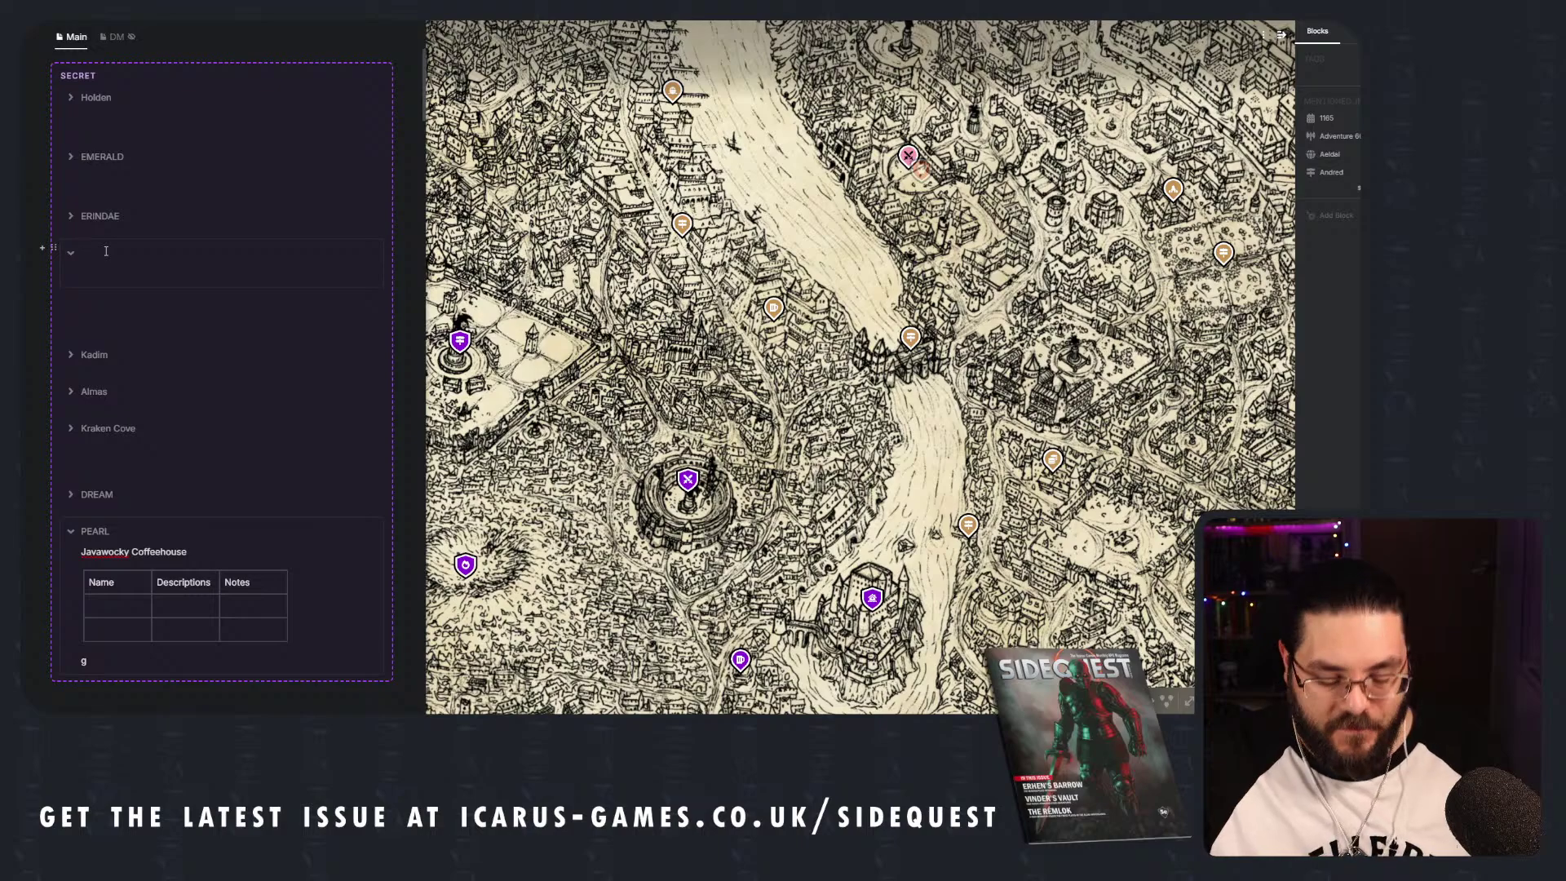
text(MONR)
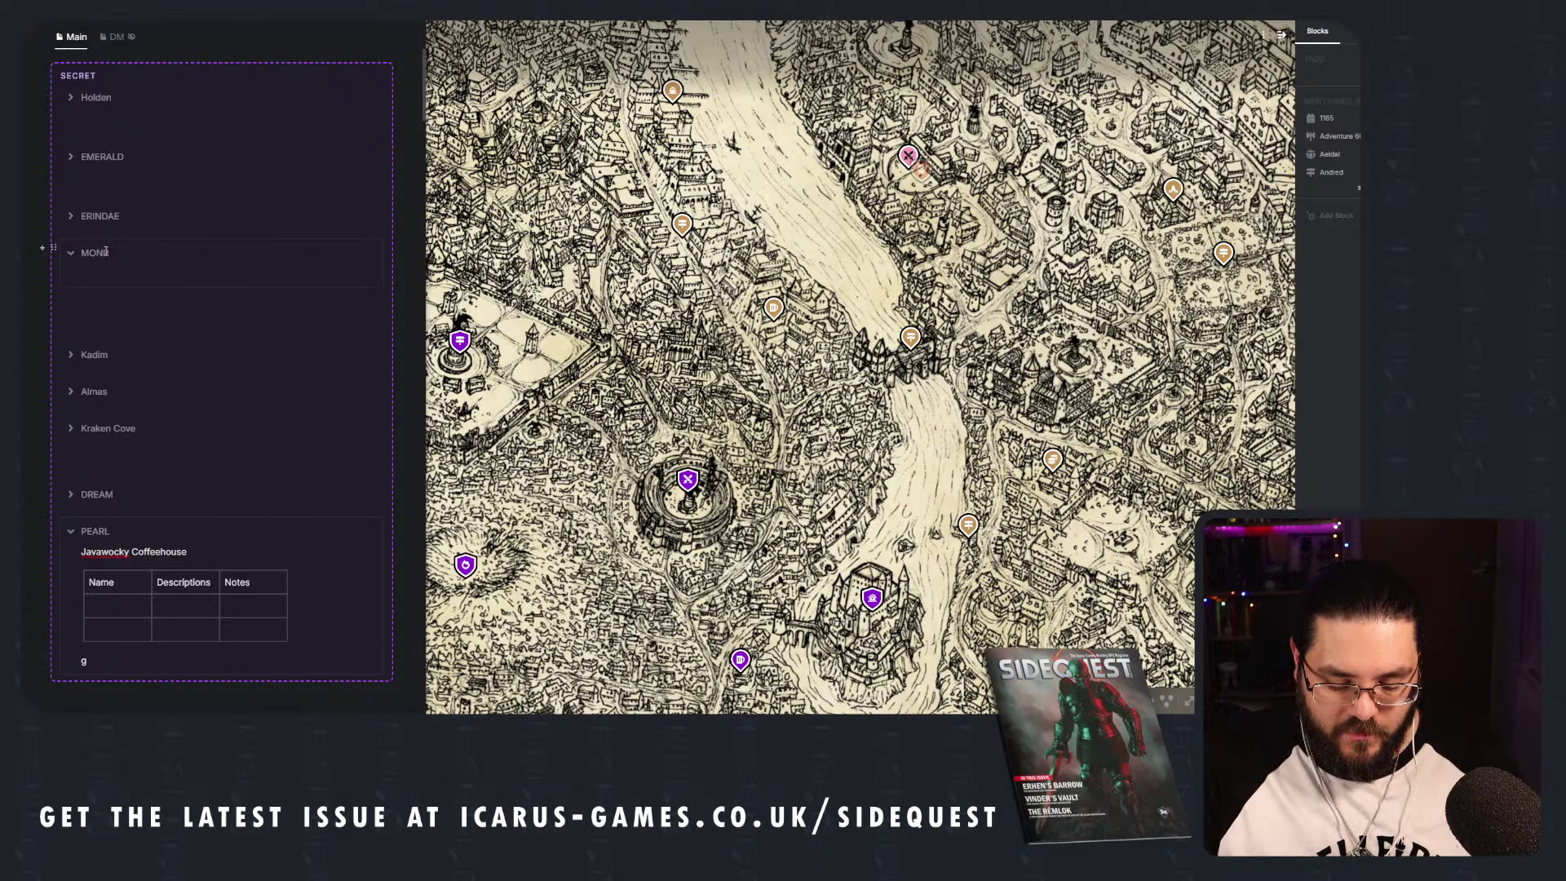
text(DBURG)
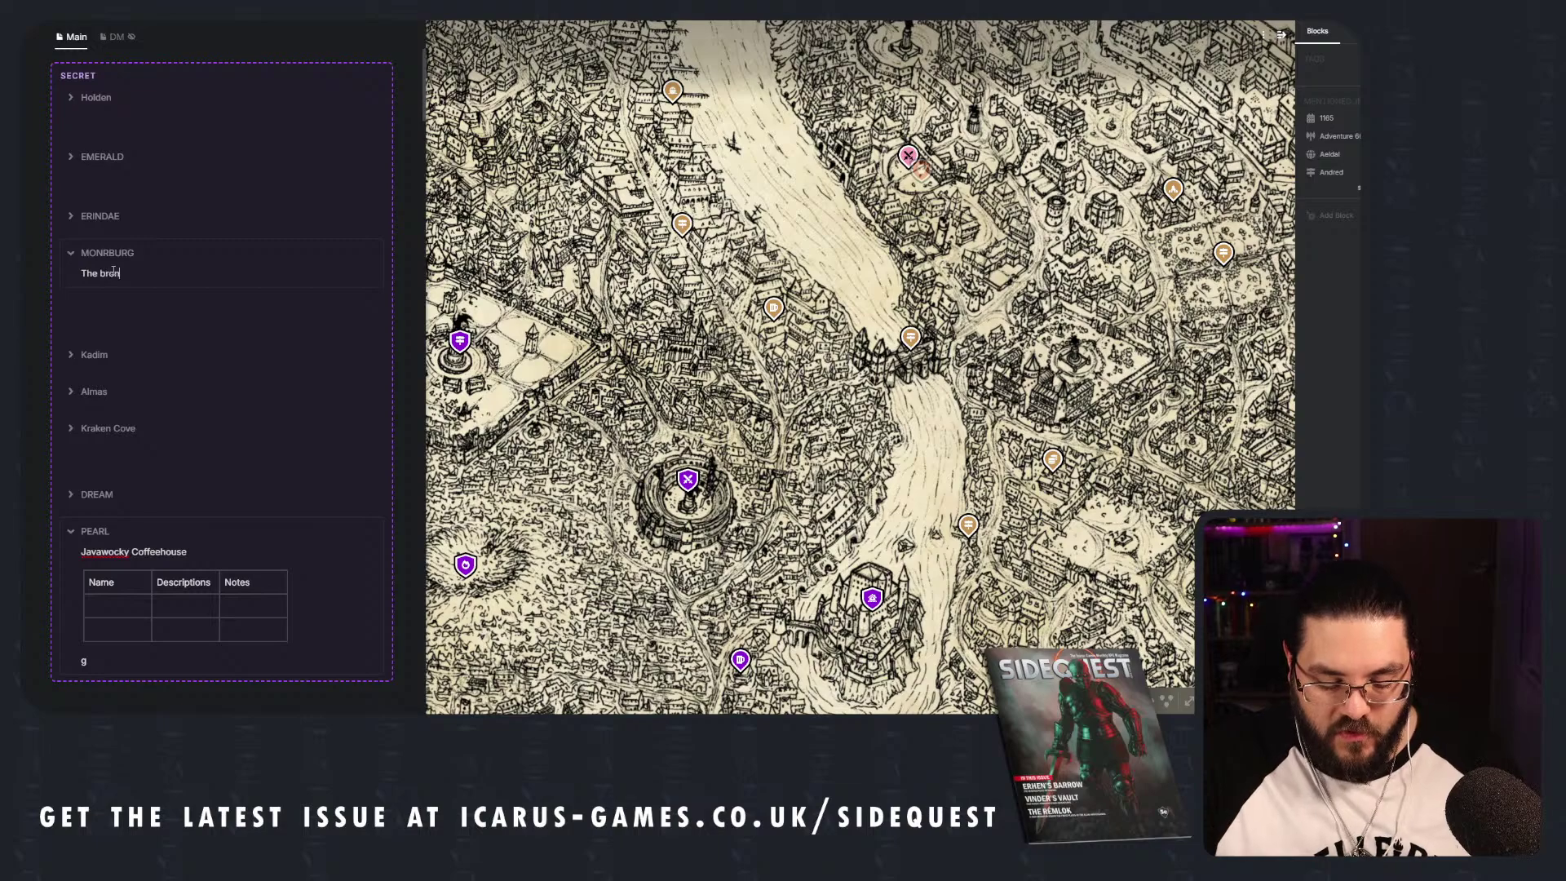
text( hook)
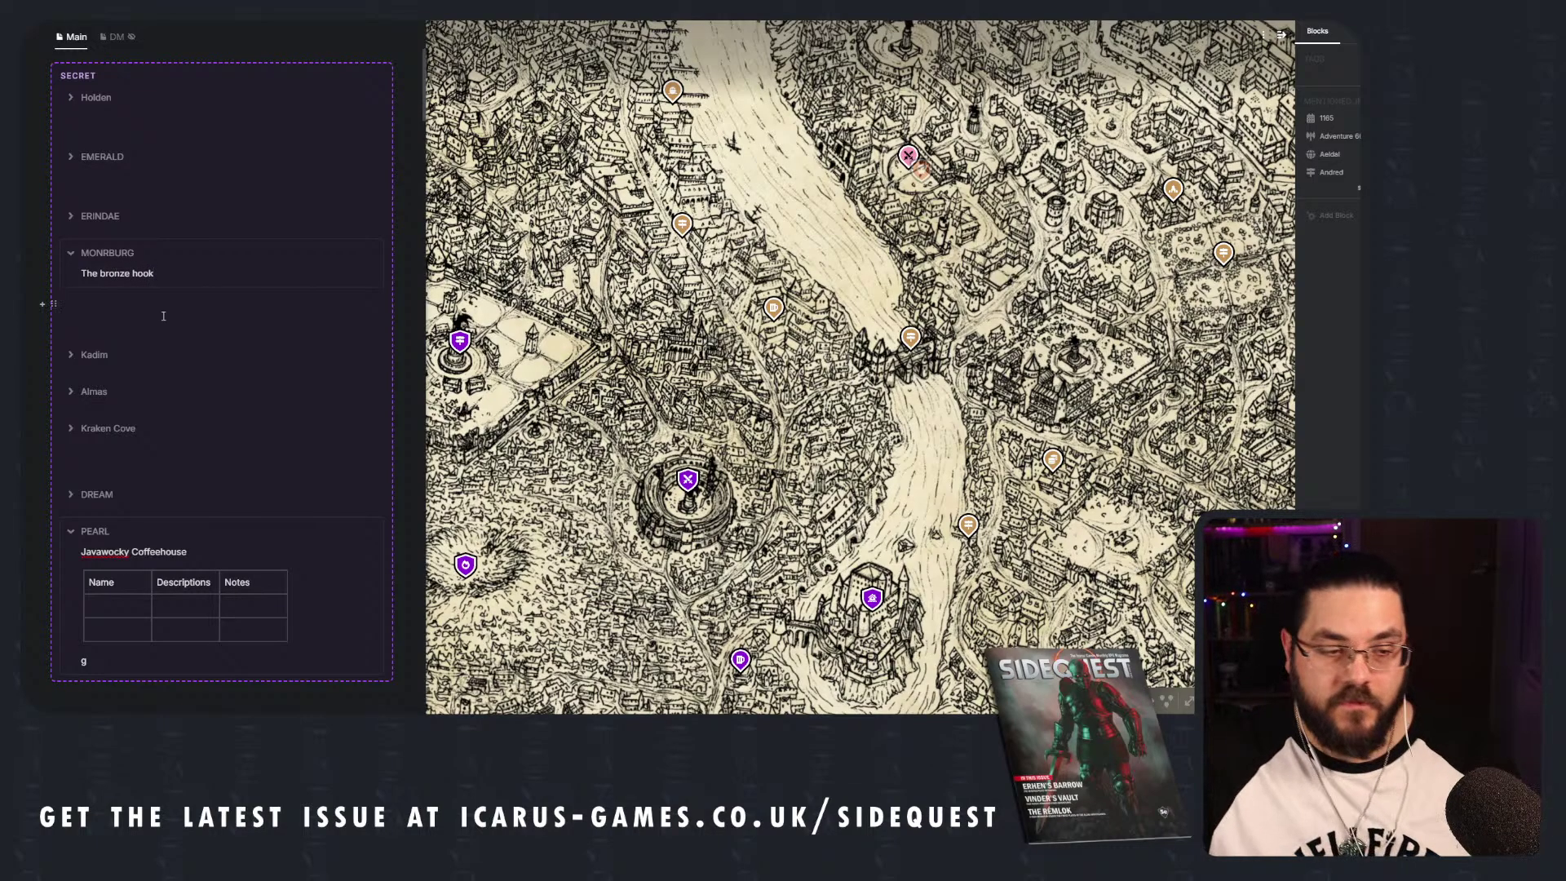
click(163, 316)
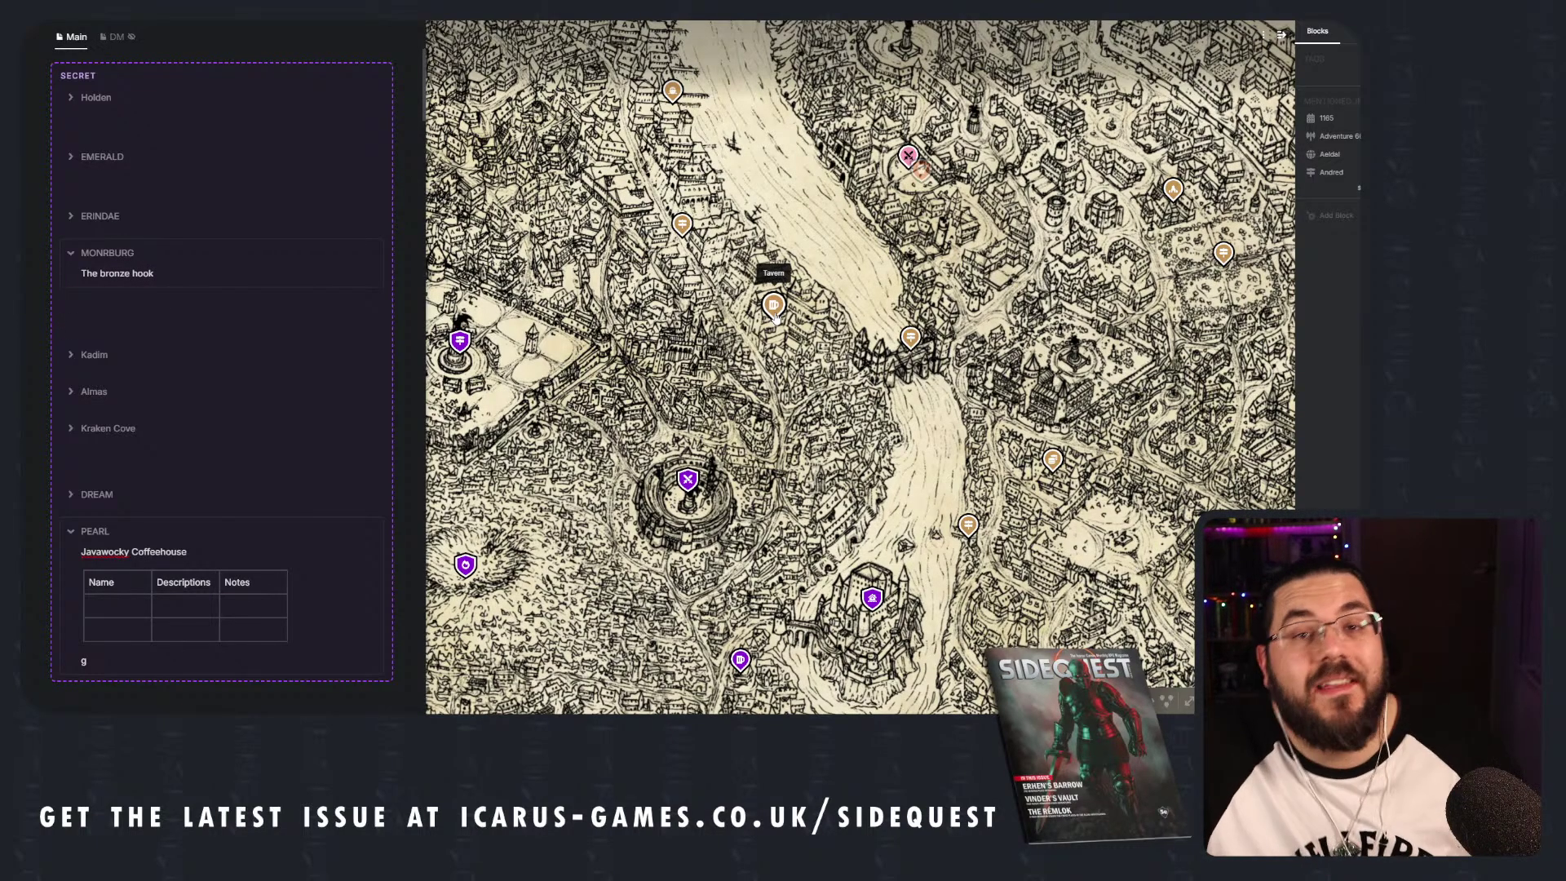
click(811, 351)
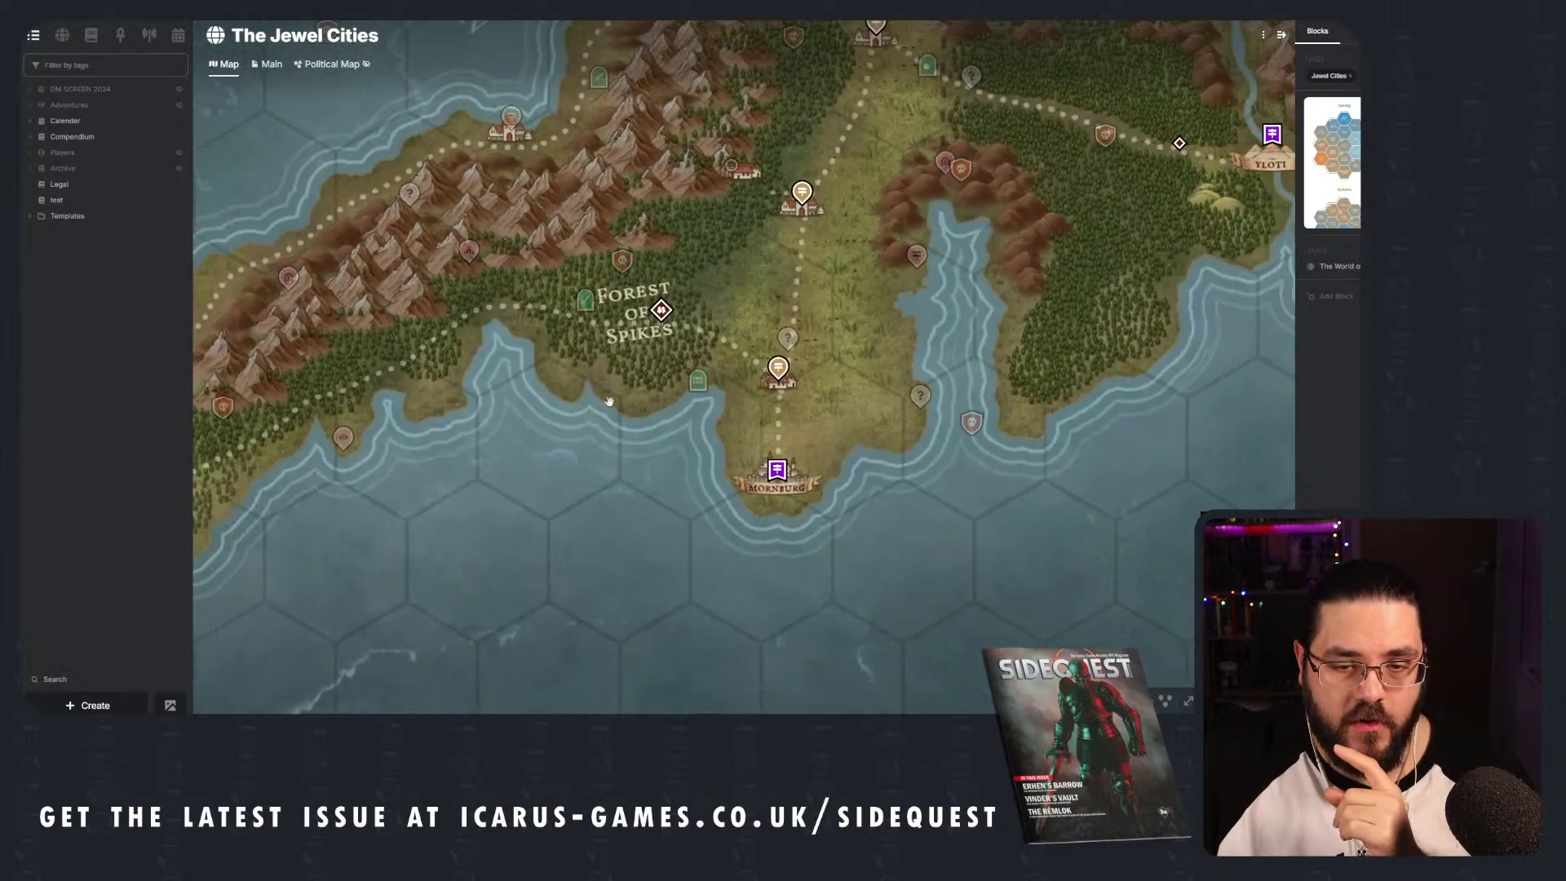
Open the Istar project's export dialog and view the available export formats, then cancel it.
scroll(783, 497, down, 5)
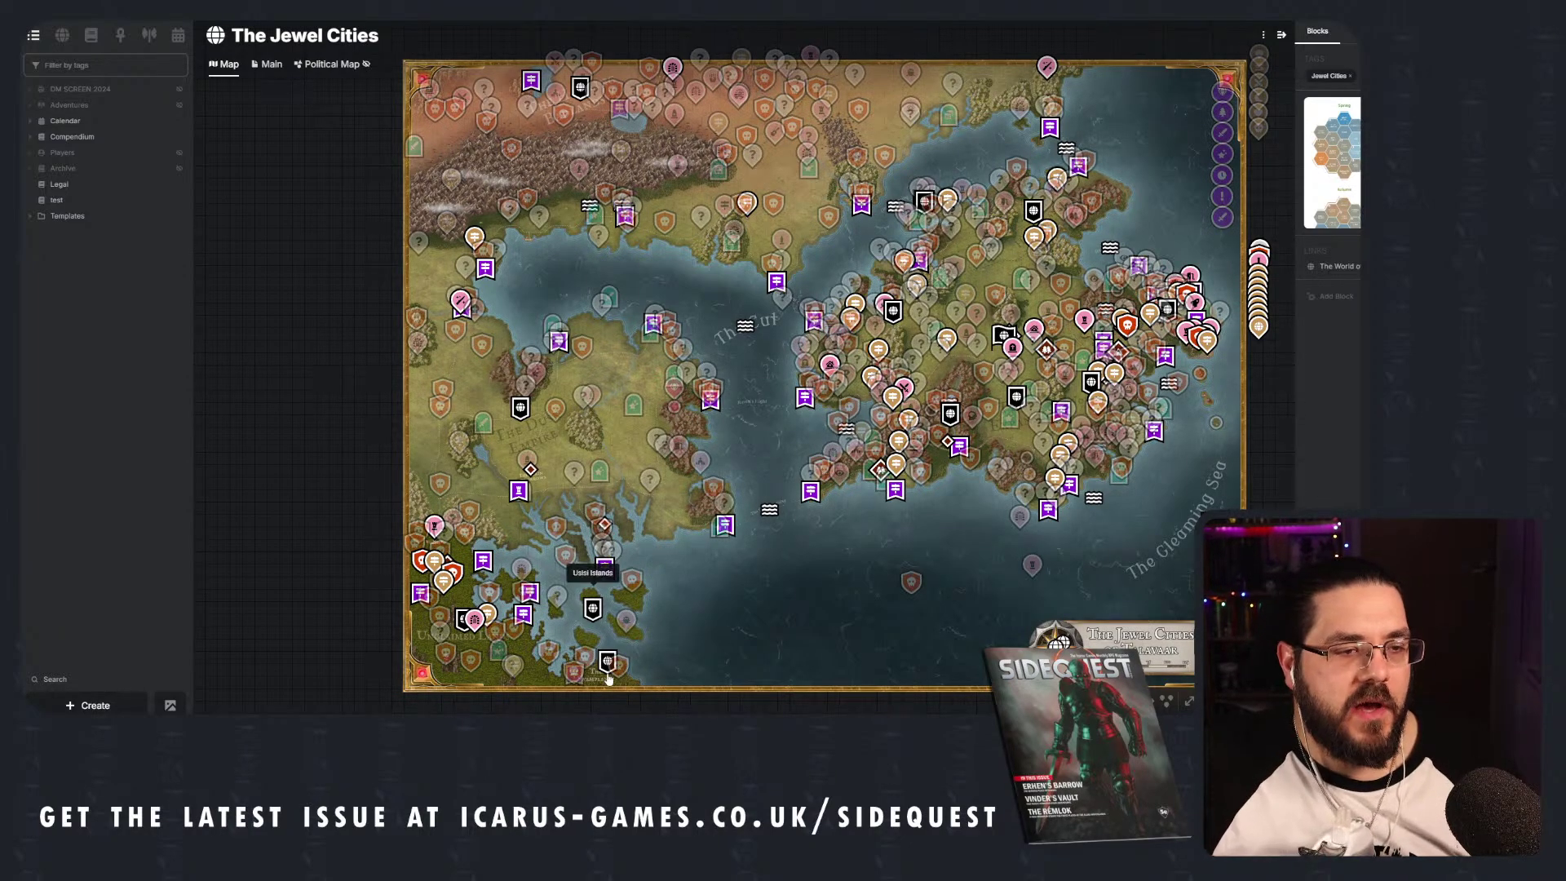
click(62, 35)
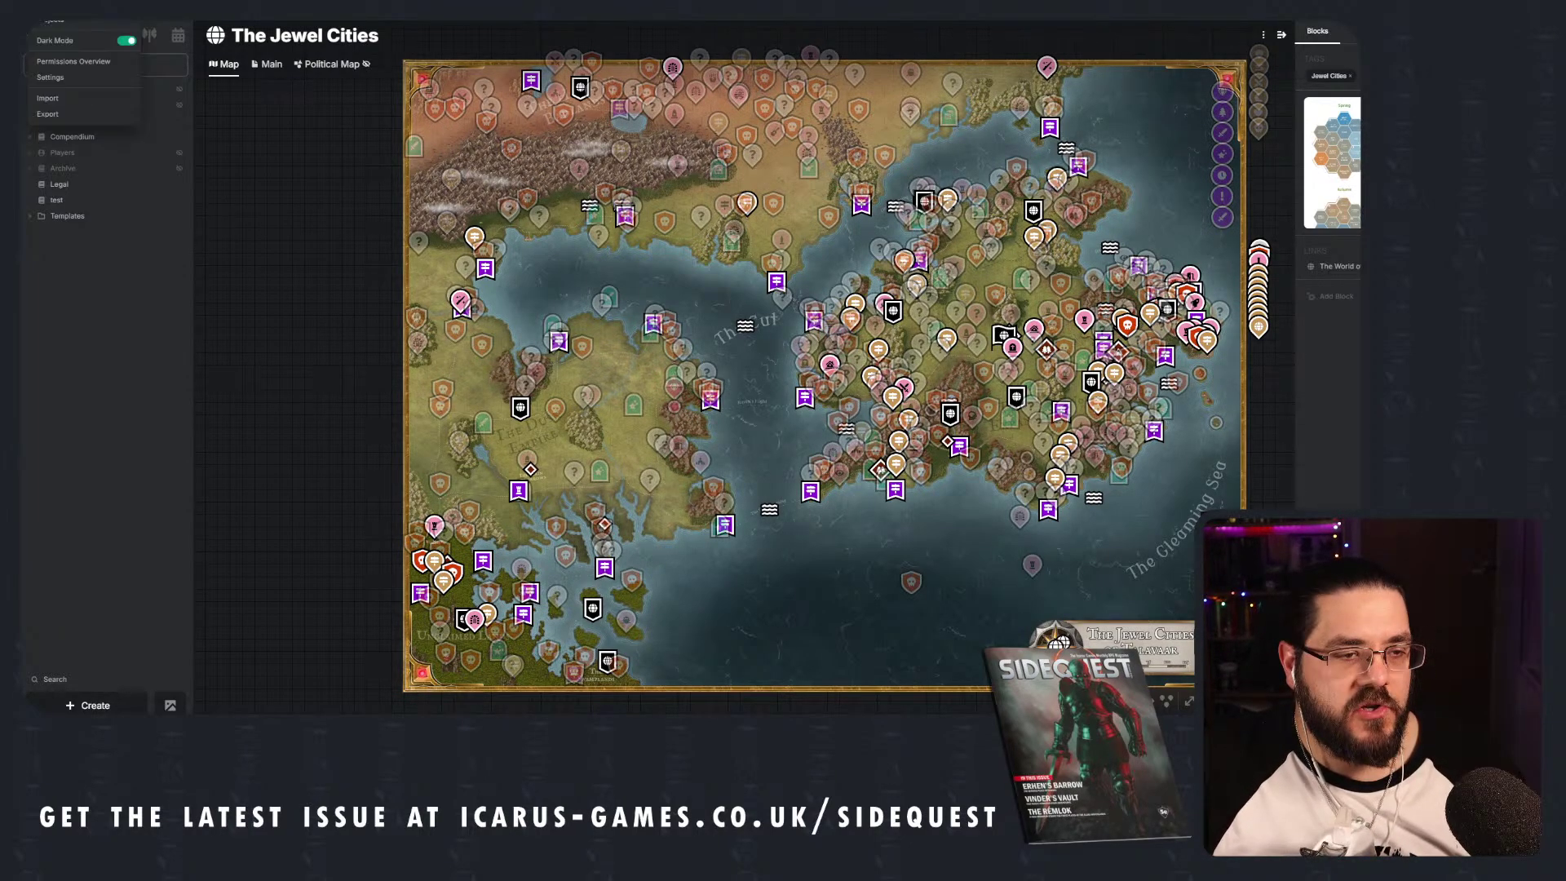
click(47, 114)
click(830, 346)
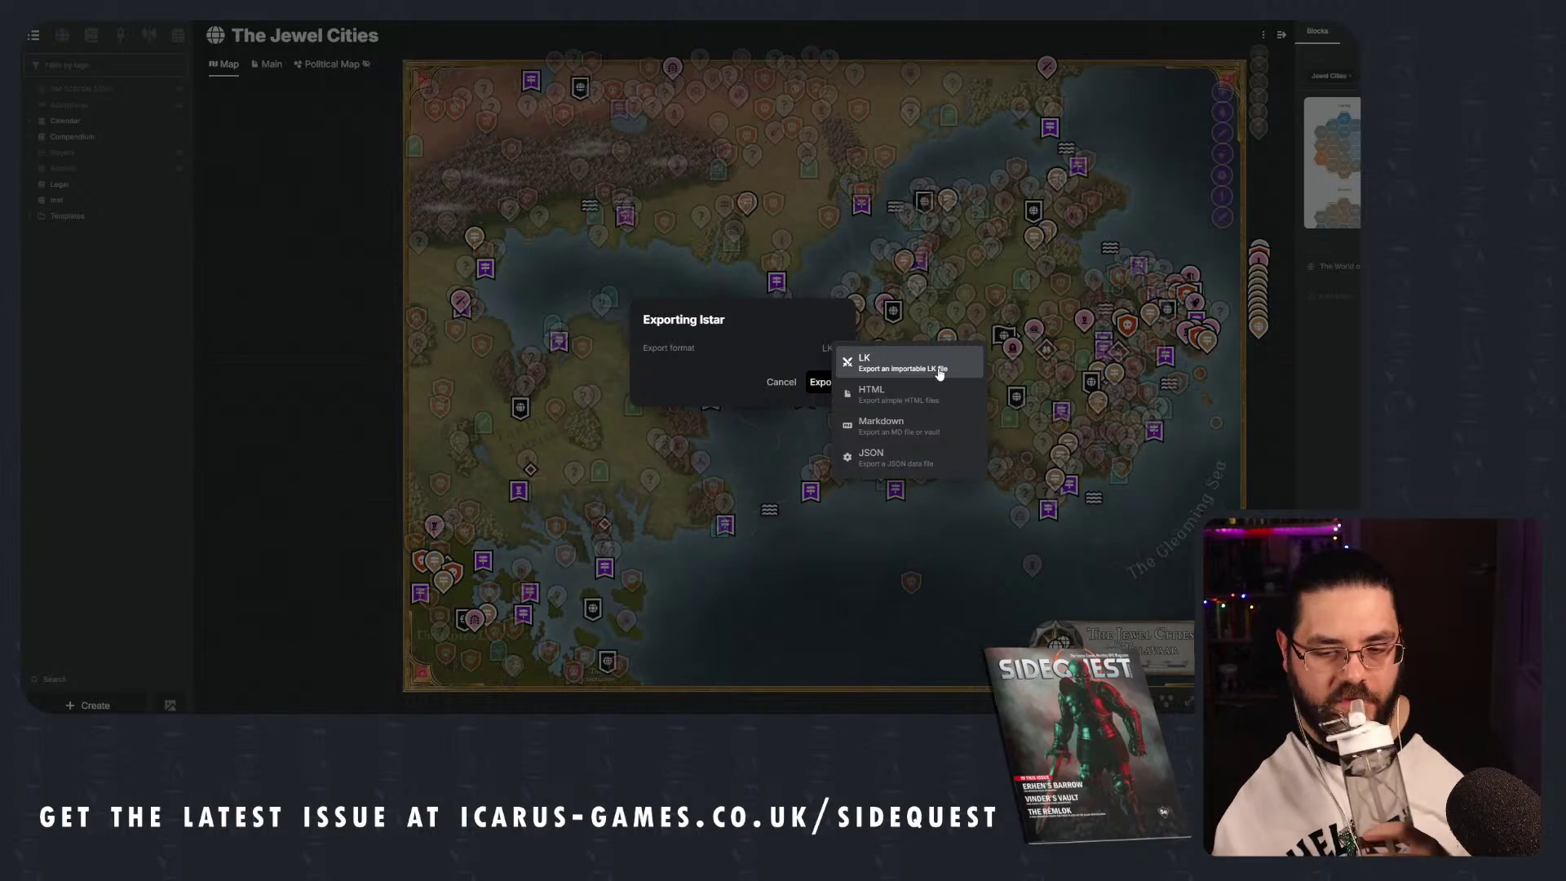
key(Escape)
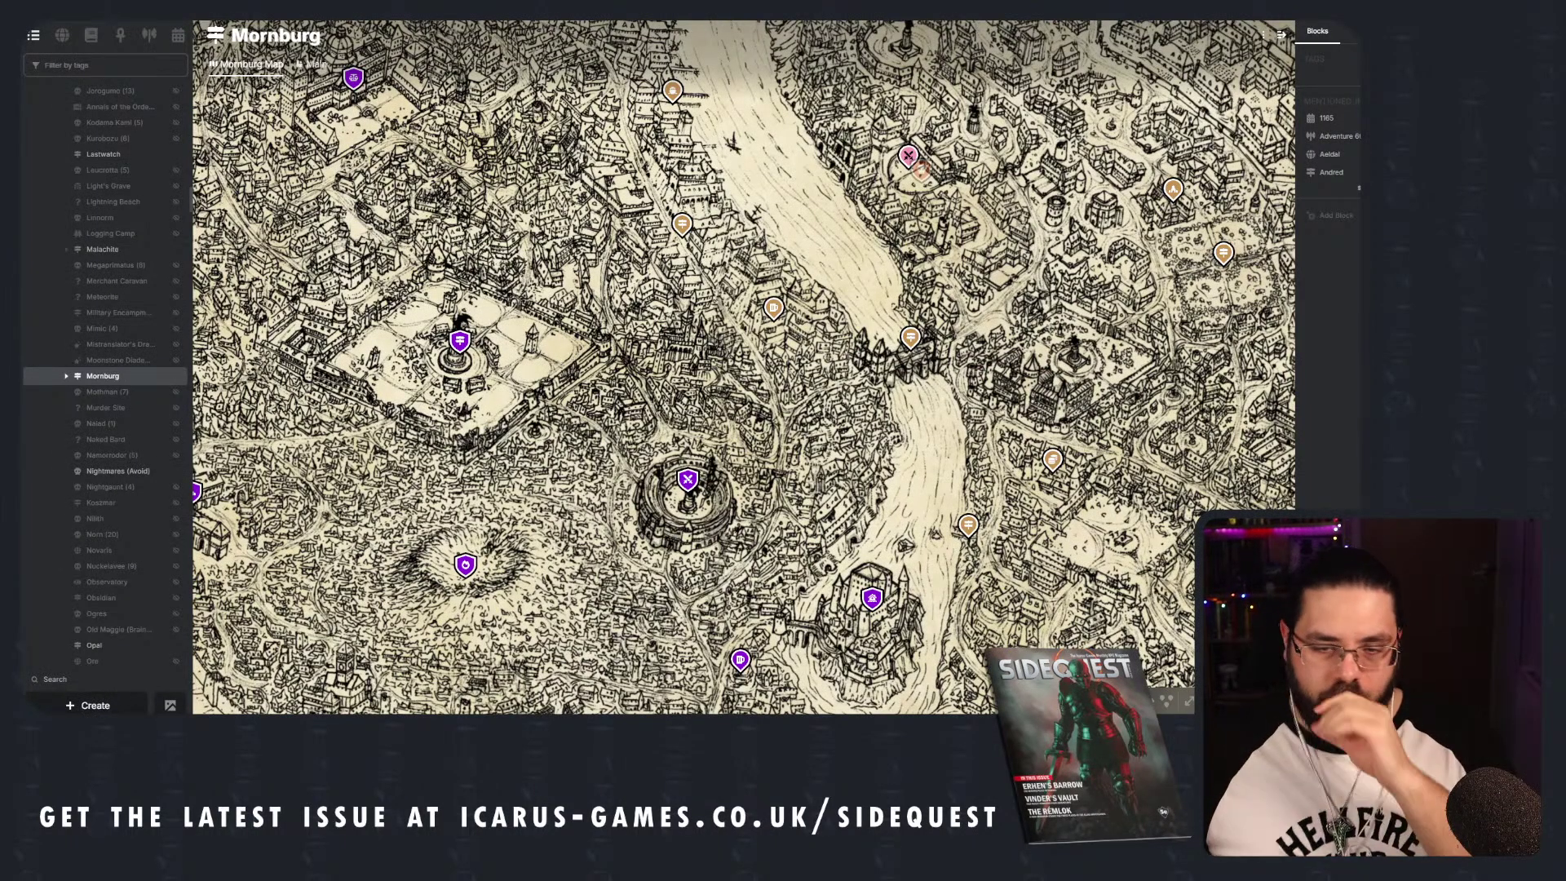
Open the Dockyards pin's note on the Mornburg map to review its MORNBURG table, and close it.
drag(790, 145, 844, 267)
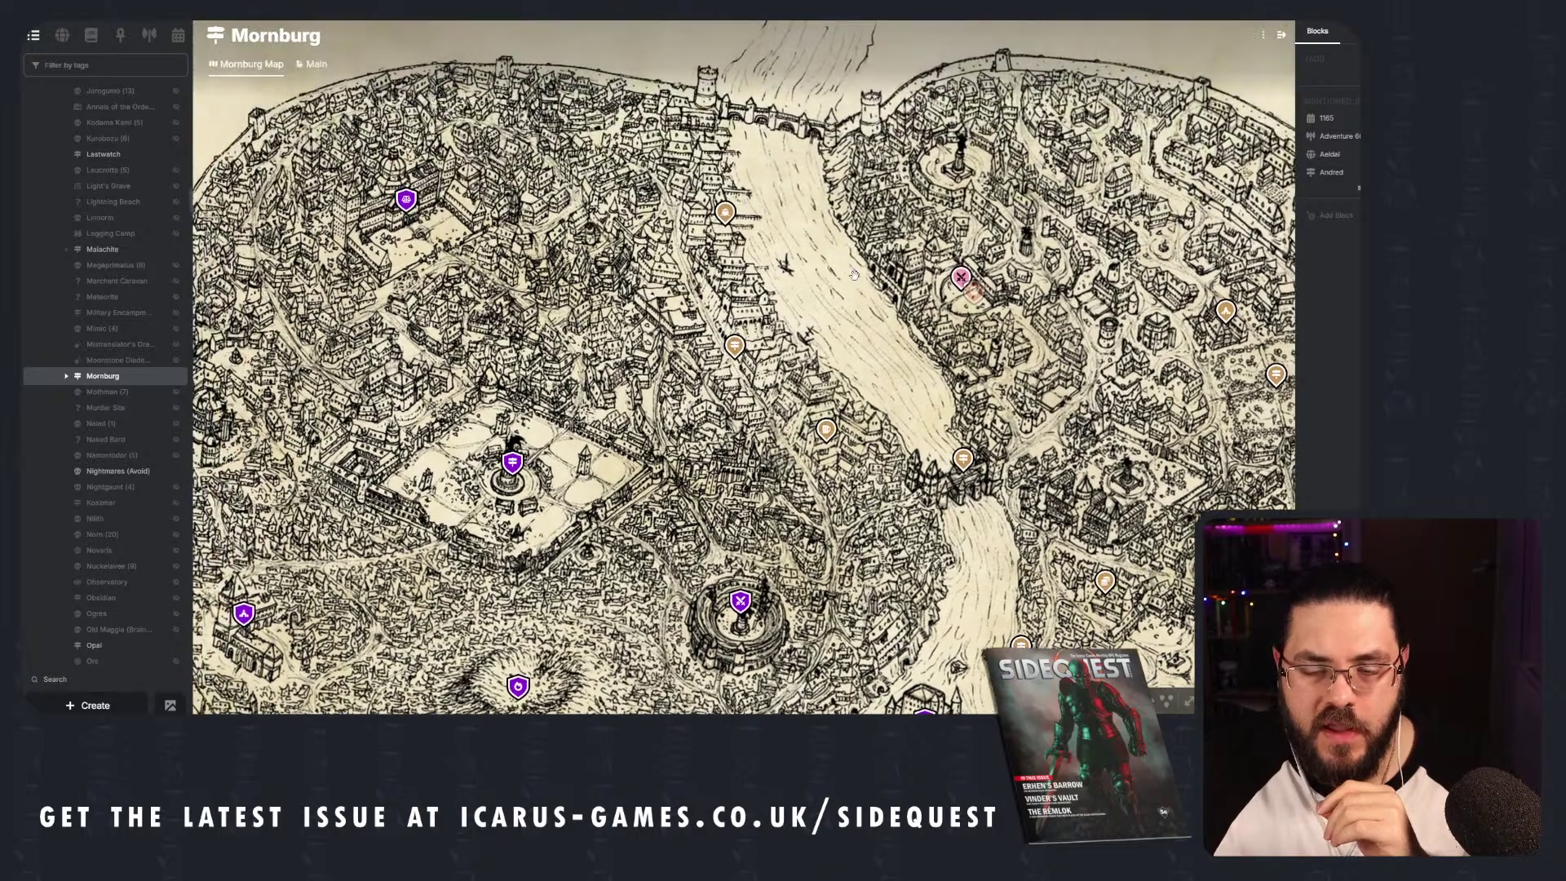
click(725, 212)
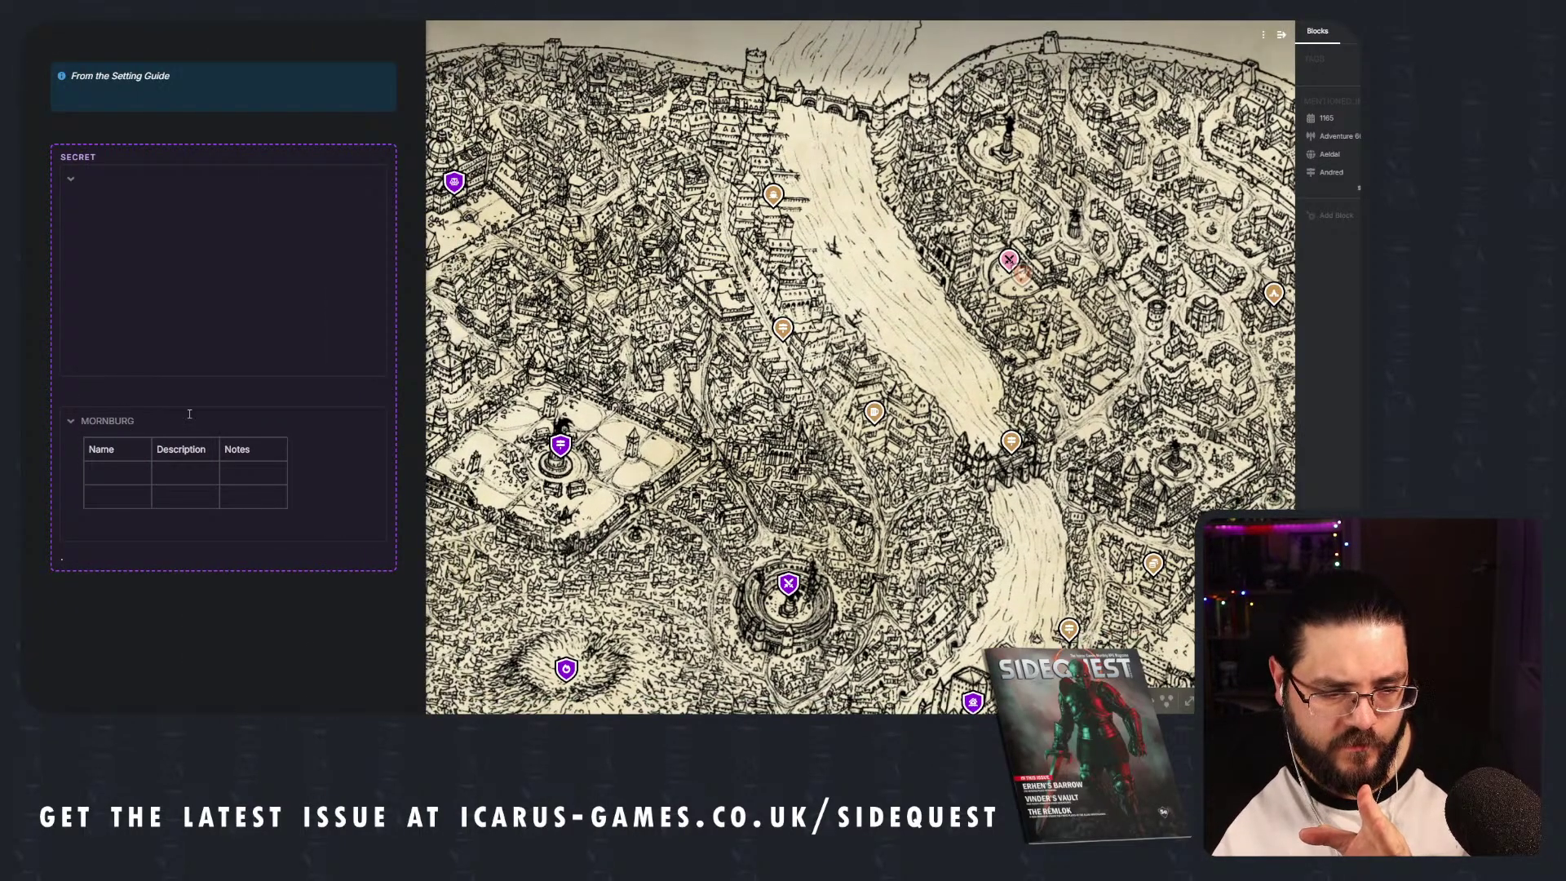
click(732, 249)
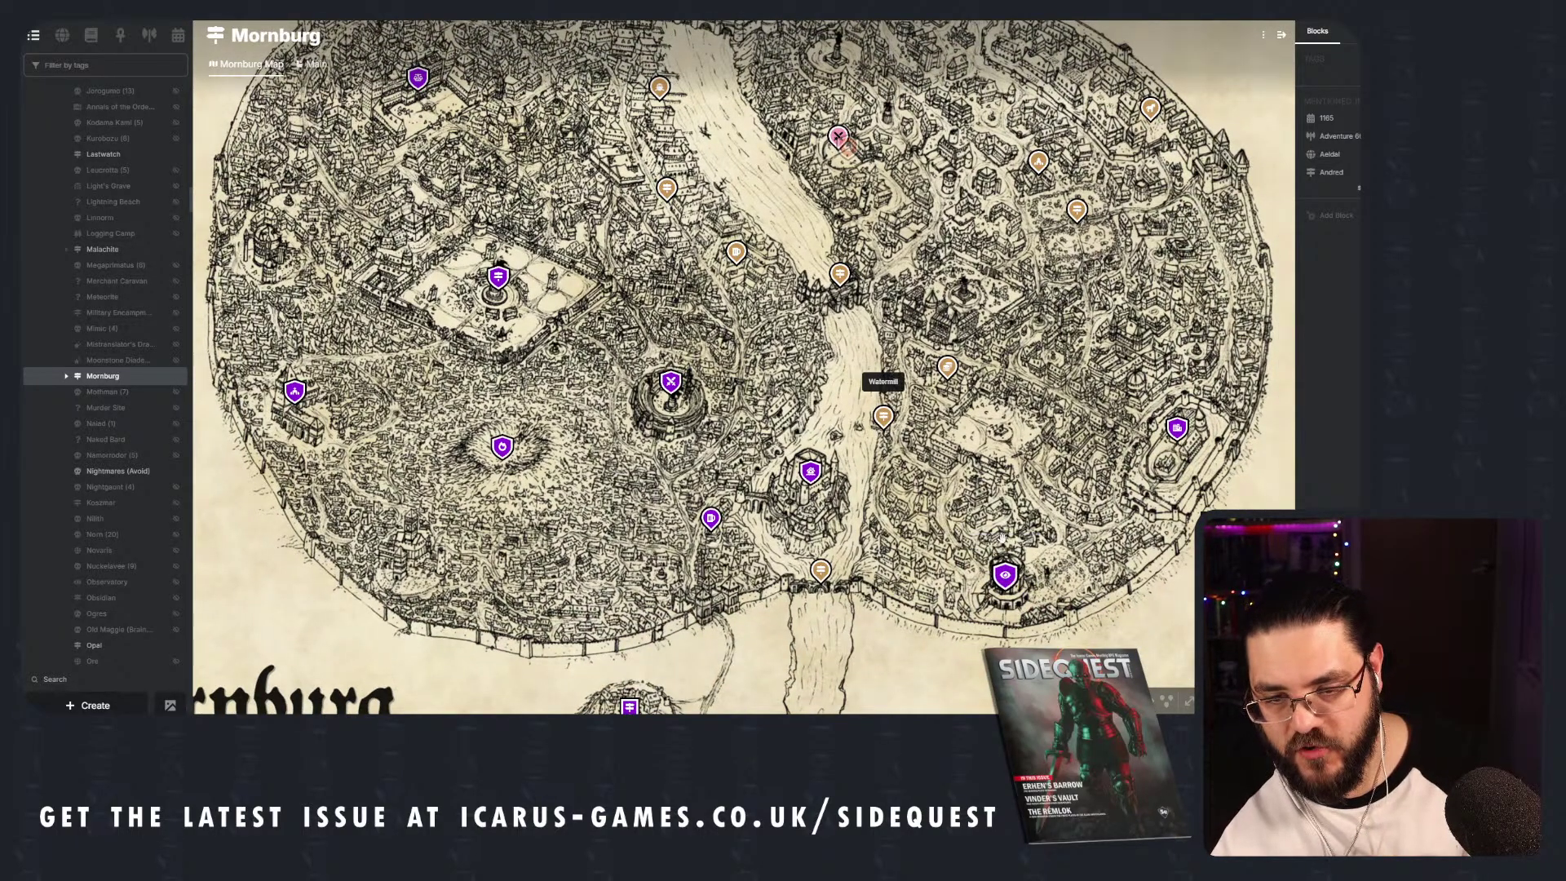
Survey the Mornburg map along the river and view The Royal Mile pin's note on the west bank, closing it again.
drag(995, 439, 897, 511)
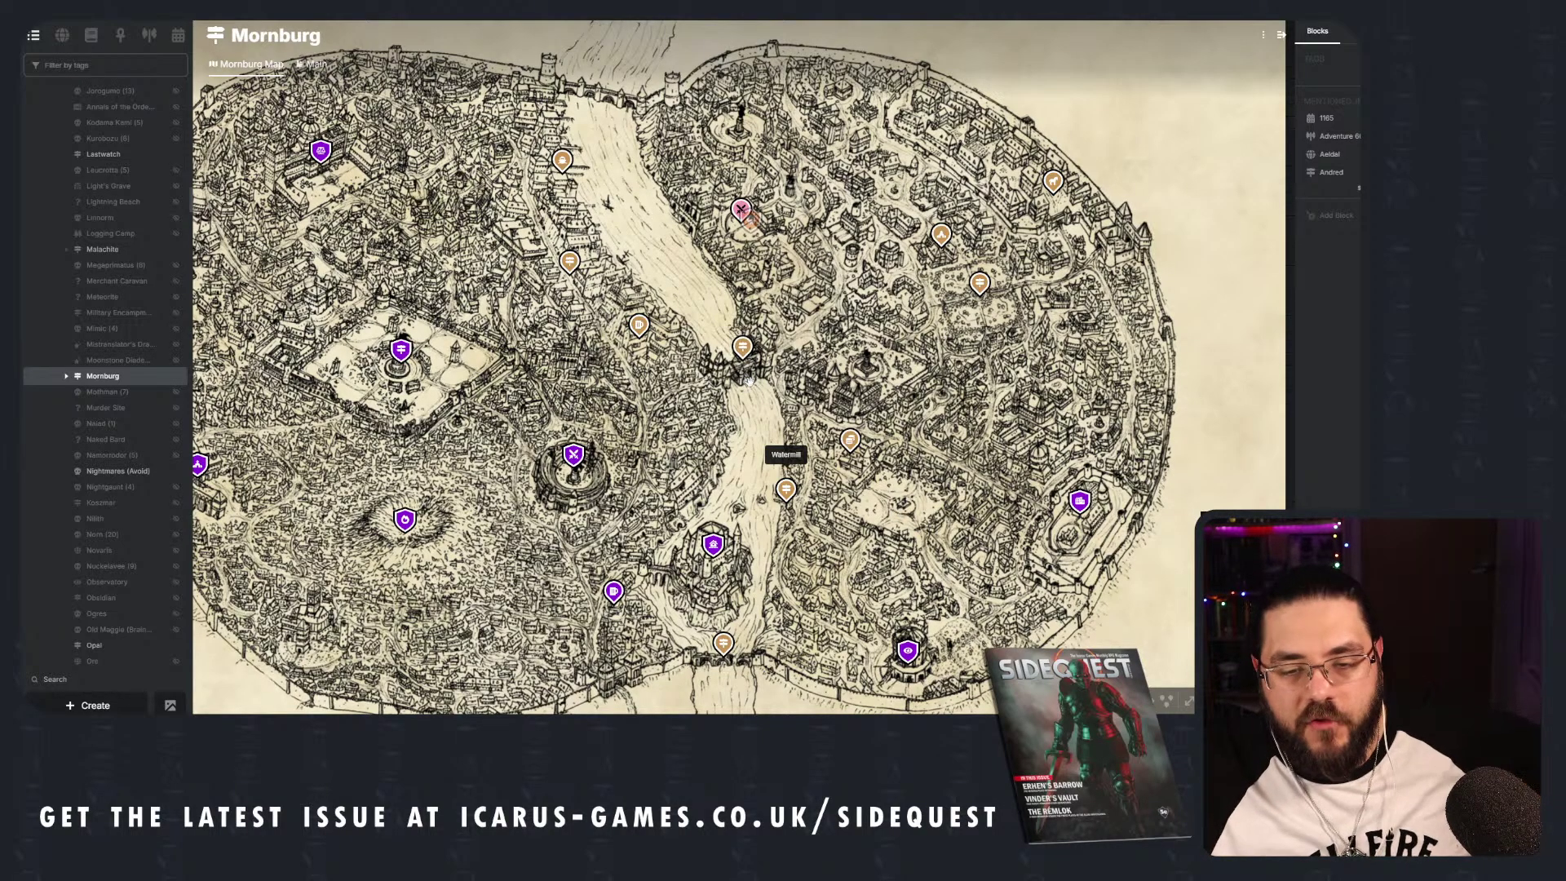
drag(744, 369, 808, 358)
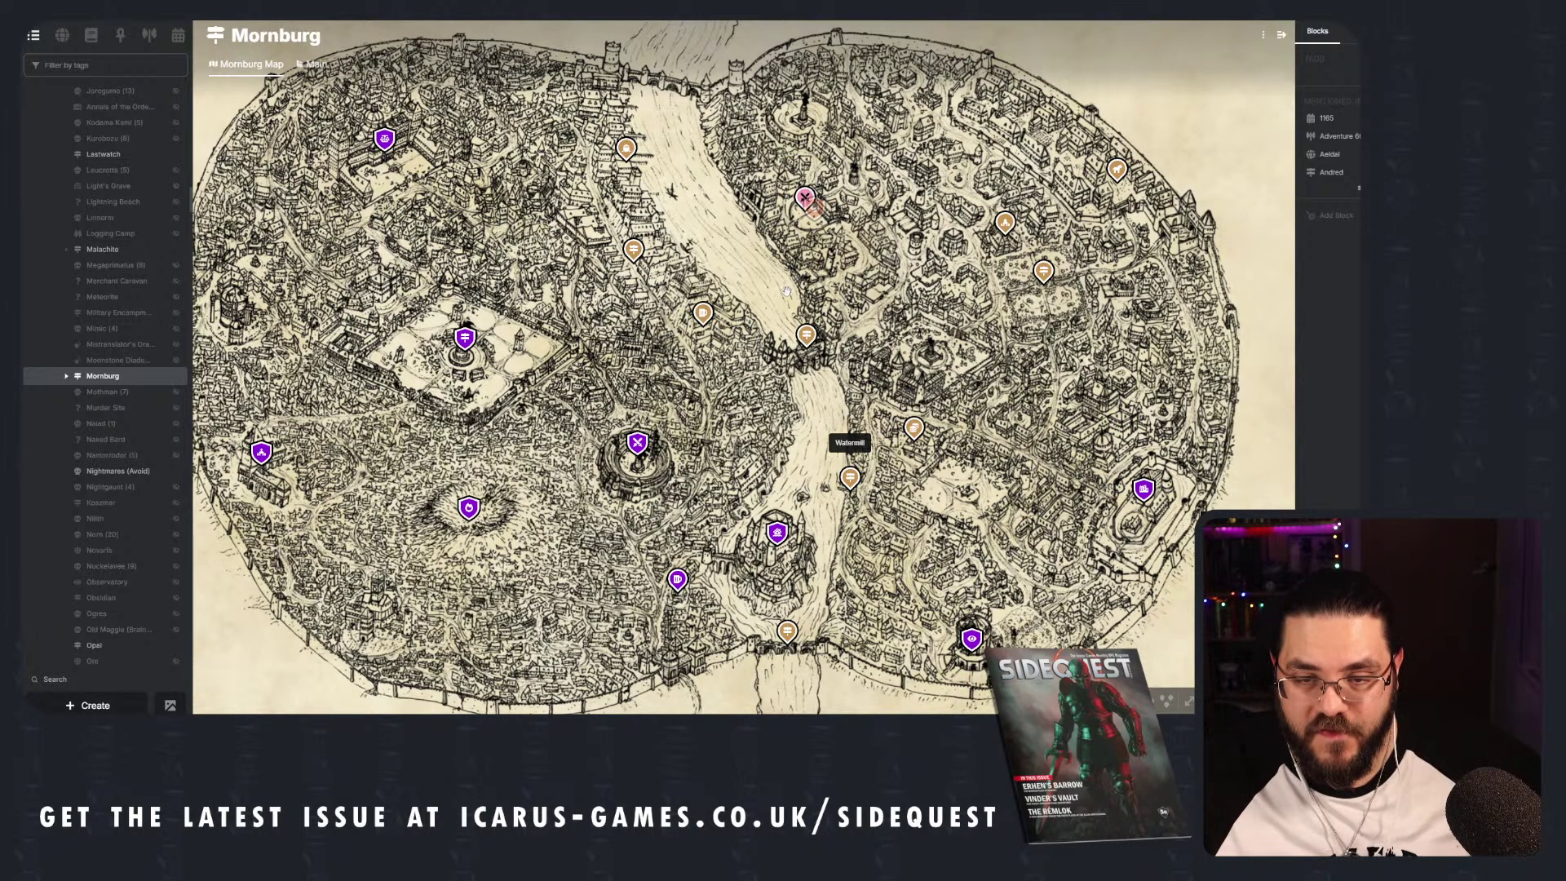
scroll(716, 331, up, 1)
scroll(717, 330, up, 1)
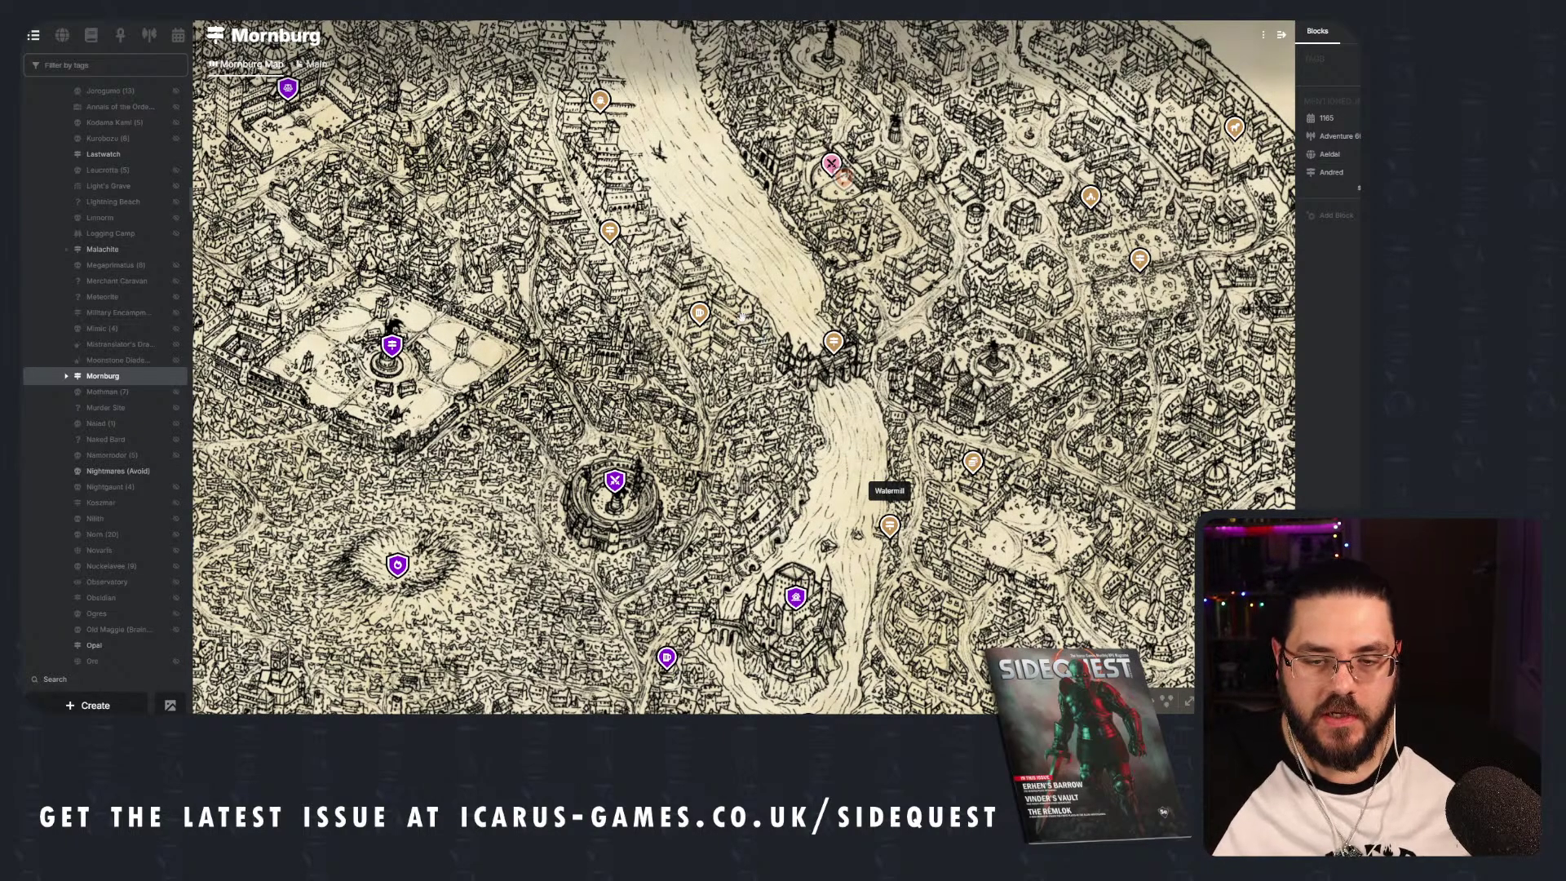
drag(725, 311, 797, 355)
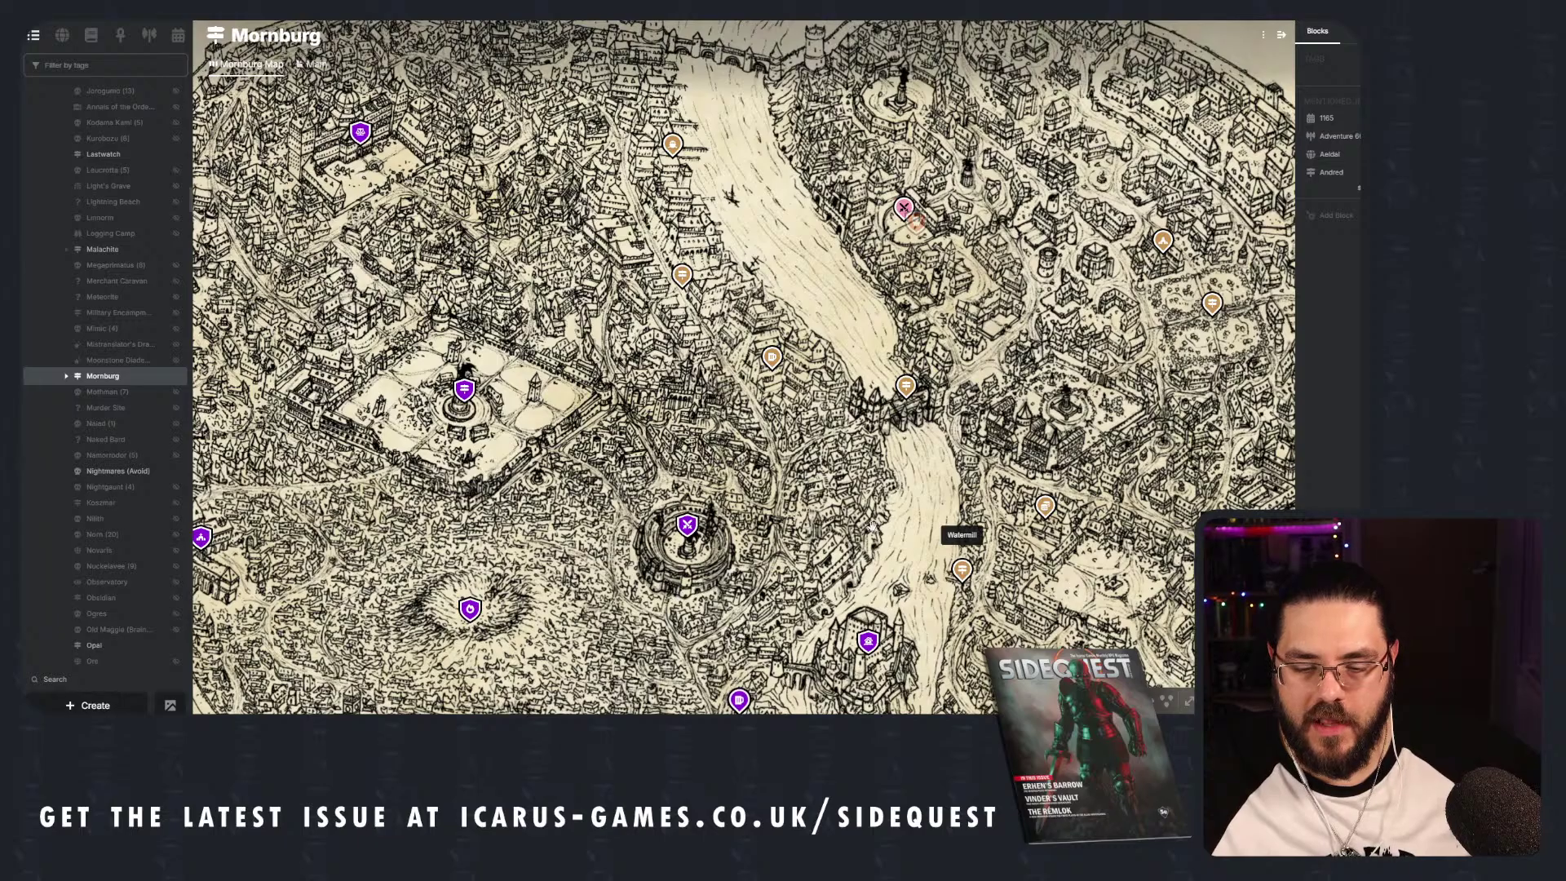
scroll(843, 414, up, 1)
drag(844, 413, 932, 488)
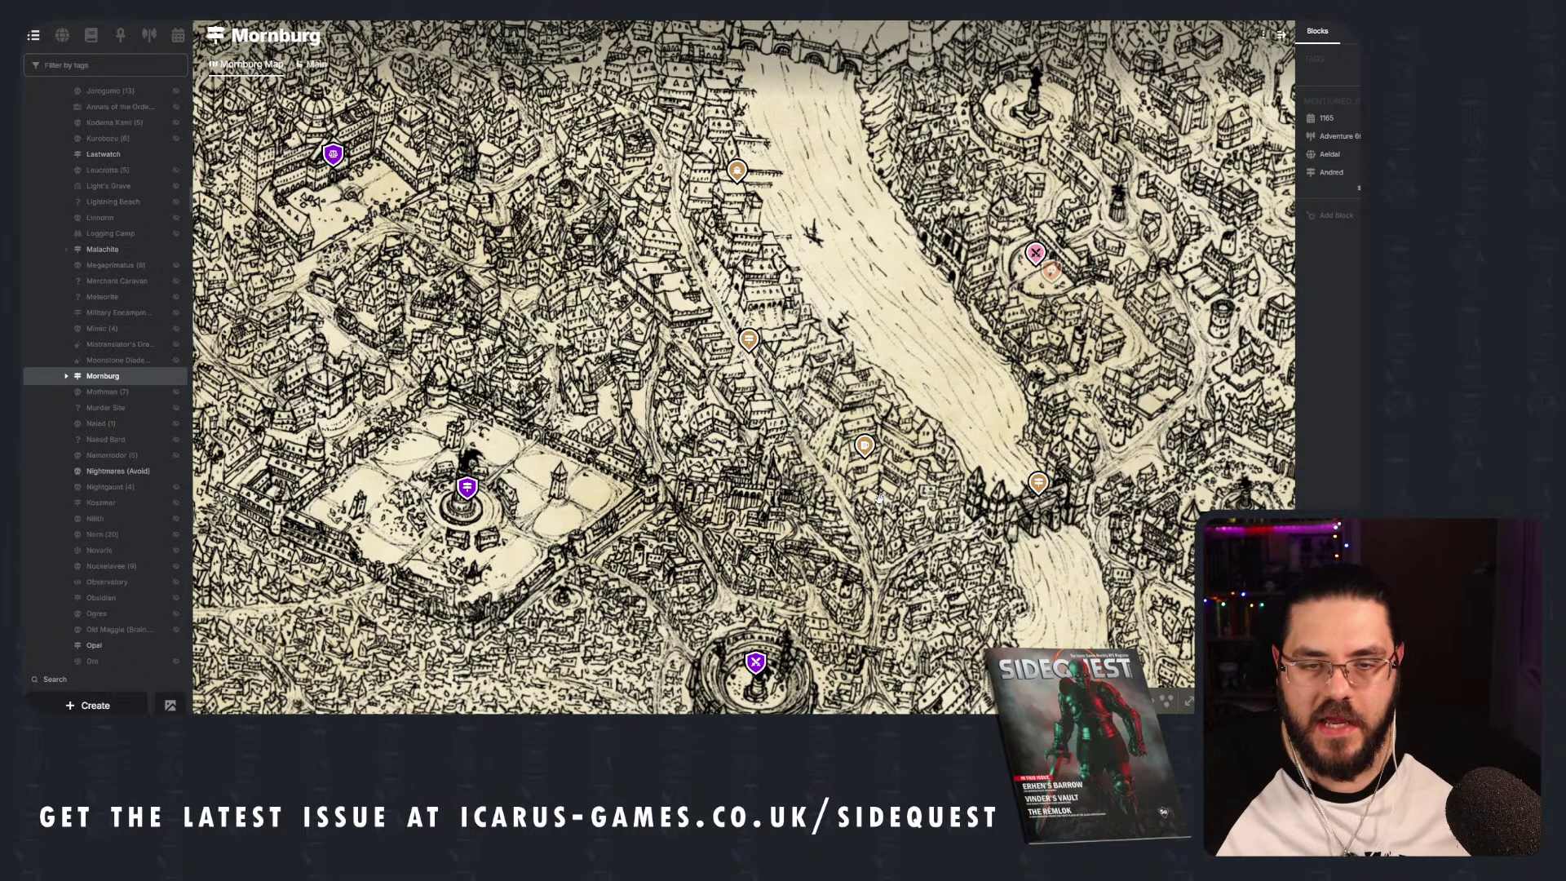
drag(880, 500, 912, 522)
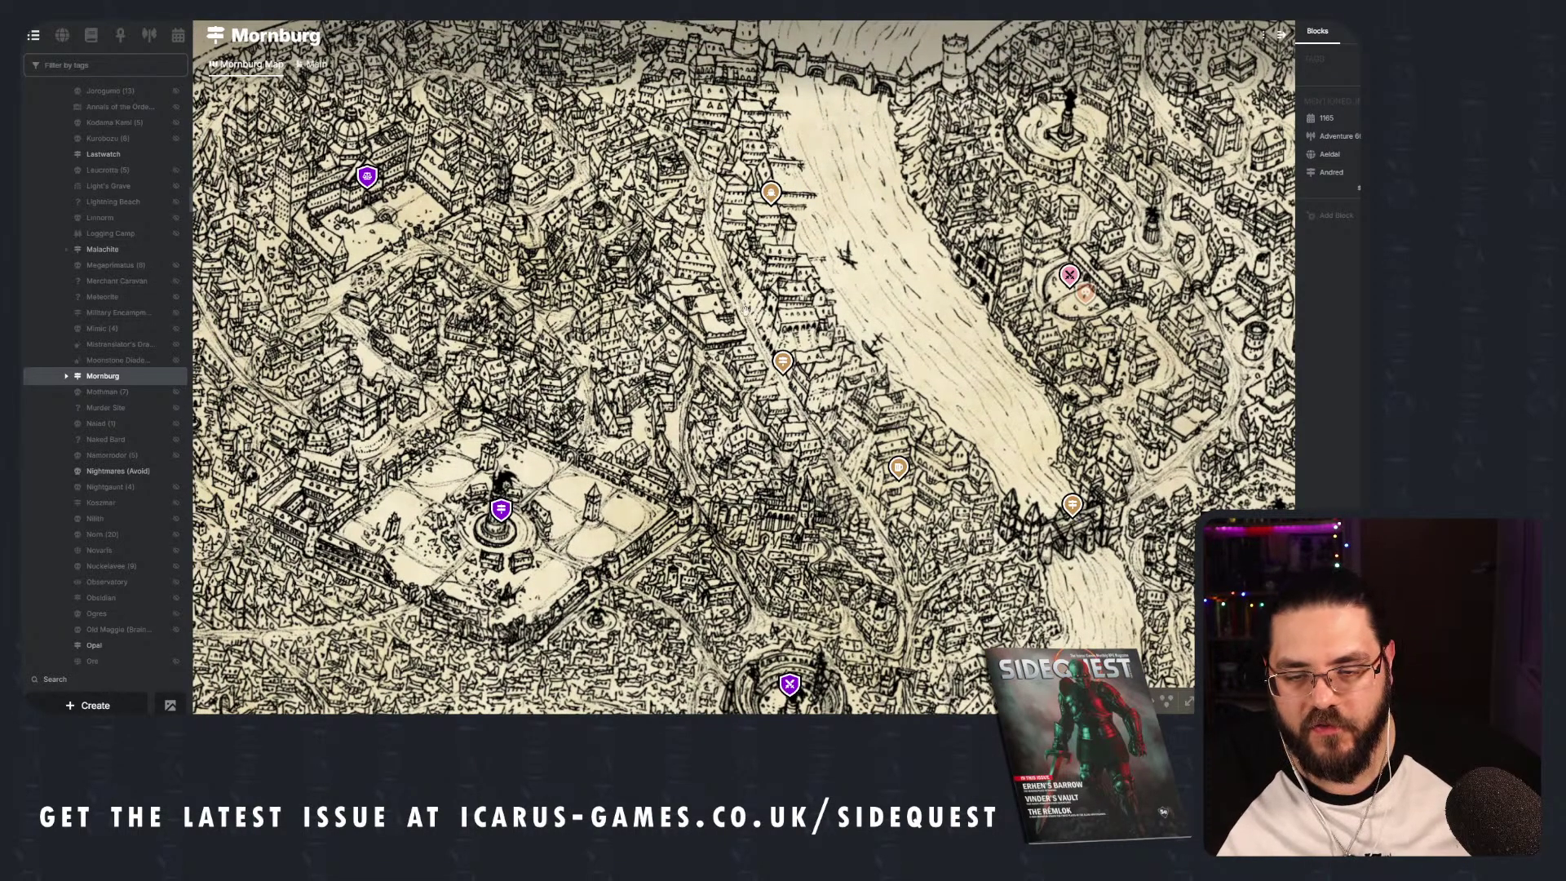
click(782, 358)
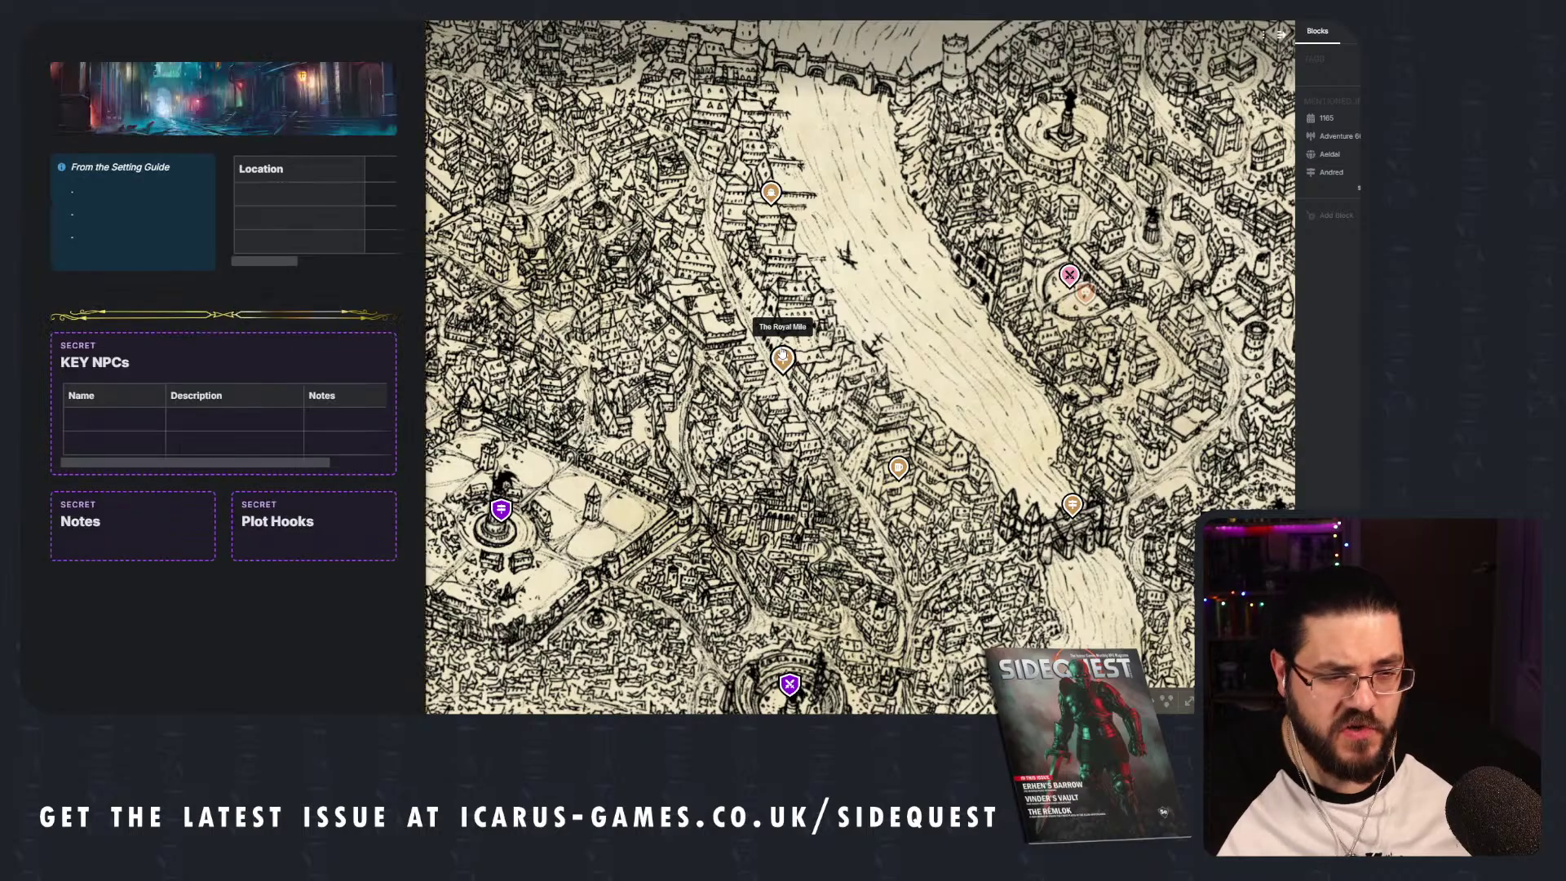
click(782, 352)
drag(781, 352, 690, 232)
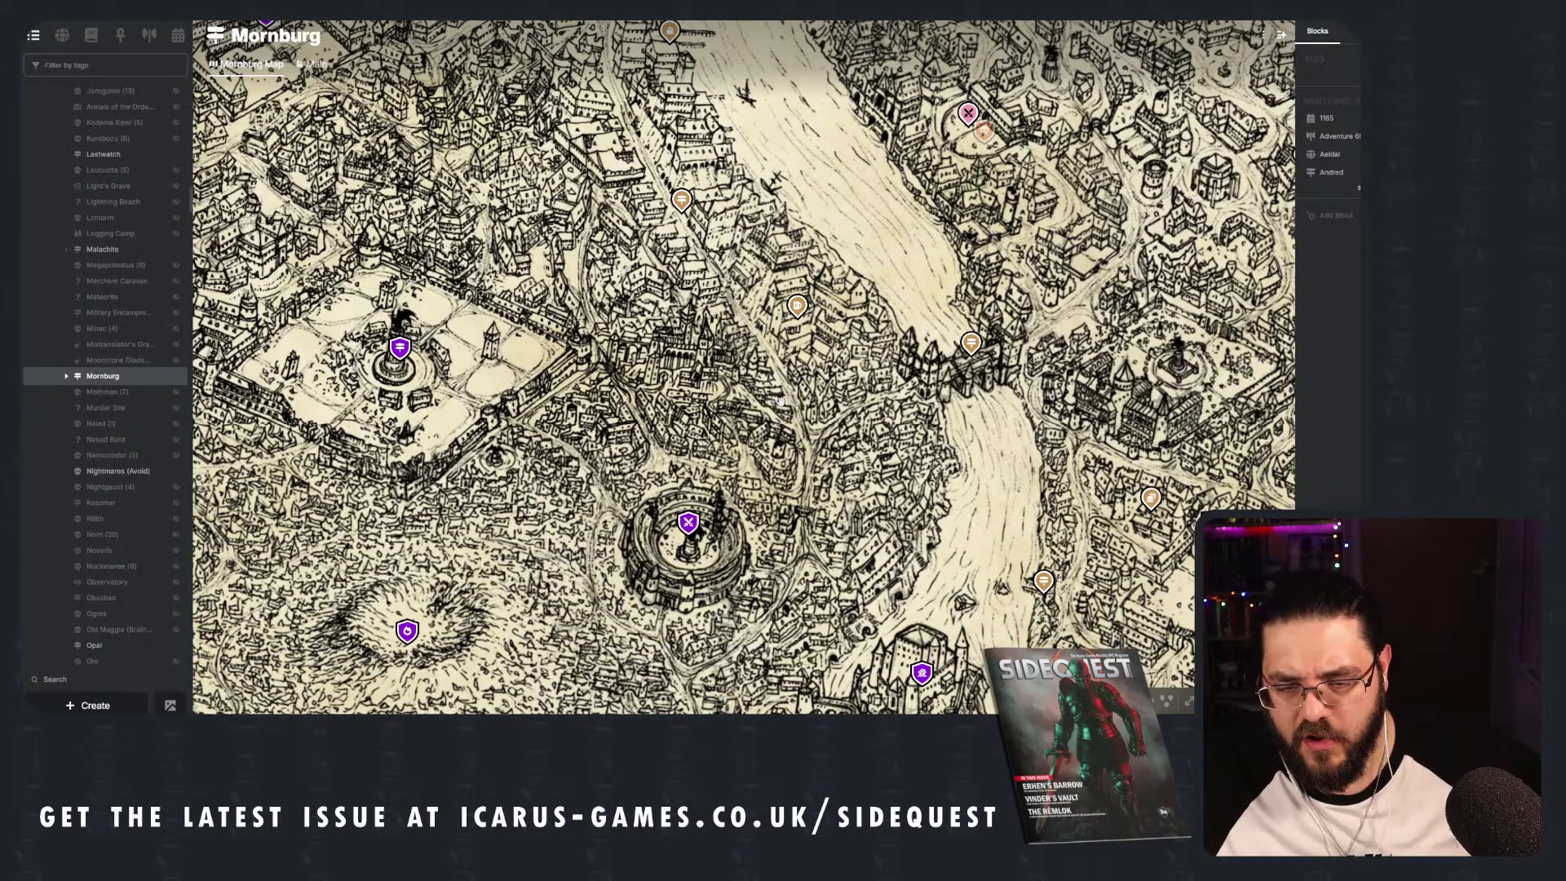
Open the tavern pin's note west of the island castle to review the Steel Bucket Bar details, and close it.
drag(799, 418, 731, 328)
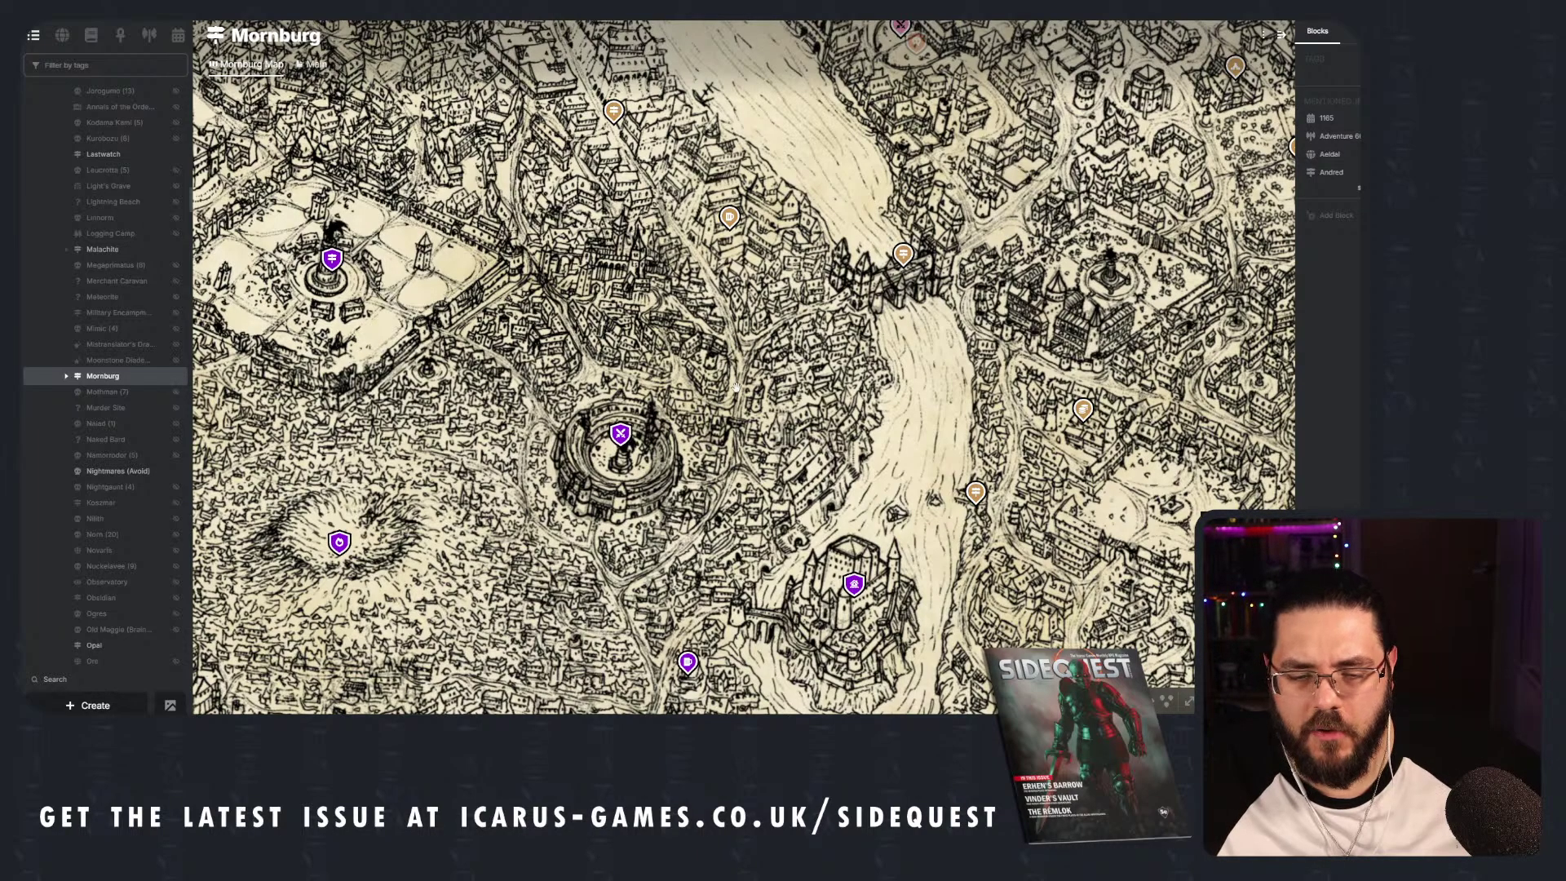
click(687, 661)
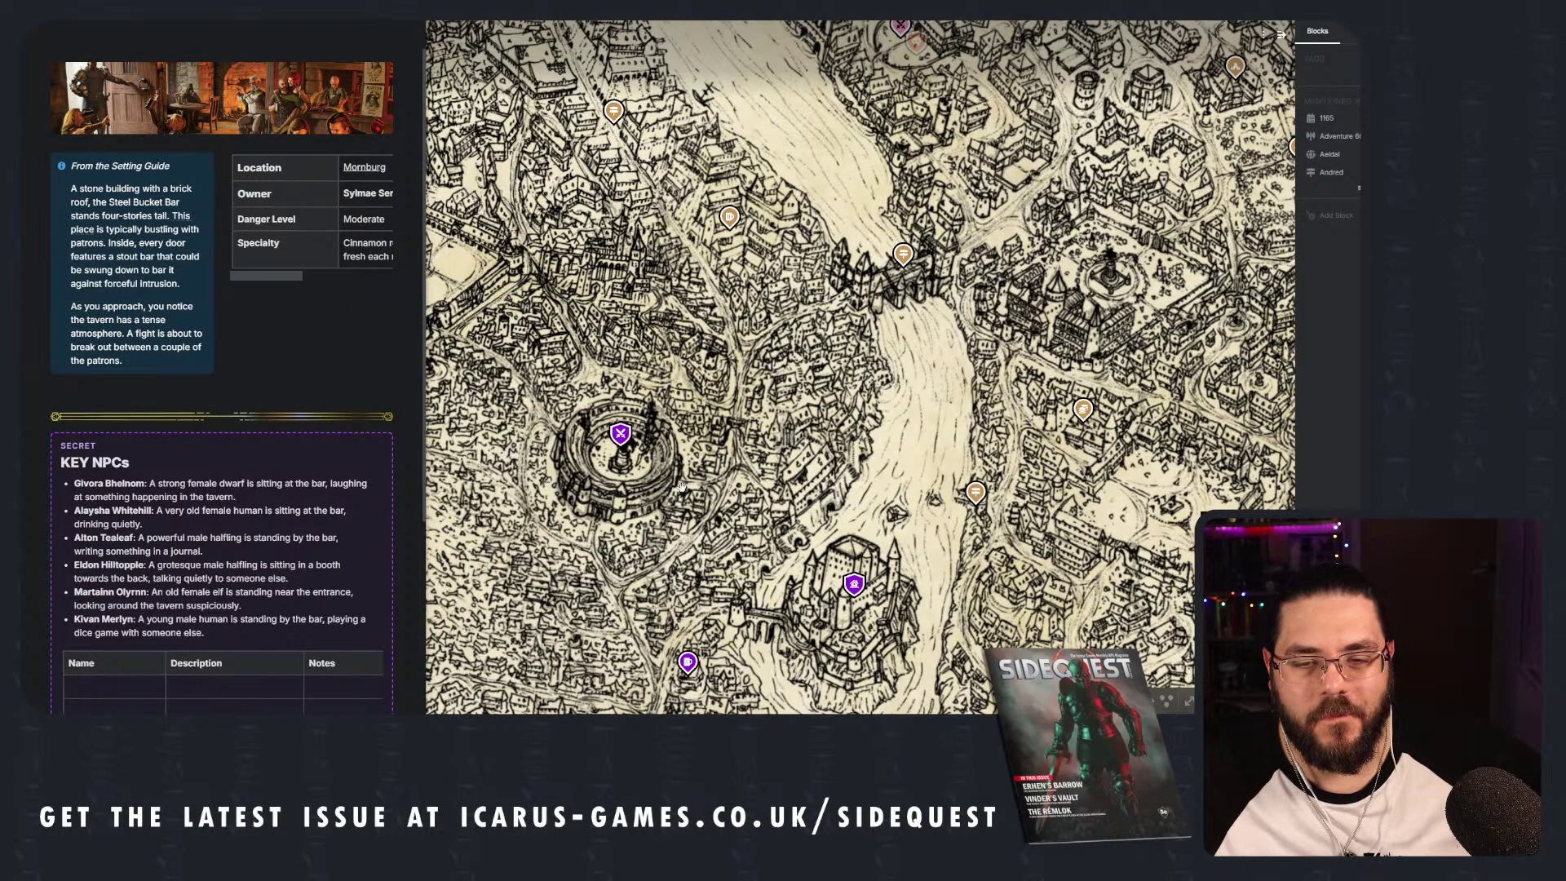
click(736, 400)
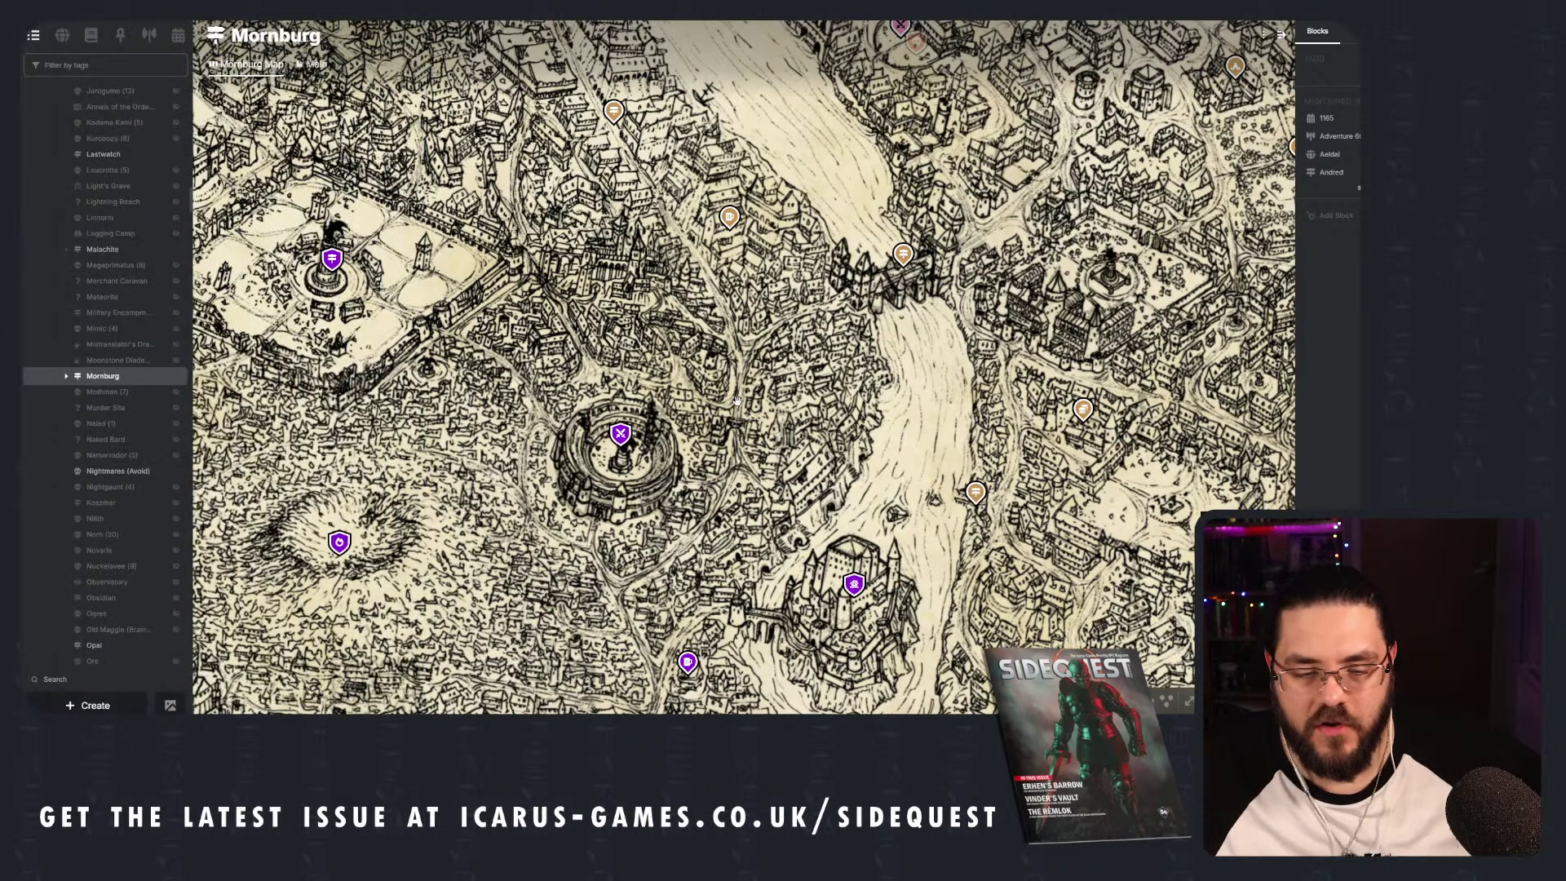
Add a pin linked to the General Store note on the Mornburg map, northeast of the arena on the west bank.
right_click(743, 316)
click(772, 352)
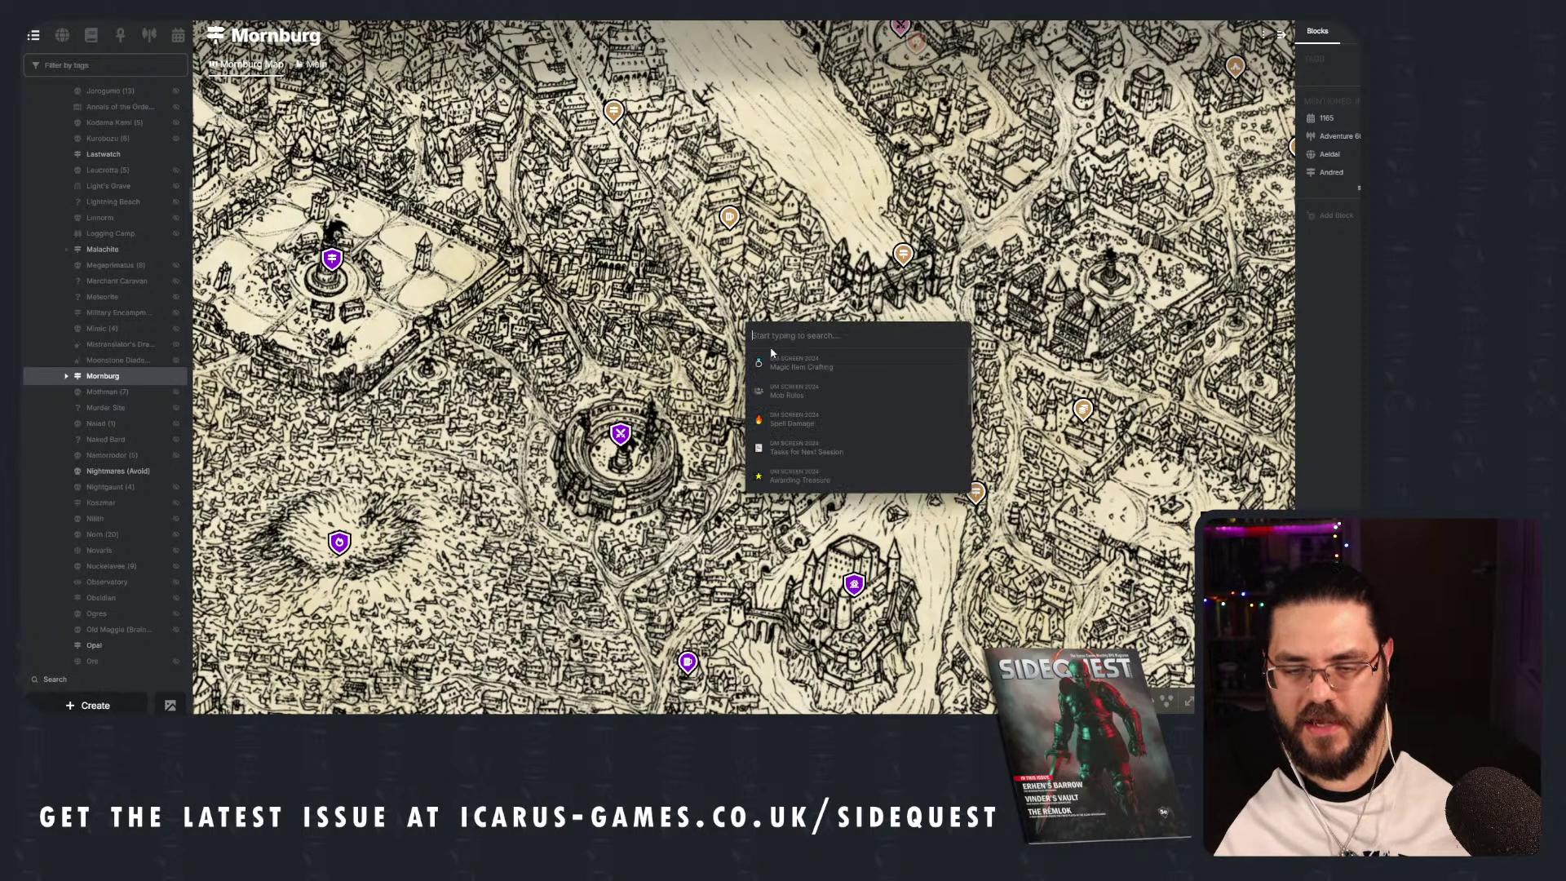
text(magi)
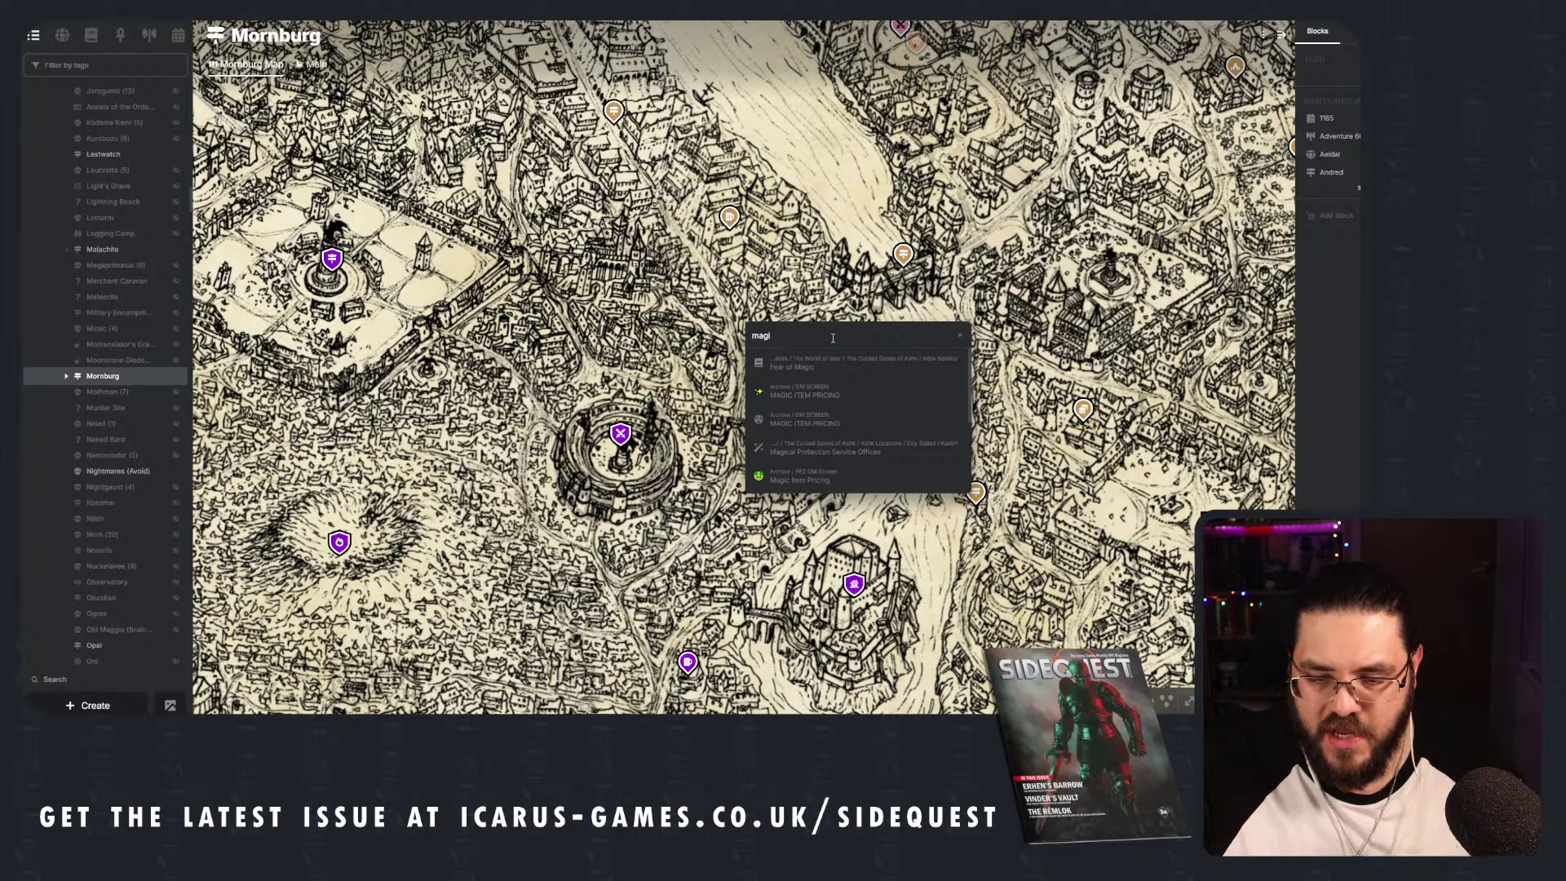
key(BackSpace)
key(BackSpace)
key(BackSpace)
key(BackSpace)
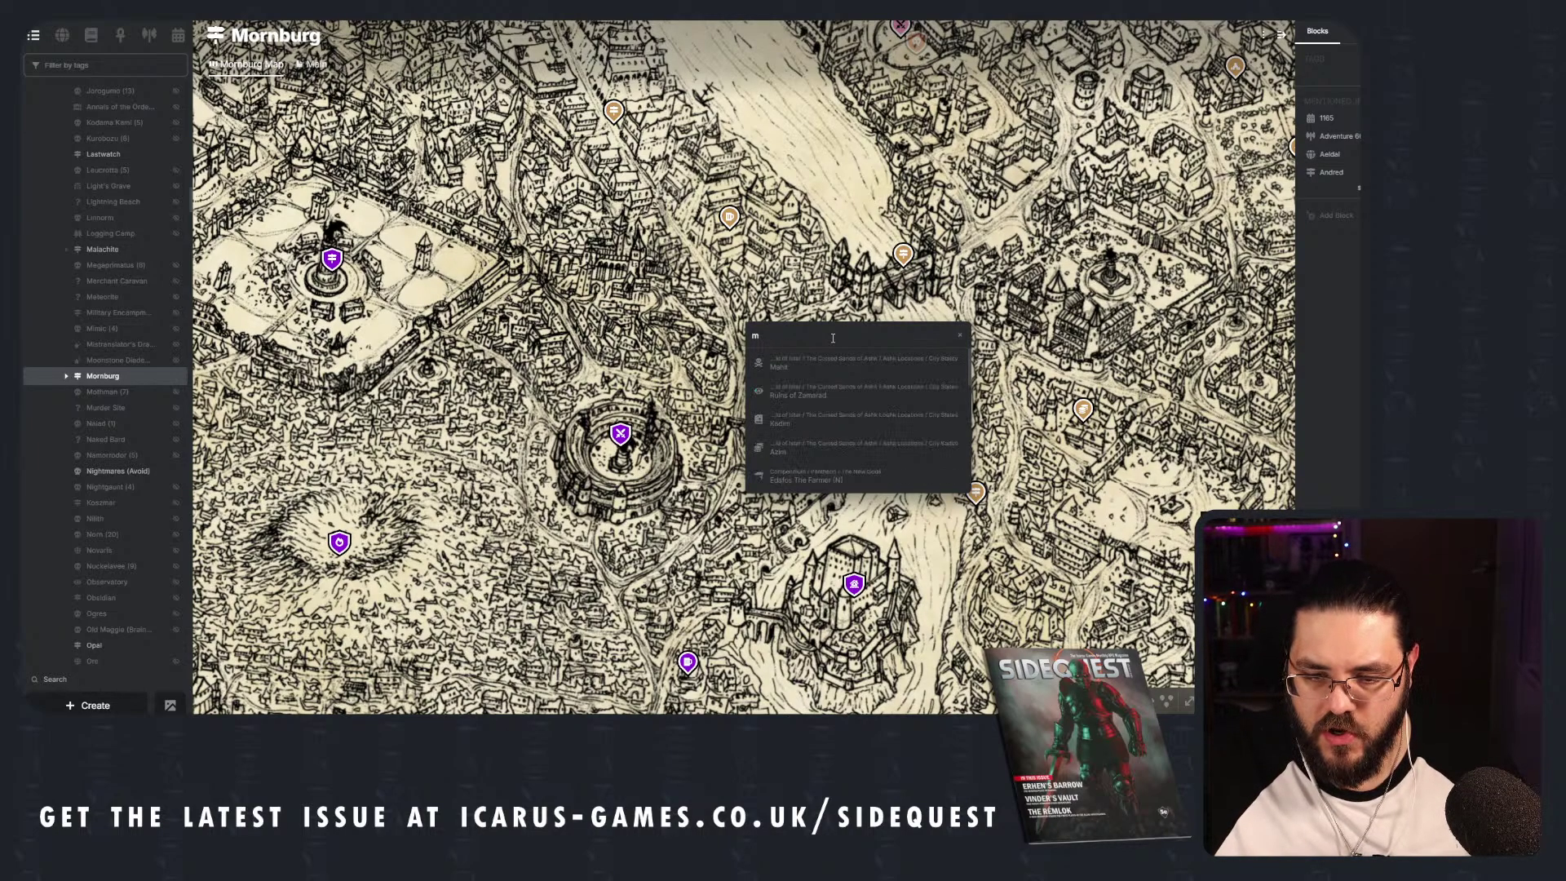
text(gene)
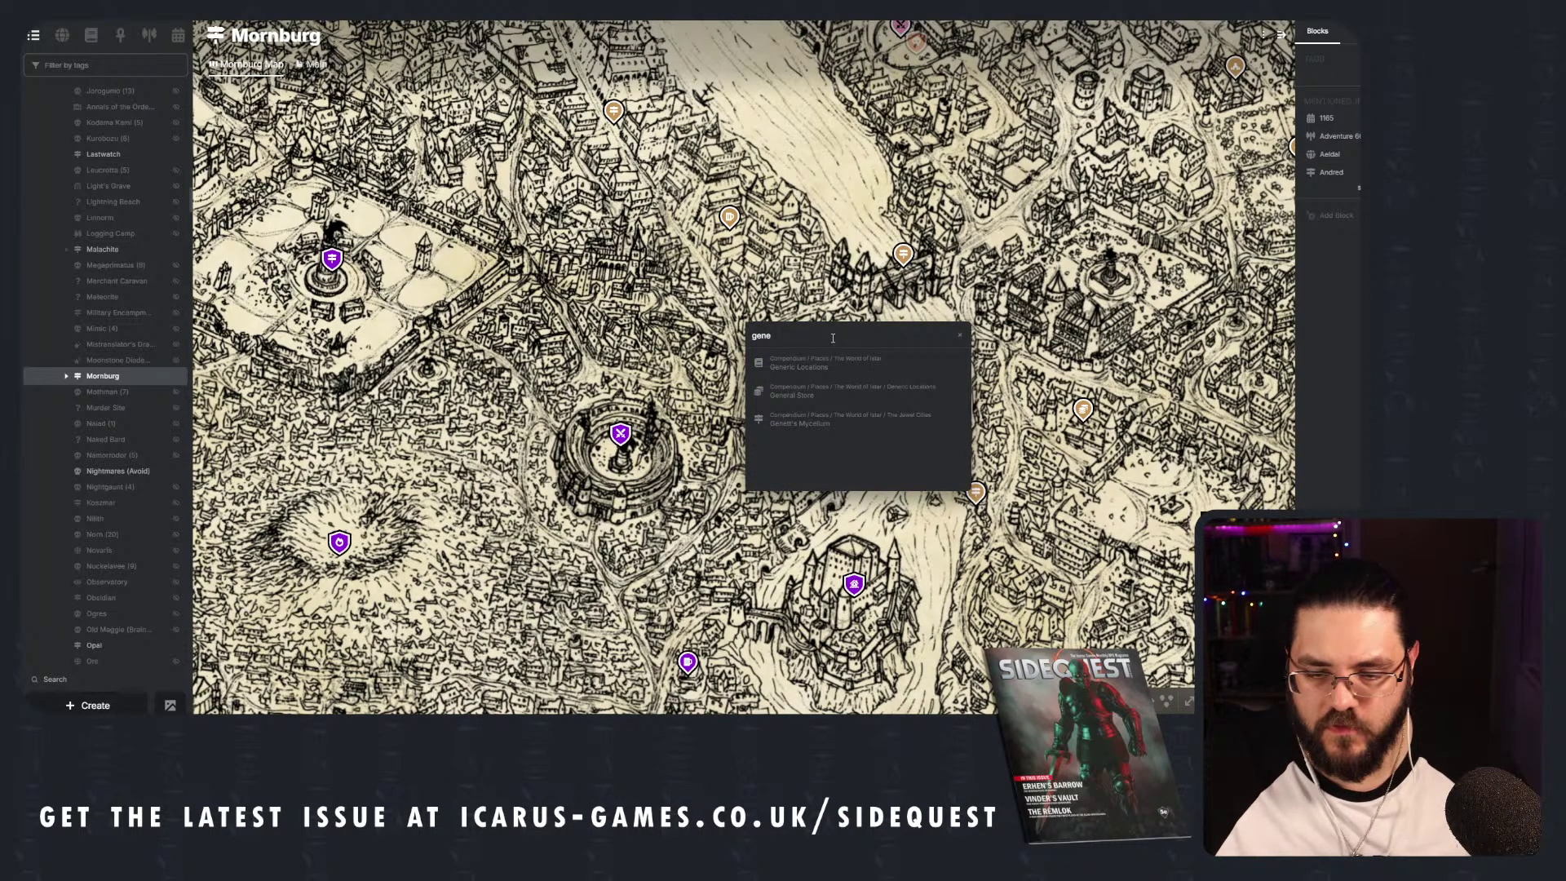
click(801, 394)
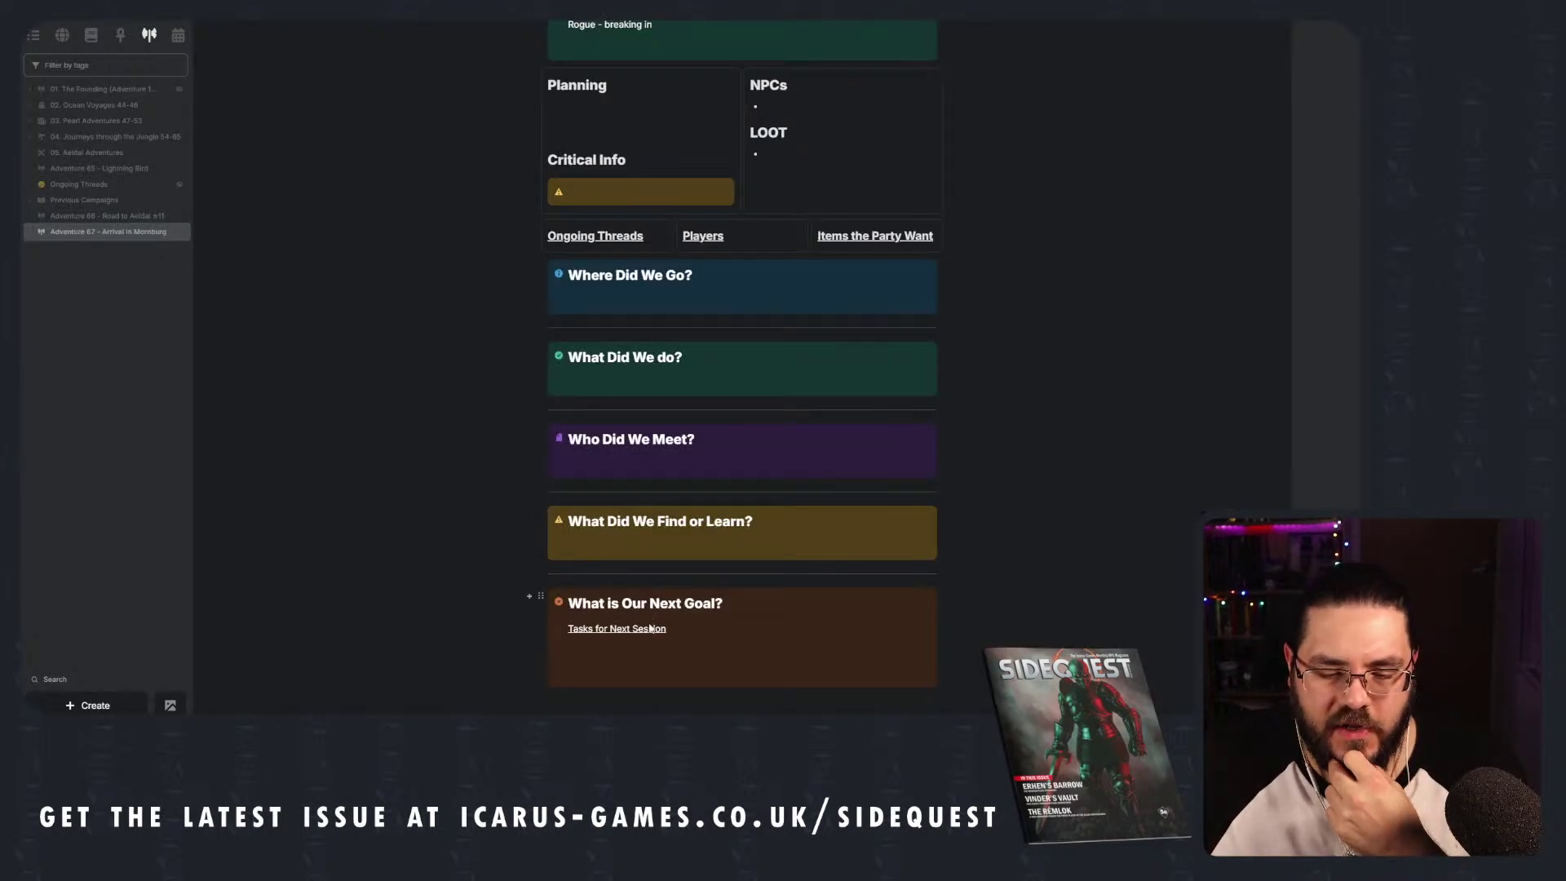
Open the Mornburg pin beside the map's title, review its note's Main page, and close it.
mouse_move(642, 635)
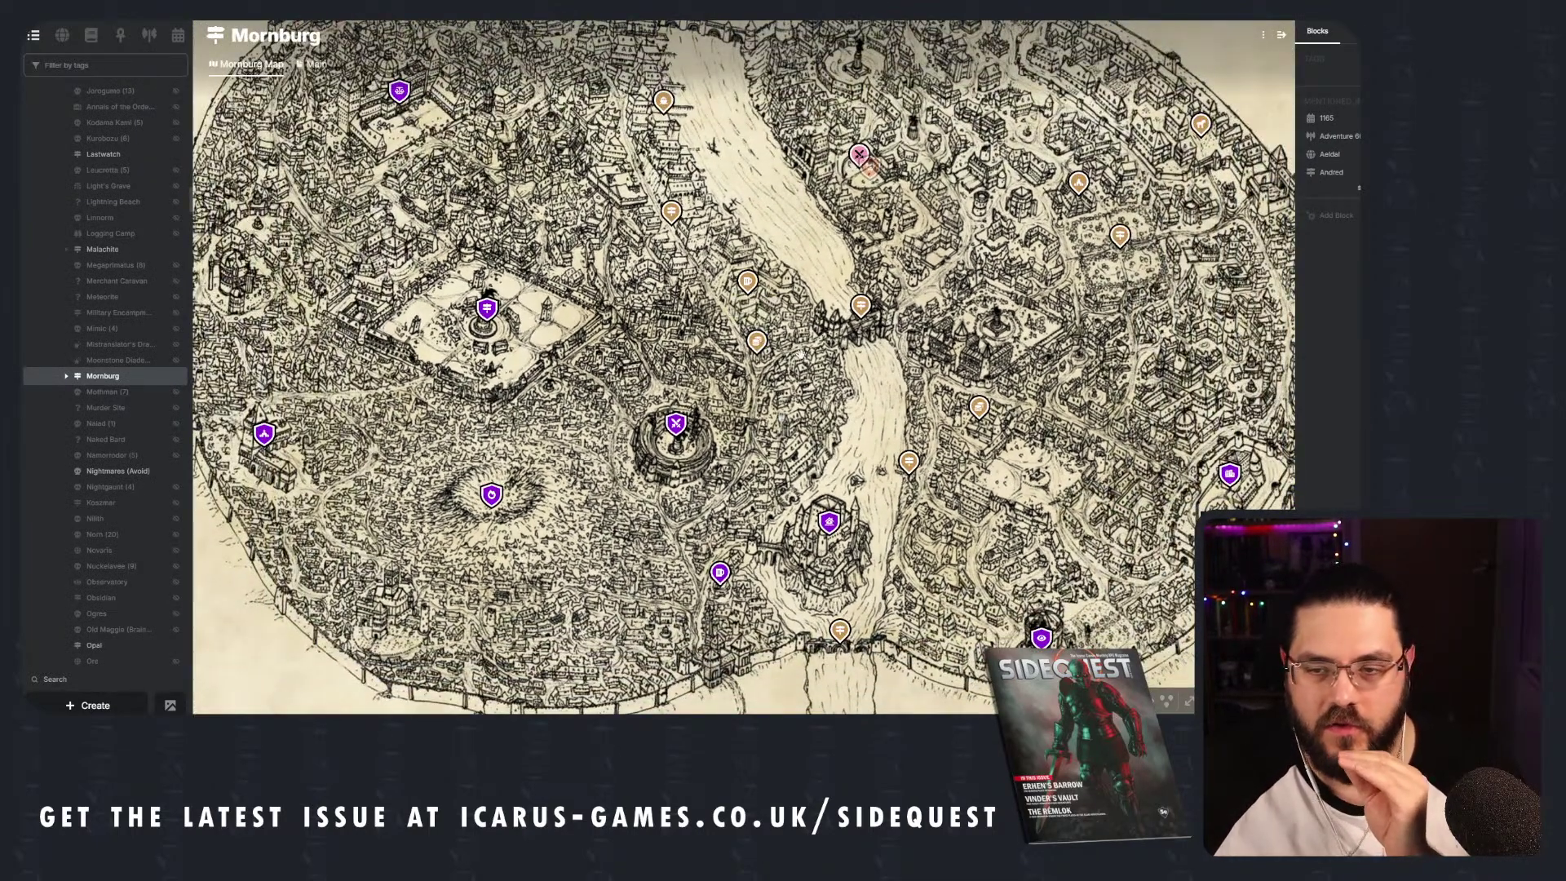
scroll(855, 367, down, 2)
drag(855, 366, 893, 205)
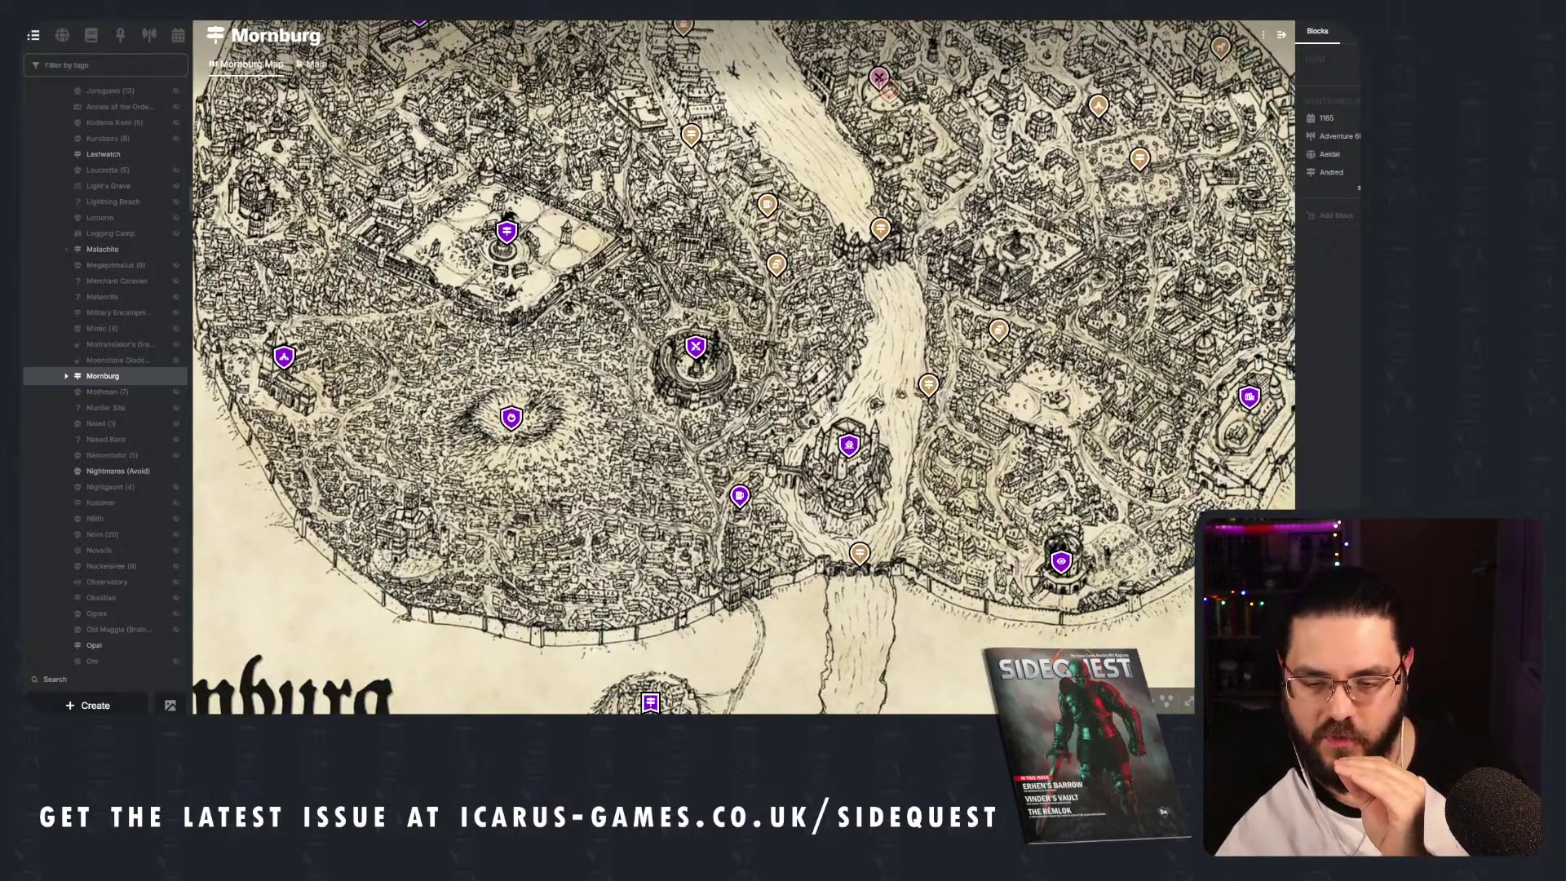
scroll(892, 205, up, 2)
scroll(892, 204, down, 2)
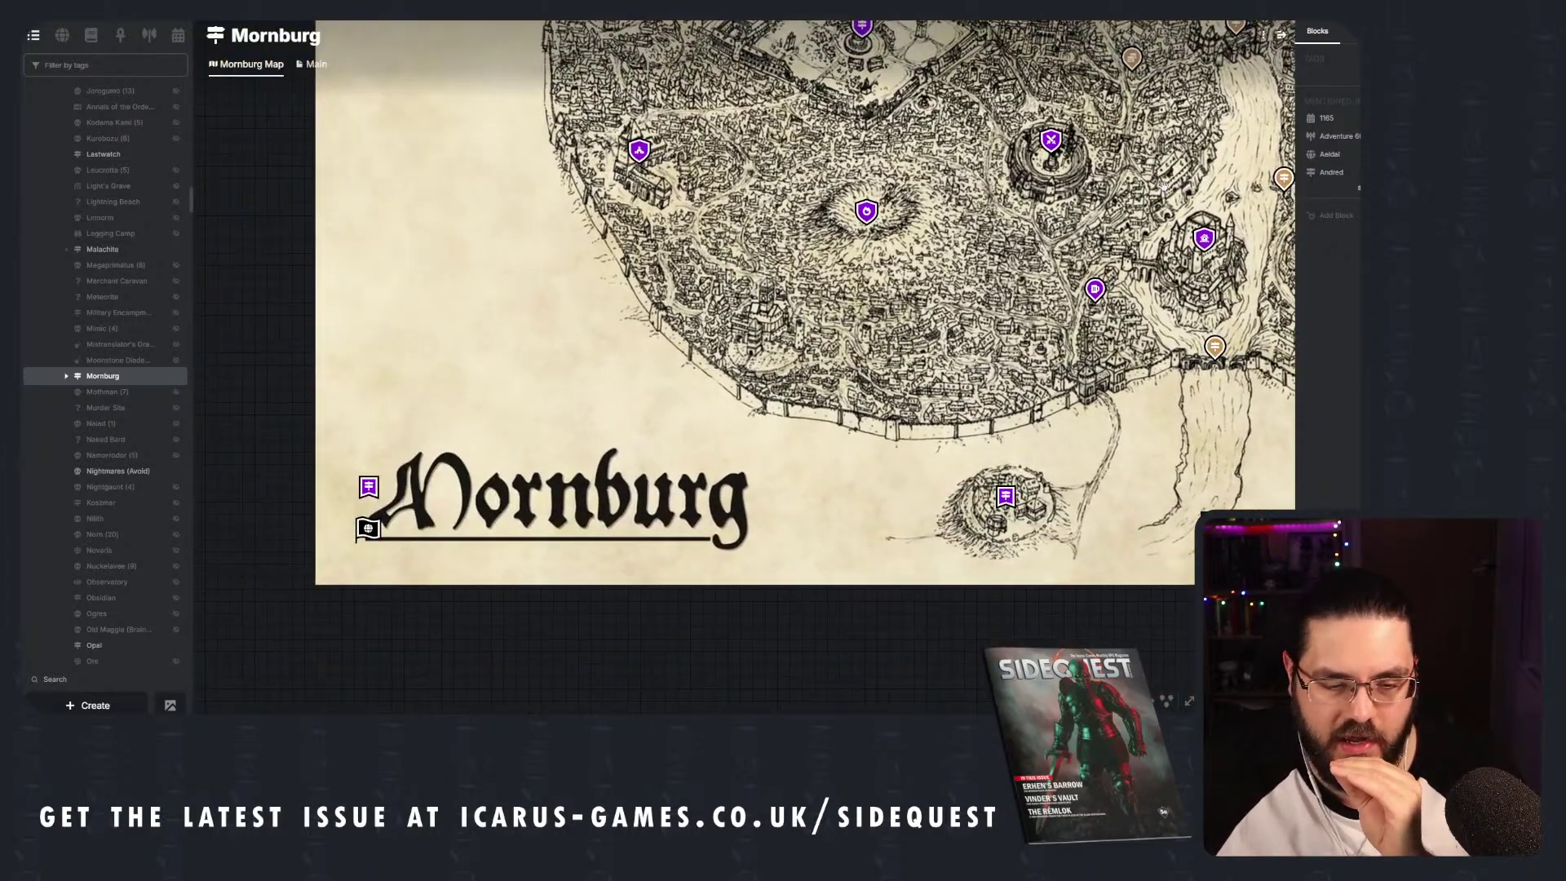
click(365, 485)
click(160, 38)
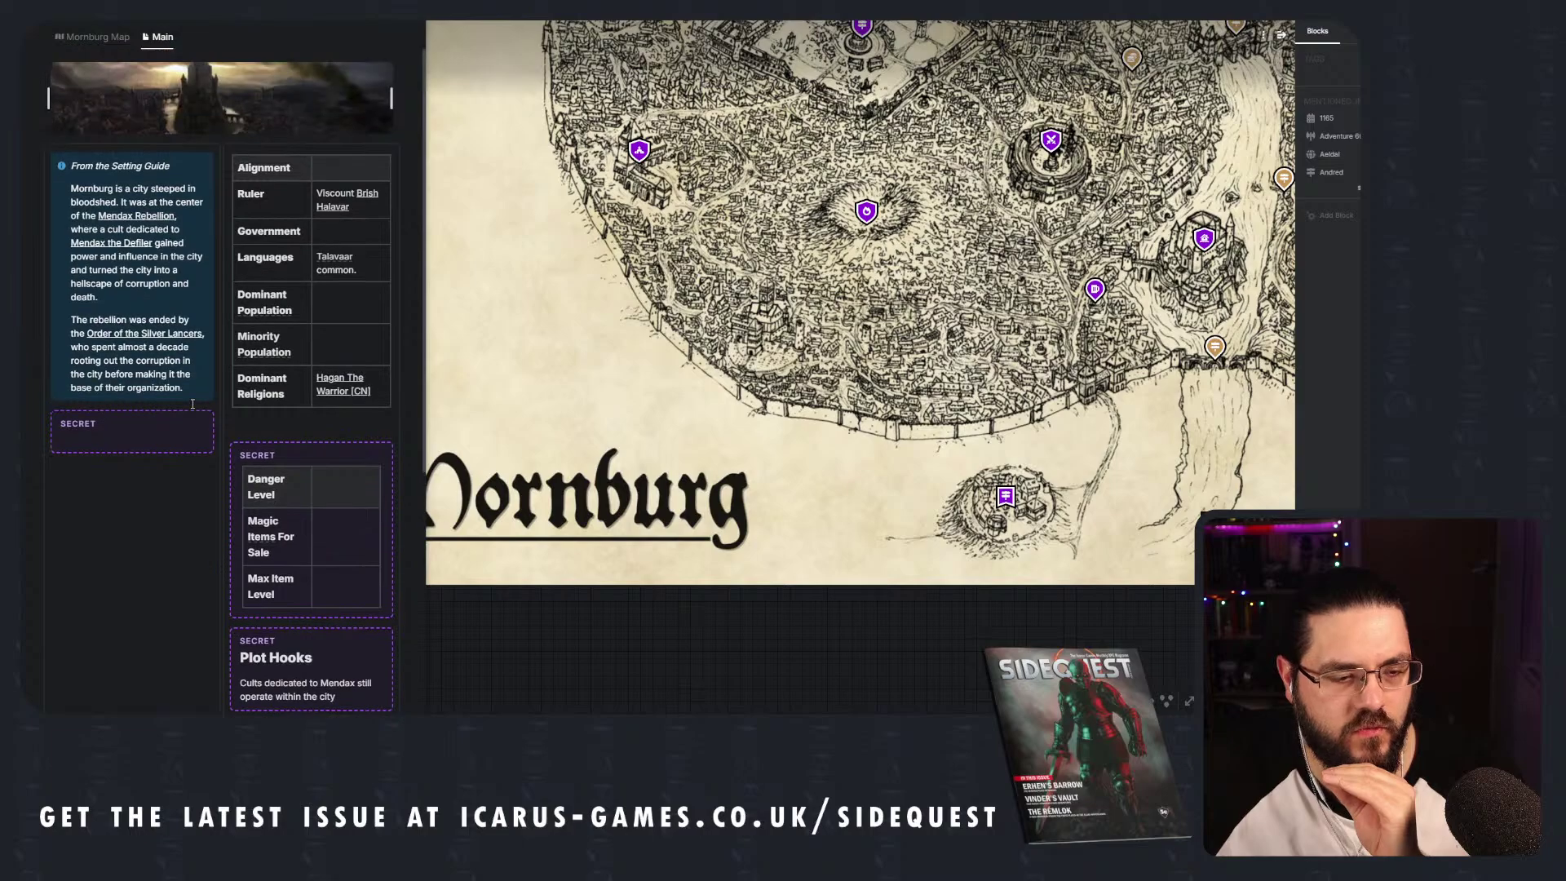
click(92, 37)
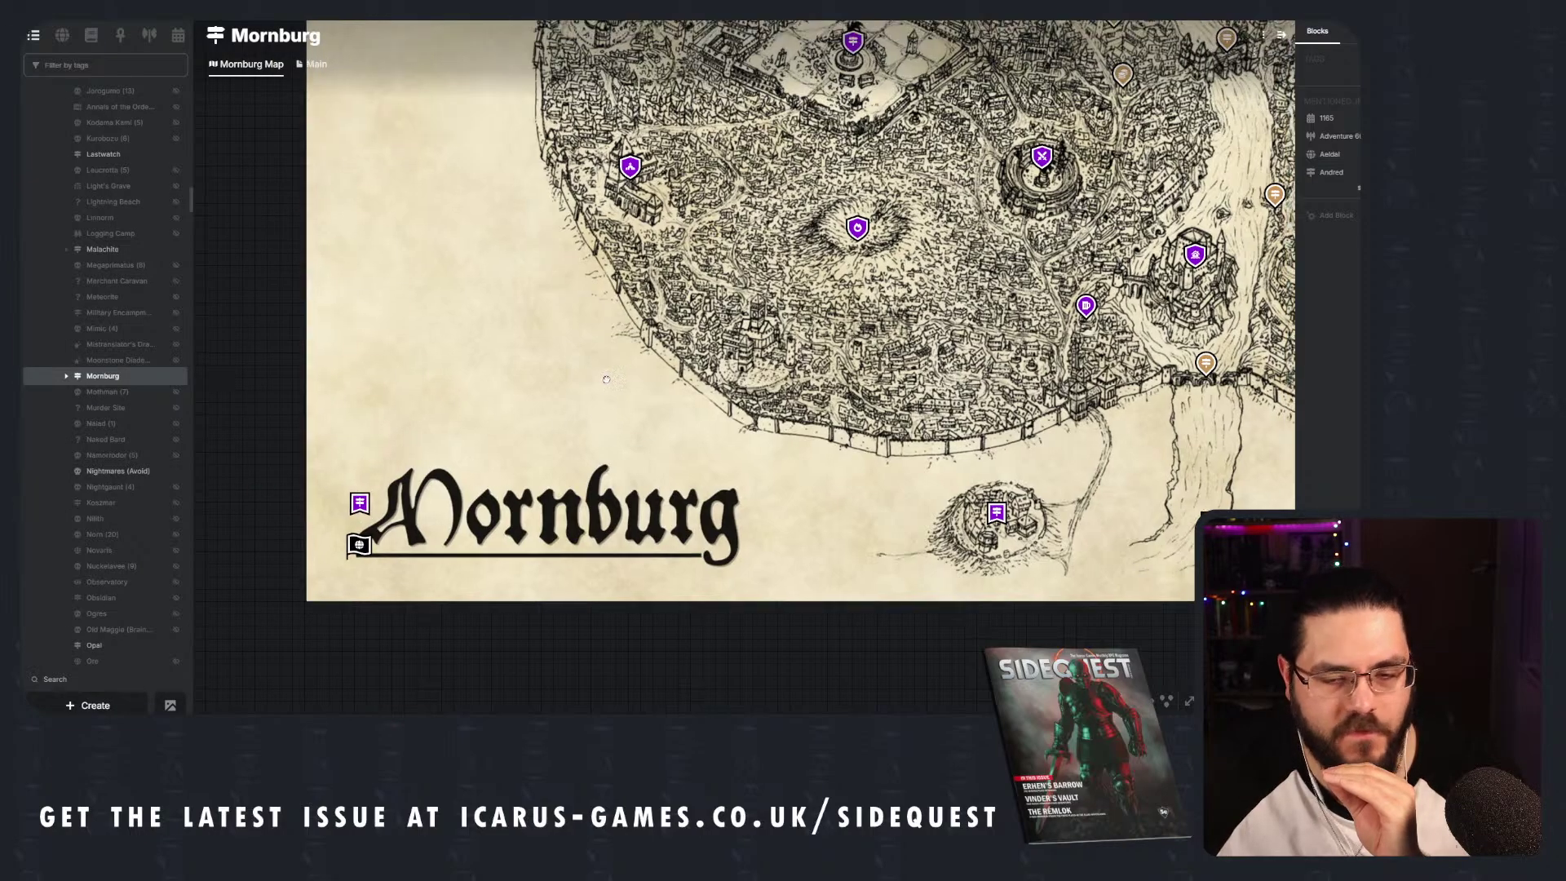
Look over the central districts of the map and check the Mornburg note's Main page again down to its secret blocks.
drag(906, 102, 593, 314)
scroll(830, 341, up, 1)
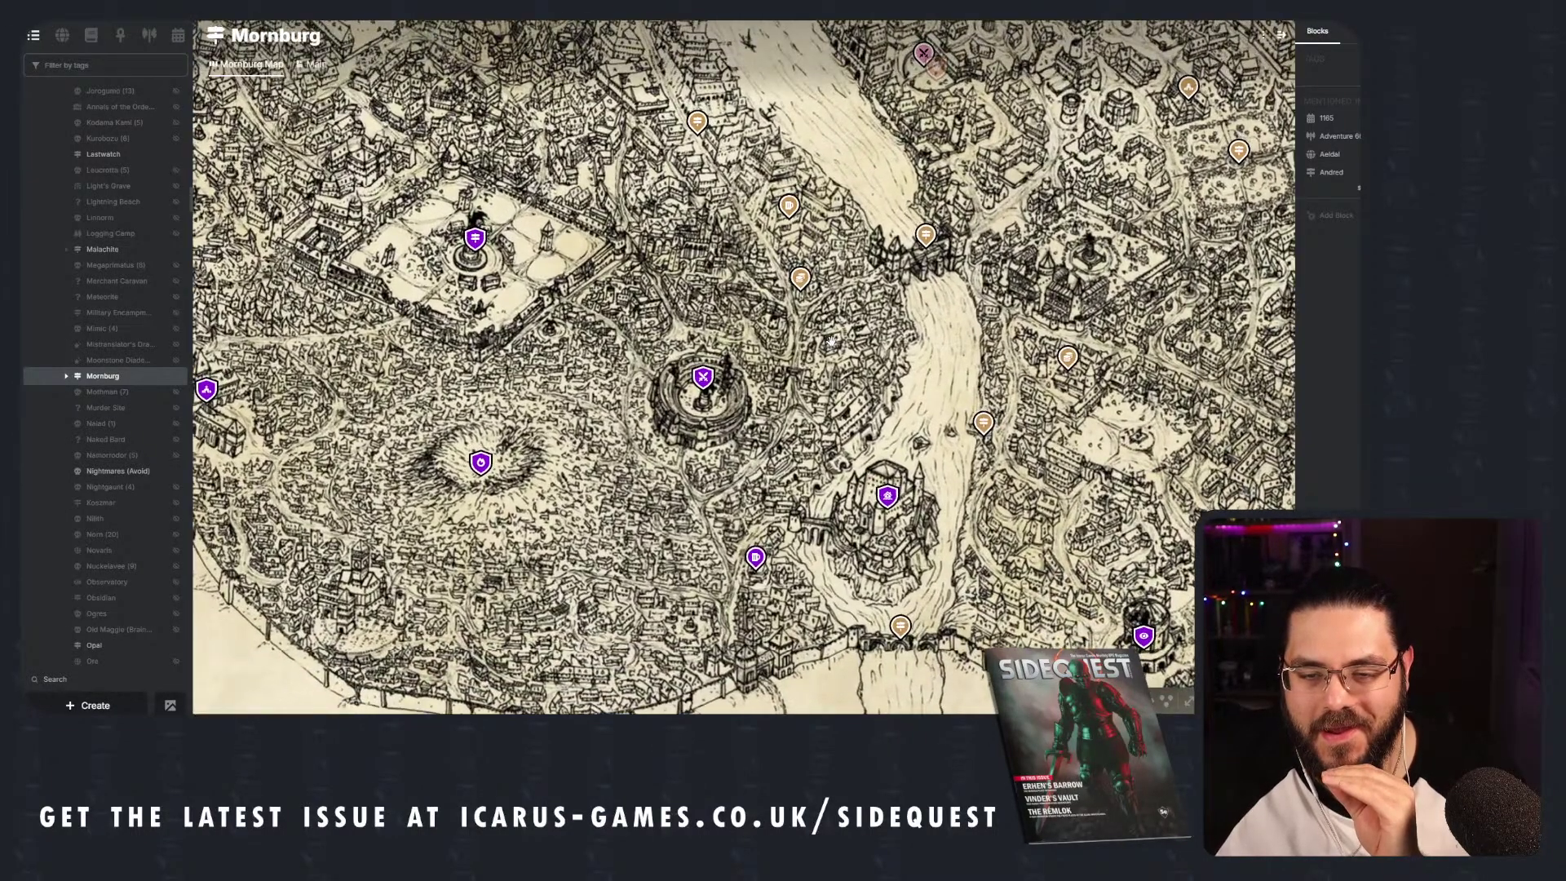
drag(825, 336, 866, 458)
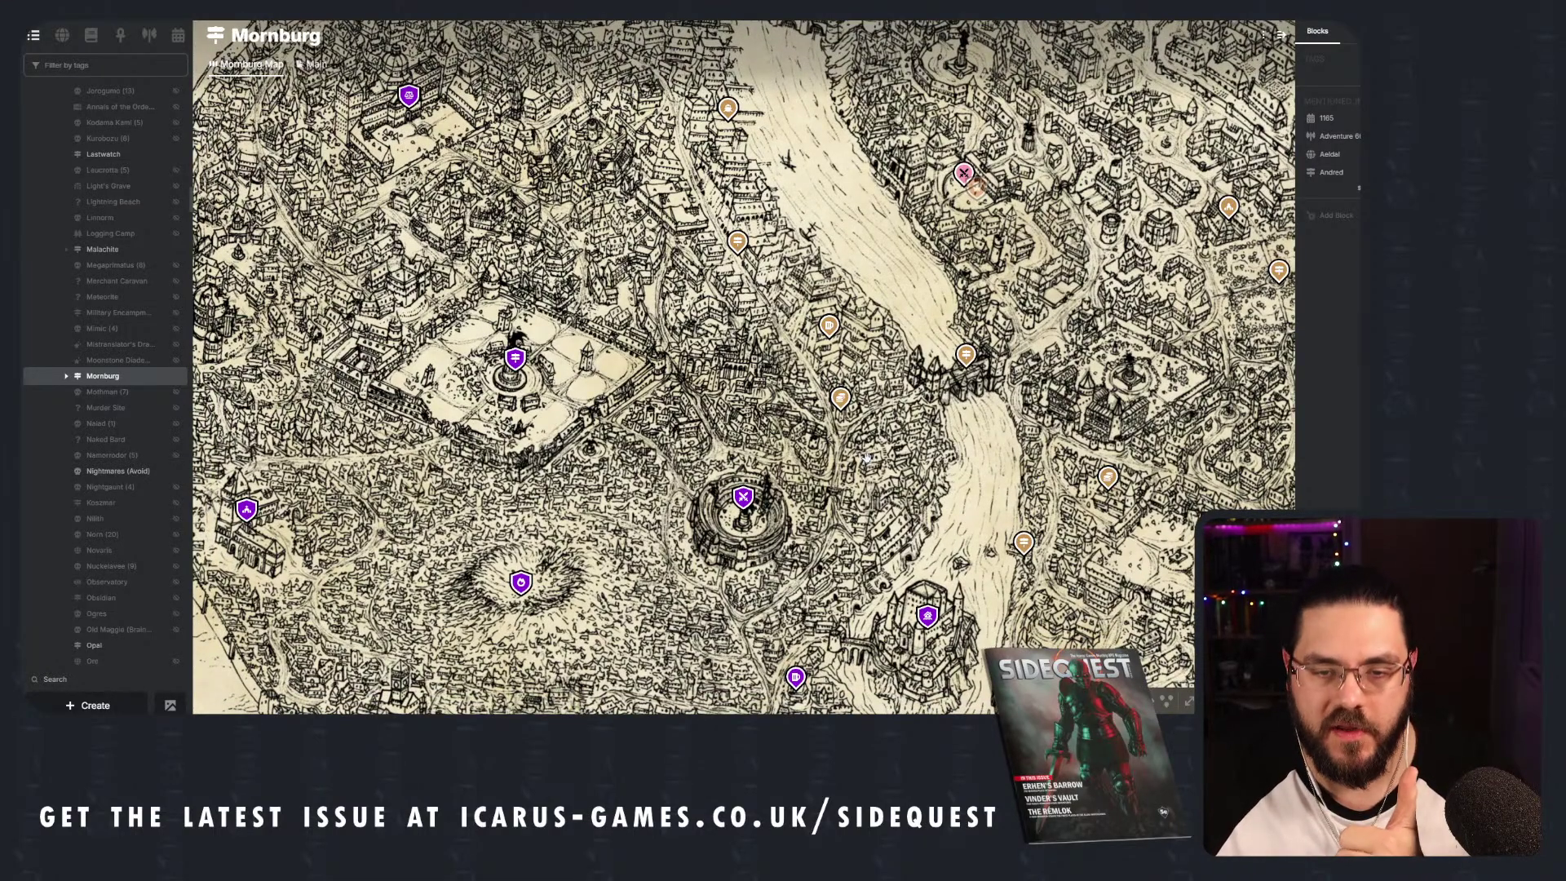
drag(855, 460, 900, 414)
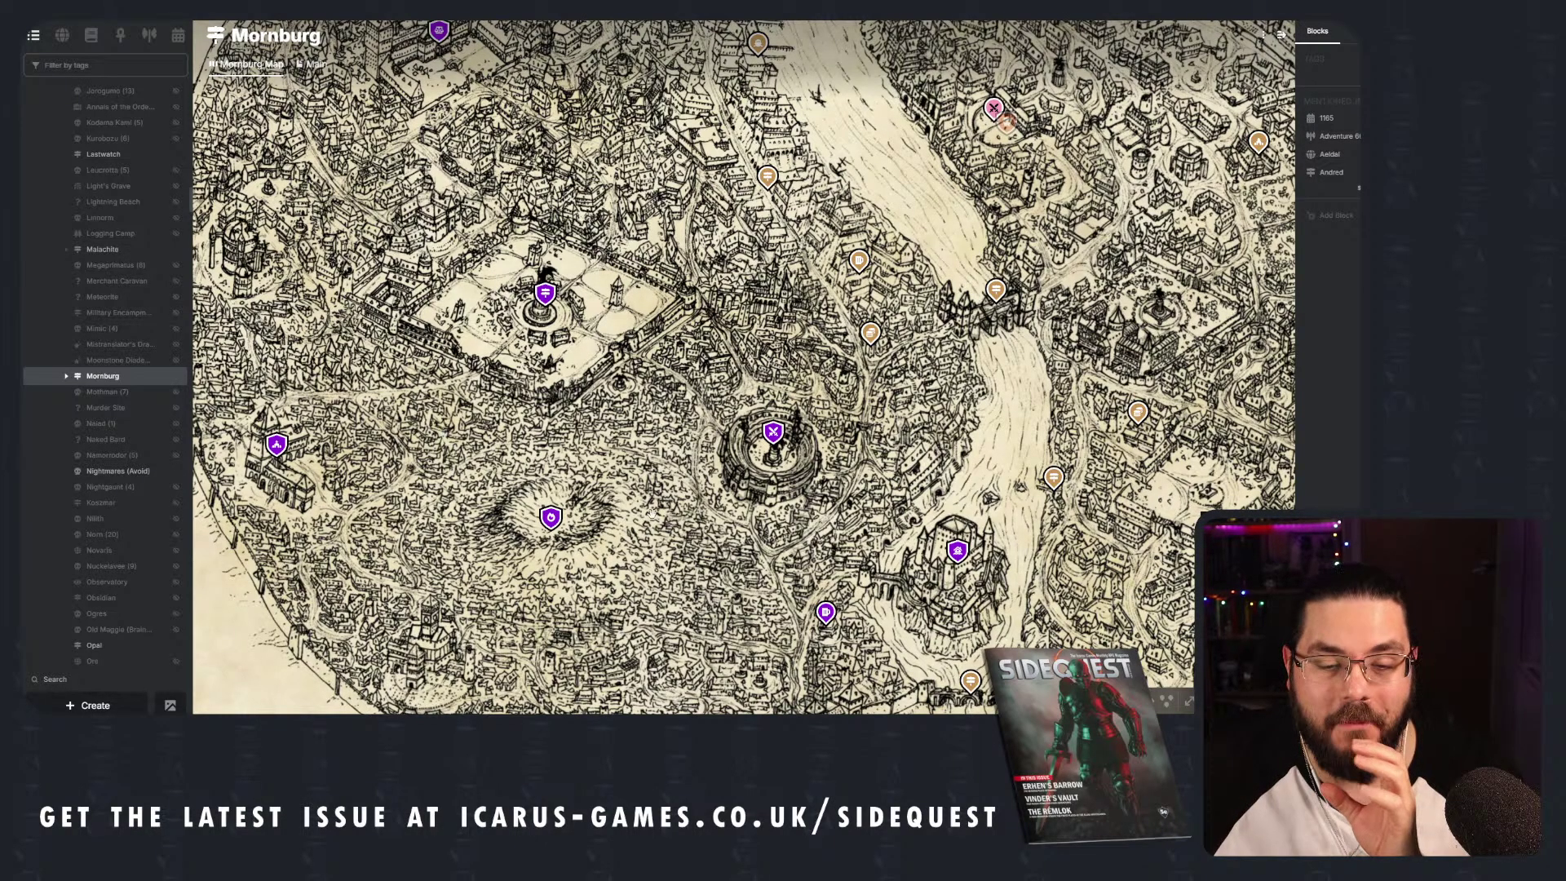
drag(652, 514, 766, 295)
key(ctrl+backslash)
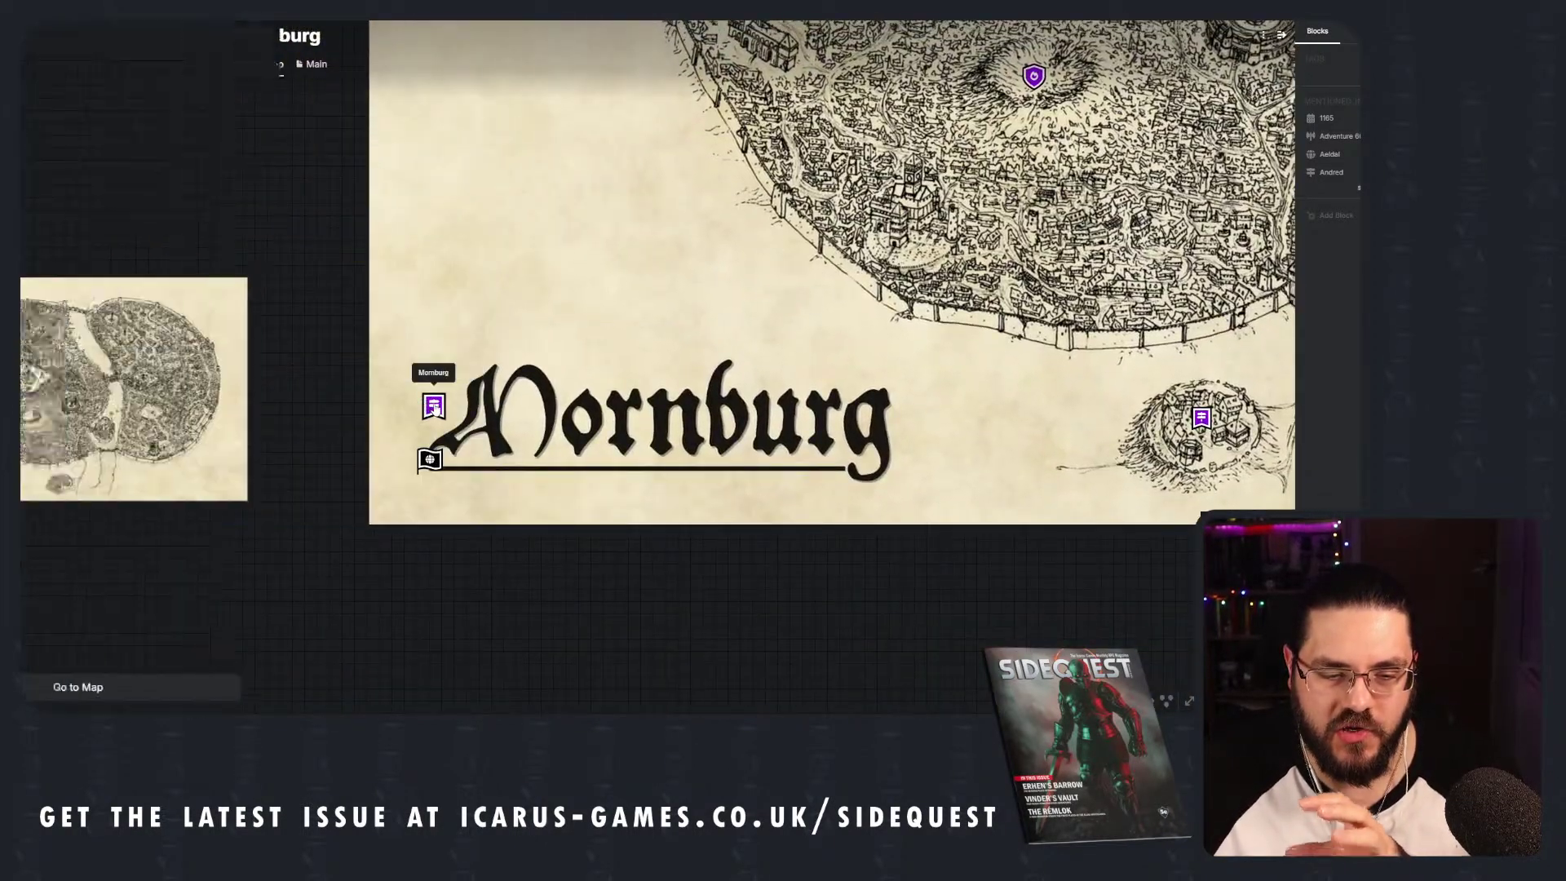
click(162, 37)
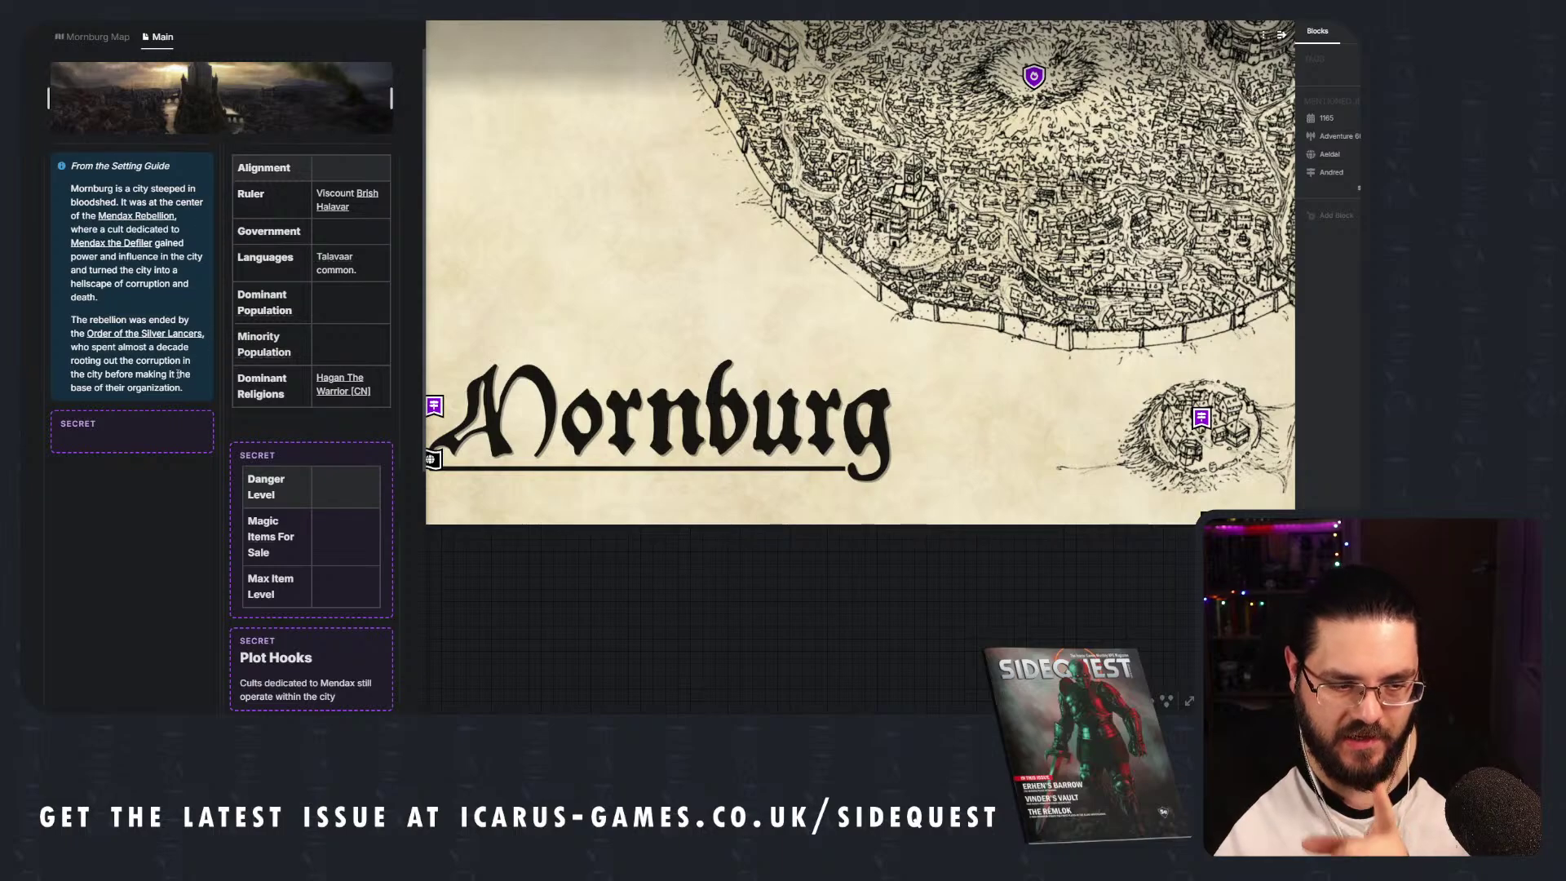
scroll(142, 274, down, 3)
key(ctrl+backslash)
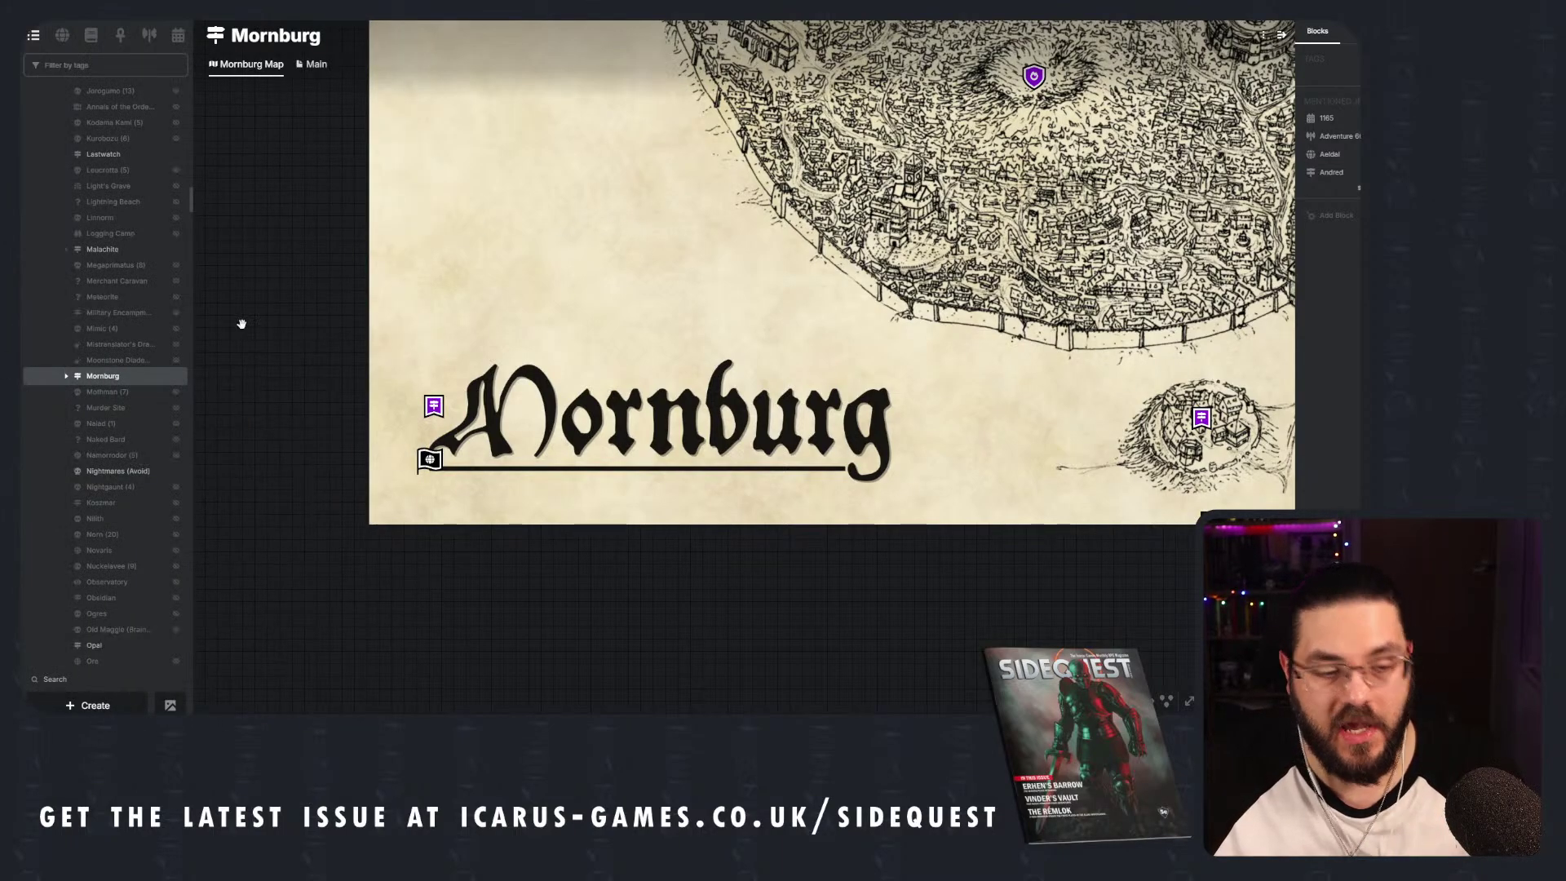
Open the Settlement Template in the Templates folder and copy its Locations in a Settlement list including the heading.
scroll(187, 231, down, 15)
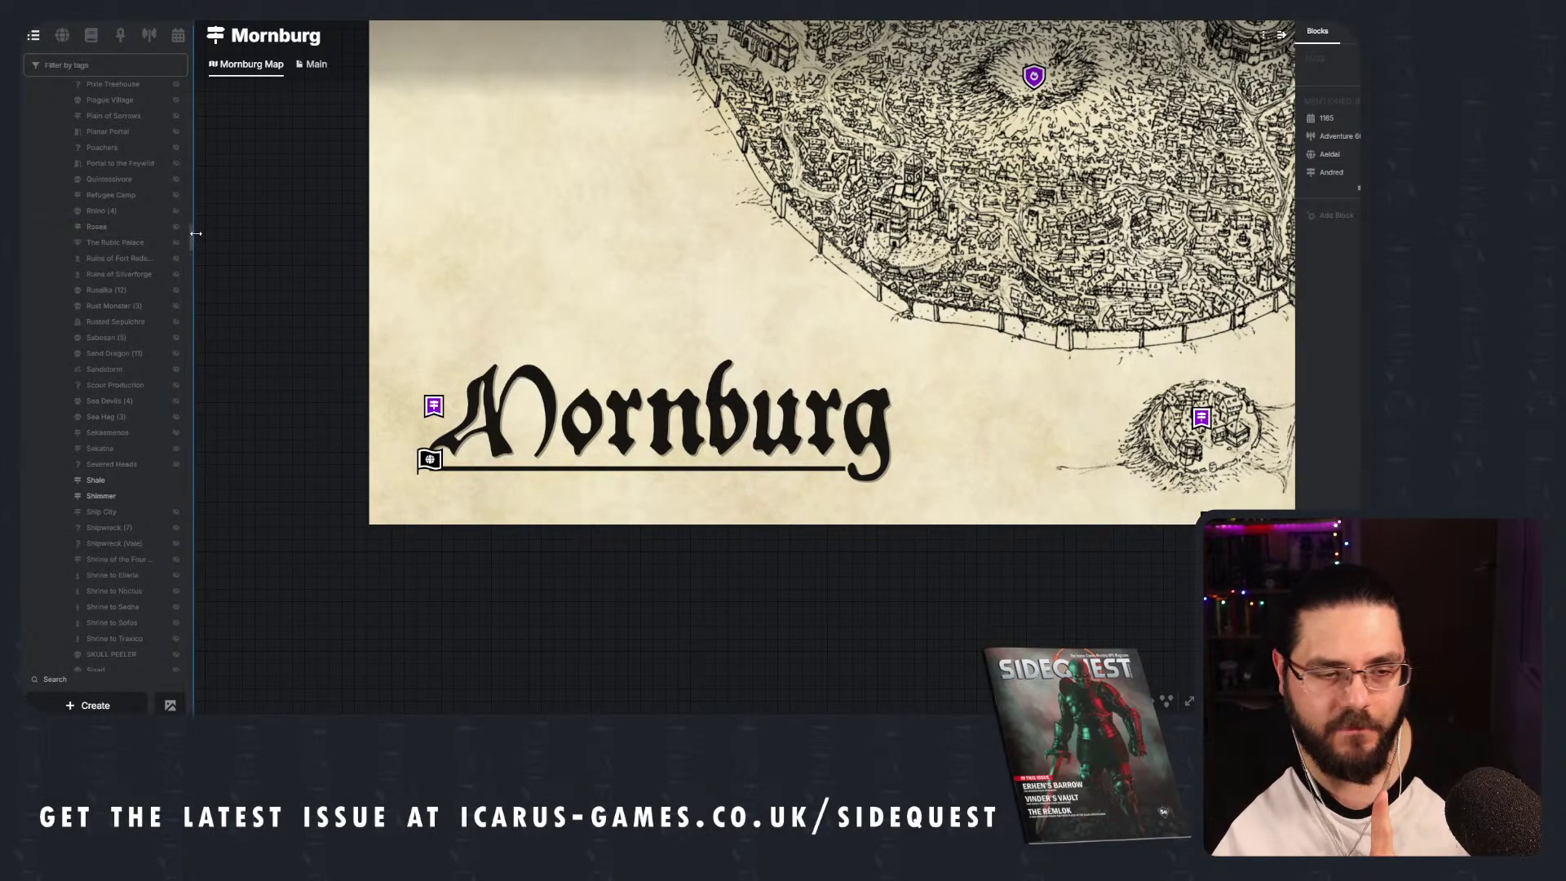
click(67, 665)
scroll(67, 665, down, 5)
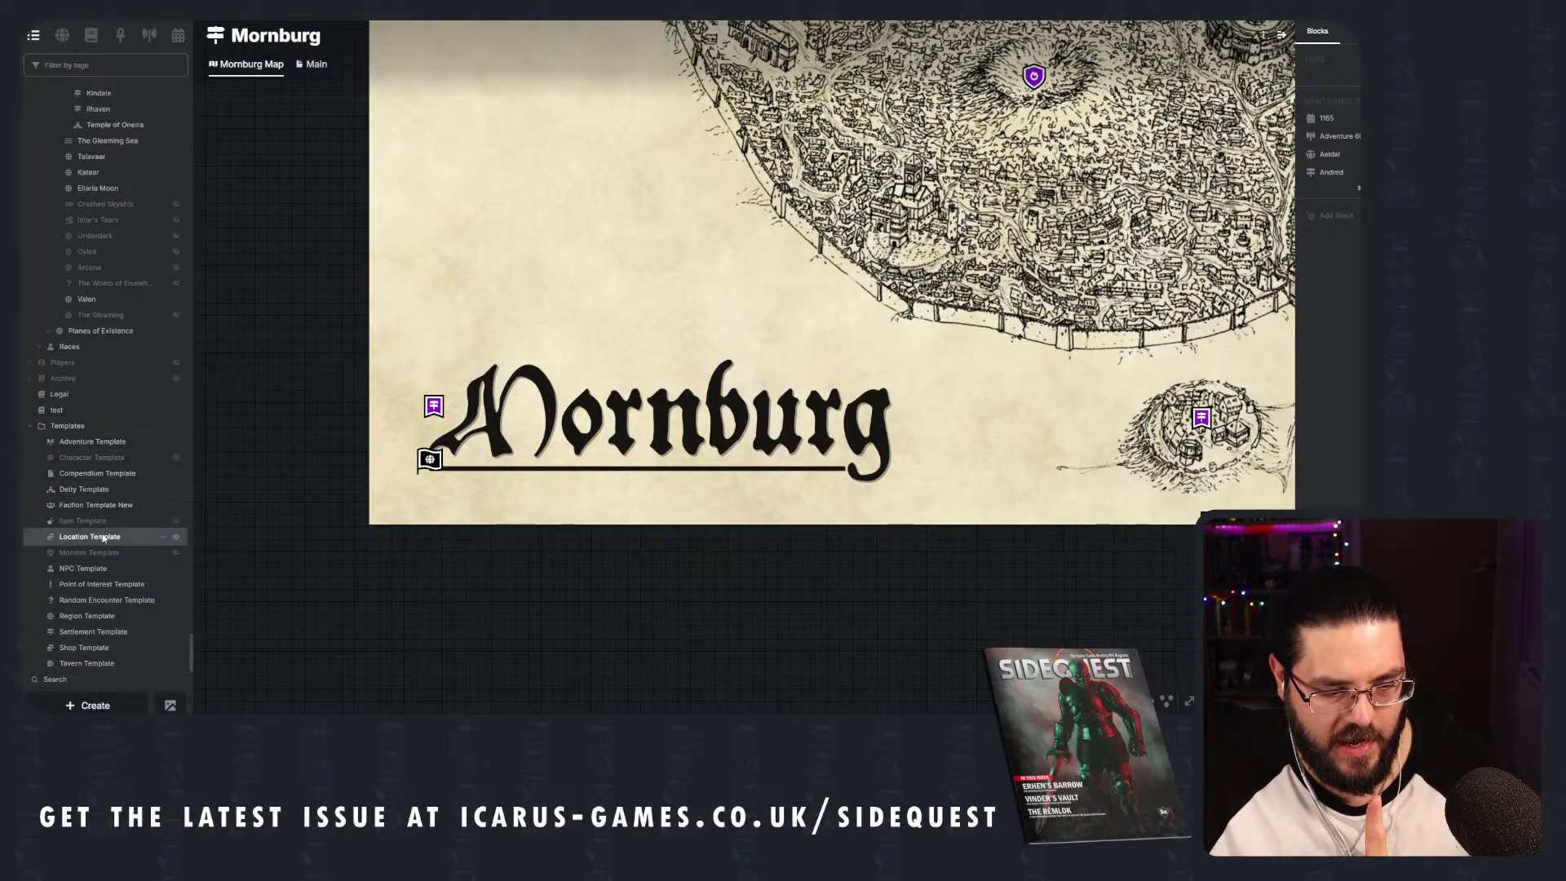
click(114, 633)
scroll(588, 407, down, 5)
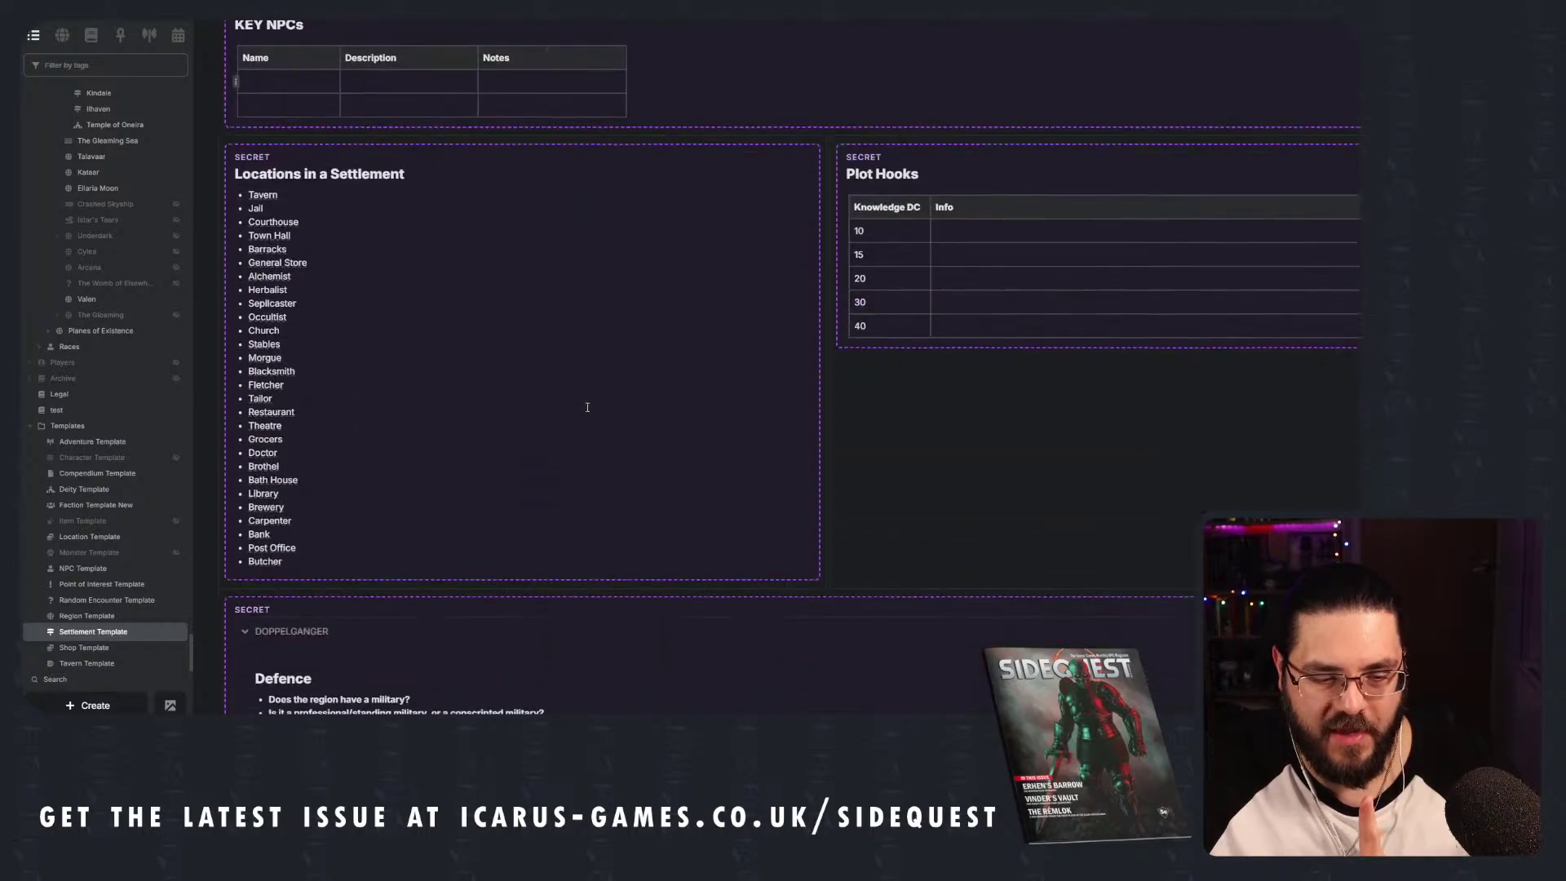
drag(313, 559, 233, 175)
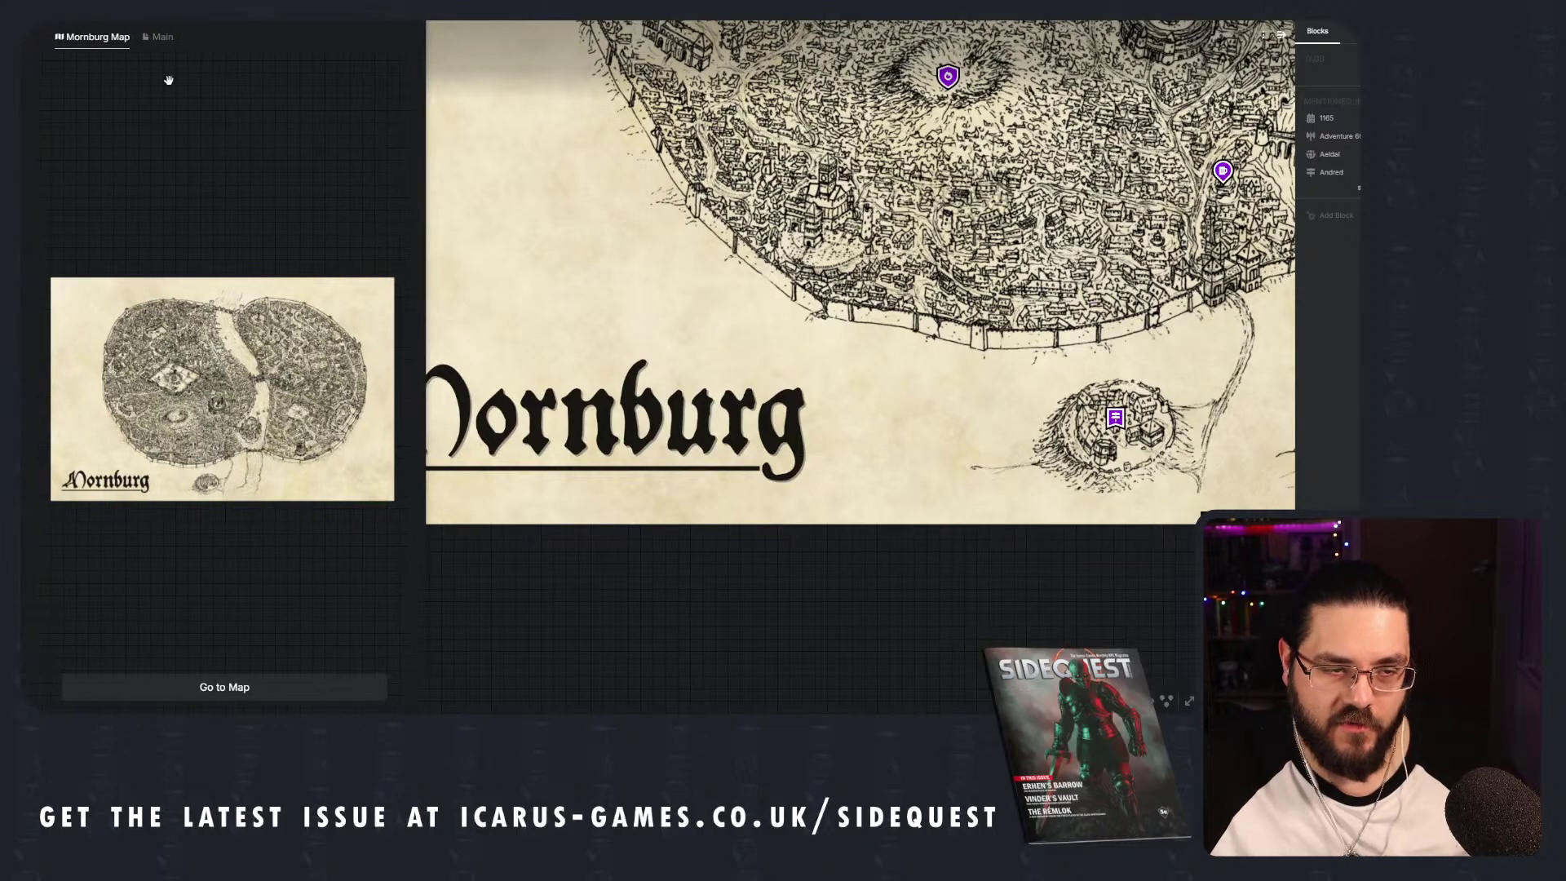
Paste the Locations in a Settlement list into the empty secret block on the Mornburg note's Main page.
click(159, 36)
scroll(108, 394, down, 5)
click(137, 213)
key(ctrl+v)
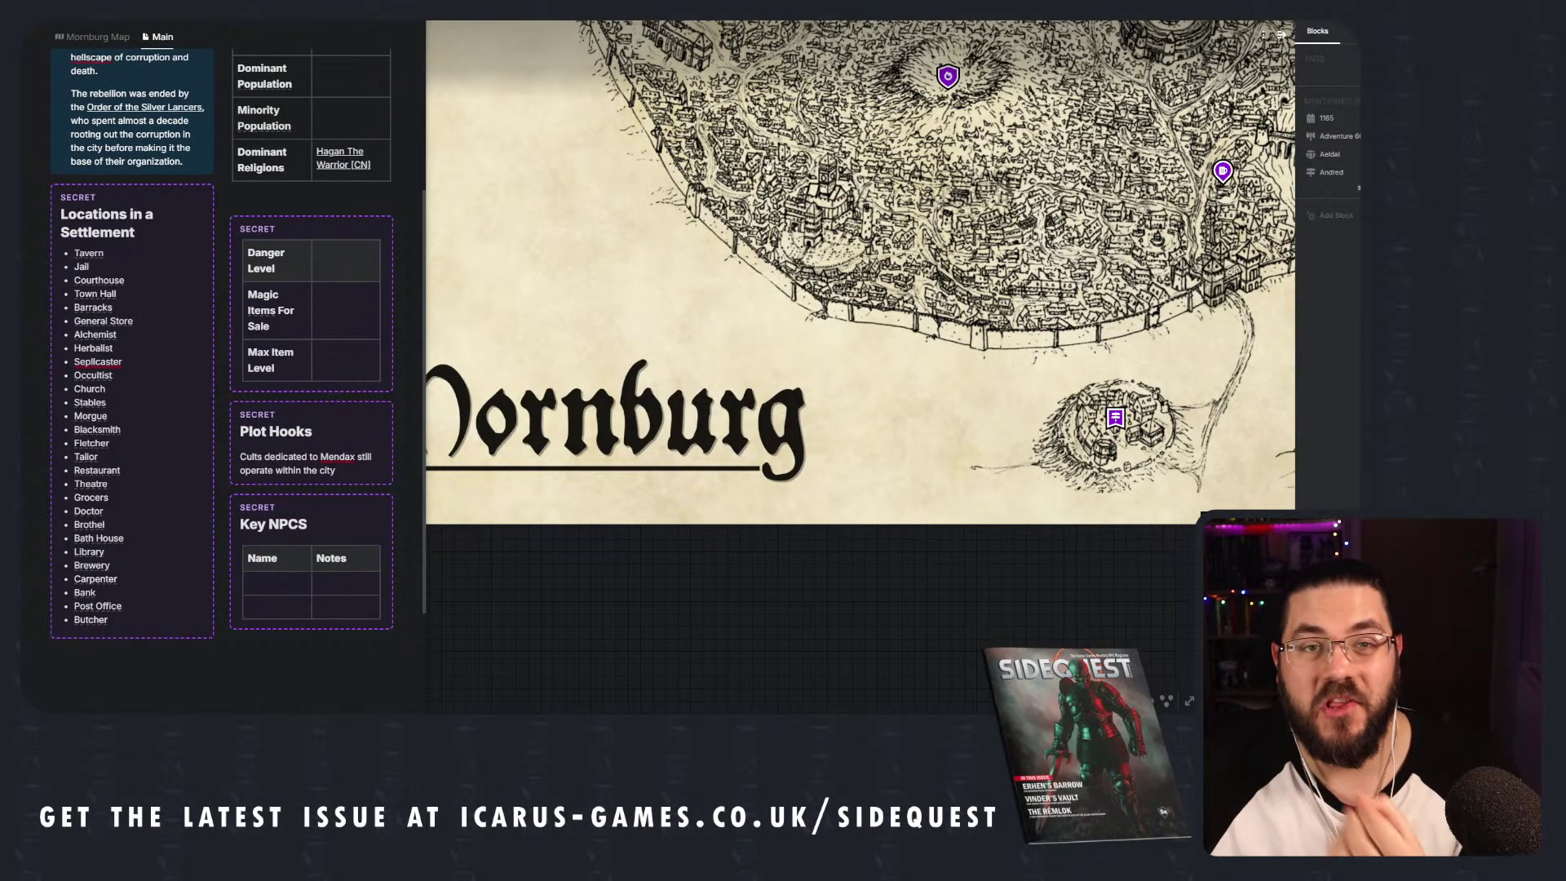
scroll(895, 330, up, 3)
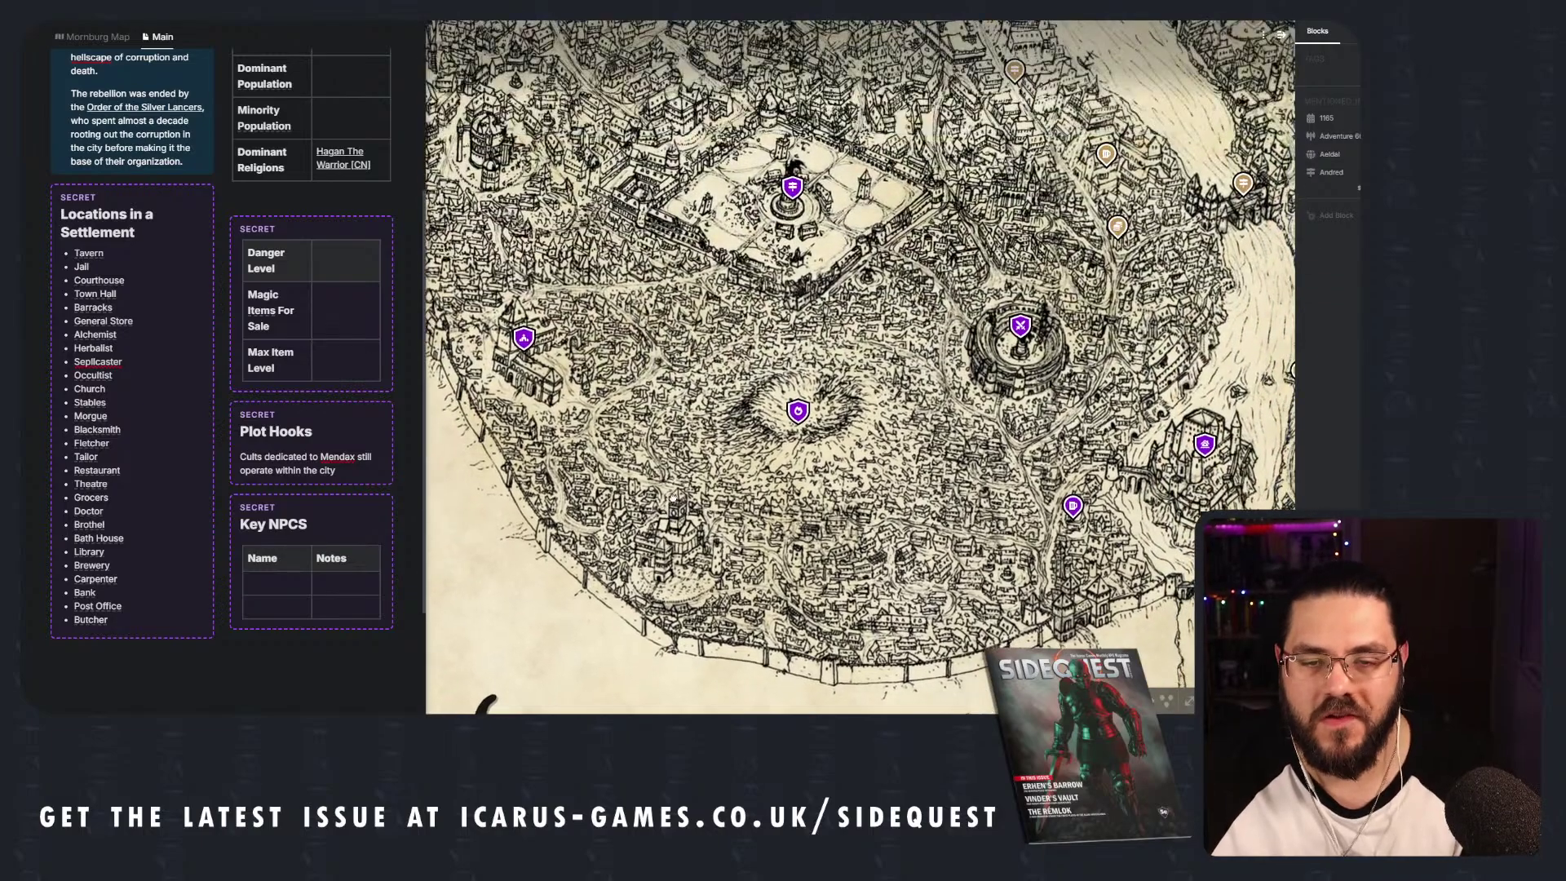
drag(947, 322, 661, 481)
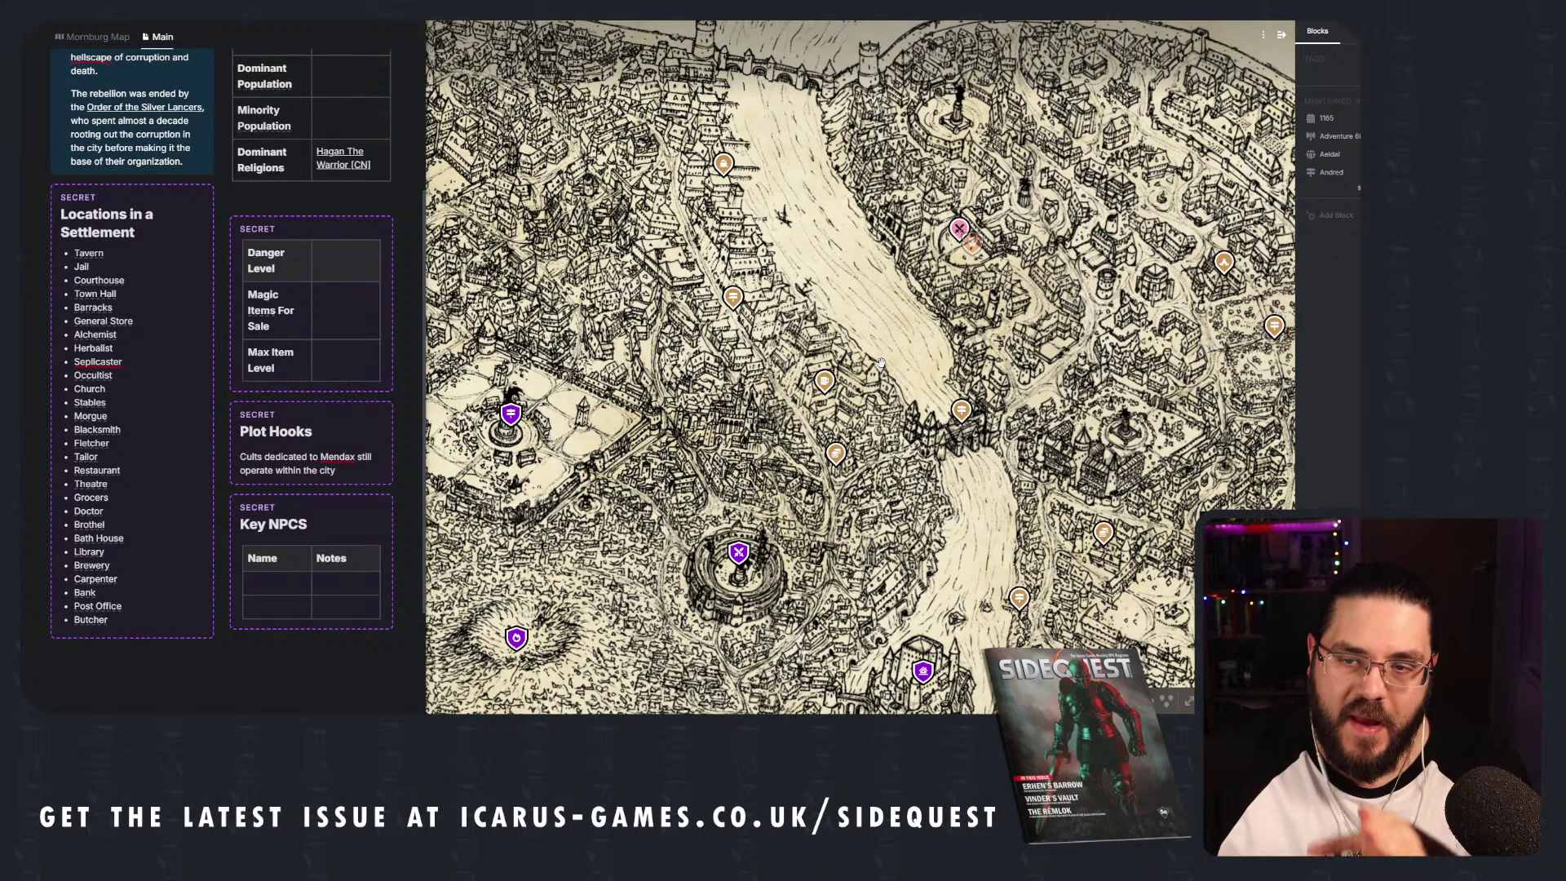
drag(892, 396, 881, 326)
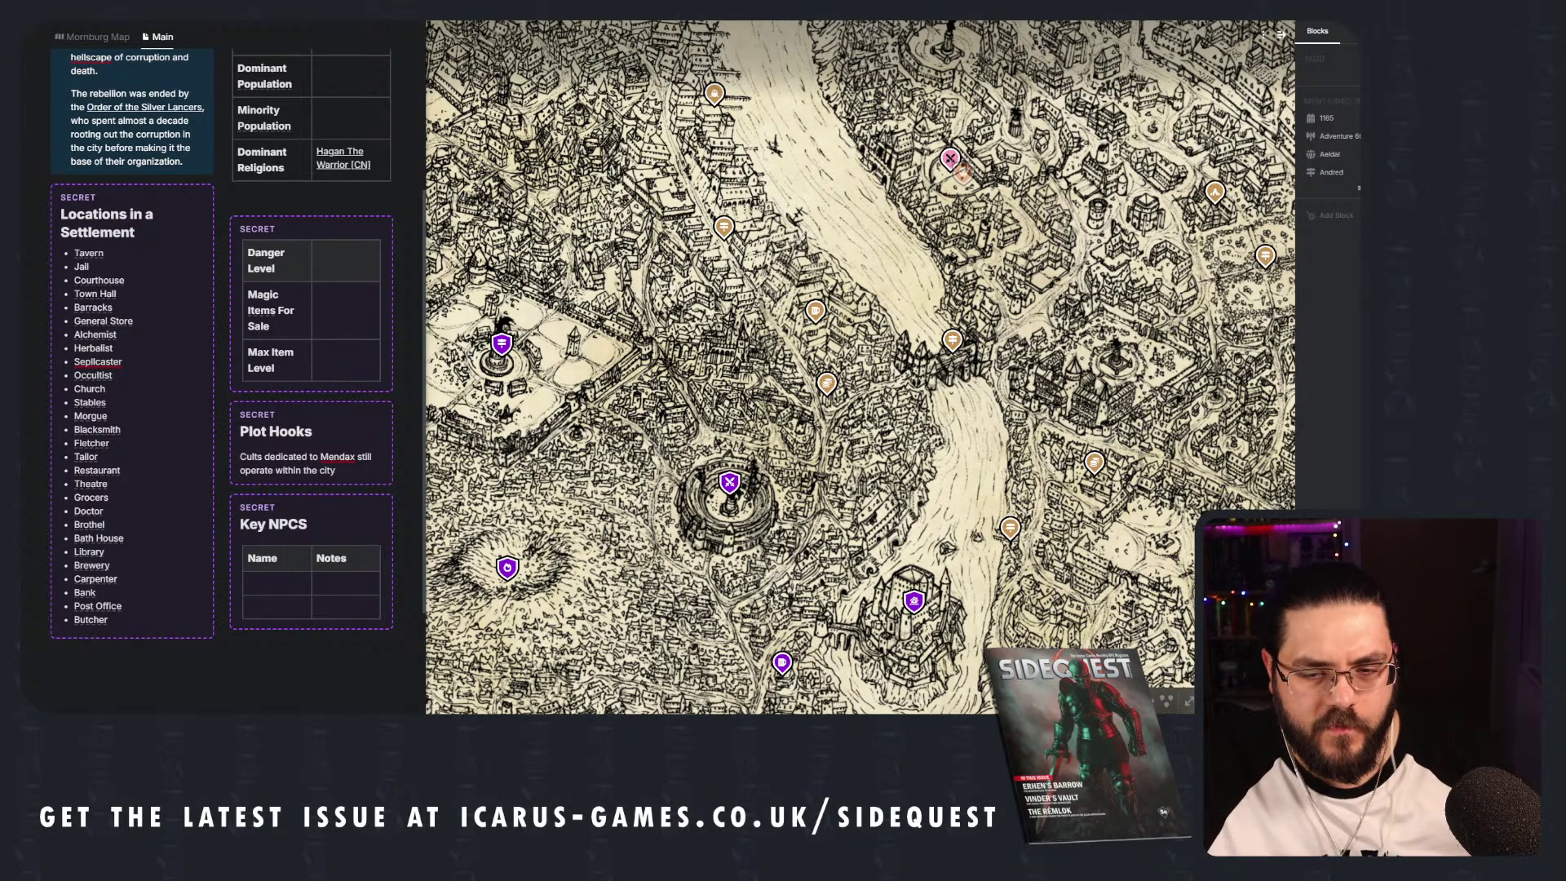
Compare the Mornburg note's Locations in a Settlement list with the existing pins across the city map, then close the note.
scroll(746, 285, down, 2)
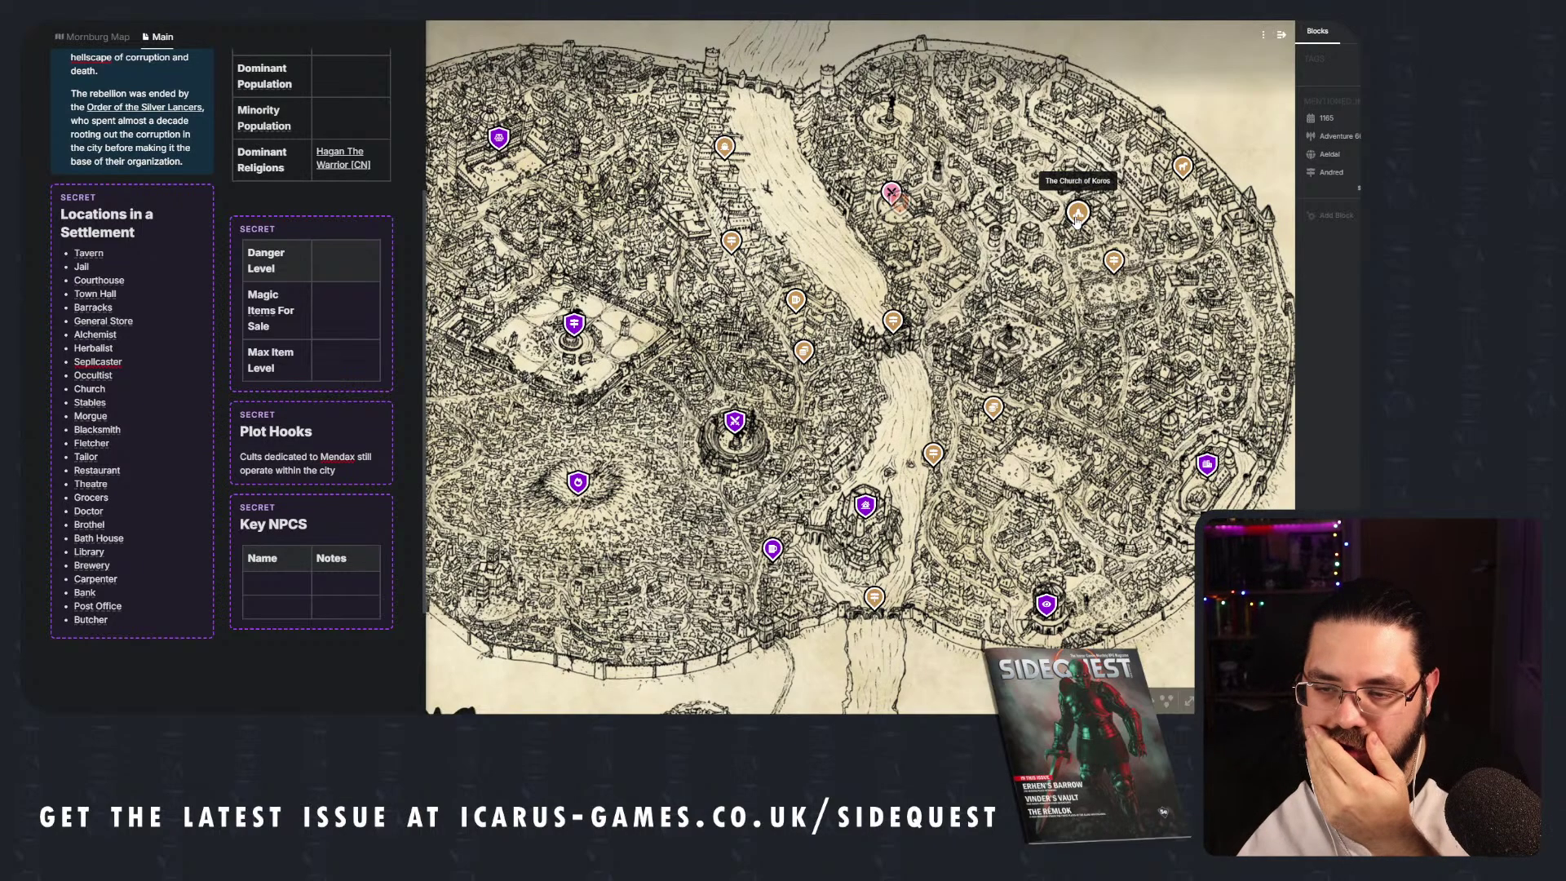
drag(1079, 233, 1164, 214)
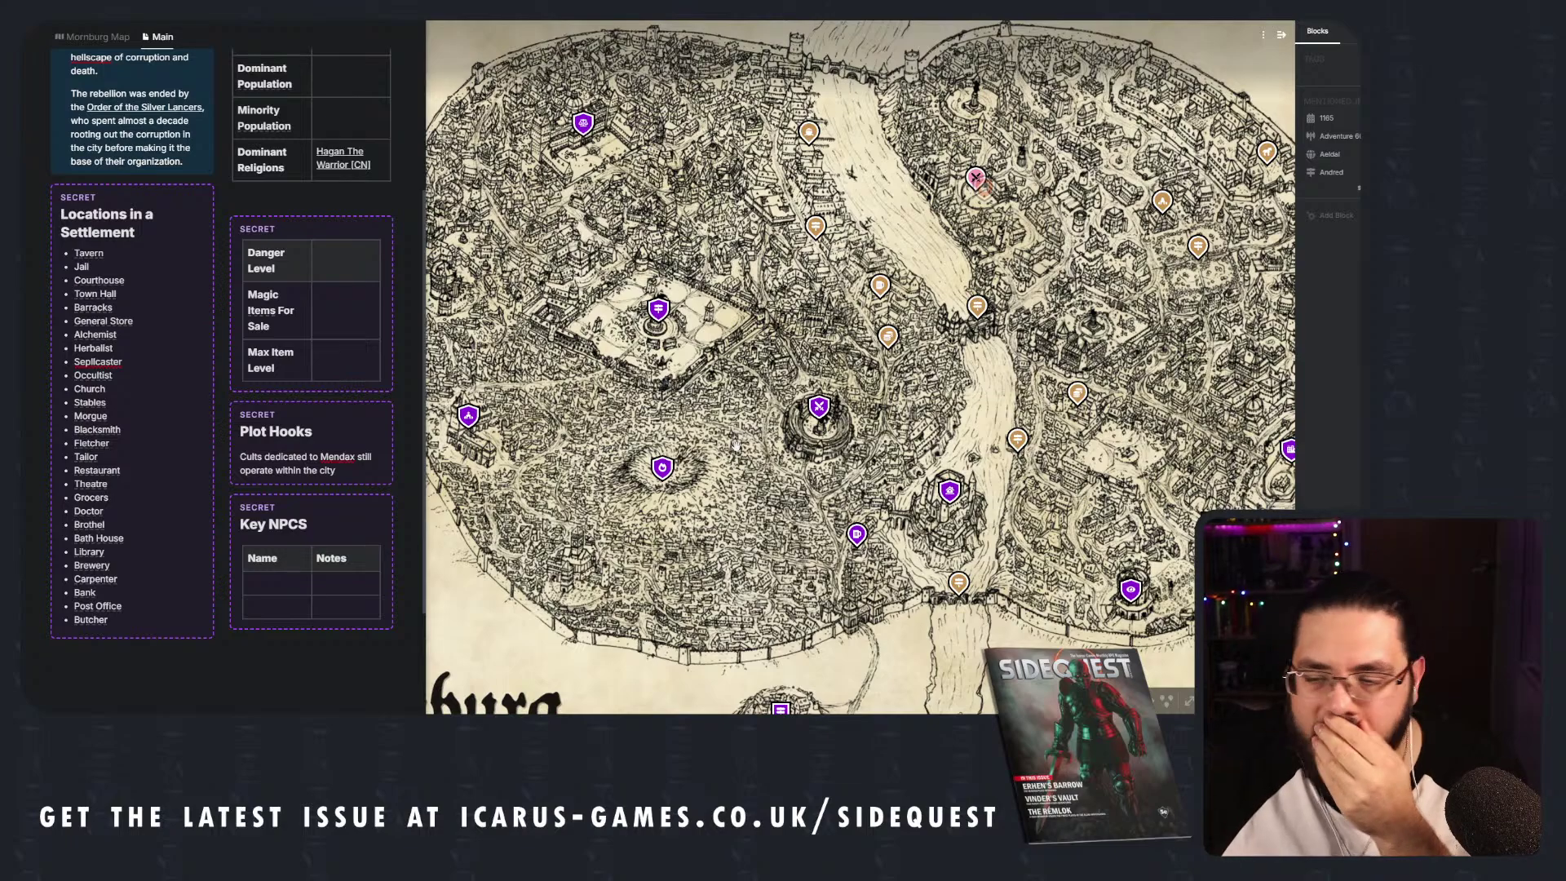
drag(1296, 455, 1219, 454)
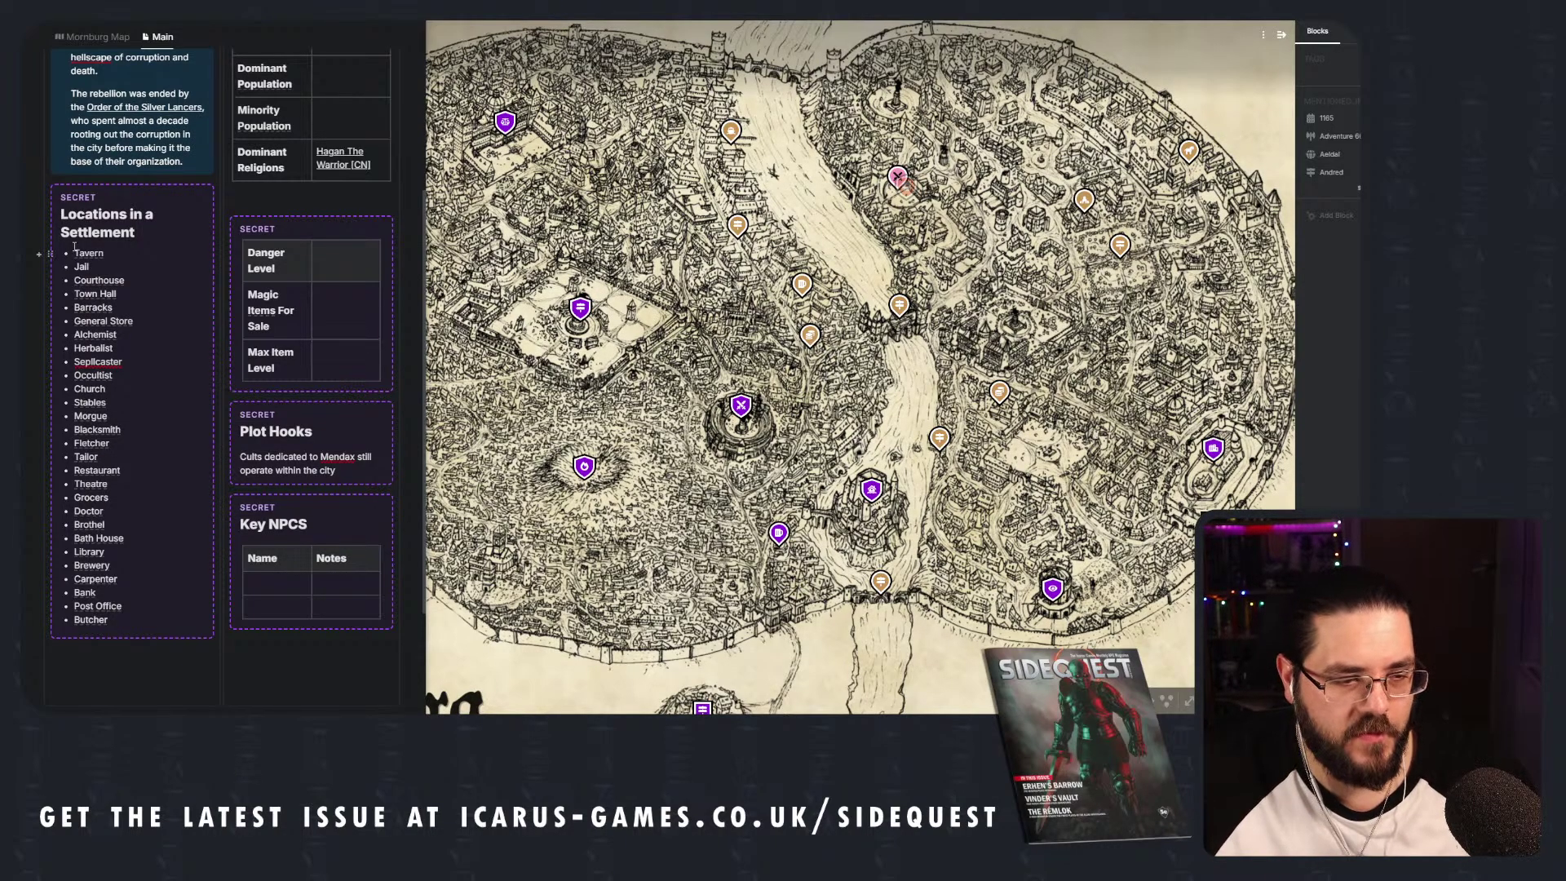
scroll(599, 224, down, 3)
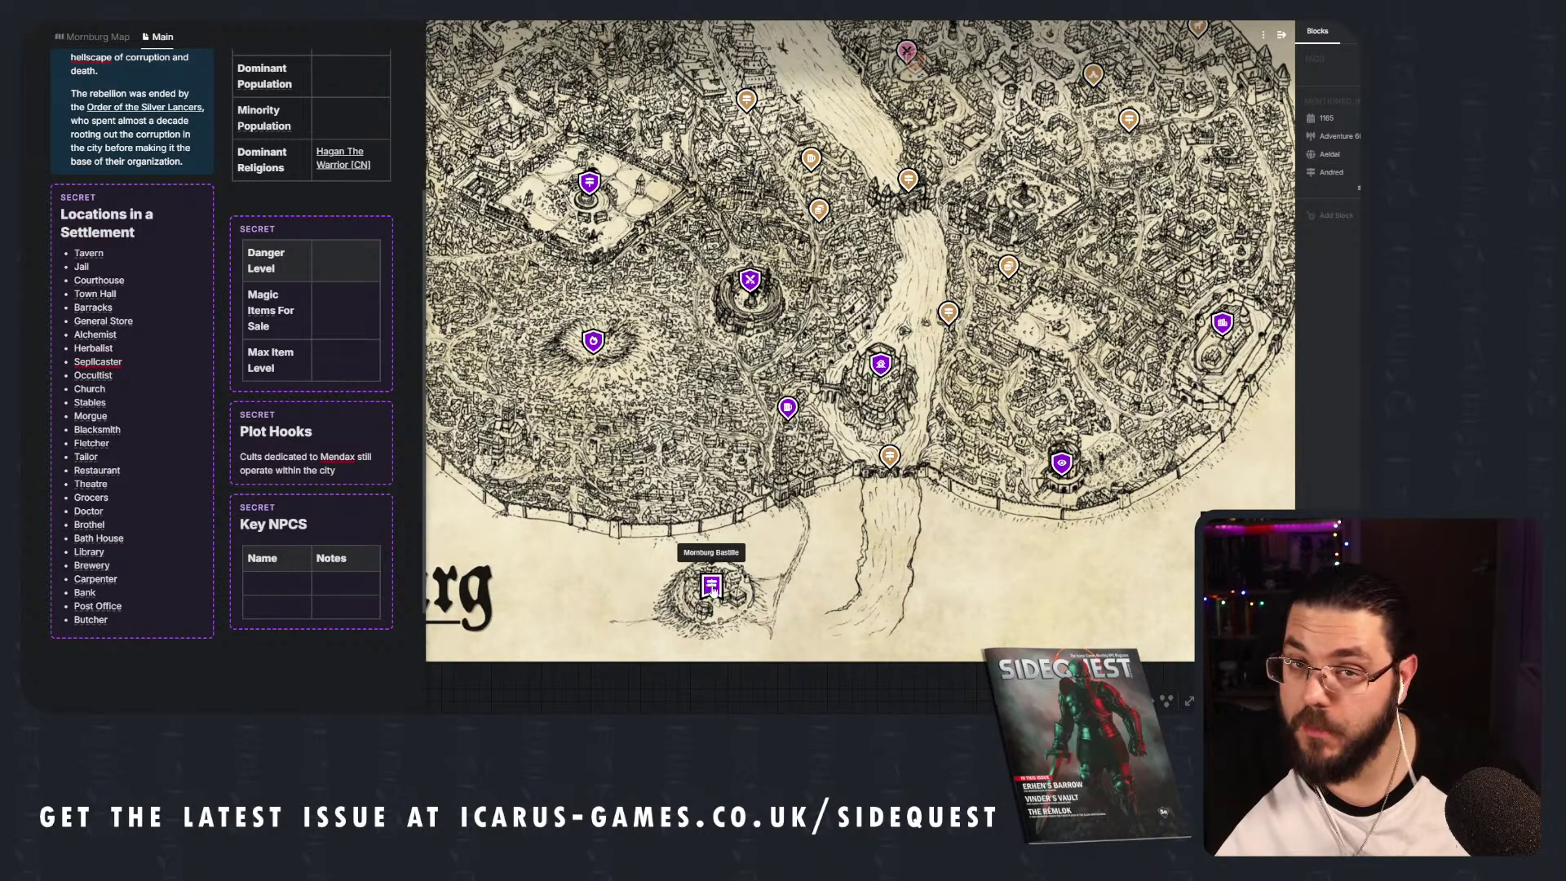
scroll(661, 228, up, 2)
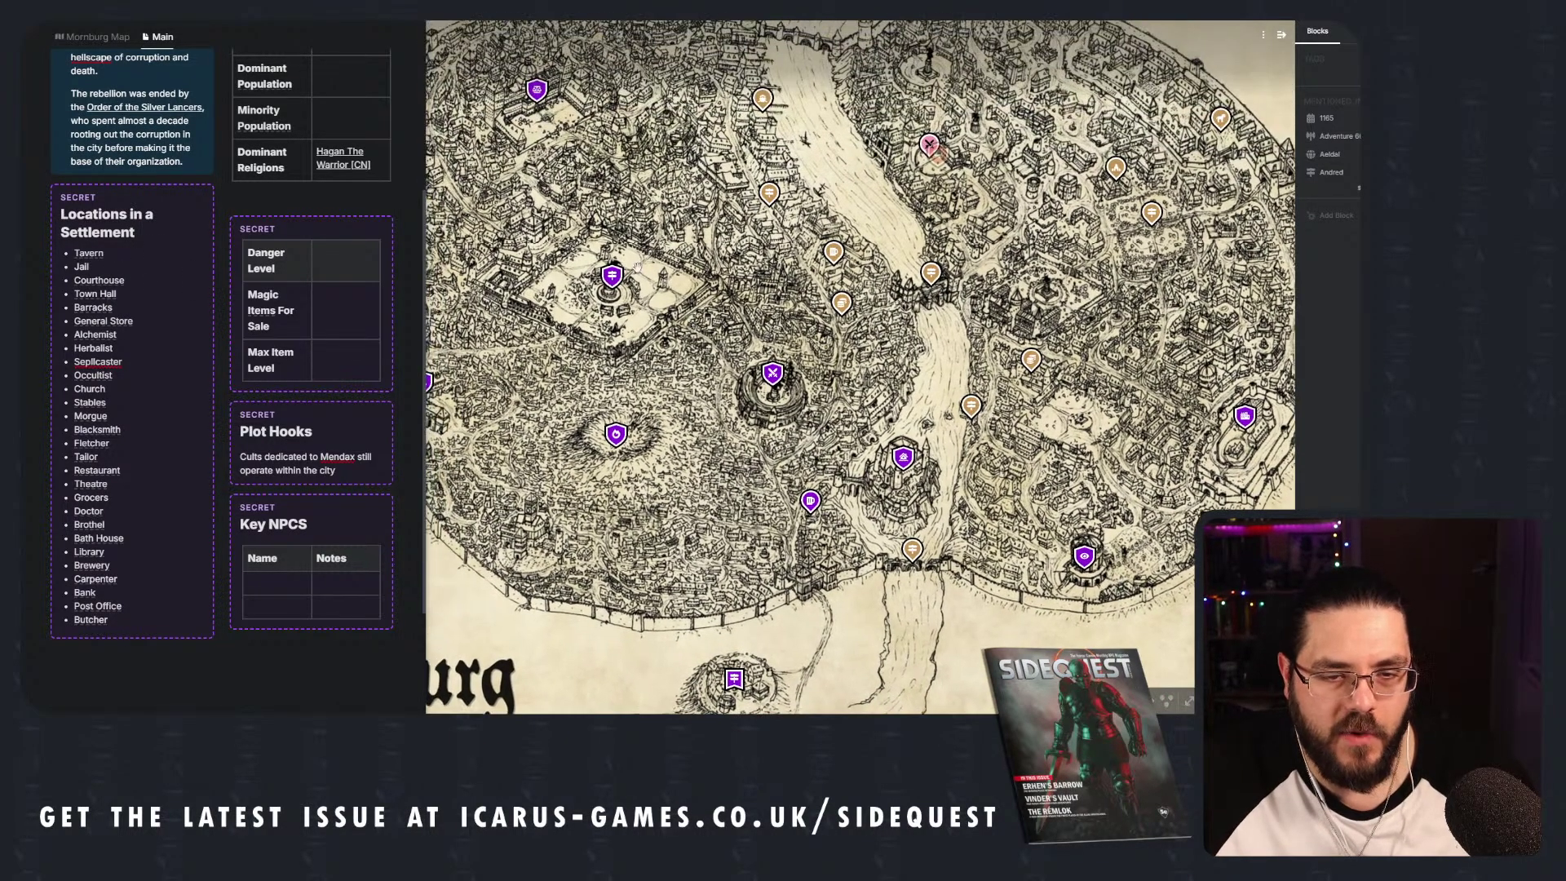
drag(630, 164, 715, 182)
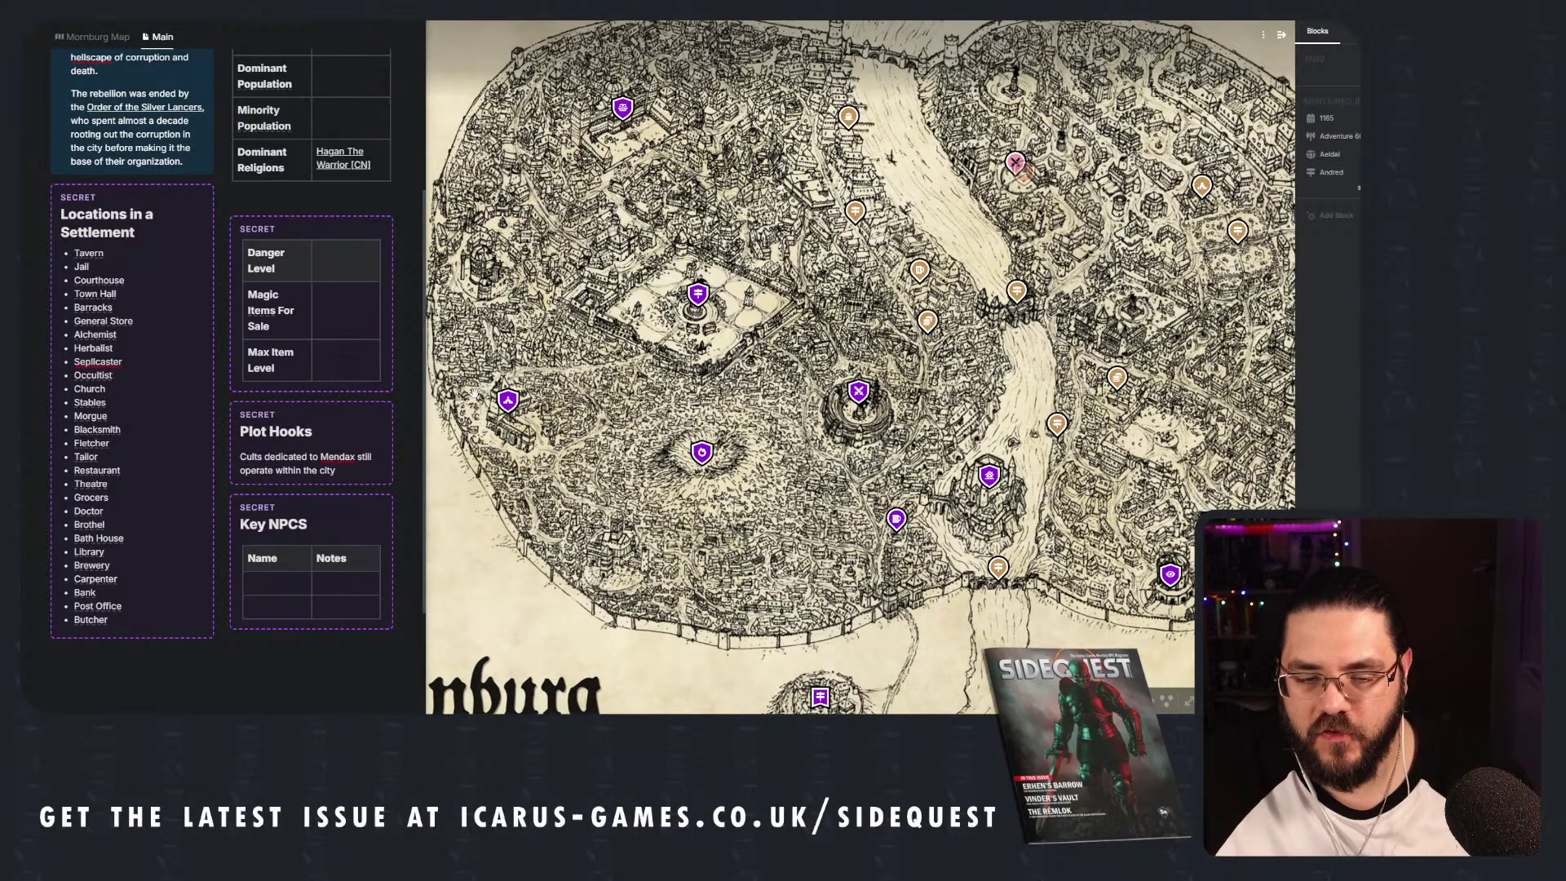
drag(1123, 224, 1111, 226)
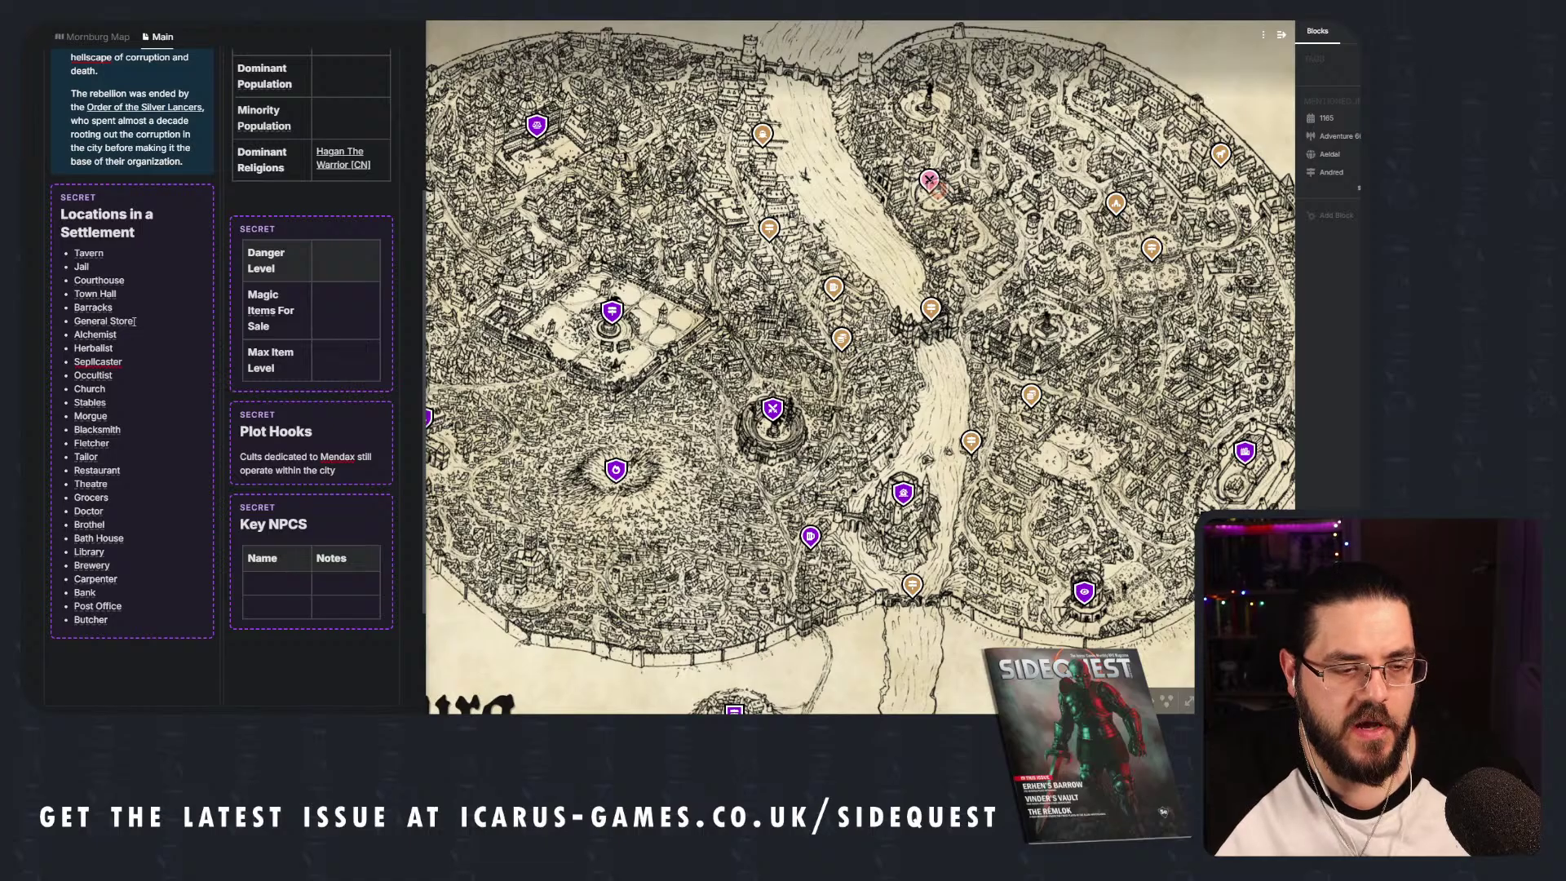
click(92, 37)
Link the generic Alchemist location as a new map pin just west of the central river bridge.
scroll(785, 308, up, 4)
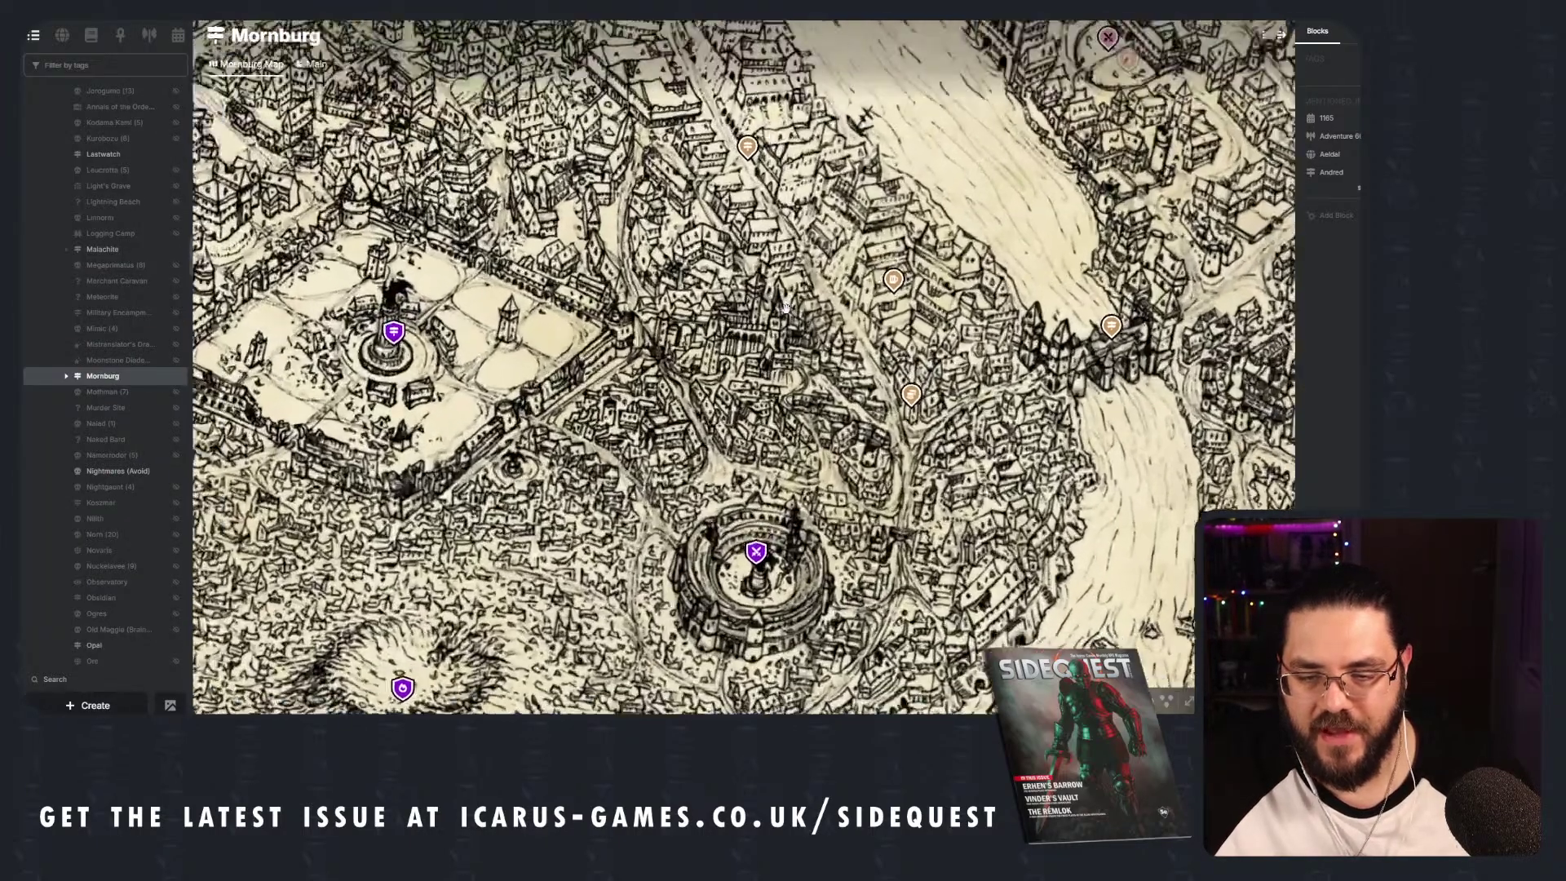
drag(721, 475, 666, 444)
scroll(718, 168, down, 2)
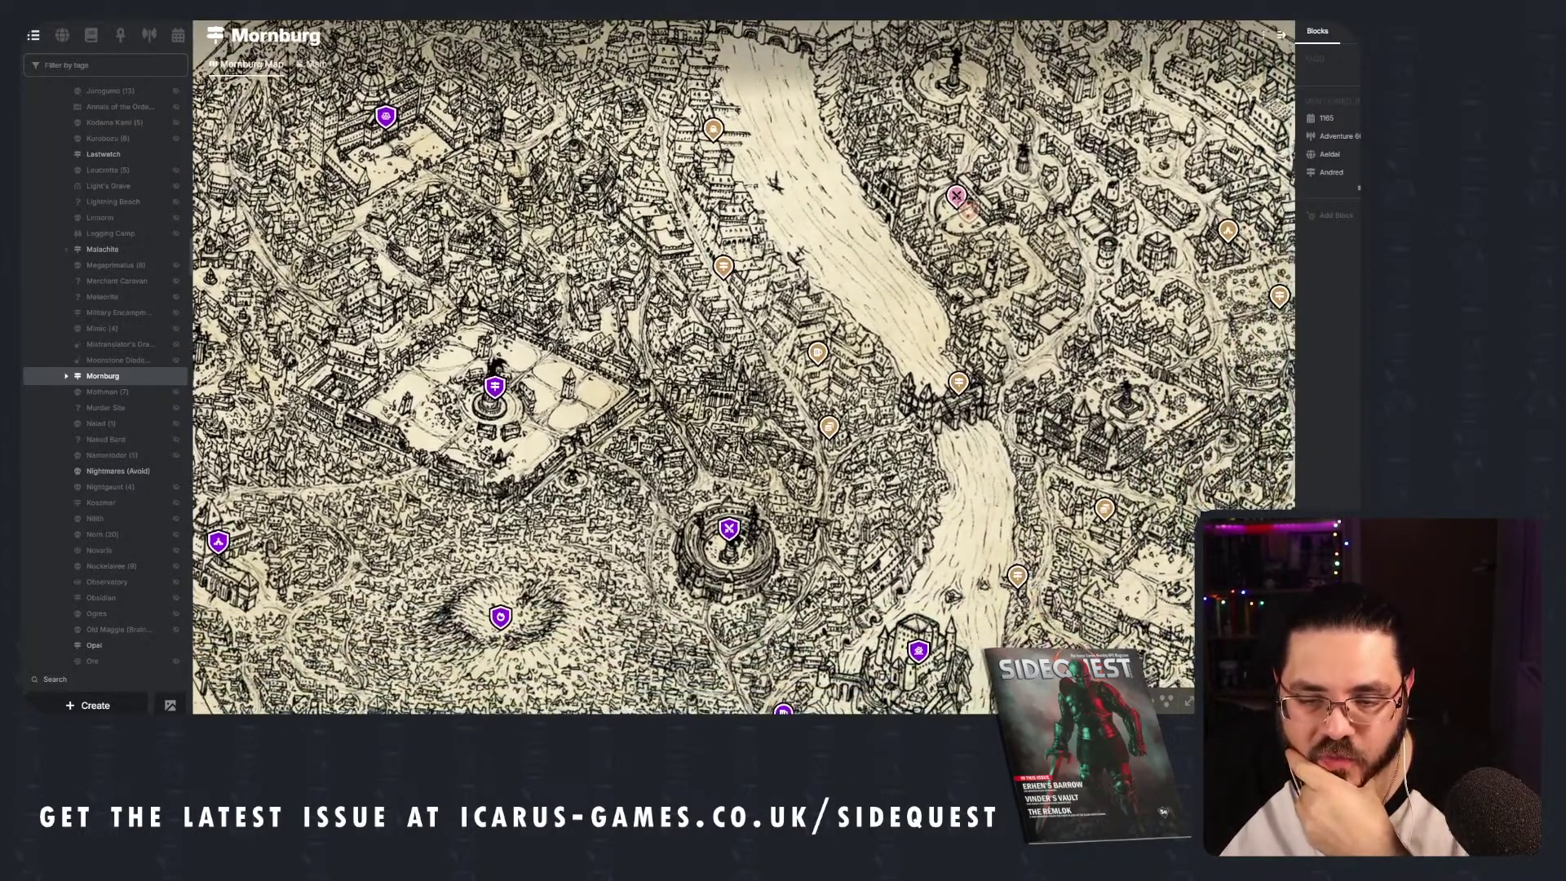
drag(705, 369, 613, 351)
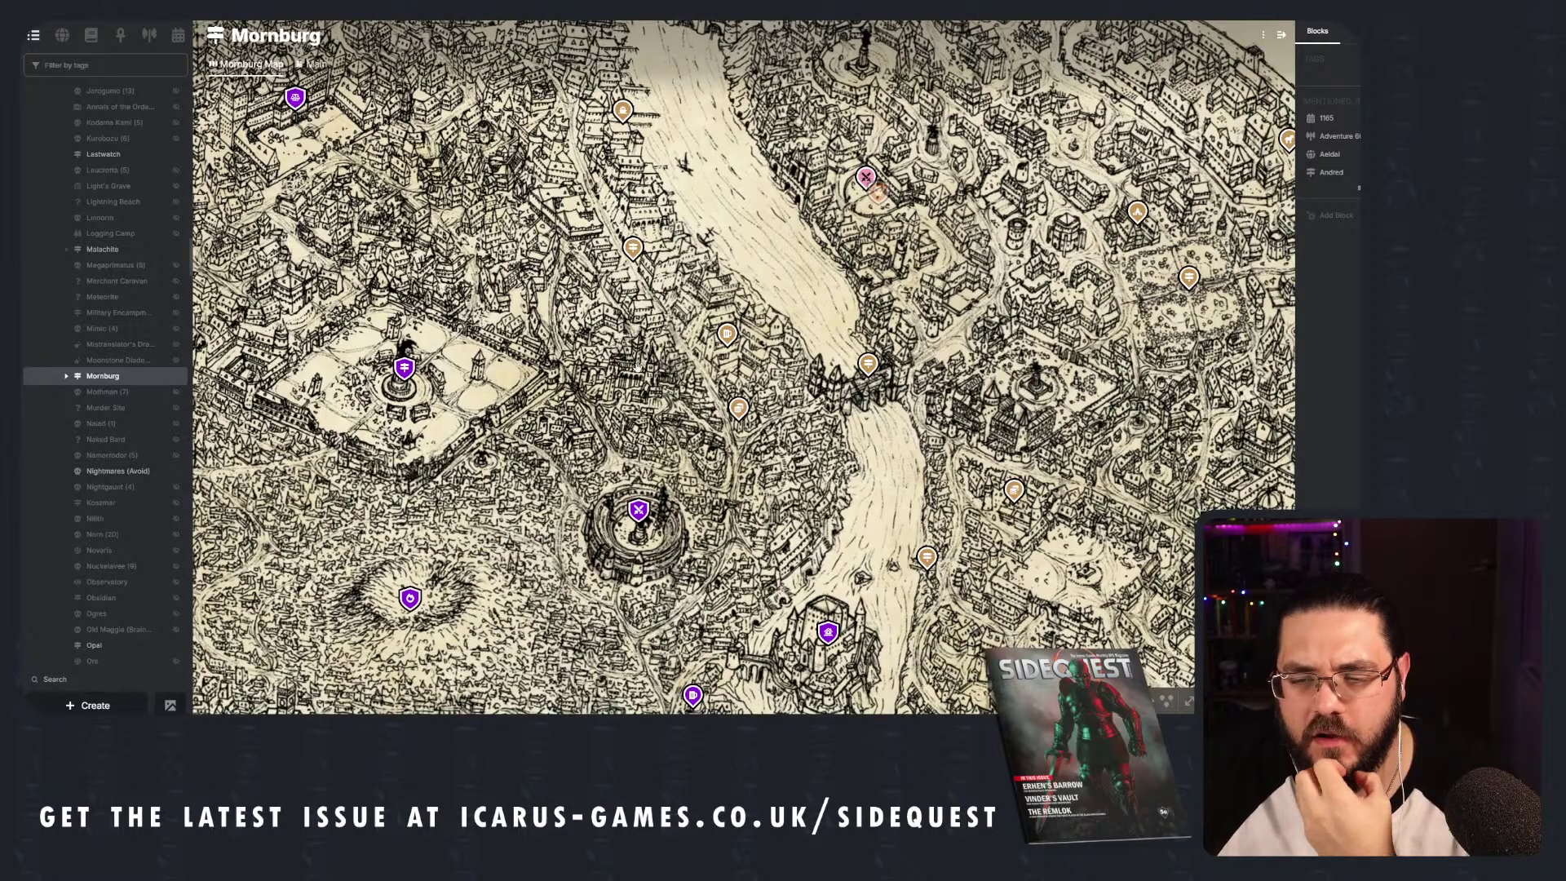
scroll(695, 377, up, 2)
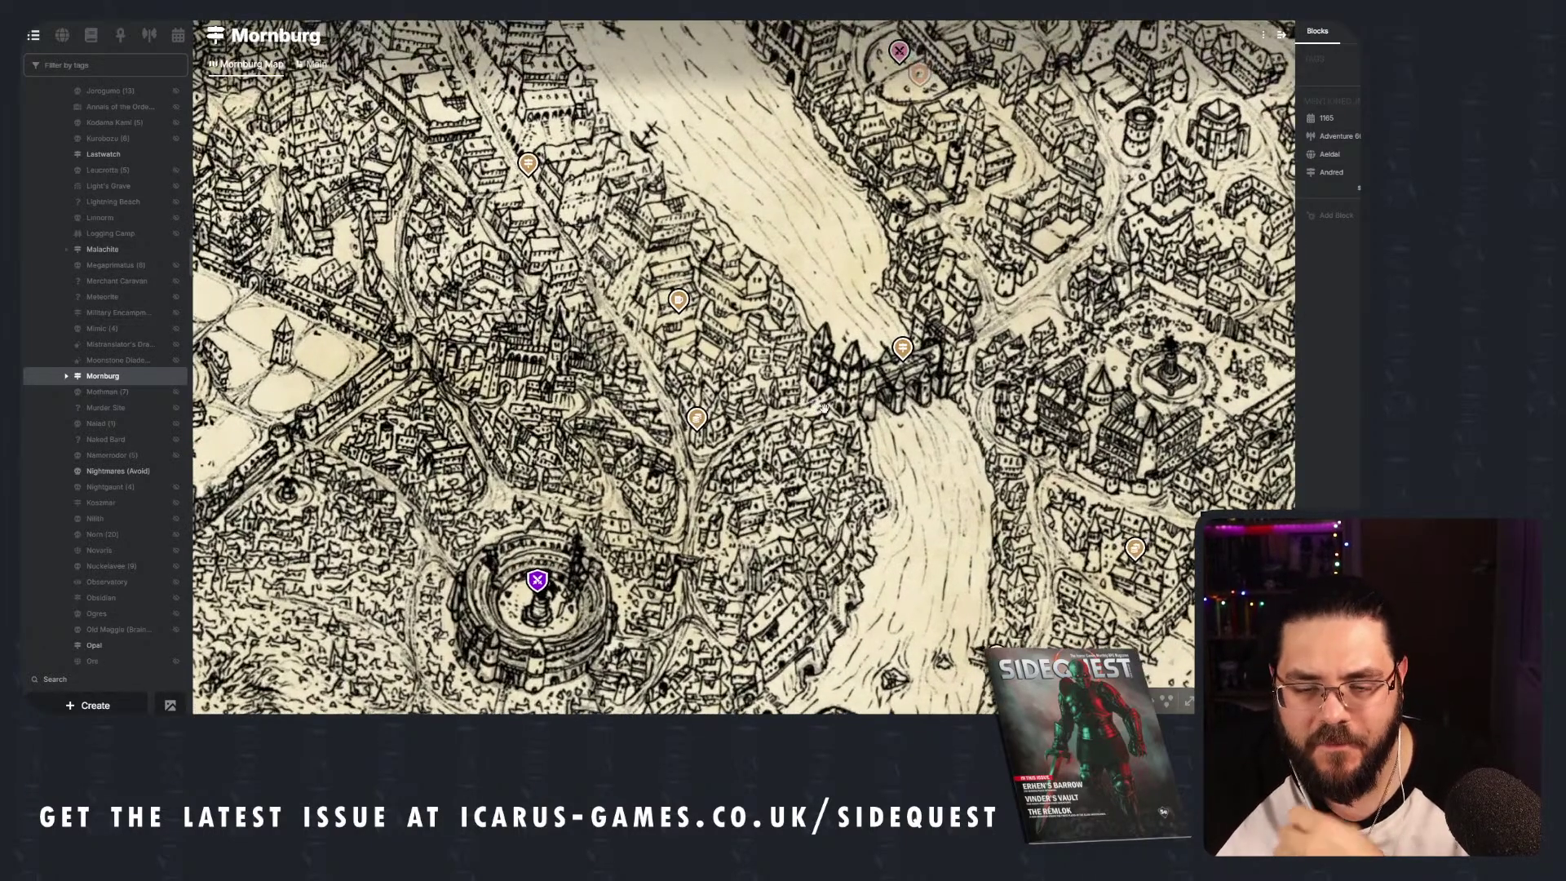
scroll(828, 412, up, 2)
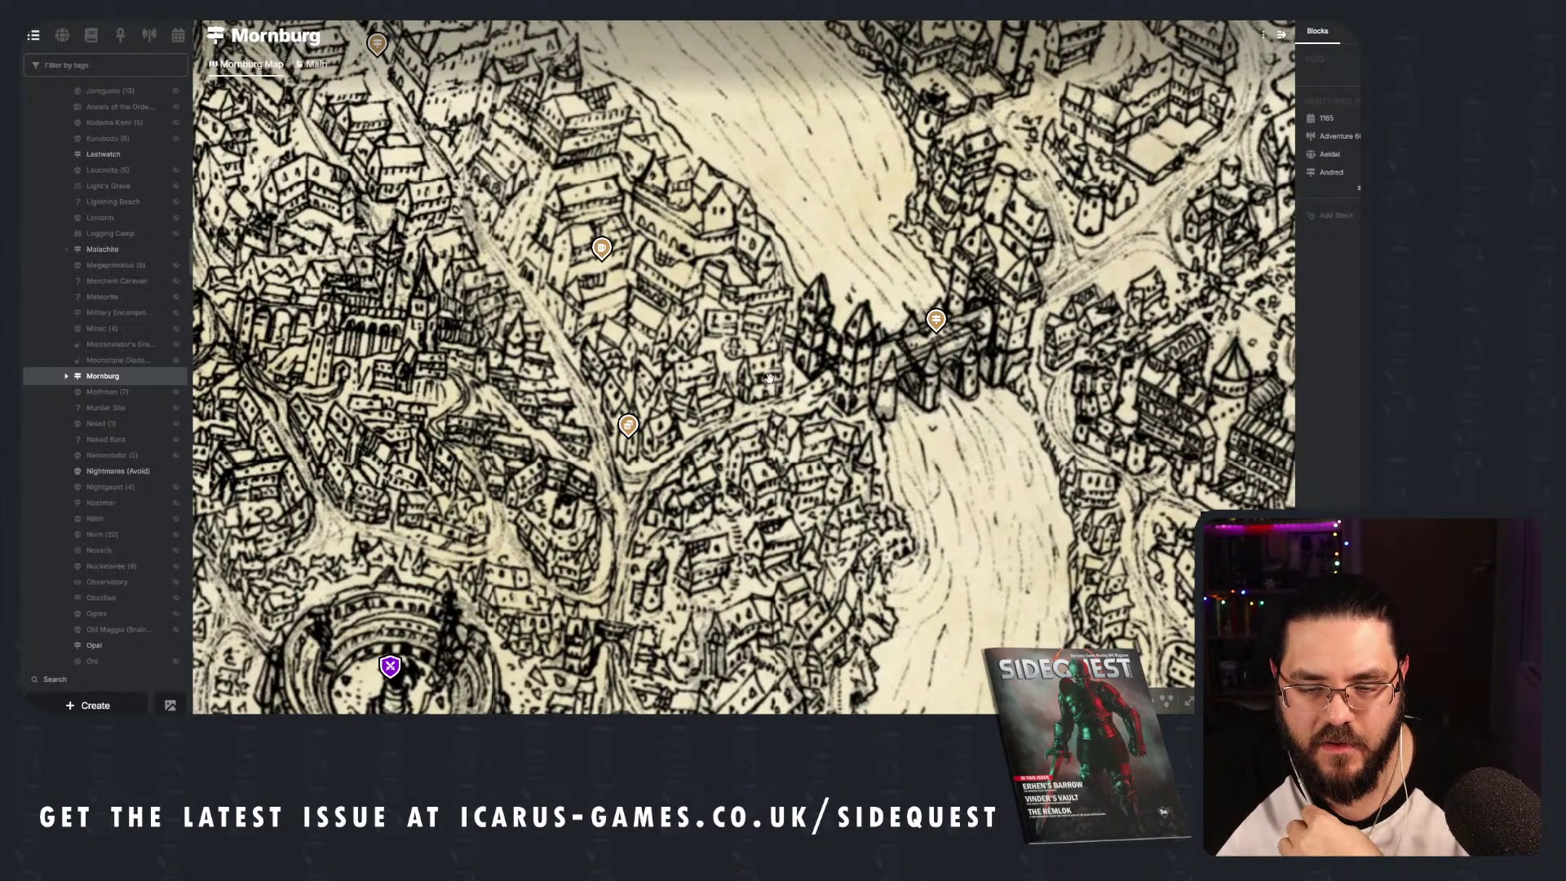
right_click(770, 378)
click(801, 403)
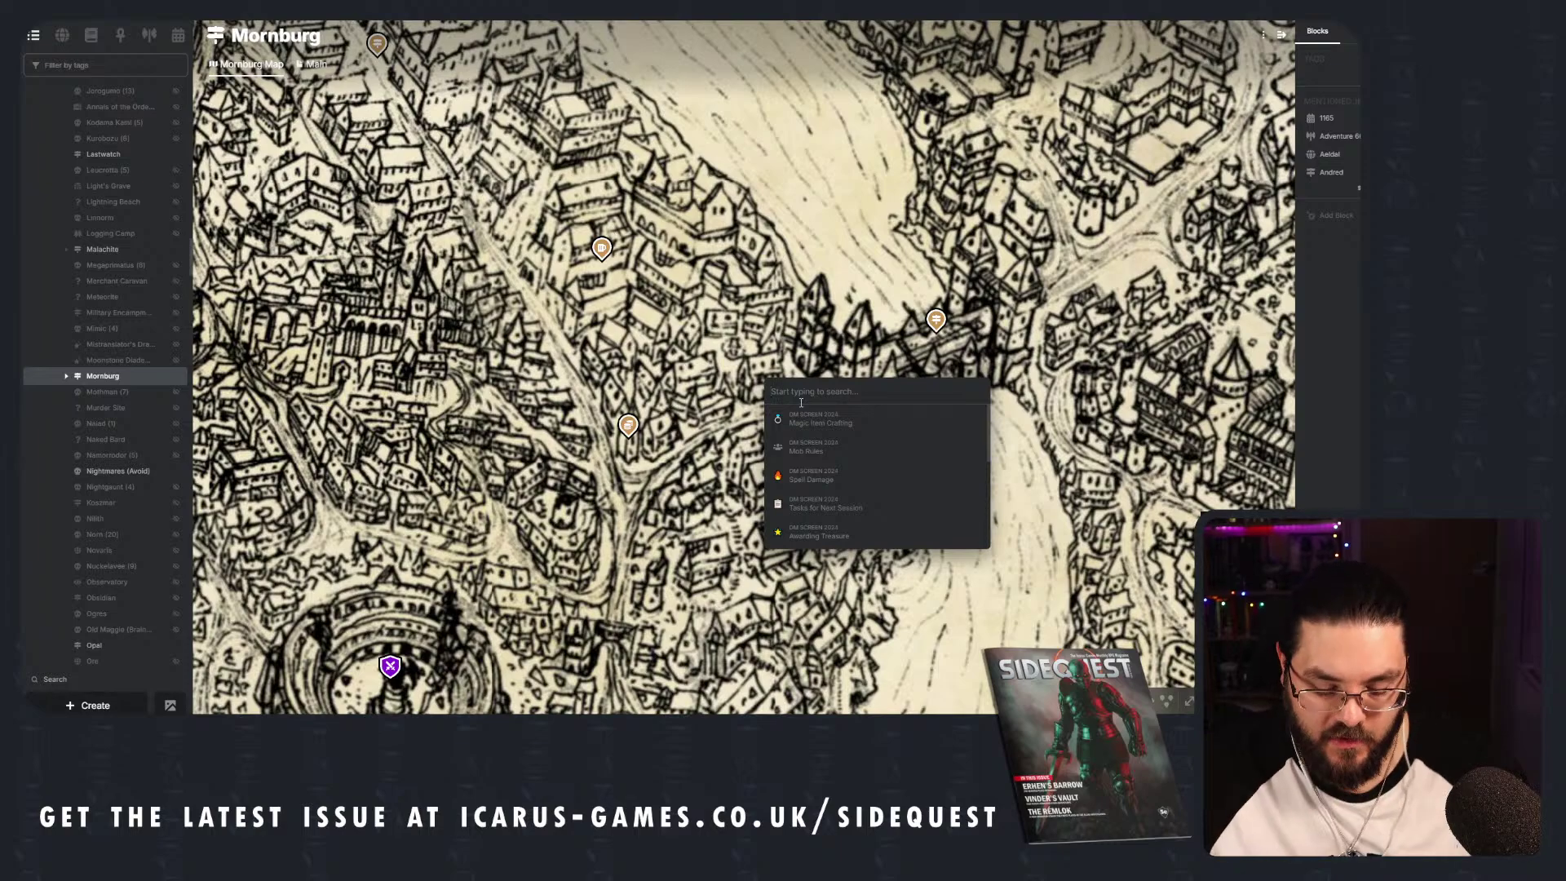
text(alch)
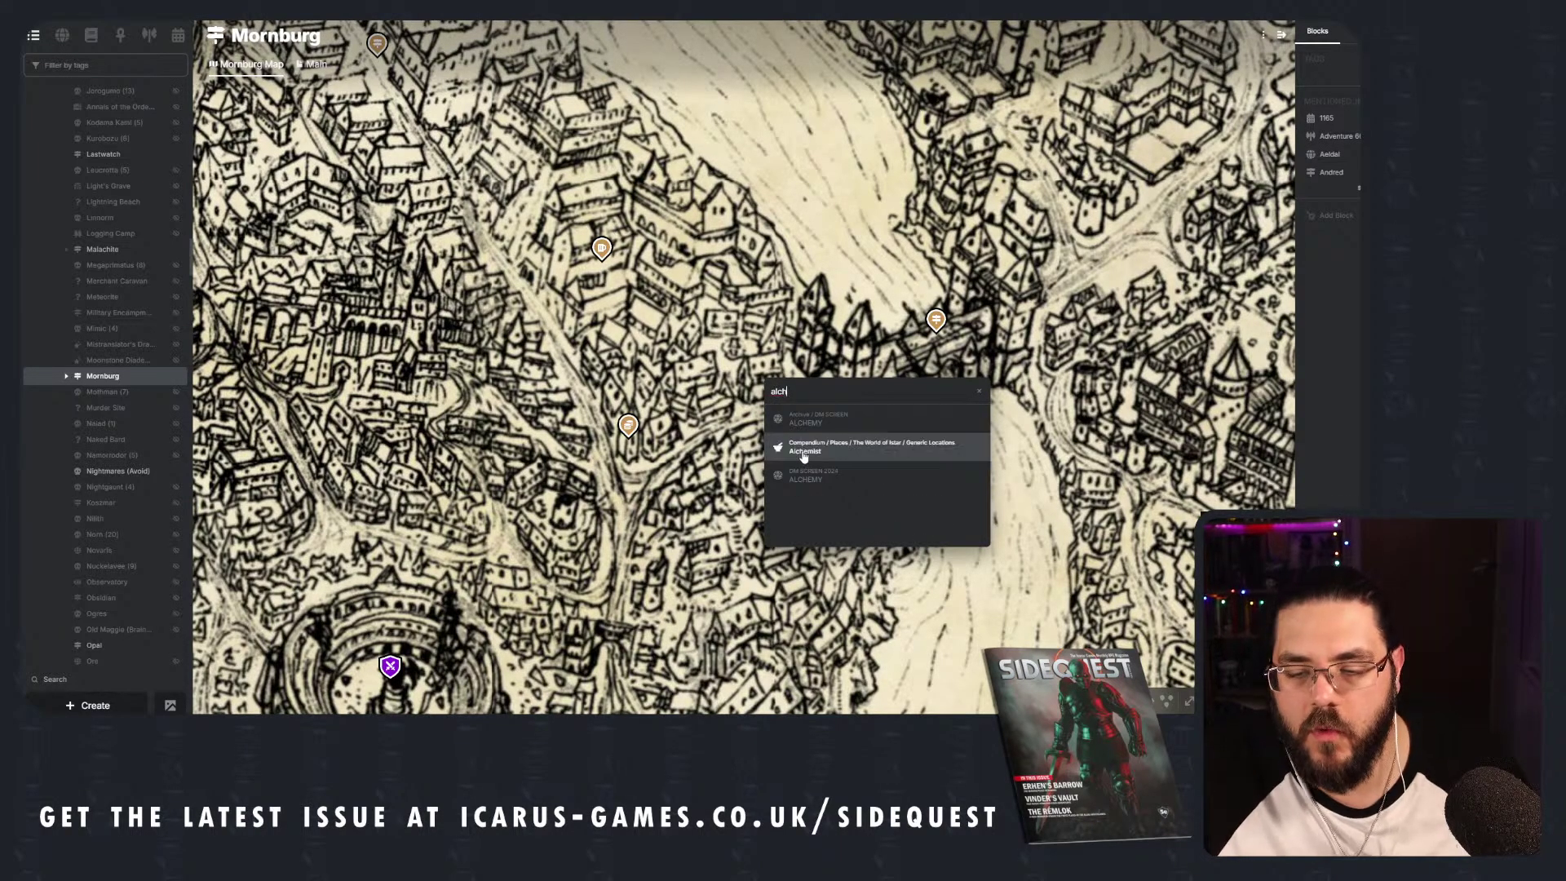
click(804, 457)
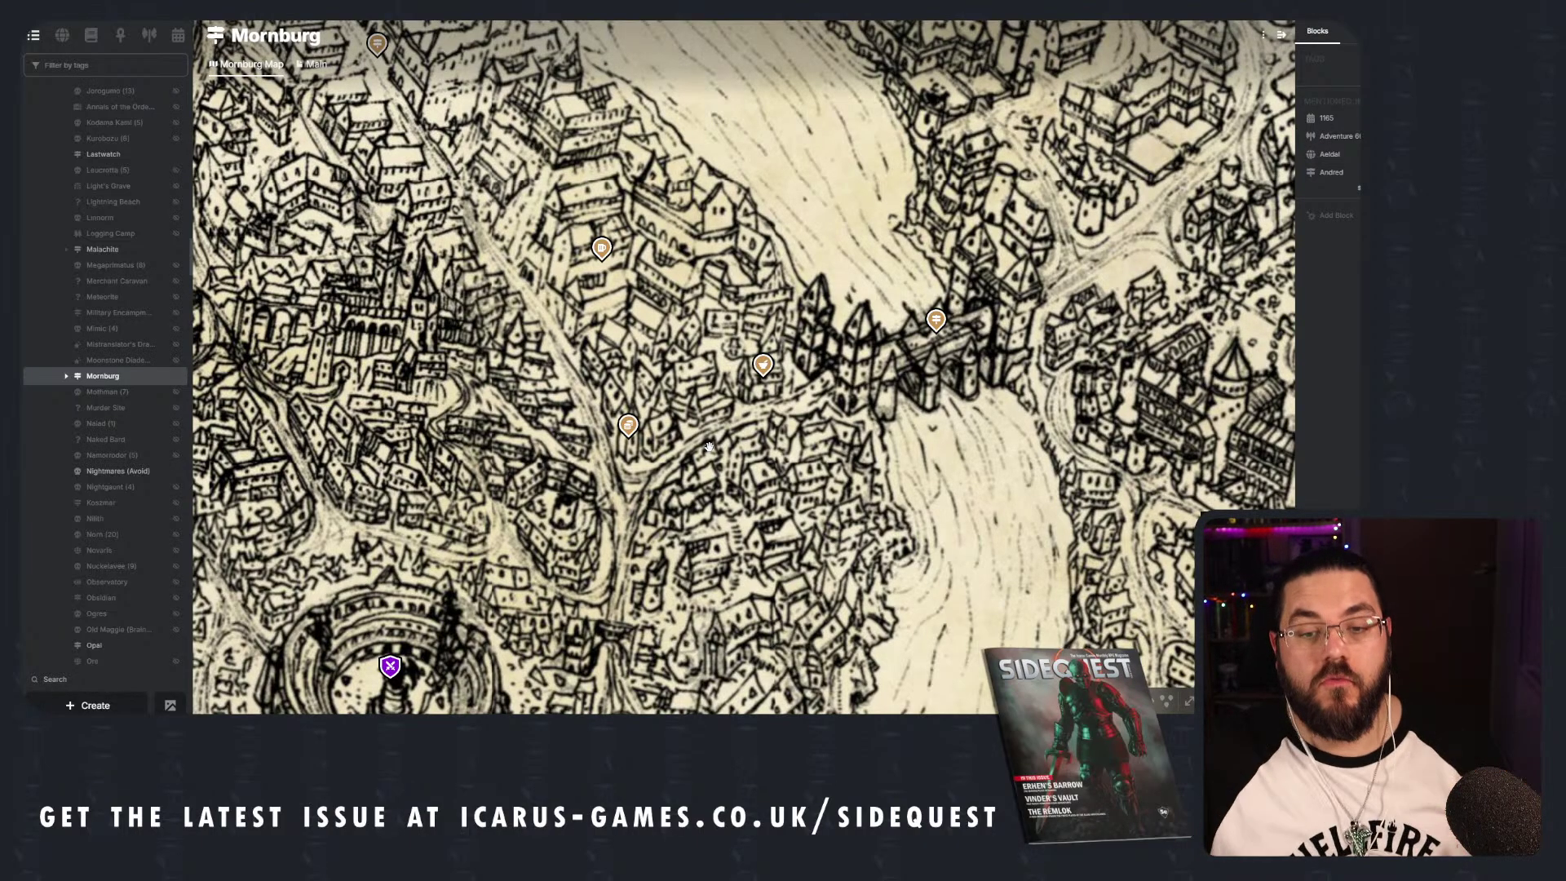
Open the Mornburg pin's Main page, check its Locations in a Settlement list for the next location, and close it.
scroll(420, 621, down, 6)
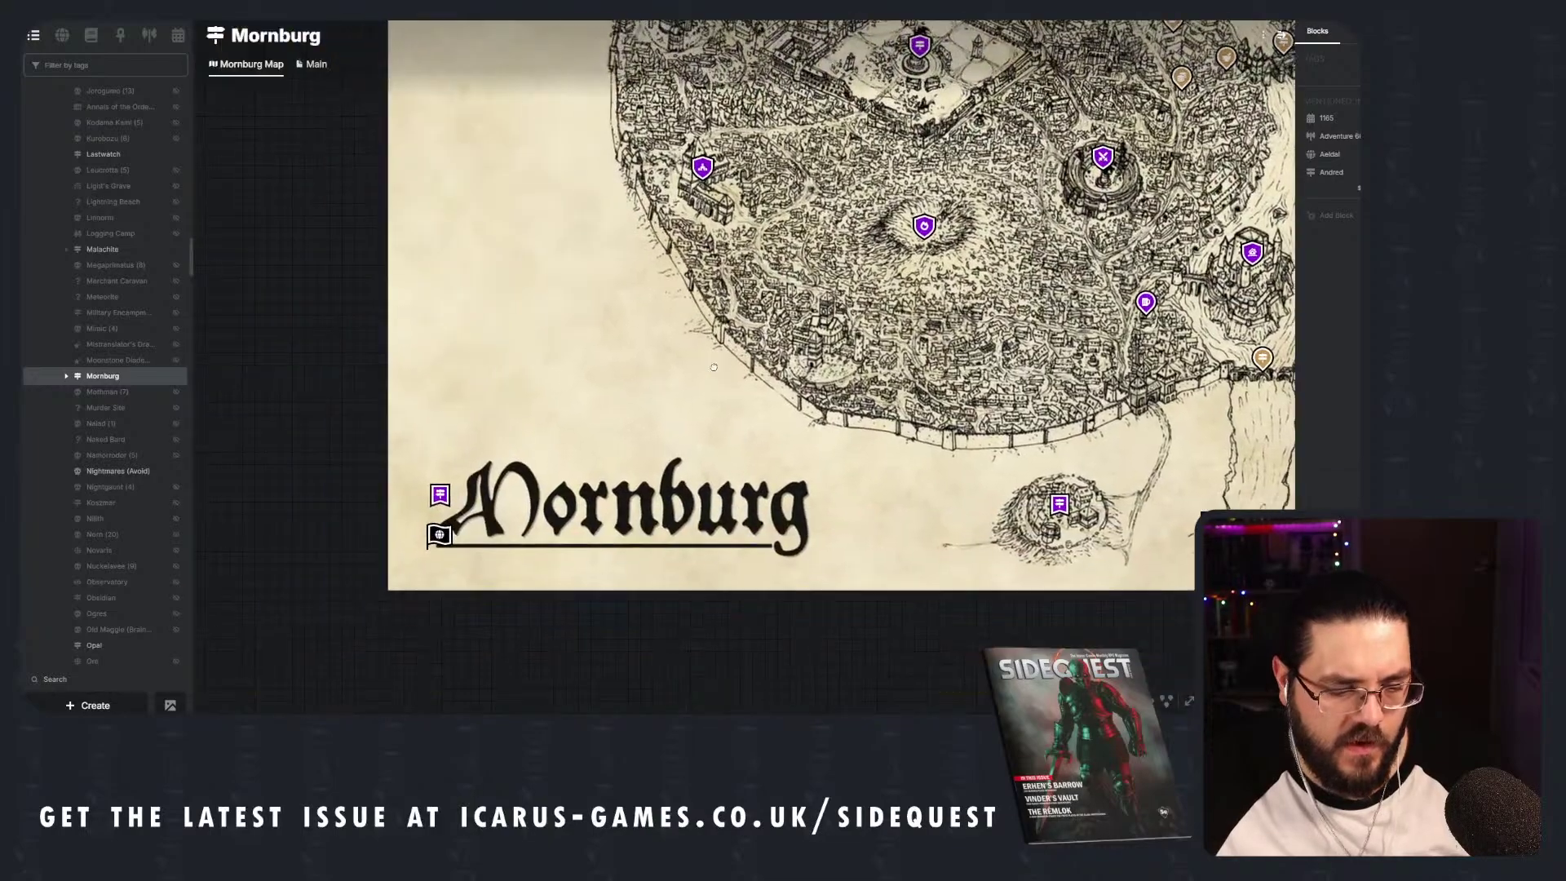
click(440, 494)
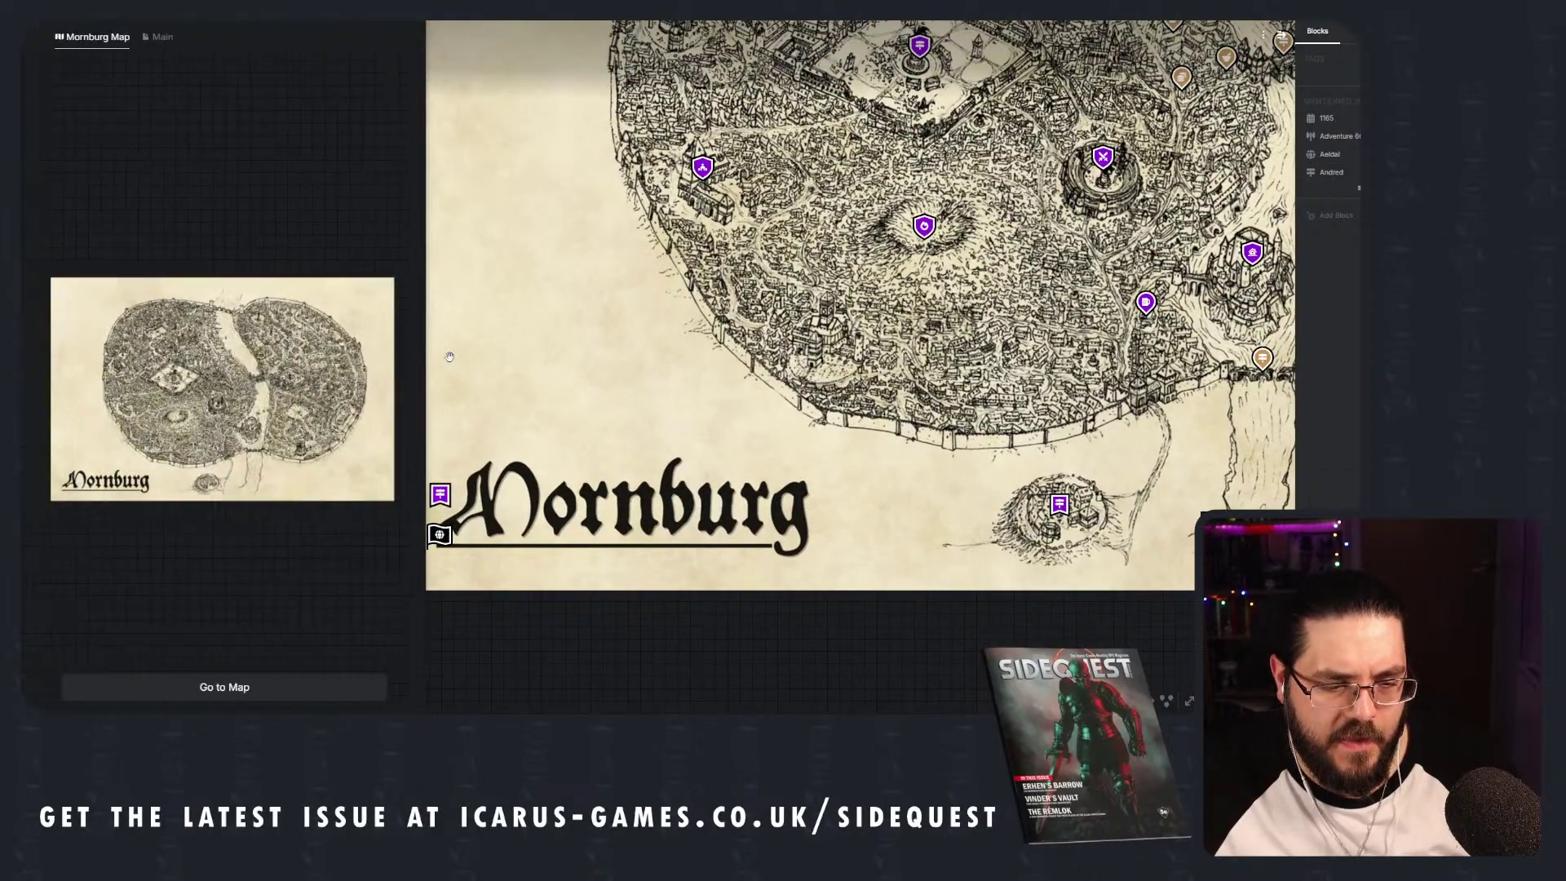
click(159, 37)
scroll(123, 369, down, 3)
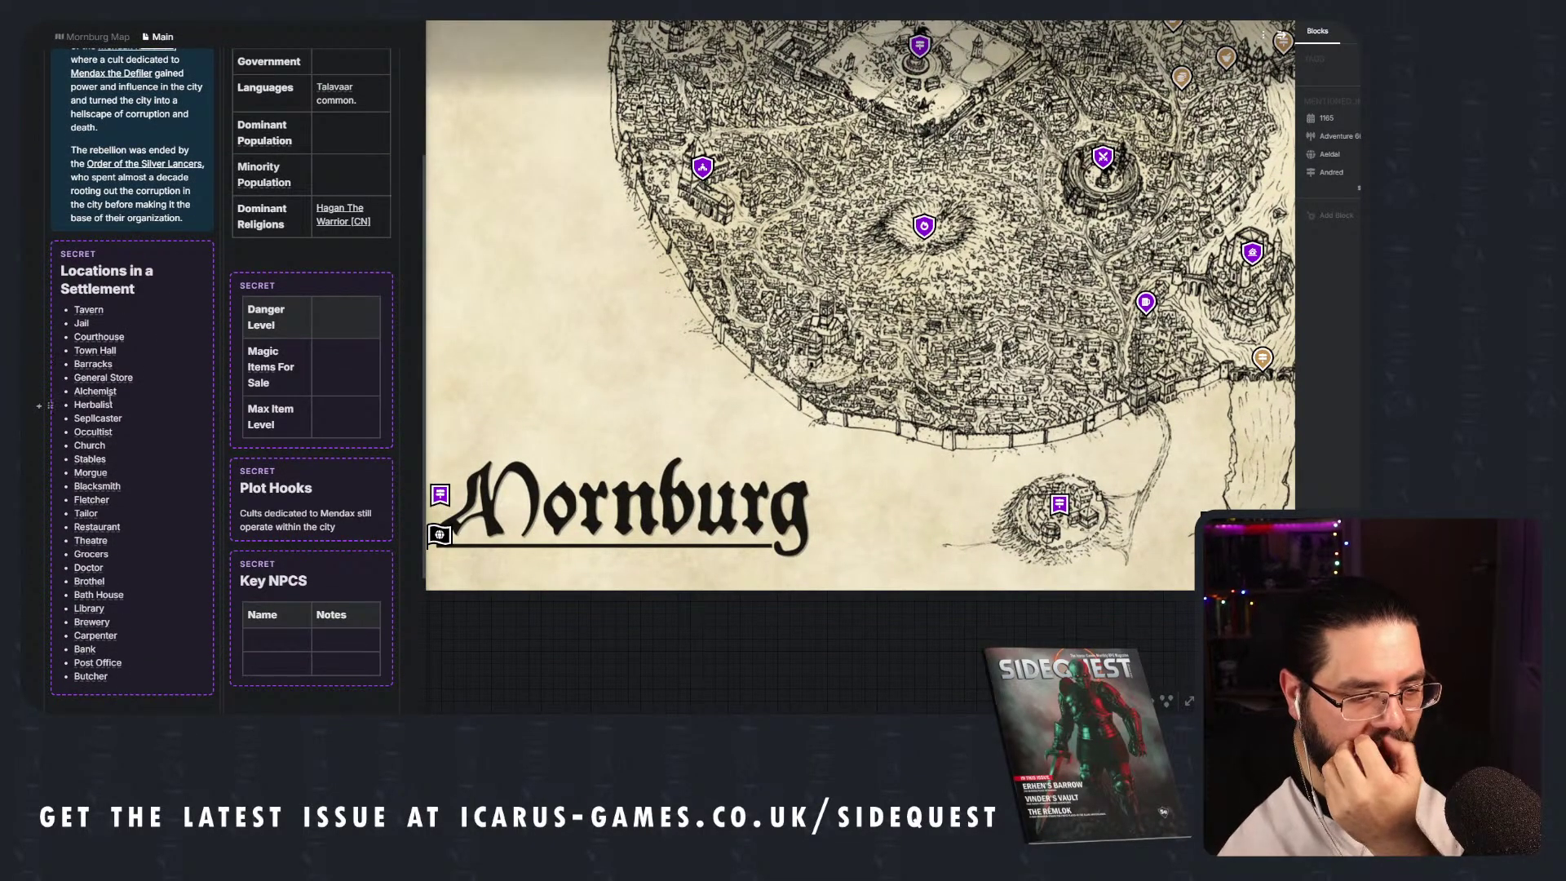
drag(1054, 278, 746, 576)
click(795, 341)
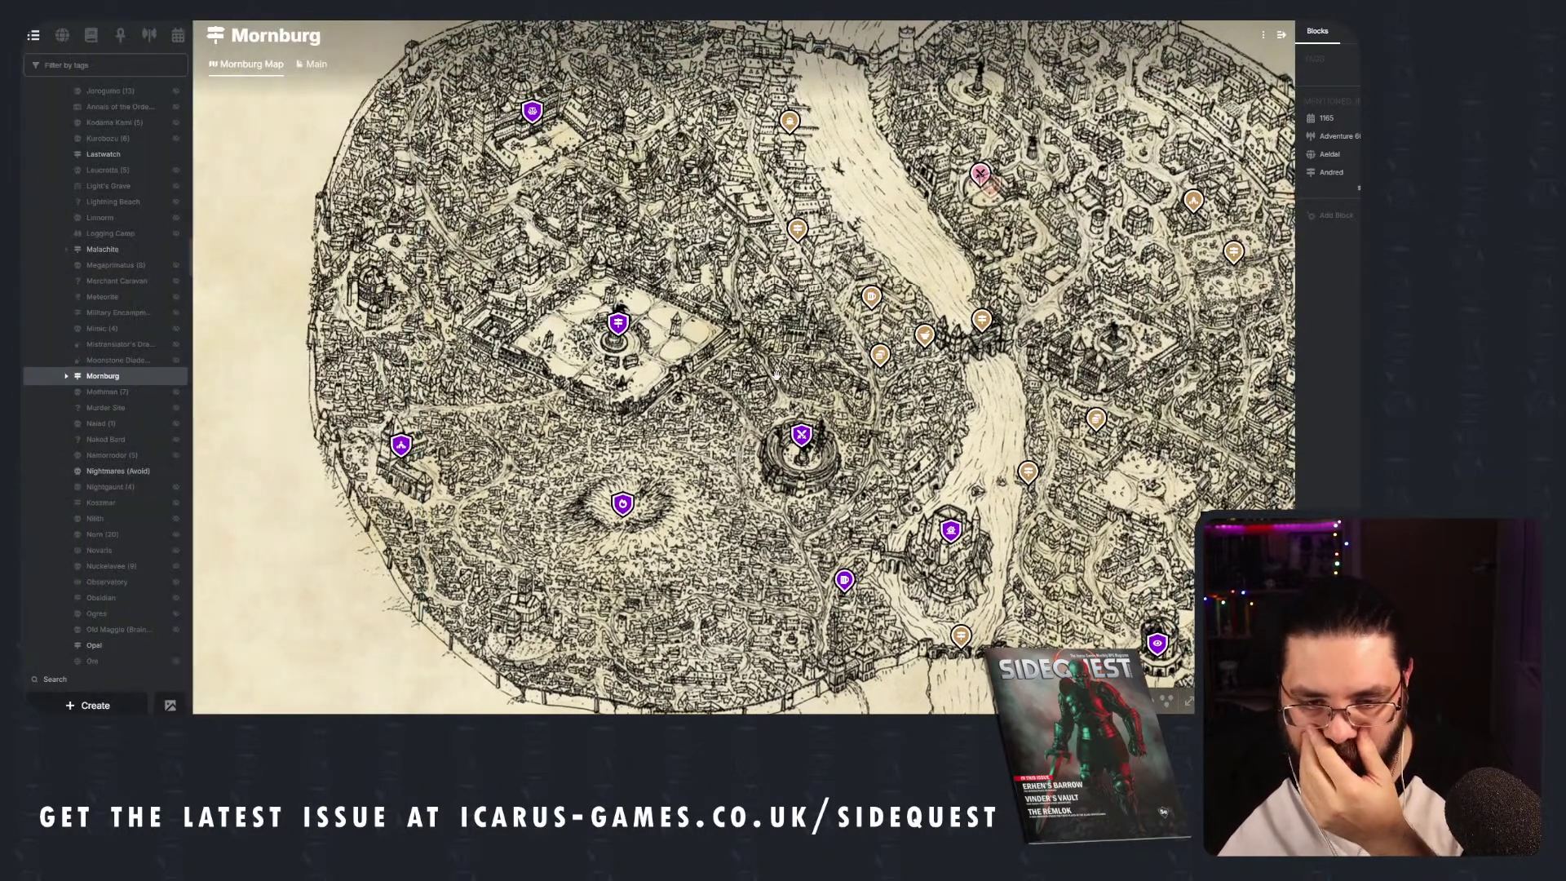
Link the generic Occultist location as a new map pin in the dense district just south of the crater.
scroll(662, 596, up, 5)
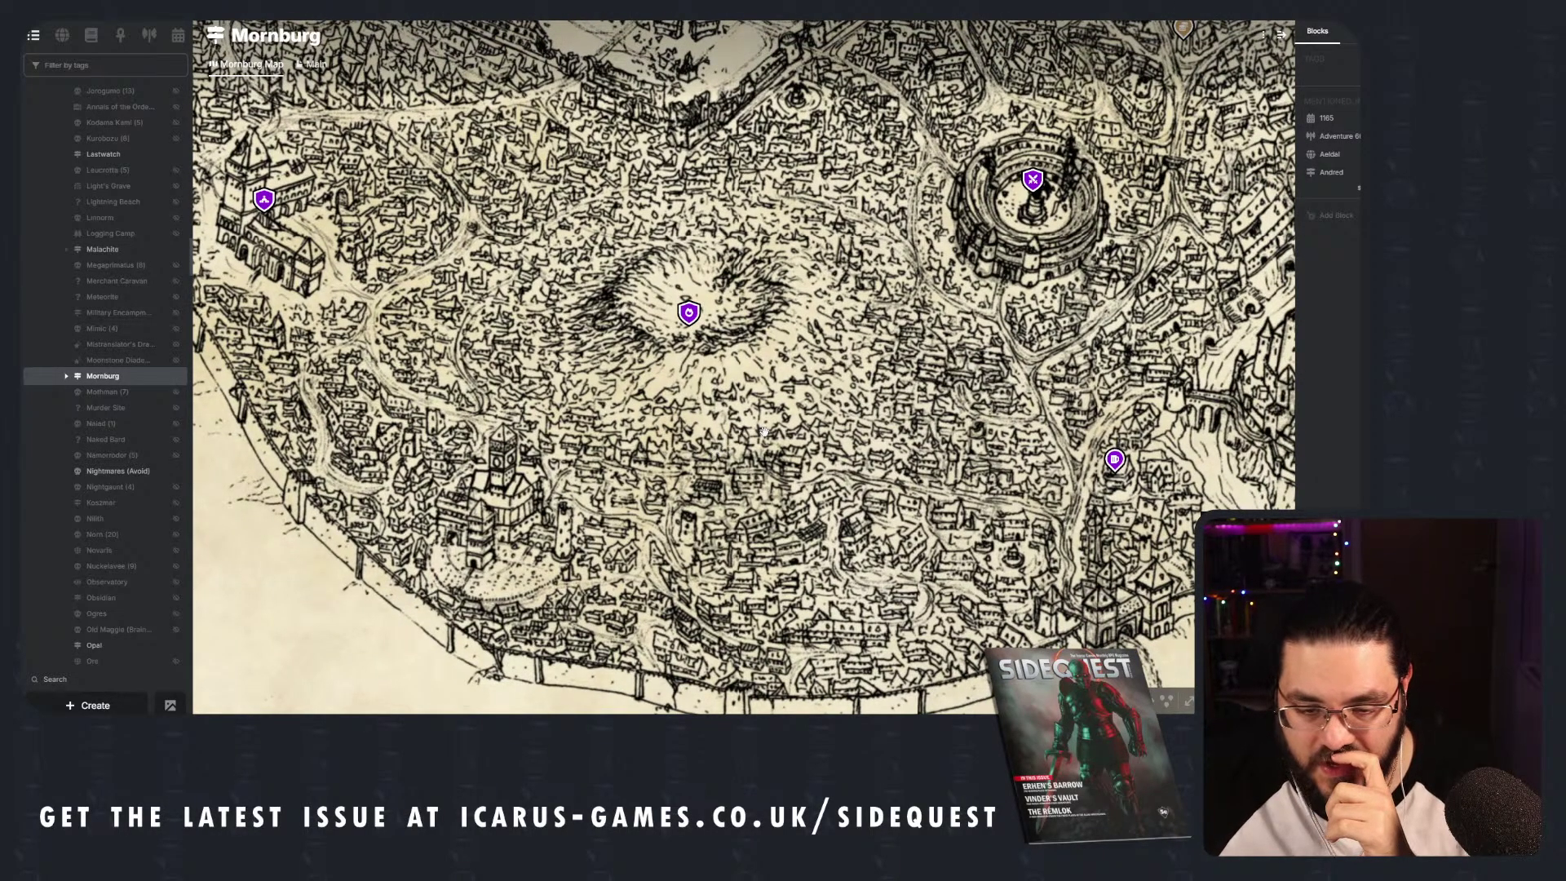
drag(811, 441, 747, 453)
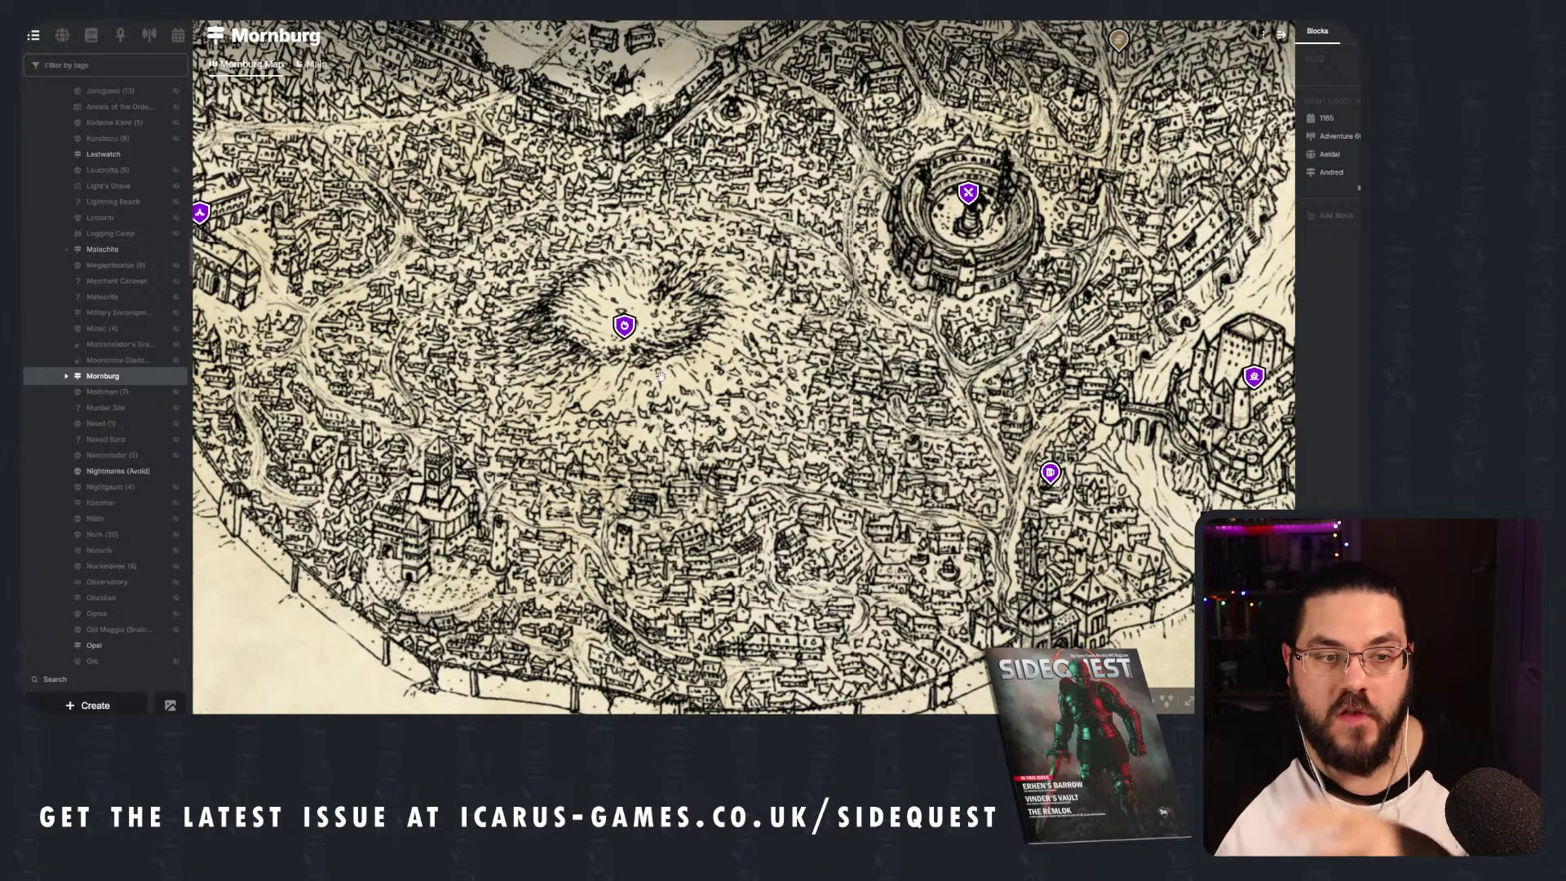
drag(660, 373, 781, 438)
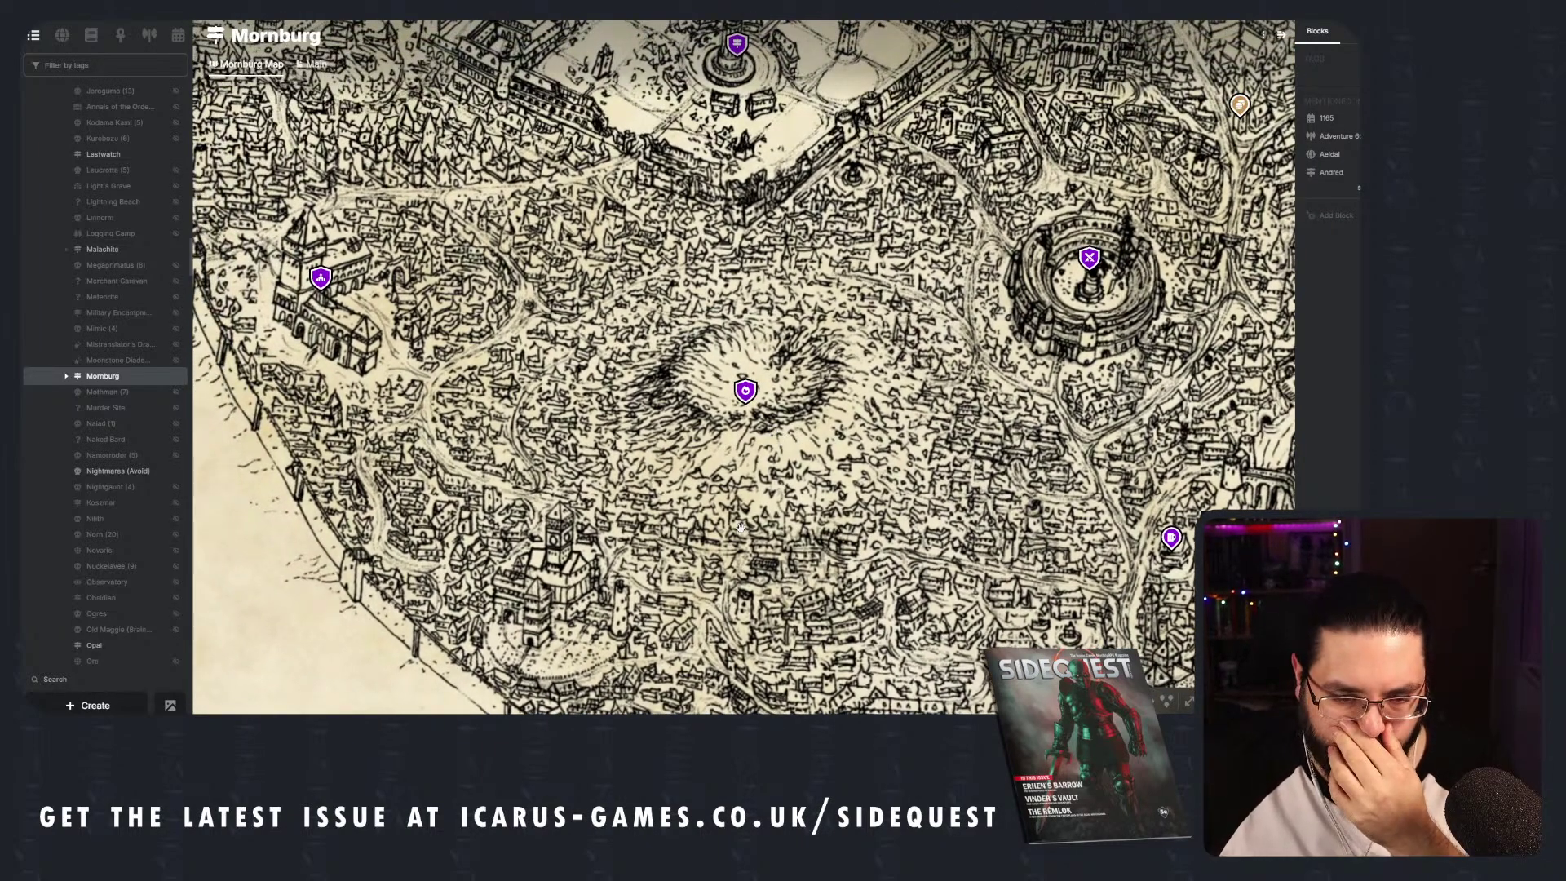
right_click(682, 441)
click(727, 466)
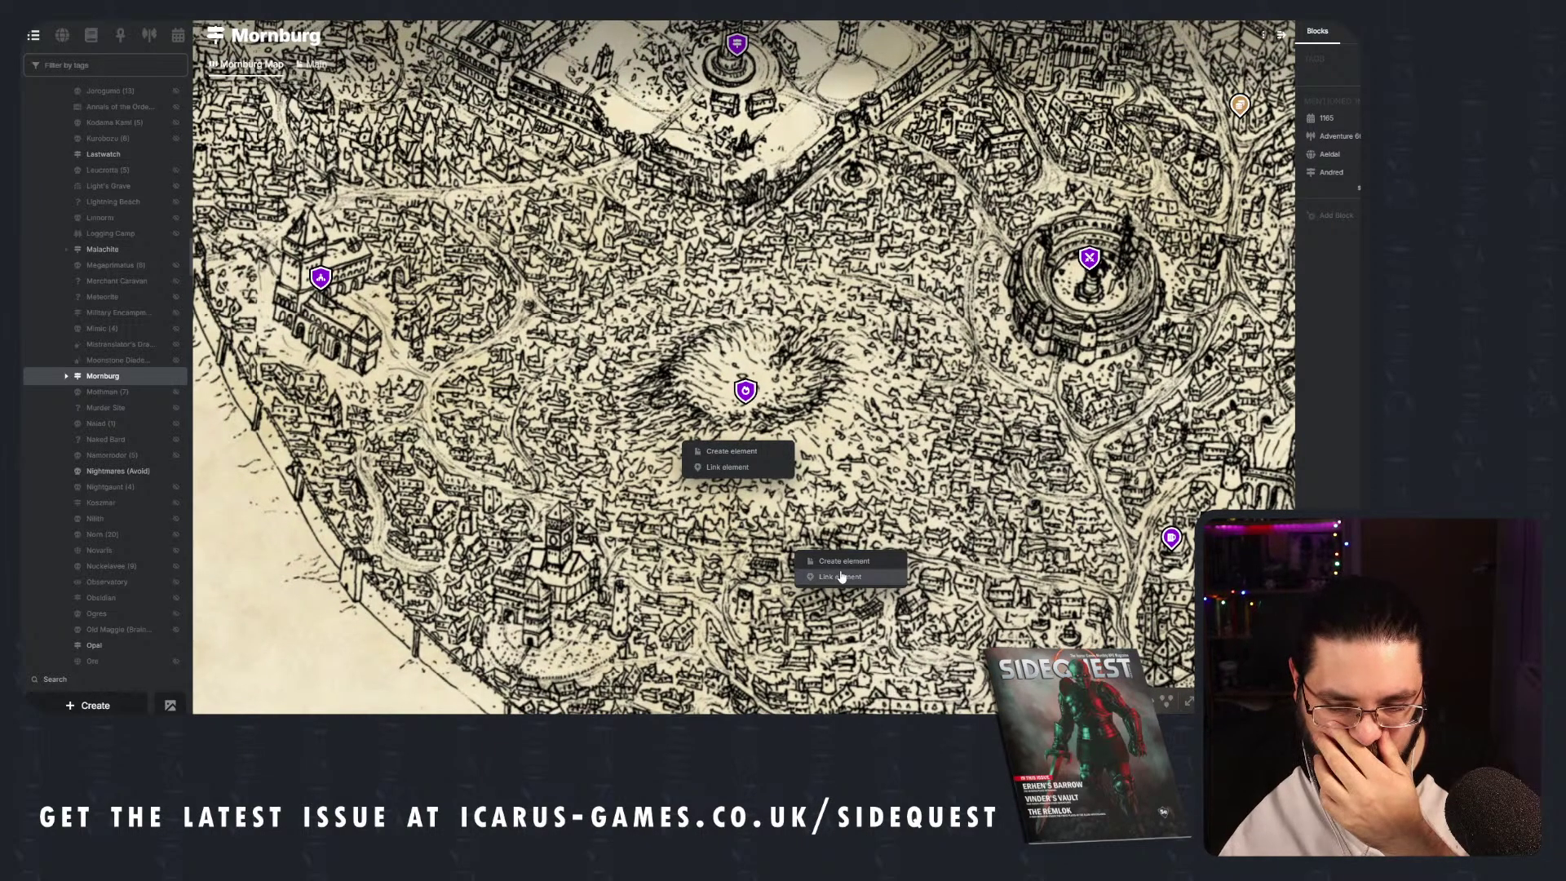
text(occu)
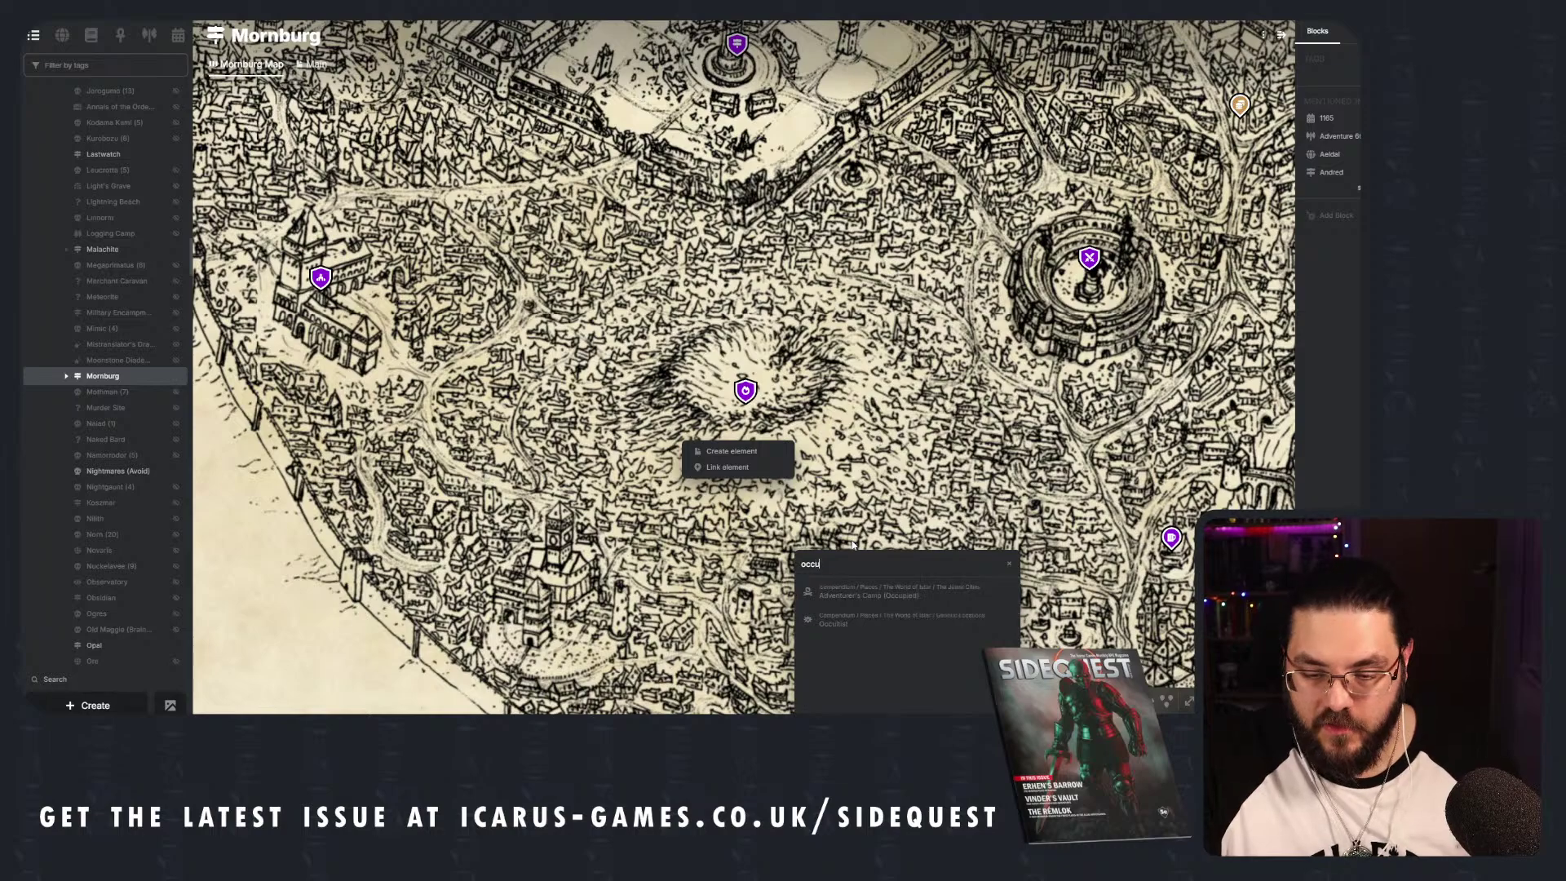
click(870, 622)
click(1016, 440)
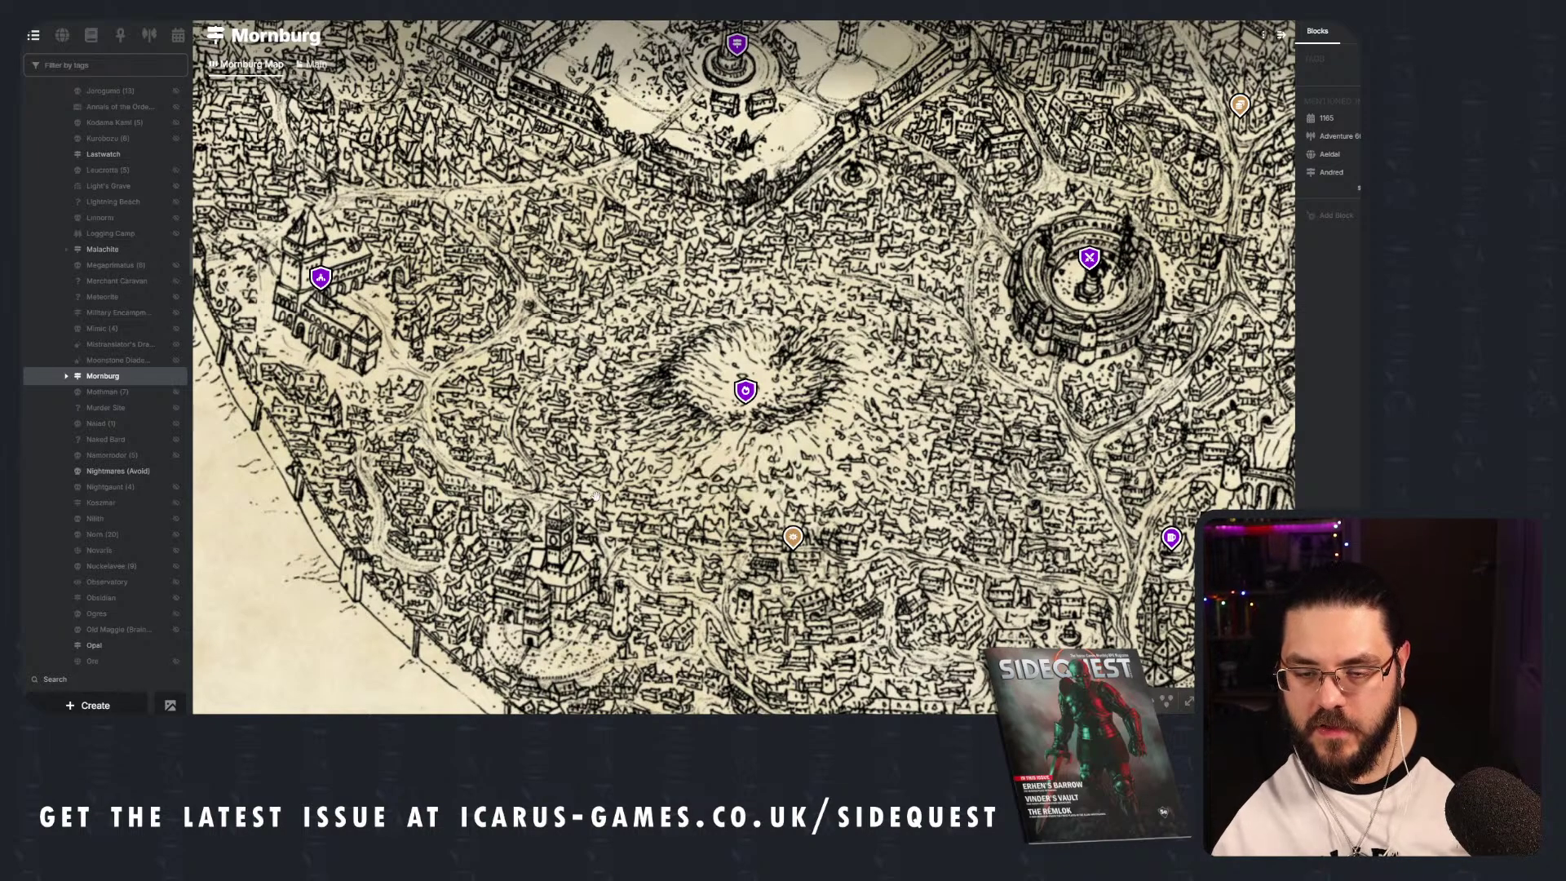
Link the generic Spellcaster location as a new map pin on the round tower west of The Church of Koros.
drag(1282, 195, 563, 375)
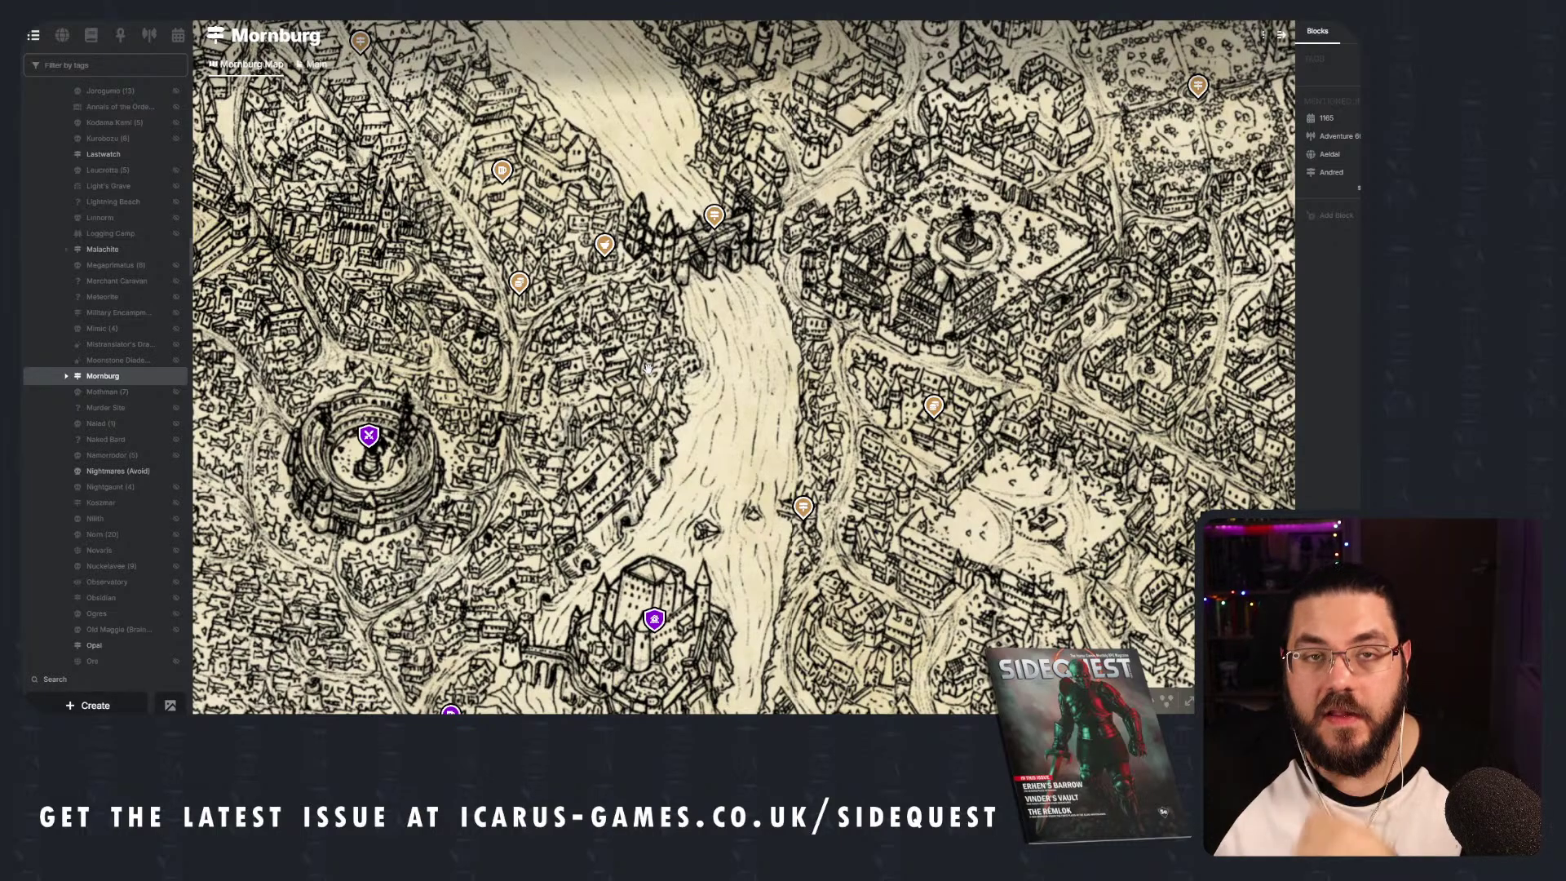
mouse_move(648, 369)
mouse_down()
mouse_move(633, 251)
mouse_move(519, 193)
mouse_up()
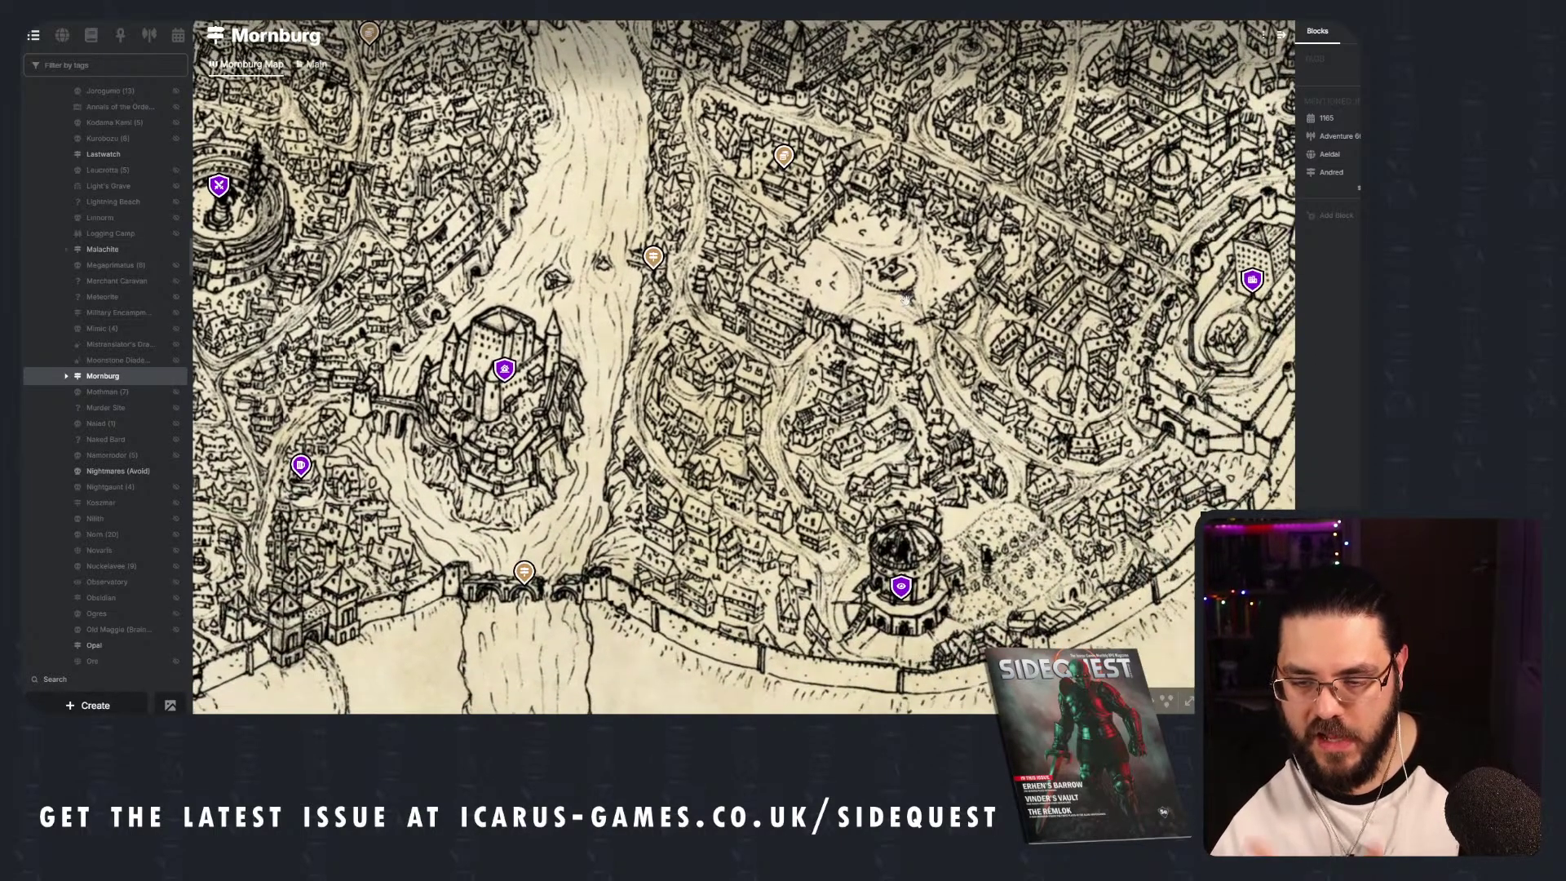
drag(905, 300, 759, 461)
drag(935, 304, 783, 371)
mouse_move(828, 230)
mouse_down()
mouse_move(861, 344)
mouse_move(938, 440)
mouse_up()
mouse_move(783, 310)
mouse_down()
mouse_move(857, 408)
mouse_move(843, 384)
mouse_up()
drag(702, 327, 845, 398)
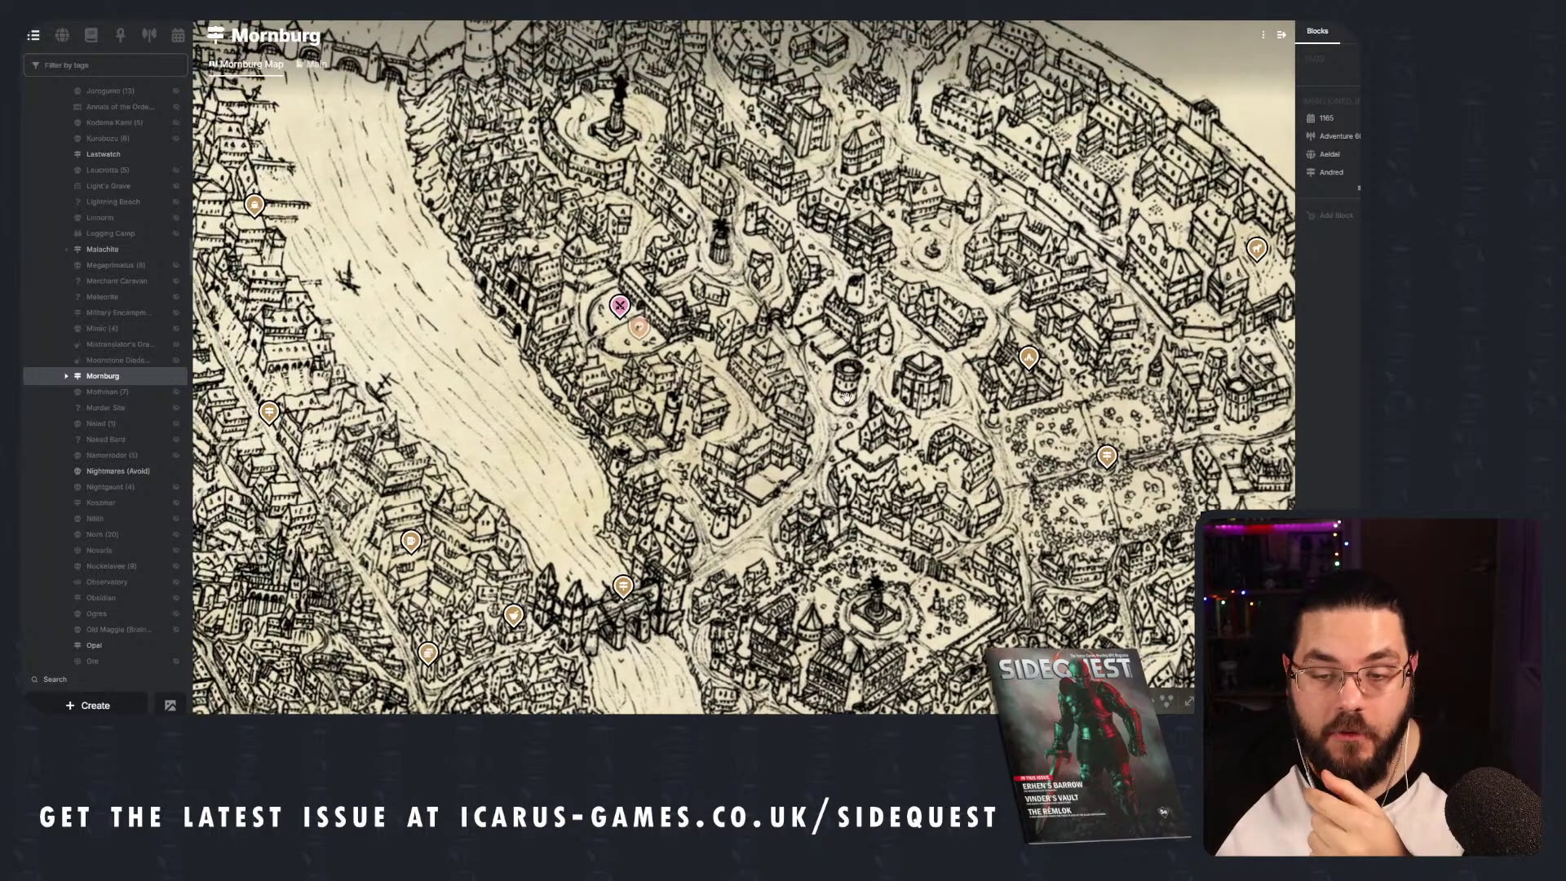
right_click(844, 383)
click(886, 420)
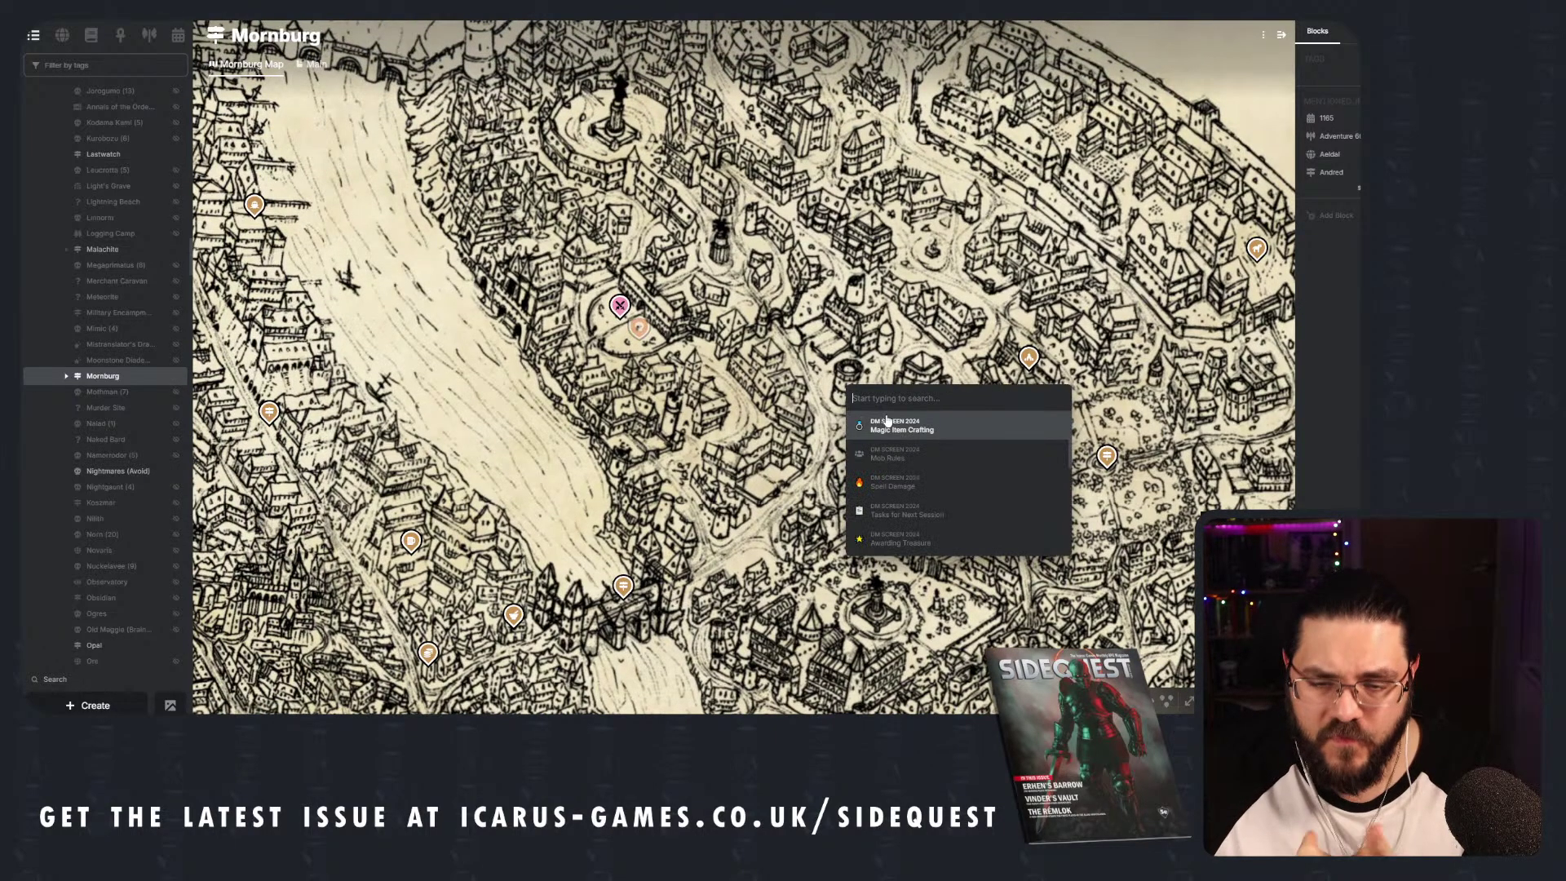
text(spell)
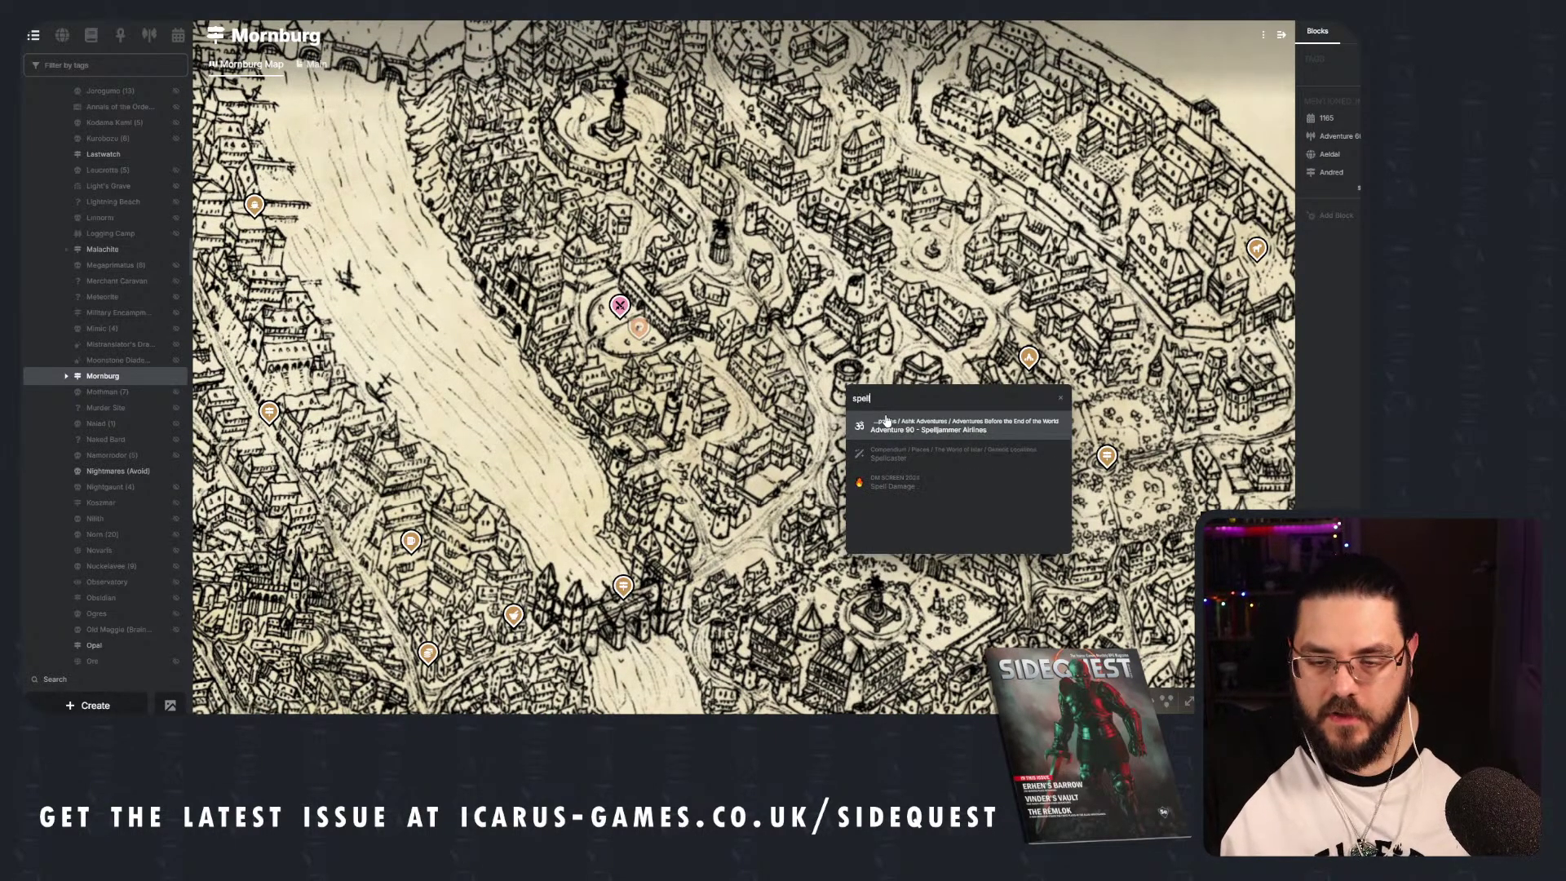
click(886, 423)
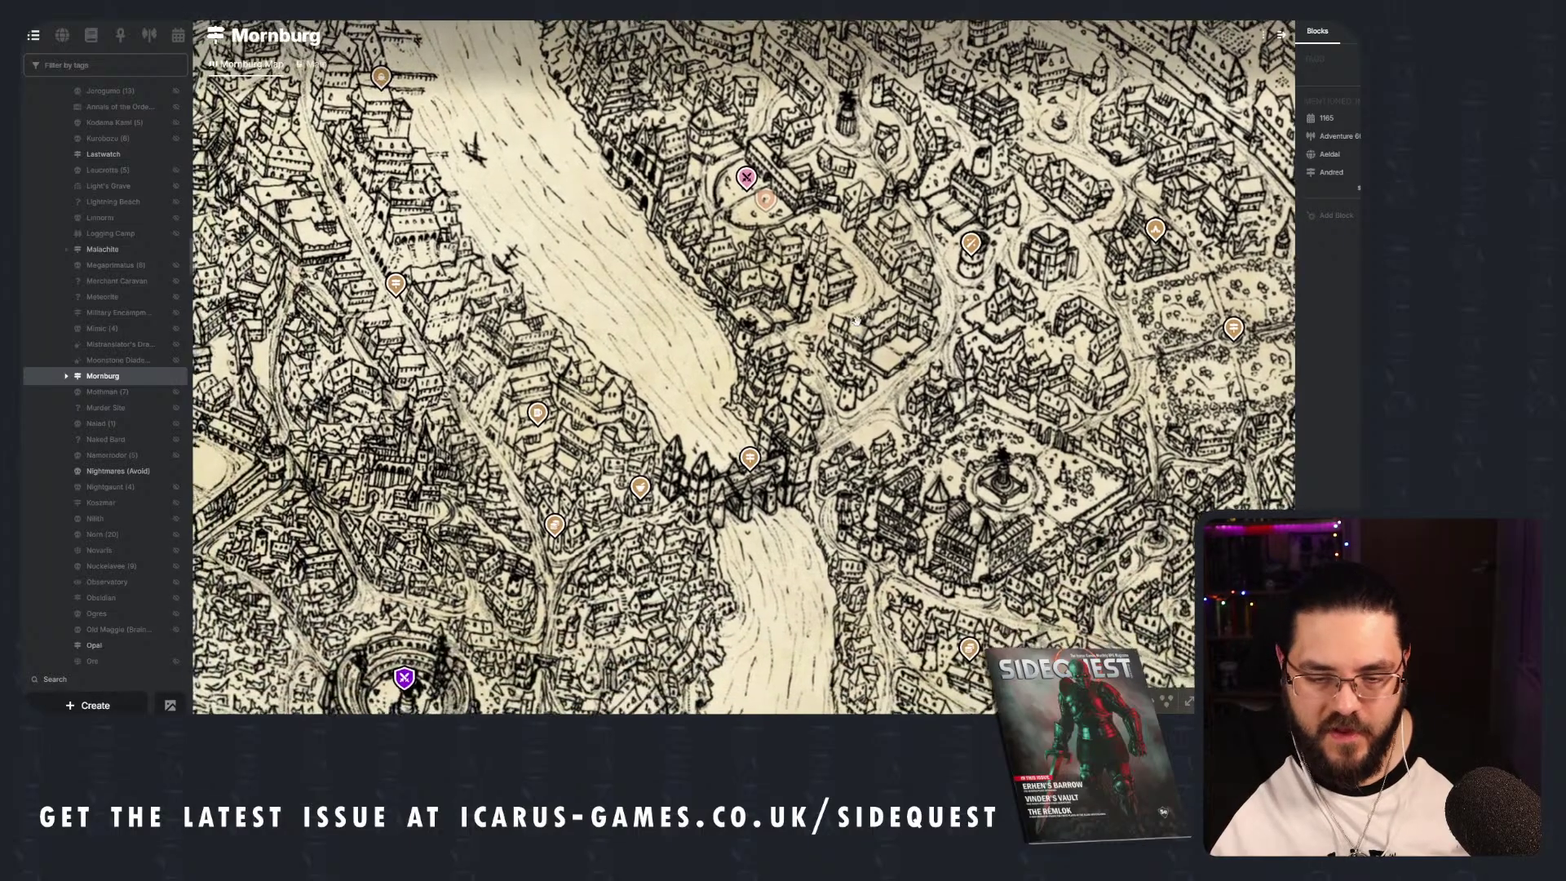
Open the Mornburg pin's Main page and check its Locations in a Settlement list against the pins on the city map.
scroll(889, 175, down, 3)
scroll(889, 175, down, 3)
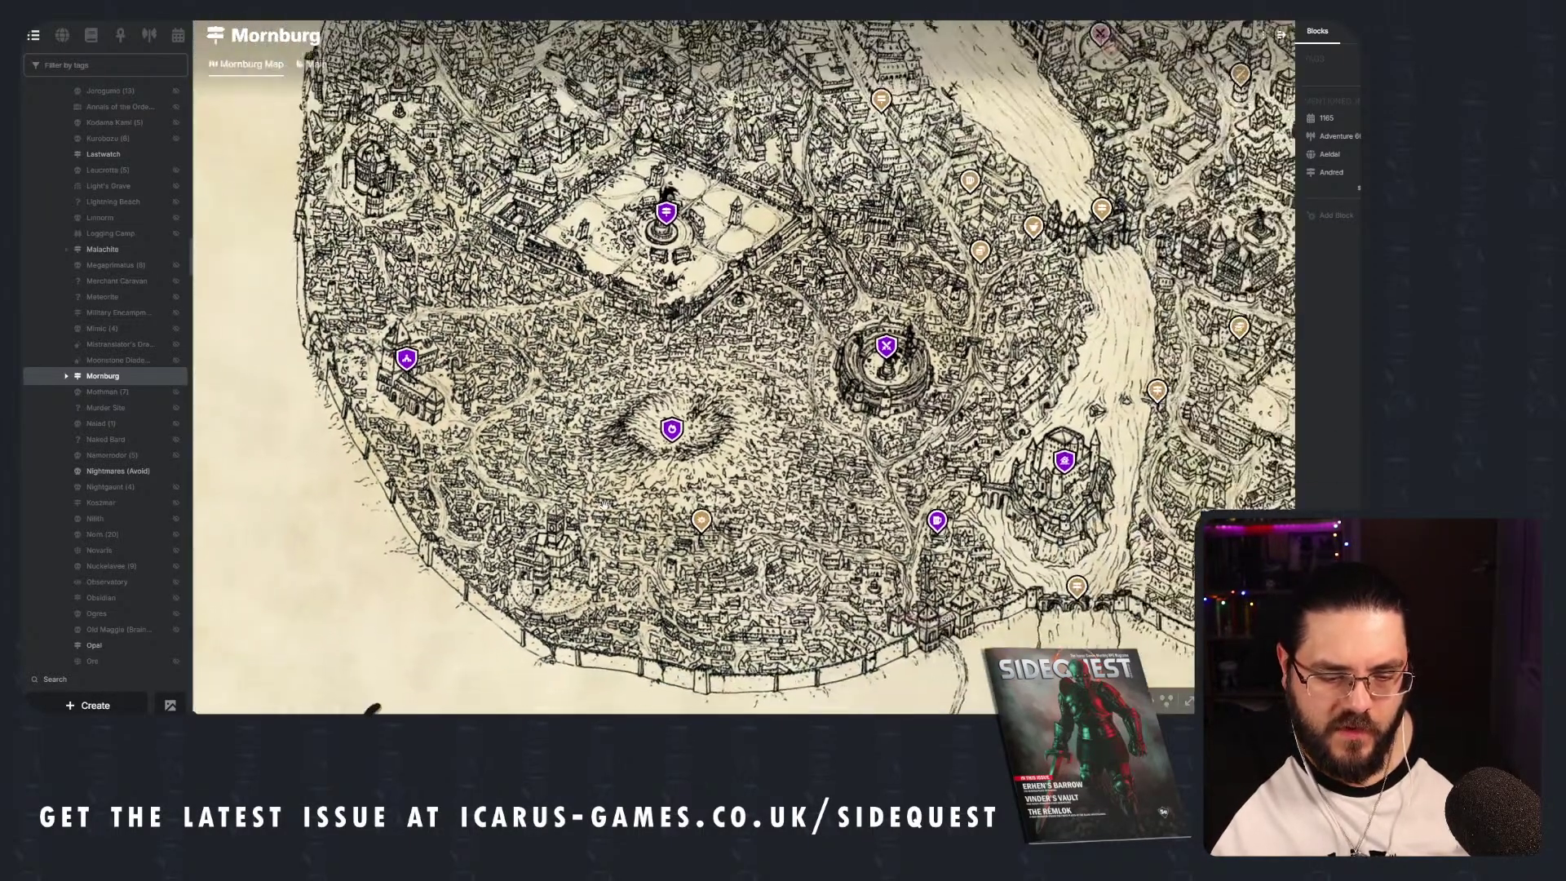
click(302, 565)
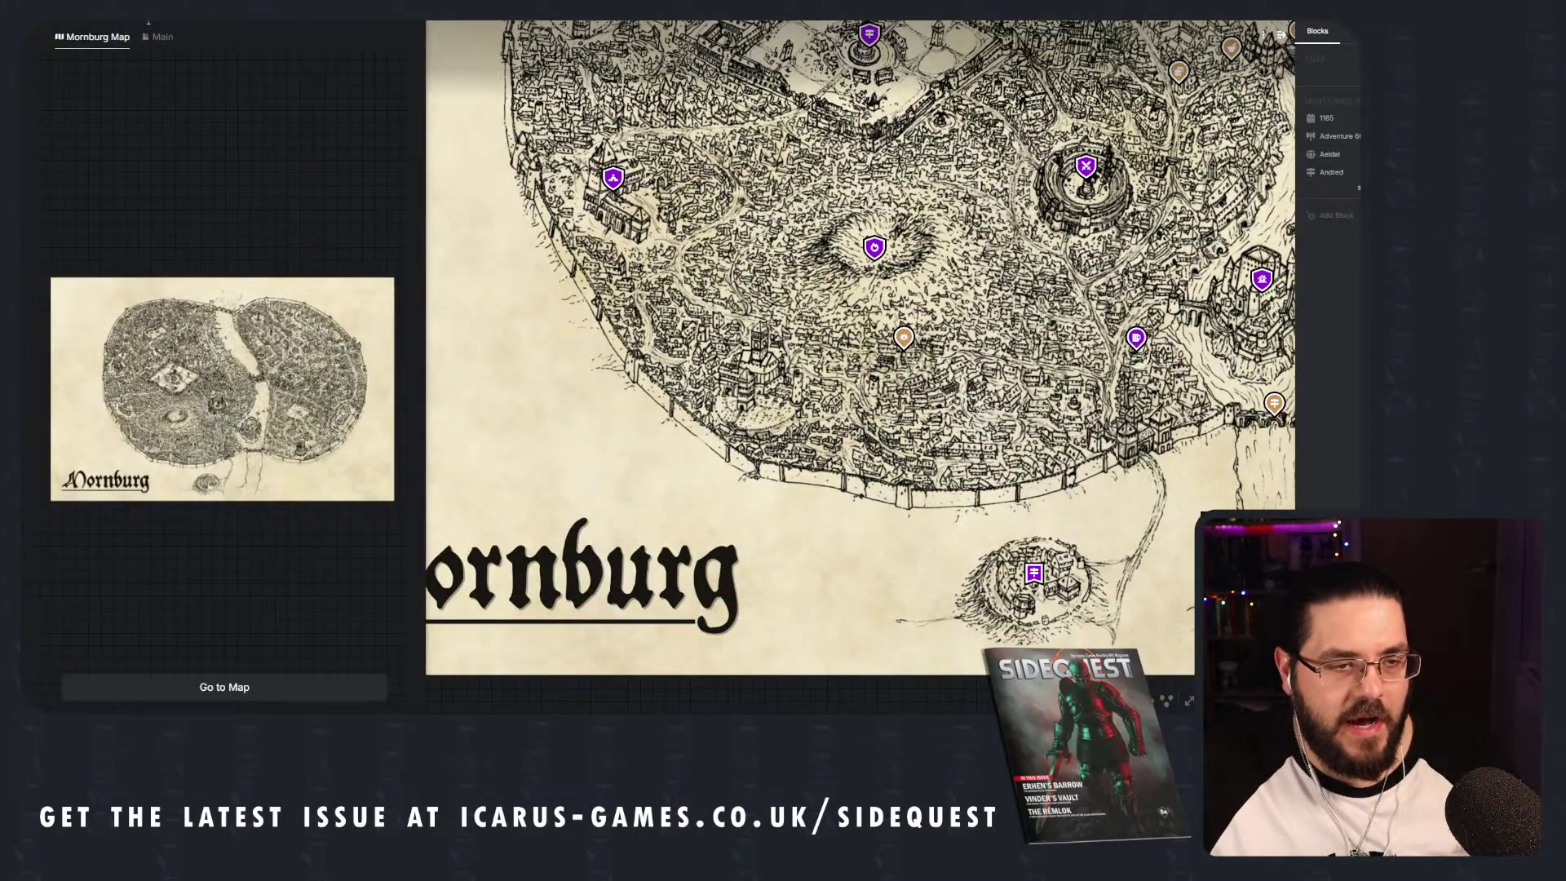
click(149, 39)
scroll(153, 369, down, 3)
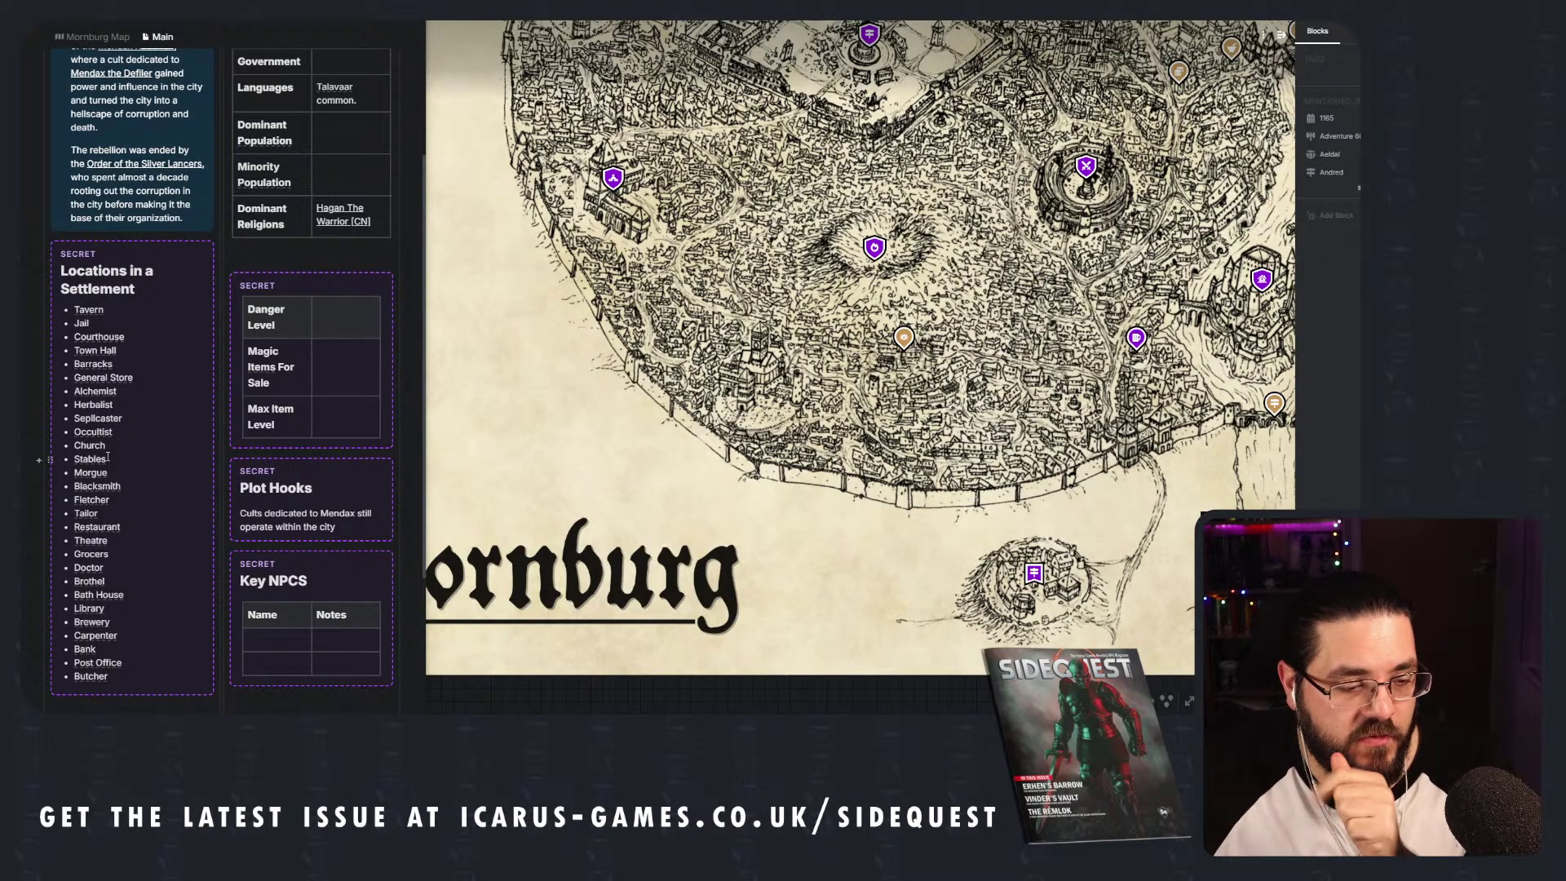
drag(1075, 279, 649, 645)
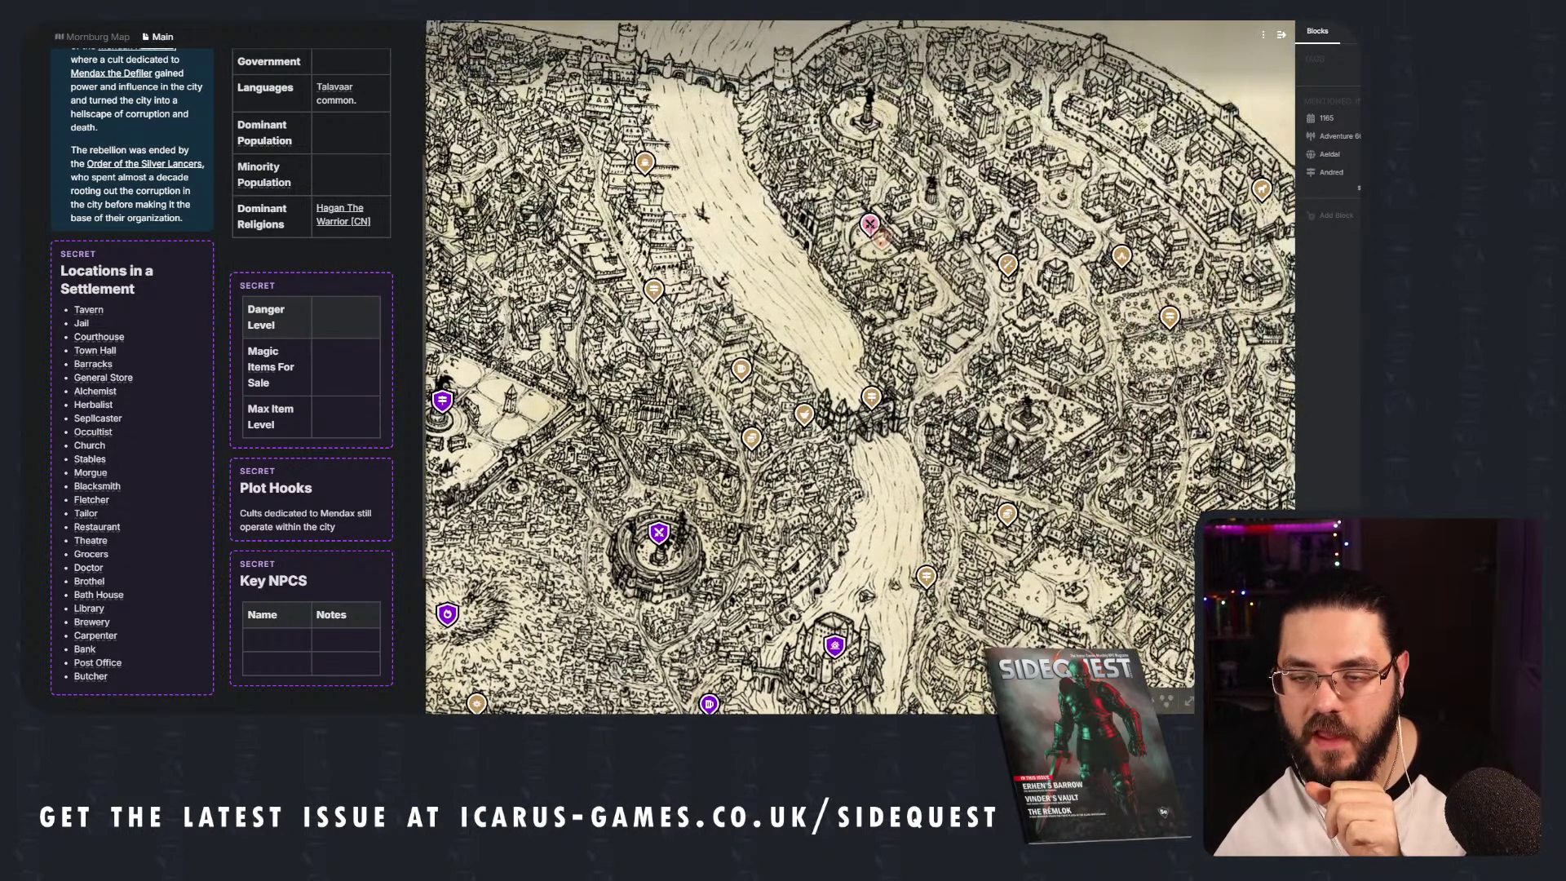
drag(1168, 298, 941, 315)
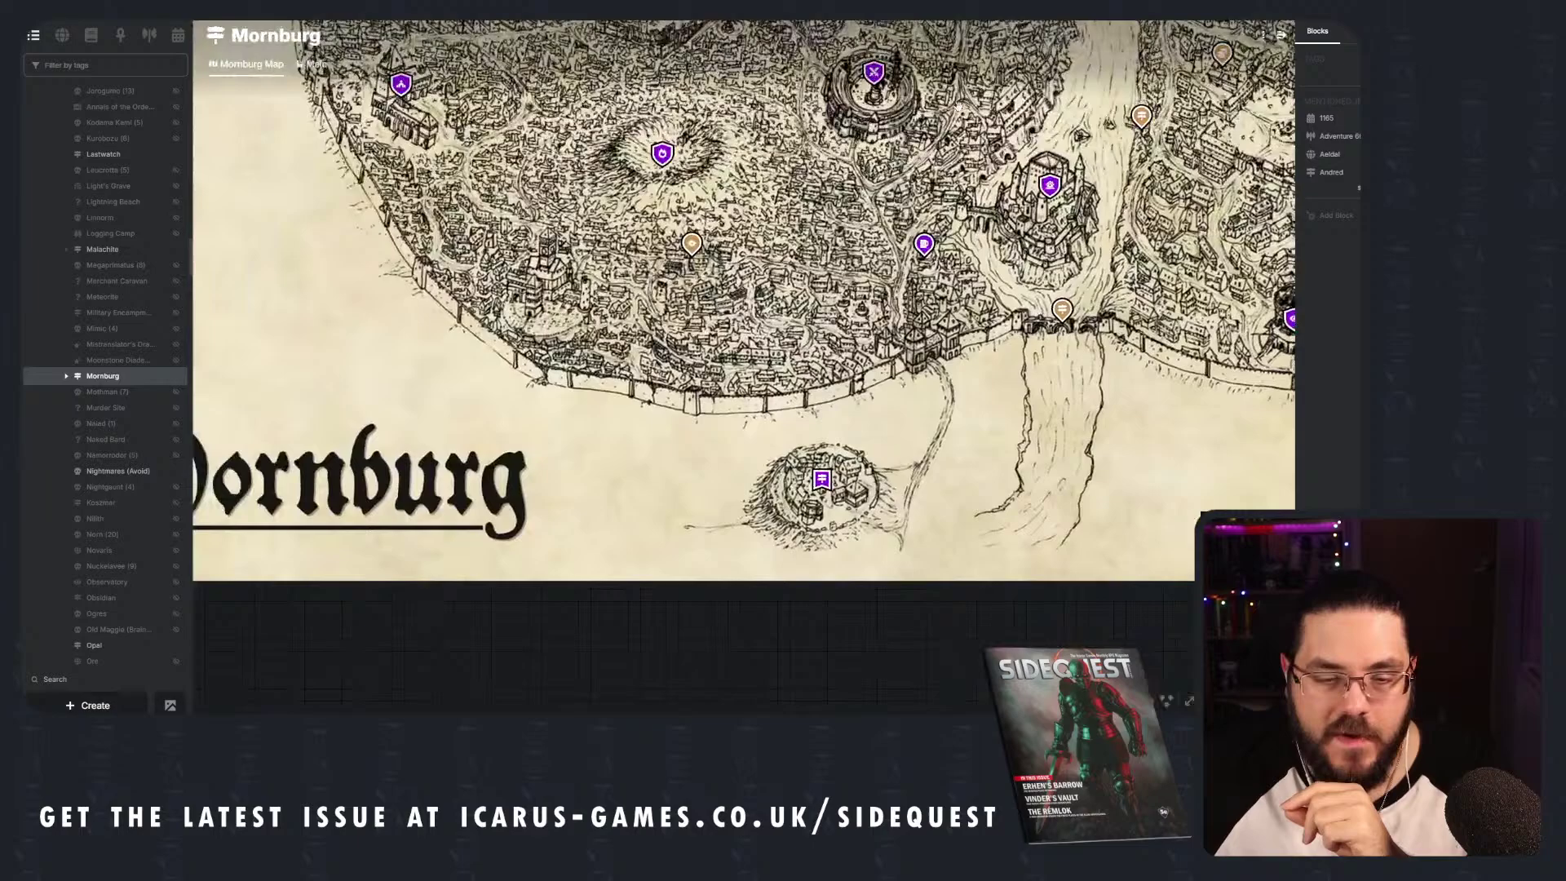
scroll(534, 274, up, 3)
right_click(538, 281)
click(603, 326)
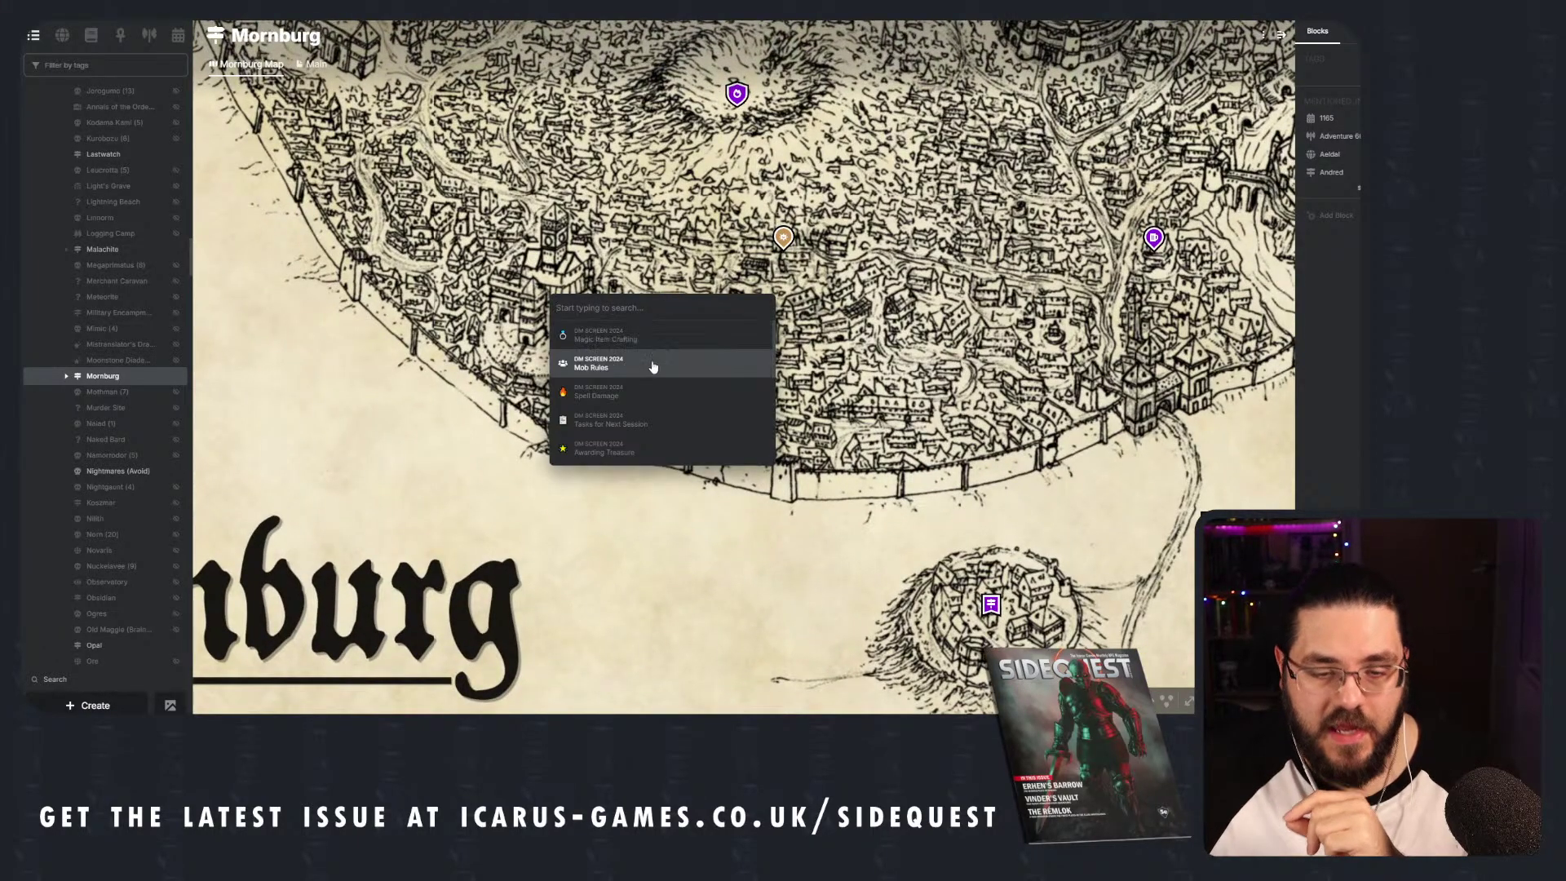
text(hos)
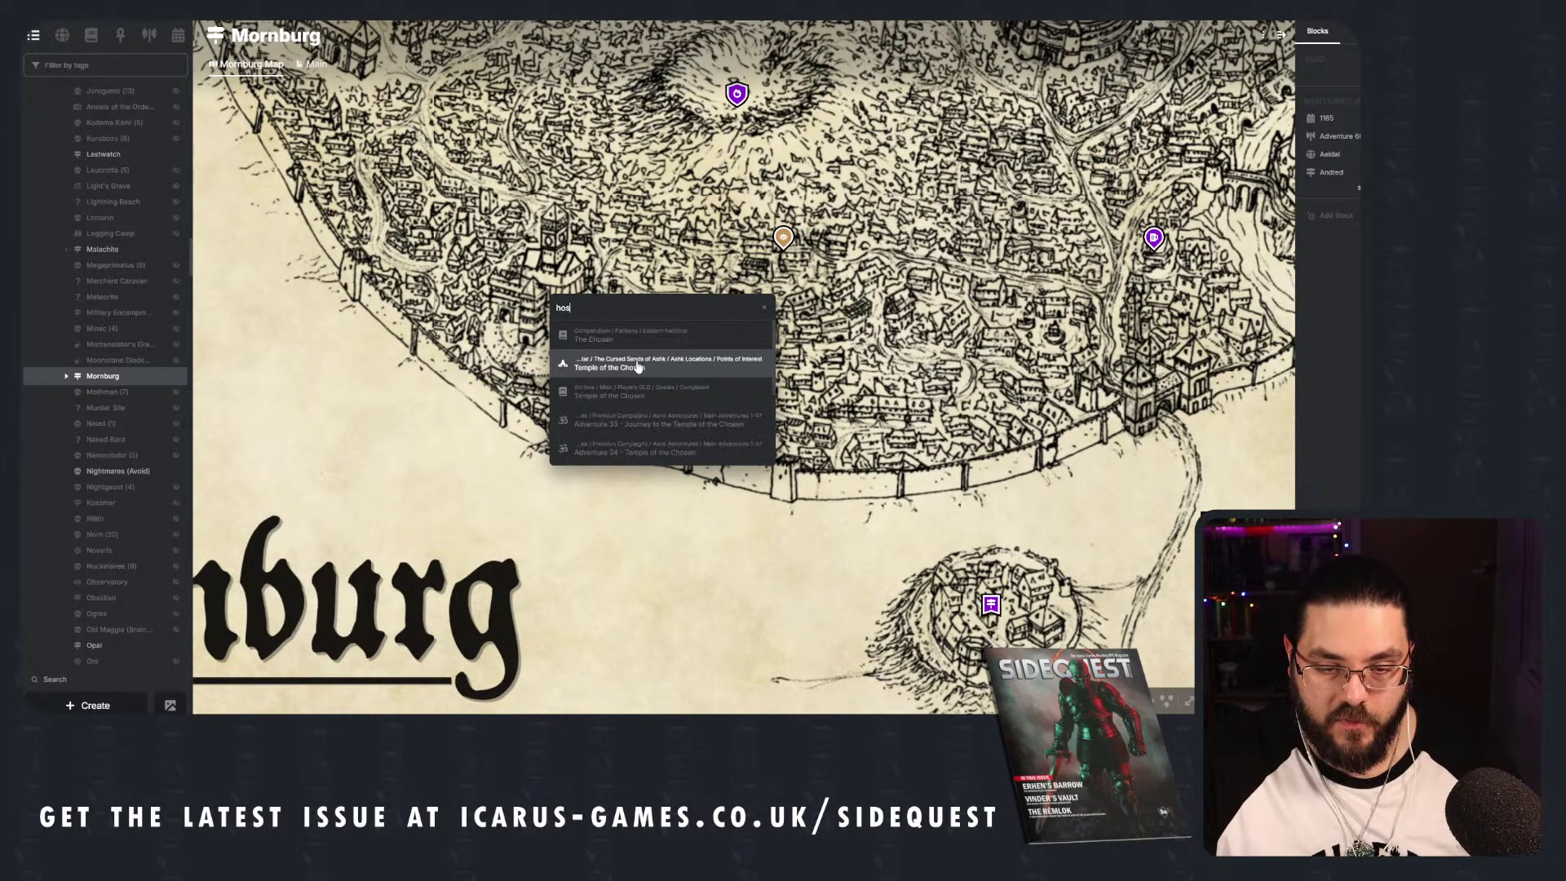
text(pi)
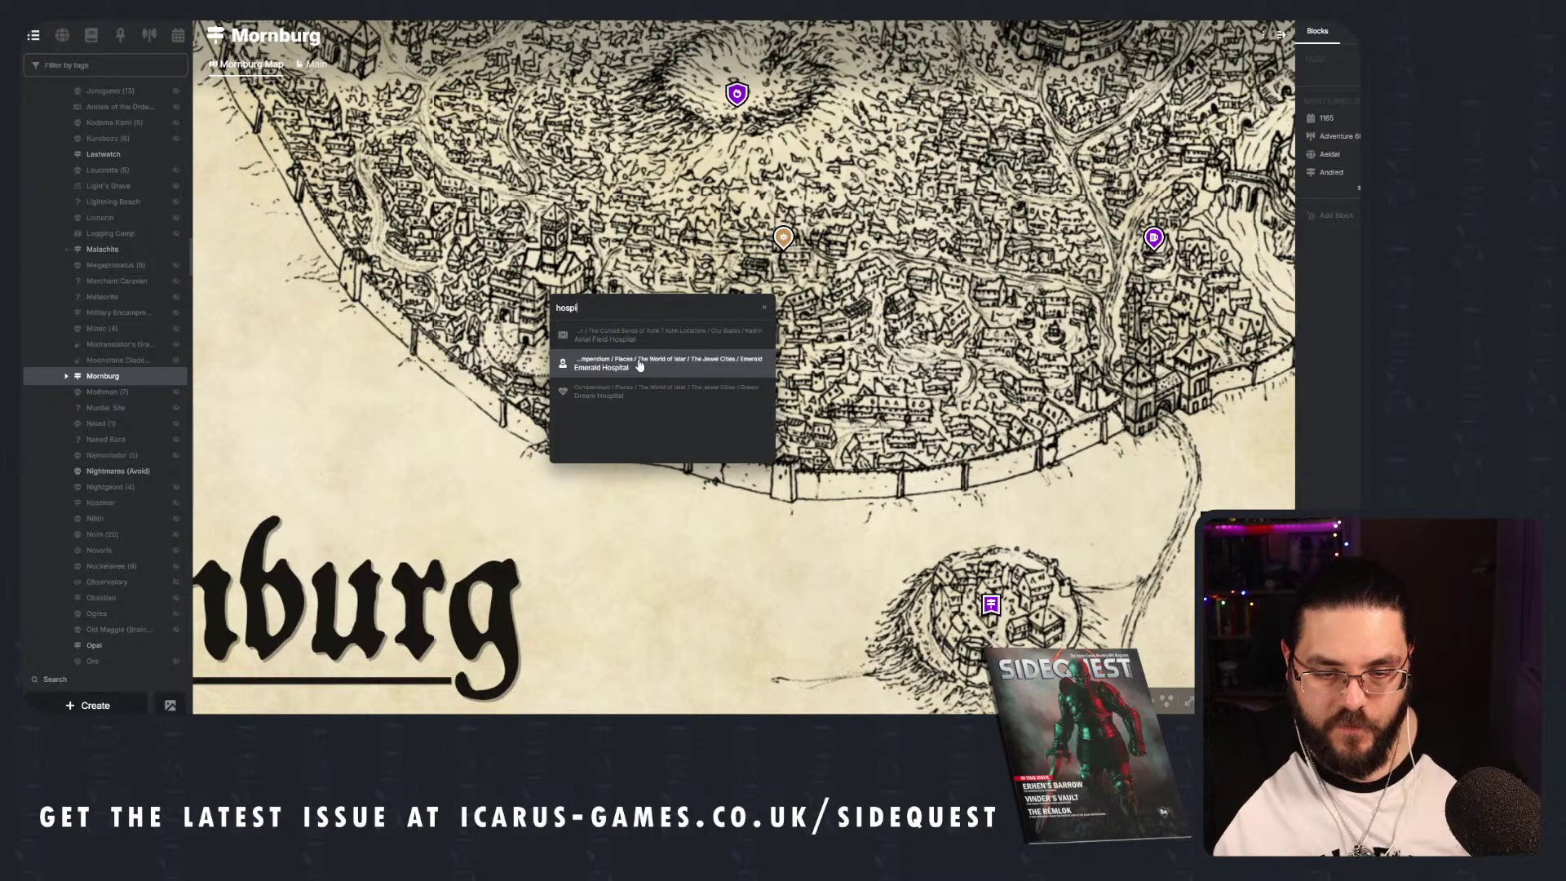
click(628, 246)
Start a new map element named Hospital on the large towered building near the city's southwestern wall.
right_click(534, 285)
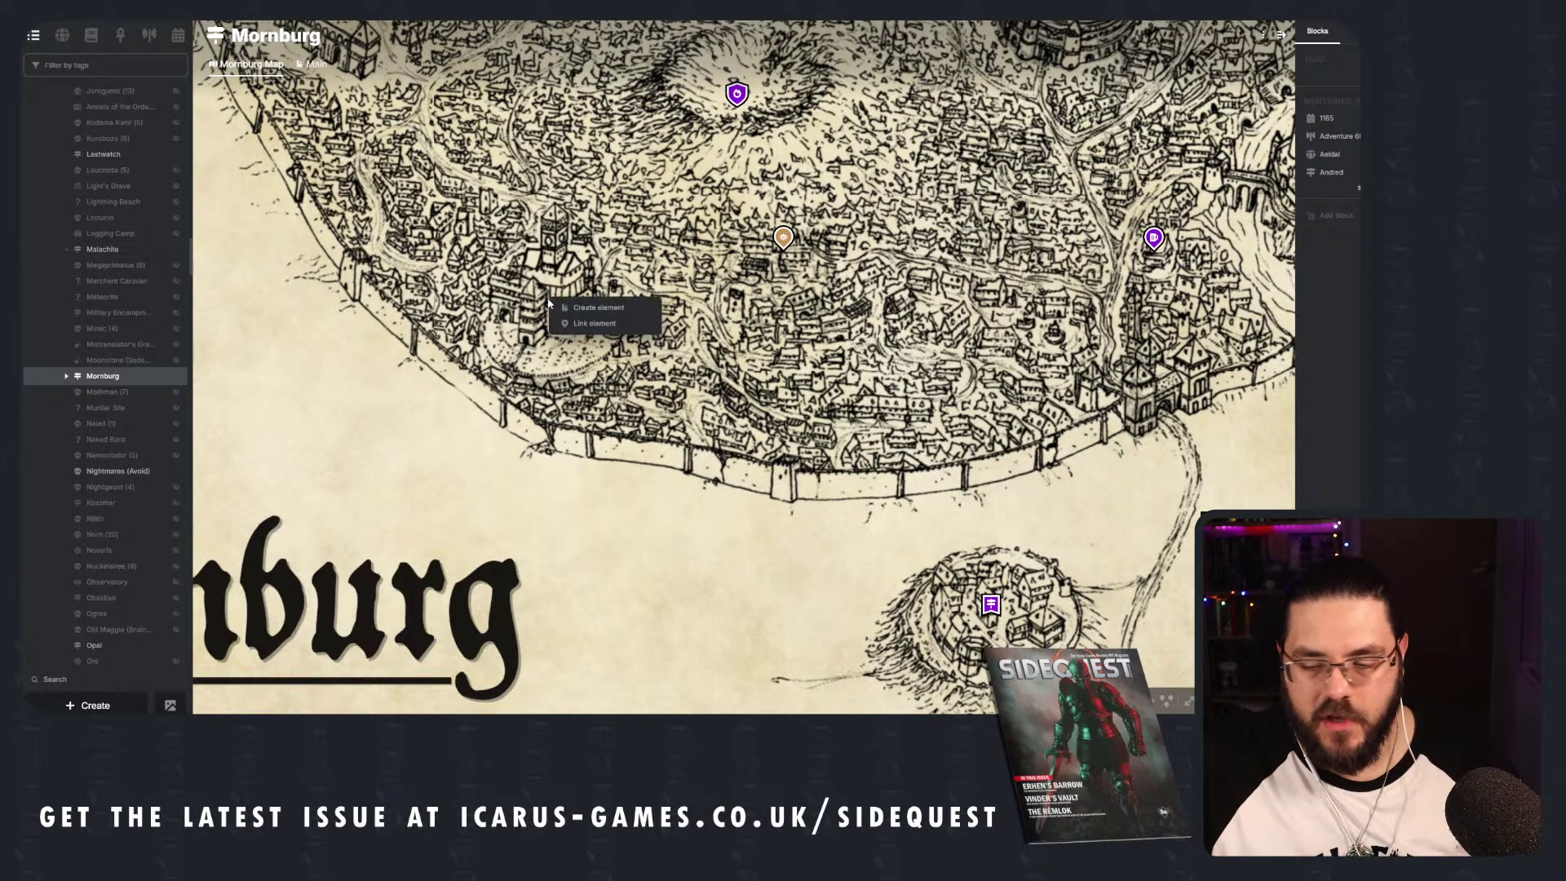
click(603, 316)
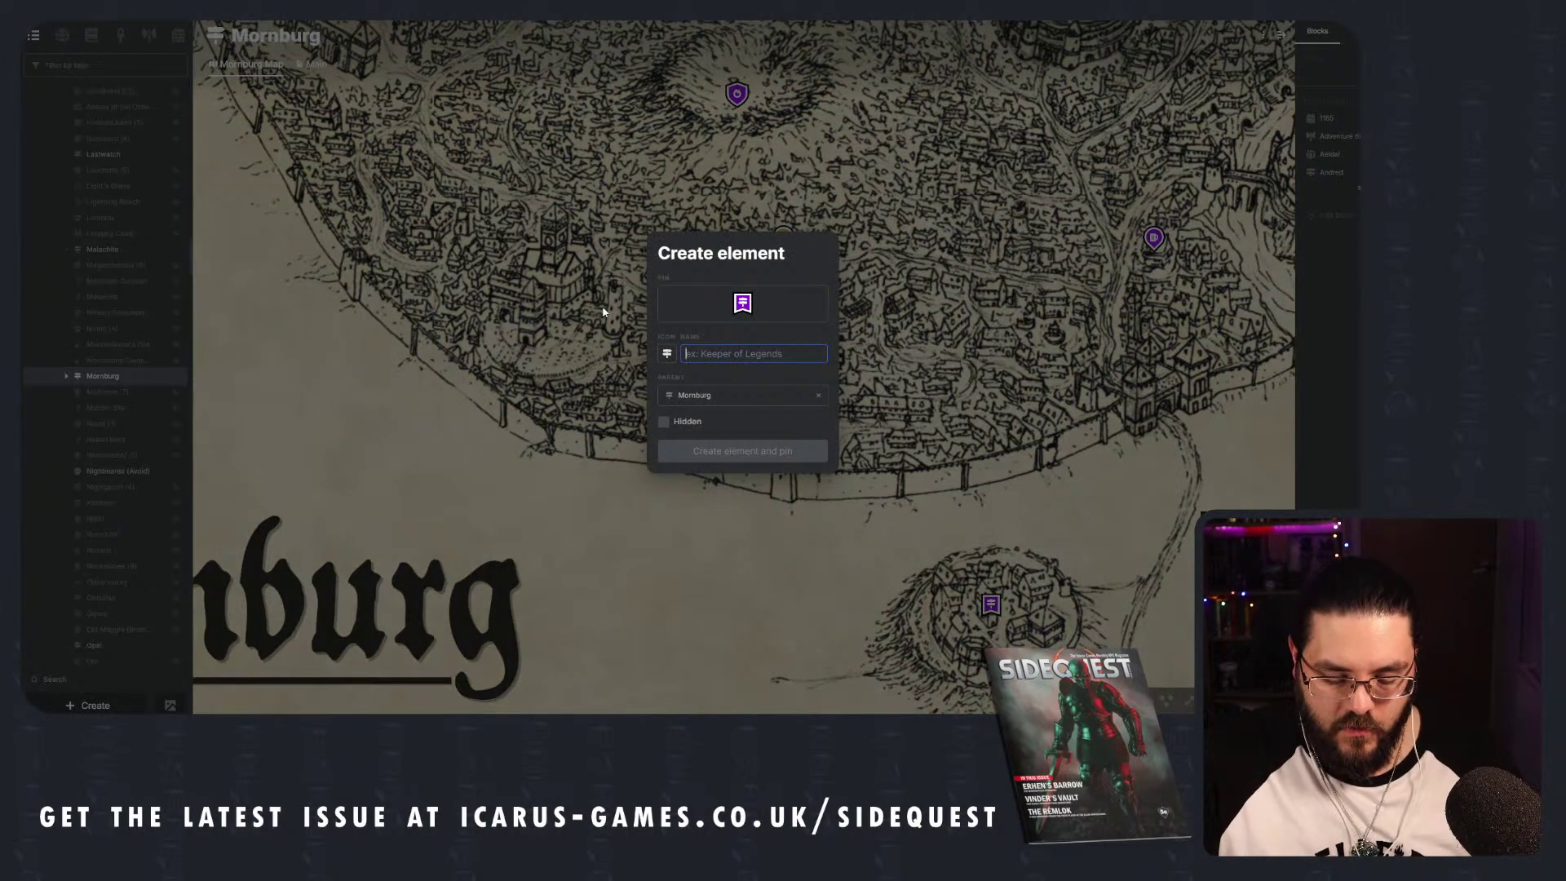
text(Hospital)
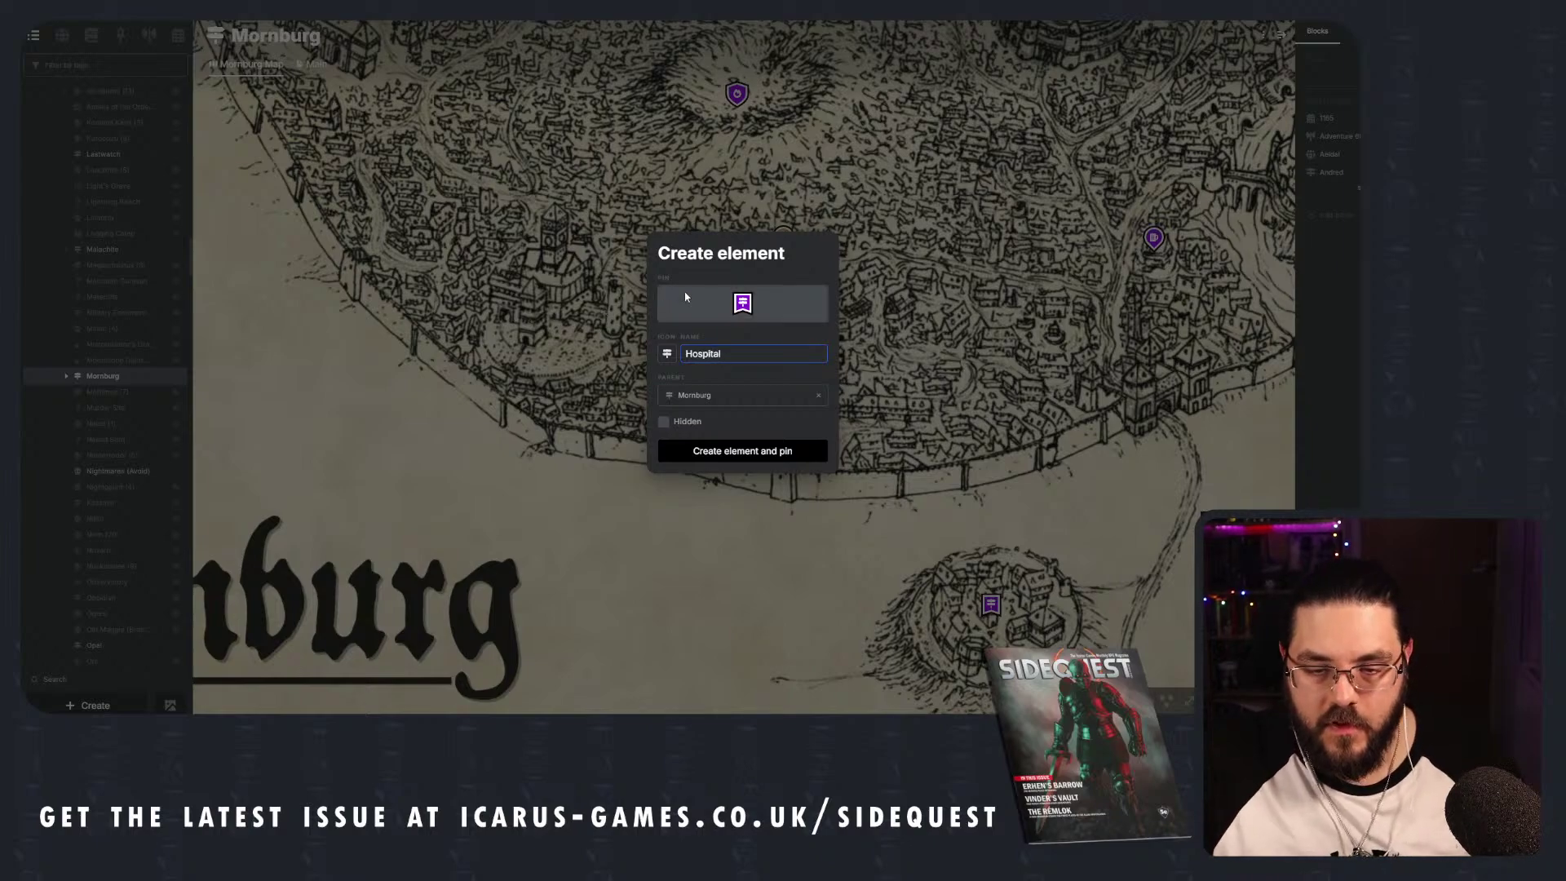
Give the Hospital pin a tan colour, a cross icon and the teardrop marker shape.
click(755, 314)
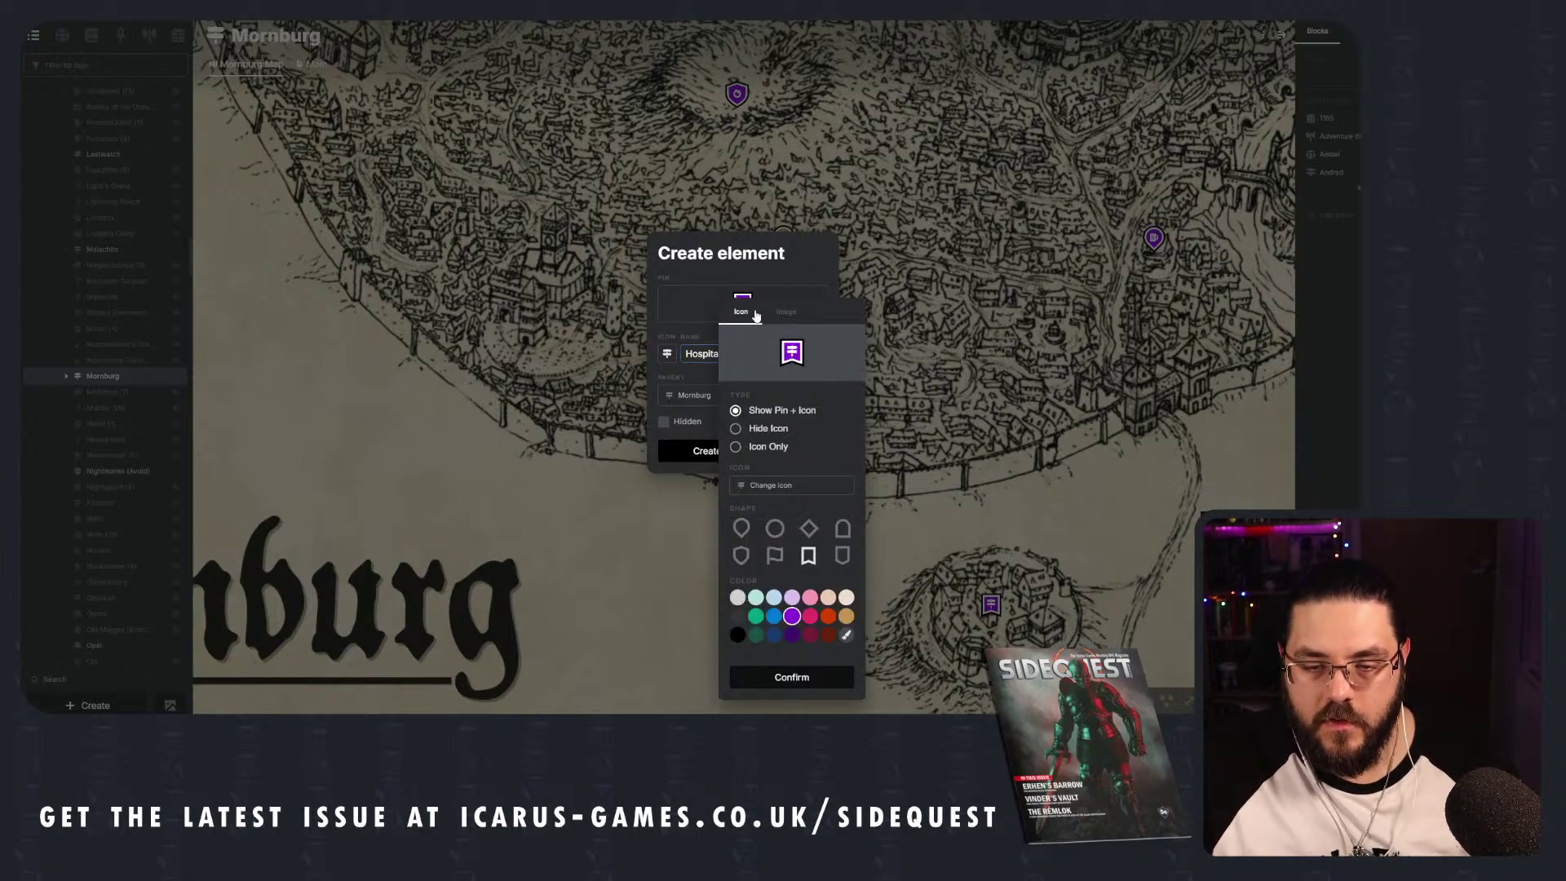
click(846, 616)
click(770, 486)
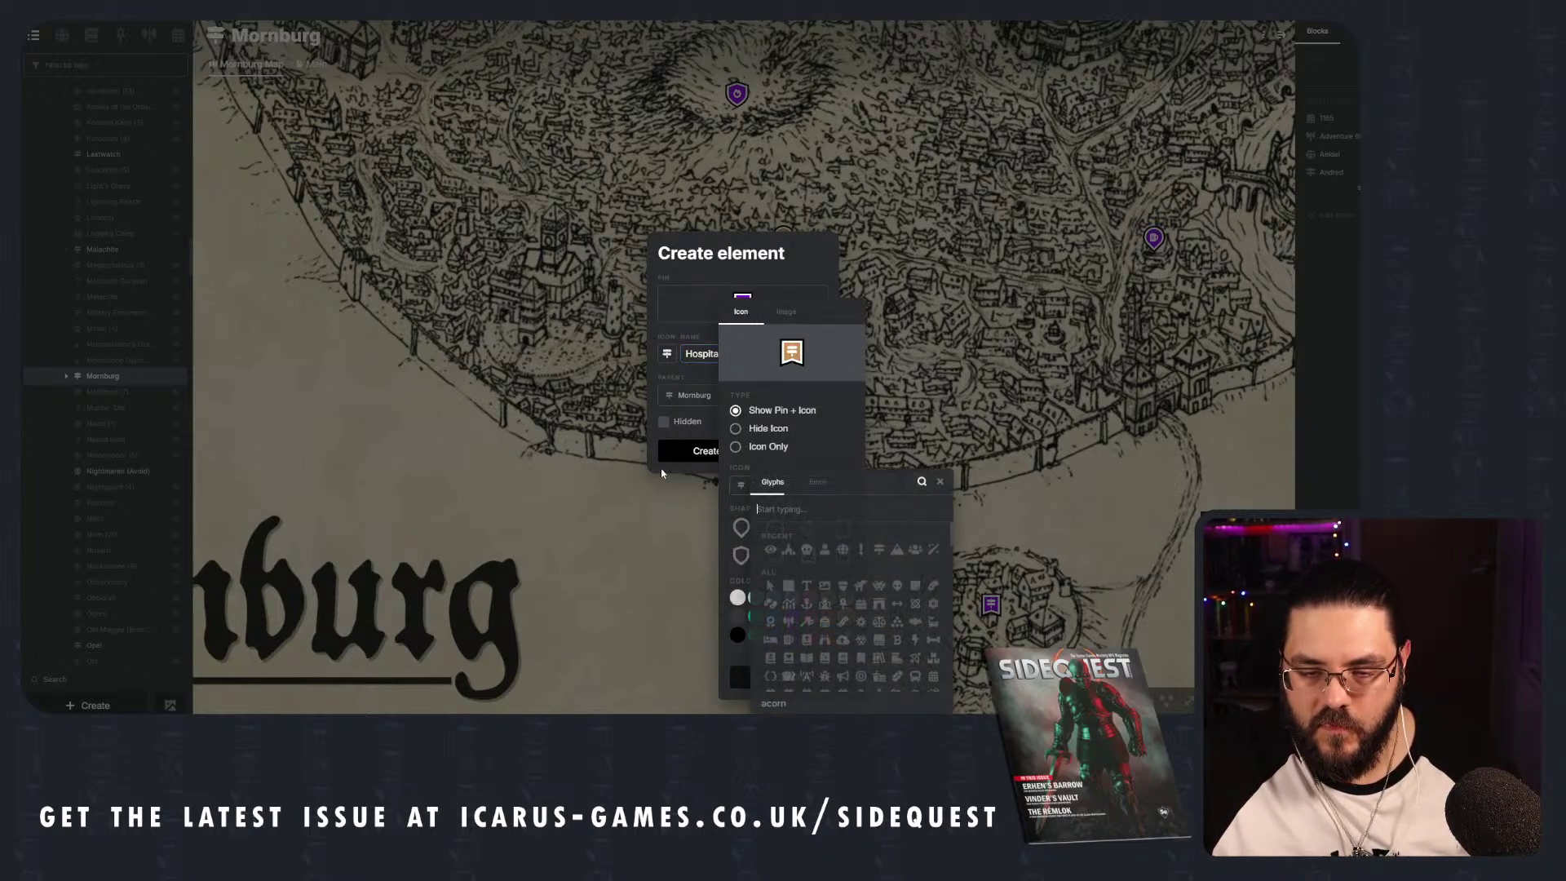
text(cros)
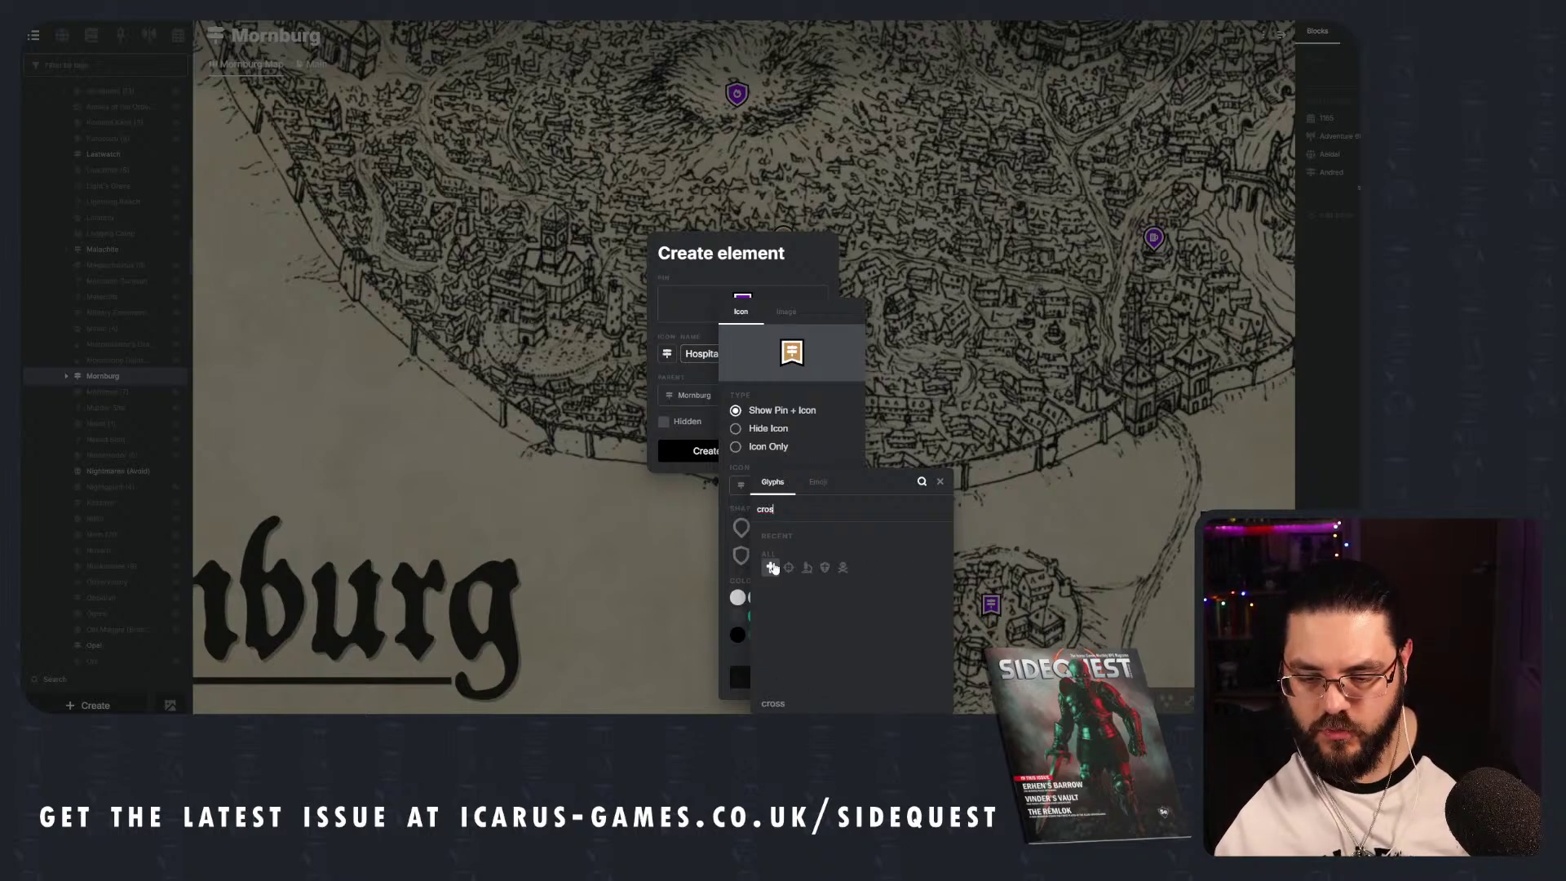
click(770, 567)
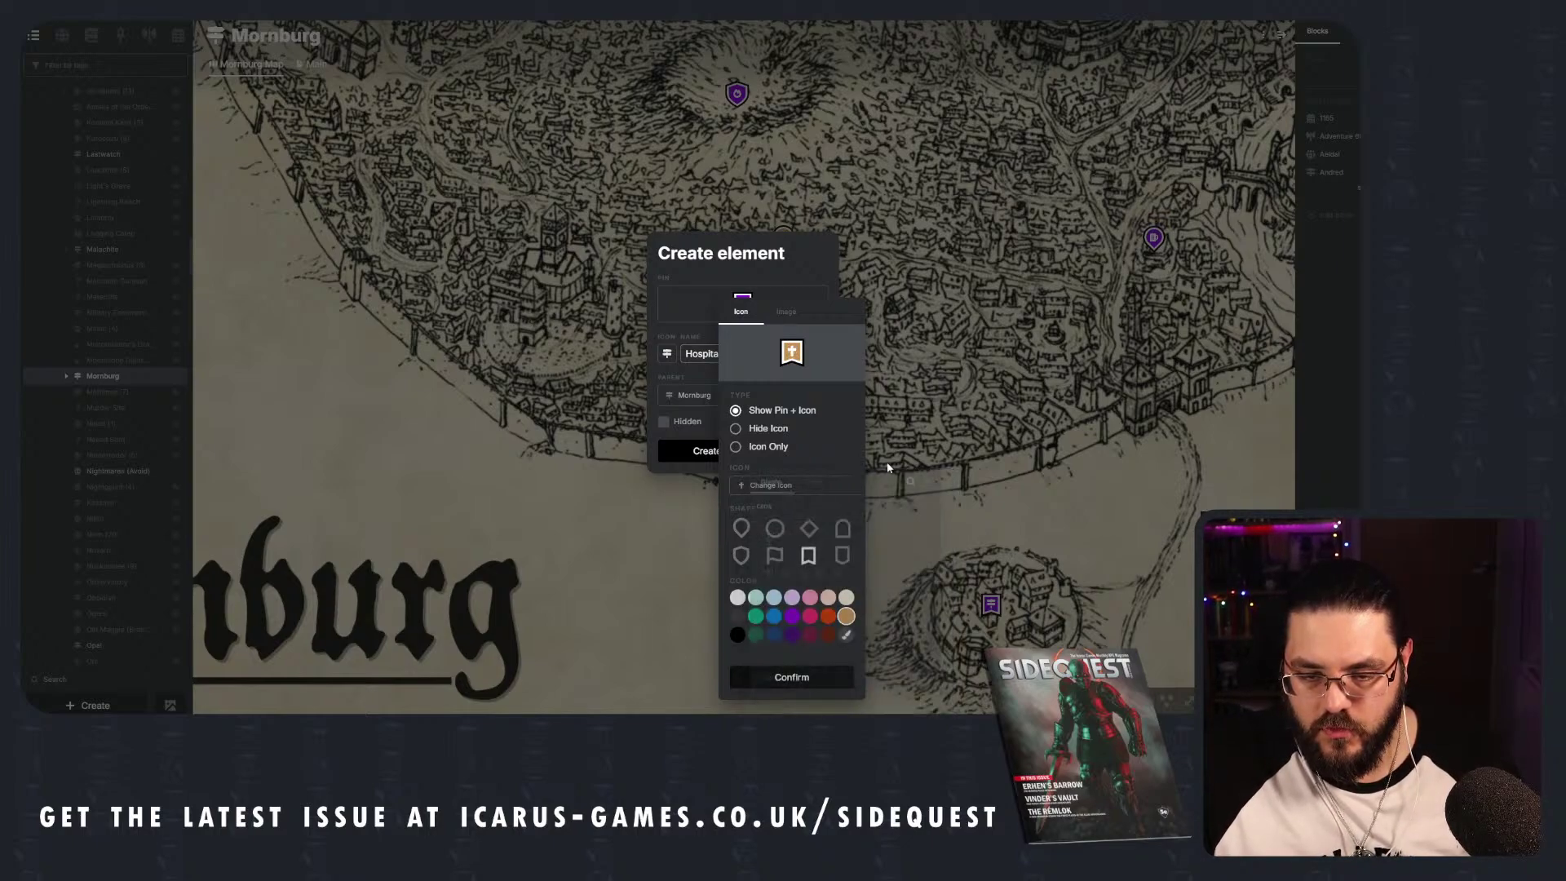
click(741, 527)
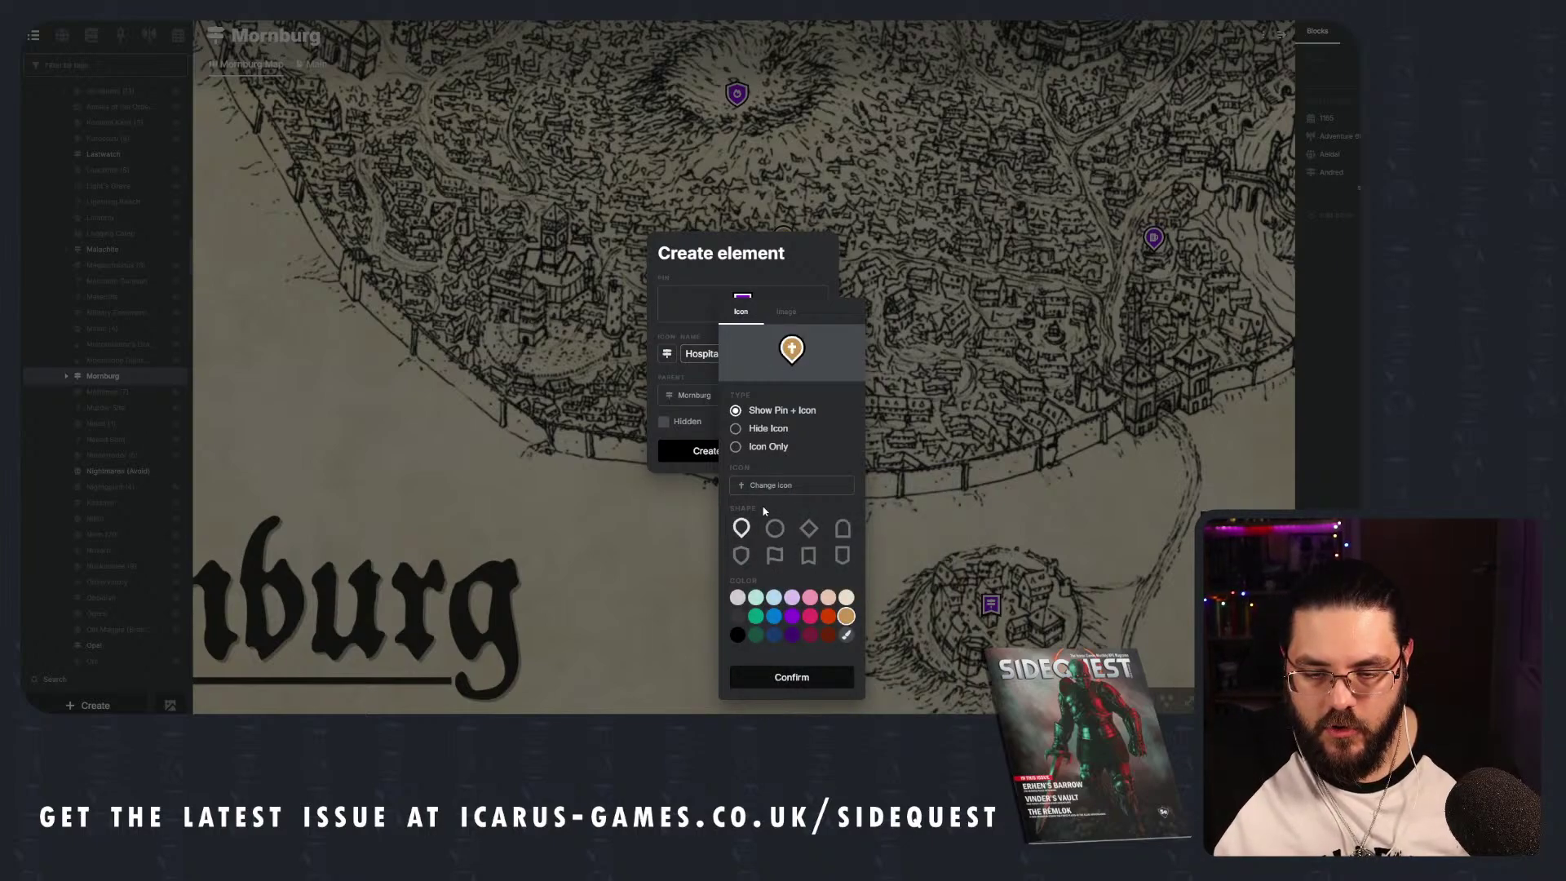
click(819, 677)
Set the Hospital's parent to Generic Locations and create the element with its pin.
click(708, 395)
text(gener)
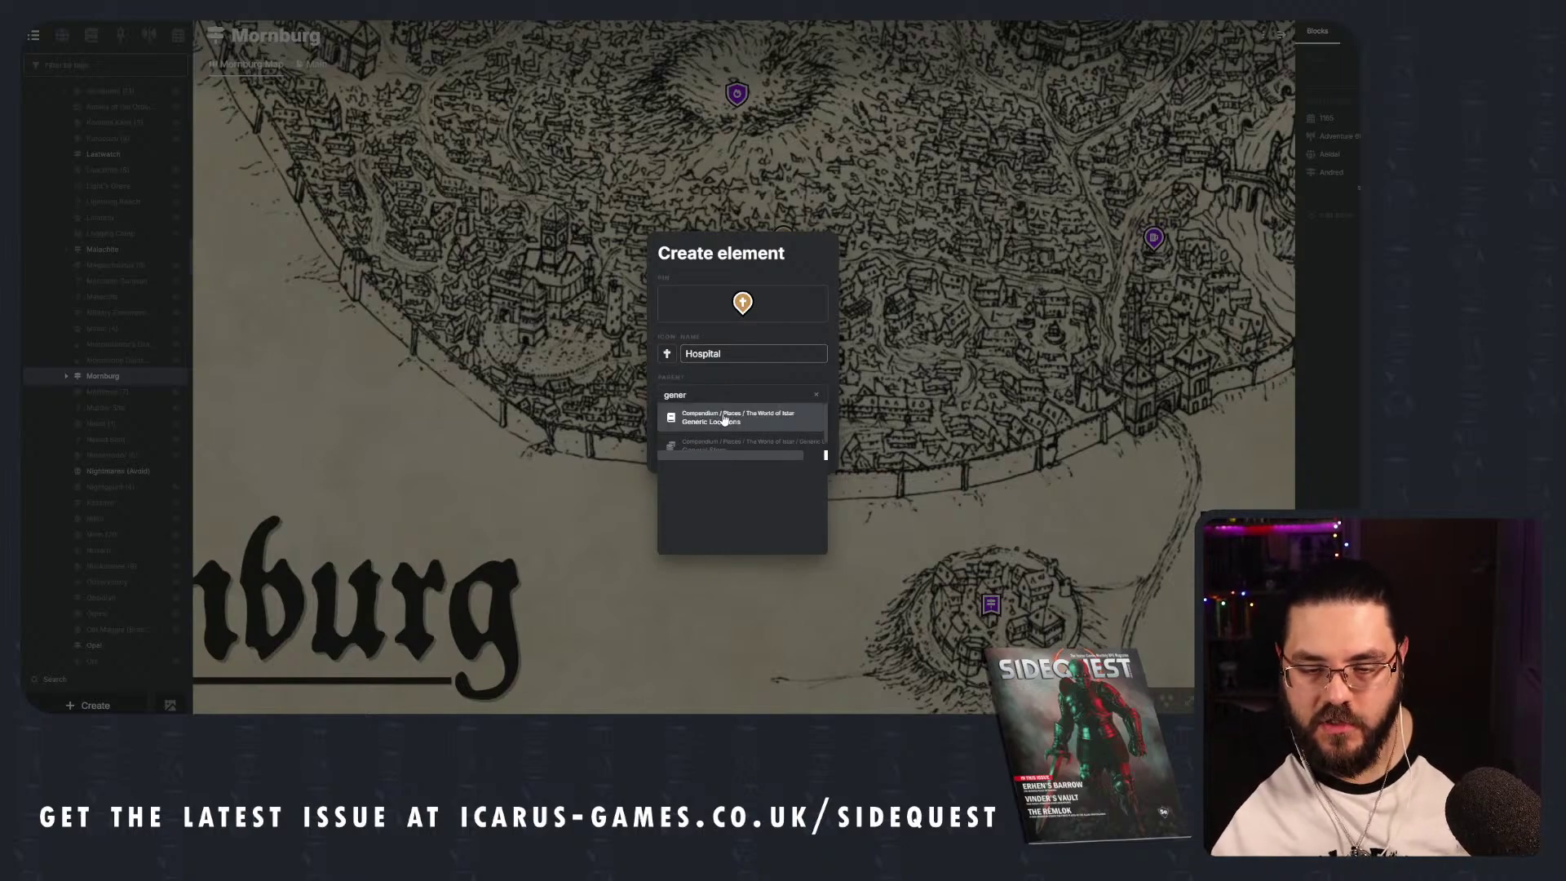
click(711, 417)
click(742, 453)
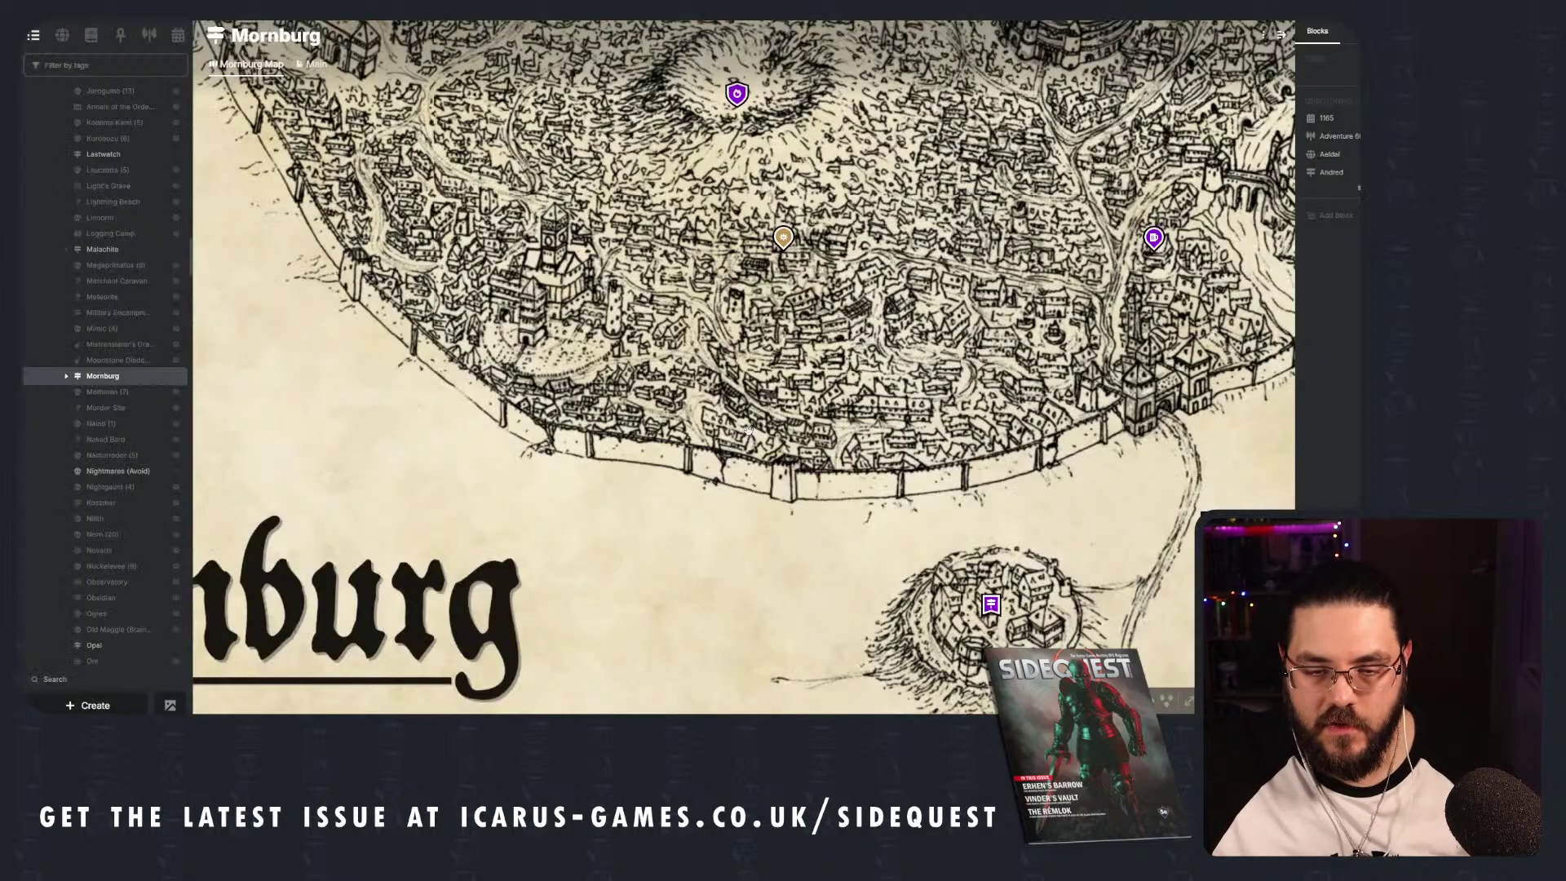
Link the generic Morgue location as a new map pin just east of the Hospital.
drag(622, 293, 661, 339)
right_click(657, 373)
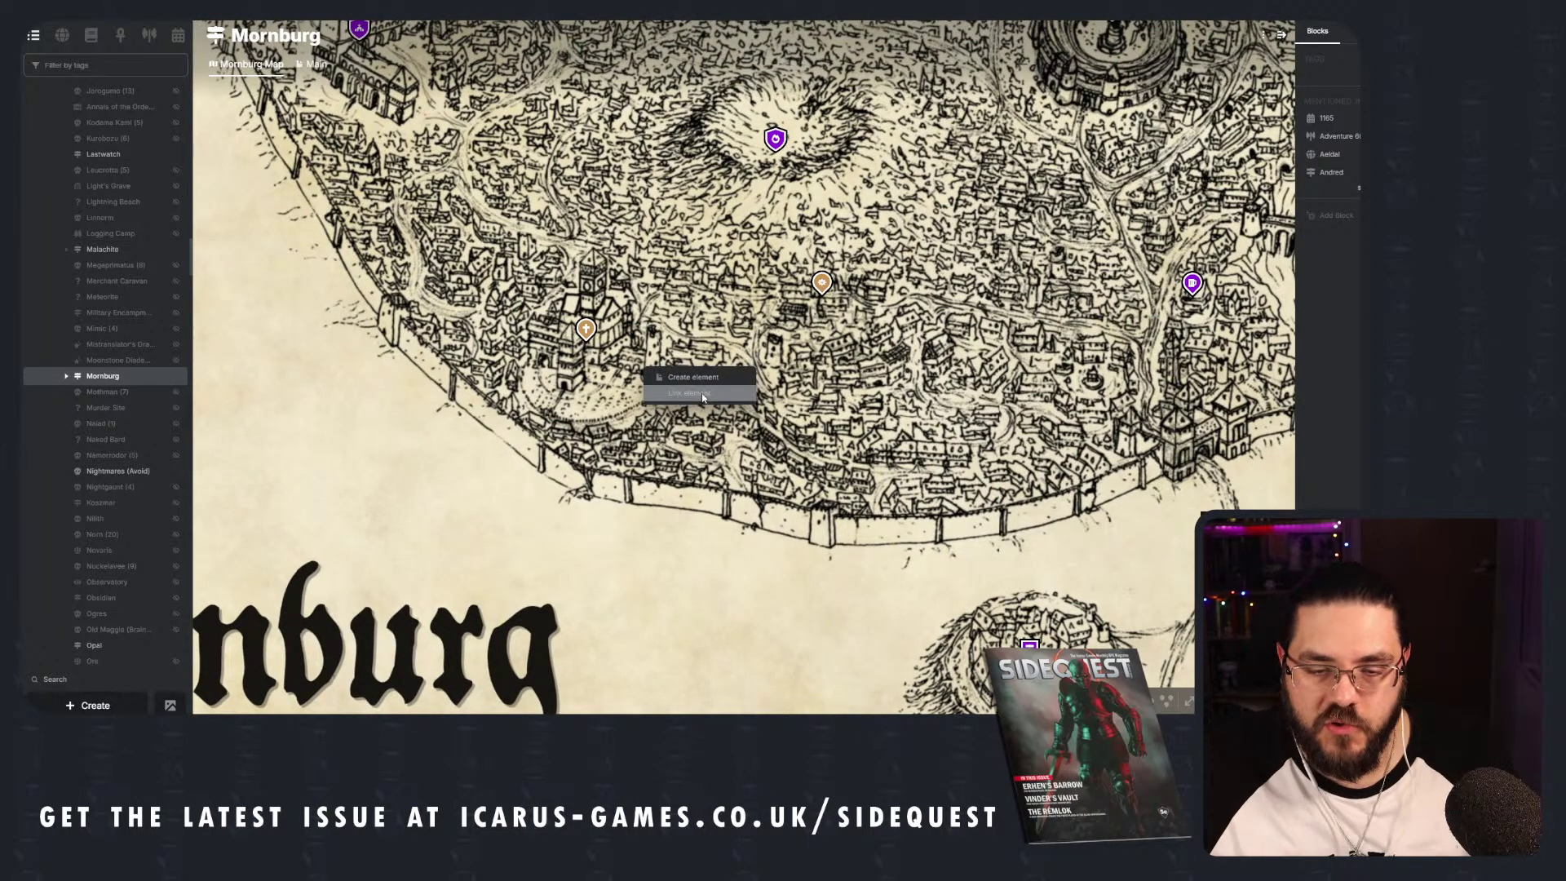
click(689, 393)
text(morgu)
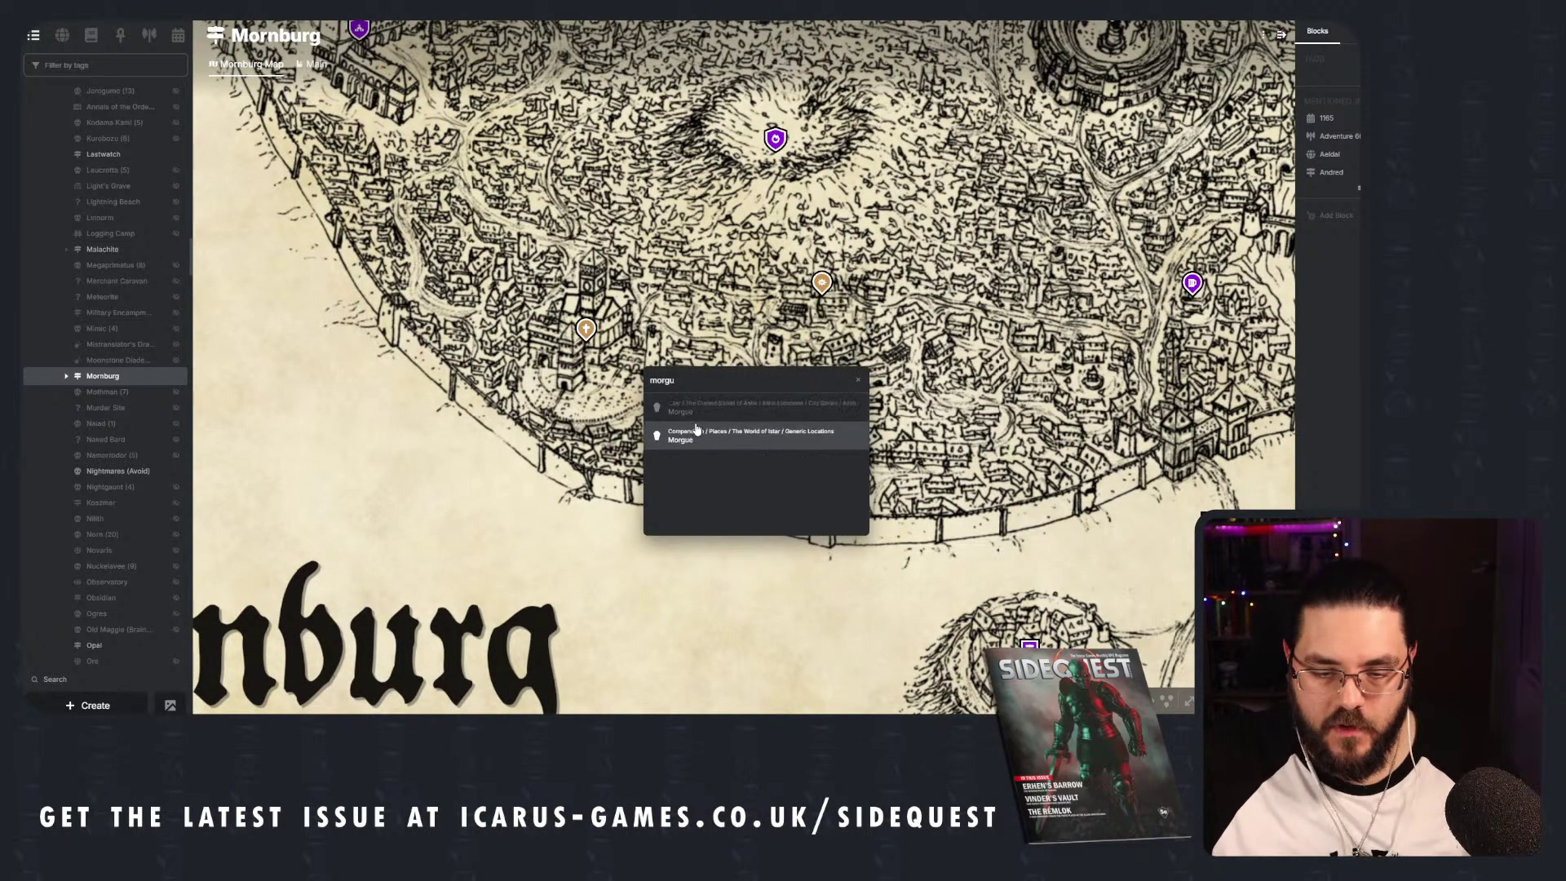
click(714, 433)
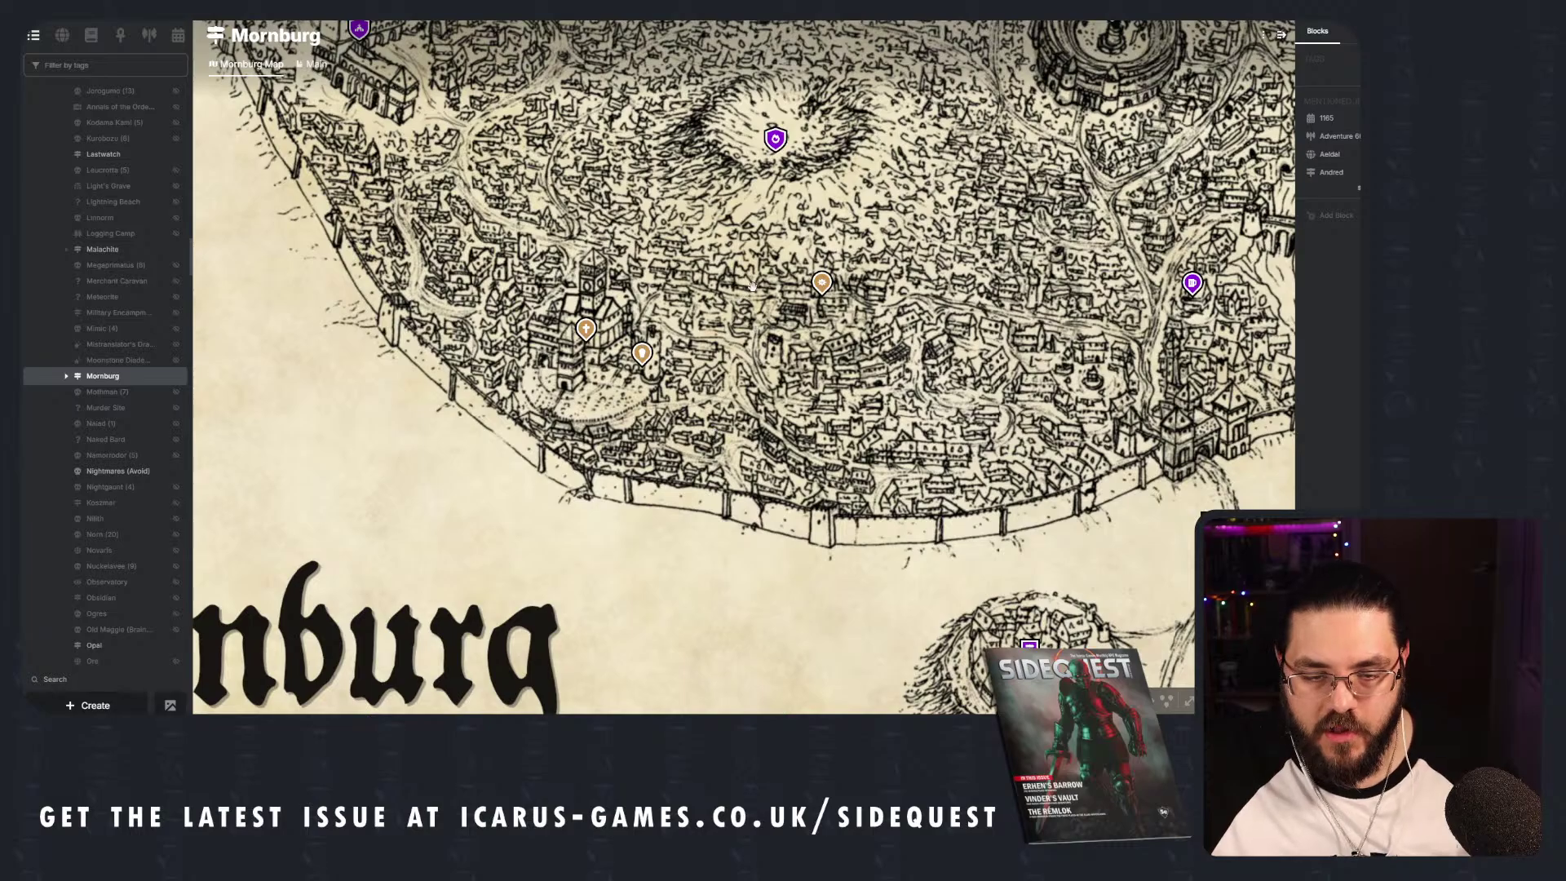
Reopen the Mornburg pin's Main page and check the Locations in a Settlement list for the next location.
scroll(752, 285, down, 3)
scroll(919, 285, down, 1)
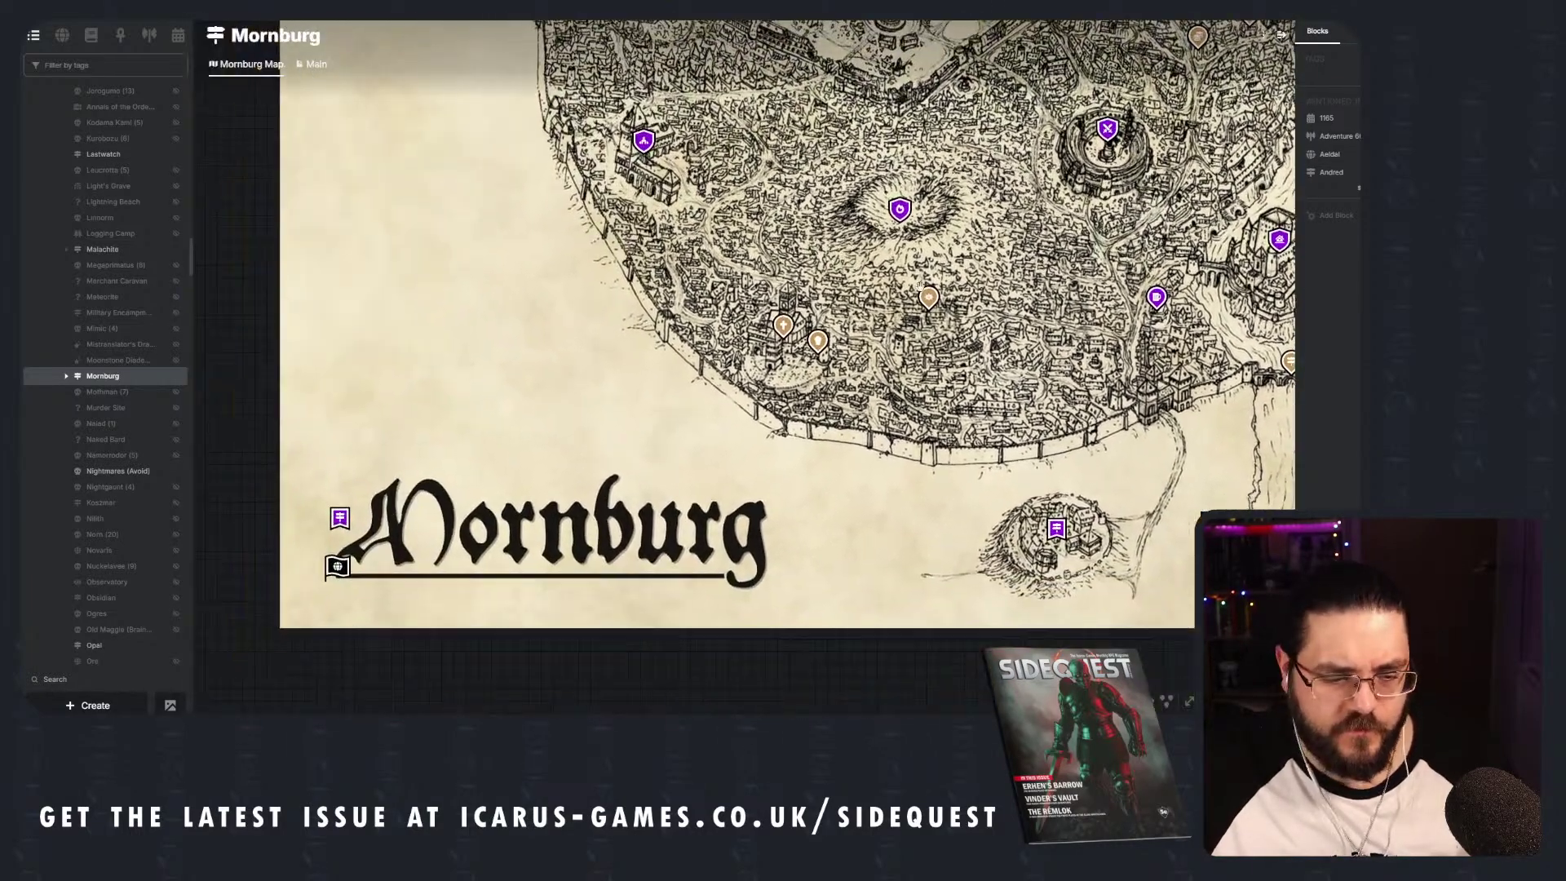
click(339, 518)
click(152, 41)
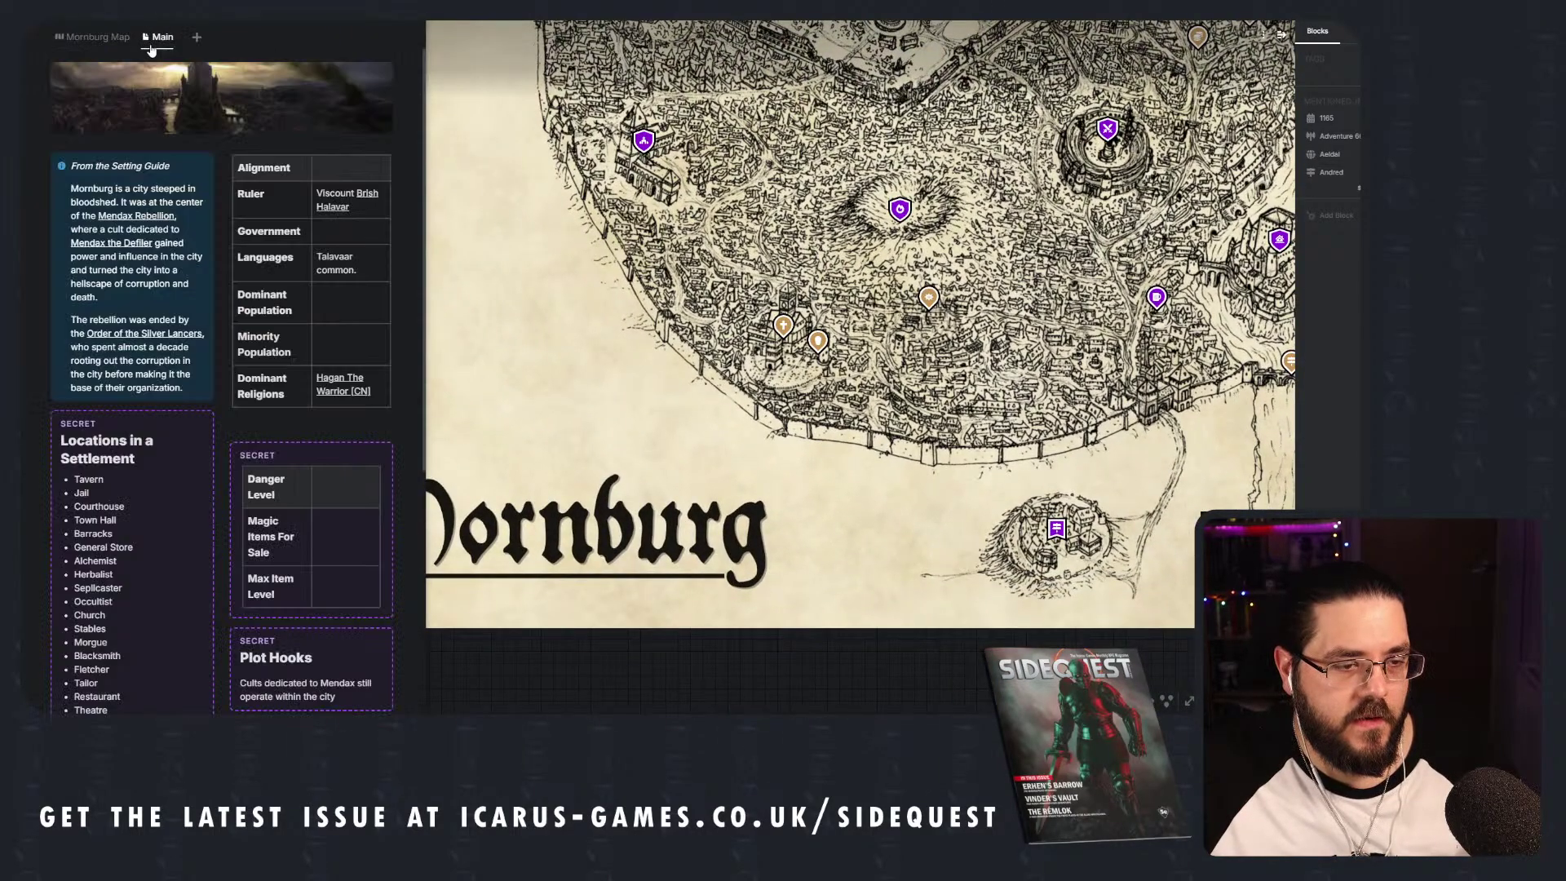
scroll(148, 419, down, 2)
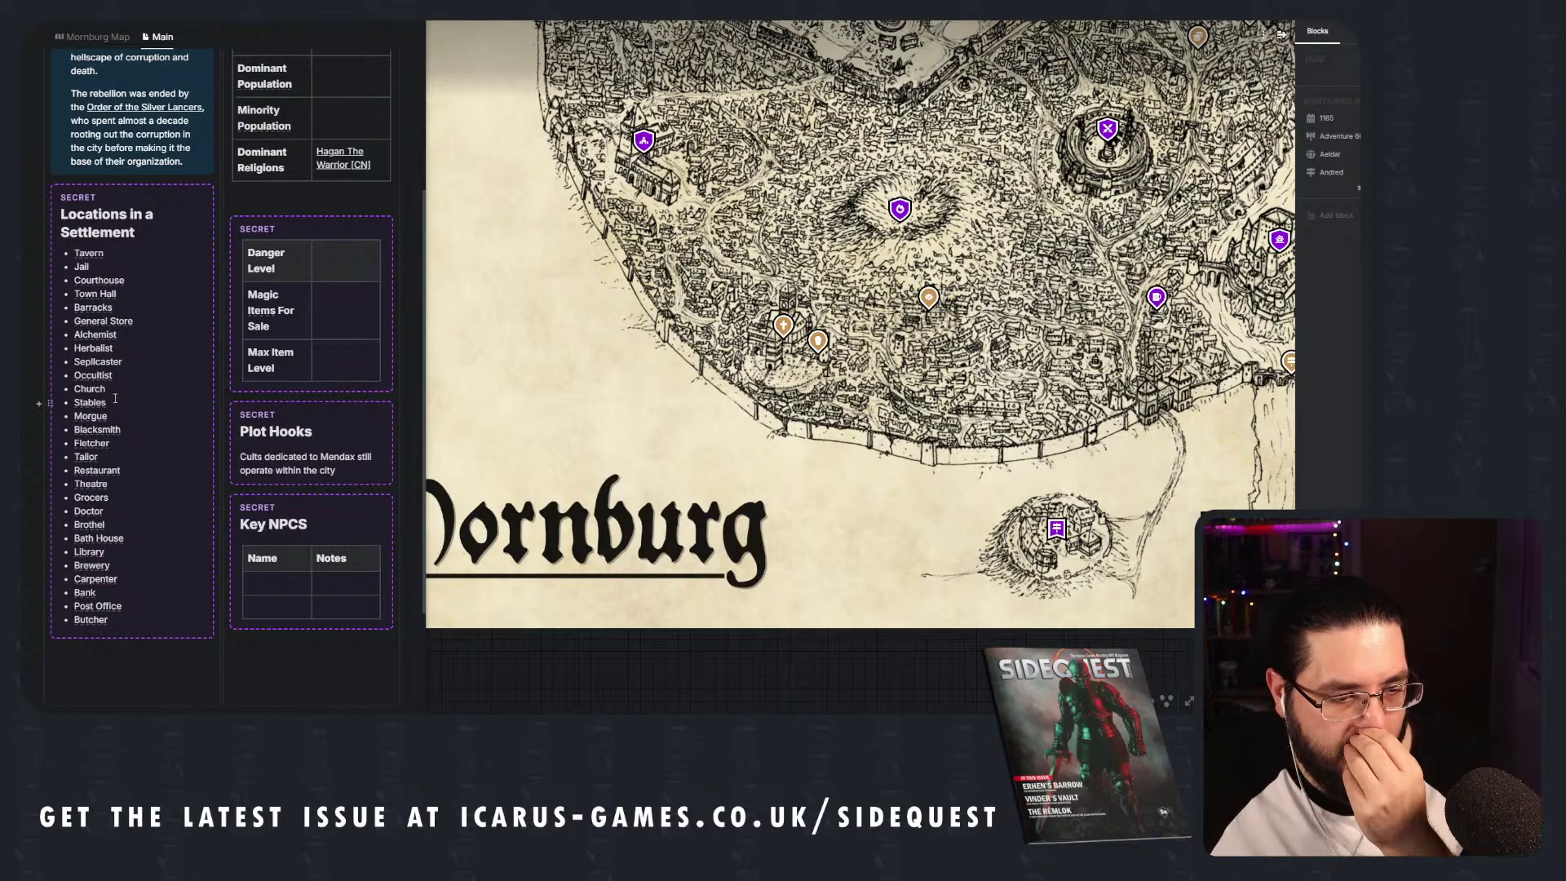
Link the generic Blacksmith location as a new map pin on the east riverbank north of Tower Bridge.
scroll(932, 240, up, 5)
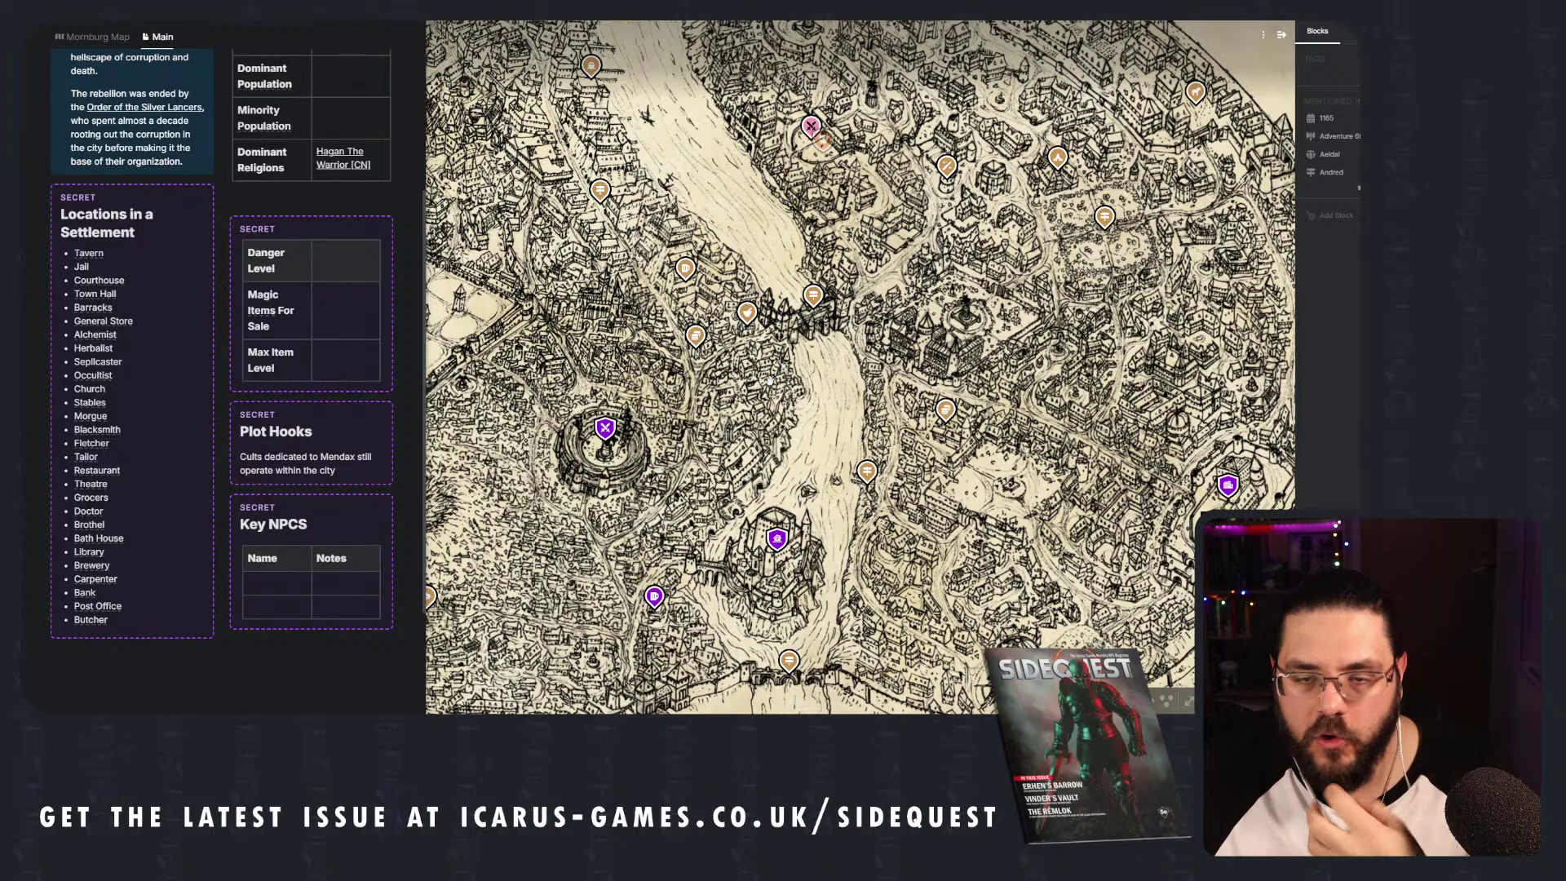
drag(852, 338, 923, 307)
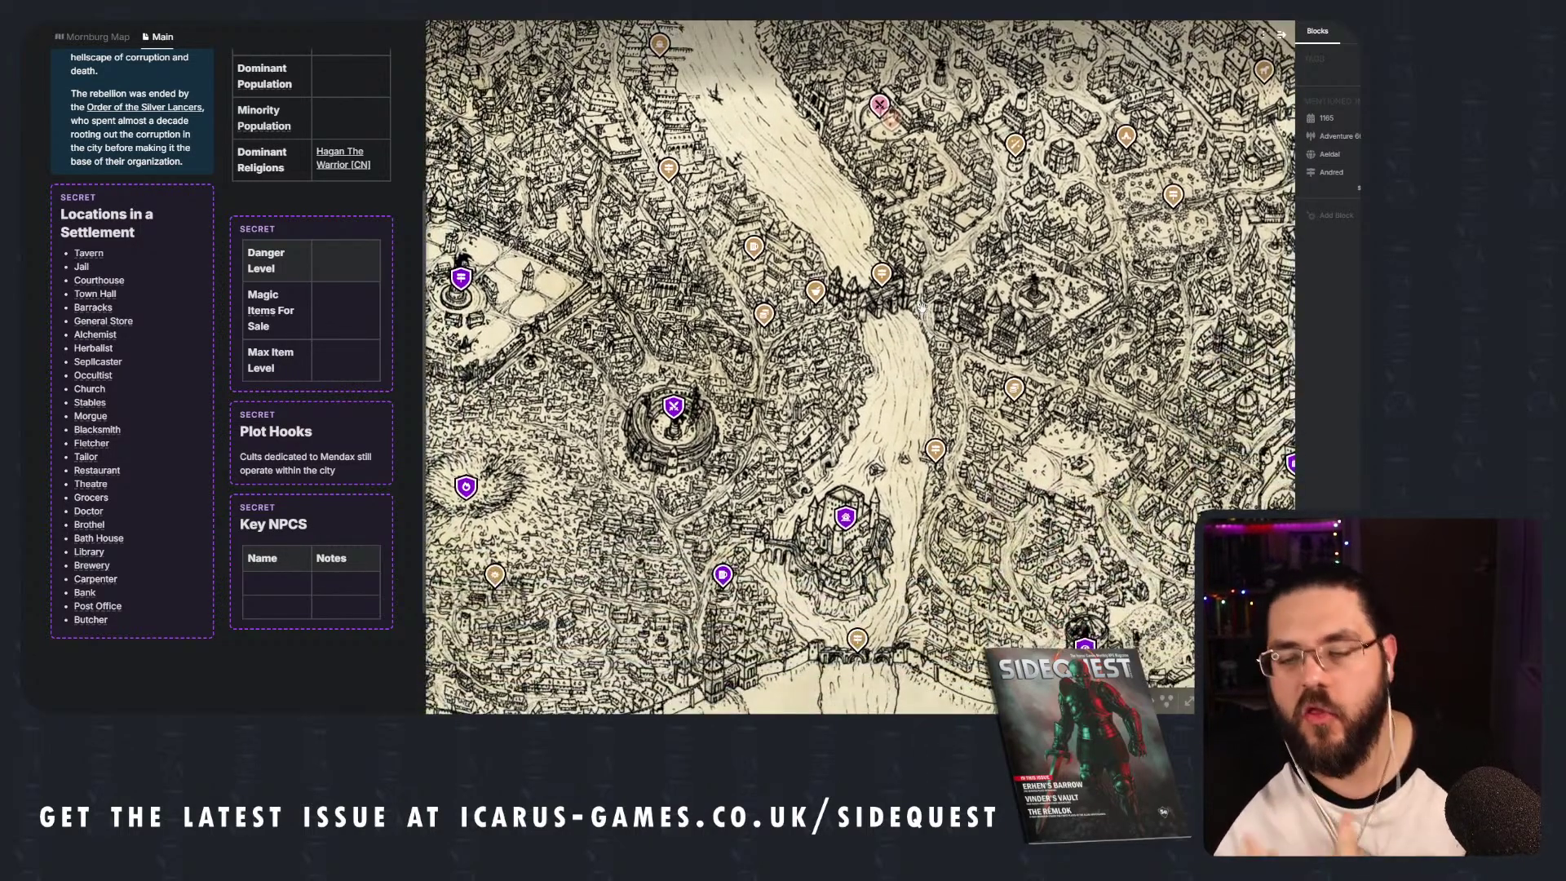
scroll(920, 406, up, 3)
drag(918, 418, 845, 402)
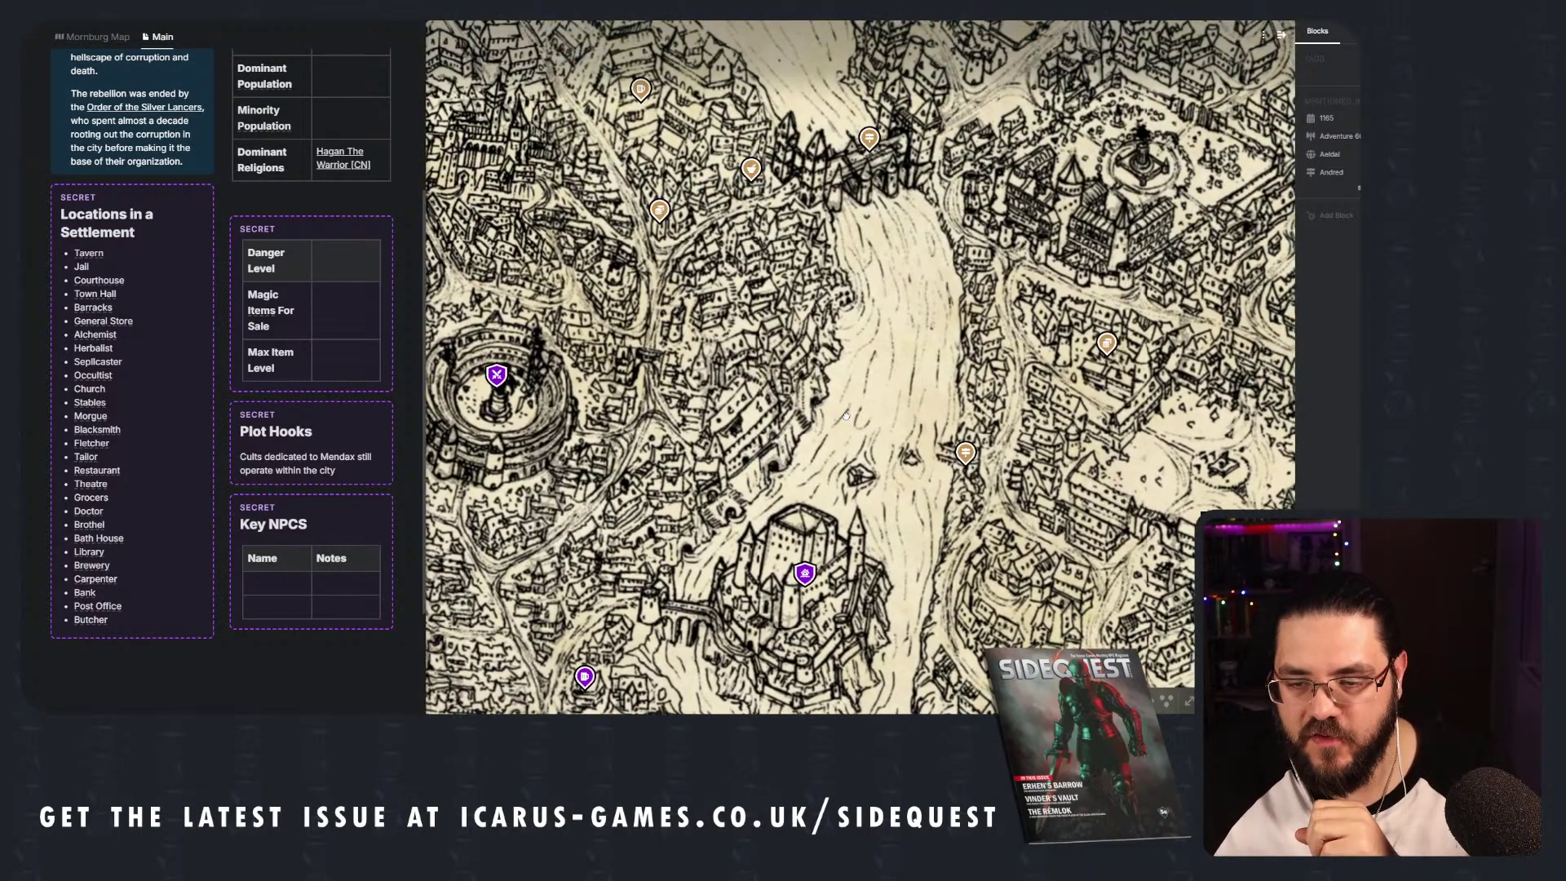
drag(865, 305, 877, 412)
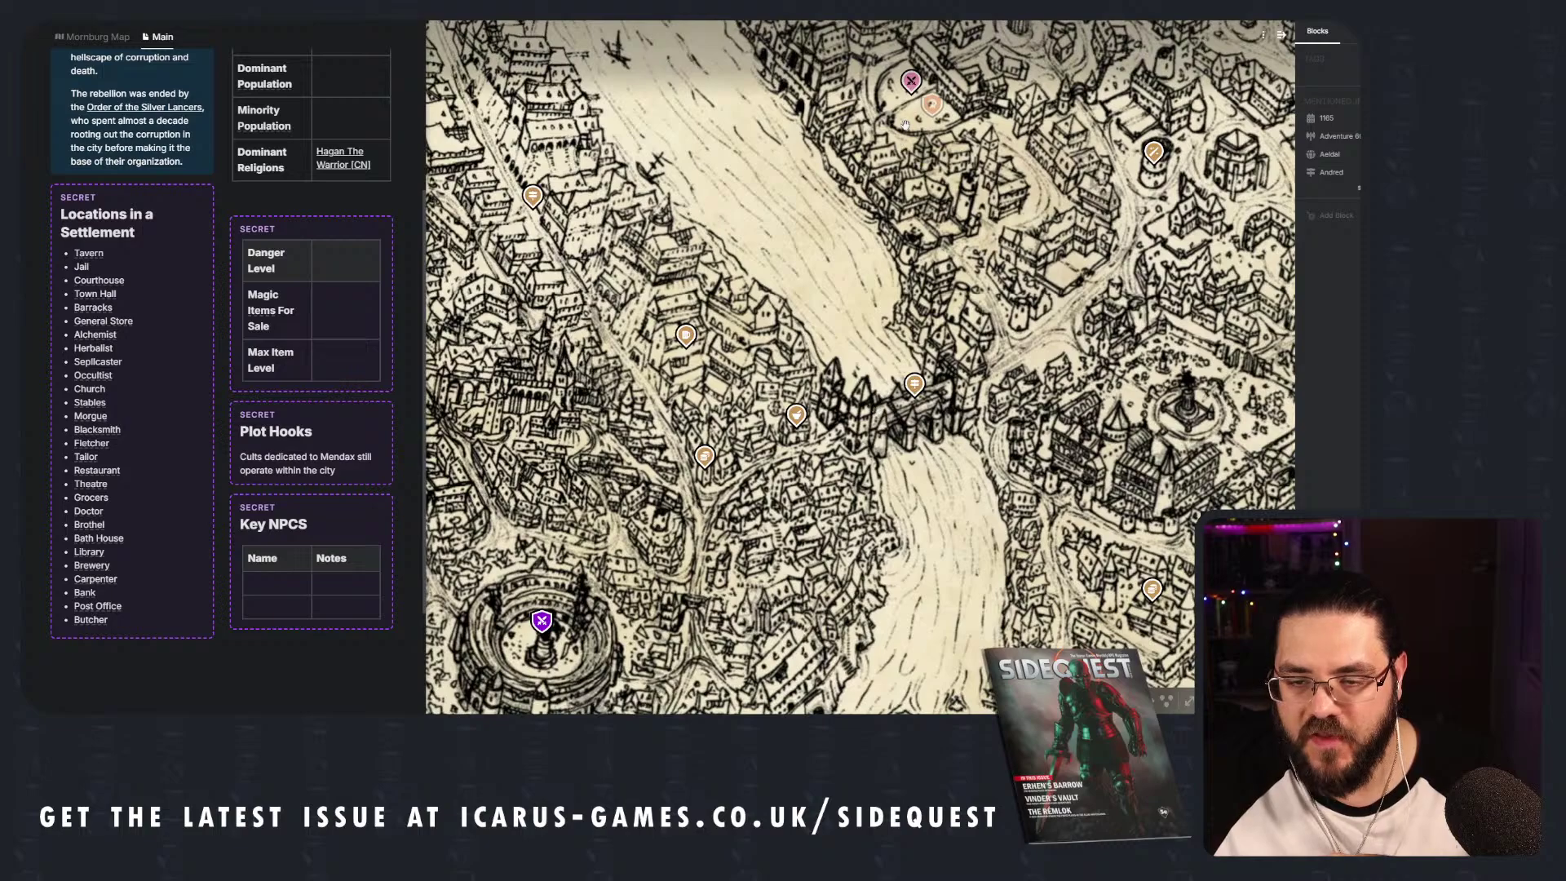
right_click(915, 215)
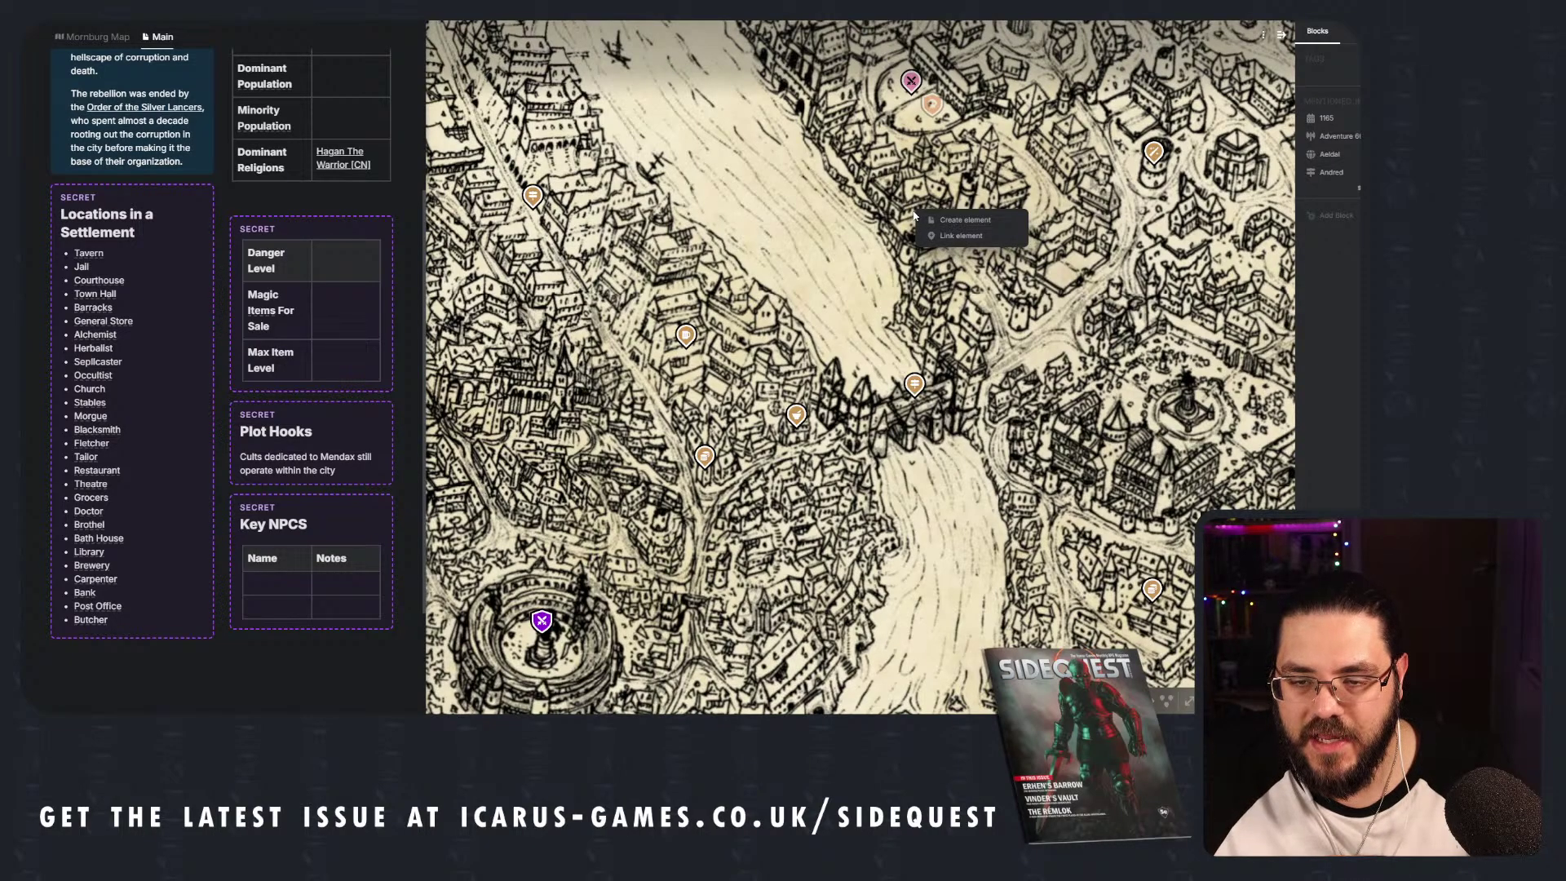
click(955, 234)
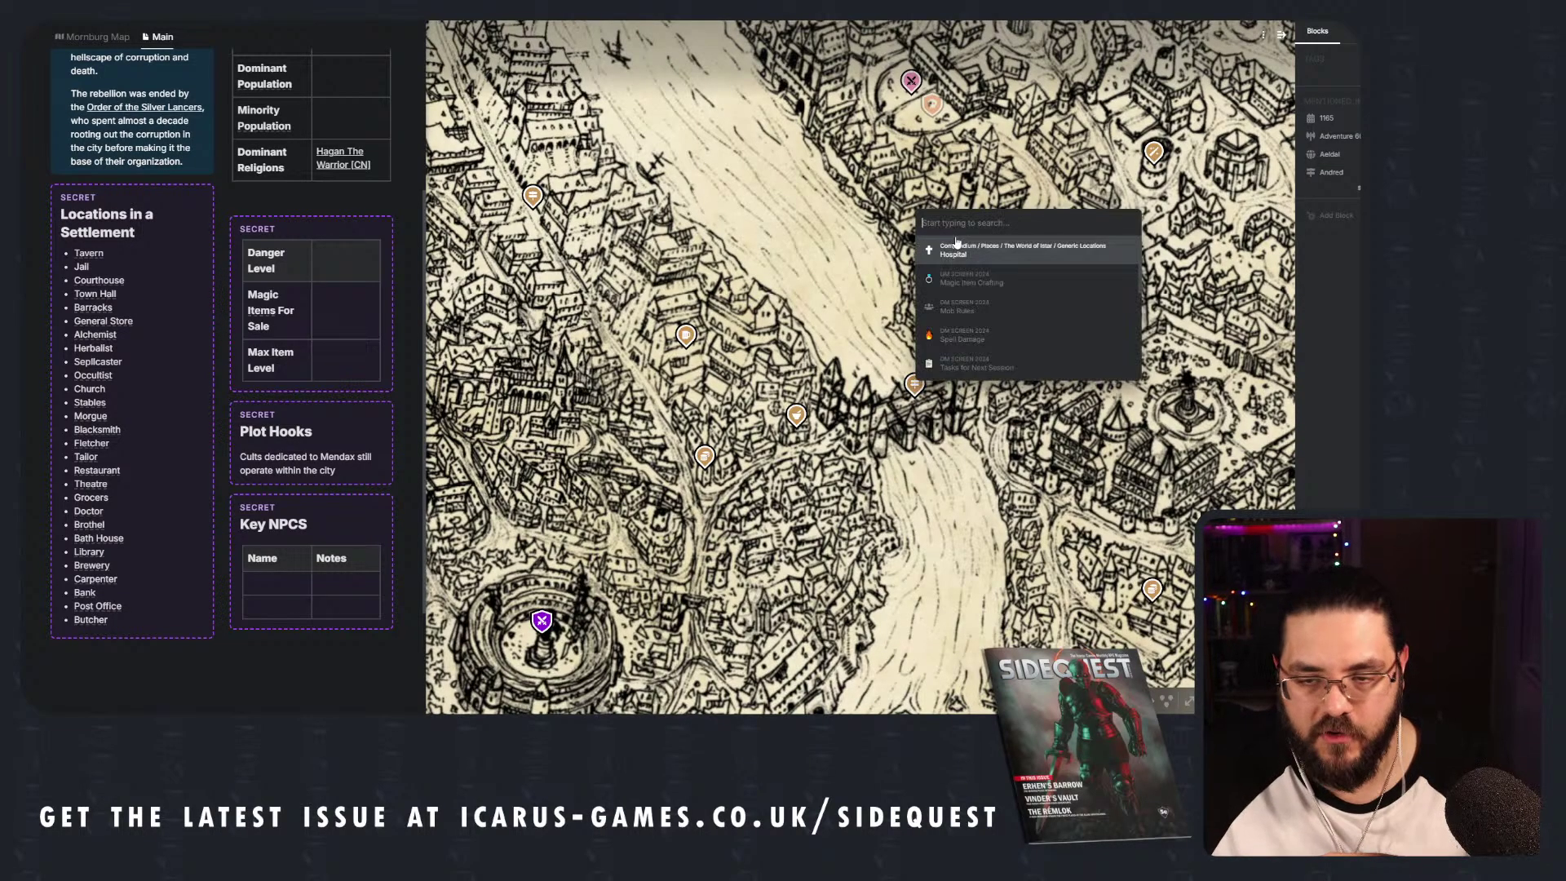
text(dlackm)
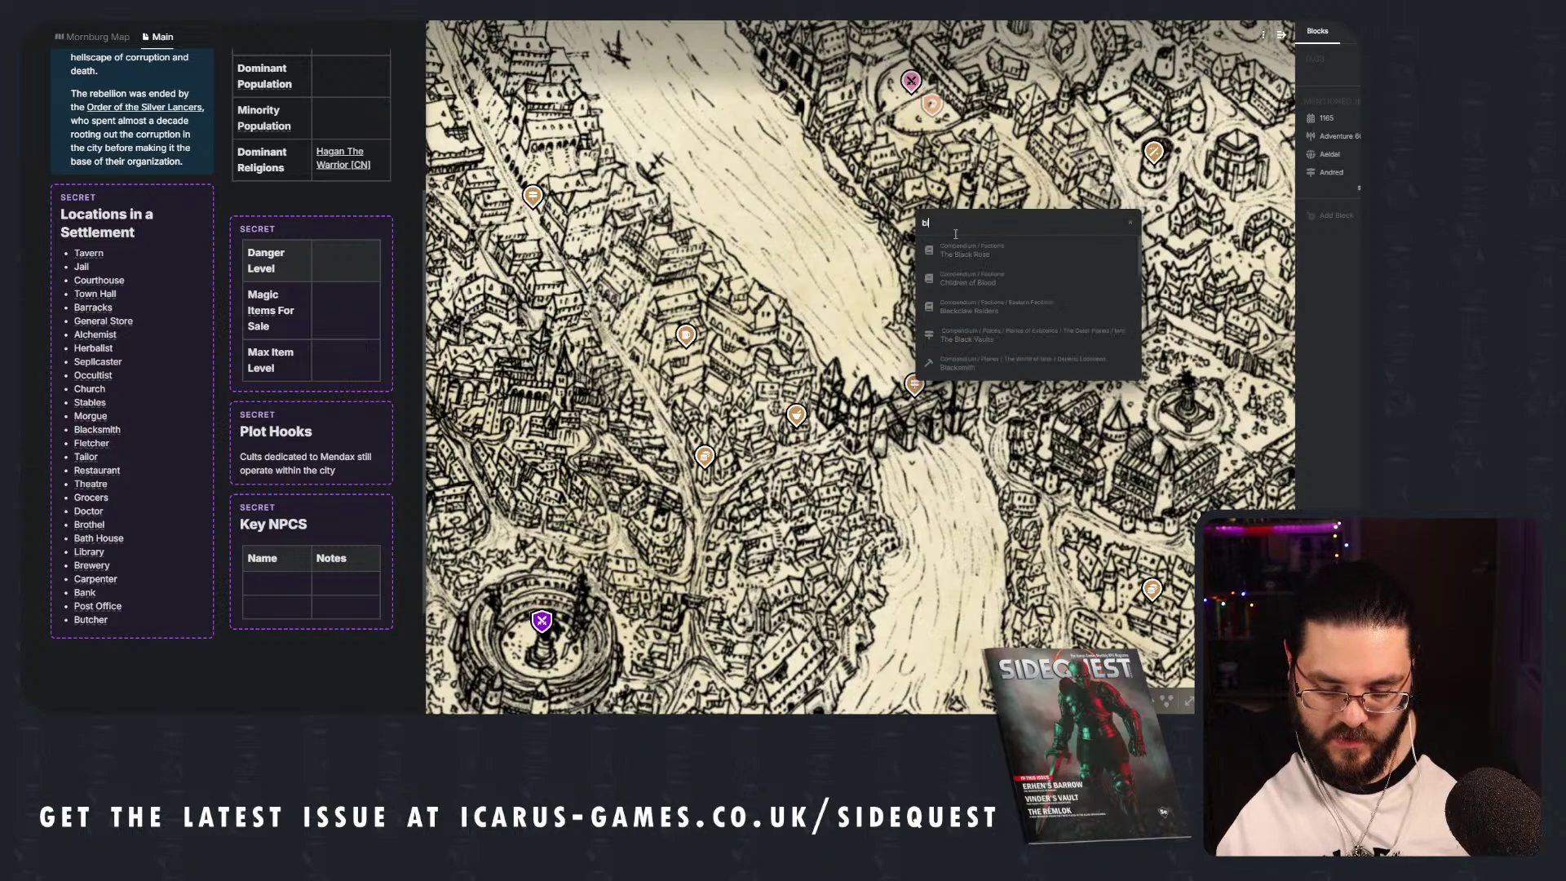
key(BackSpace)
text(s)
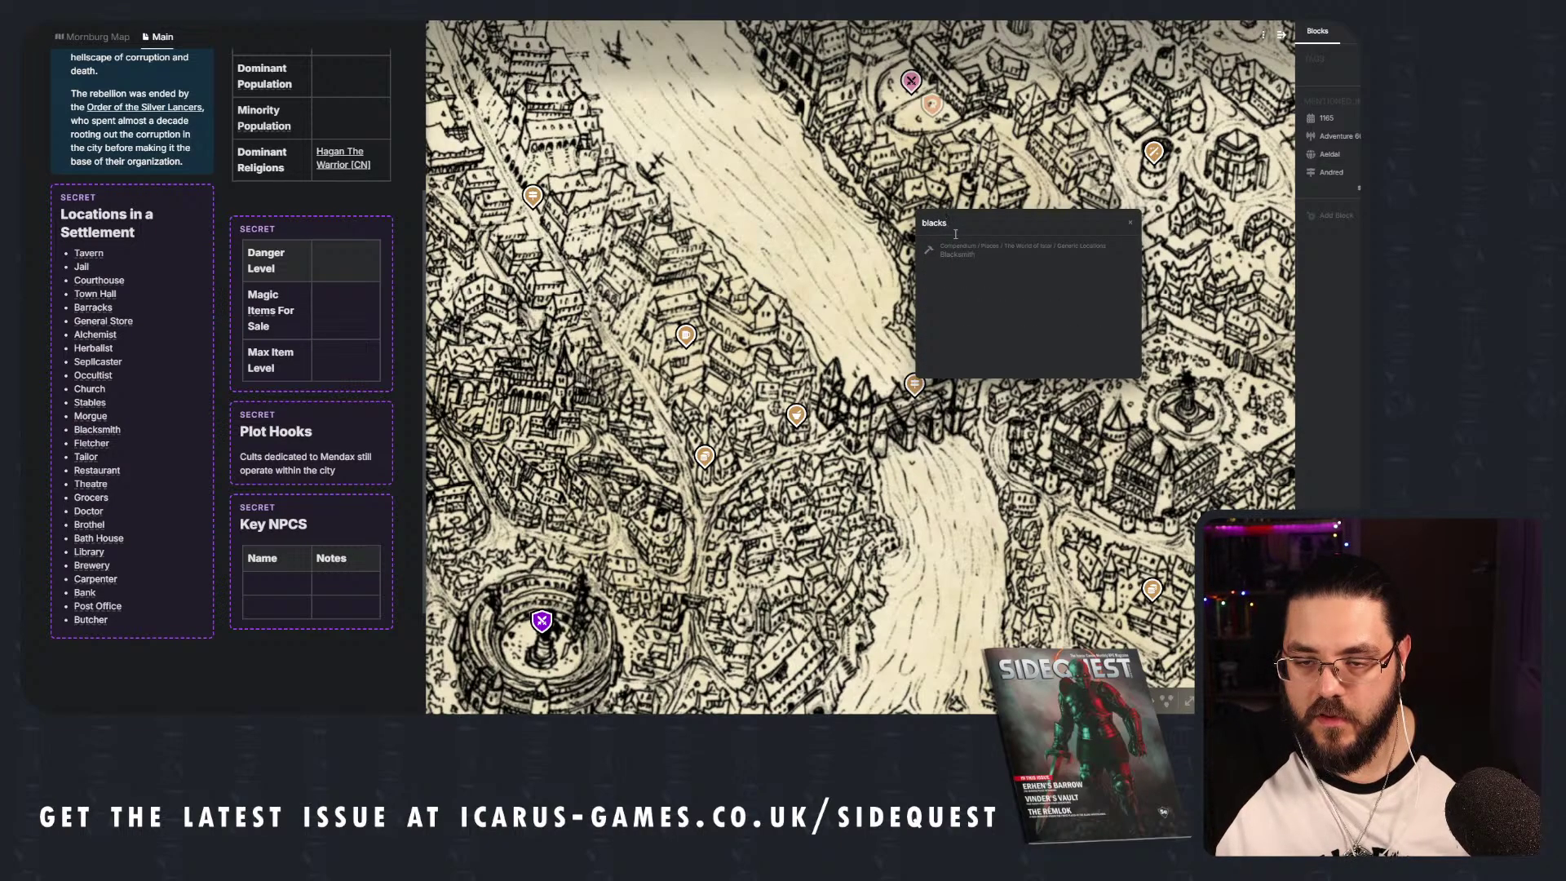
click(975, 245)
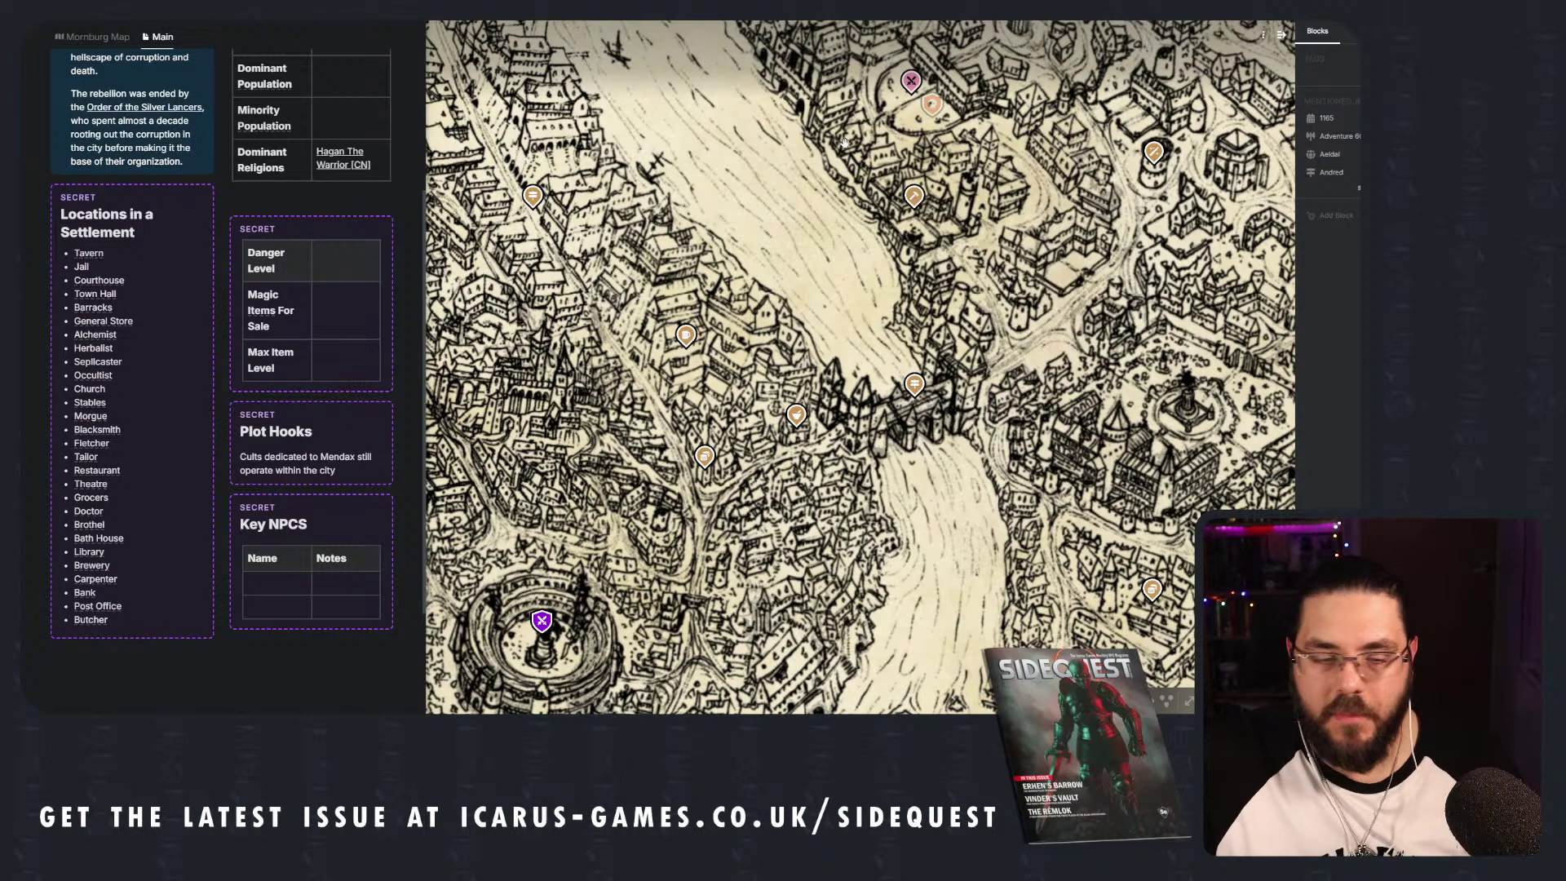
Link the generic Fletcher location as a new map pin on the east bank, northeast of the Blacksmith.
drag(1087, 64, 1036, 269)
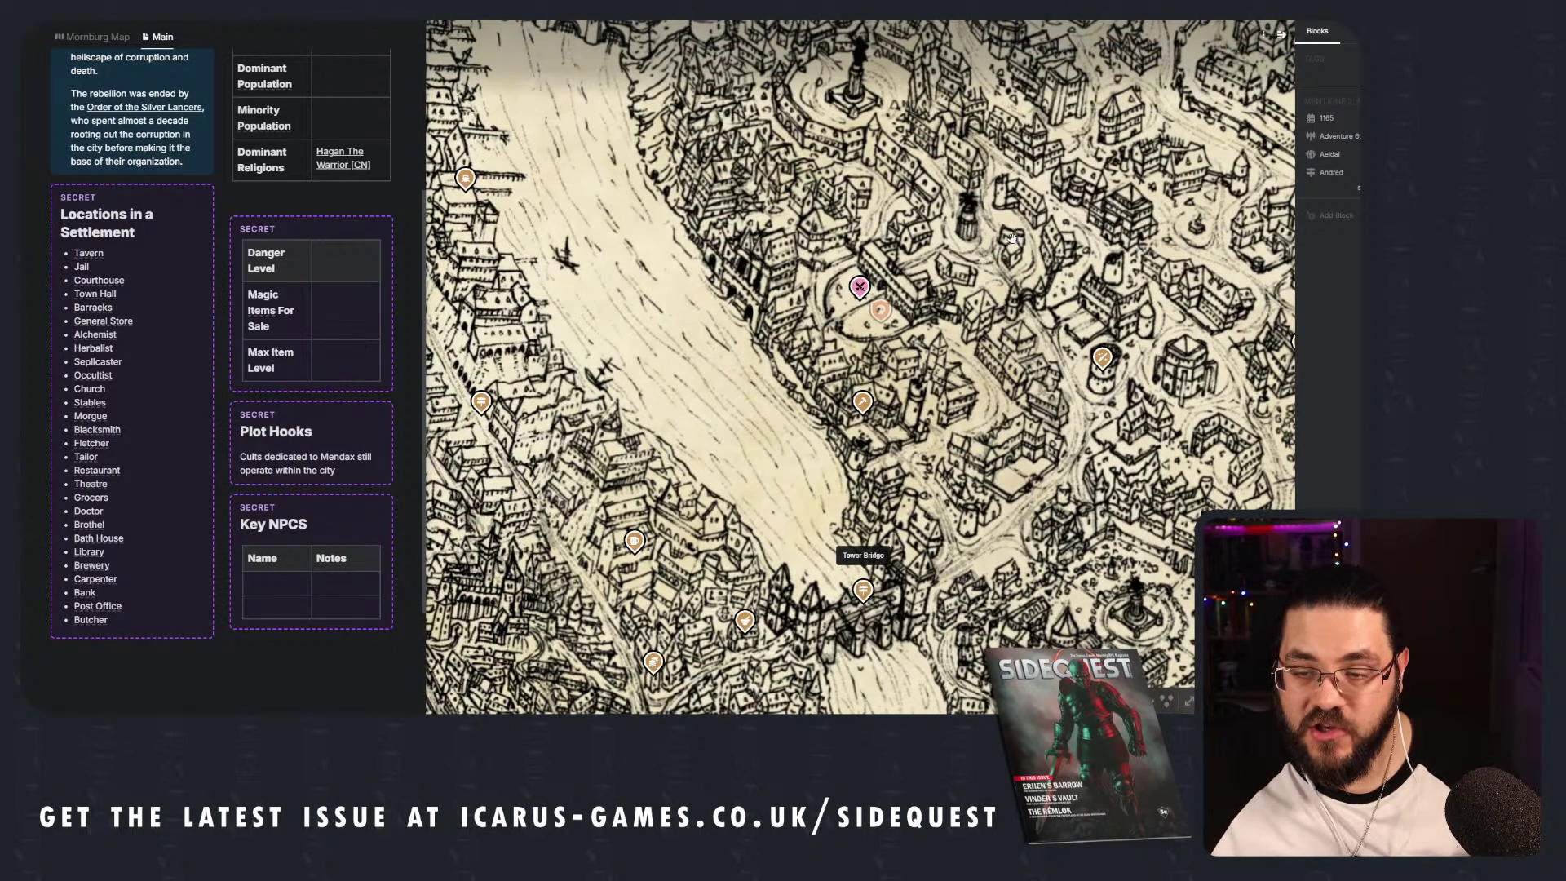
right_click(1011, 238)
click(1062, 276)
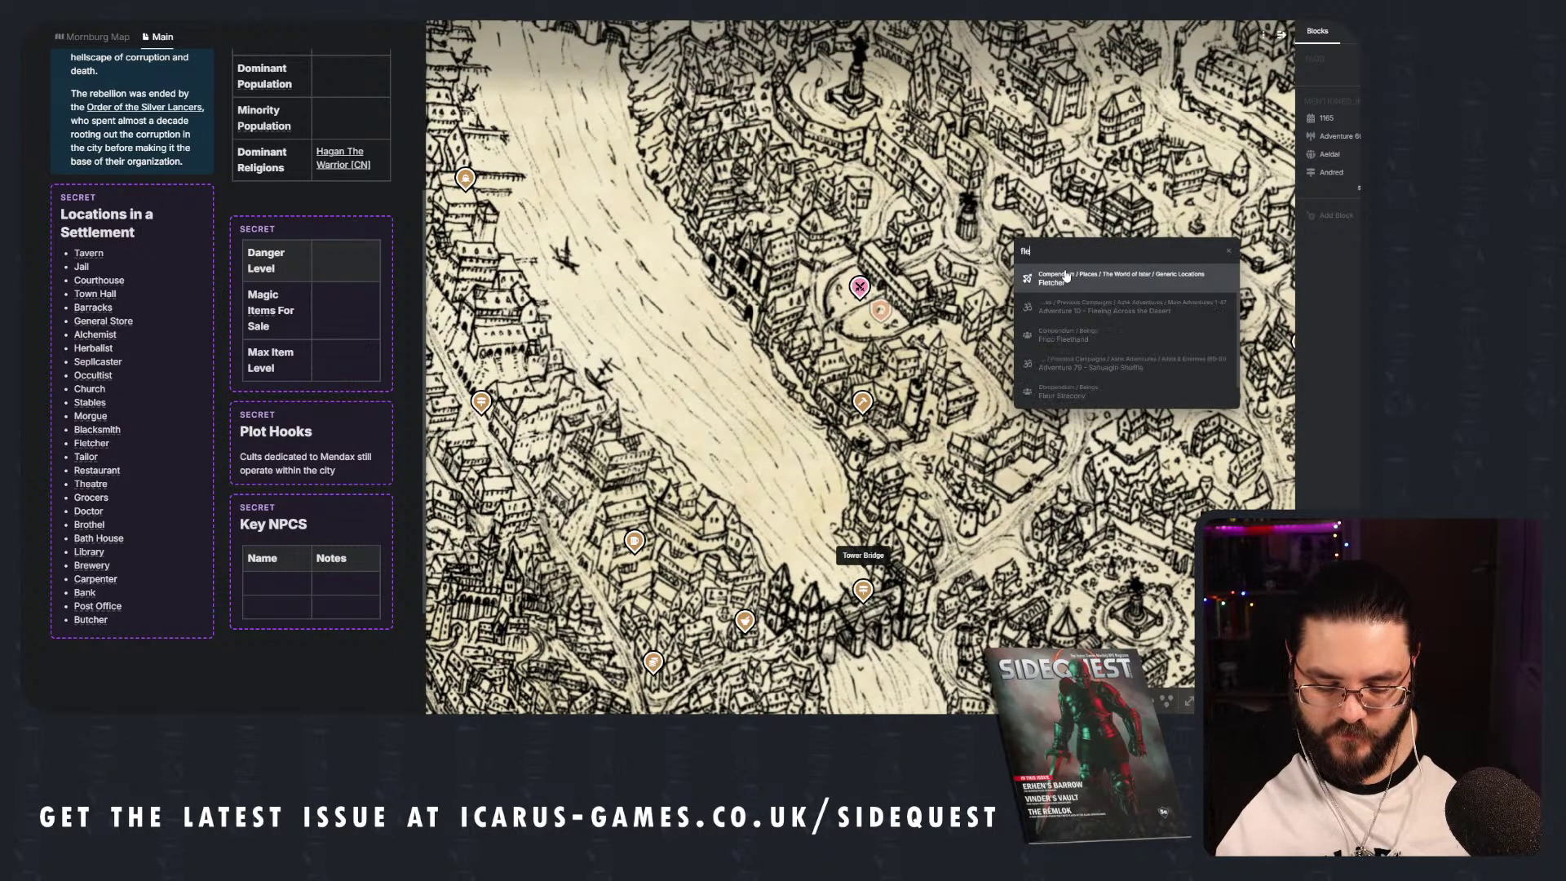
click(1066, 276)
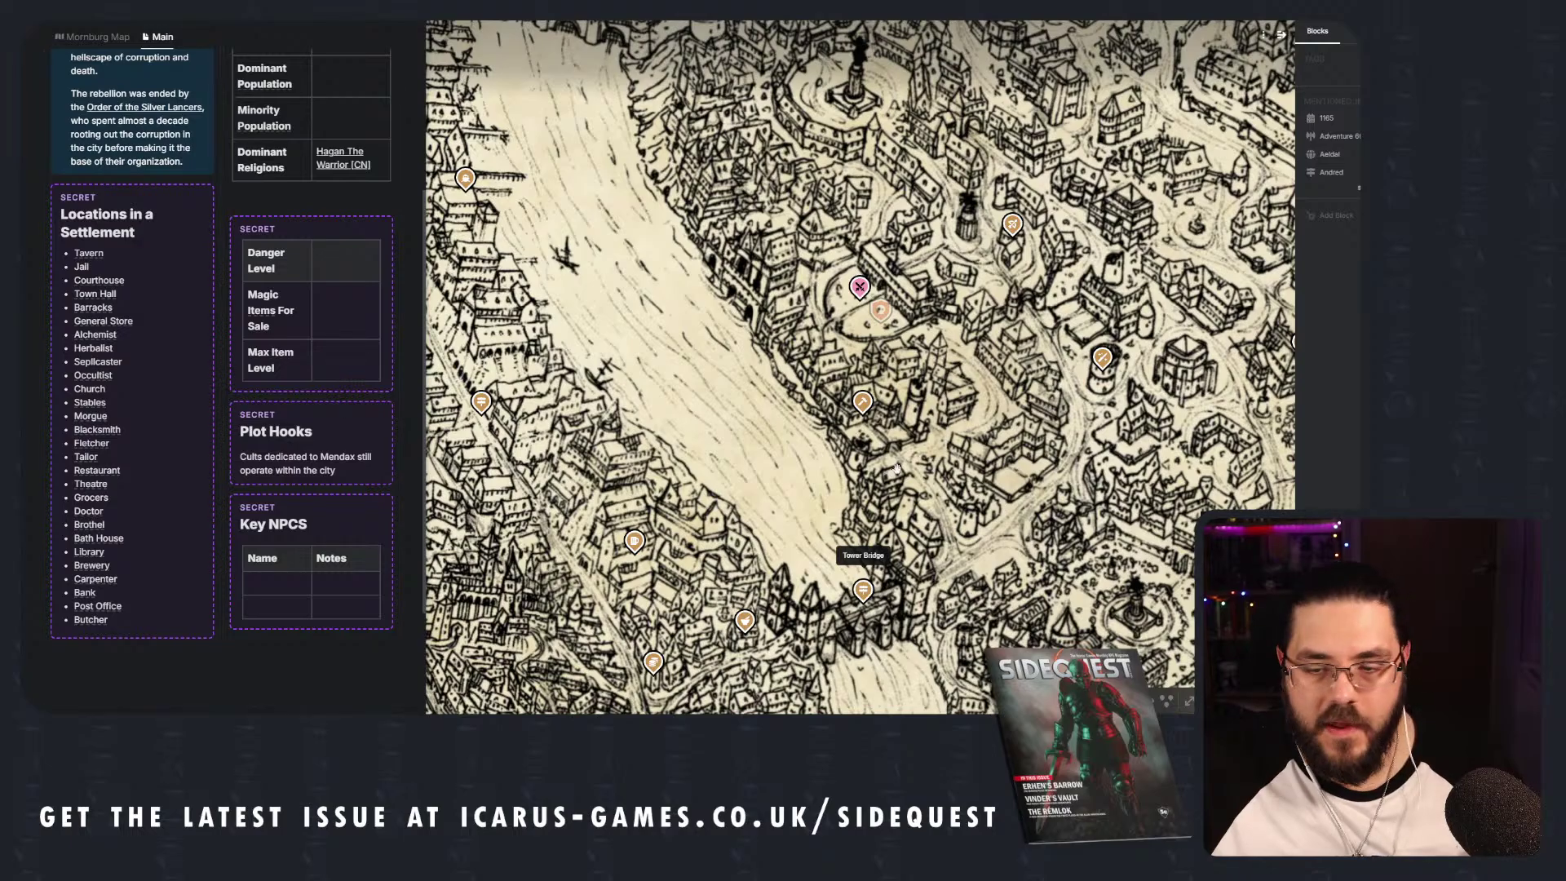
Link the generic Tailor location as a new map pin northeast of the domed palace in the northwest quarter.
scroll(896, 467, down, 3)
scroll(839, 410, up, 3)
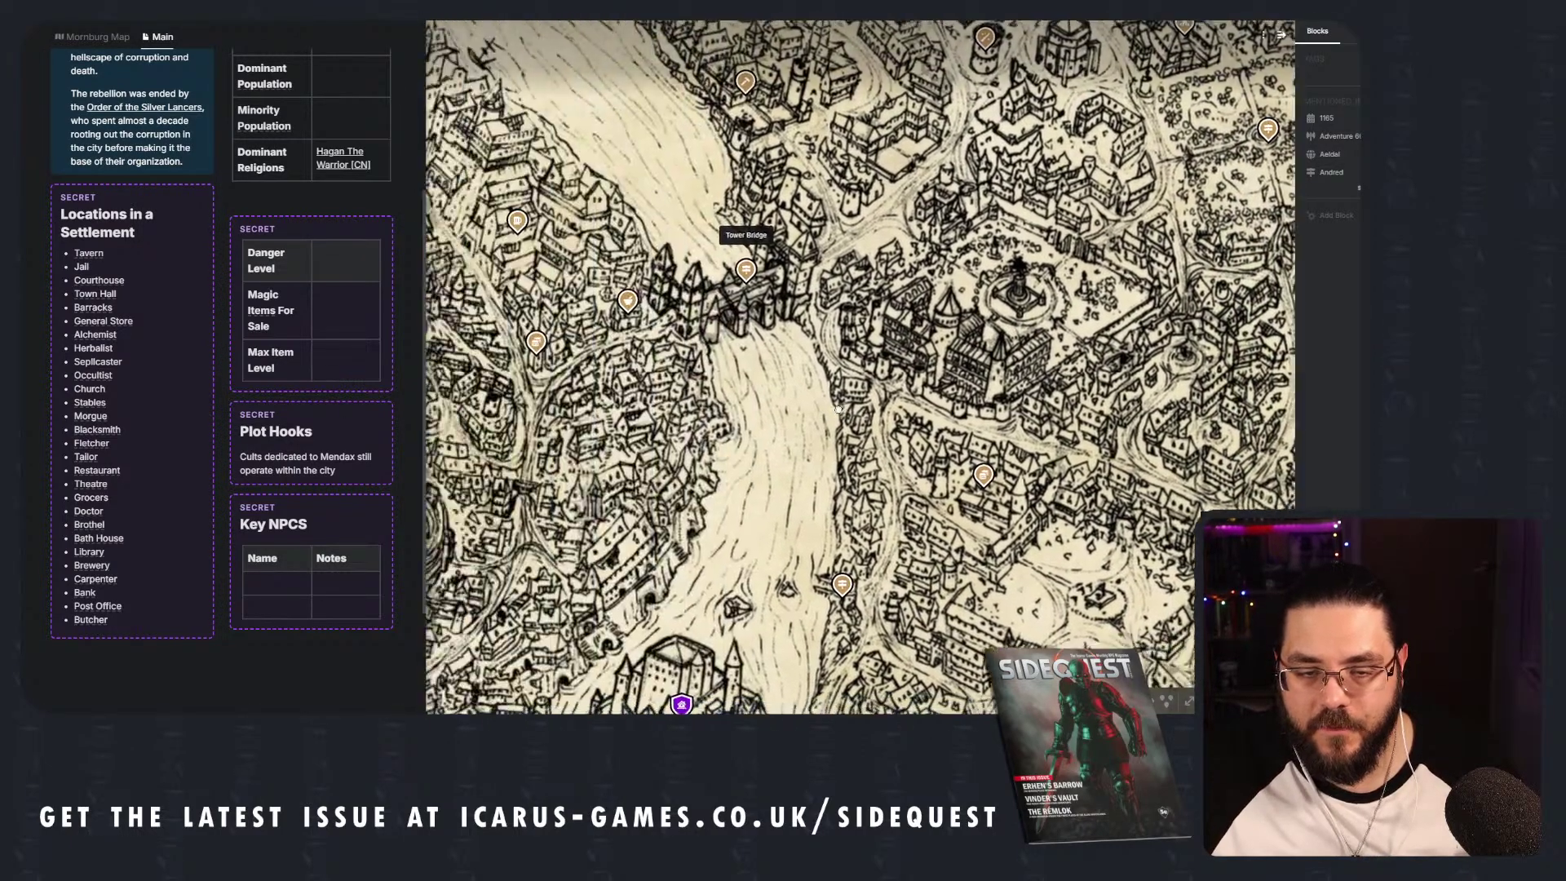
scroll(839, 409, up, 3)
scroll(1128, 424, up, 1)
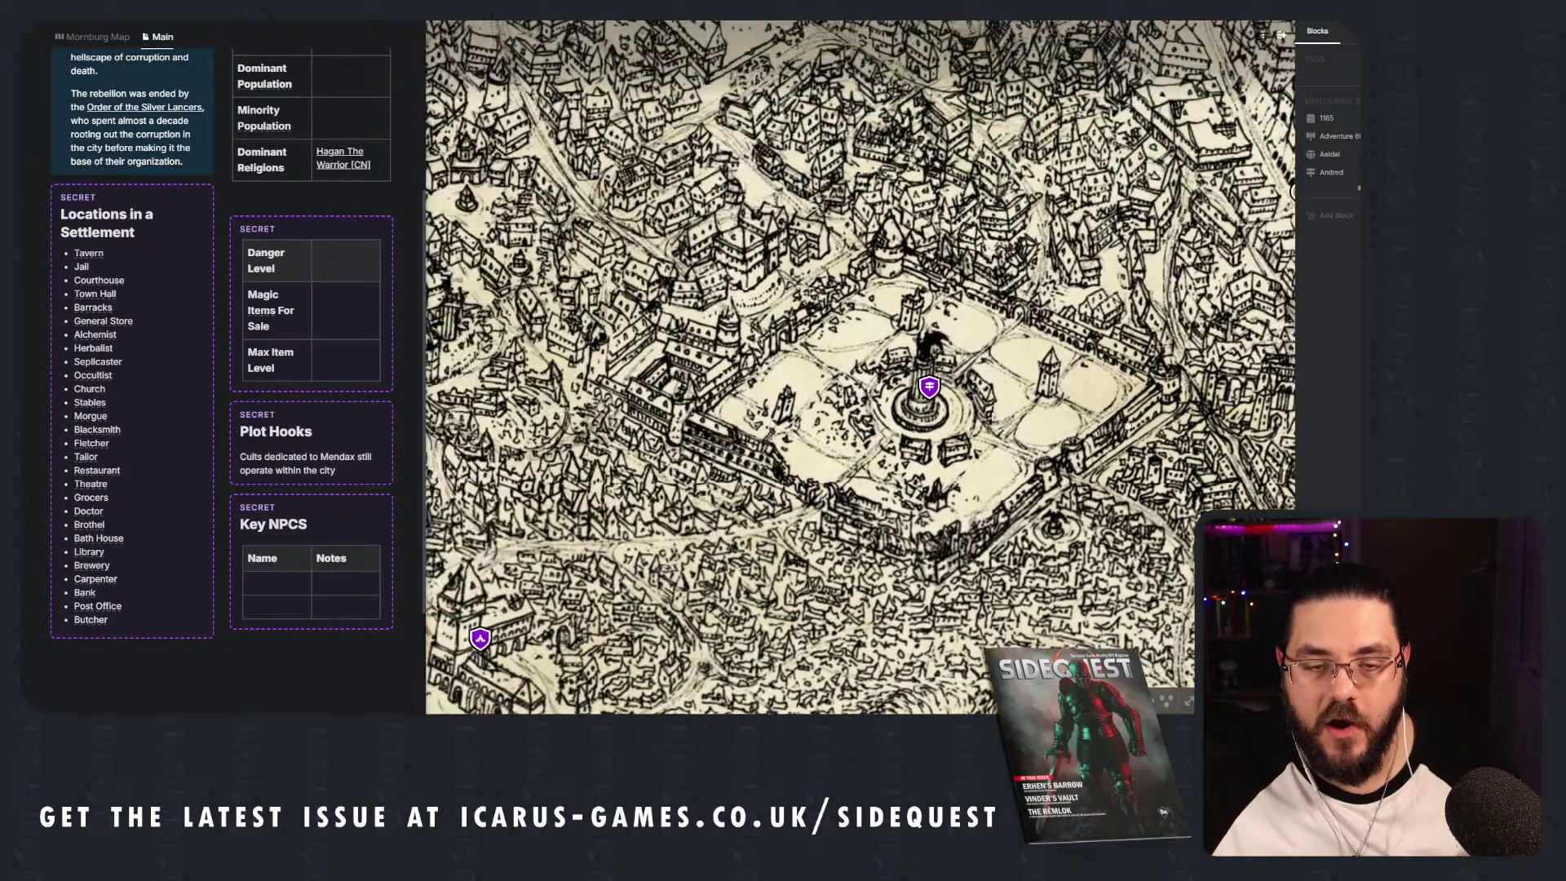
drag(1128, 424, 1349, 491)
drag(1036, 18, 819, 214)
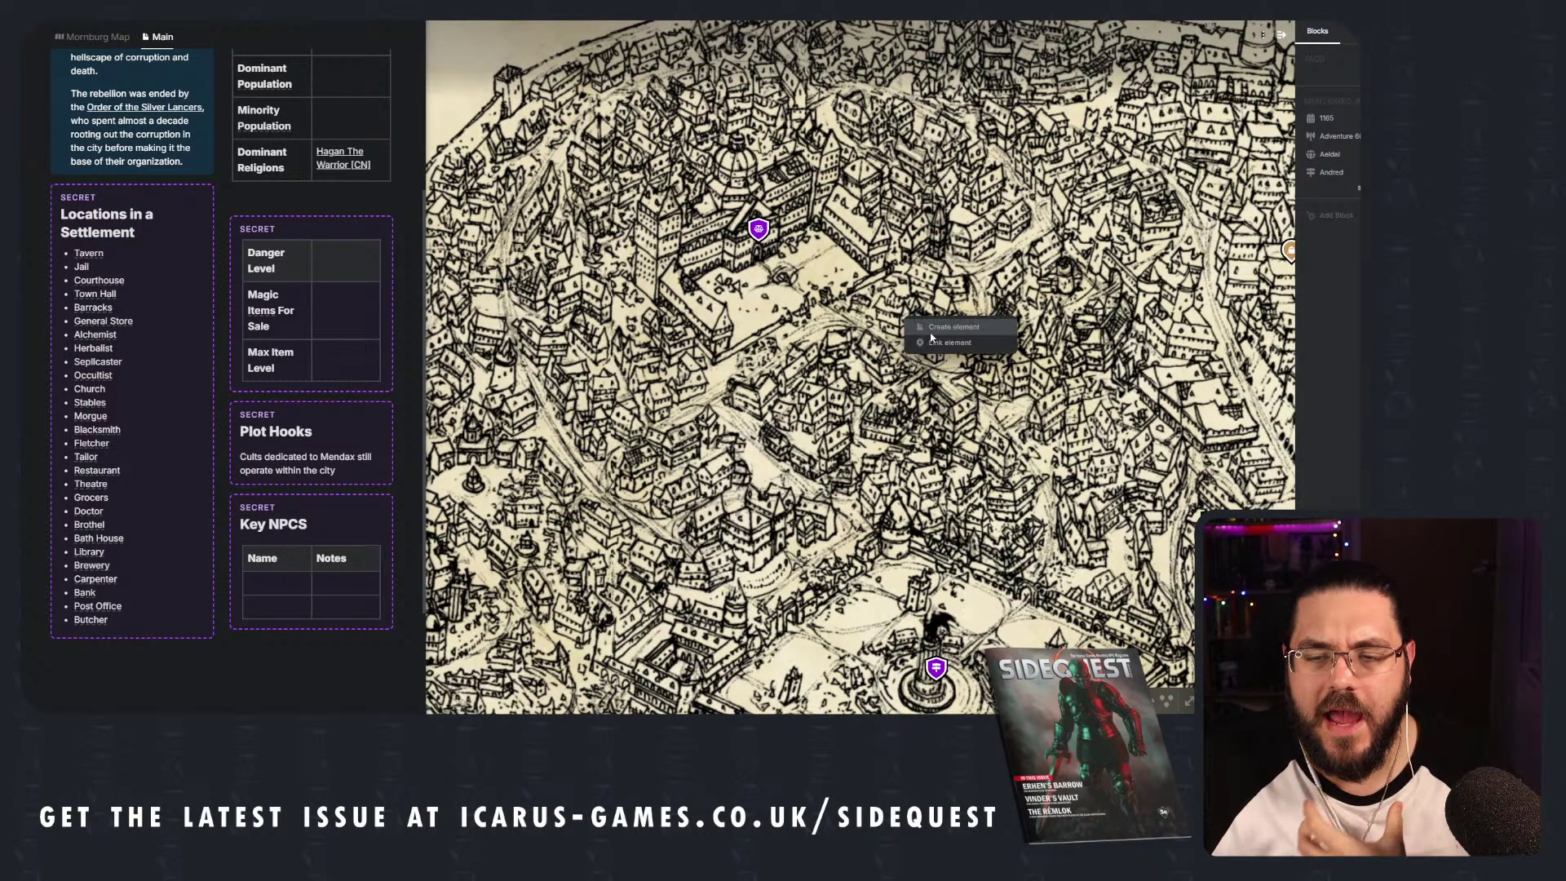
right_click(1051, 170)
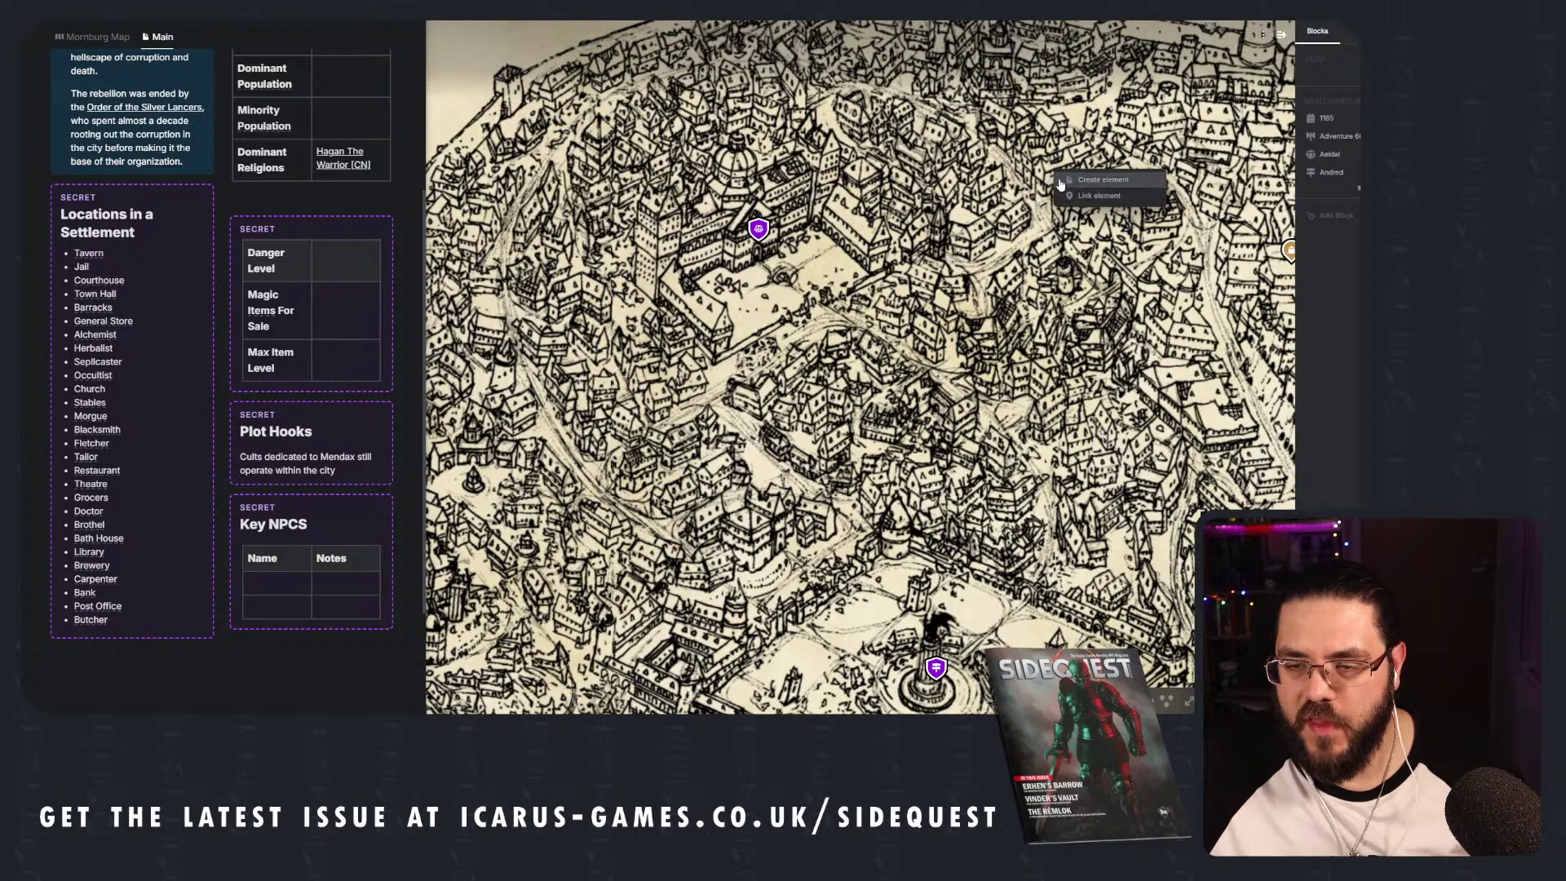
click(1110, 199)
text(tailo)
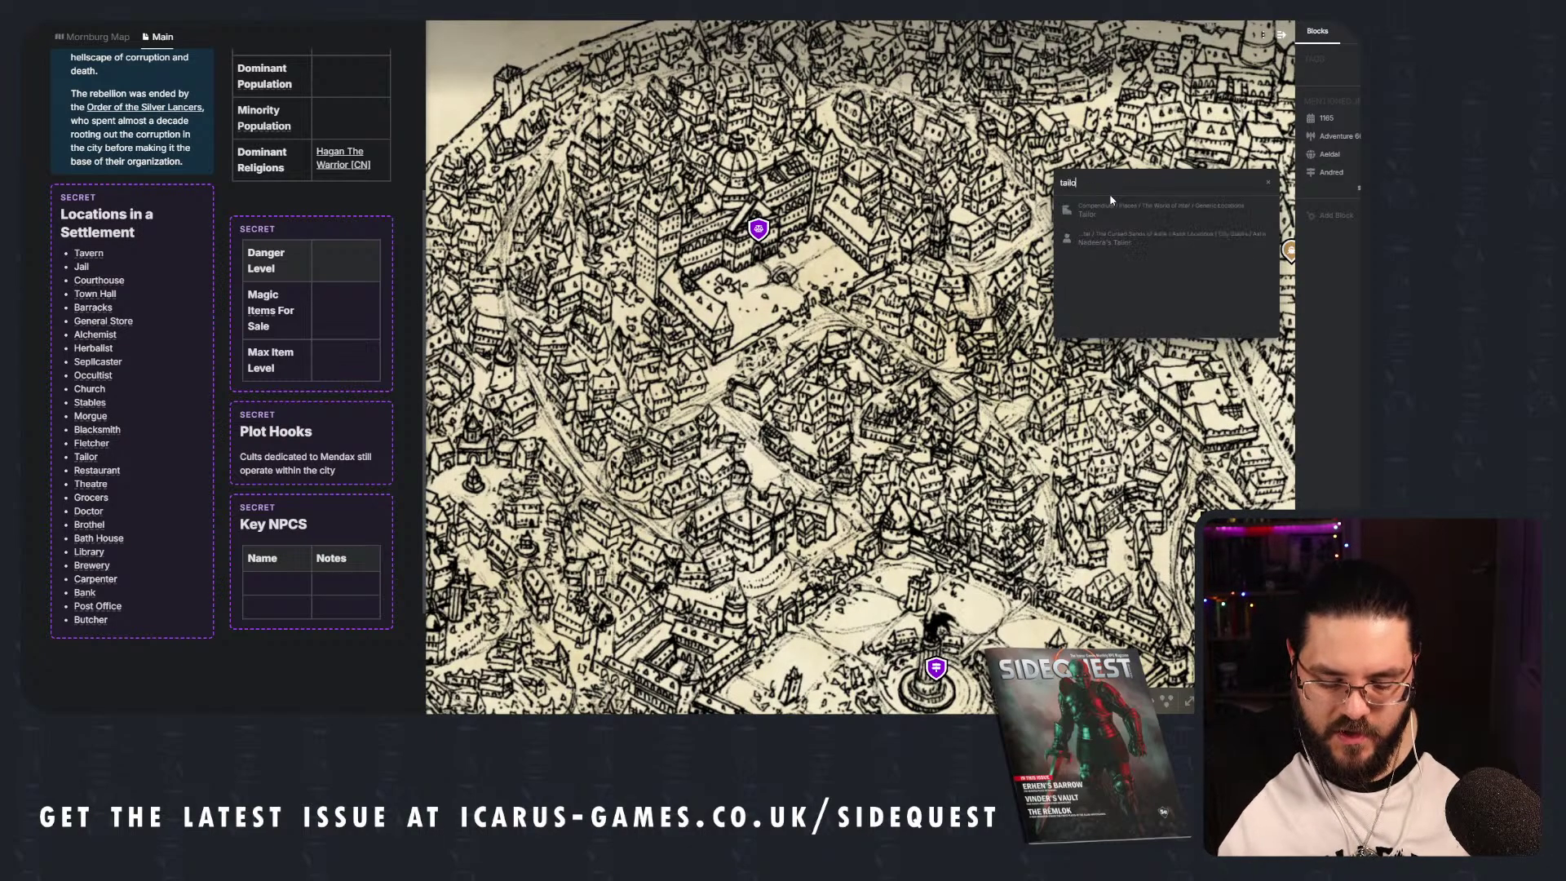
click(1106, 212)
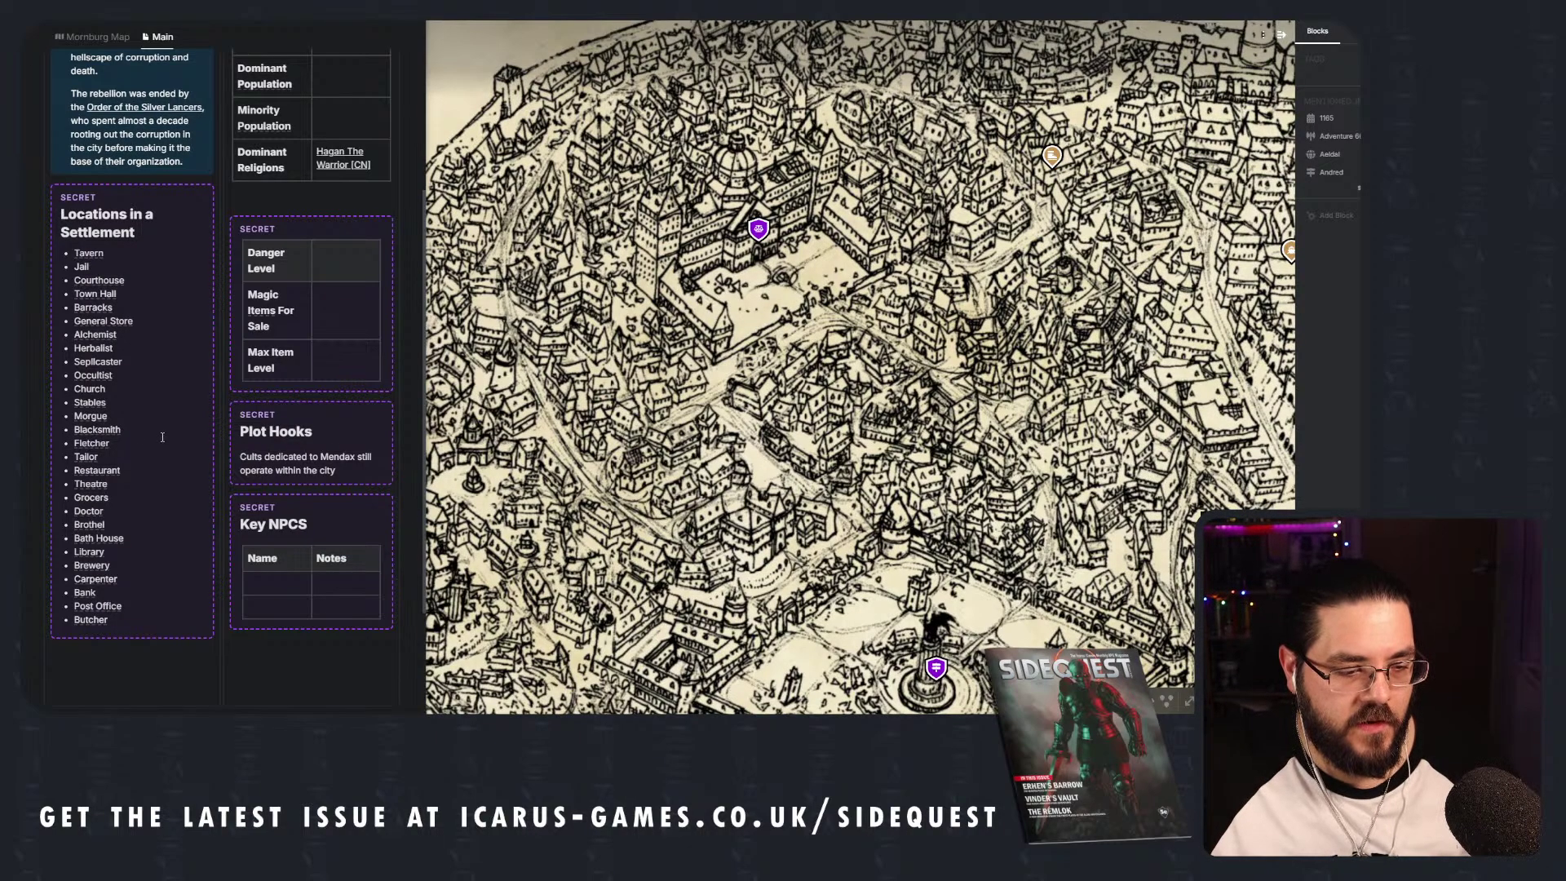
Link the generic Restaurant location as a new map pin on the street south of the domed palace.
drag(970, 420, 987, 362)
right_click(762, 337)
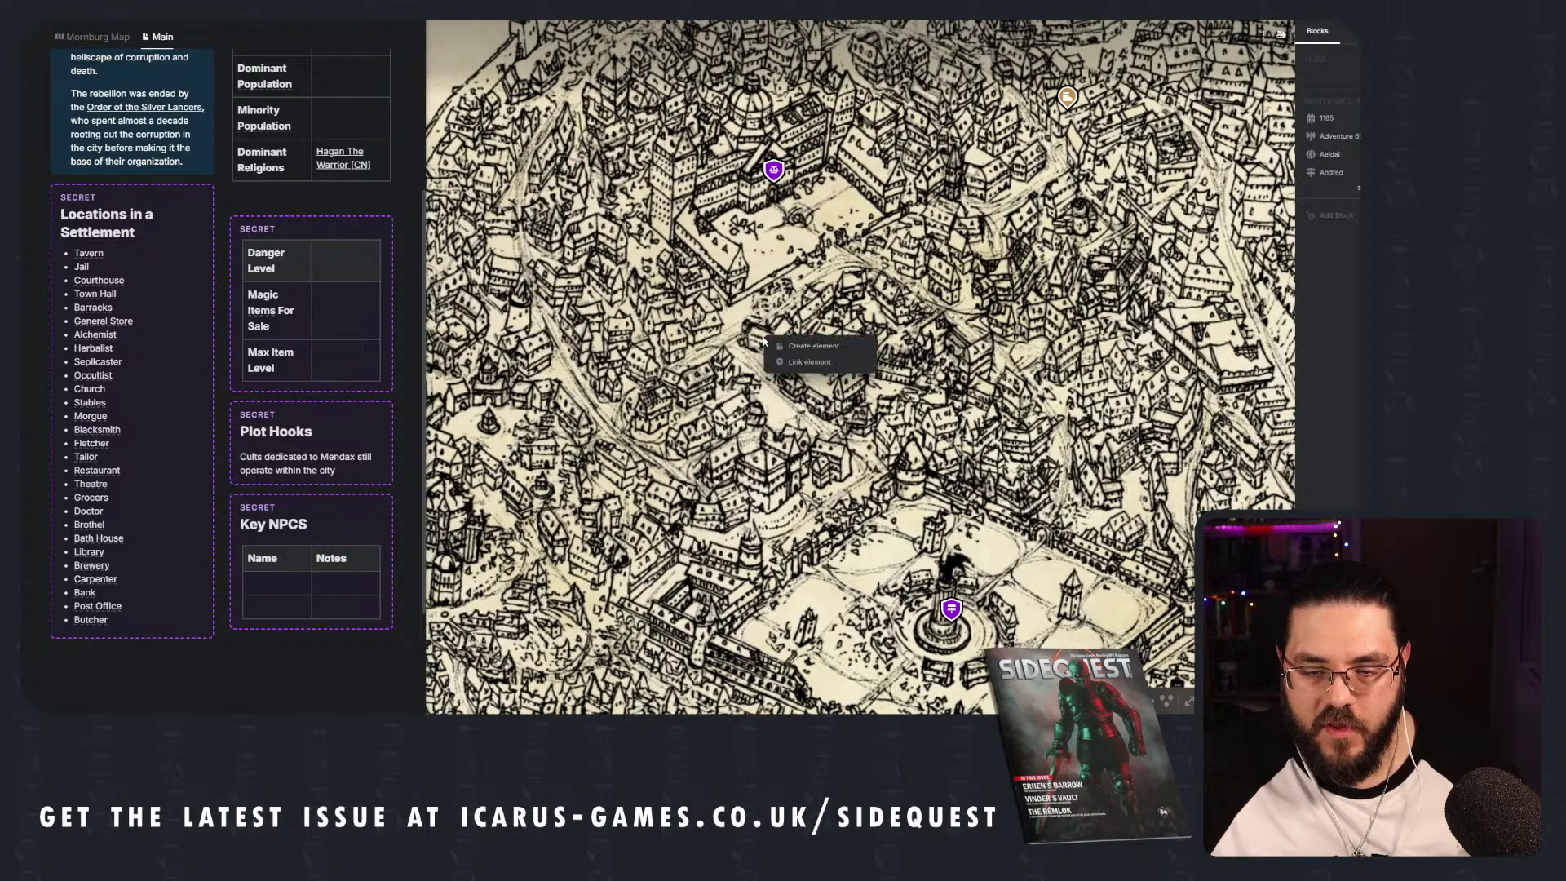
click(795, 367)
text(rest)
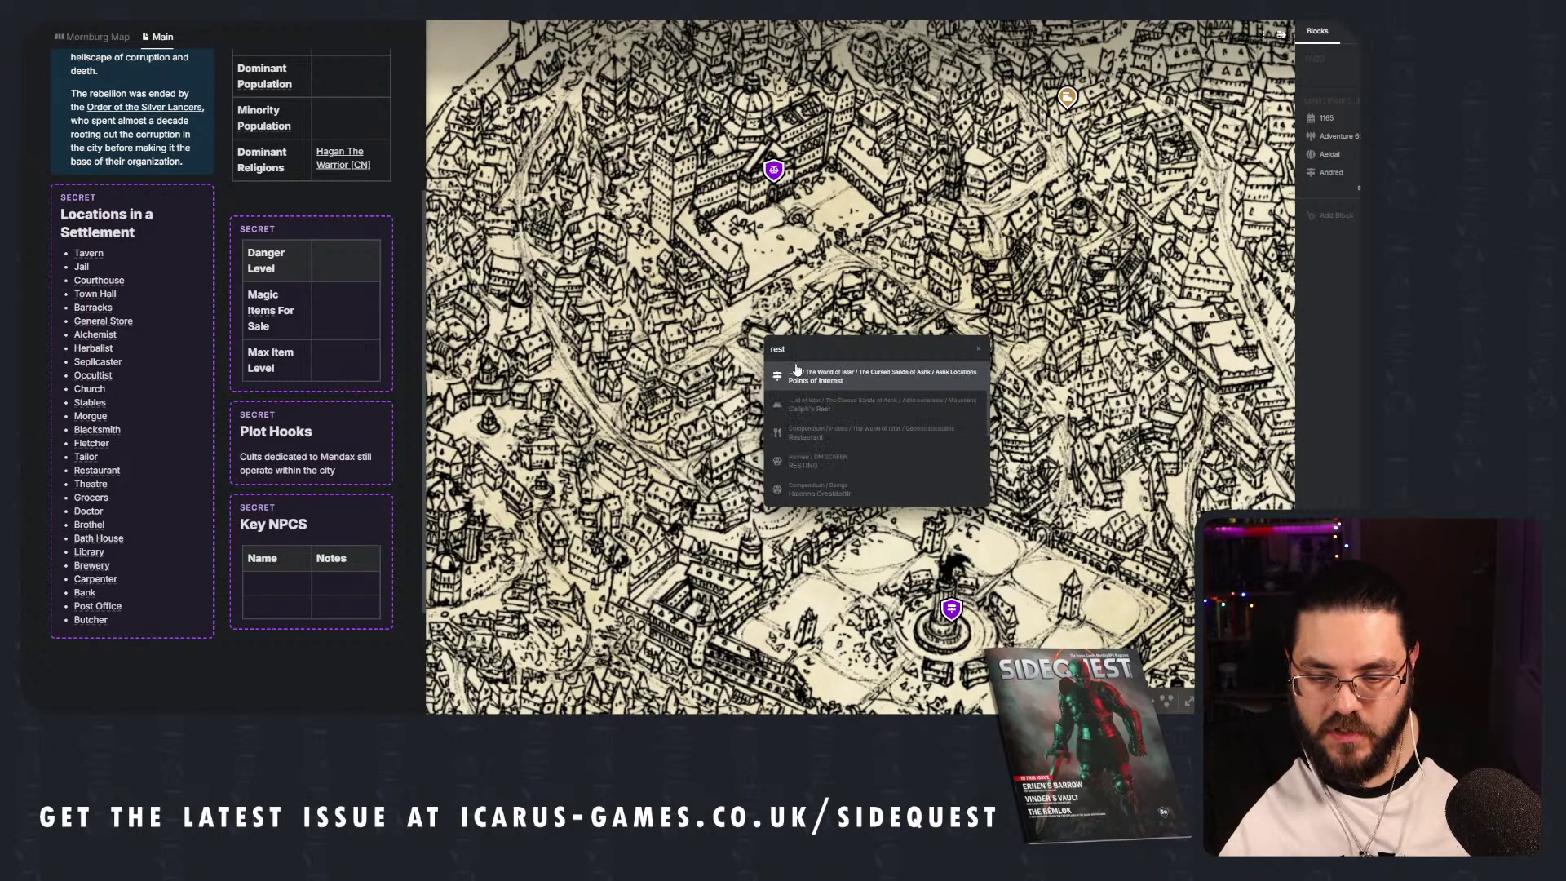
click(844, 431)
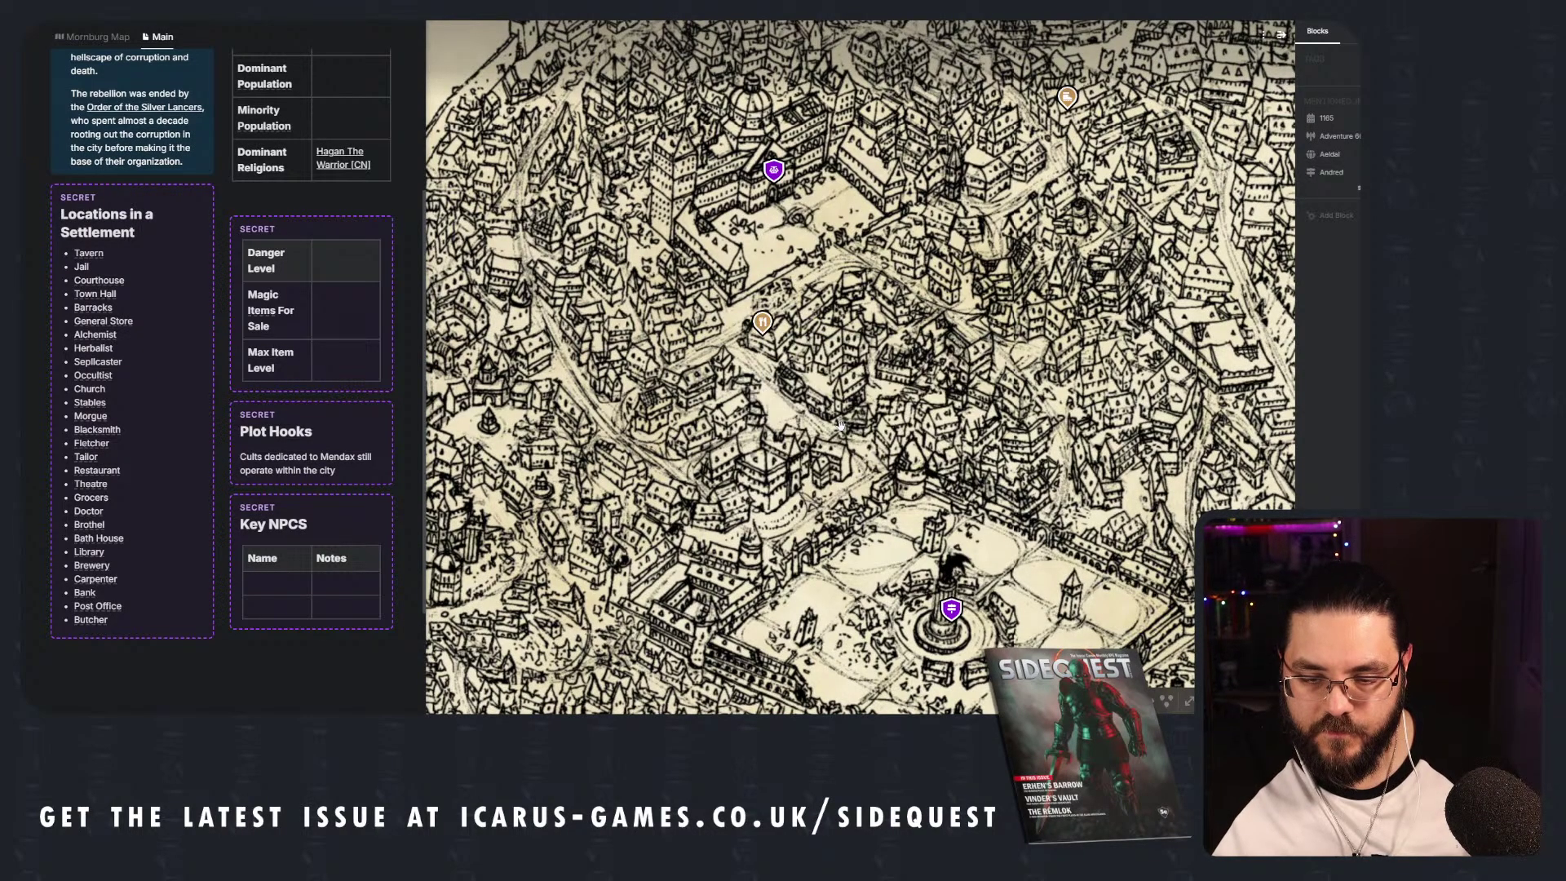
Link the generic Theatre location as a new map pin on the large round building near the western city wall.
drag(941, 429, 1047, 356)
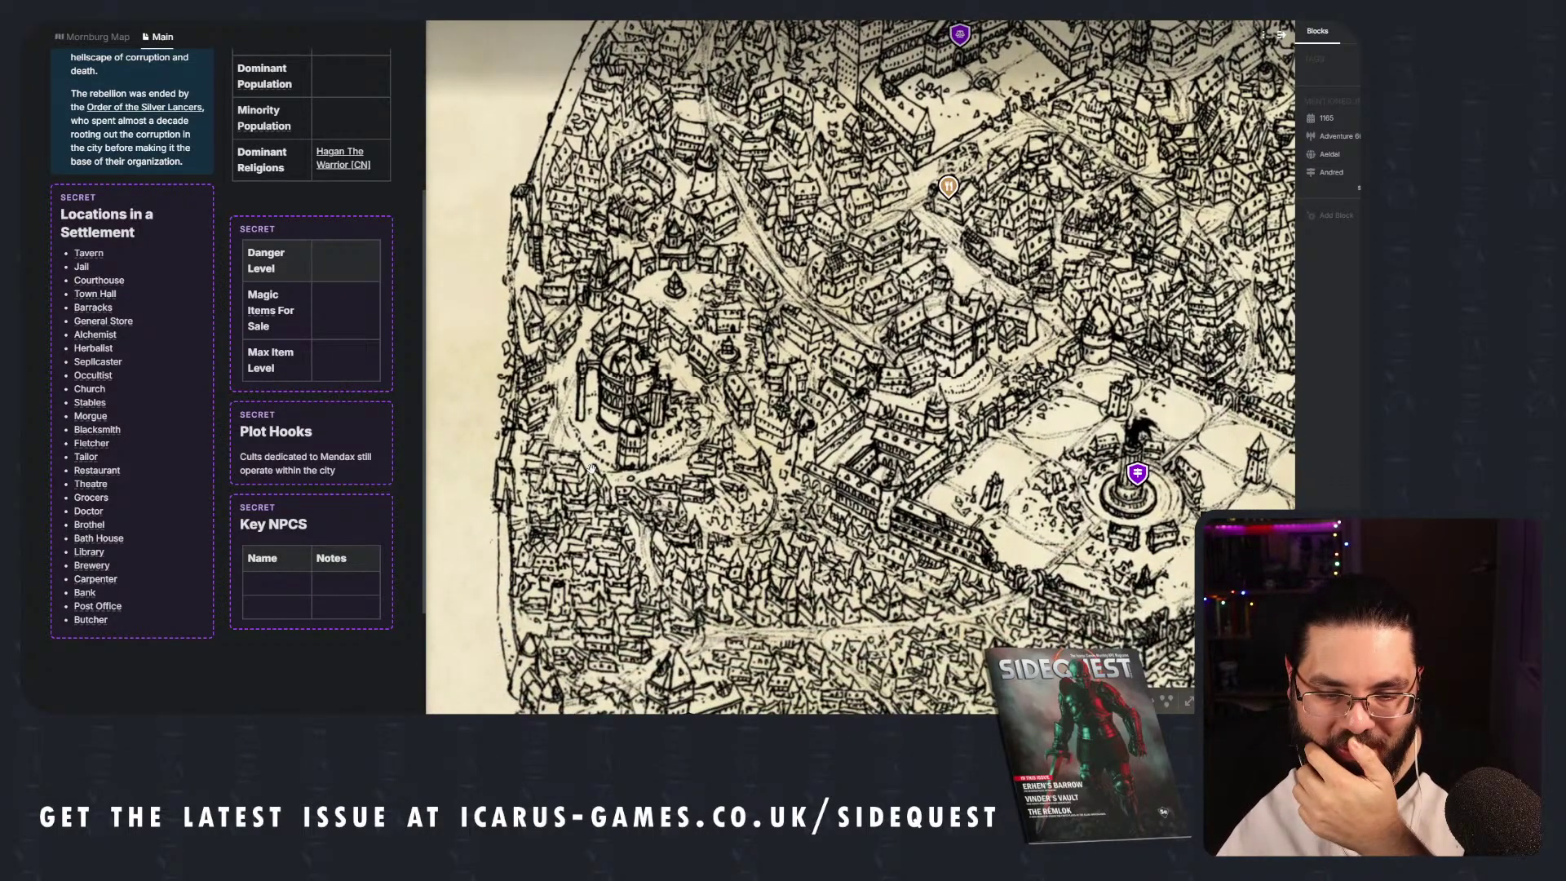
right_click(631, 382)
click(656, 396)
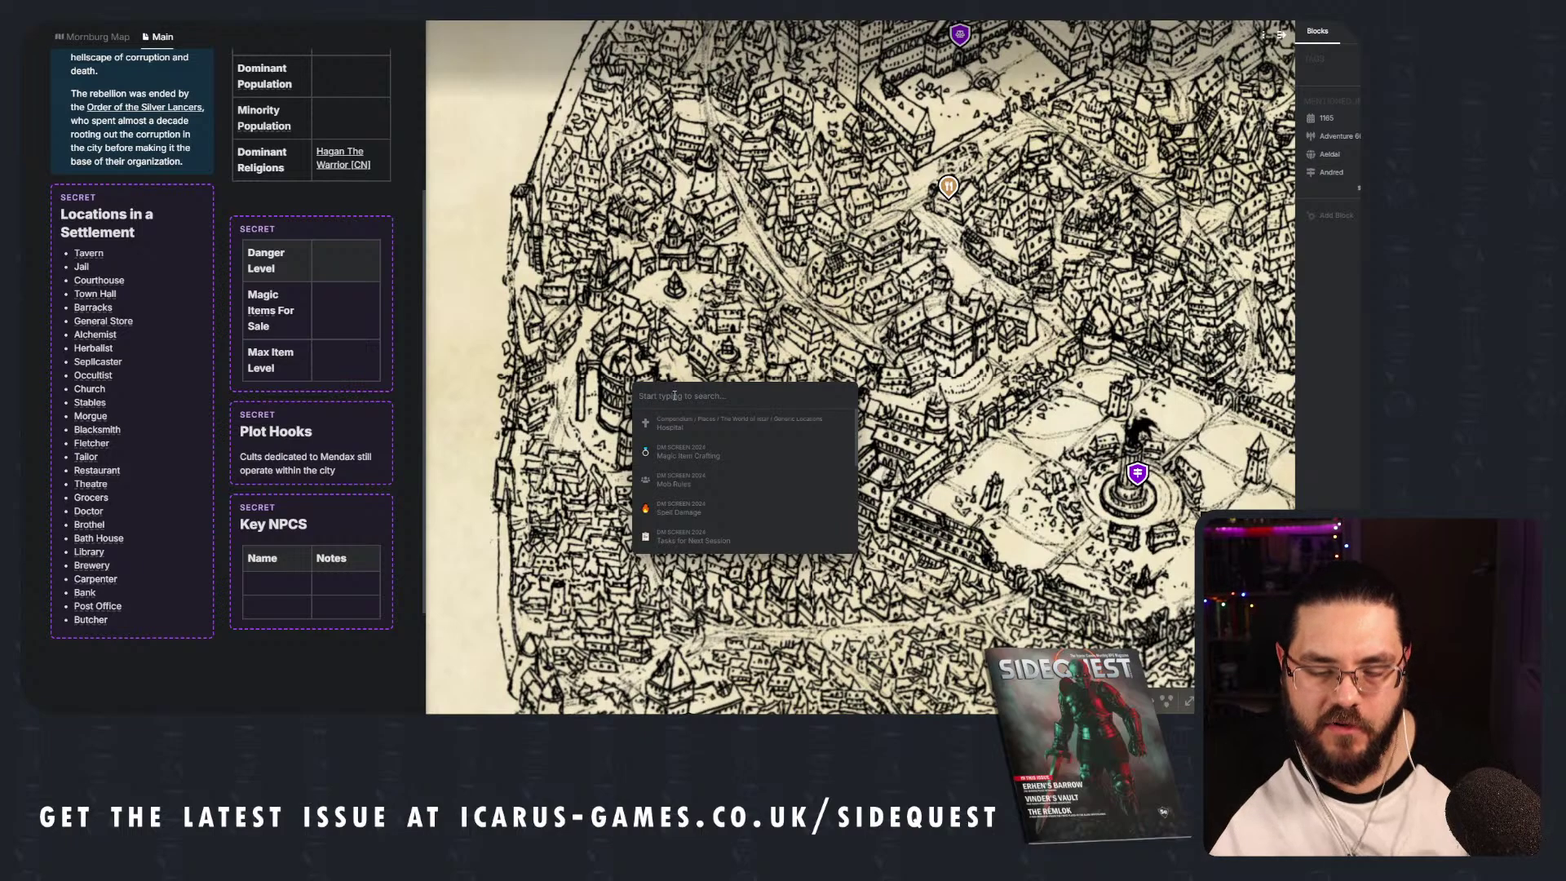
text(thea)
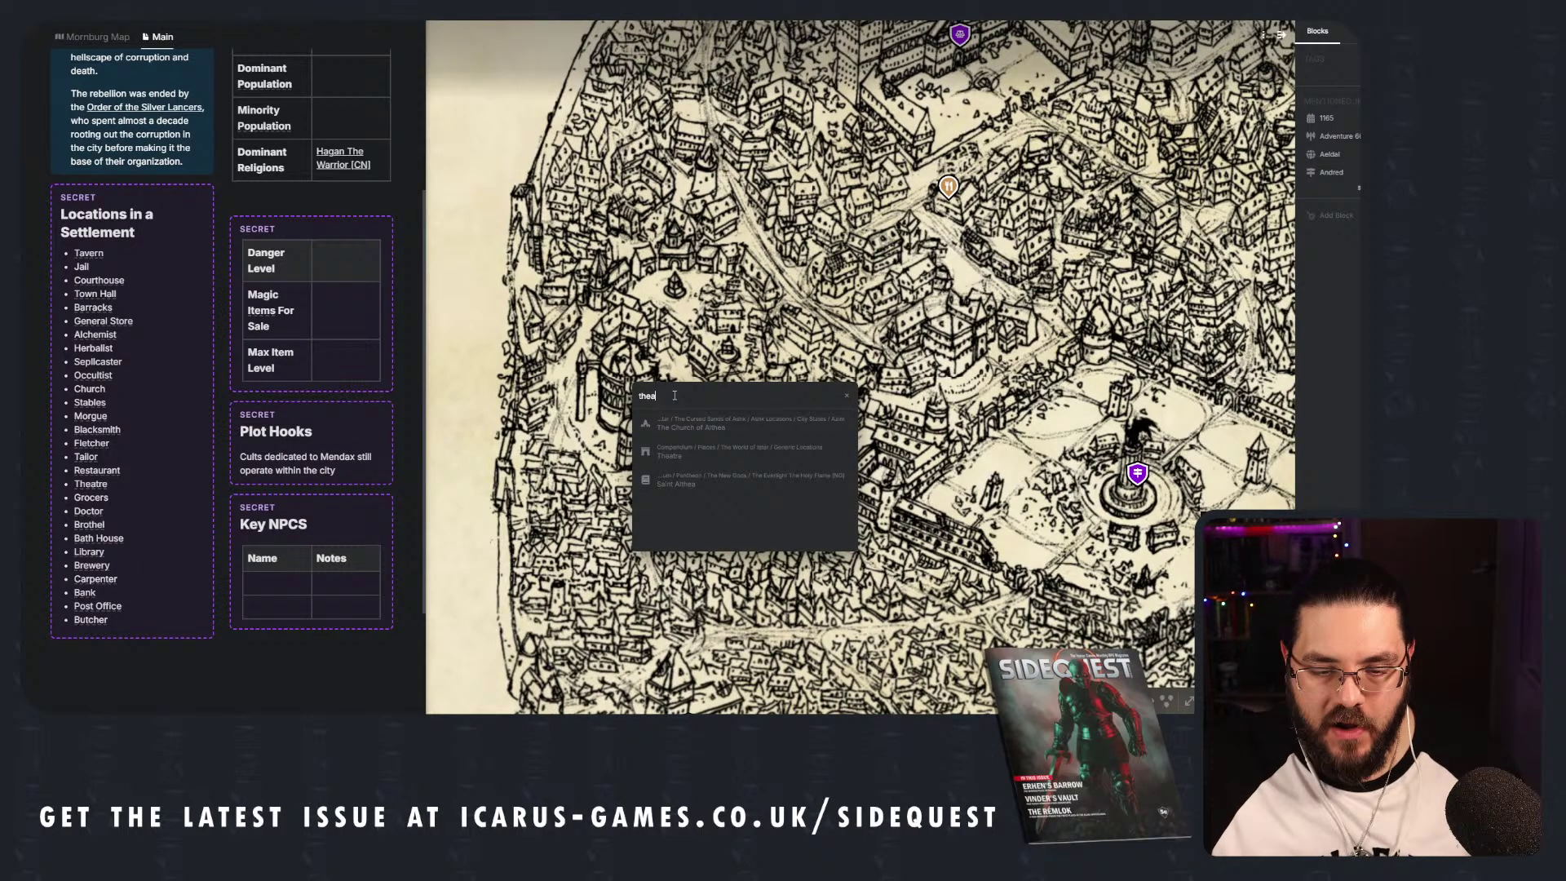
click(705, 464)
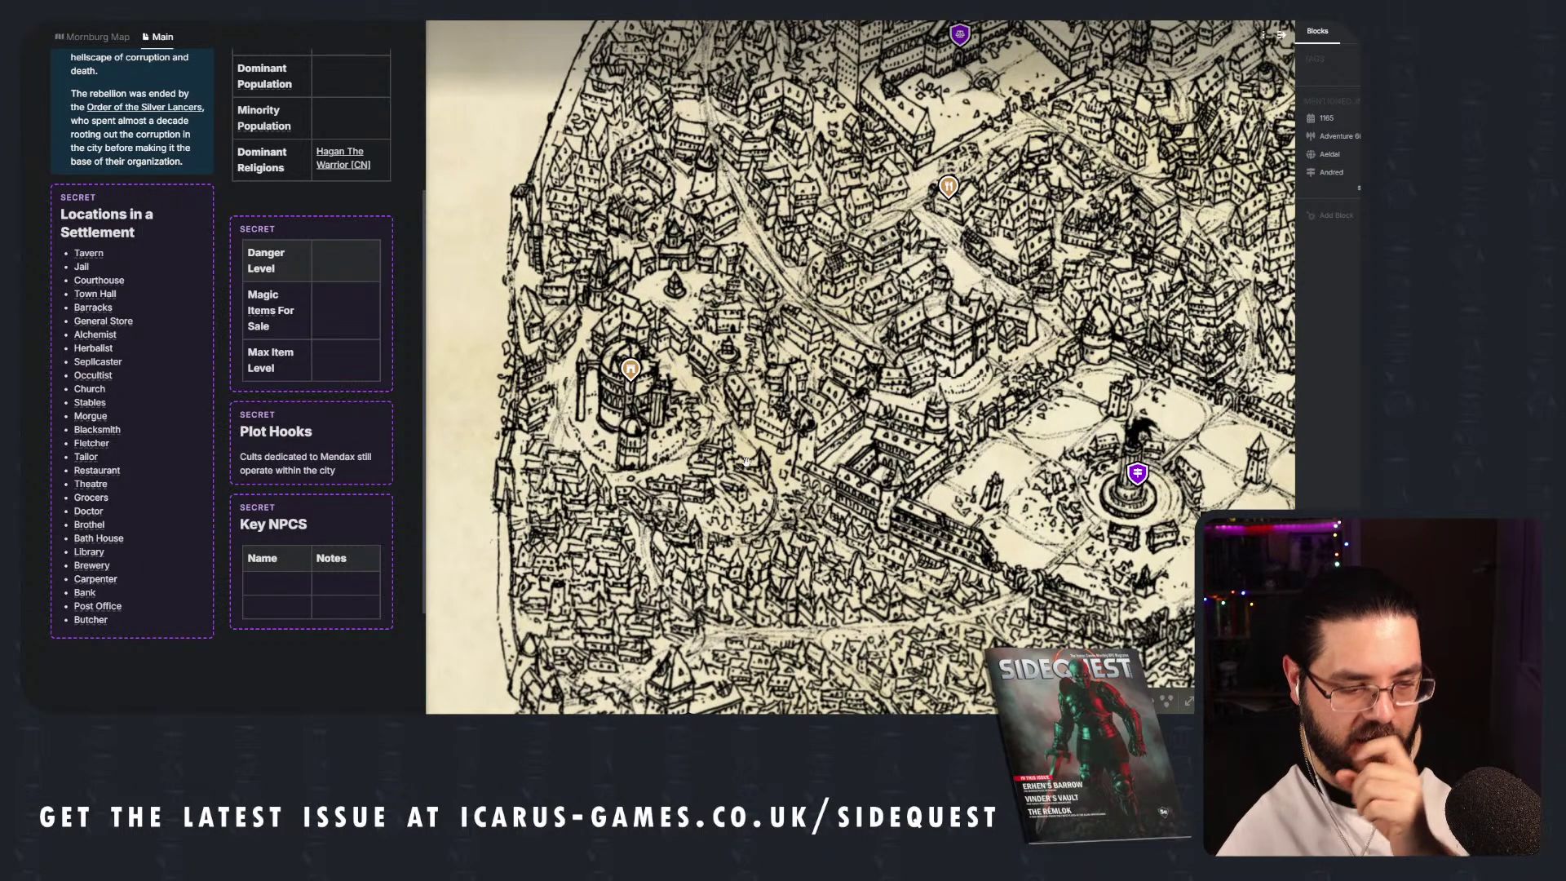
Link the generic Library location as a new map pin on the large building in the eastern district, northwest of the walled fortress.
drag(915, 361, 738, 350)
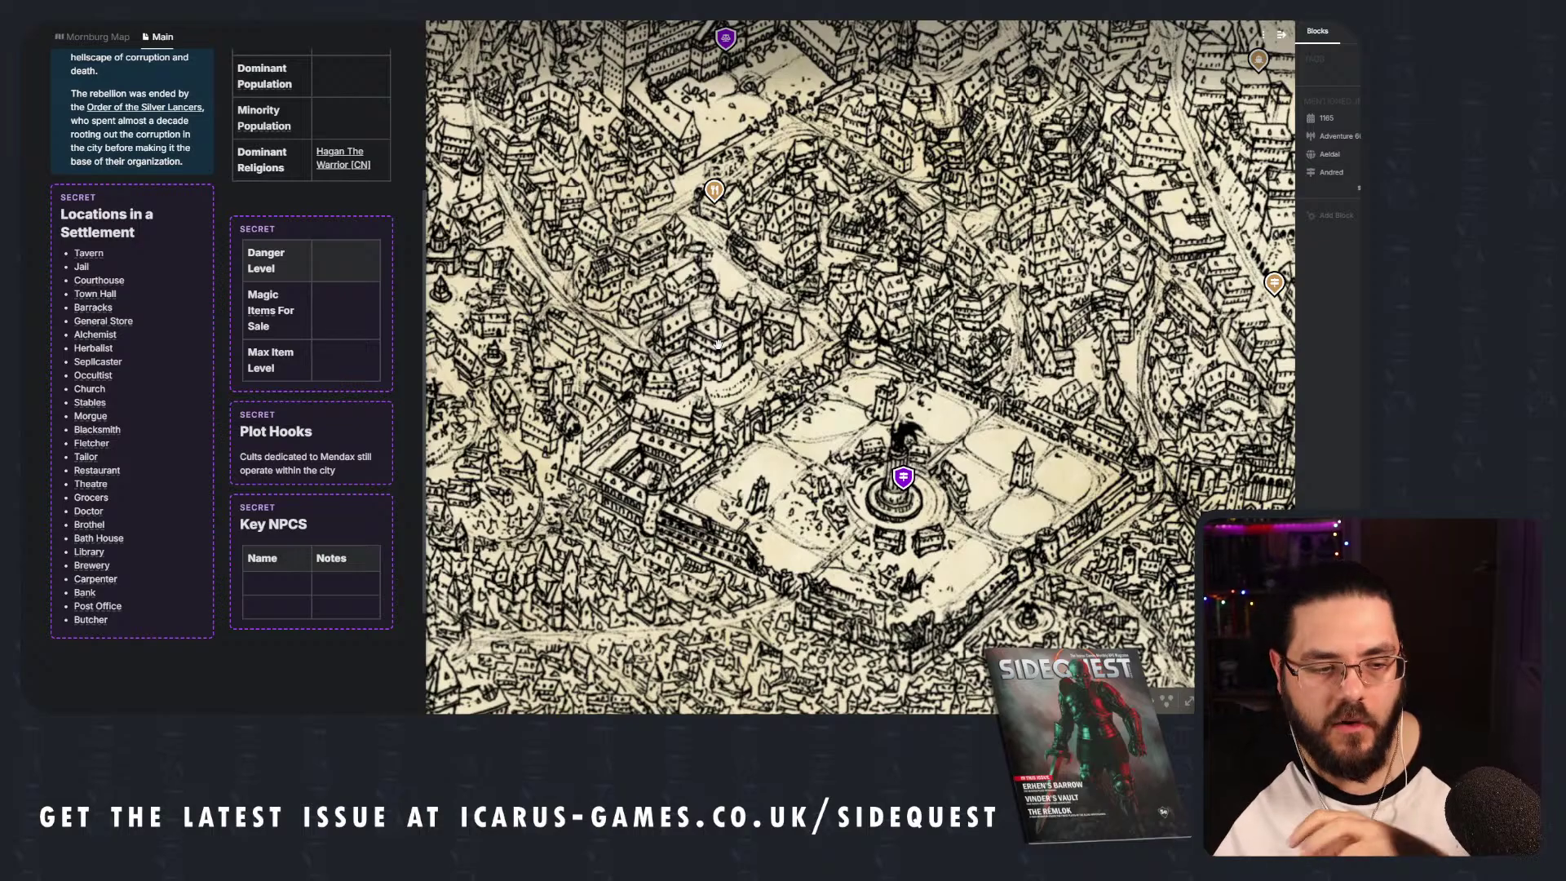
scroll(735, 380, down, 2)
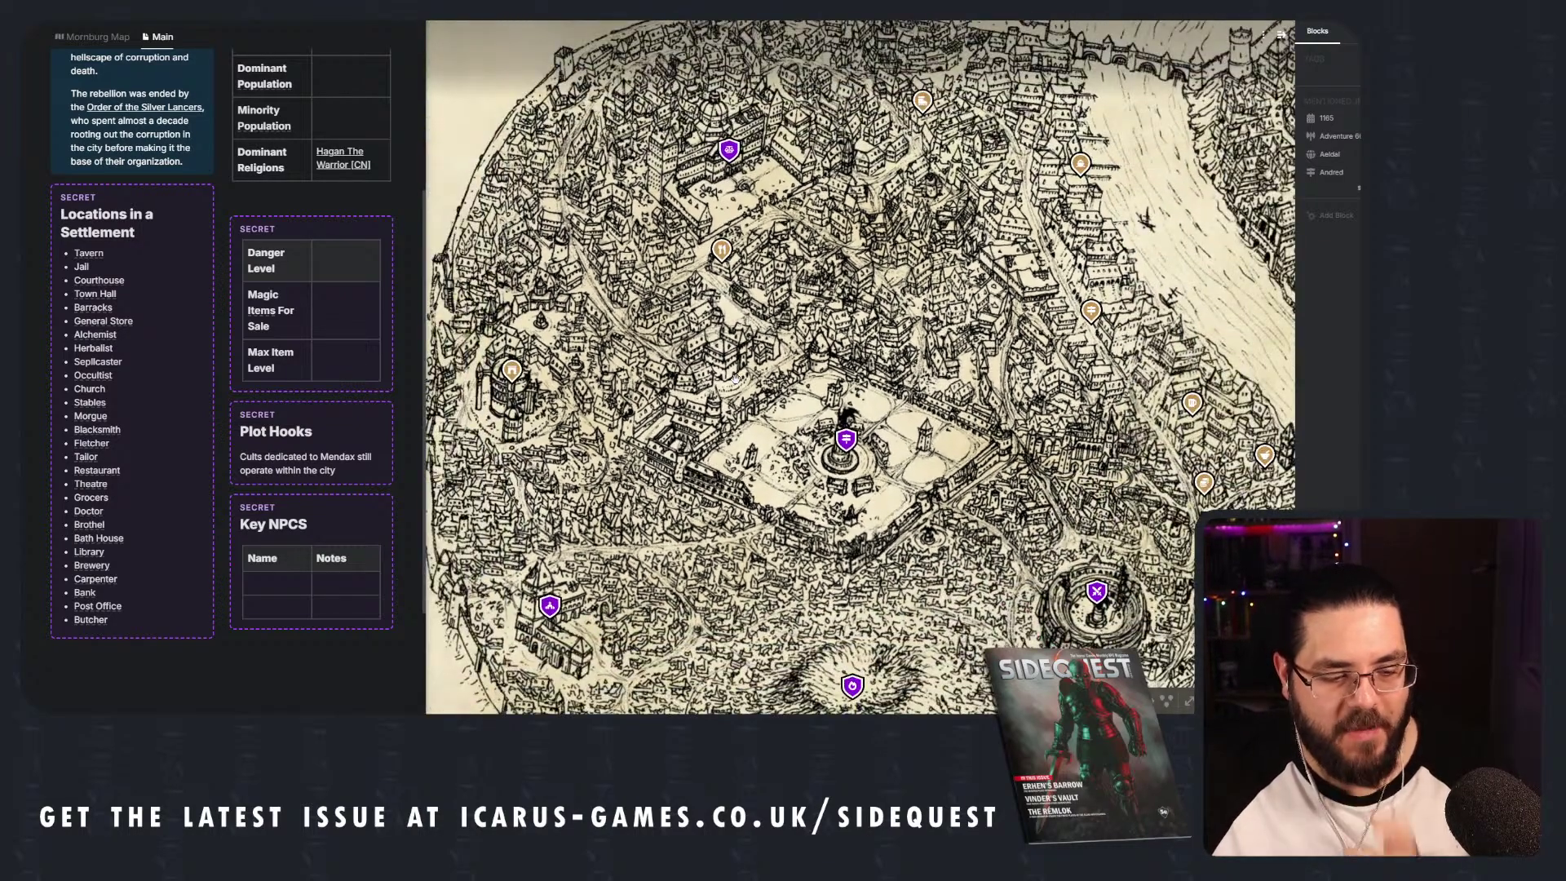
drag(962, 326, 693, 298)
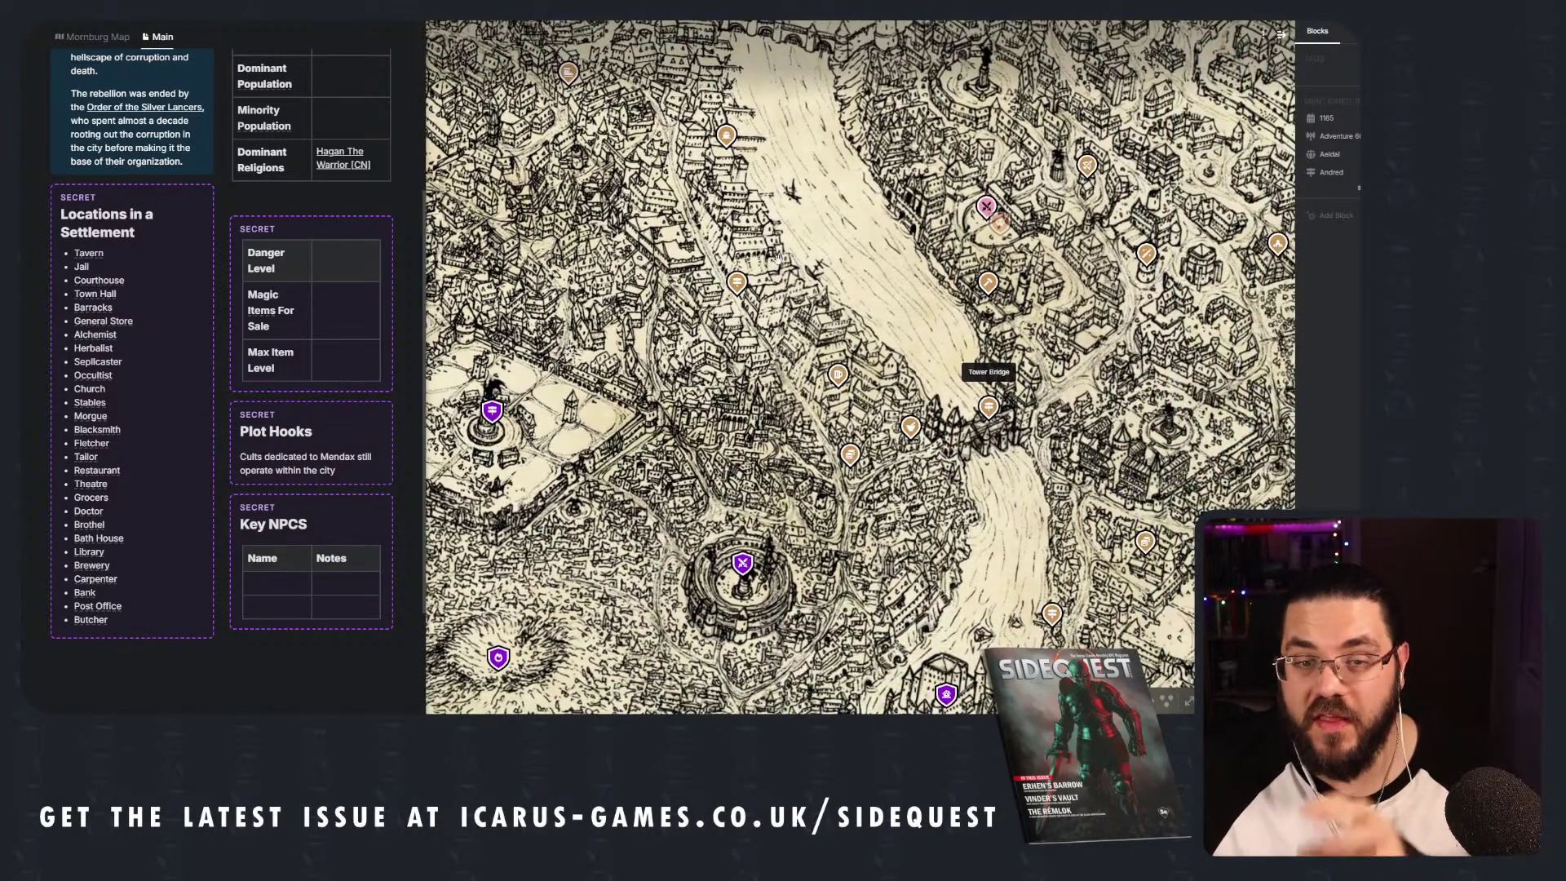
drag(777, 258, 909, 337)
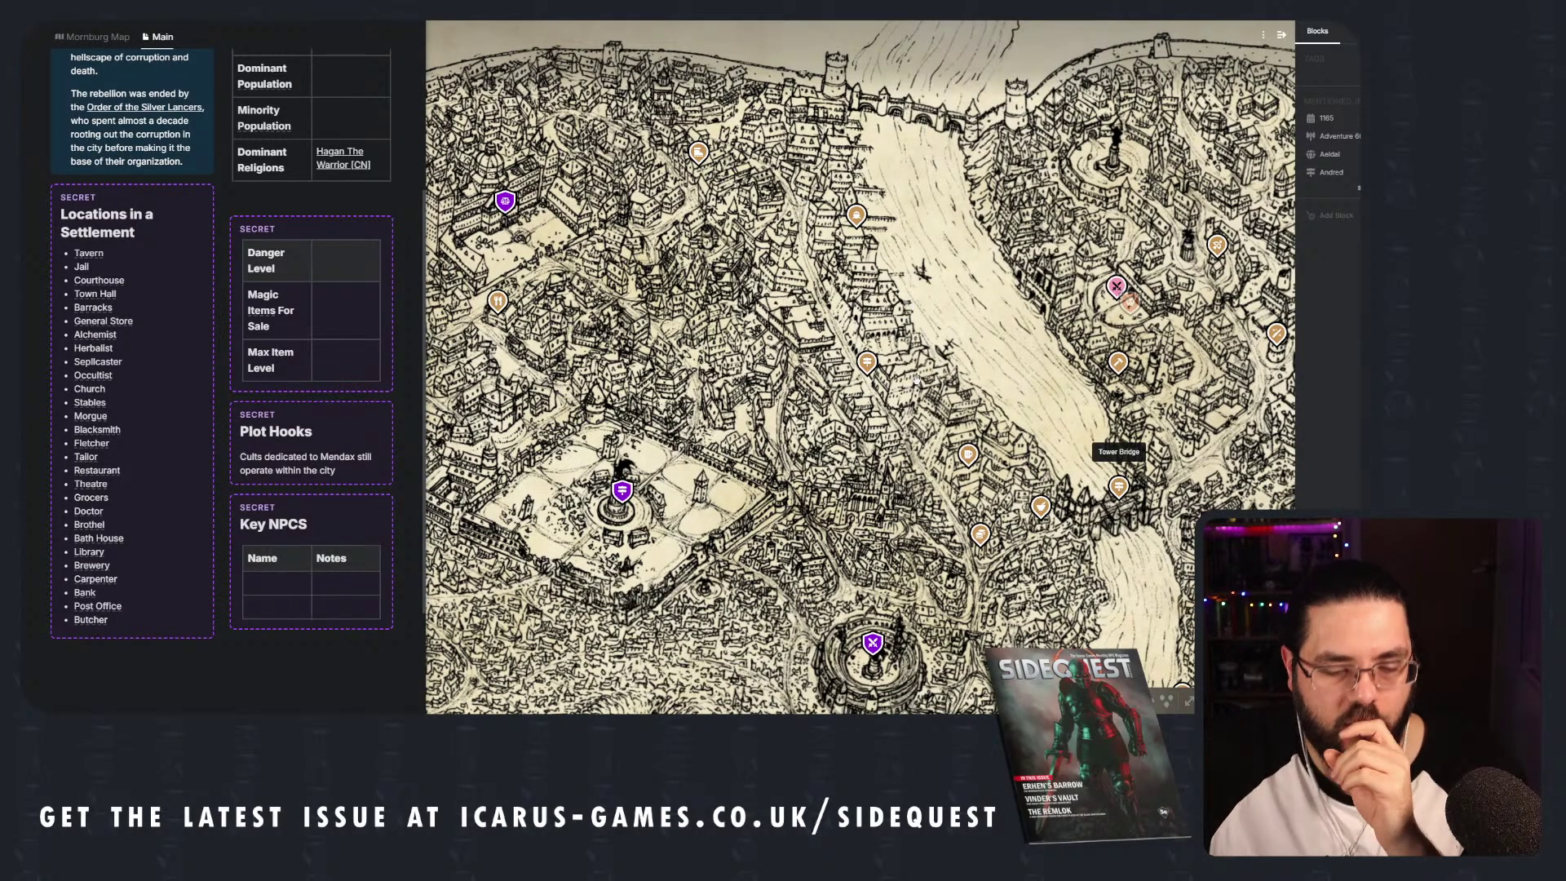
drag(875, 441, 1103, 283)
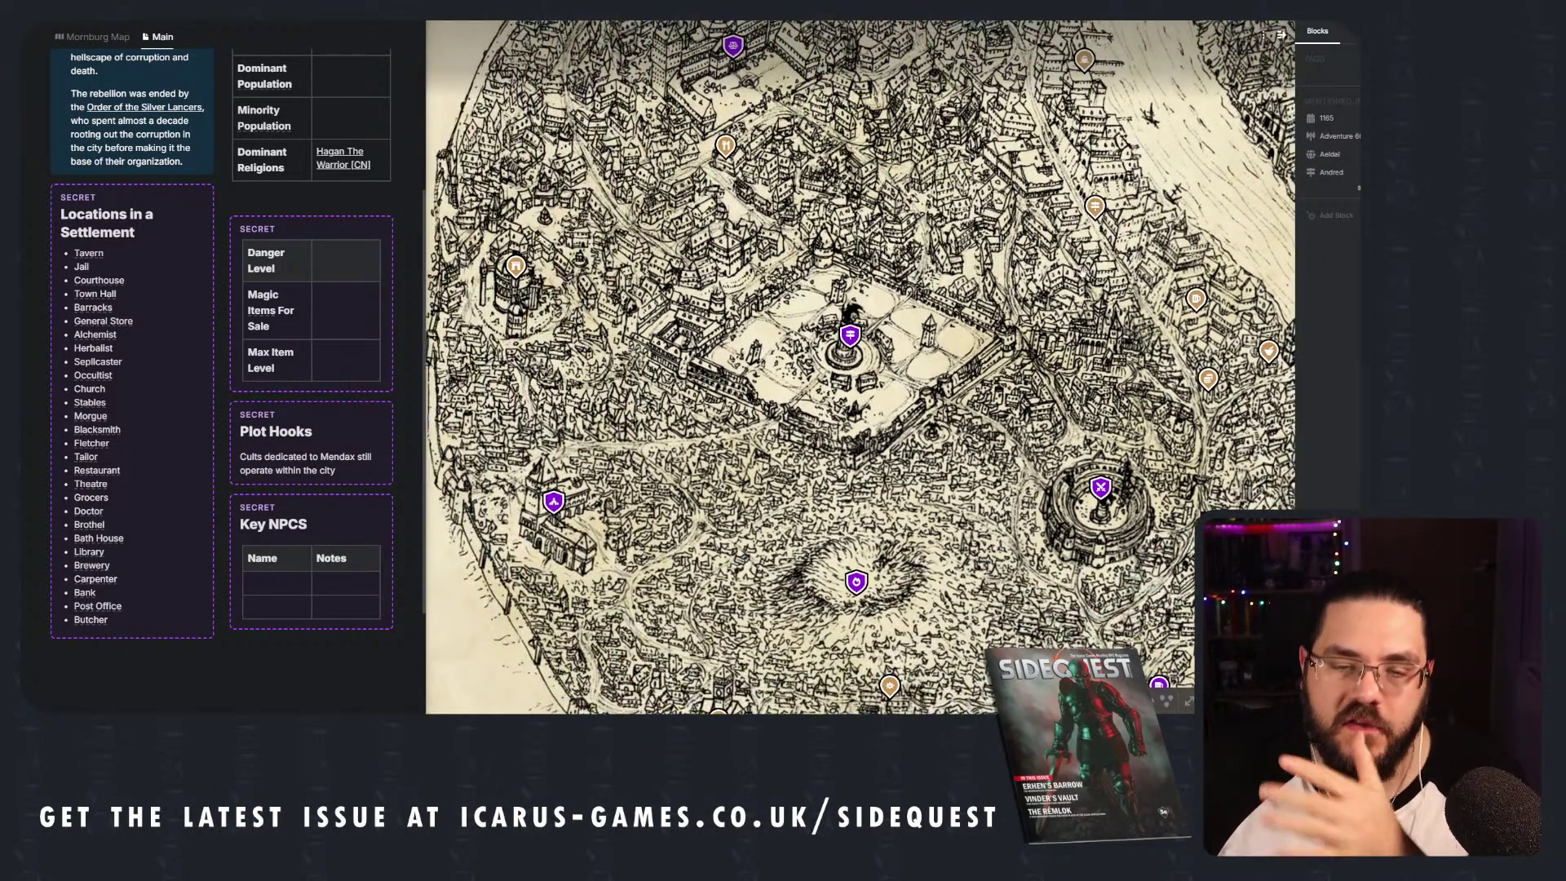
drag(1006, 357, 695, 298)
drag(969, 293, 946, 438)
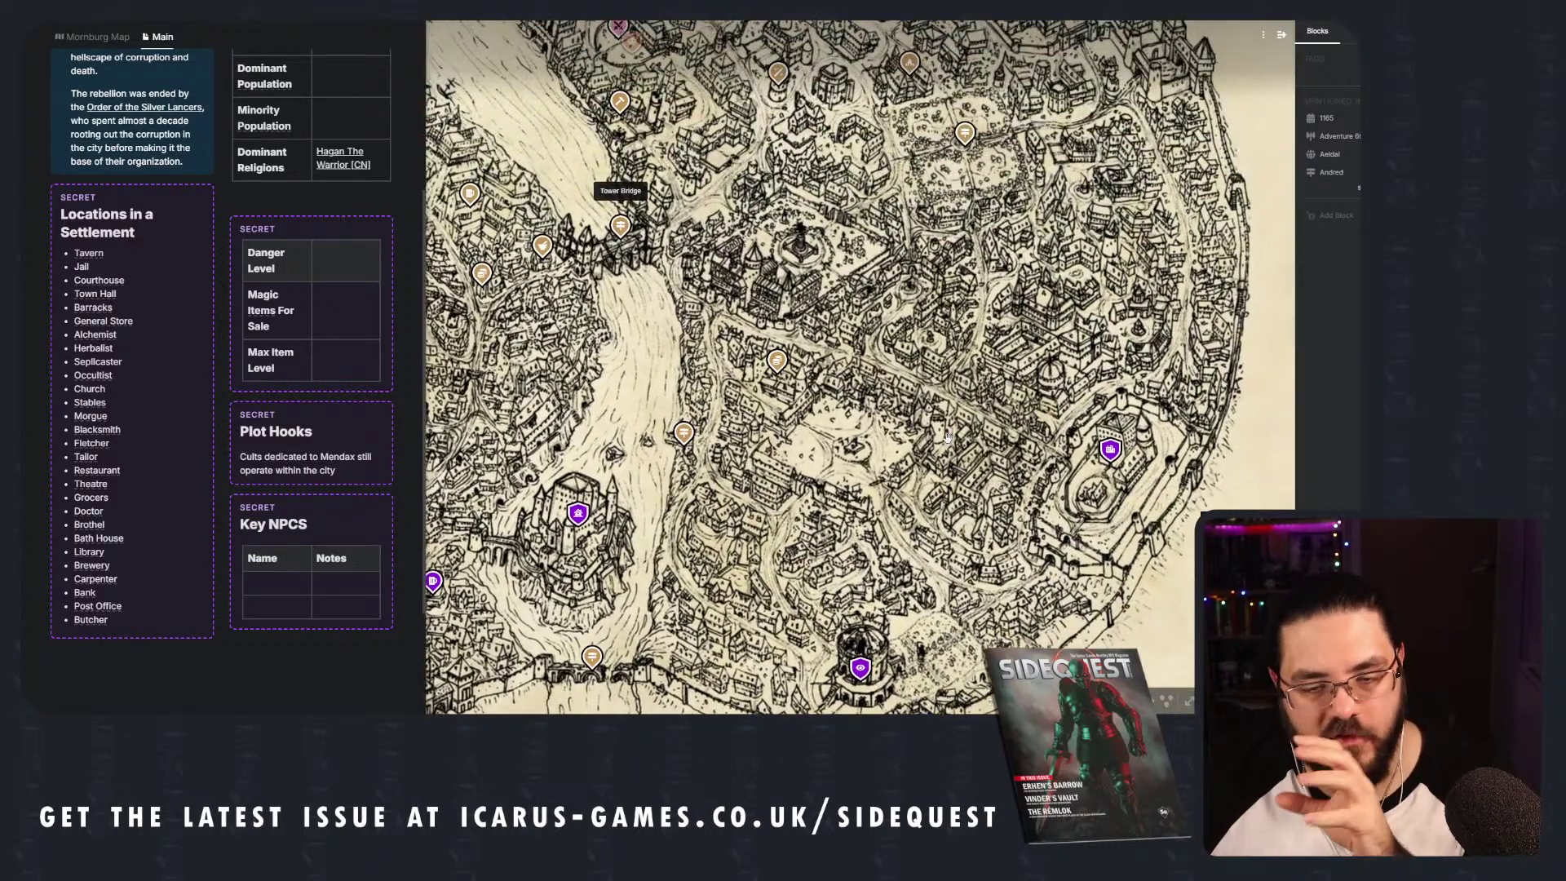
drag(1101, 328, 1128, 578)
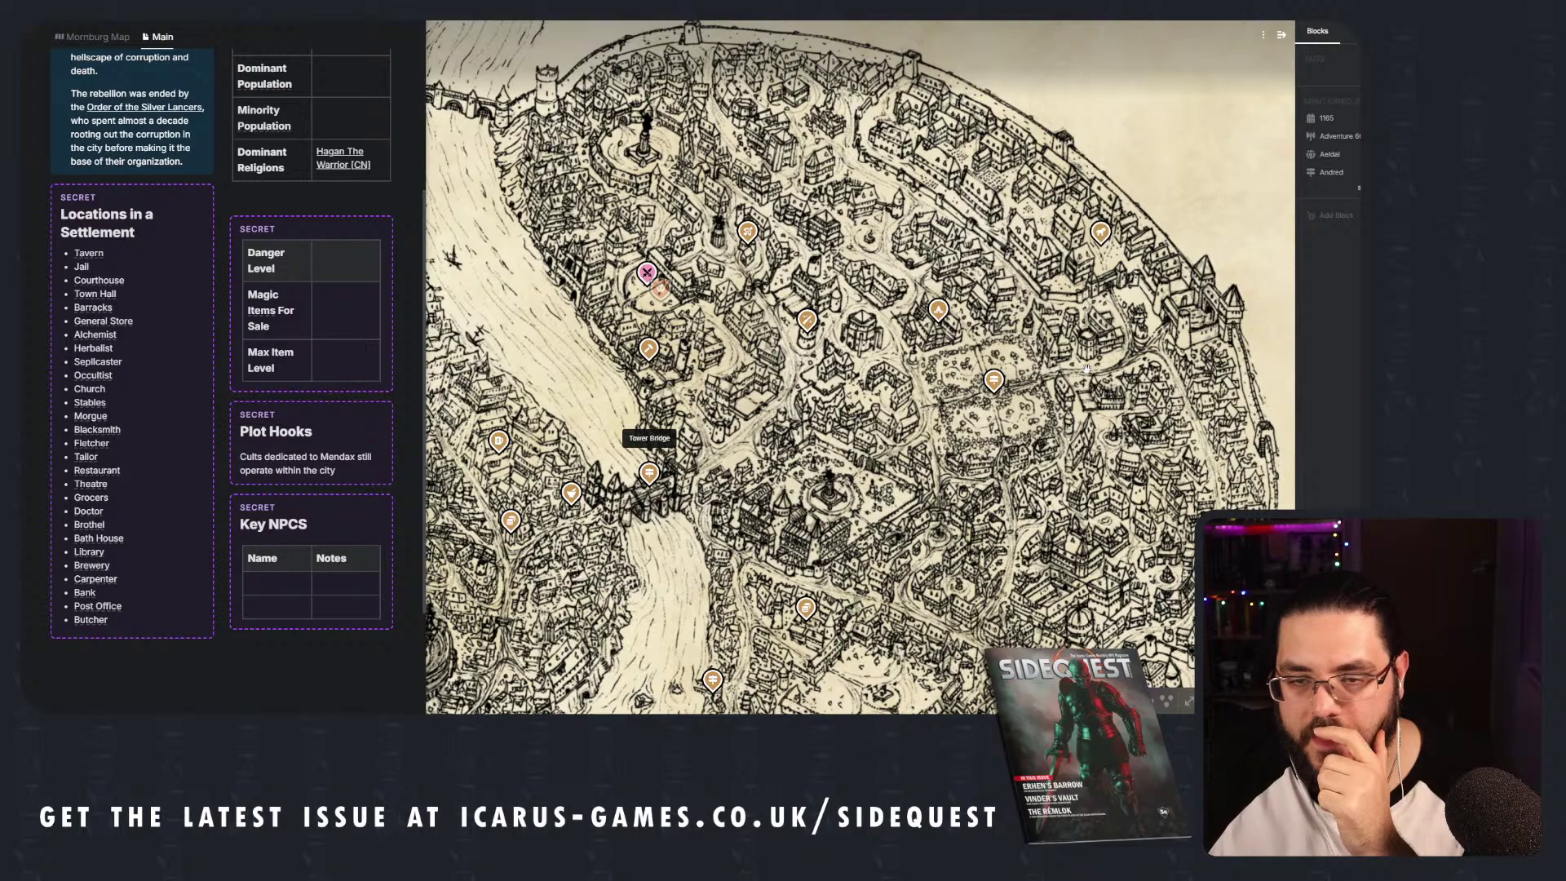
drag(1119, 482, 1097, 336)
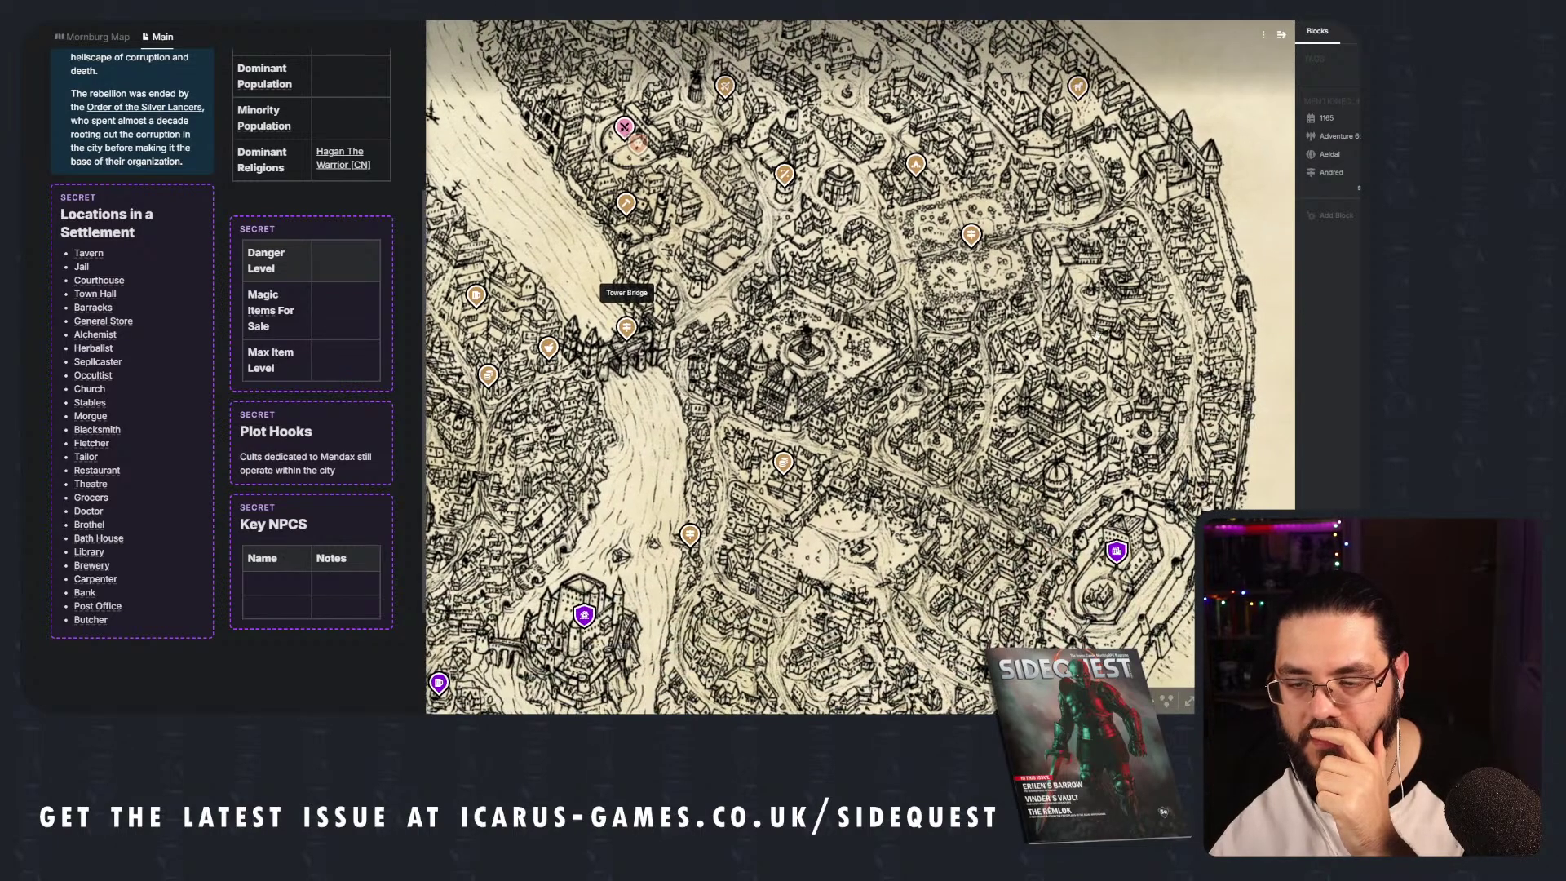
right_click(1054, 407)
click(1116, 437)
text(libra)
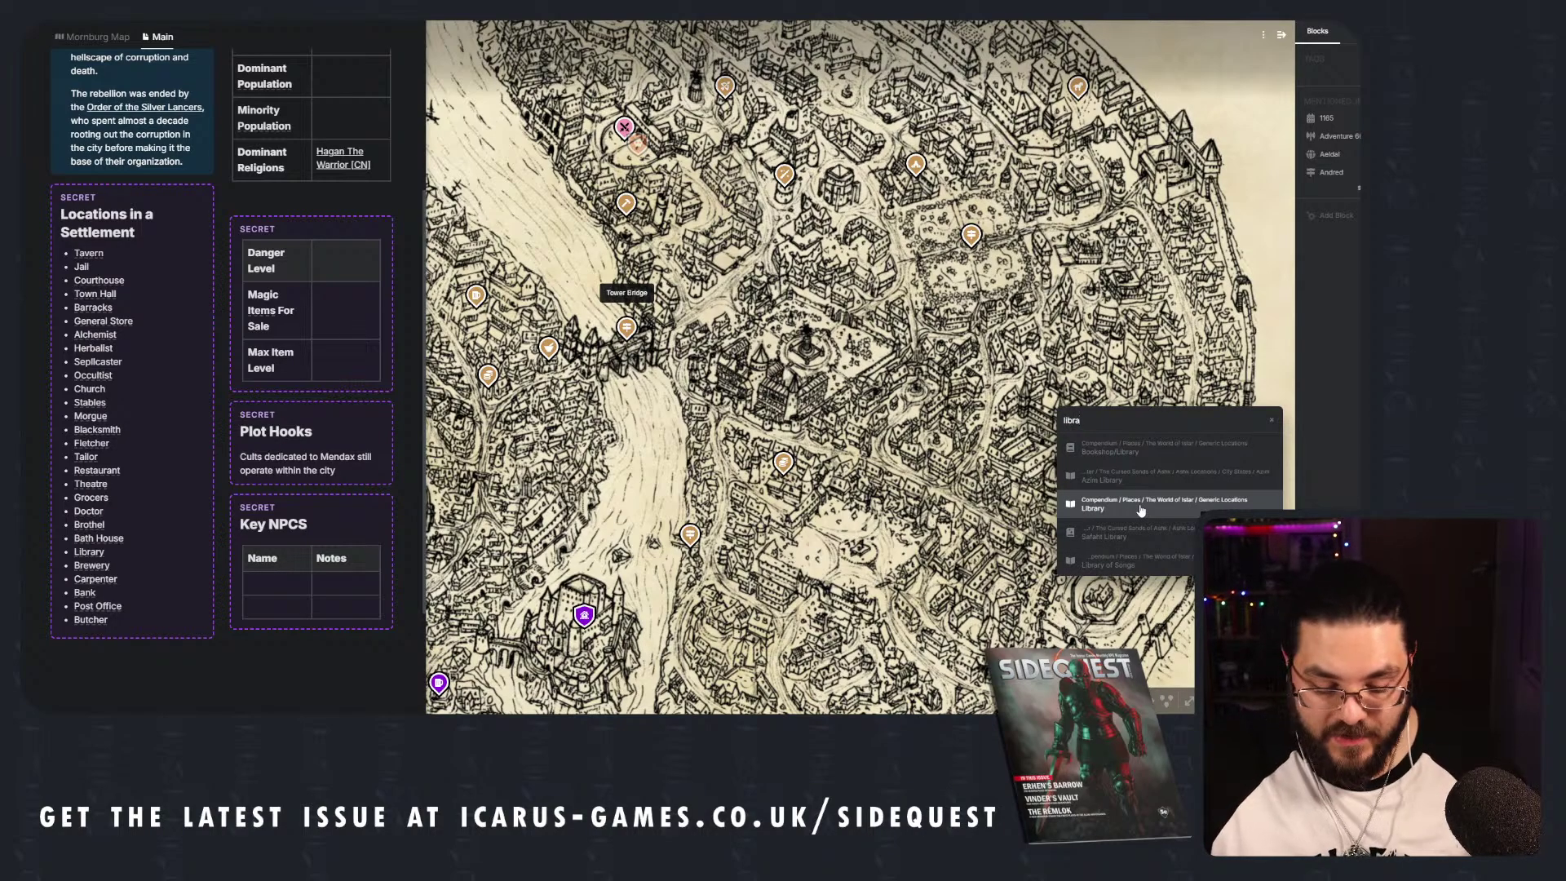
key(BackSpace)
key(BackSpace)
key(BackSpace)
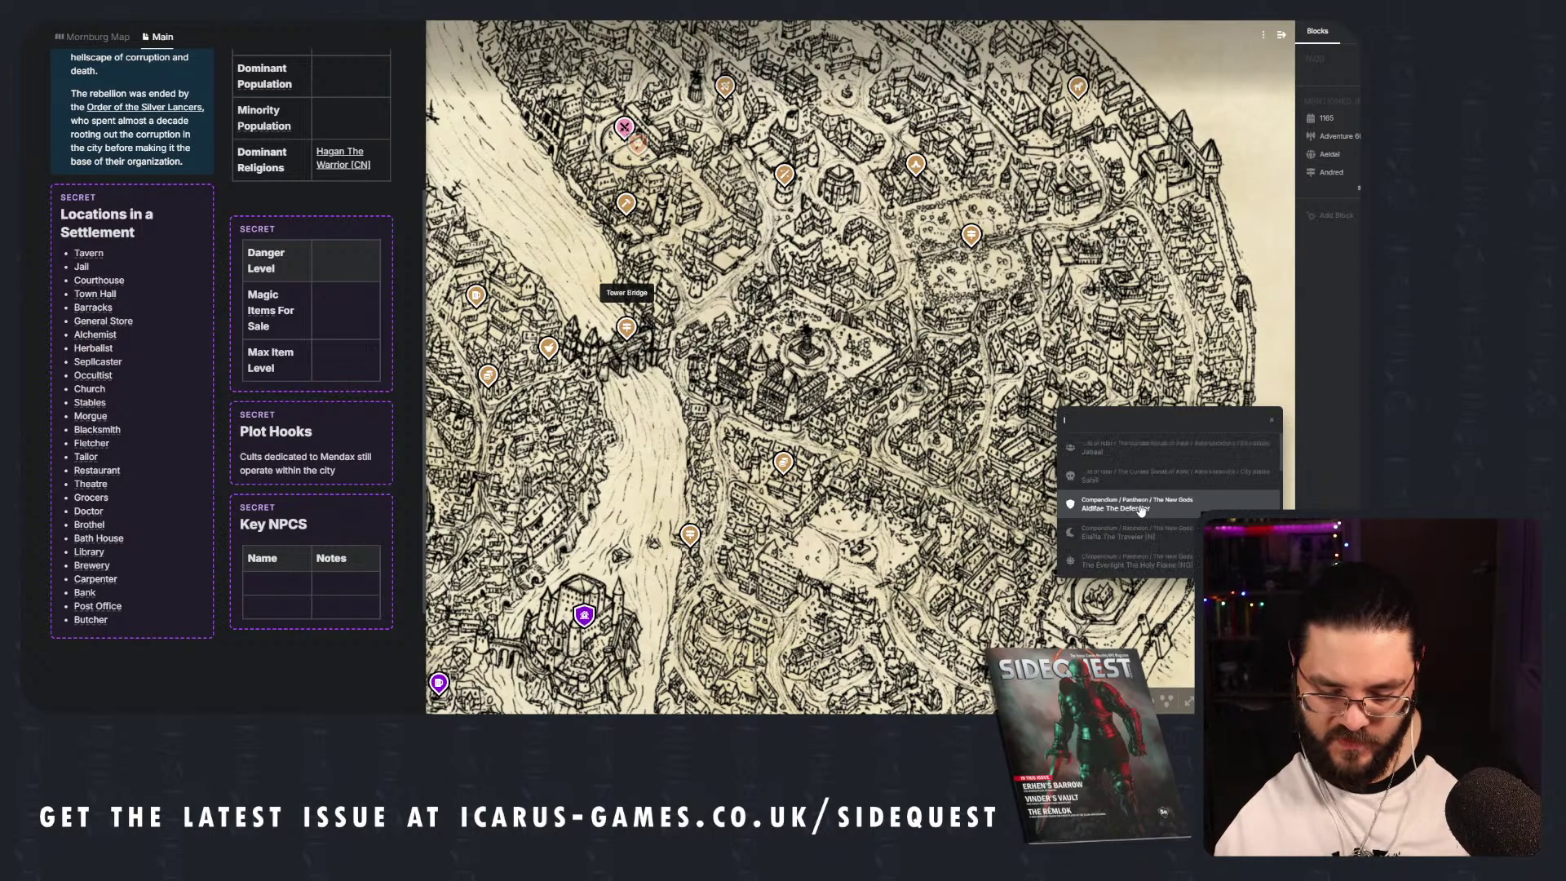
text(ibrar)
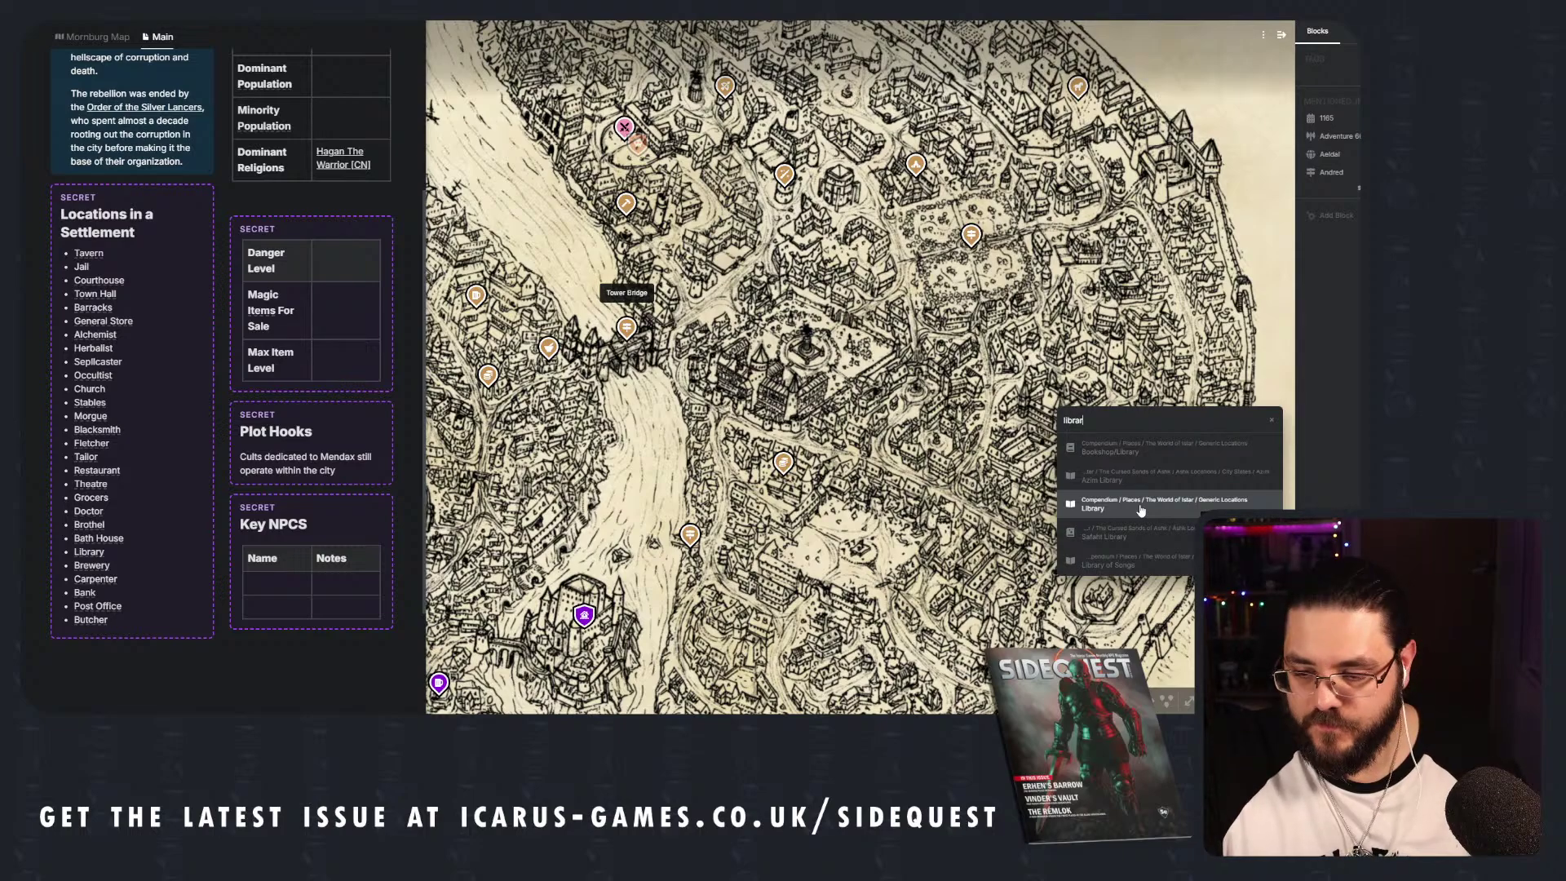
click(1141, 510)
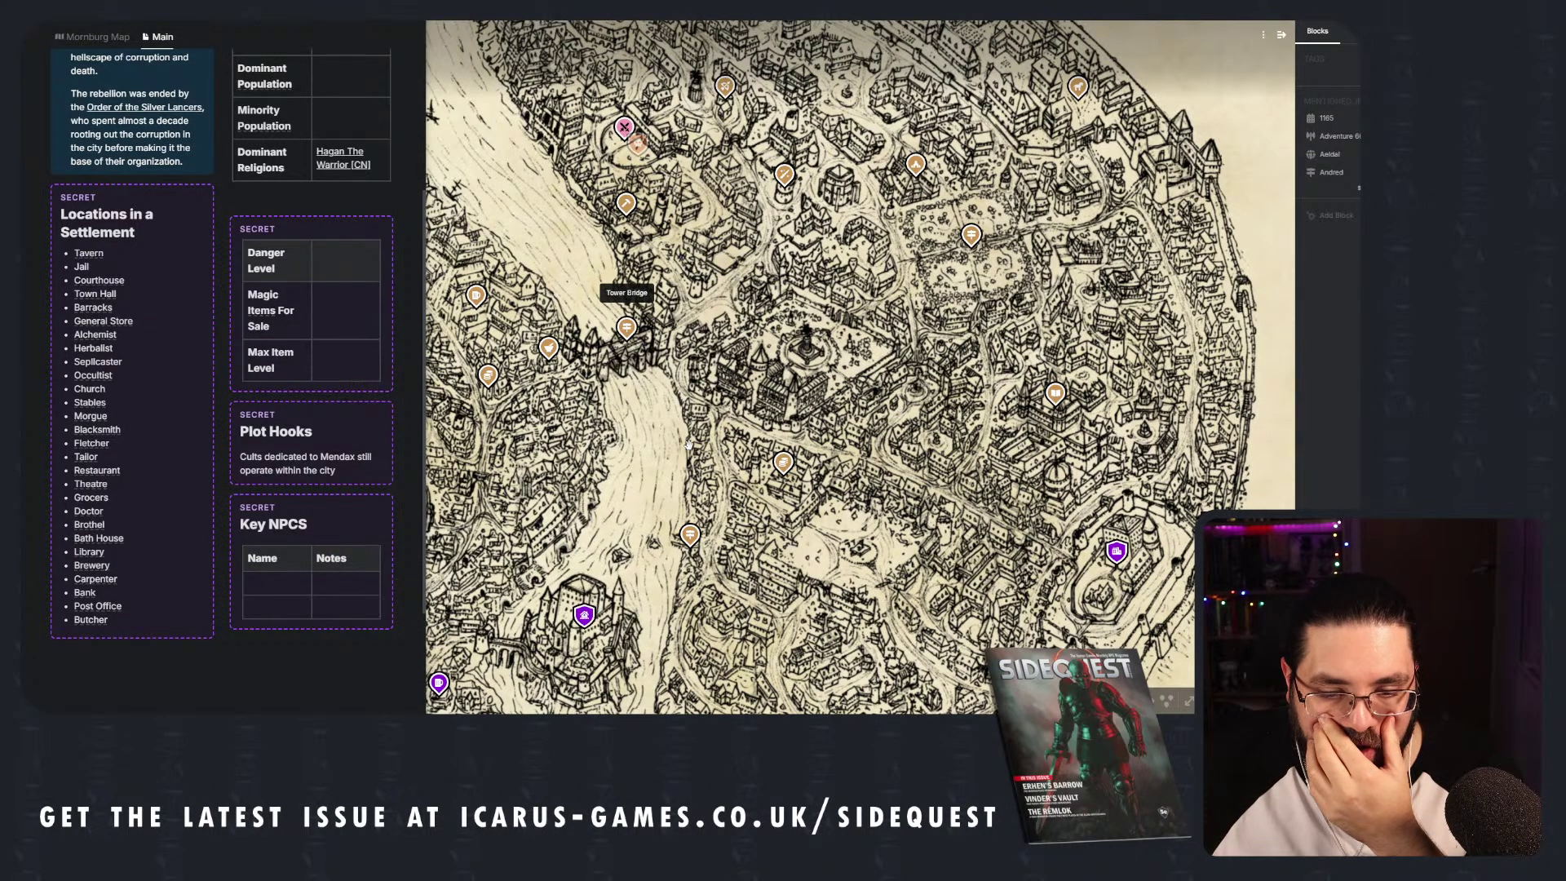
Link the generic Brewery location as a new map pin on the east riverbank just south of the northern bridge.
drag(688, 444, 914, 649)
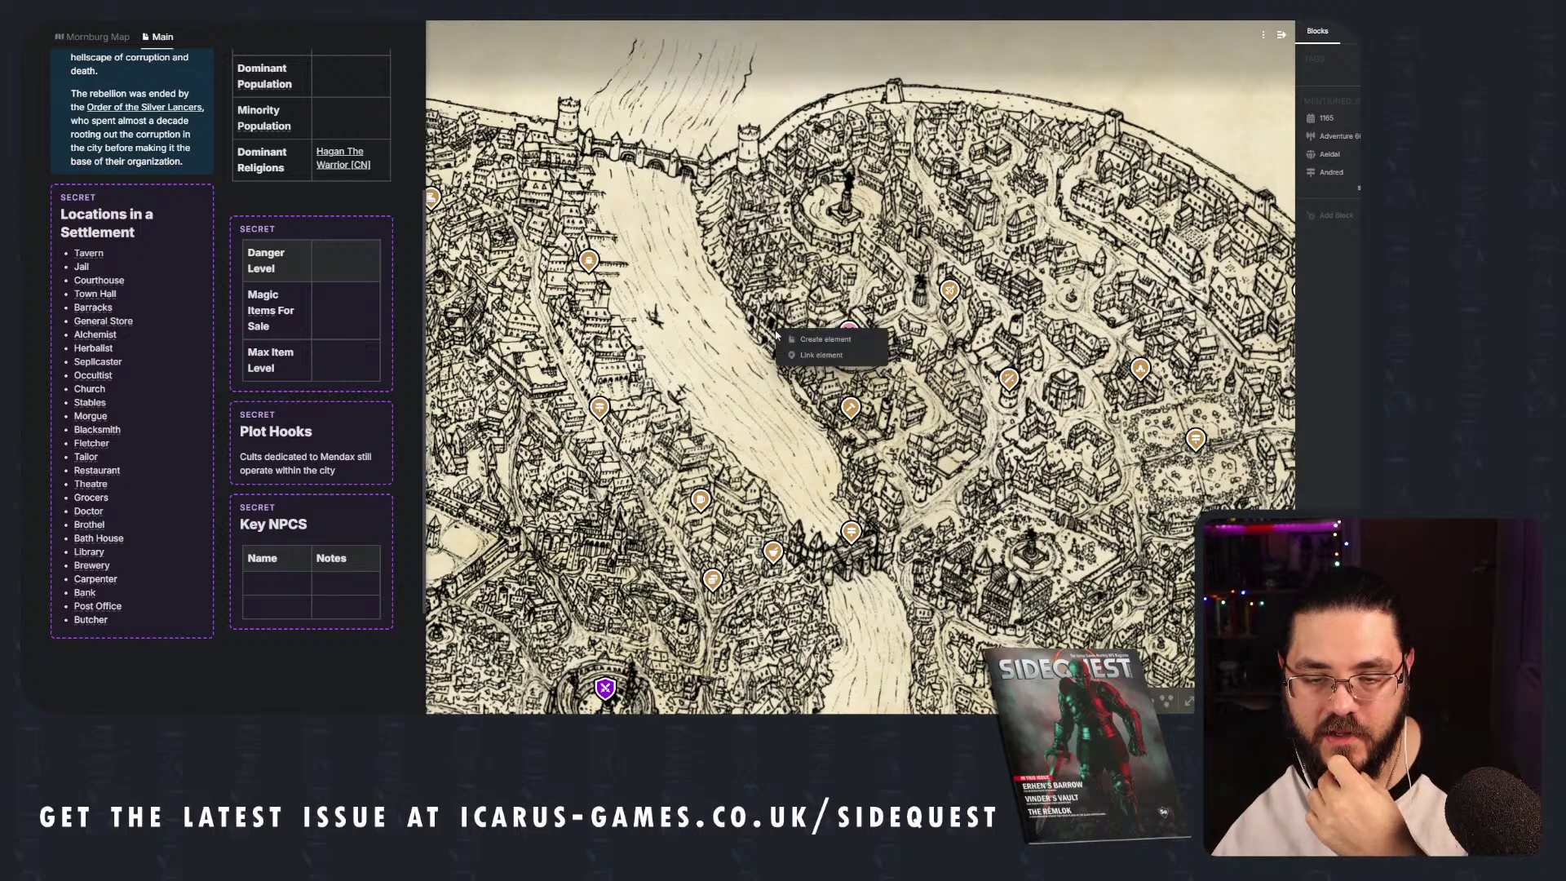
right_click(733, 237)
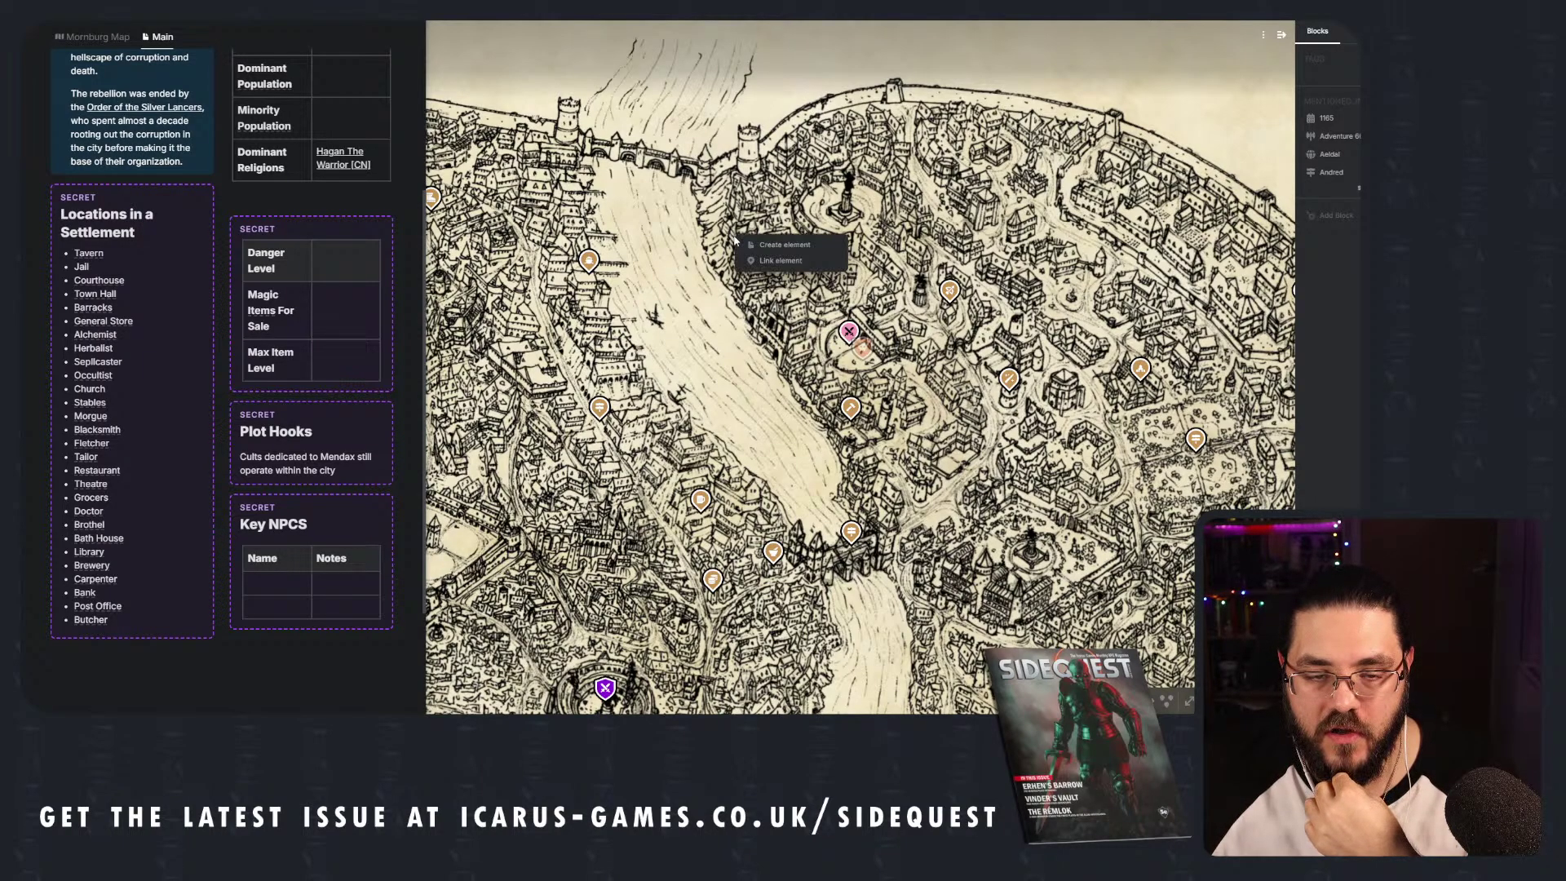
click(780, 258)
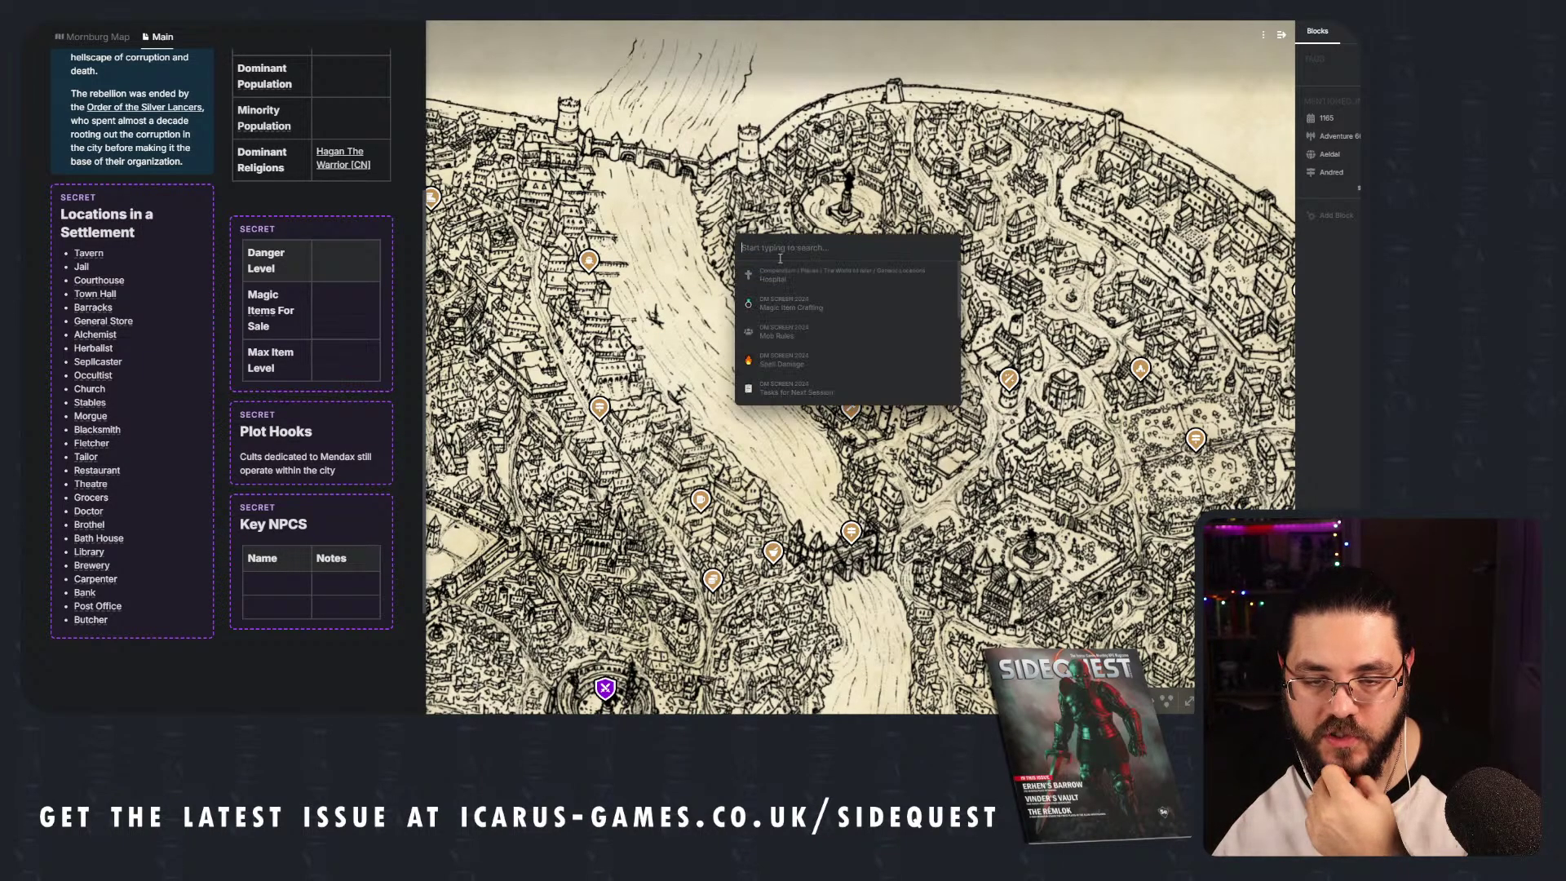
text(brew)
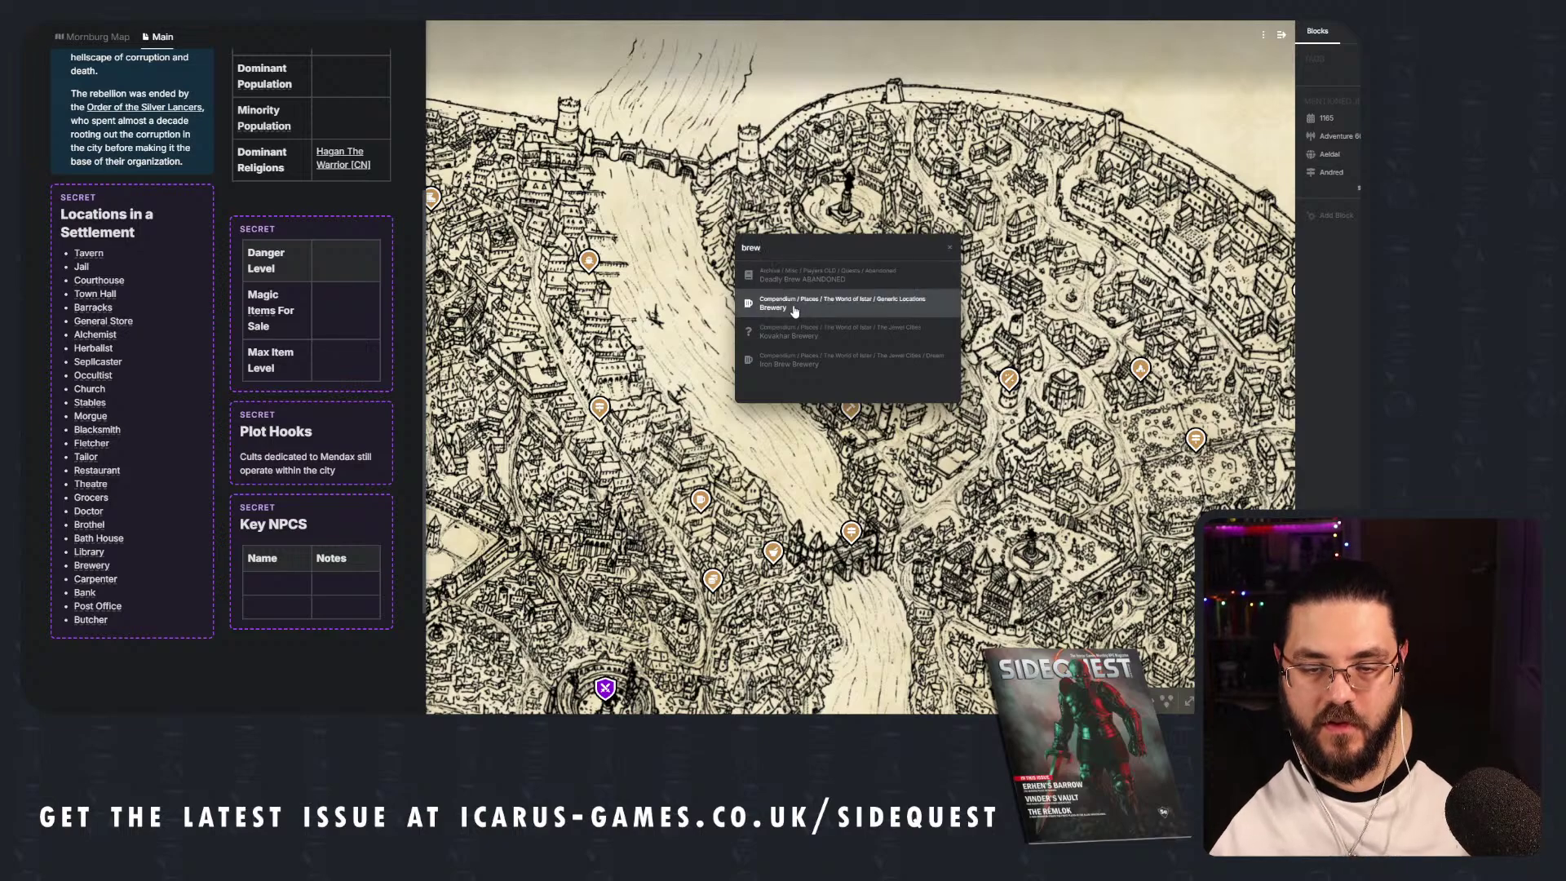
click(800, 307)
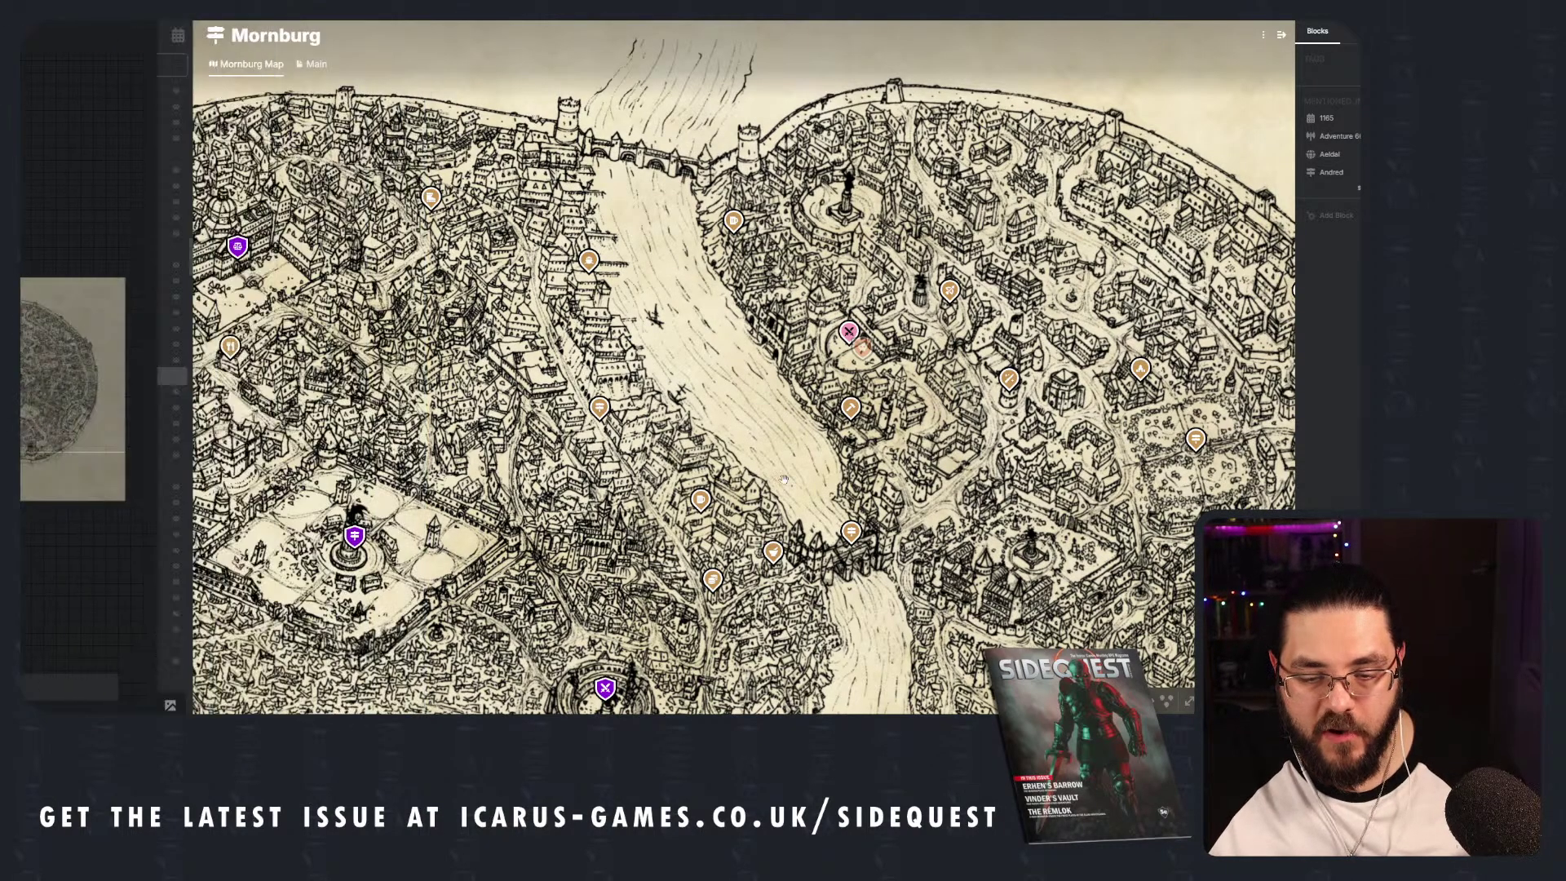
Link the generic Post Office location as a new map pin on the street just northwest of the southern gatehouse, west of the castle island.
drag(819, 632, 703, 362)
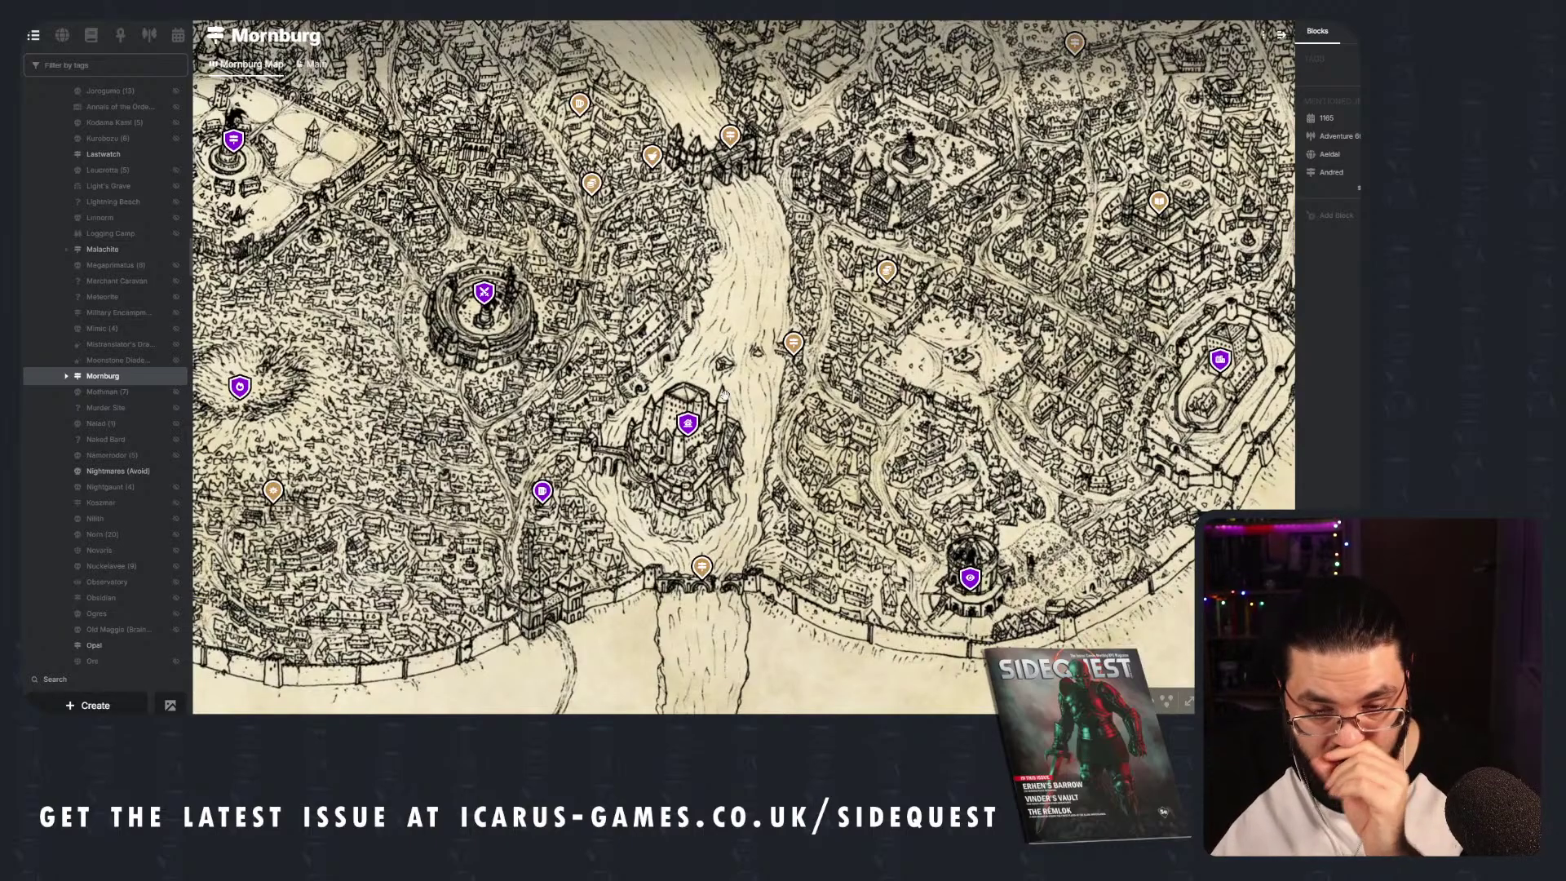
scroll(663, 556, up, 5)
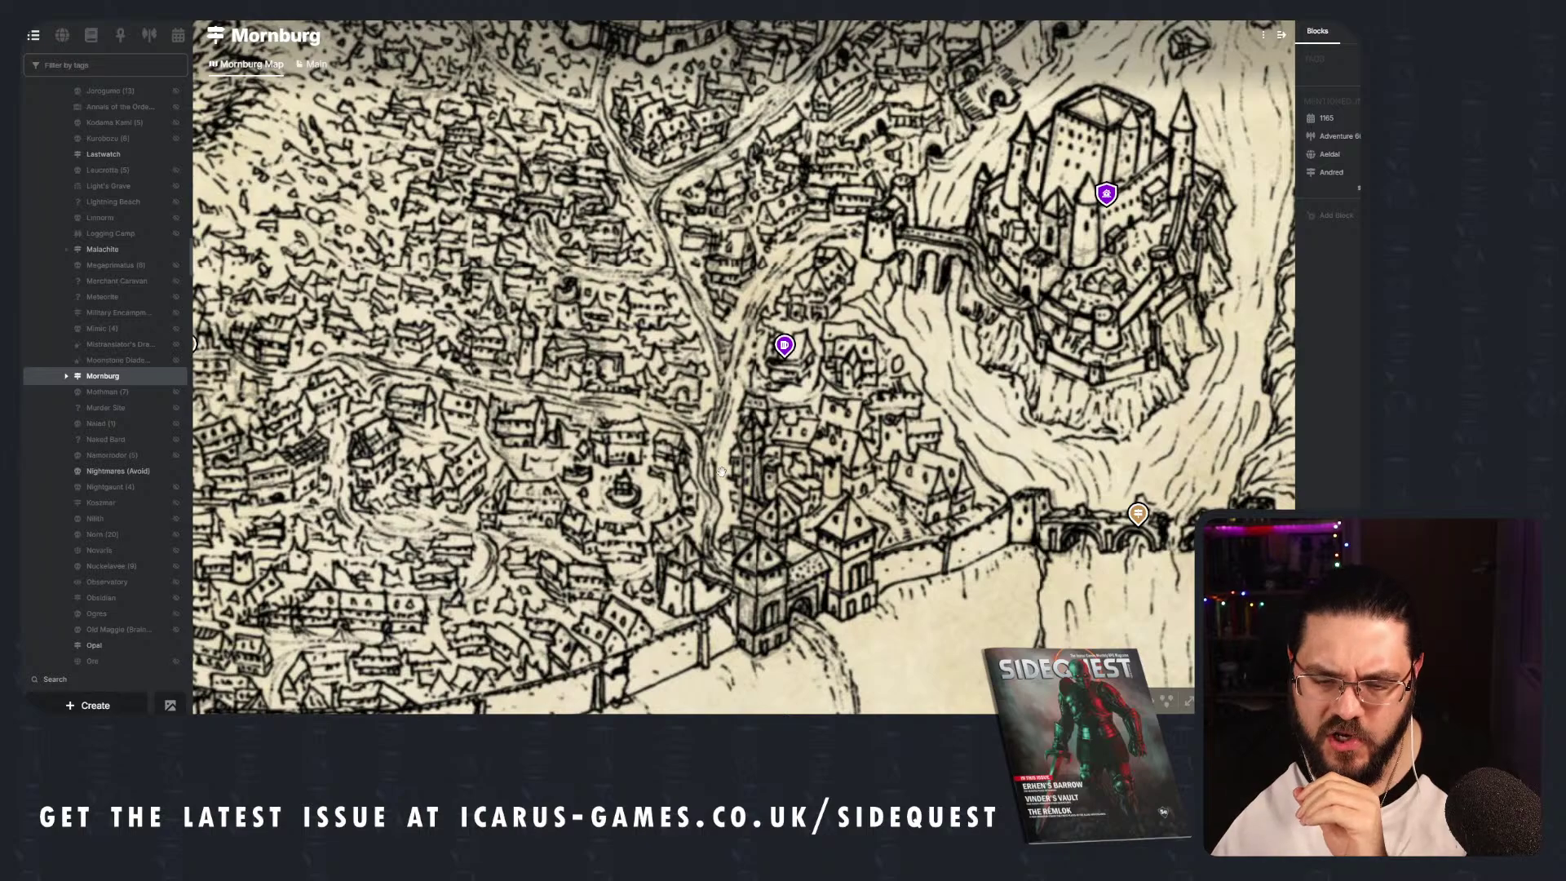
right_click(675, 446)
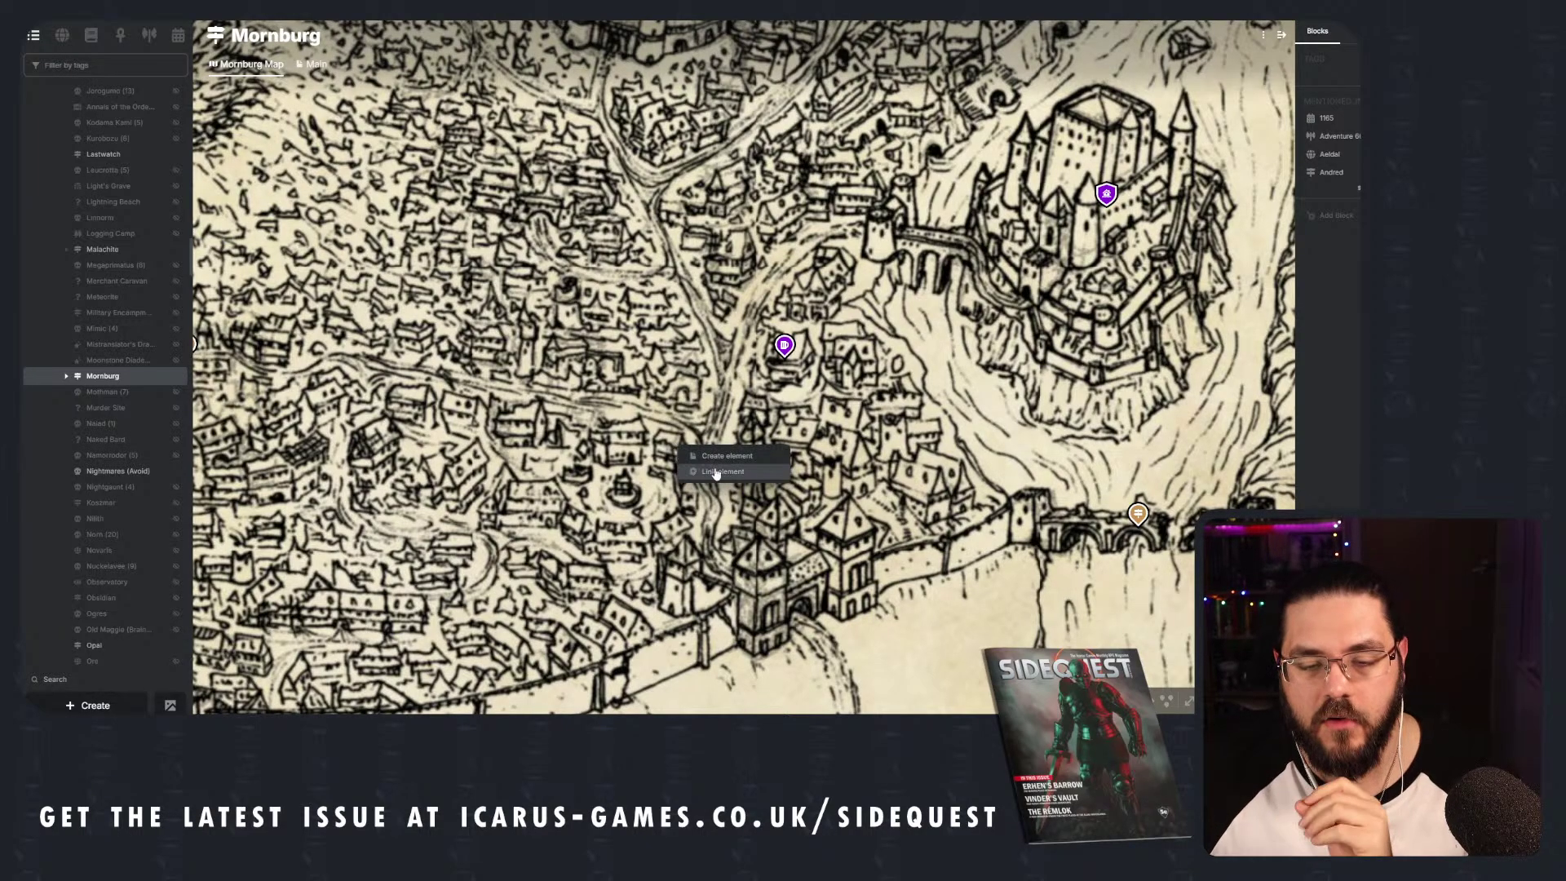
click(729, 469)
text(post)
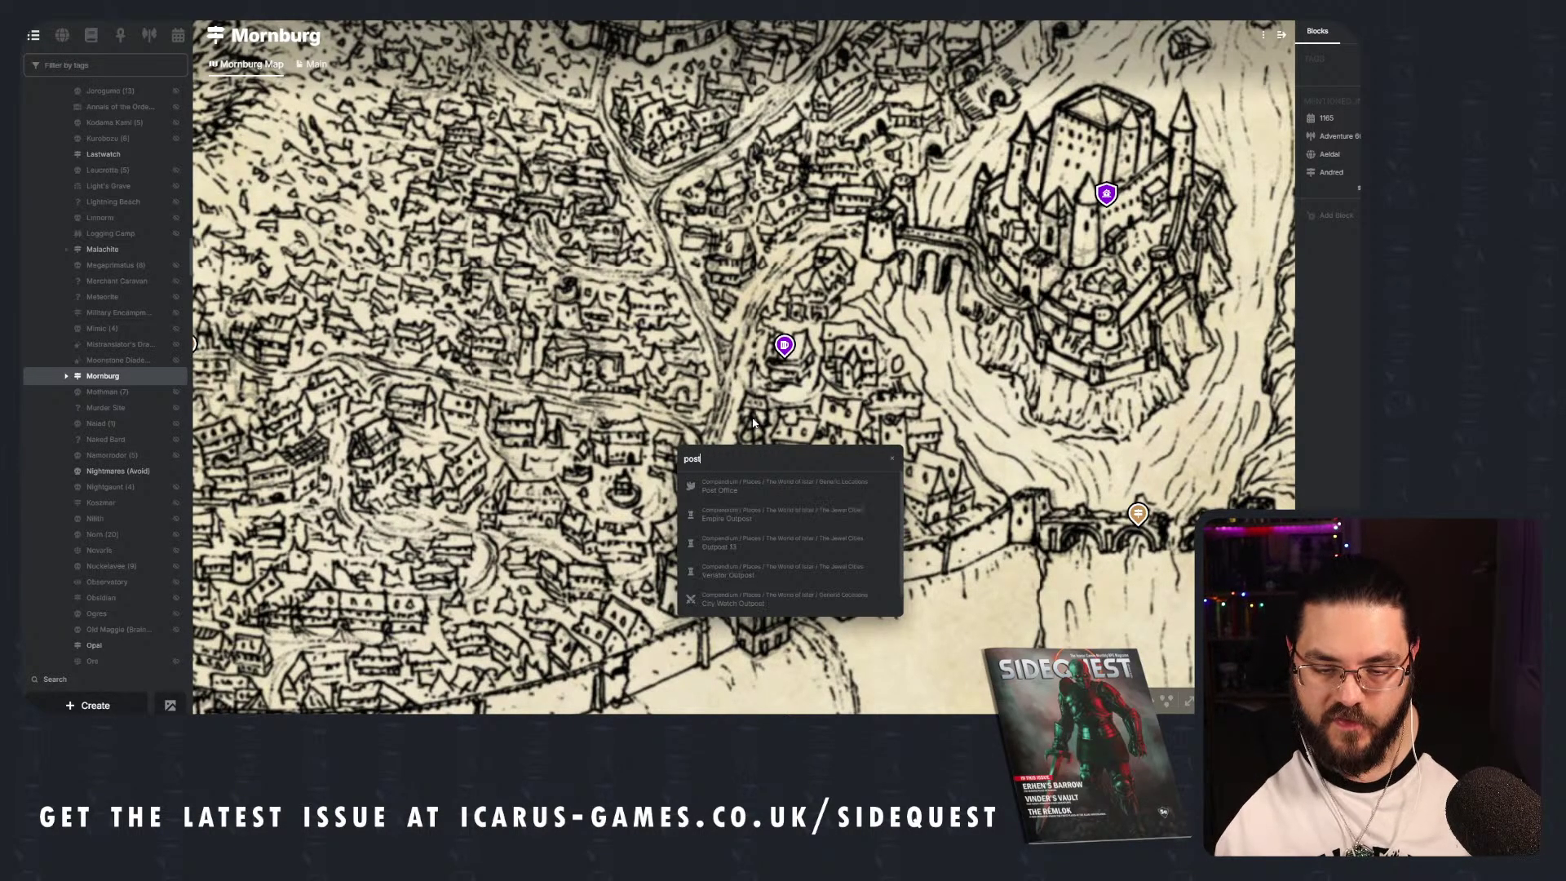
click(838, 494)
scroll(849, 481, down, 5)
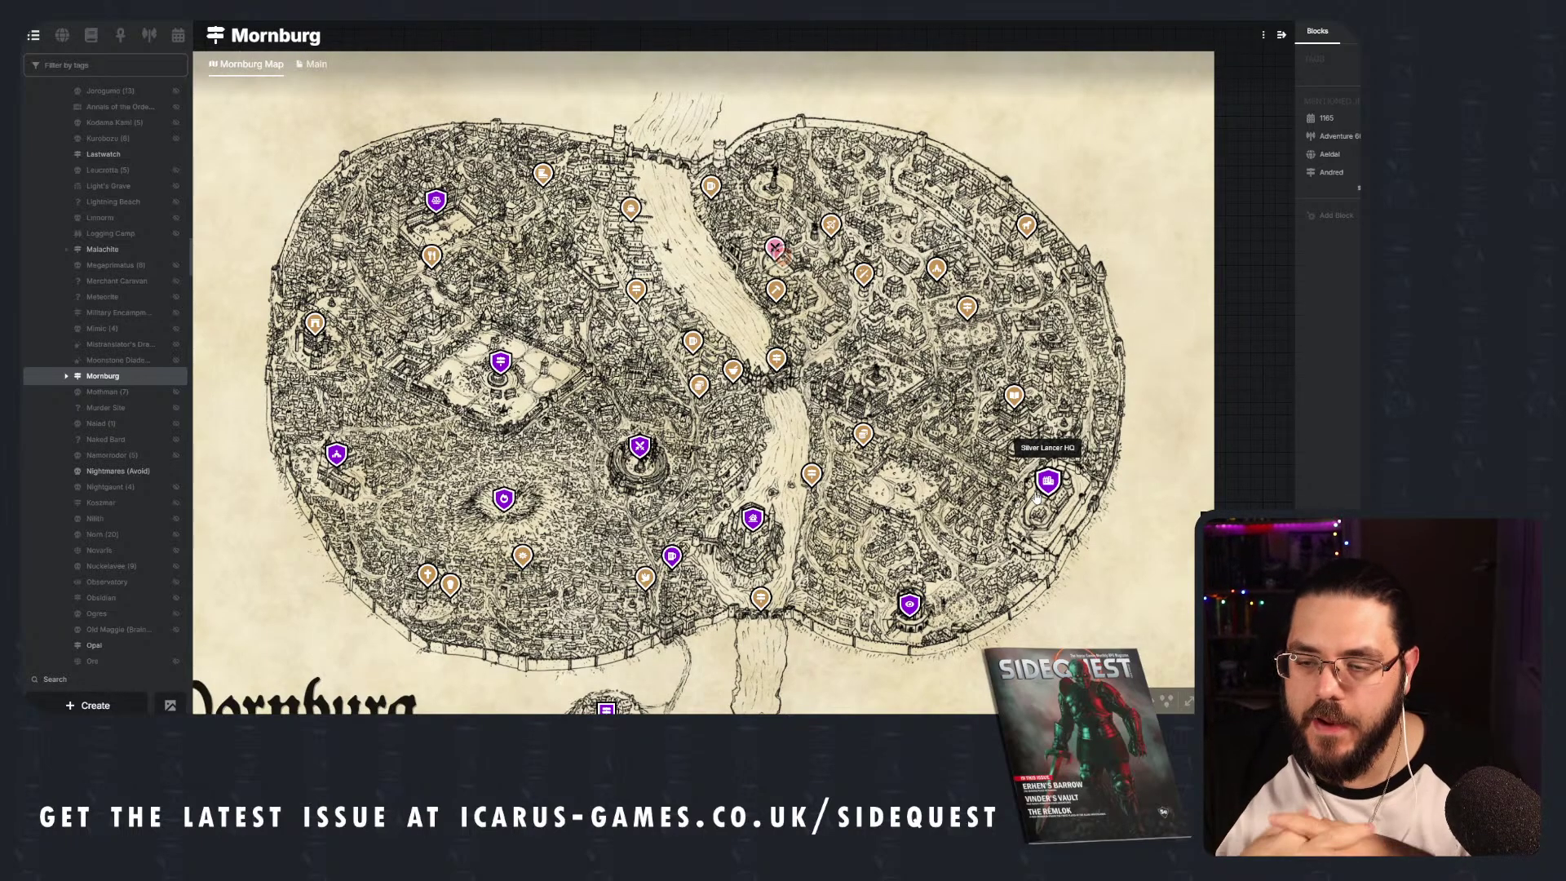
Examine the existing location pins across the eastern and southern districts, from the walled fortress to the castle island.
scroll(1040, 493, up, 5)
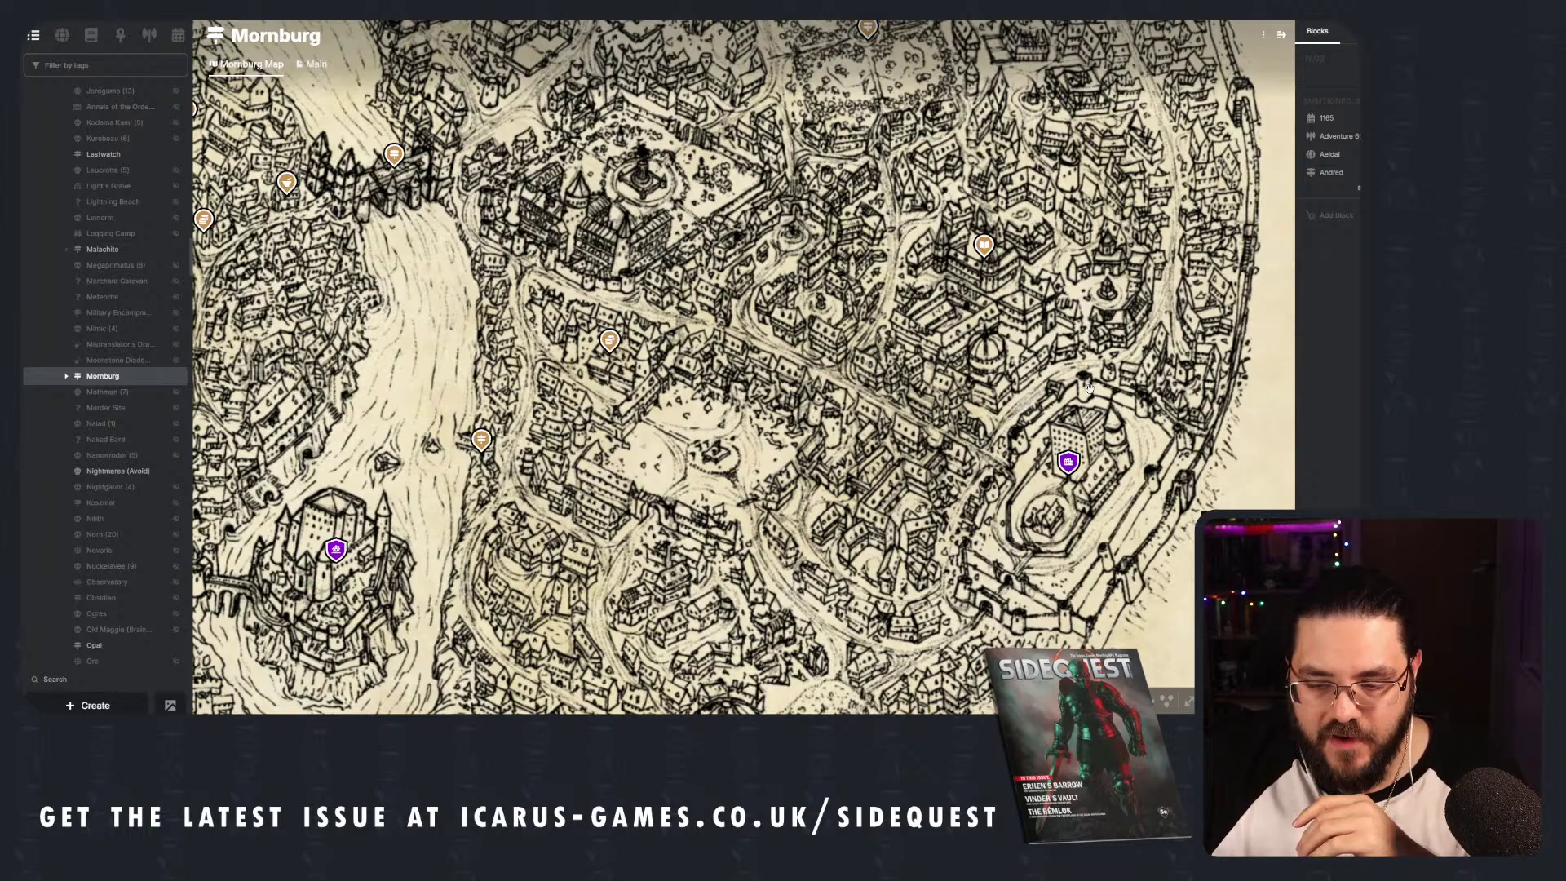
drag(1098, 485, 1066, 421)
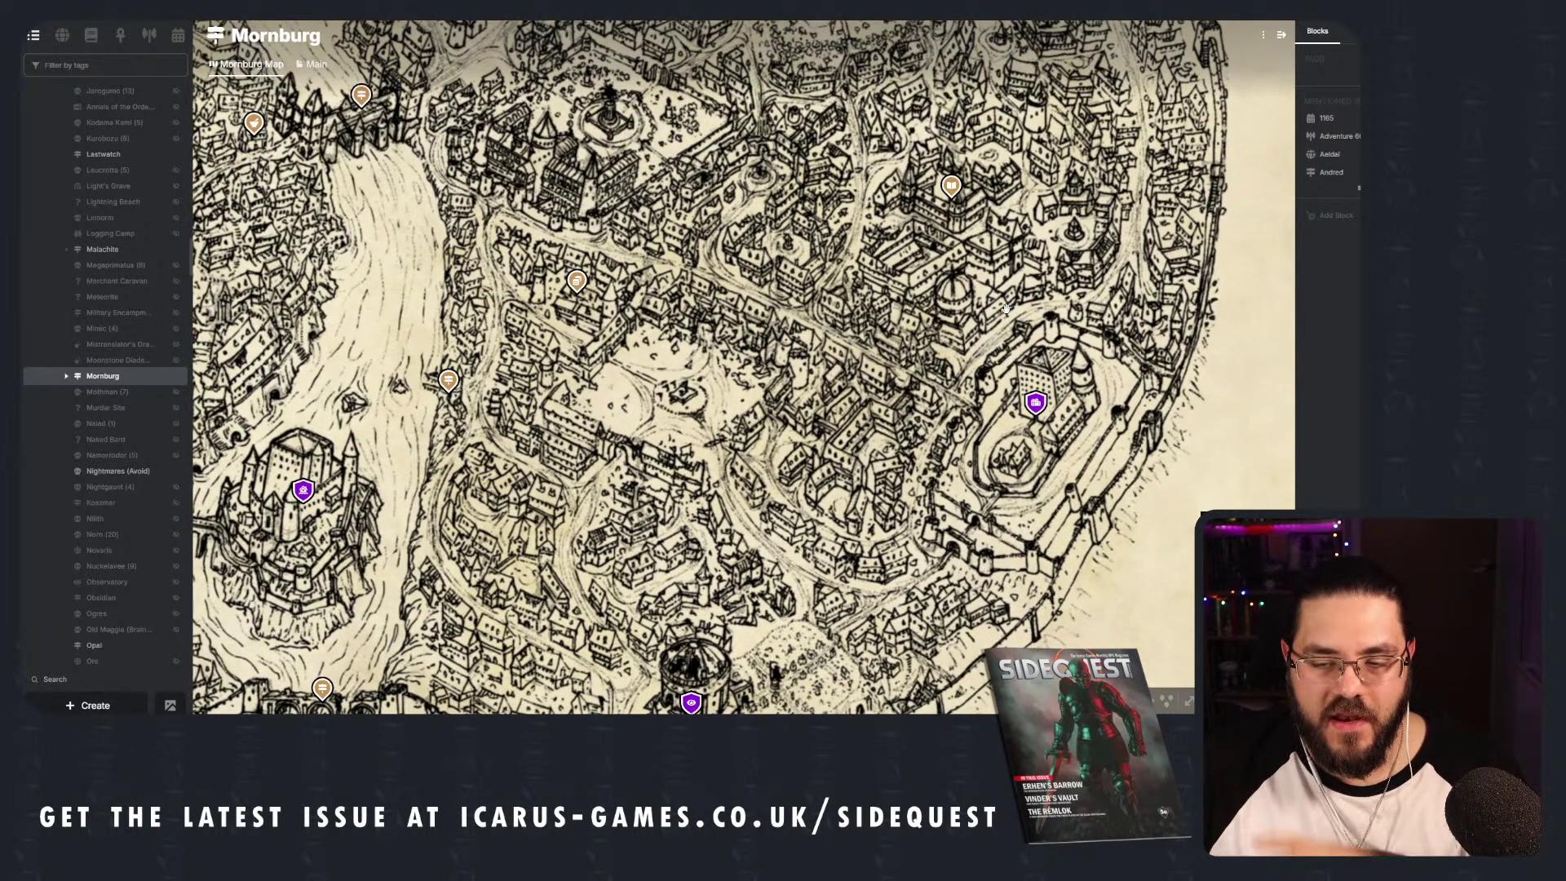
drag(1012, 490, 1134, 410)
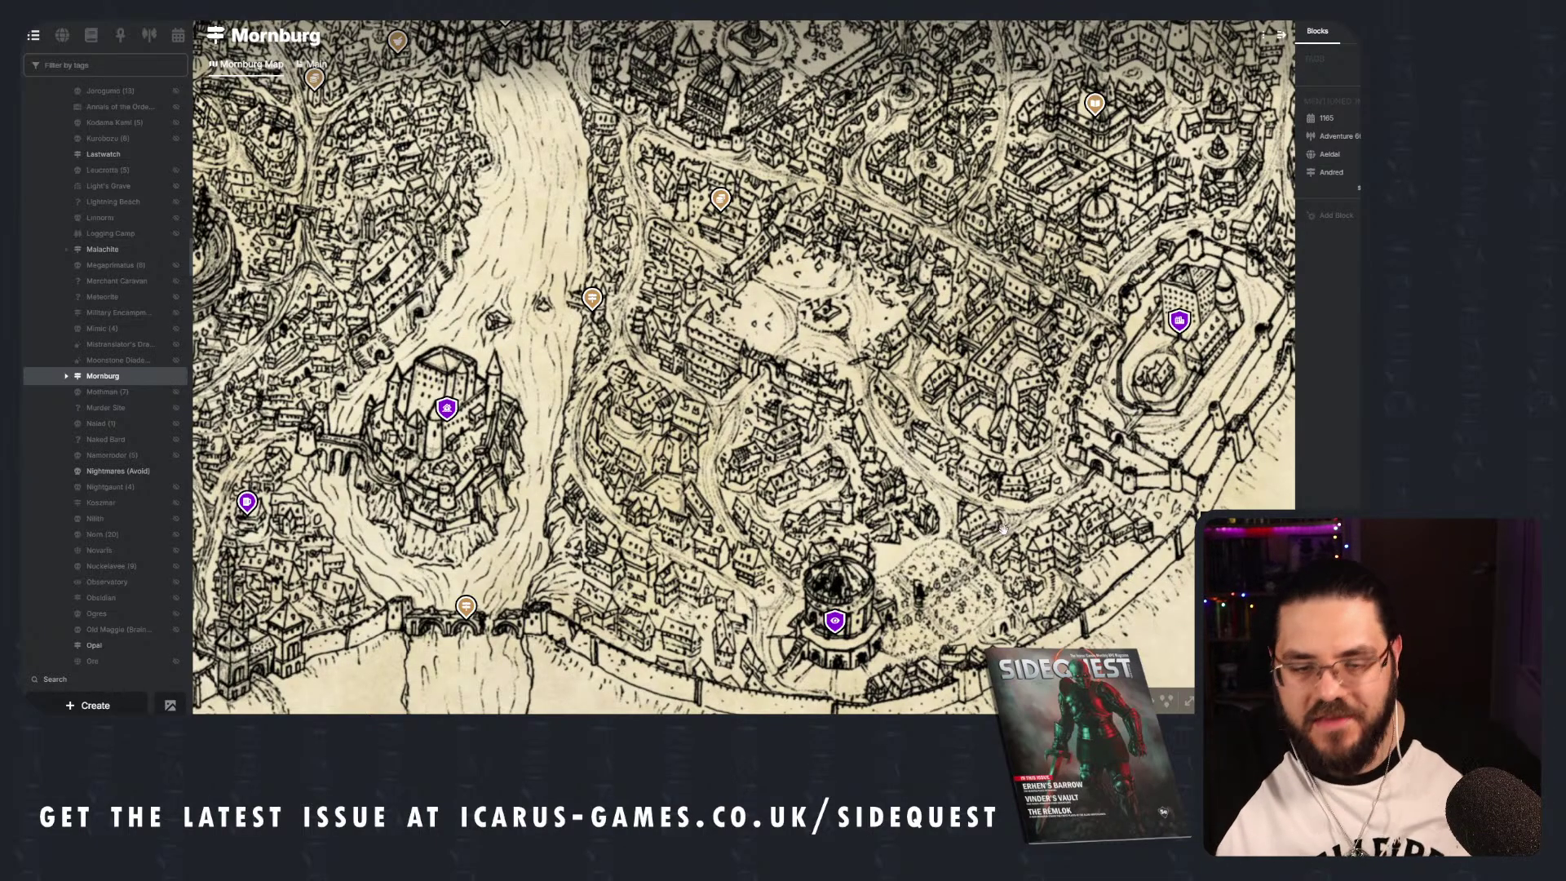
scroll(887, 546, down, 5)
drag(840, 400, 934, 331)
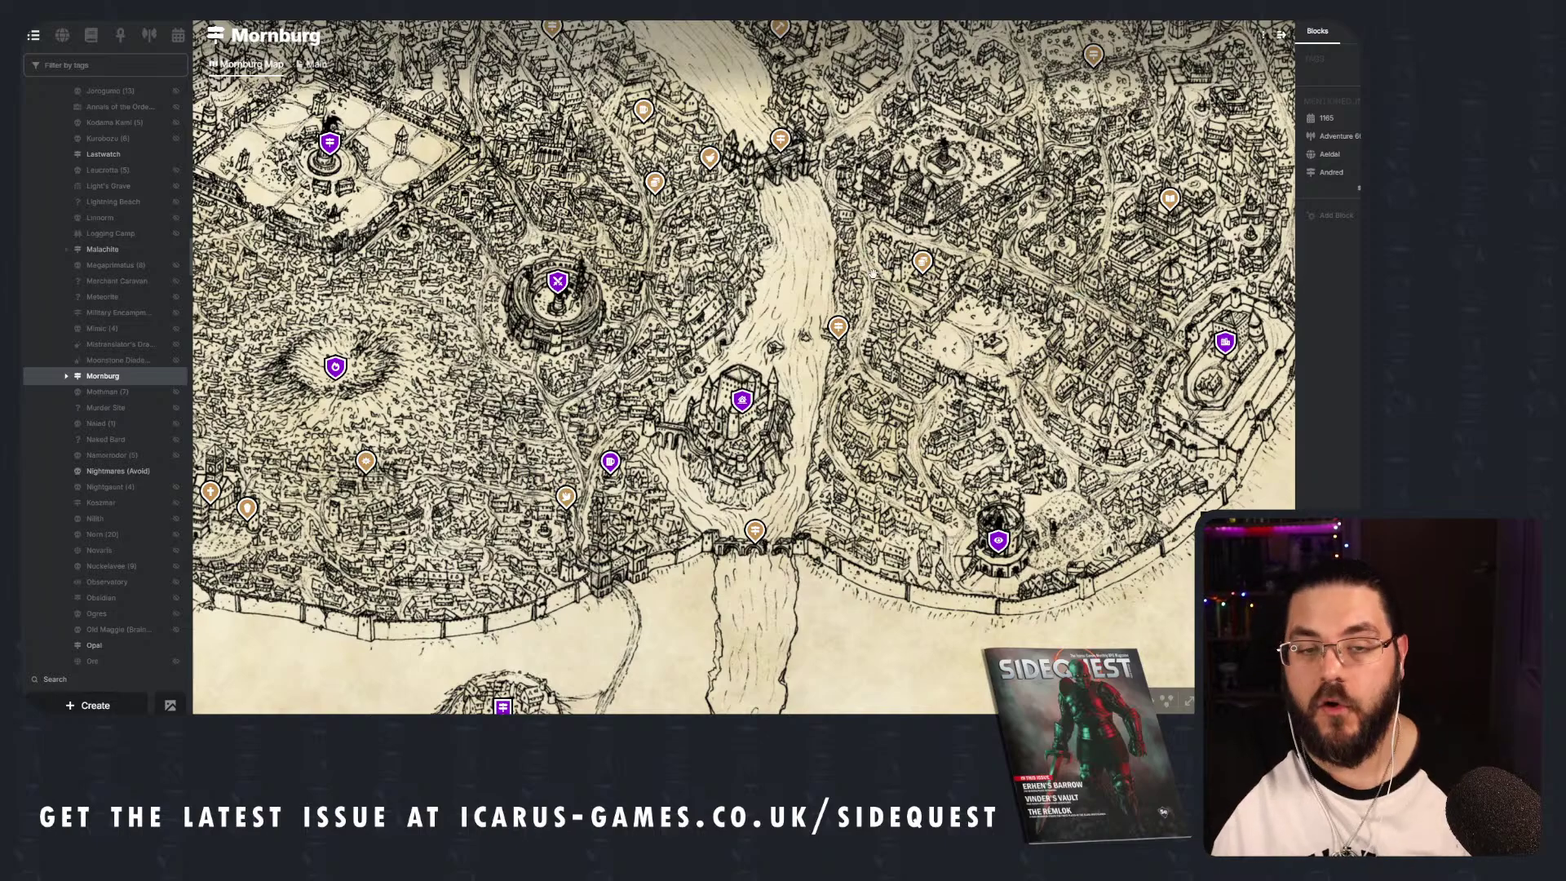
drag(866, 292, 849, 363)
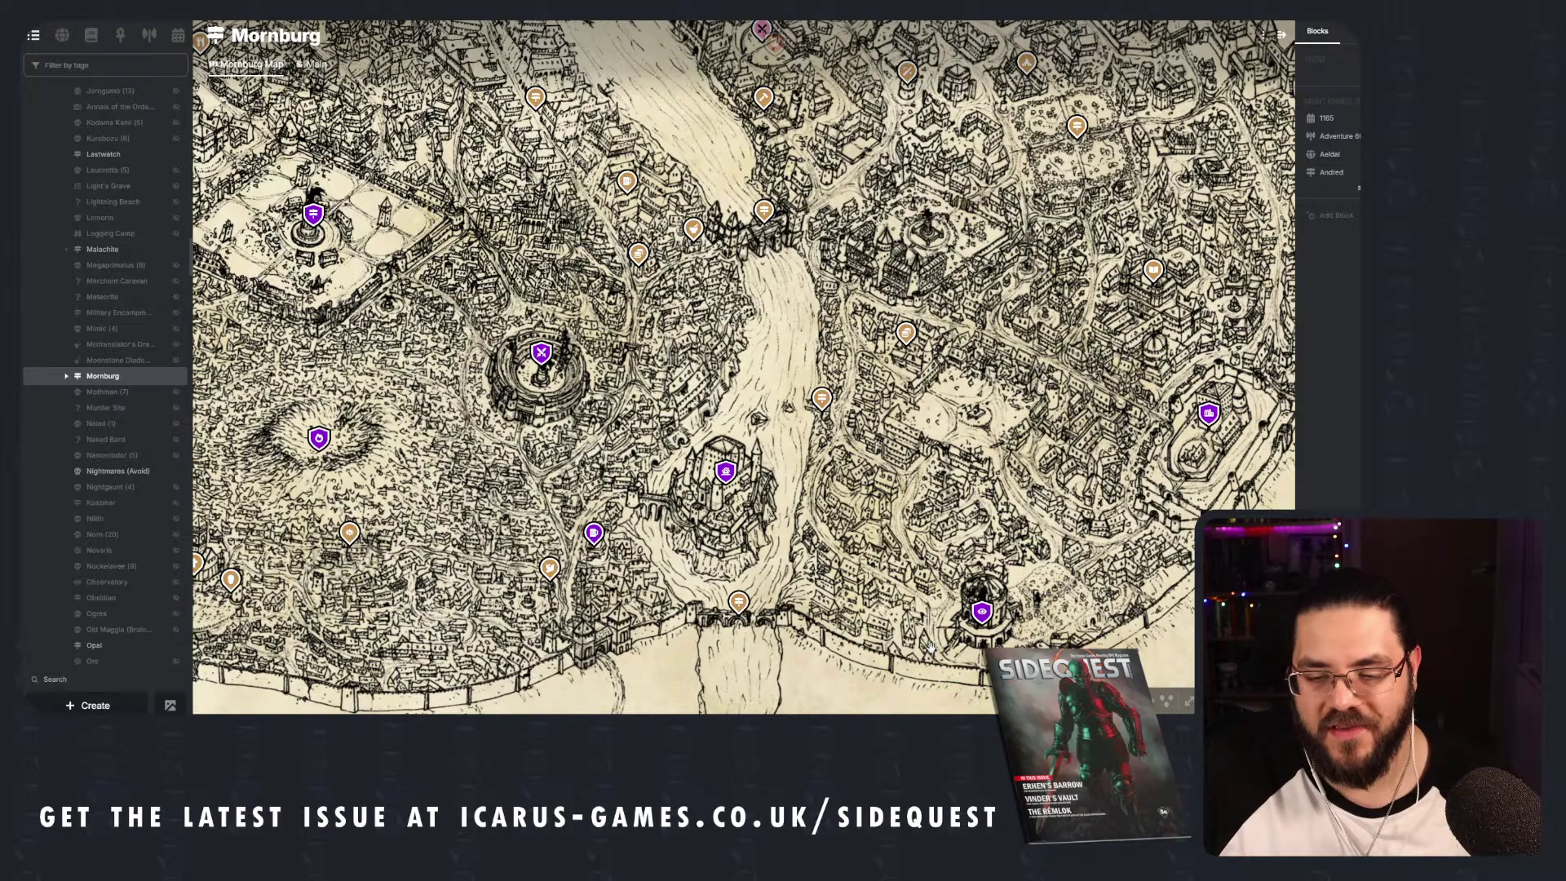
mouse_move(991, 620)
mouse_down()
mouse_move(1062, 575)
mouse_move(1091, 527)
mouse_up()
drag(968, 336, 1080, 474)
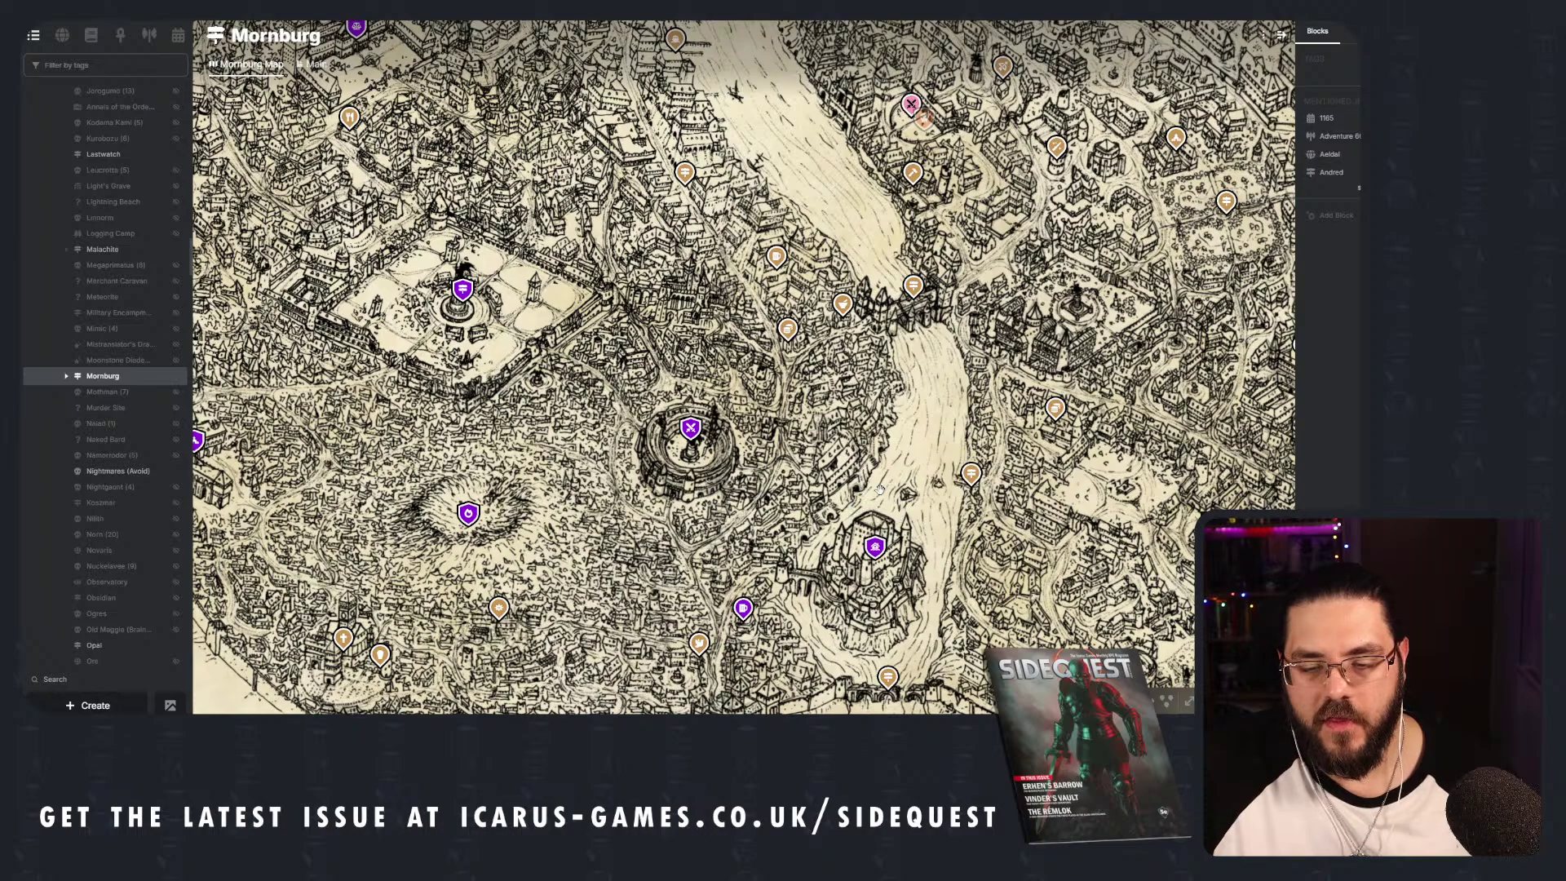
Review the Halvar Manor notes from its pin on the river island.
click(876, 547)
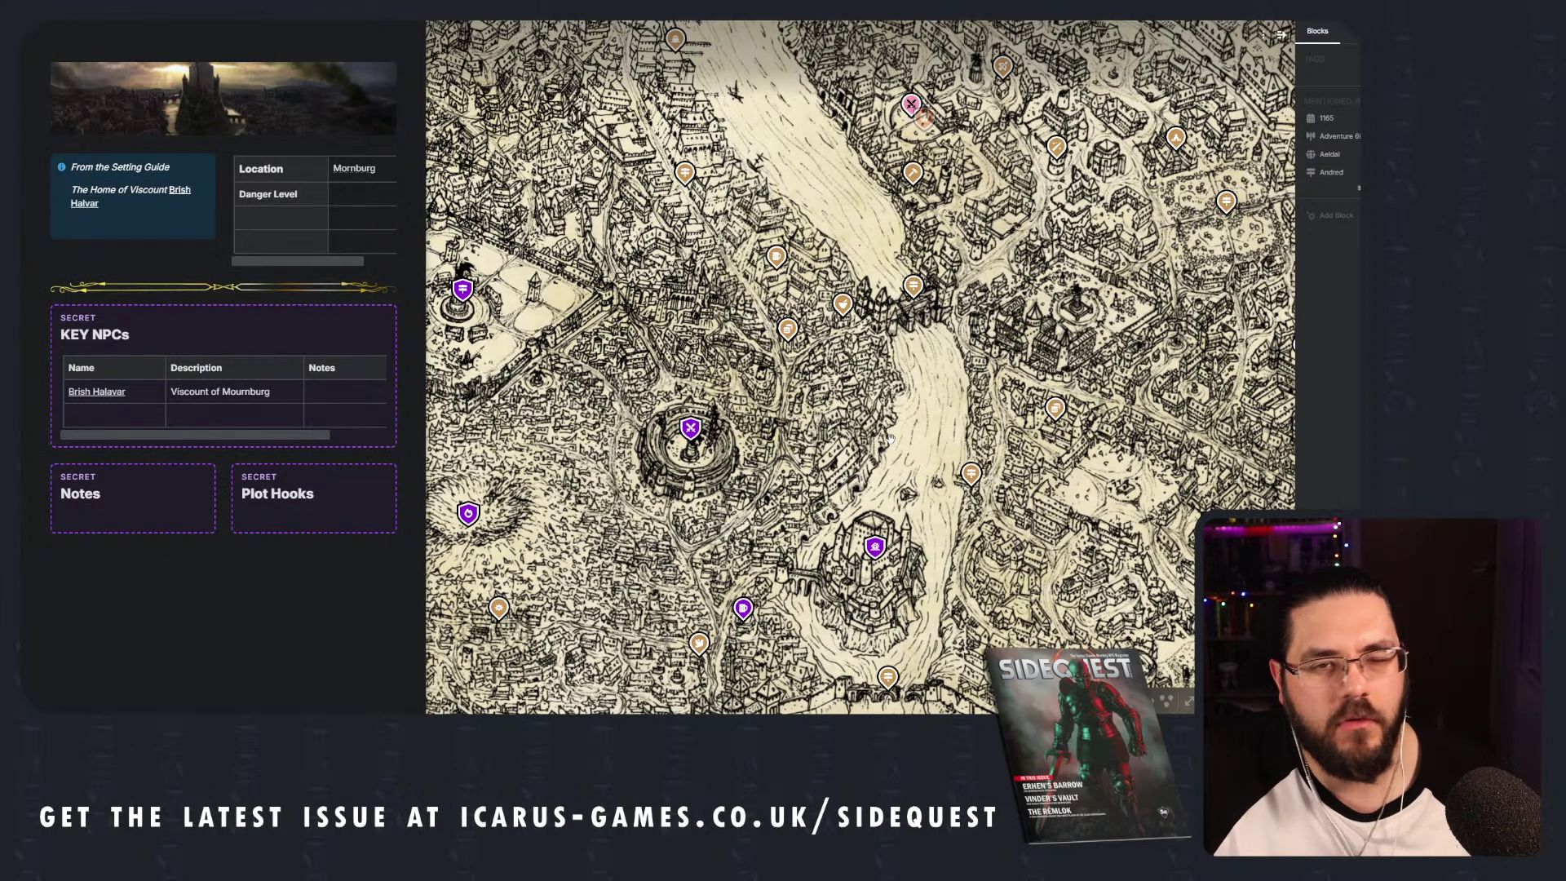
key(Escape)
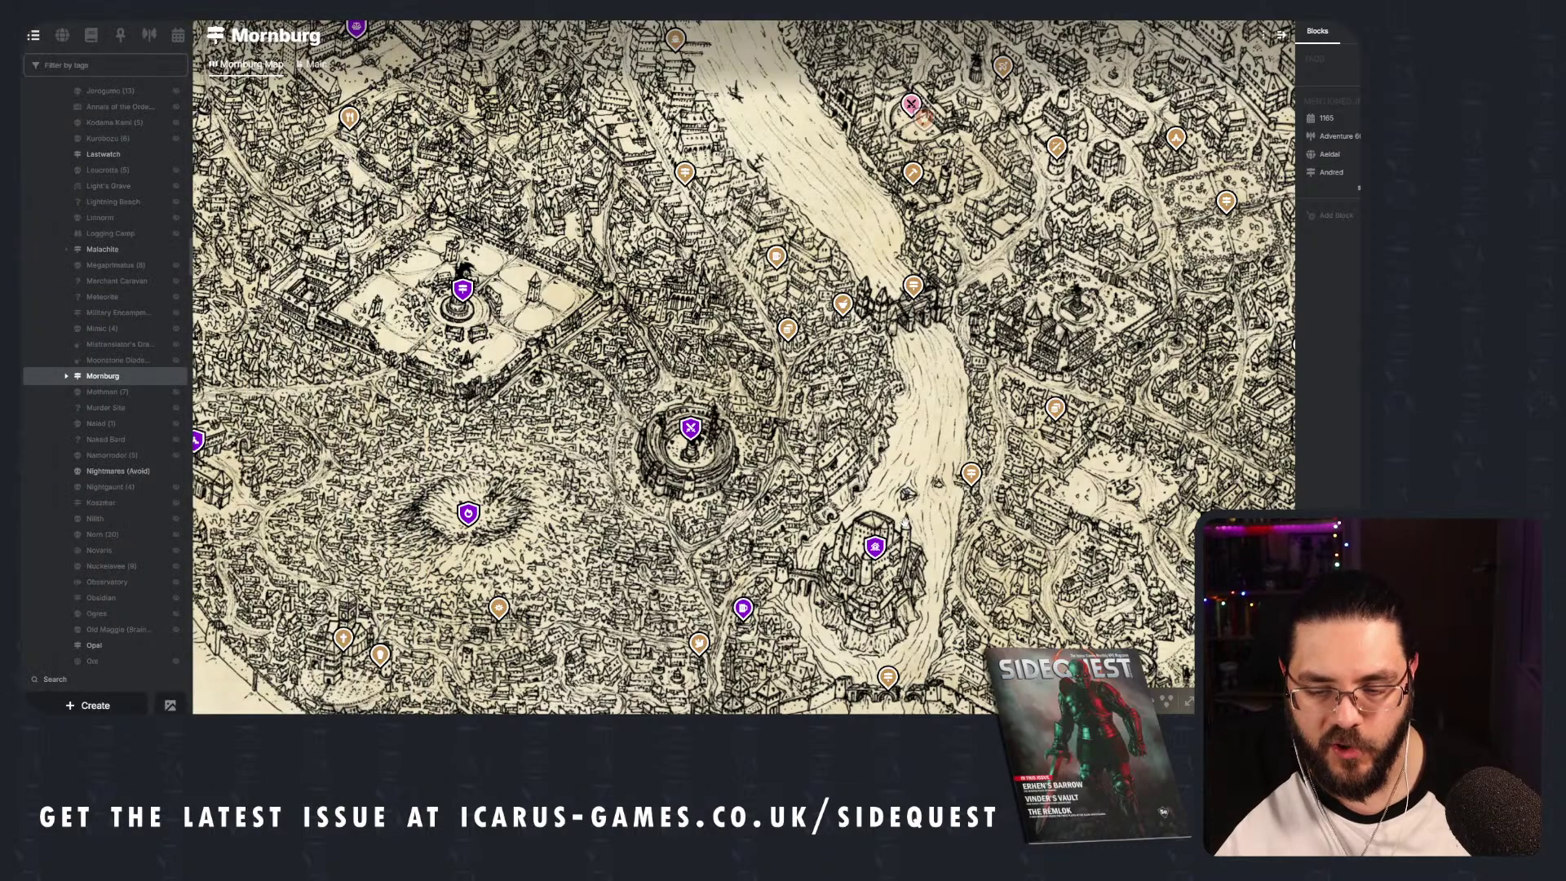
drag(908, 489, 845, 378)
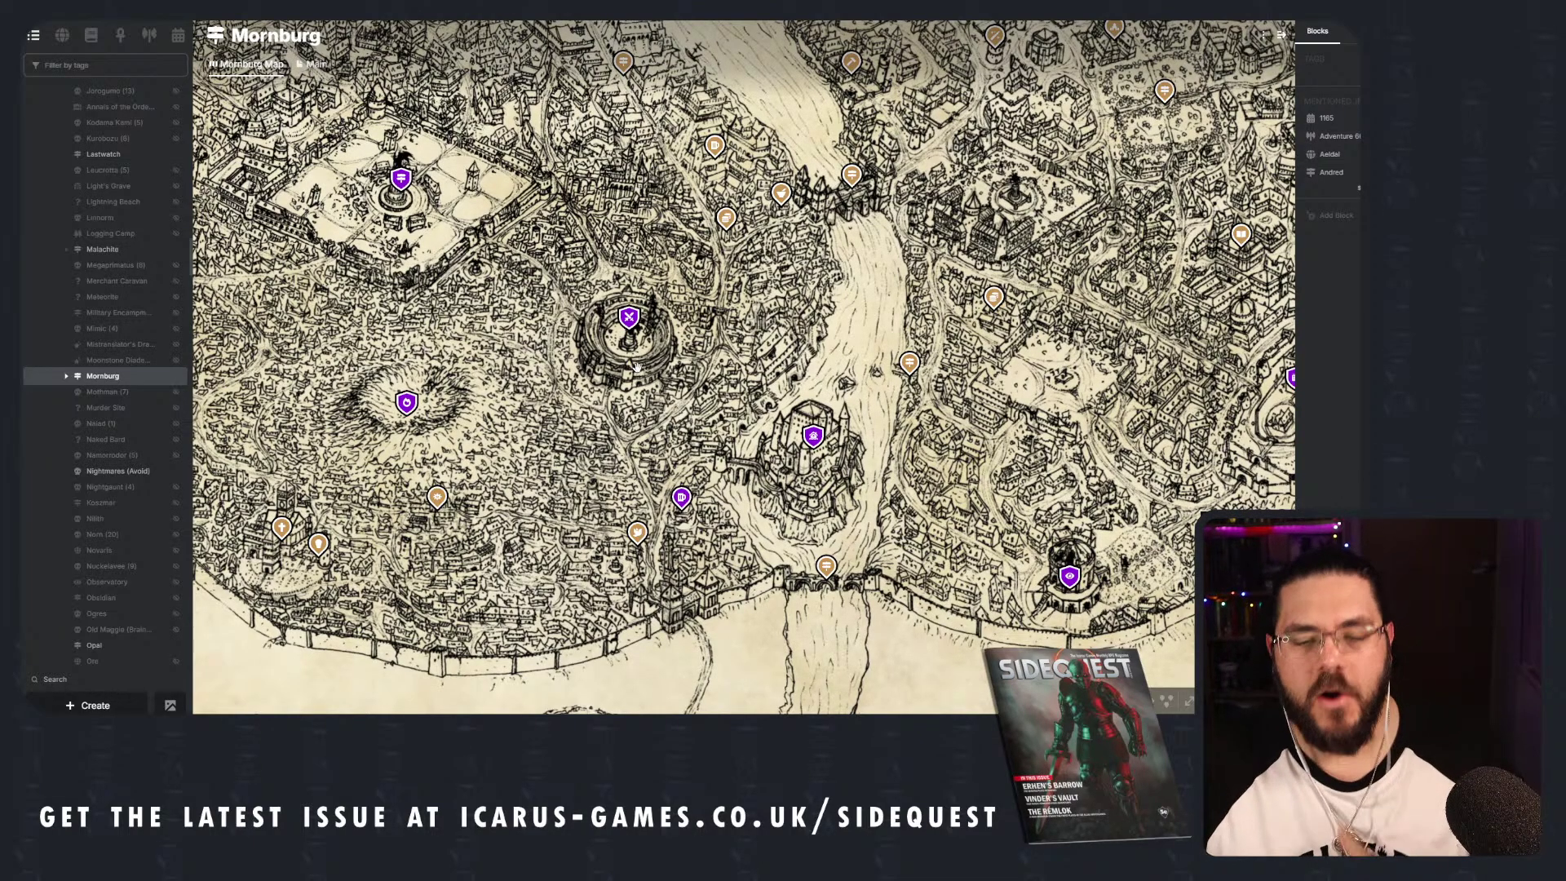
scroll(751, 351, down, 3)
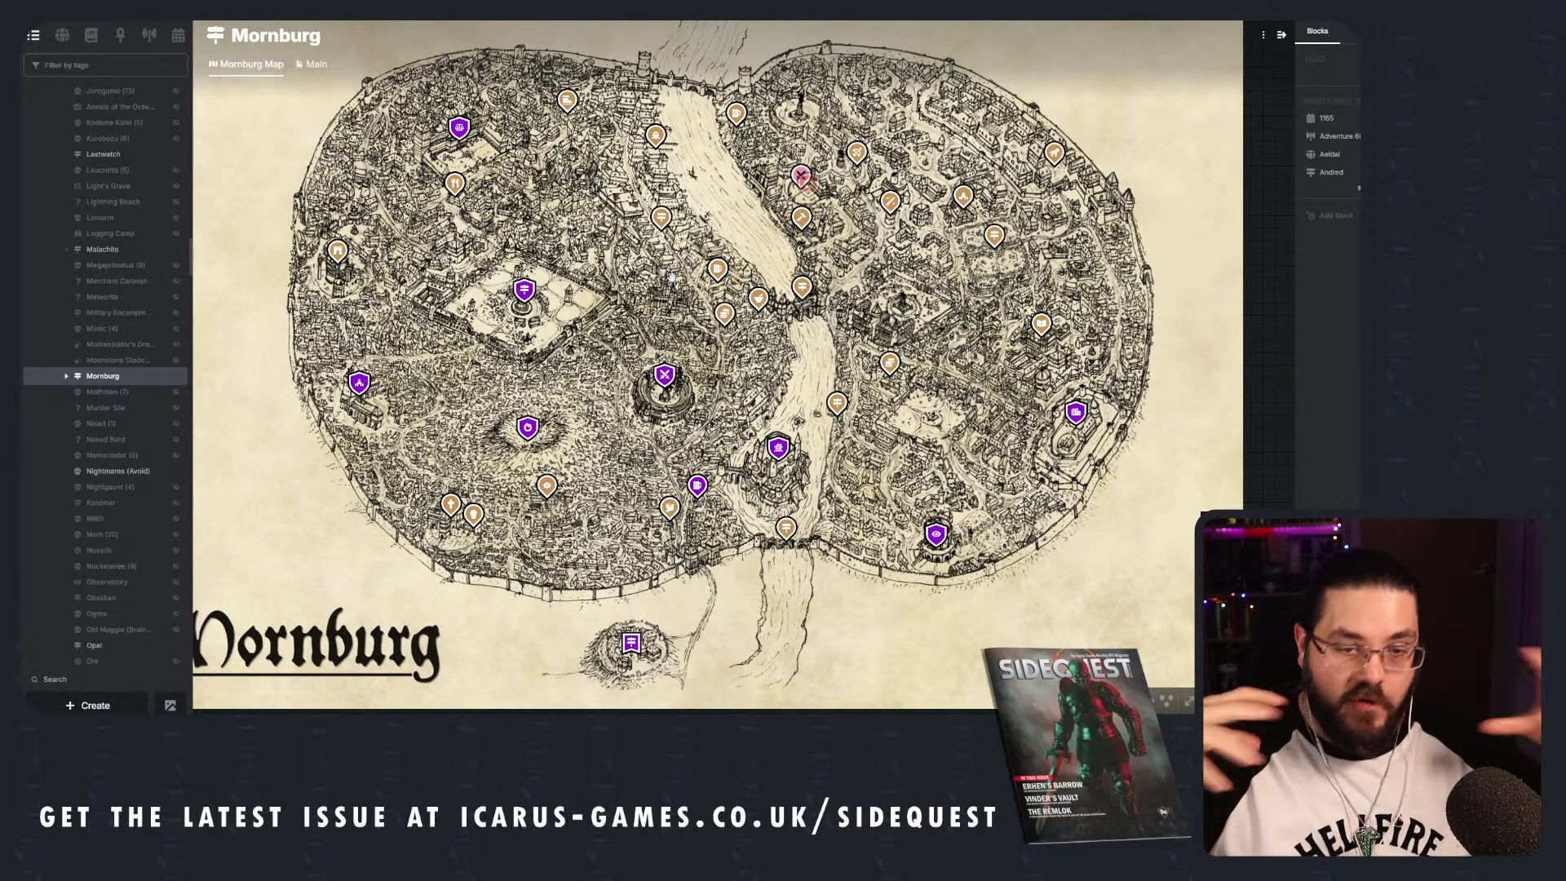
scroll(805, 500, up, 3)
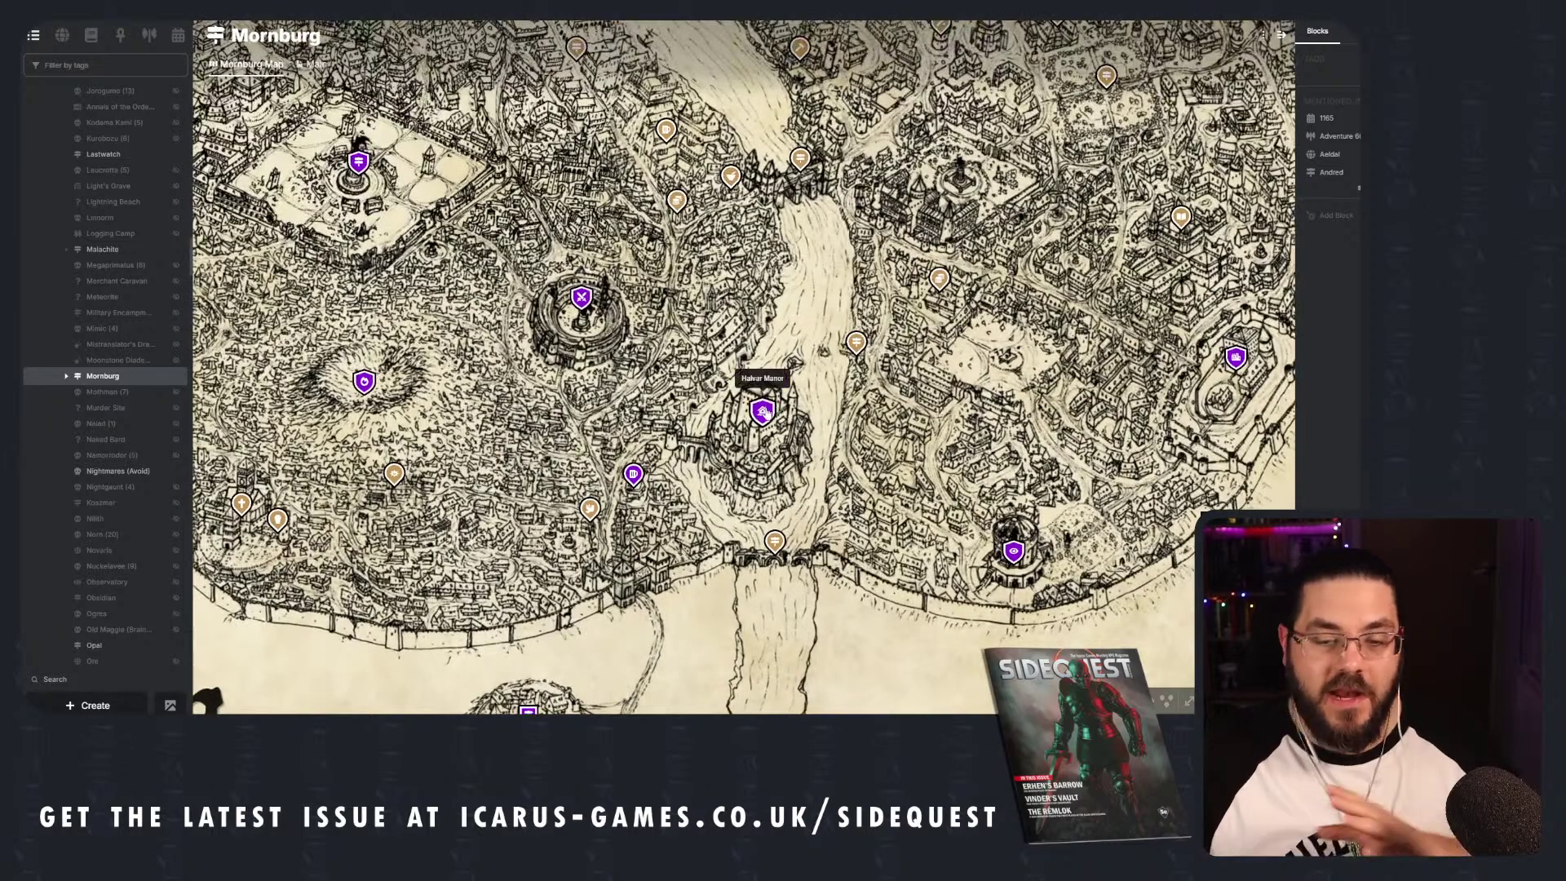
click(762, 411)
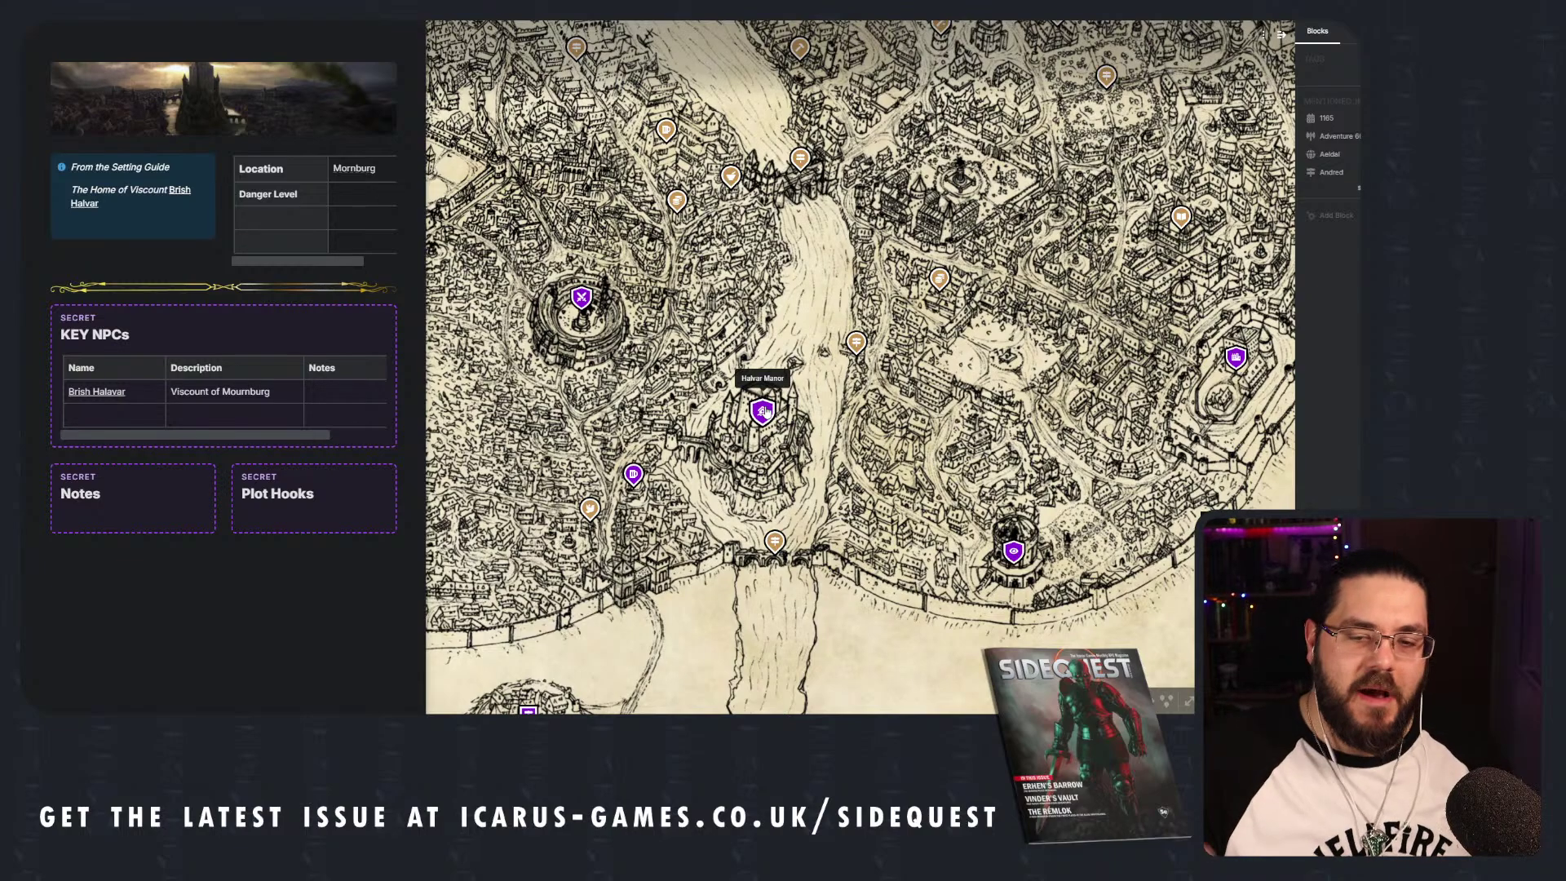
click(836, 433)
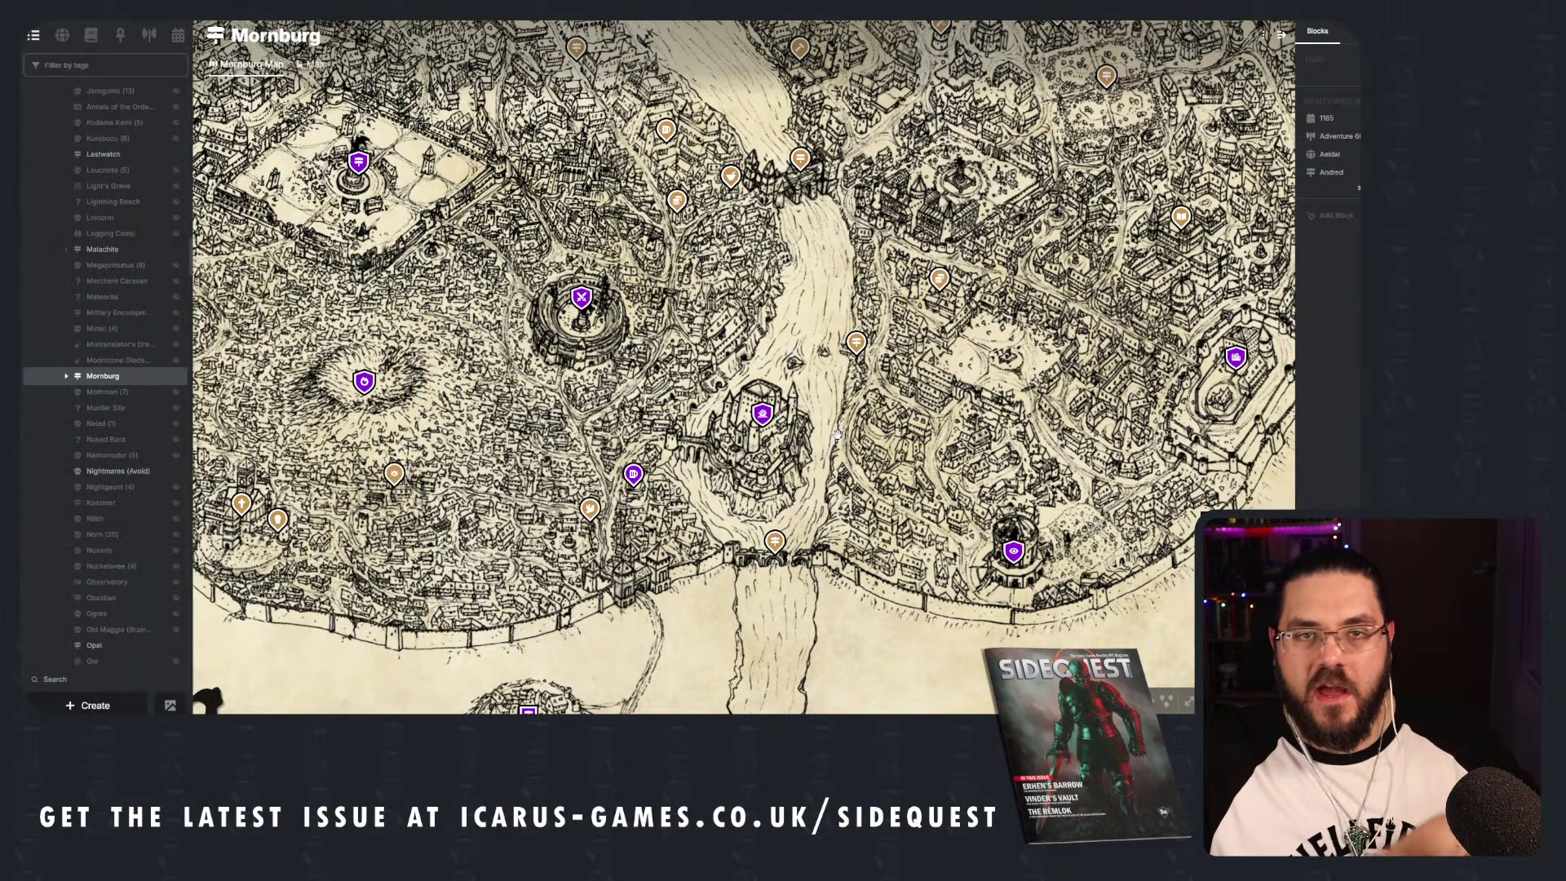
Survey the location pins across the whole city, finishing with the shops between the round arena and the towered bridge.
scroll(836, 433, down, 3)
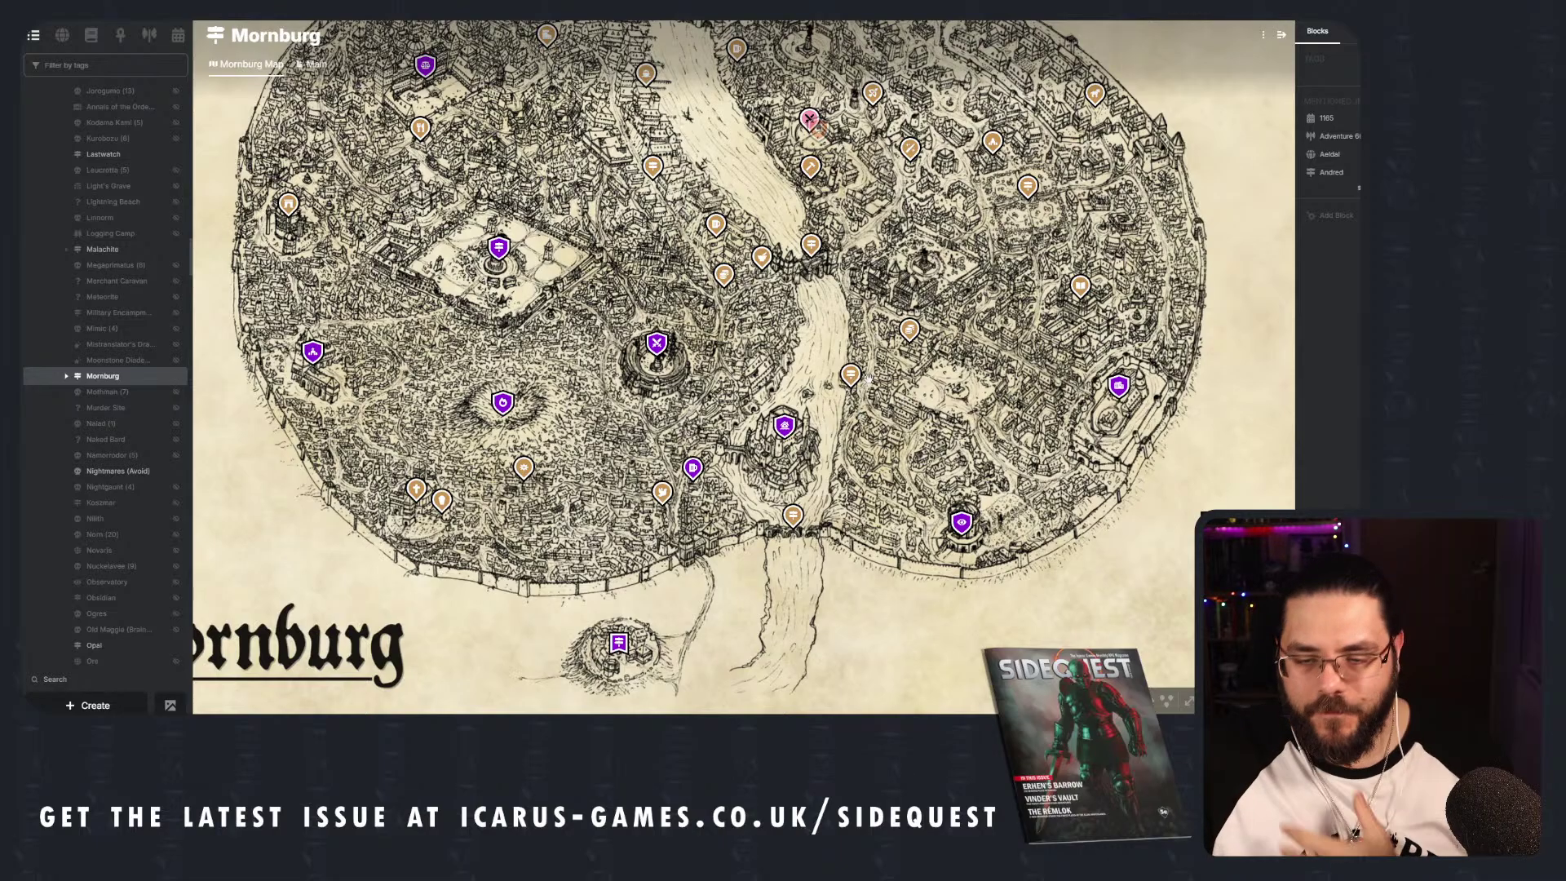
drag(869, 377, 876, 413)
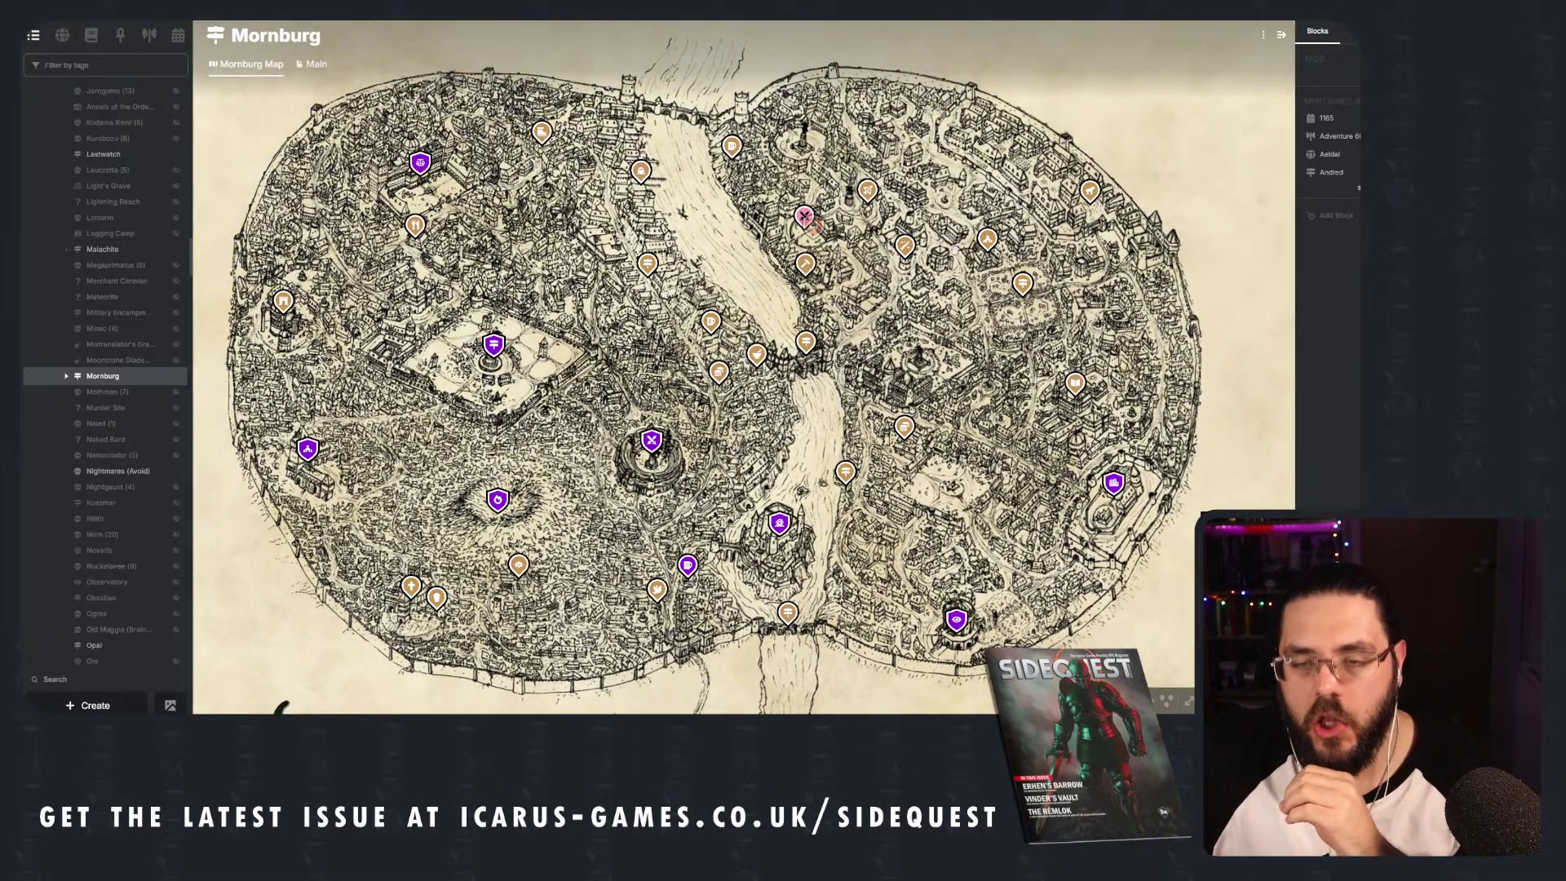
scroll(771, 411, up, 3)
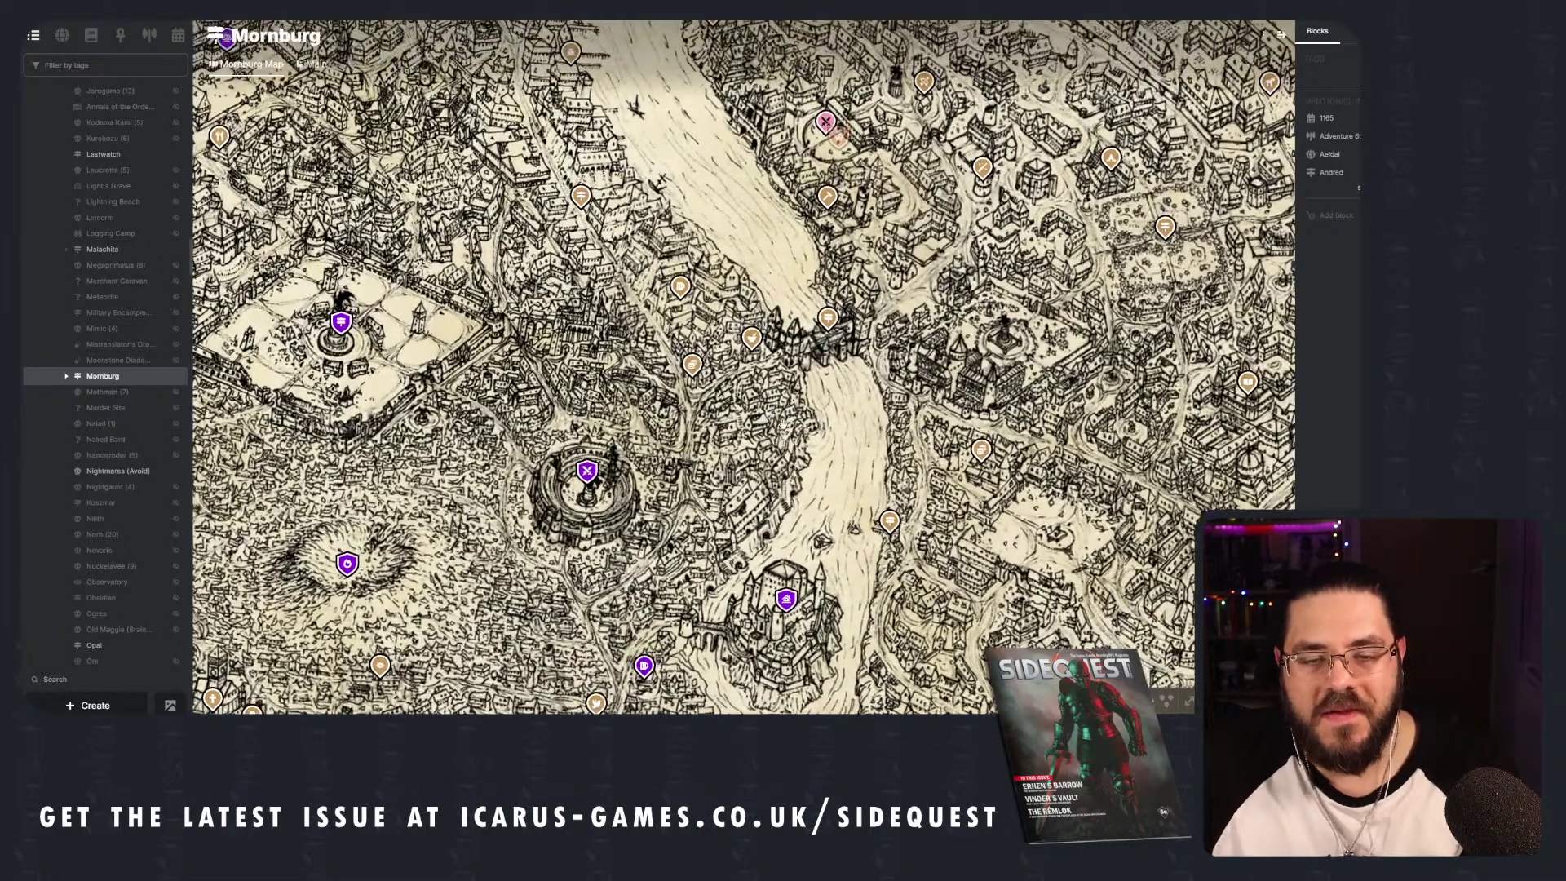
drag(786, 413, 890, 368)
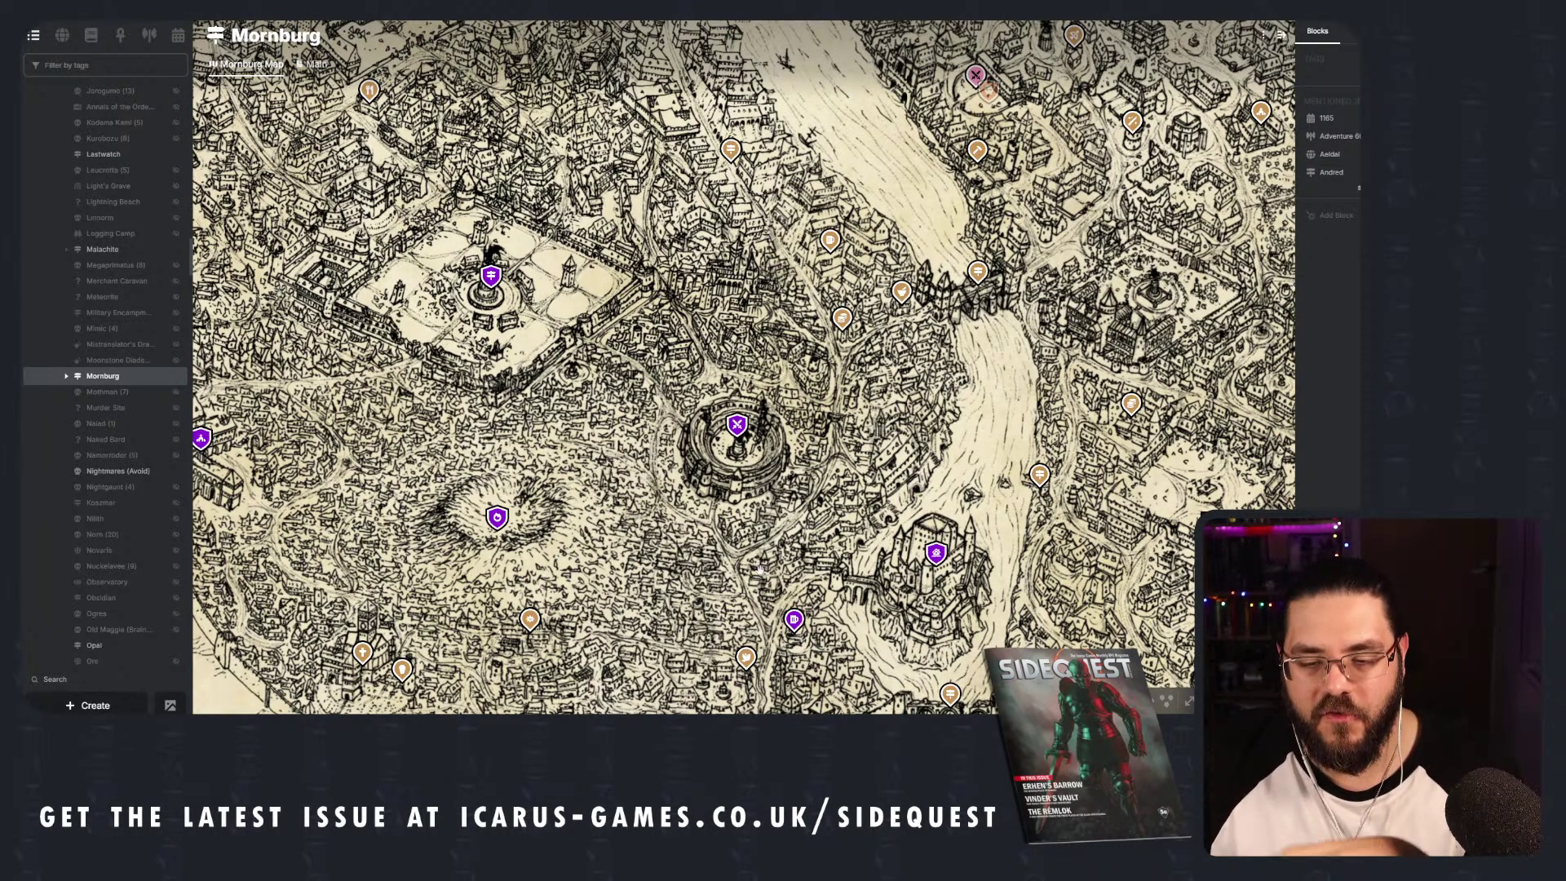
drag(746, 594, 485, 561)
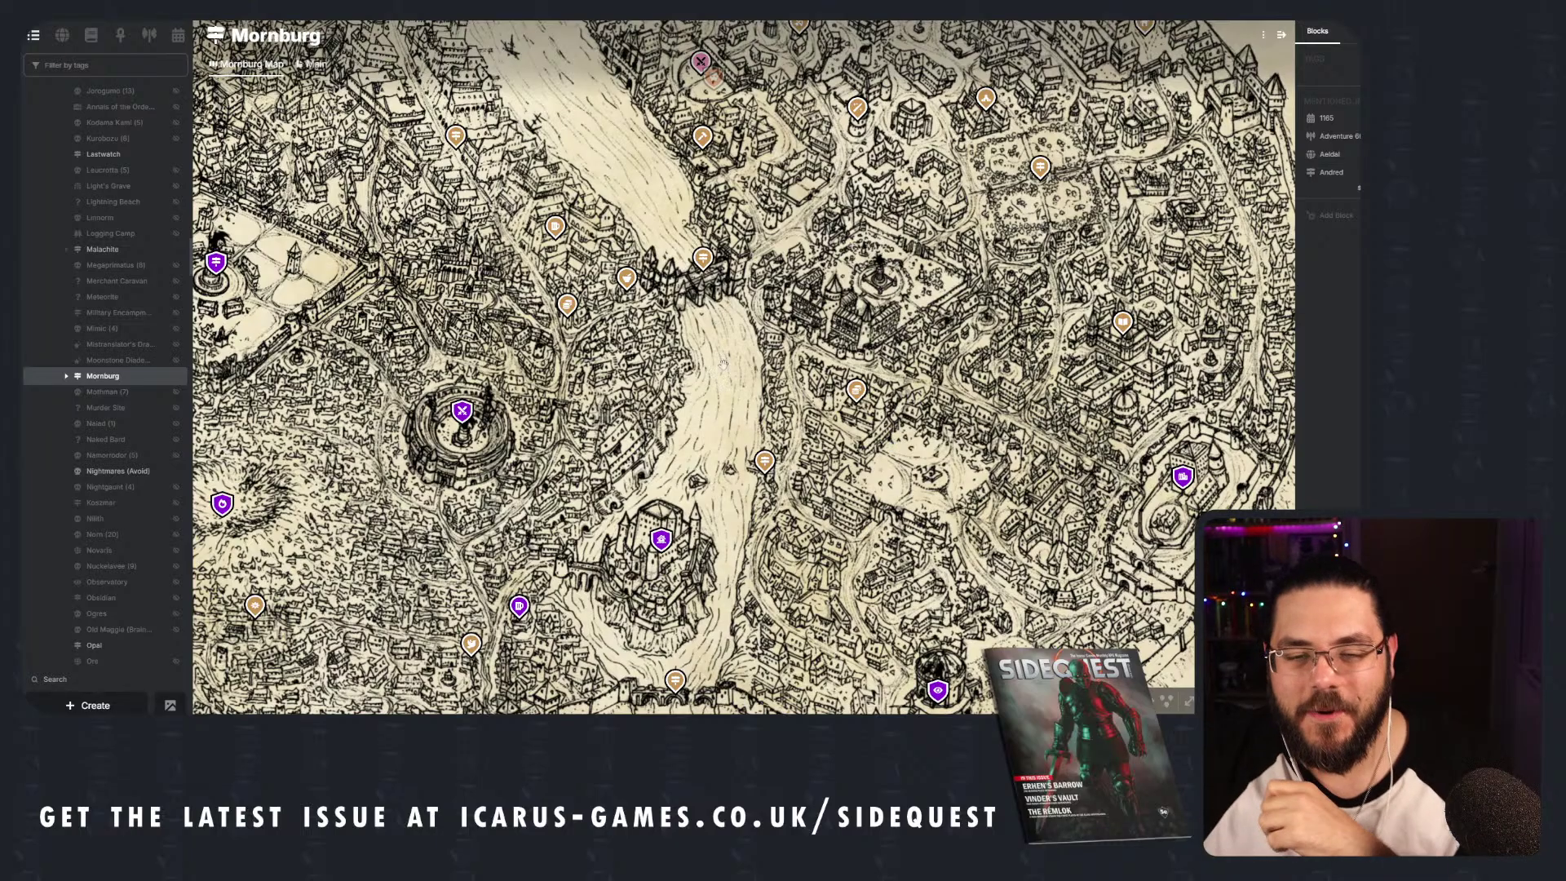
scroll(892, 446, down, 3)
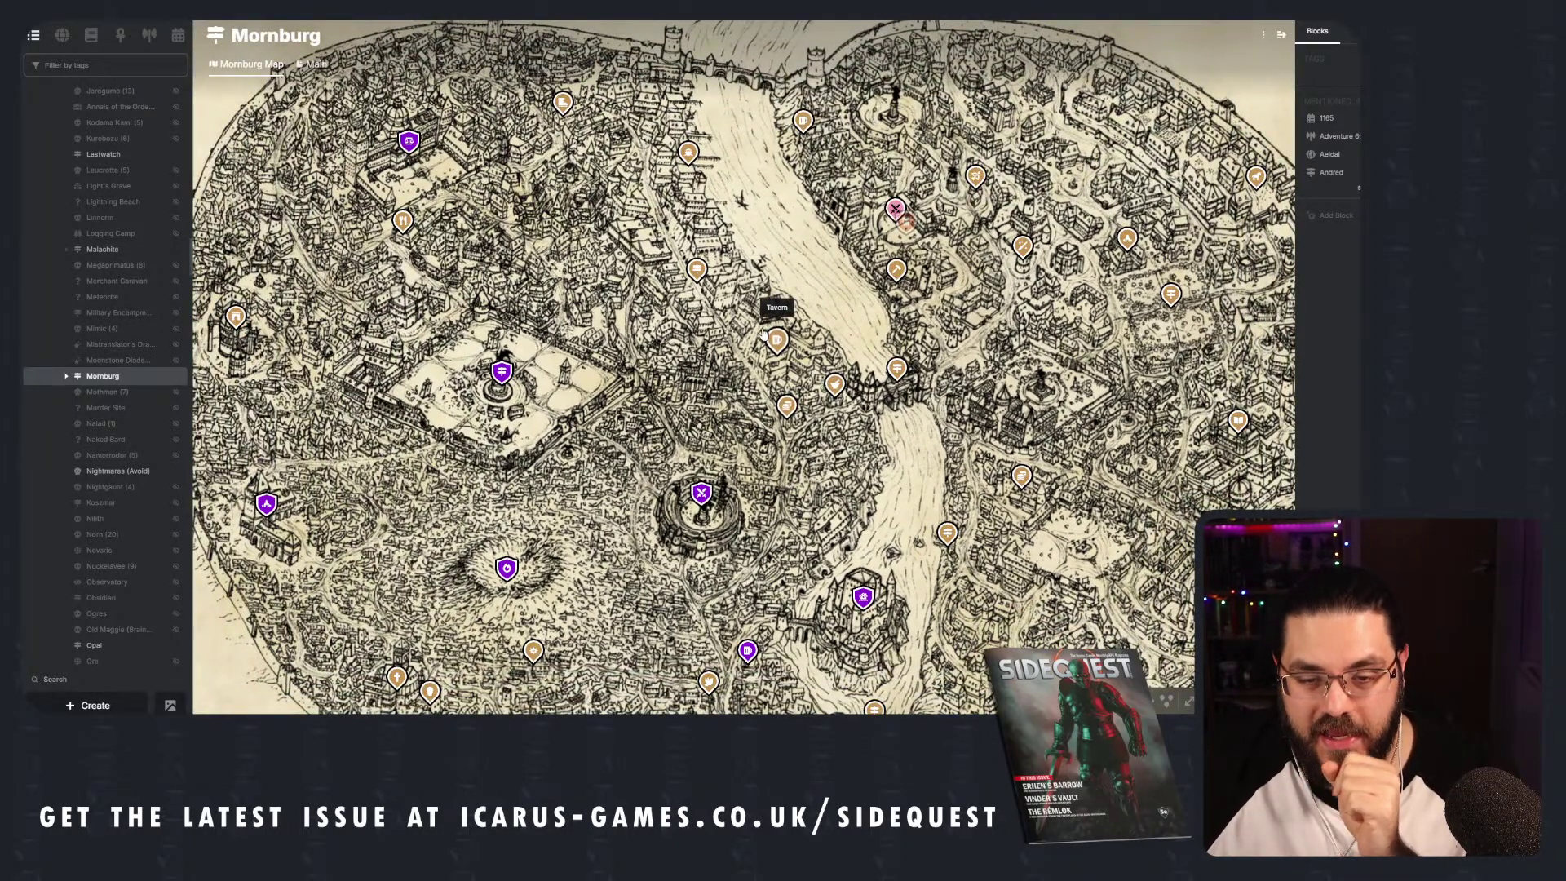
scroll(790, 369, up, 3)
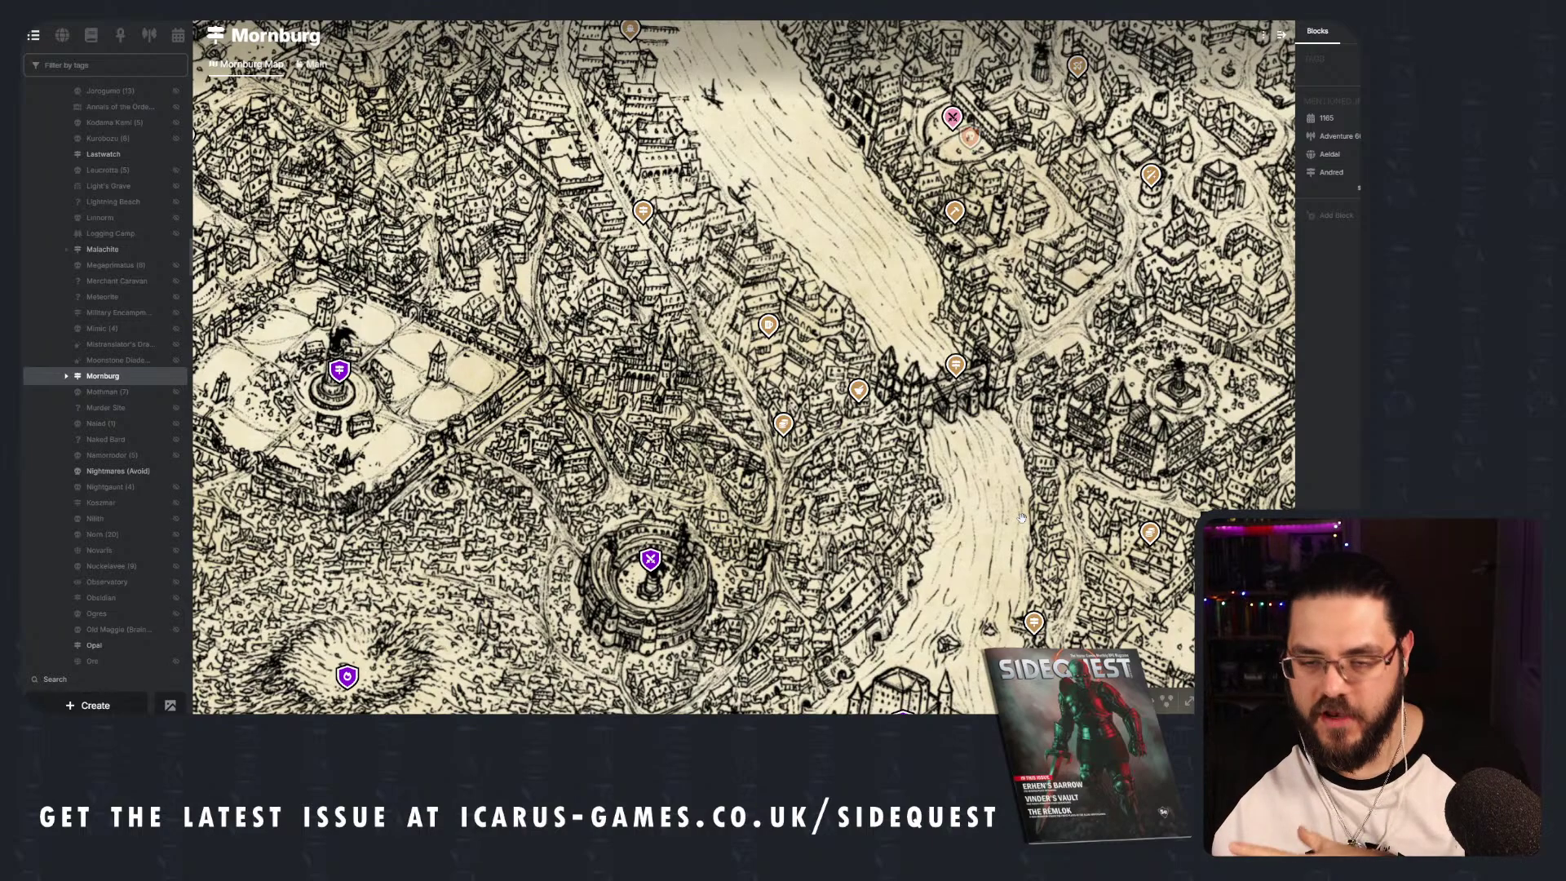
drag(890, 499, 895, 462)
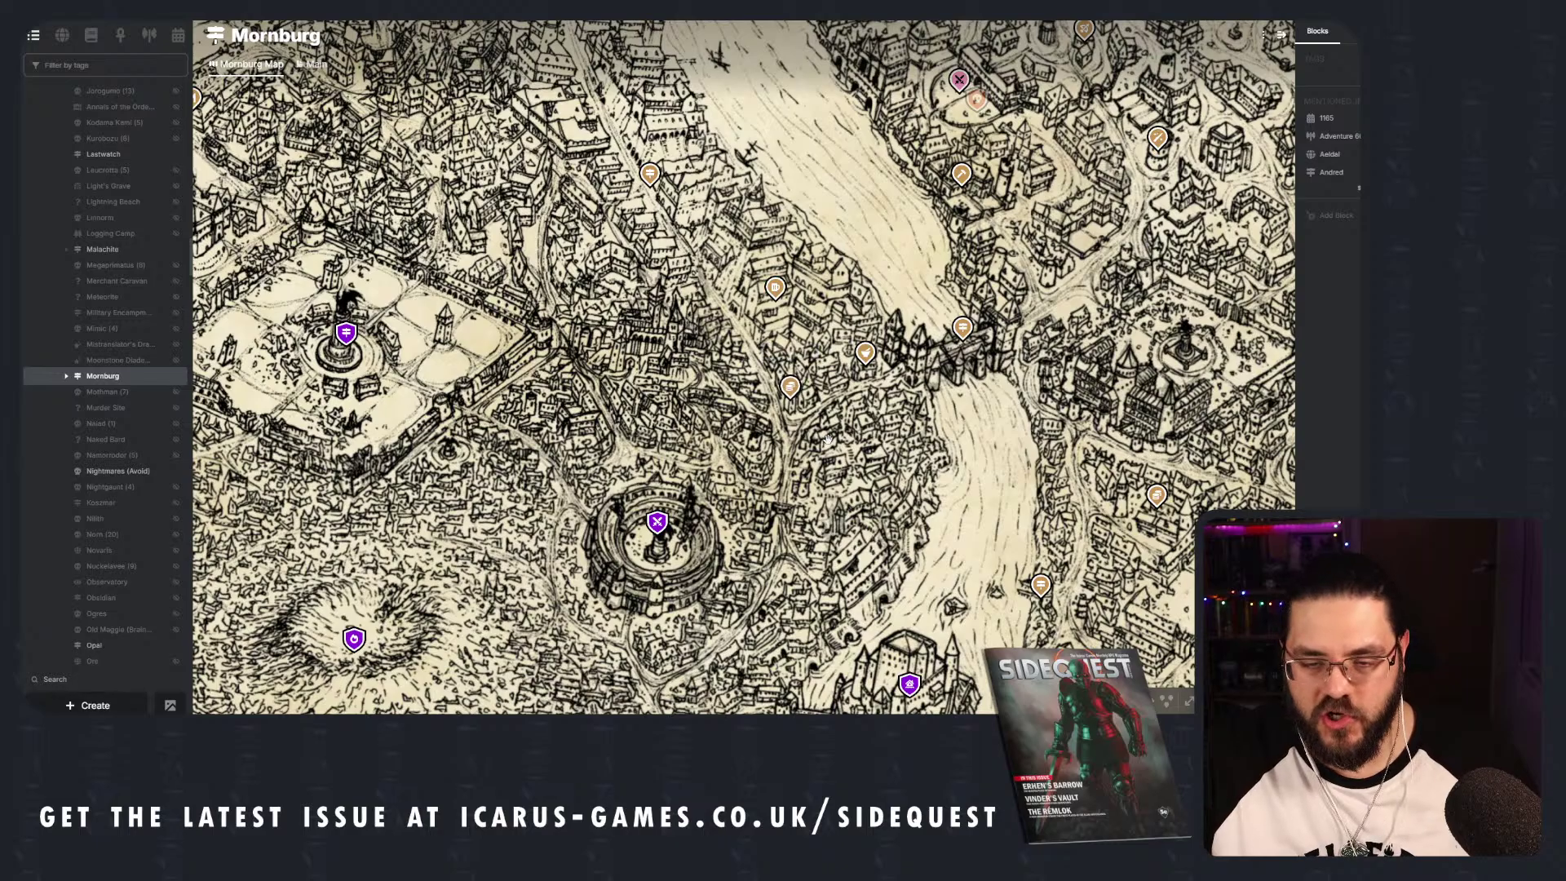
scroll(827, 440, up, 3)
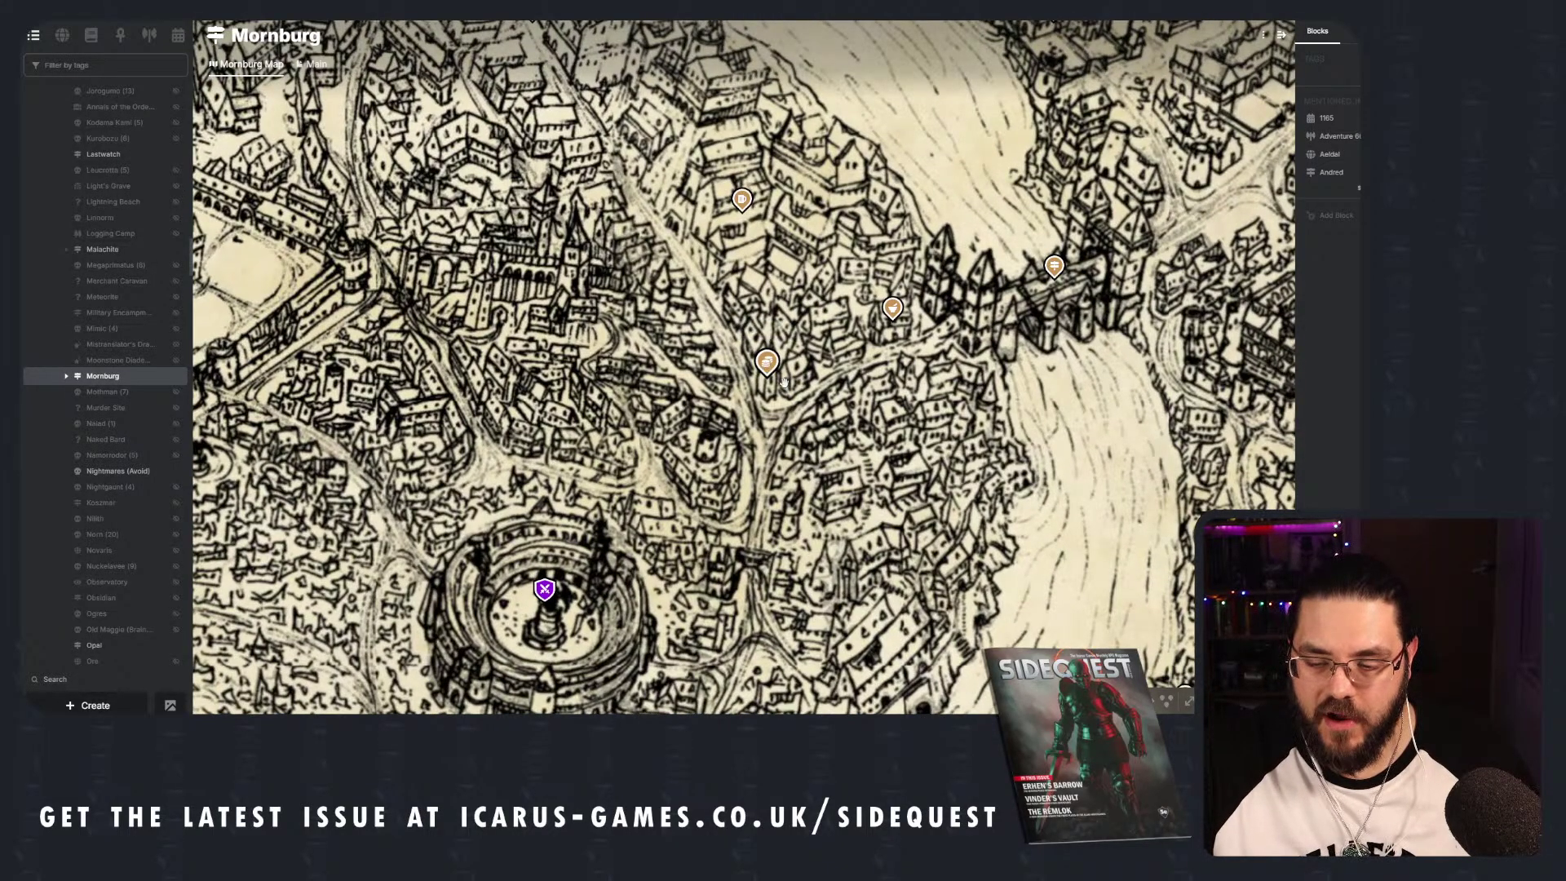
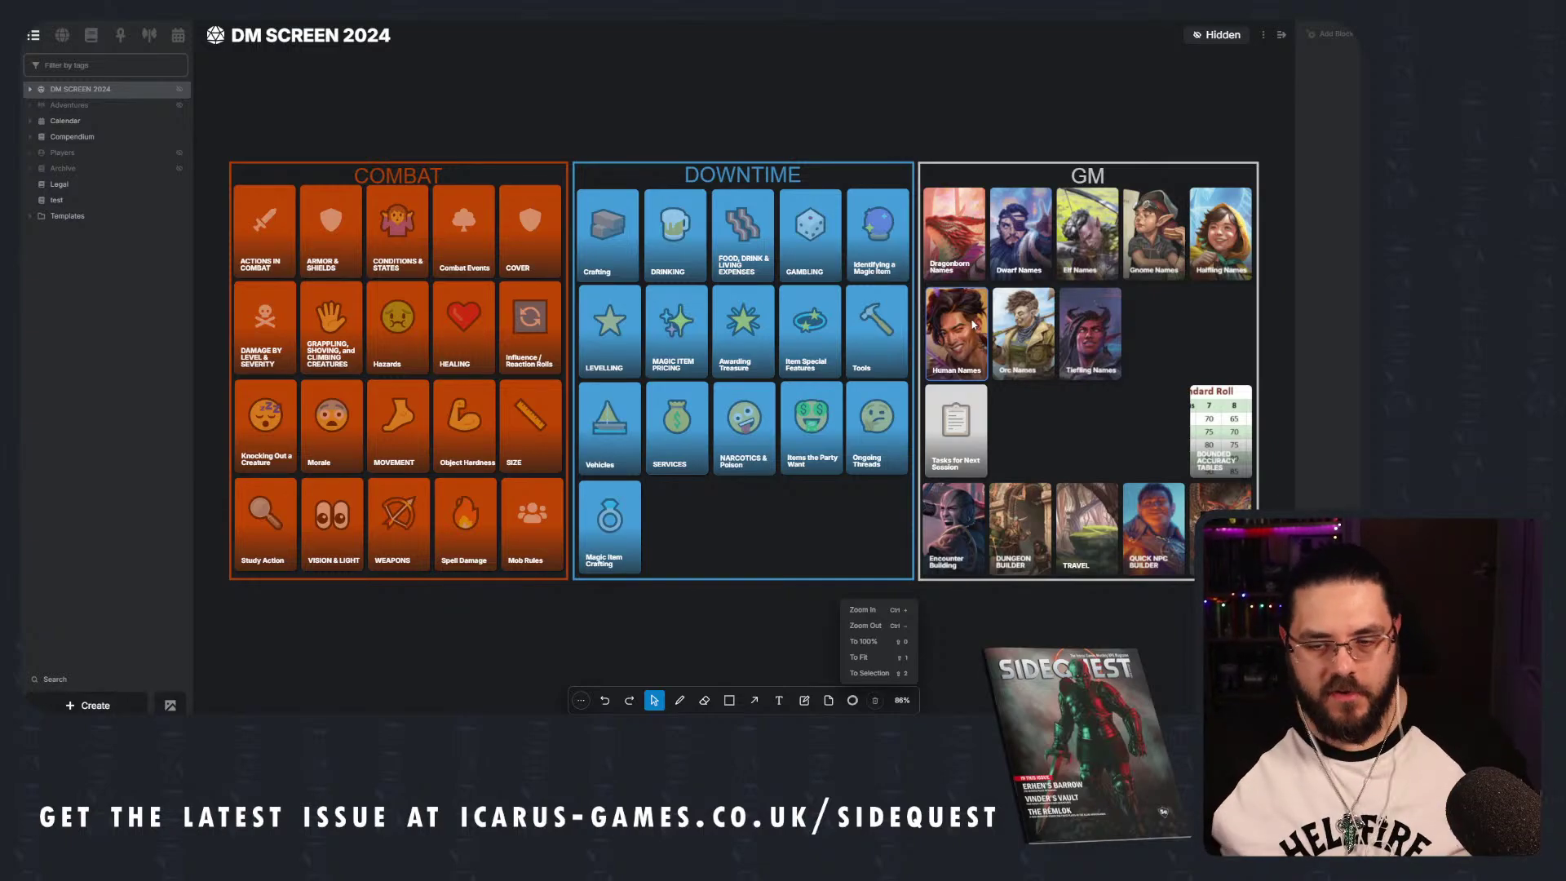
Consult the Human Names lists on DM SCREEN 2024, collapsing the Egyptian female and male tables to reach the general name lists.
click(972, 324)
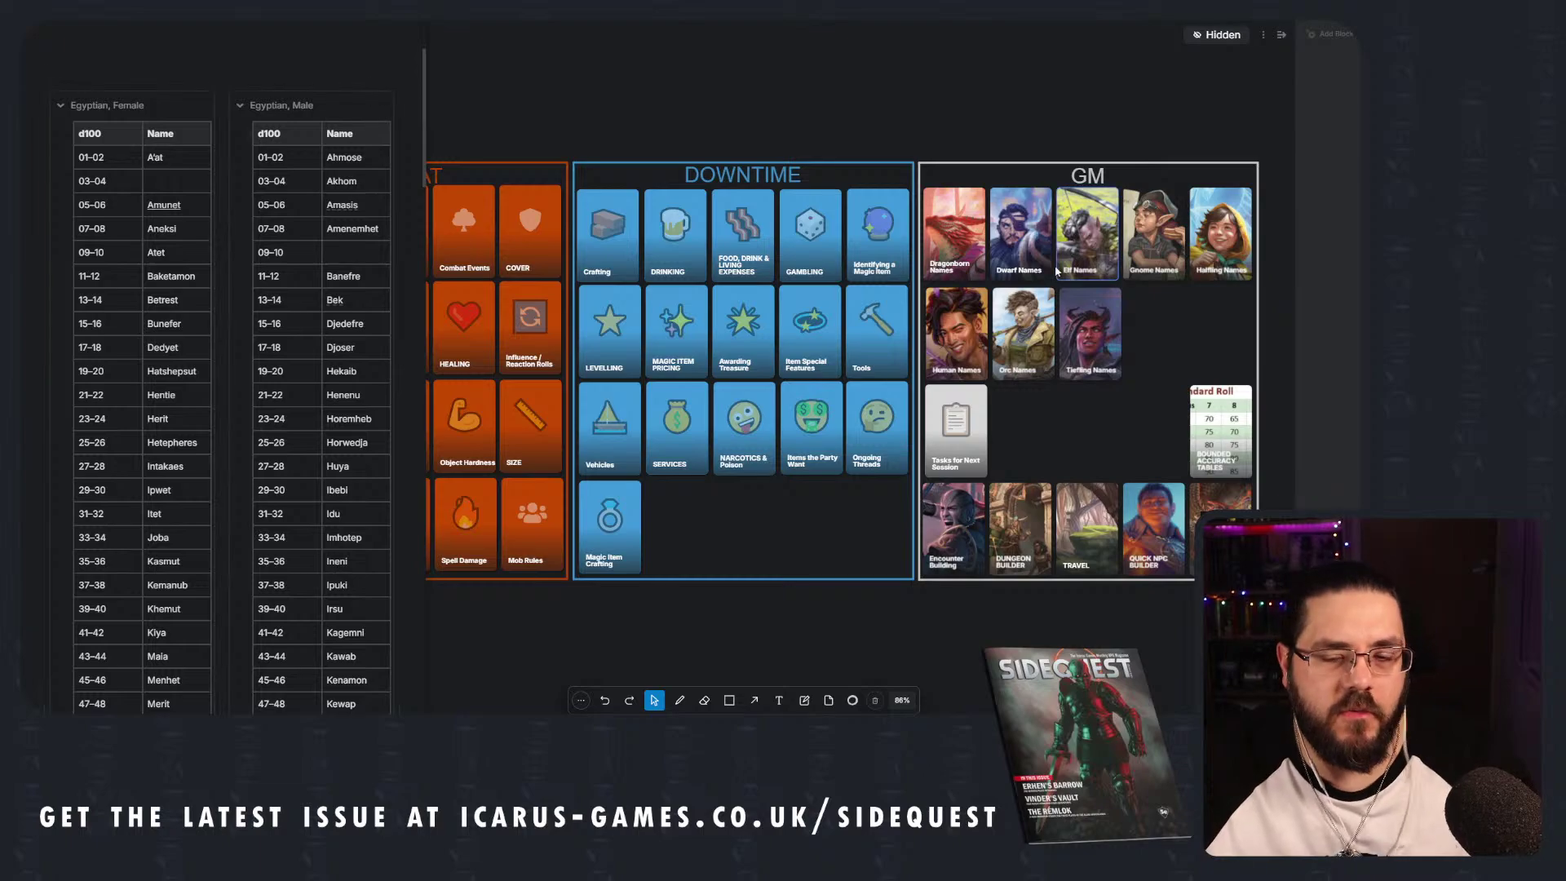
click(60, 105)
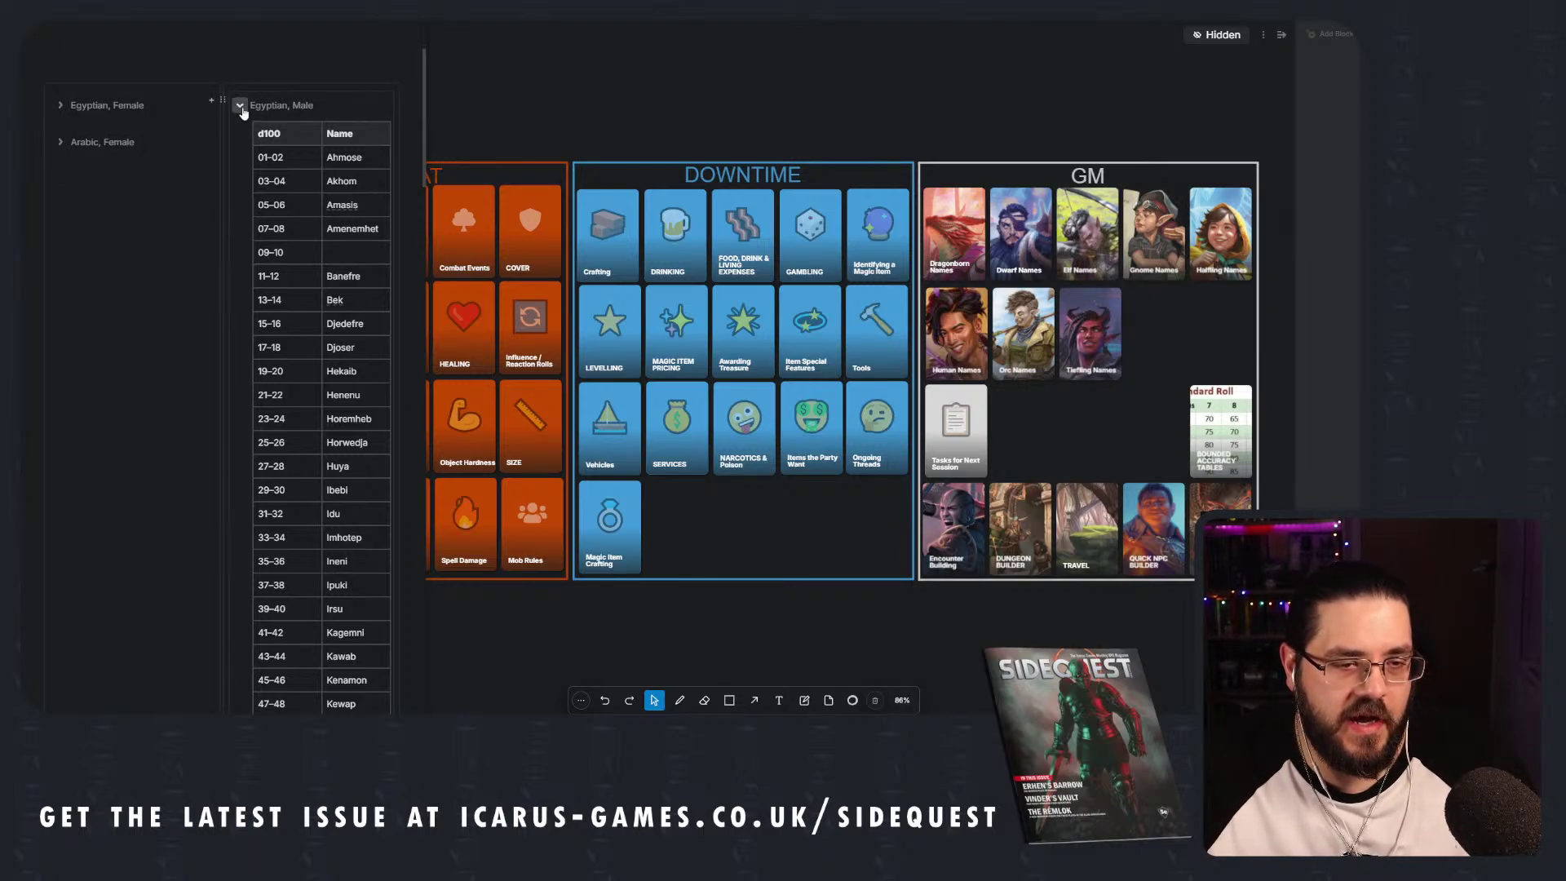
click(240, 106)
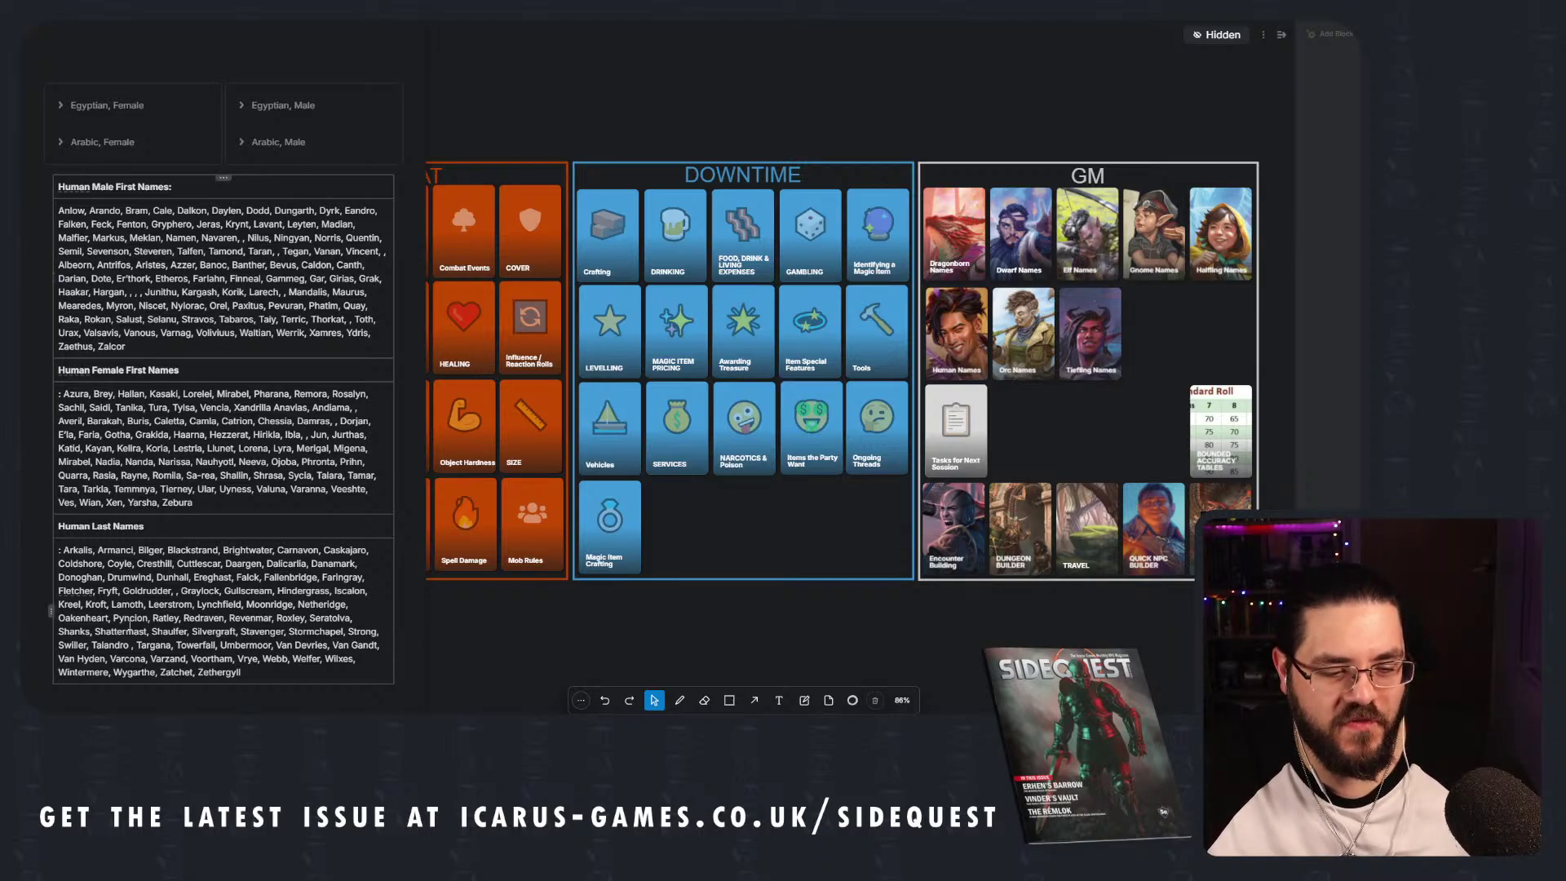
On the Mornburg map, open the location pinned at the street junction southwest of the towered bridge, add a 2d20 roll to its Main page and roll it.
key(ctrl+Tab)
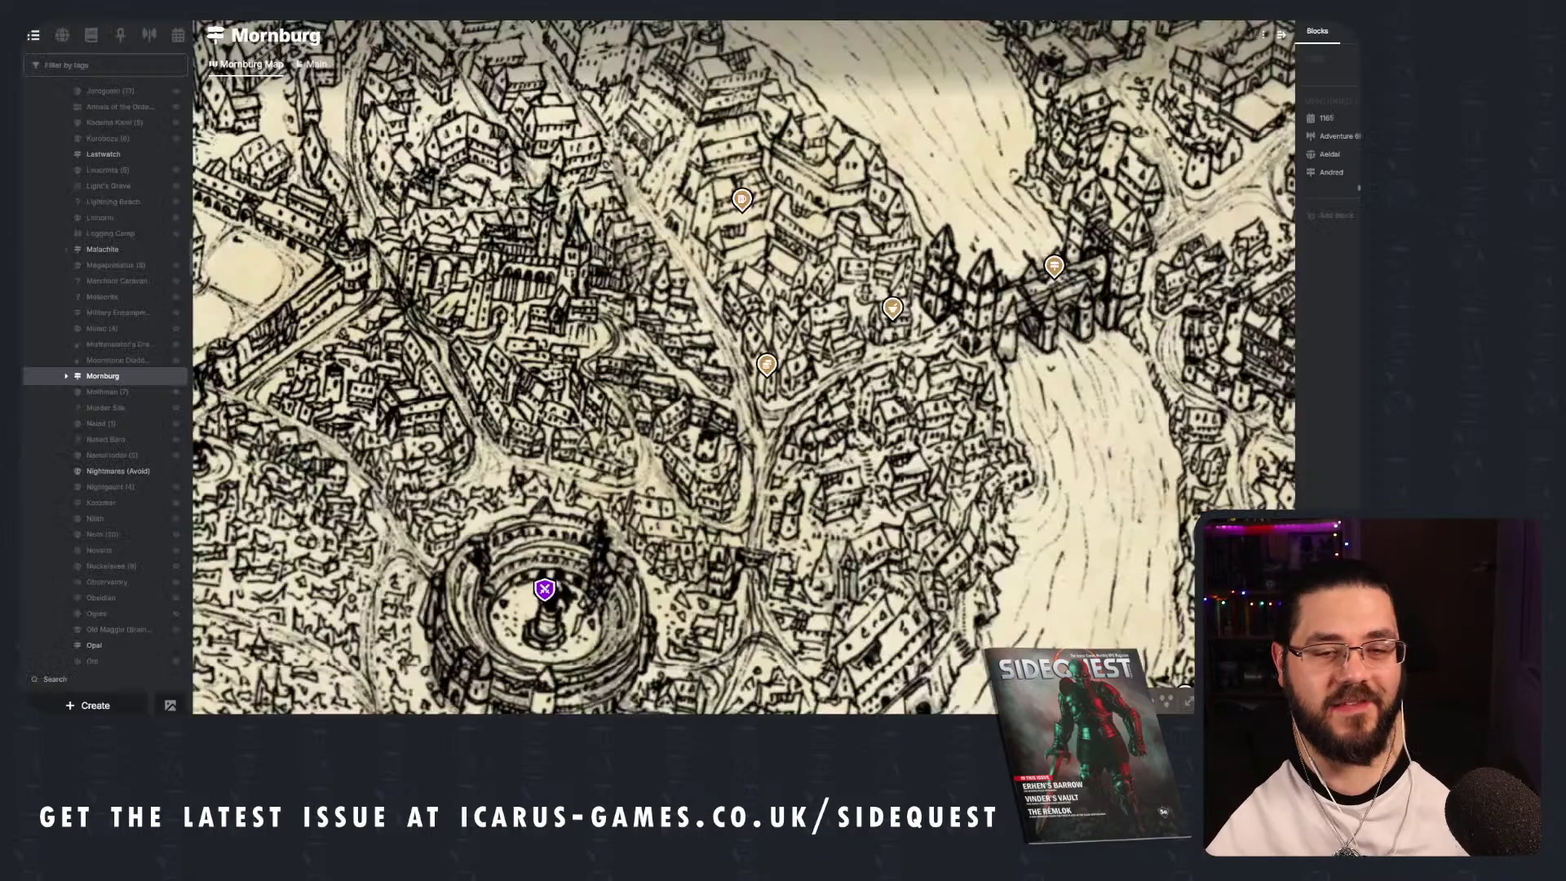
click(770, 365)
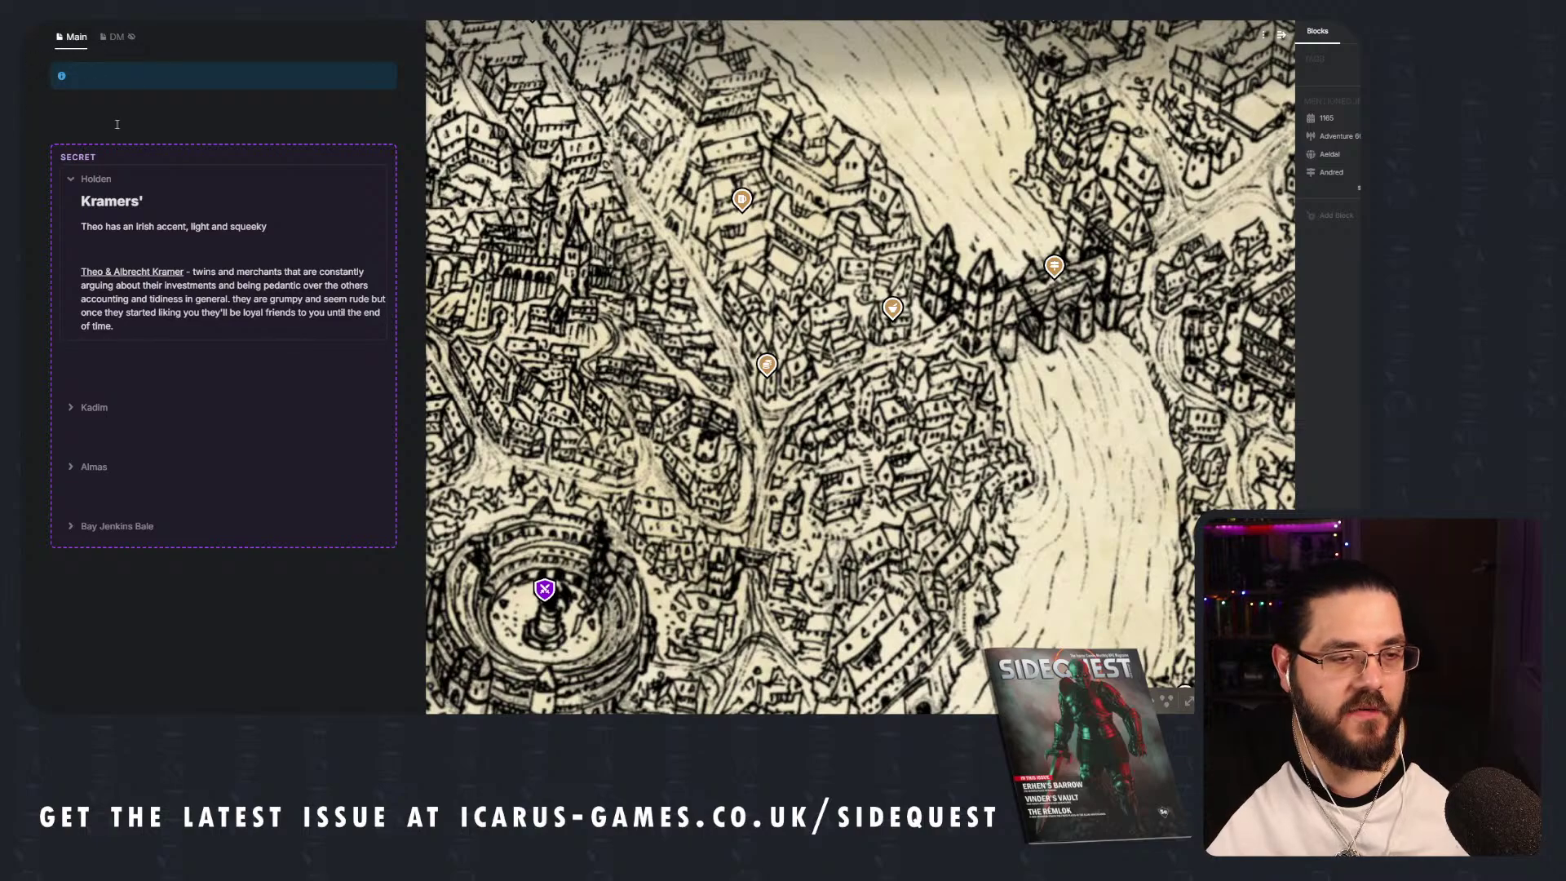
text(d20)
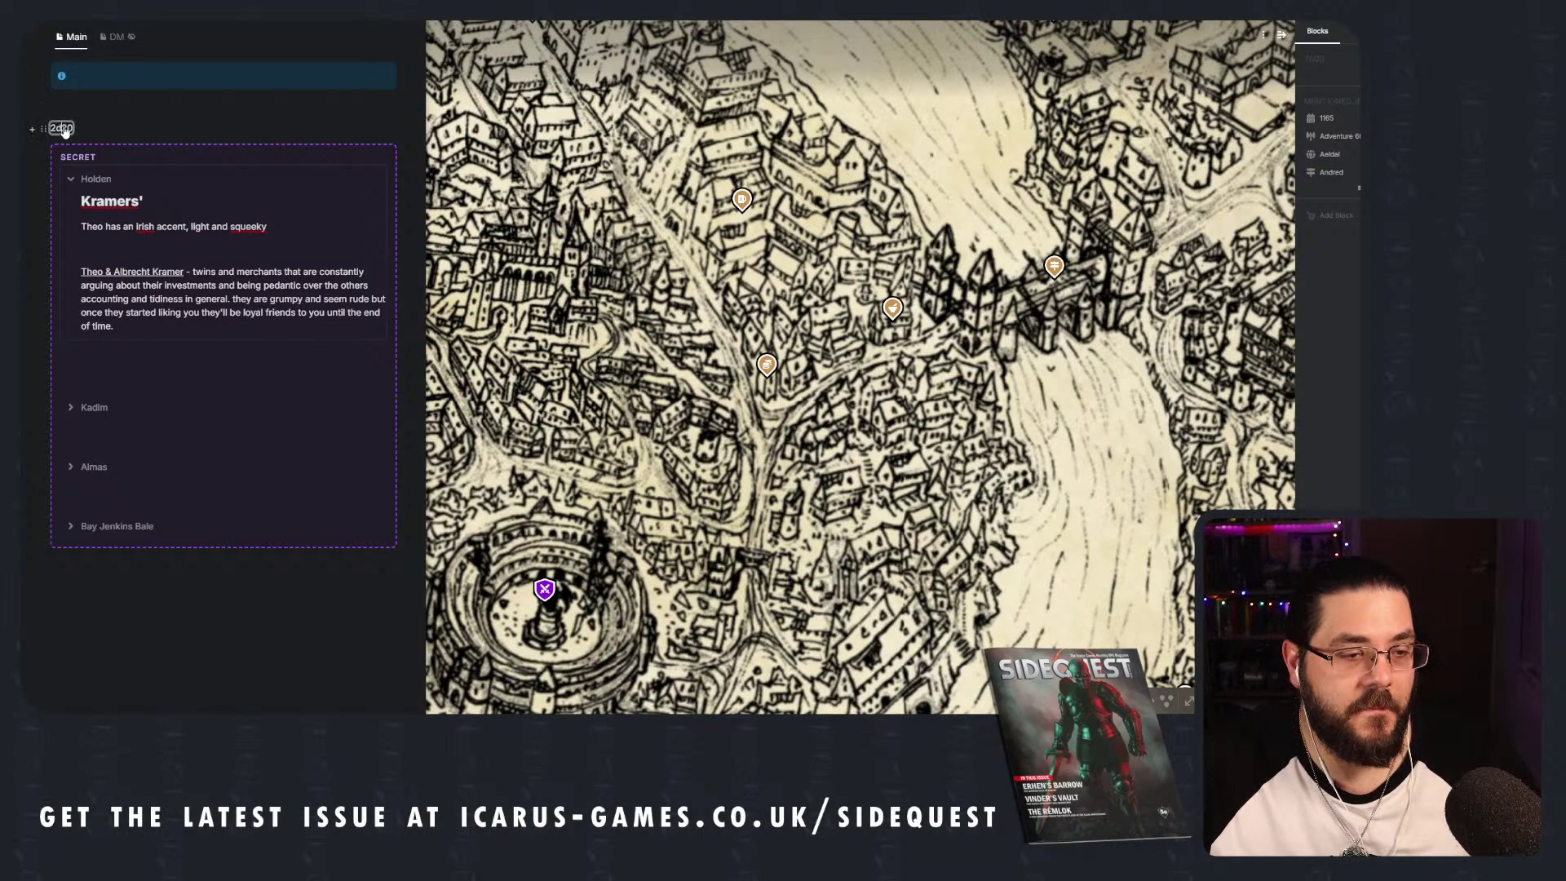
click(62, 128)
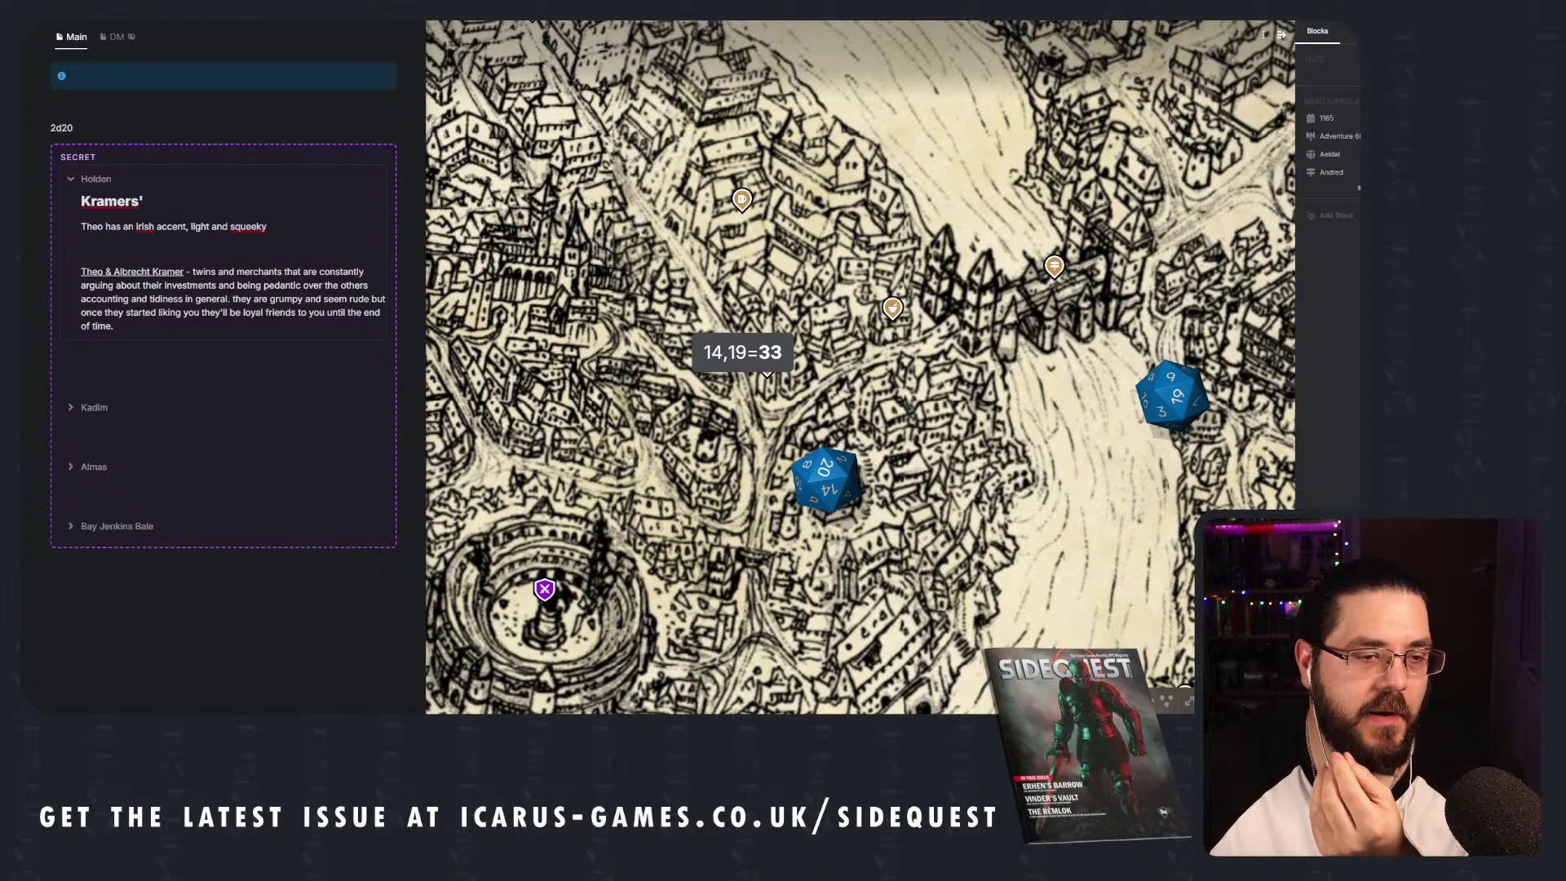
Add a 1d4 roll above the 2d20 line on the location's Main page and roll it.
click(65, 104)
text(1d2)
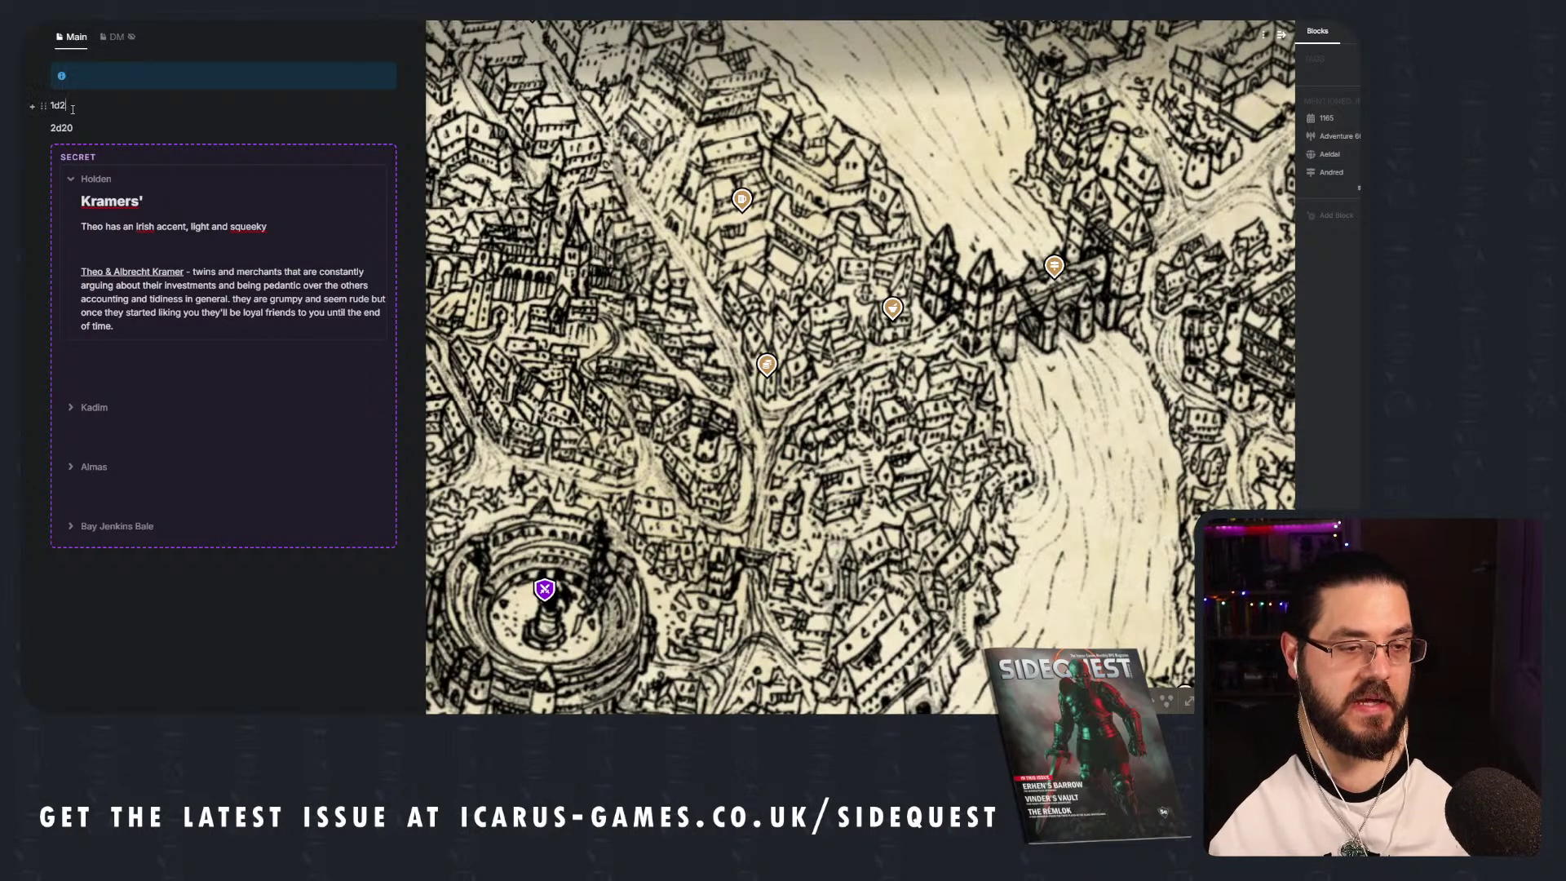
key(BackSpace)
text(3)
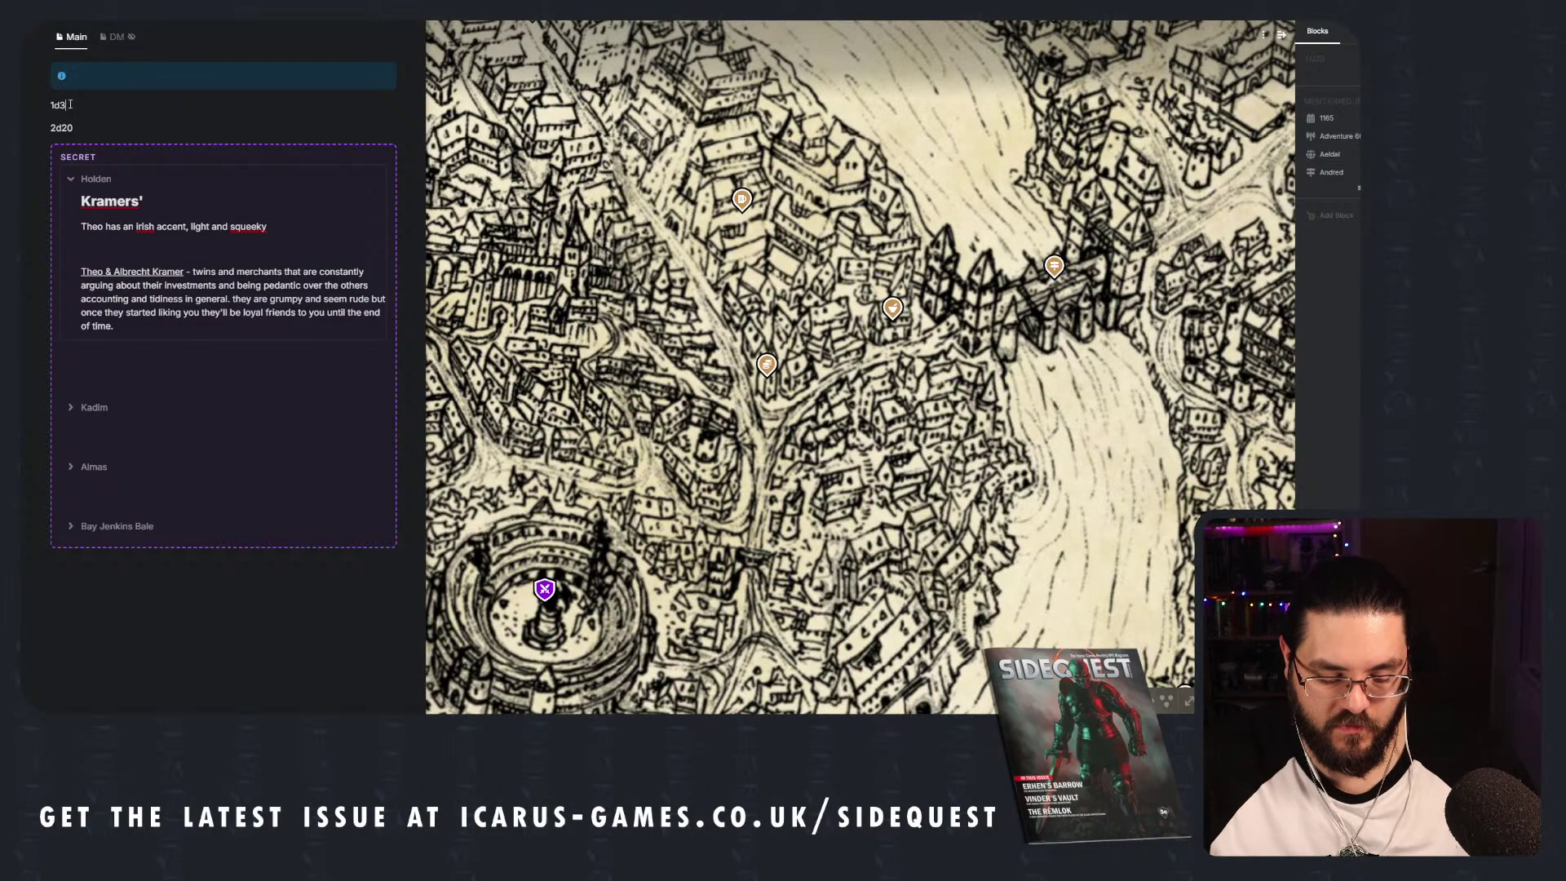
key(Return)
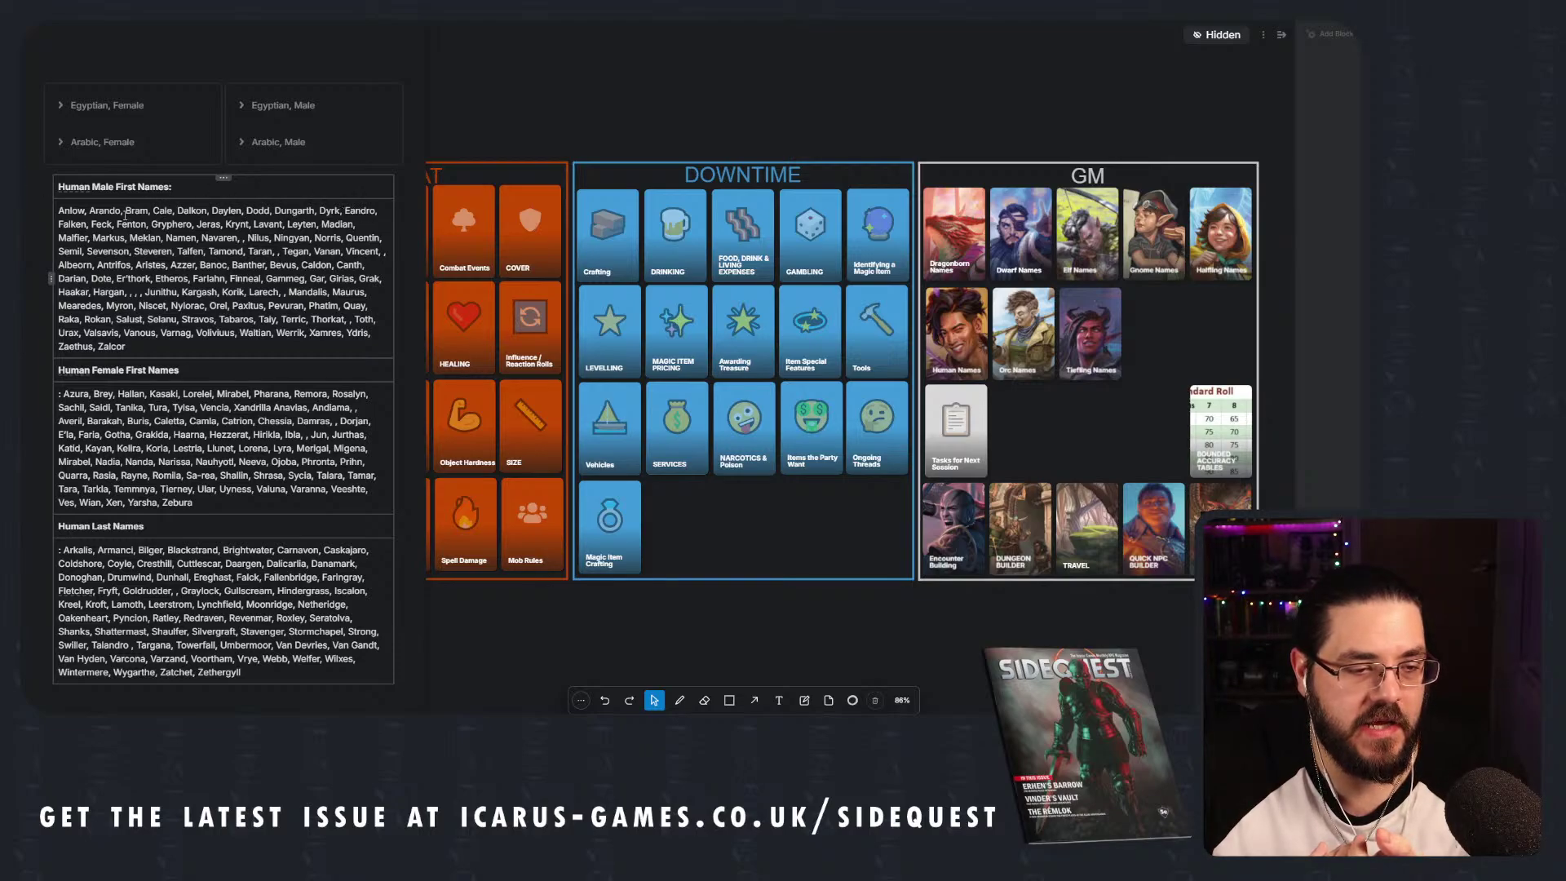
Move Gryphero from the Human Male First Names list to the line between the dice rolls on the location's Main page.
double_click(172, 222)
key(ctrl+c)
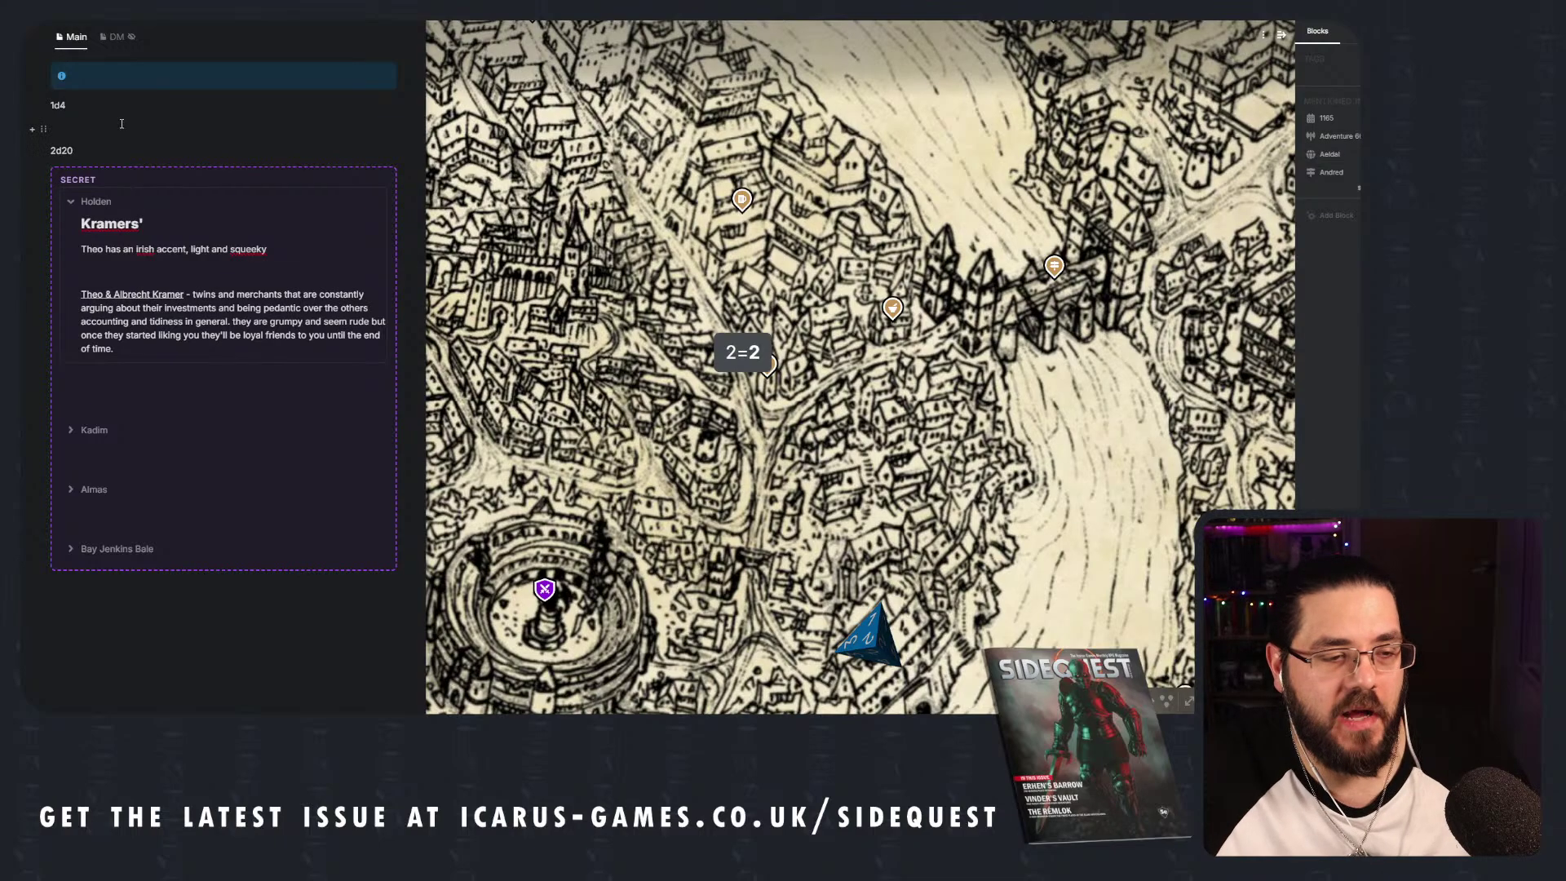
click(122, 123)
key(ctrl+v)
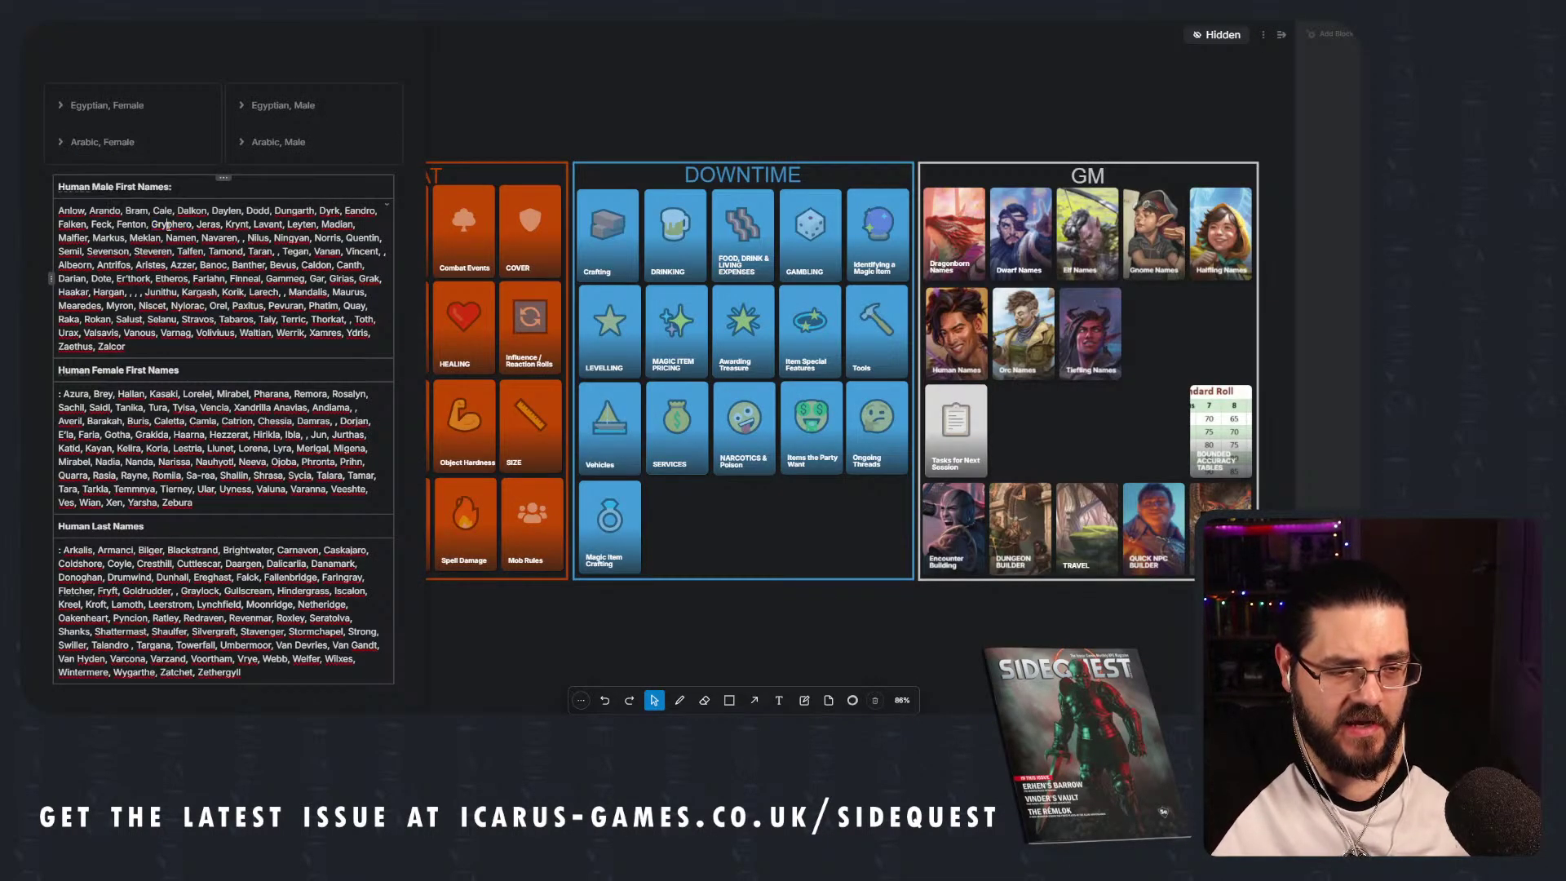
triple_click(181, 221)
double_click(172, 223)
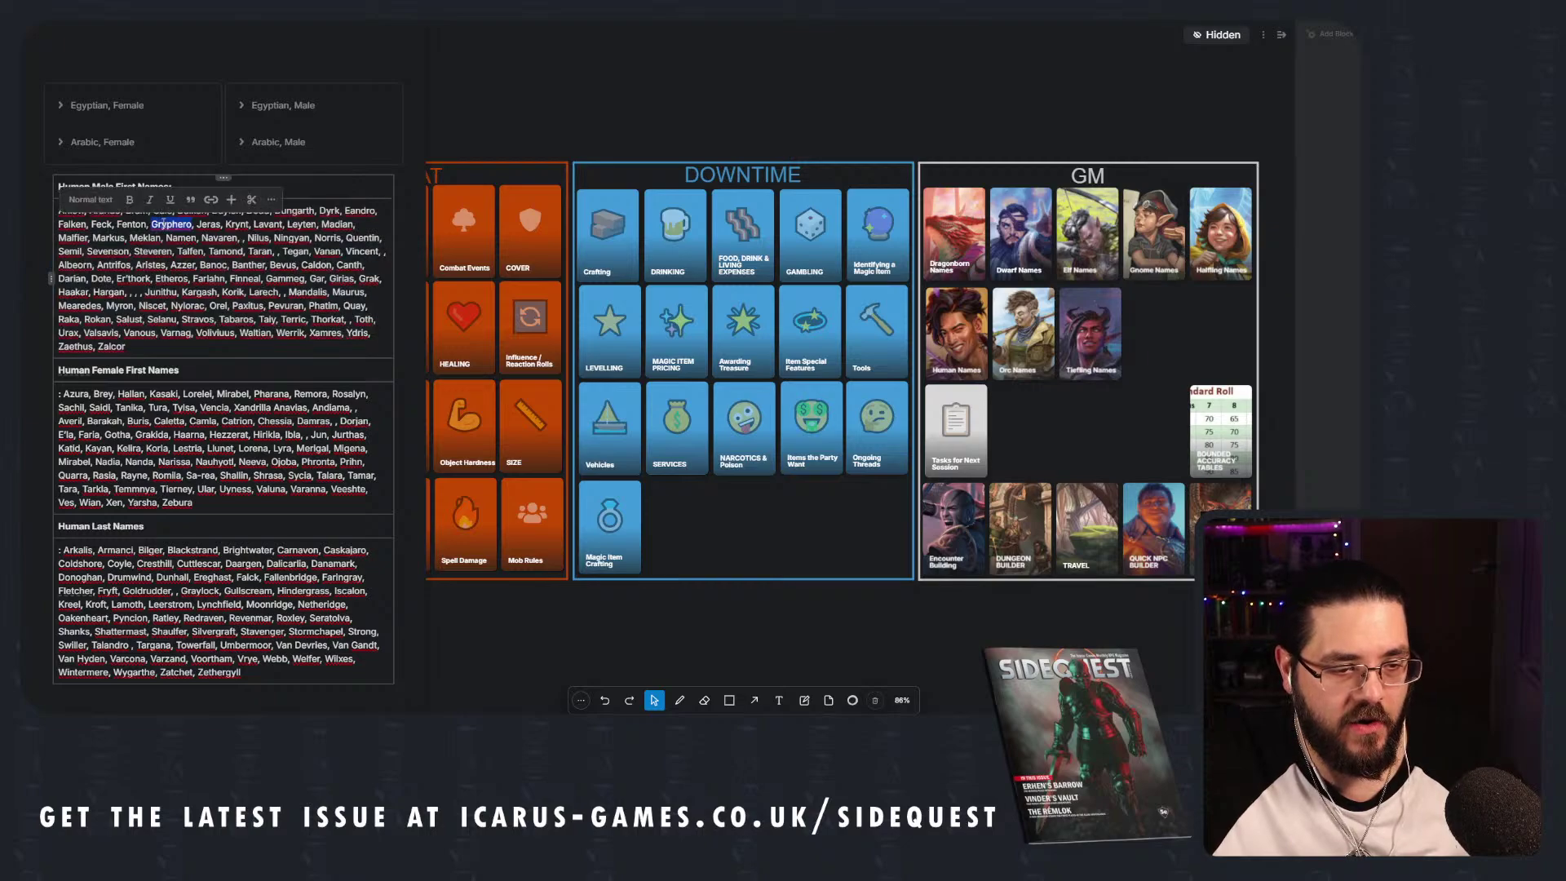
key(BackSpace)
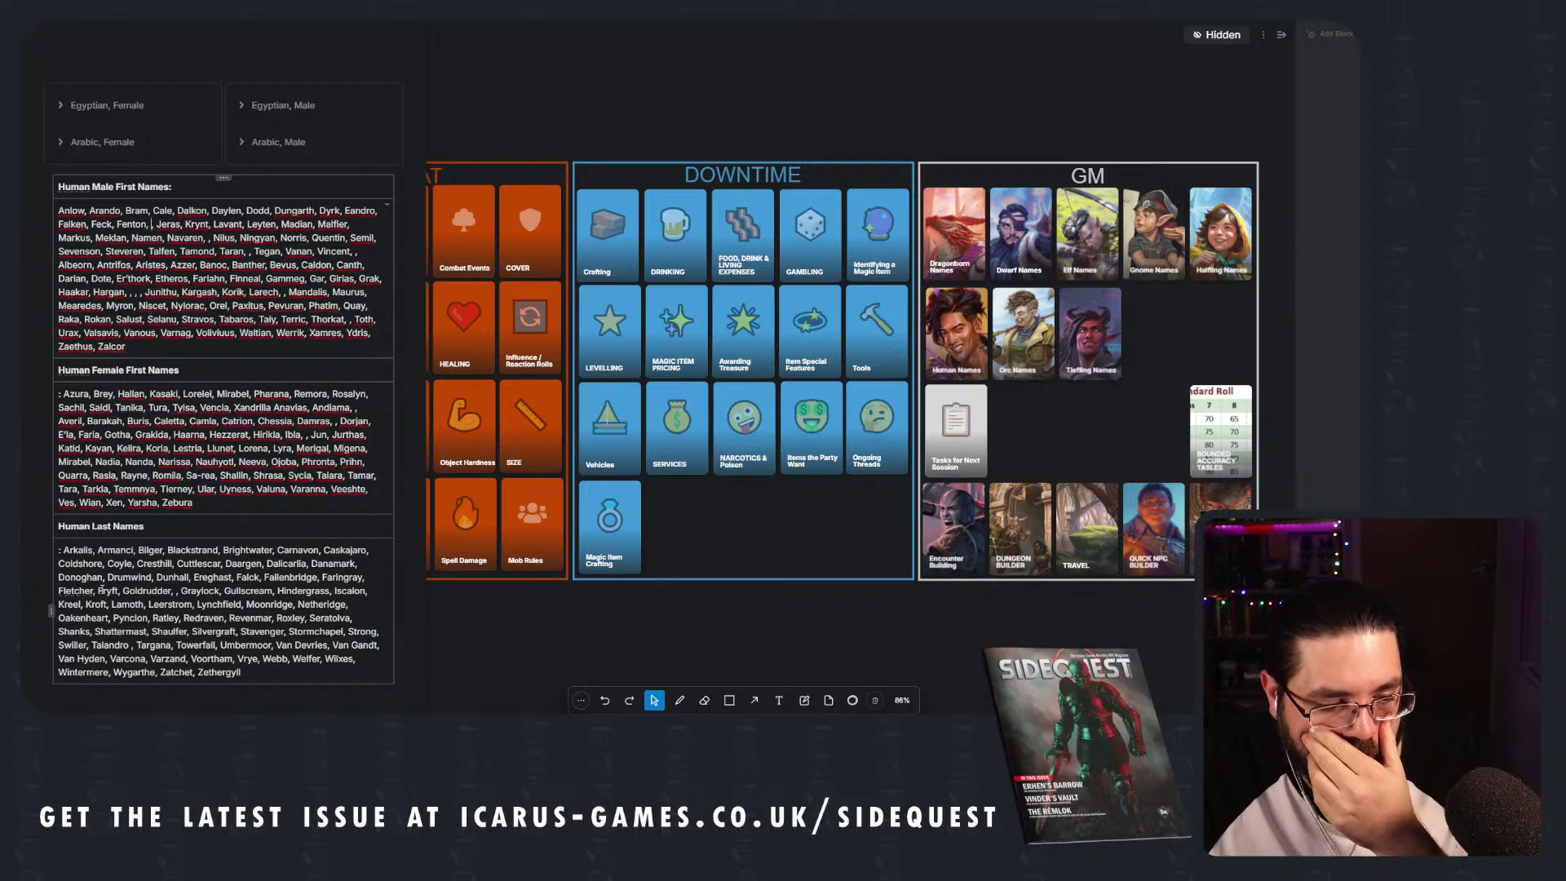
Move Fallenbridge from the Human Last Names list to the location's Main page as the surname after Gryphero.
double_click(243, 577)
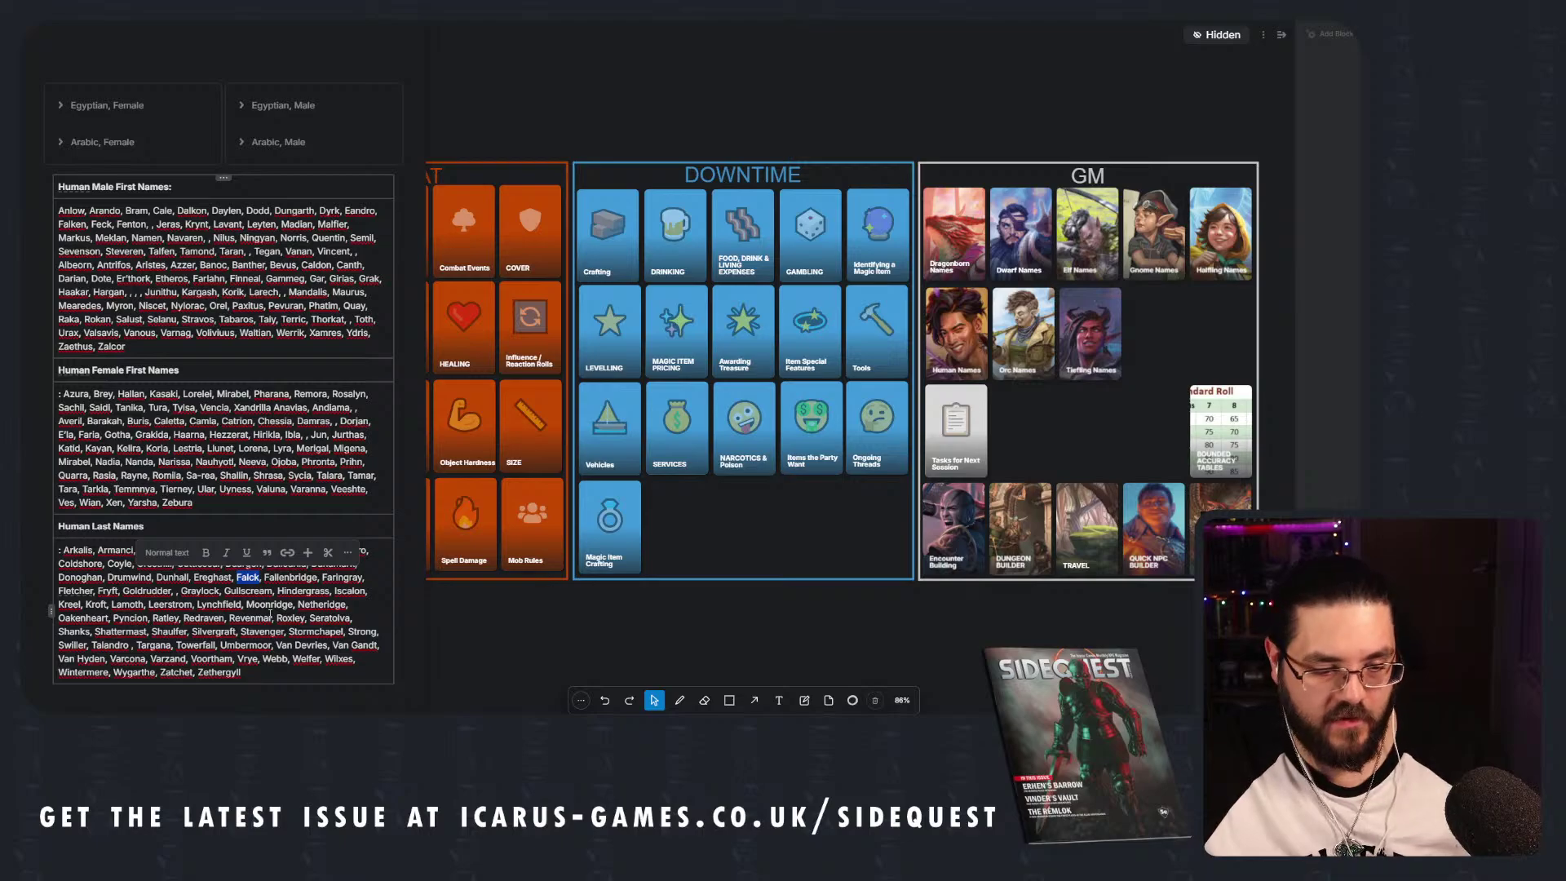
key(Right)
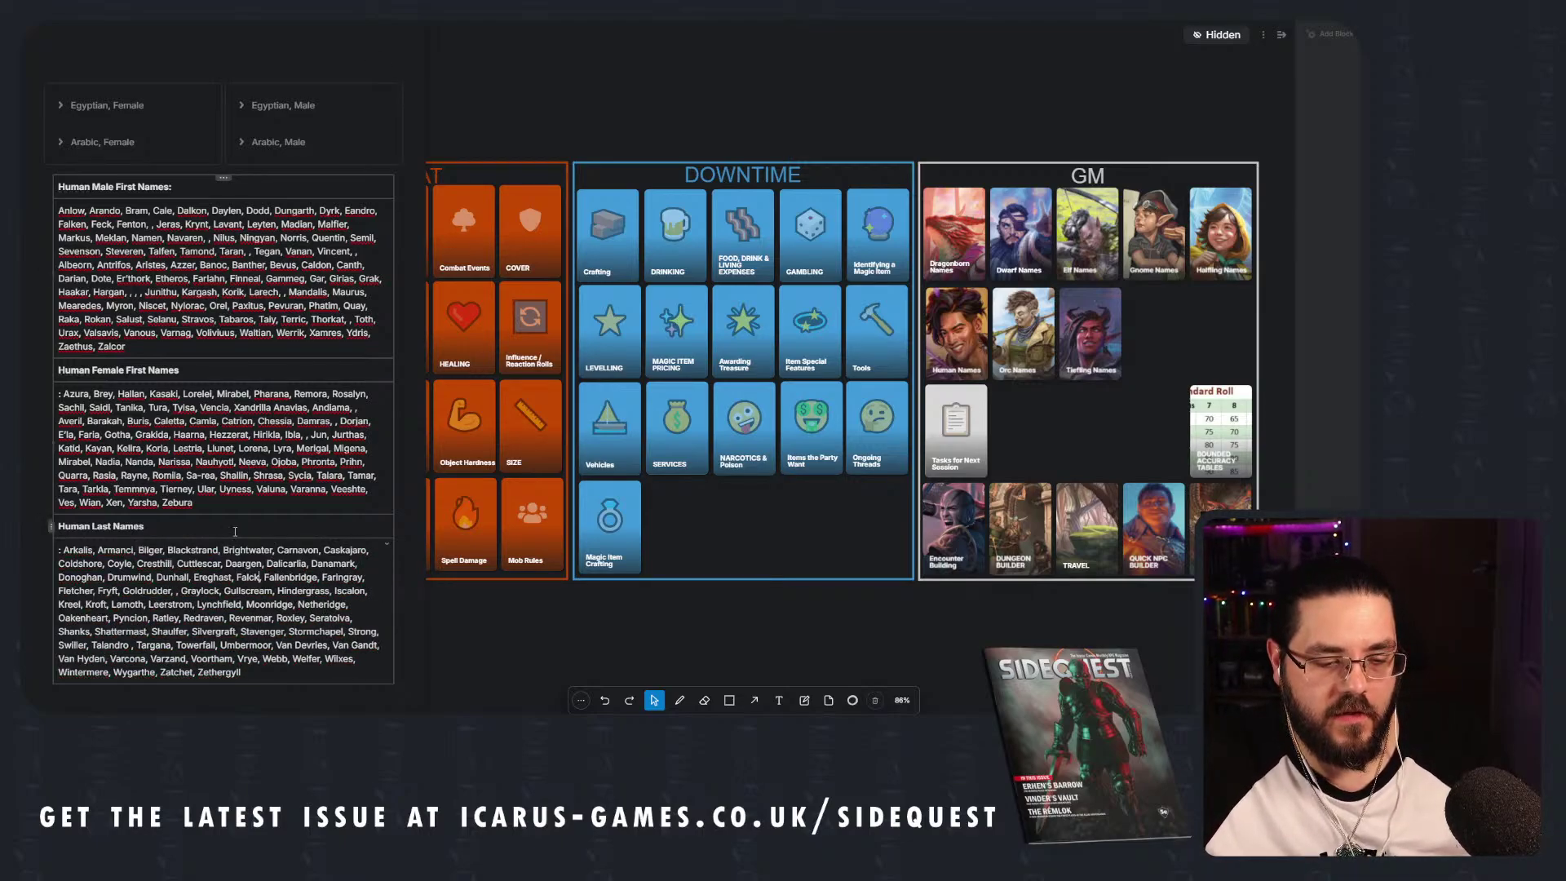
double_click(296, 578)
key(ctrl+c)
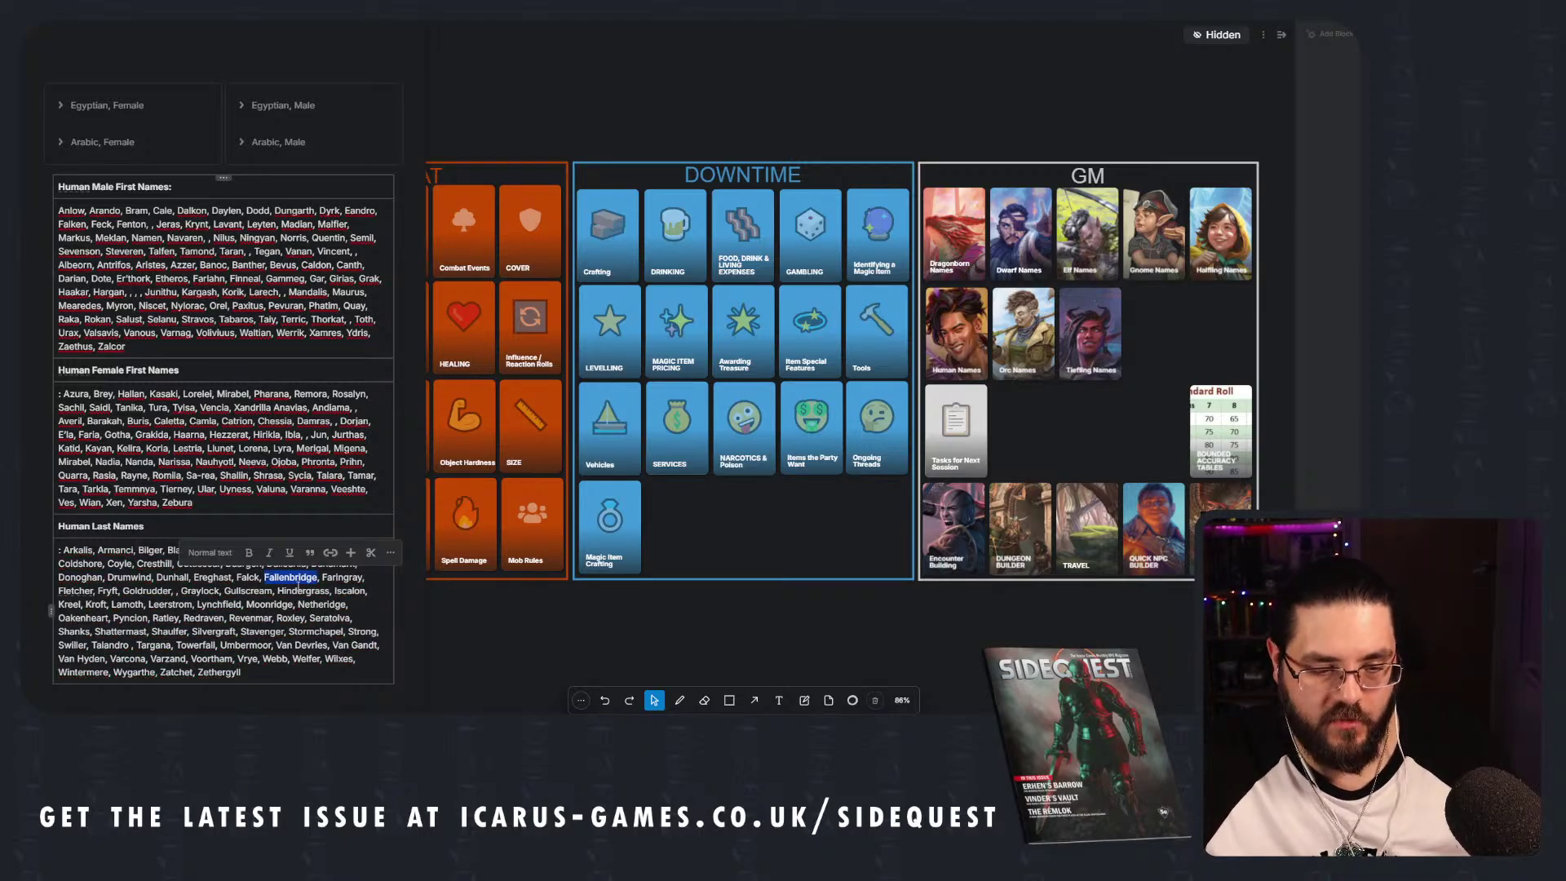
key(BackSpace)
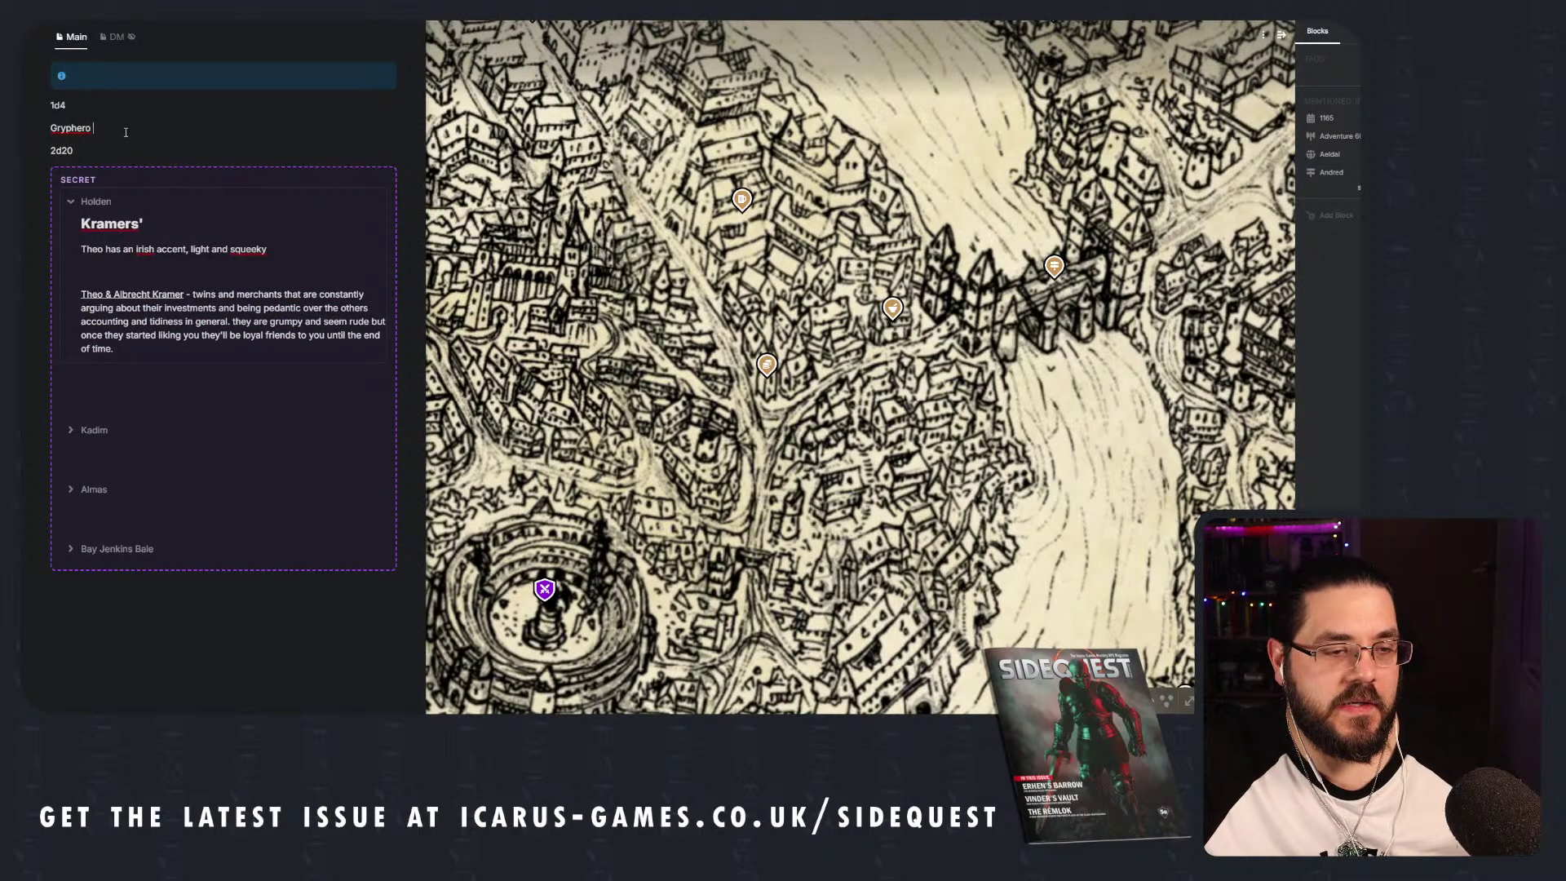
key(ctrl+v)
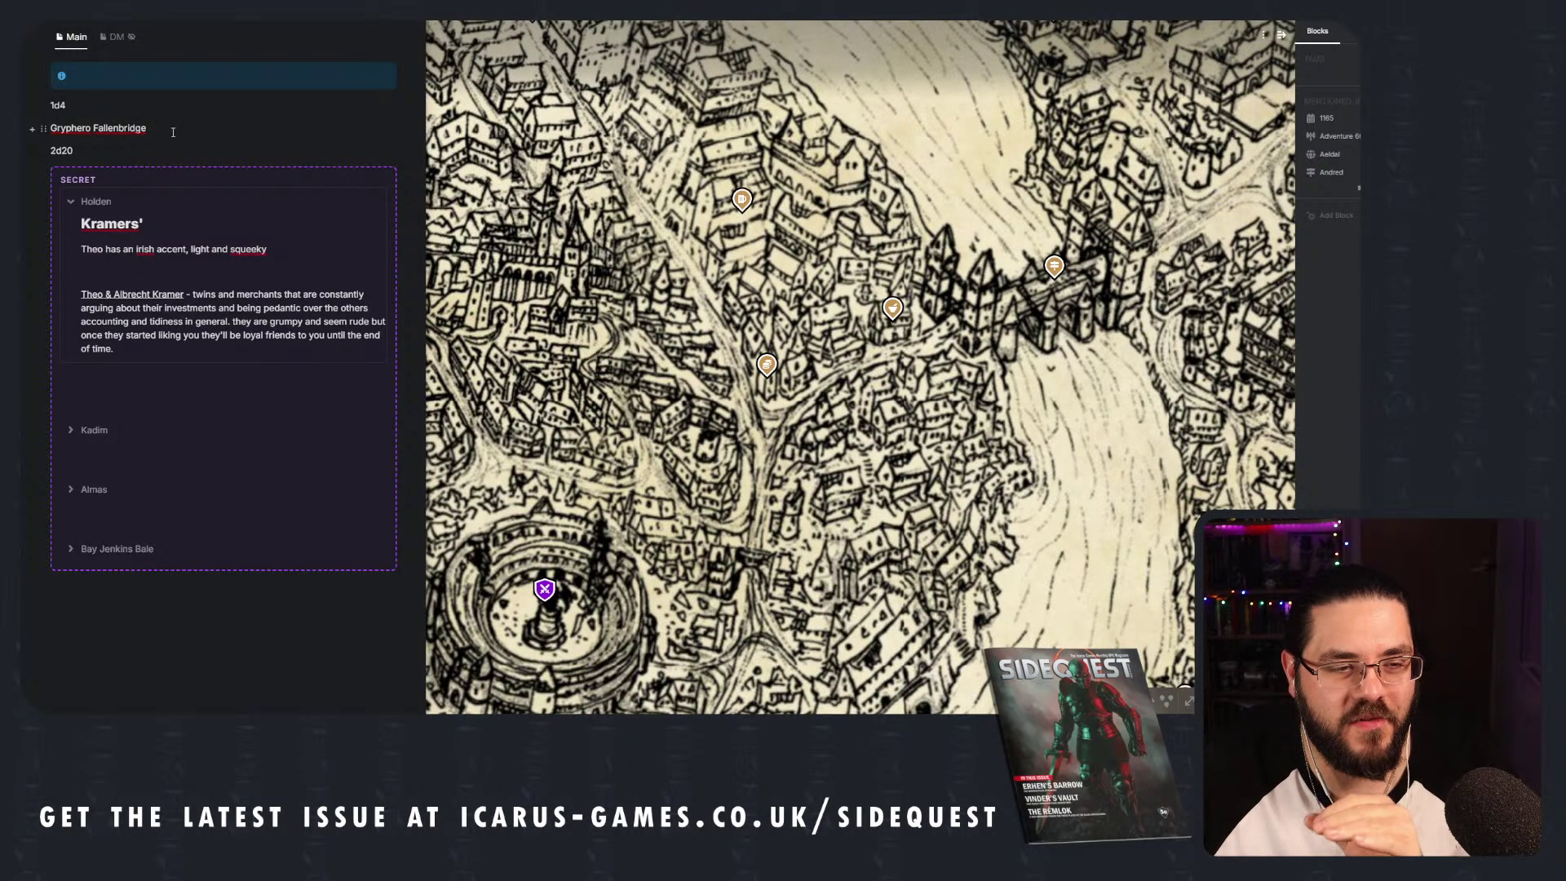
Remove the 2d20 and 1d4 lines from the location's Main page, keeping only the character name above the secret block.
click(101, 155)
key(BackSpace)
key(BackSpace)
key(BackSpace)
key(BackSpace)
key(BackSpace)
click(92, 101)
key(BackSpace)
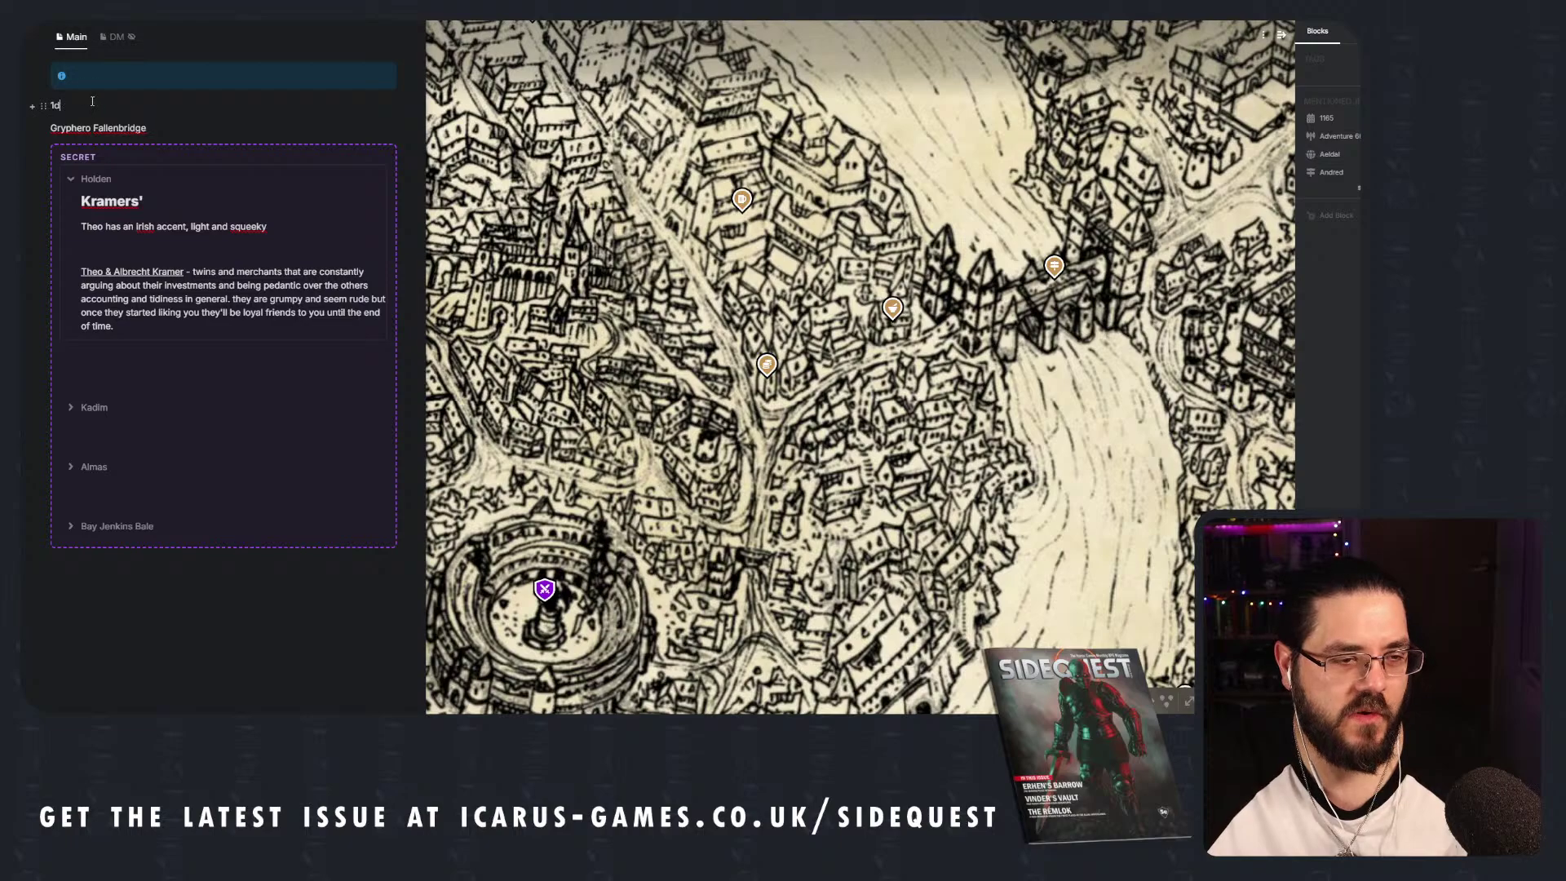
key(BackSpace)
key(BackSpace)
key(BackSpace)
key(BackSpace)
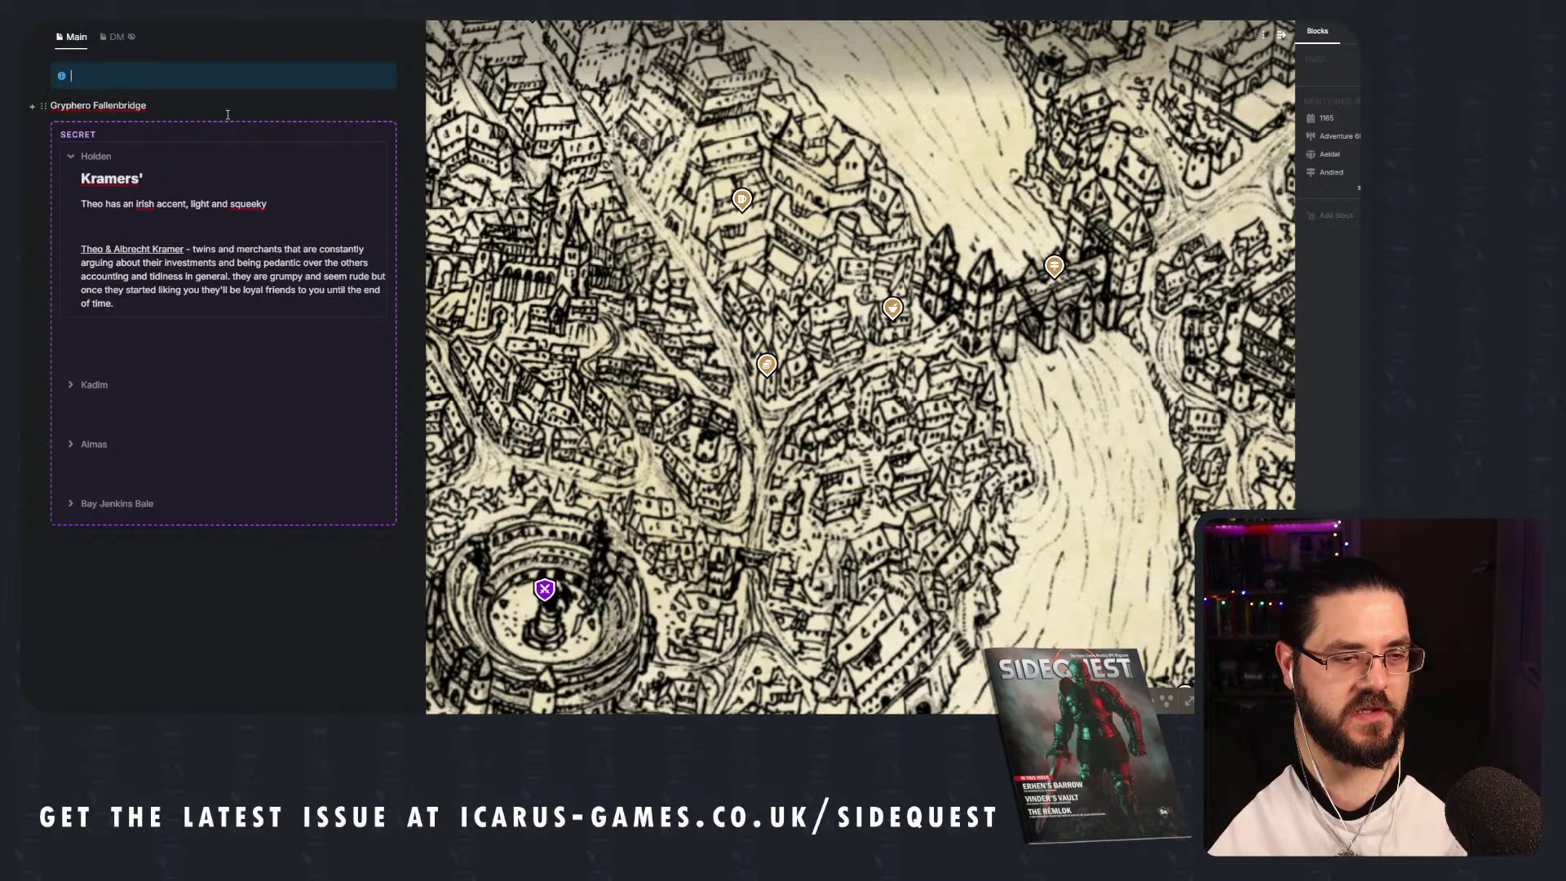
Reopen the notes of the location pinned at the street junction and highlight the first name on its Main page.
click(806, 368)
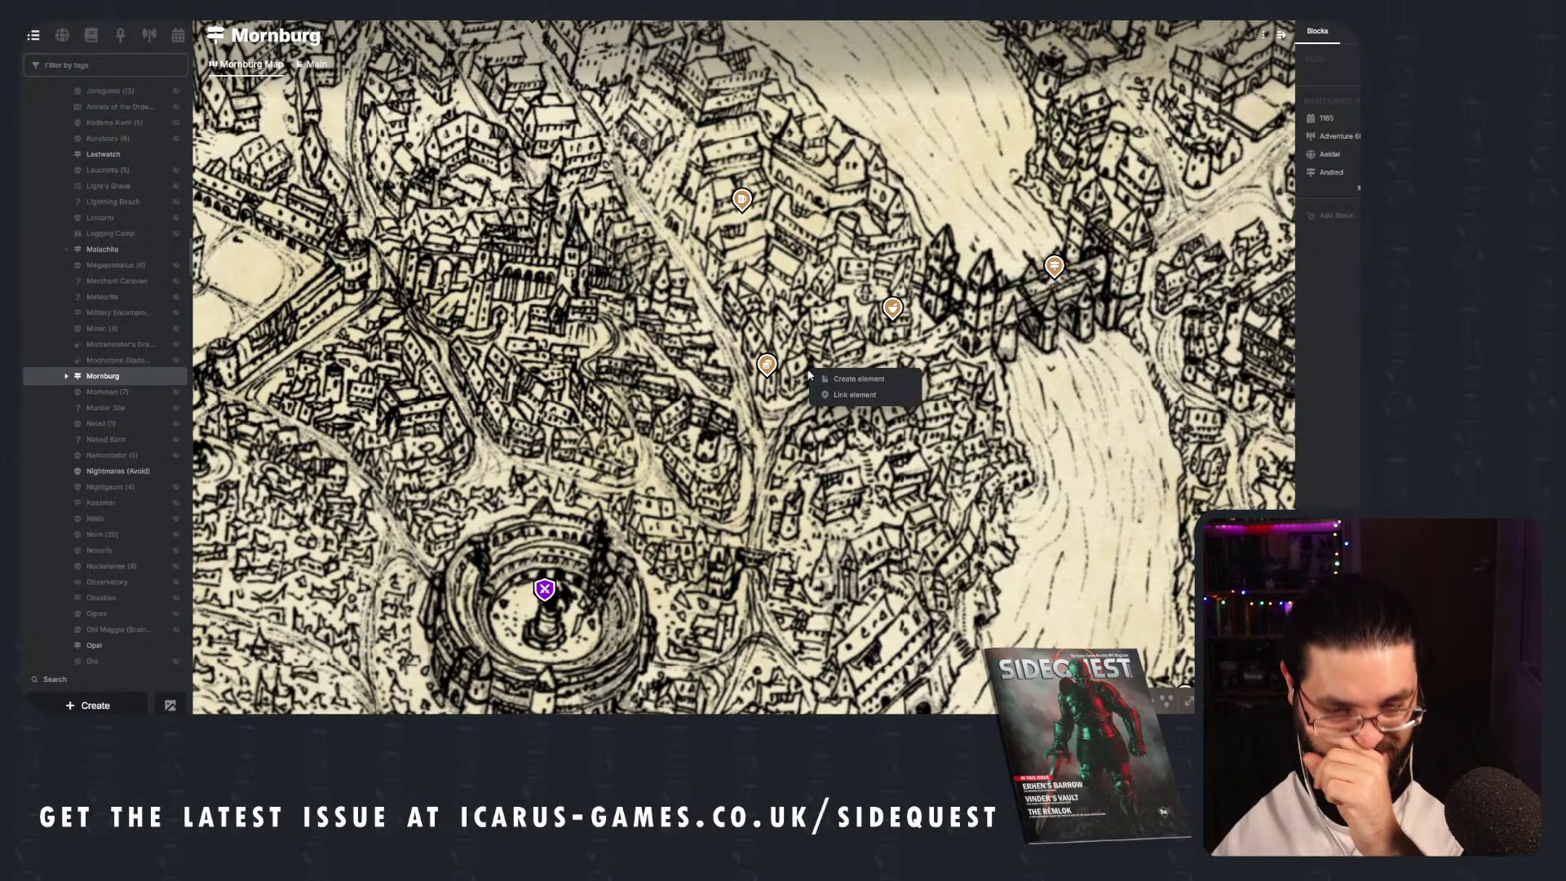
click(763, 365)
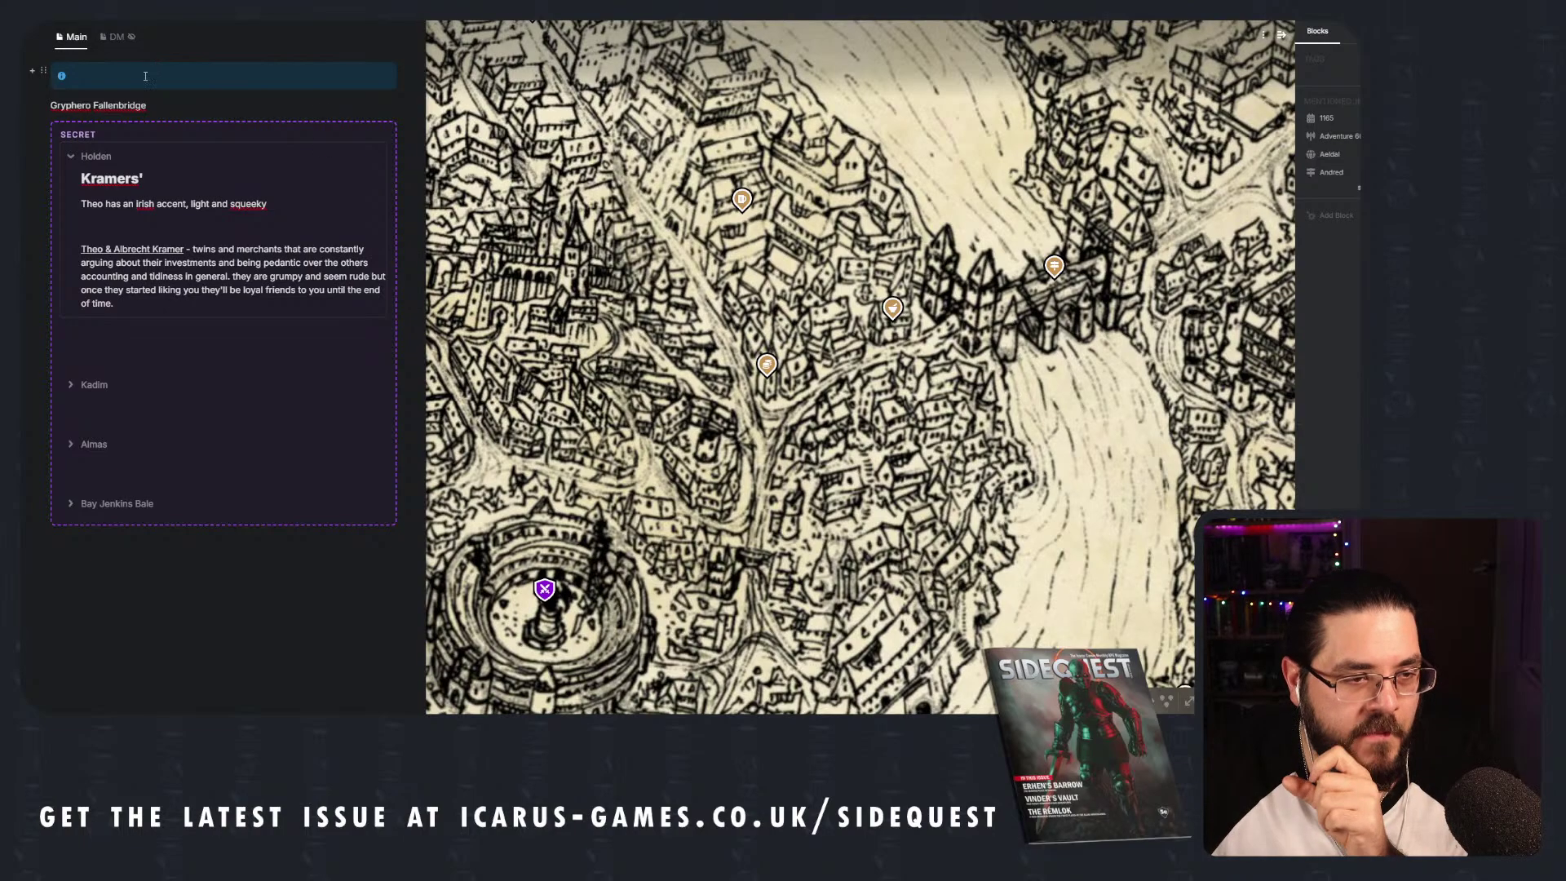
double_click(85, 105)
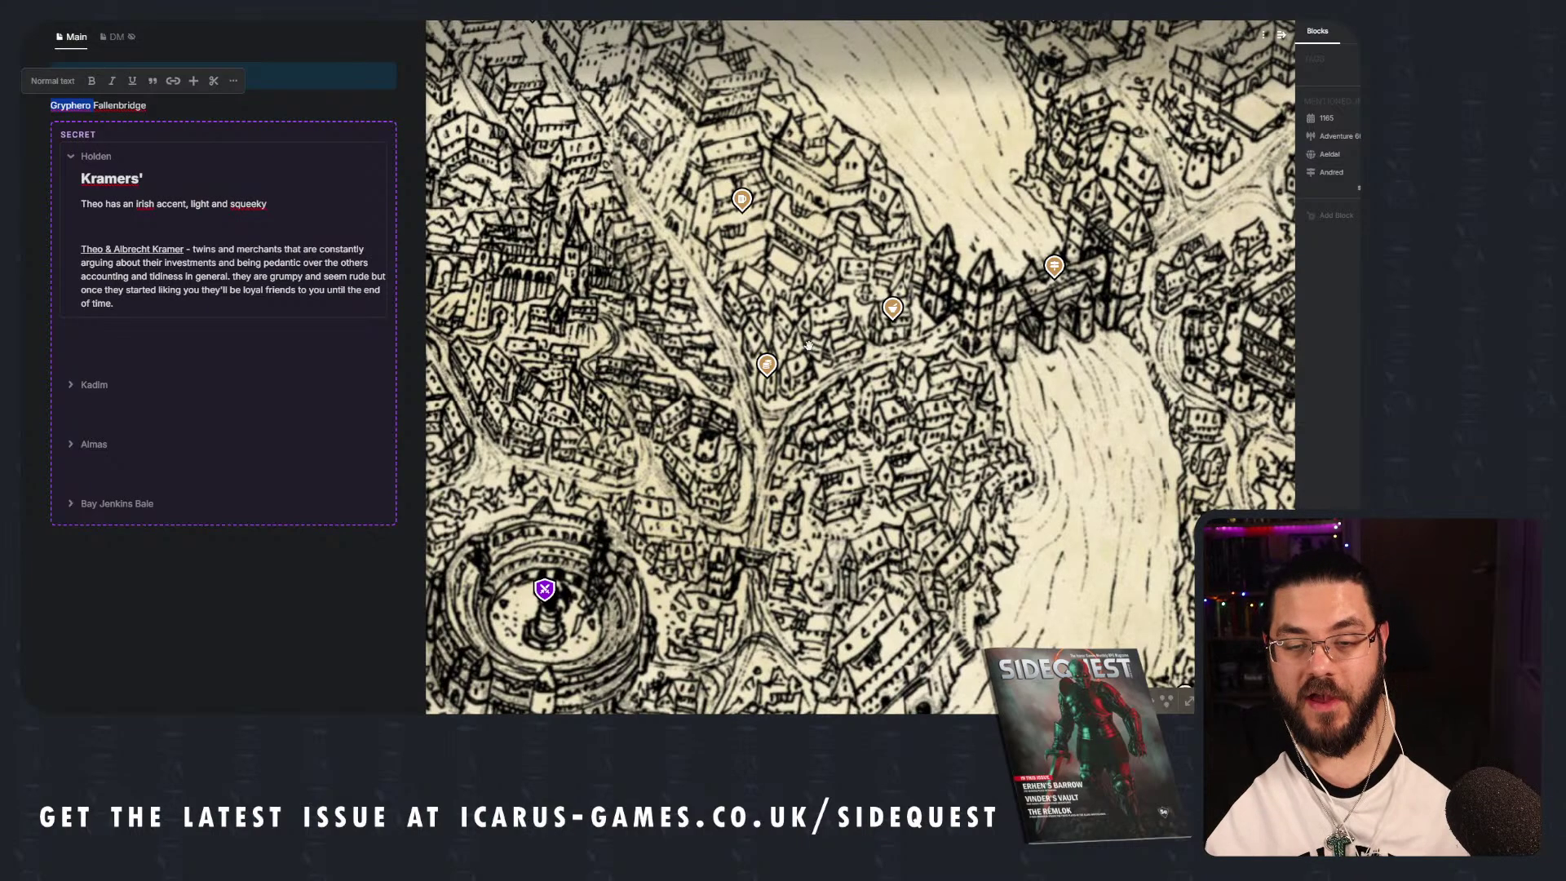
click(815, 365)
right_click(814, 367)
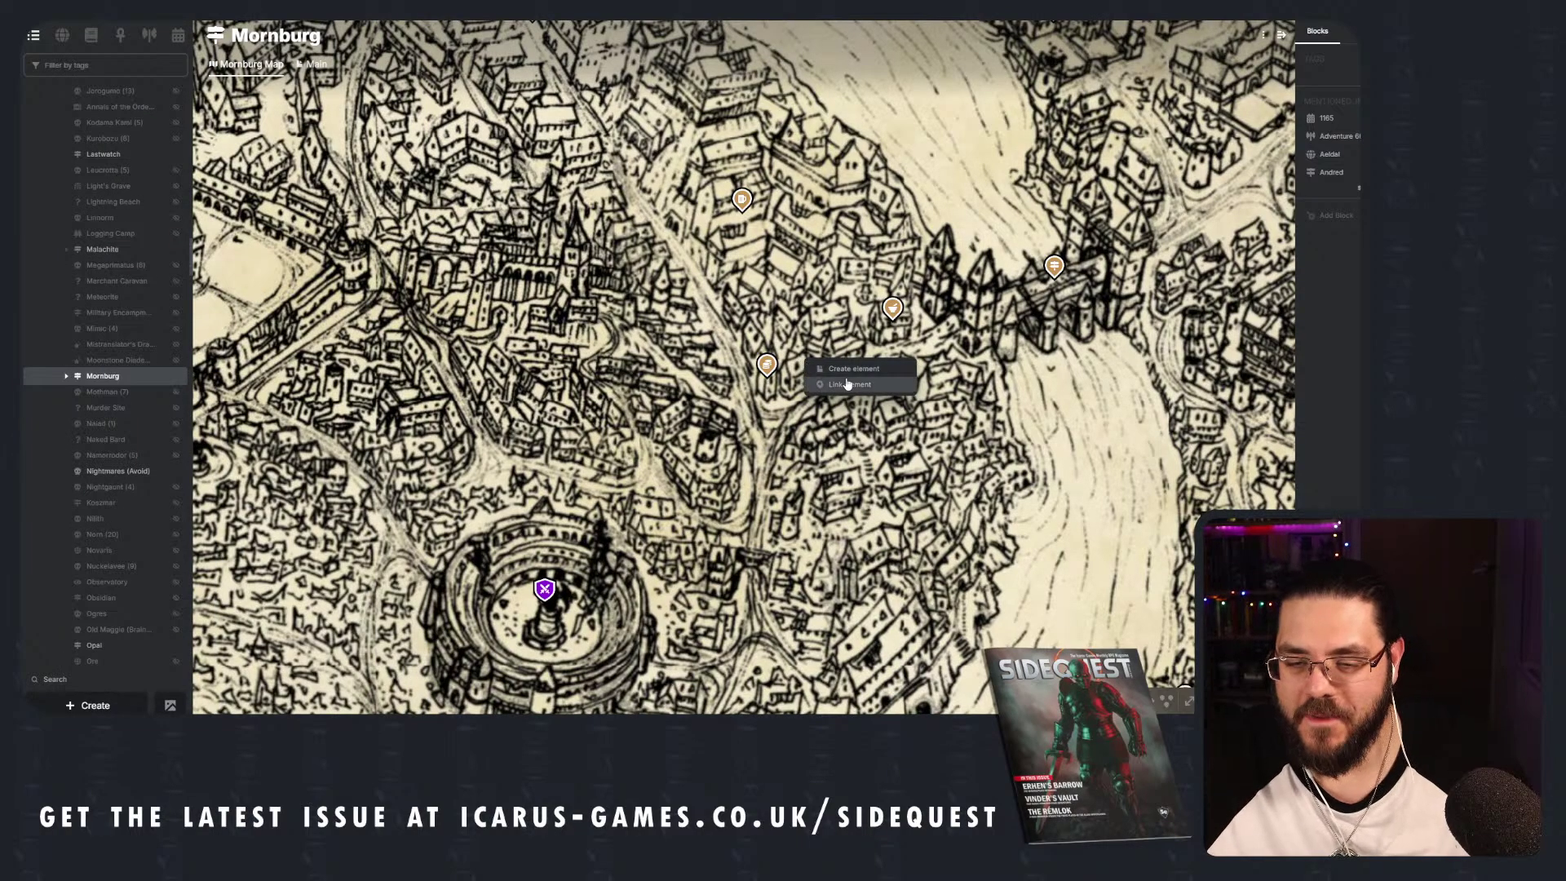
click(849, 372)
key(Escape)
Start a new pinned element named Ruflo's just east of the street junction pin, under Mornburg, and open its pin appearance options.
right_click(784, 369)
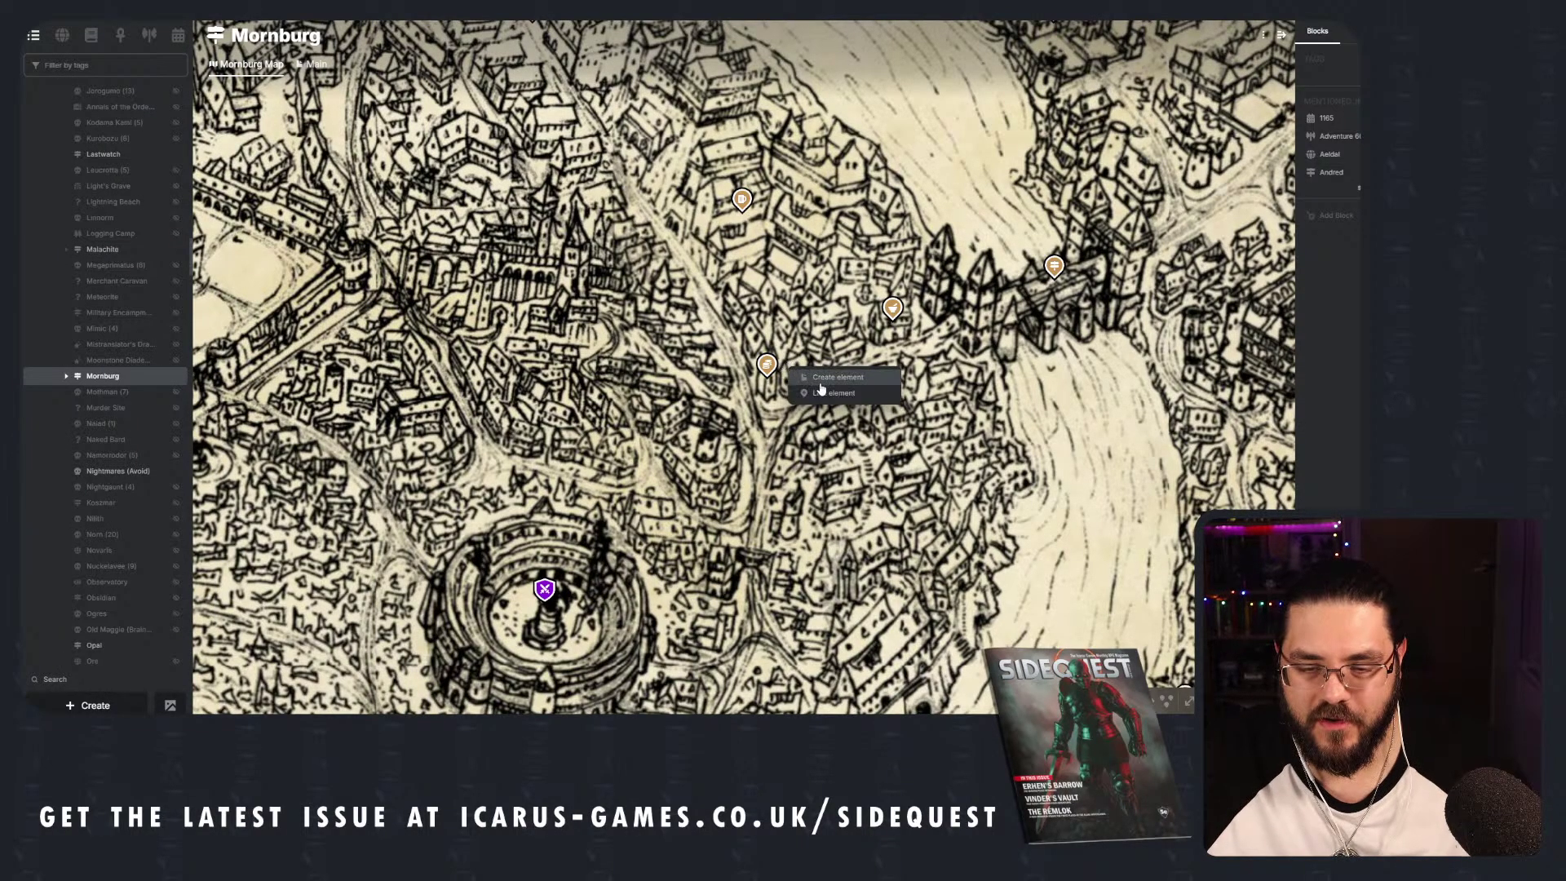
click(820, 389)
text(Ru)
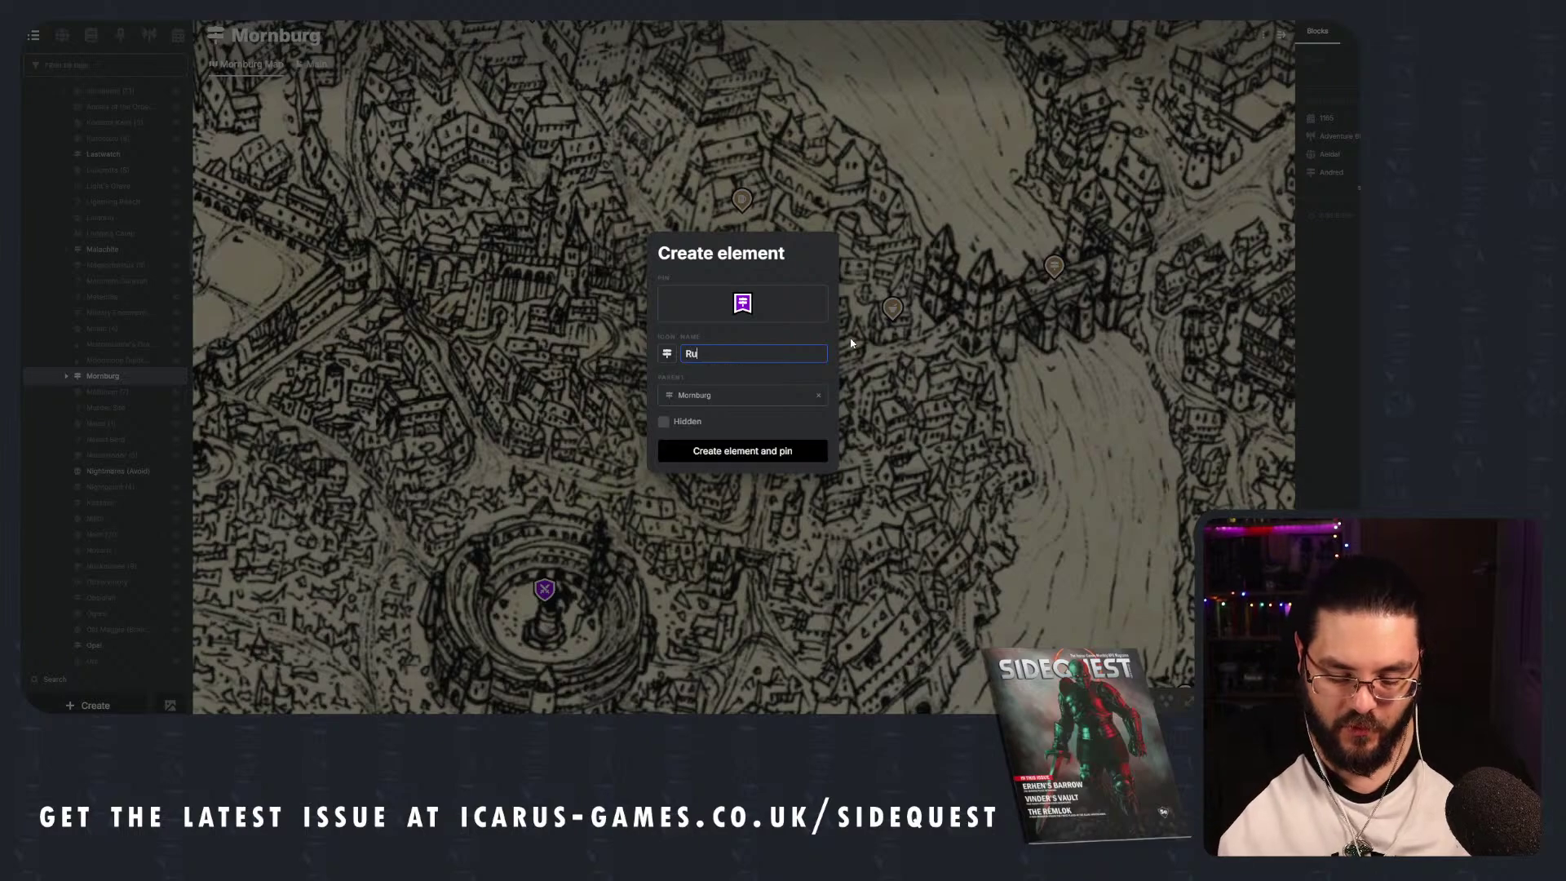
text(flo)
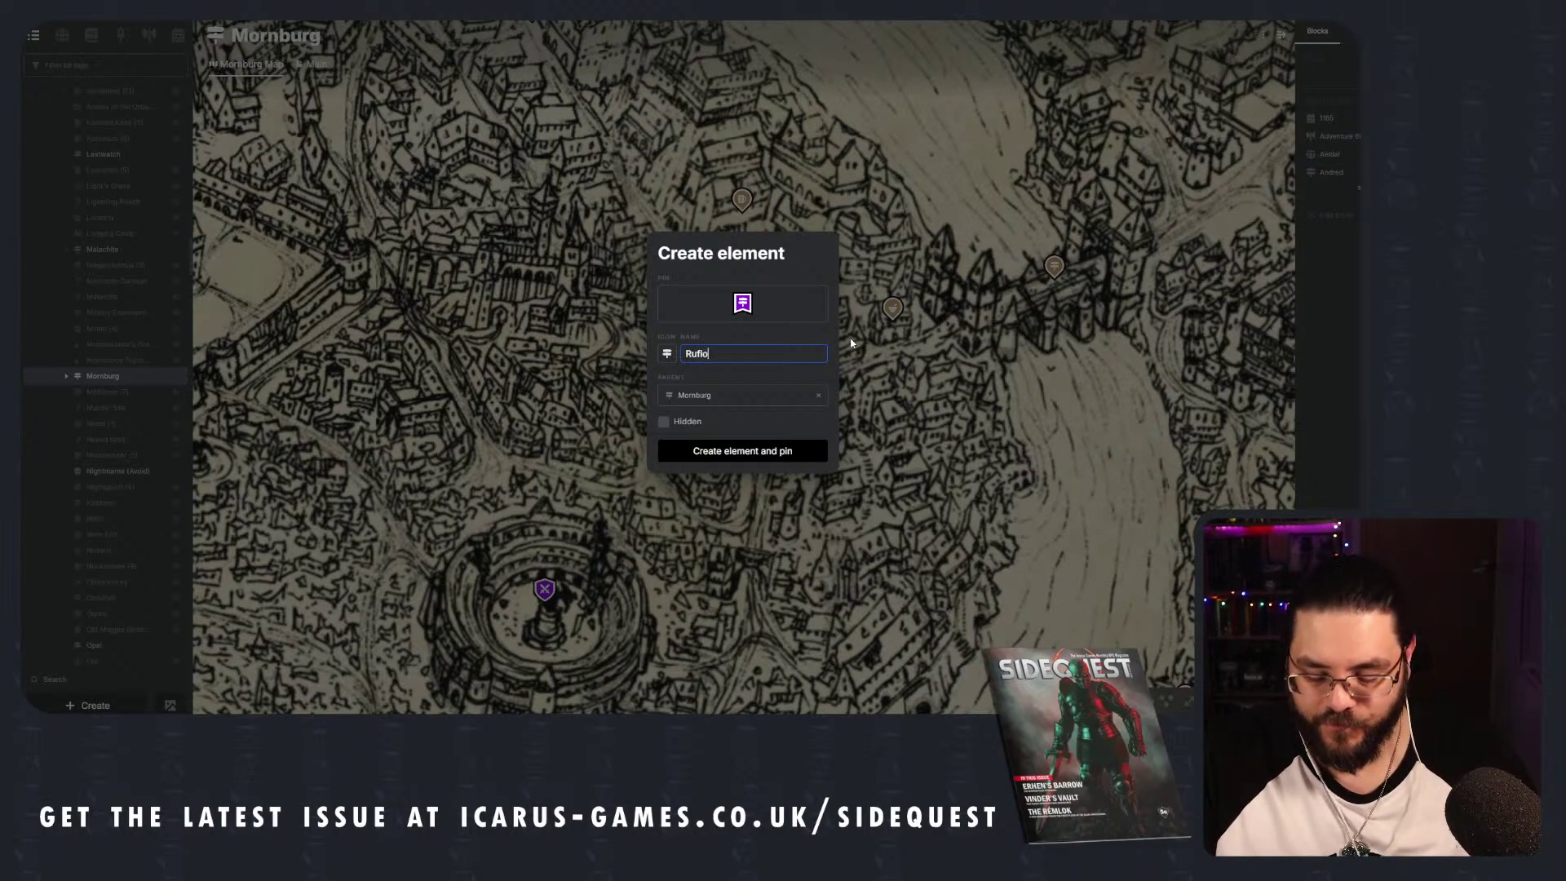
text('s)
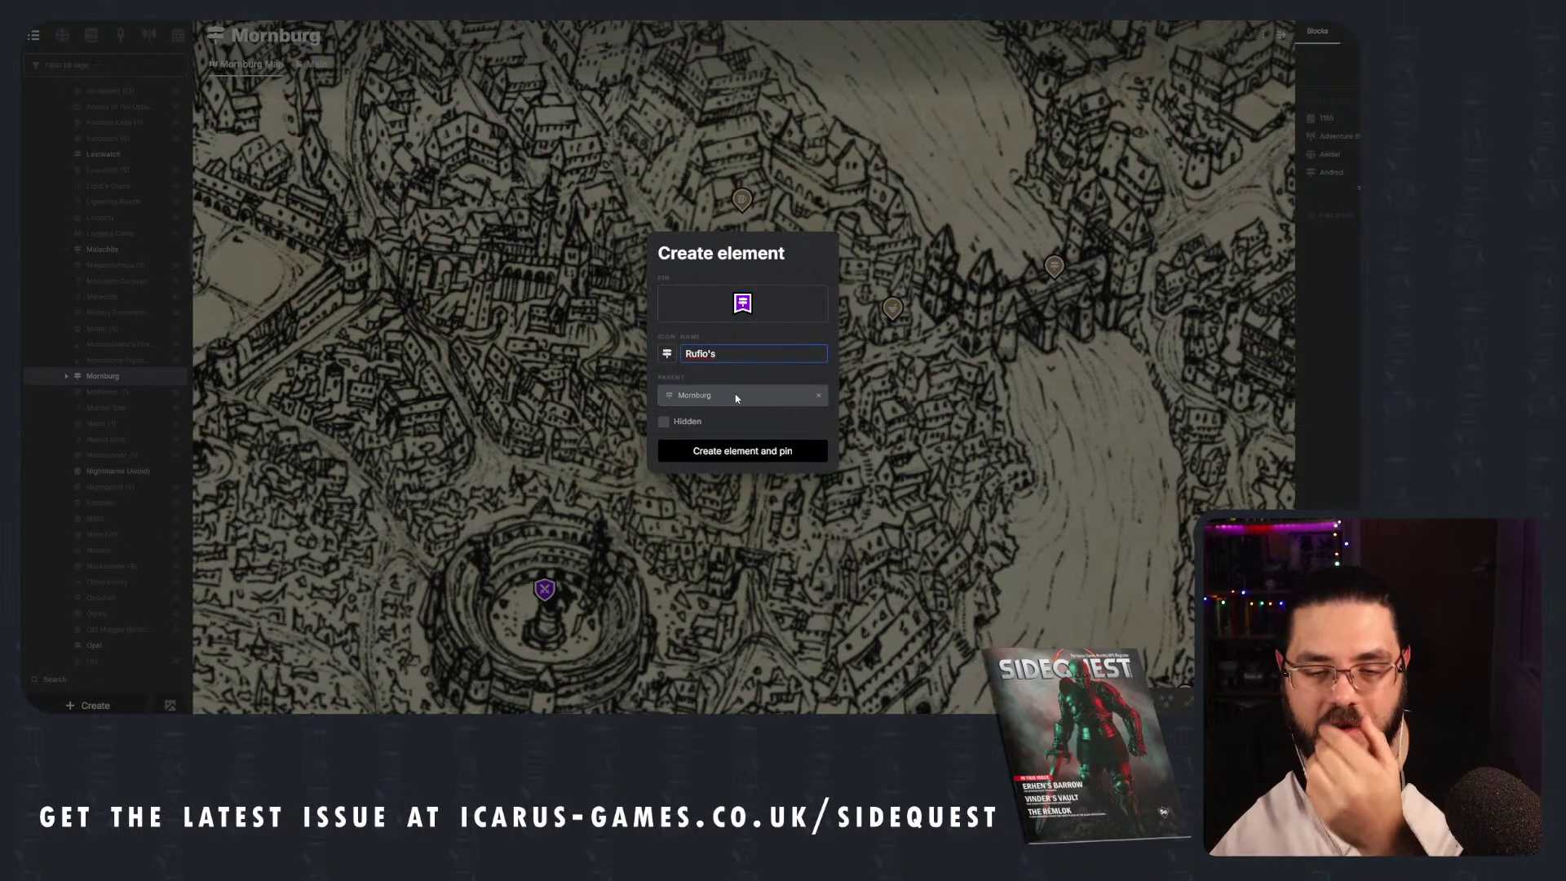
click(751, 302)
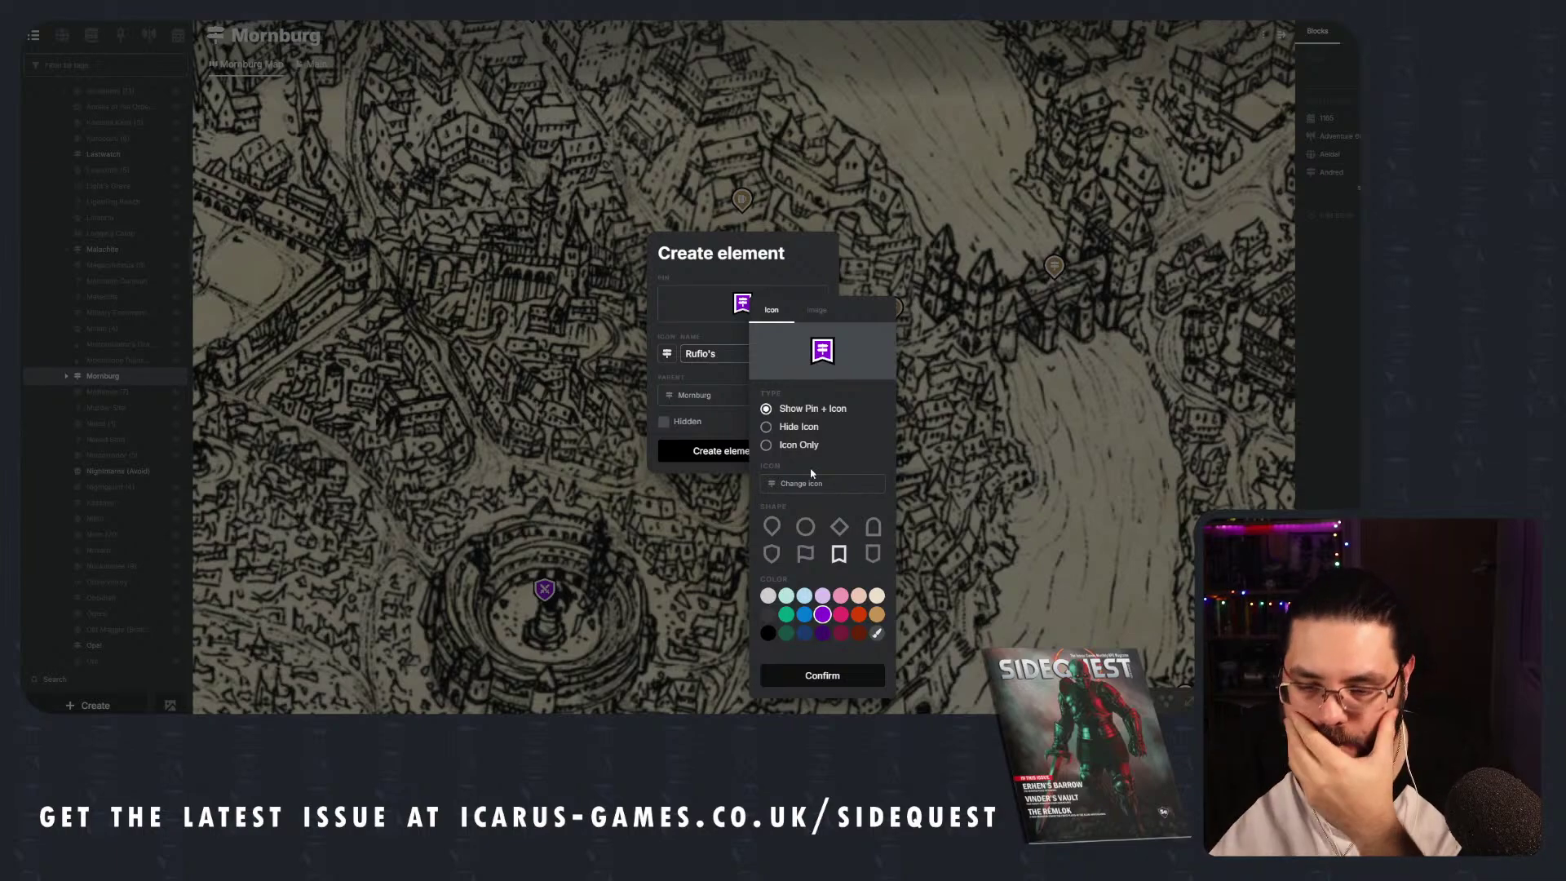
Create the "Rufio's" element and map pin under Mornburg with a coin glyph, and apply the Shop Template to its page.
click(877, 484)
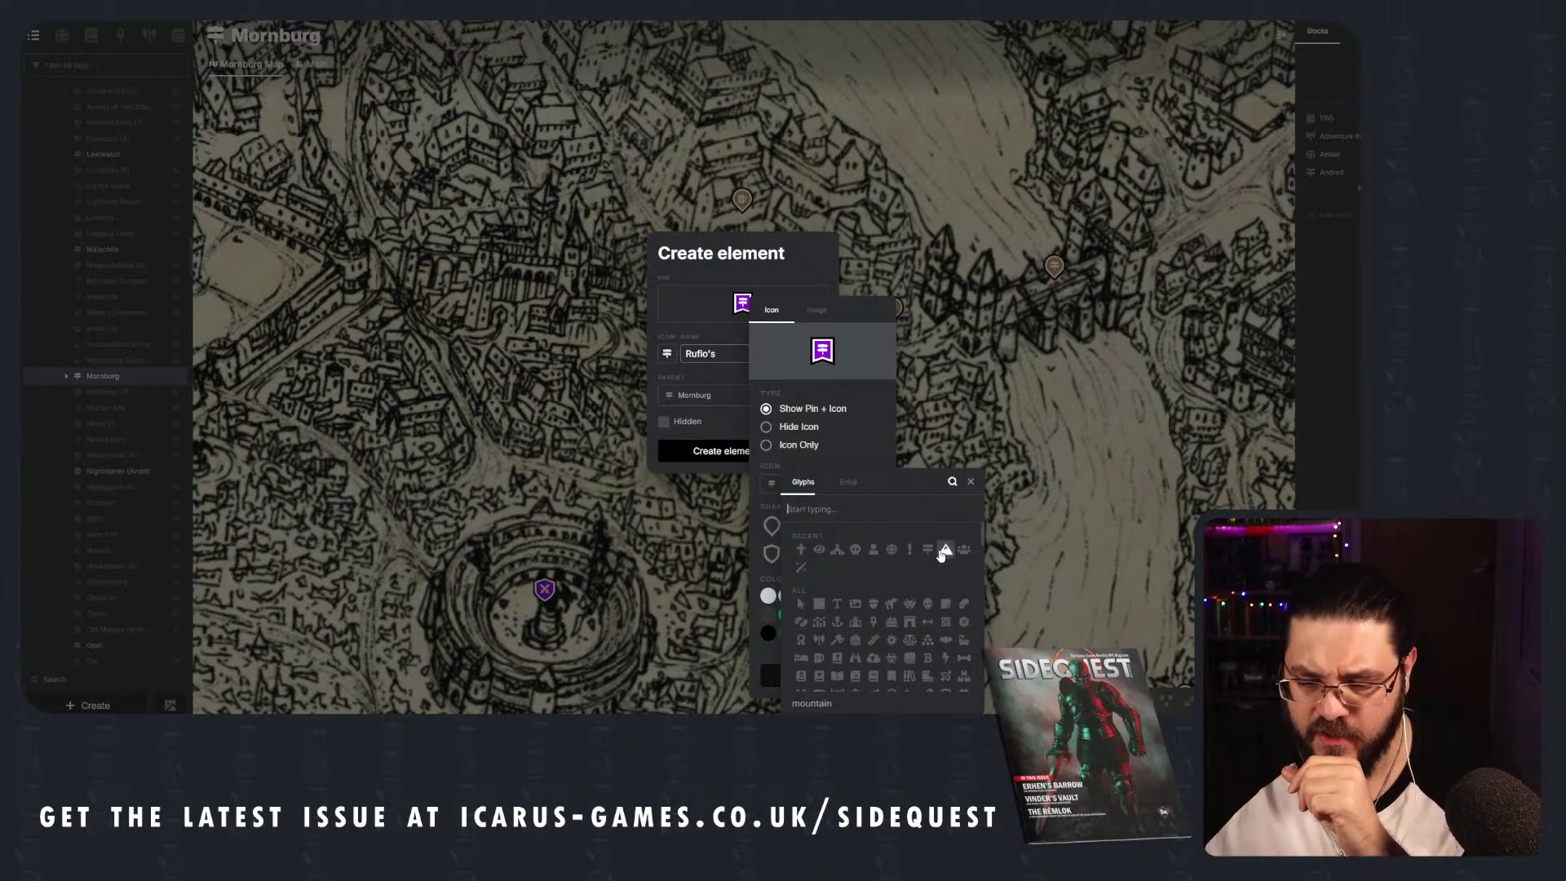
click(873, 520)
text(coin)
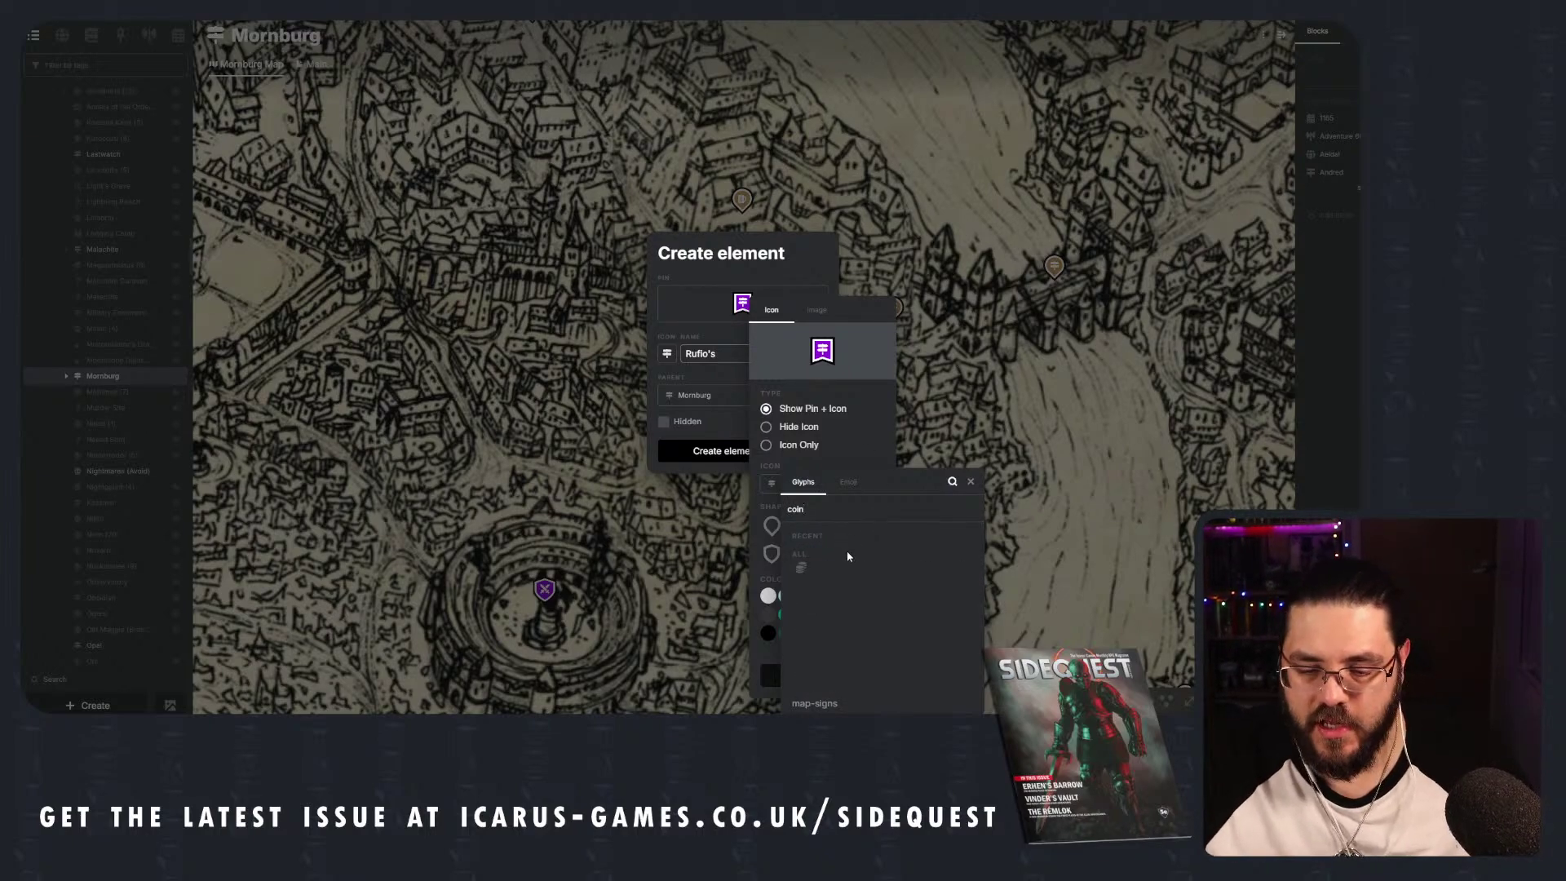
click(801, 567)
click(825, 674)
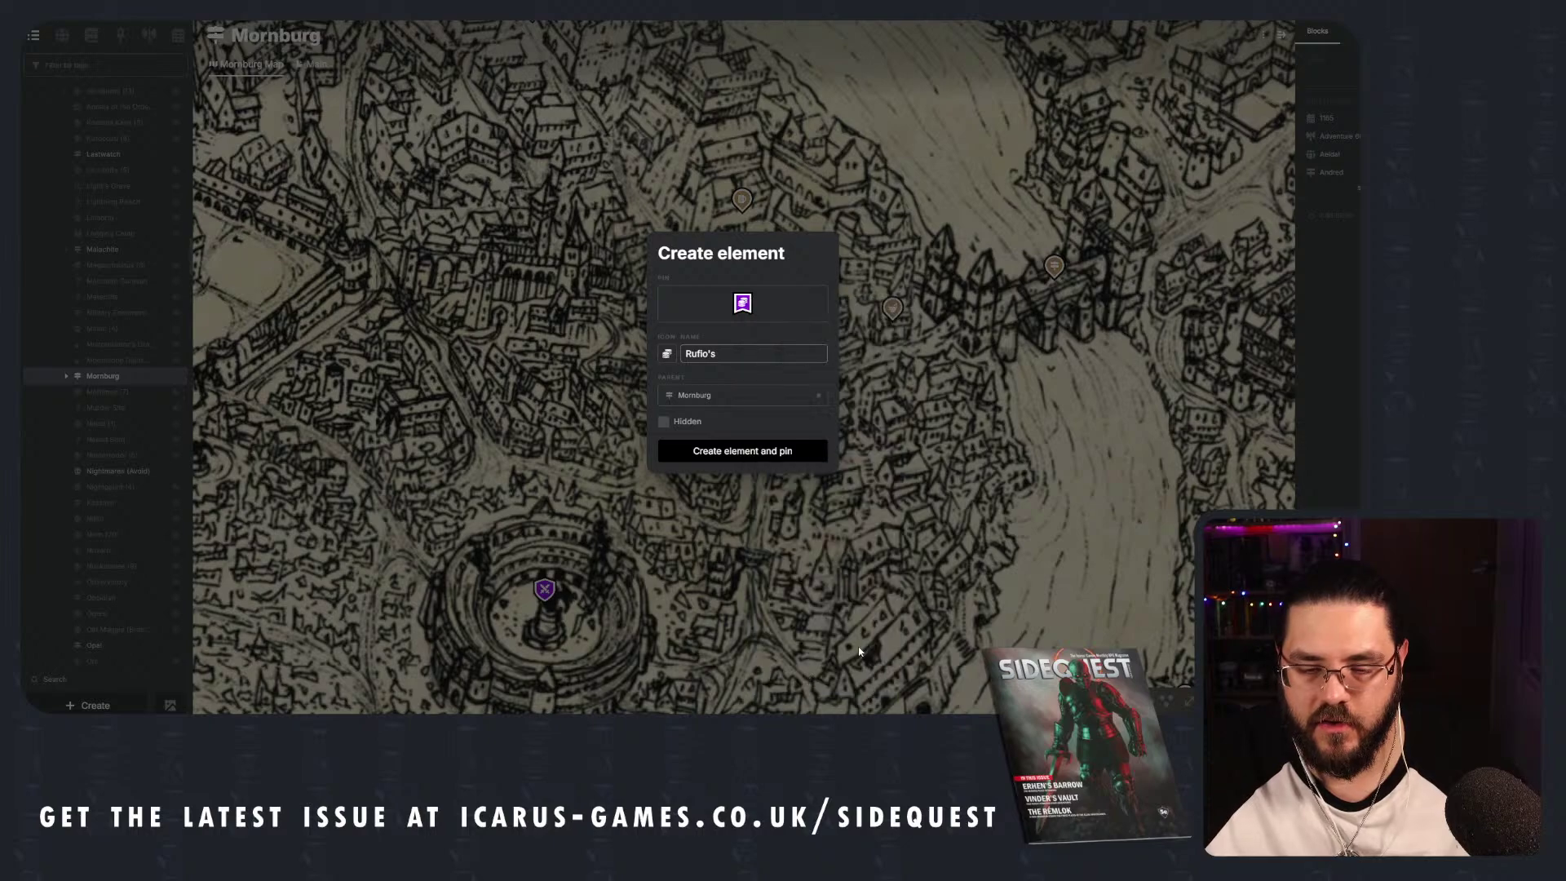
click(763, 451)
click(88, 705)
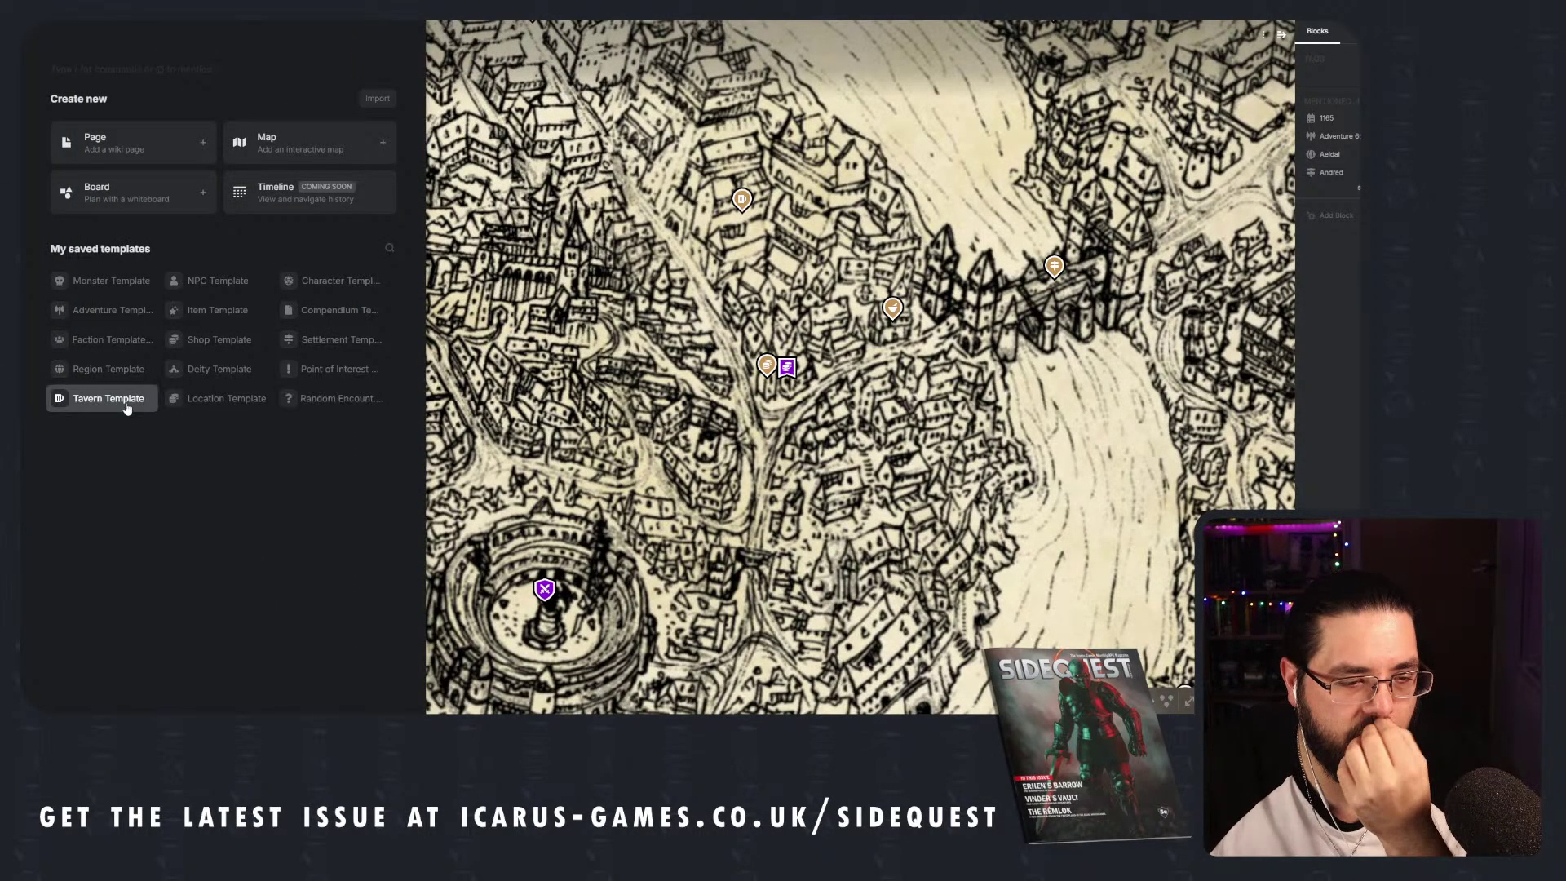
click(196, 340)
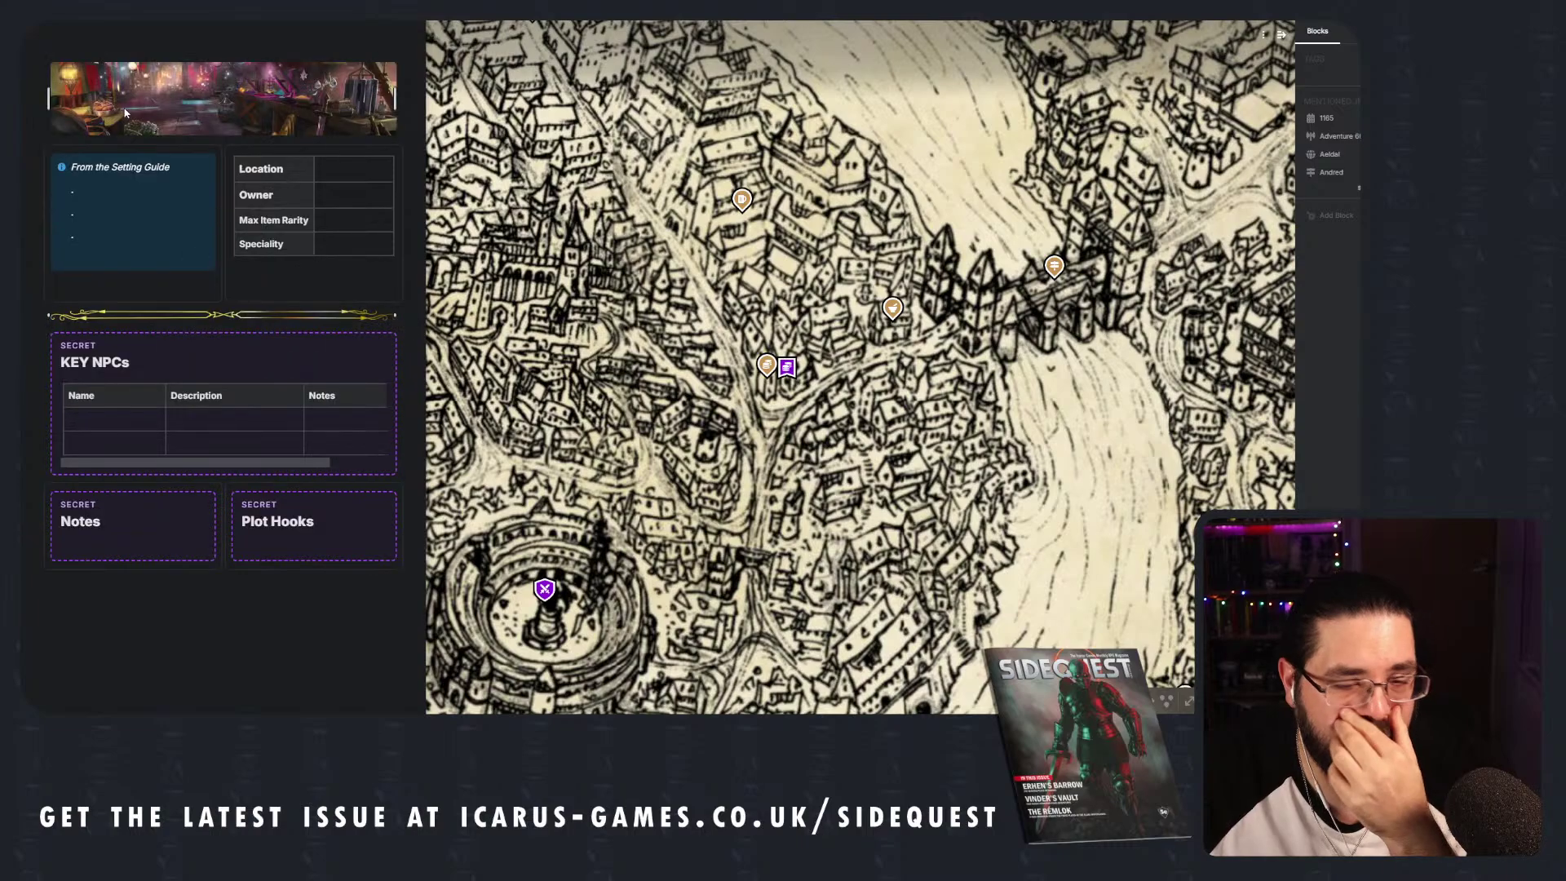
Check the General Store page and remove its pin from the Mornburg map.
click(755, 371)
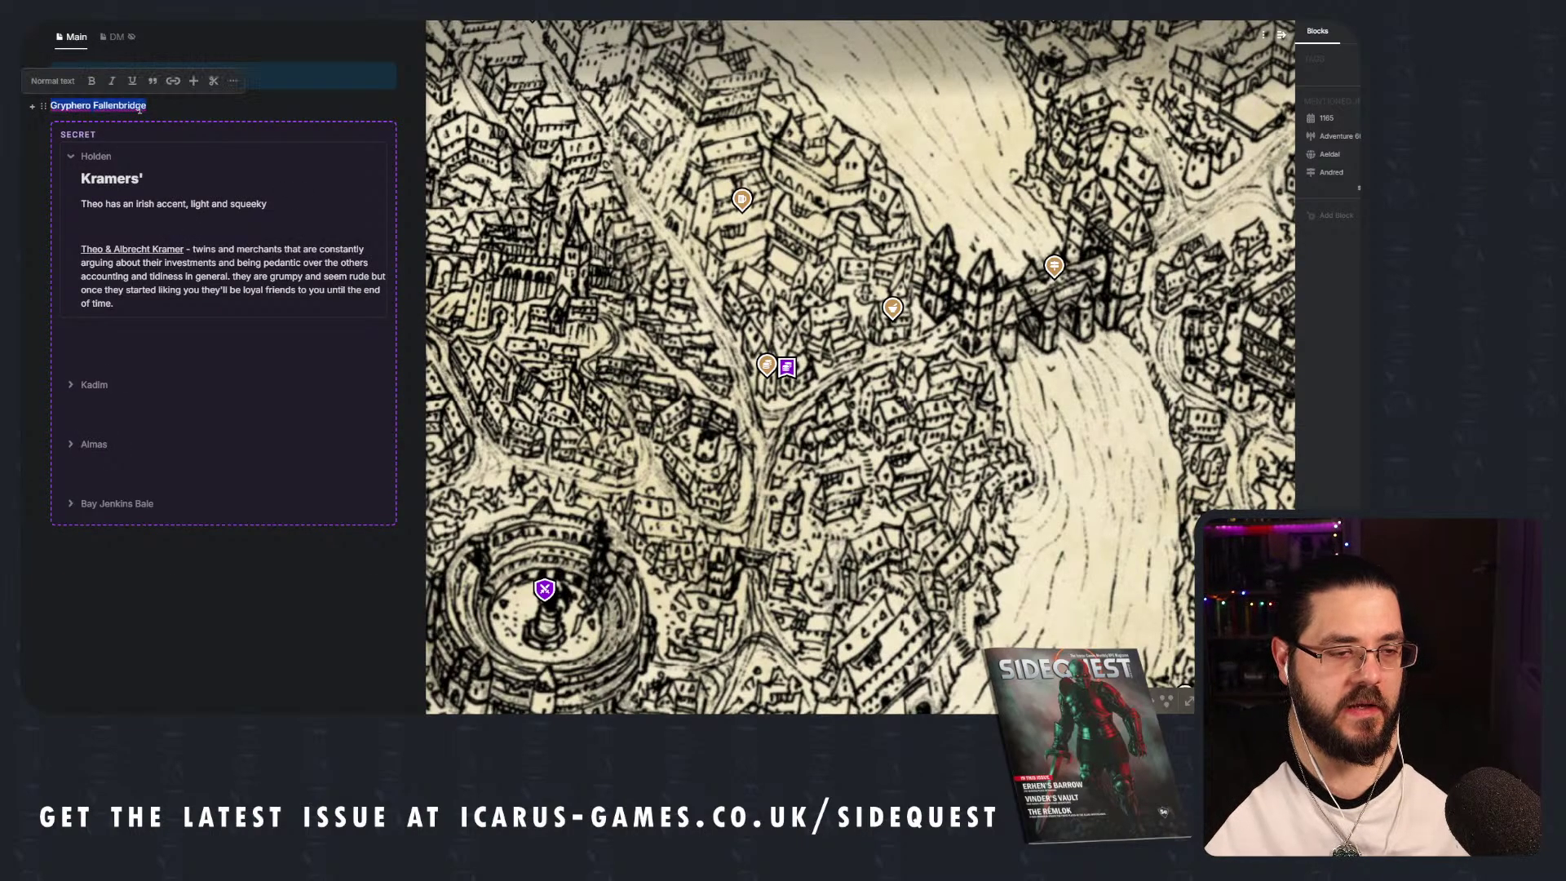
click(413, 22)
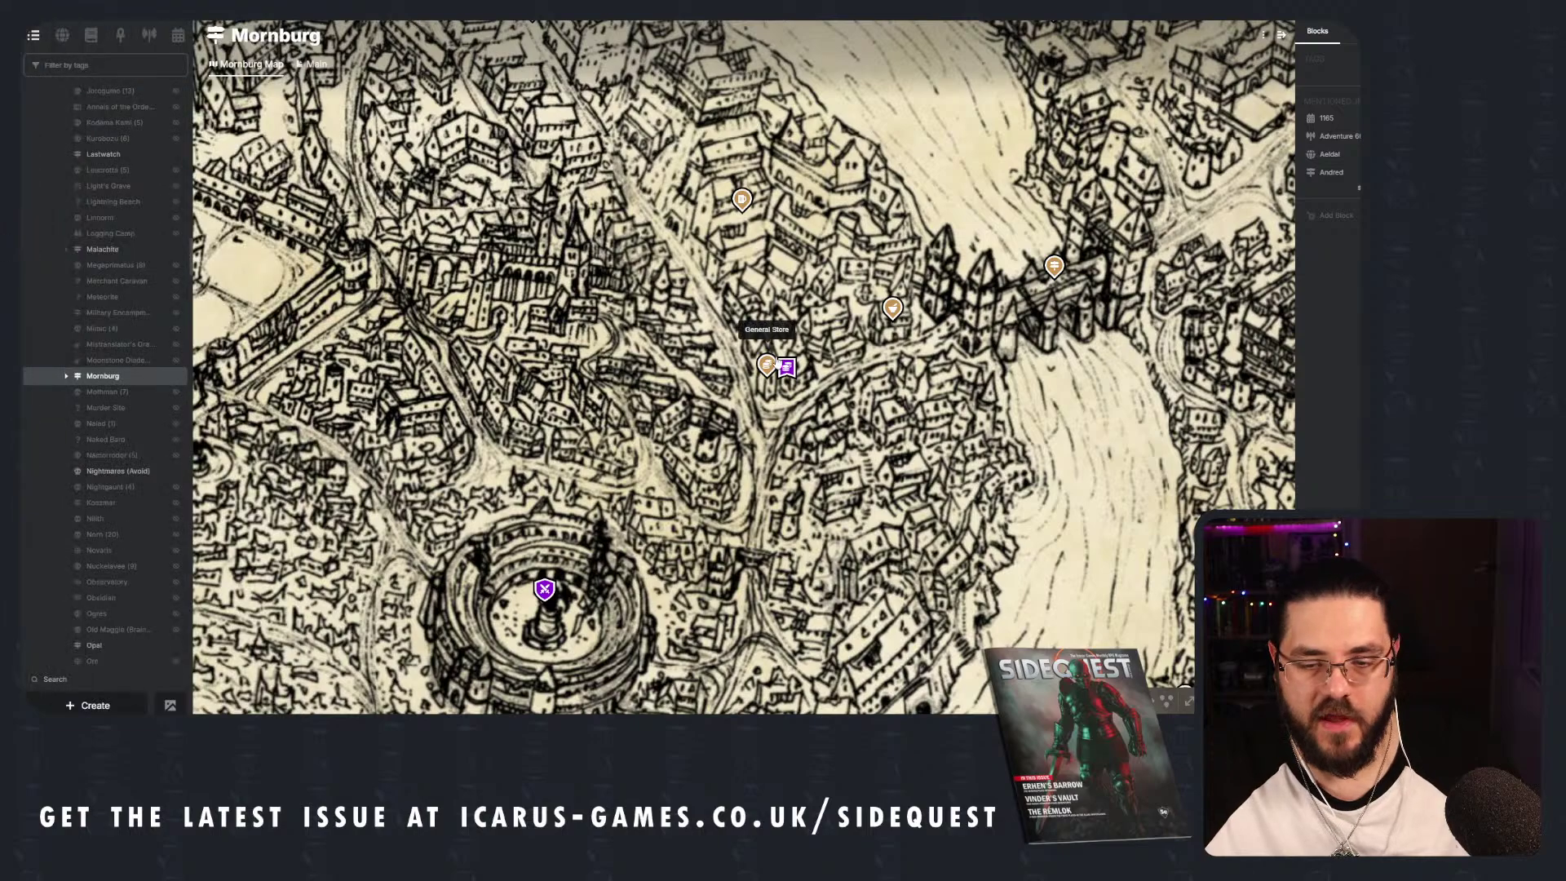
right_click(769, 365)
click(808, 408)
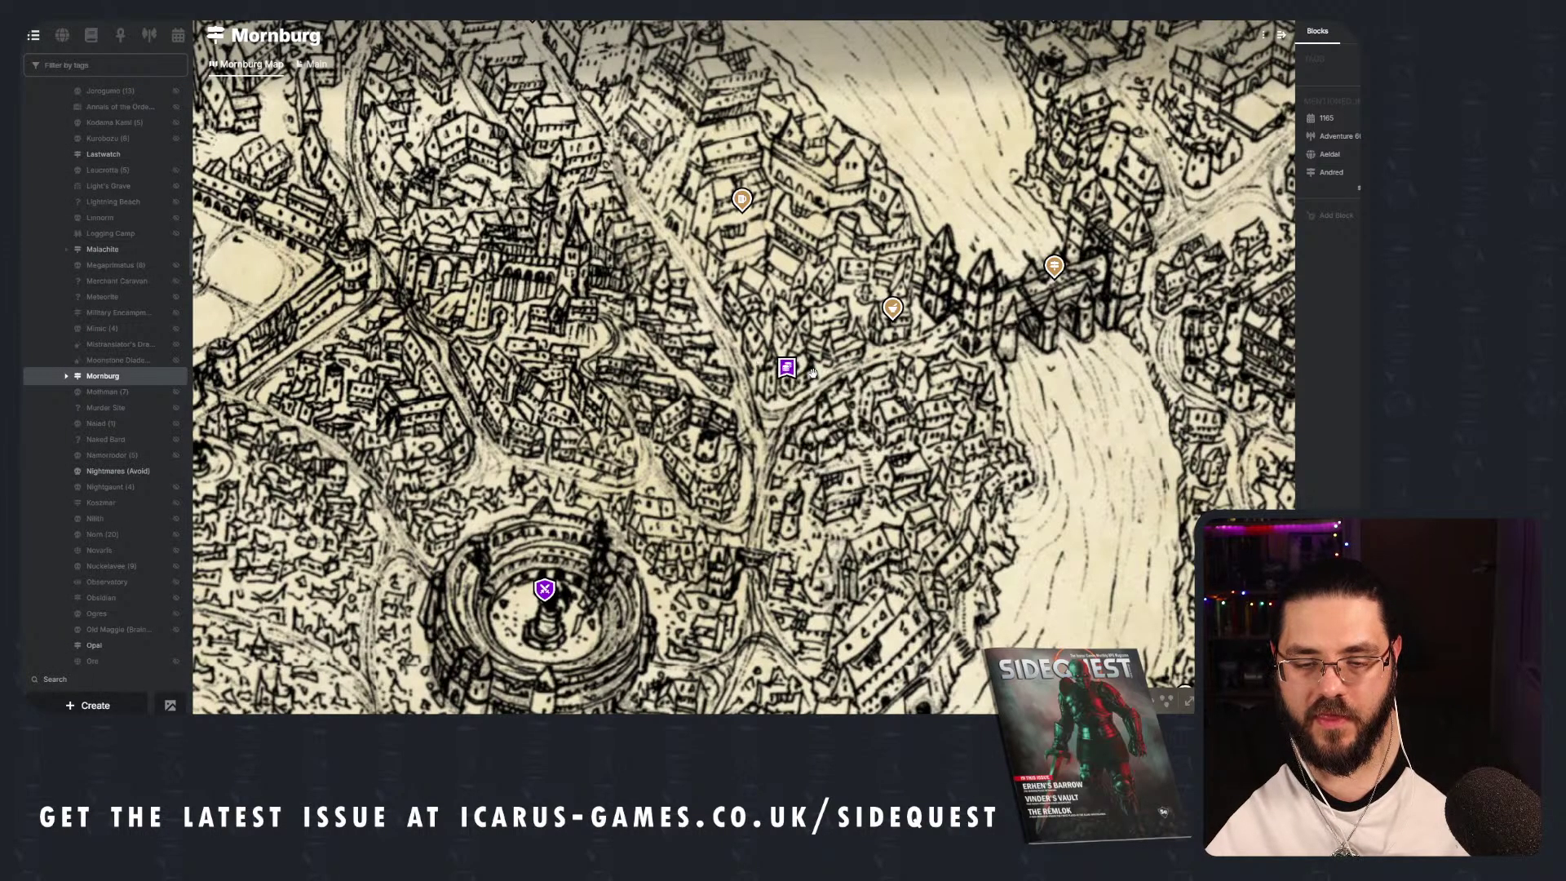
Open the Rufio's page and delete the empty bullets in the "From the Setting Guide" callout.
click(786, 367)
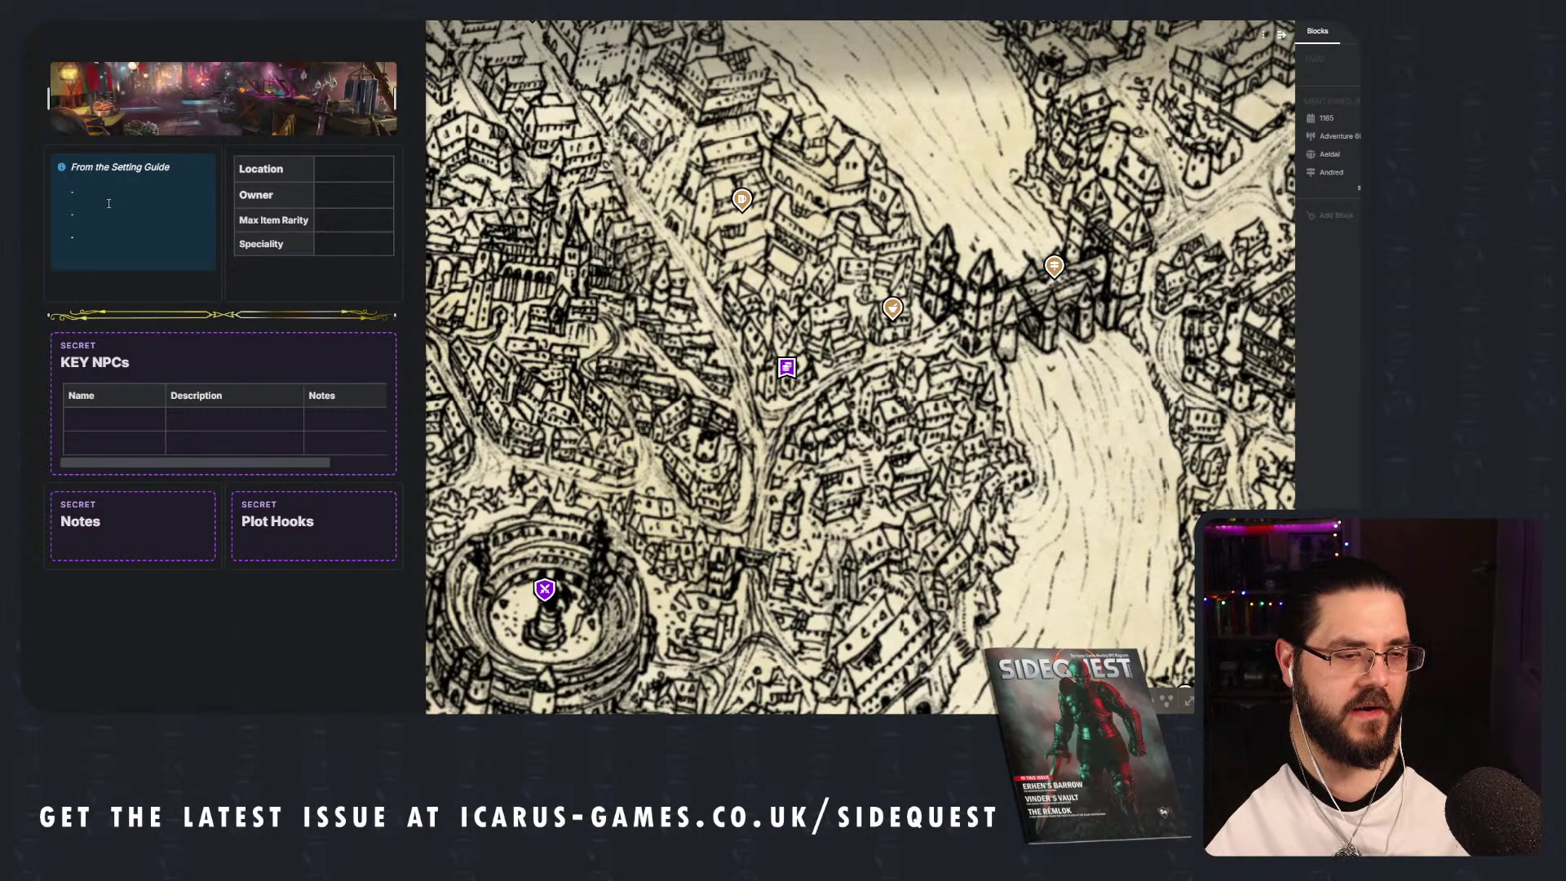
drag(87, 237, 73, 190)
key(BackSpace)
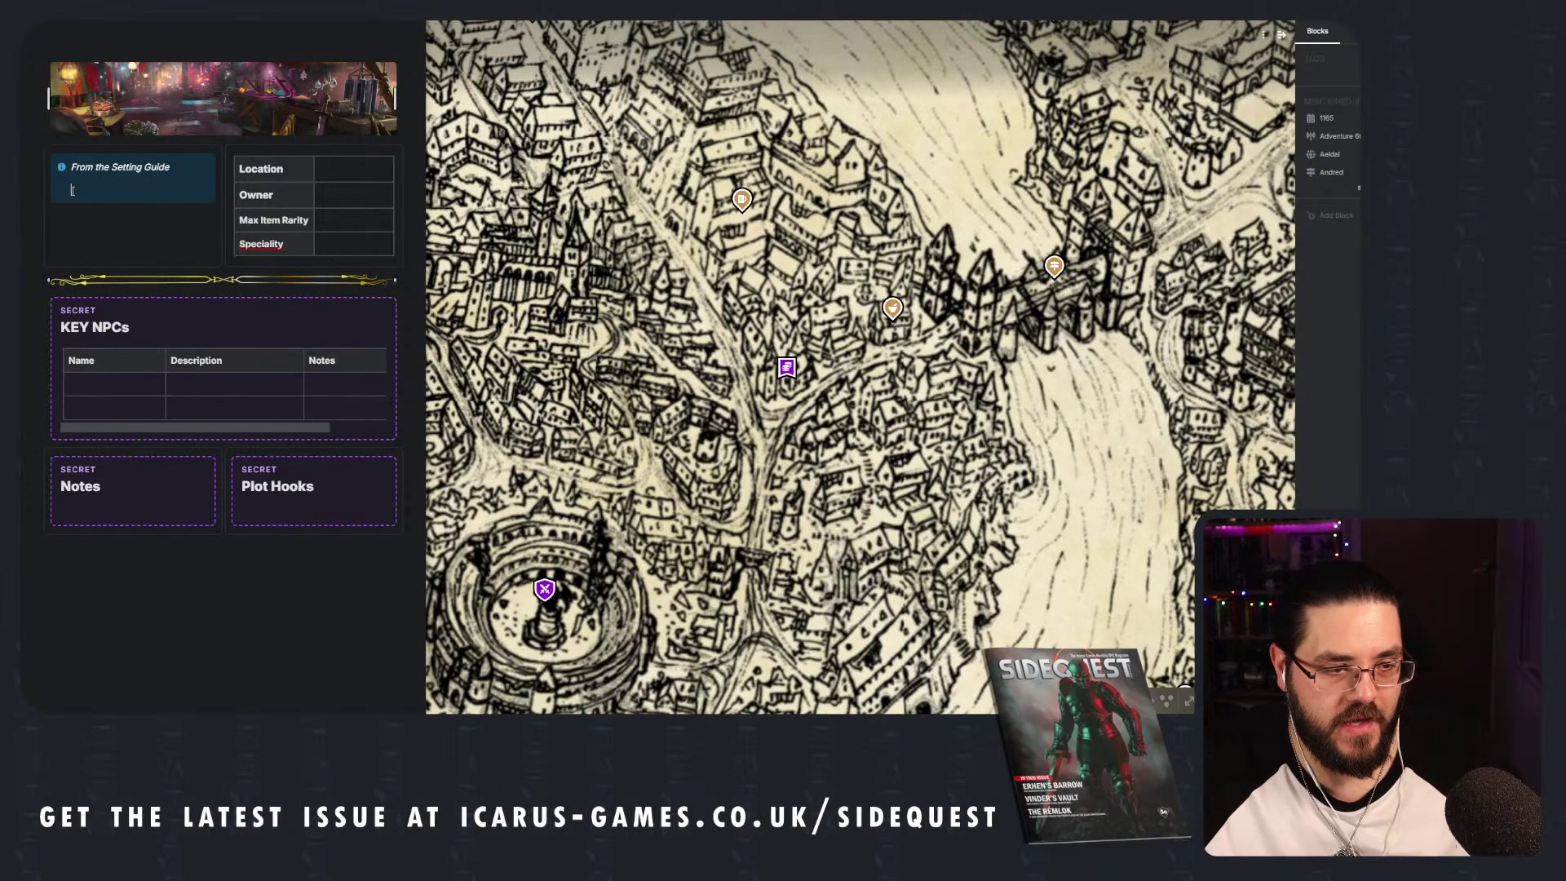
Enter the shop owner's full name in the Owner row of the details table.
click(329, 195)
text(Ru)
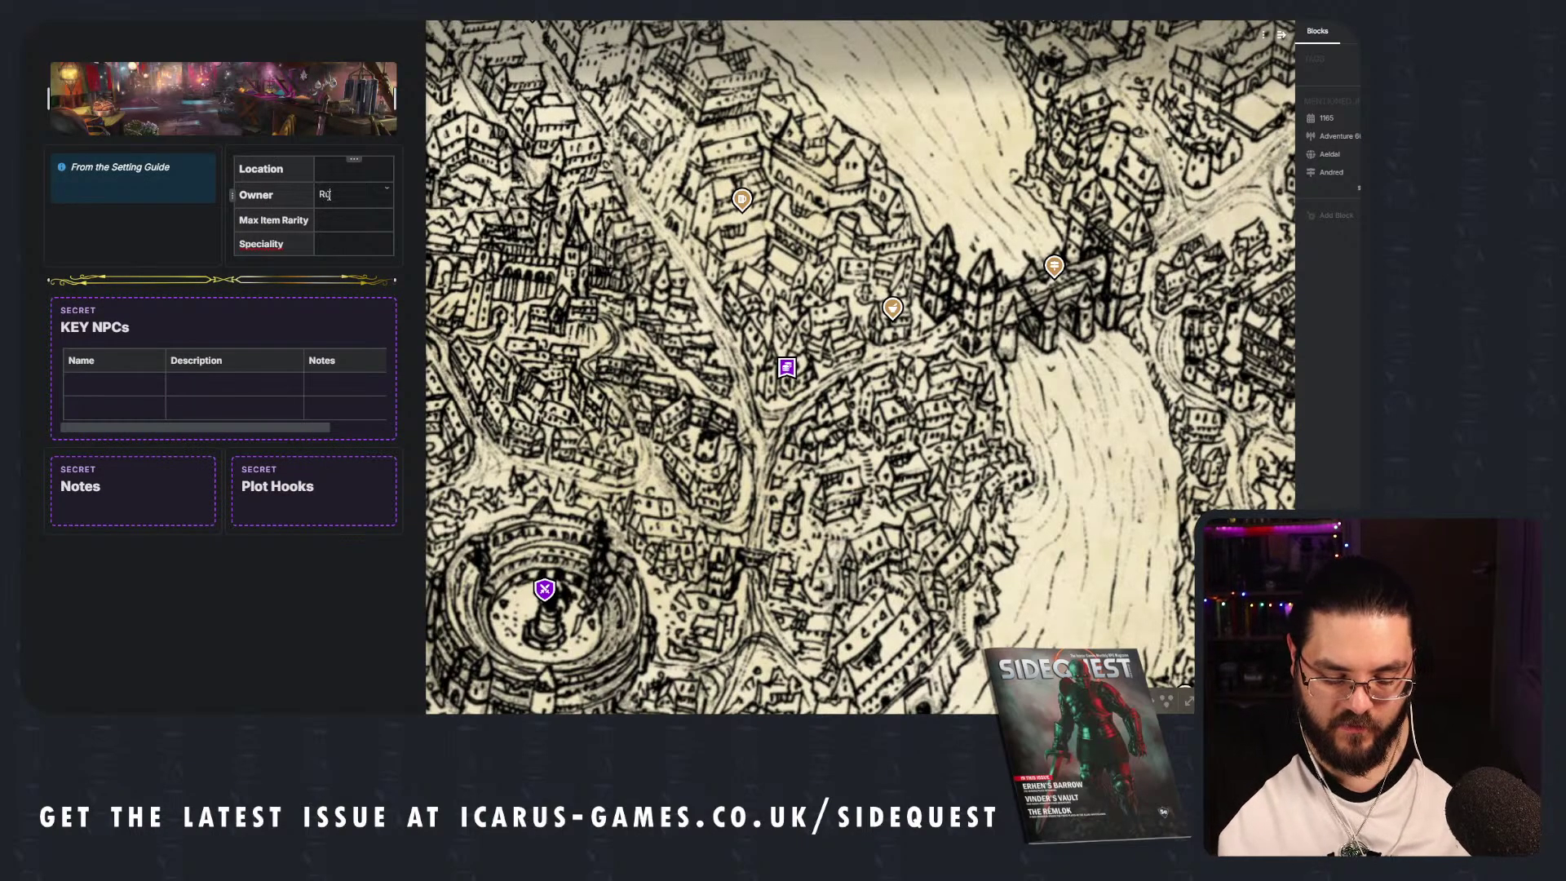
text(fio Falenbridge)
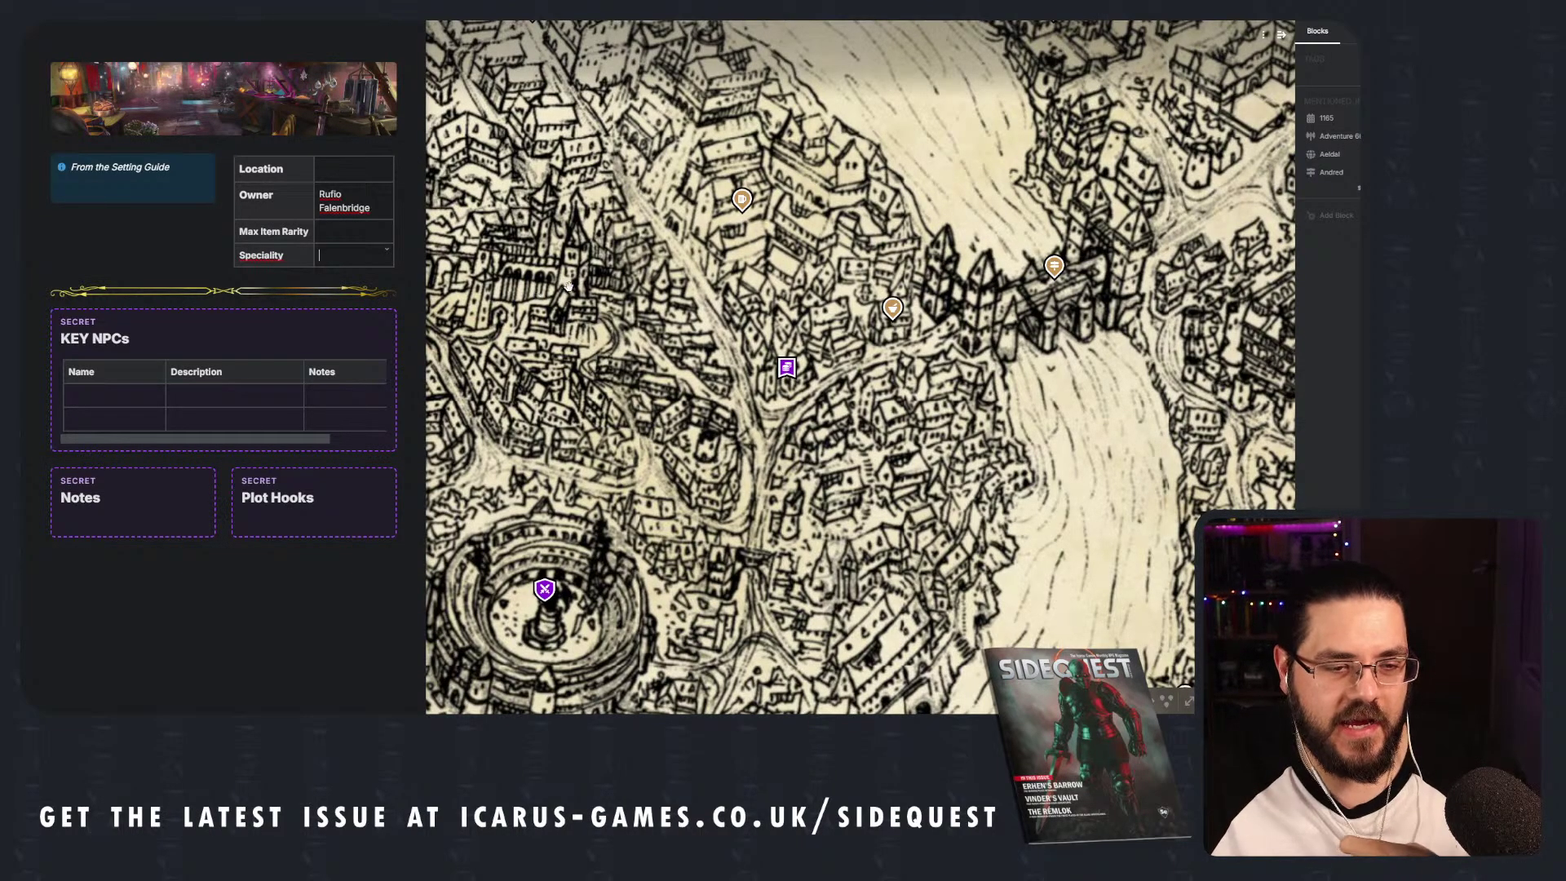
Relabel the Speciality row as "Specialty" and correct the spelling of the owner's surname to use a double l.
double_click(283, 260)
text(Specialty)
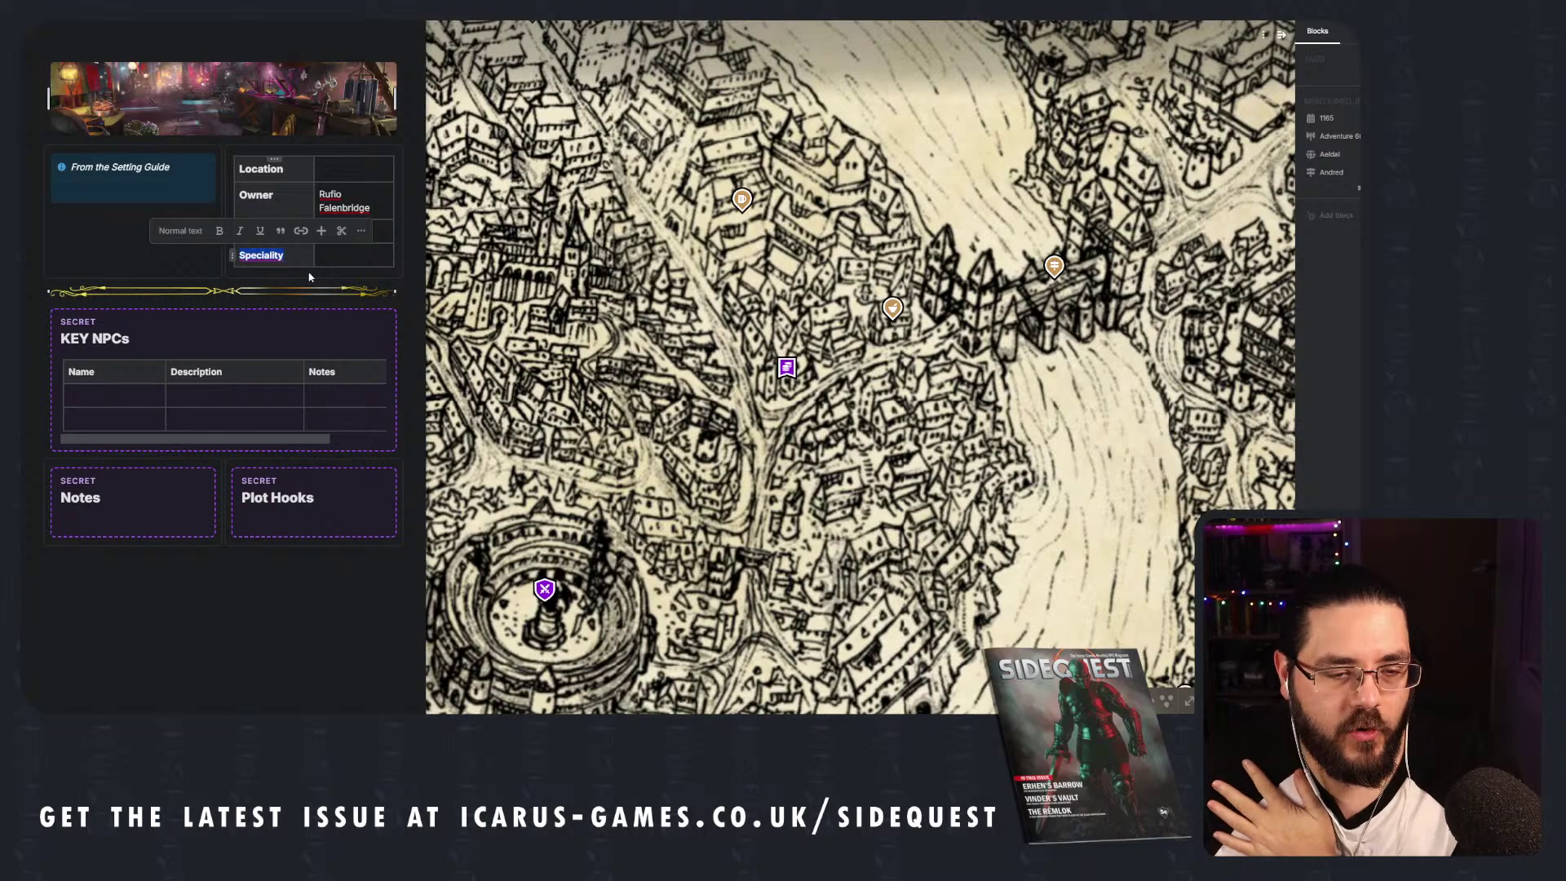
click(347, 255)
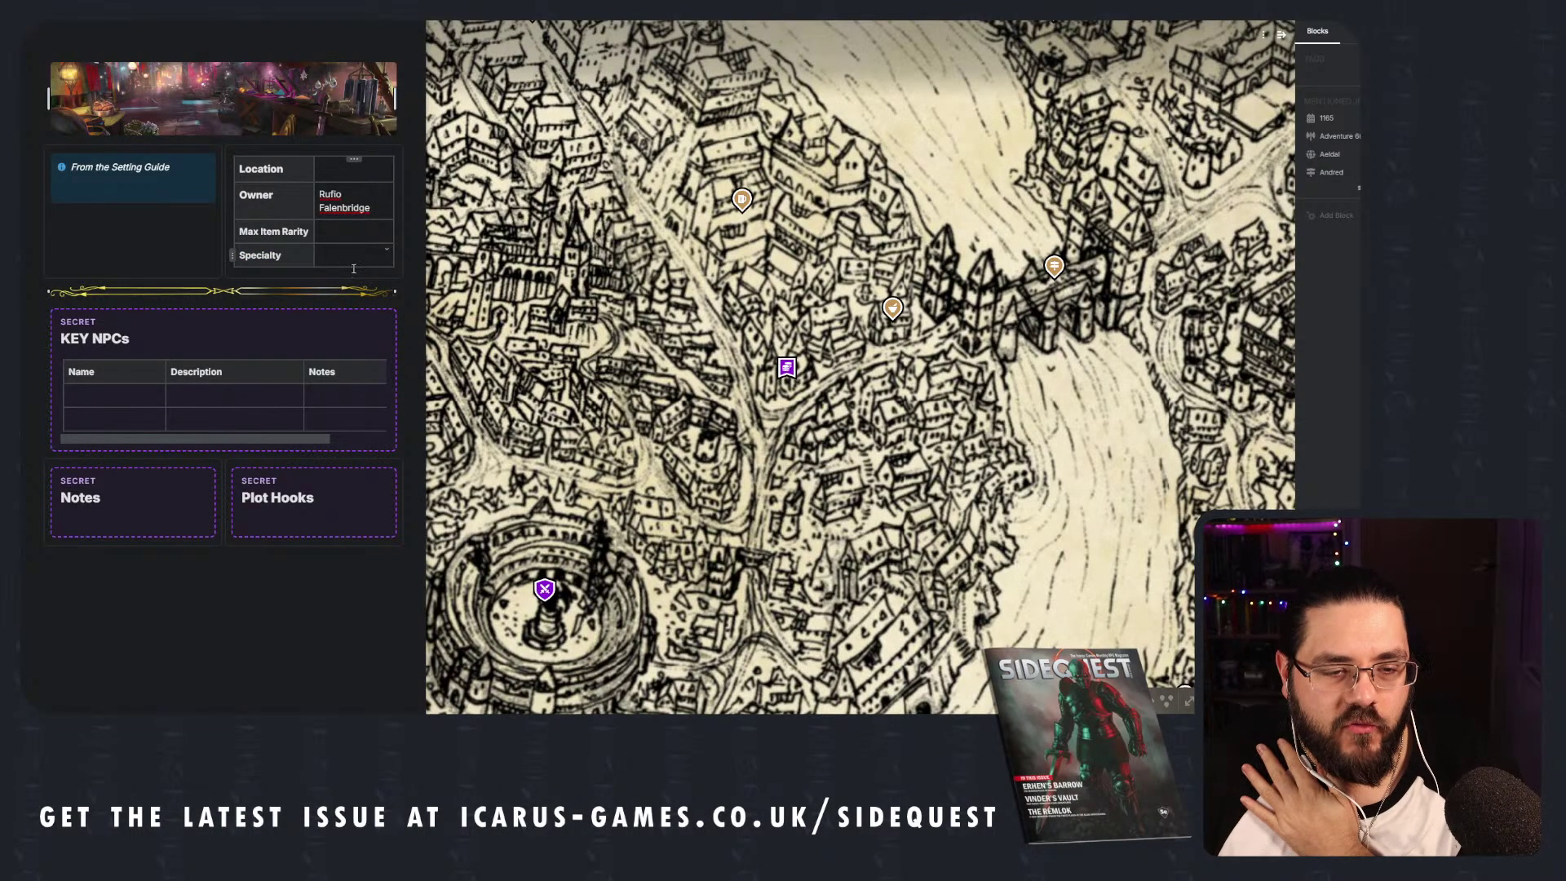
click(332, 206)
text(l)
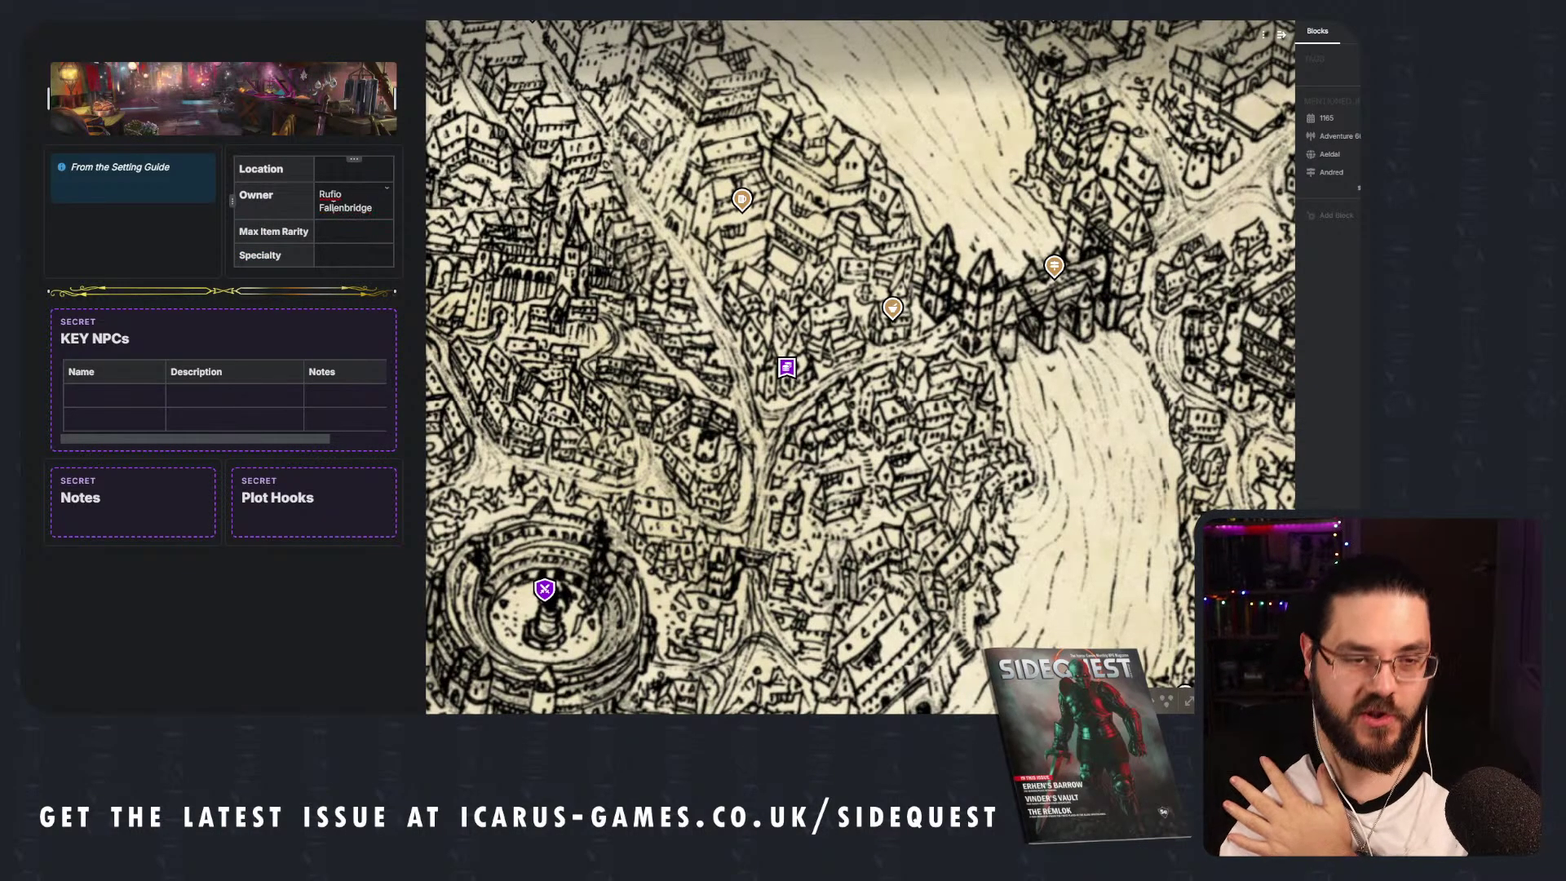
Set the shop's Max Item Rarity to "Rare".
click(354, 232)
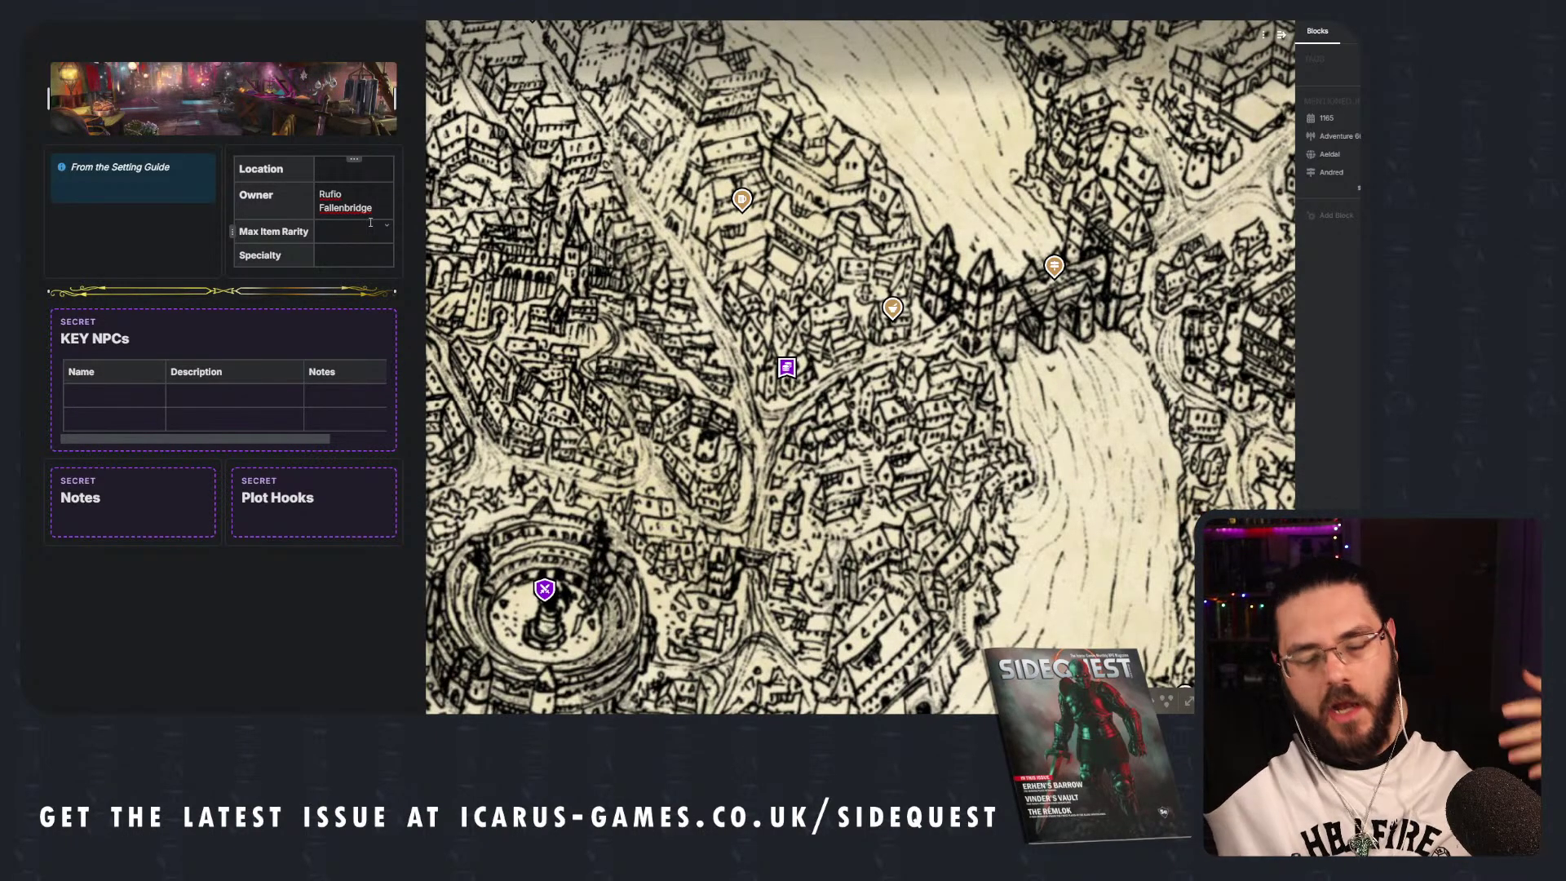
click(370, 222)
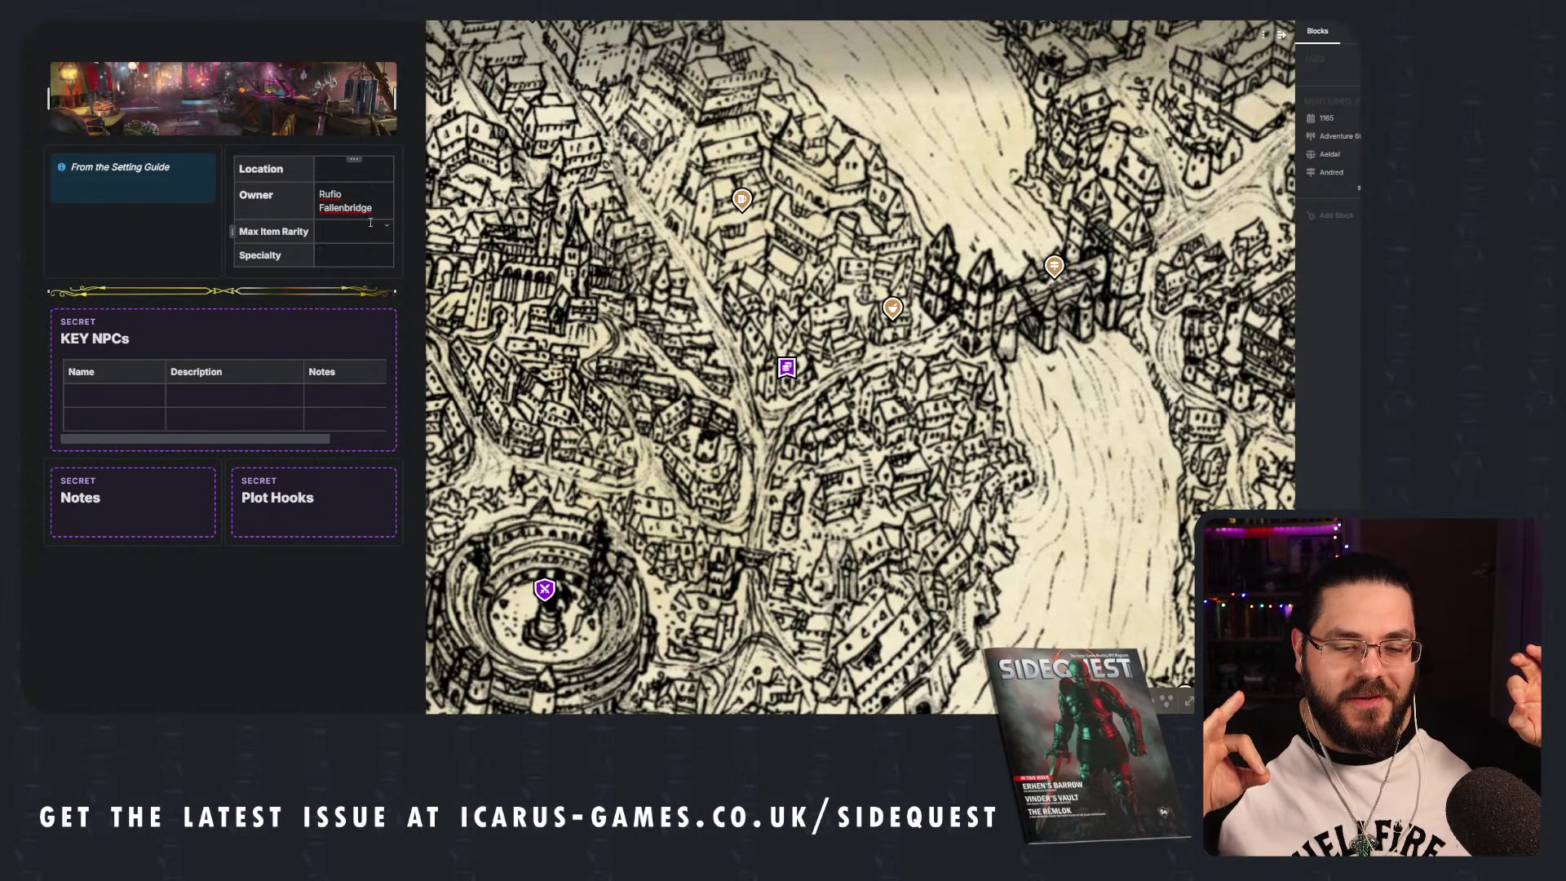
click(370, 222)
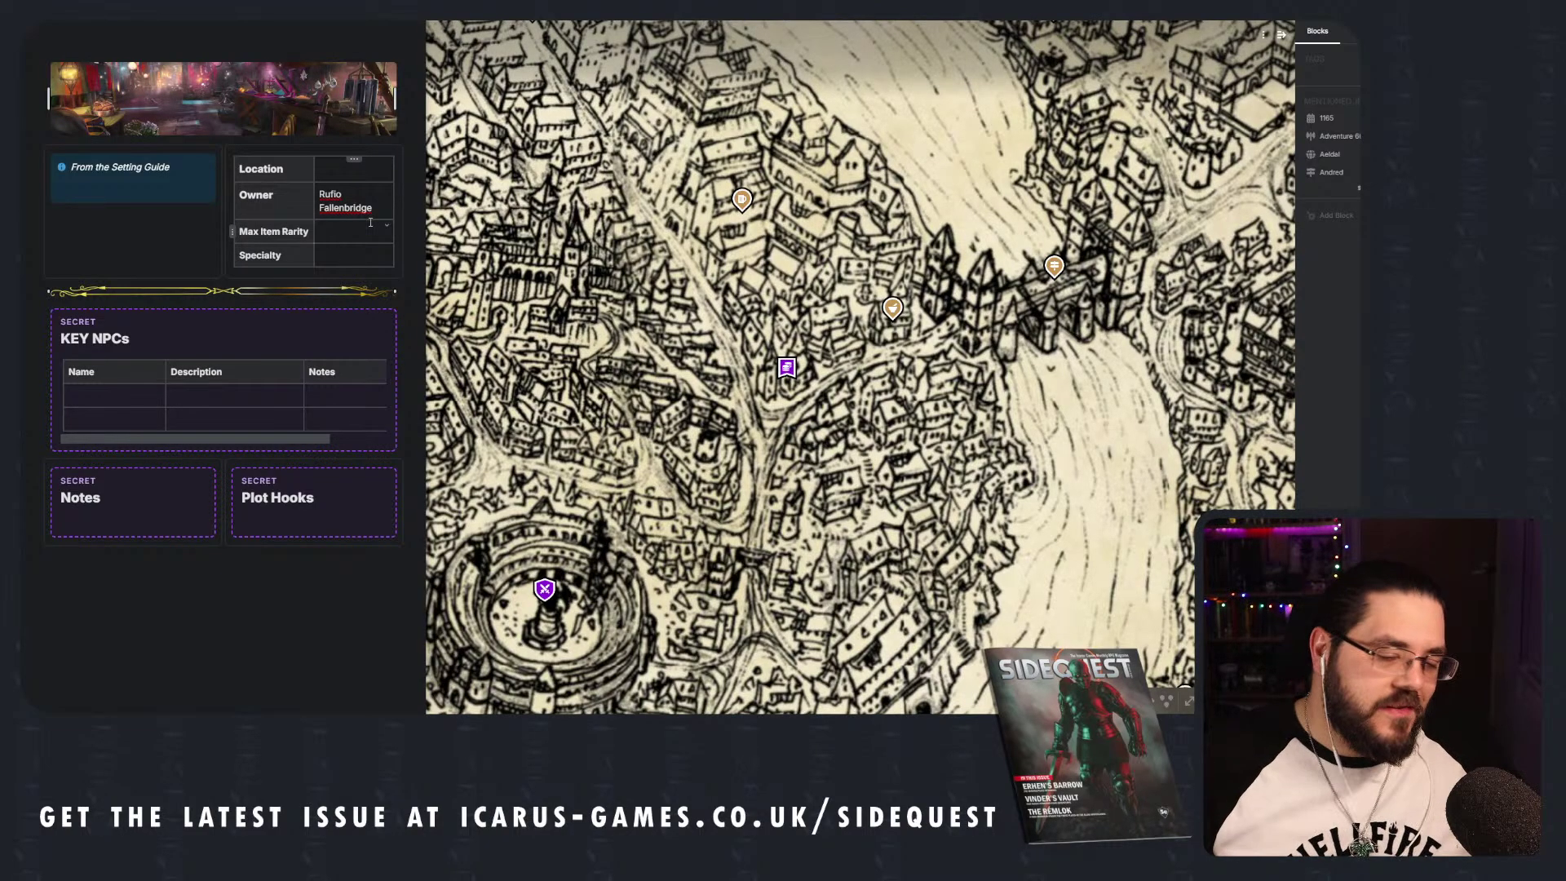
text(Rare)
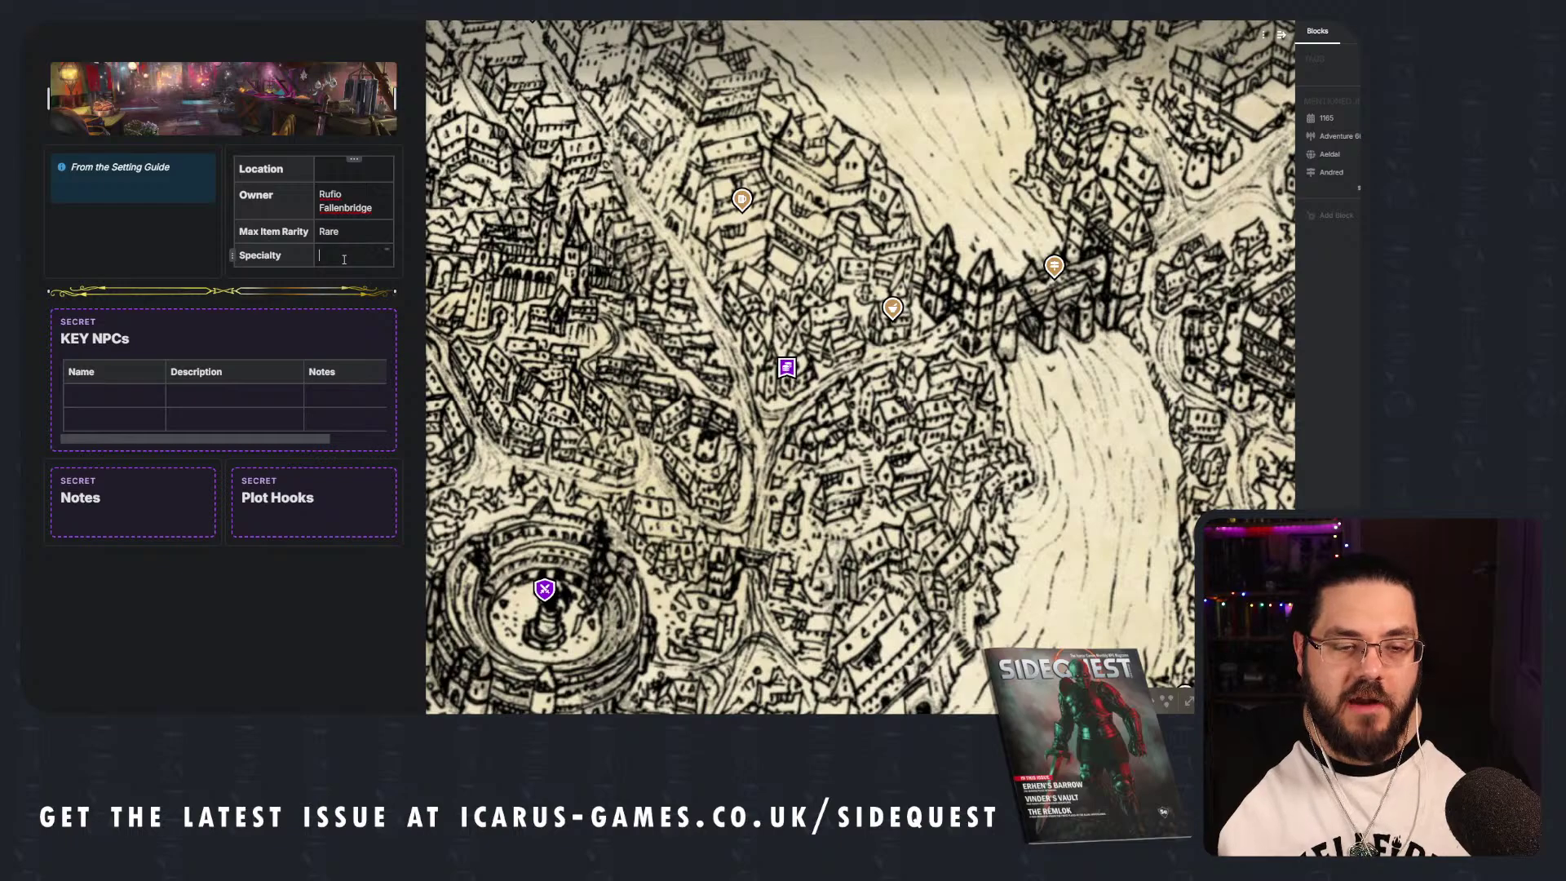
click(344, 259)
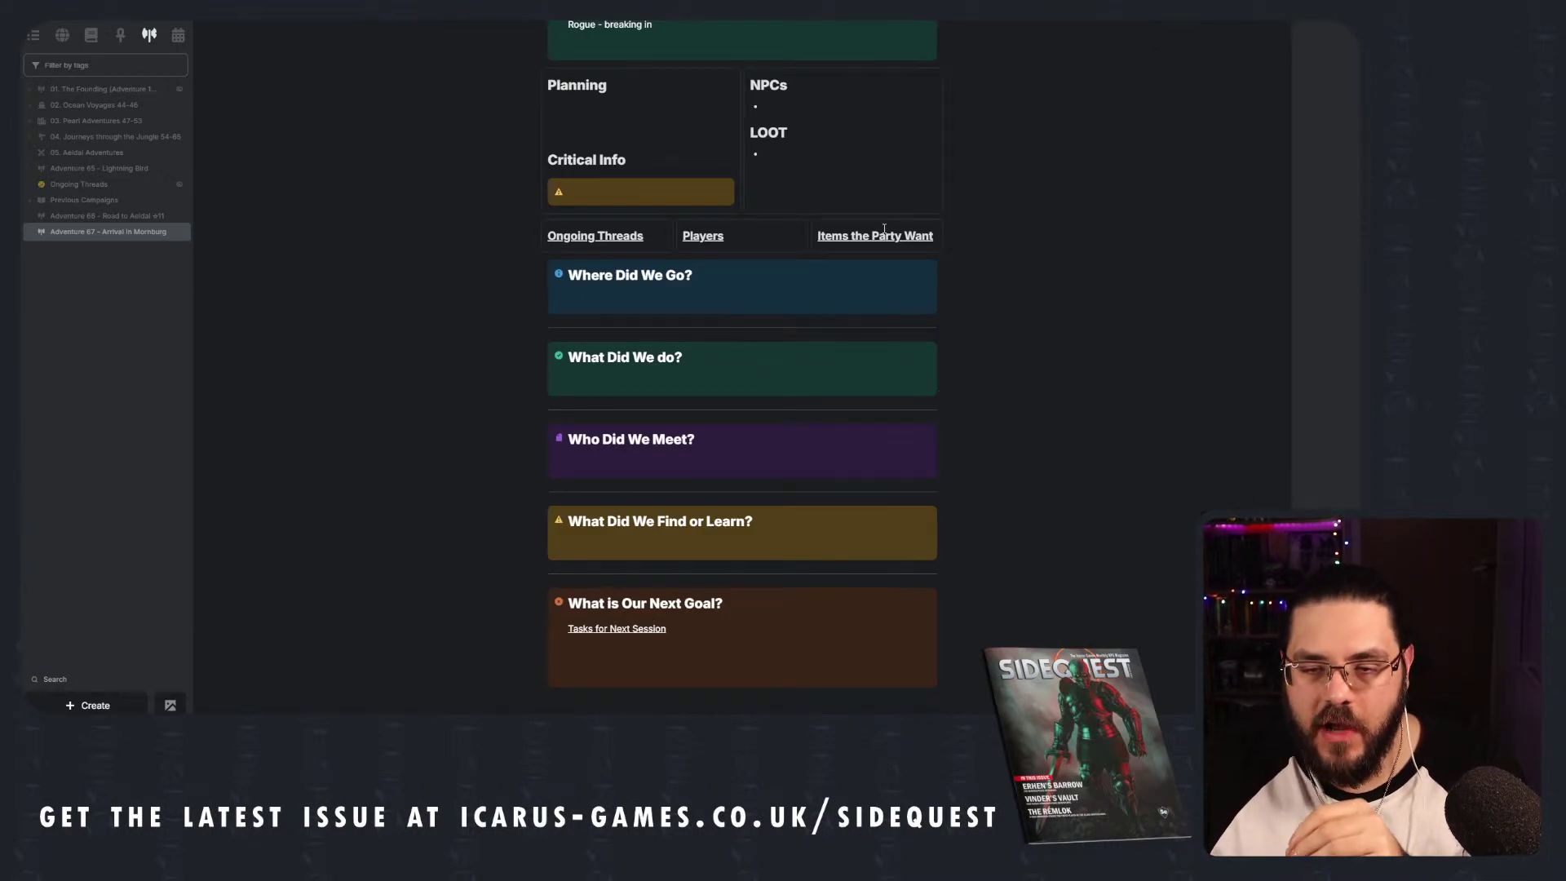
Open the "Items the Party Want" page from the adventure notes, expand the first two characters' wish lists and review all the requested items.
click(879, 235)
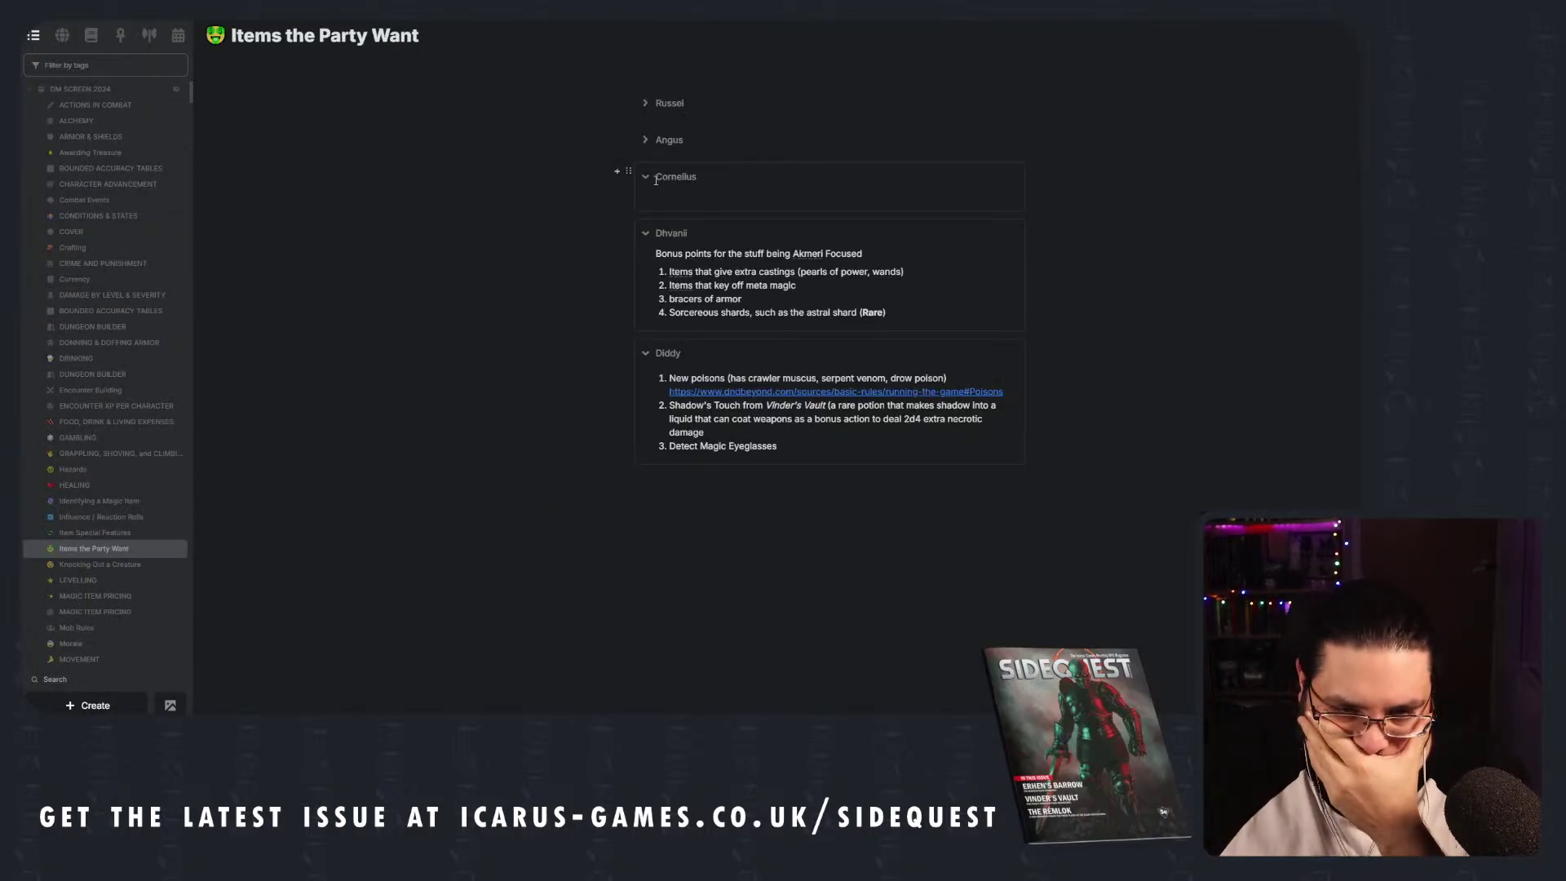
click(645, 140)
click(645, 103)
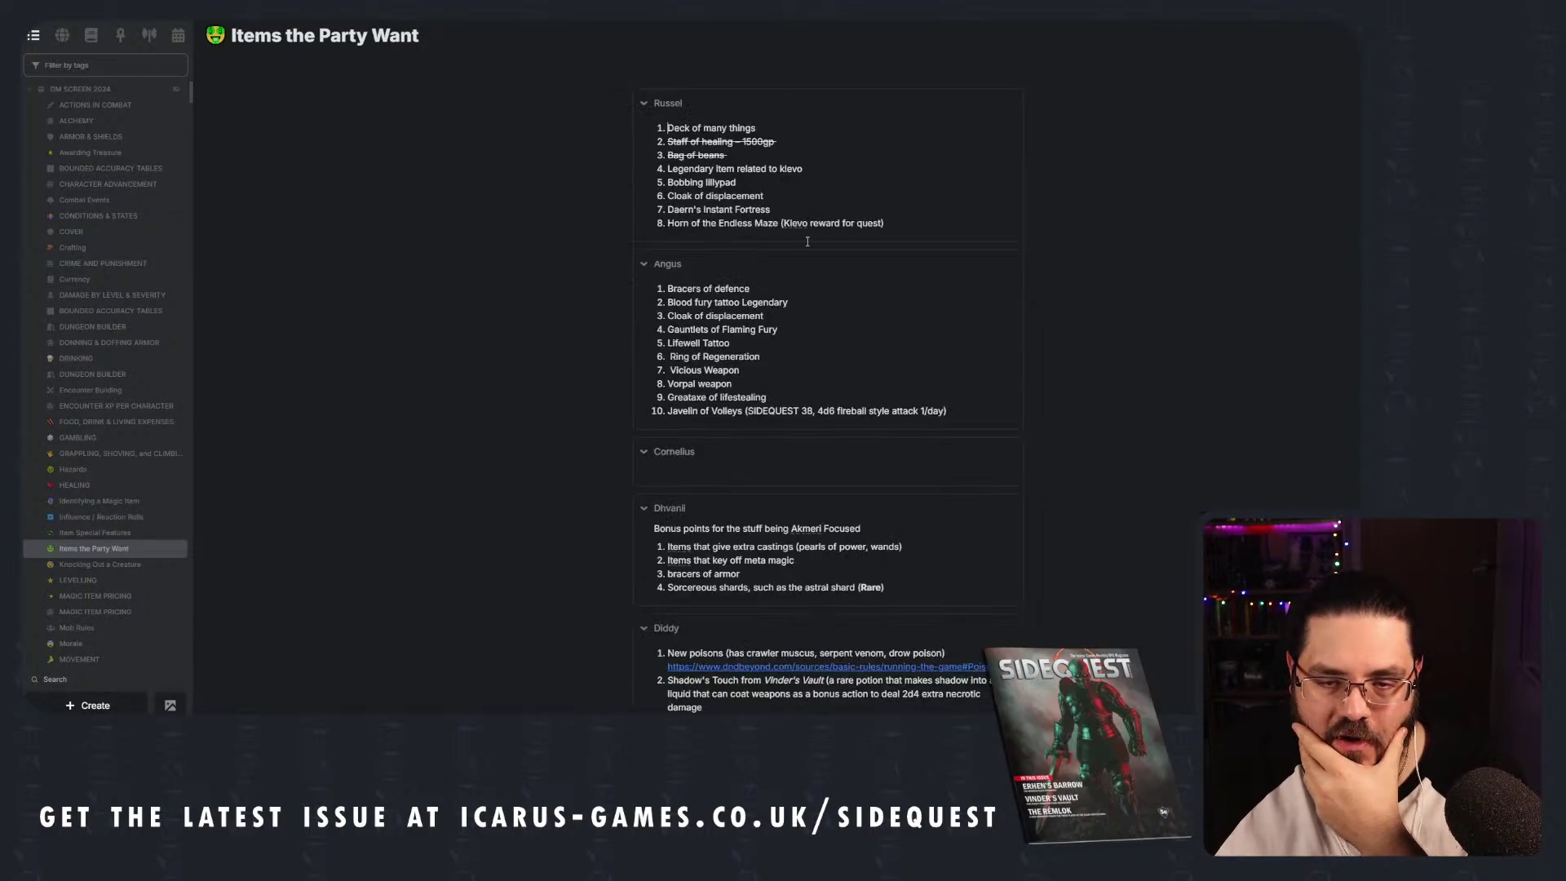
scroll(808, 241, down, 1)
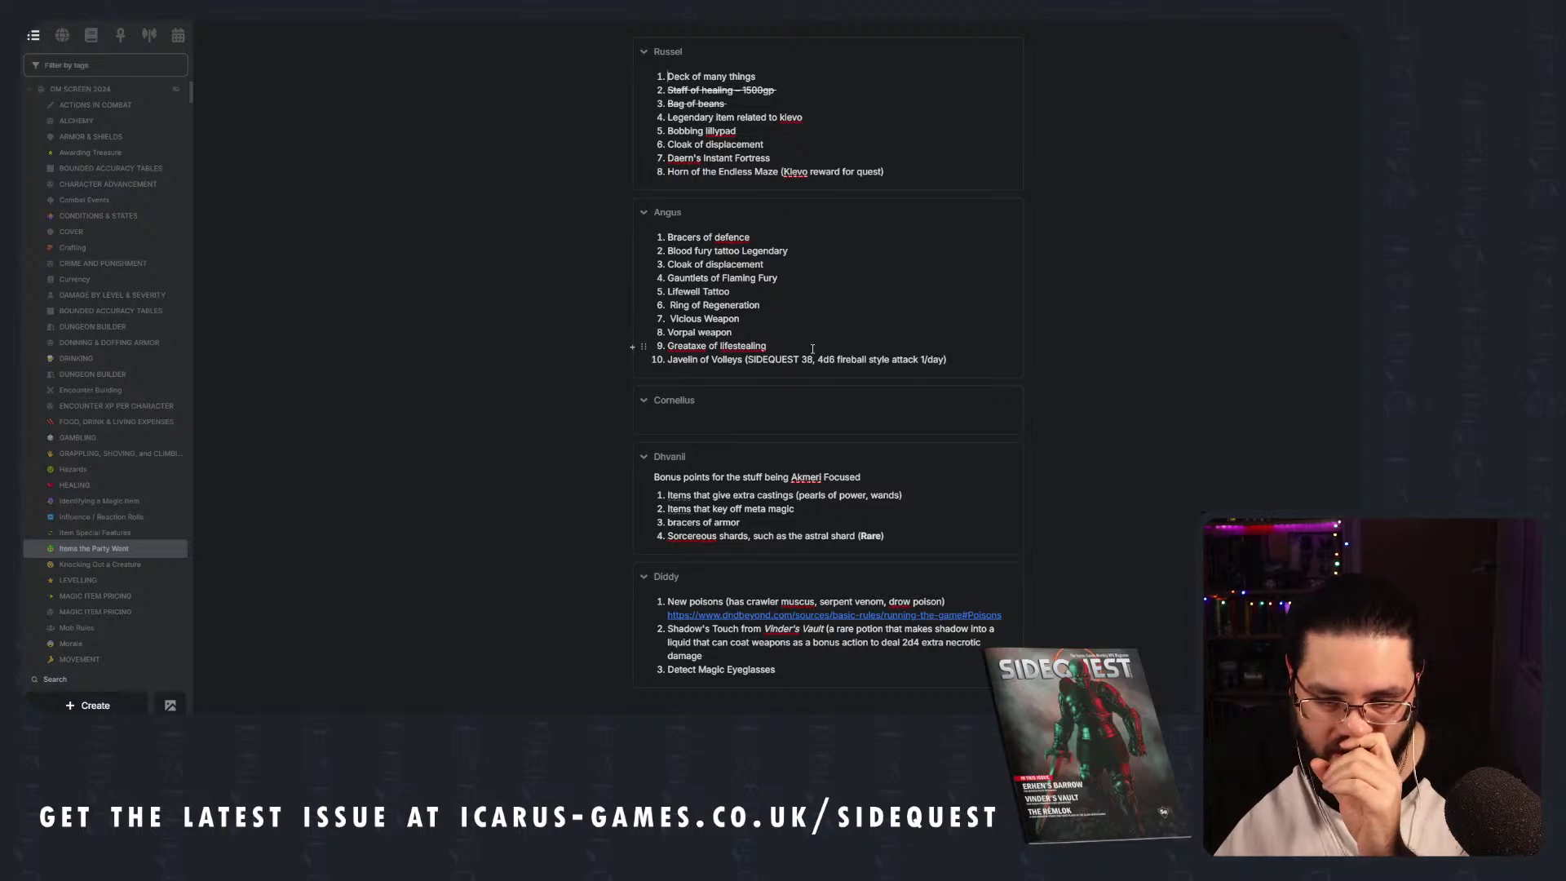
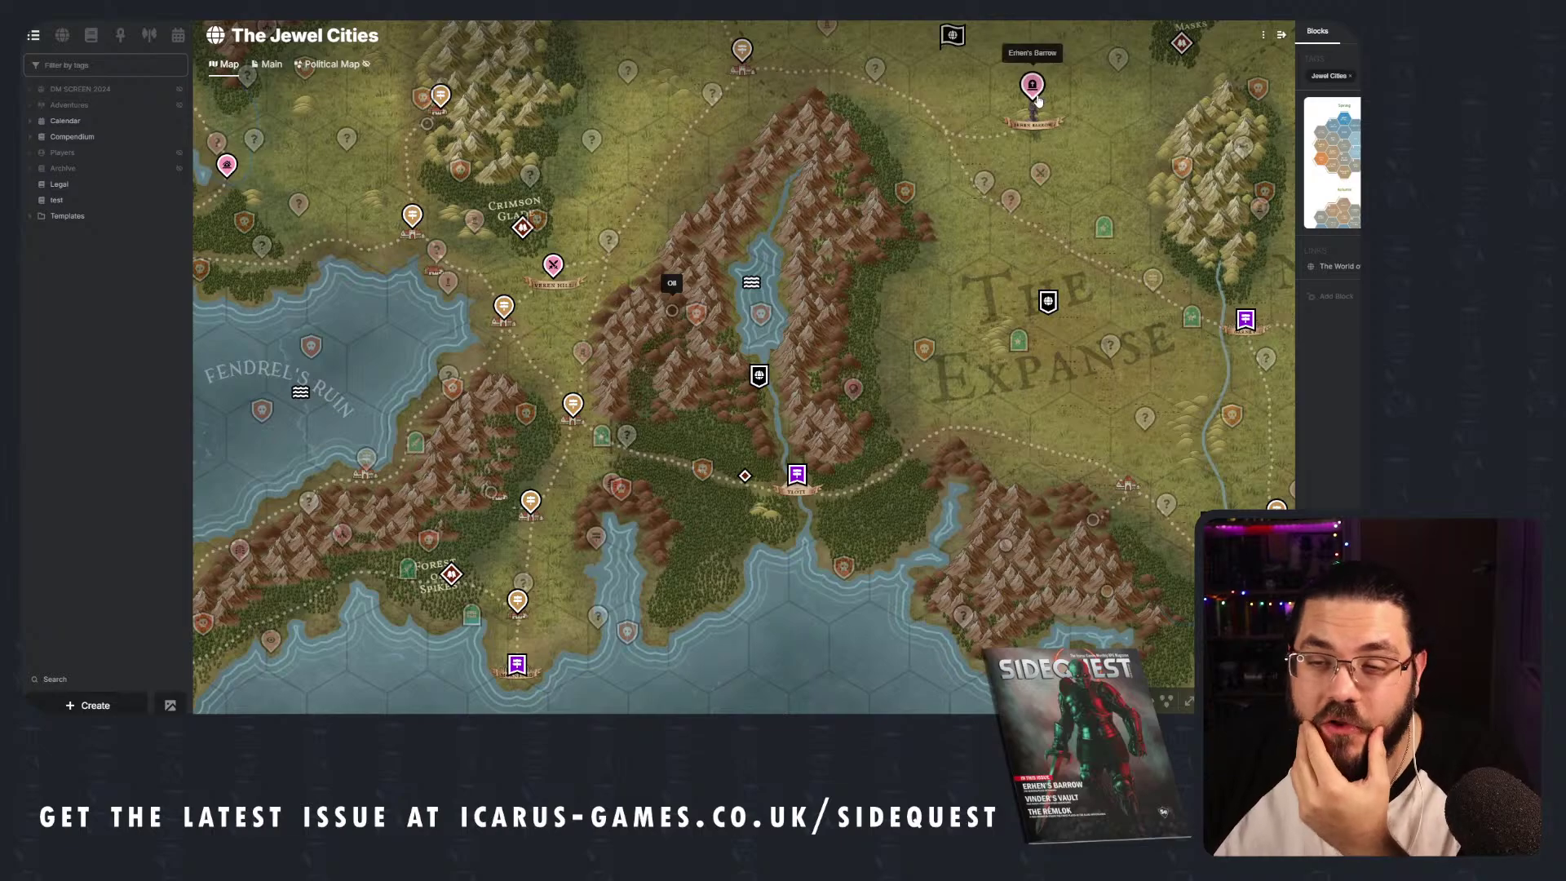
Read the Erhen's Barrow page from the Jewel Cities map, including its plot hooks, and return to the Rufio's shop page.
click(1036, 99)
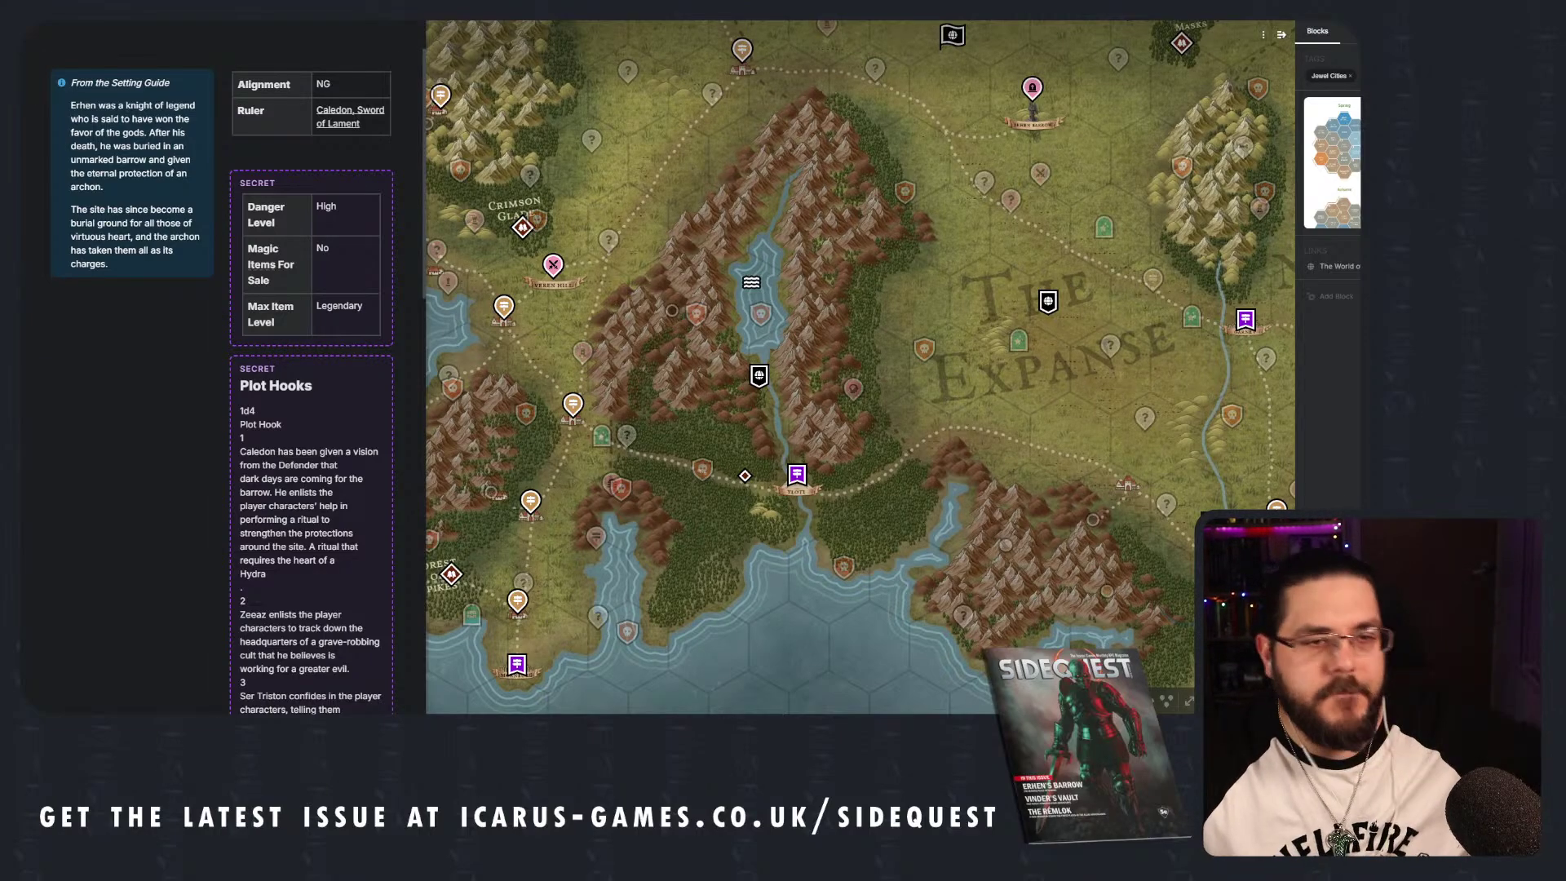
click(568, 54)
click(569, 54)
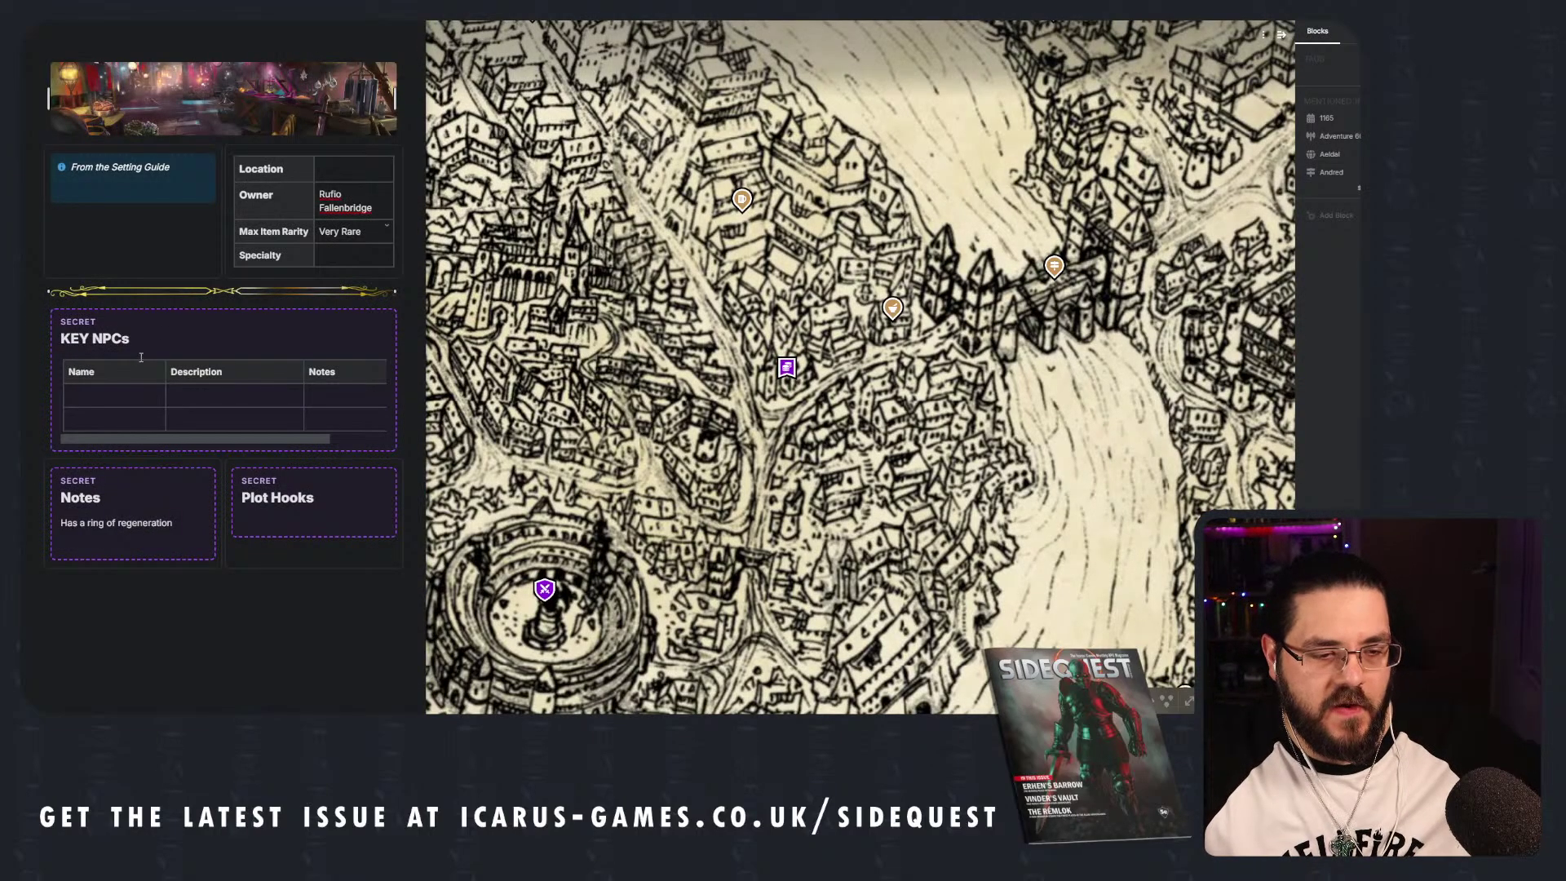
Extend the shop's ring of regeneration note with ", wants some kind of celestial blood - Deva equivalent".
key(BackSpace)
text(, want)
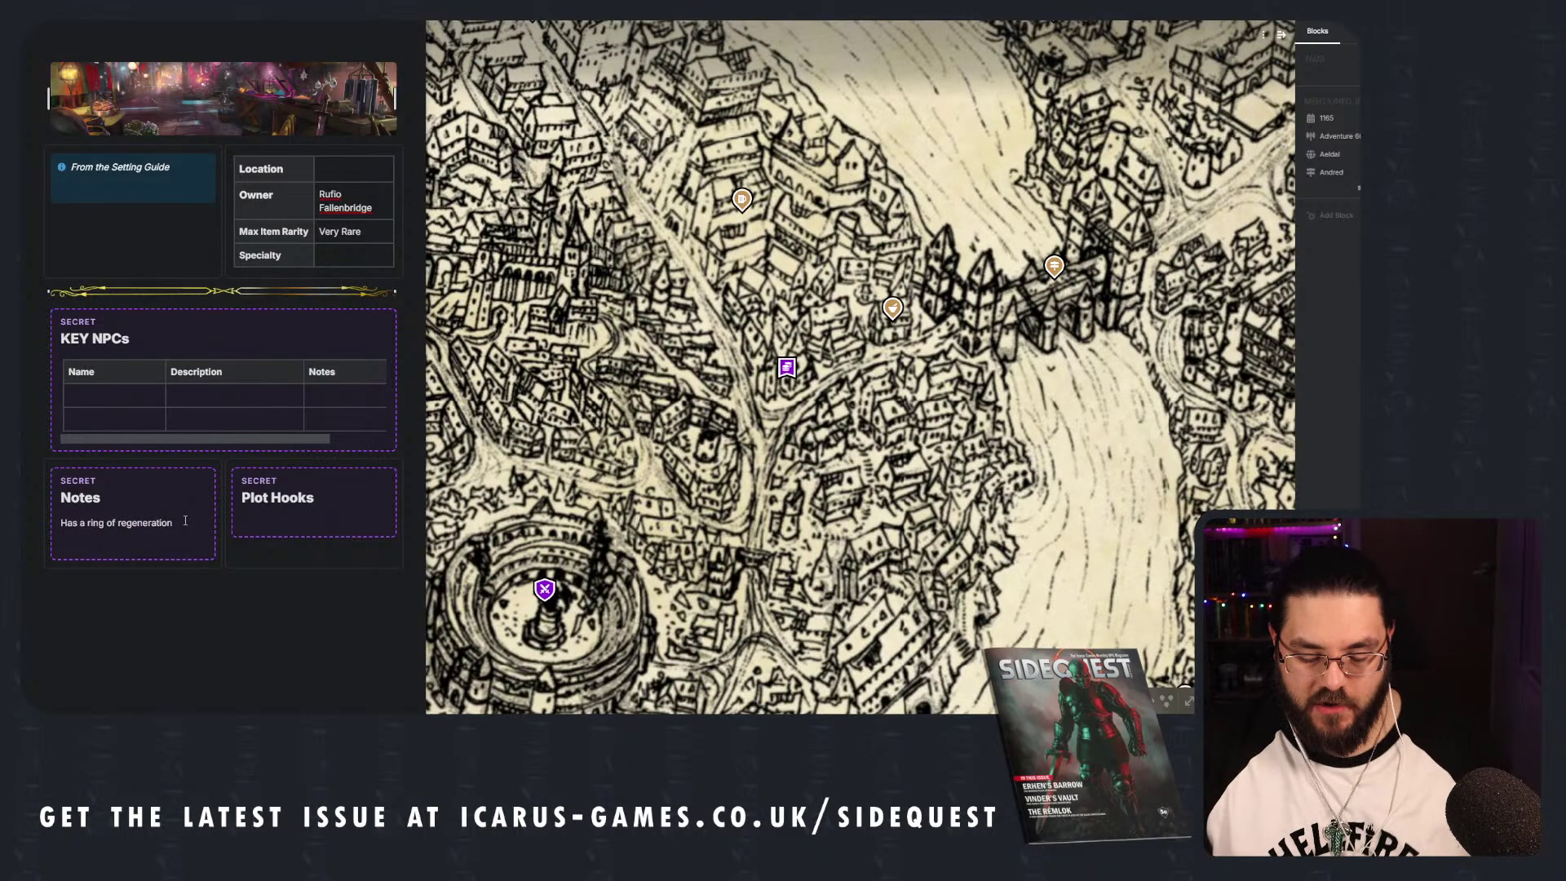
text(s some k)
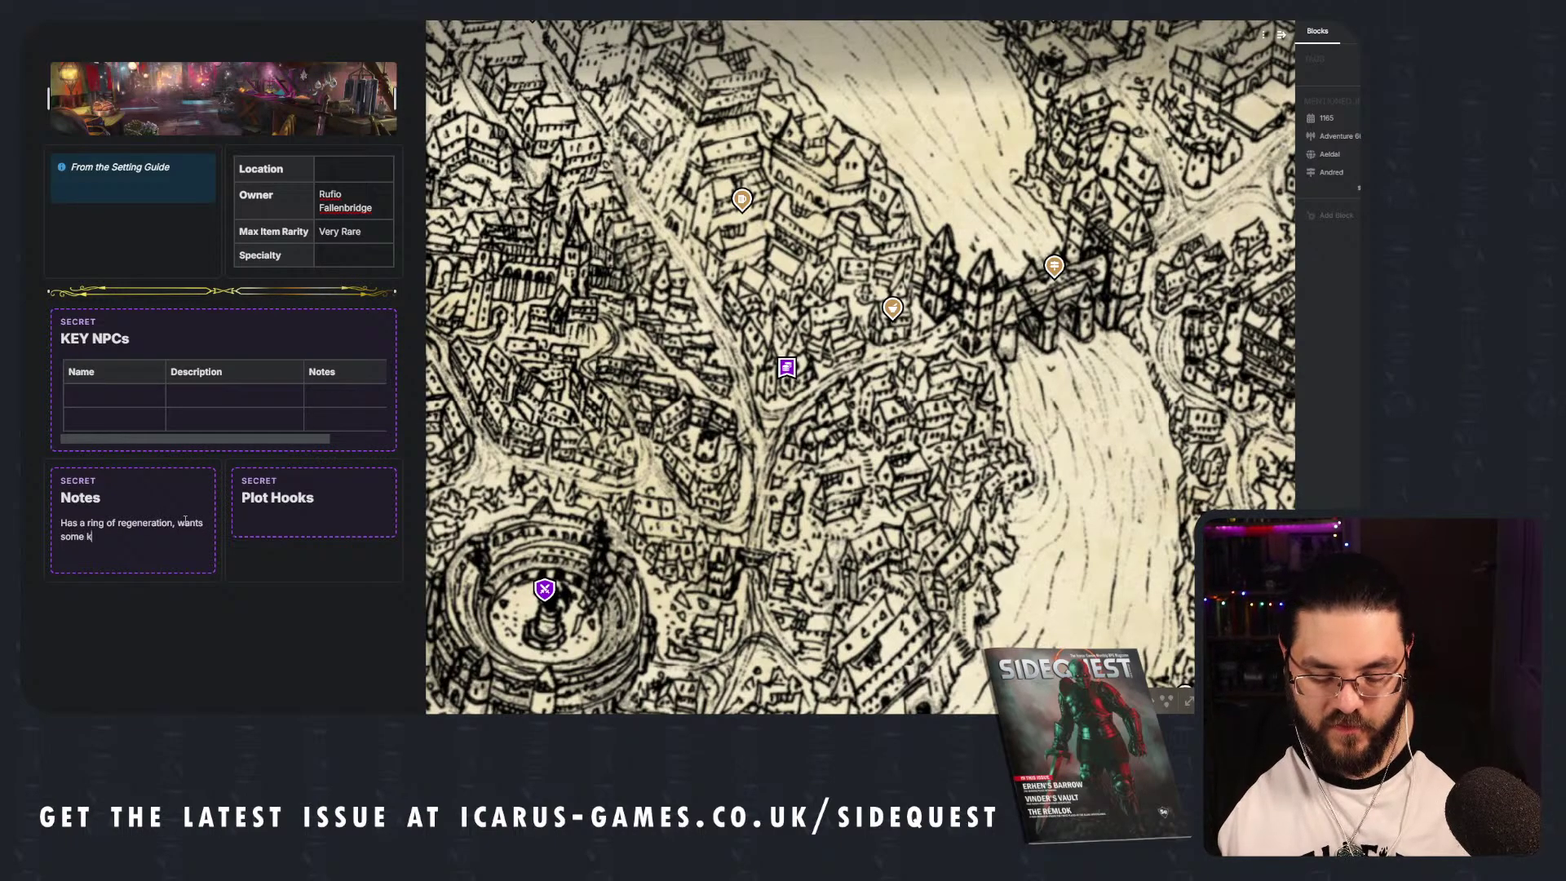
text(ind of celest)
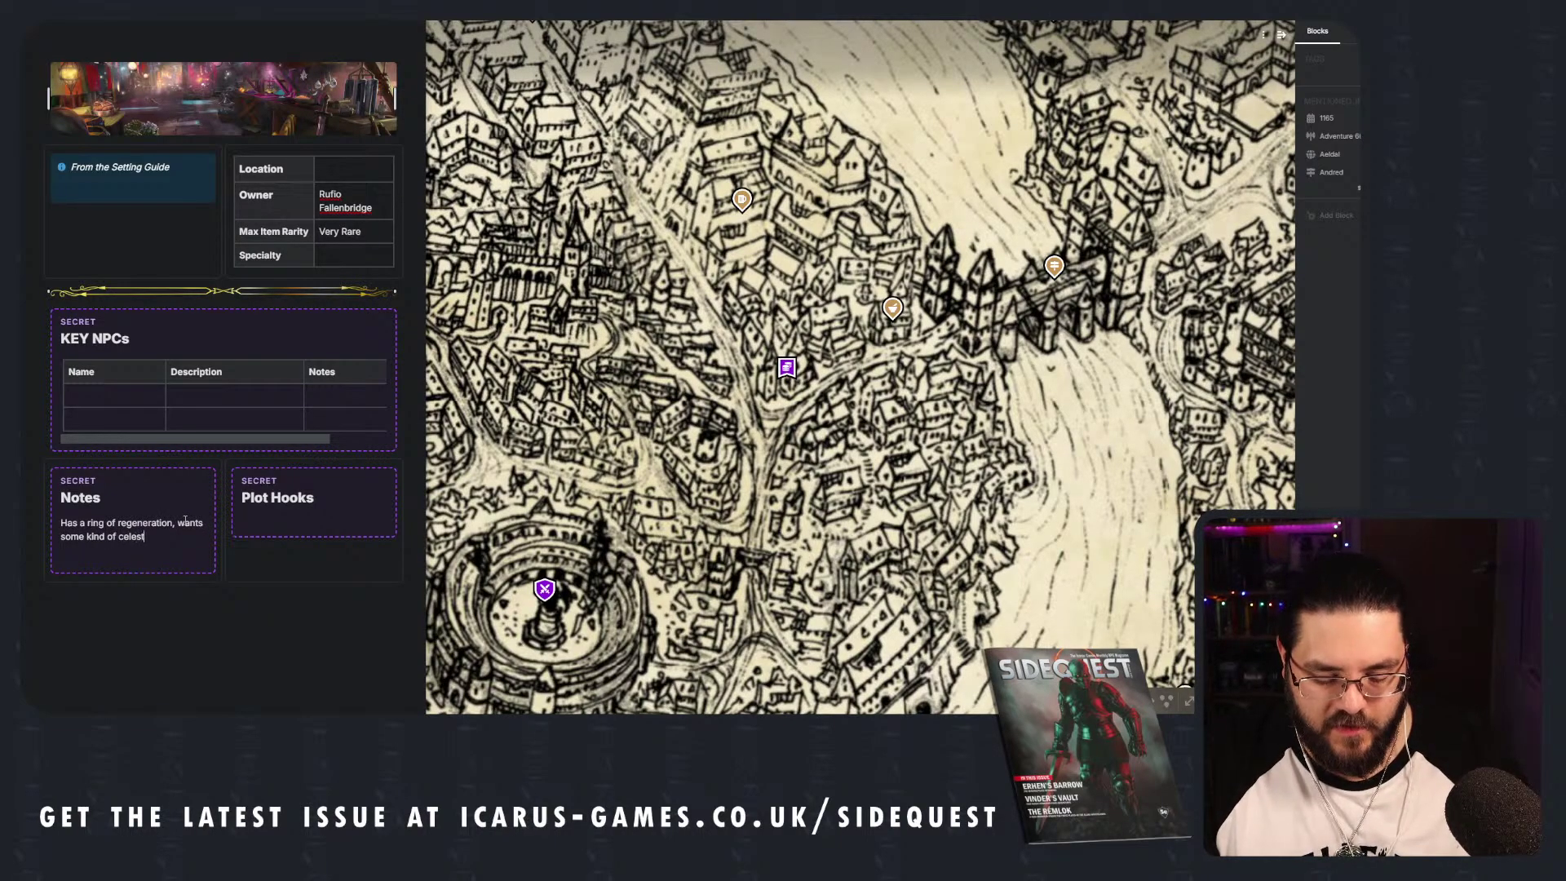
text(ial blood )
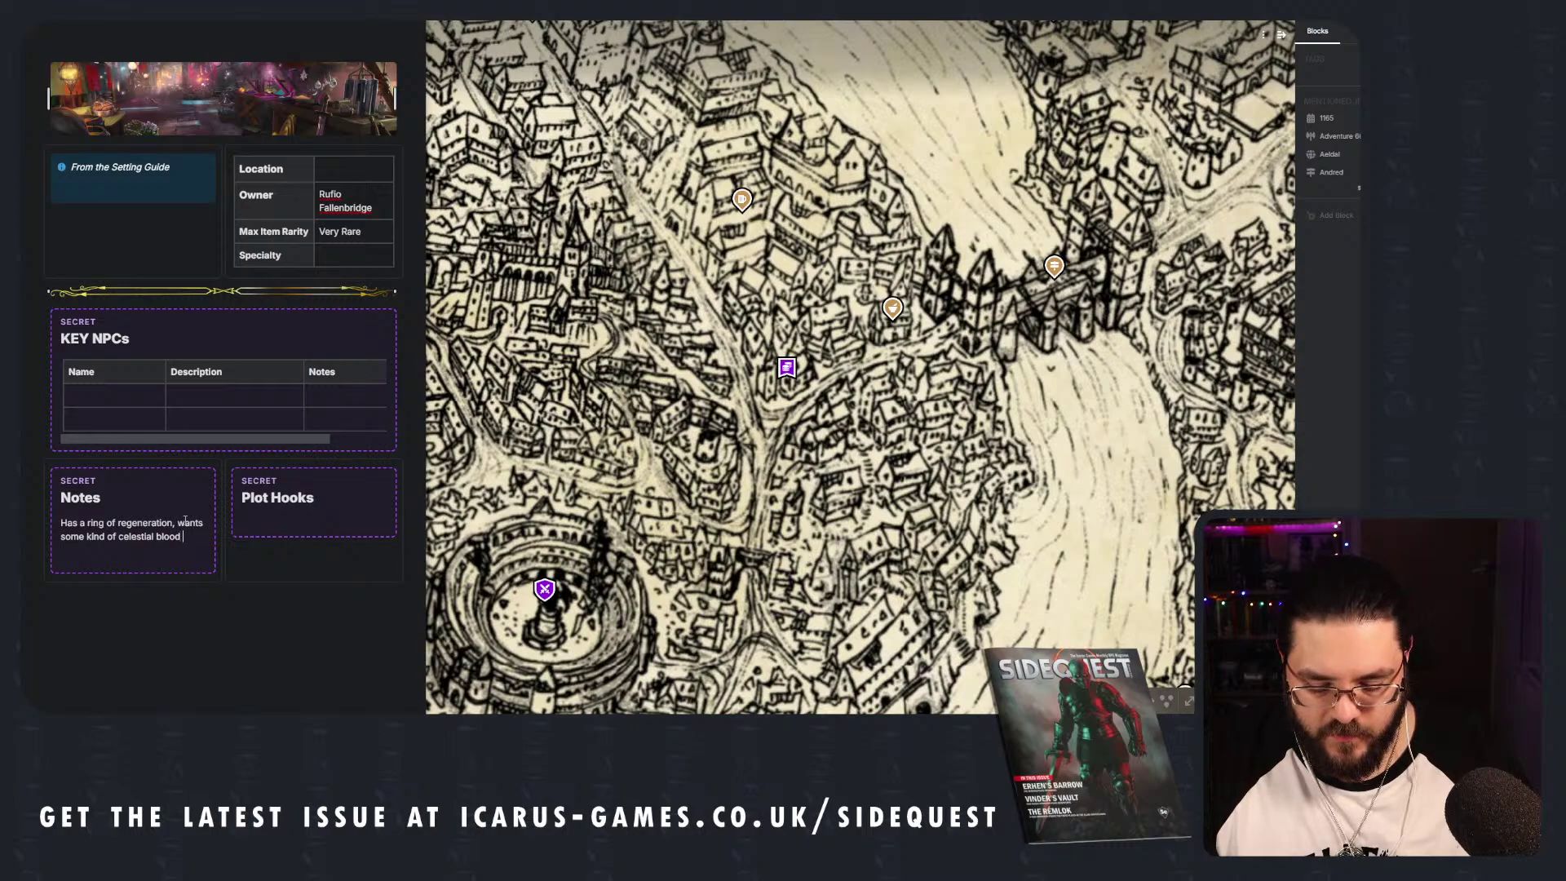
text(- Deva e)
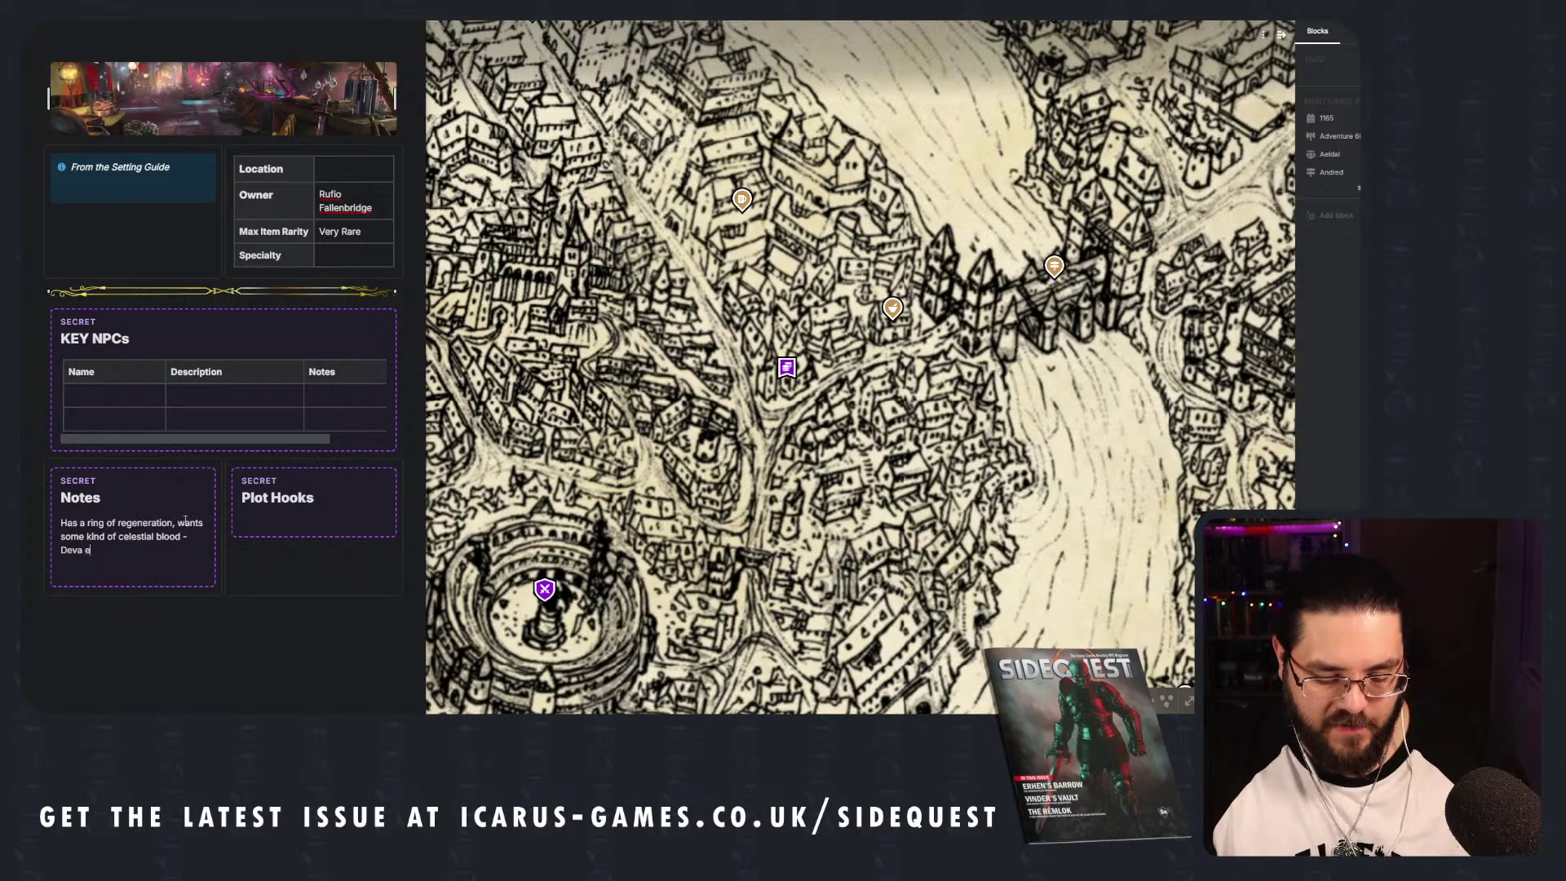
text(quivilient)
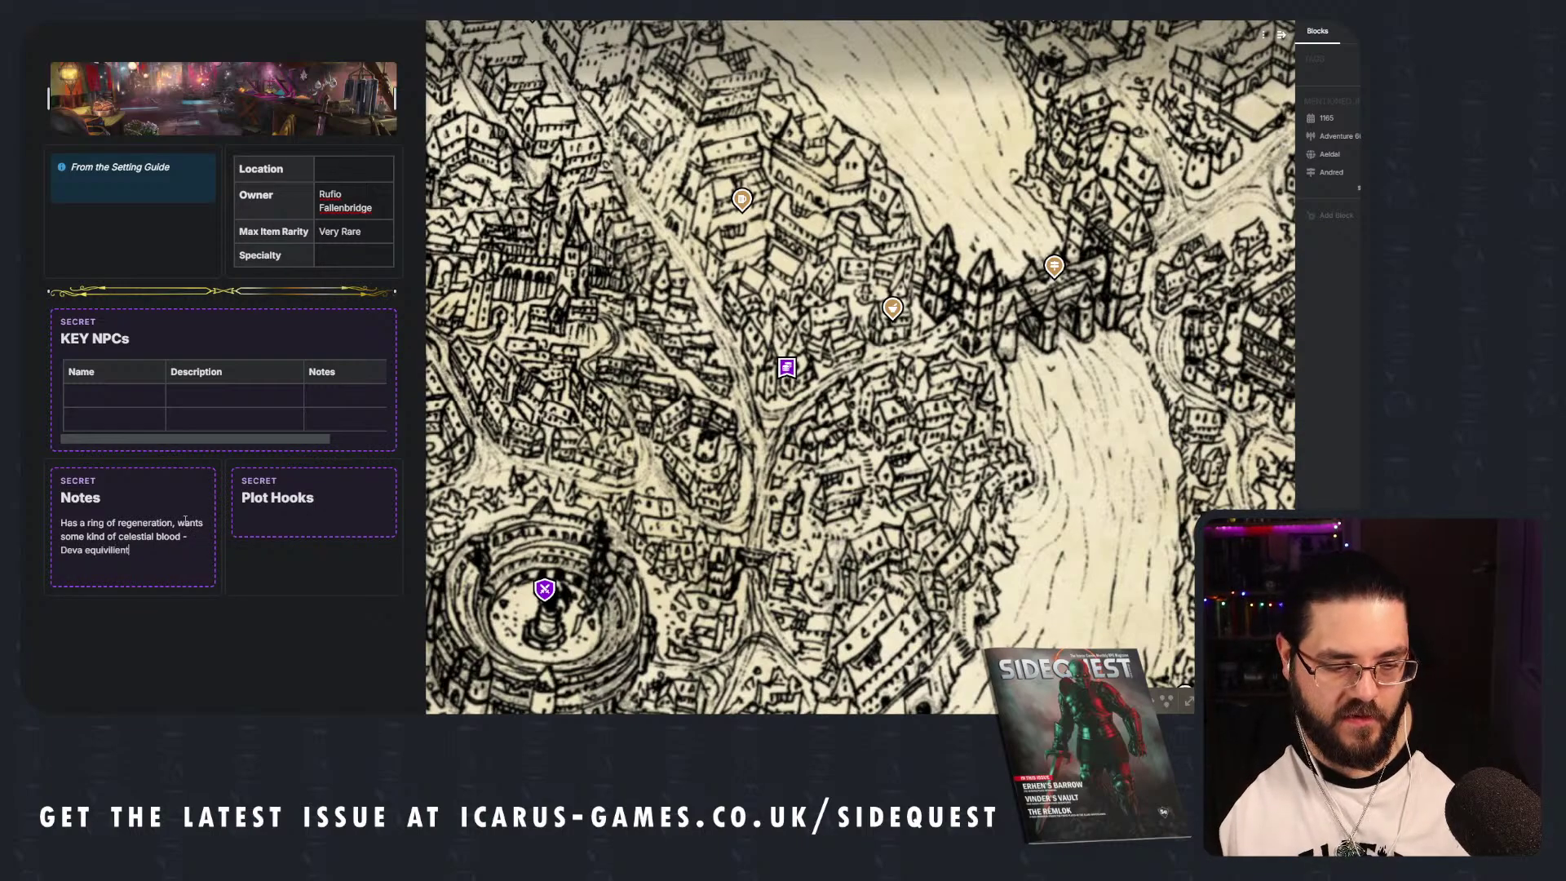
key(ctrl+shift+Left)
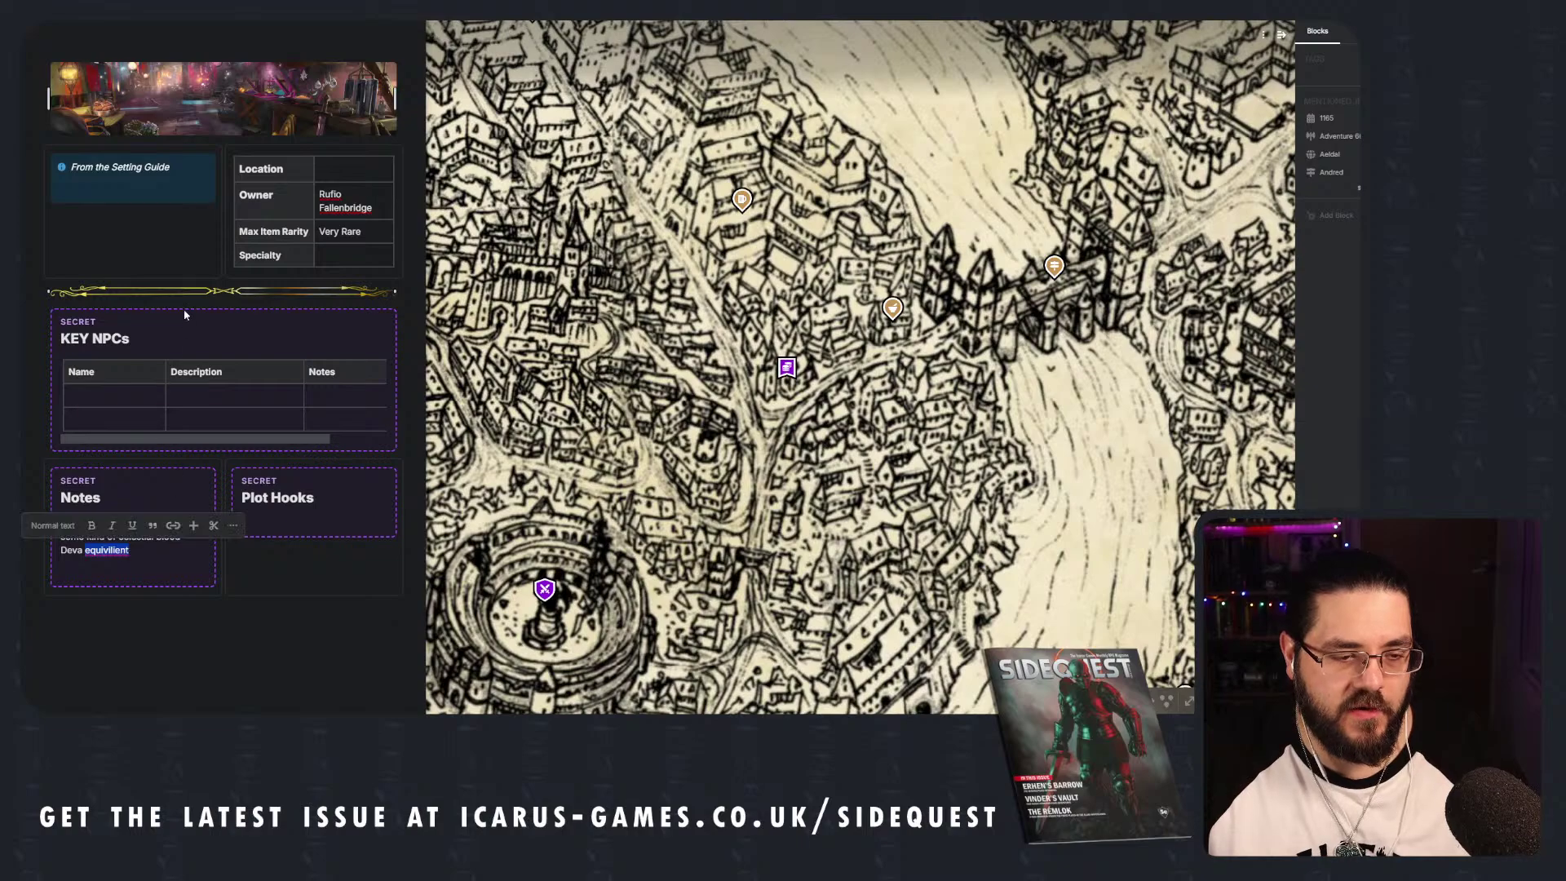
text(equivalent)
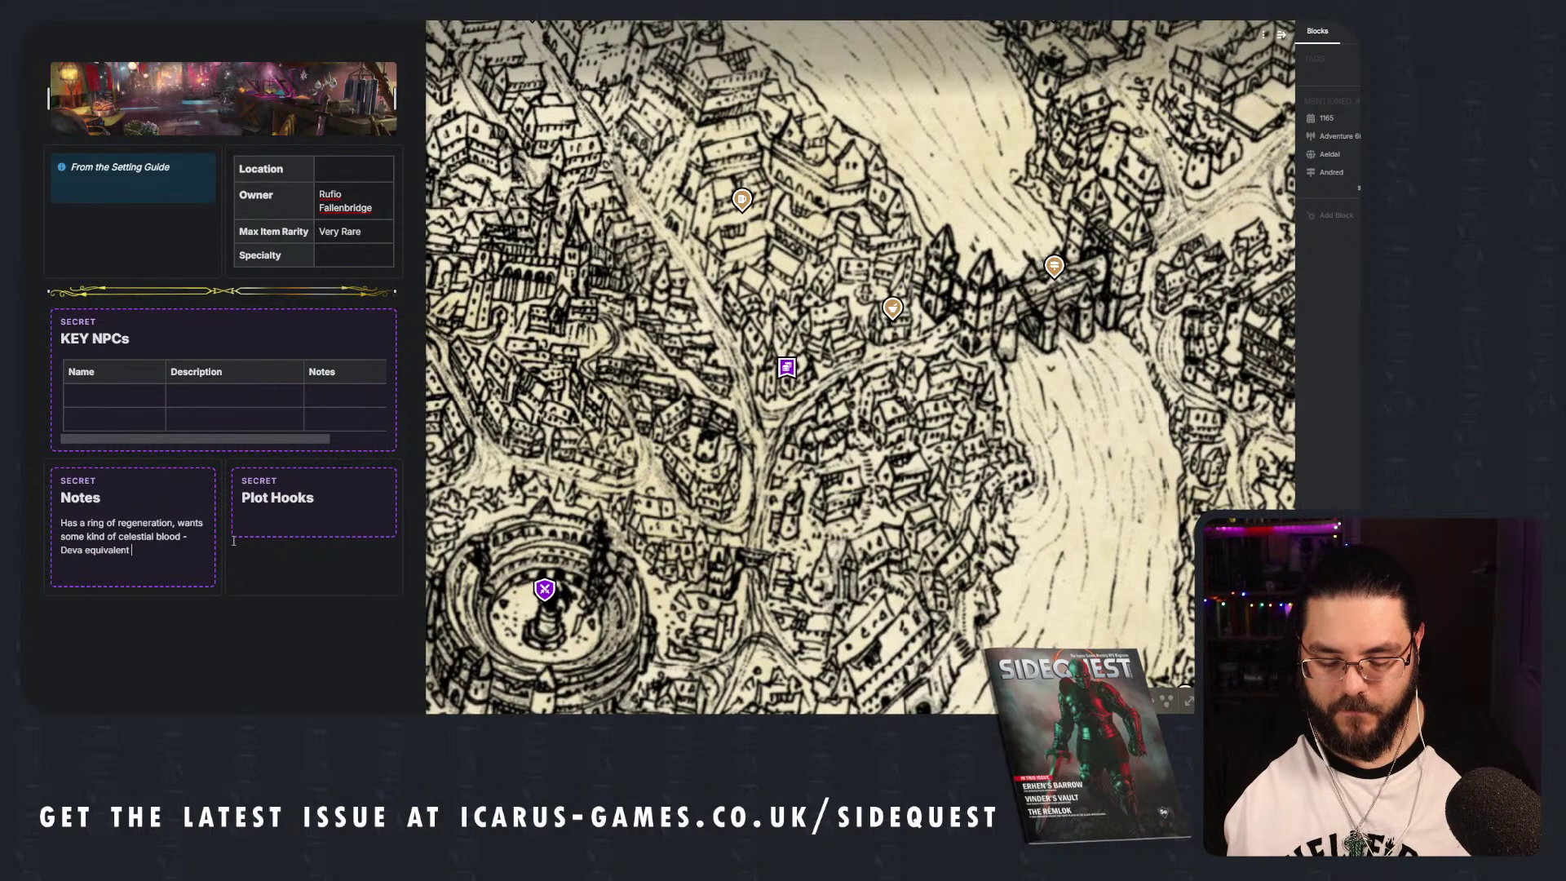
text( )ma)
key(BackSpace)
key(BackSpace)
key(BackSpace)
key(BackSpace)
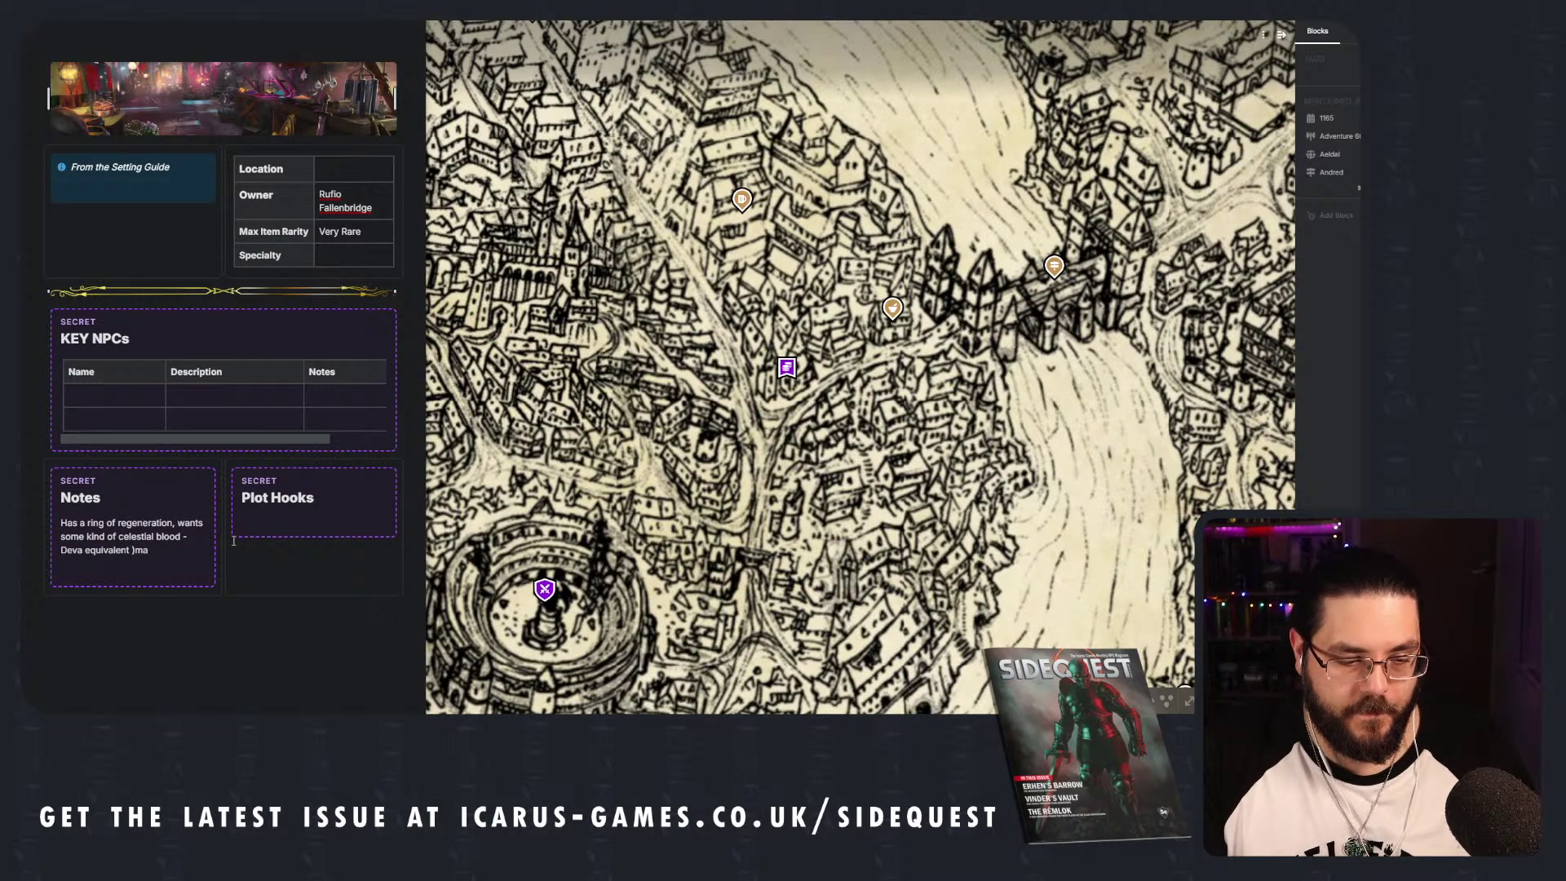
Append "(maybe Caledon, Sword of Lament)" to the ring of regeneration note, linking the name to its compendium page.
text((may)
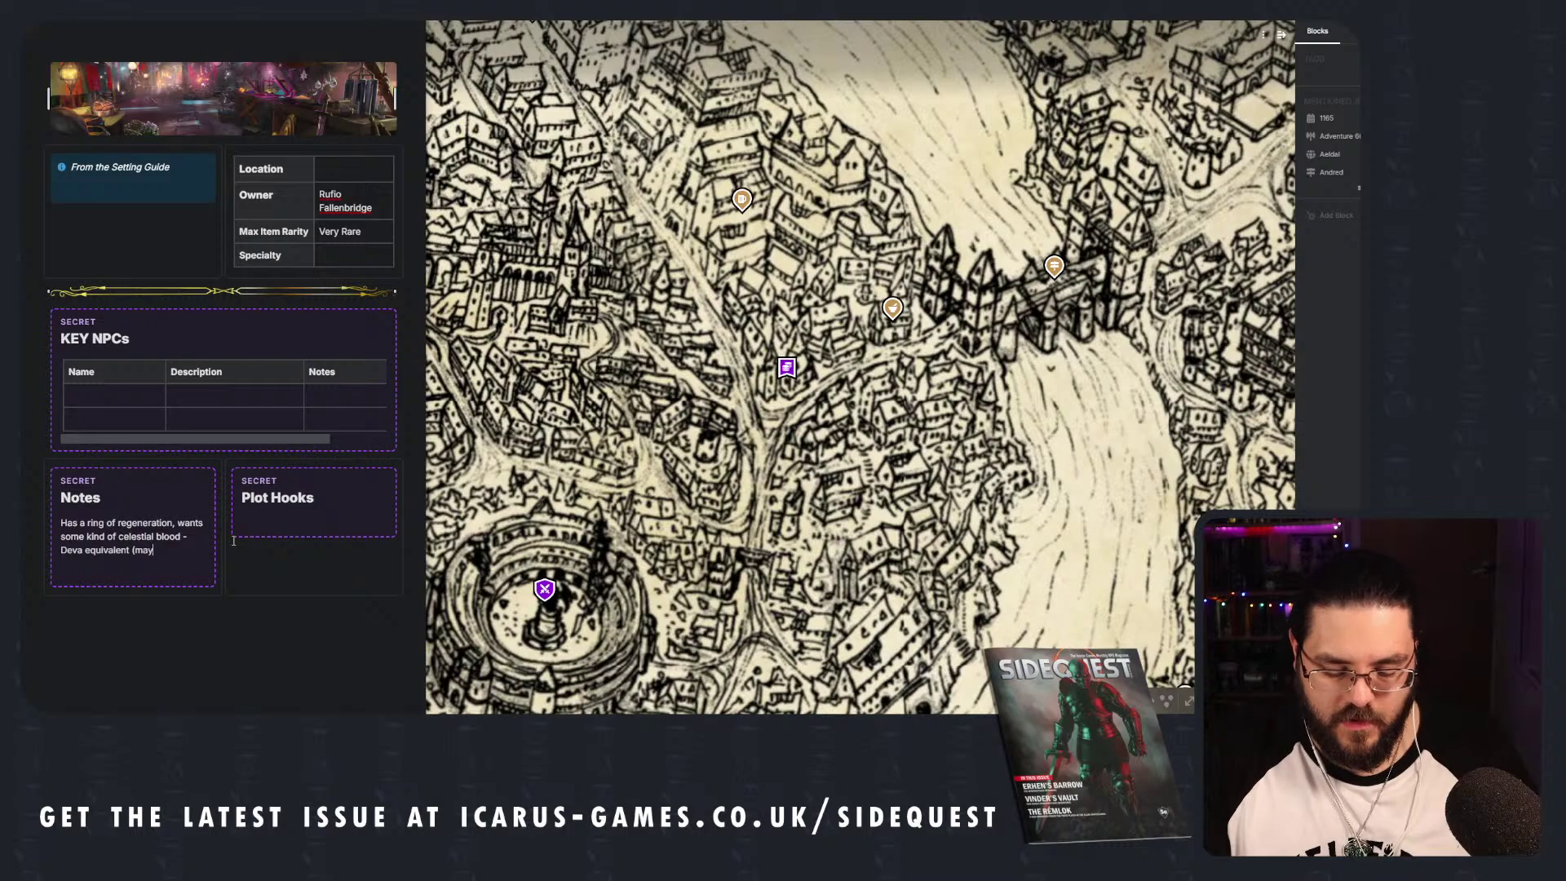
text(be @cale)
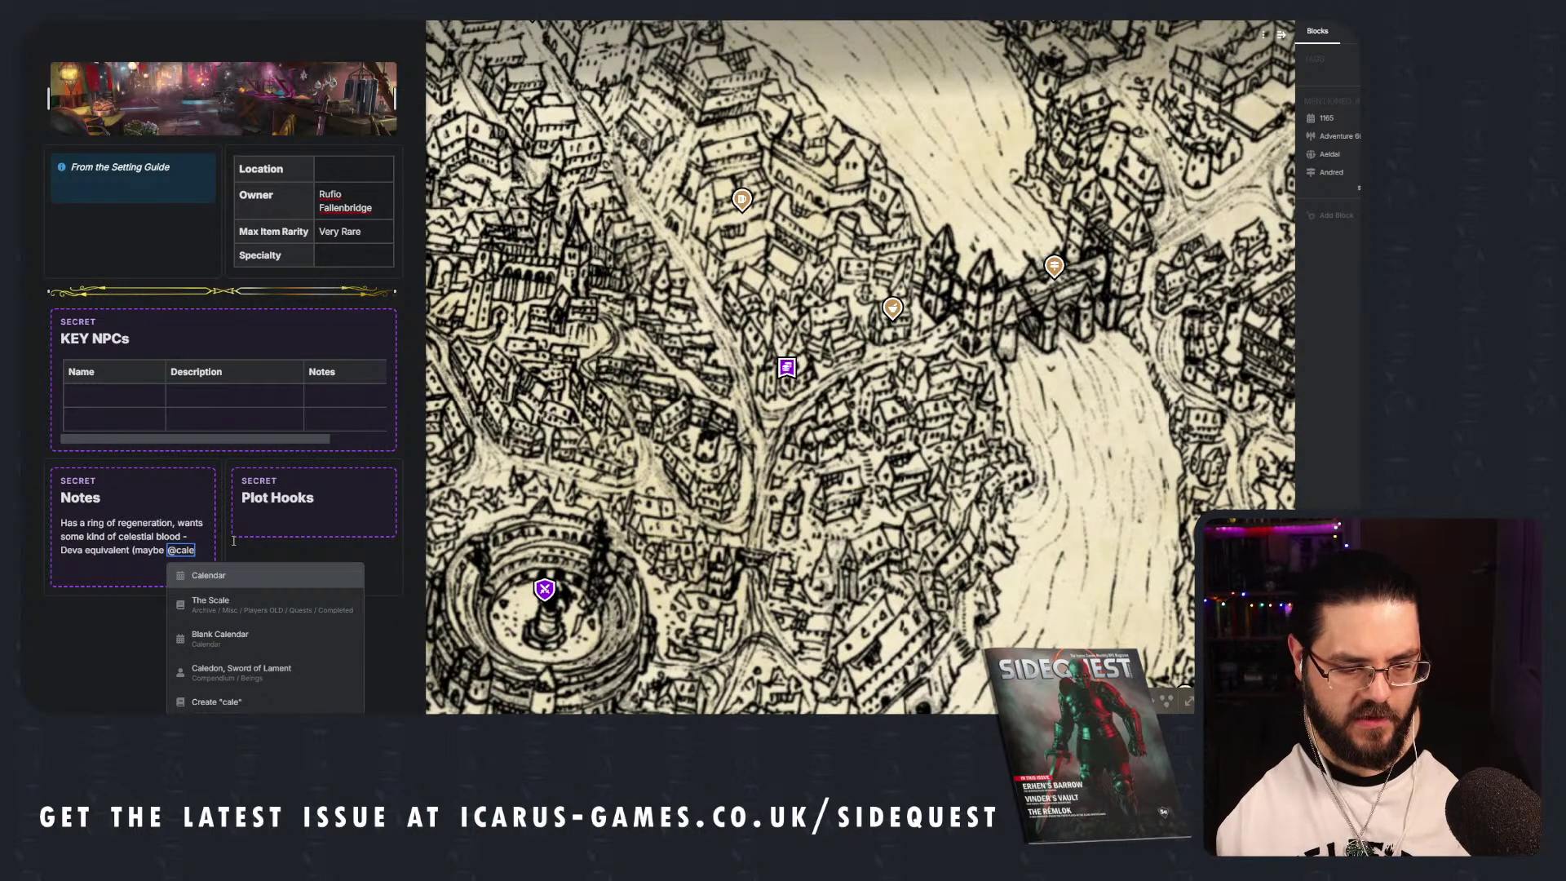
key(Down)
key(Down)
key(Return)
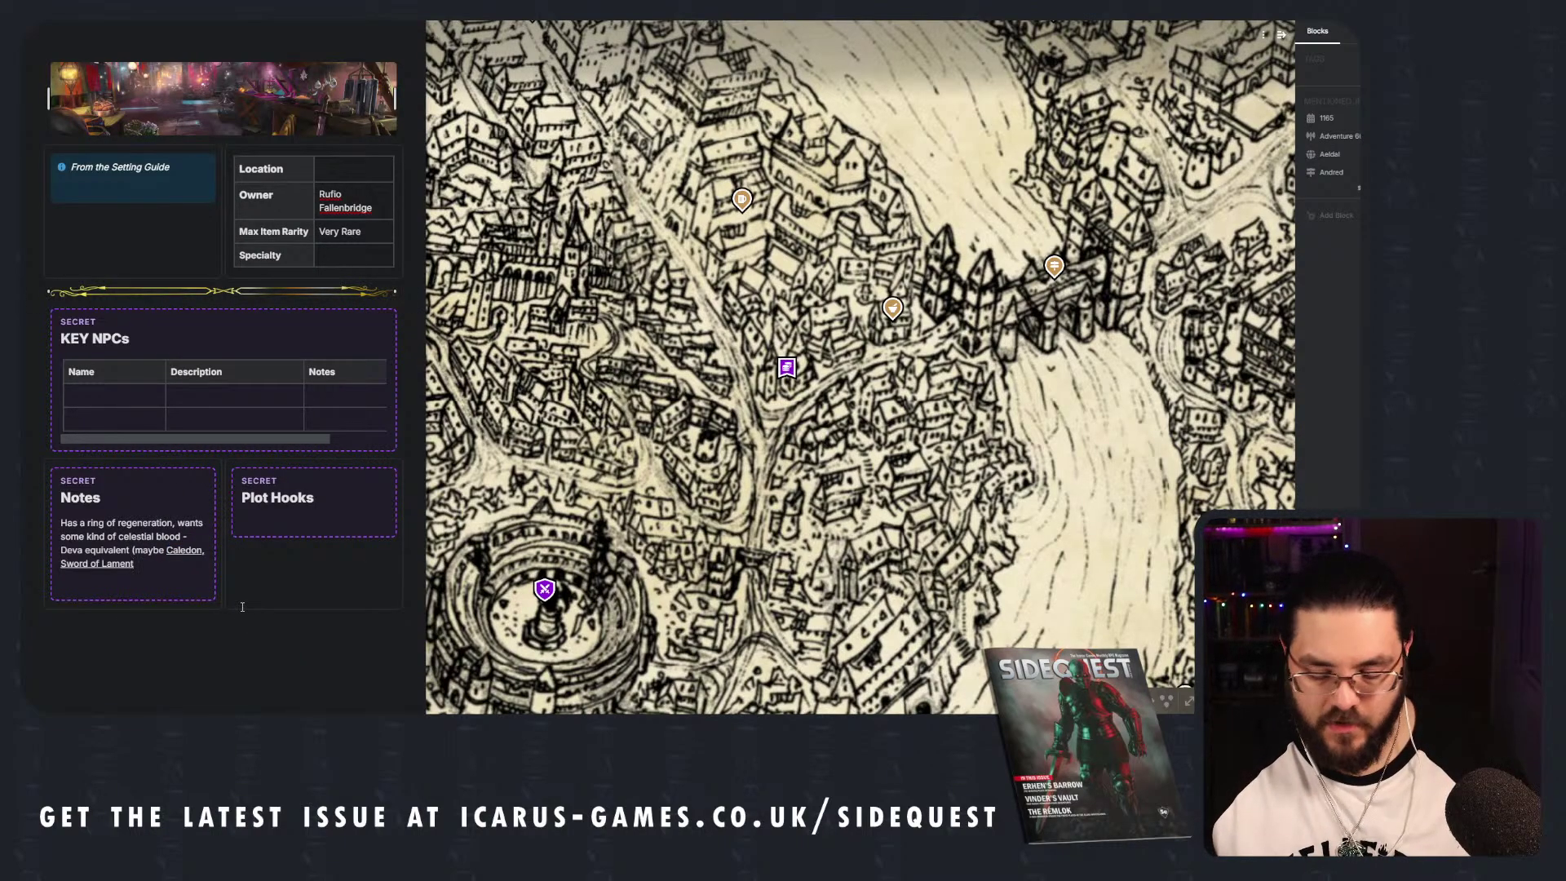
text())
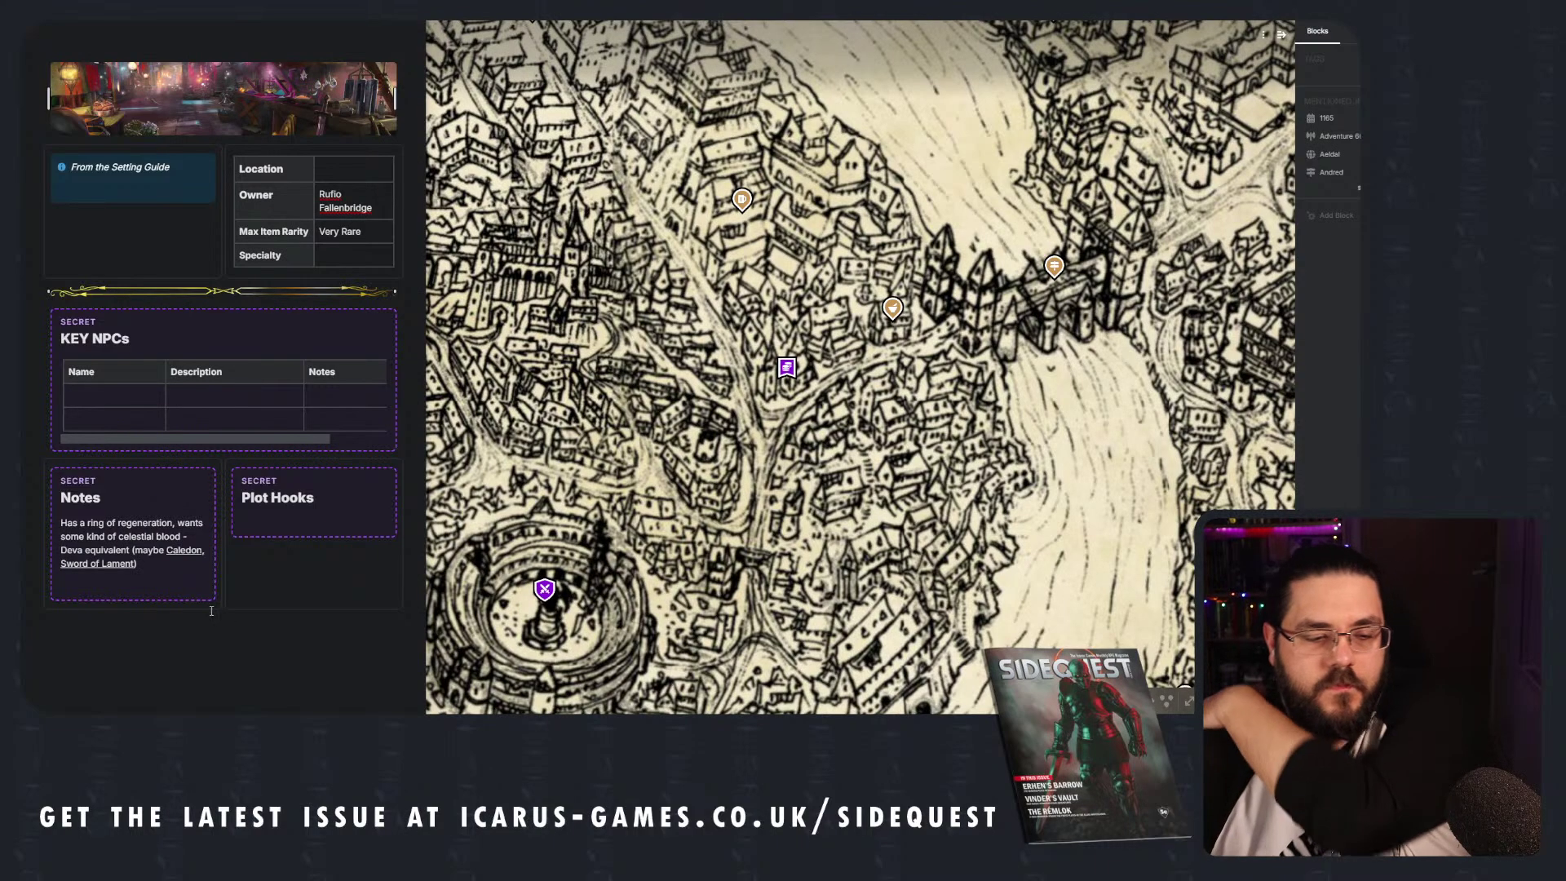
Move the ring of regeneration text from the Notes block into the Plot Hooks block.
drag(212, 610, 57, 523)
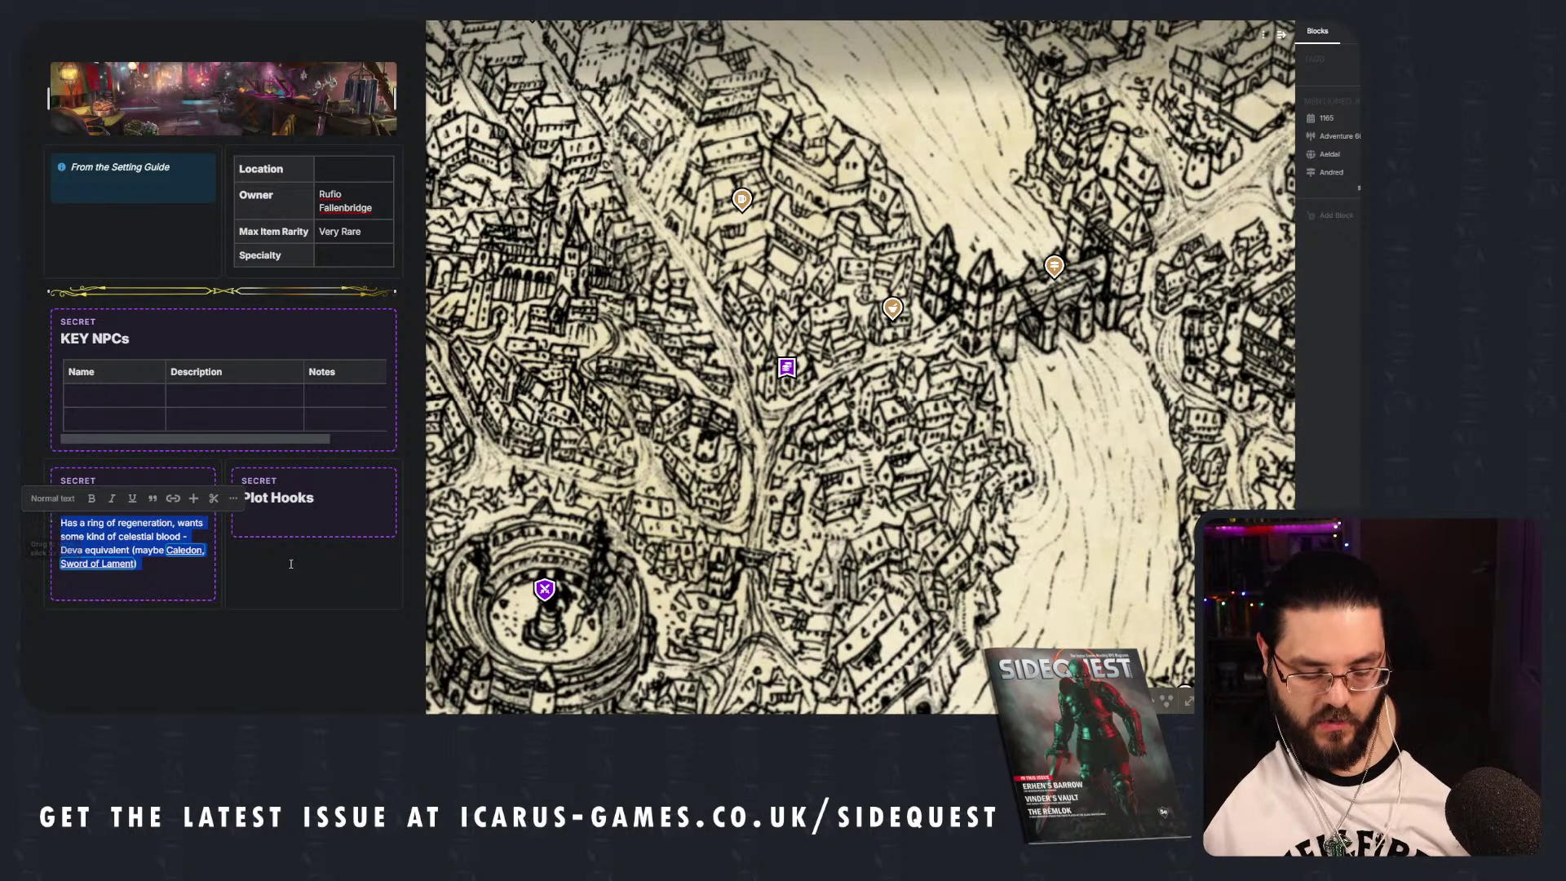
key(ctrl+x)
click(319, 526)
key(ctrl+v)
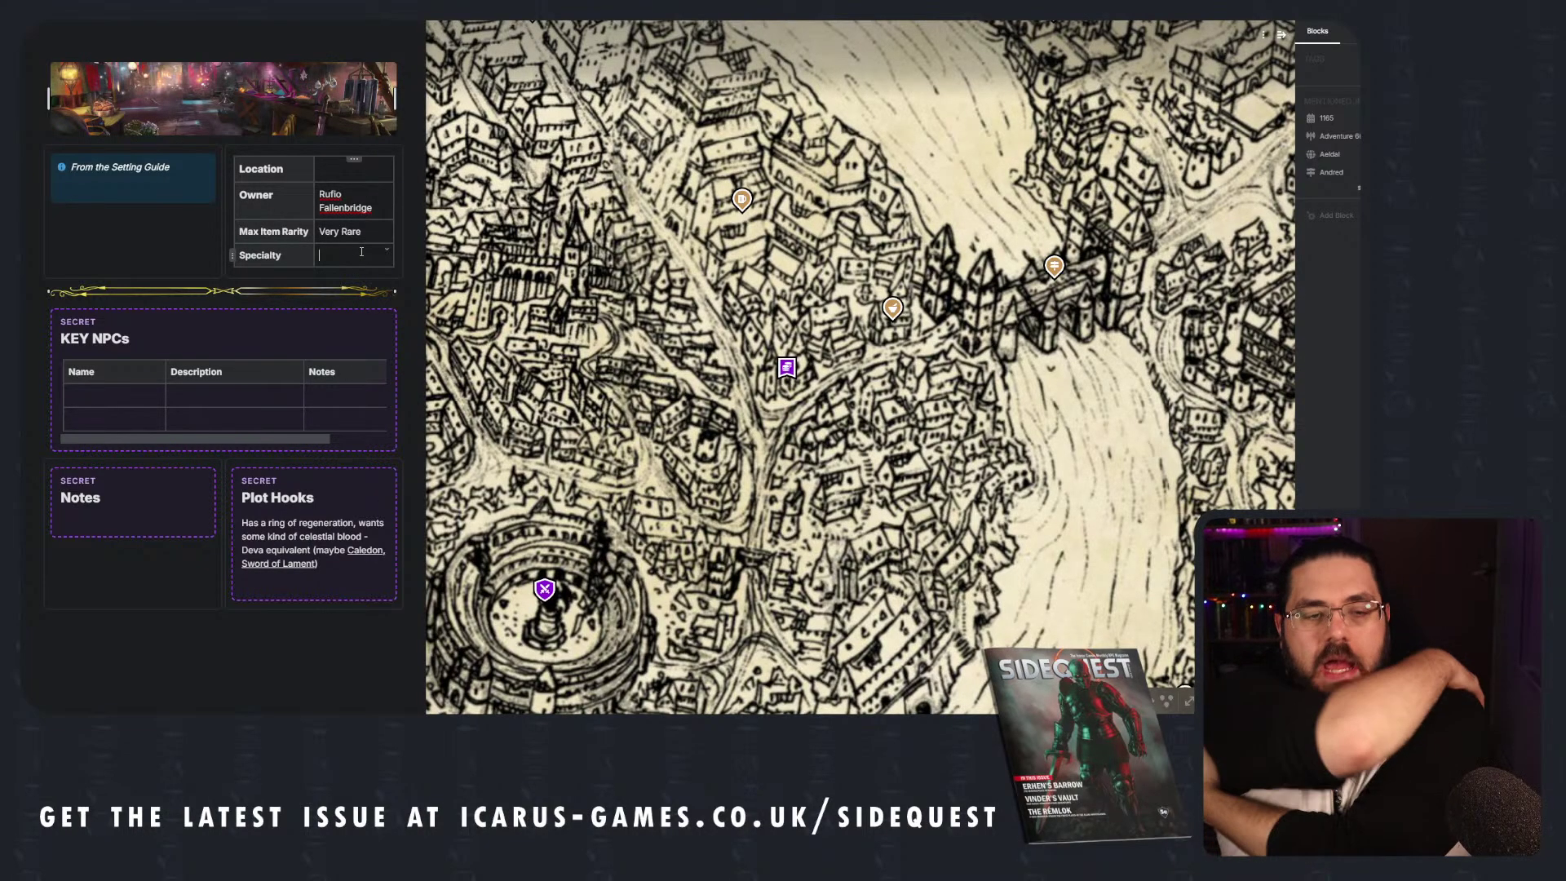
Set the shop's Specialty to "Procured Items" and close the page.
text(Proc)
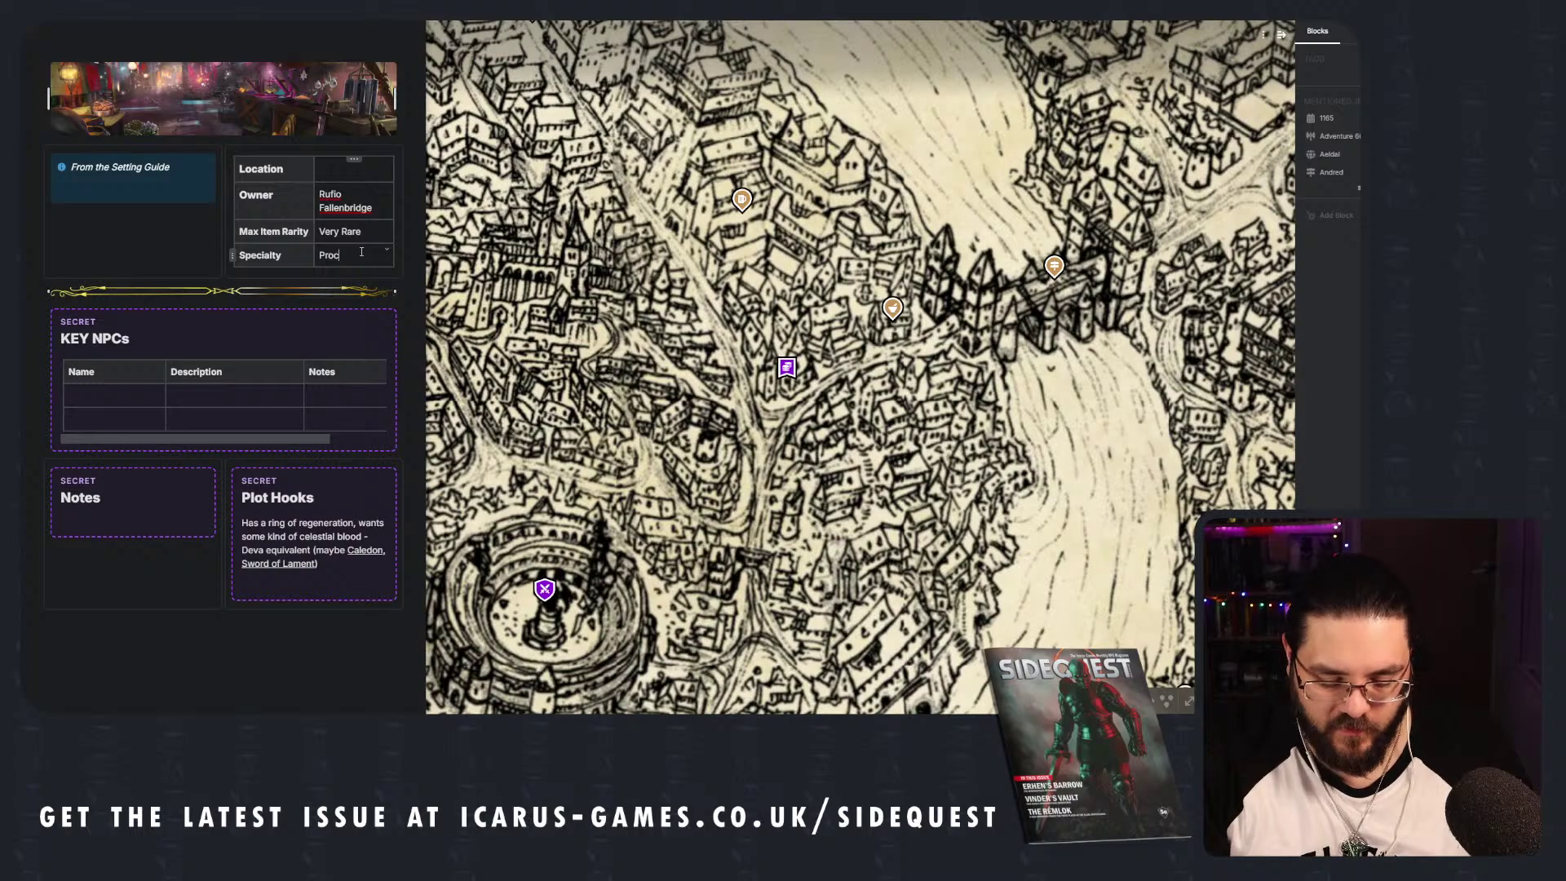
text(ured)
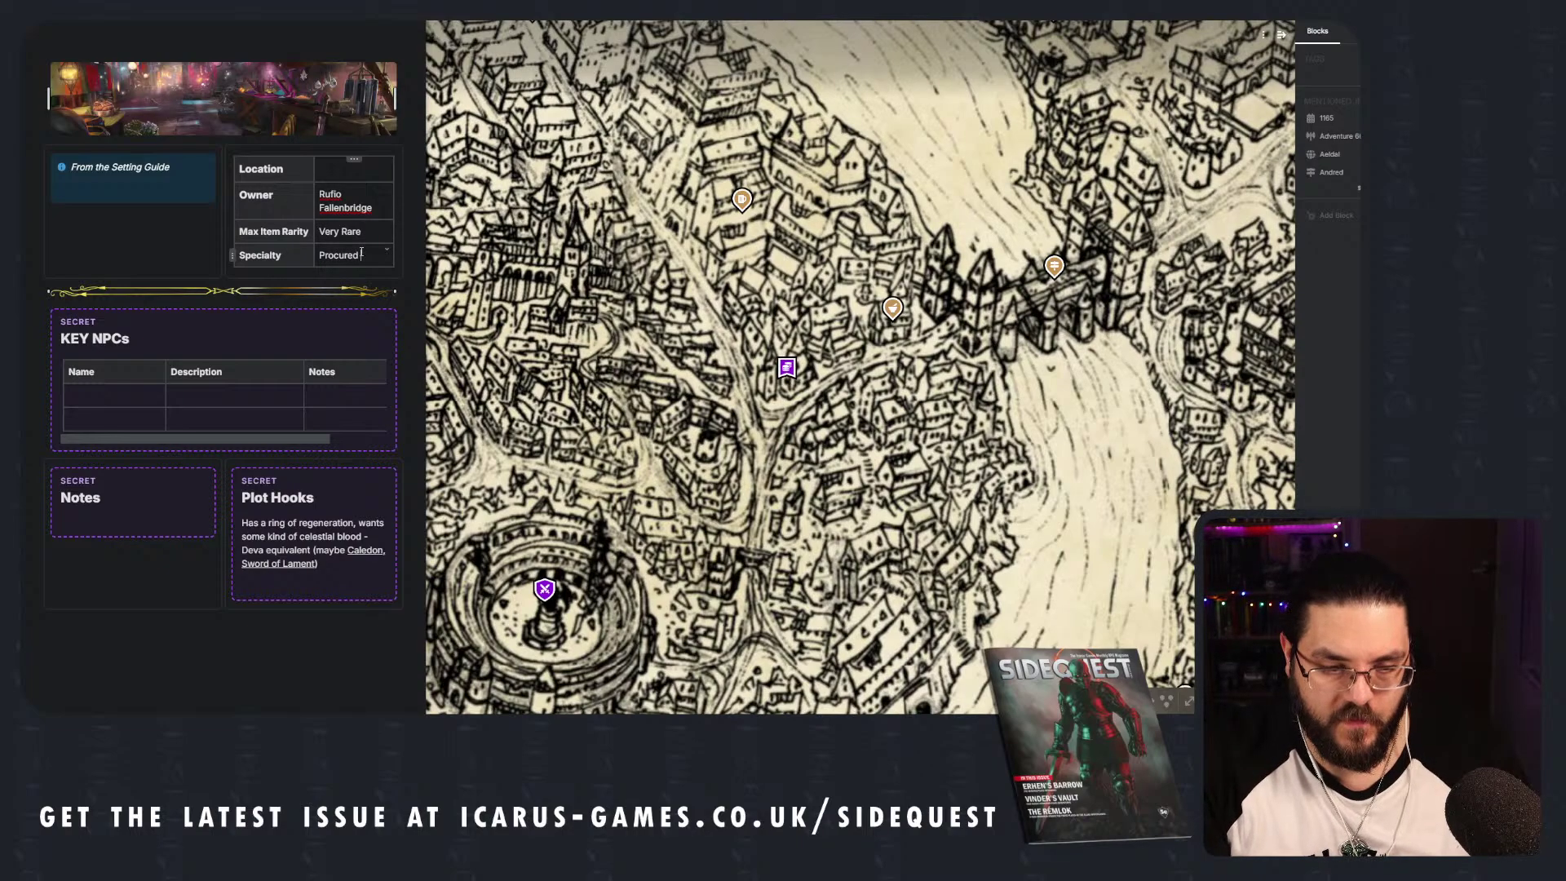
text( Items)
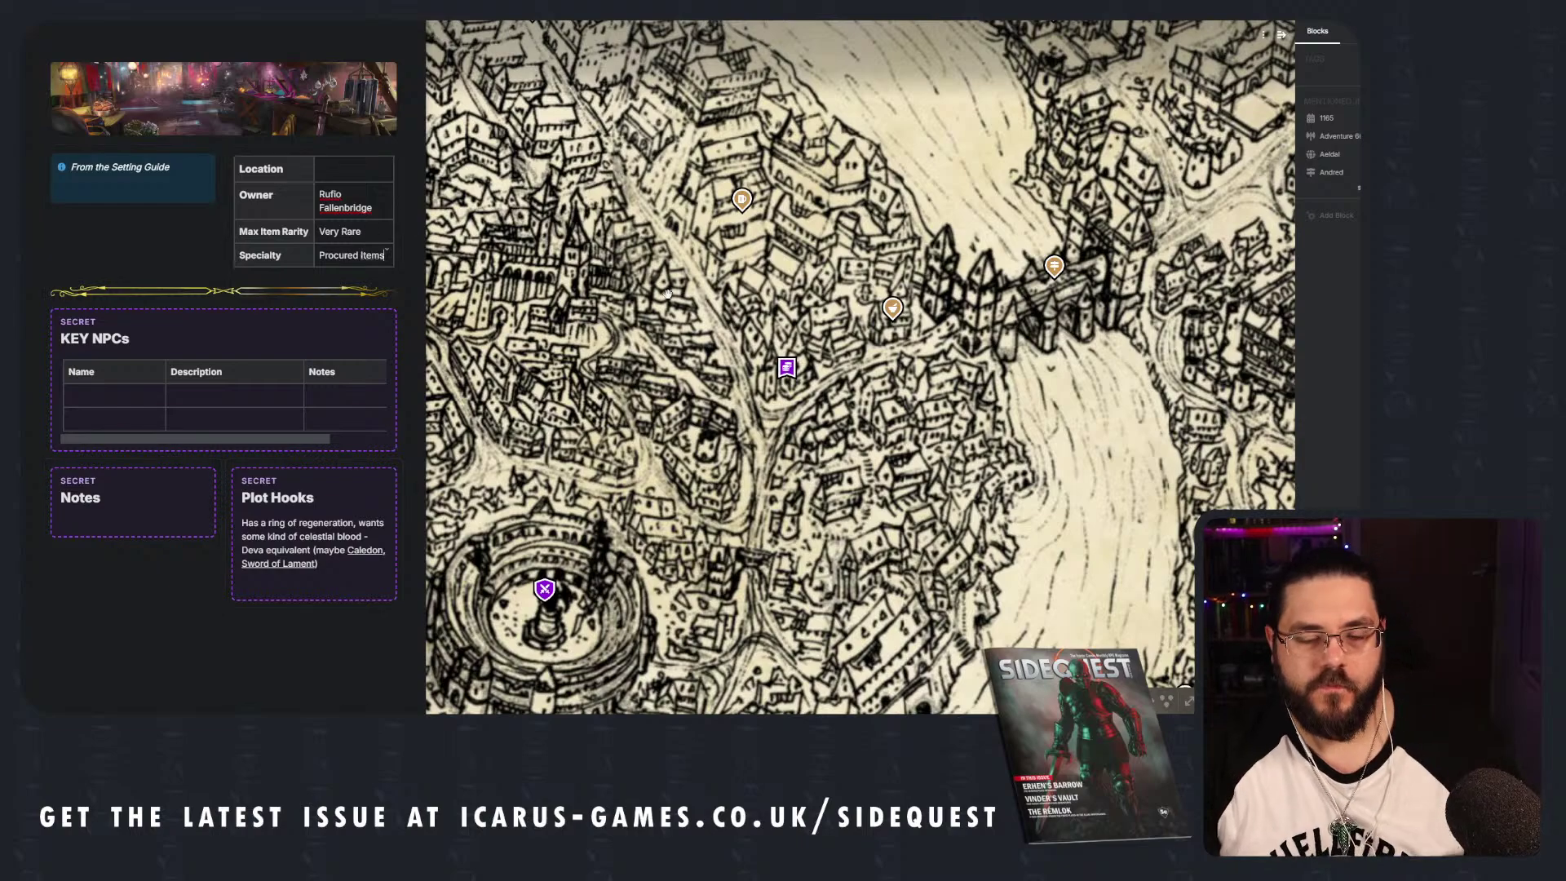
click(692, 316)
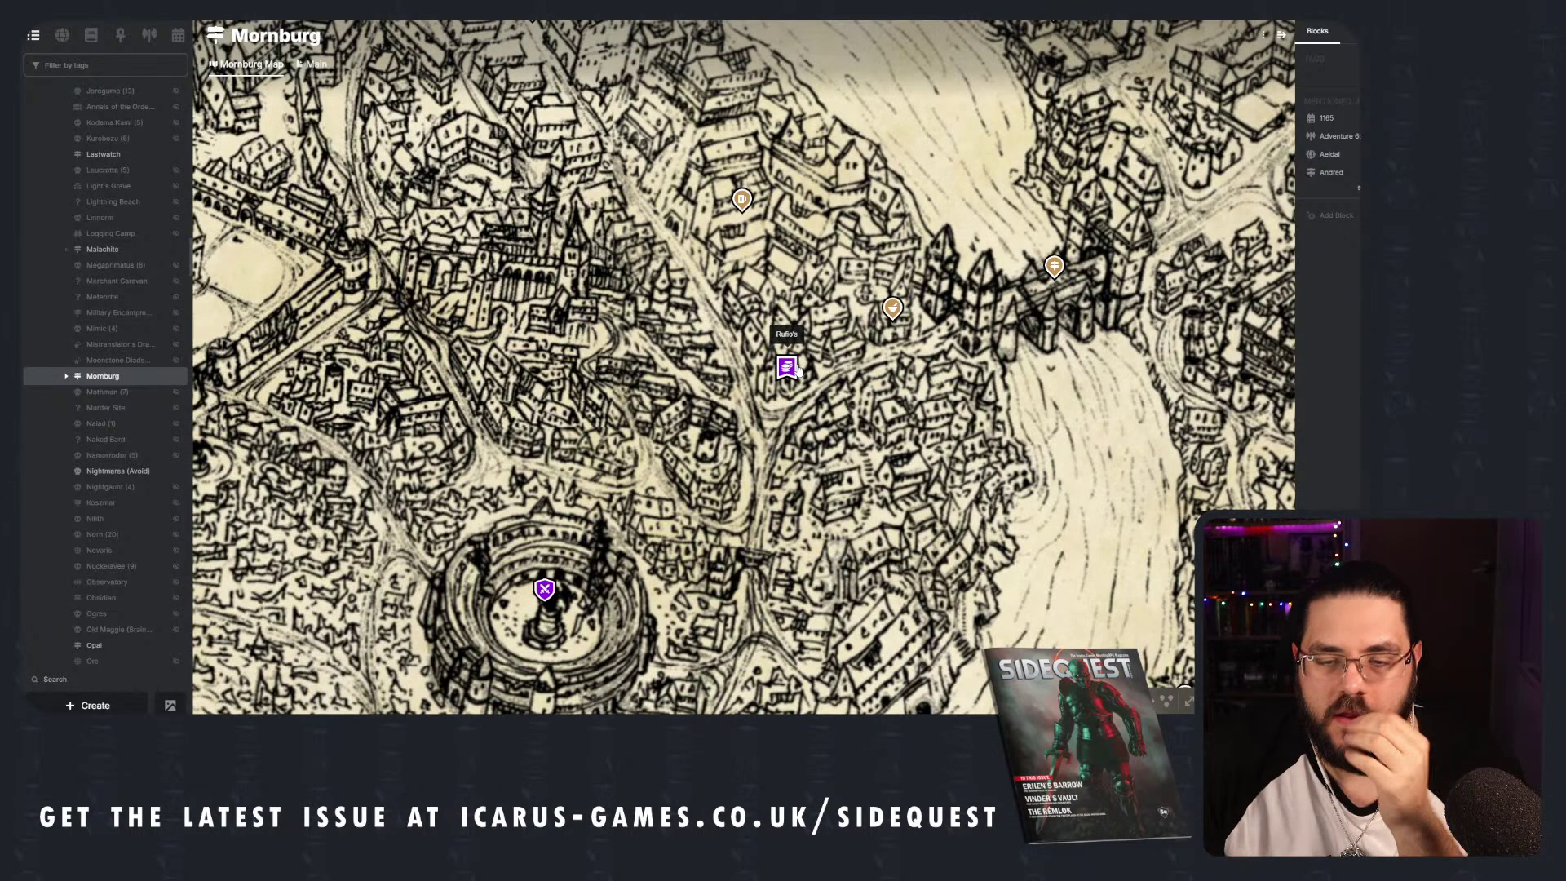
Reopen the Rufio's page and write "Made a deal with a cambion and tries to ensnare people, corrupt them" in Notes.
click(802, 375)
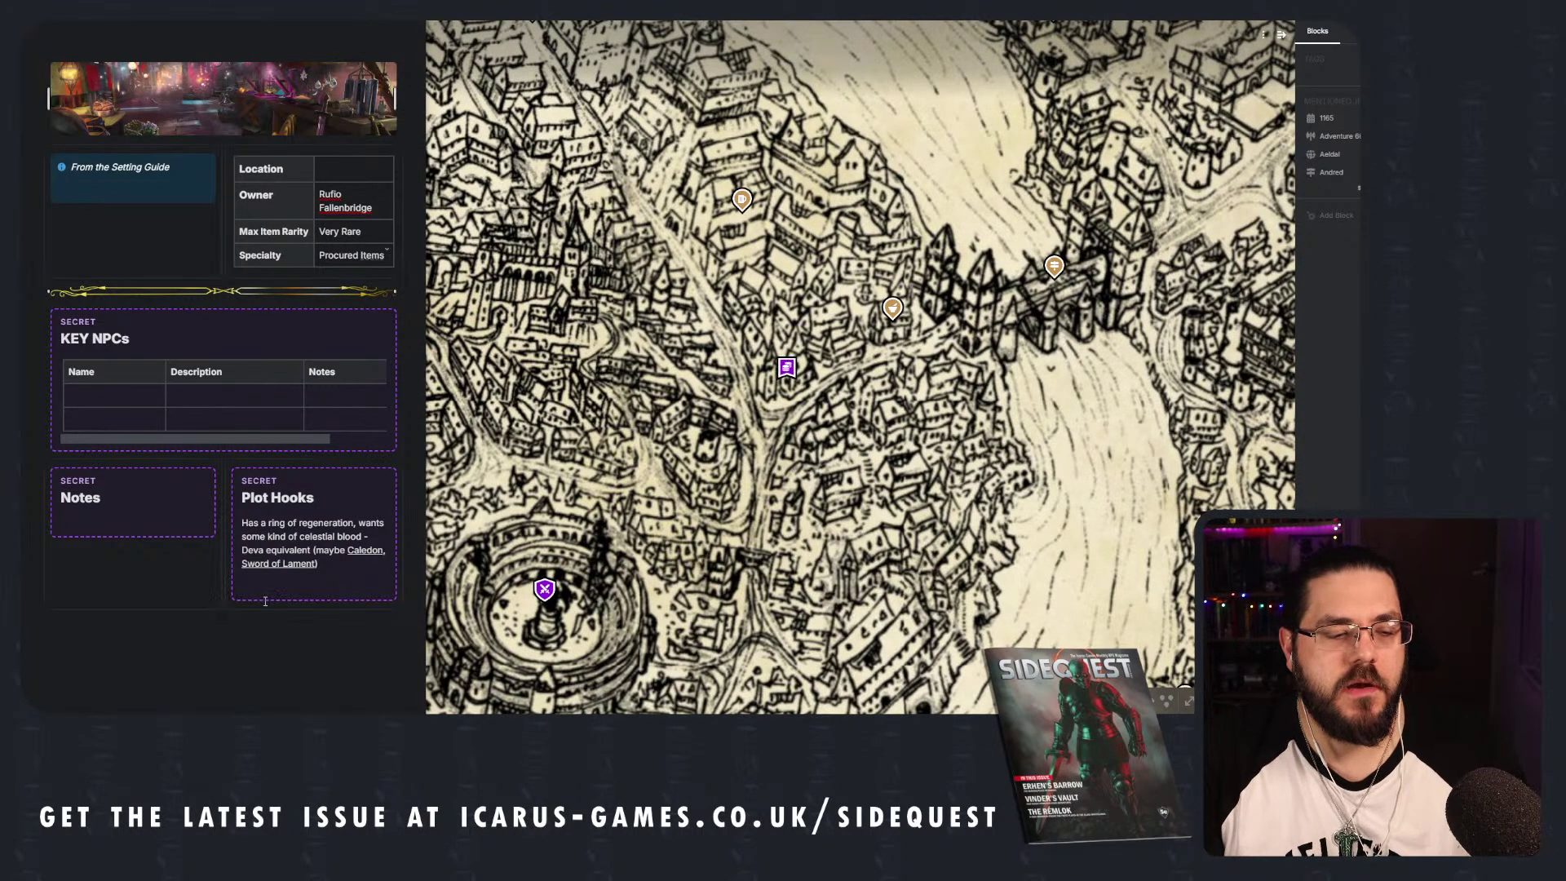
text(Made)
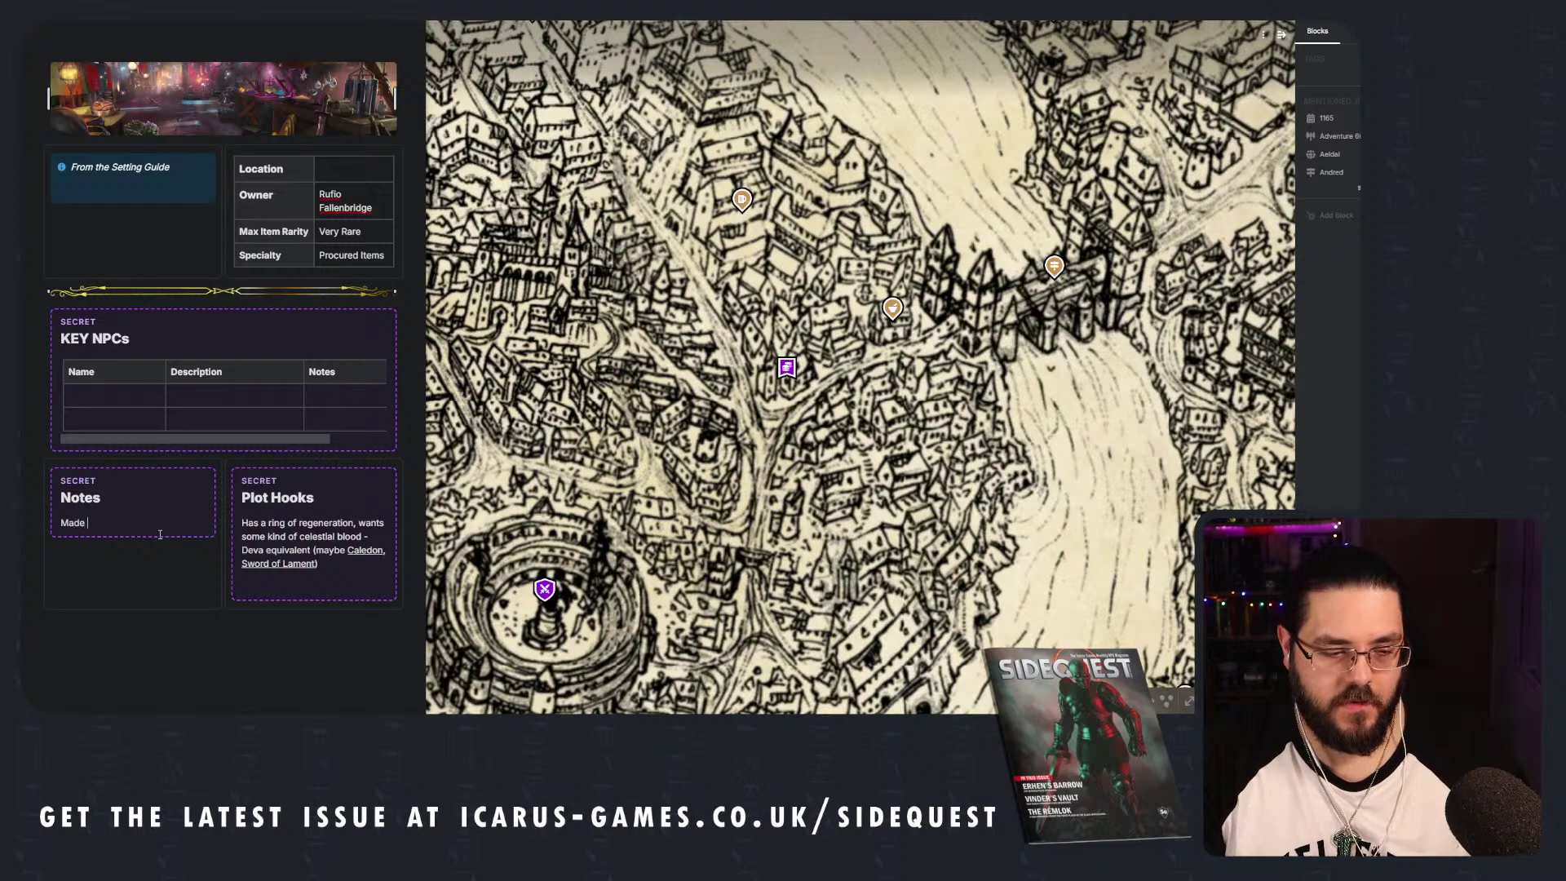
text( a deal with a )
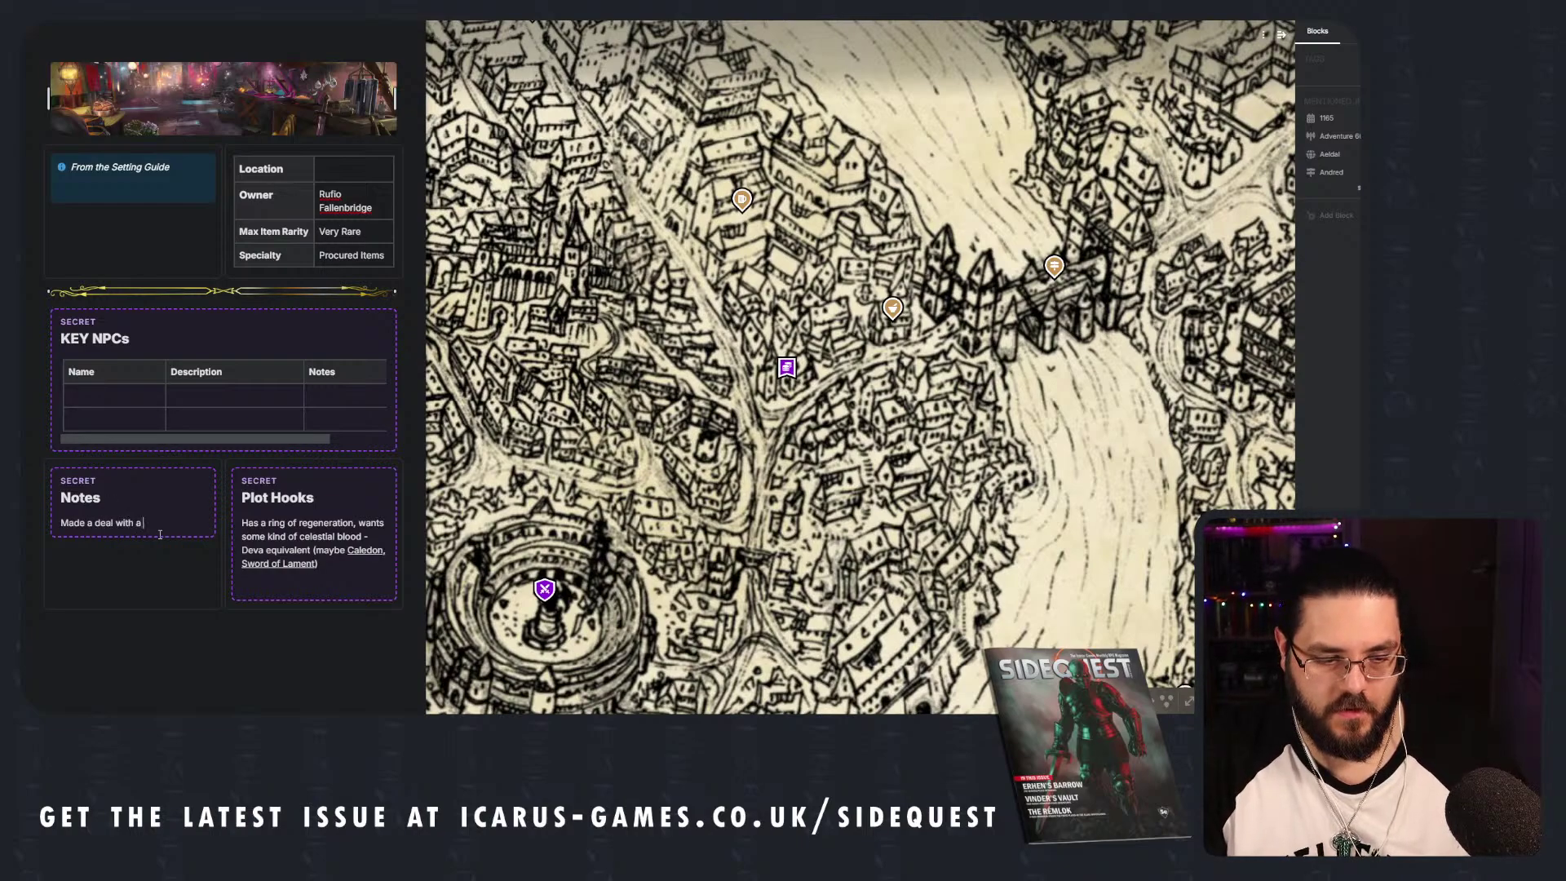
text(cambion)
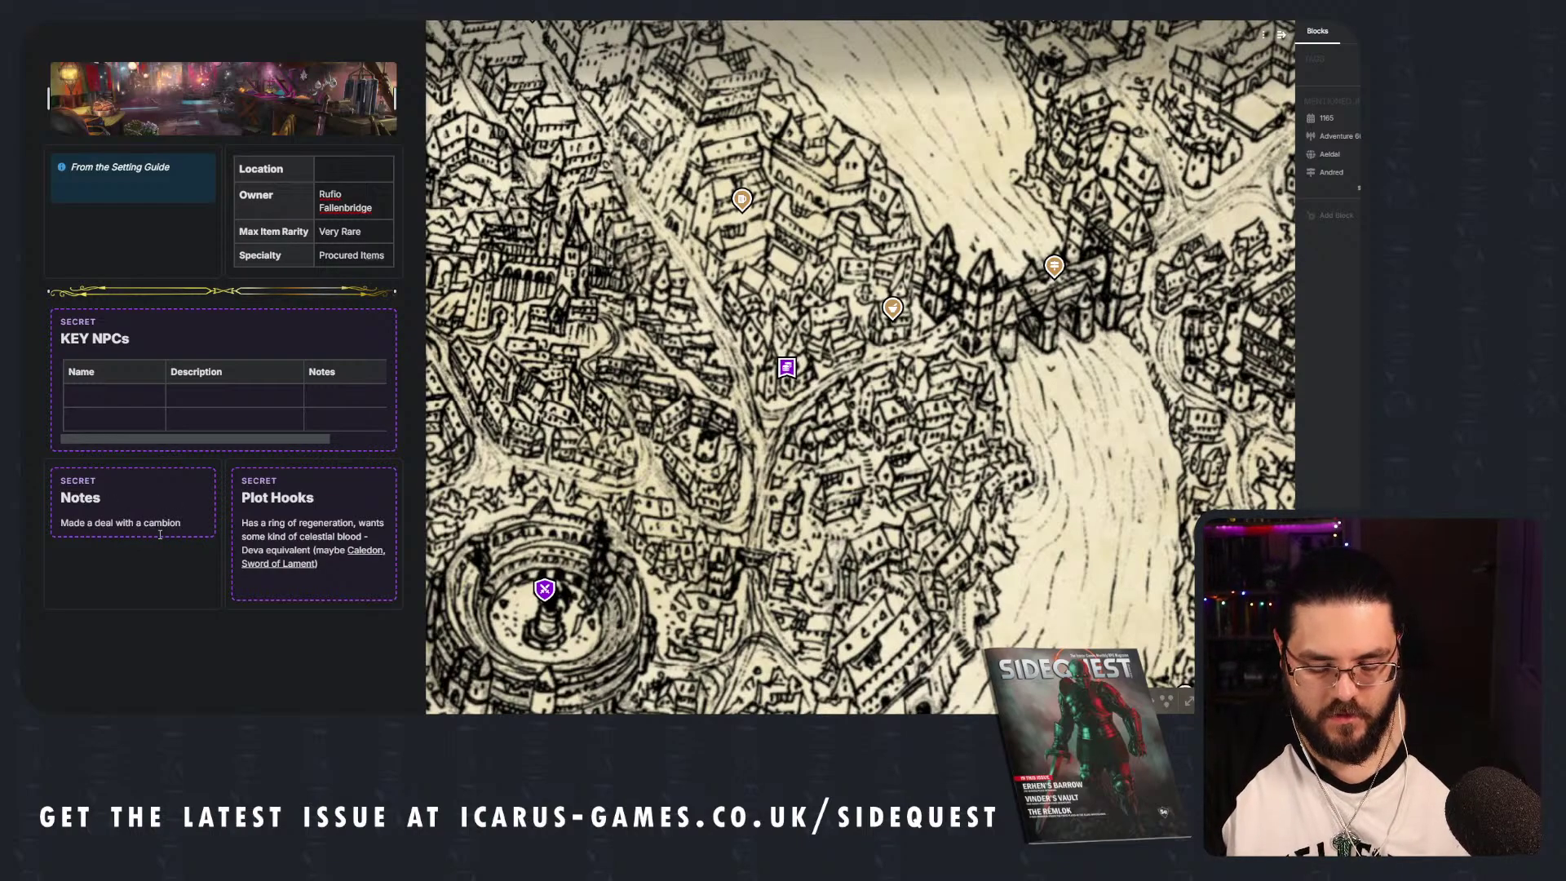
text( and )
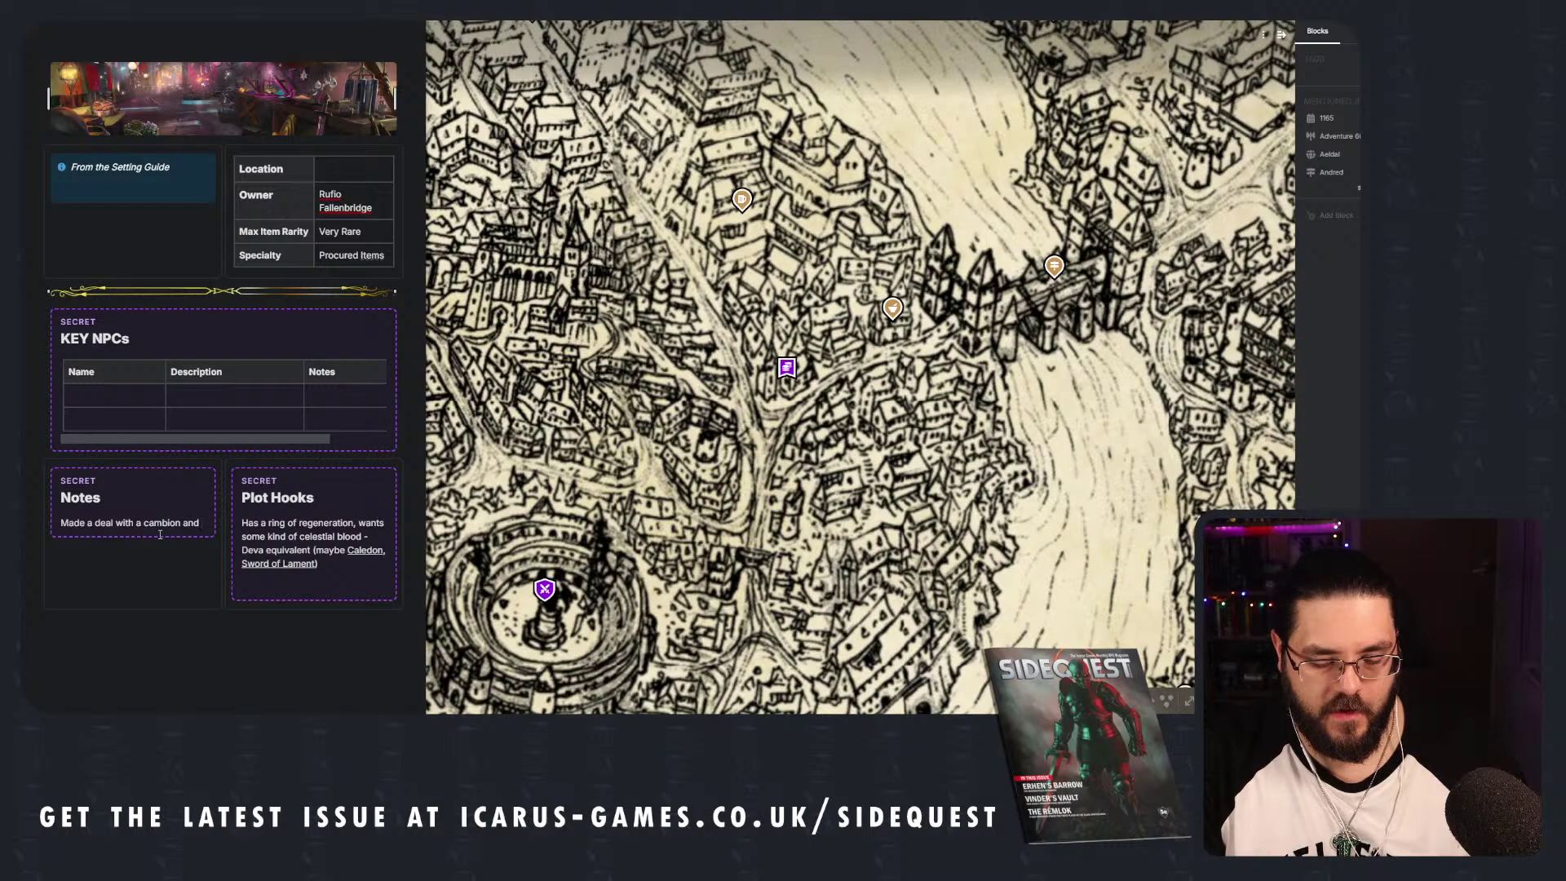
text(tries to )
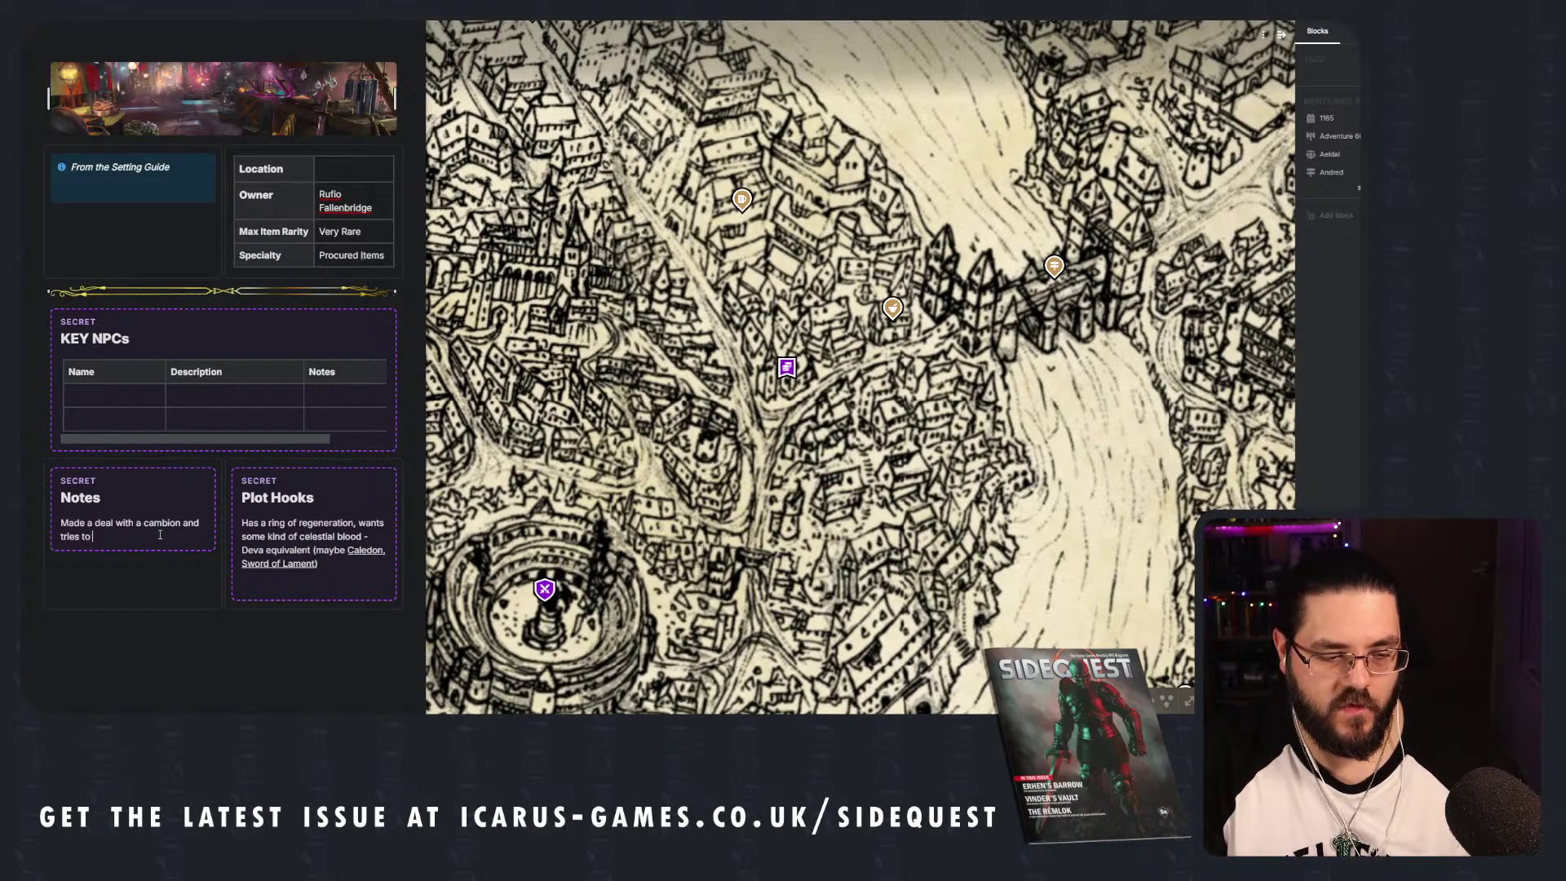
text(ensnare people, coru)
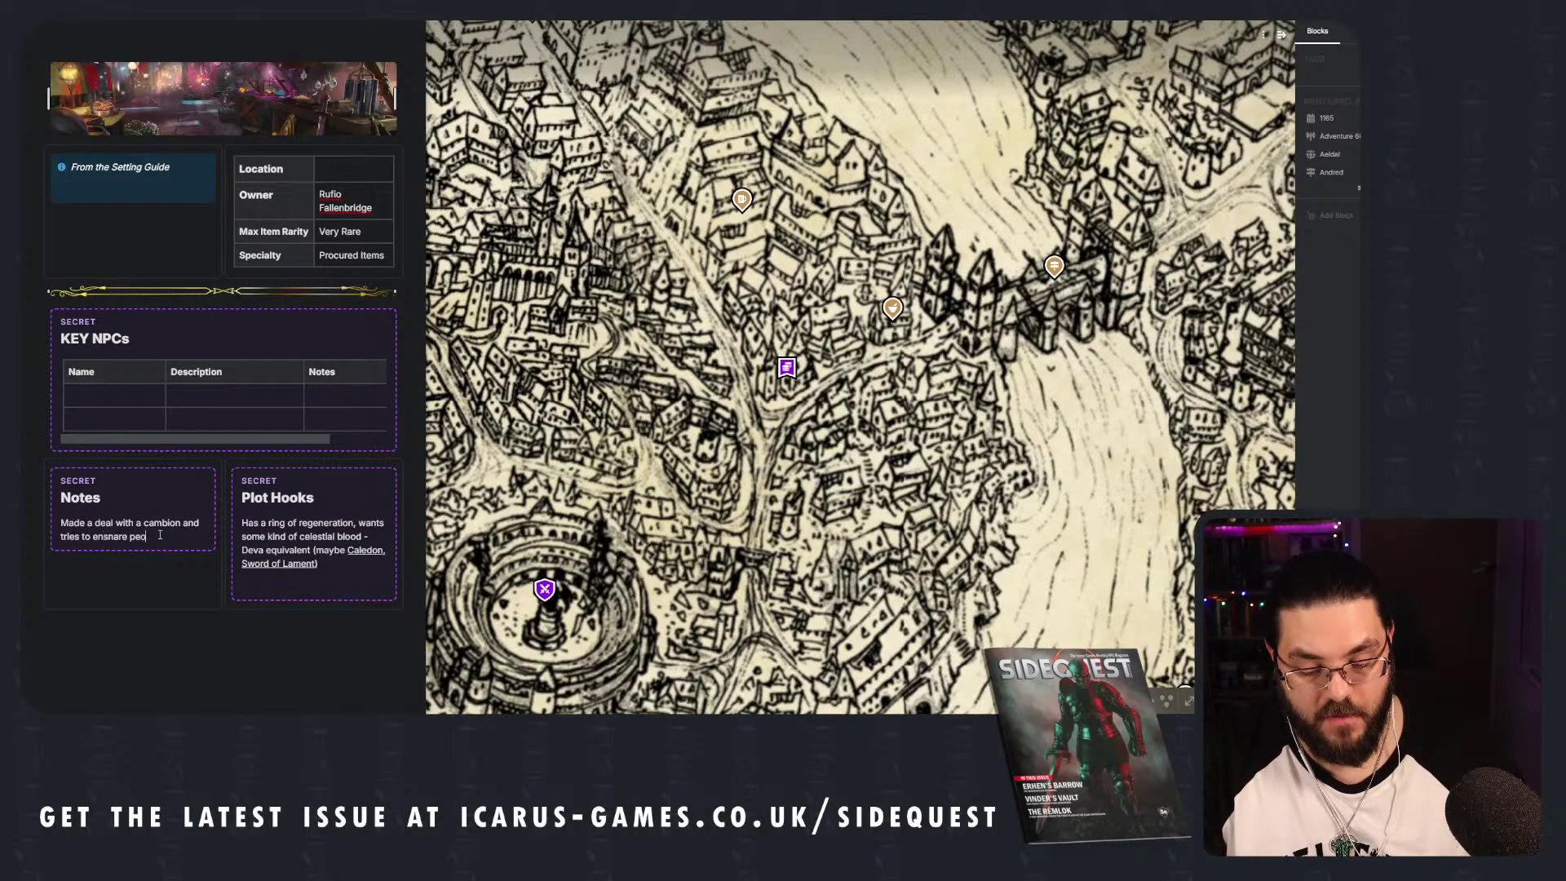
key(BackSpace)
key(BackSpace)
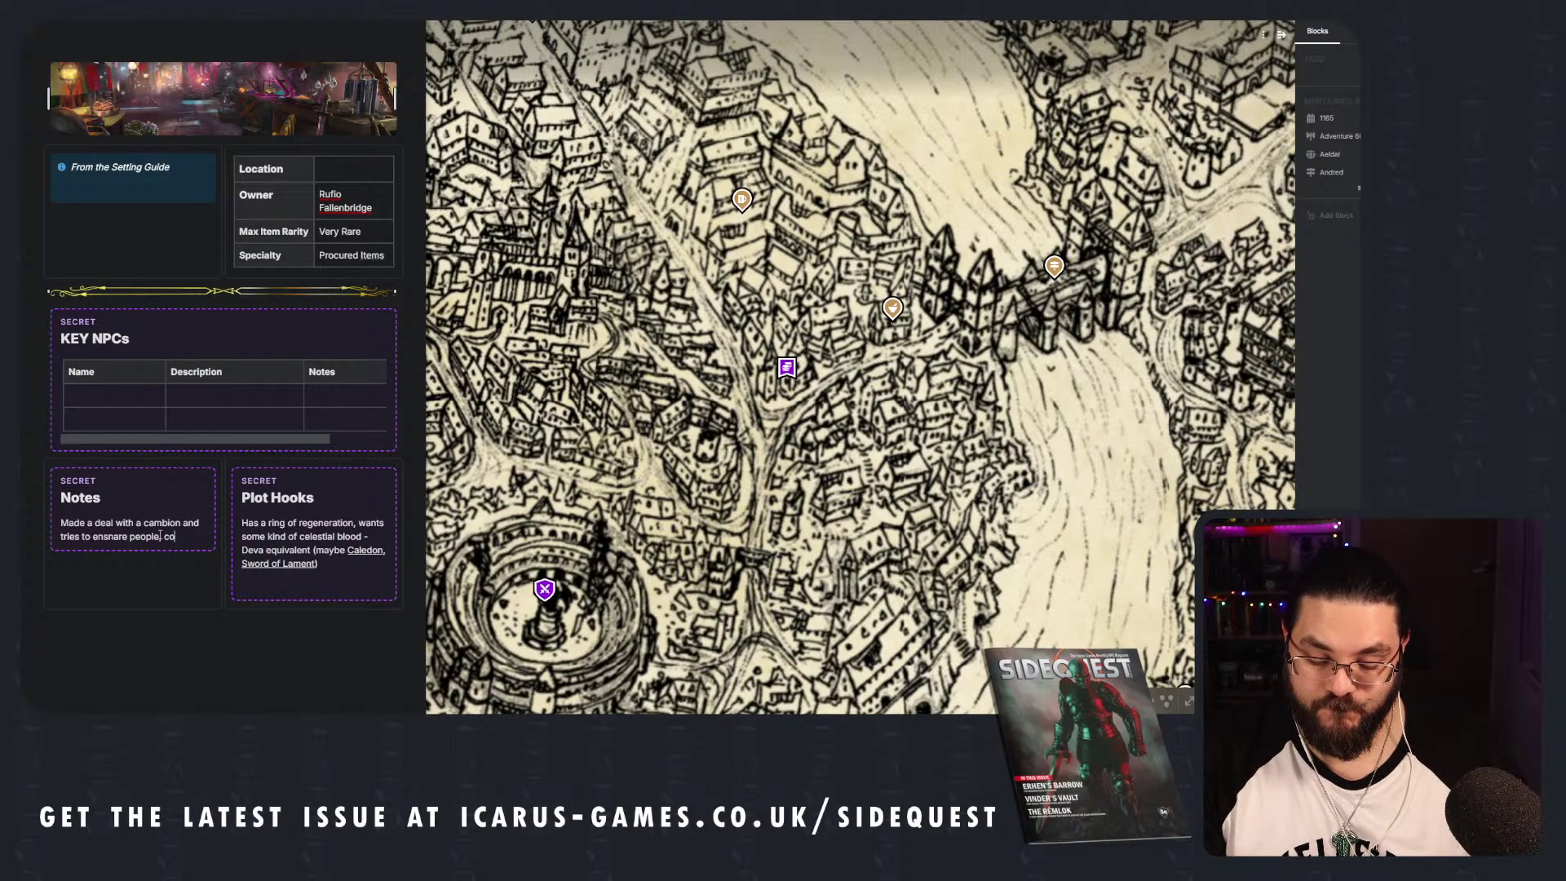
text(rrupt them)
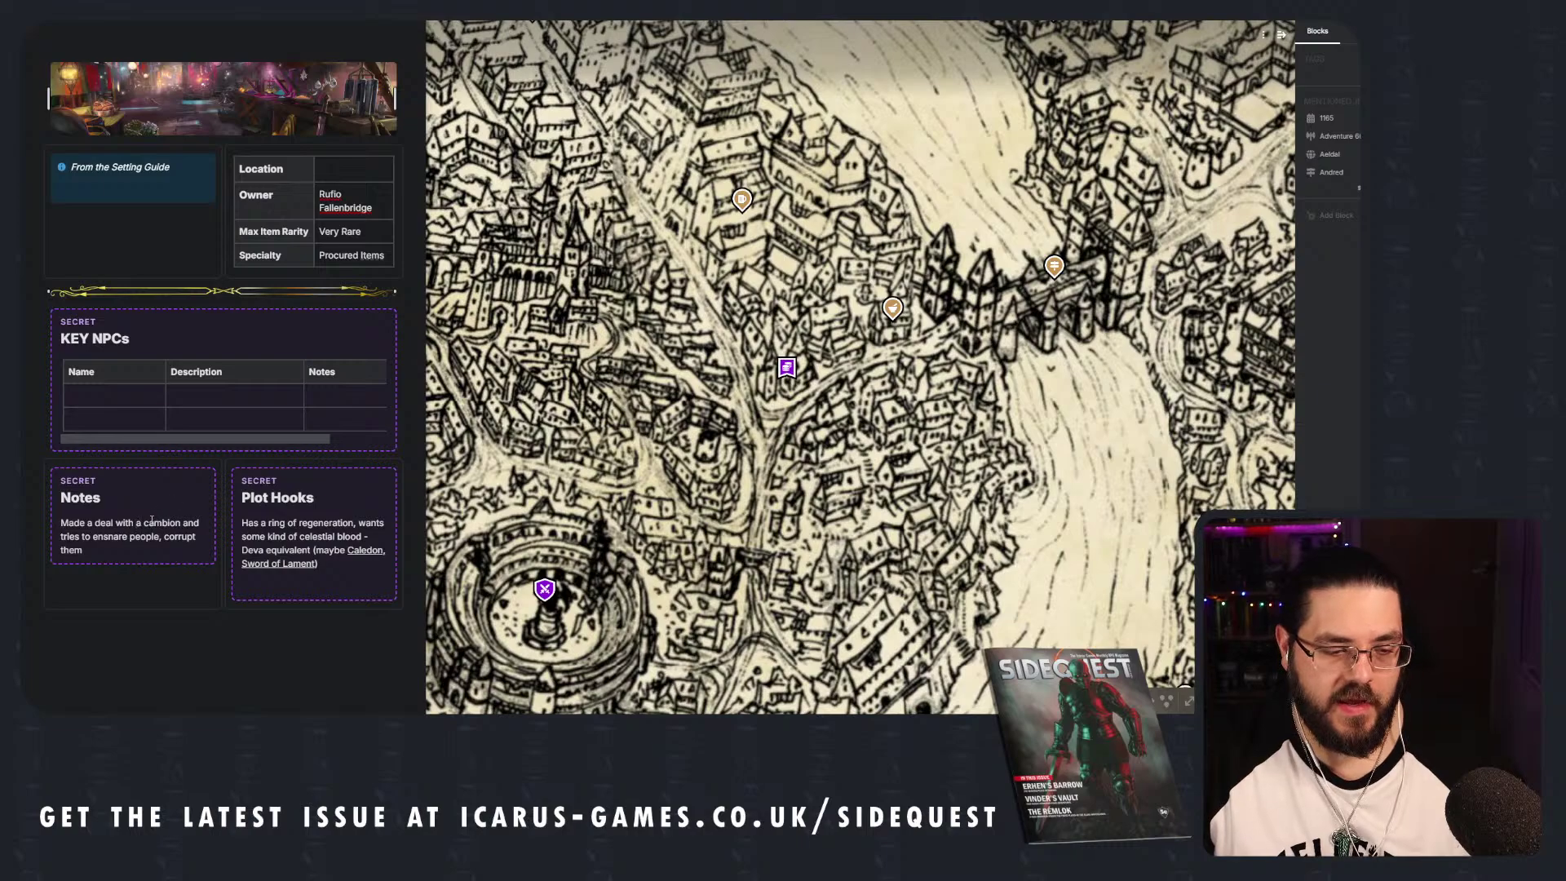
Replace "cambion" in the shop's note with "demon of Pravus".
double_click(145, 522)
text(fiend)
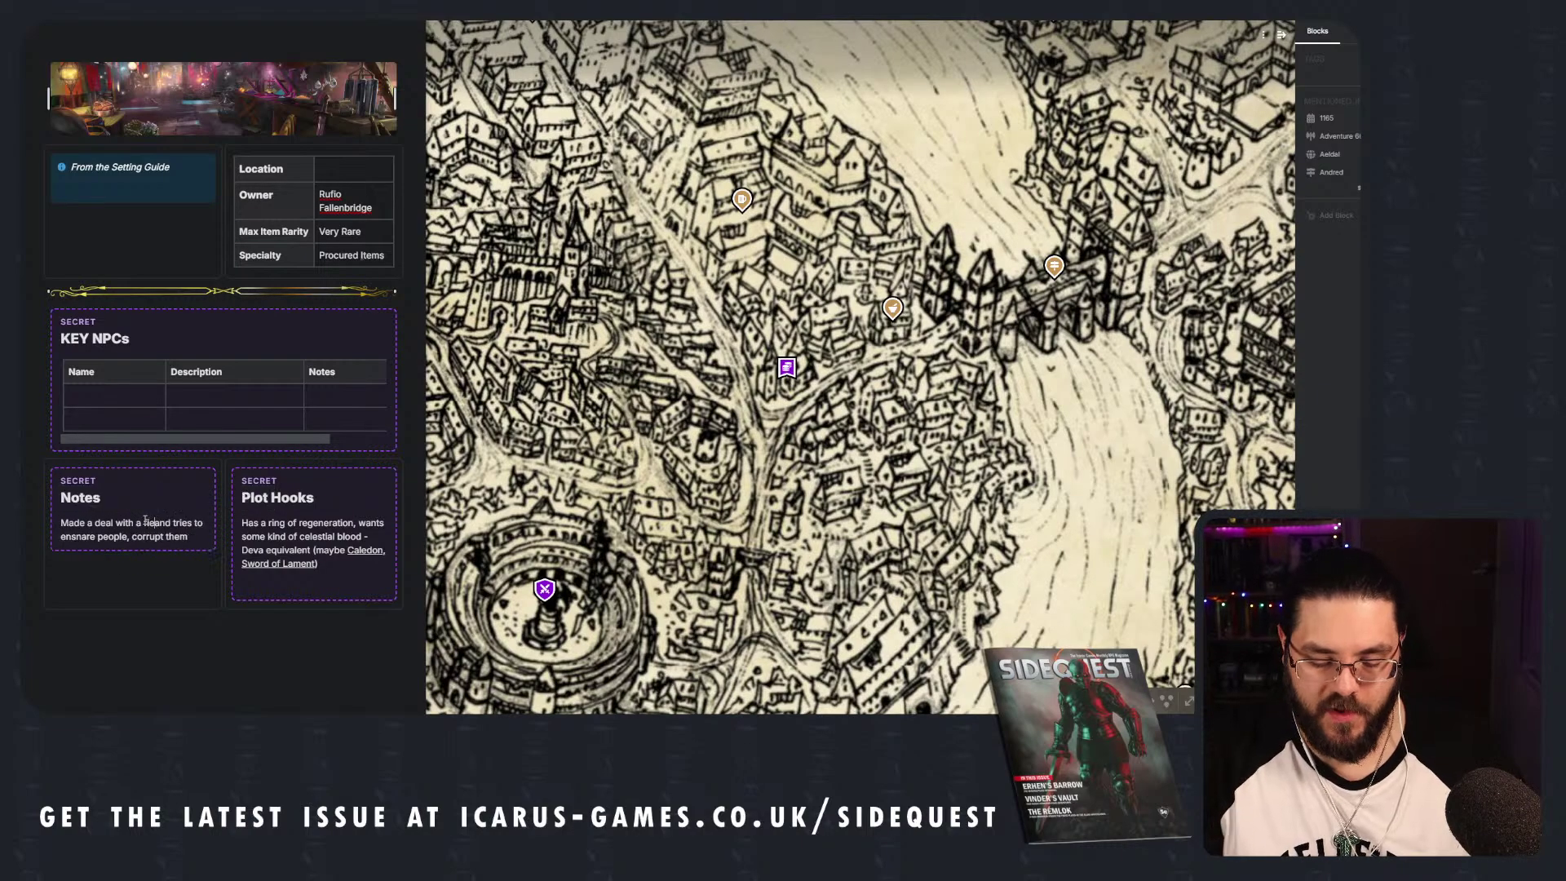
double_click(160, 522)
text(demon a)
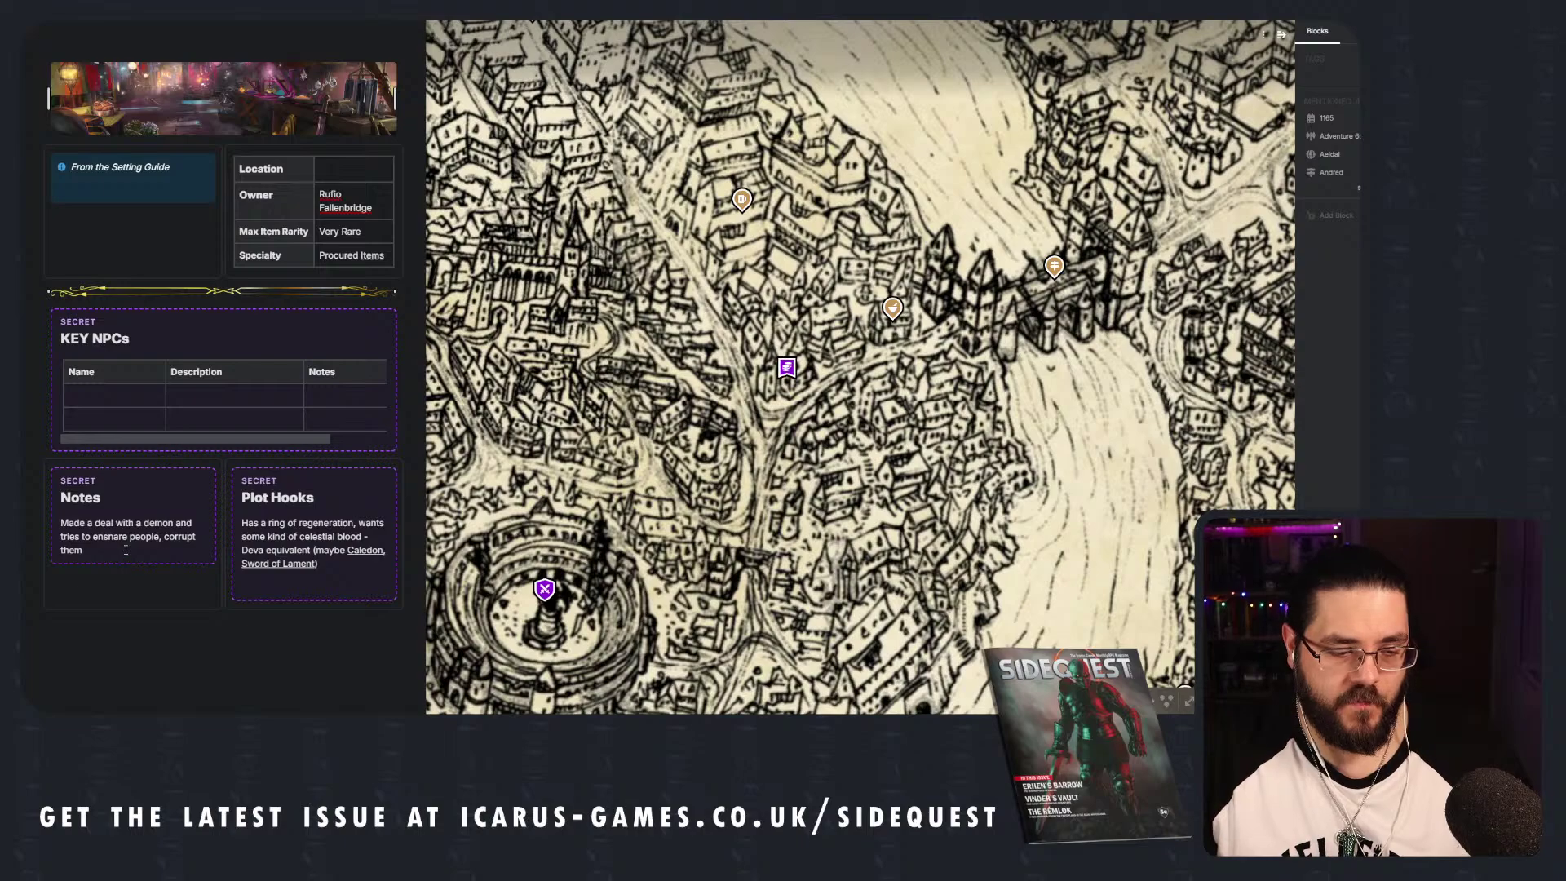
click(157, 544)
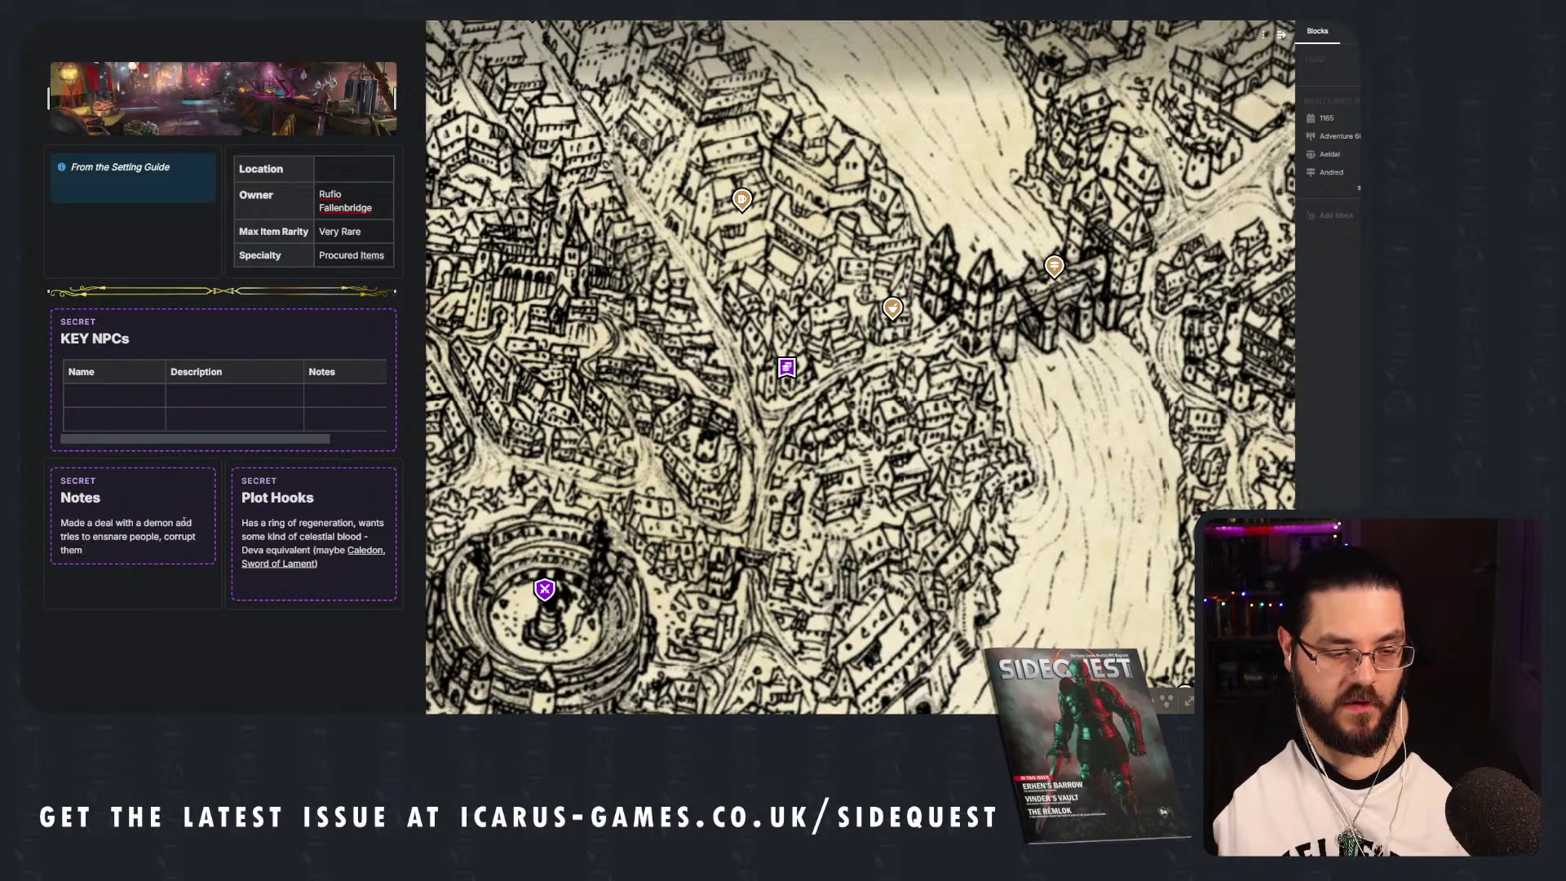
click(178, 523)
text(of P)
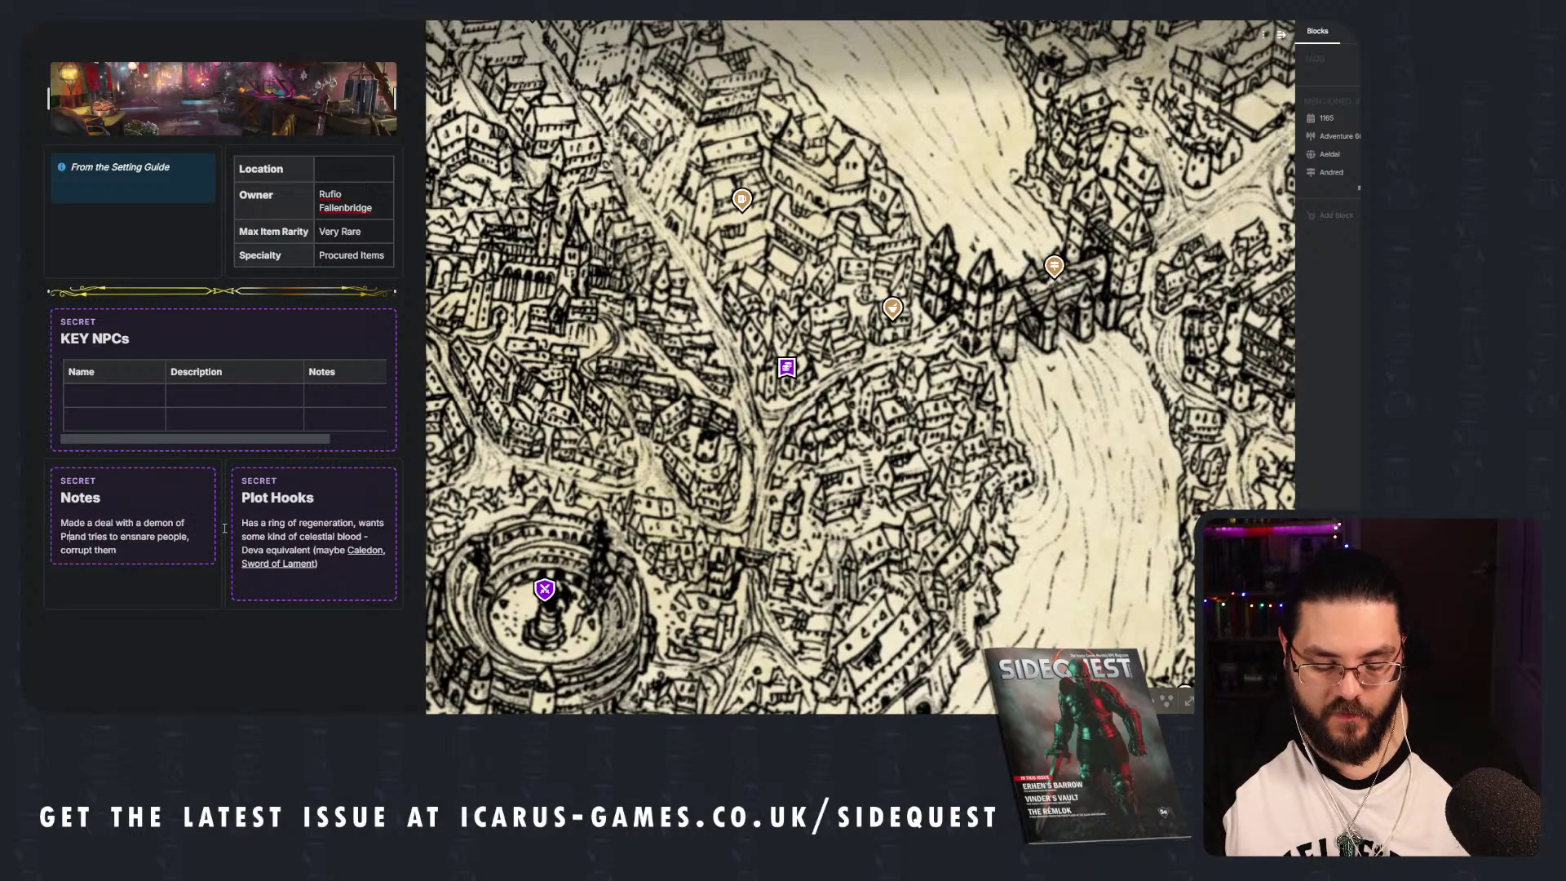
text(ravus)
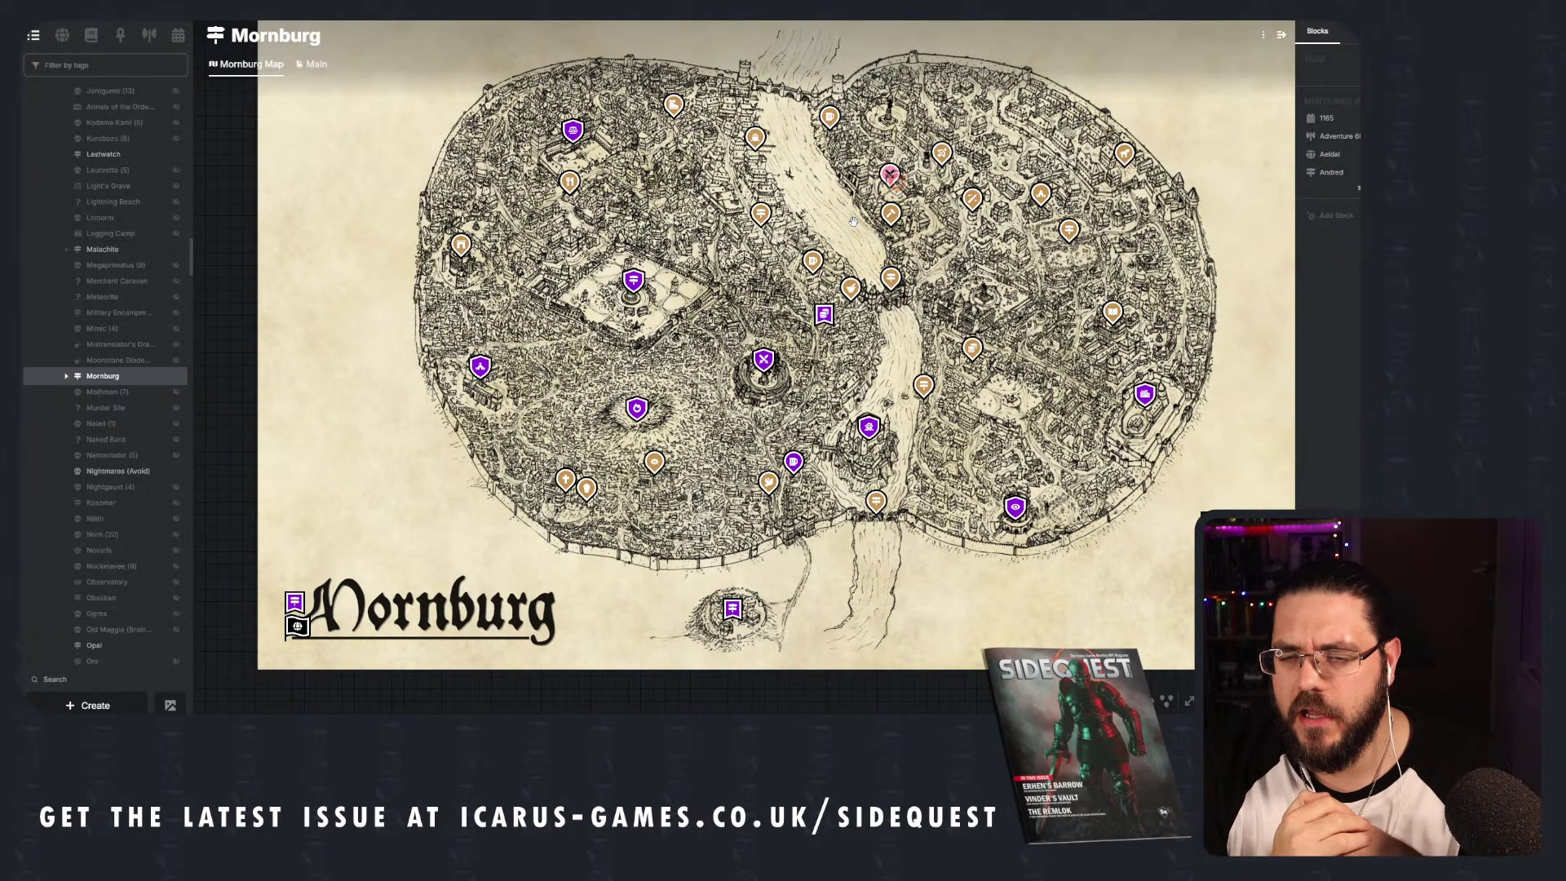
Reopen the Rufio's page and replace the Notes text with "Is a Mendax the Defiler cultist", linking Mendax the Defiler to its page.
scroll(825, 317, up, 2)
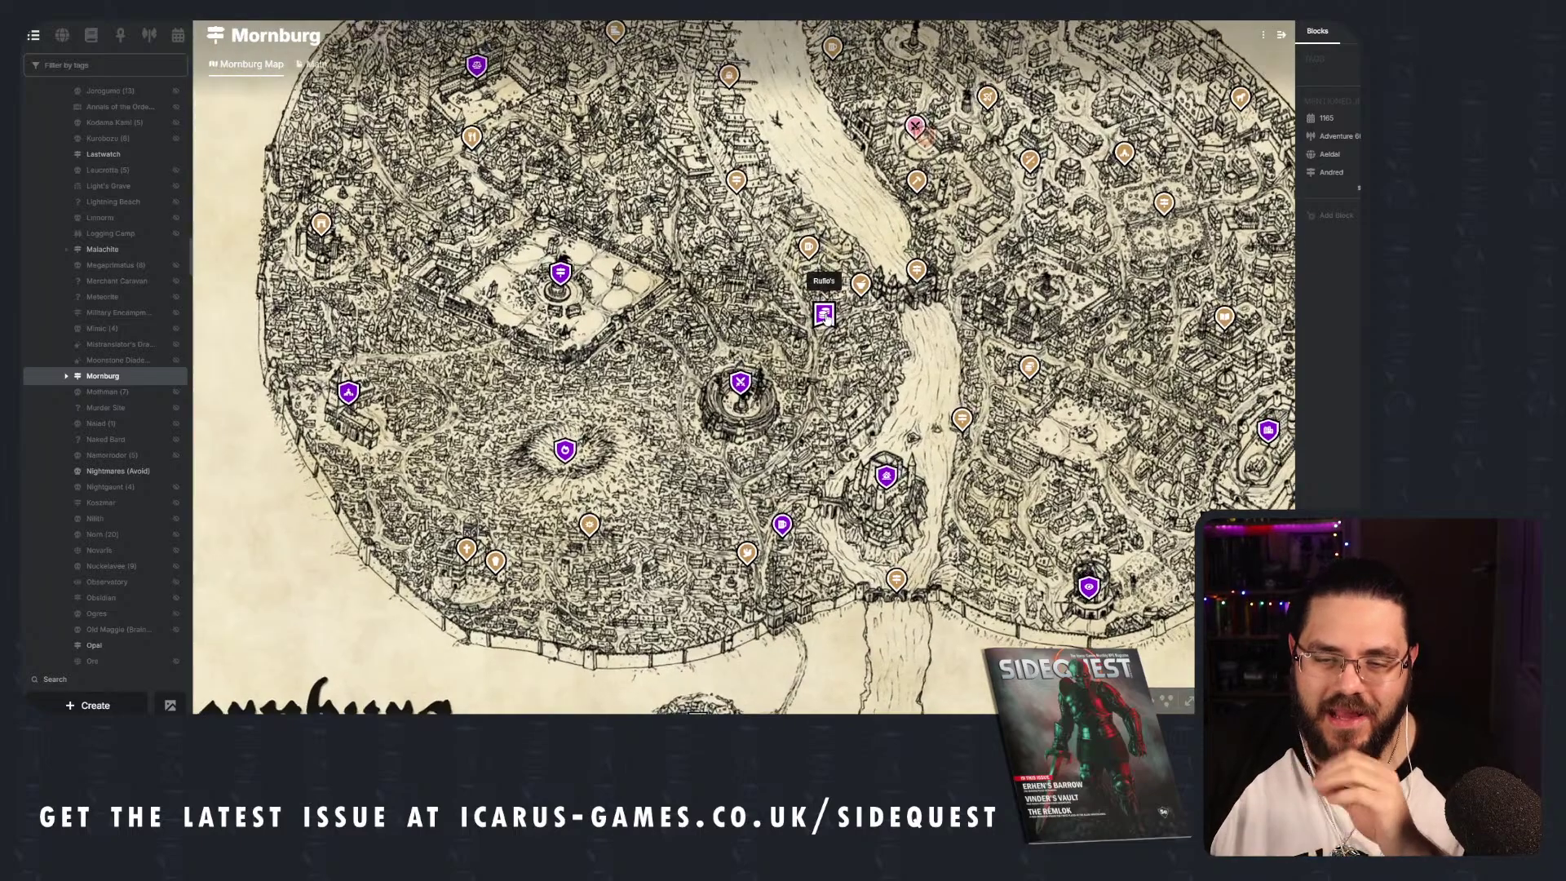
scroll(826, 319, up, 2)
click(824, 314)
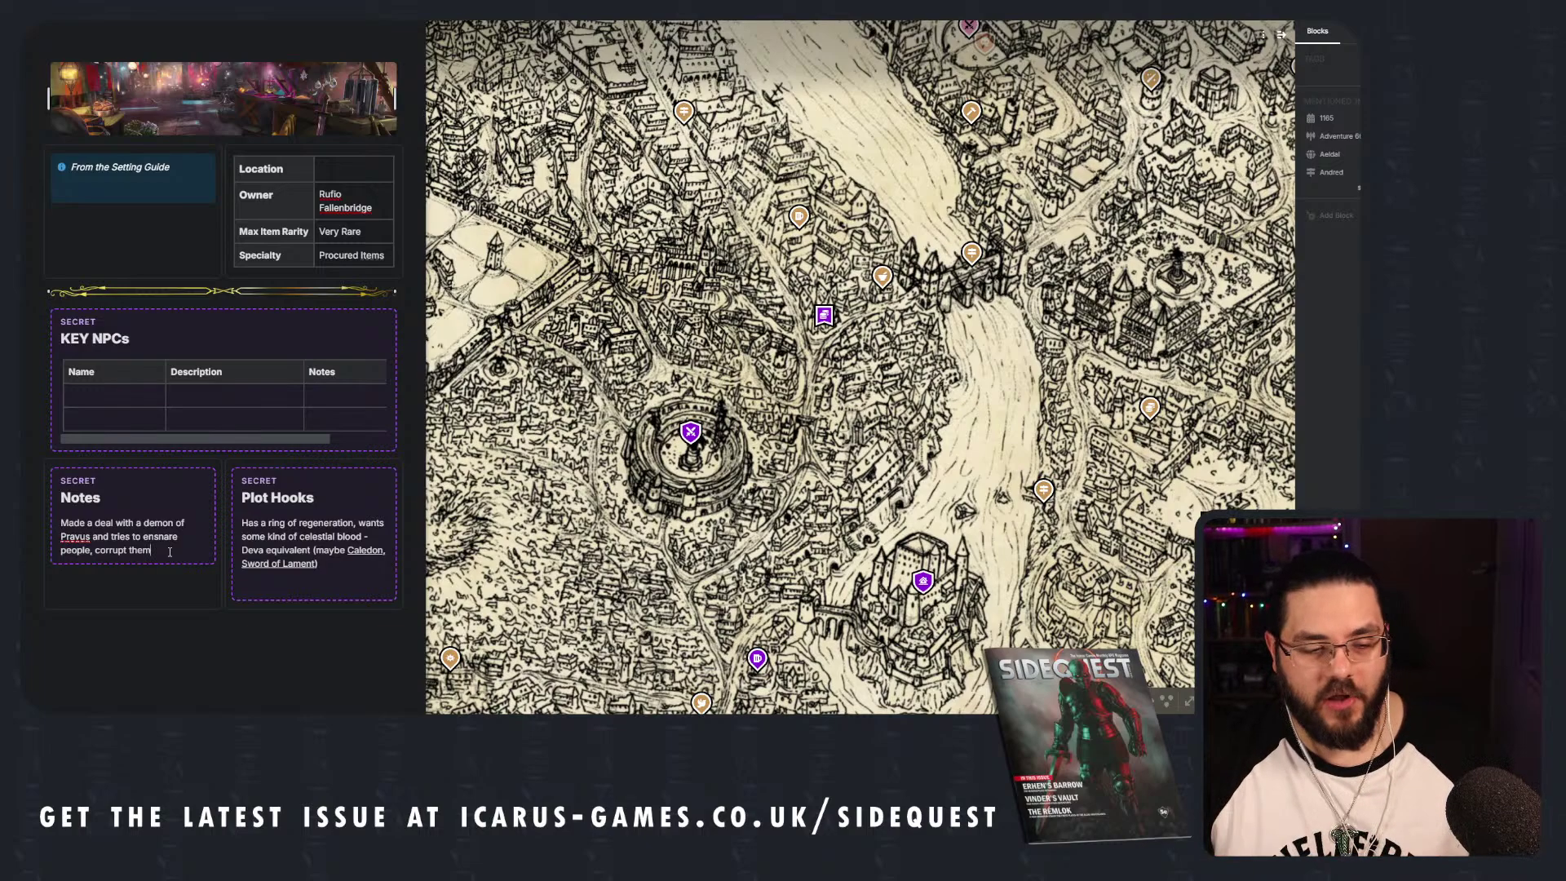
drag(170, 551, 63, 523)
key(BackSpace)
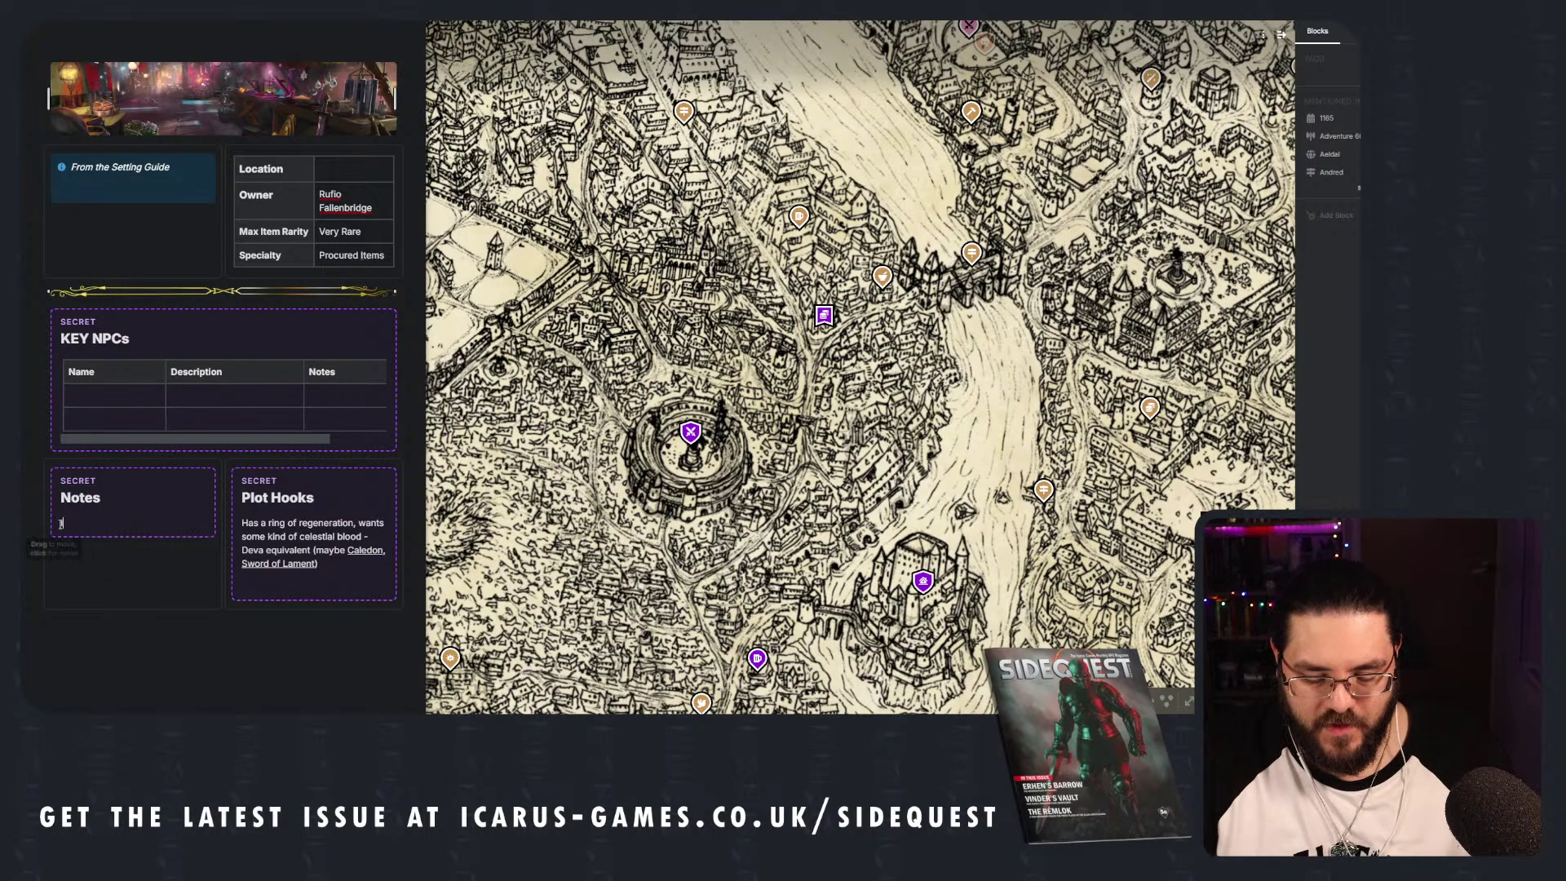
text(Is a @menda)
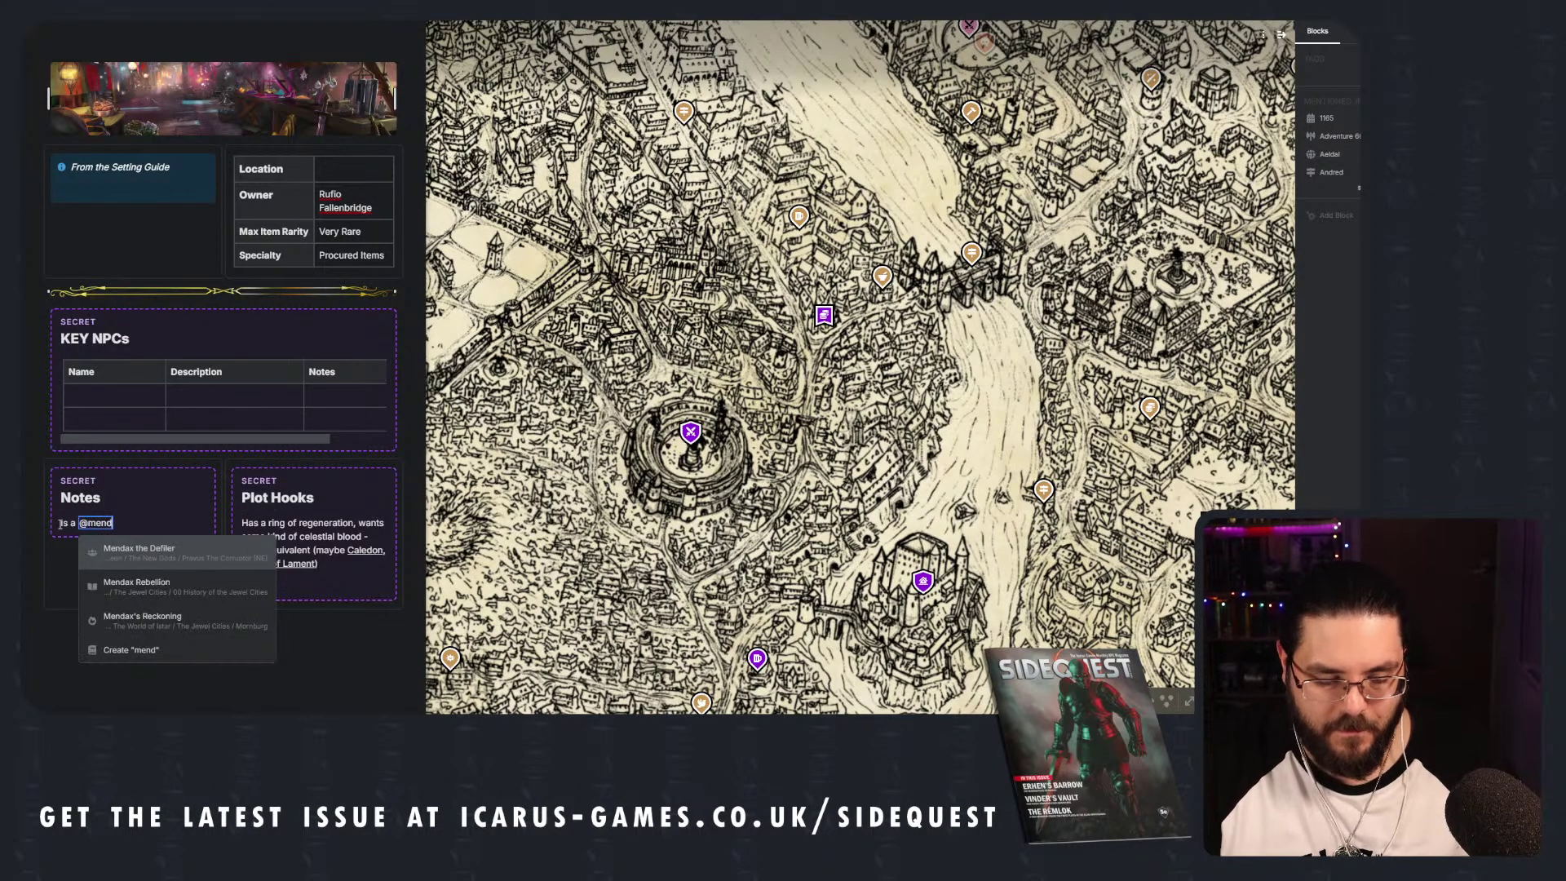
click(171, 565)
text(cult)
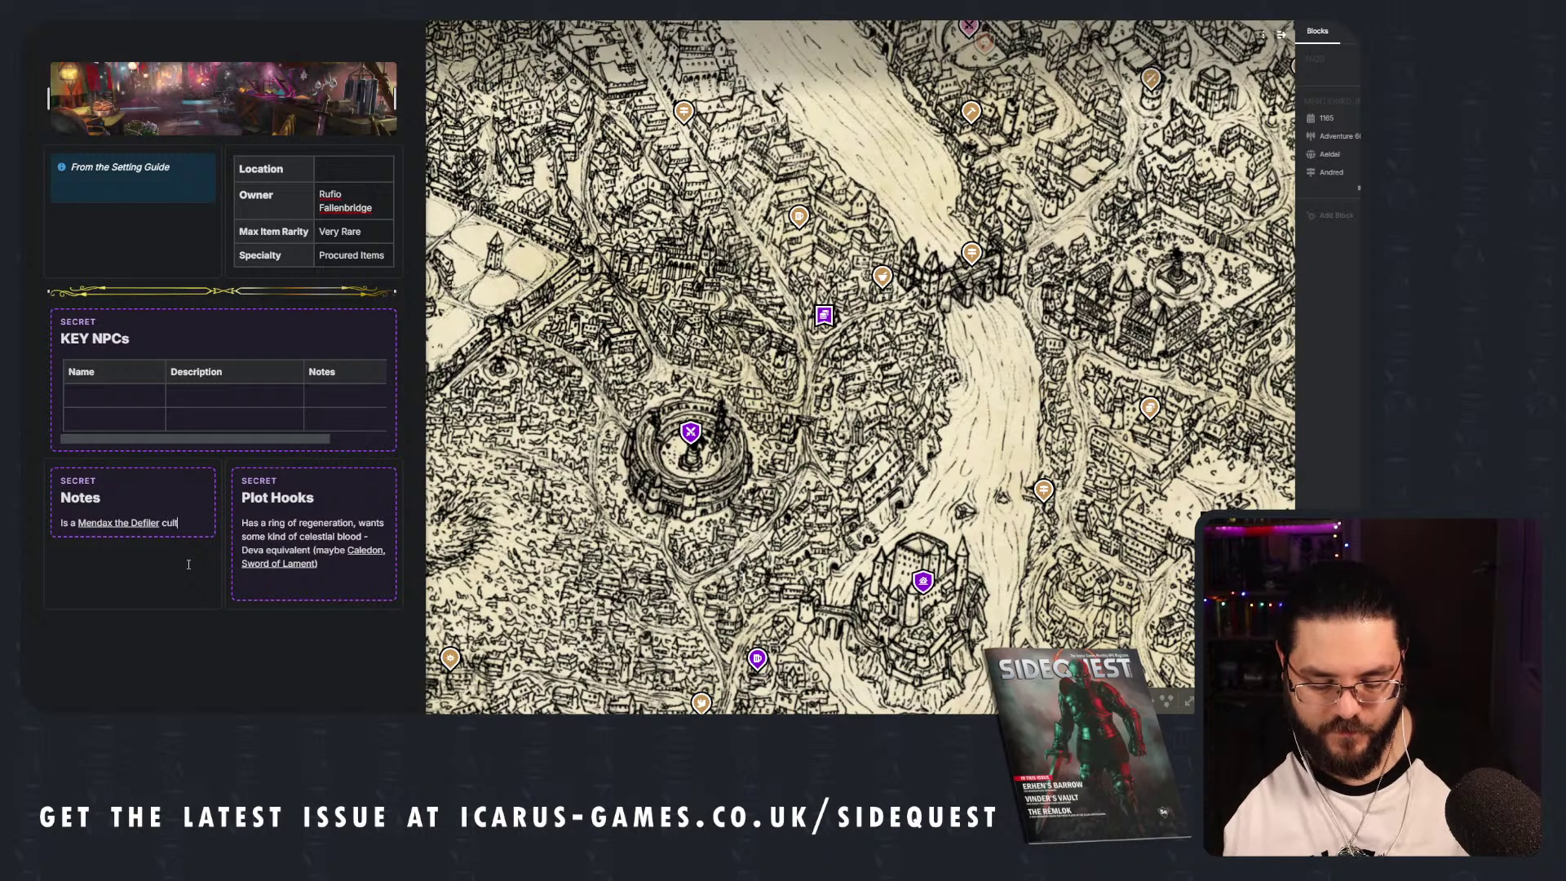
text(ist)
key(Return)
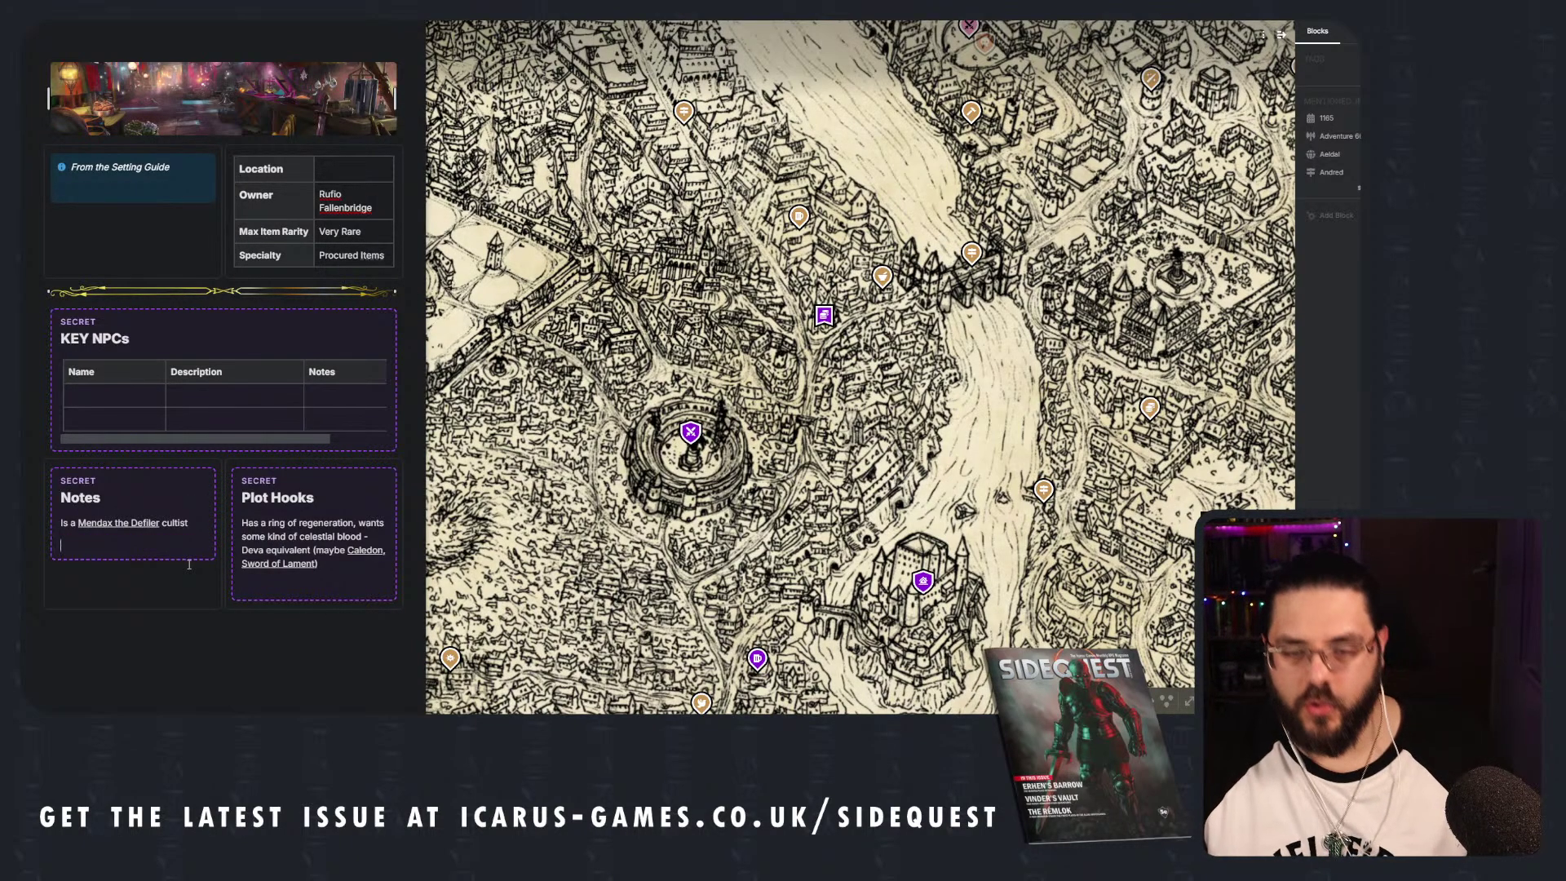
Set the shop's Location to a link to the Mornburg page.
click(360, 172)
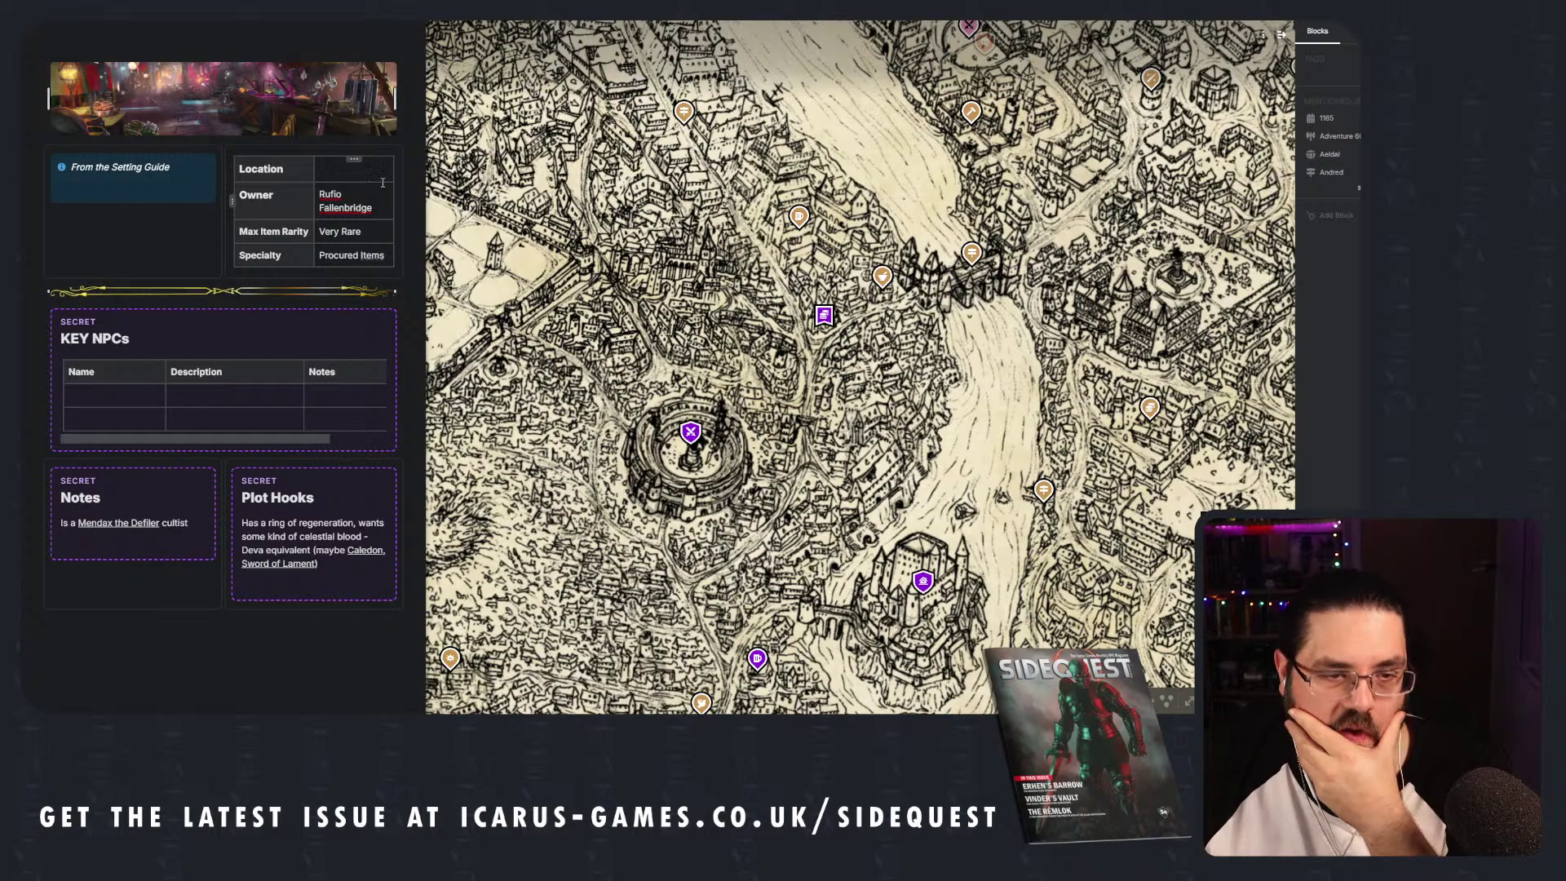
text(@)
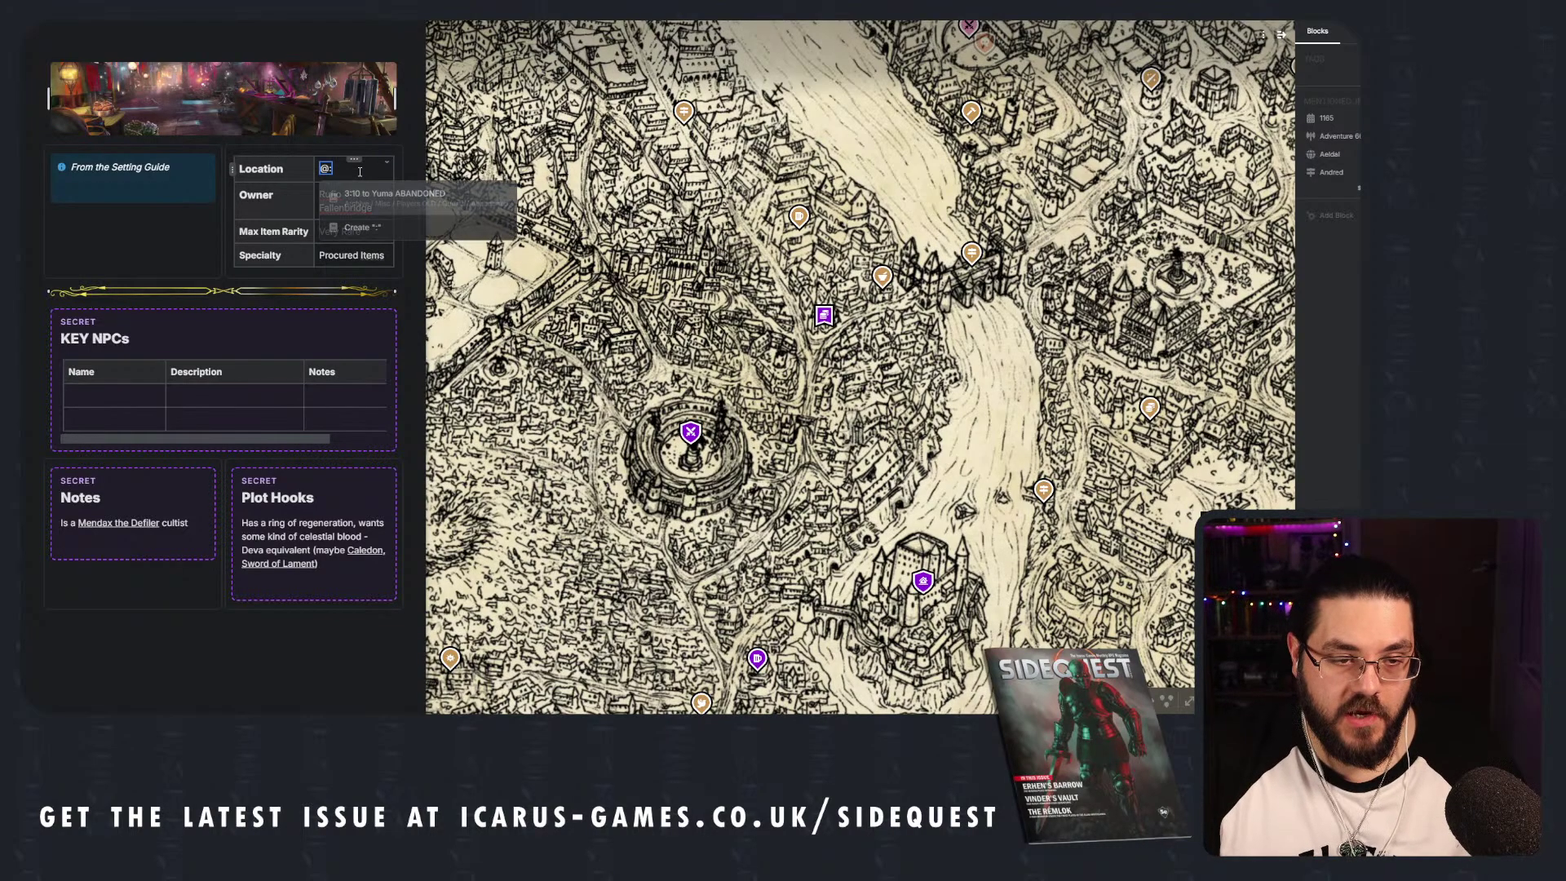
text(Morn)
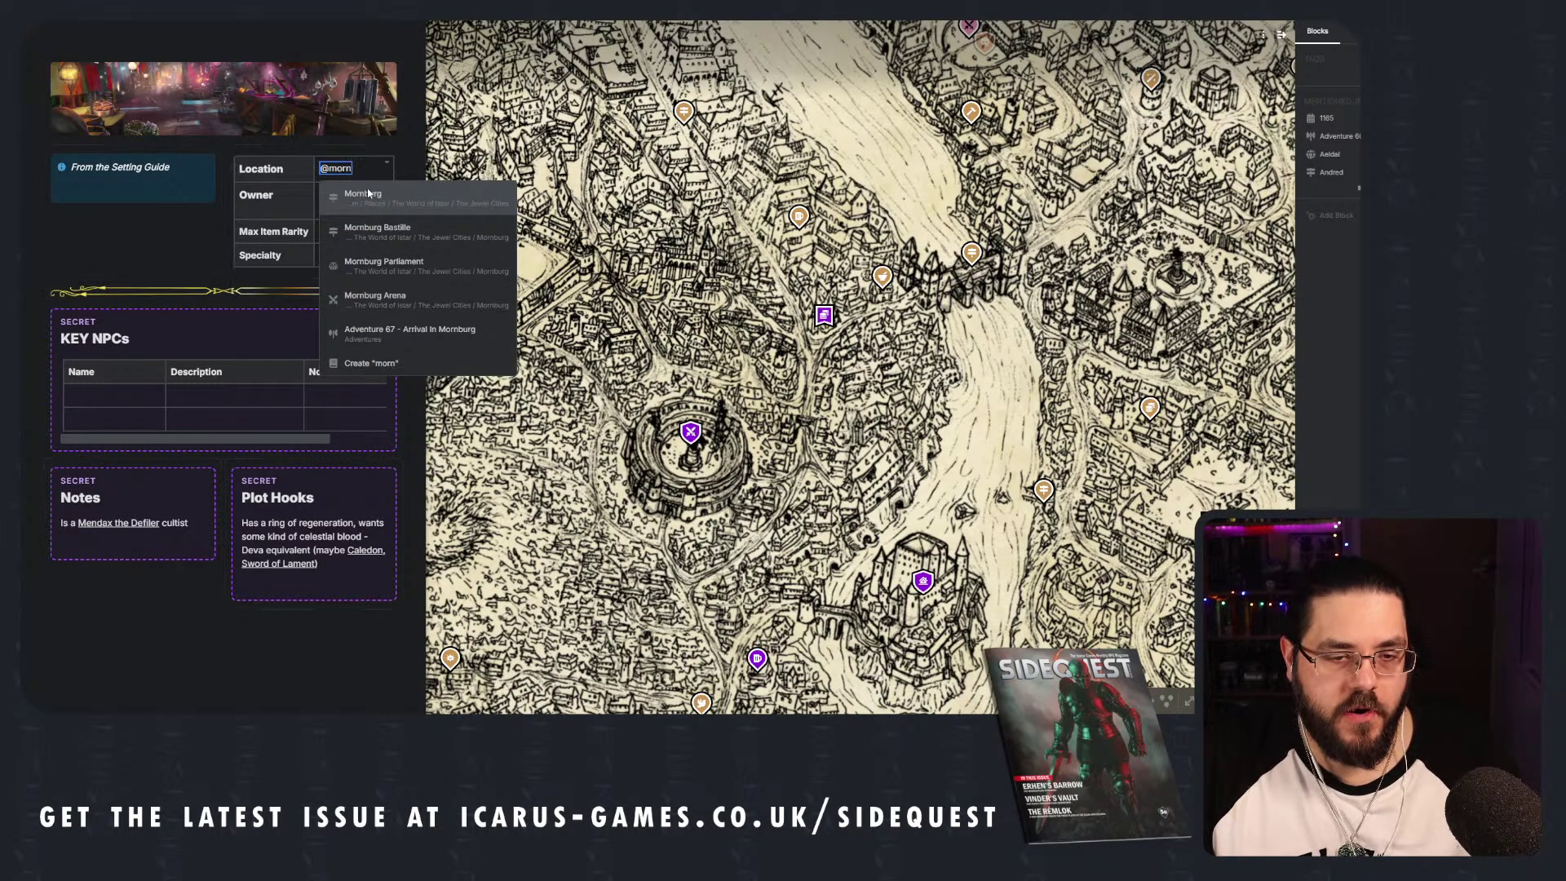
click(378, 197)
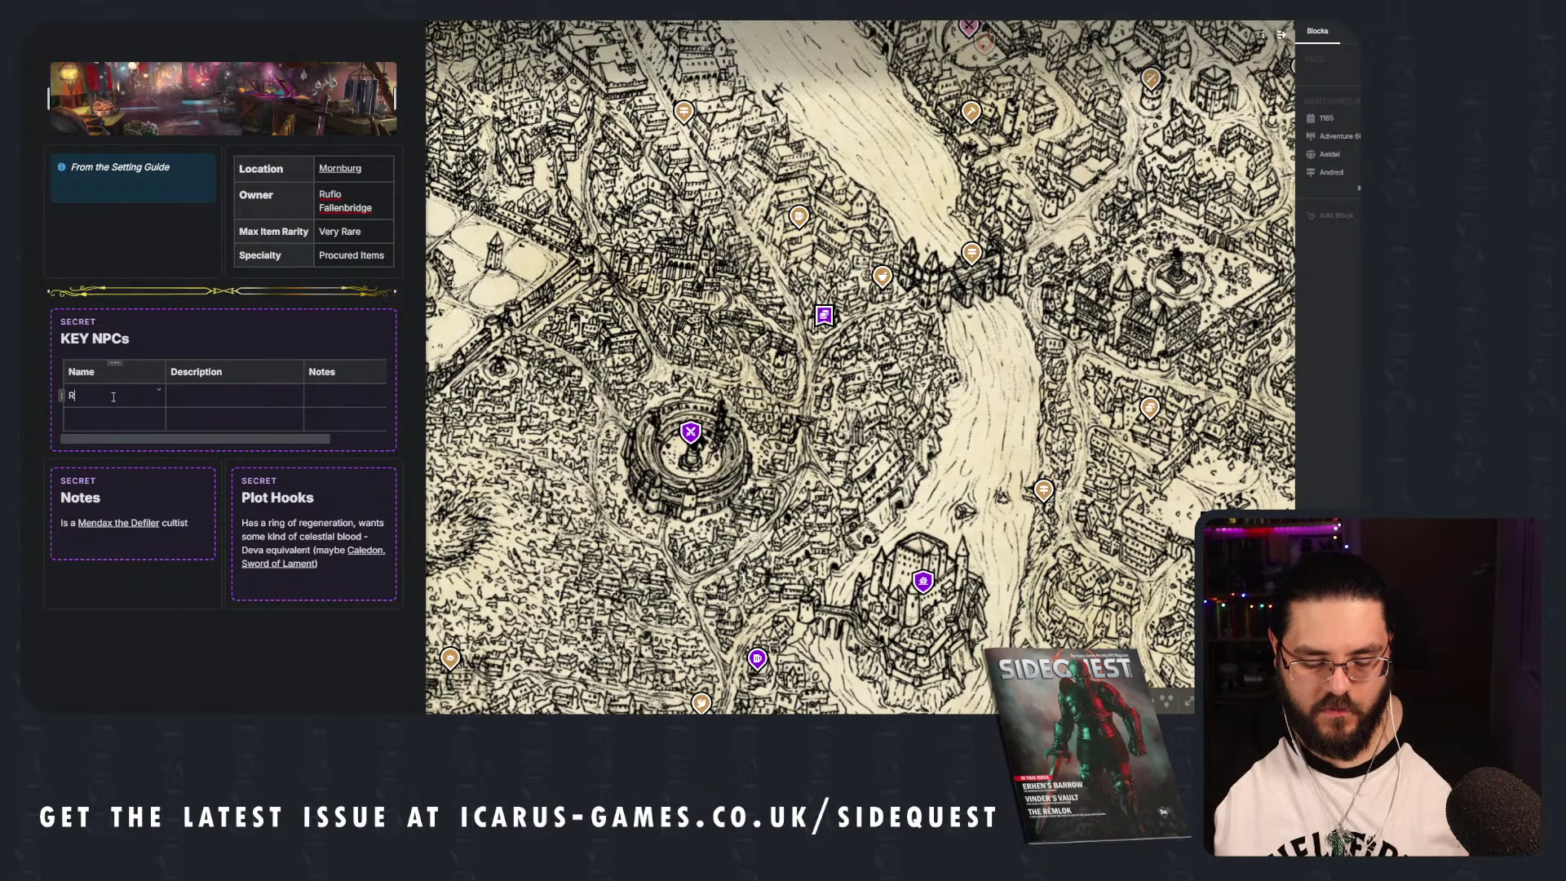
Add Rufio Fallenbridge to the shop's Key NPCs table with the description "Mustache twirling human M", and close the shop page.
text(Rufio)
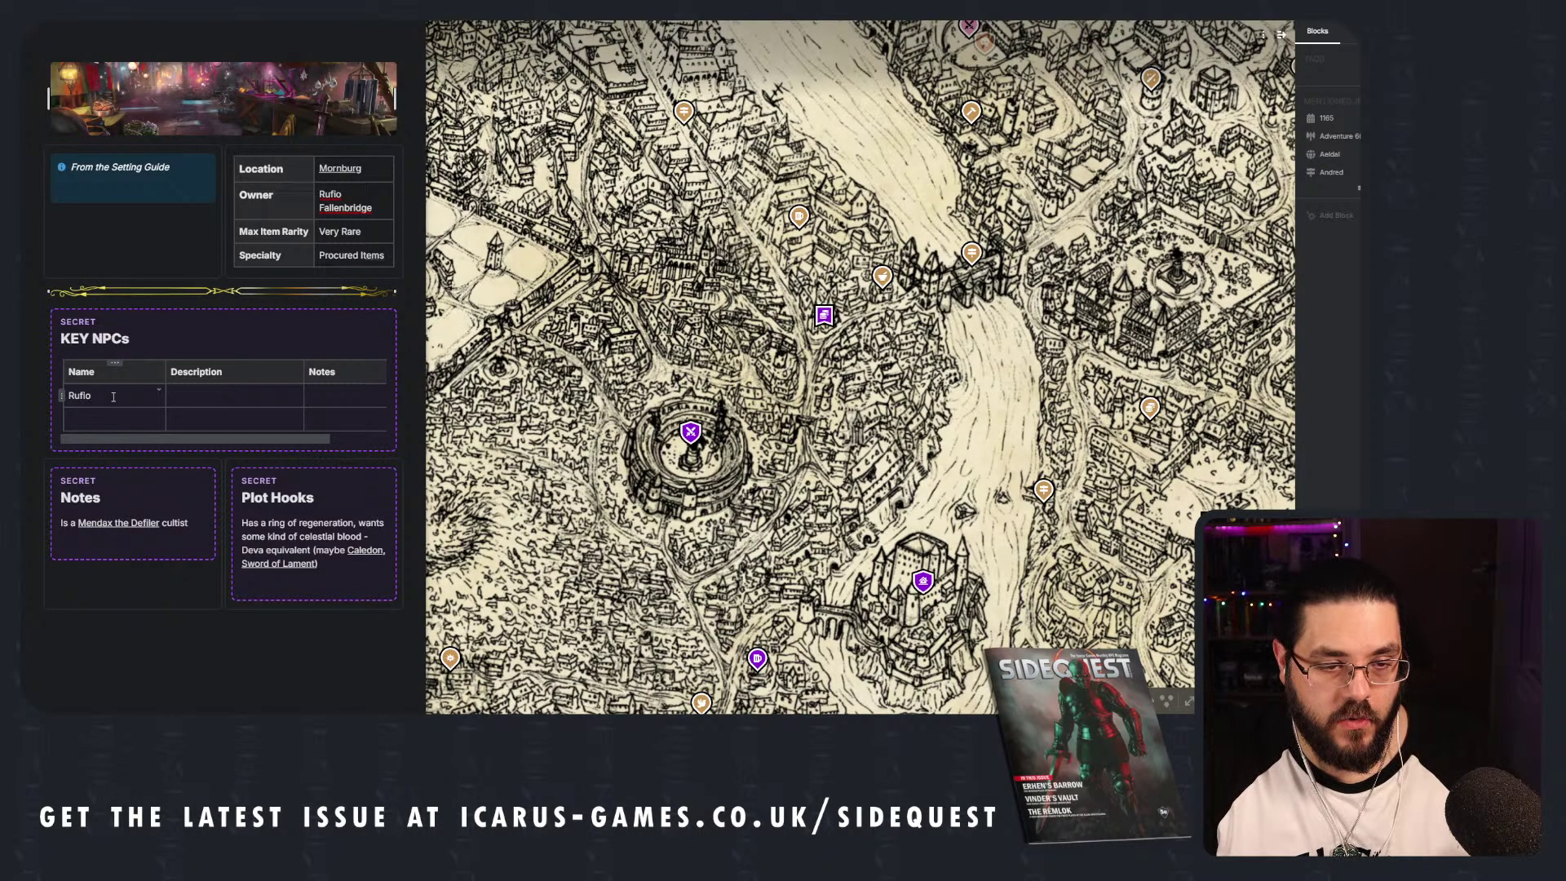
text( Fallenbridge)
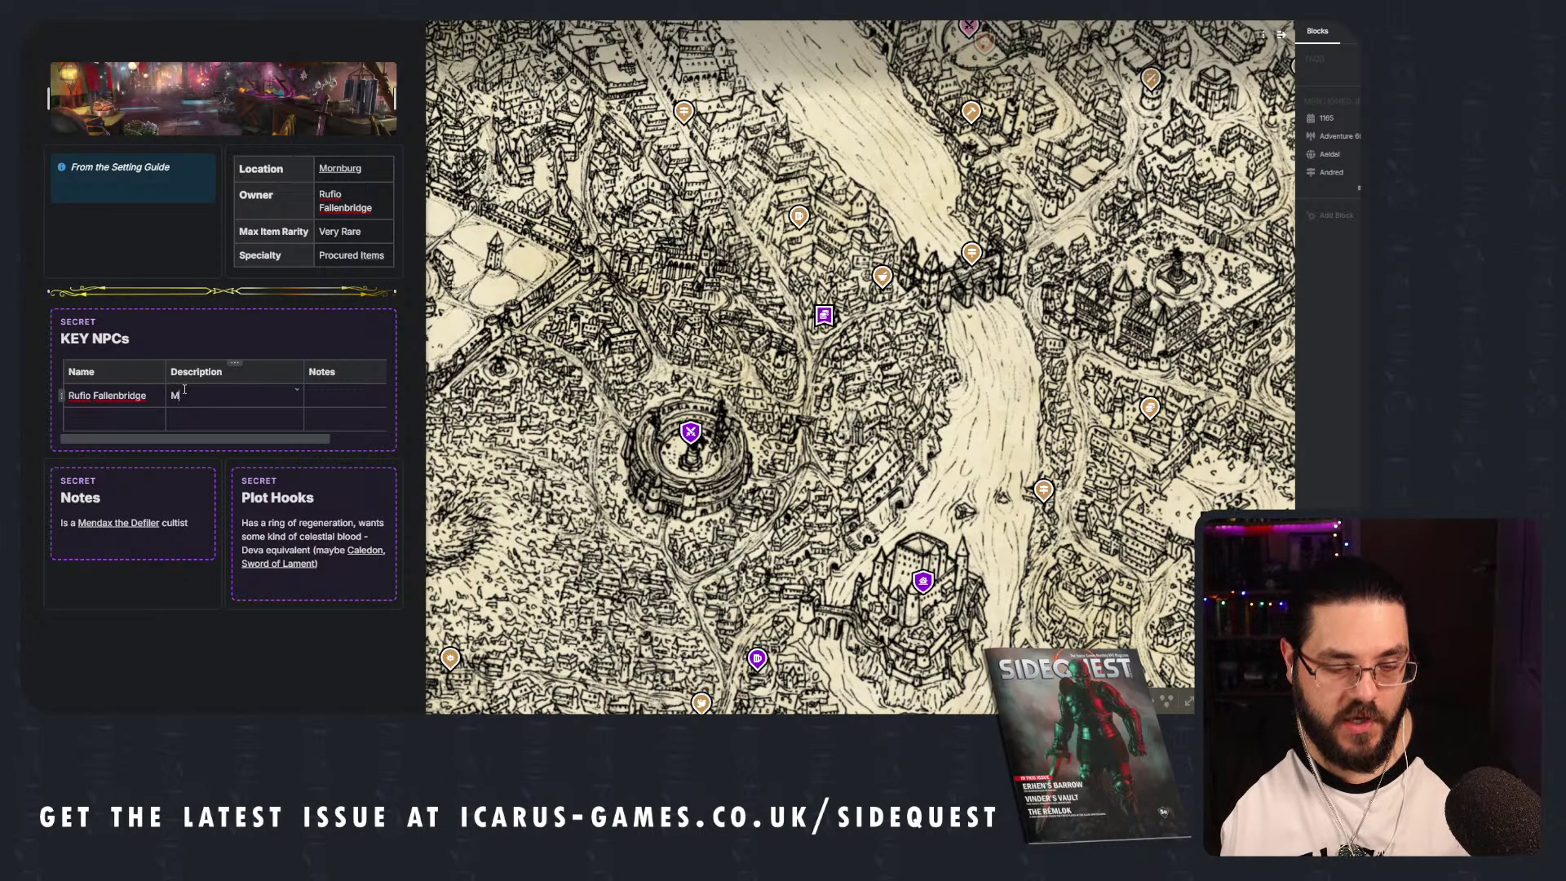
text(che twi)
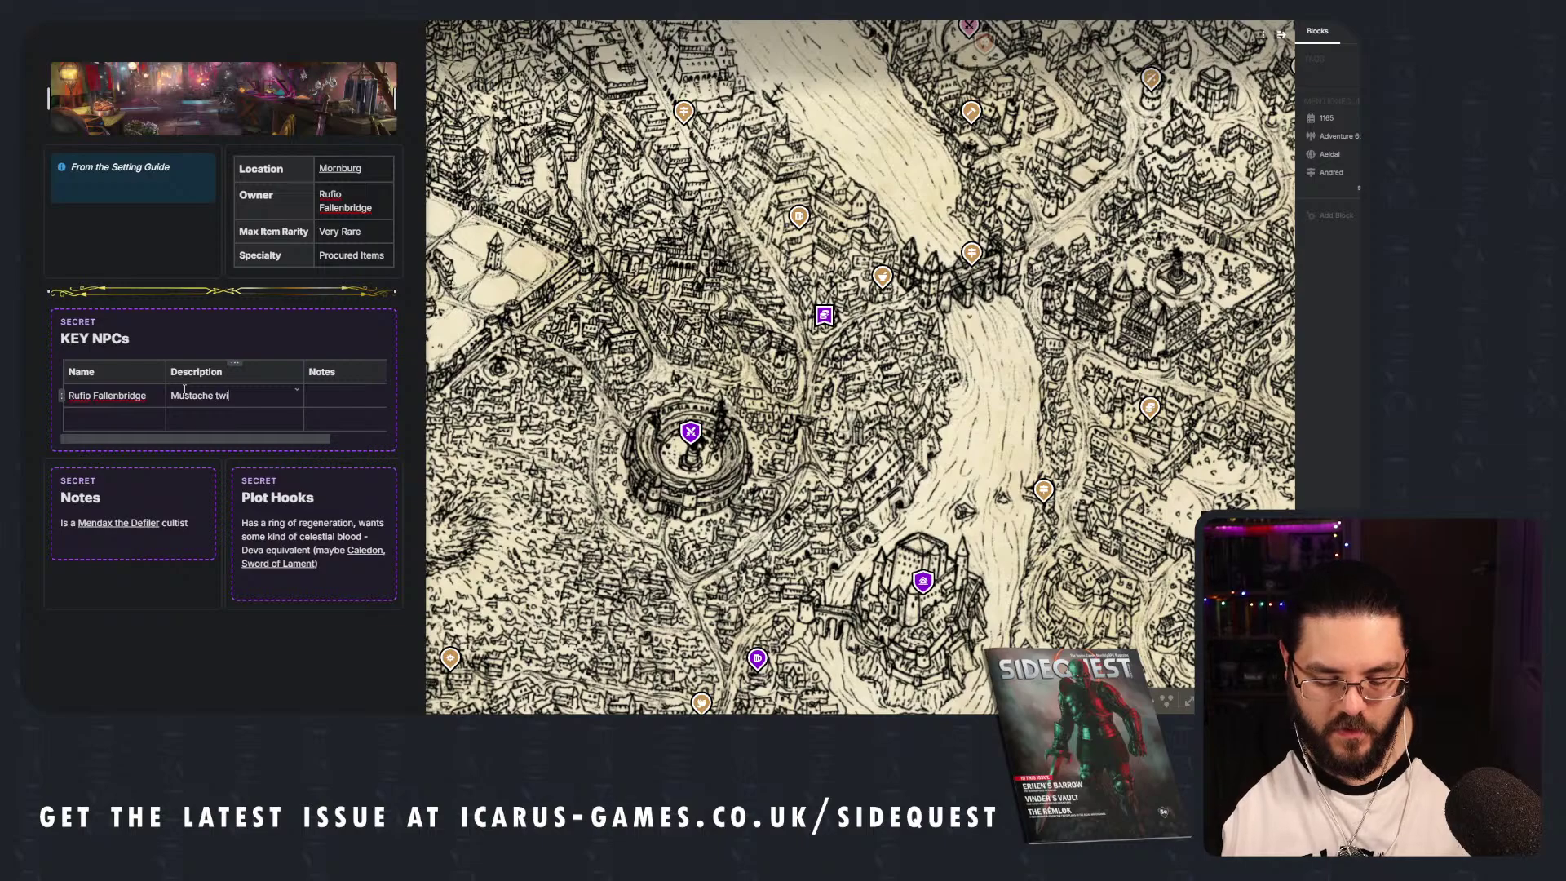
text(rling human M)
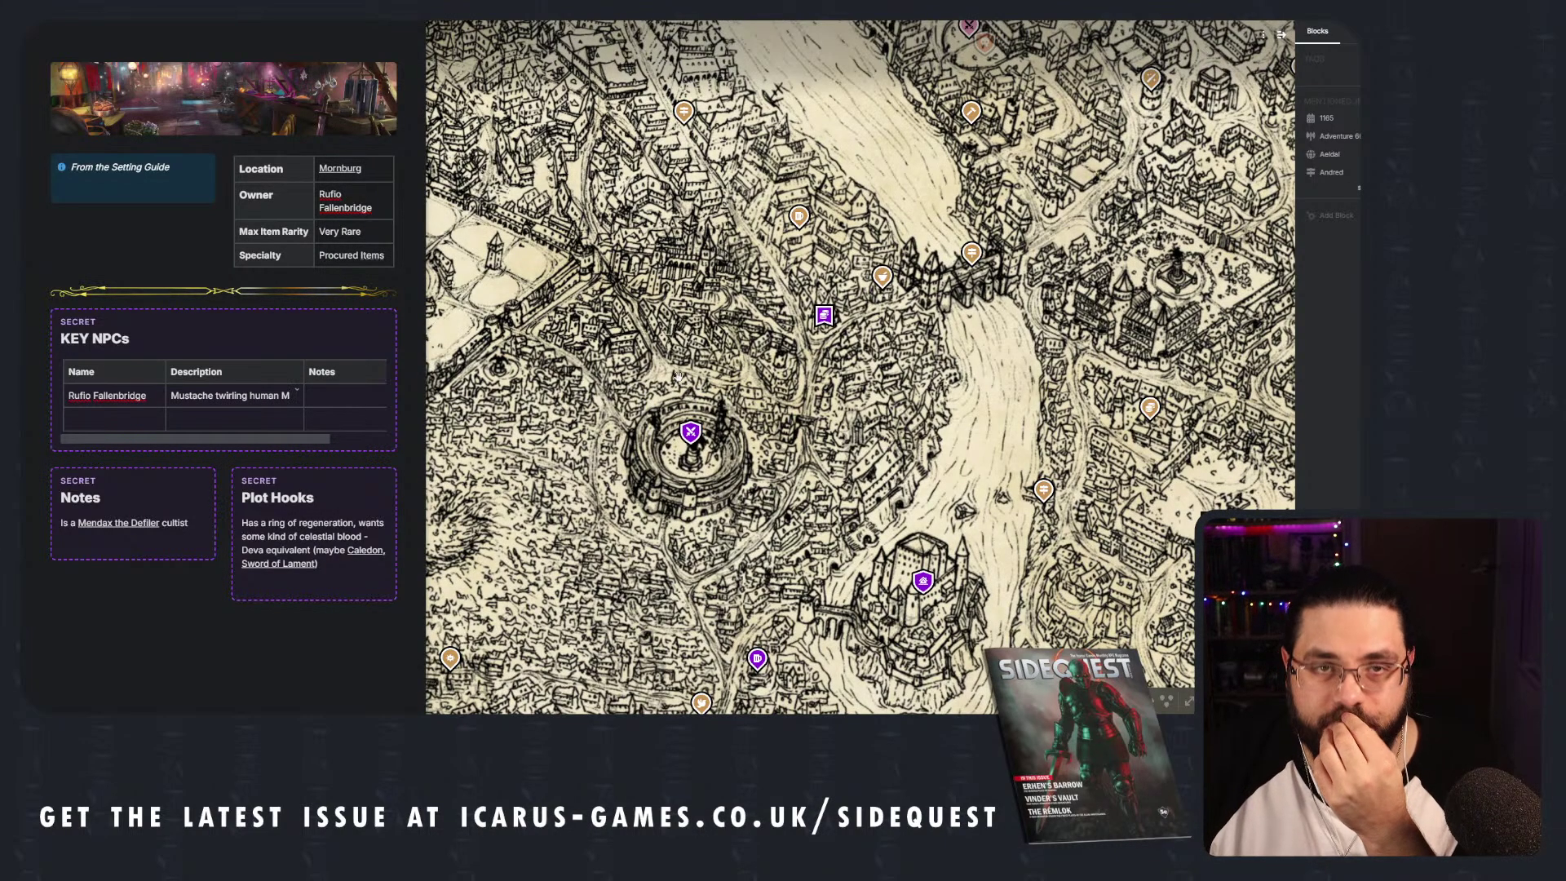
click(711, 318)
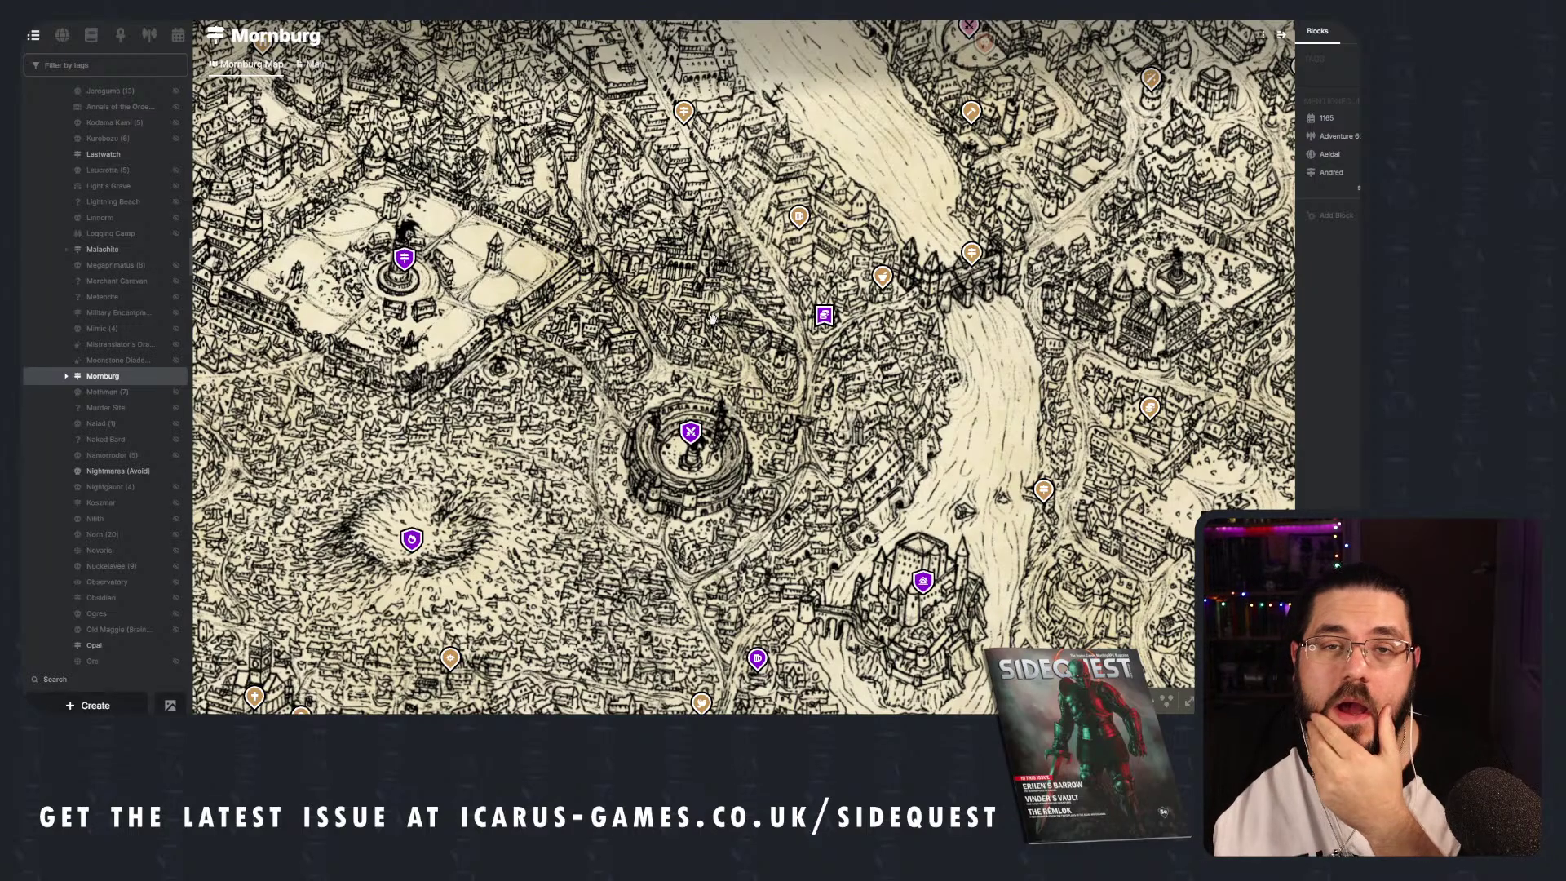
Examine the whole Mornburg map and the locations marked around the city.
scroll(711, 318, down, 5)
scroll(754, 350, up, 2)
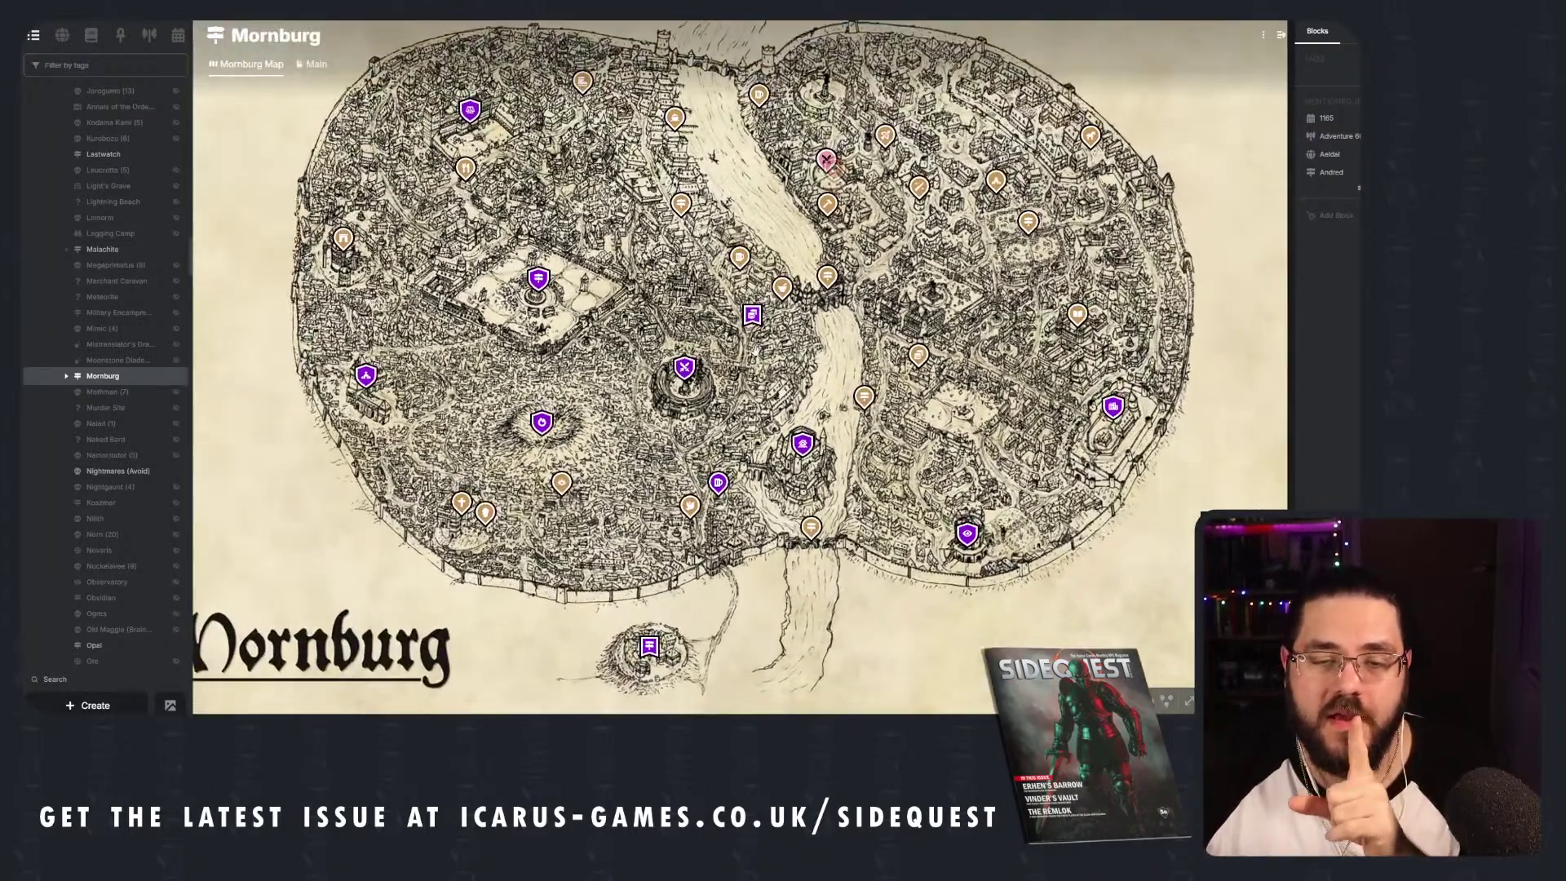
scroll(753, 350, up, 1)
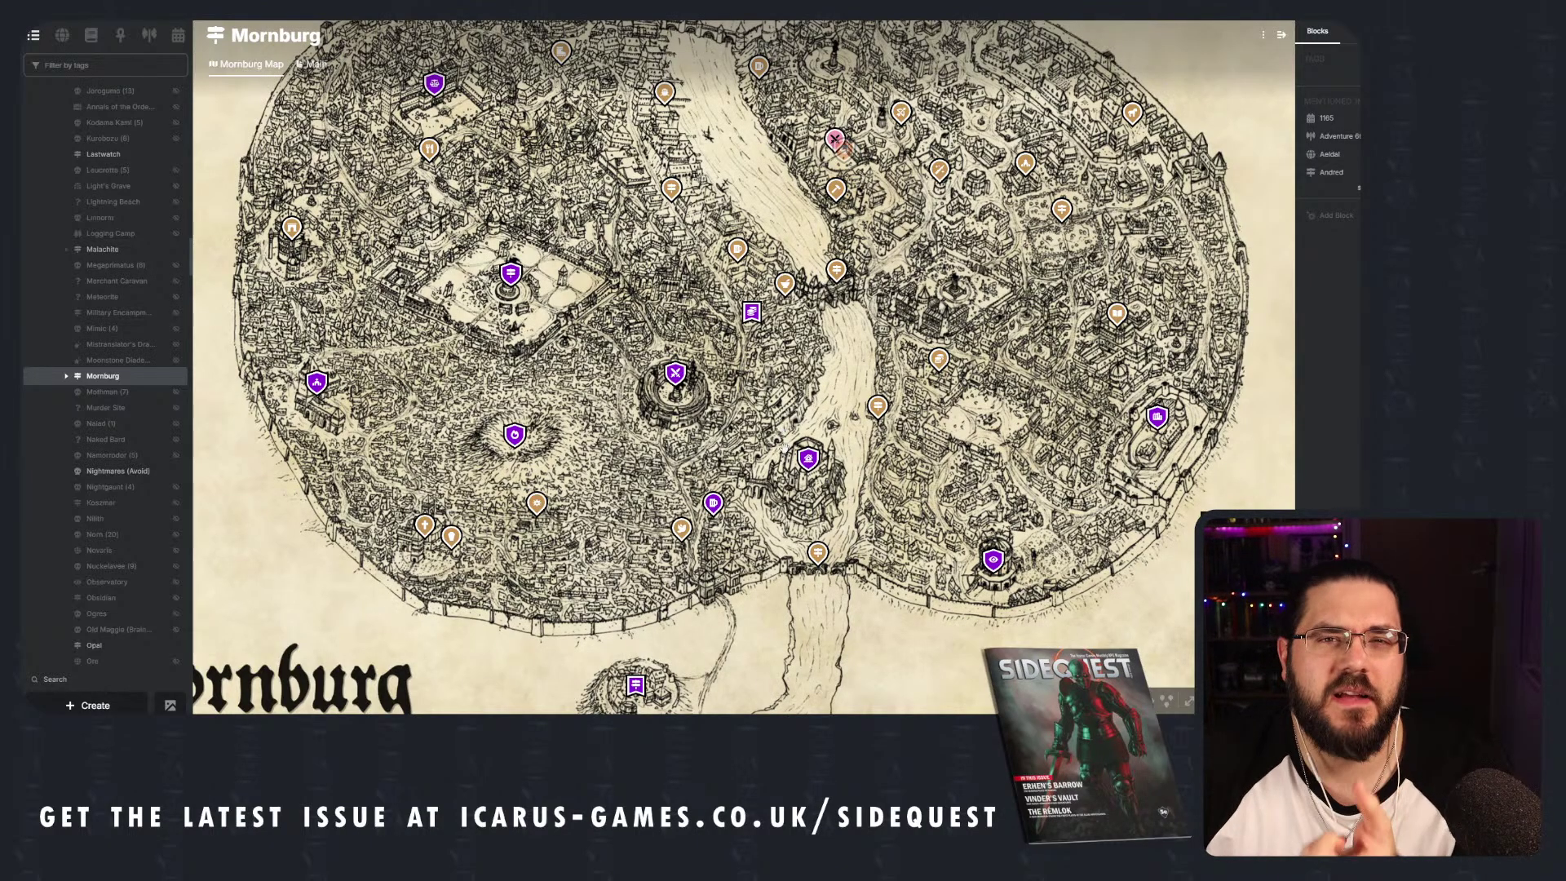
scroll(738, 484, down, 2)
scroll(739, 485, down, 2)
scroll(738, 484, up, 2)
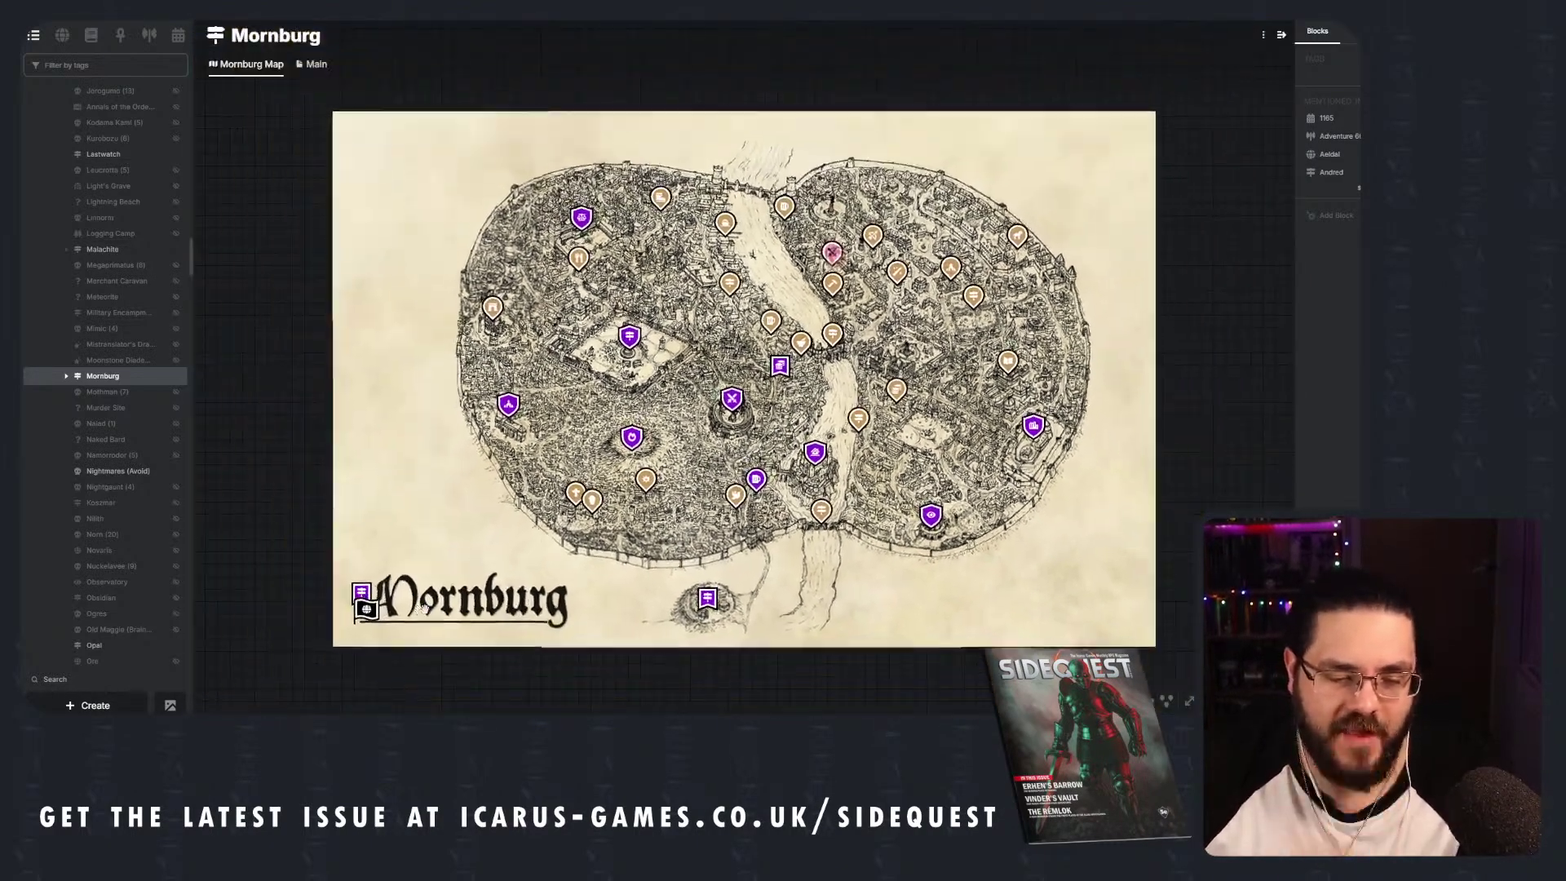
scroll(1052, 245, up, 2)
drag(1039, 327, 840, 388)
scroll(799, 400, up, 2)
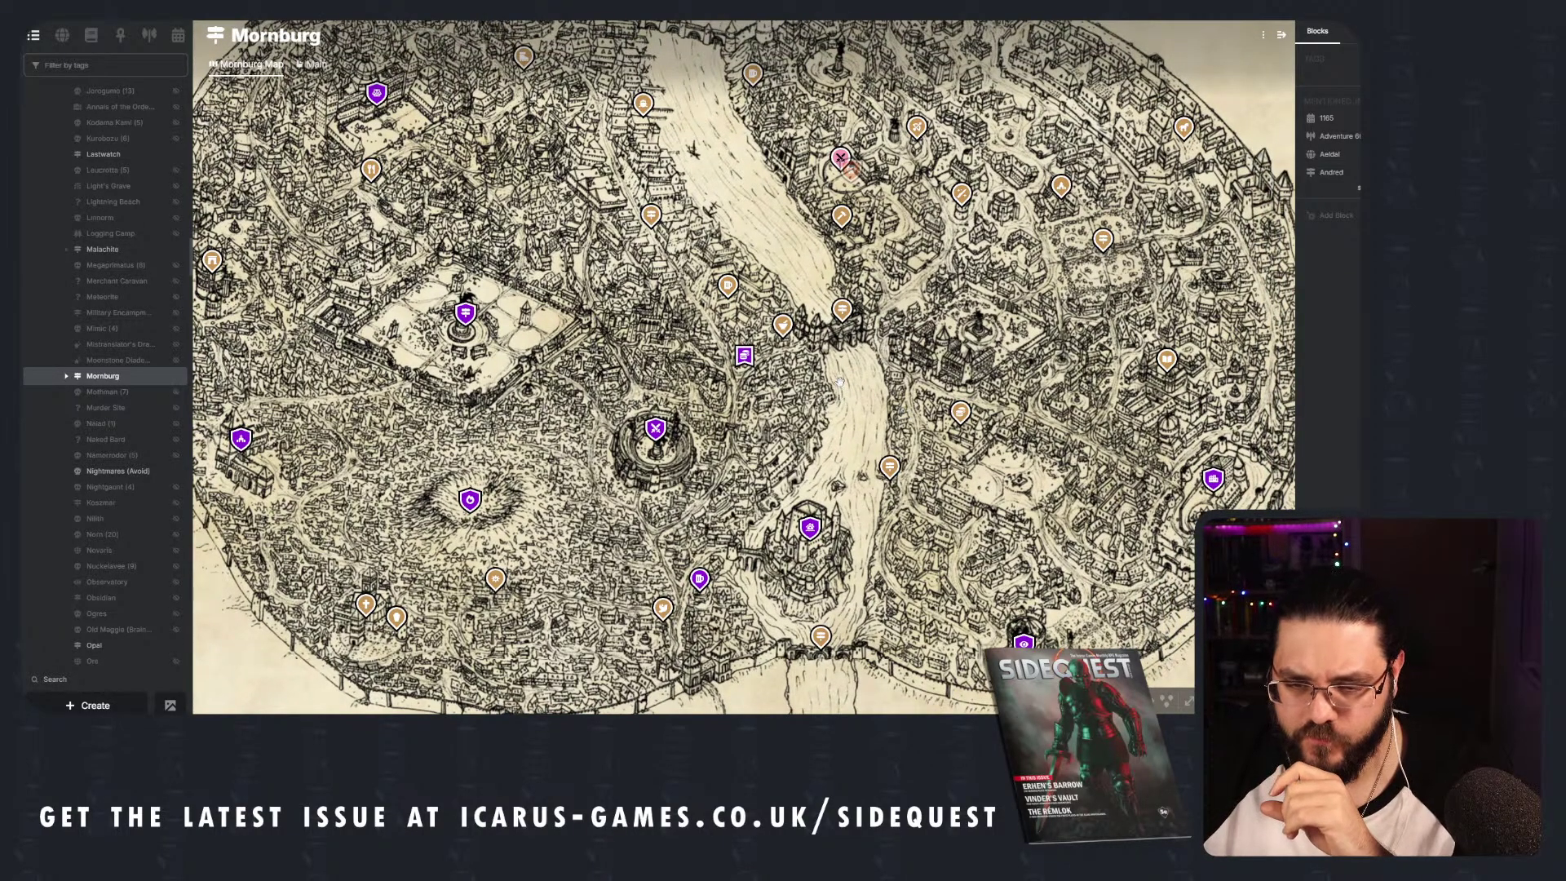
scroll(807, 322, up, 1)
drag(763, 374, 839, 478)
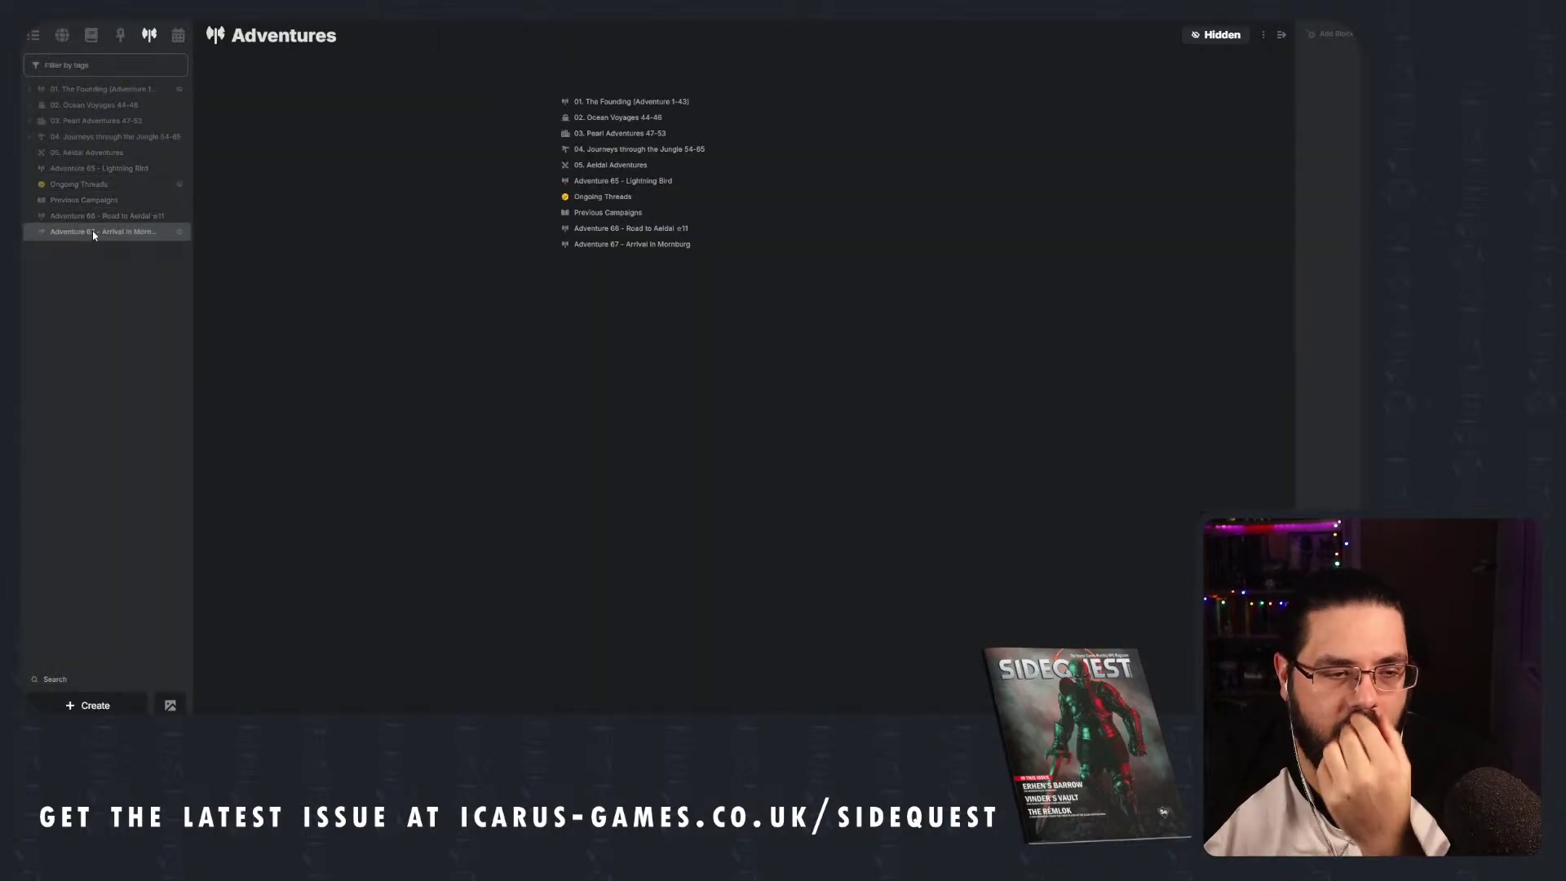
Open the "Adventure 67 - Arrival In Mornburg" page and list Rufio under NPCs.
click(91, 232)
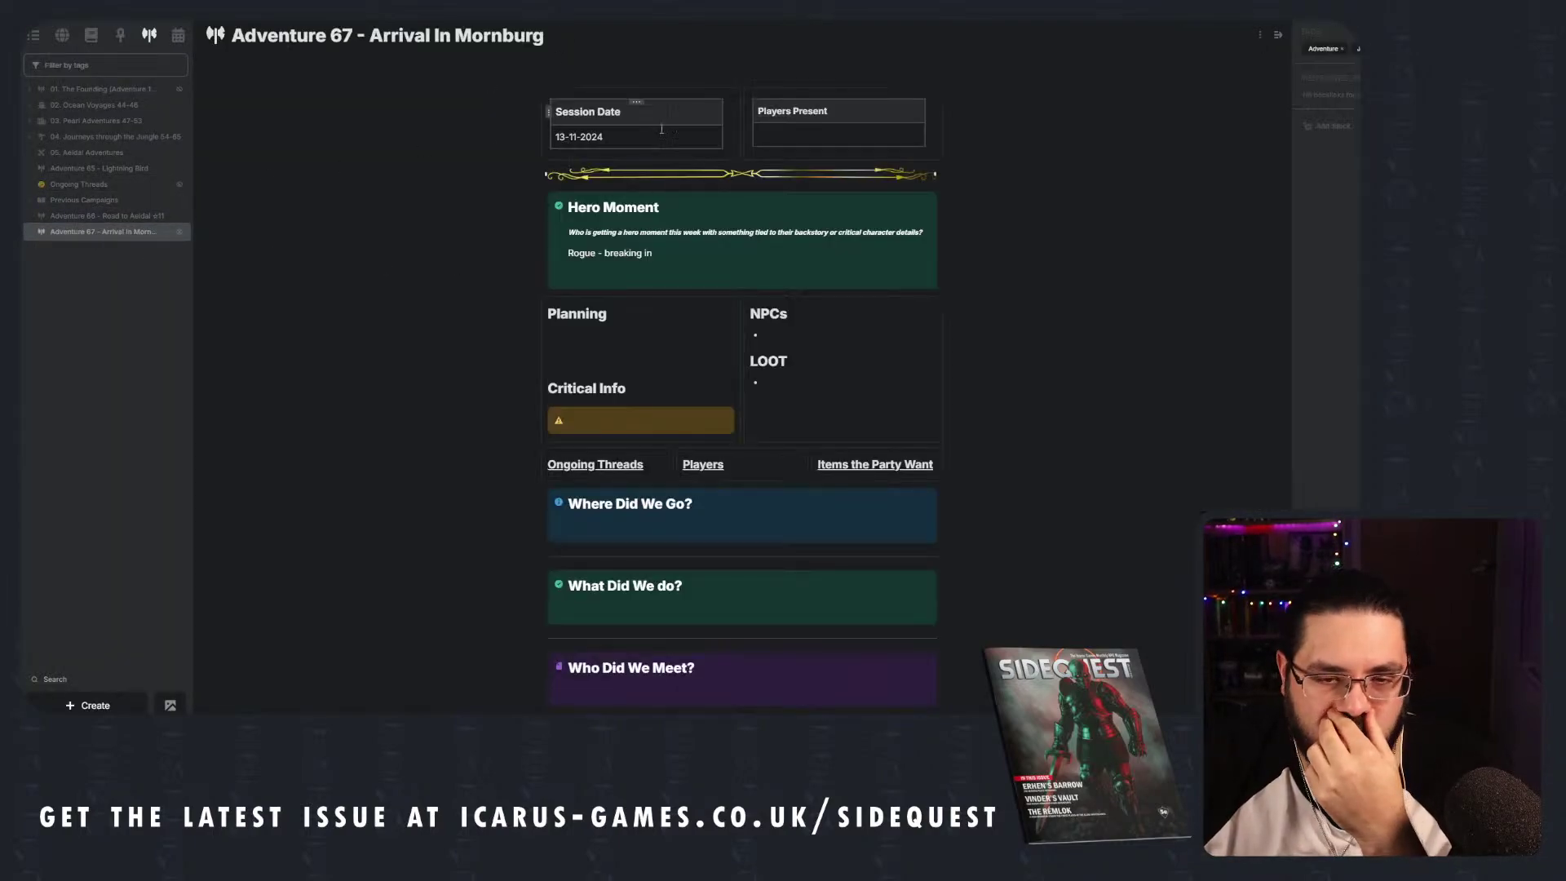
scroll(713, 289, down, 2)
mouse_move(880, 294)
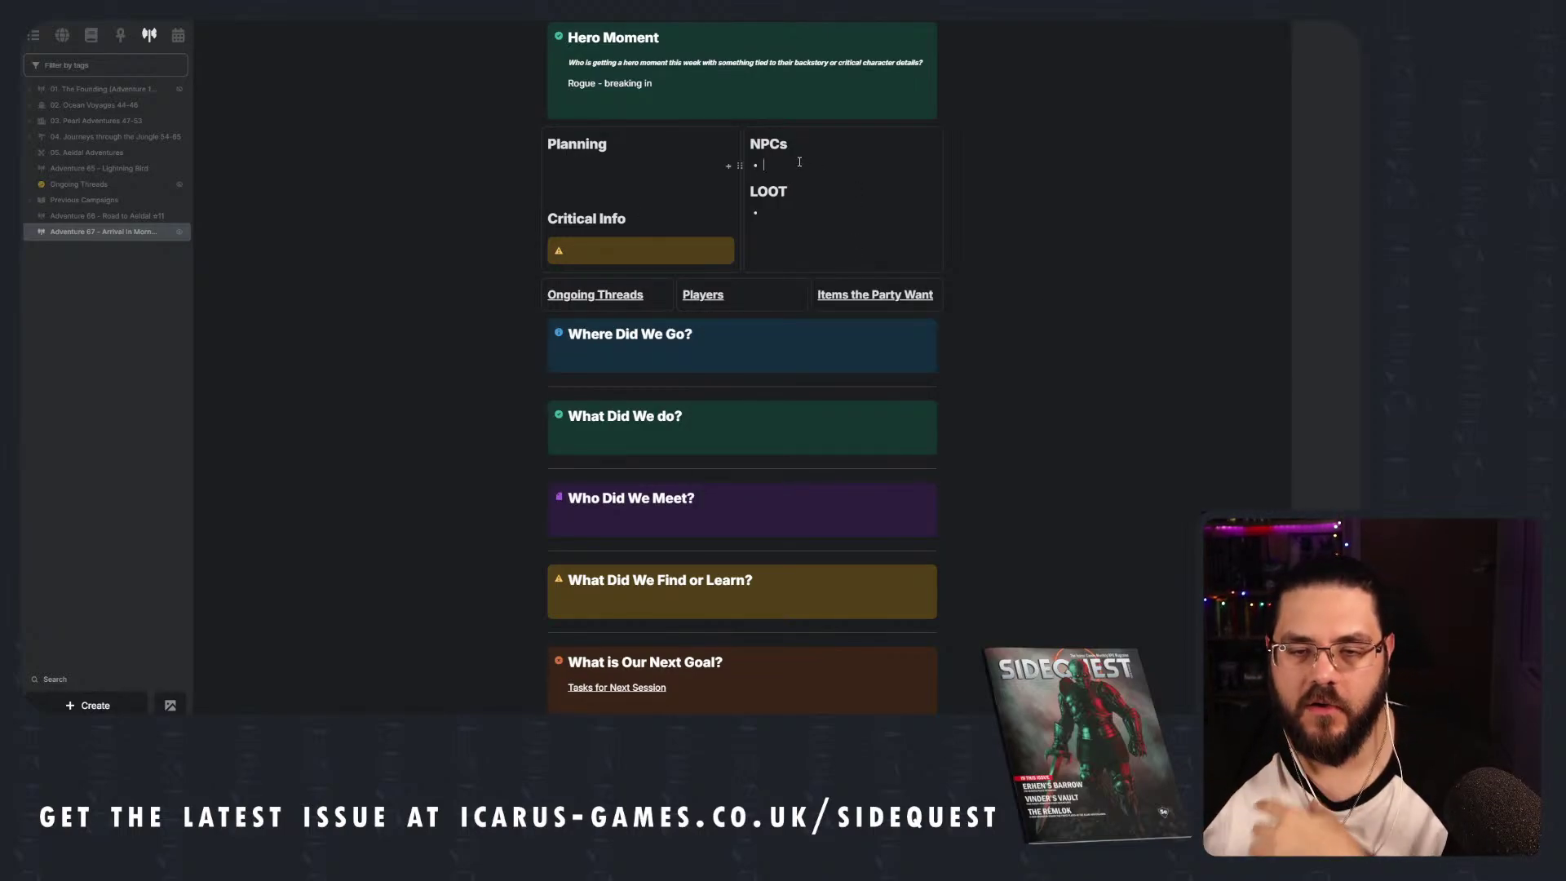
text(Rufio)
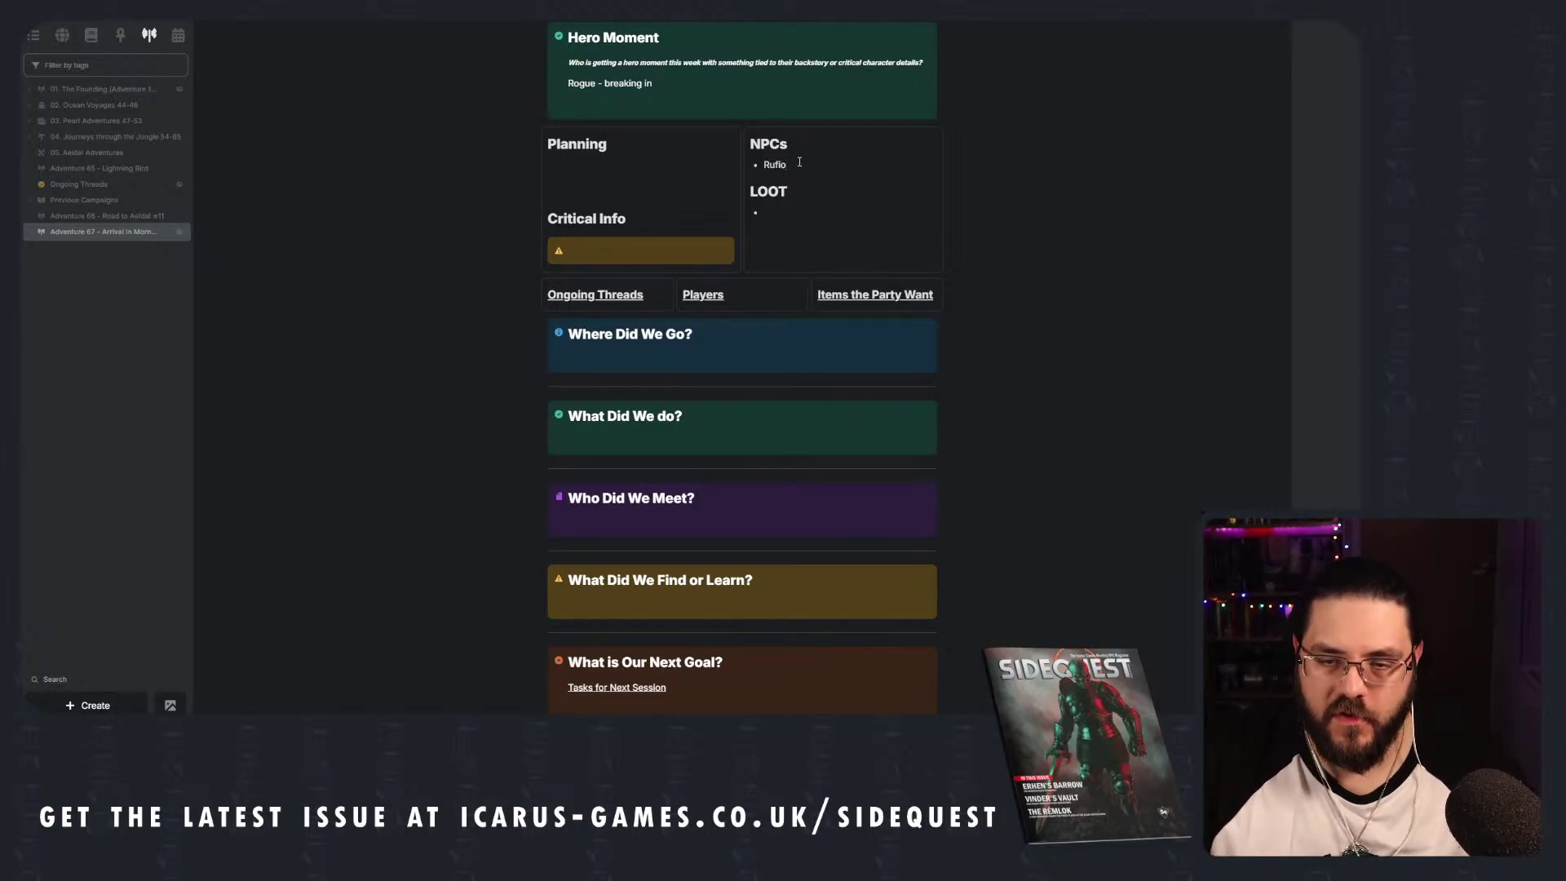
Add "Ring of Regeneration (potential)" under LOOT and insert an empty bullet above it.
click(802, 217)
text(Ring)
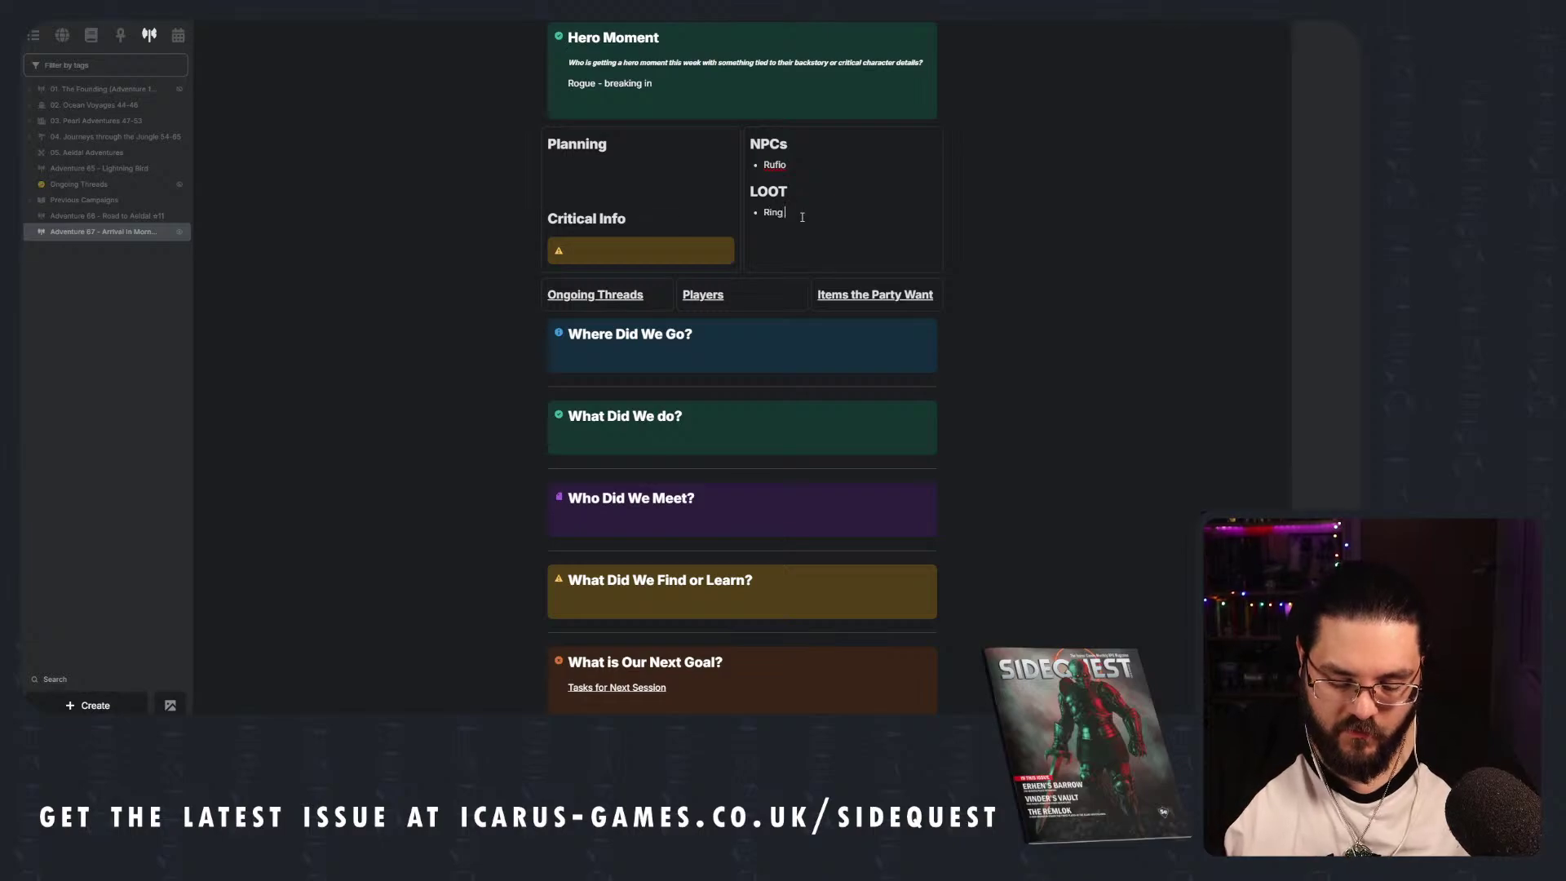
text( of Regeneratio)
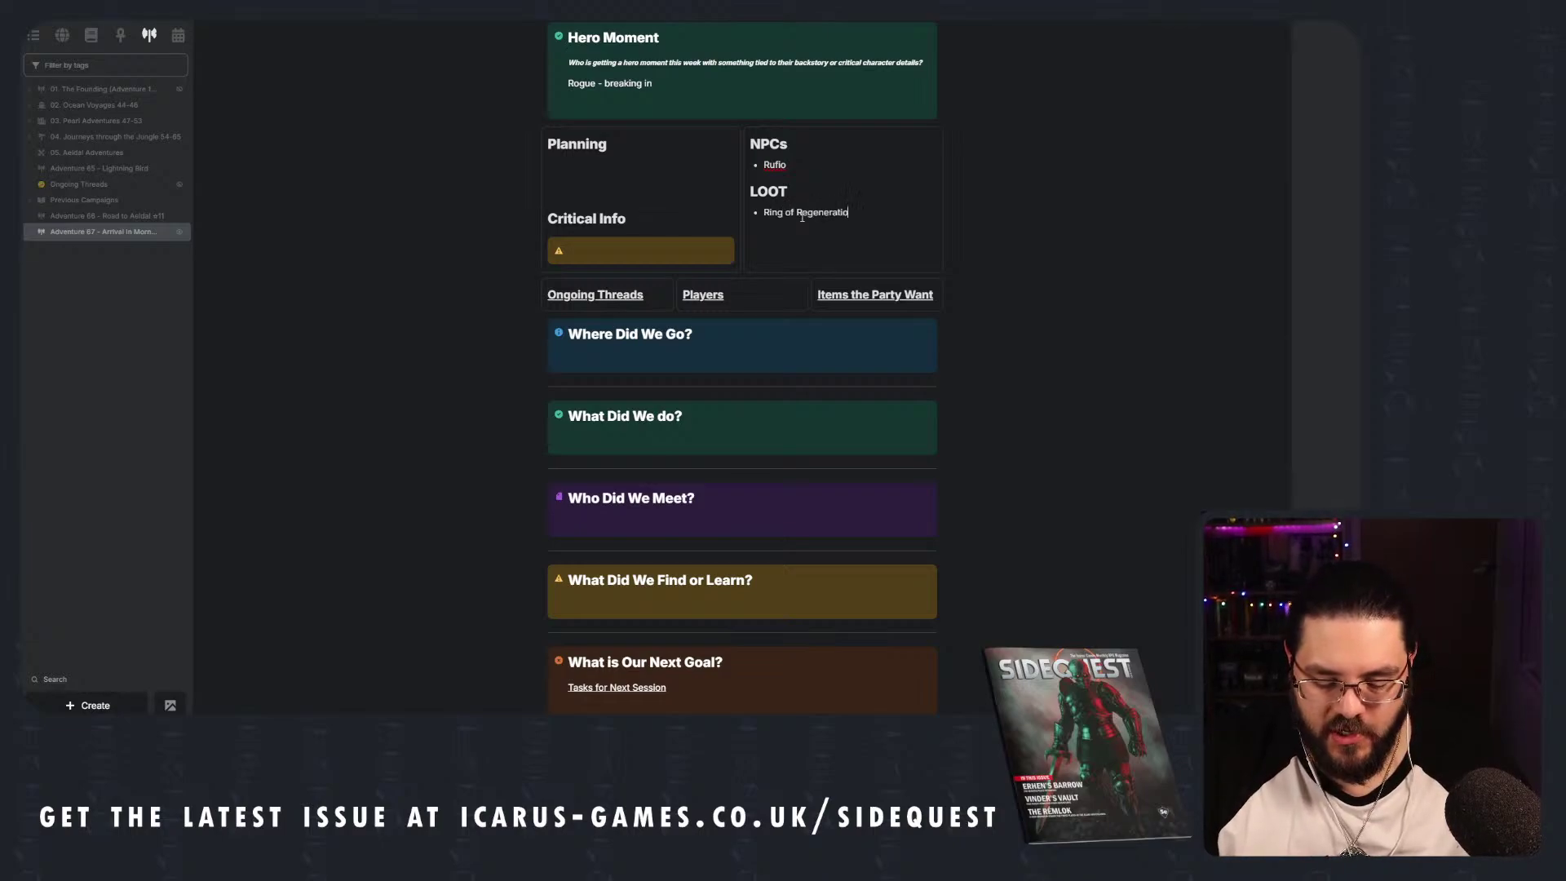
text(n (potential)
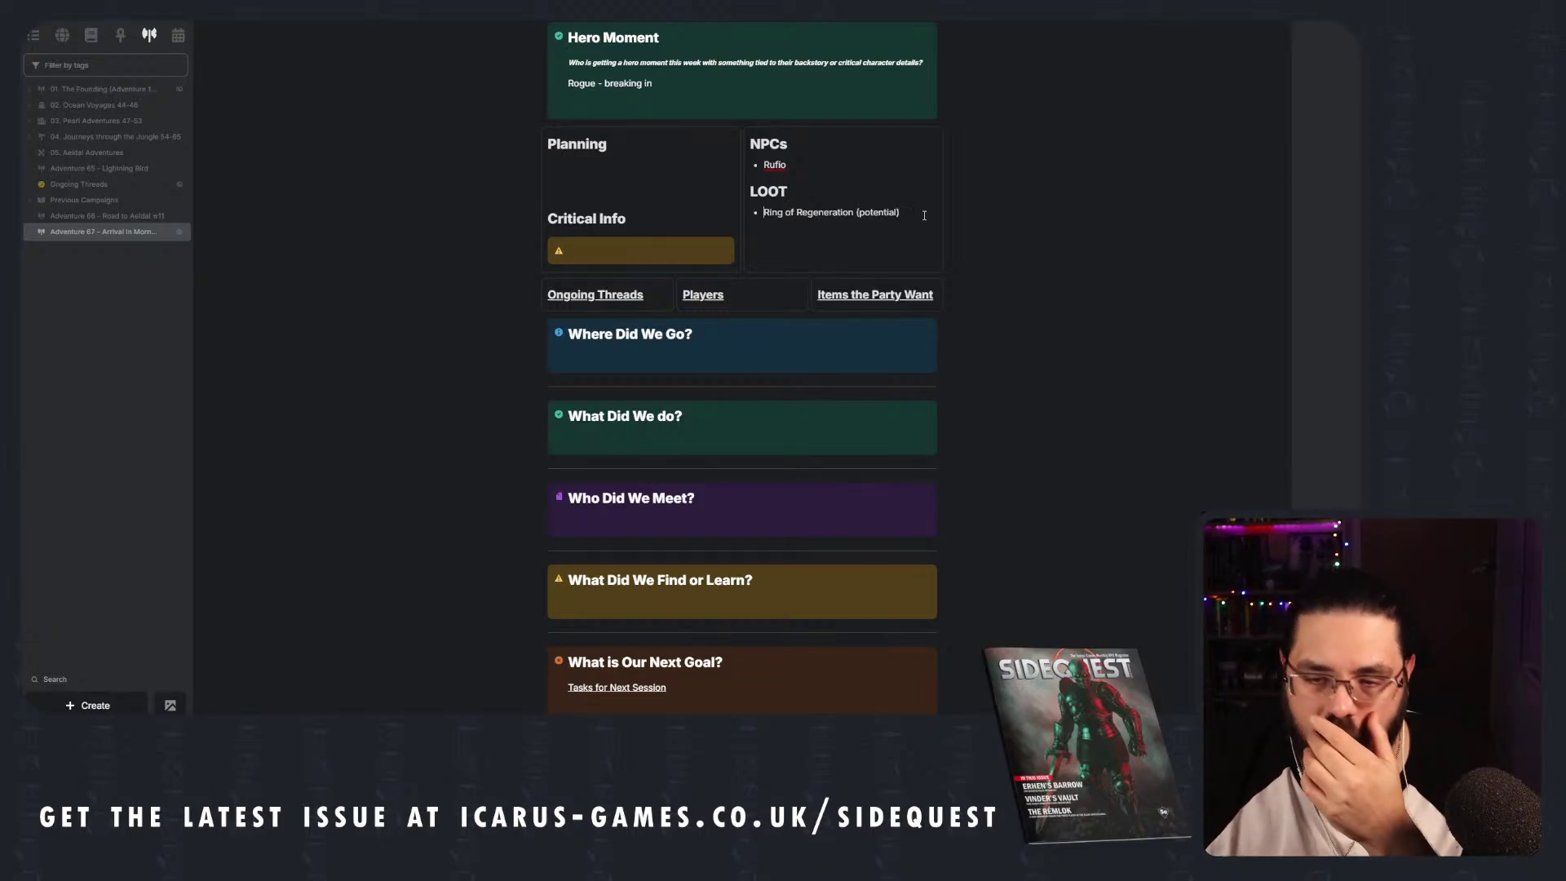
key(Home)
key(Return)
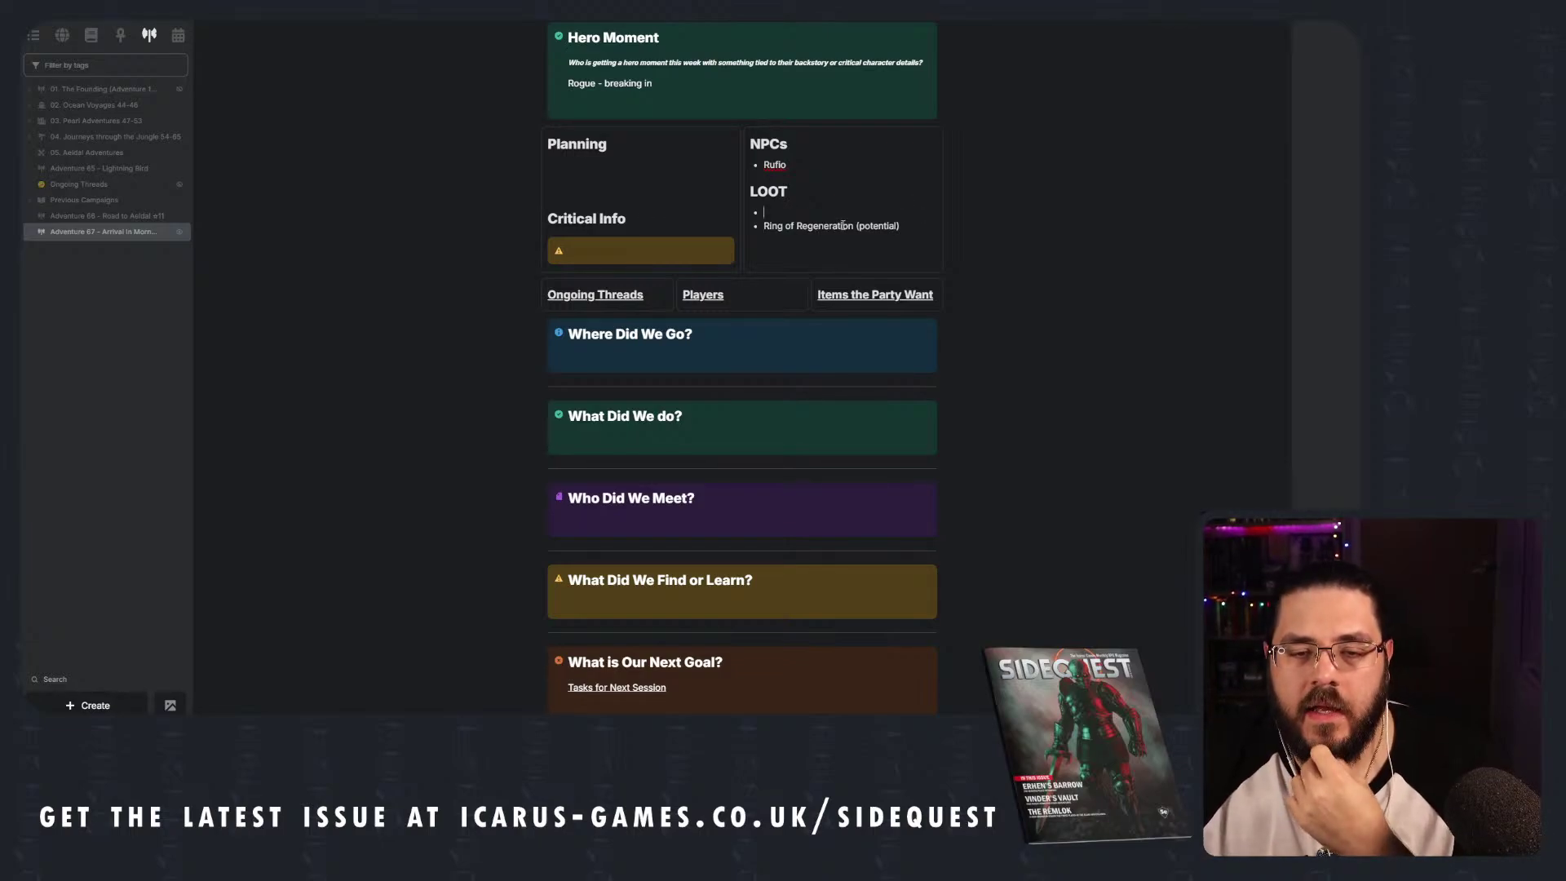
Preview the linked Tasks for Next Session list at the end of the adventure page.
scroll(842, 225, up, 3)
scroll(842, 238, down, 4)
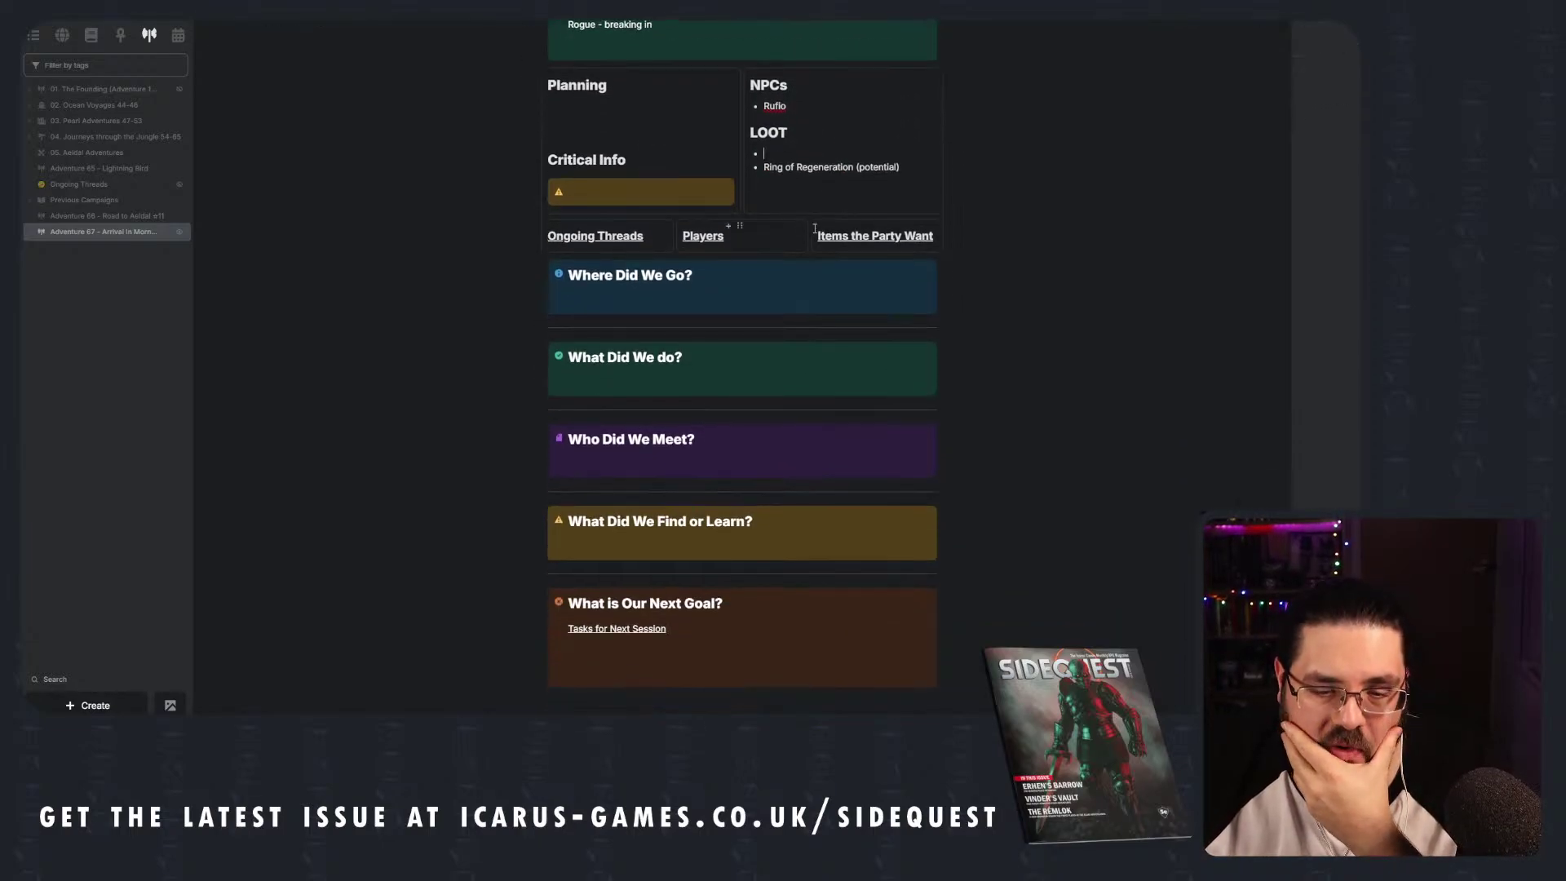
mouse_move(646, 637)
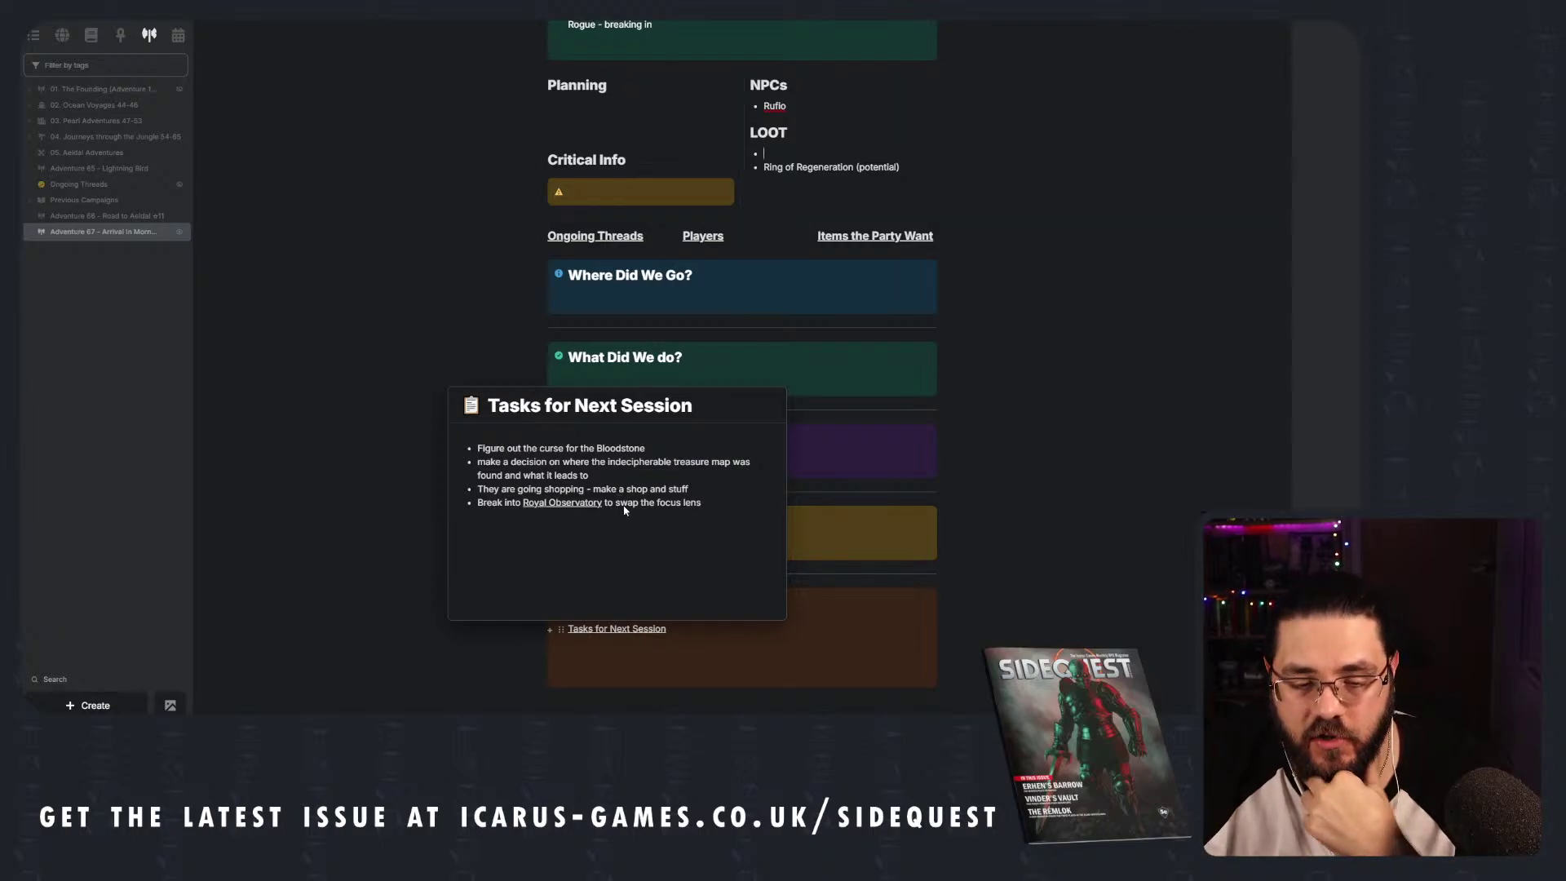
scroll(855, 441, up, 4)
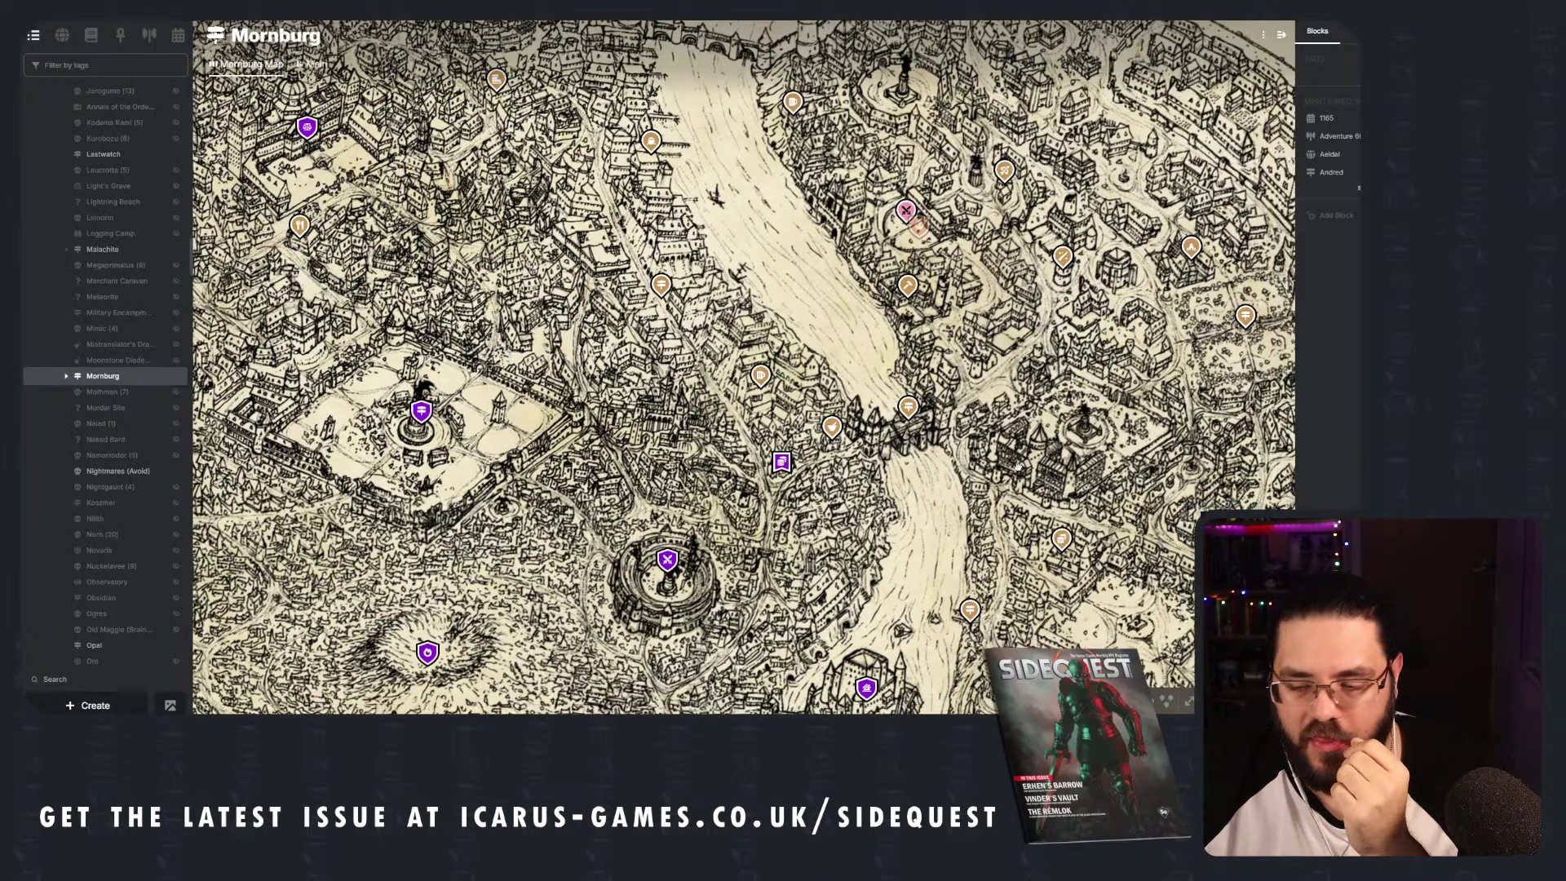
Open the Royal Observatory's page from the Mornburg map and narrow the label column of its Location table.
scroll(738, 539, up, 3)
click(738, 539)
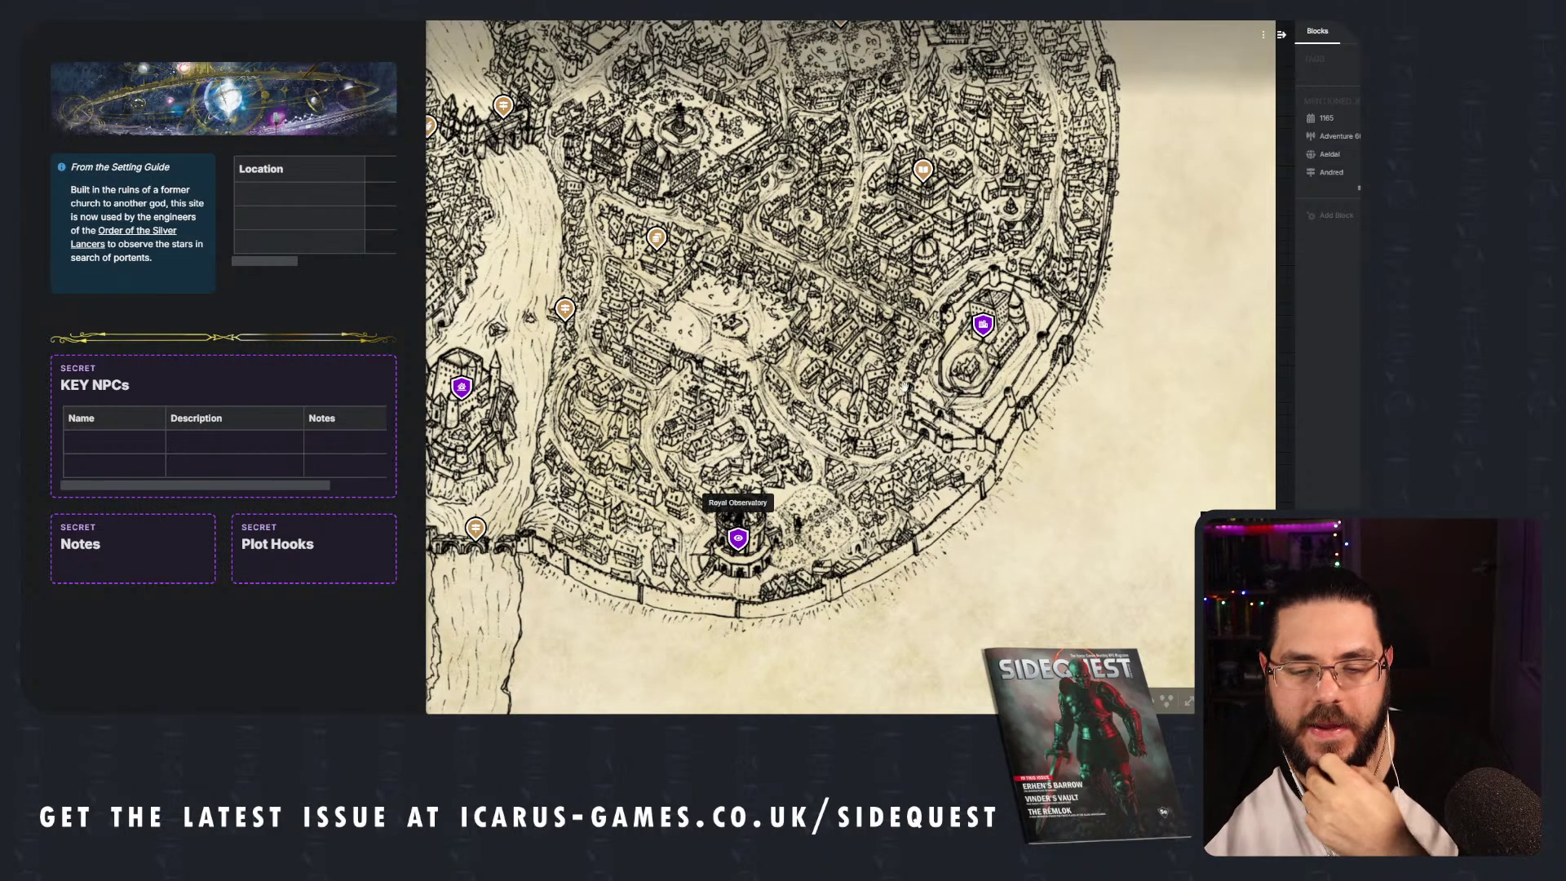
scroll(904, 385, down, 2)
scroll(897, 382, up, 5)
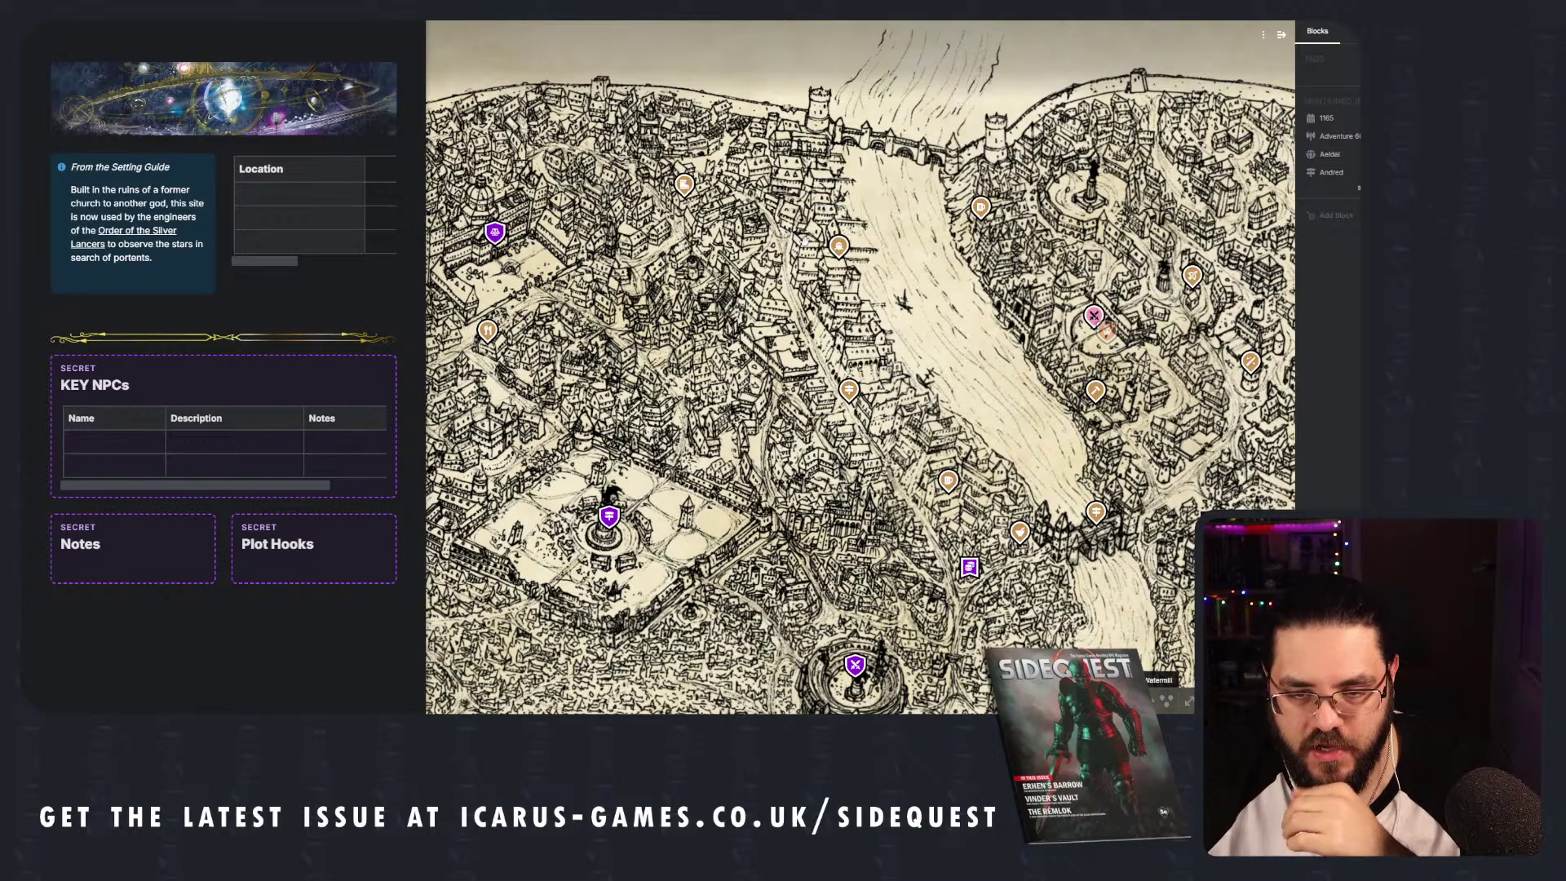
drag(921, 504, 847, 219)
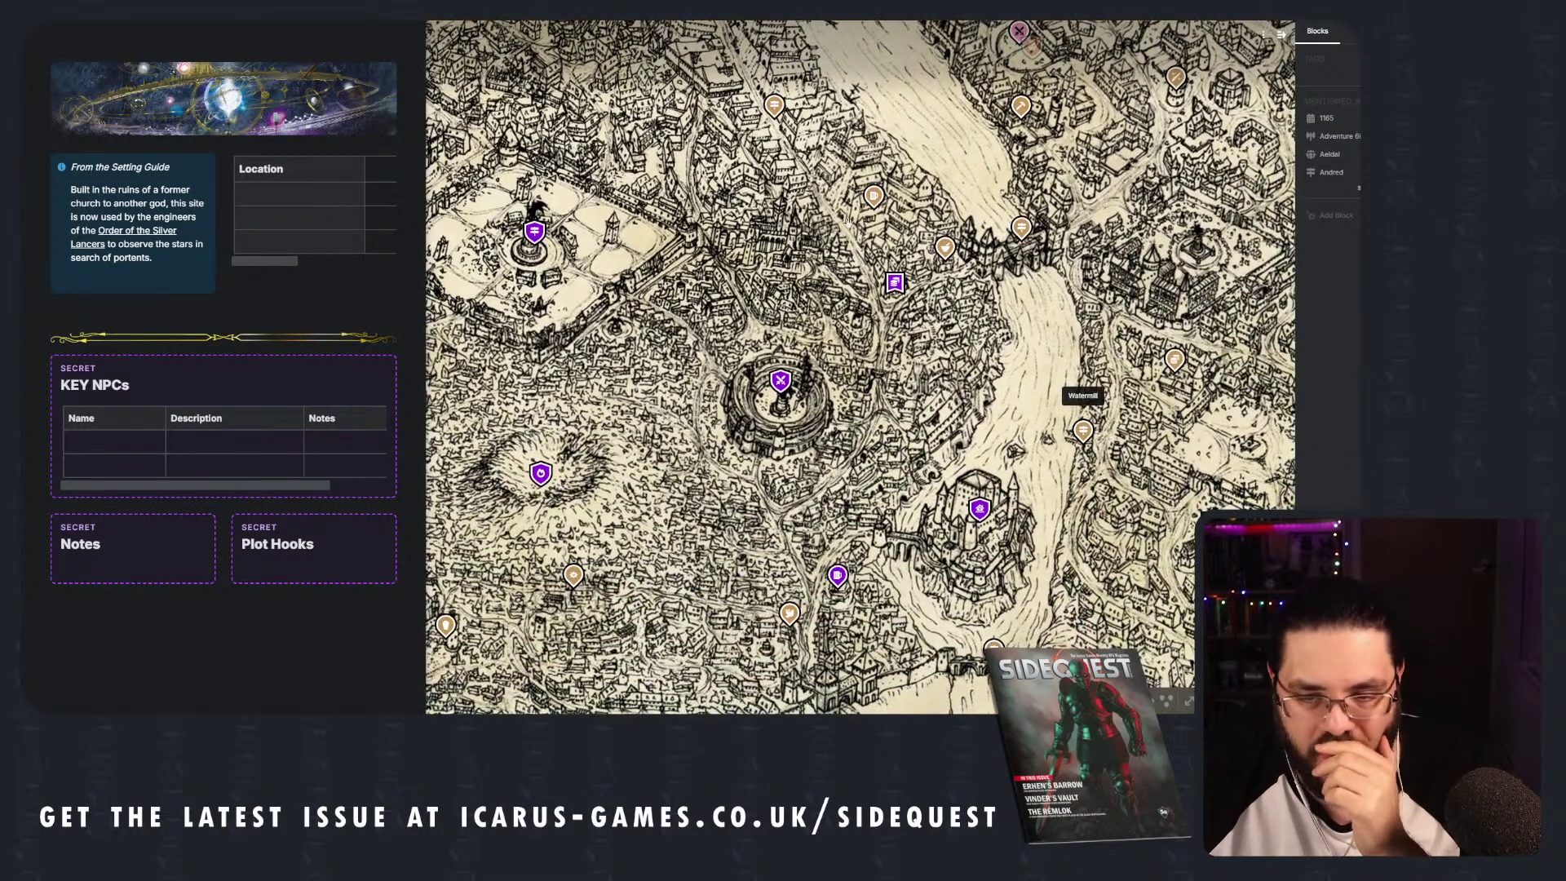
drag(1009, 404, 794, 253)
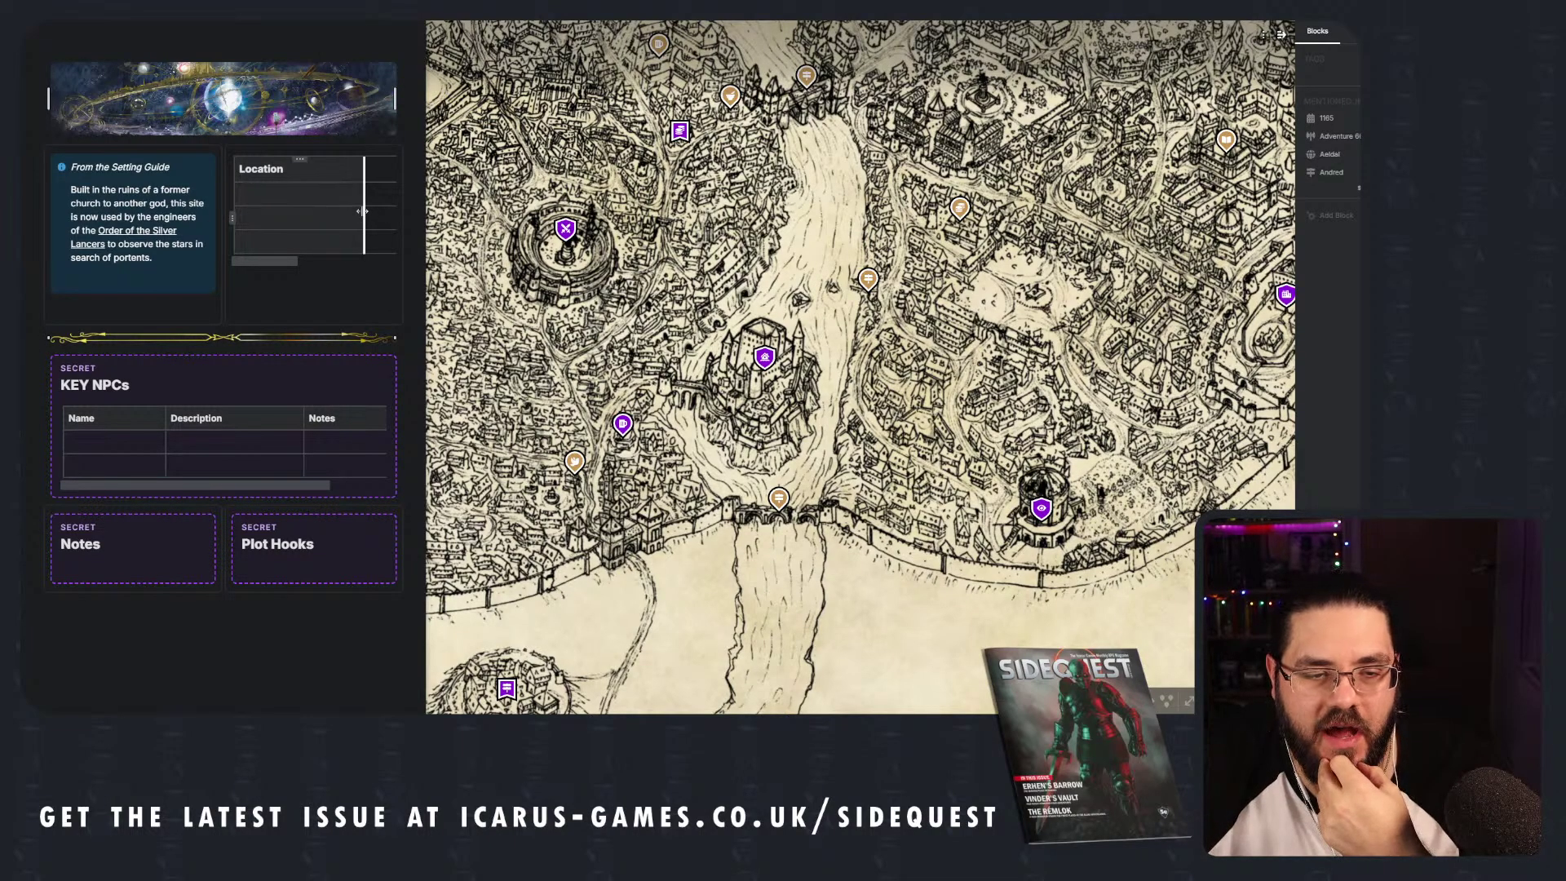
drag(366, 249, 302, 245)
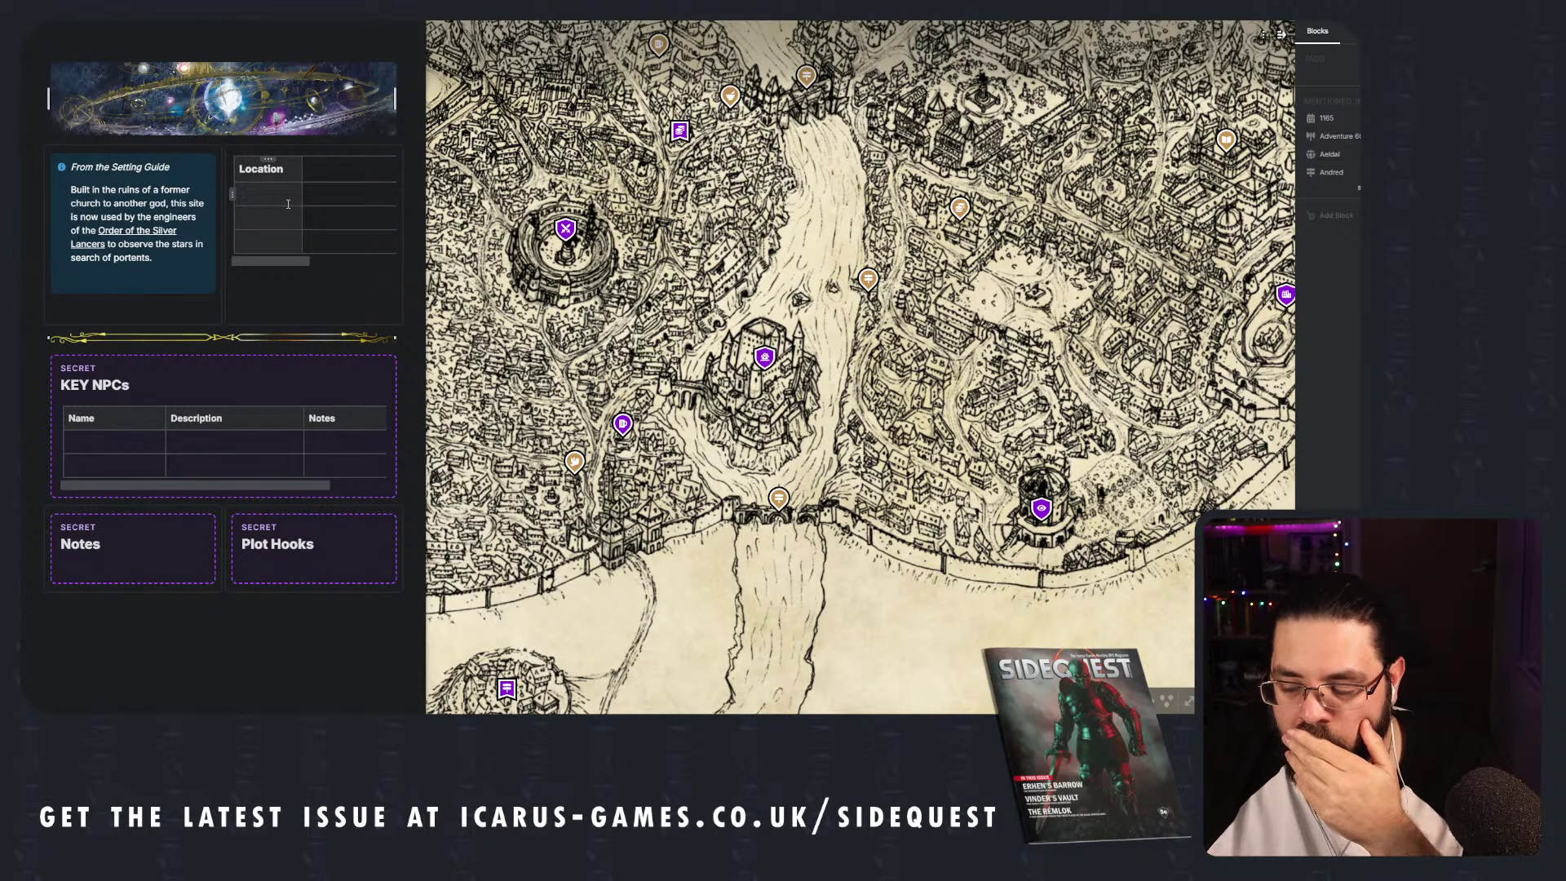
click(346, 205)
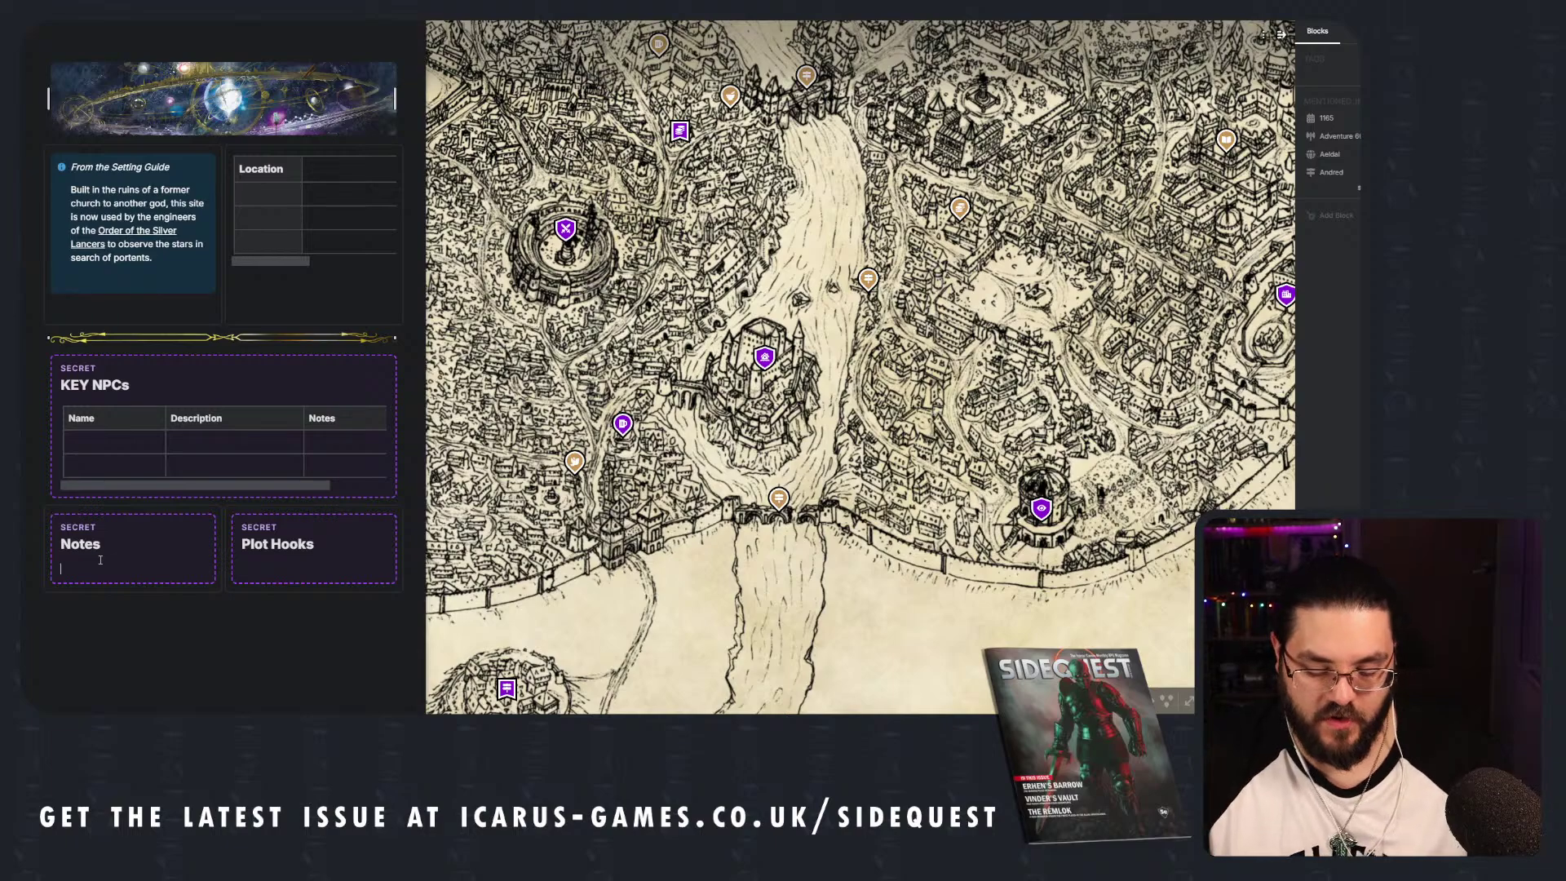
Write "Order of the Silver Lancers guards" in the observatory's Notes, linking the order to its page.
text(@silver ll)
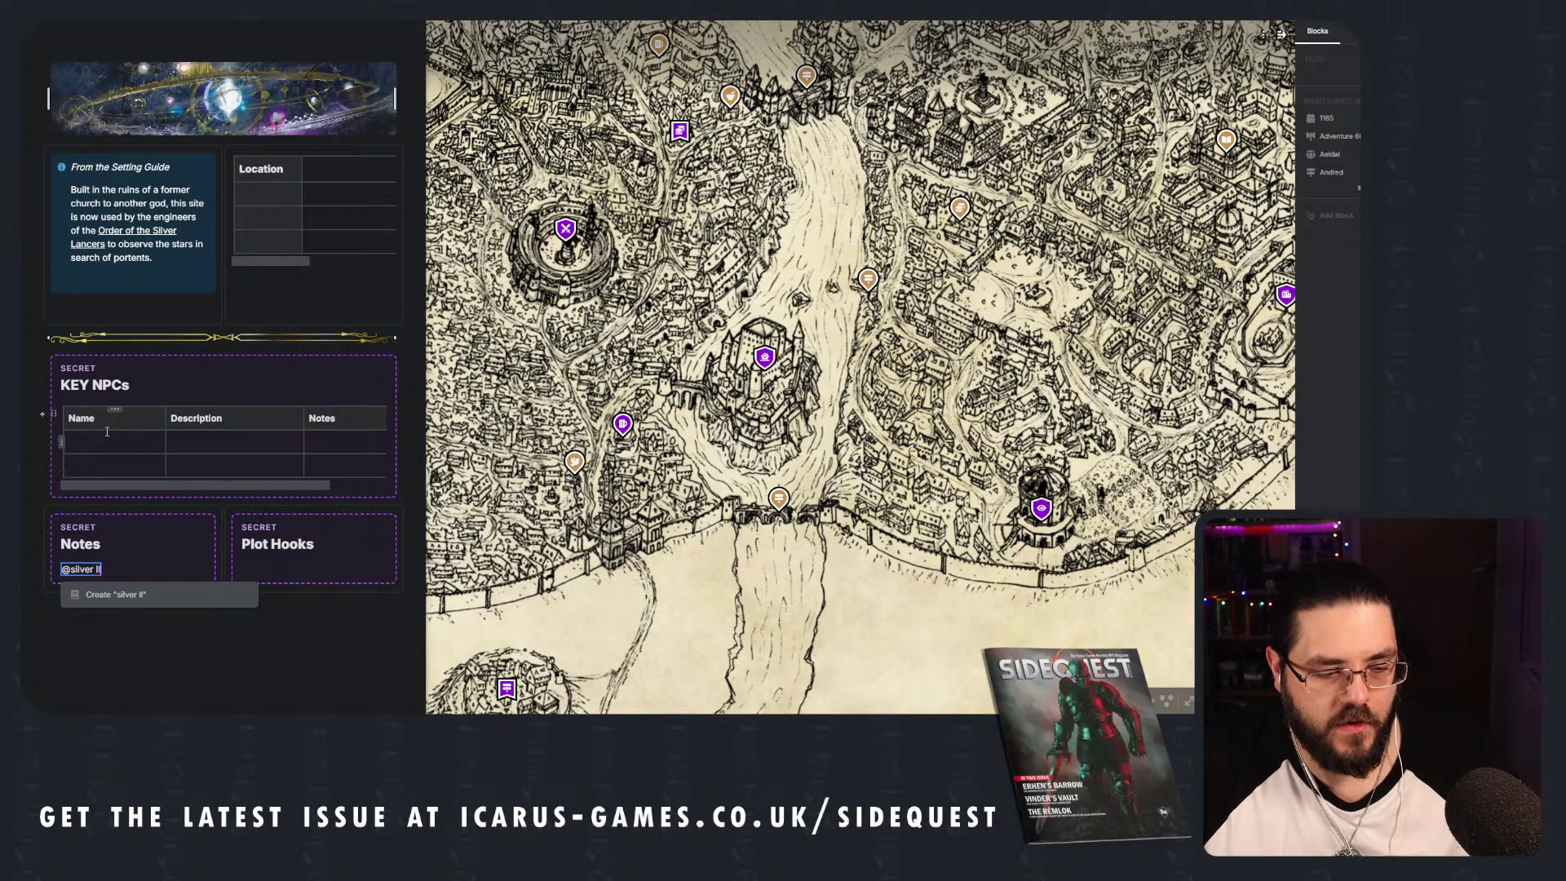
key(BackSpace)
text(ancers)
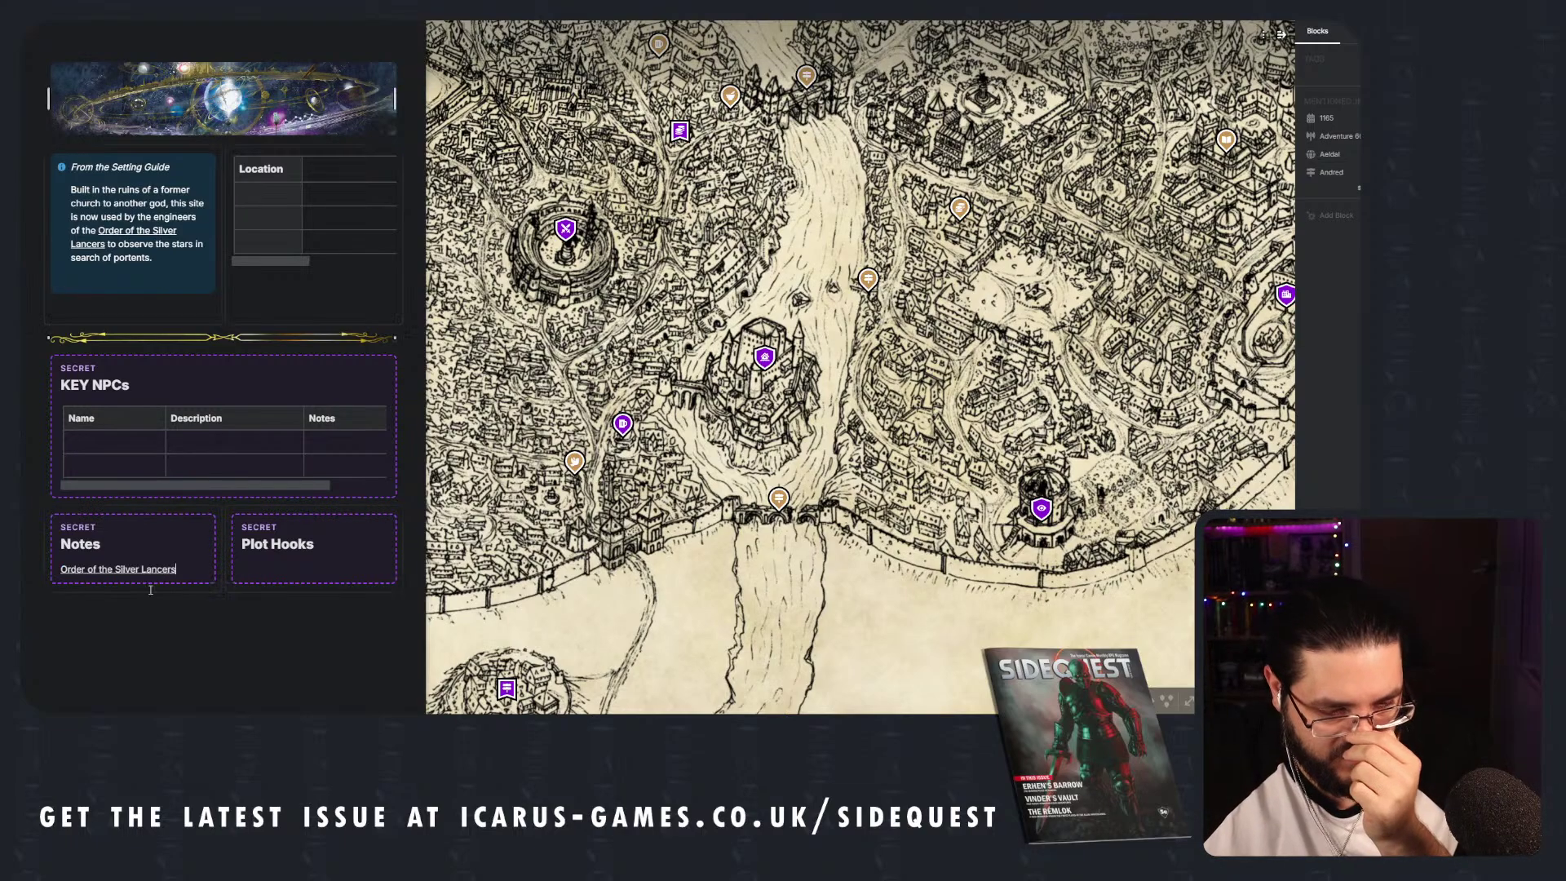
key(Return)
text(guards)
key(Return)
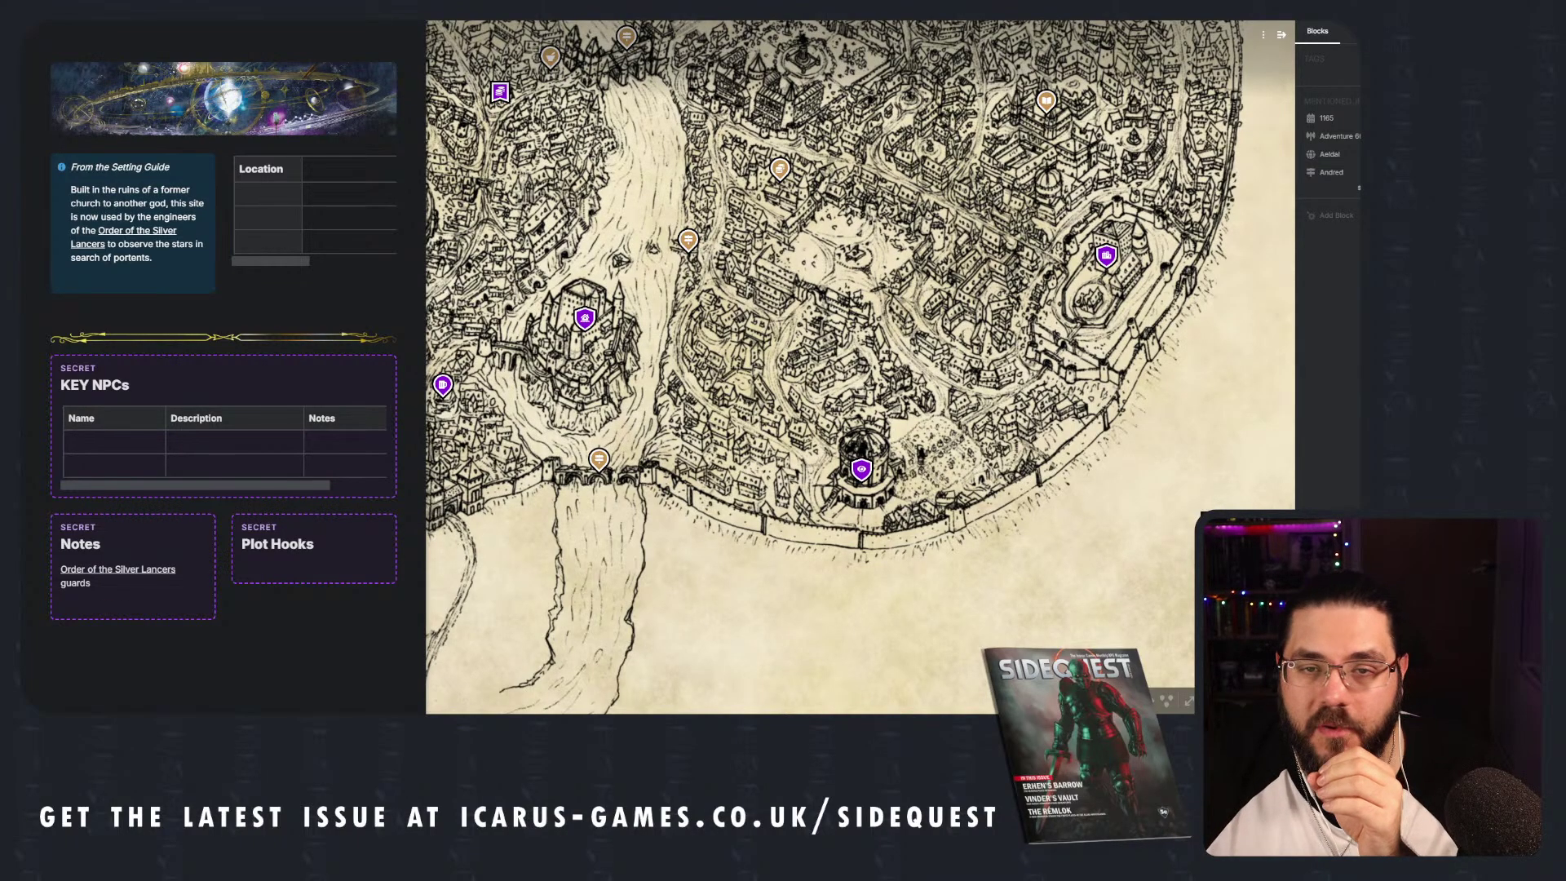
Open the Czepeku Maps site in a new browser tab.
key(ctrl+t)
text(cze)
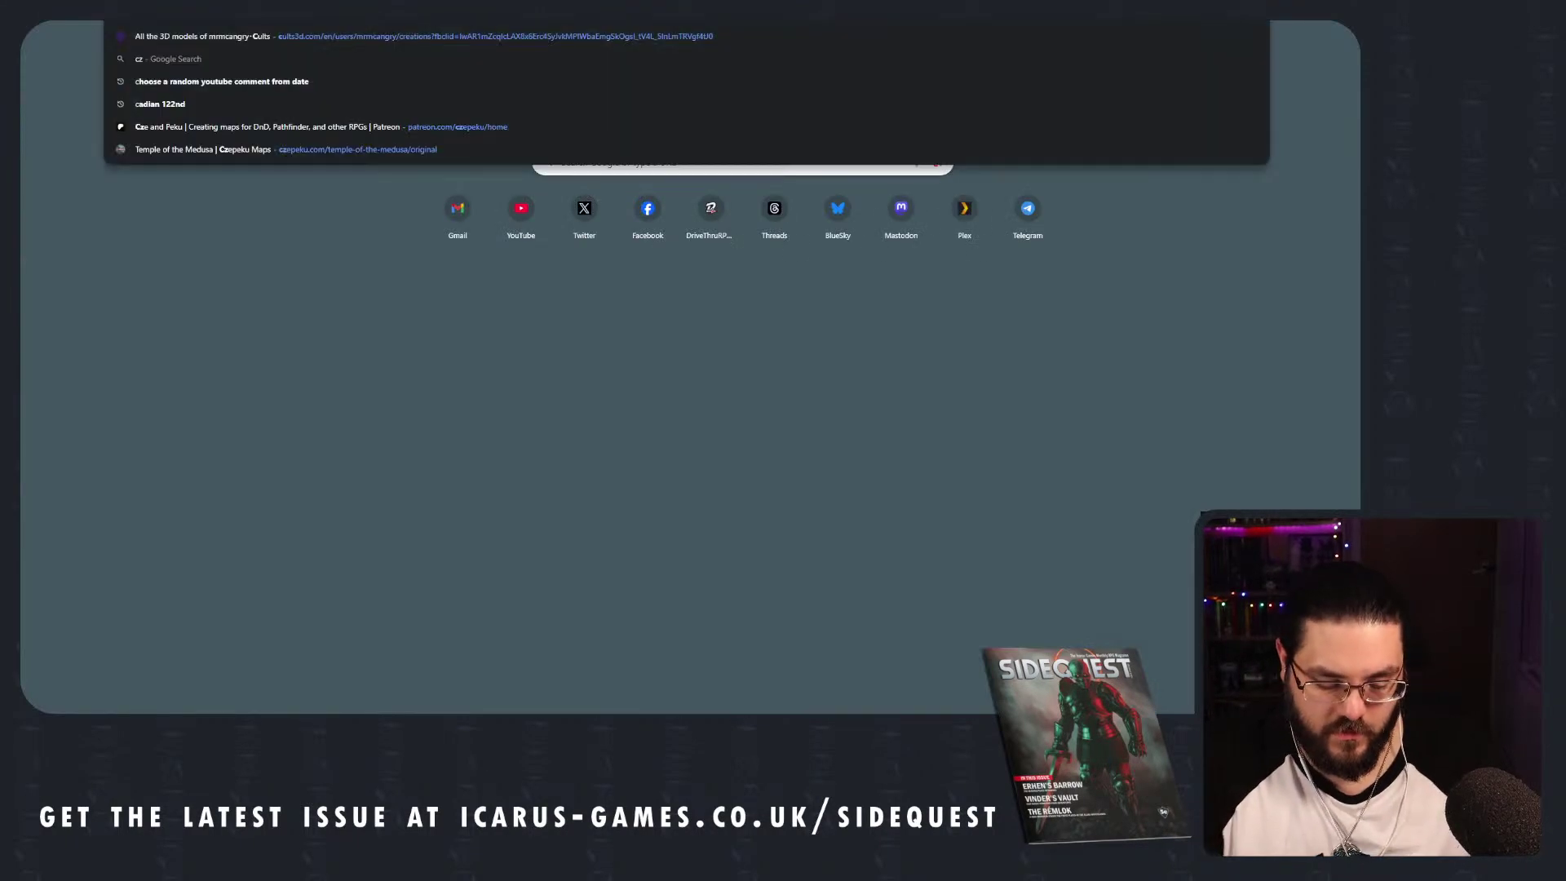
key(Return)
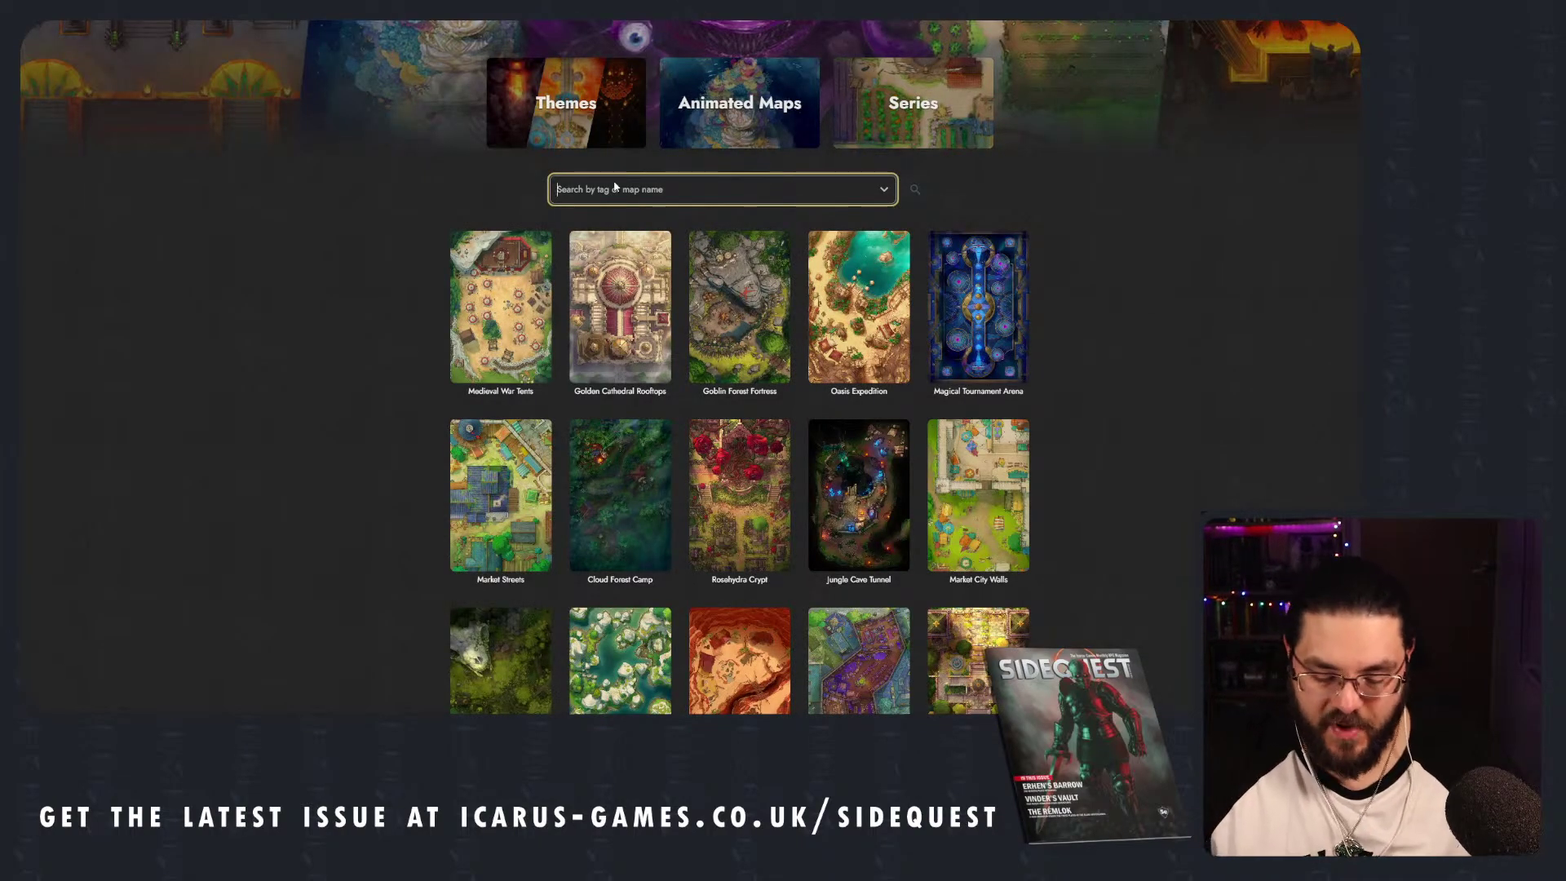
Search the battle map library for "telescope", clear that term and search for "obs".
text(te)
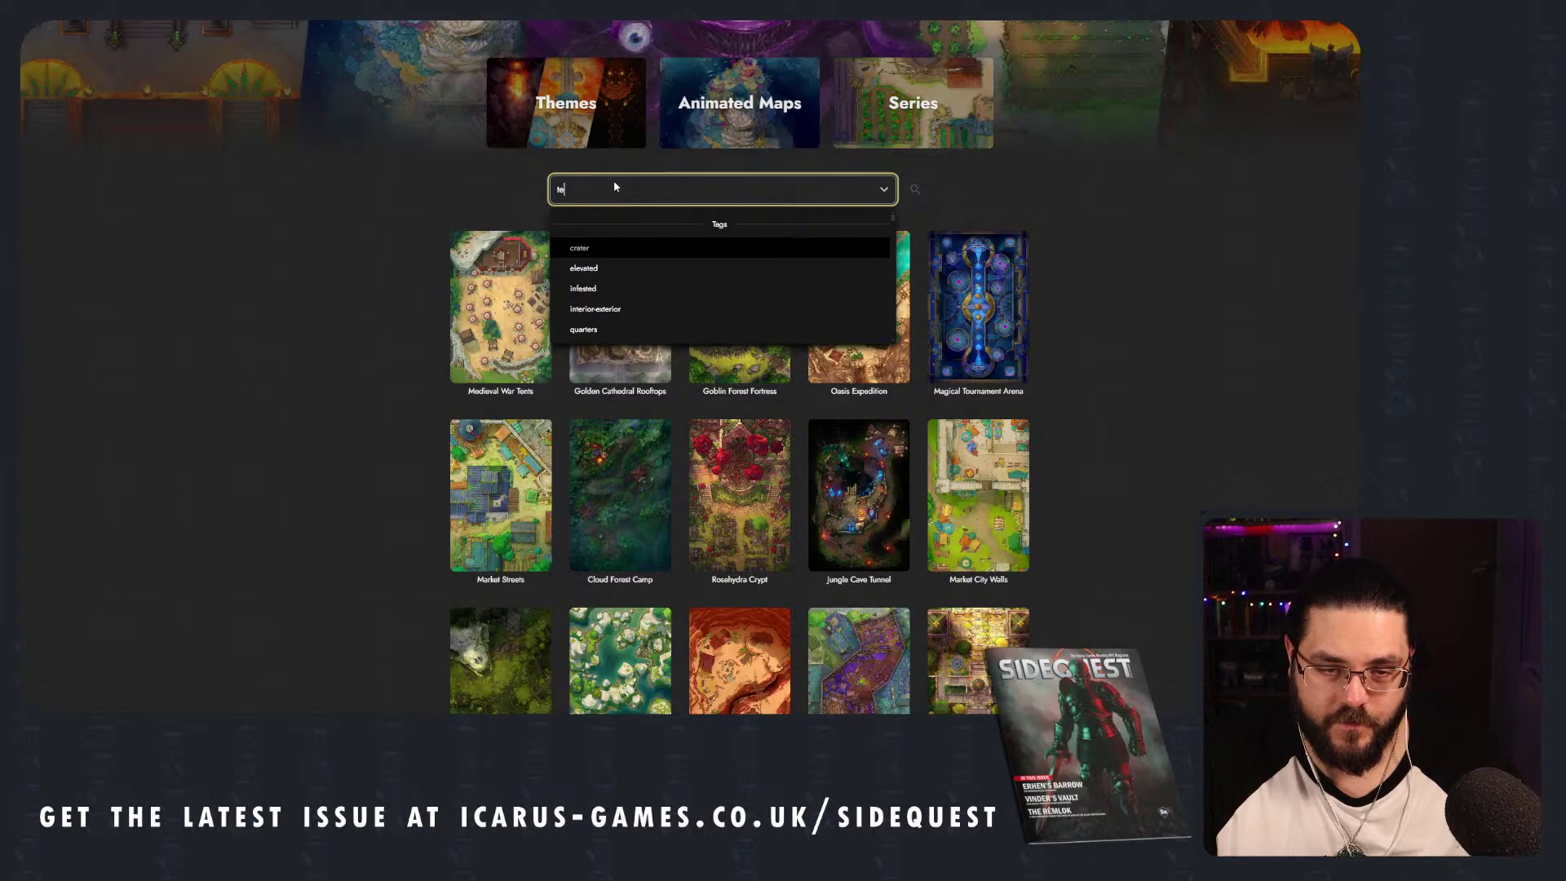
text(le)
text(port)
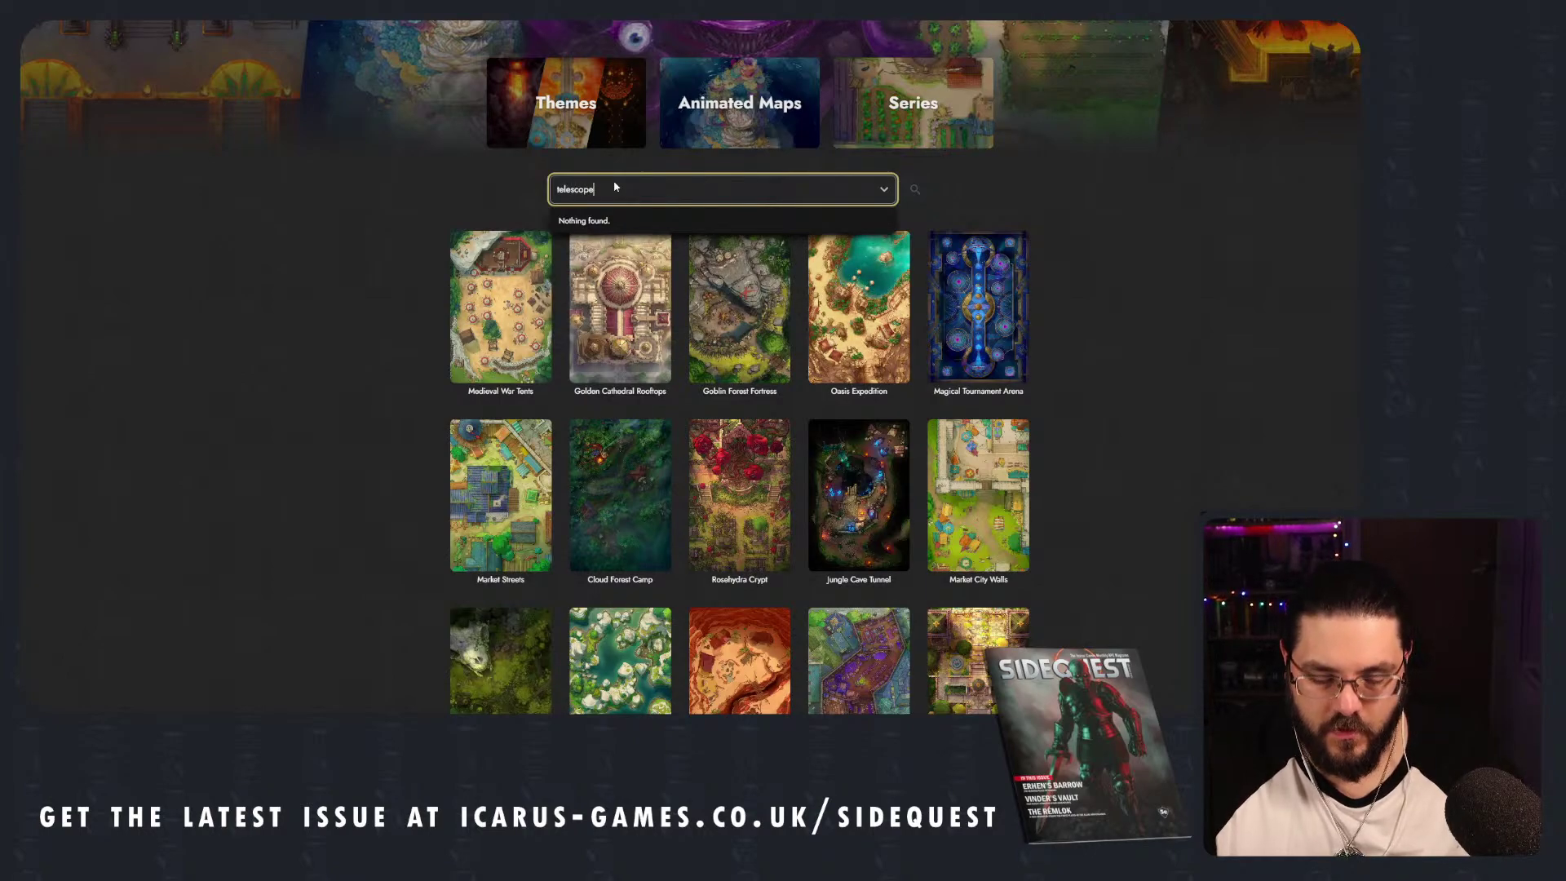
key(ctrl+a)
key(BackSpace)
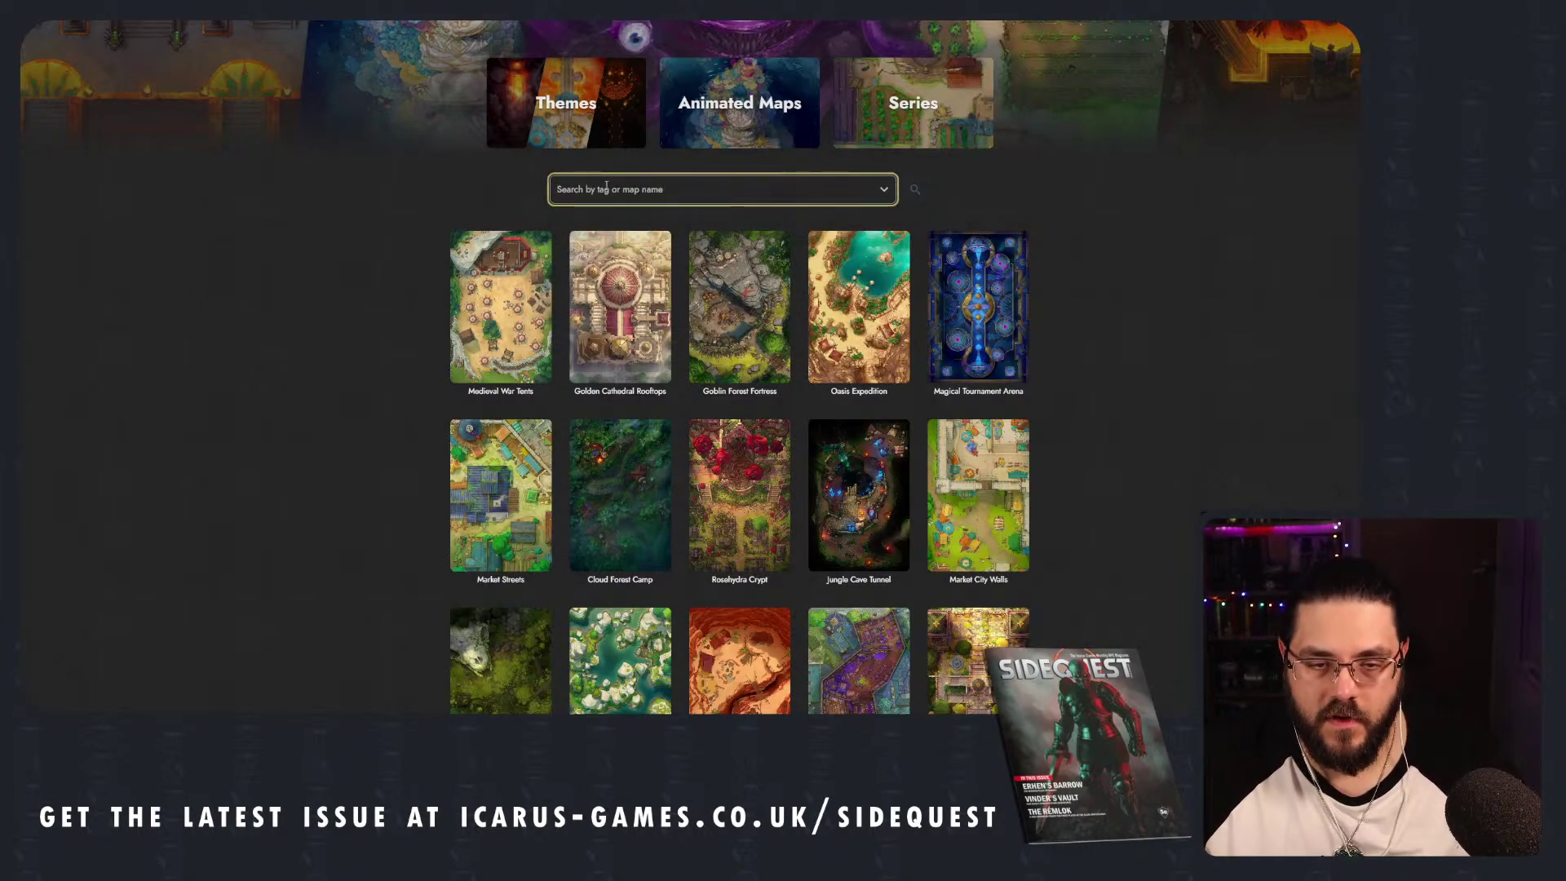
text(obs)
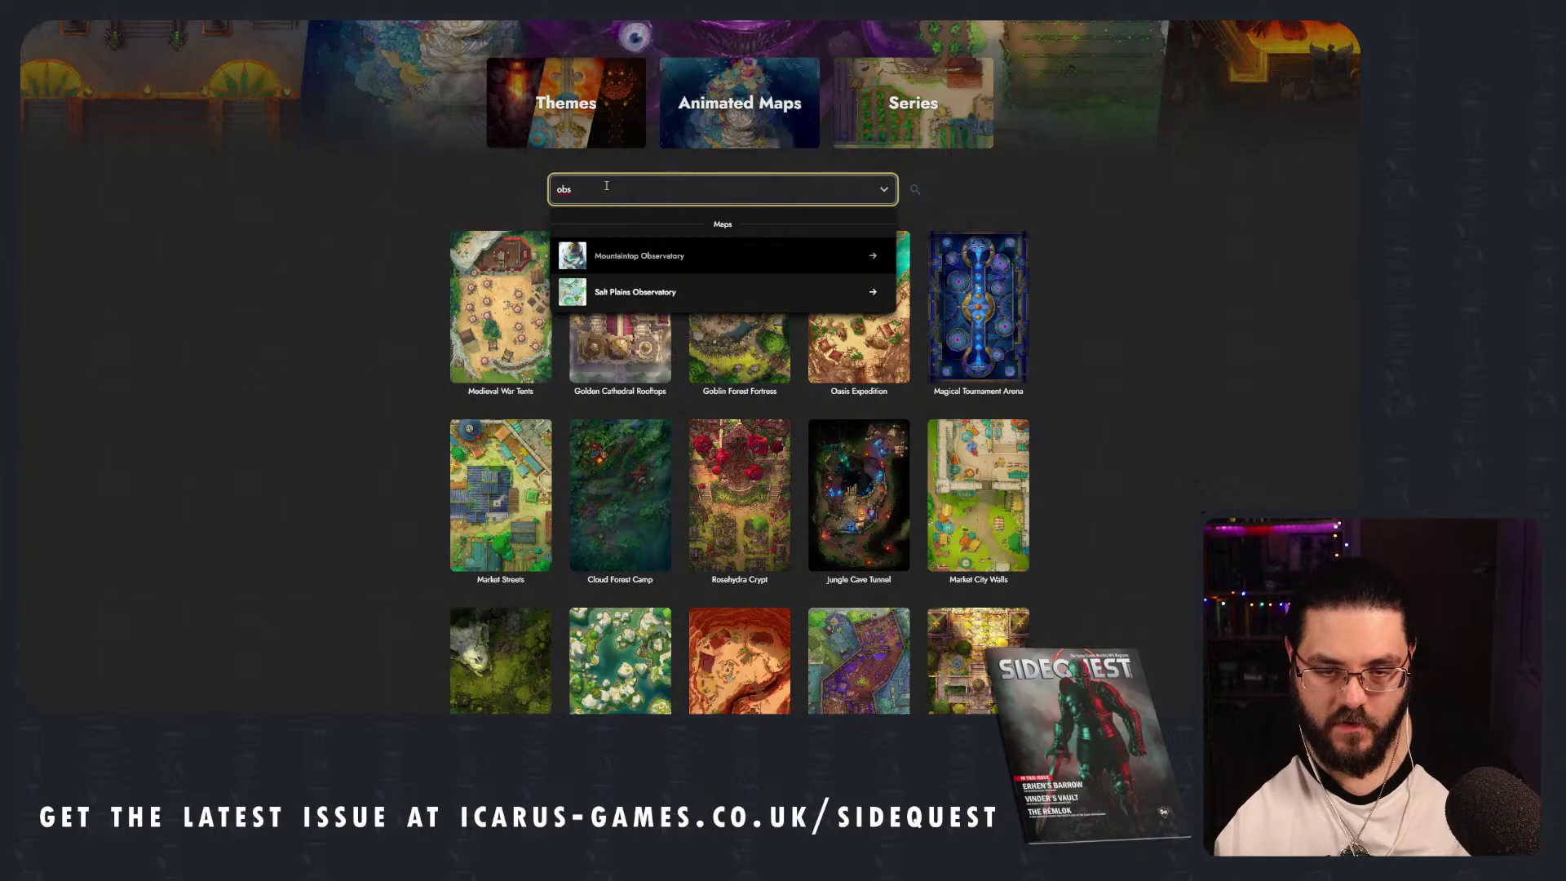
Open the Mountaintop Observatory map, preview its interior ground floor variation and display the Interior First Floor variation.
click(637, 262)
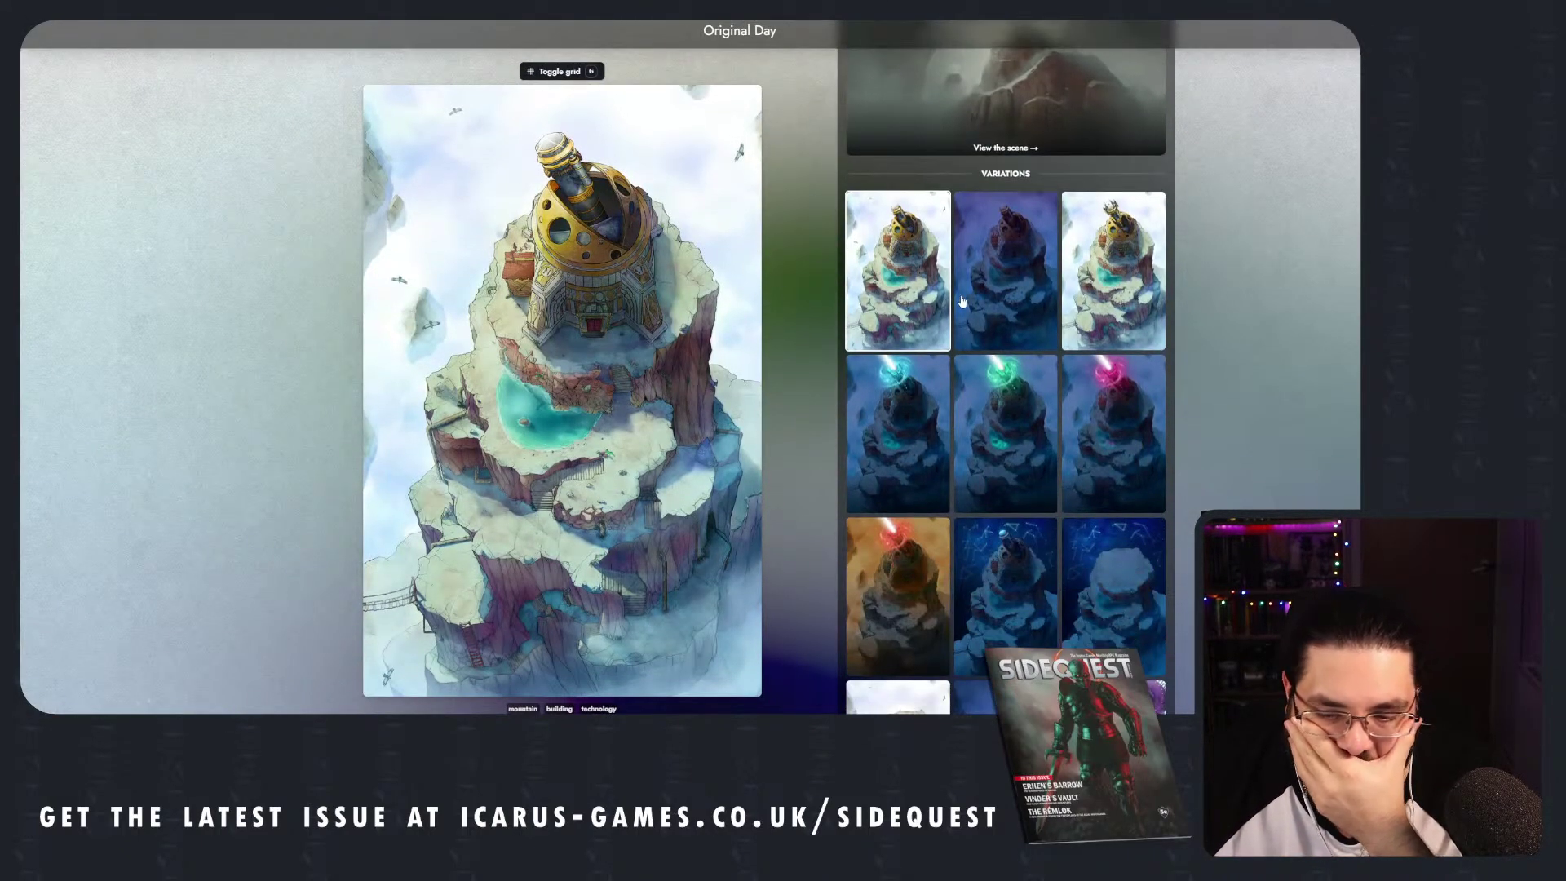
scroll(1089, 353, down, 10)
scroll(1089, 353, down, 10)
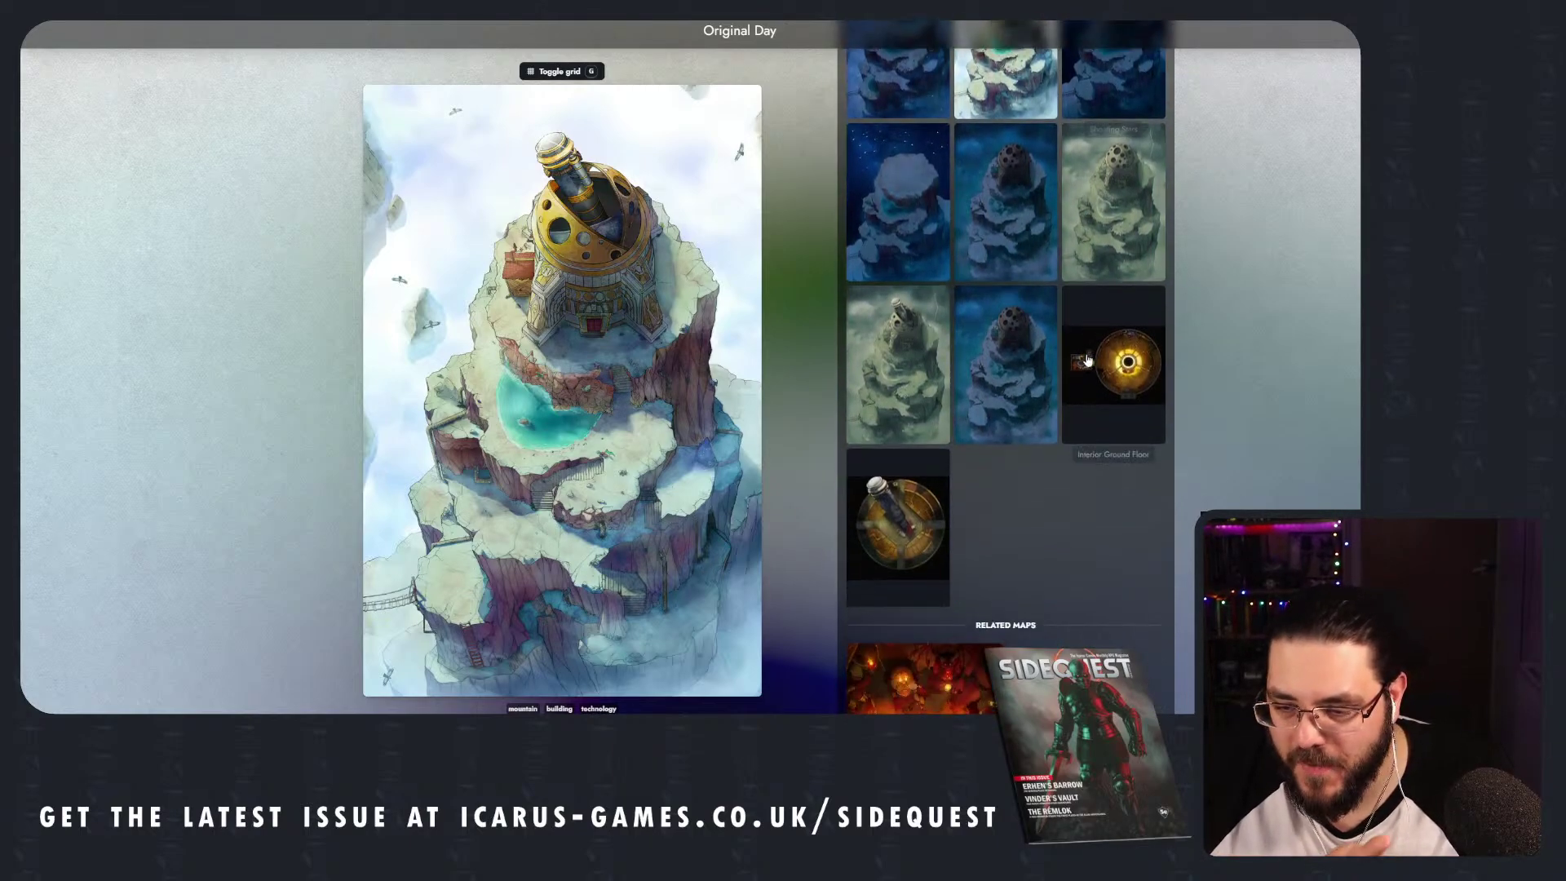
scroll(1087, 360, down, 1)
click(891, 481)
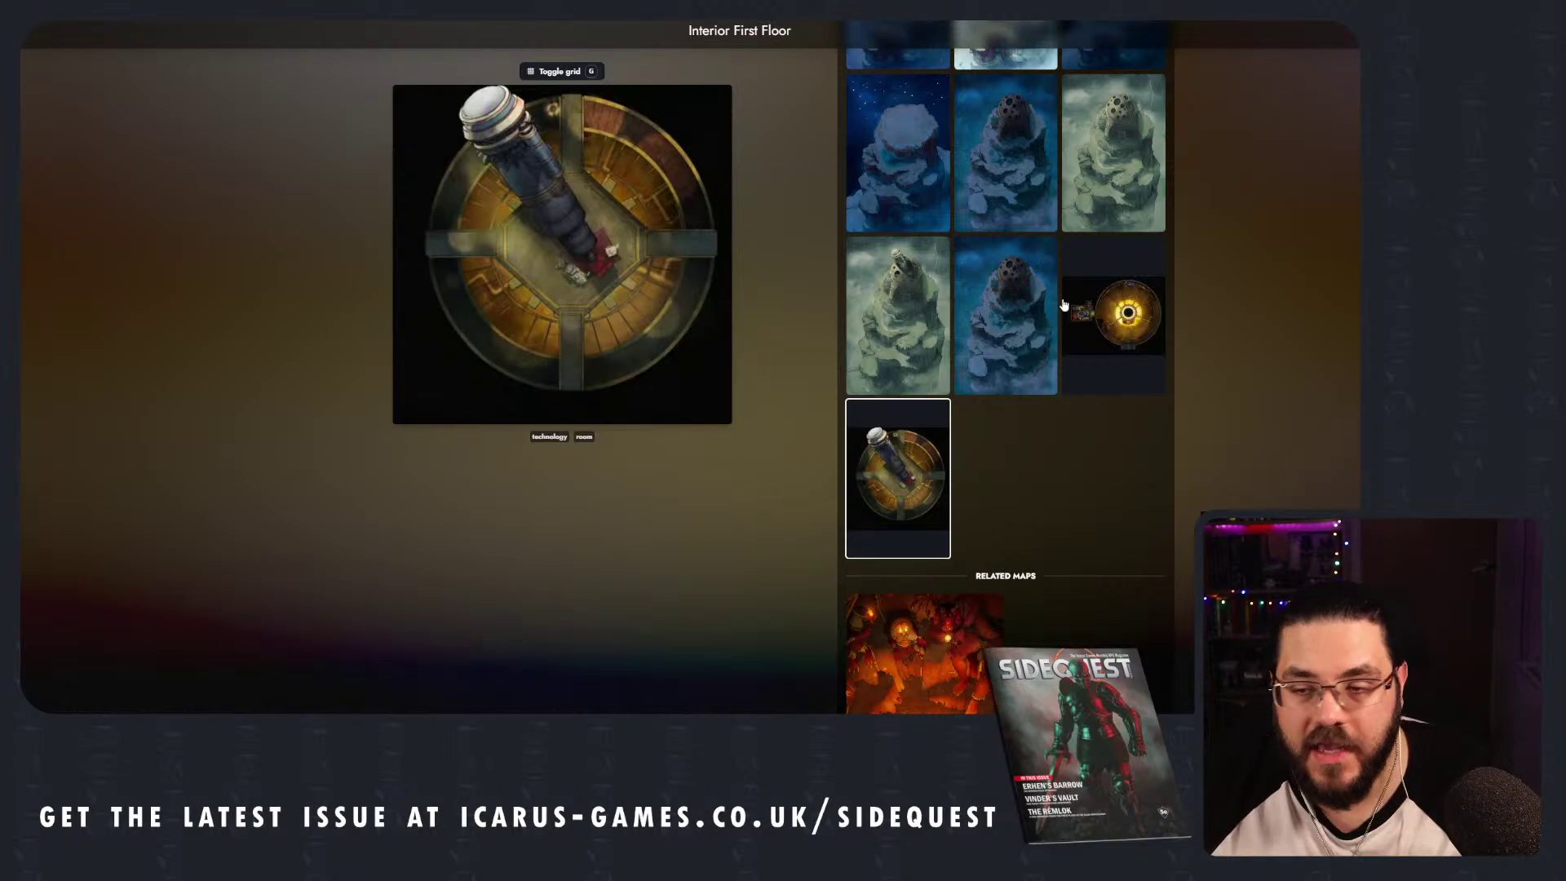
click(1112, 320)
click(903, 450)
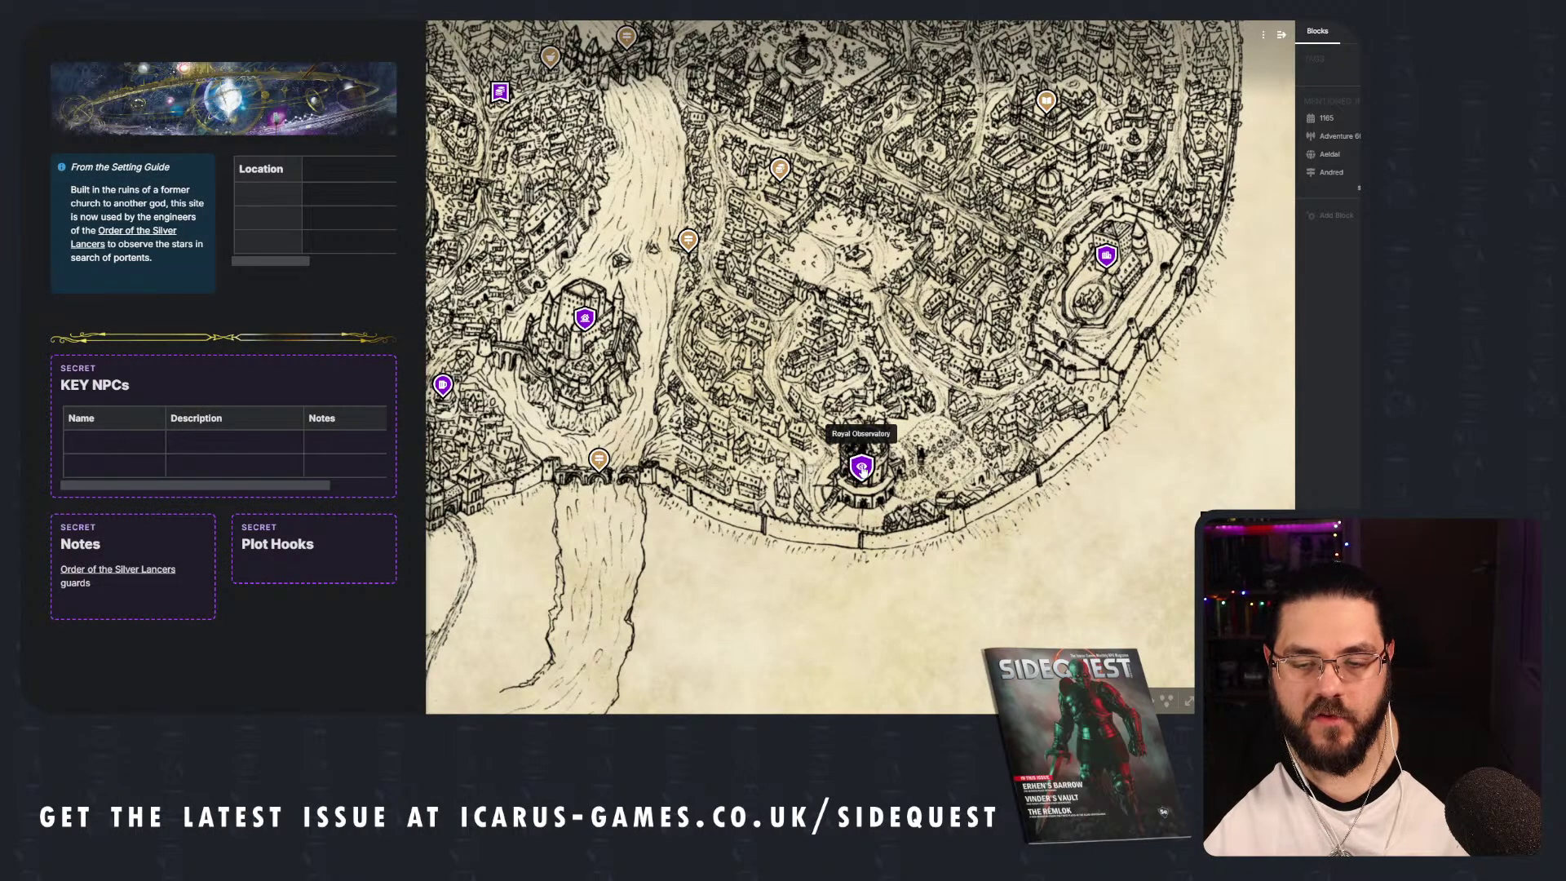
click(127, 615)
text(https://www.czepeku.com/mountaintop-observatory/interior-first-floor)
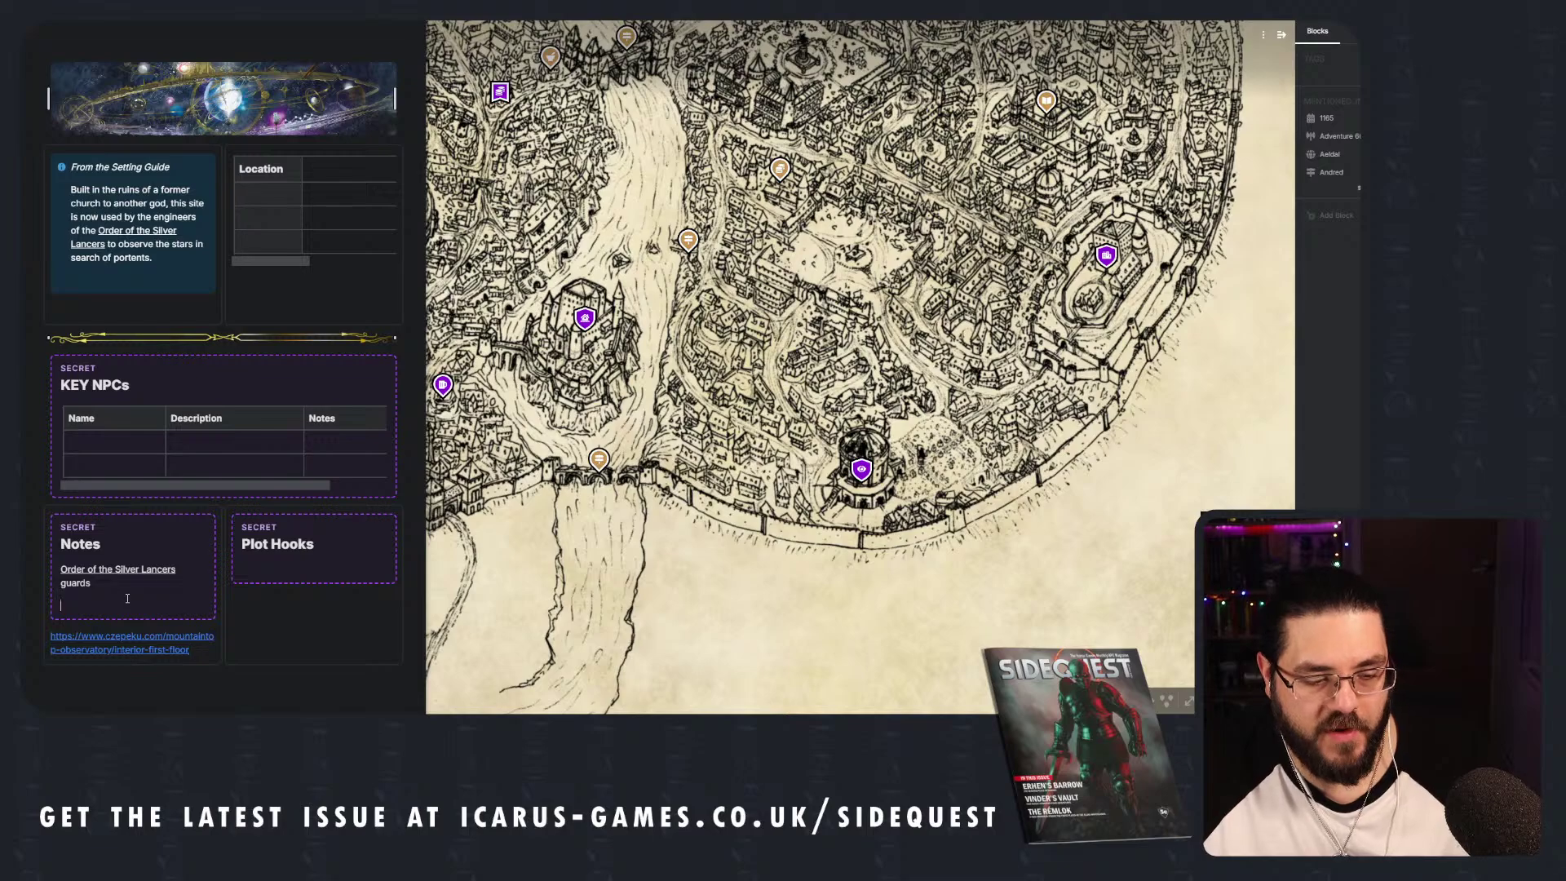
key(ctrl+z)
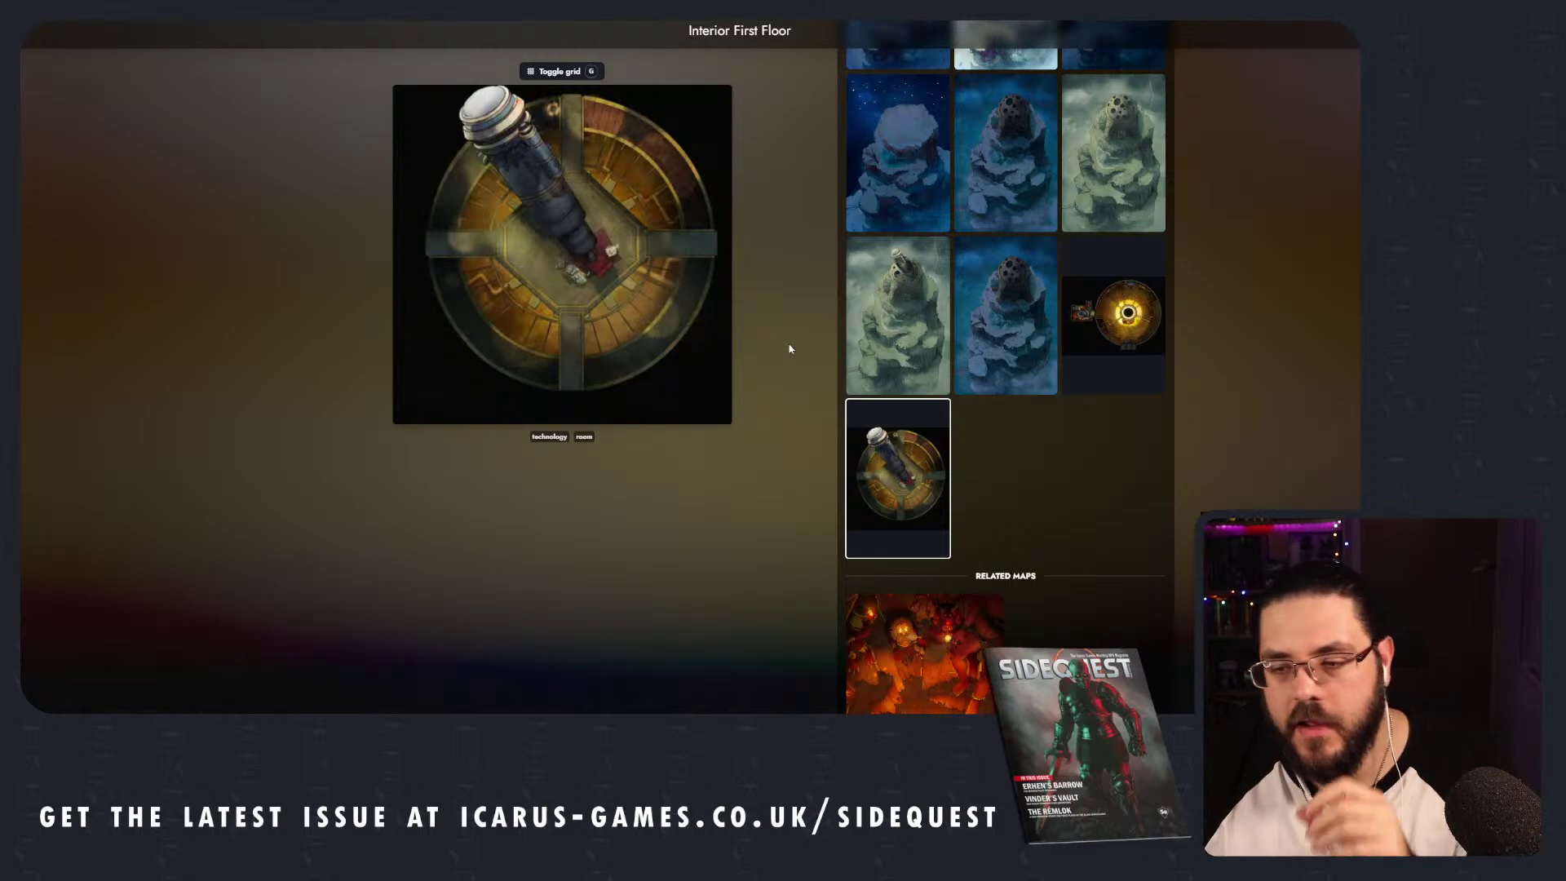
Return to the Czepeku site, compare the Mountaintop Observatory's two interior floor maps again and go back to the map library.
click(1130, 325)
click(900, 446)
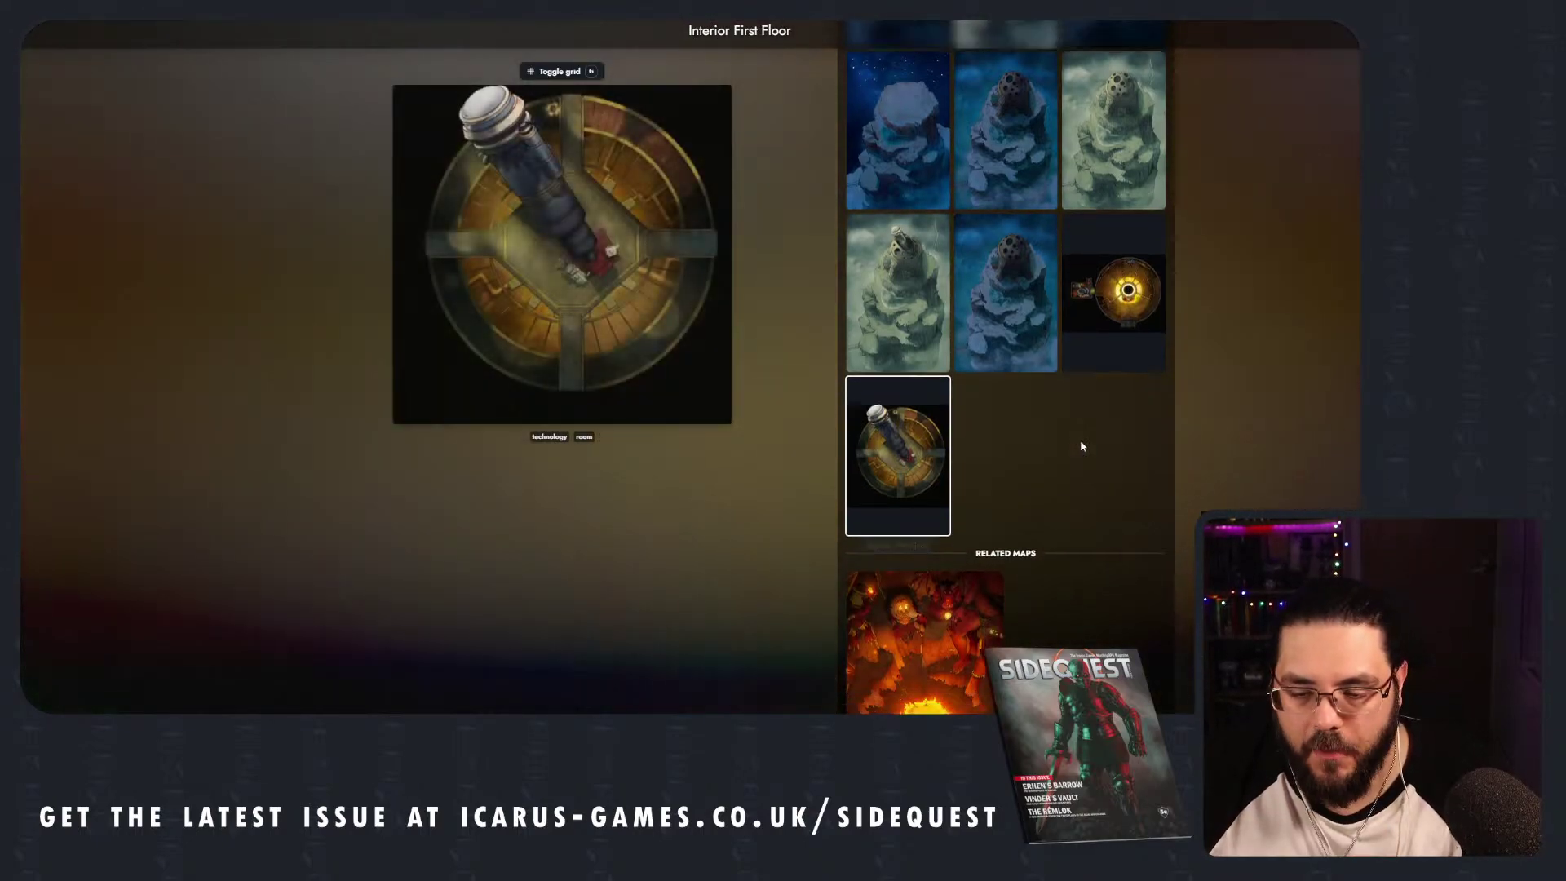
scroll(1080, 444, down, 8)
key(Escape)
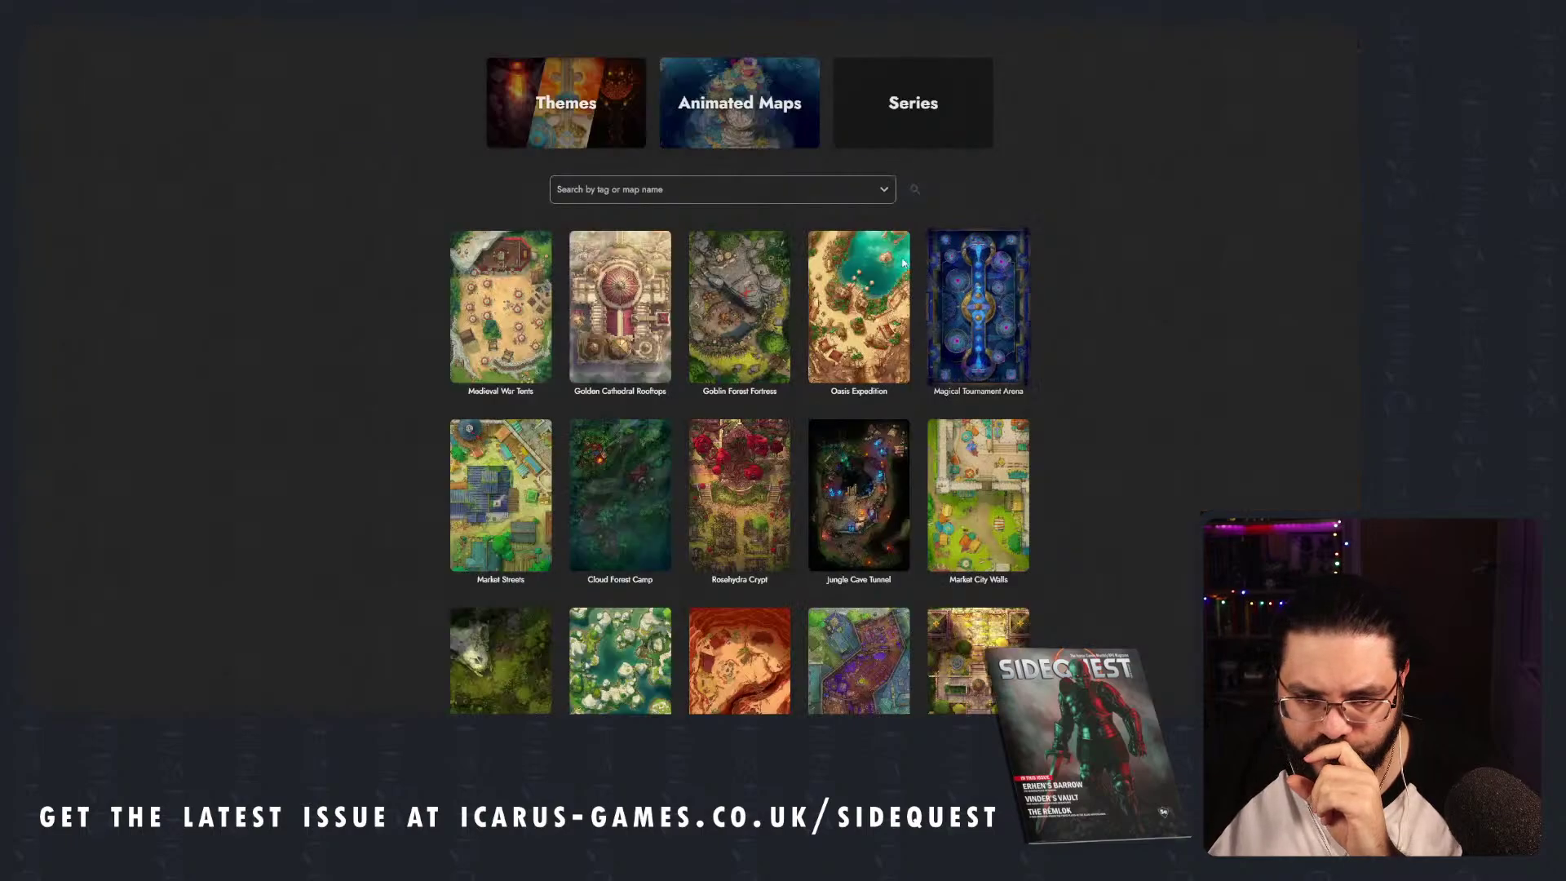
Search the map library for "obser" and open the Salt Plains Observatory map.
click(648, 188)
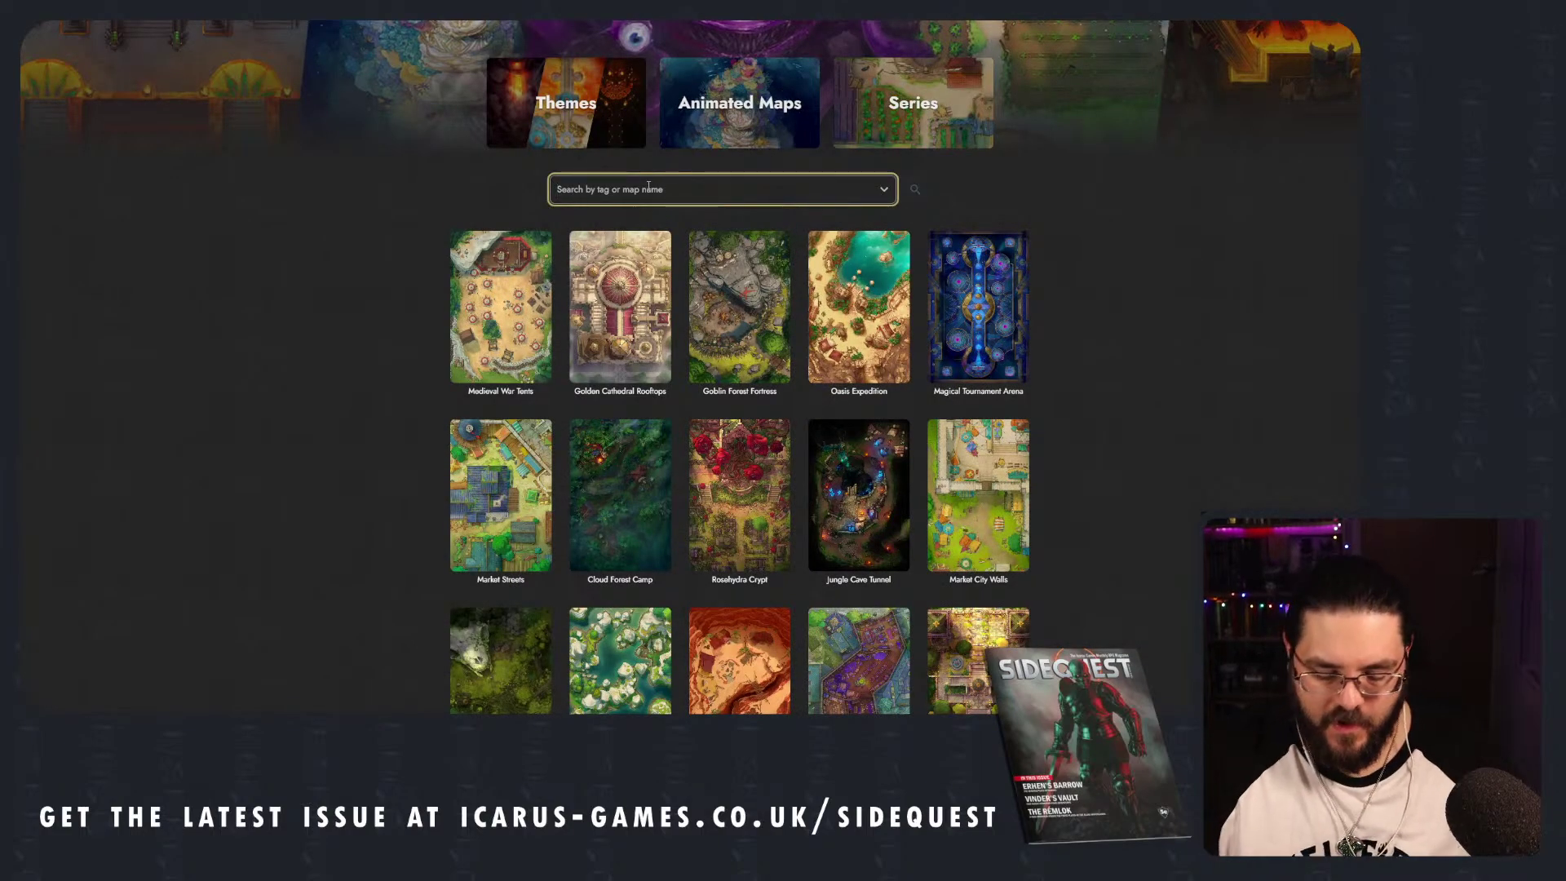
text(obser)
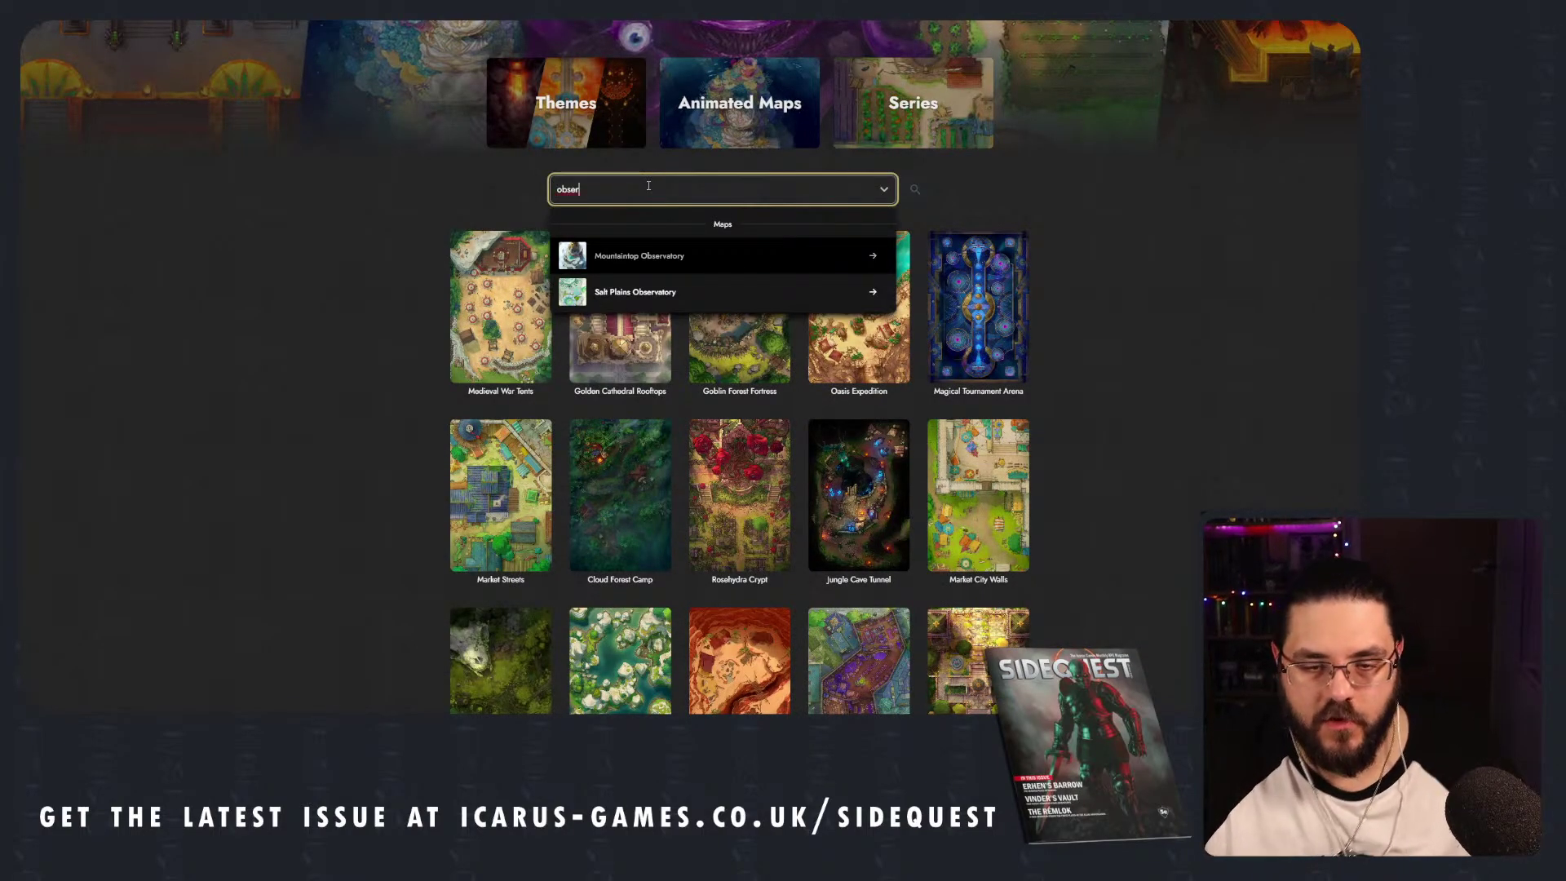
click(651, 287)
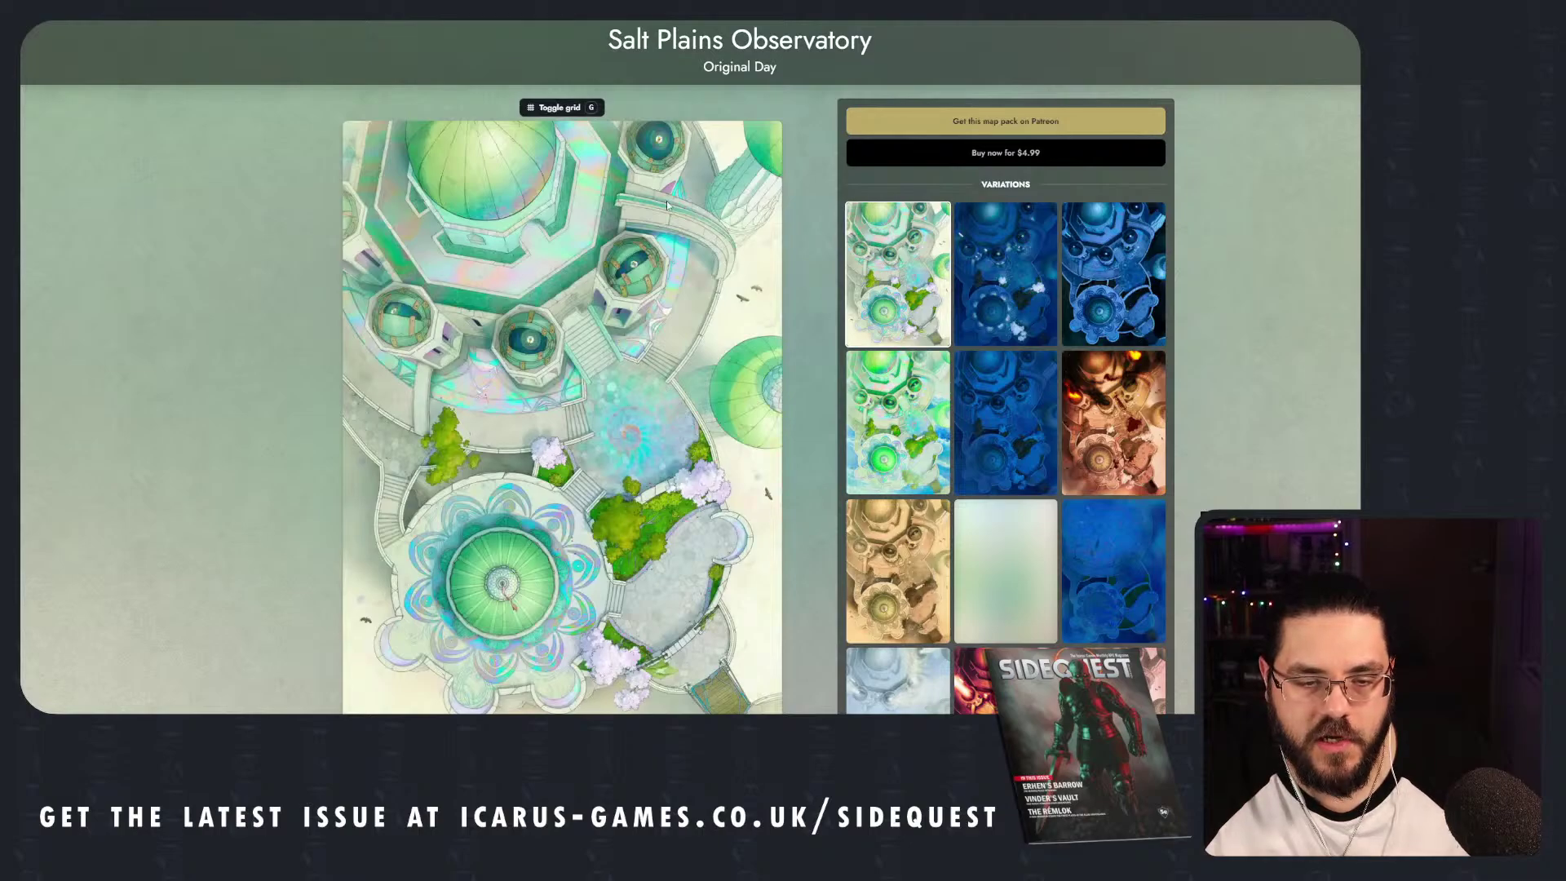
scroll(667, 201, down, 2)
scroll(689, 264, up, 2)
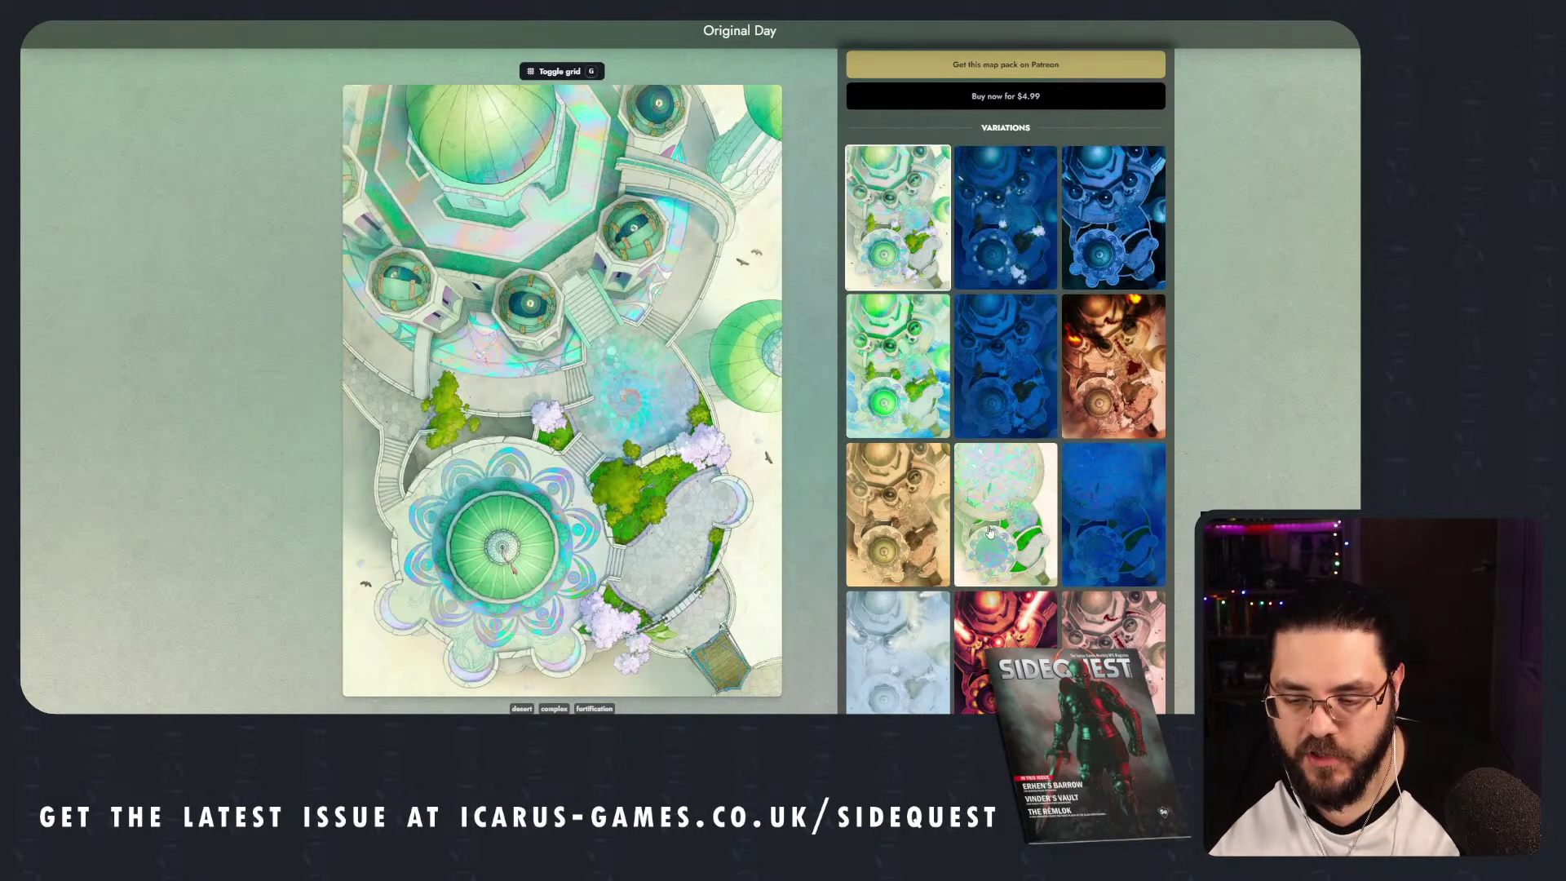
Preview the Drought, Sunset, Destruction and Dark variations of the Salt Plains Observatory map.
click(918, 496)
scroll(918, 496, down, 7)
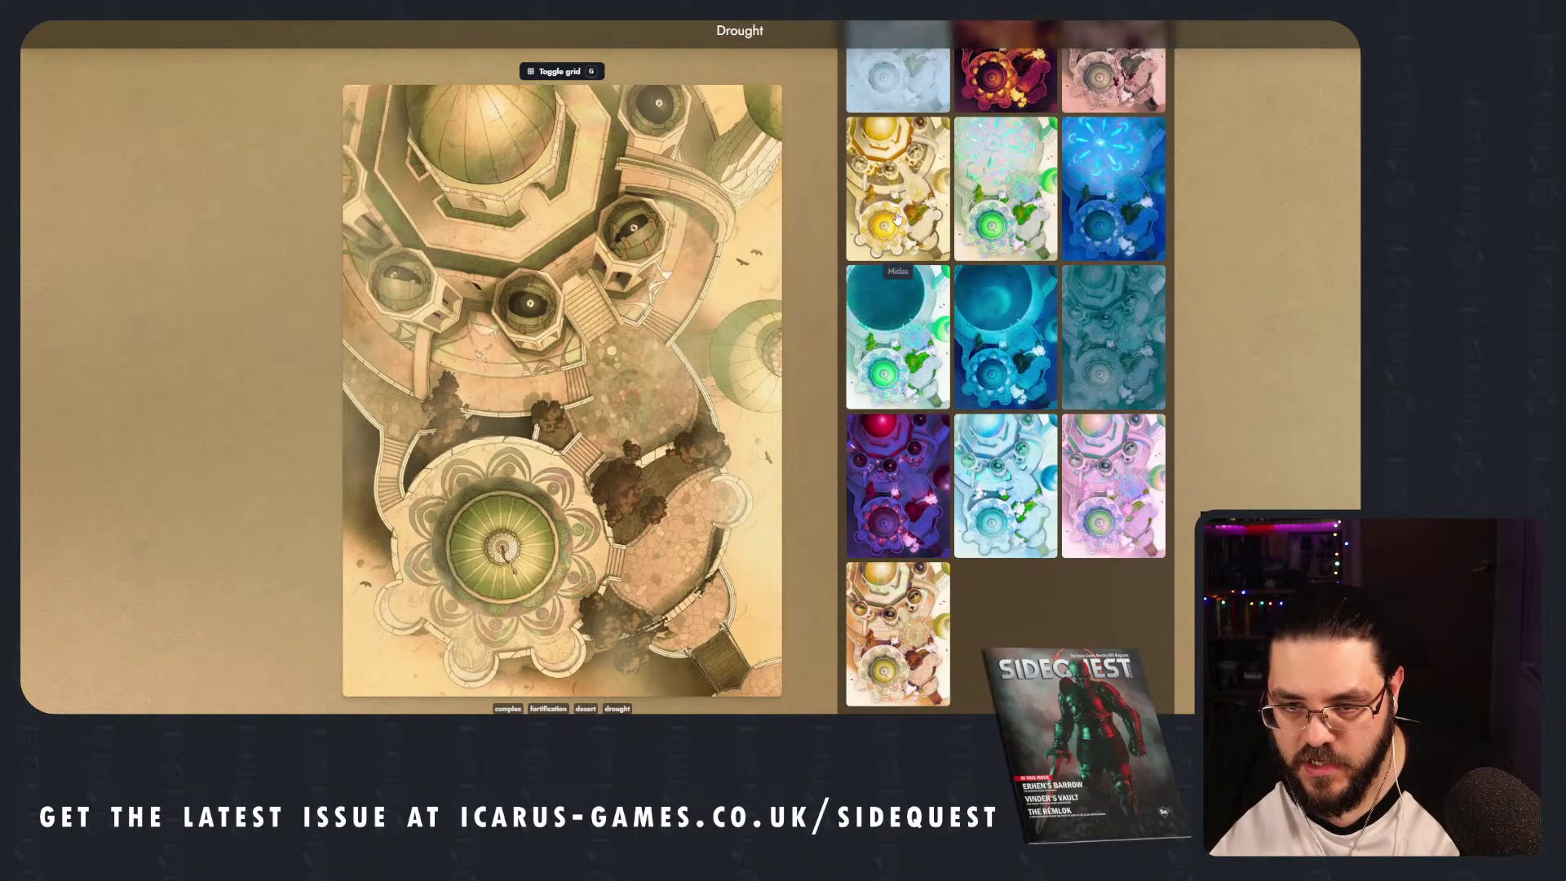
click(905, 624)
scroll(1085, 274, up, 3)
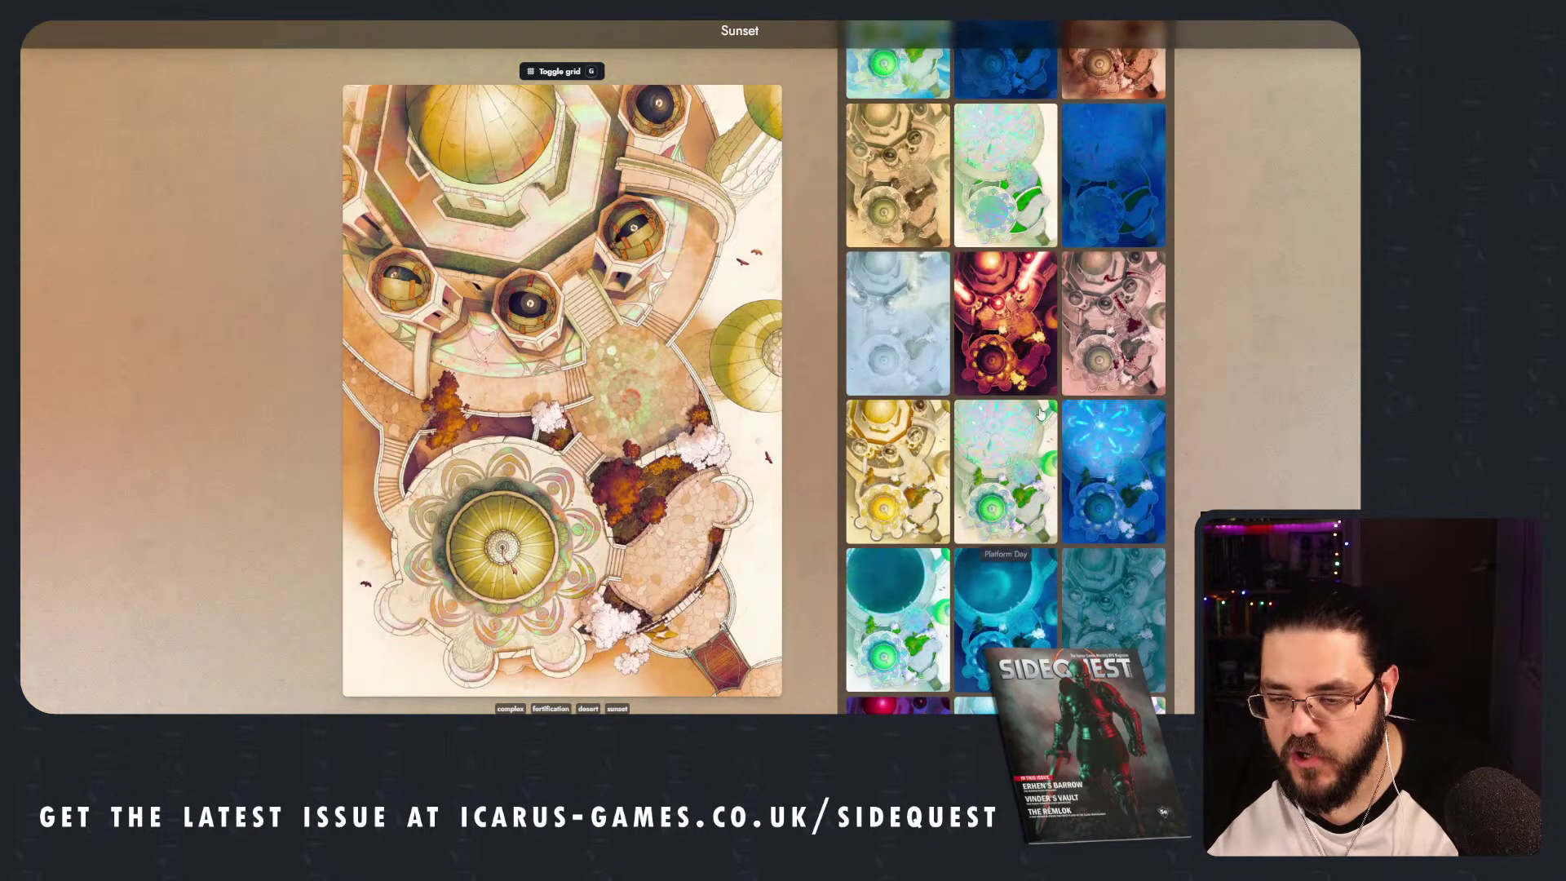
scroll(1142, 228, up, 3)
click(1153, 215)
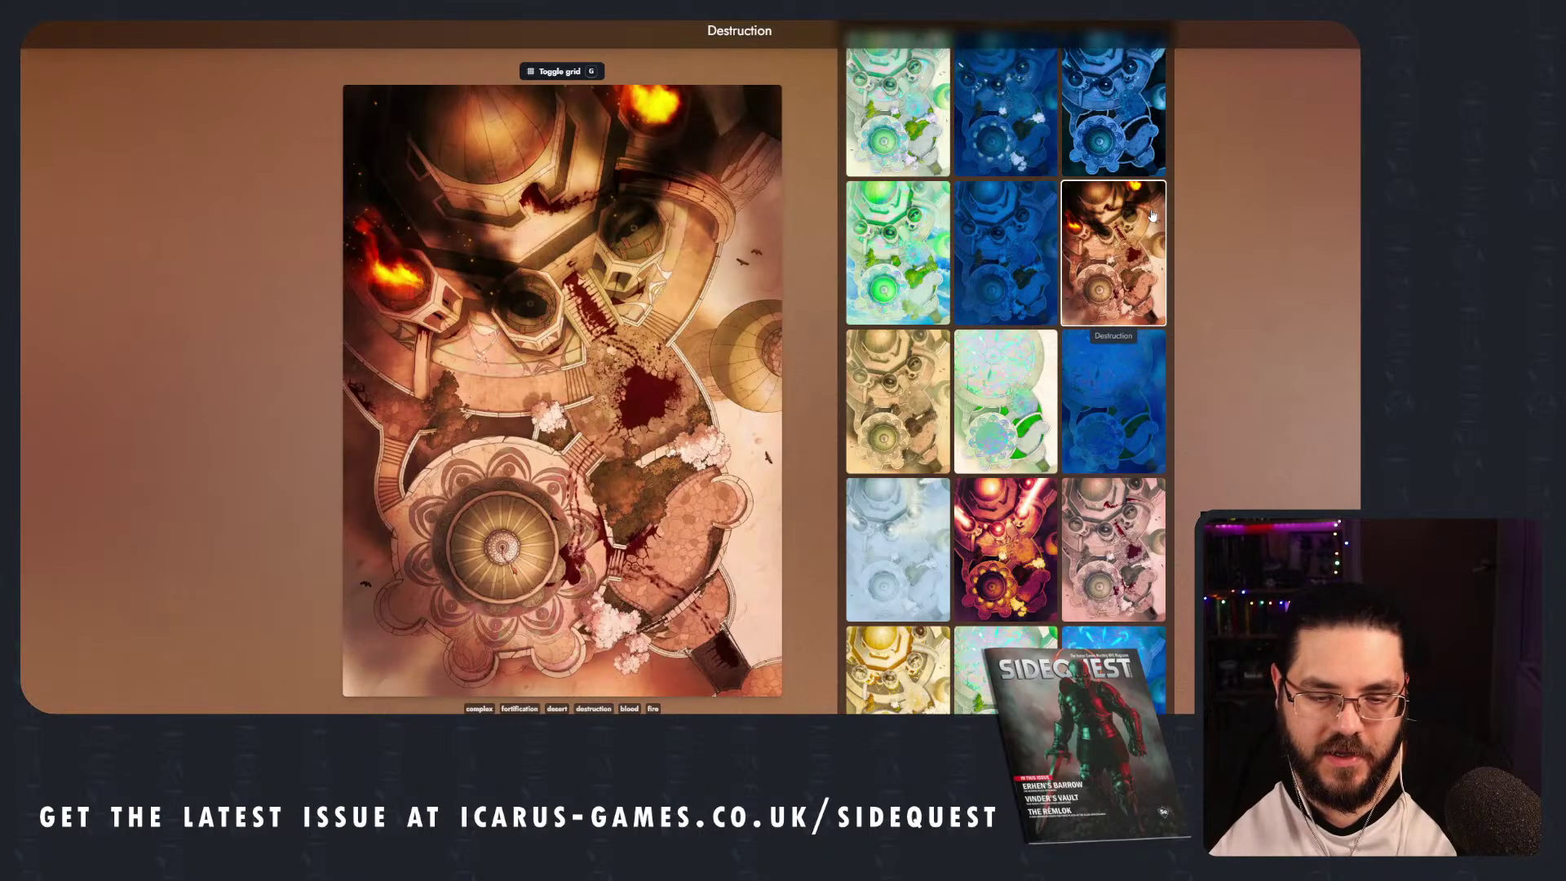
click(1056, 219)
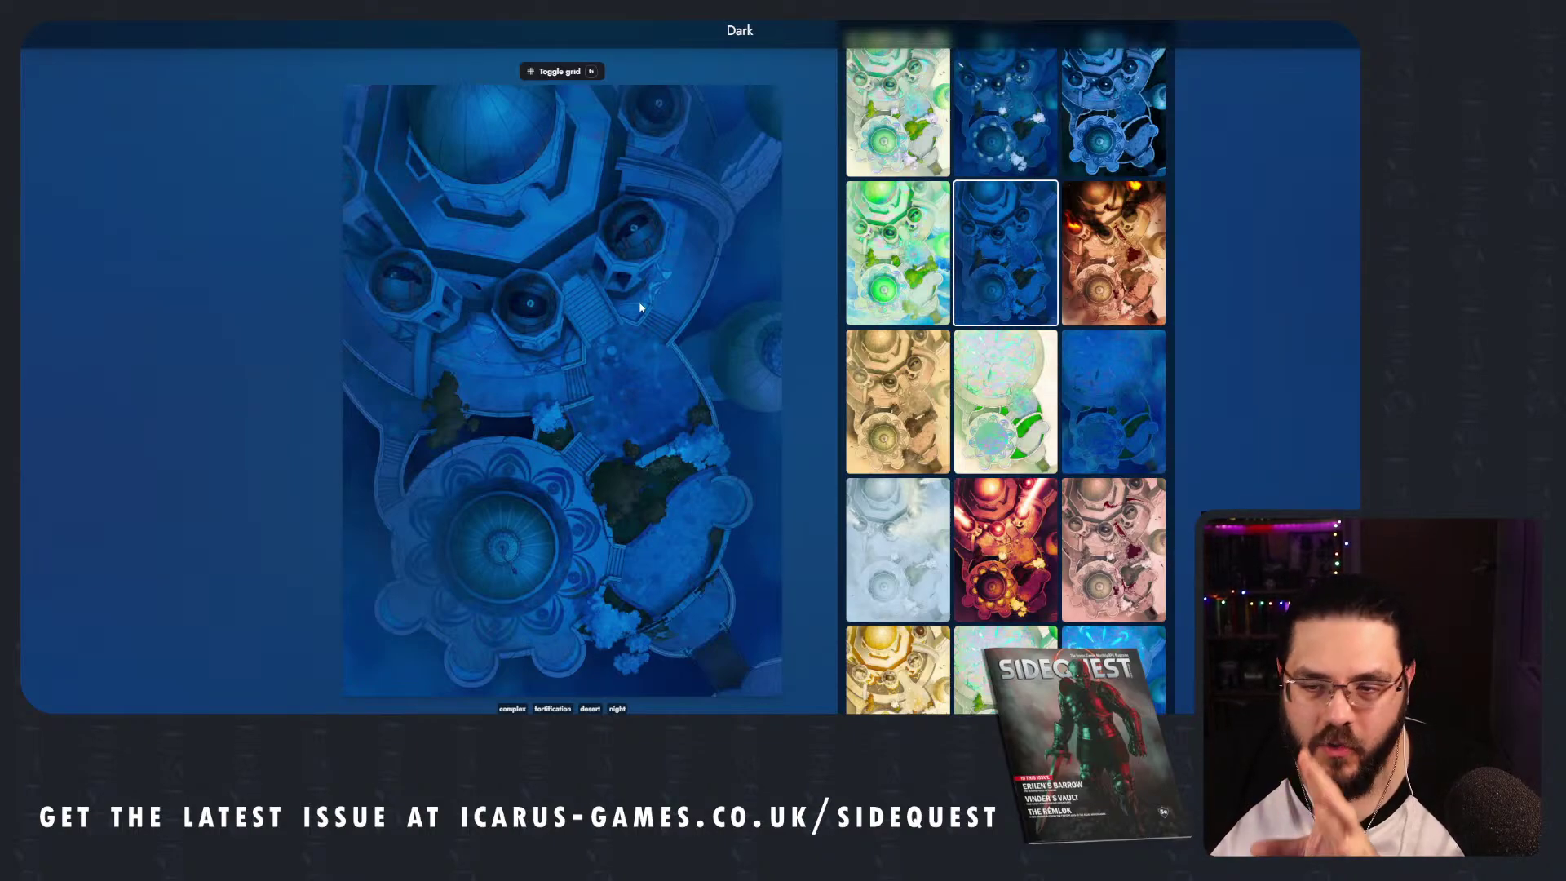
Compare the map's Astral, Original Night and Dark variations, leaving Original Night displayed.
scroll(1003, 327, up, 3)
click(1113, 216)
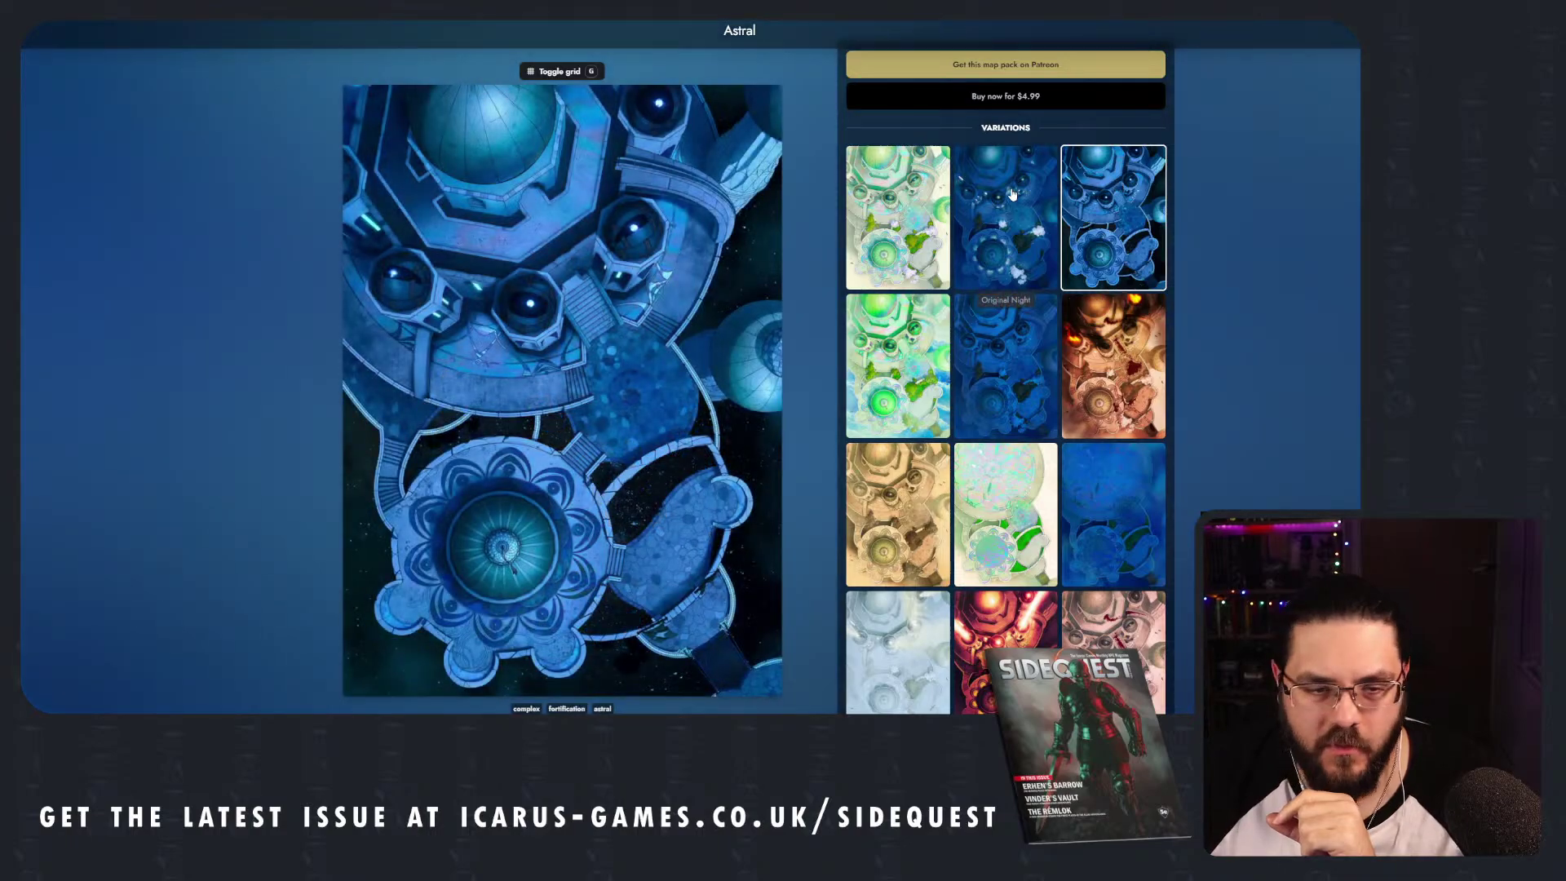
click(1011, 194)
click(1074, 182)
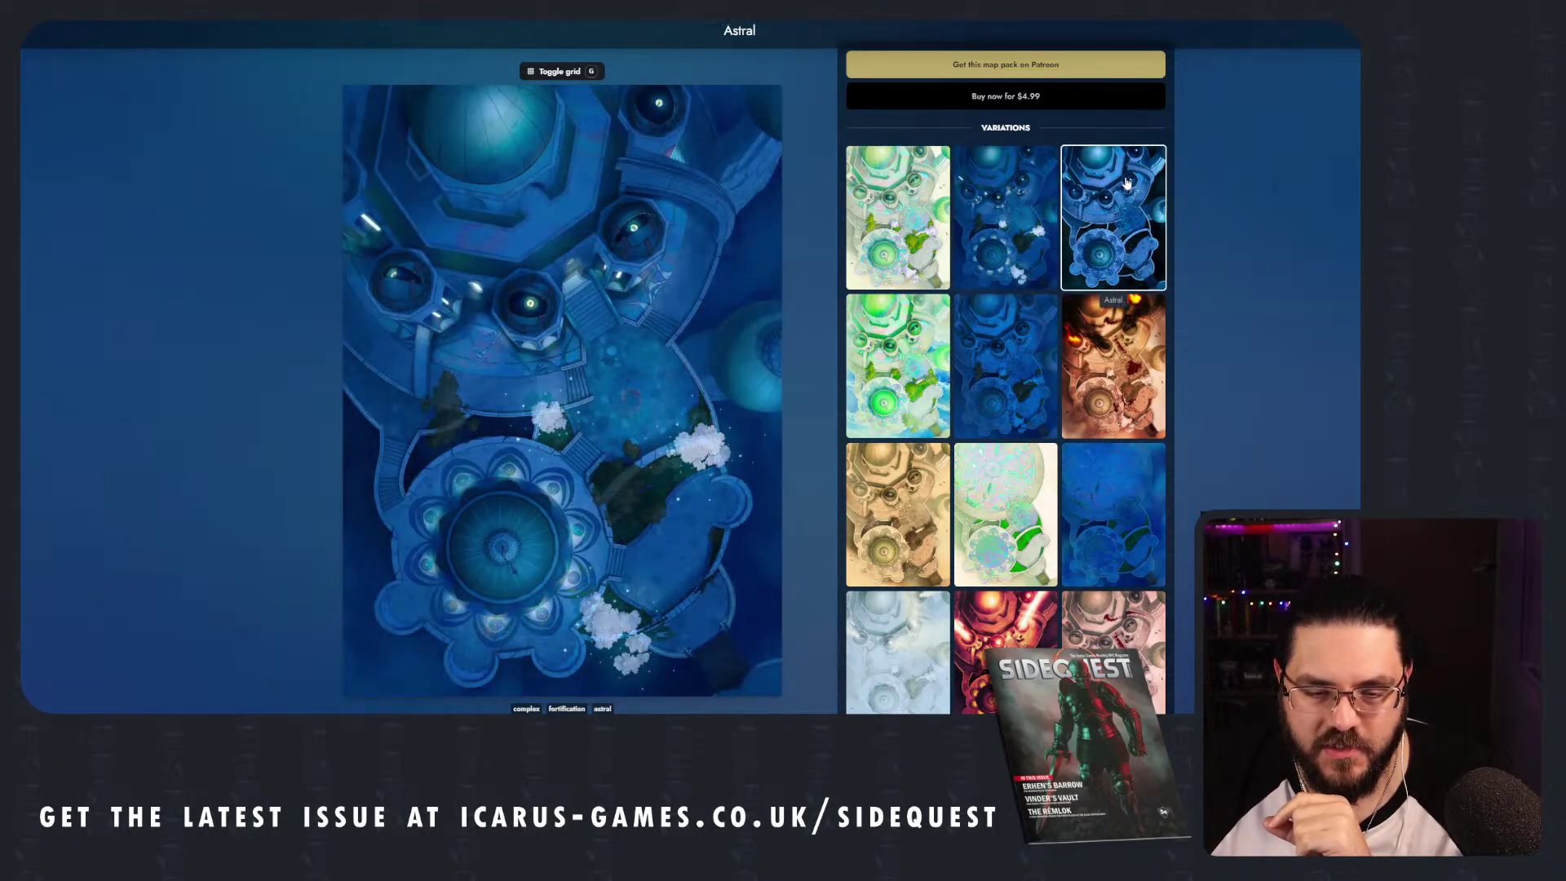
click(999, 200)
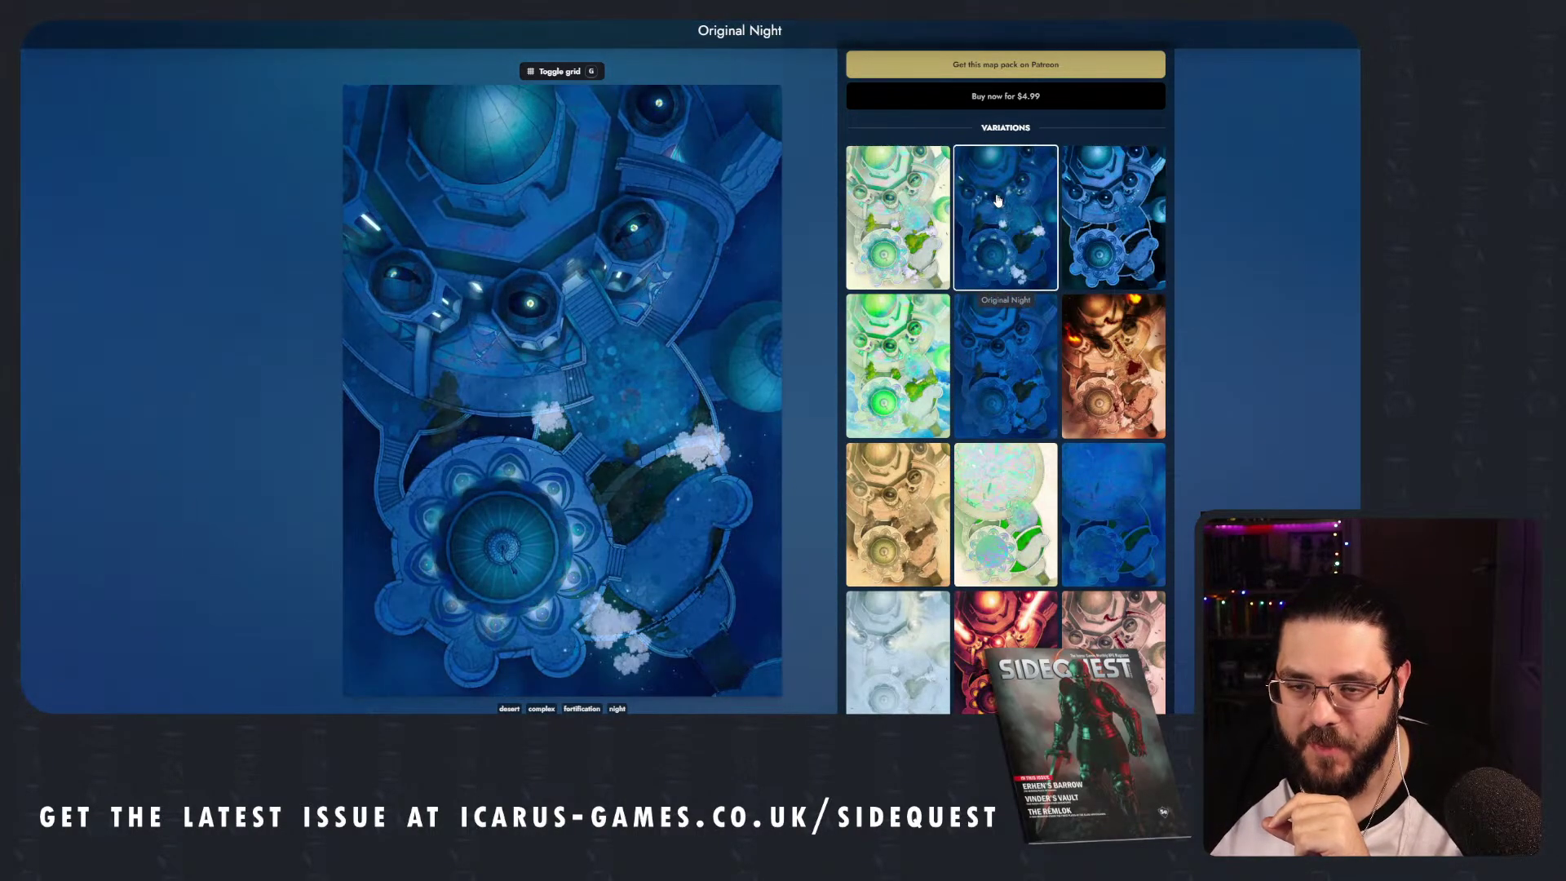
click(994, 347)
click(983, 232)
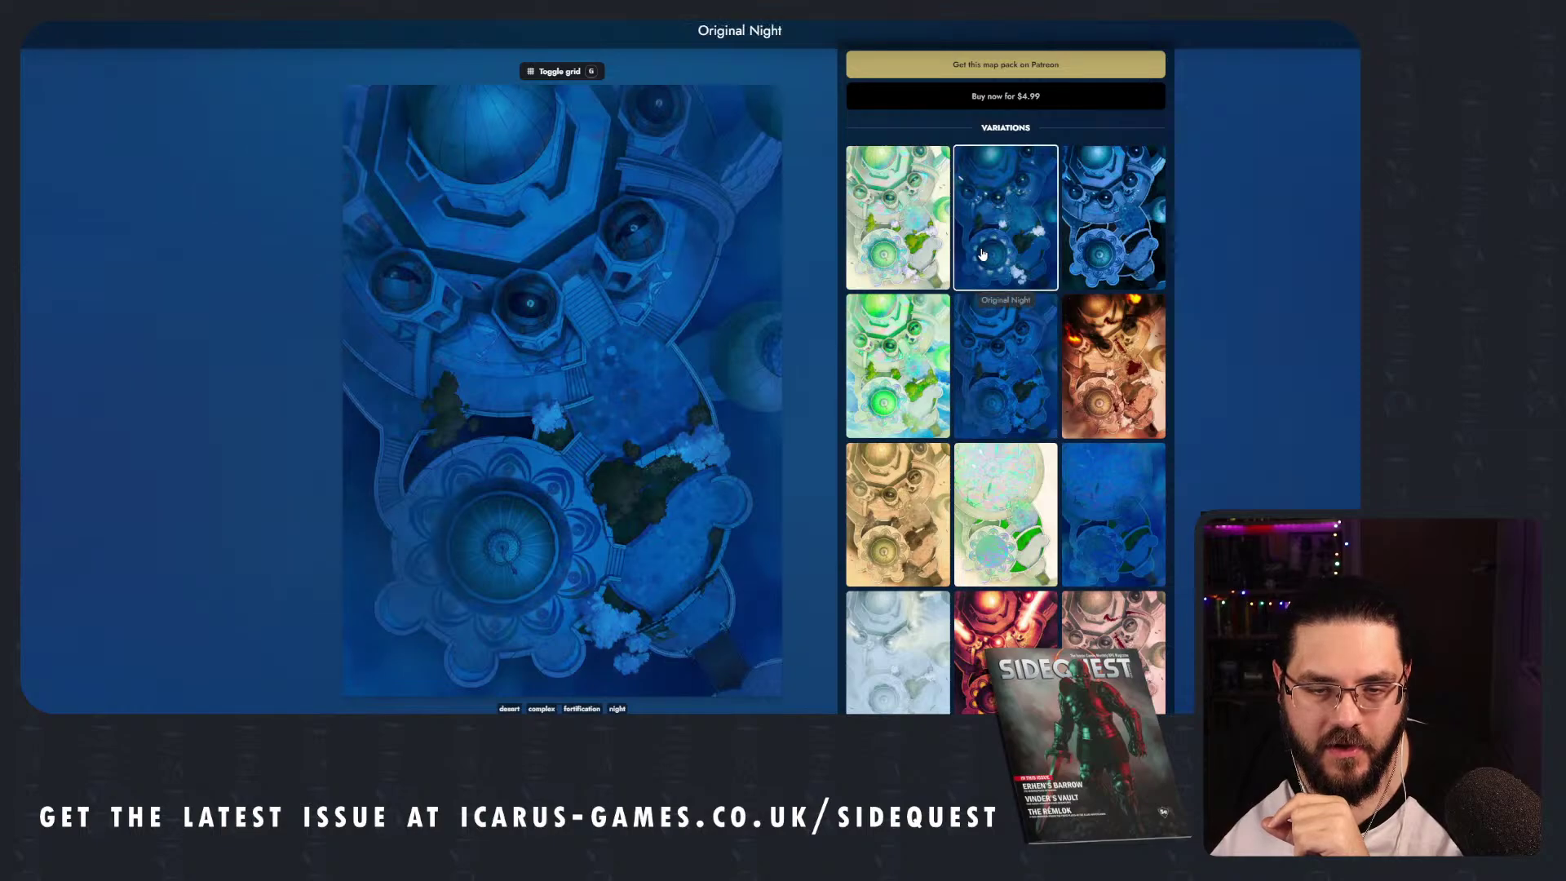
click(996, 351)
click(977, 238)
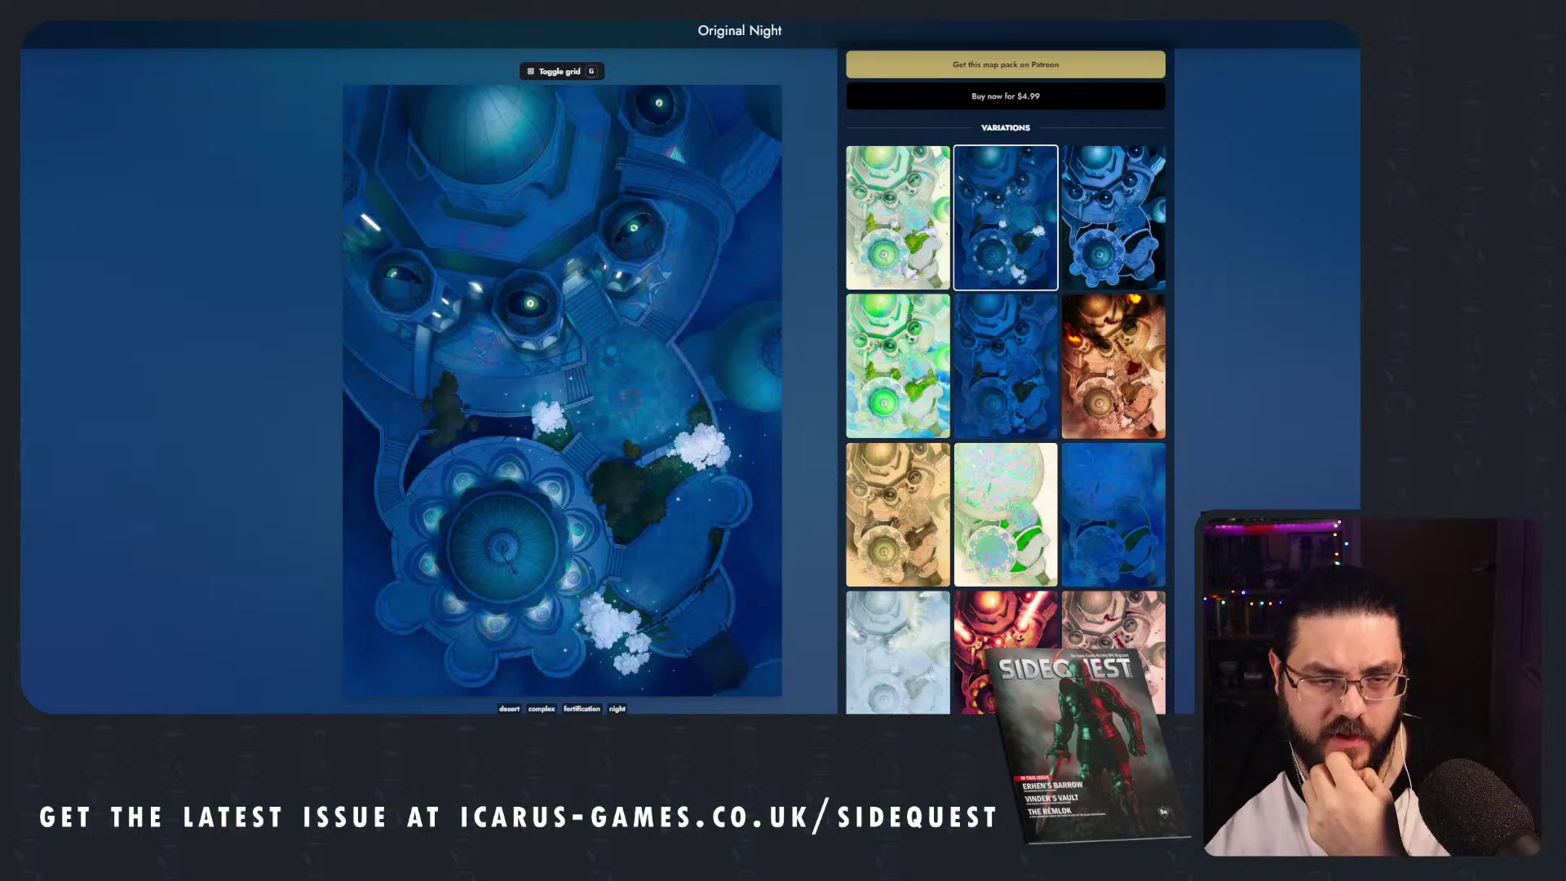
key(alt+Tab)
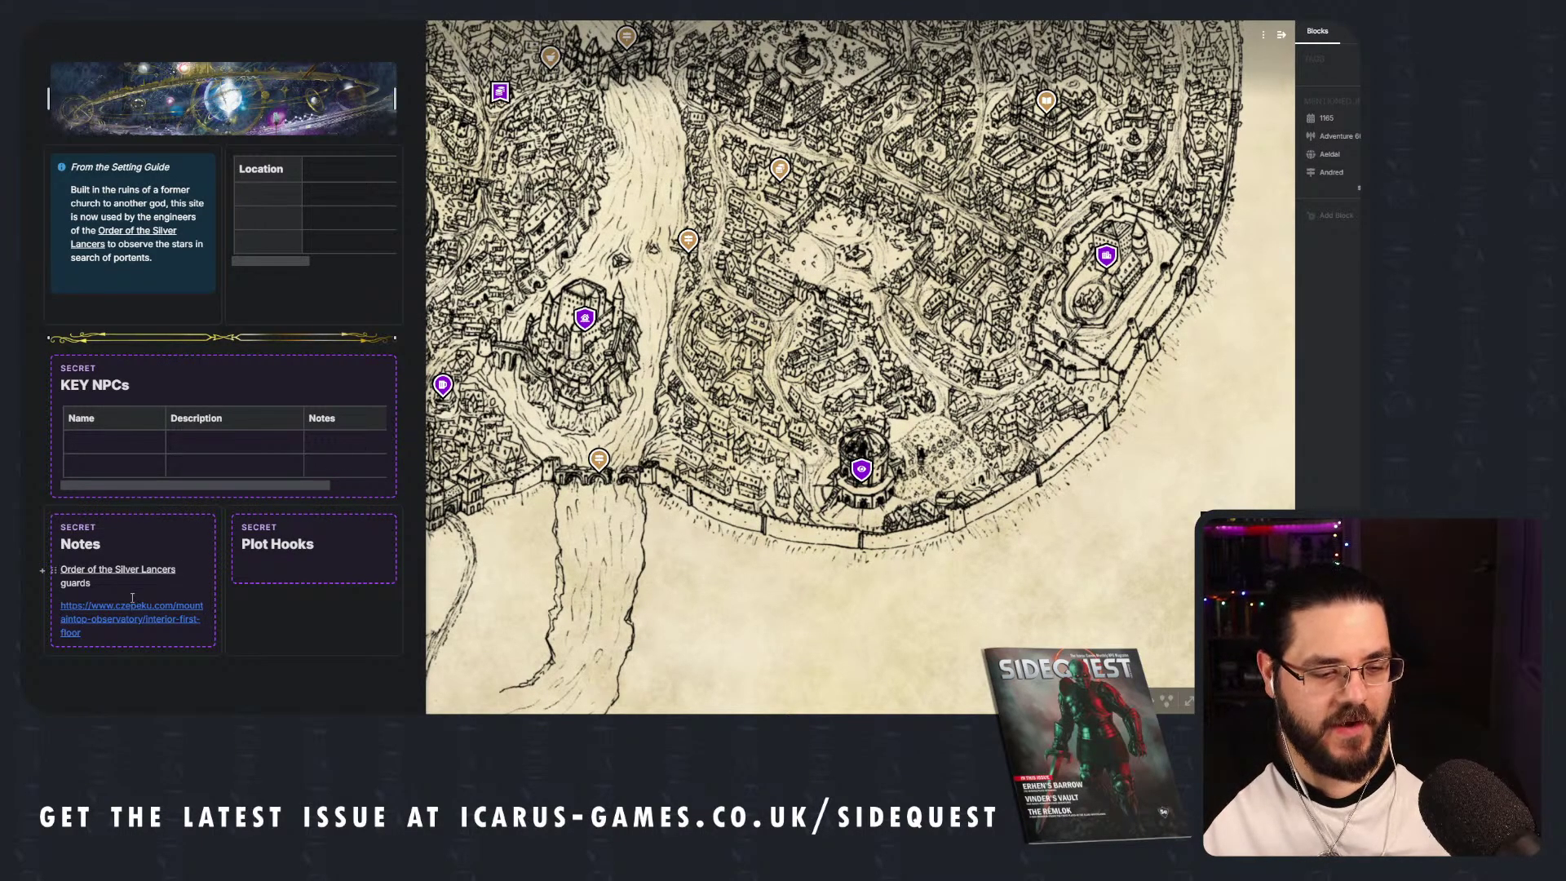
key(Return)
text(https://www.czepeku.com/salt-plains-observatory/original-night)
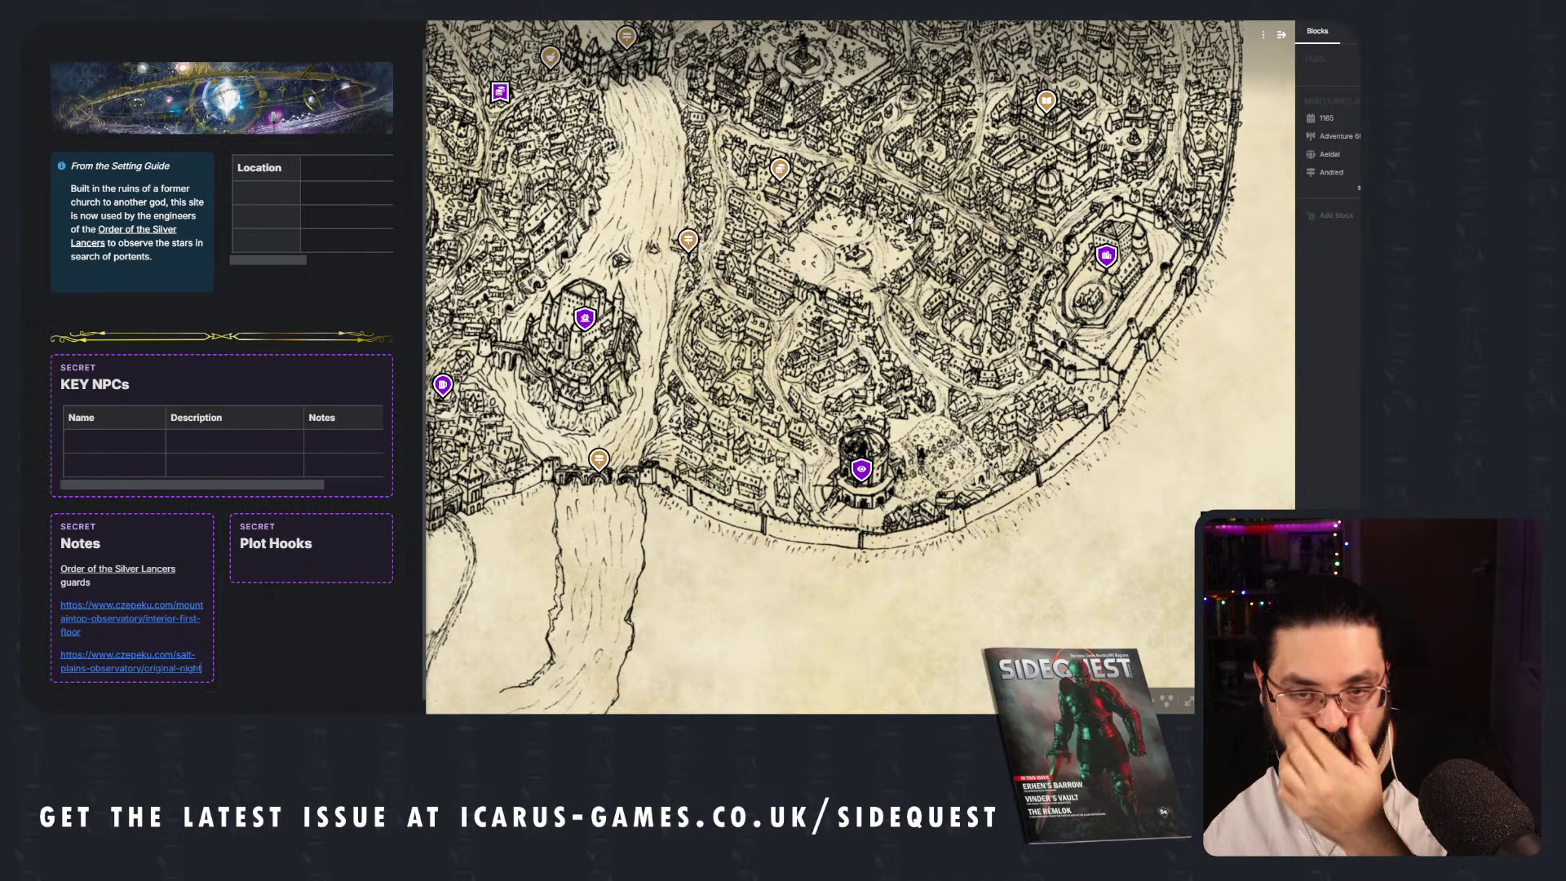
click(130, 668)
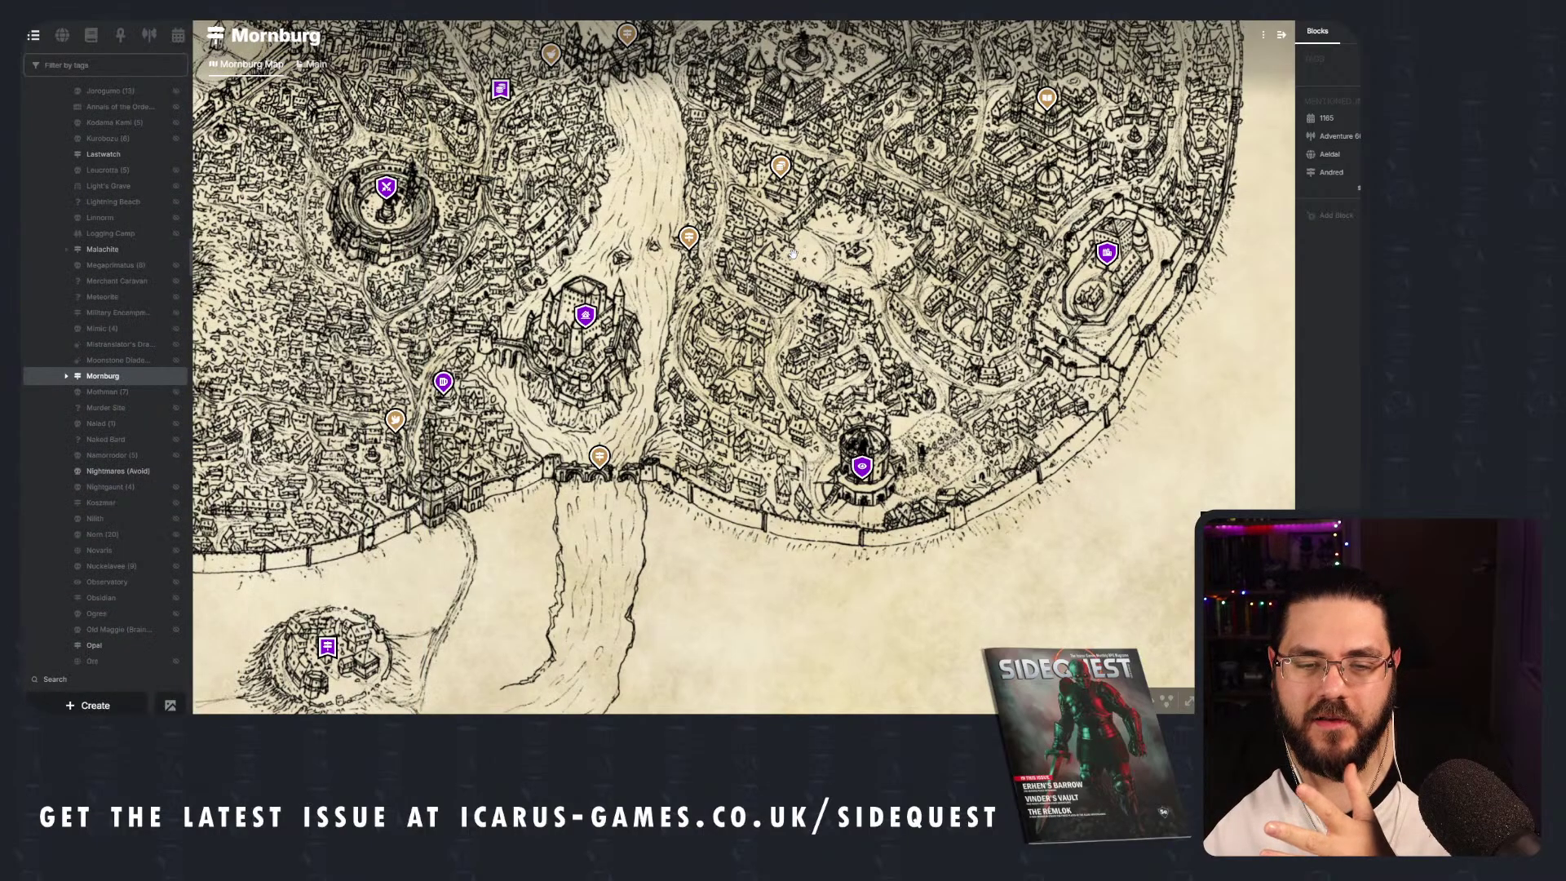
scroll(792, 254, down, 3)
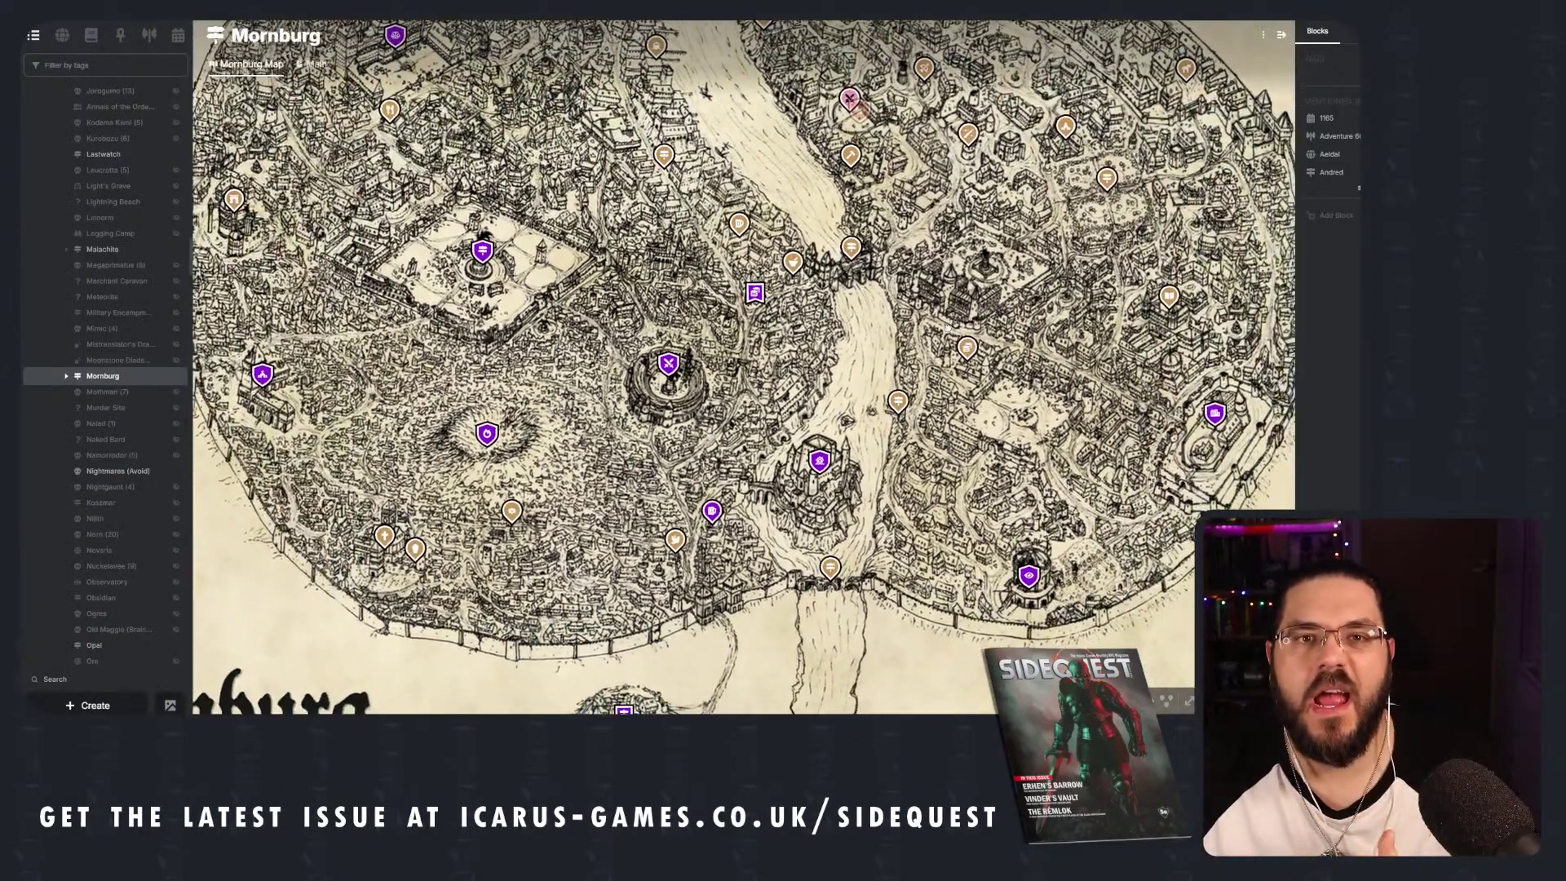
drag(947, 327, 925, 307)
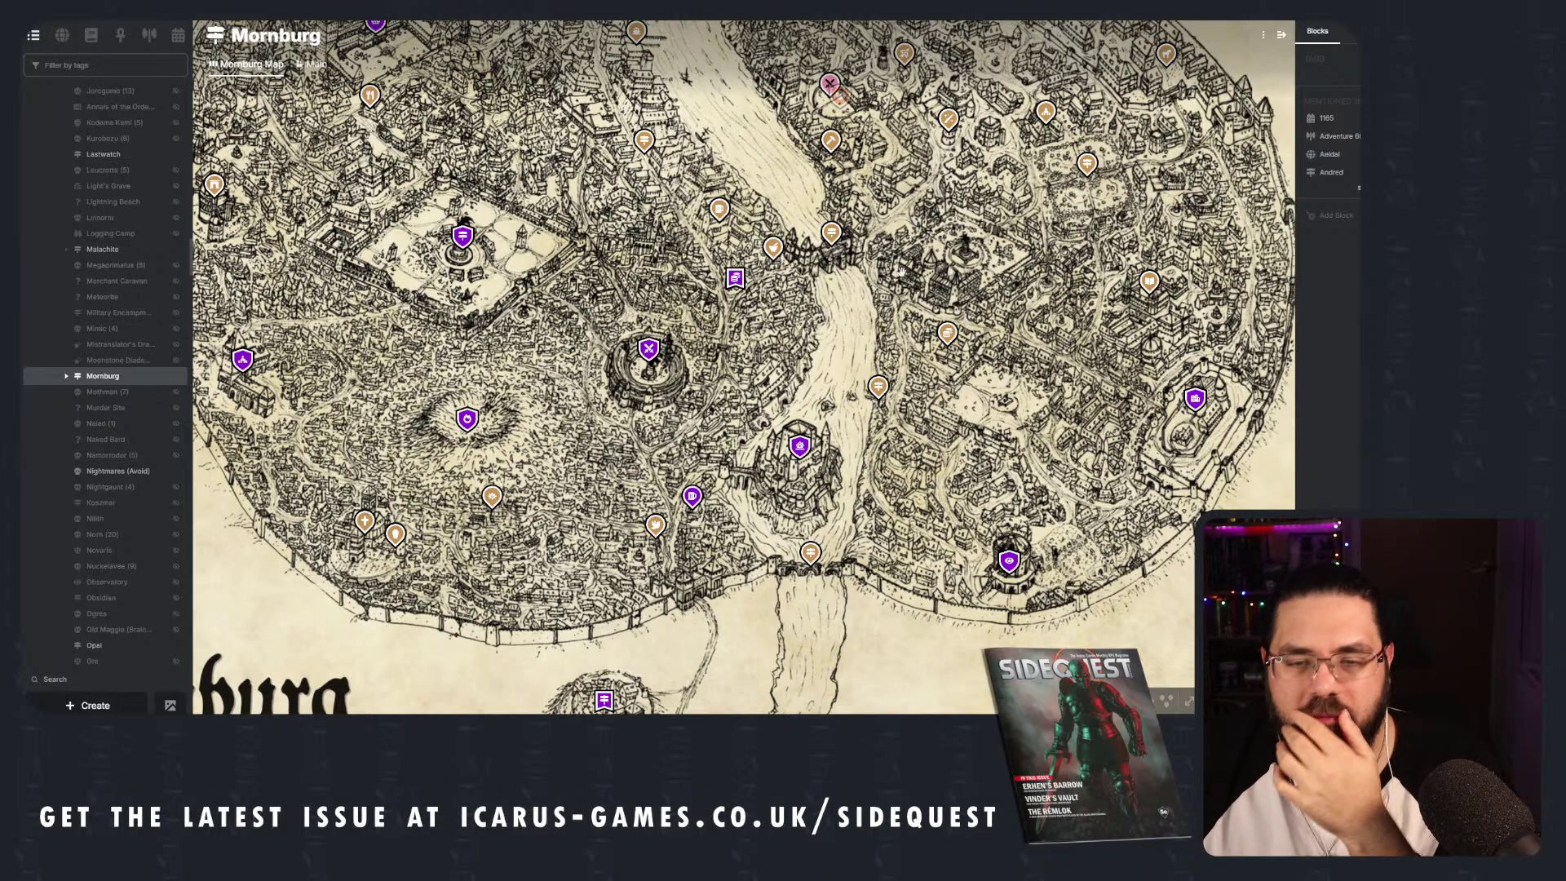
drag(903, 289, 922, 361)
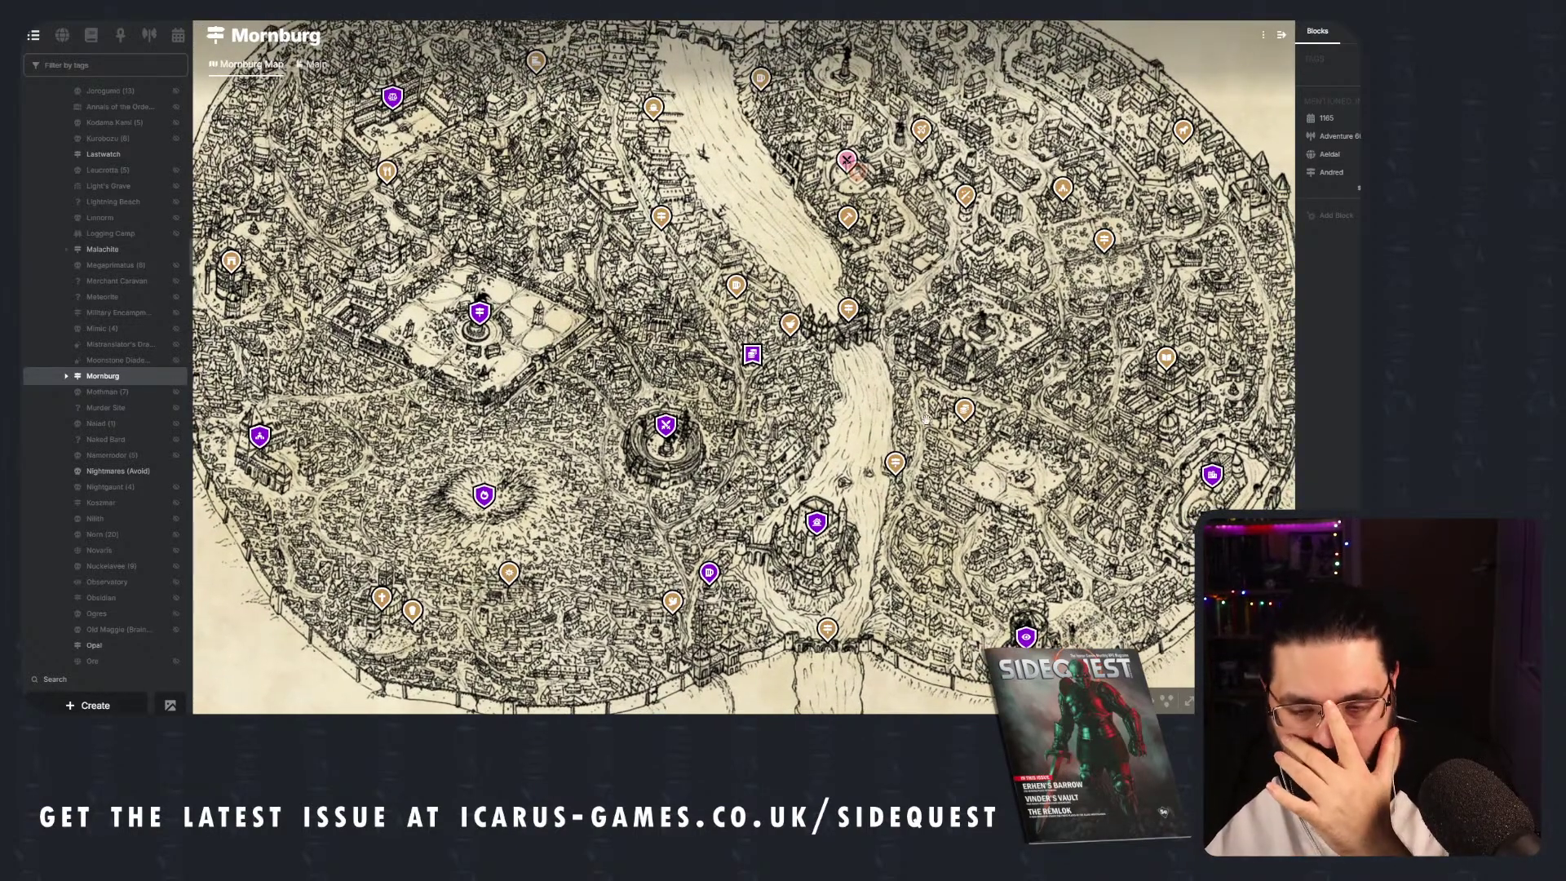
drag(926, 419, 927, 433)
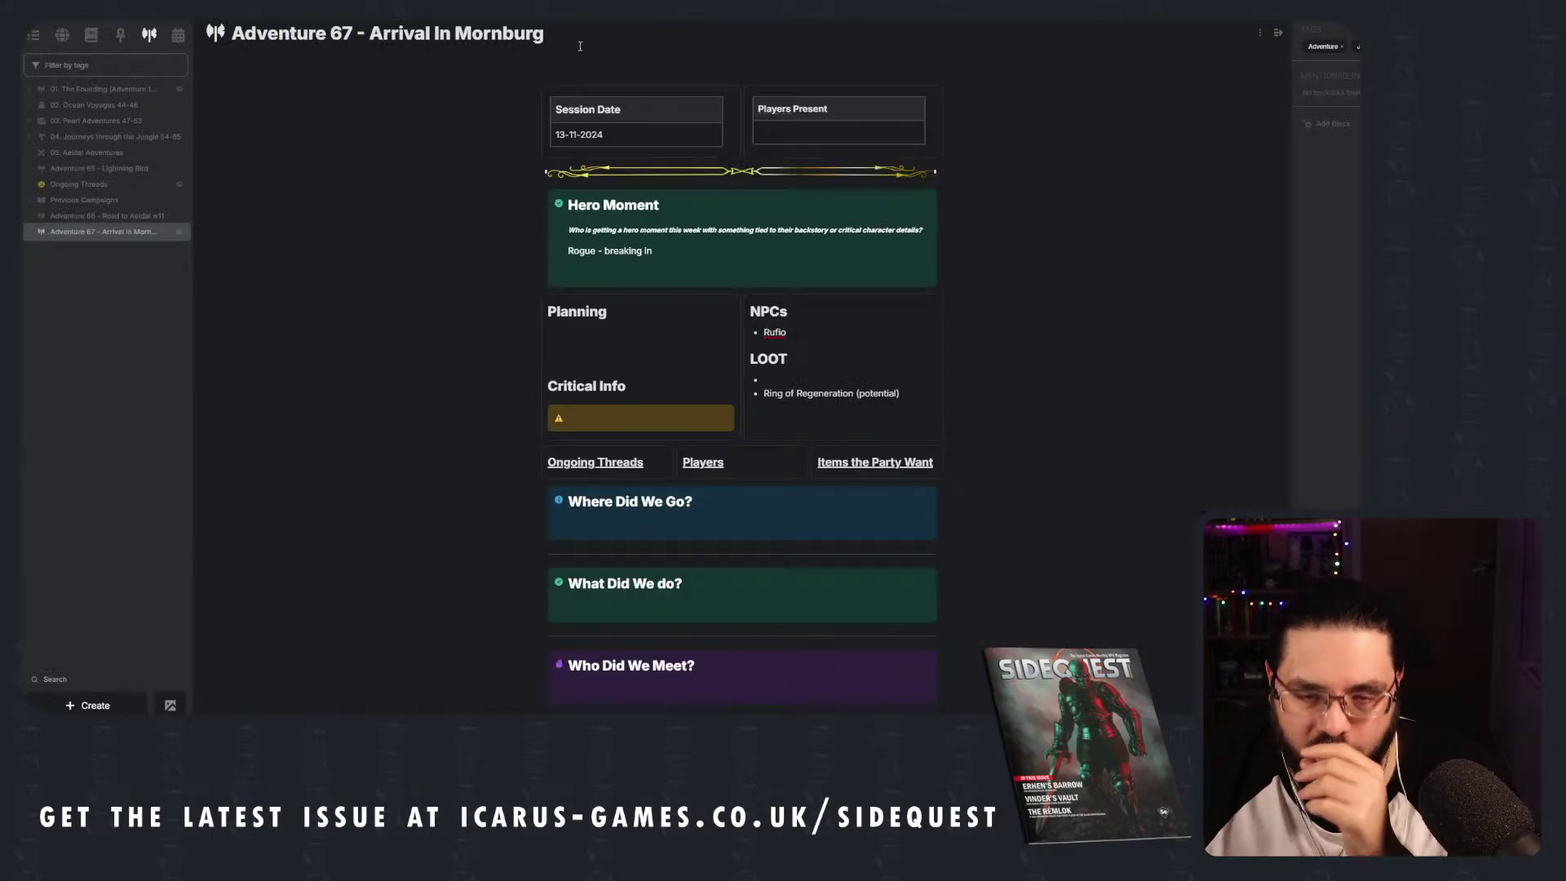
Look through the Adventure 67 page's Hero Moment, Planning, NPCs and LOOT sections.
scroll(805, 282, down, 3)
scroll(806, 282, up, 1)
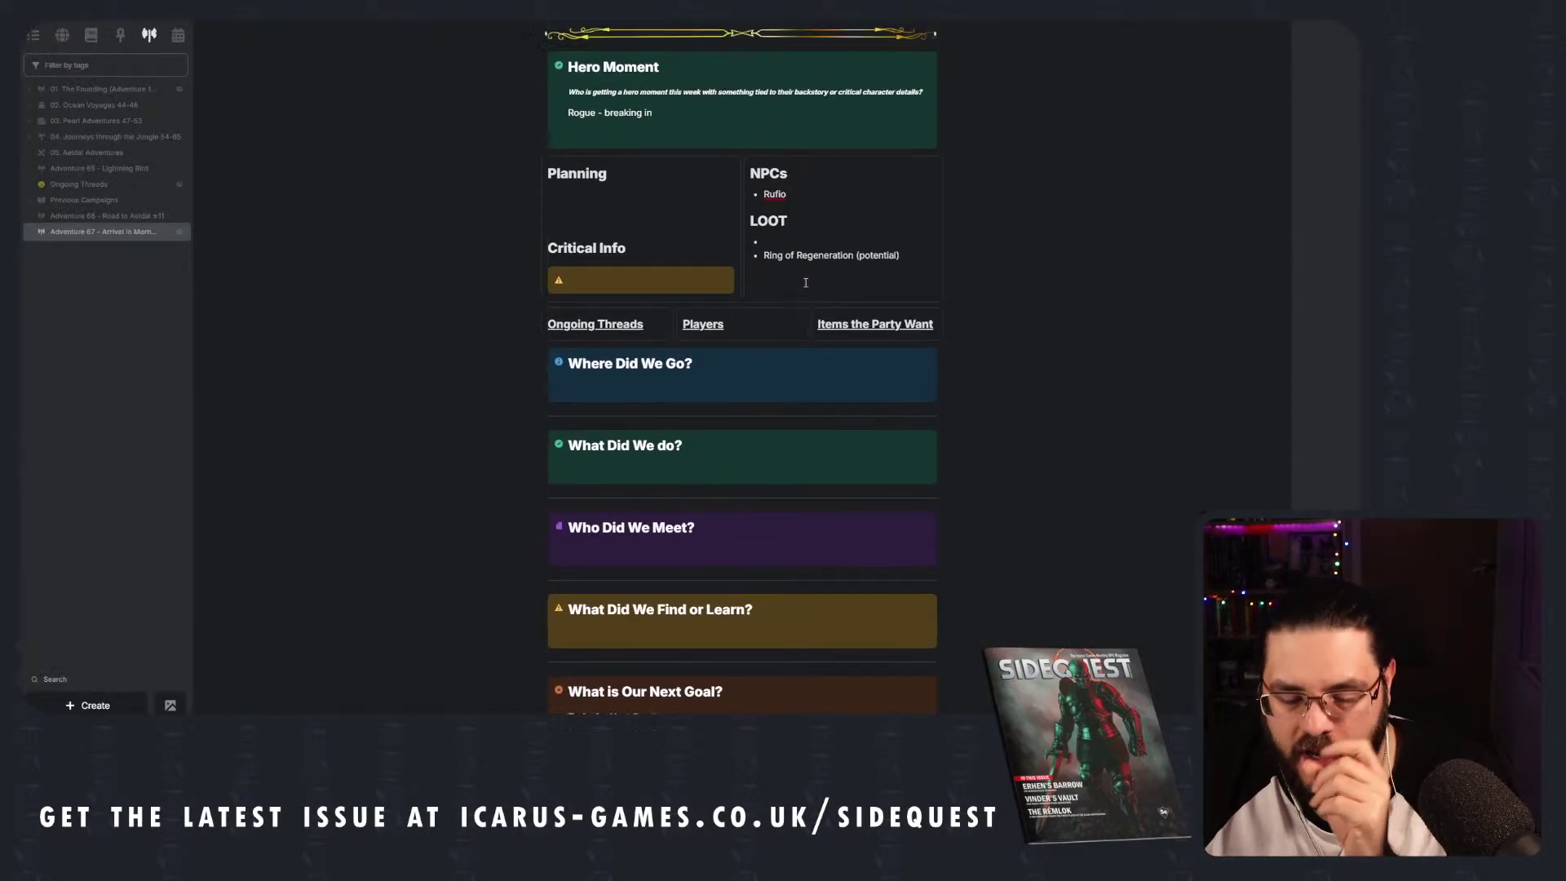
scroll(806, 282, up, 1)
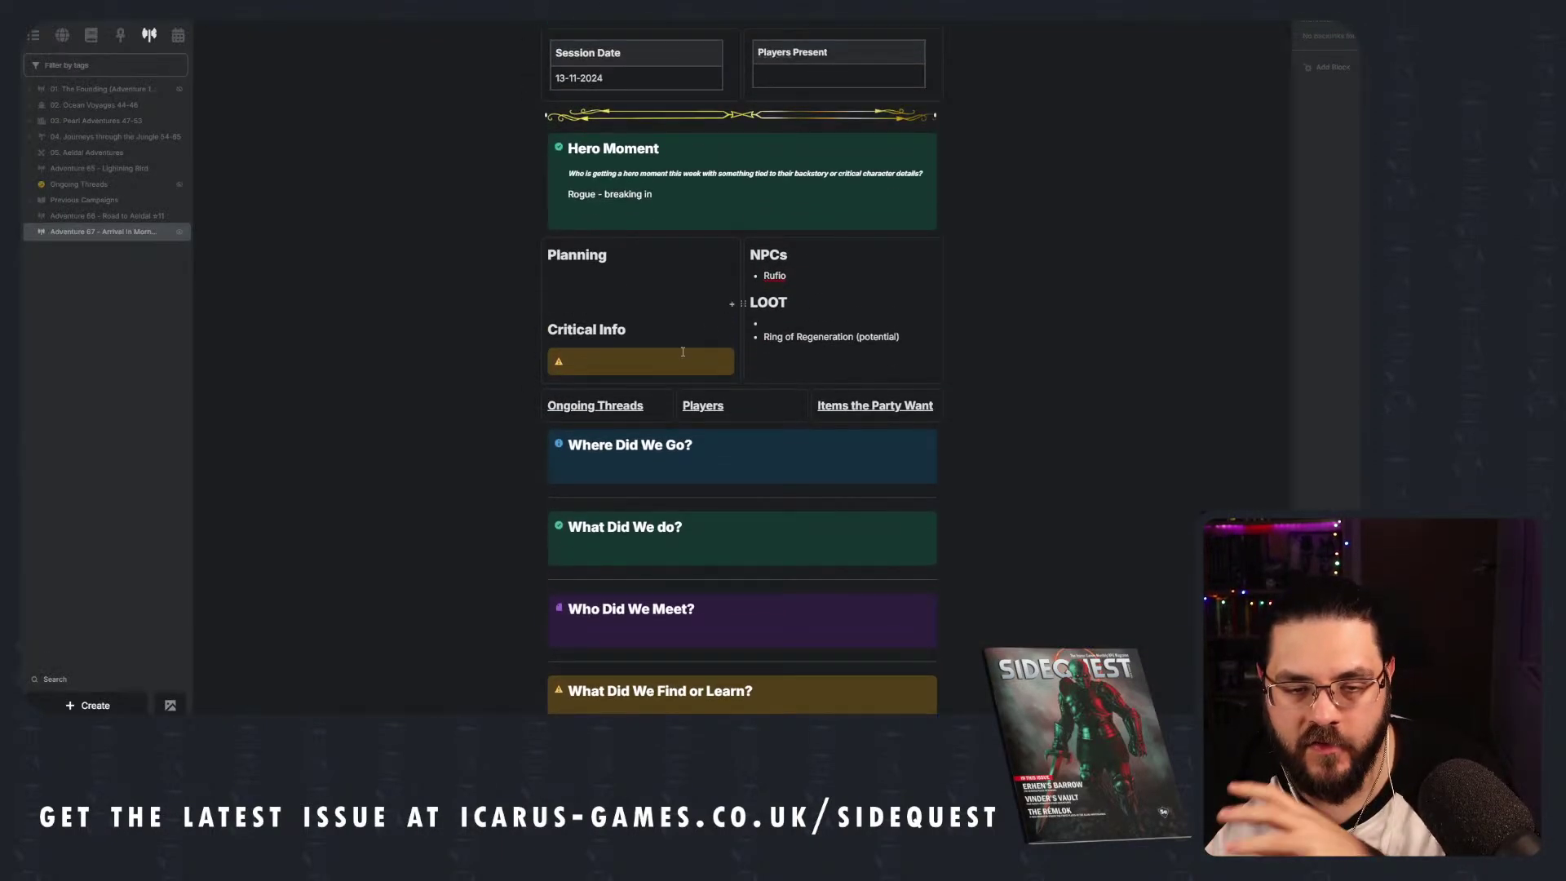
Open the Adventure 66 page and review its loot clues, recap sections and next-session goals.
click(107, 215)
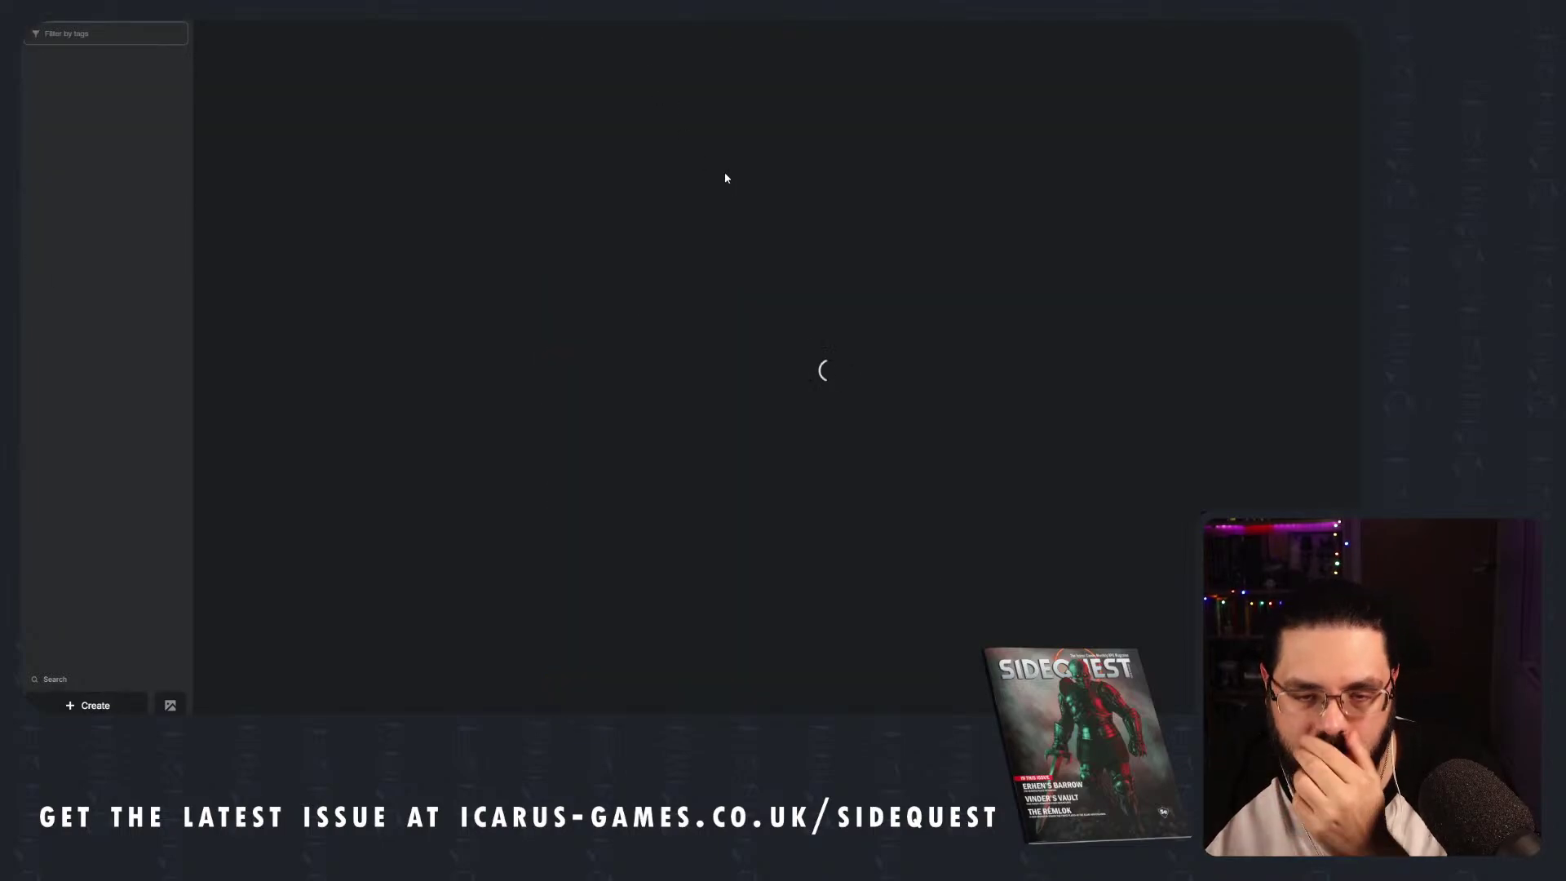
scroll(721, 169, down, 4)
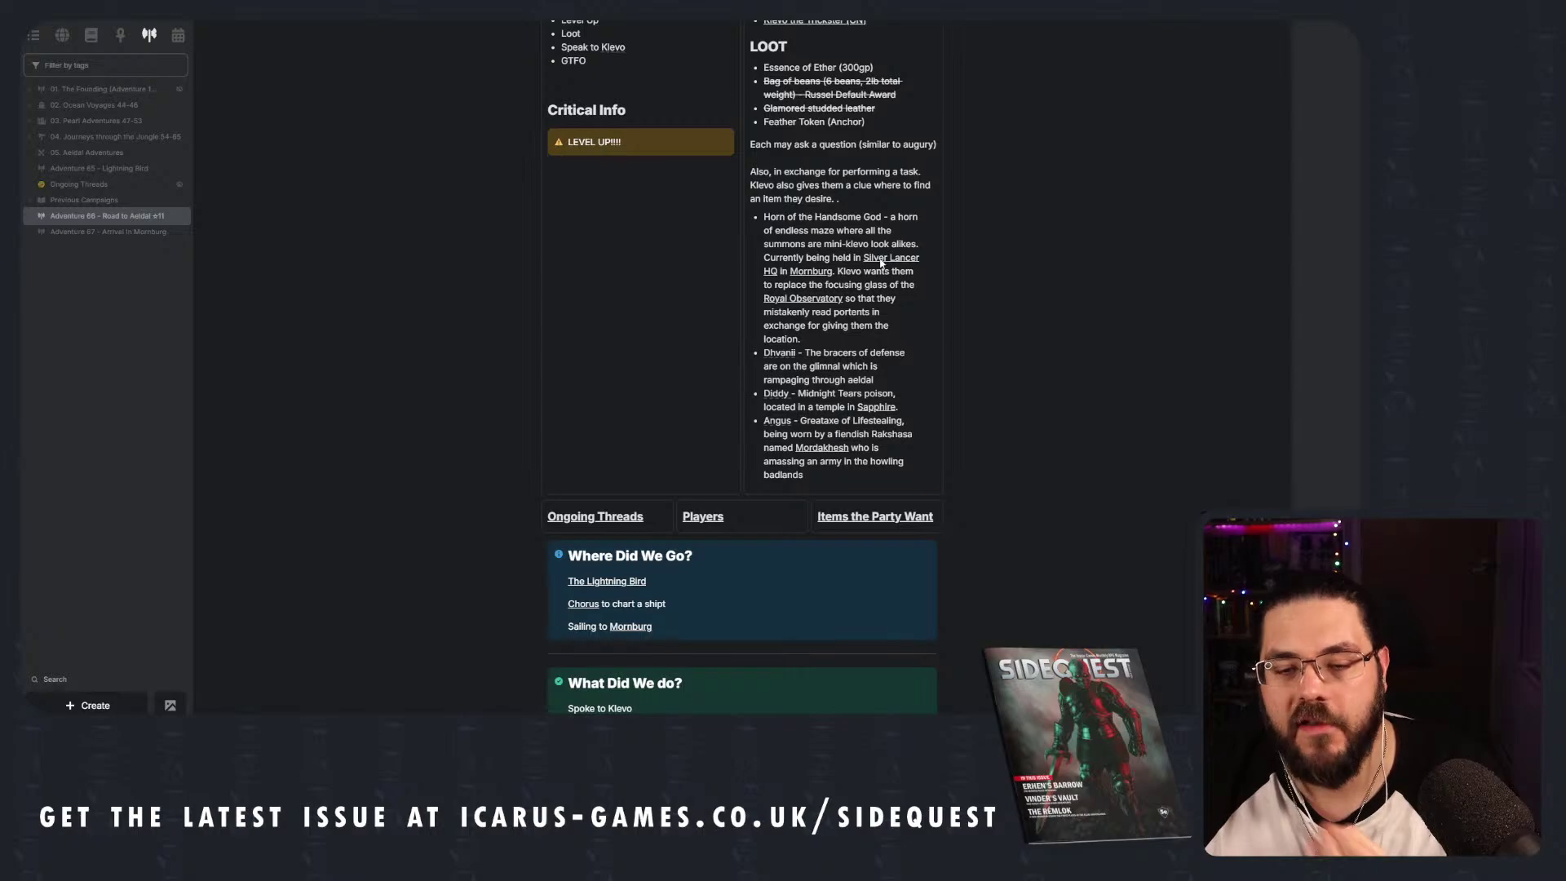
scroll(881, 261, down, 2)
scroll(881, 261, down, 6)
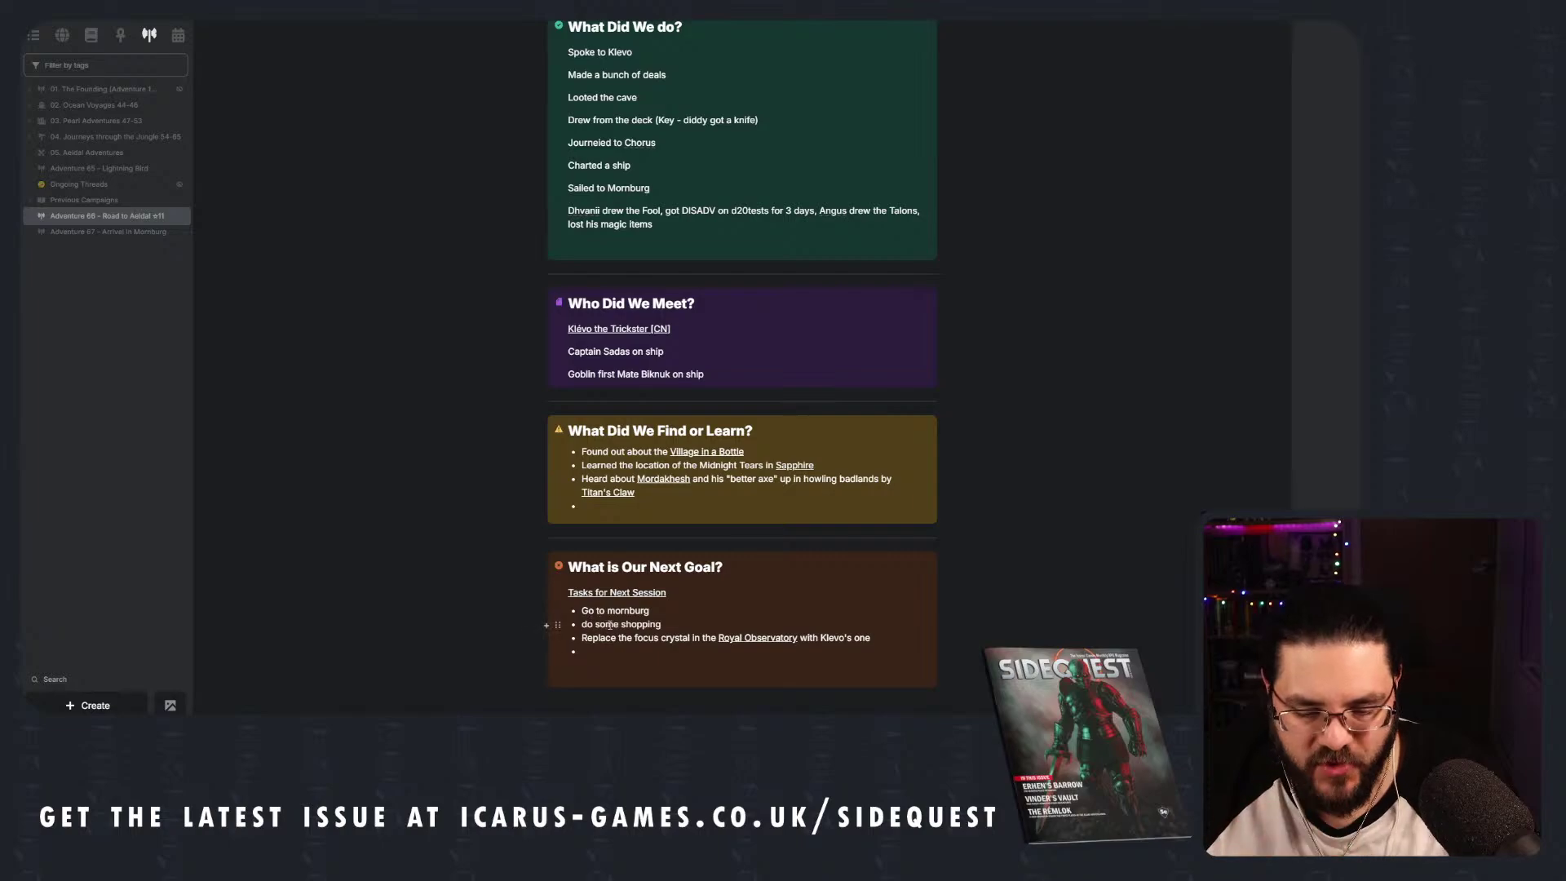
scroll(829, 443, up, 7)
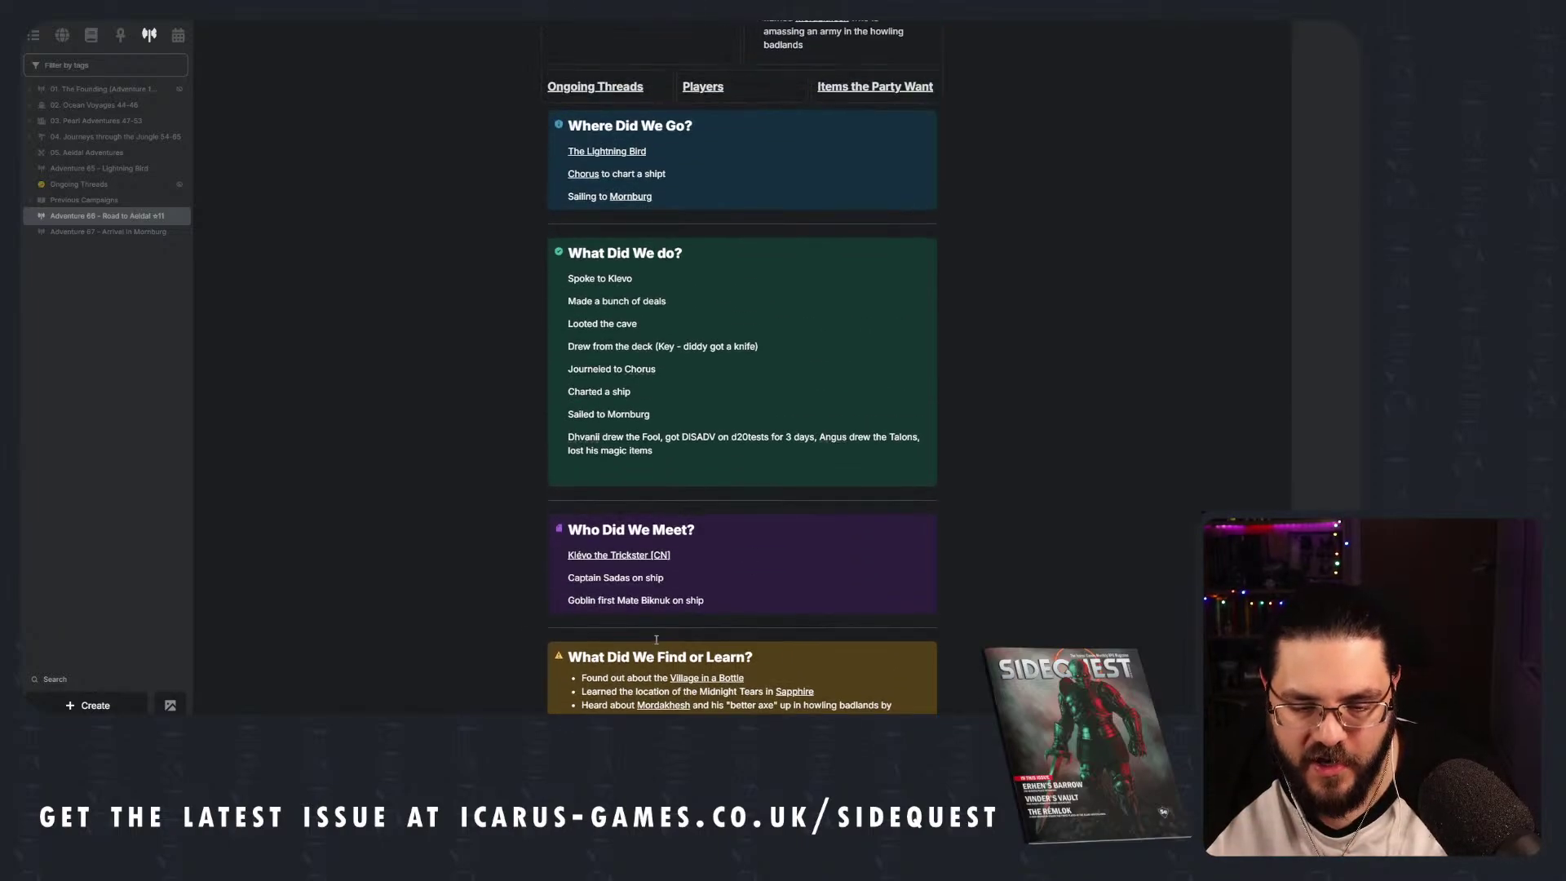
scroll(829, 443, up, 2)
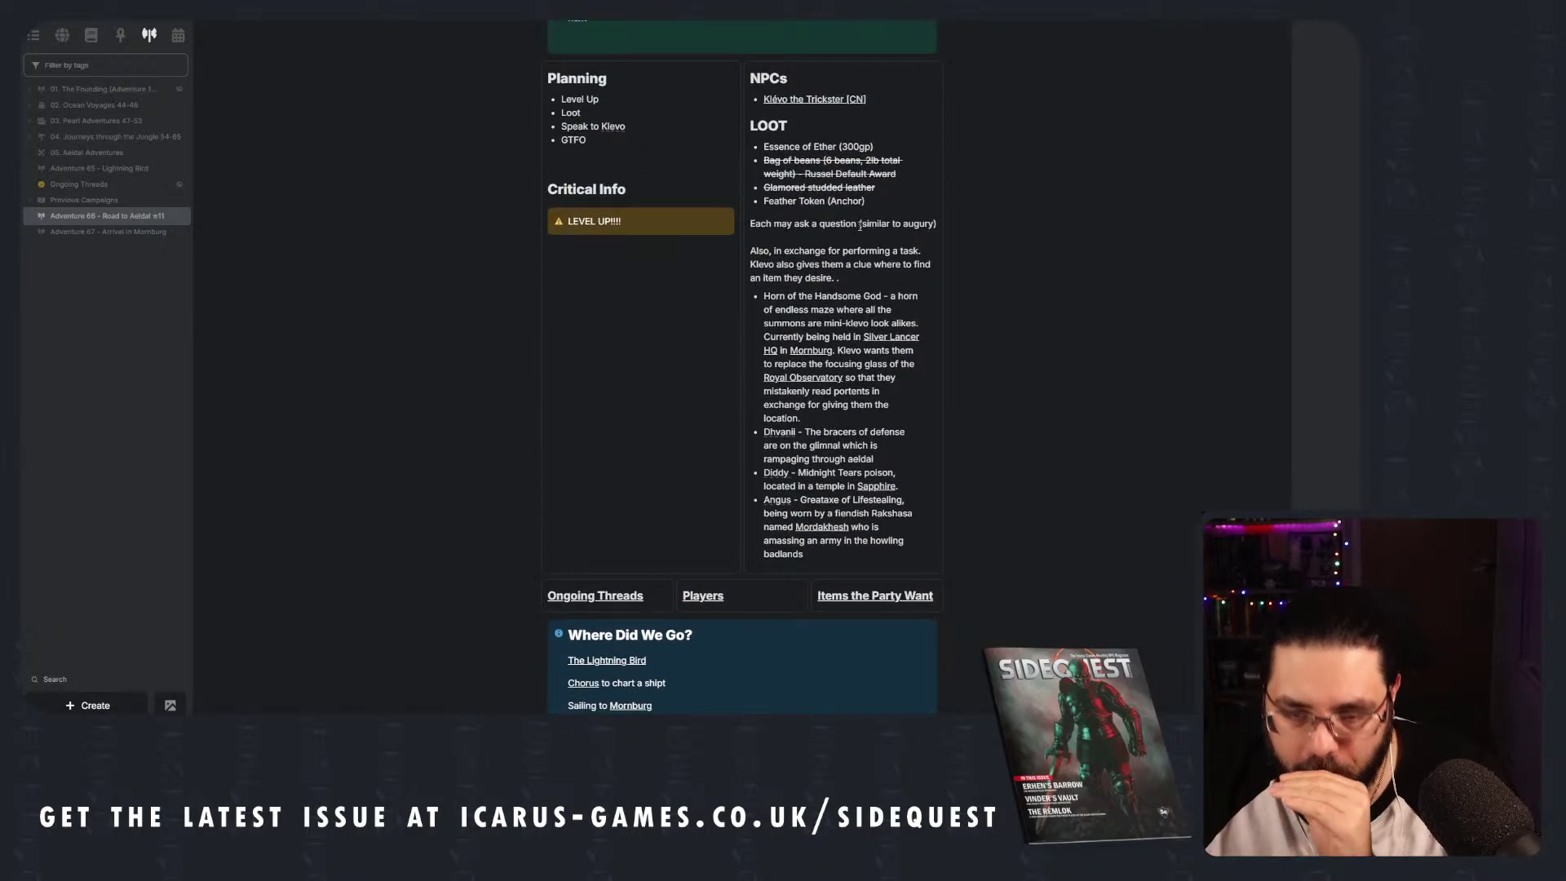
Return to the Adventure 67 page and enter "Level up Cornelius" in the Critical Info box, followed by a new line.
scroll(688, 300, up, 3)
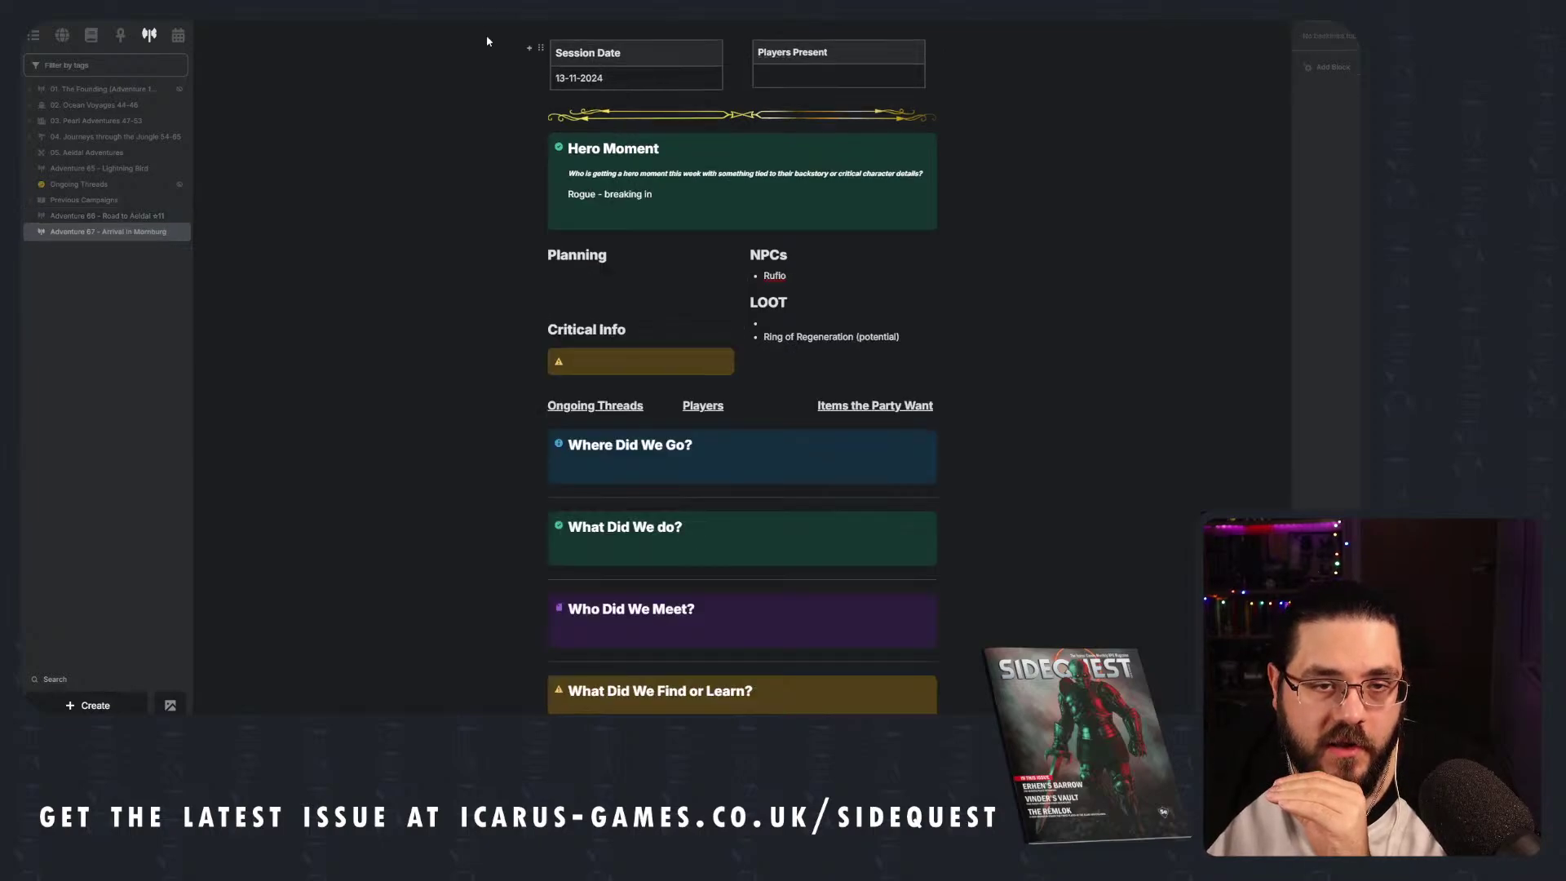
click(607, 361)
text(Lev)
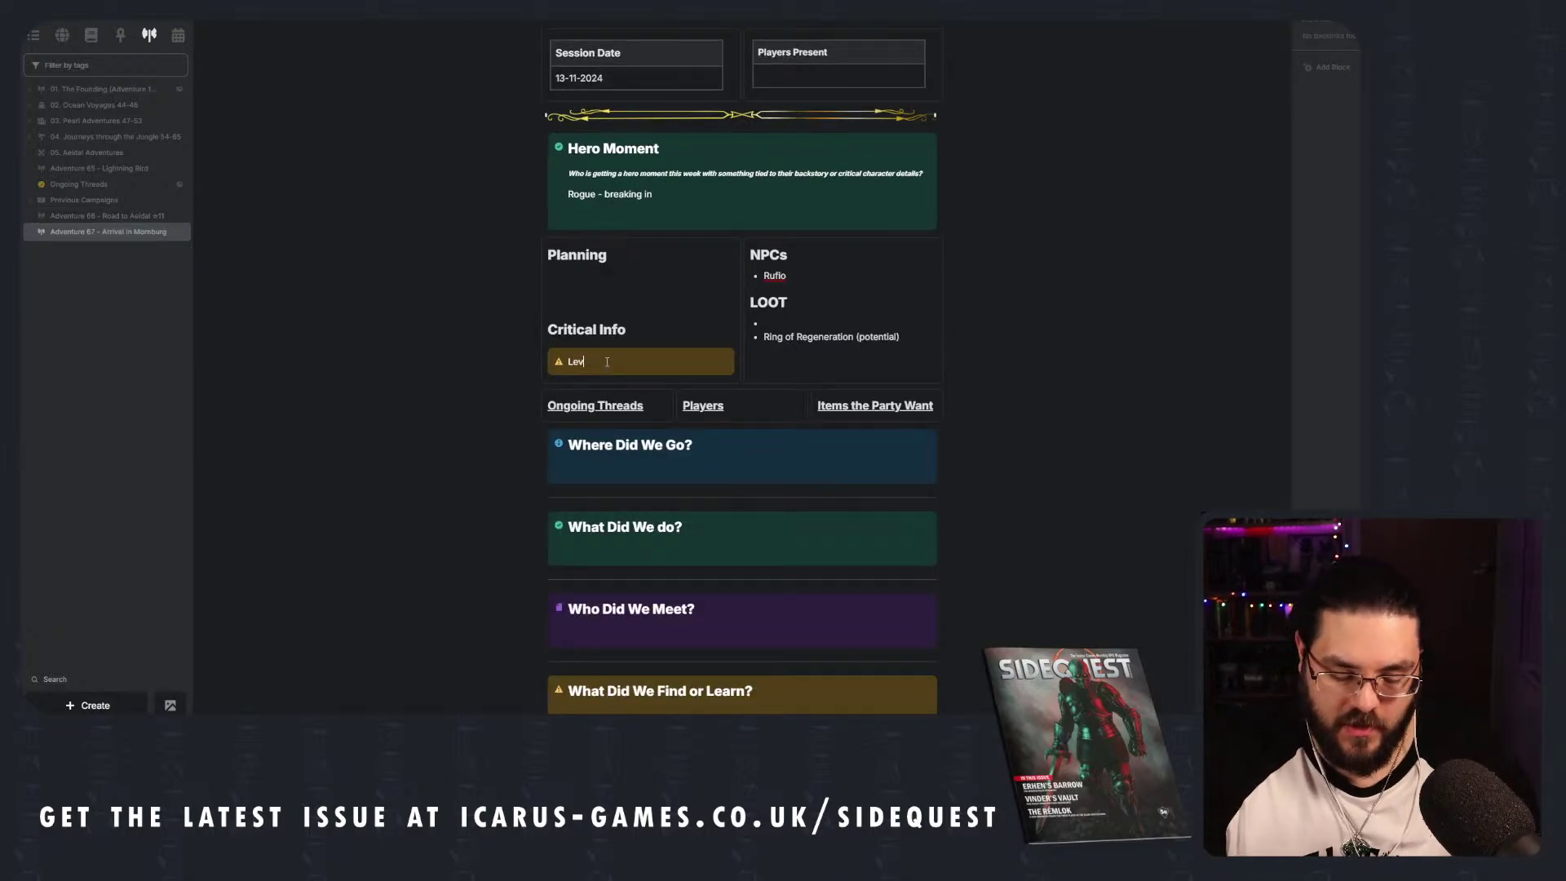
text(el up Co)
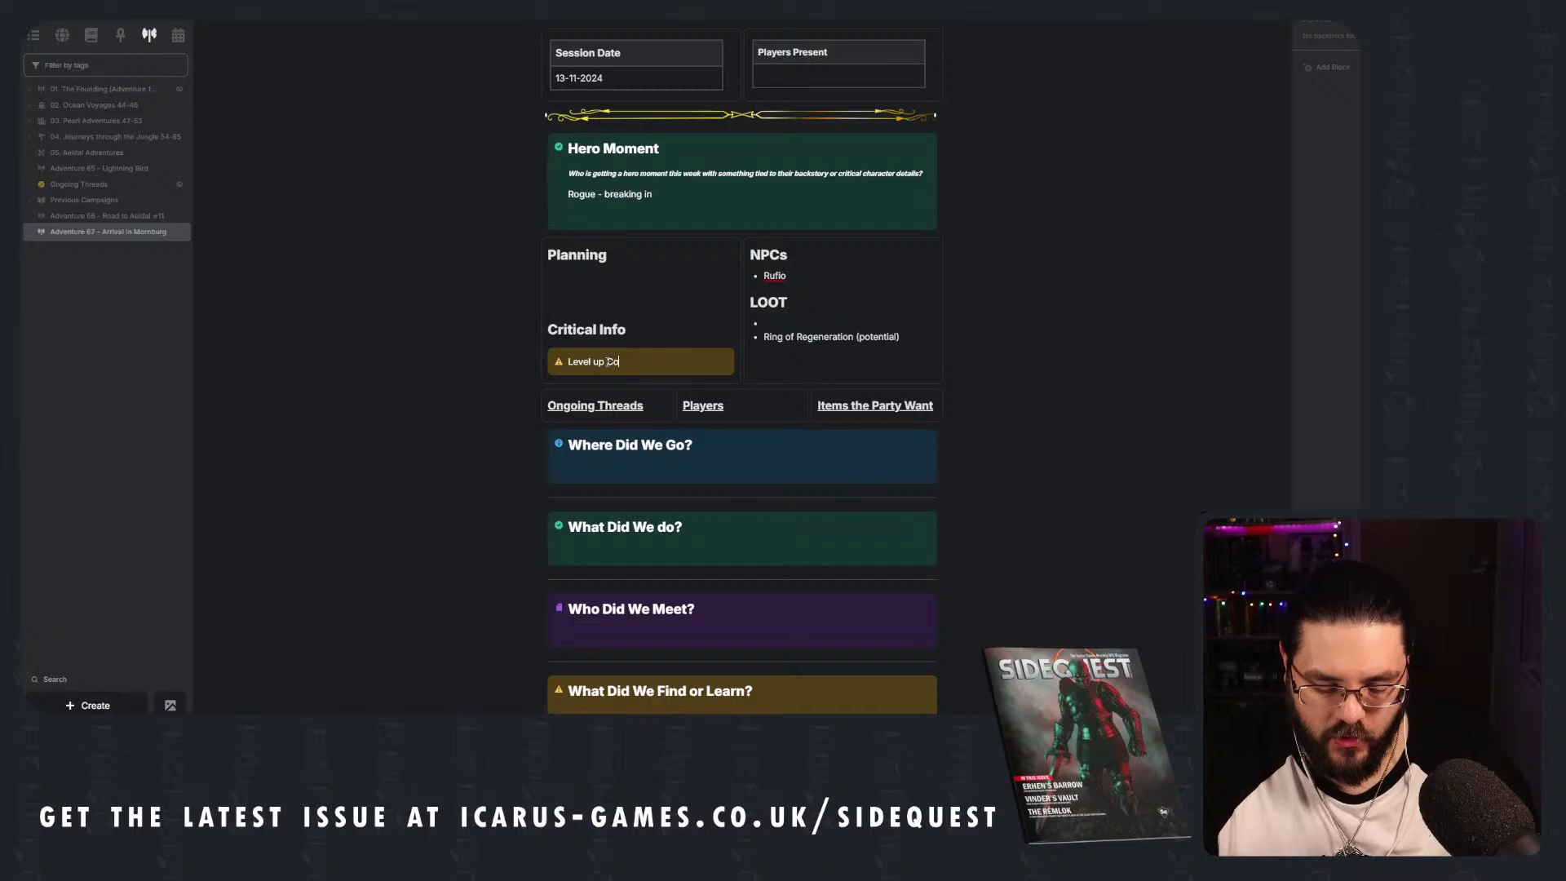
text(rnelius)
key(Return)
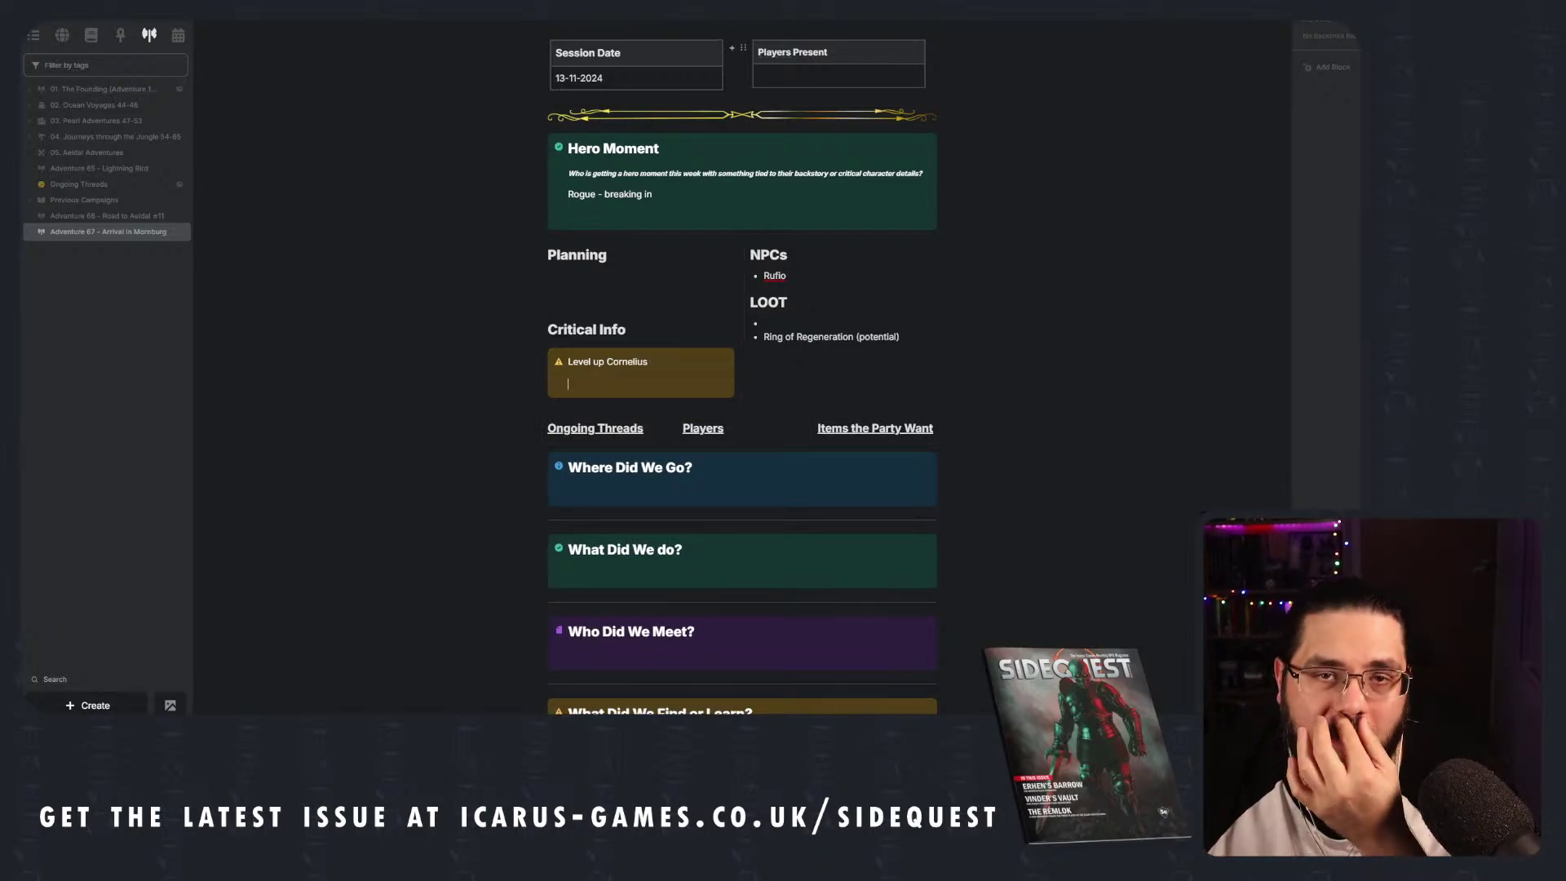
Open the Adventure 66 page and strike through "Feather Token (Anchor)" in its LOOT list.
click(107, 215)
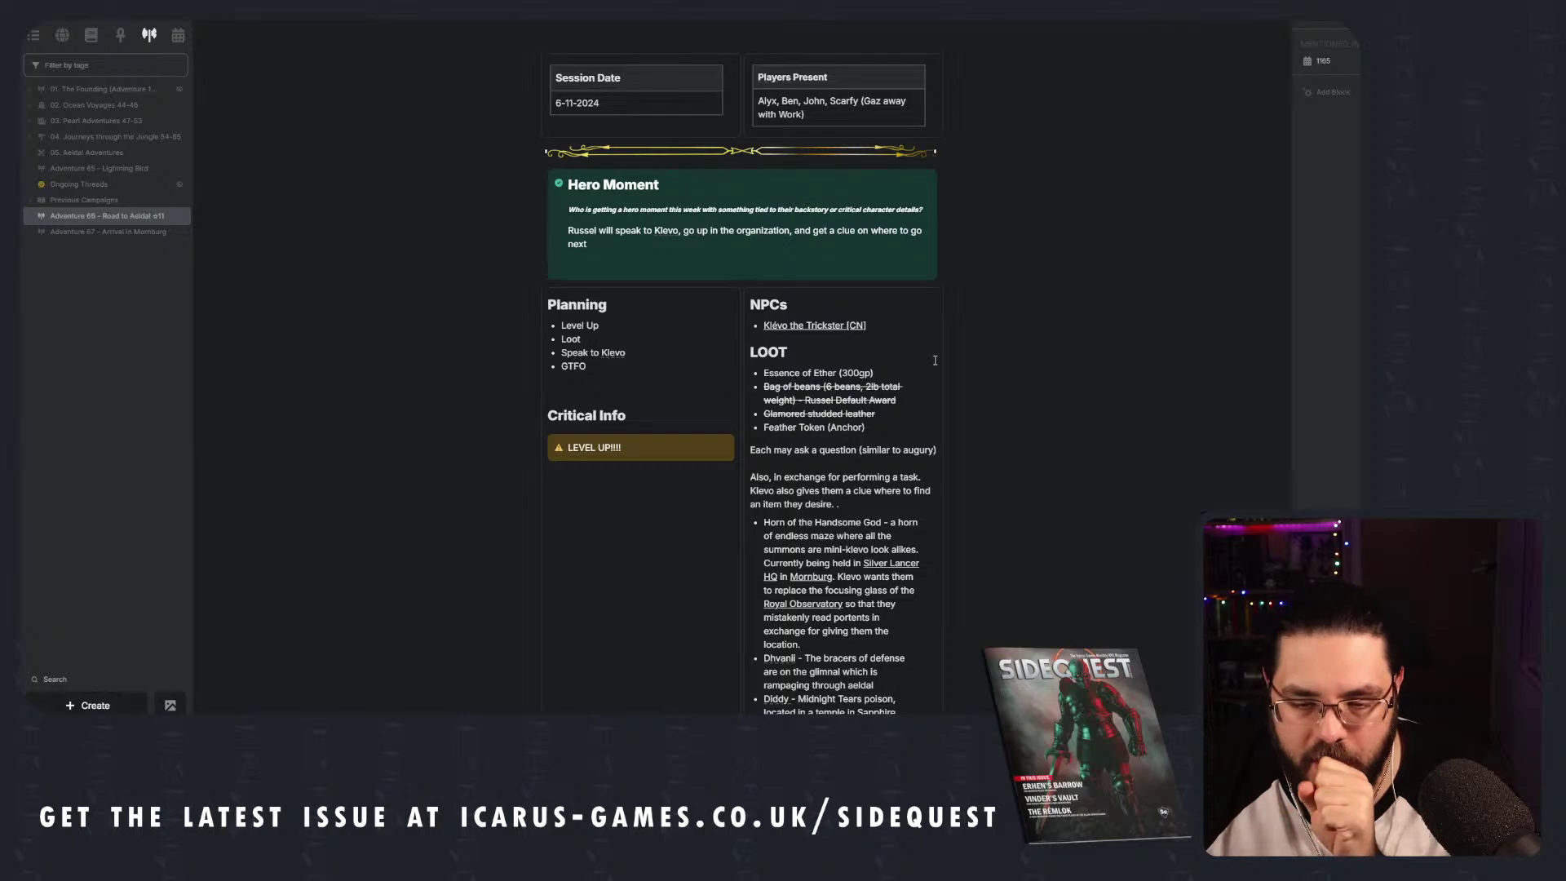
scroll(882, 406, down, 1)
drag(868, 314, 761, 314)
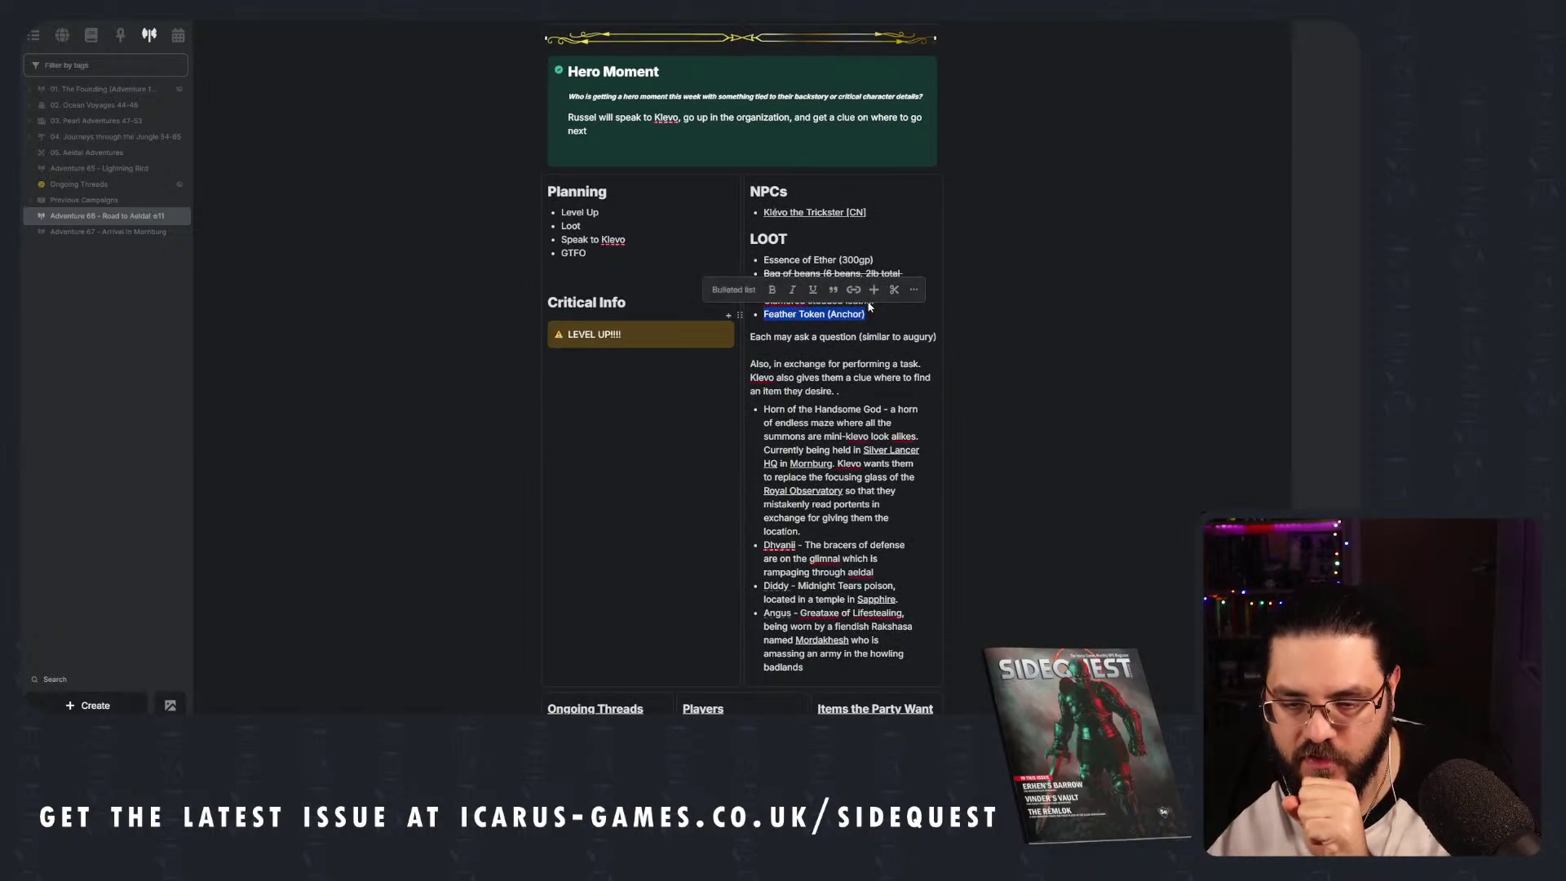
click(913, 290)
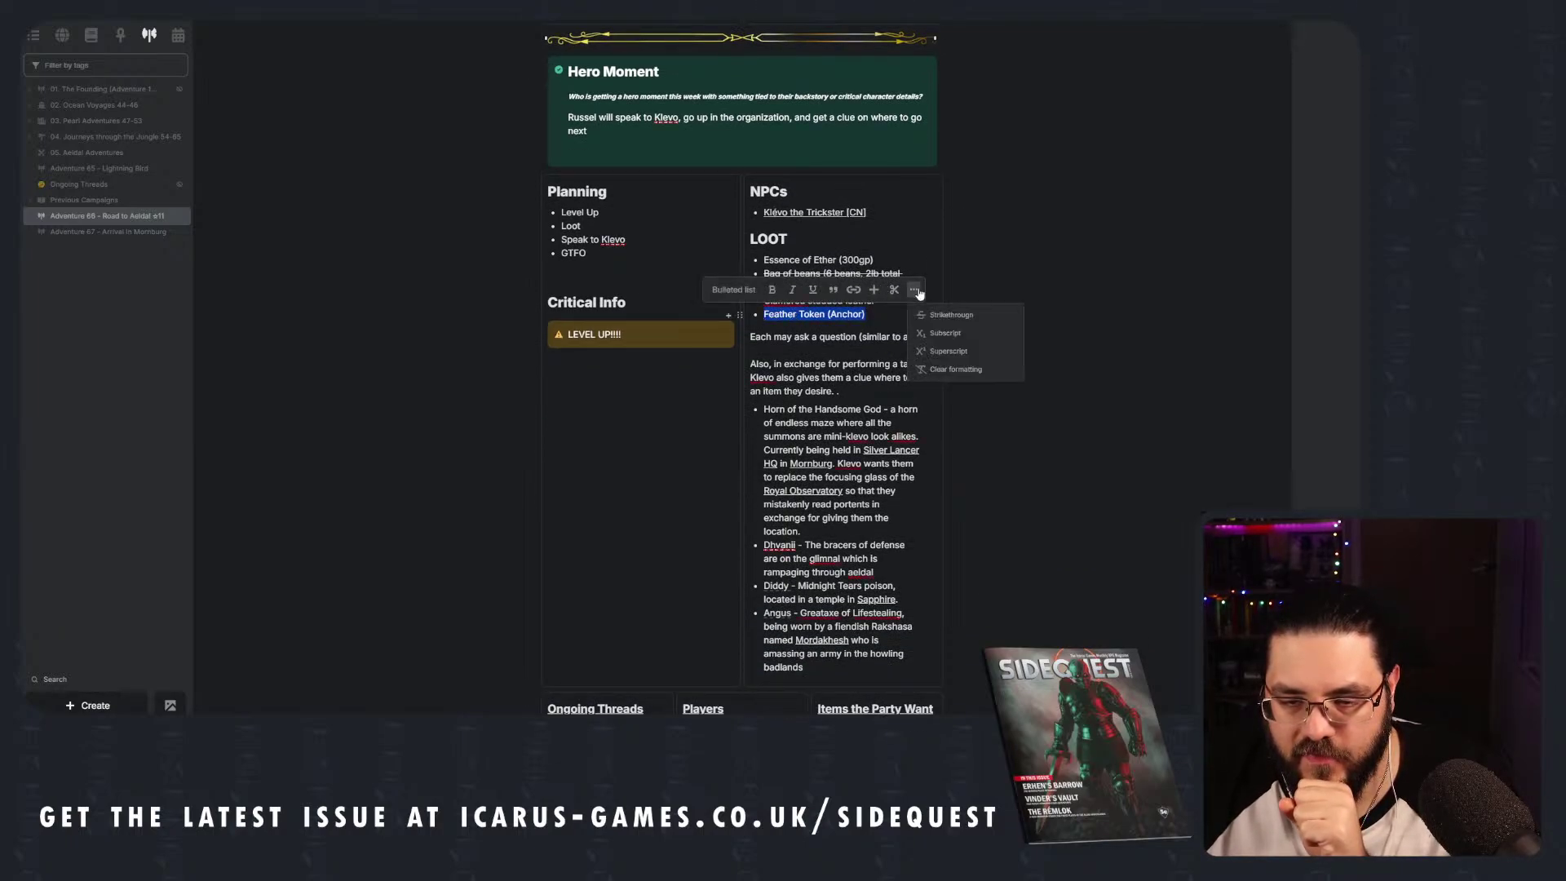
click(951, 315)
Copy the struck-through bag of beans, glamored studded leather and feather token entries into the level 10 "Earned so Far" cell of the Levelling table.
click(883, 316)
drag(882, 317, 761, 279)
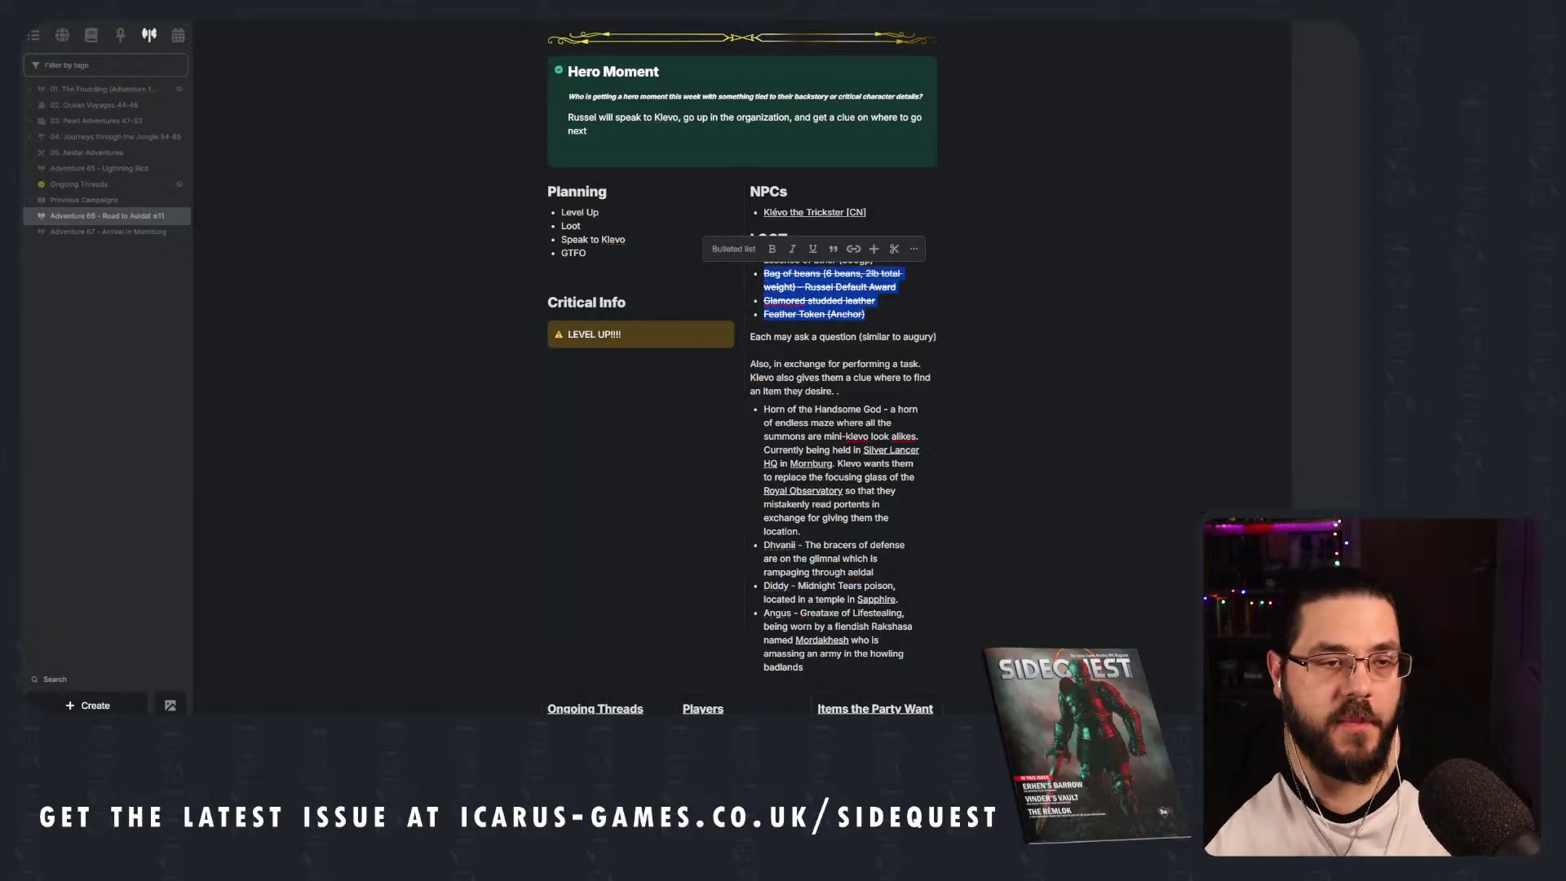
key(ctrl+Tab)
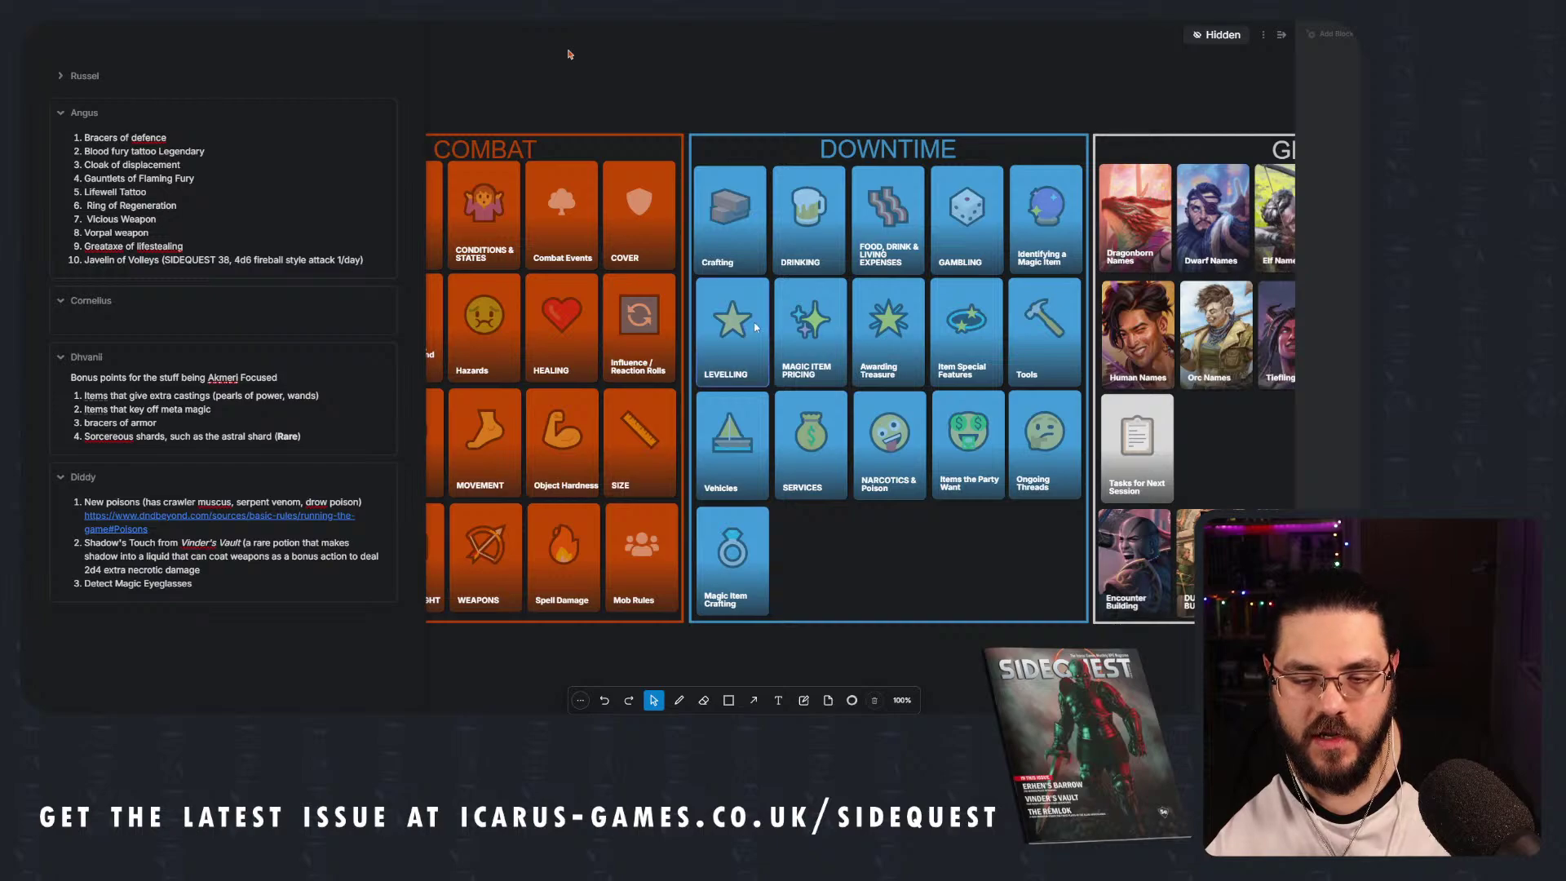
click(833, 326)
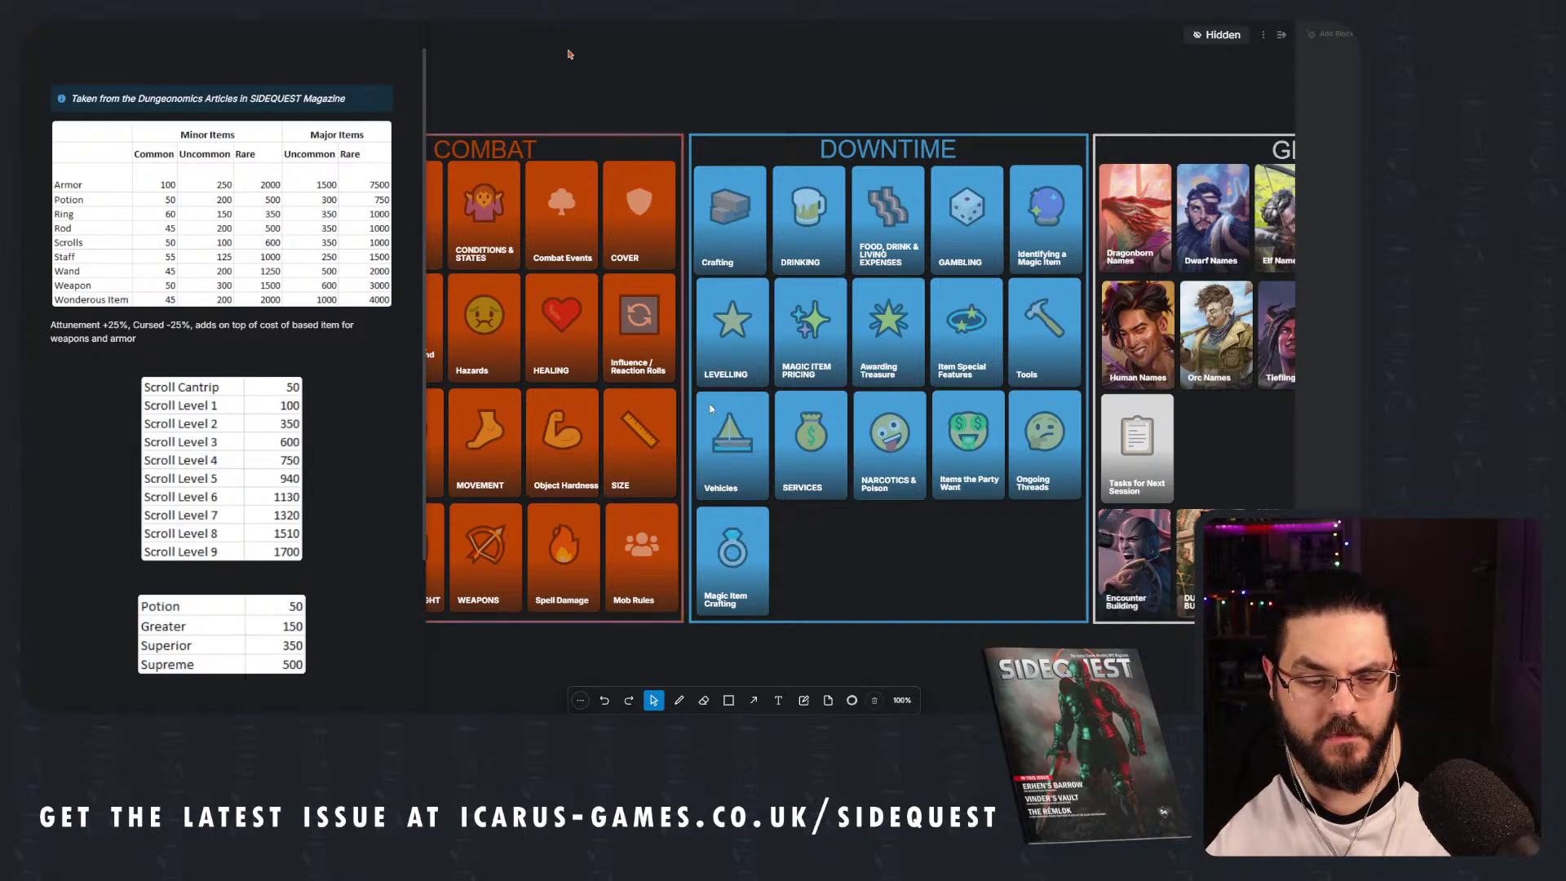
click(731, 330)
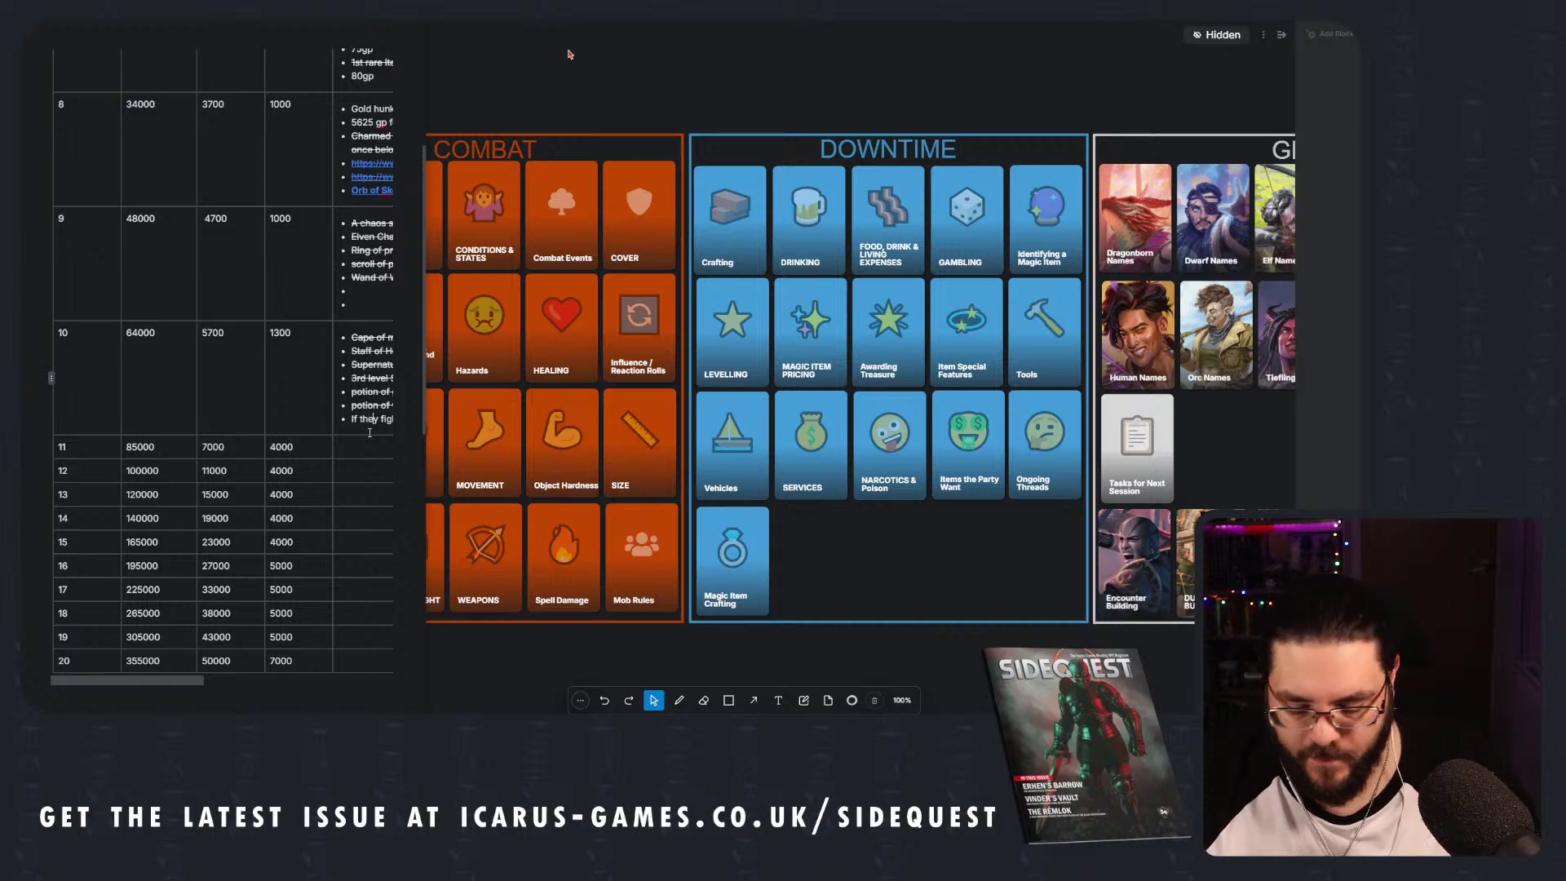
click(369, 432)
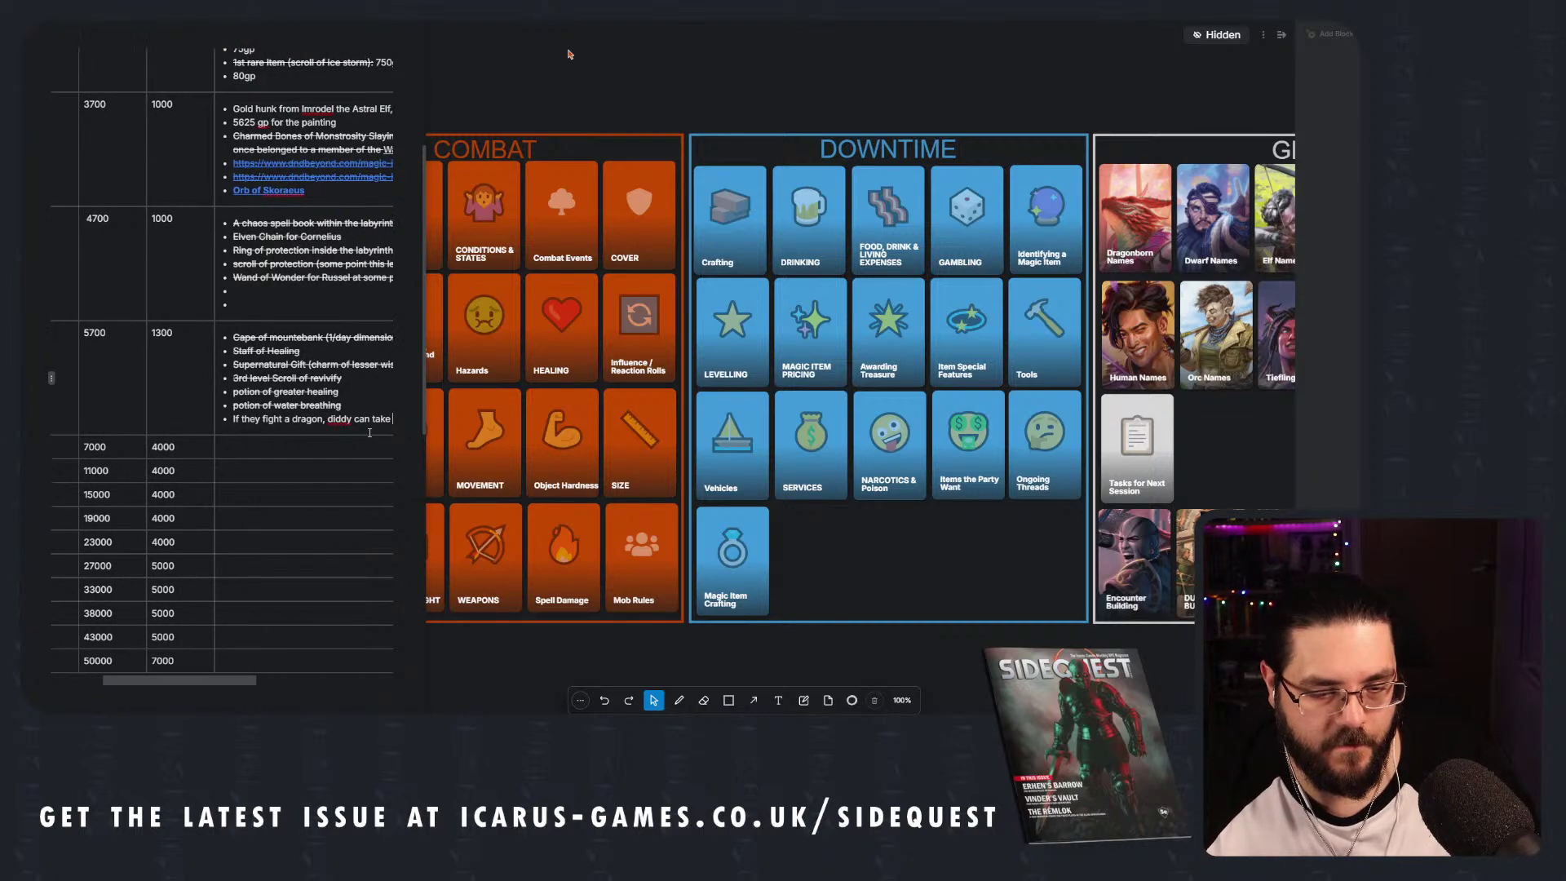
scroll(368, 429, down, 1)
click(353, 350)
key(ctrl+v)
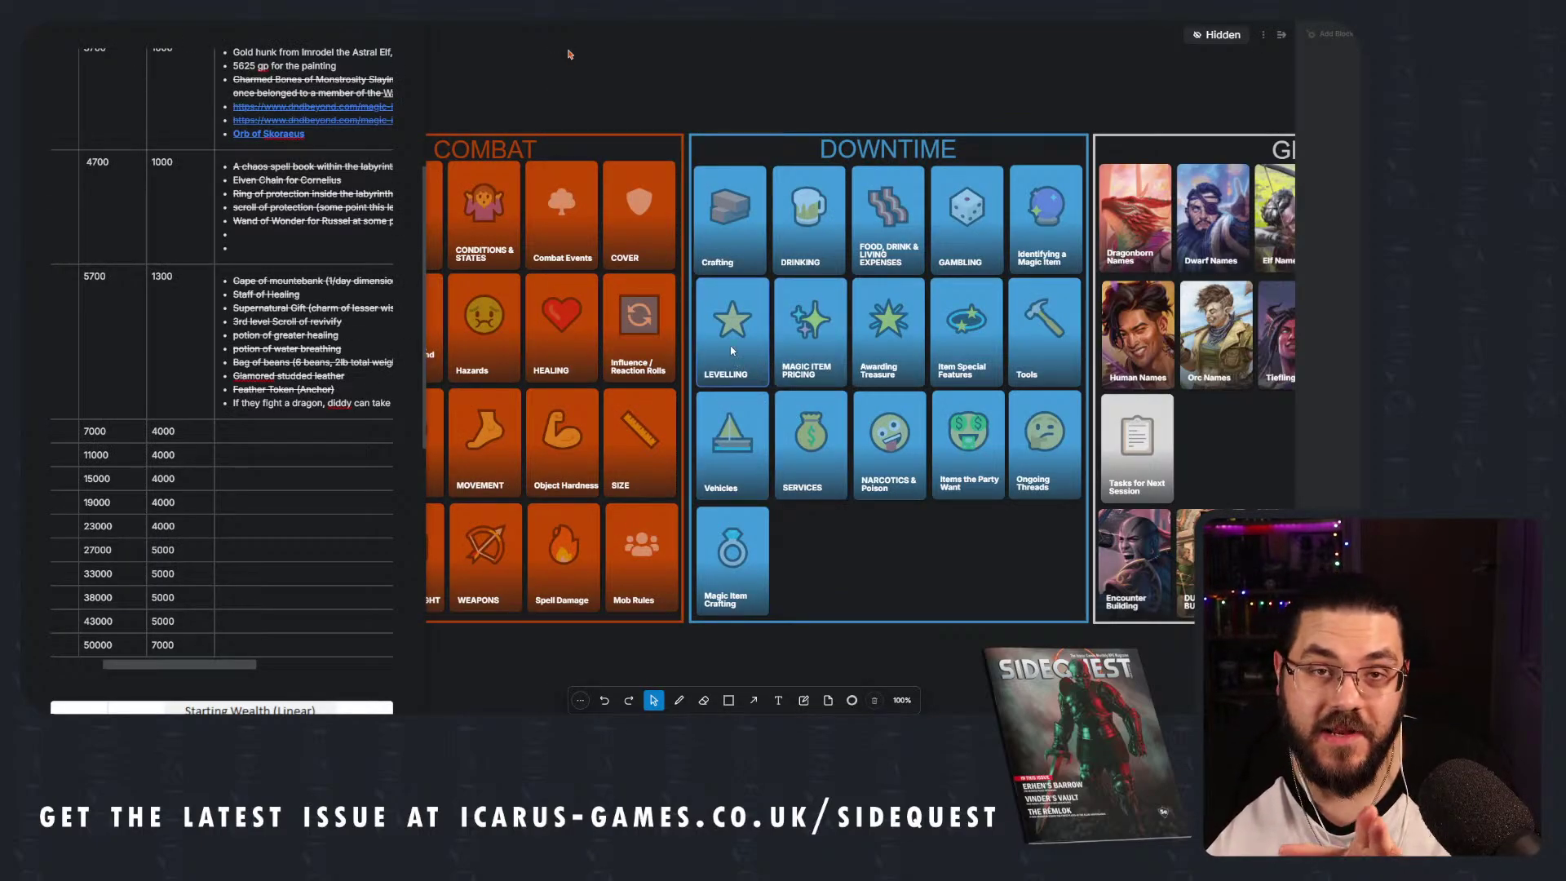
scroll(229, 270, up, 4)
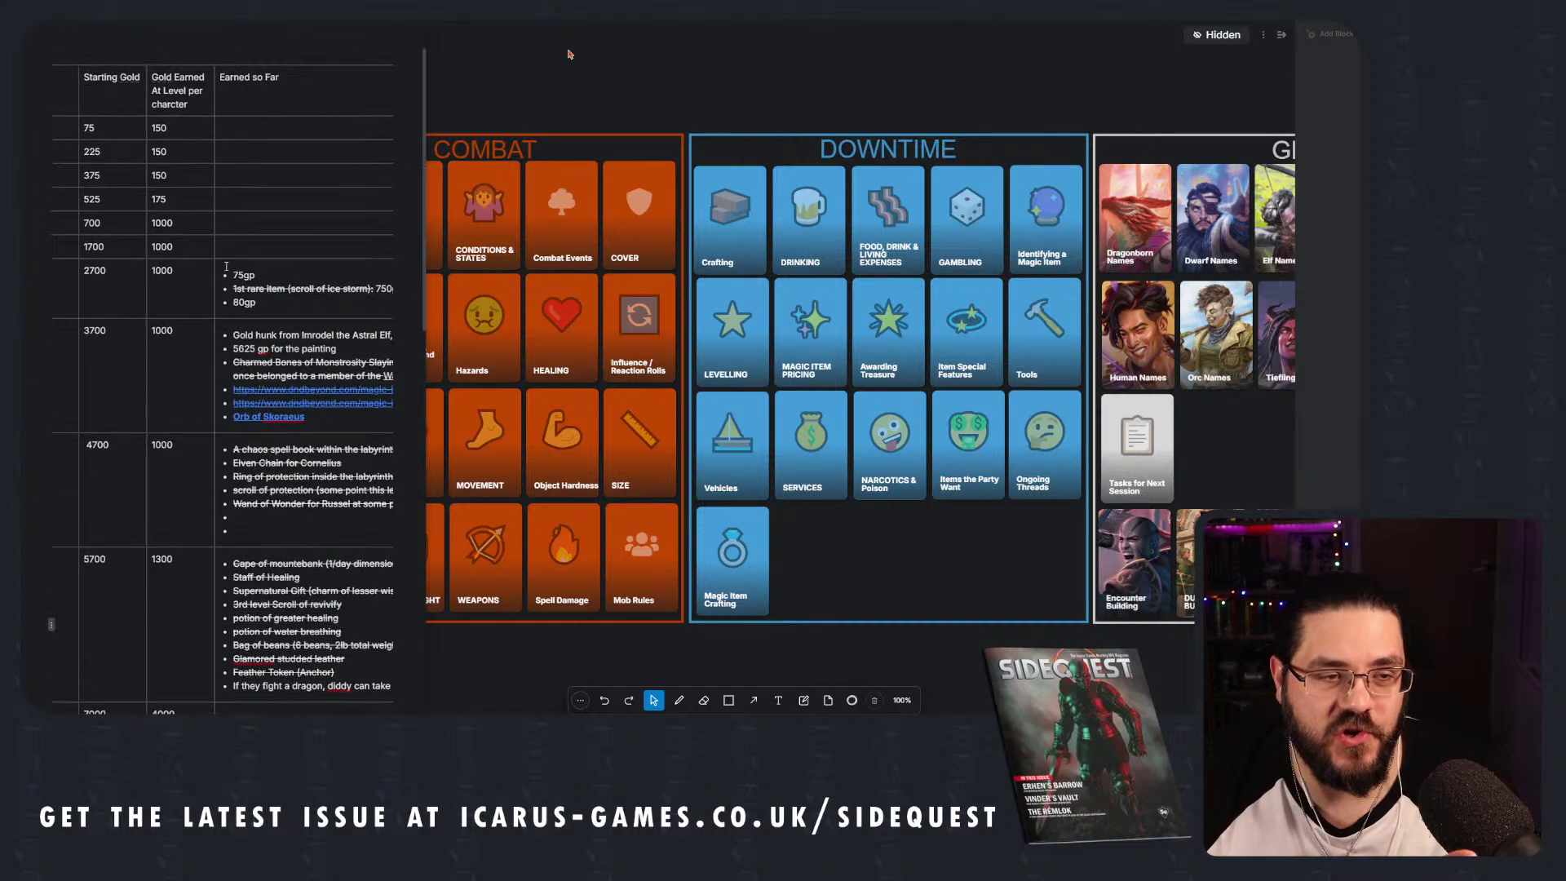
scroll(163, 402, down, 1)
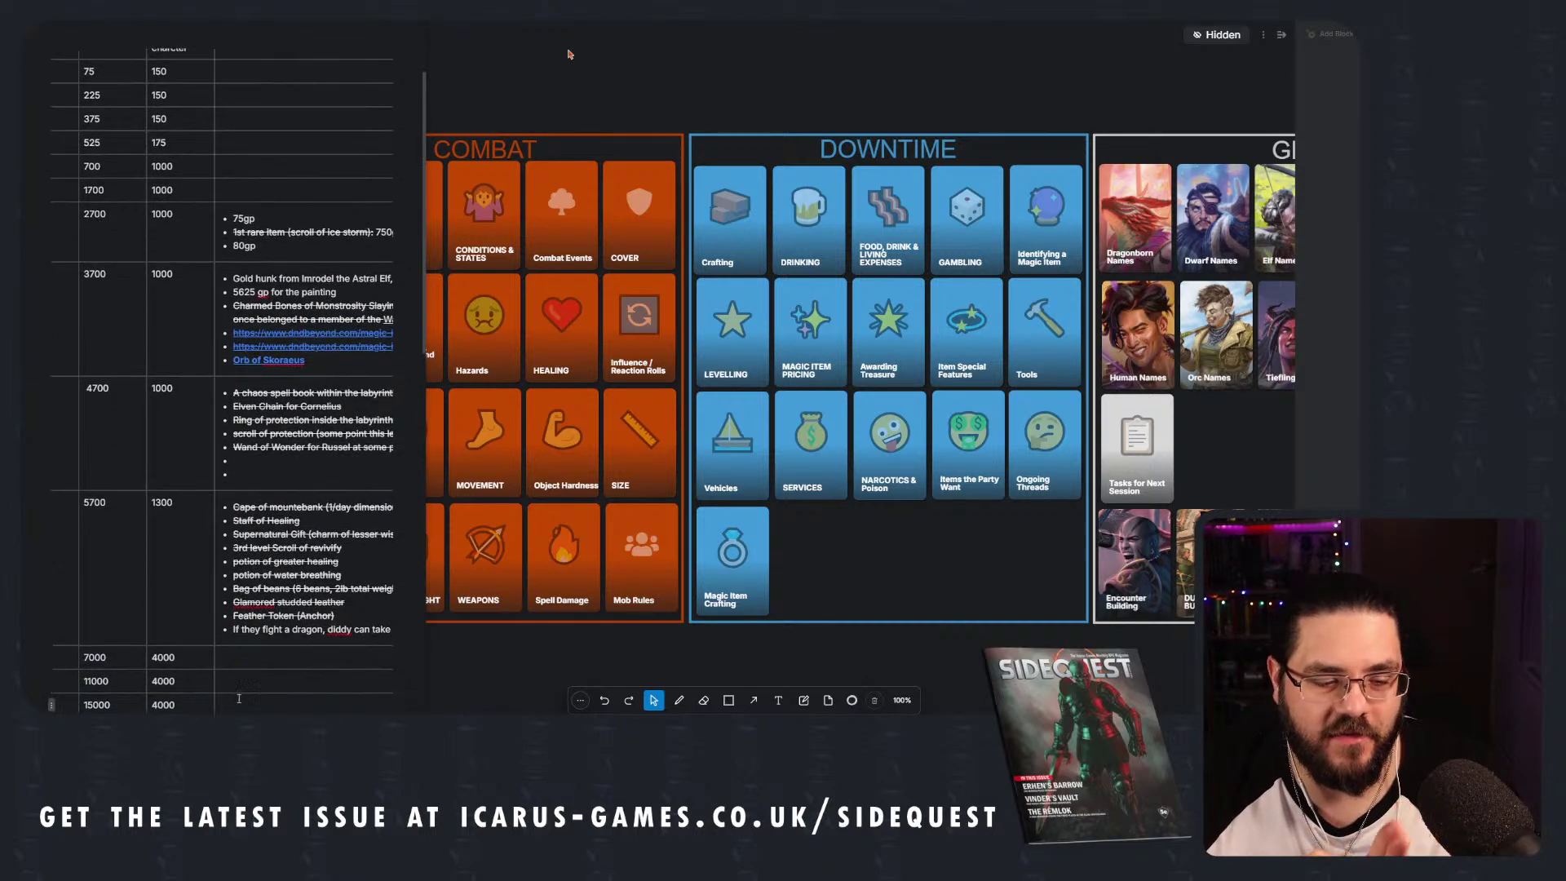
scroll(165, 392, up, 1)
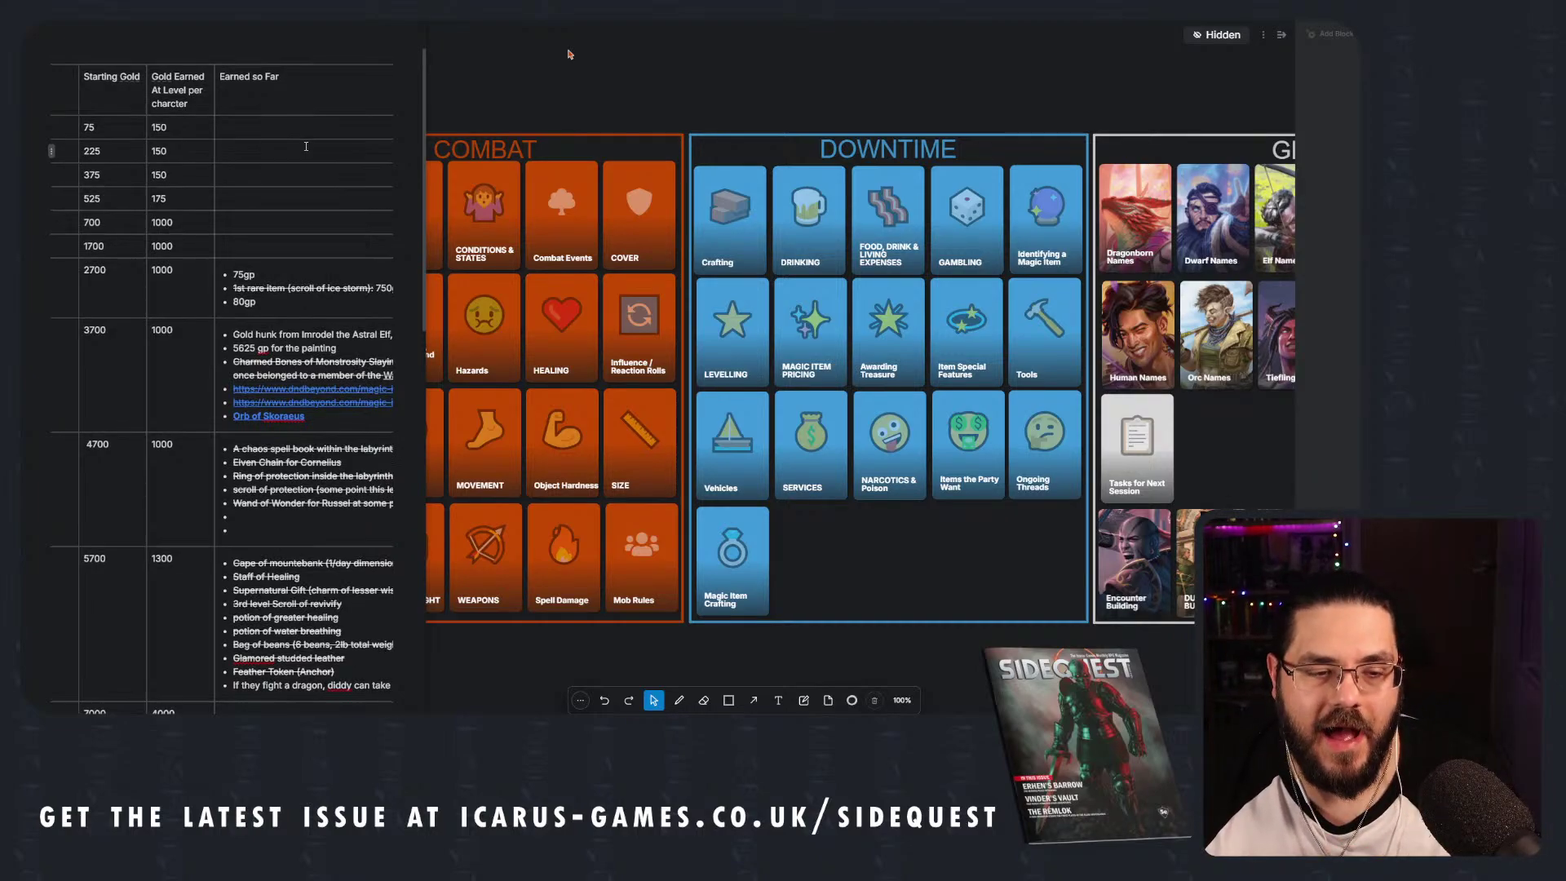
scroll(327, 307, down, 4)
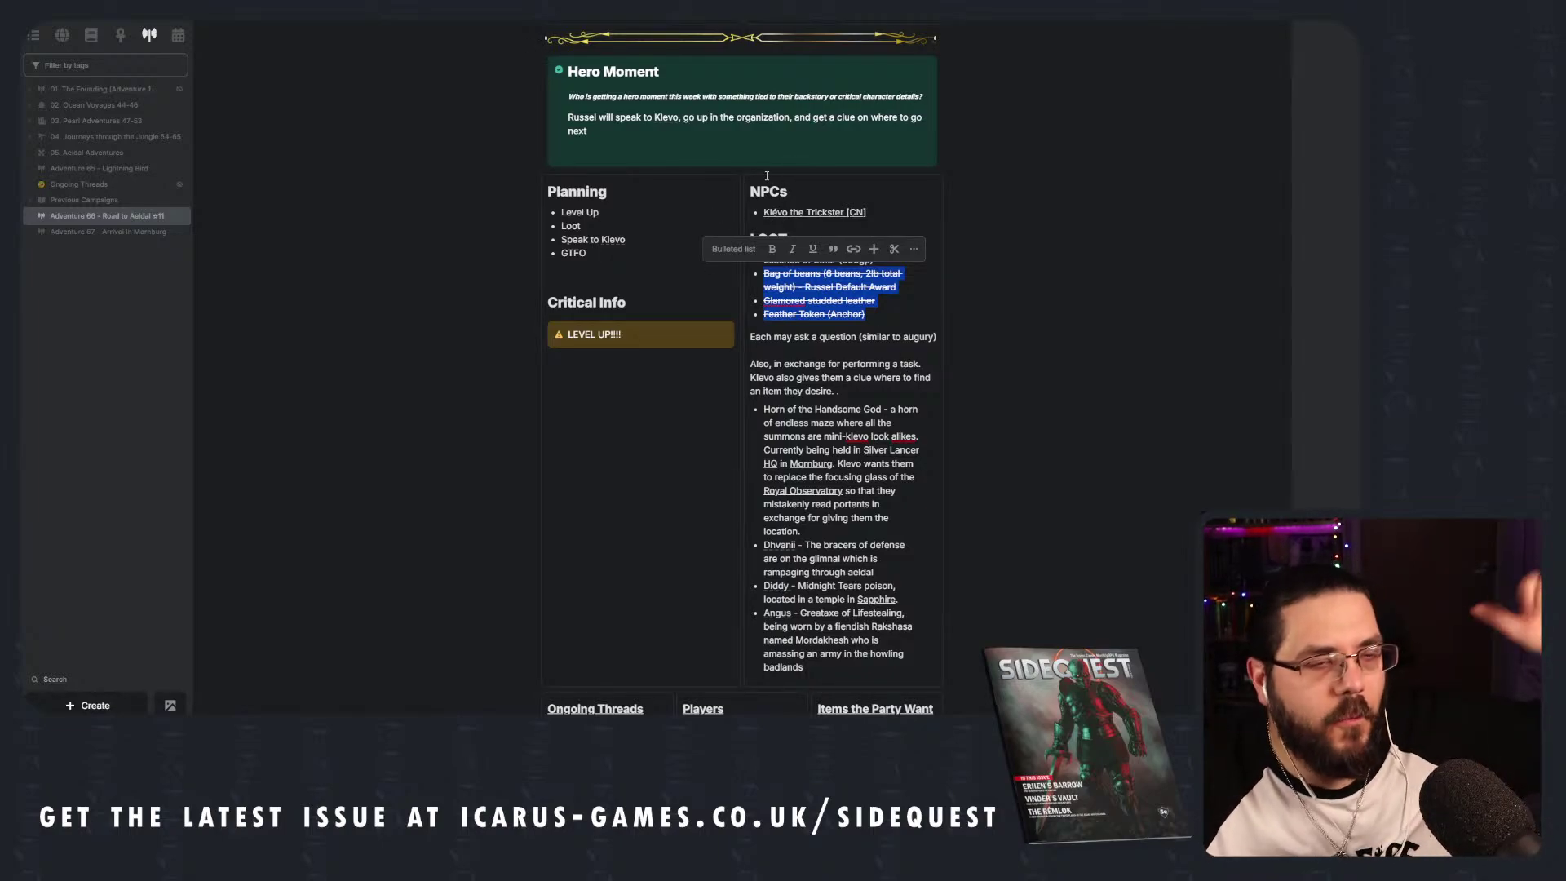
Copy the Horn of the Handsome God entry from Adventure 66 into the empty bullet of Adventure 67's LOOT list.
click(879, 375)
click(857, 376)
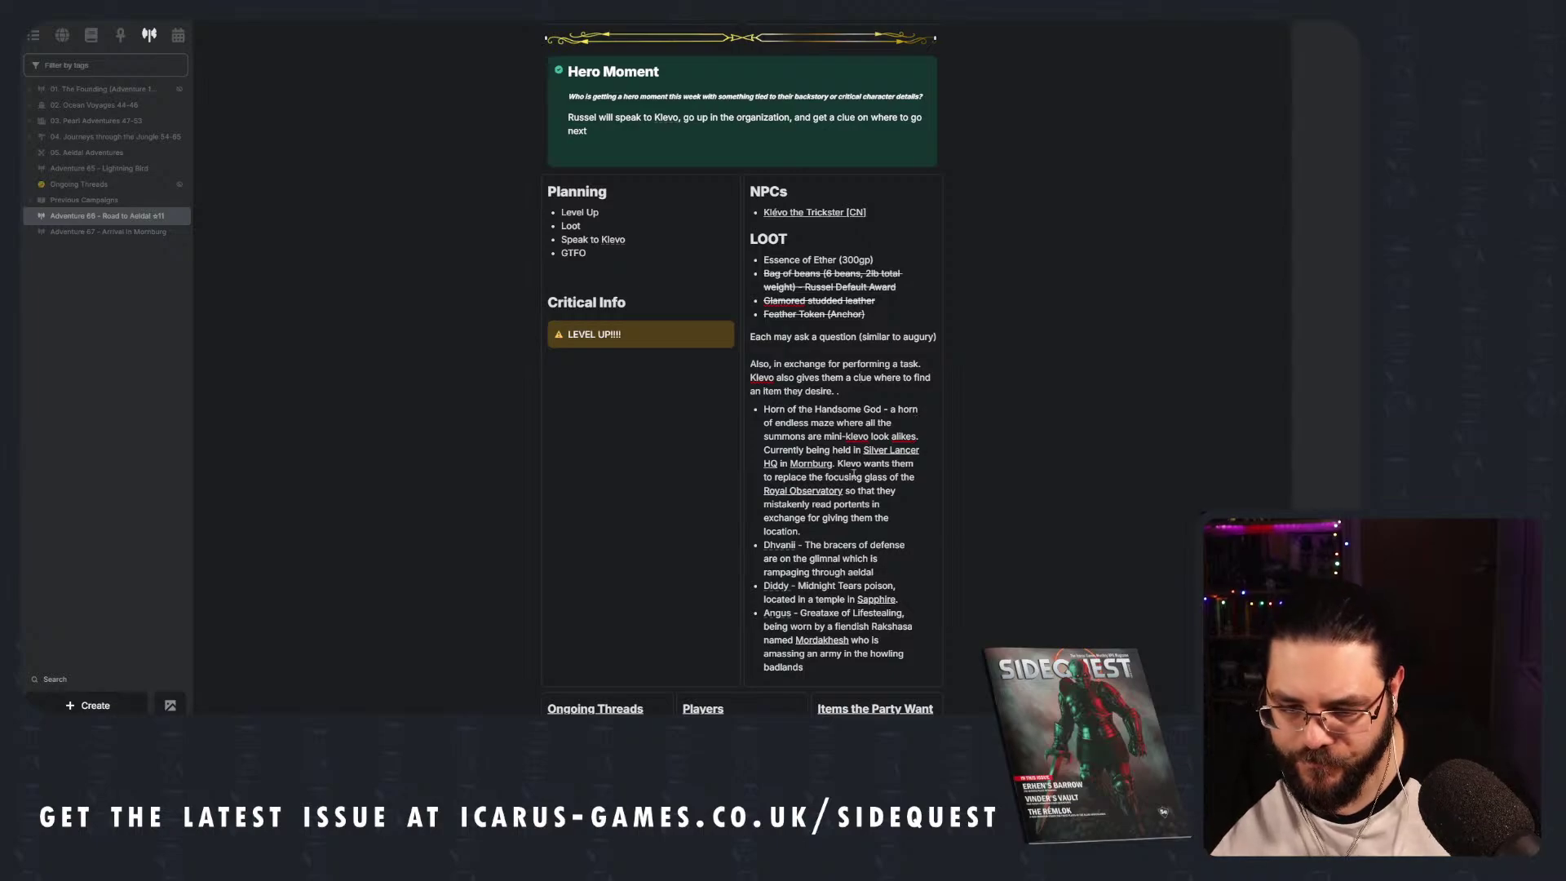
scroll(890, 477, down, 2)
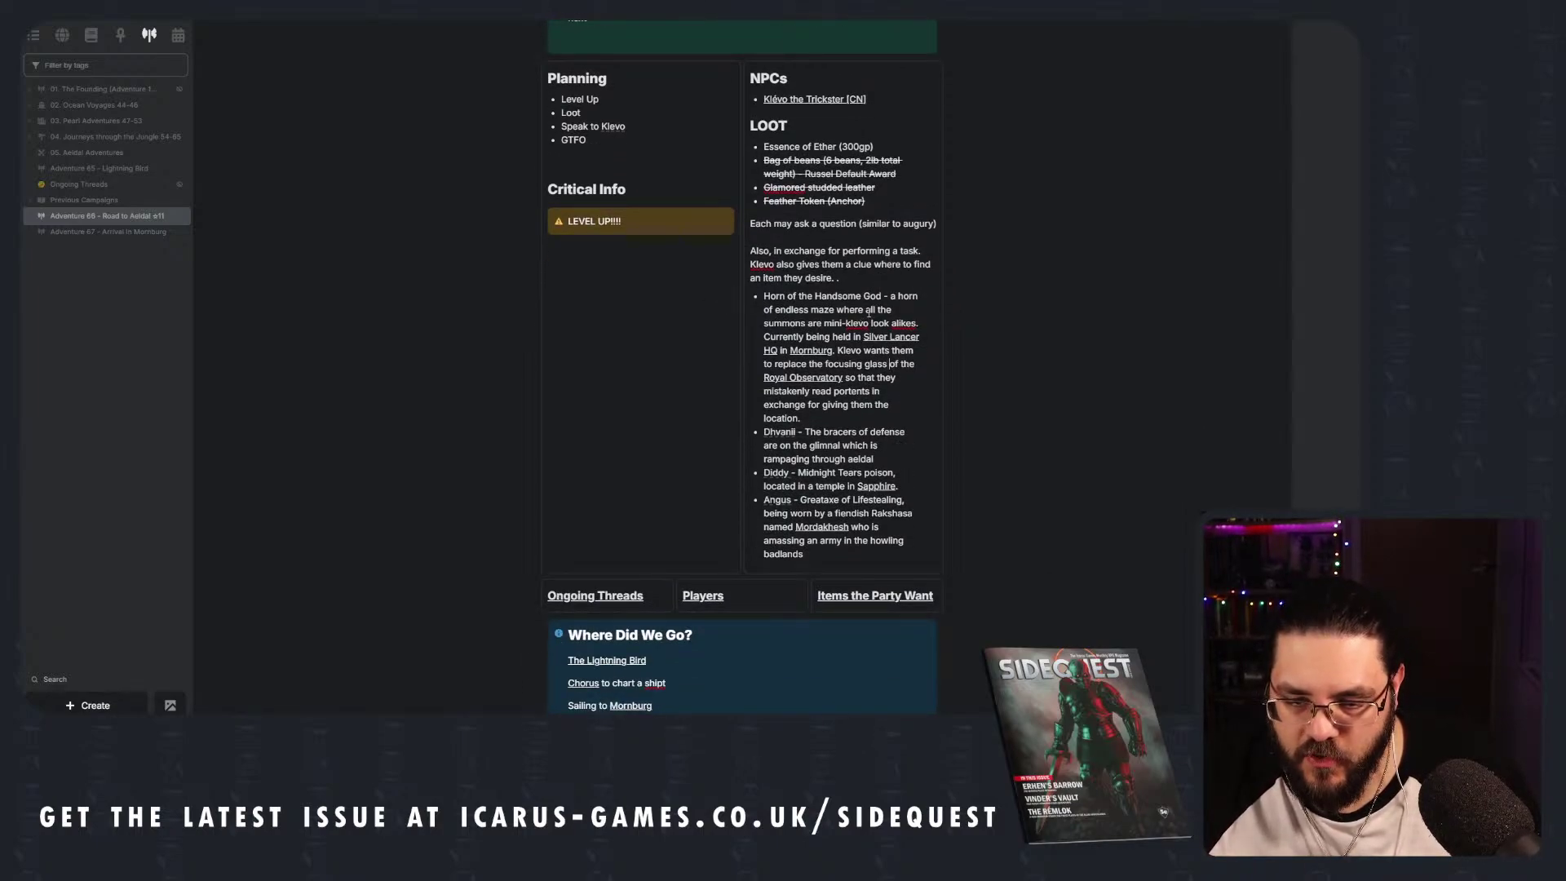
drag(803, 409, 772, 307)
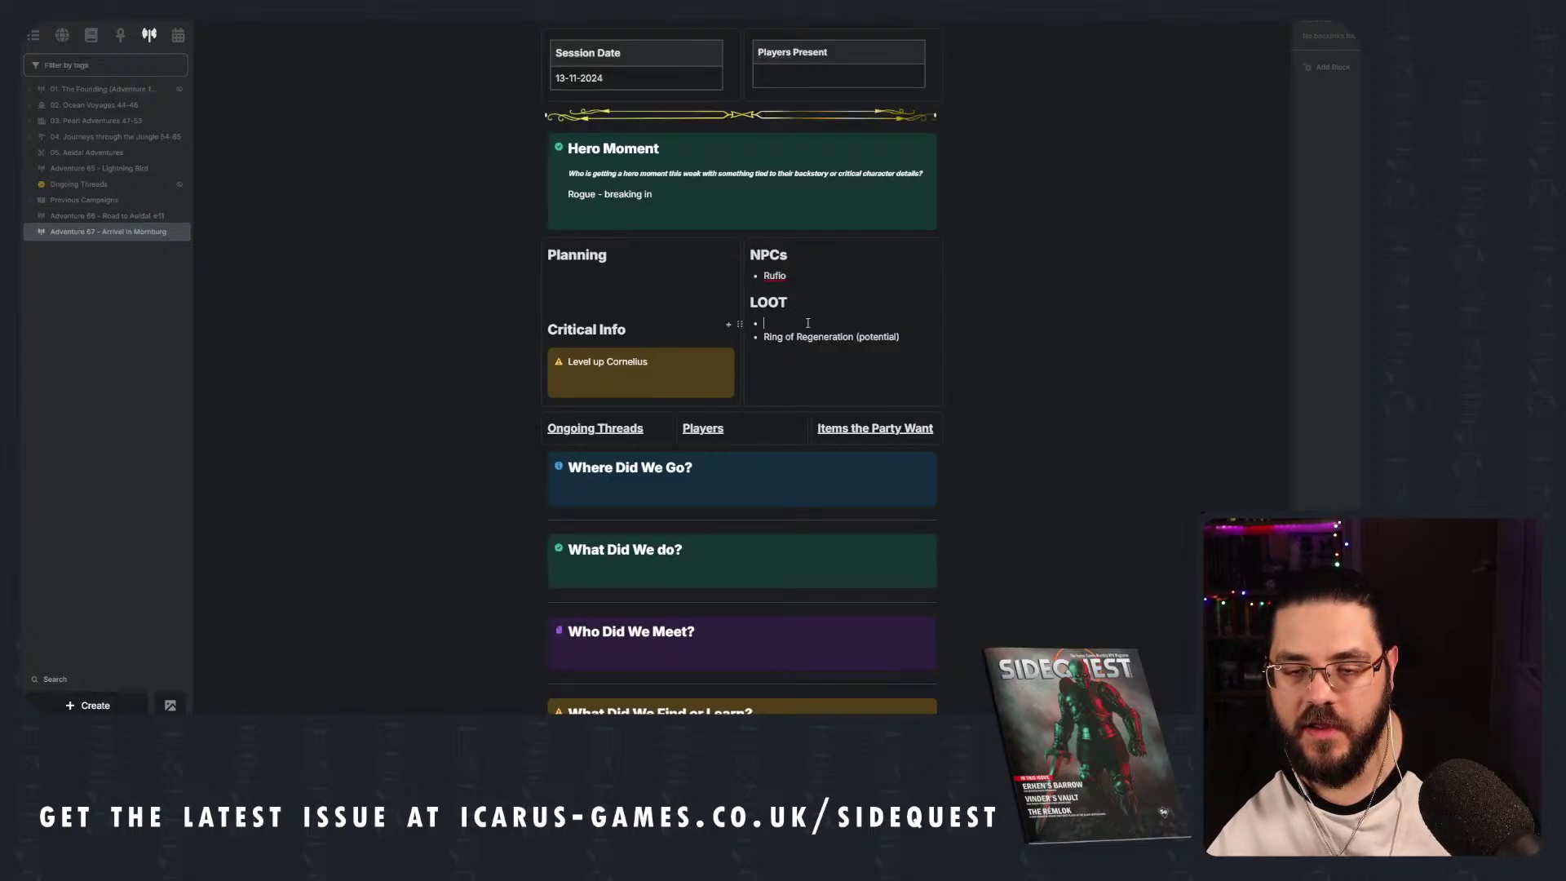
text(Horn of the Handsome God - a horn of endless maze where all the summons are mini-klevo look alikes. Currently being held in Silver Lancer HQ in Mornburg. Klevo wants them to replace the focusing glass of the Royal Observatory so that they mistakenly read portents in exchange for giving them the location.)
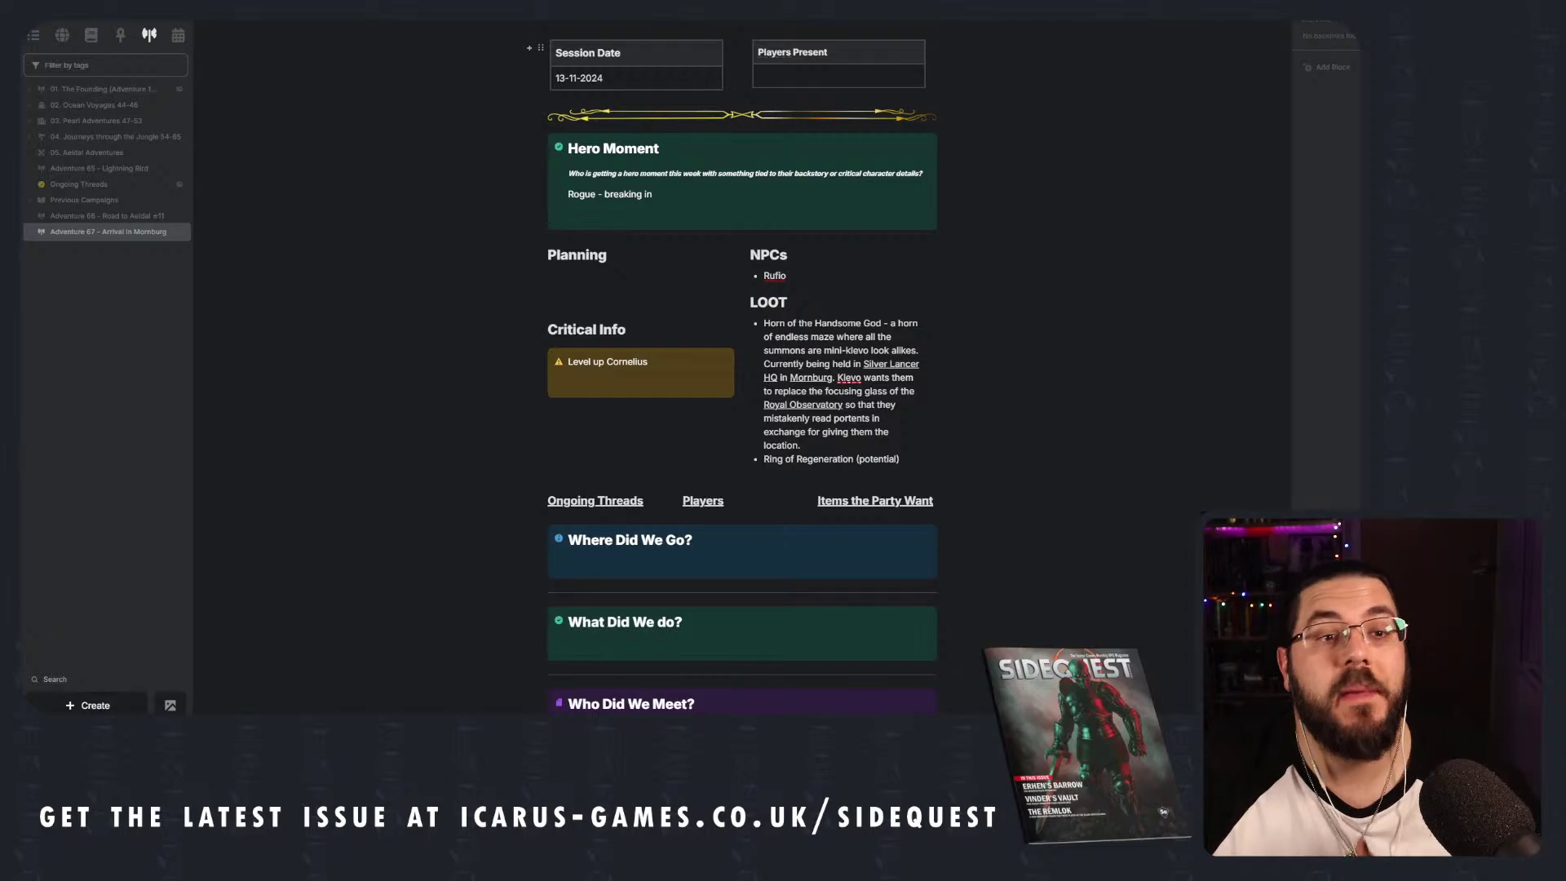
Open the Mornburg map and examine the Silver Lancer HQ and Halavar Manor entries, including the manor's key NPCs.
click(811, 377)
scroll(935, 504, up, 3)
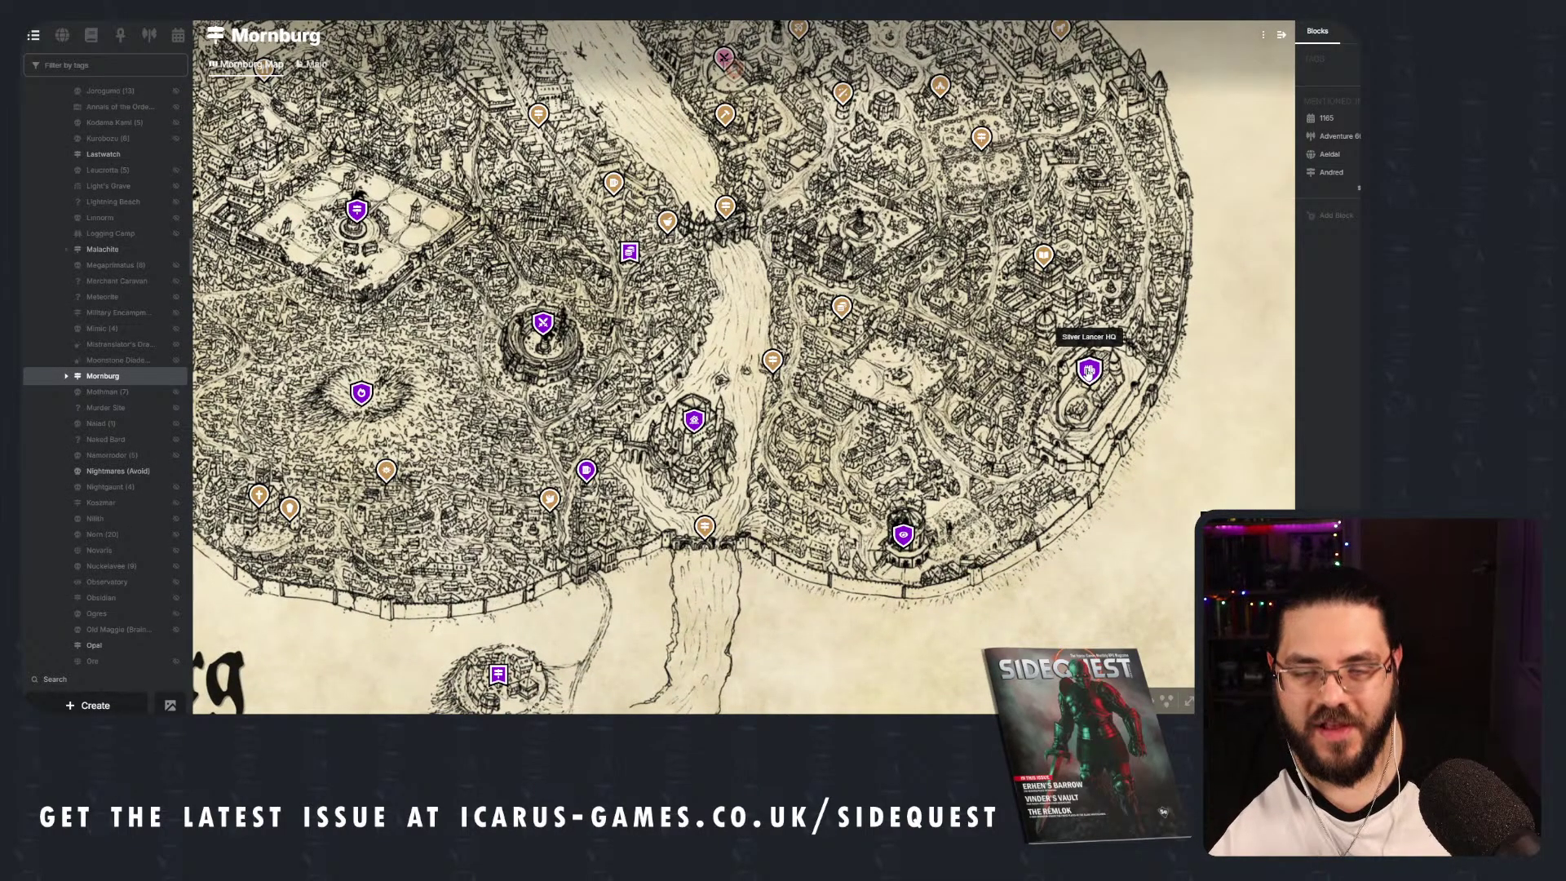
click(1089, 371)
scroll(1106, 392, up, 3)
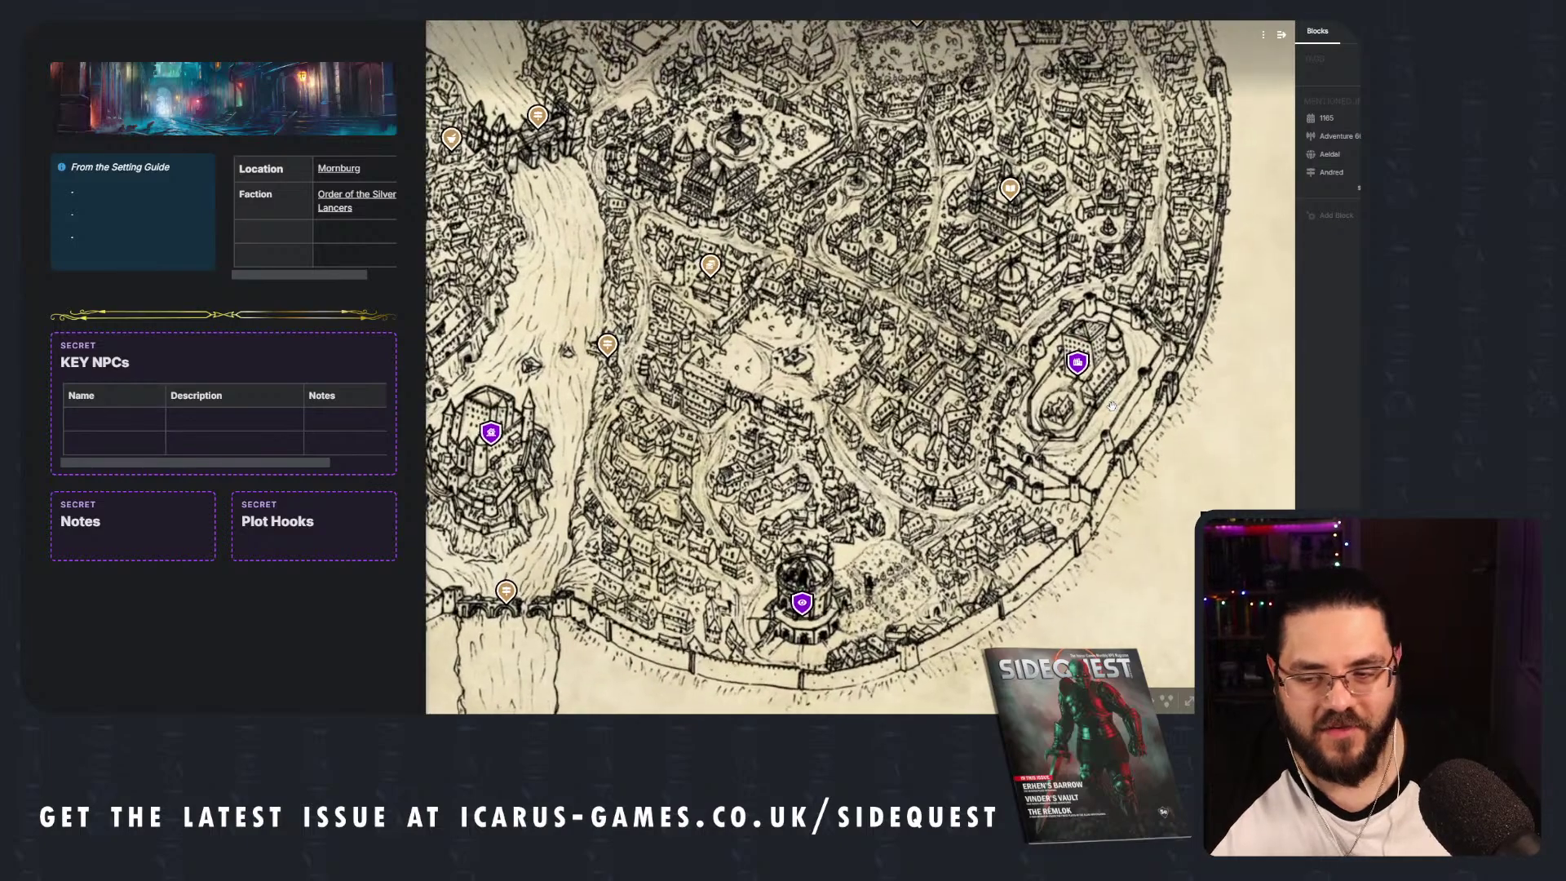
key(Escape)
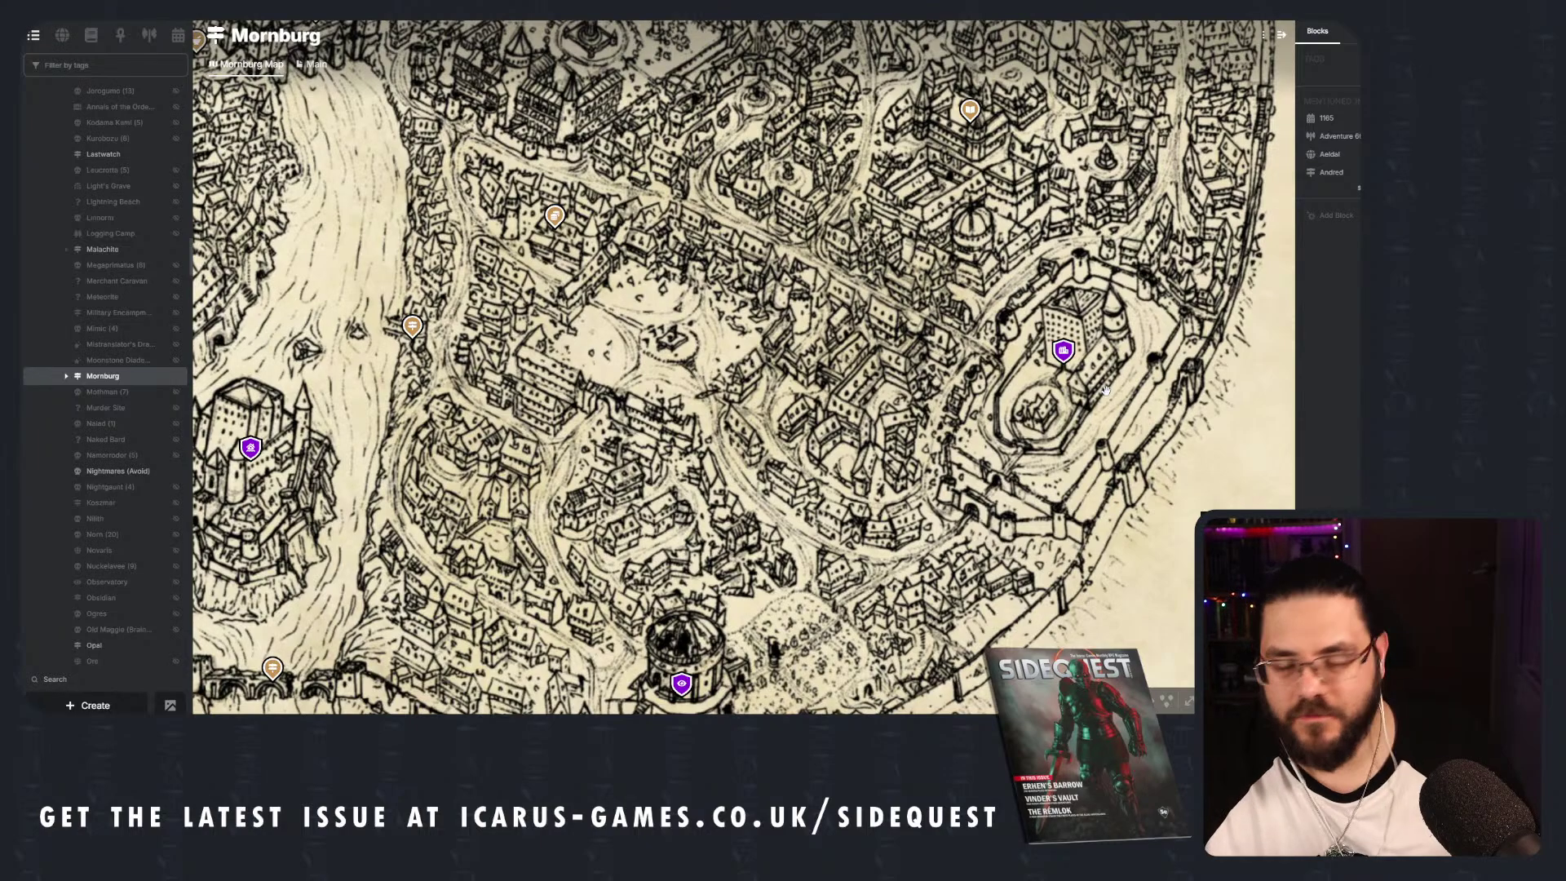
drag(955, 385, 1066, 355)
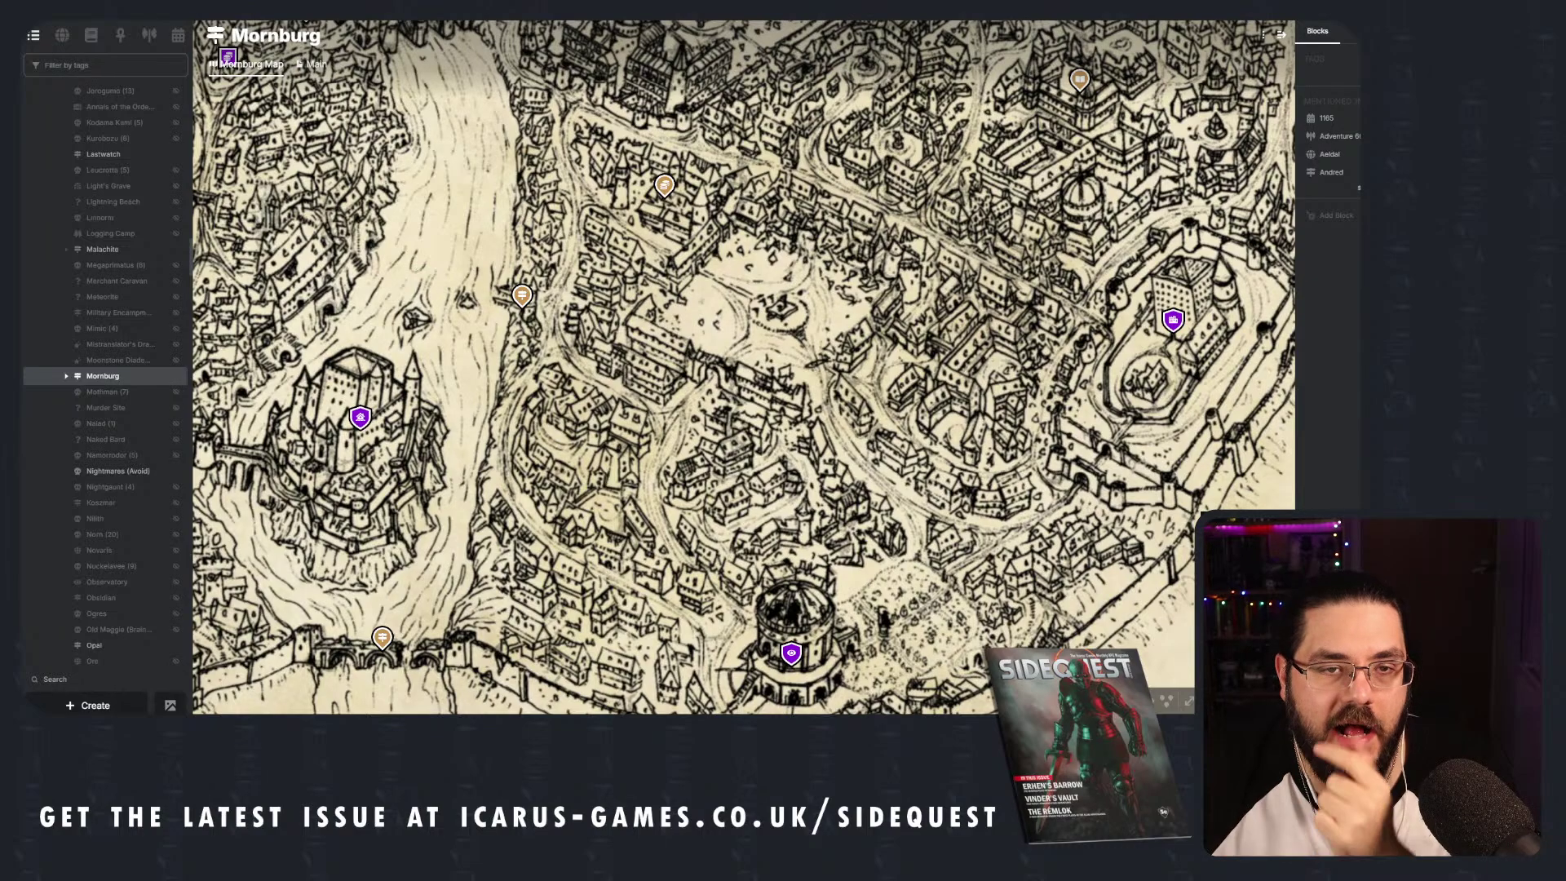
click(359, 415)
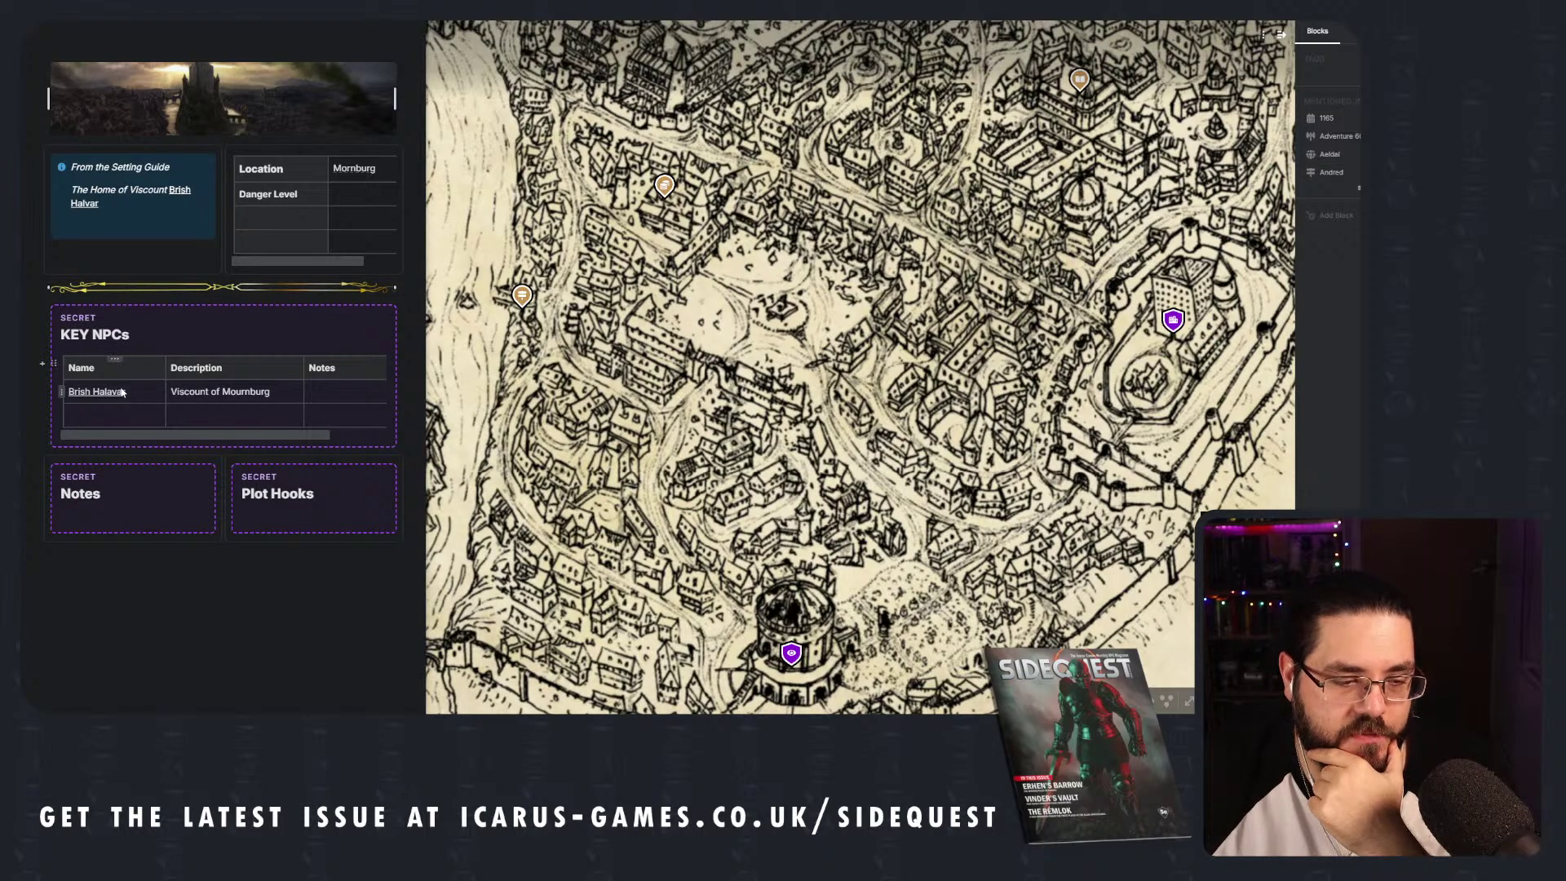
mouse_move(119, 396)
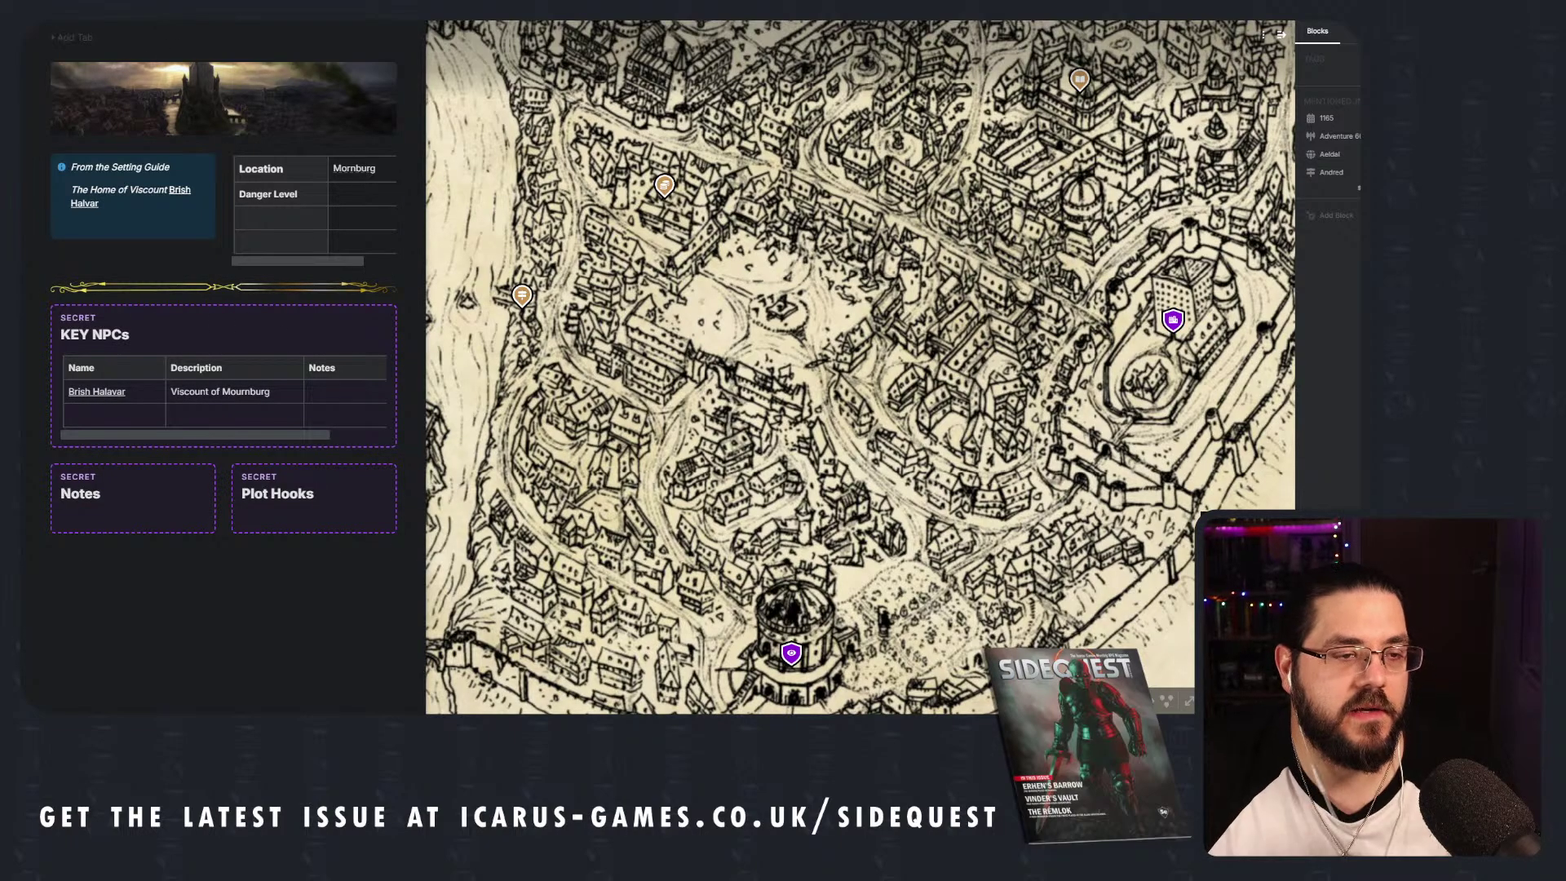
key(Escape)
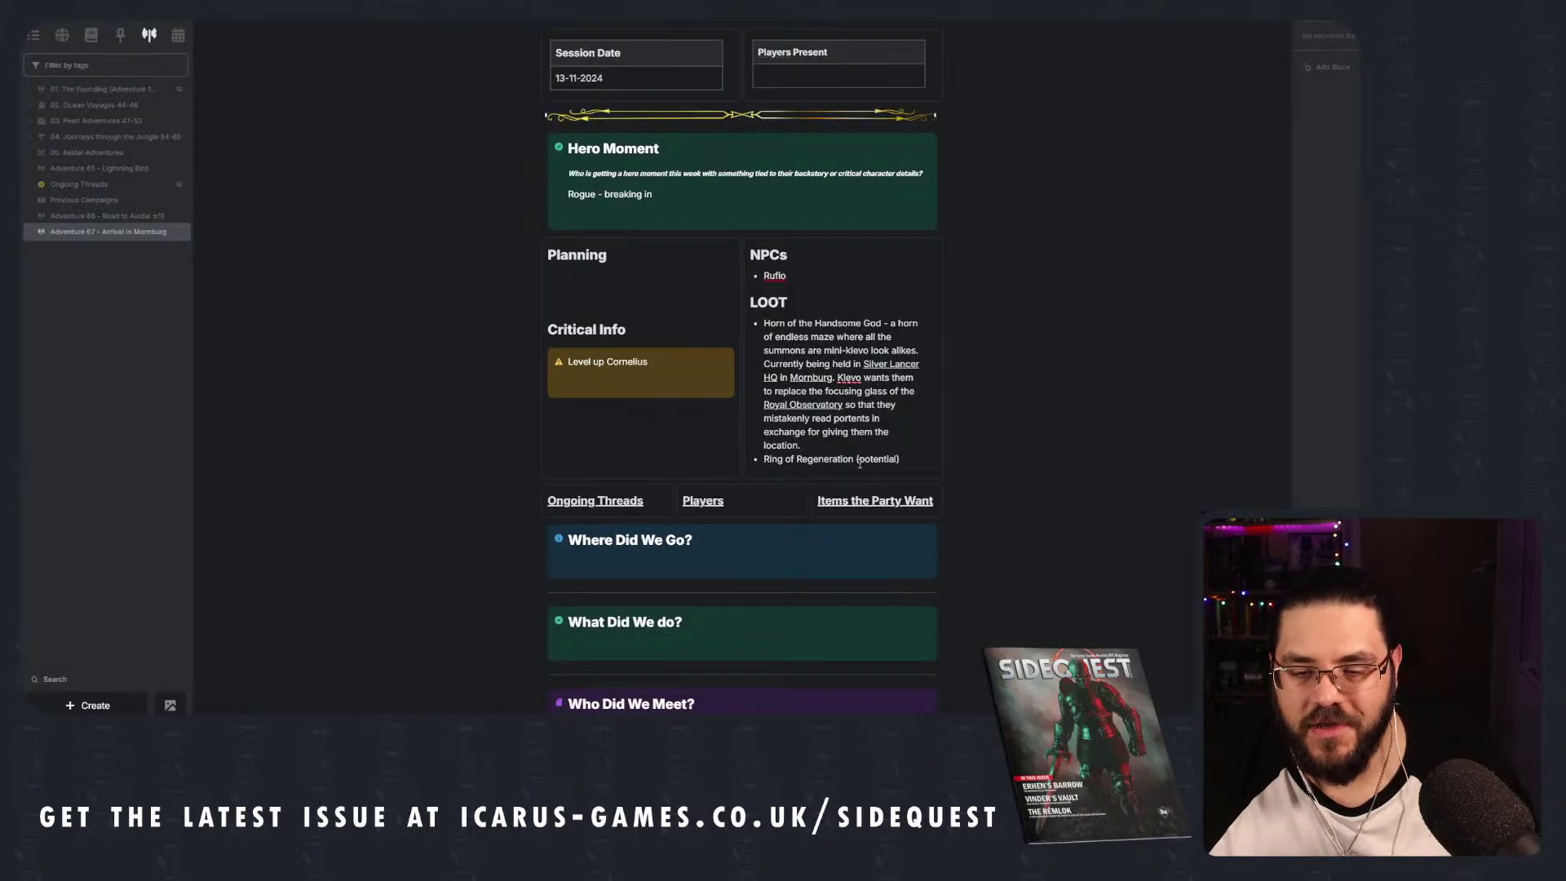
Replace the Silver Lancer HQ location in Adventure 67's horn entry with a link to Halavar Manor, followed by "in" before Mornburg.
click(854, 458)
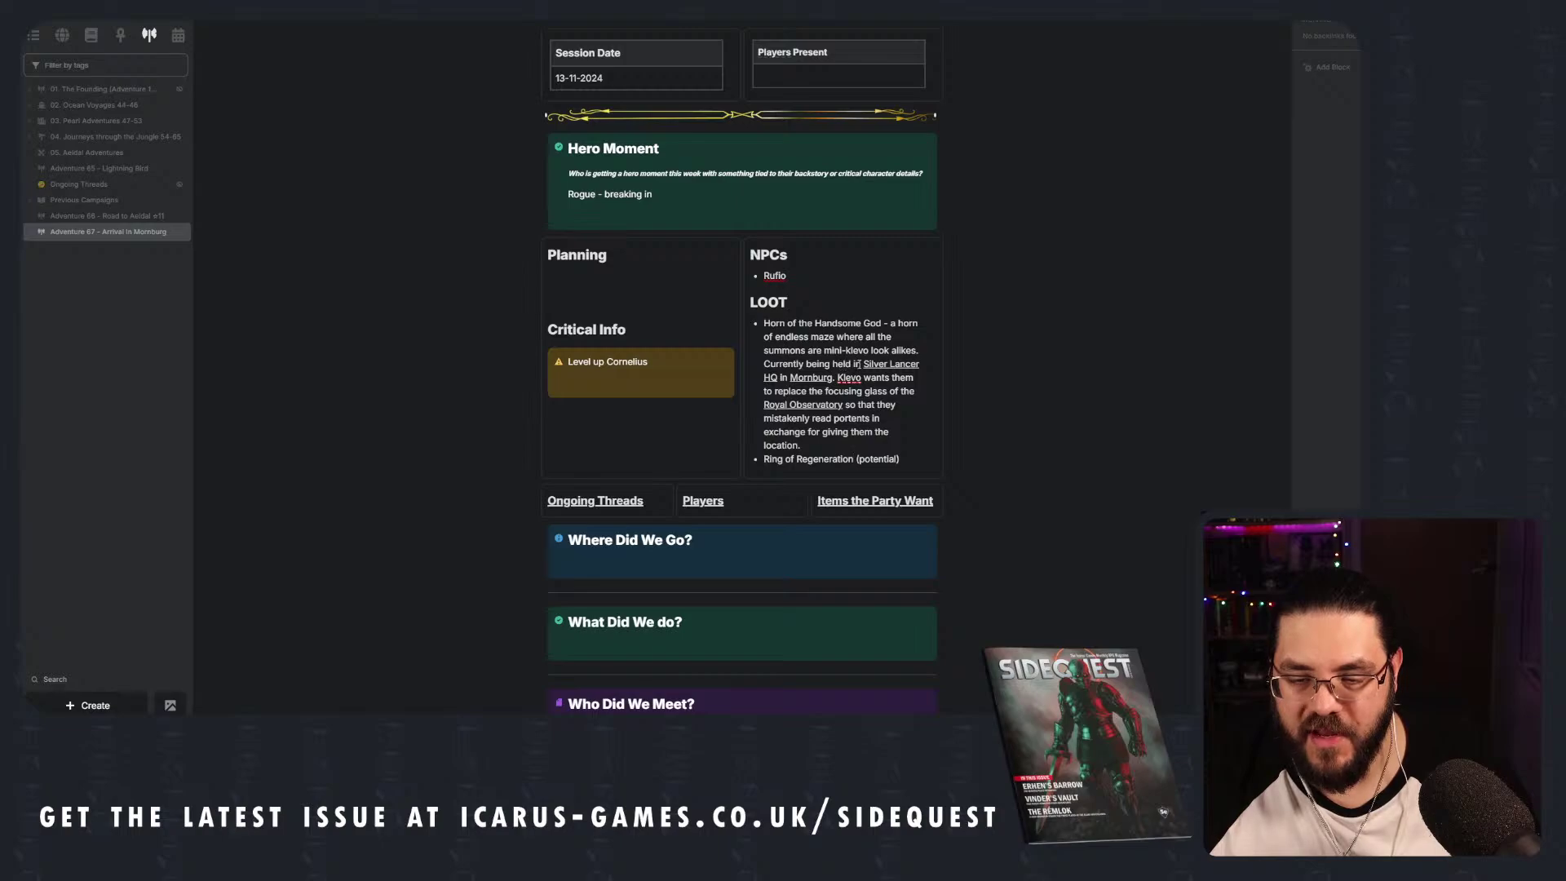
drag(863, 364, 789, 377)
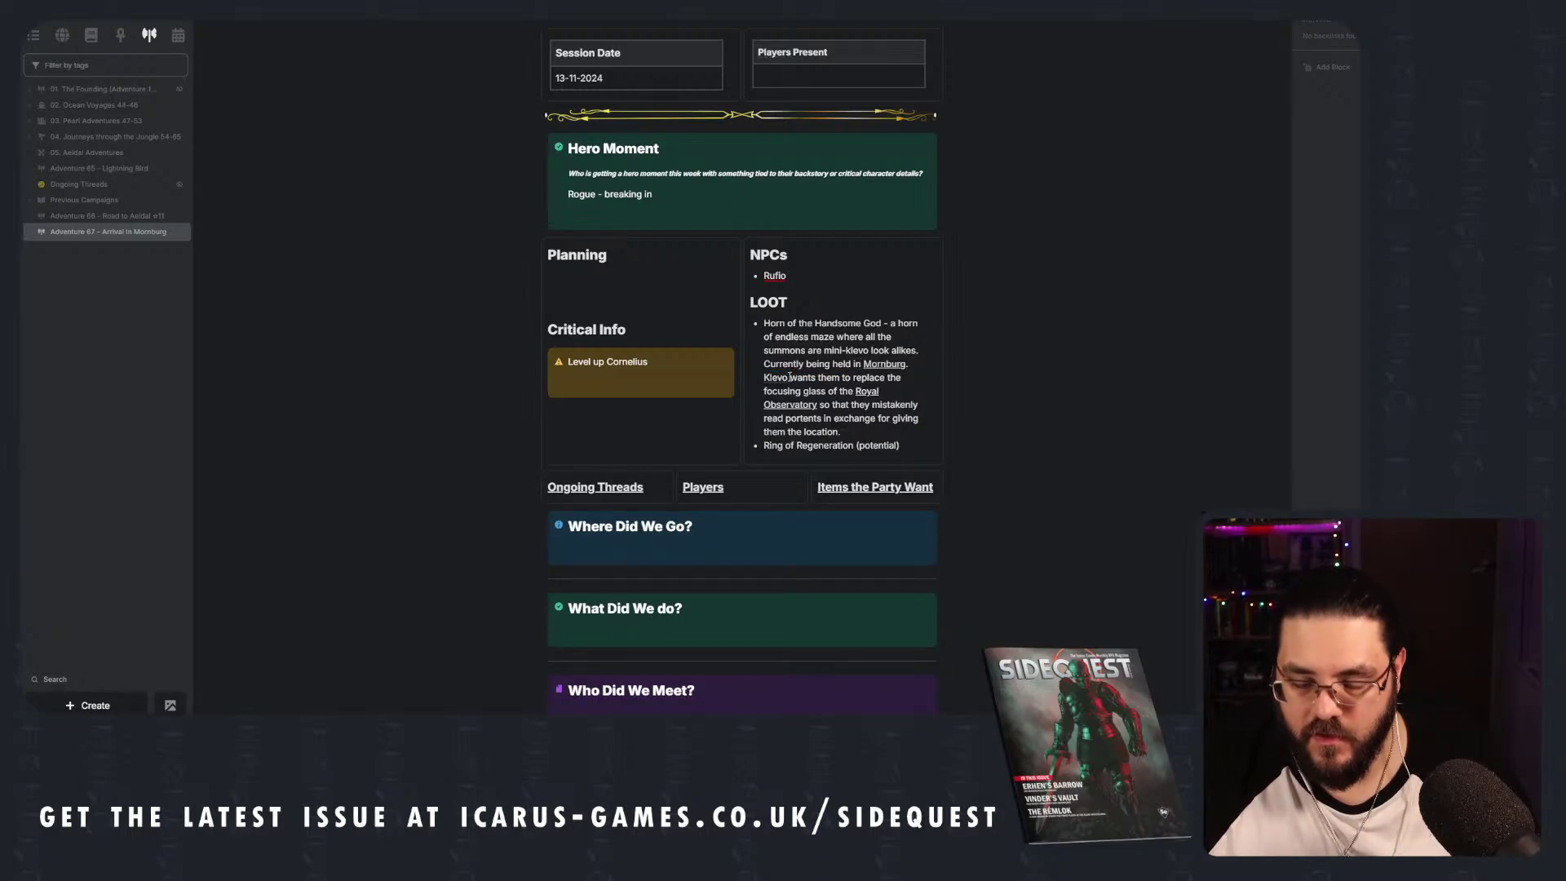
text(@hala)
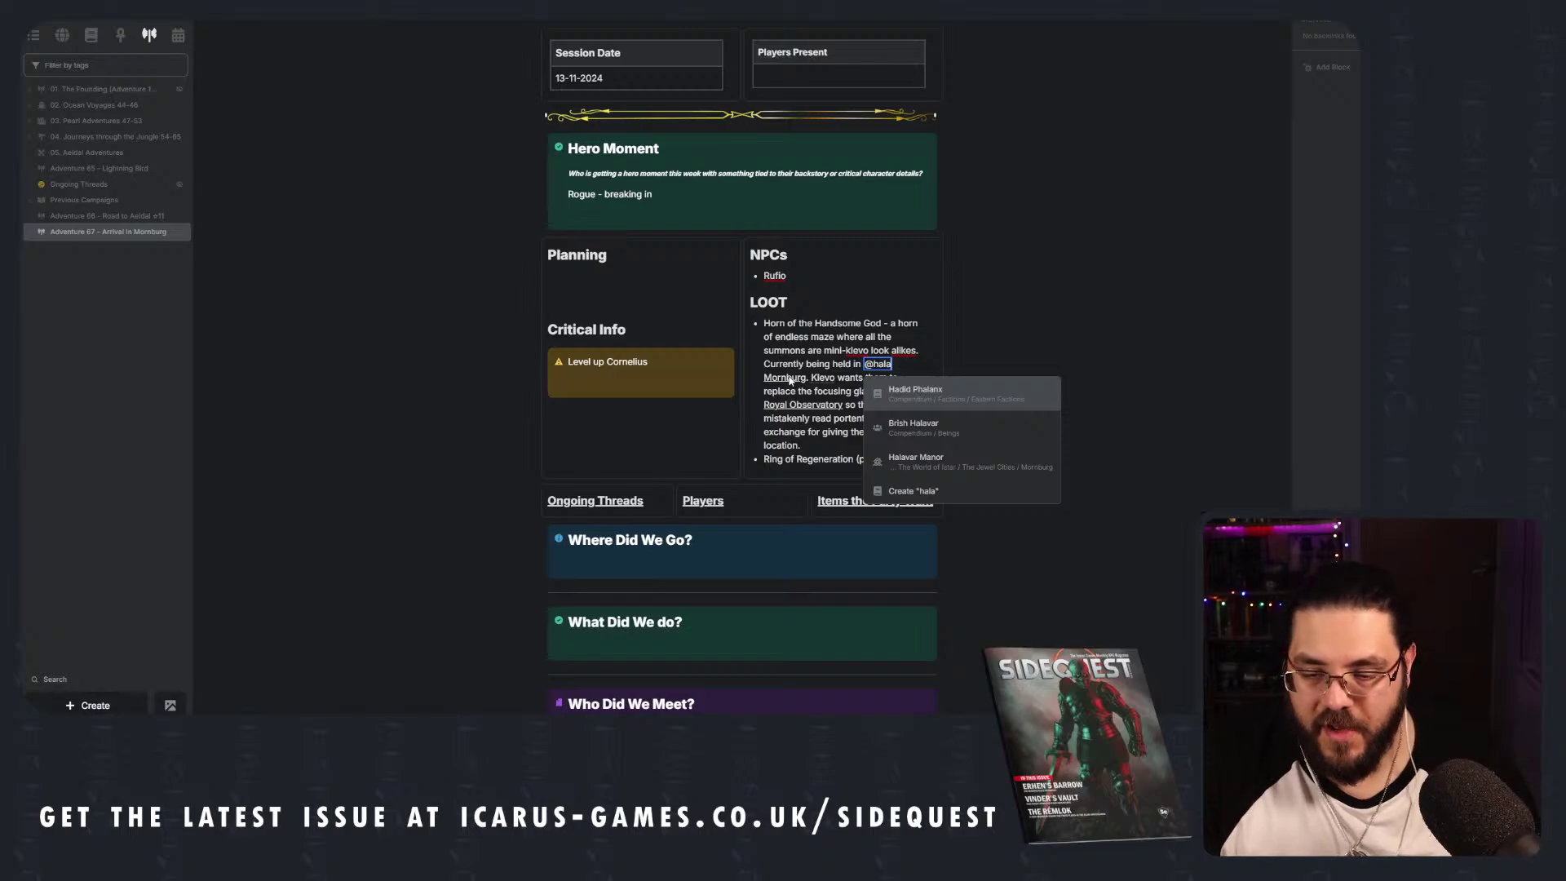
click(927, 462)
text(in)
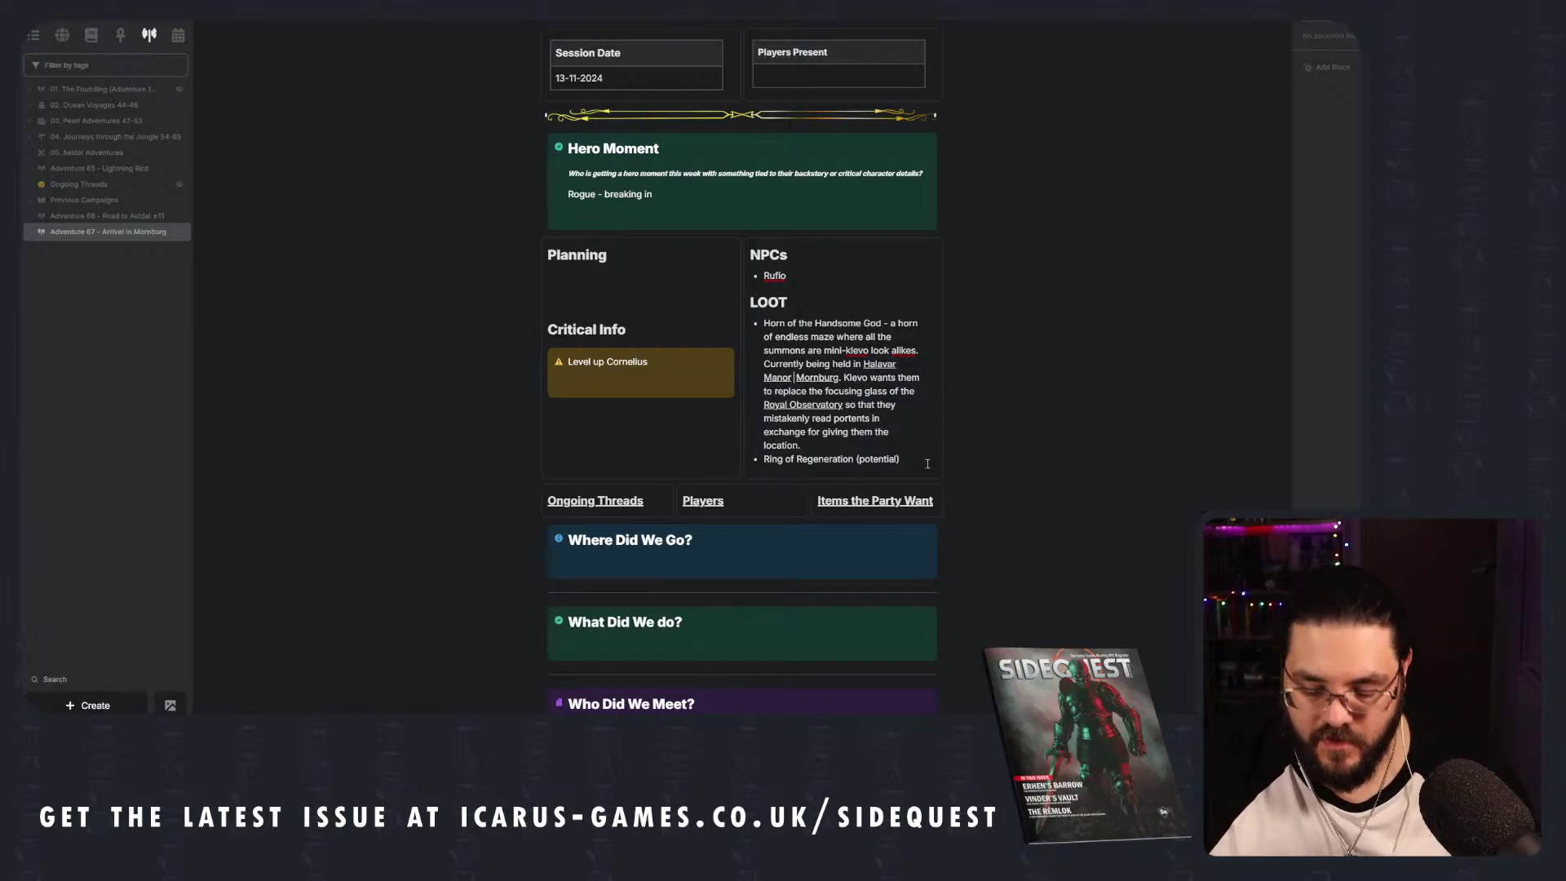
click(918, 381)
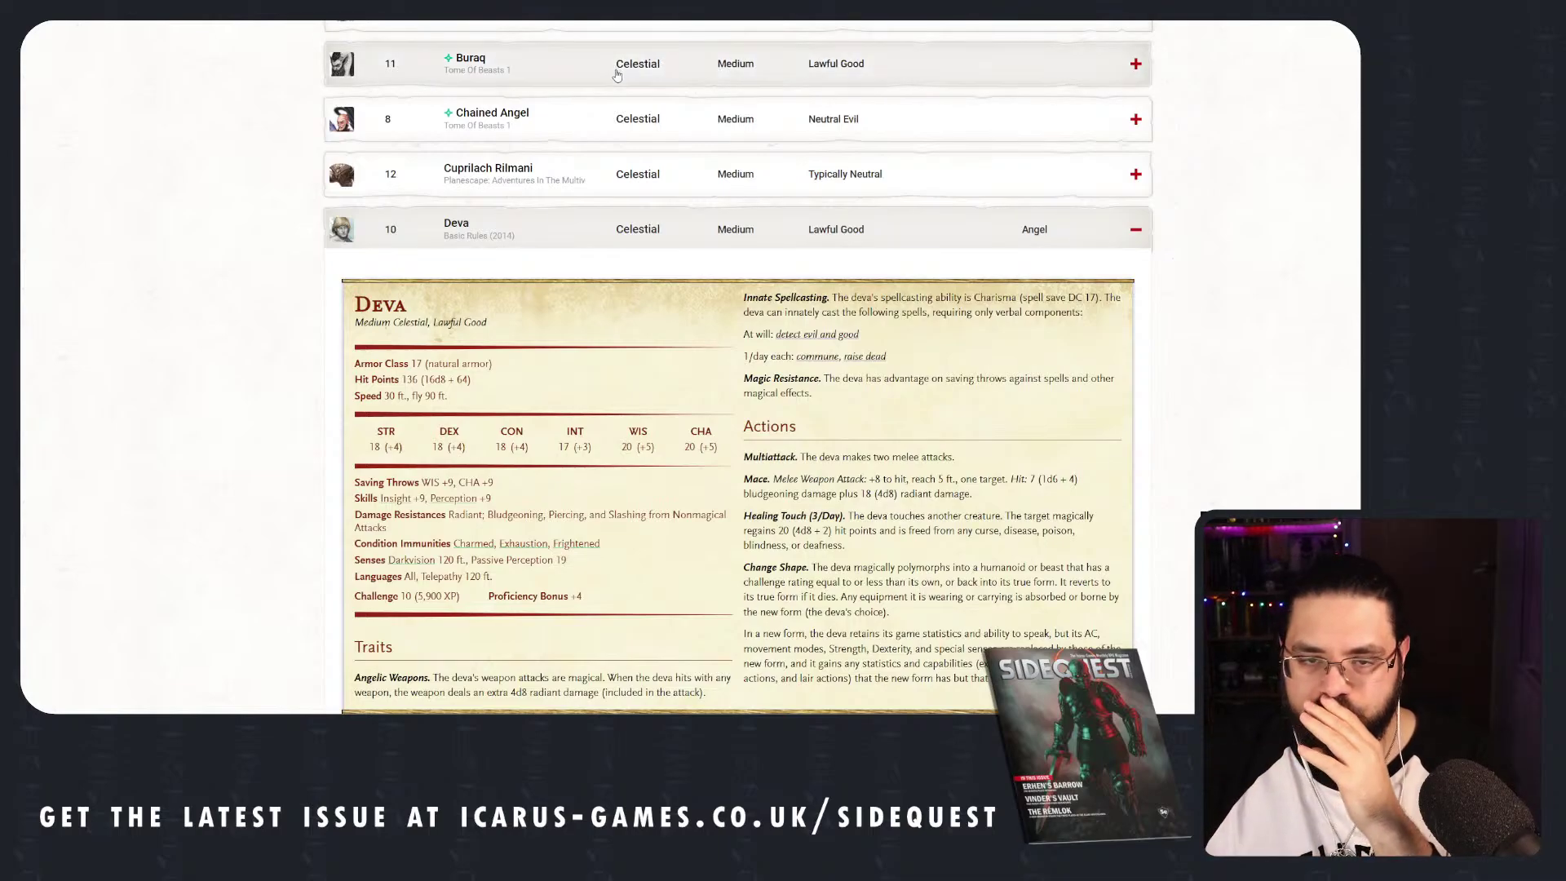
Open the Dungeon Master's Guide (2024) from the D&D Beyond sources.
scroll(571, 367, up, 10)
mouse_move(437, 75)
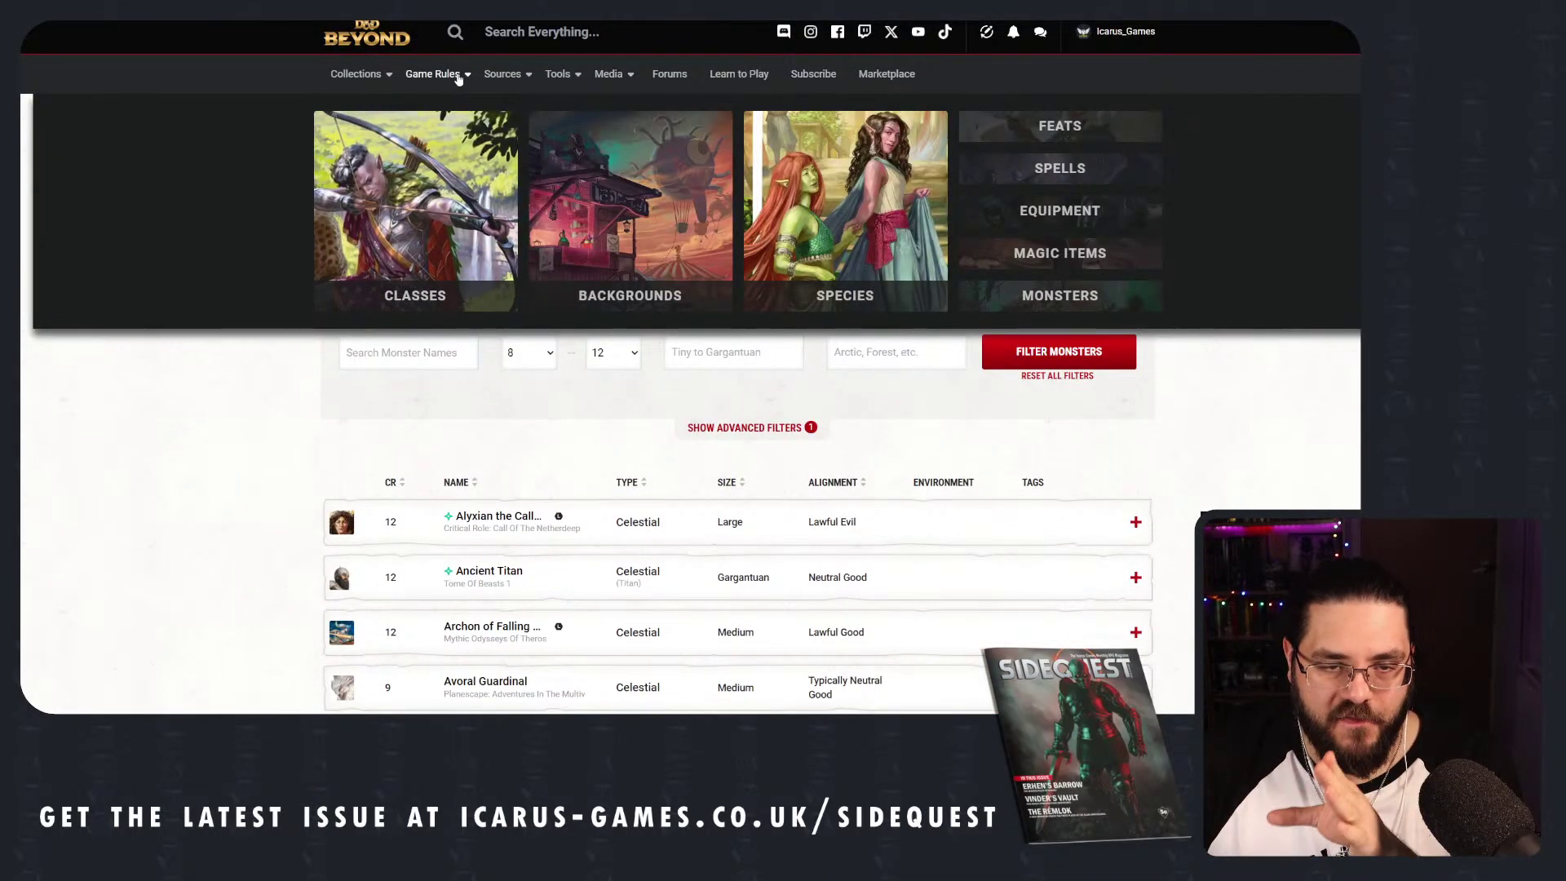
mouse_move(504, 75)
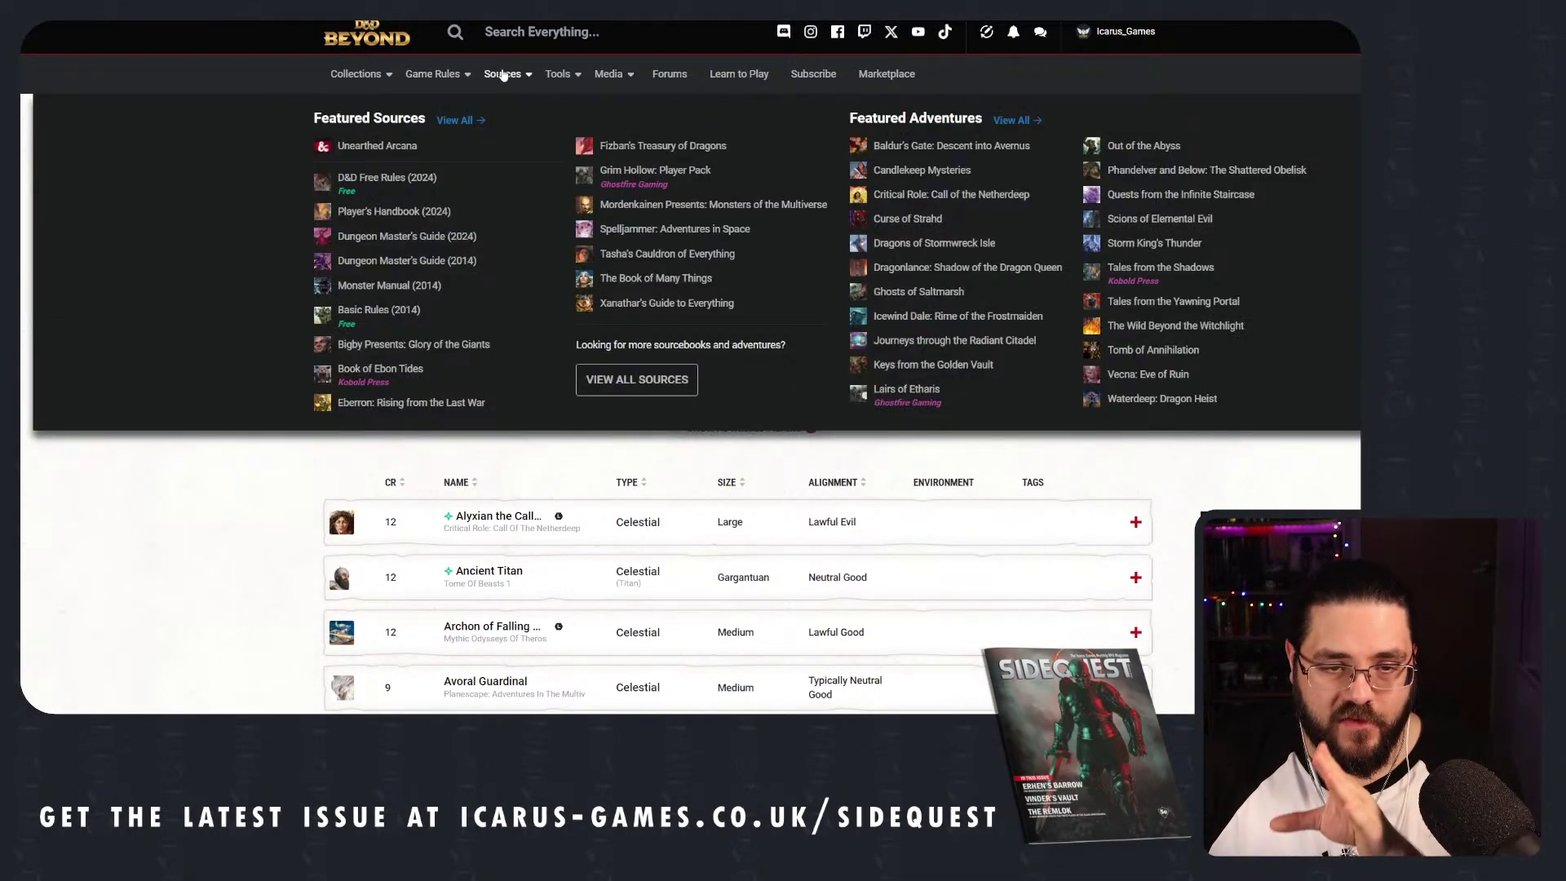
click(415, 243)
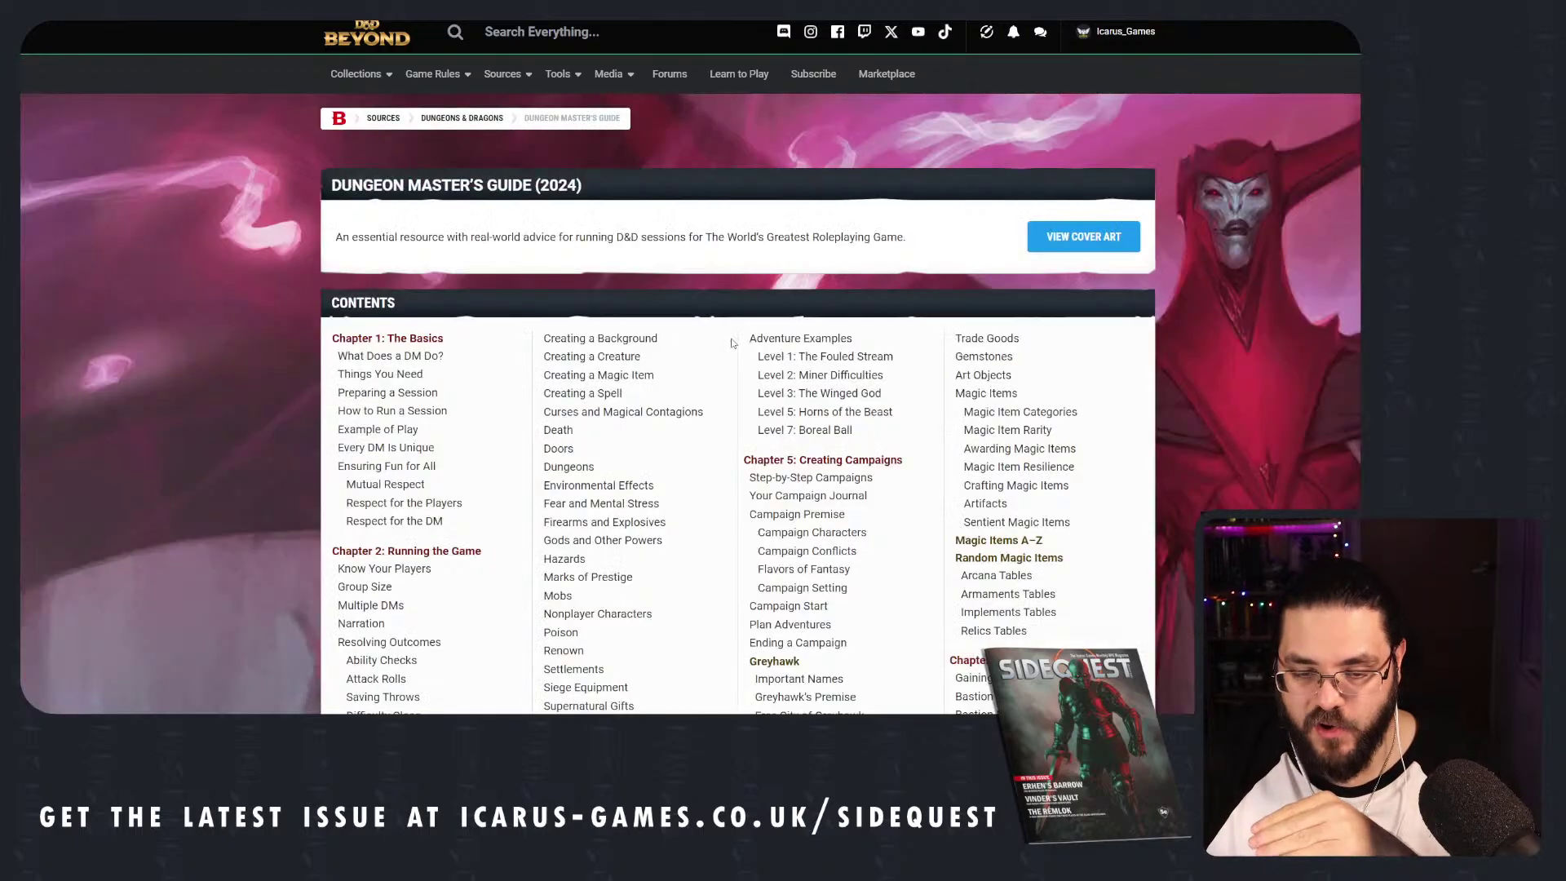
Find the Adventure Examples in the guide's contents and open the level 7 Boreal Ball adventure.
scroll(751, 394, down, 5)
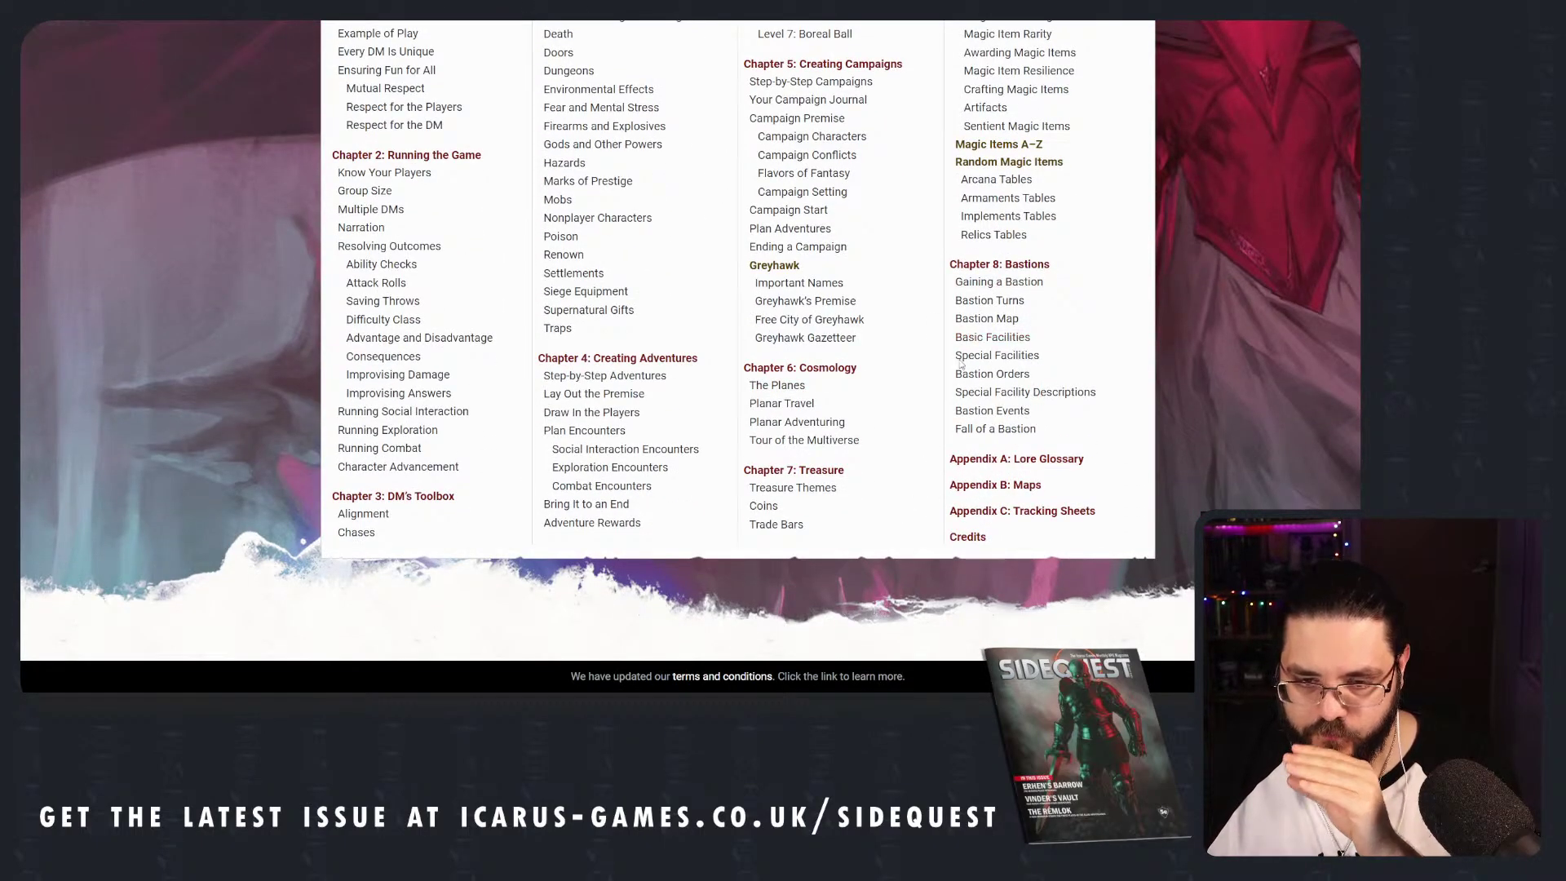
scroll(972, 336, up, 1)
scroll(972, 336, up, 1)
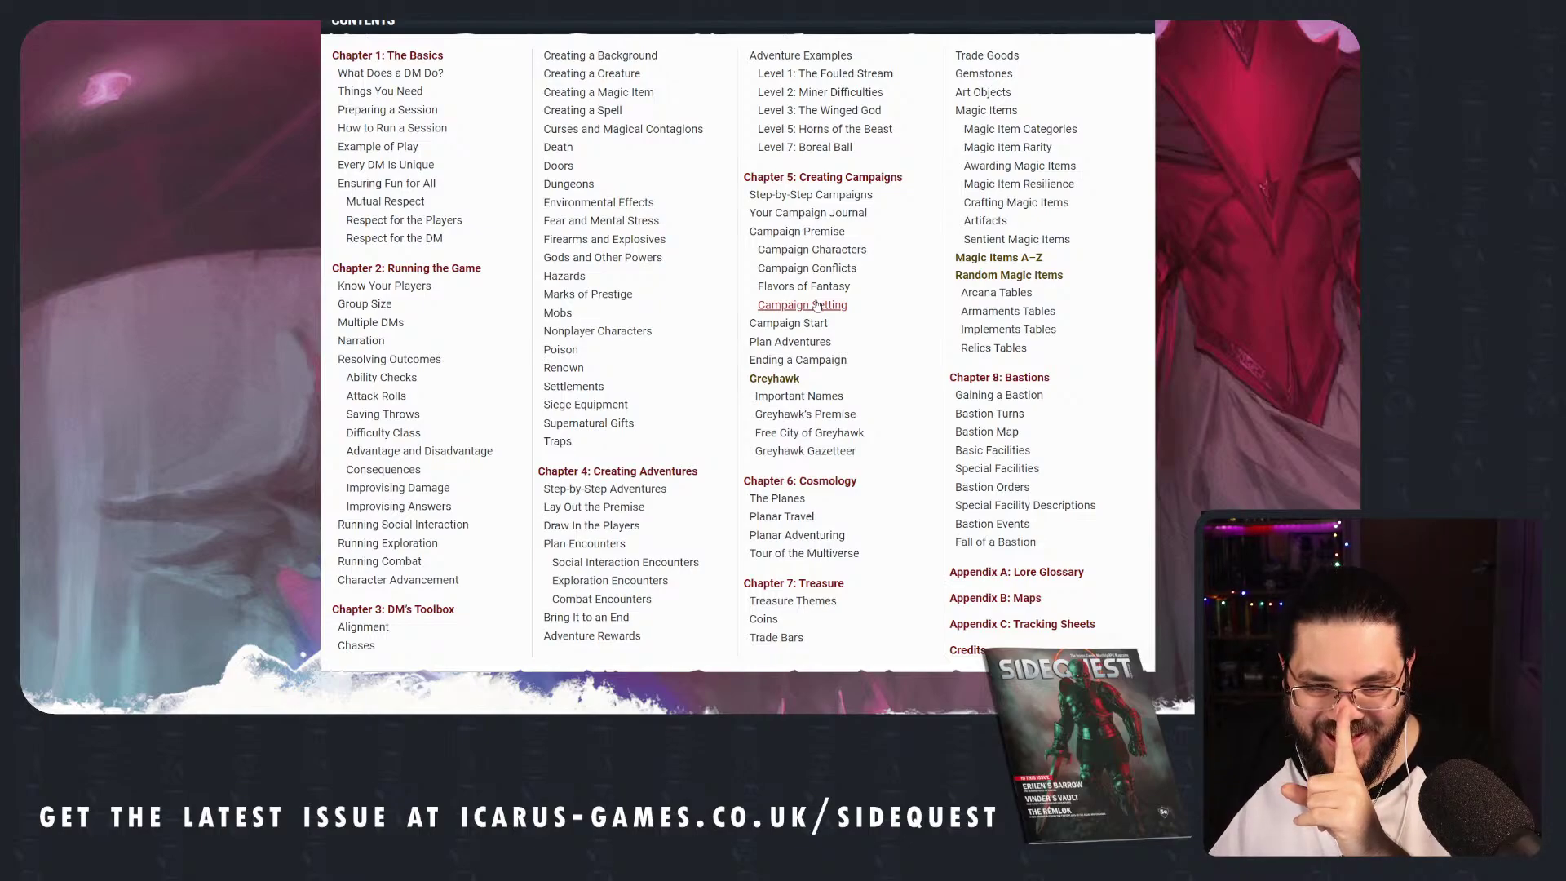
scroll(817, 306, down, 3)
scroll(817, 306, up, 4)
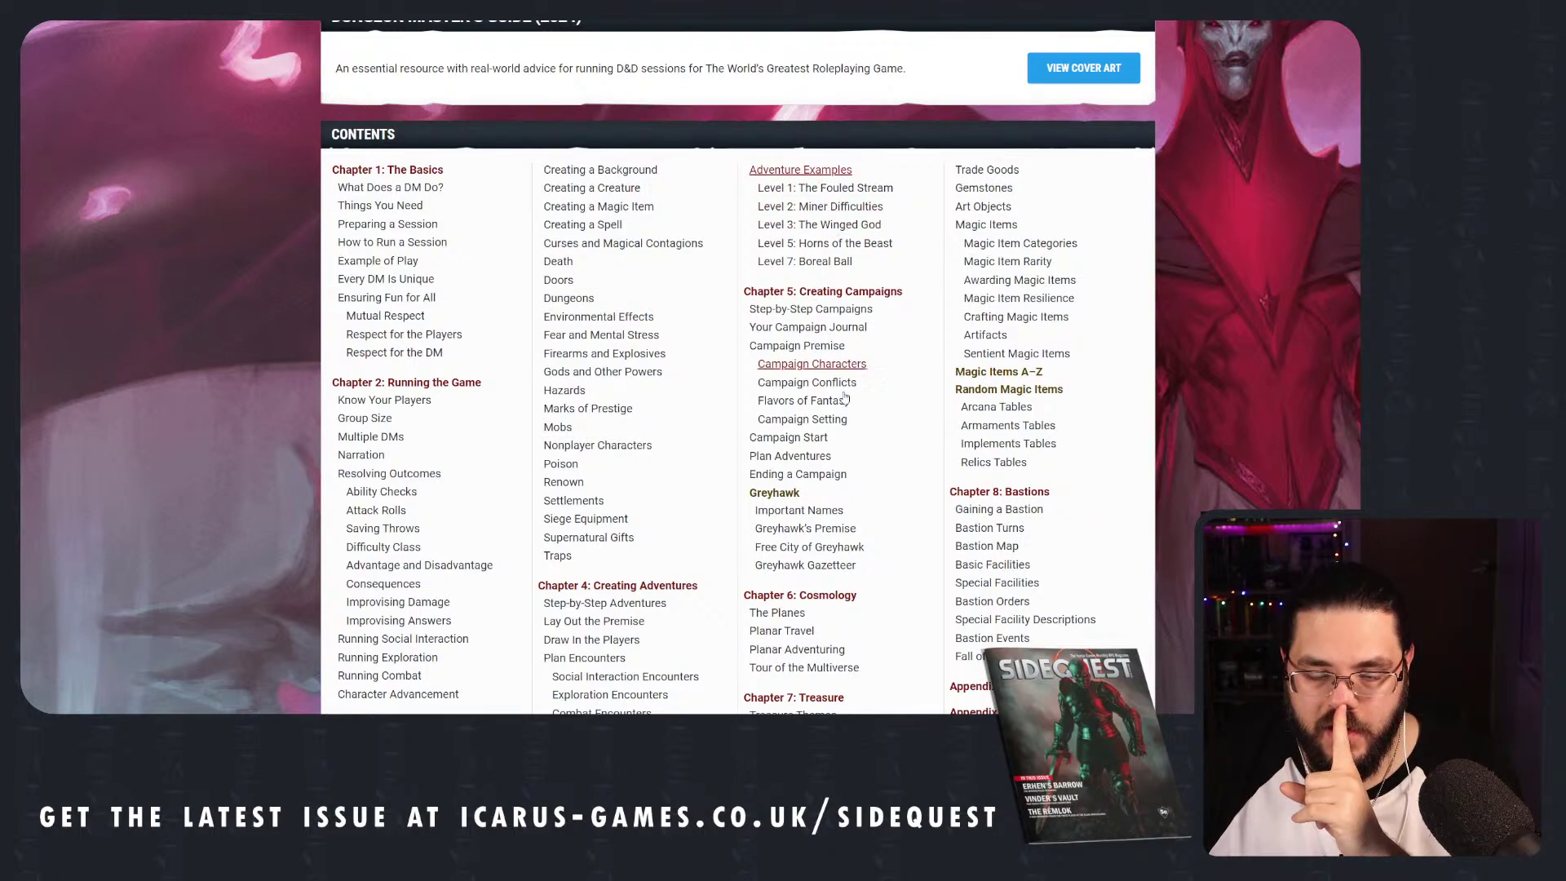
click(800, 169)
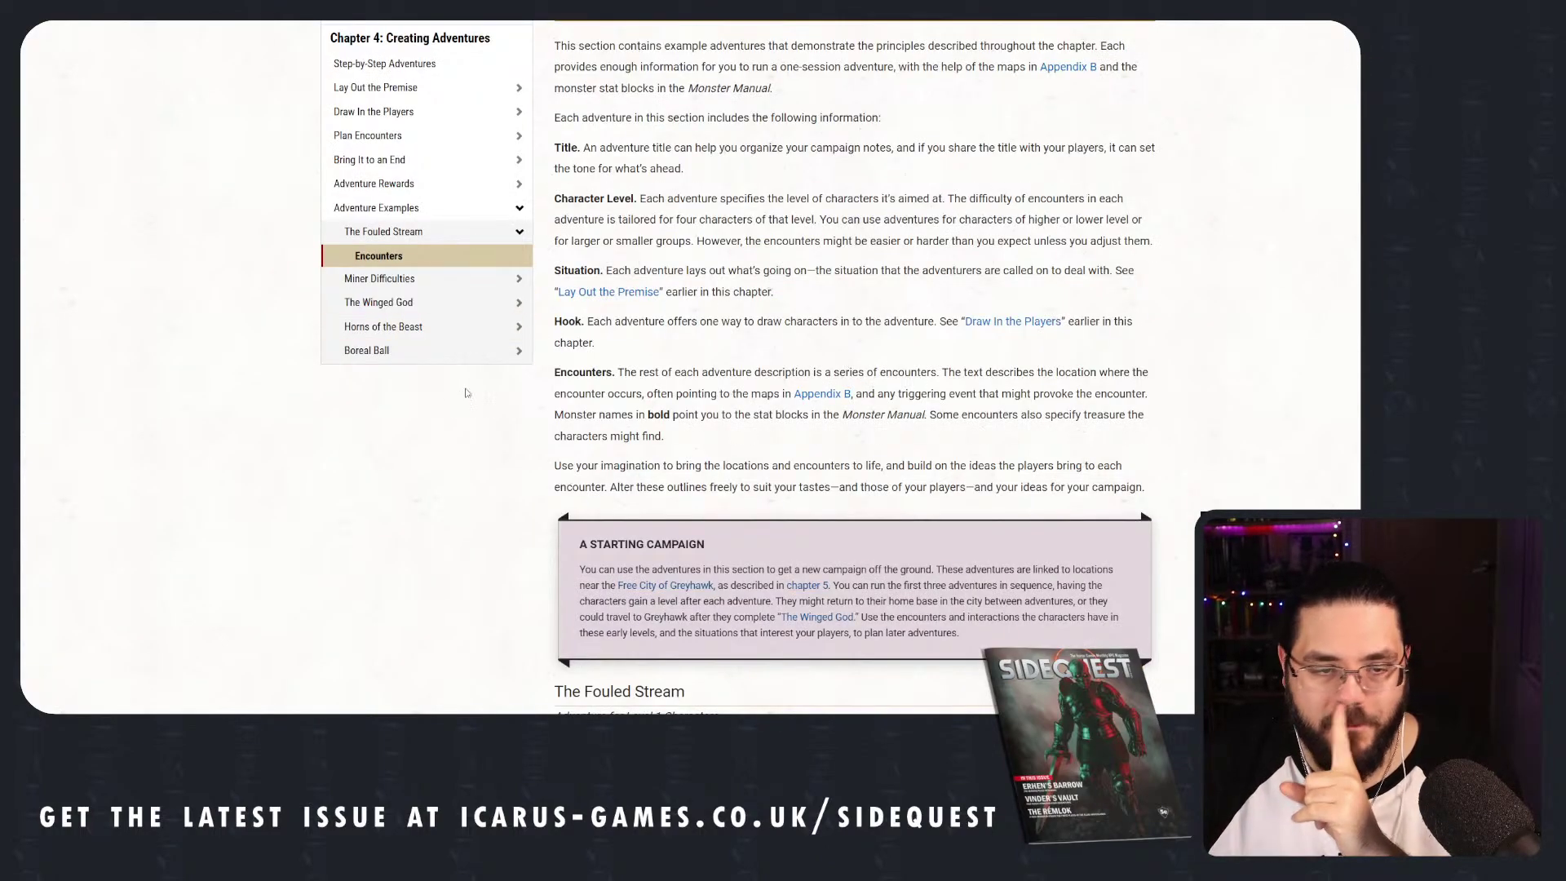
click(448, 350)
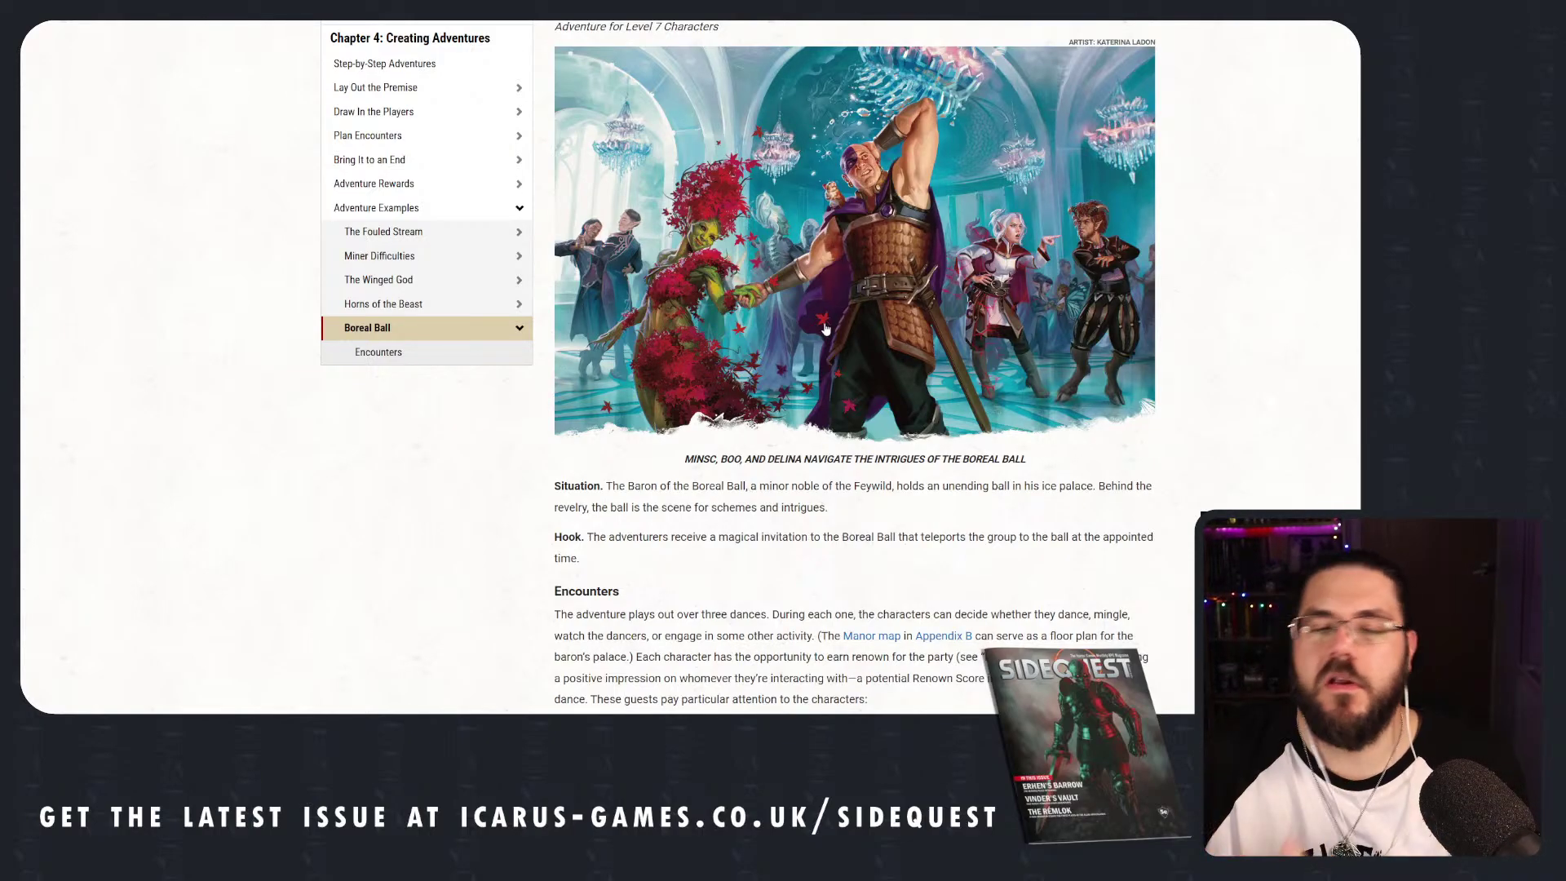
Read through the Boreal Ball example, covering its situation, hook, guest encounters, Rude Interruption and conclusion.
scroll(824, 328, down, 5)
scroll(891, 304, down, 3)
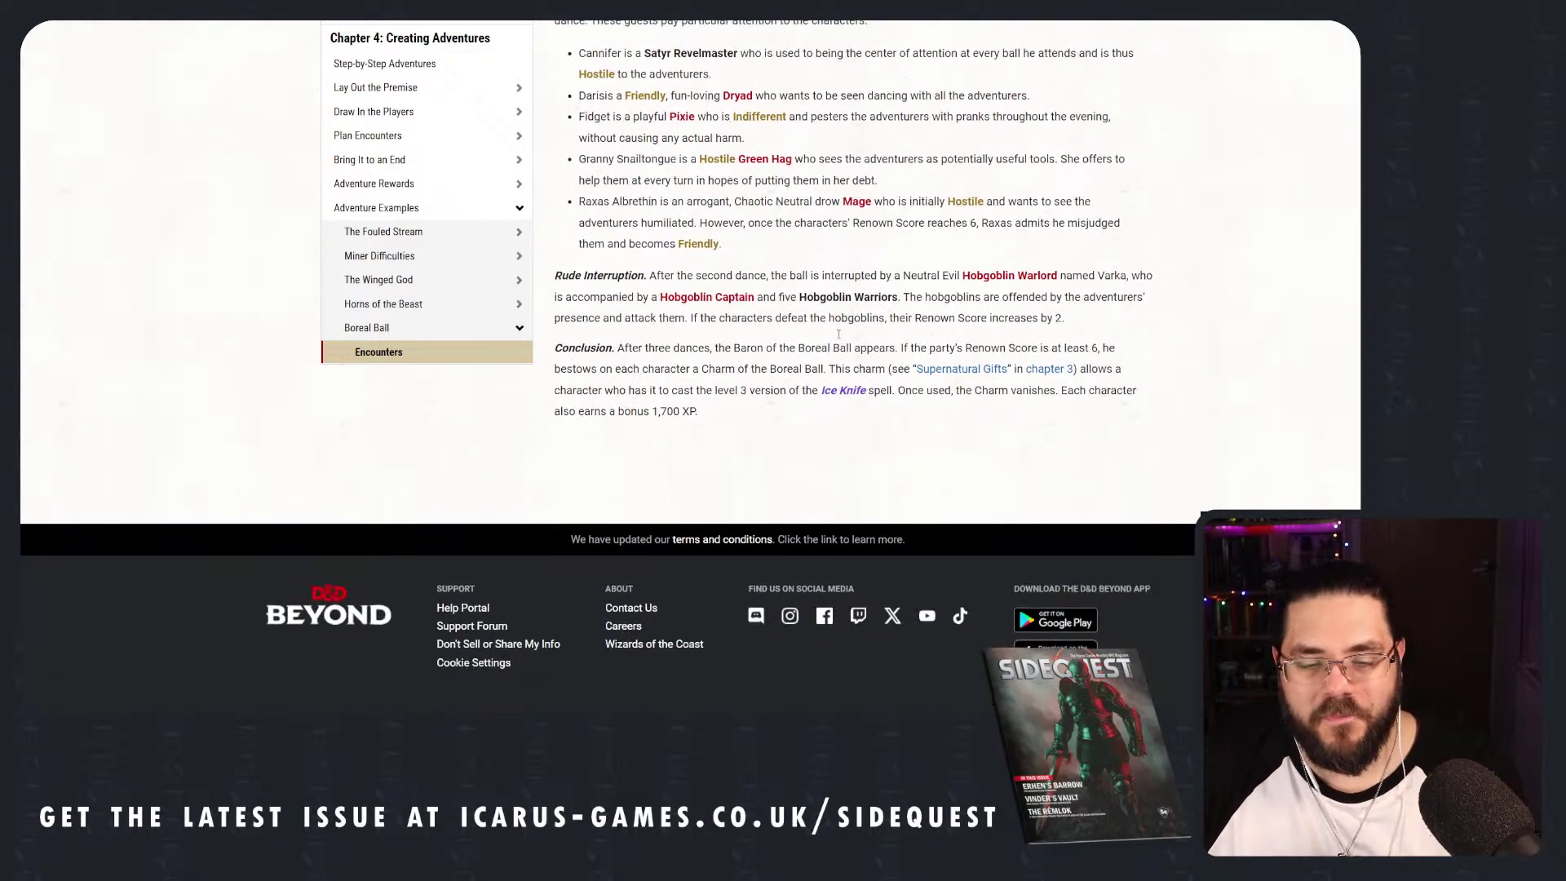
scroll(856, 326, up, 5)
scroll(816, 351, down, 3)
scroll(817, 351, up, 1)
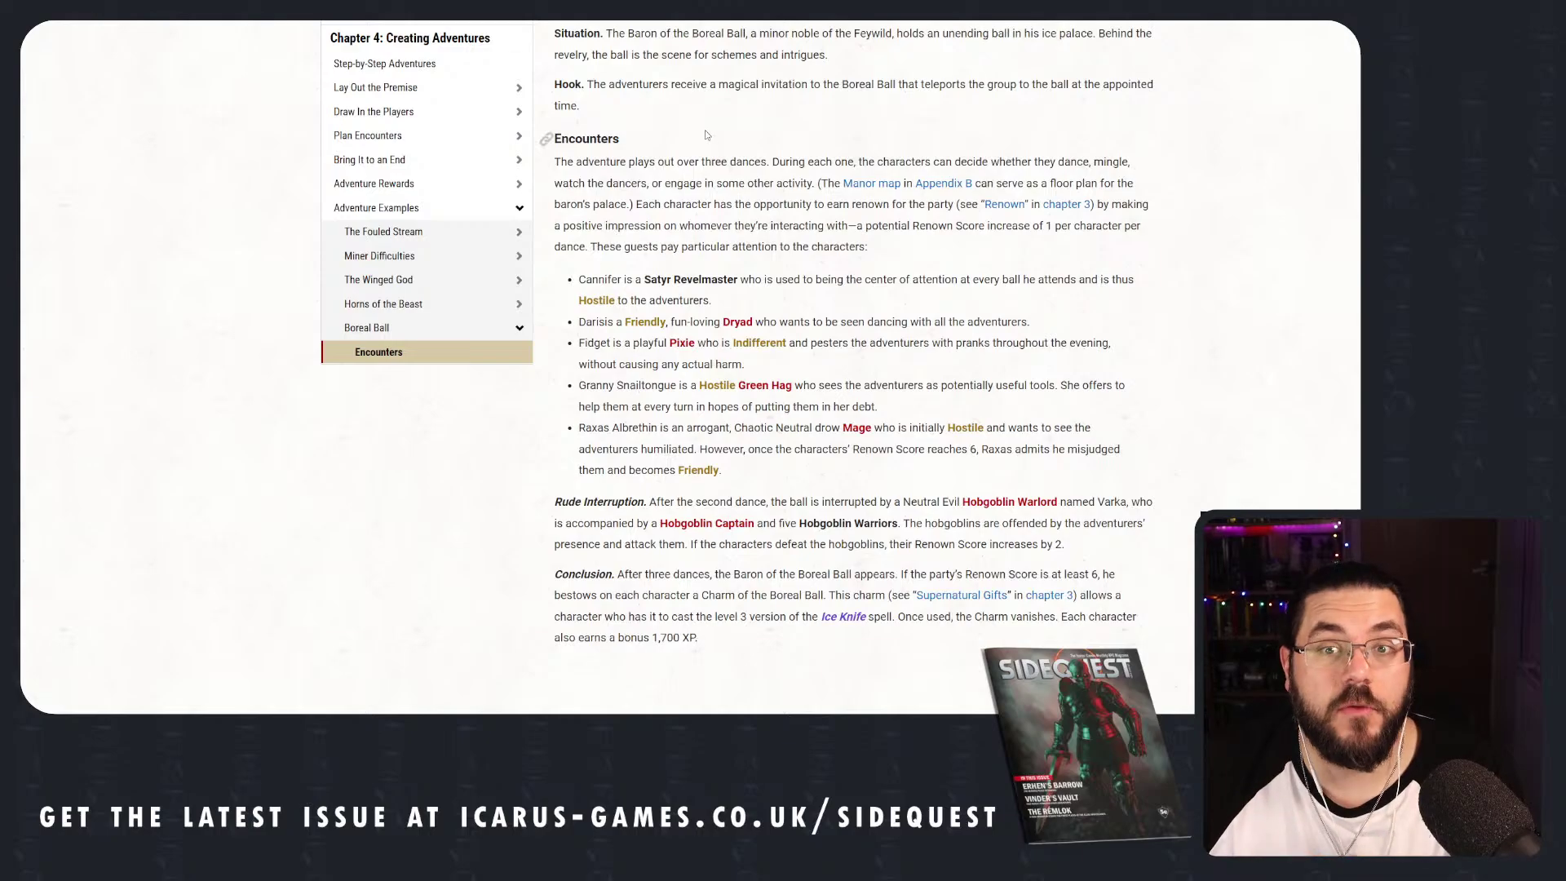
scroll(841, 412, up, 1)
scroll(841, 412, up, 1)
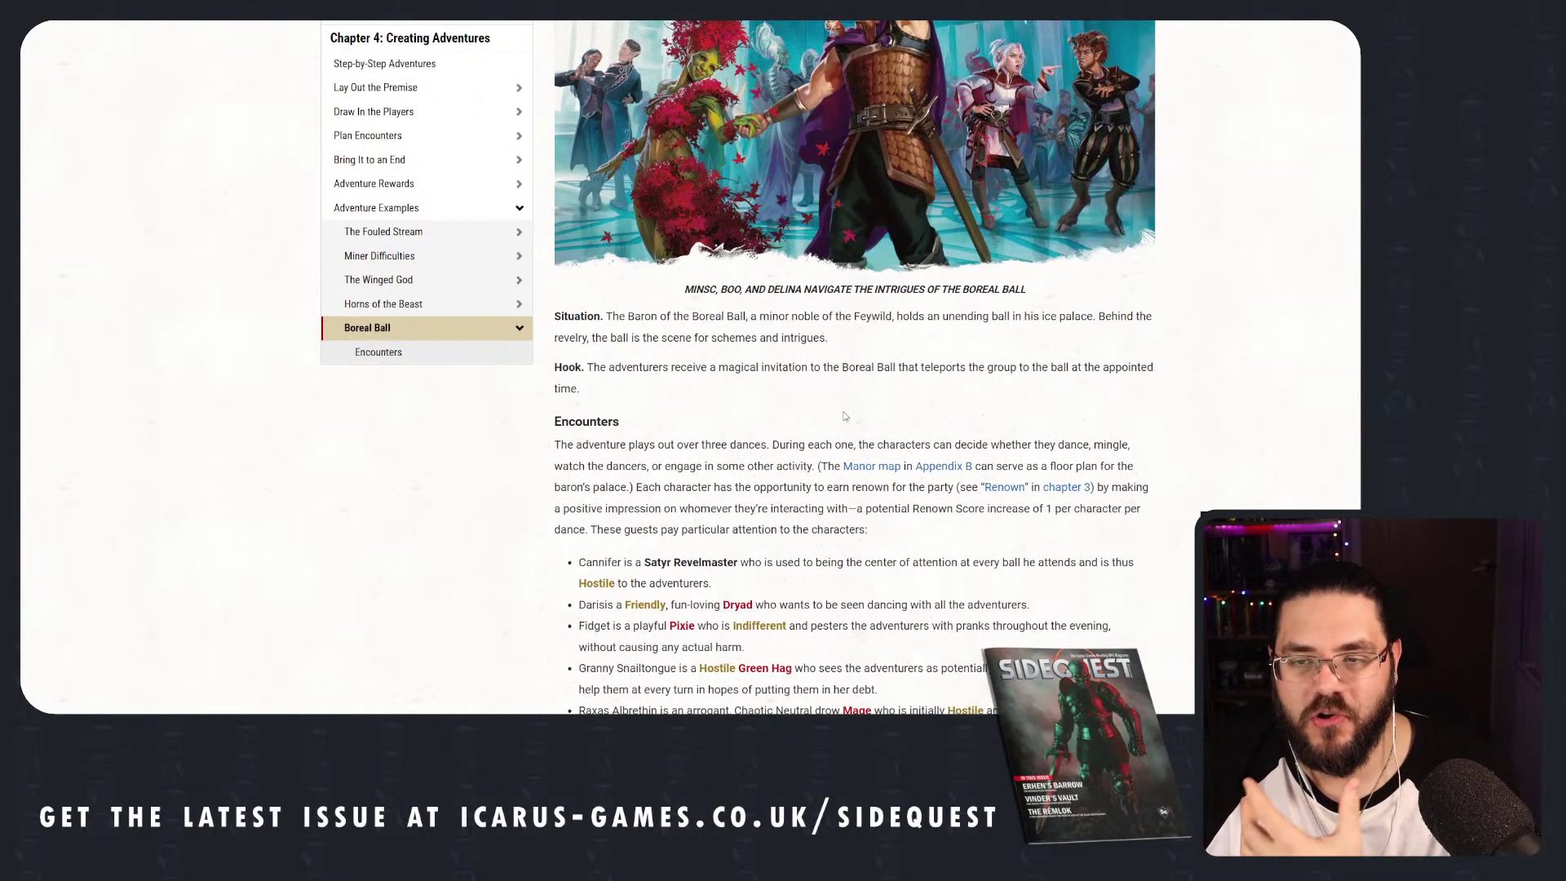
scroll(844, 415, down, 2)
scroll(844, 416, down, 1)
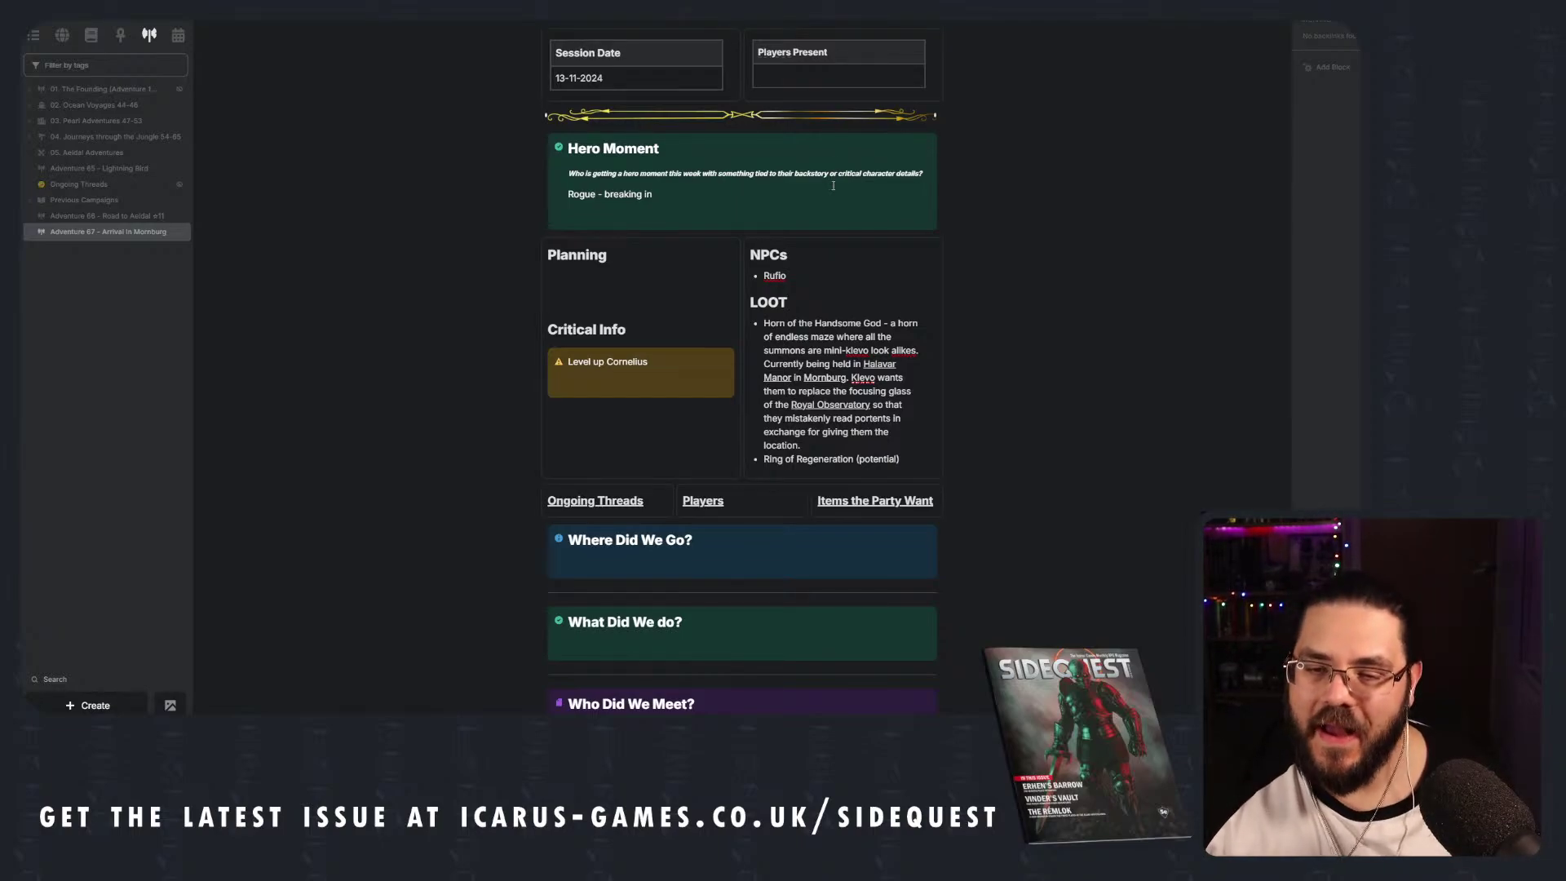
Open the Jewel Cities map and examine the Flaming Halfling Festival entry north of The Cut.
scroll(768, 158, down, 2)
scroll(769, 158, up, 1)
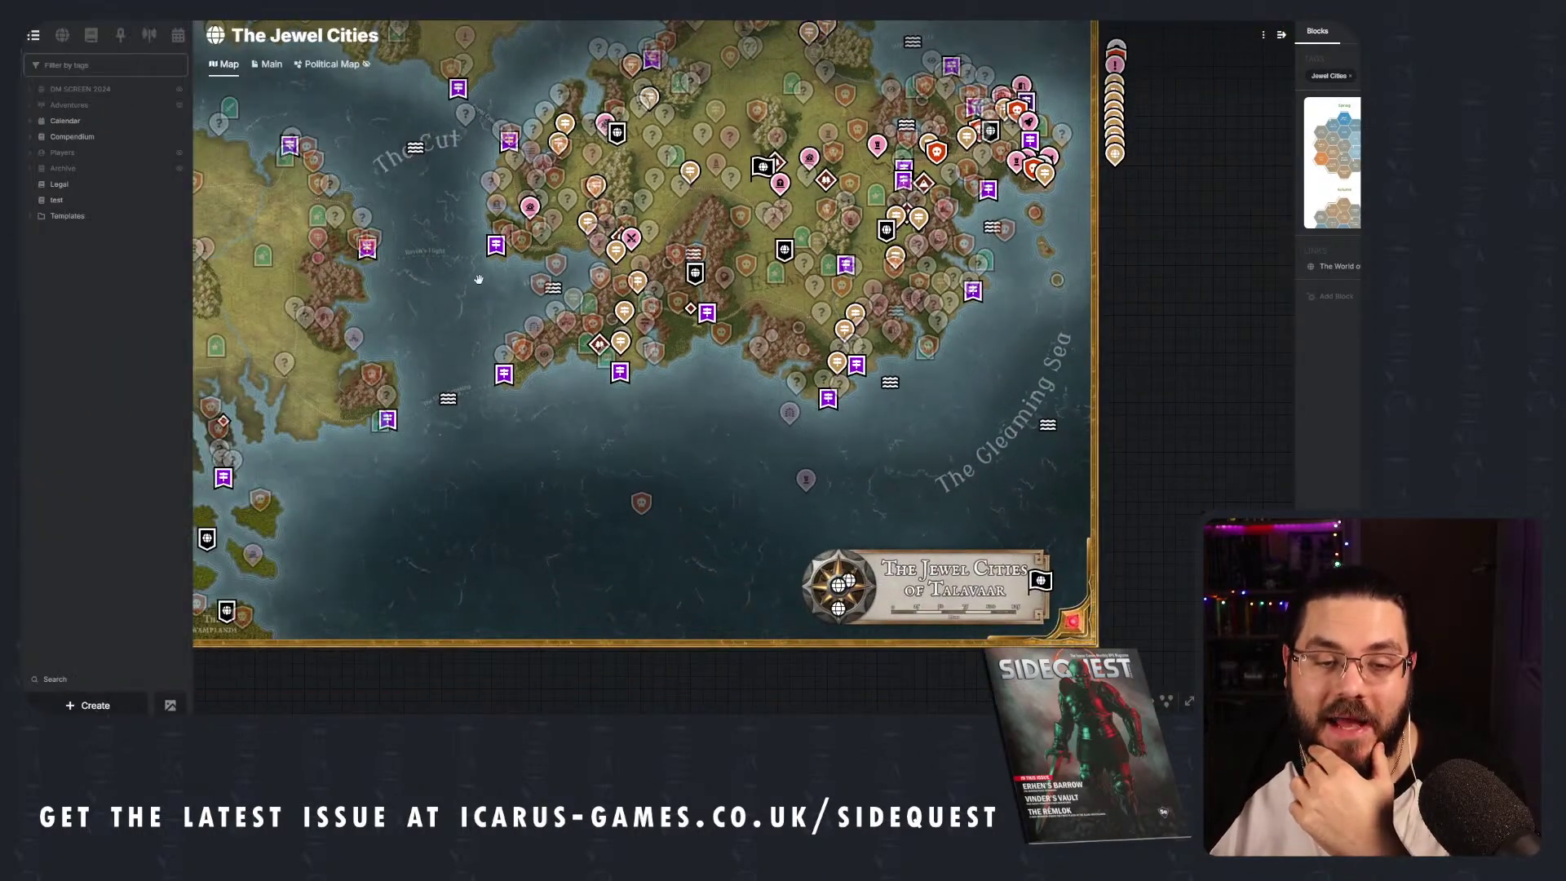
scroll(812, 258, up, 5)
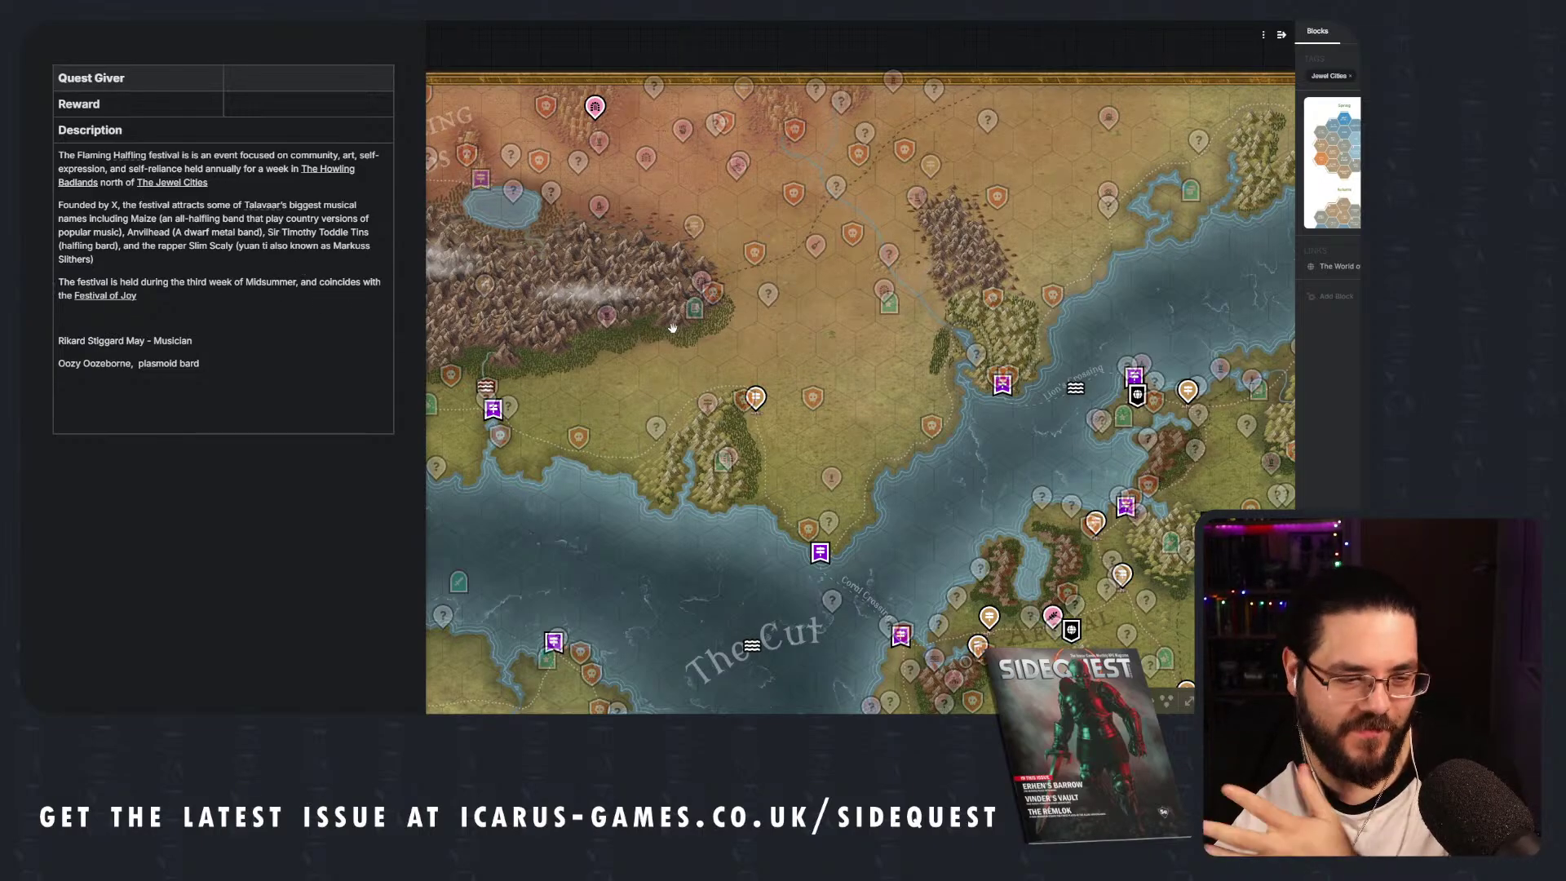
click(828, 339)
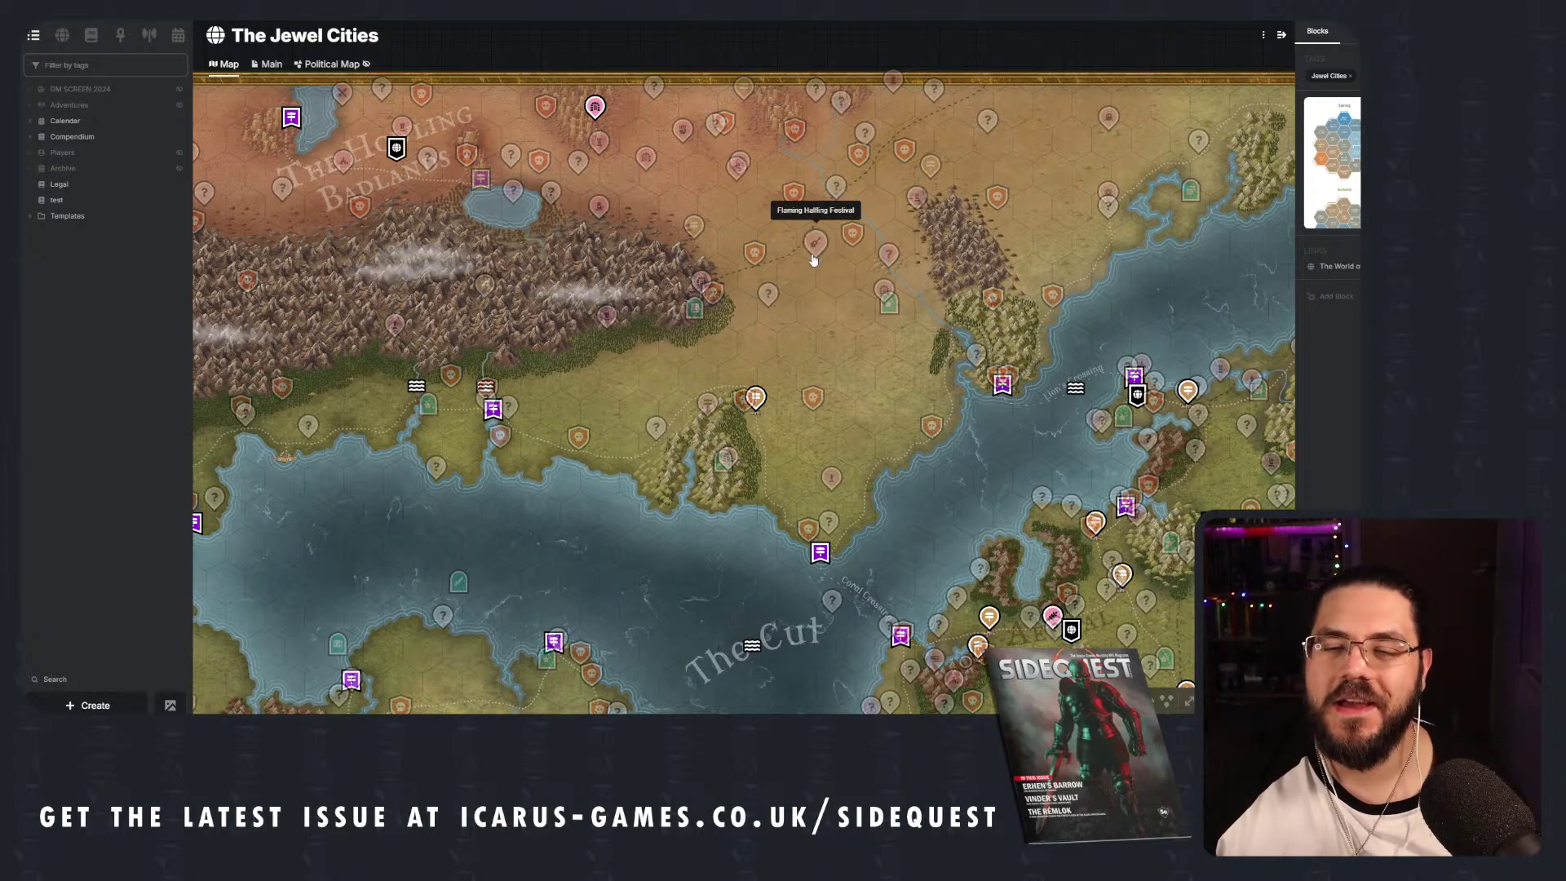
drag(825, 347, 646, 110)
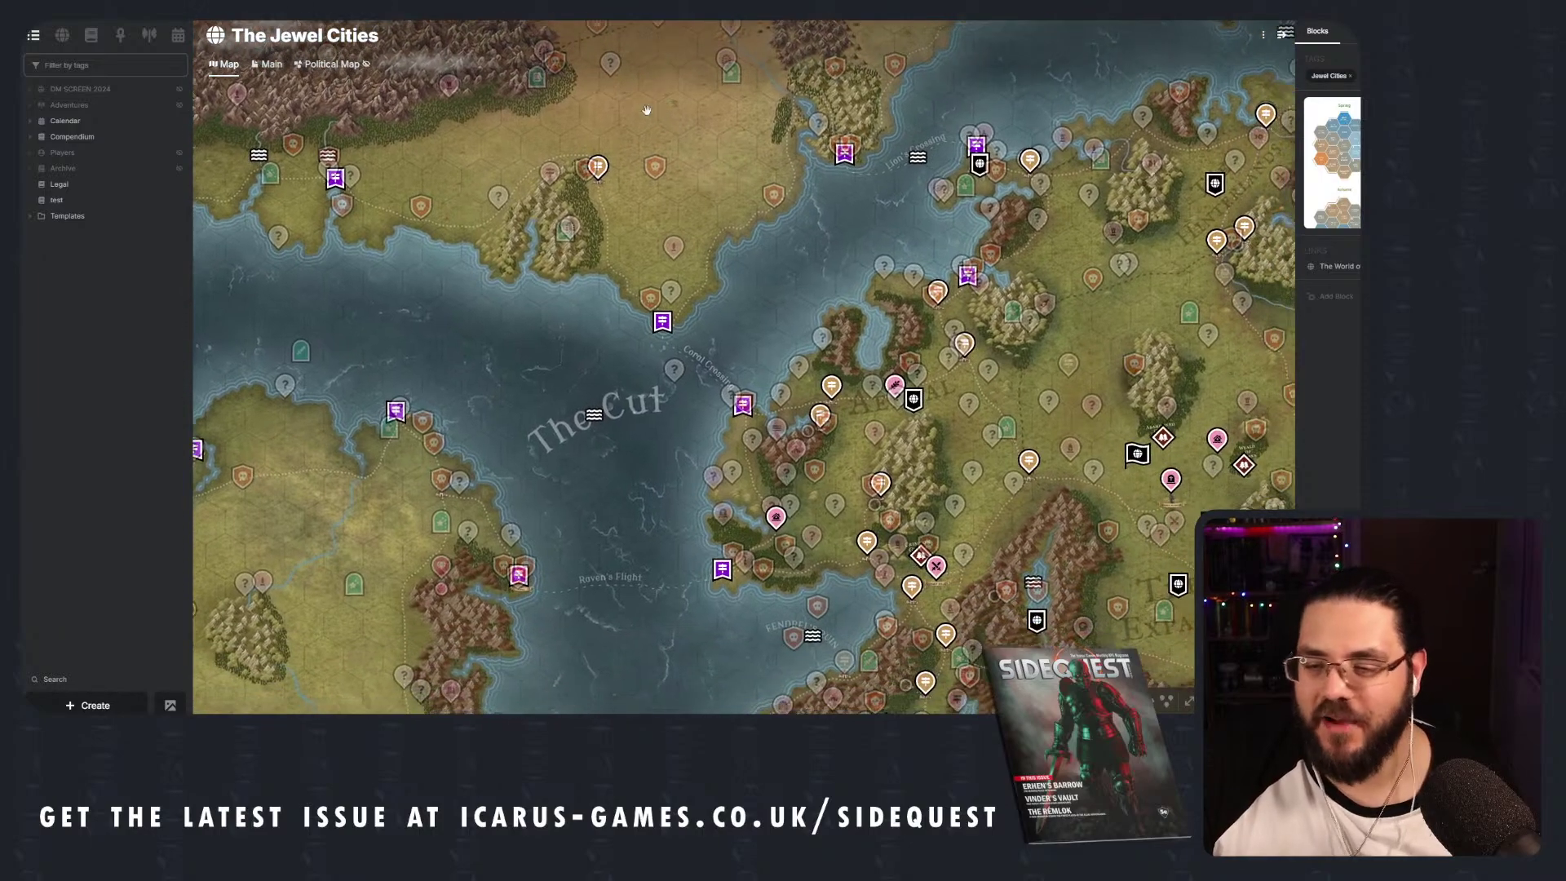
drag(709, 282, 505, 134)
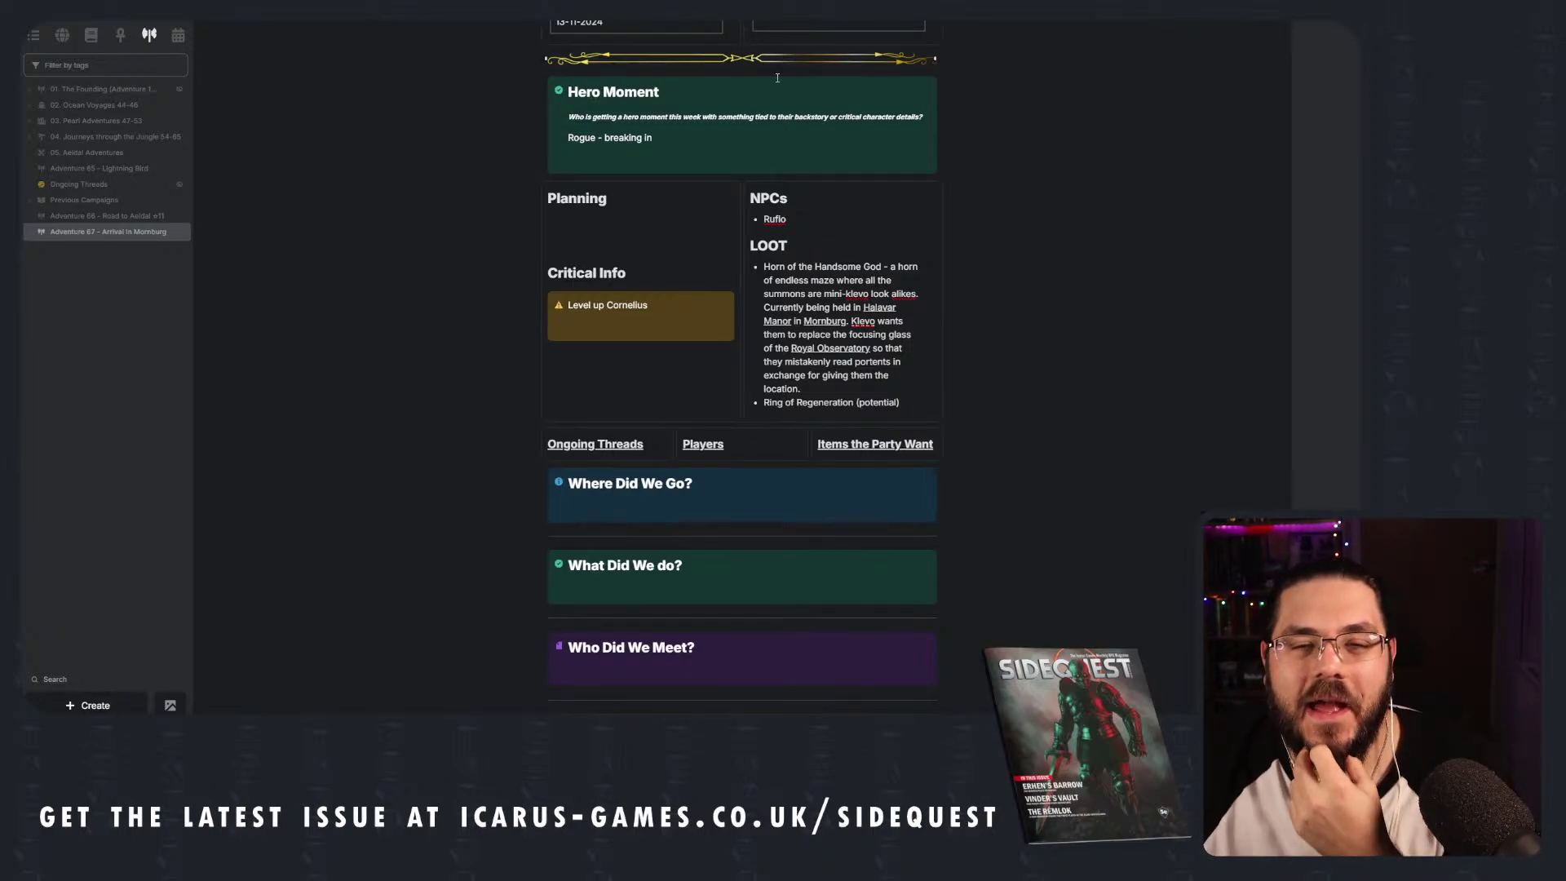
scroll(896, 168, down, 2)
scroll(947, 223, up, 1)
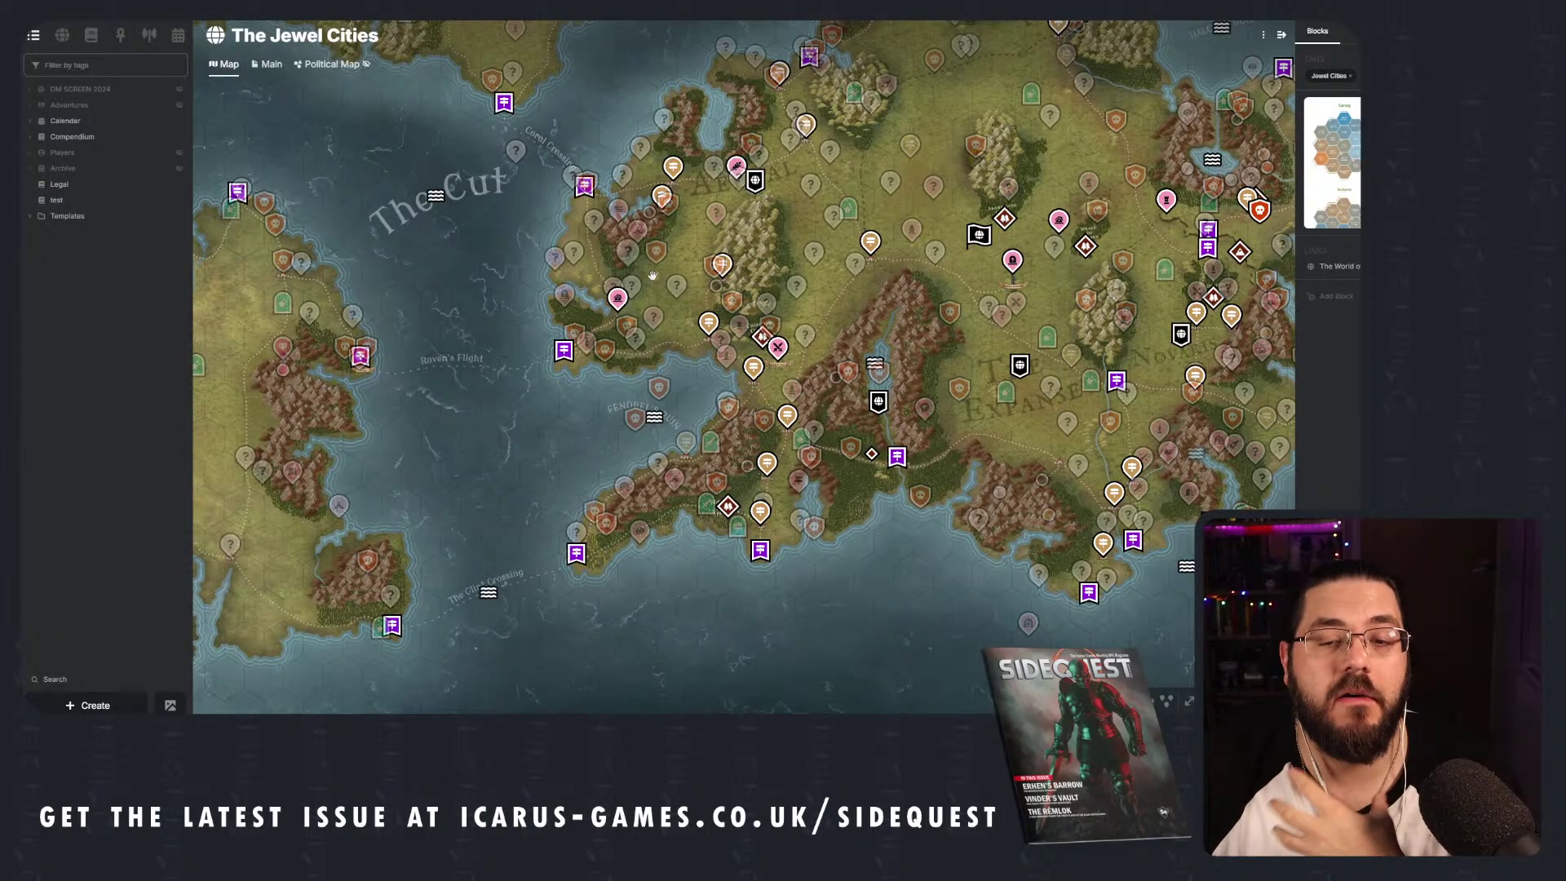
scroll(665, 285, up, 4)
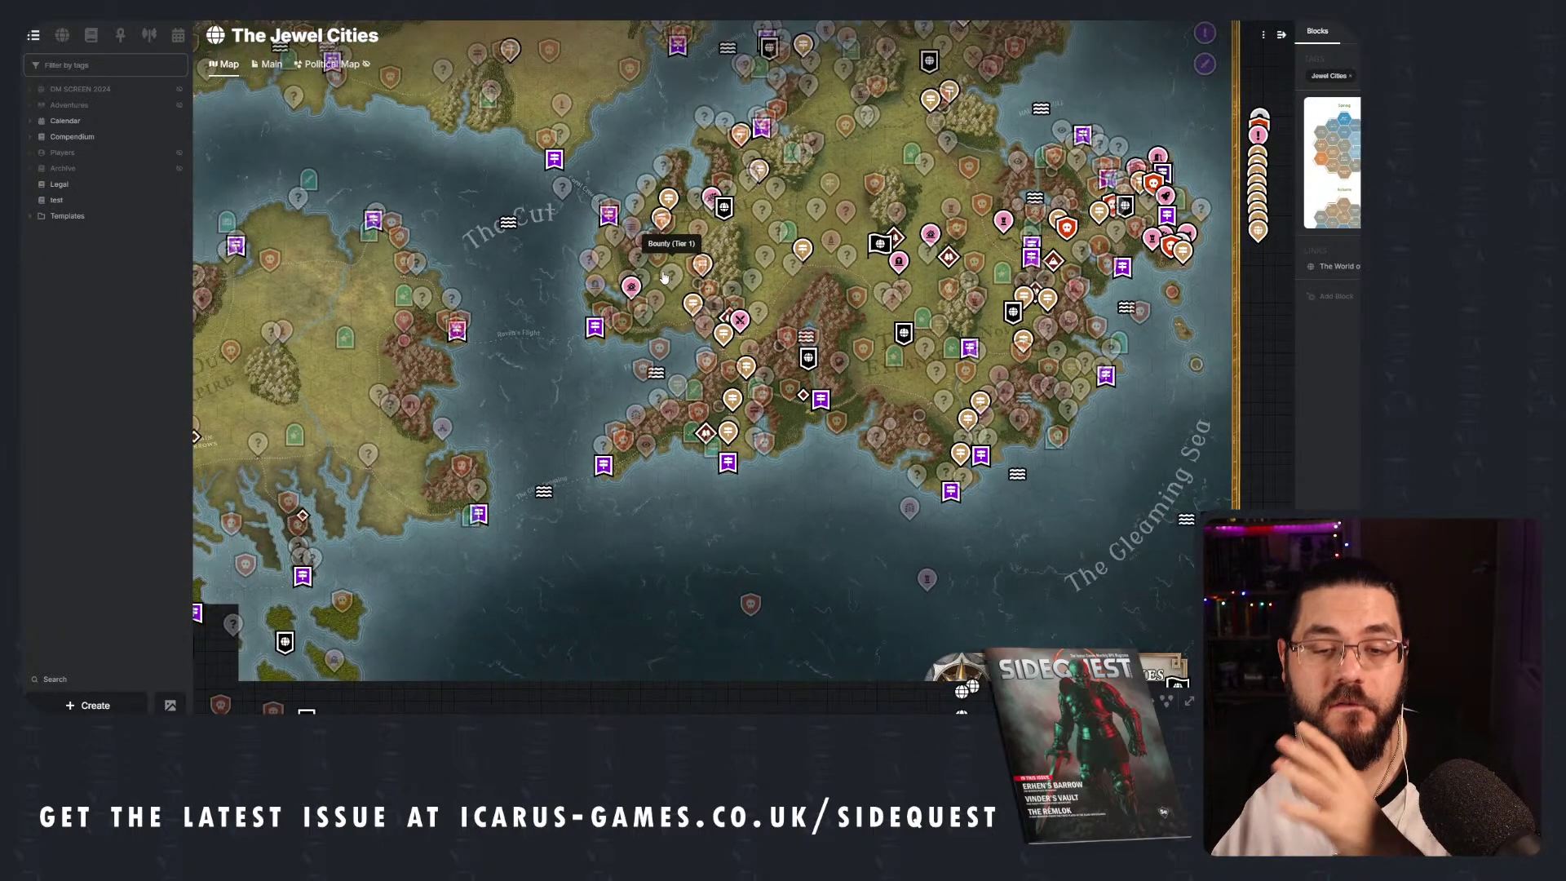
scroll(665, 285, down, 2)
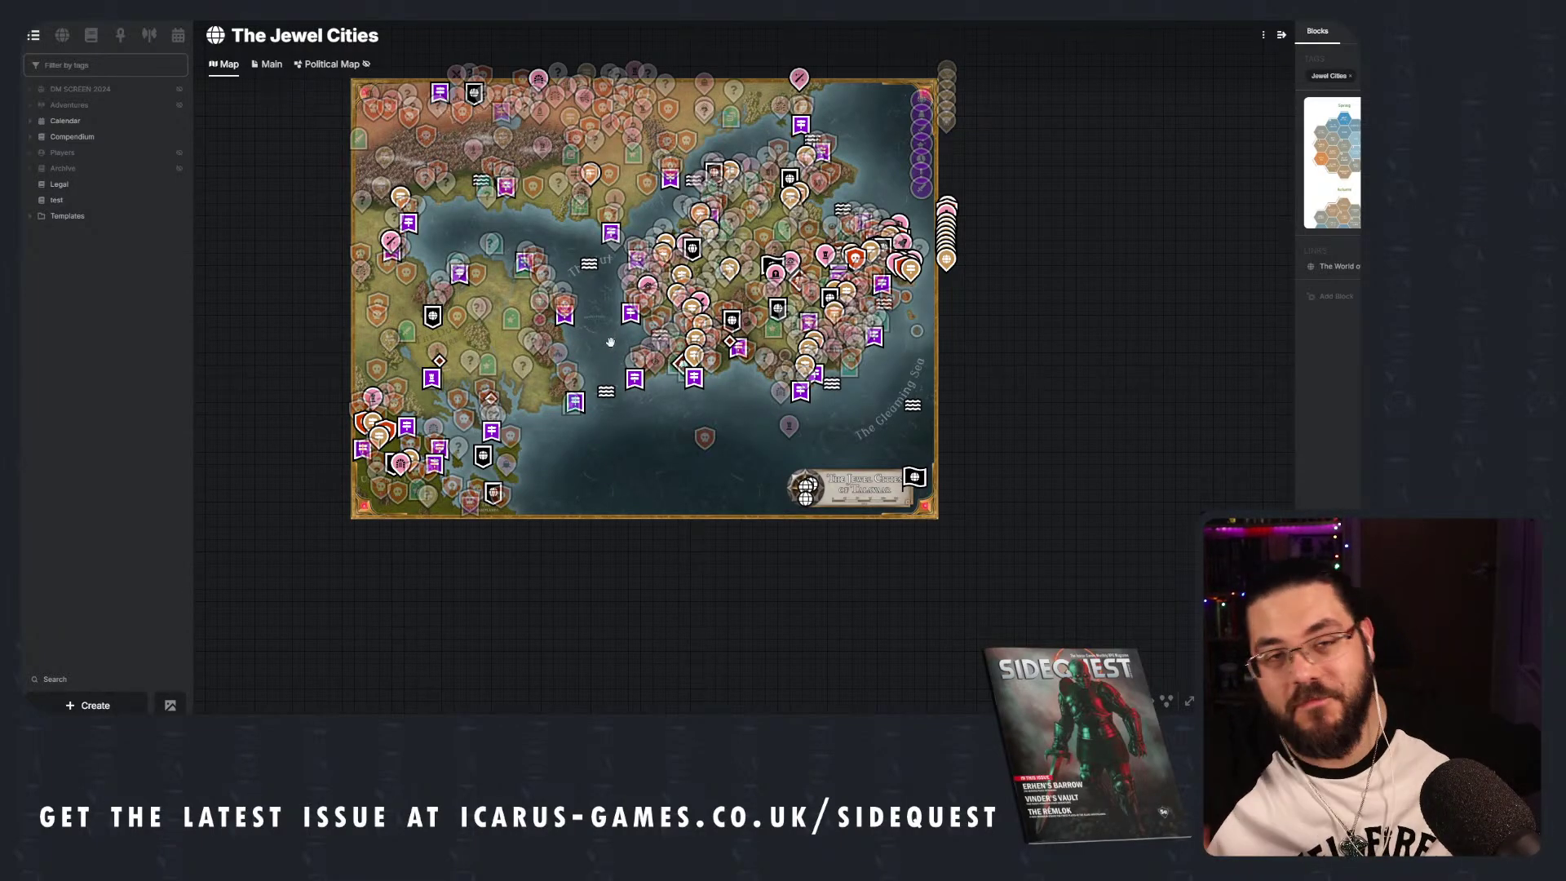
scroll(610, 342, up, 2)
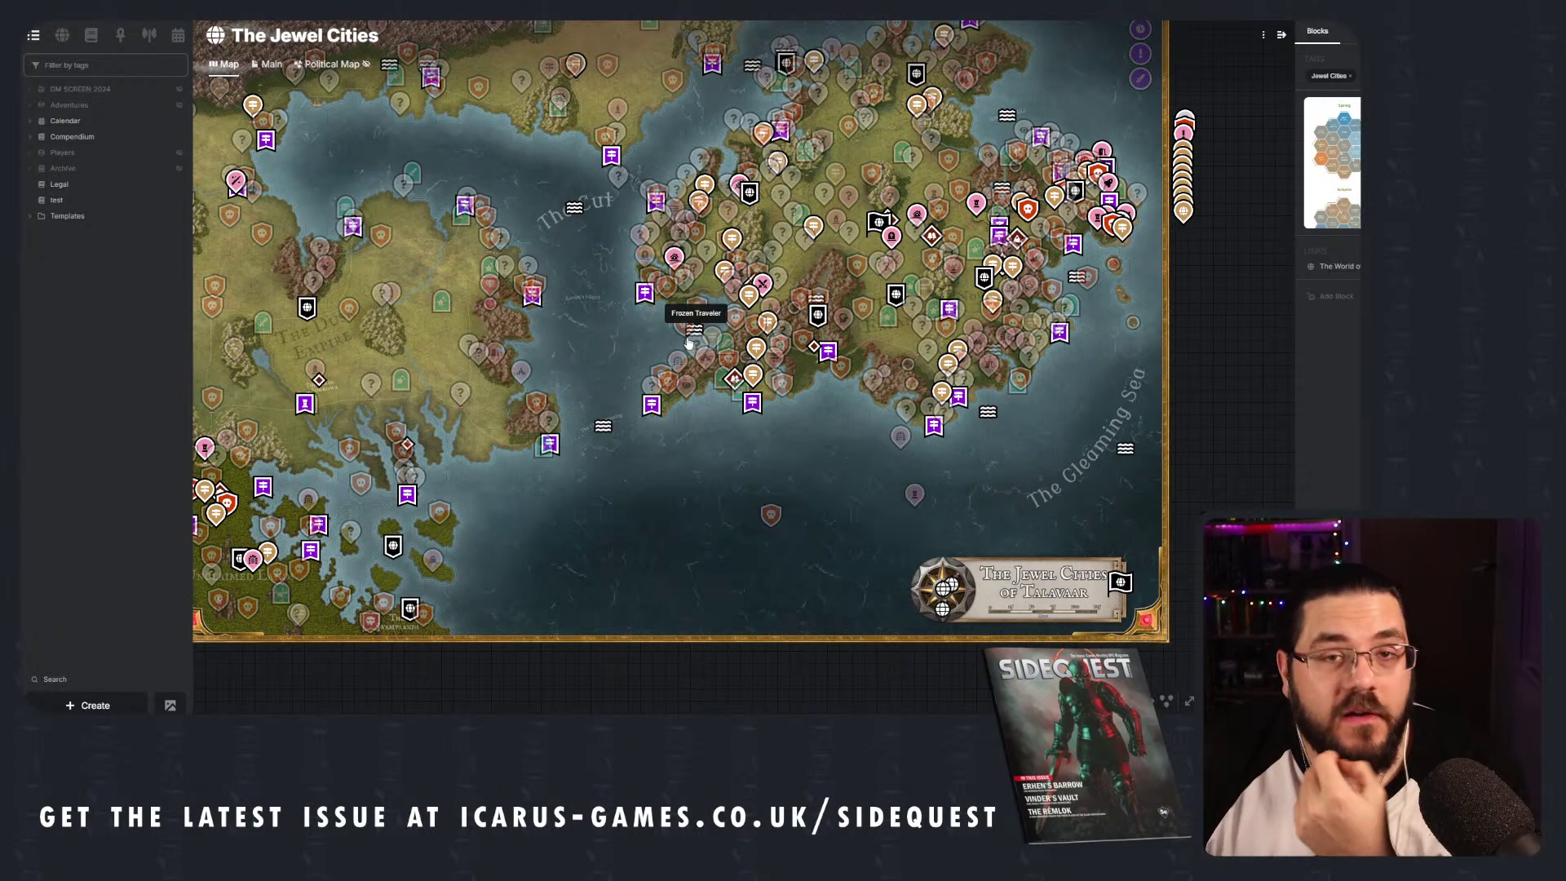
scroll(829, 451, up, 2)
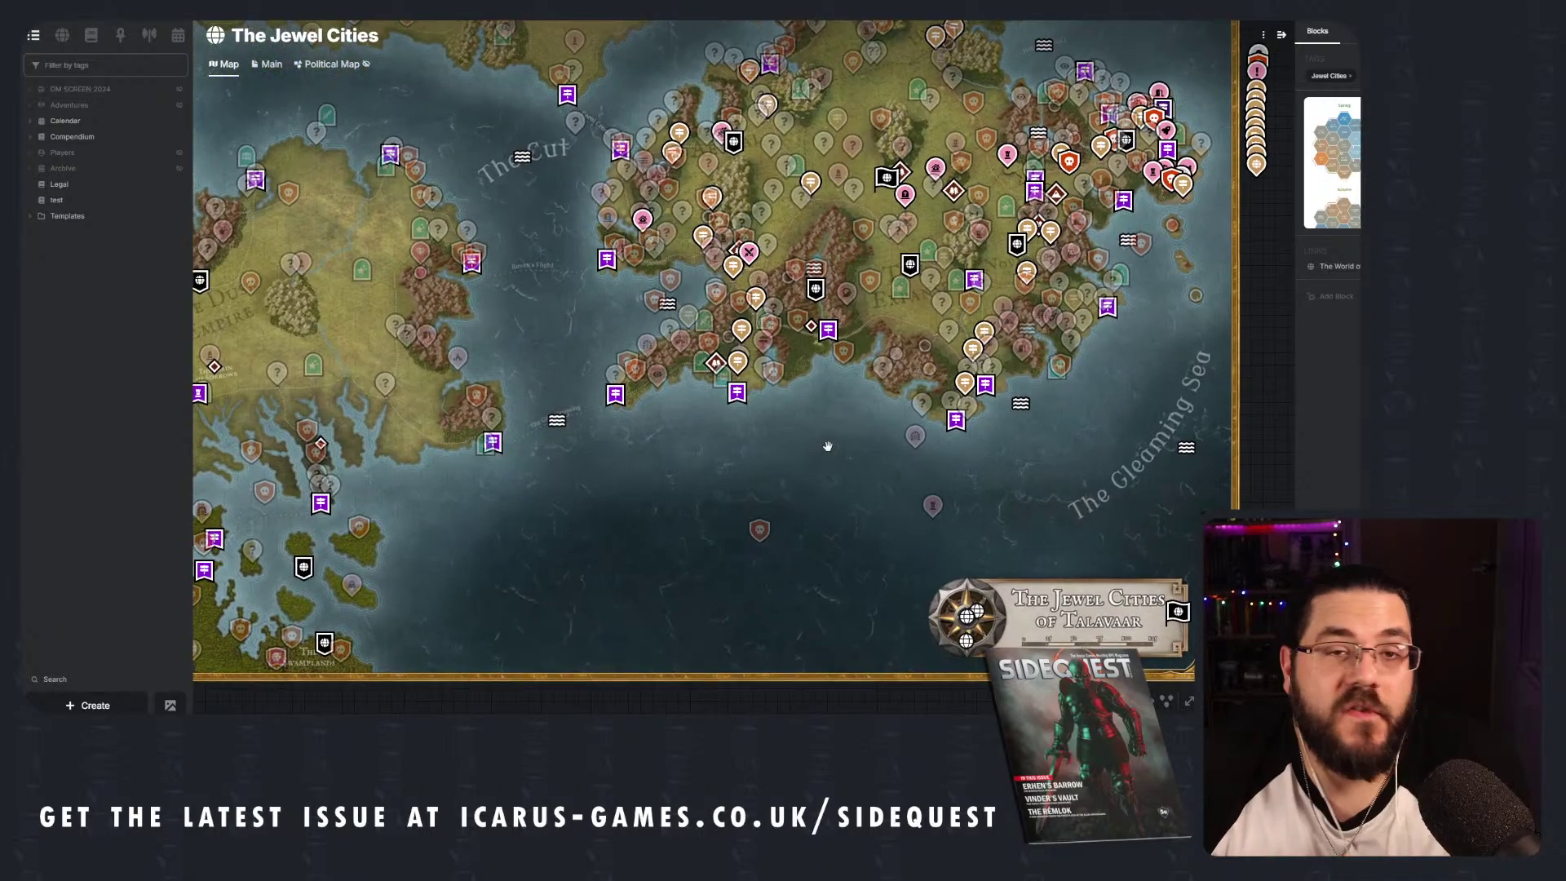
scroll(829, 440, up, 2)
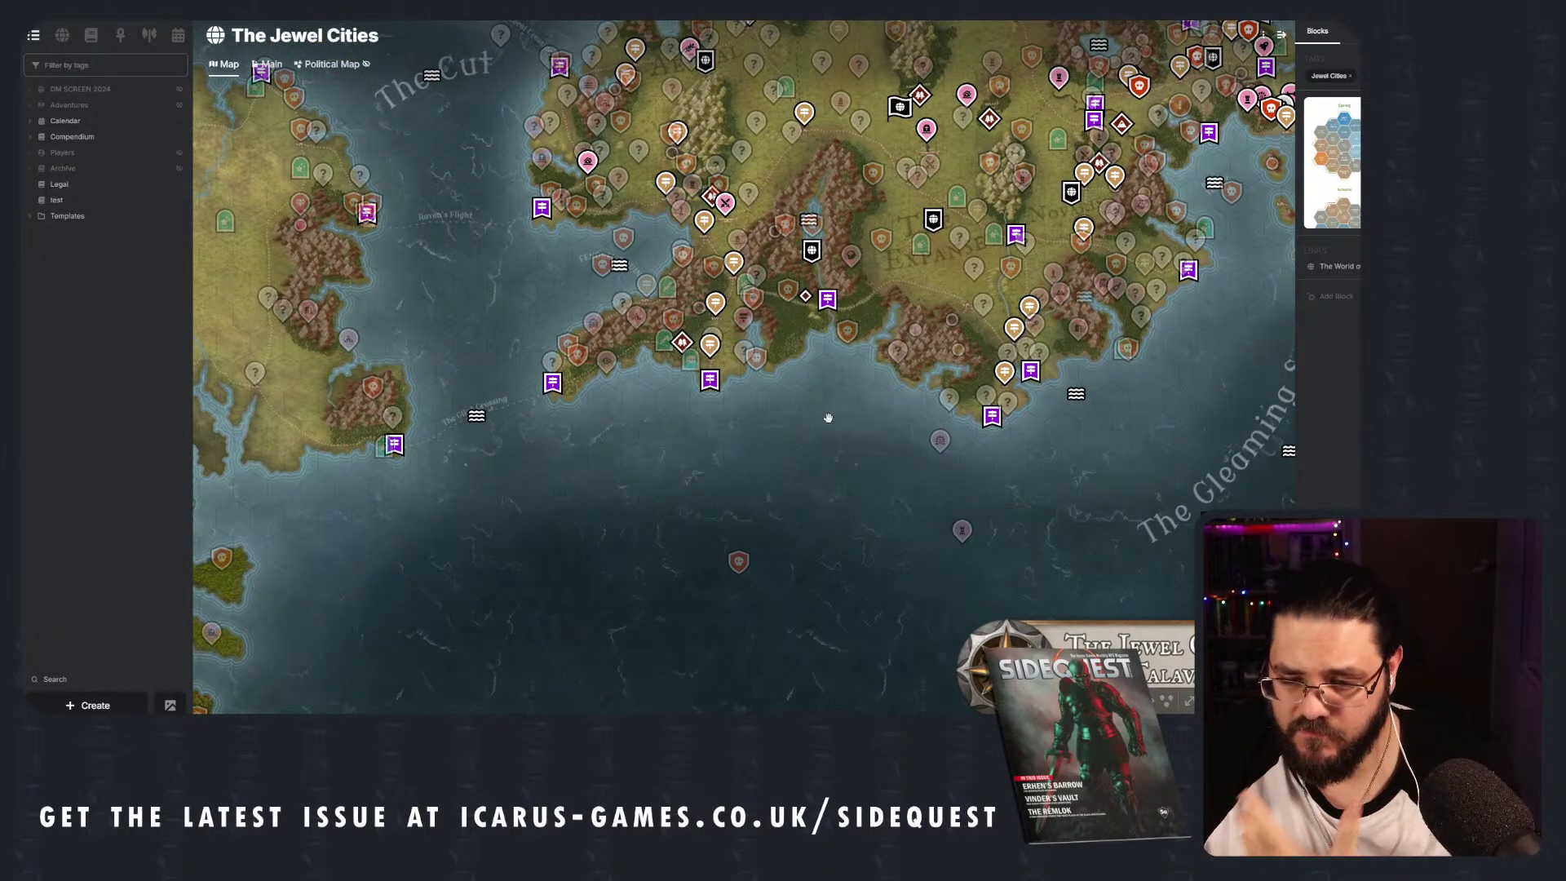
scroll(827, 417, up, 3)
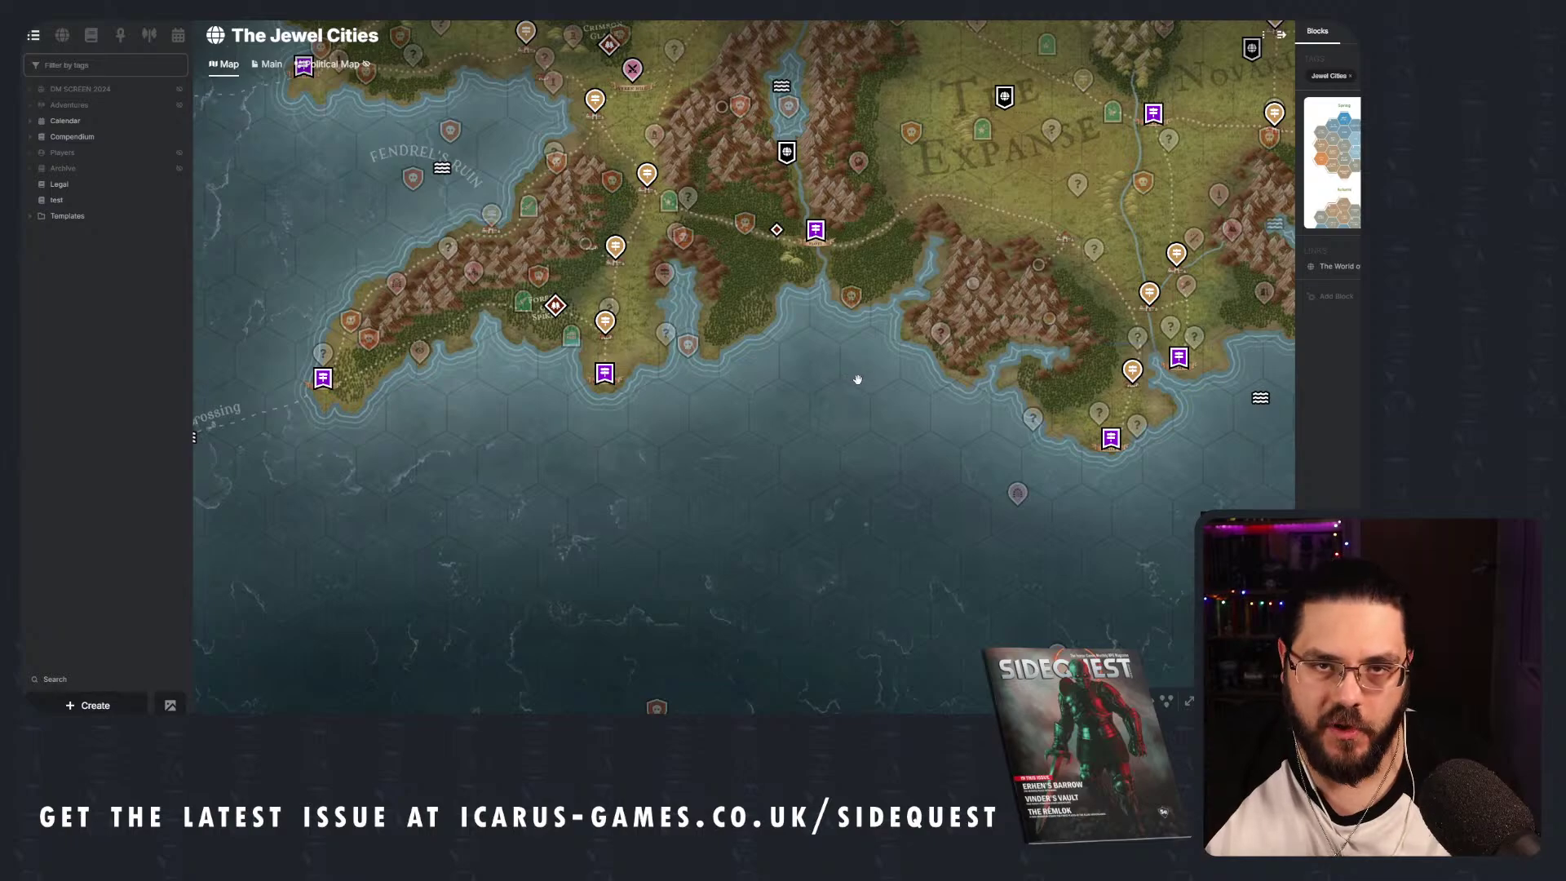
drag(857, 379, 816, 441)
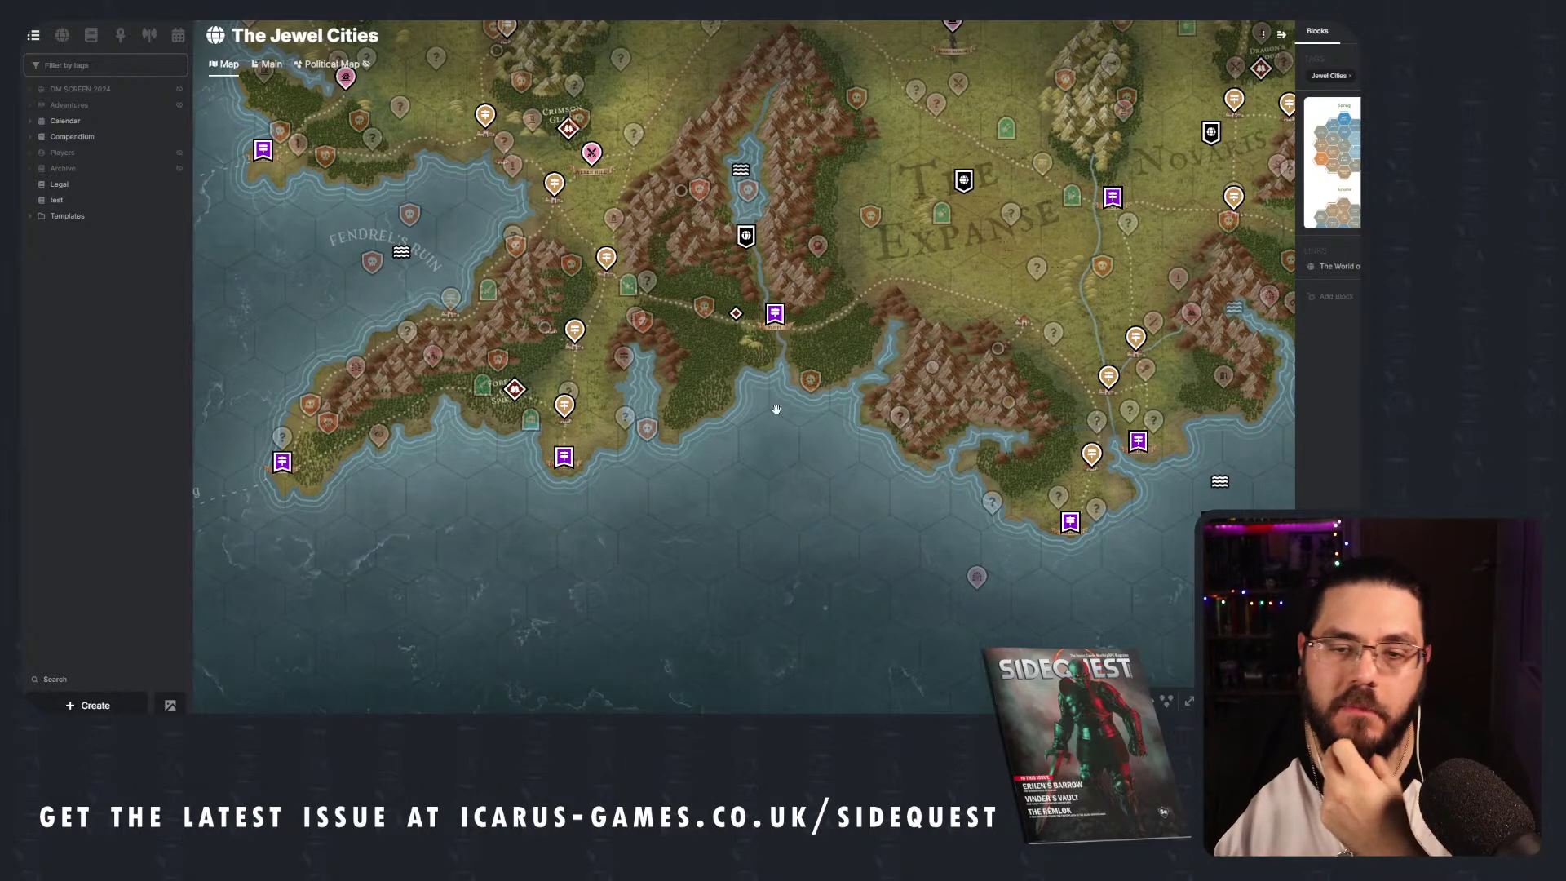
scroll(781, 469, down, 2)
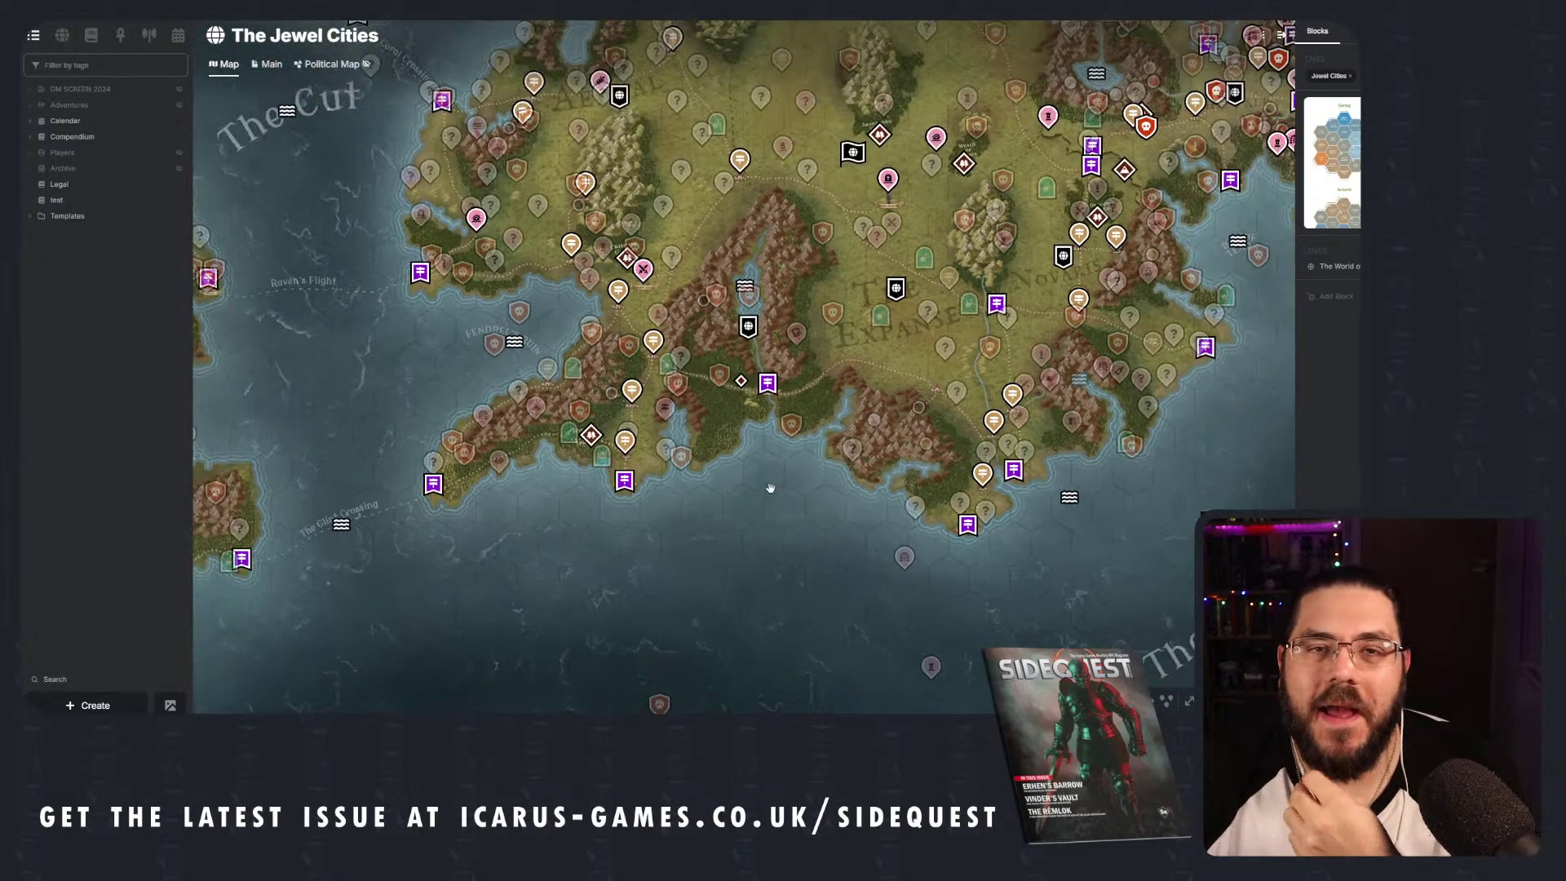
scroll(770, 488, down, 2)
scroll(770, 488, down, 2)
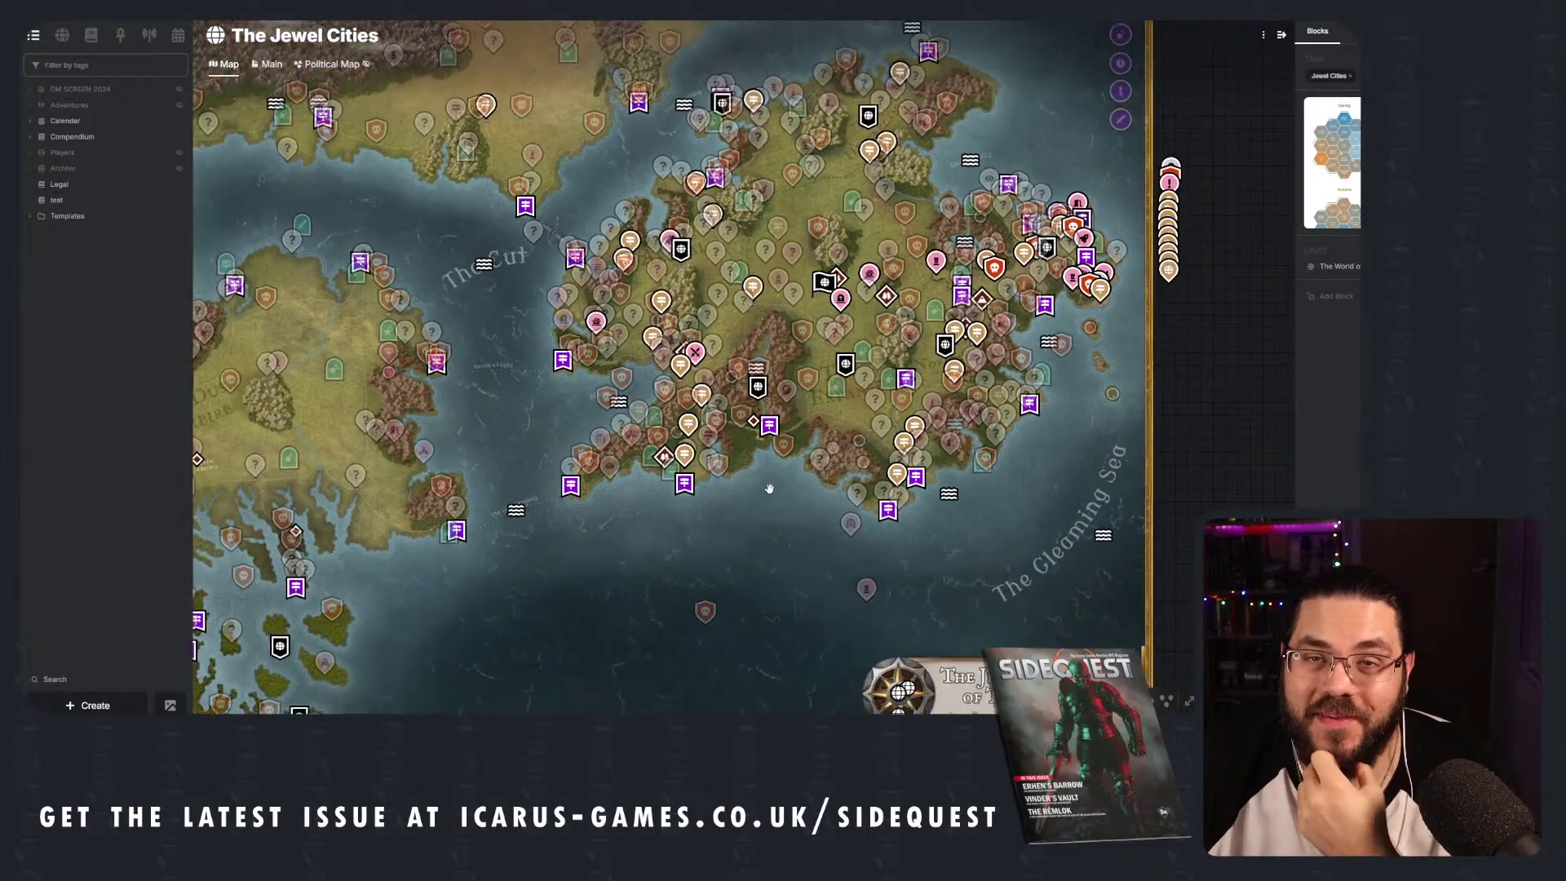
scroll(770, 487, down, 4)
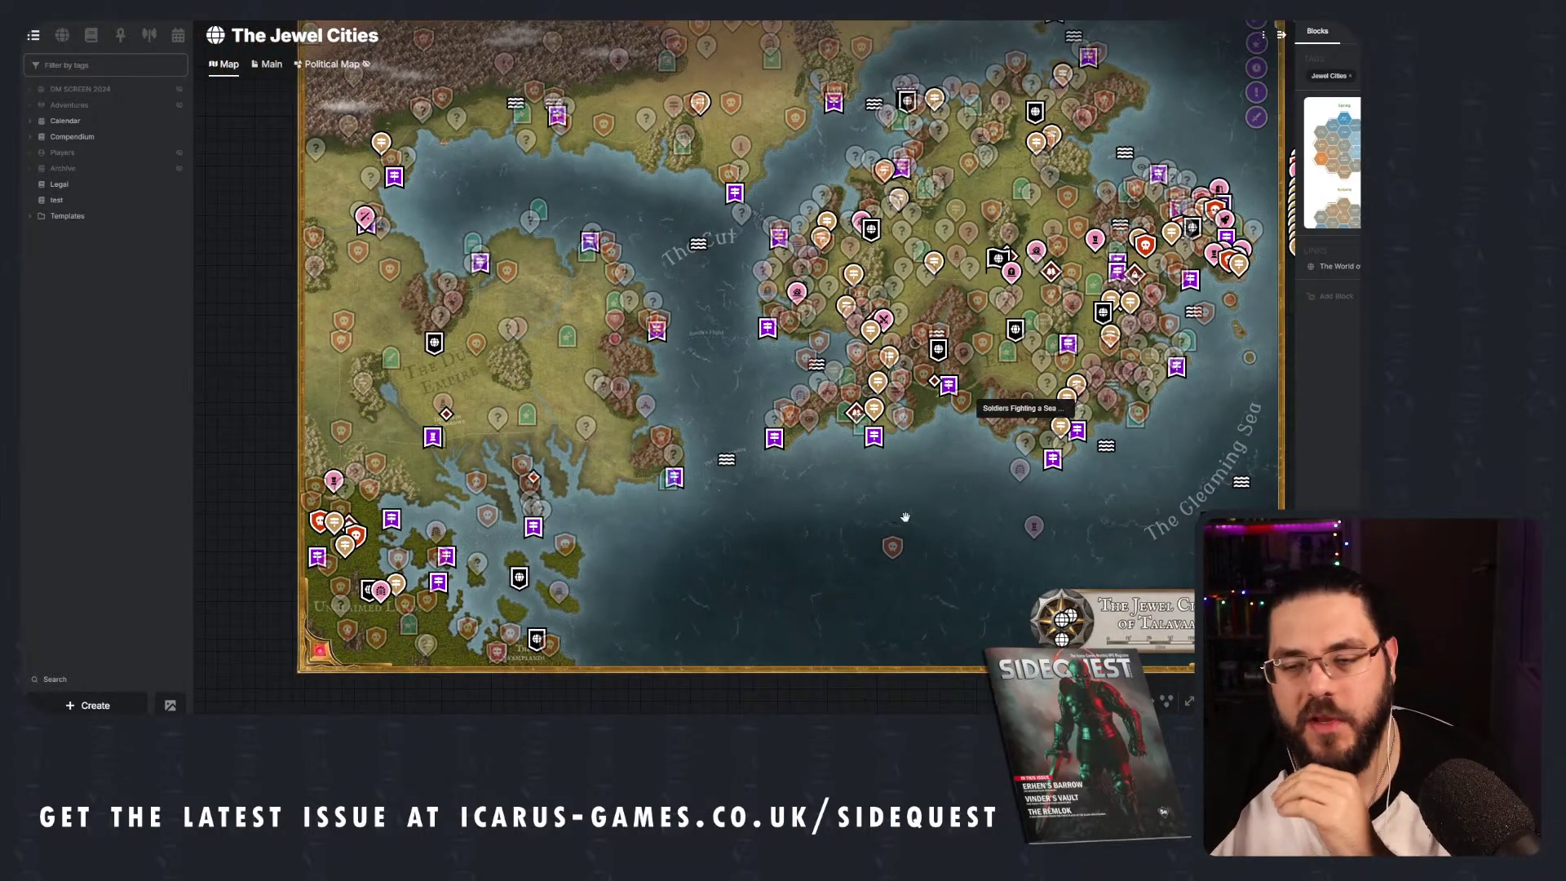
scroll(829, 529, down, 4)
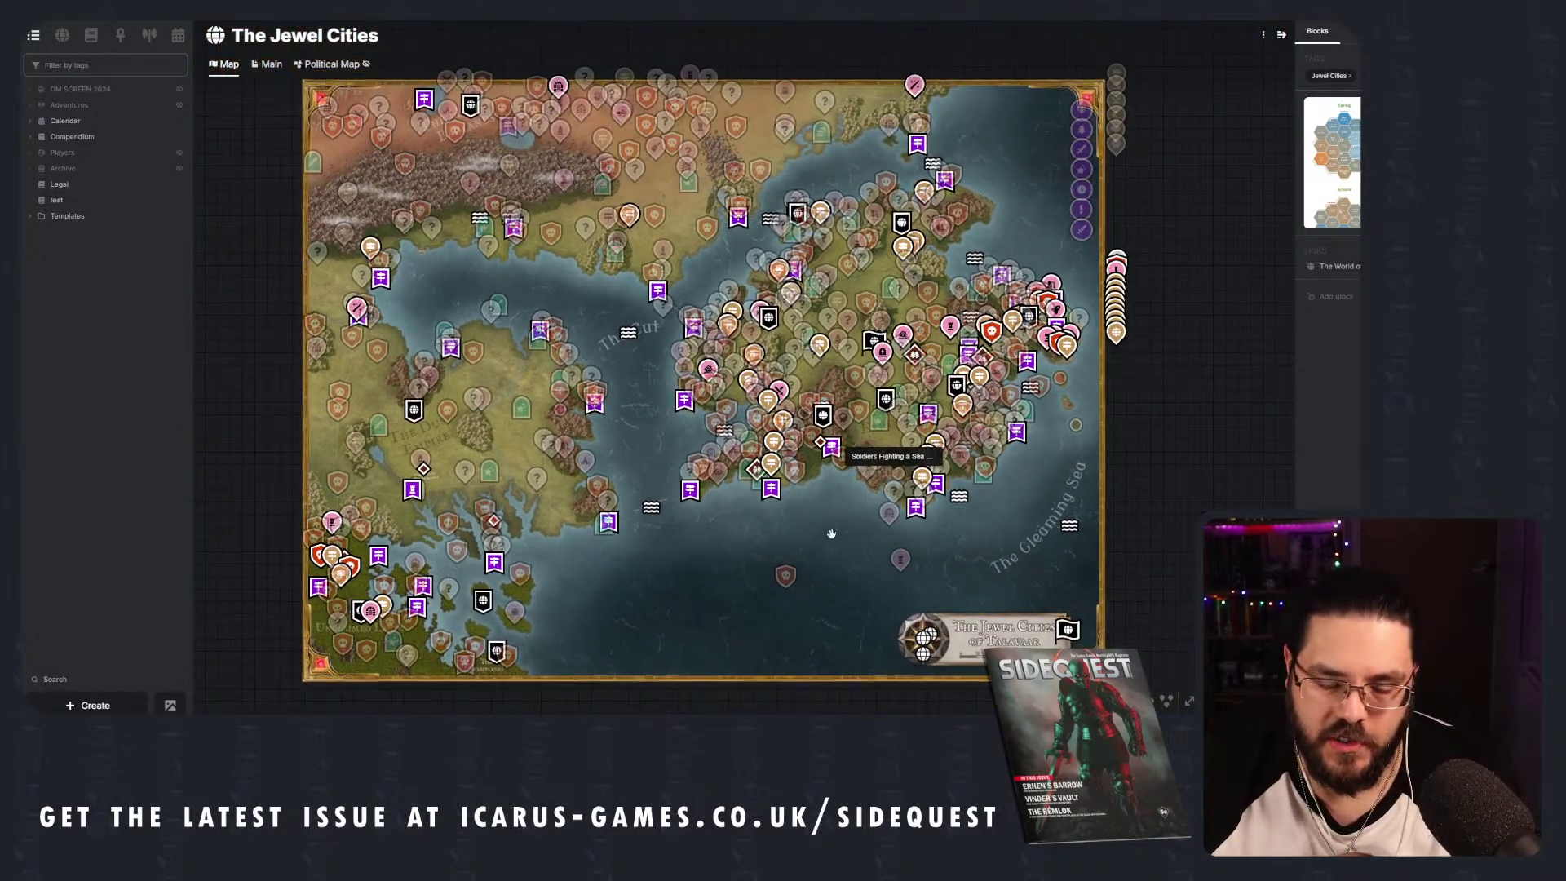
scroll(831, 534, down, 1)
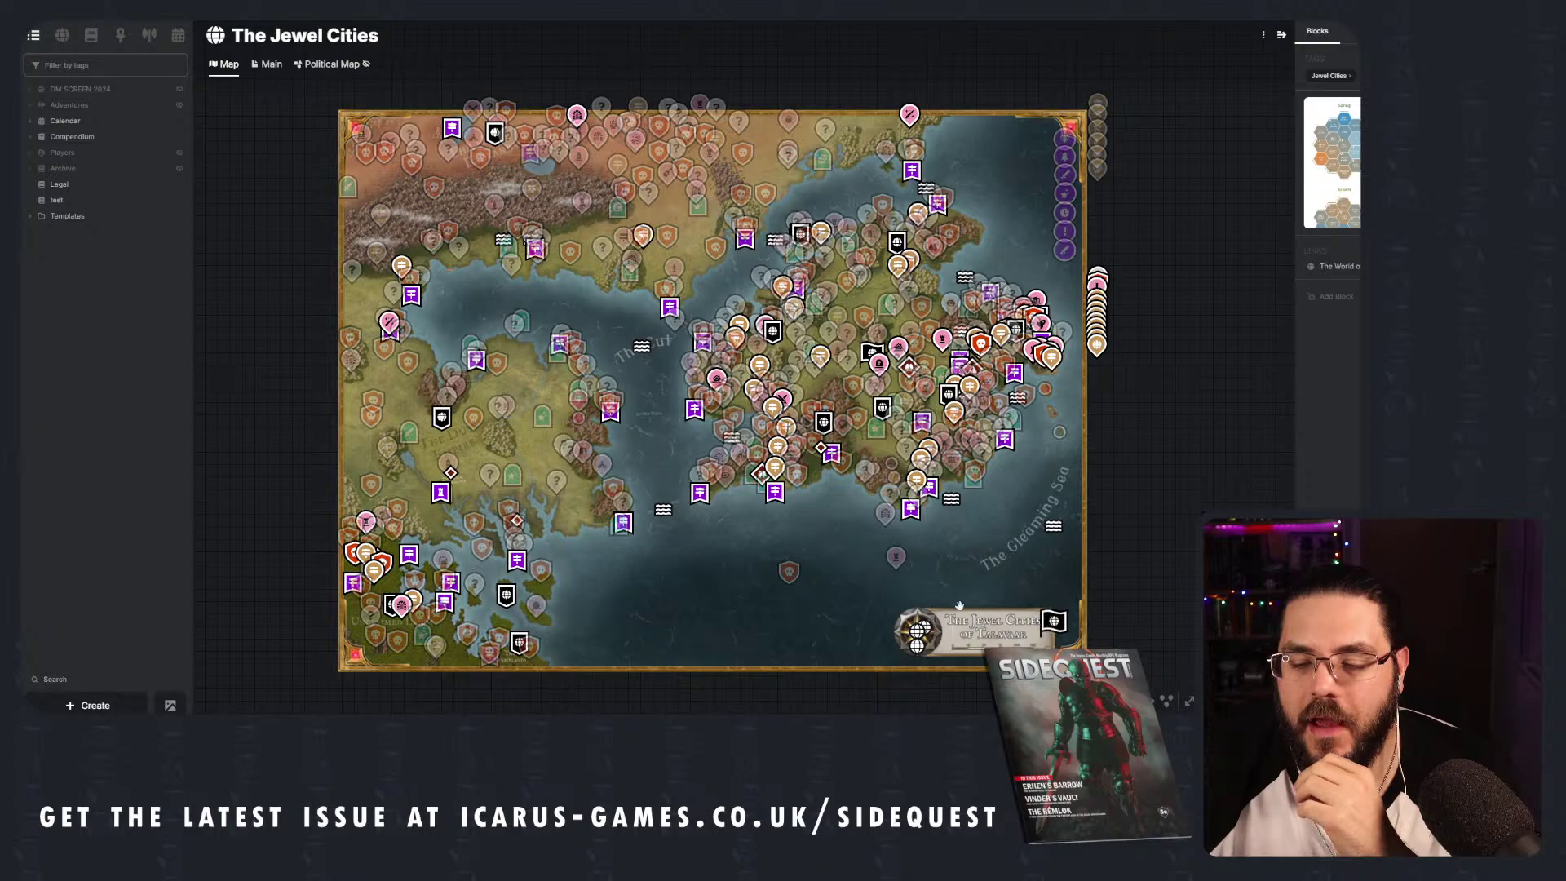
scroll(811, 574, up, 1)
scroll(811, 574, up, 1)
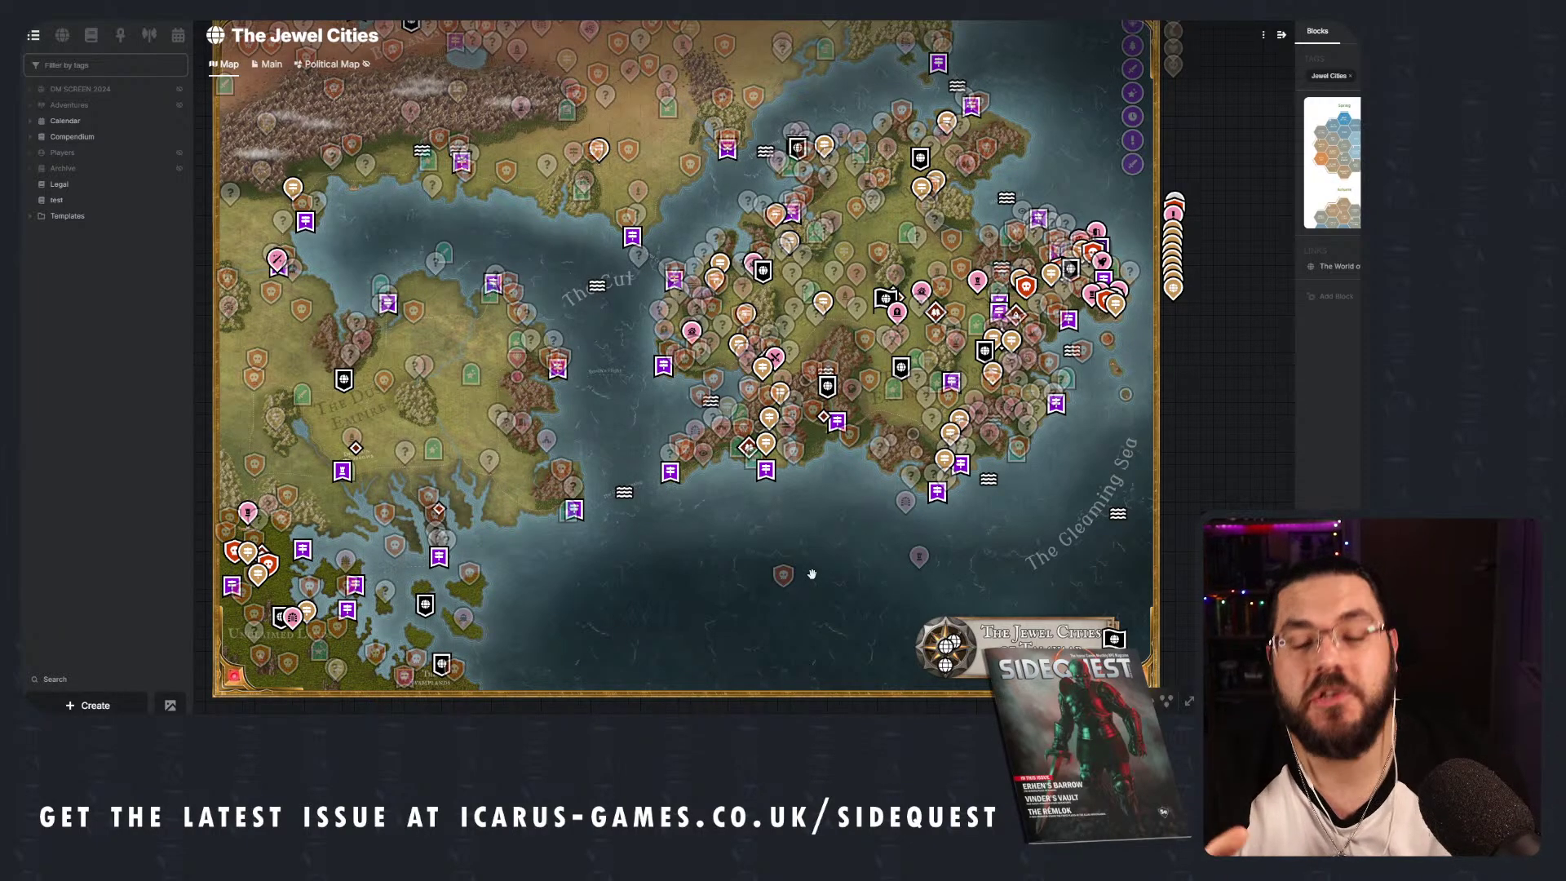
scroll(811, 575, up, 5)
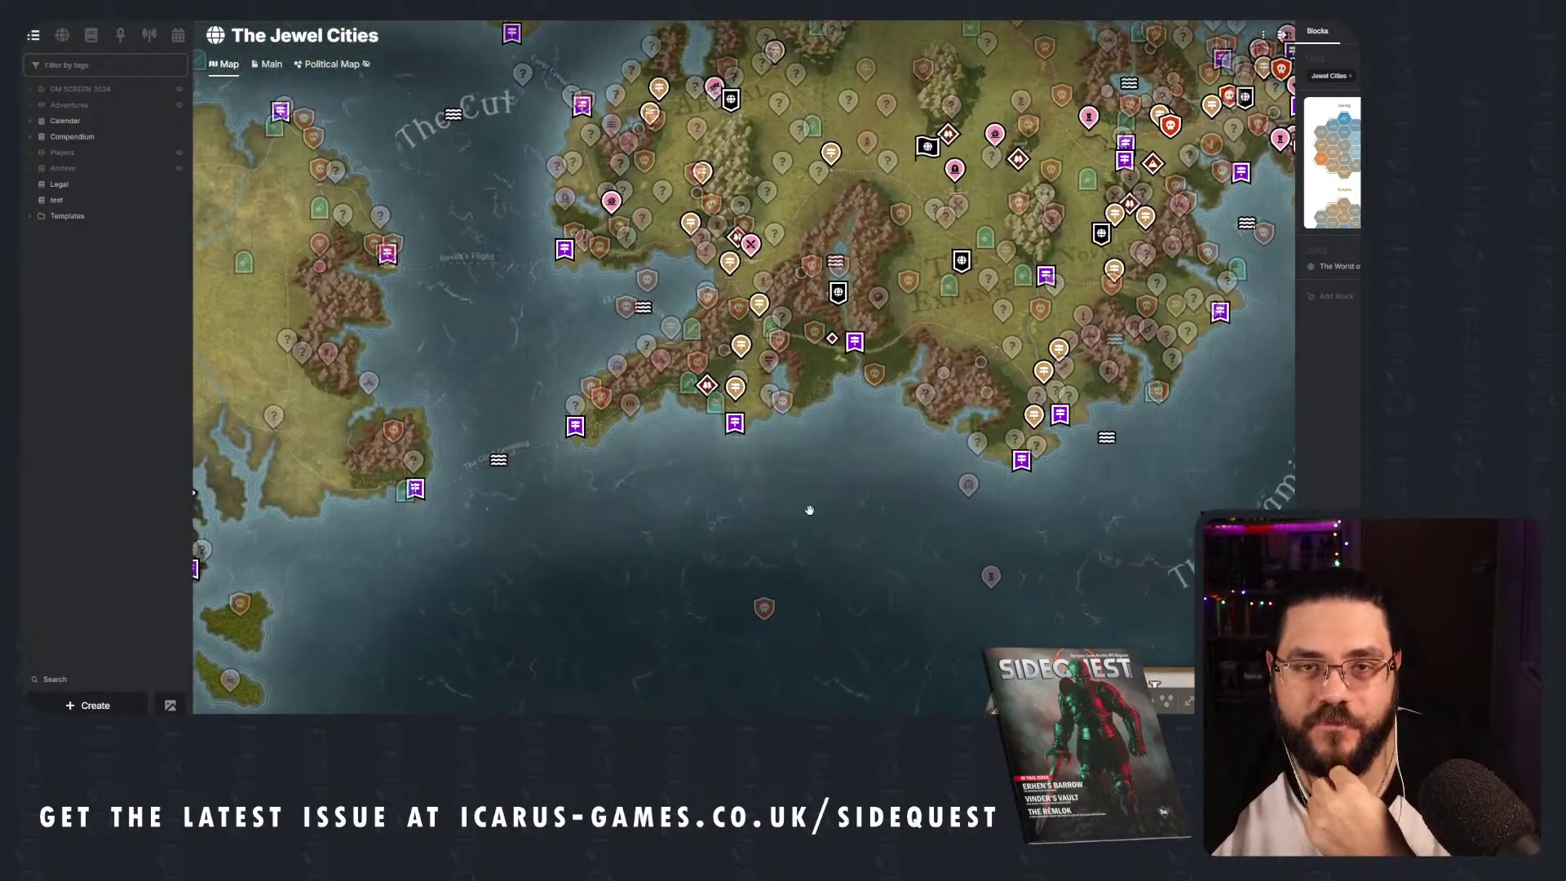
scroll(809, 508, up, 2)
scroll(805, 500, up, 2)
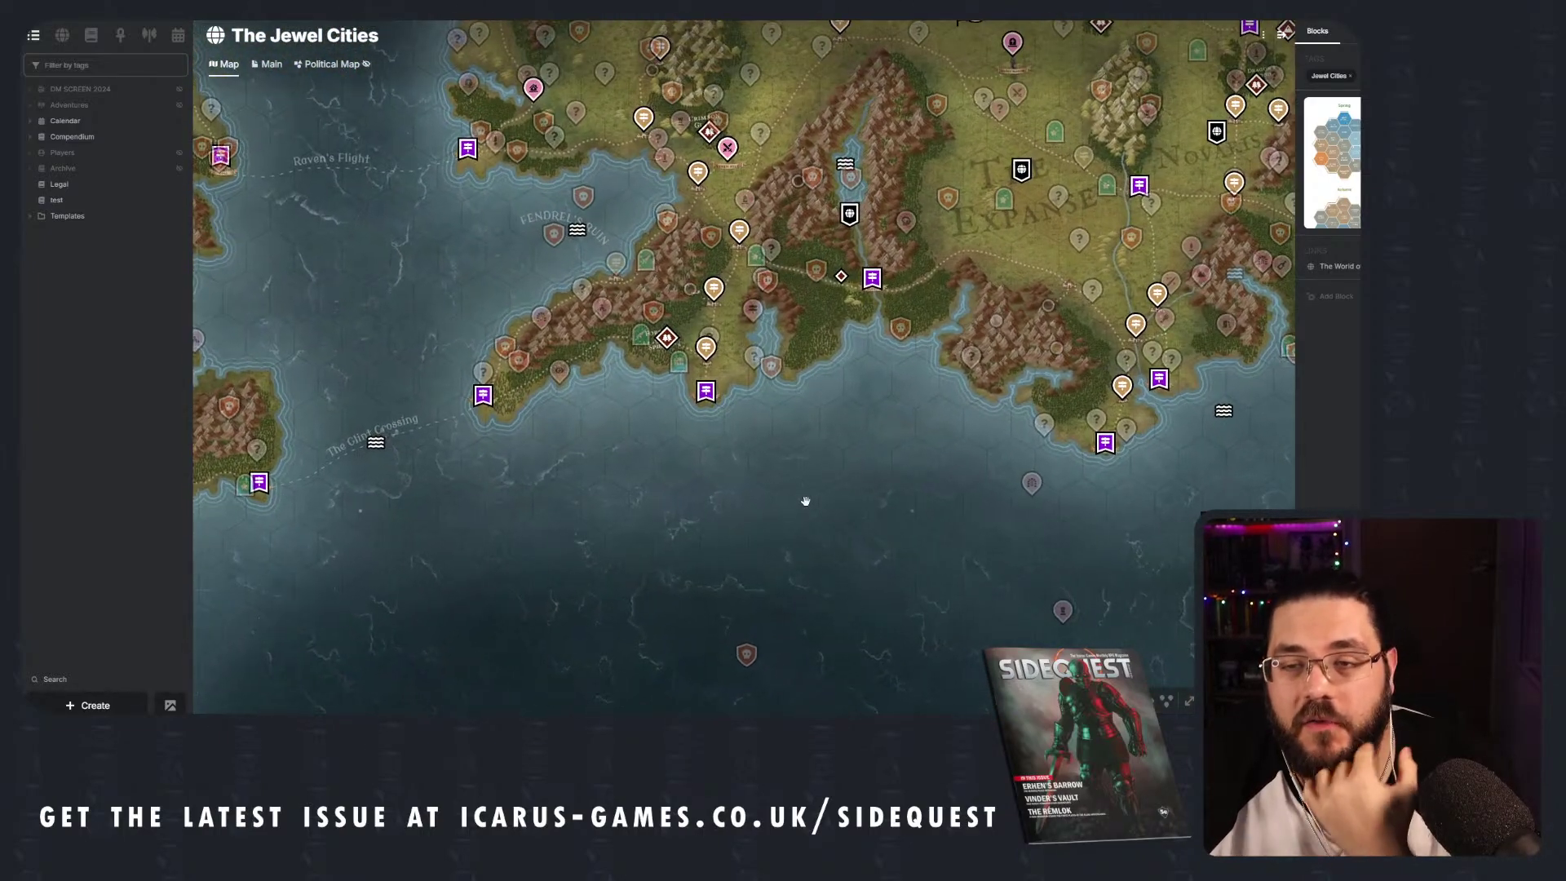
scroll(808, 493, up, 1)
scroll(807, 489, up, 2)
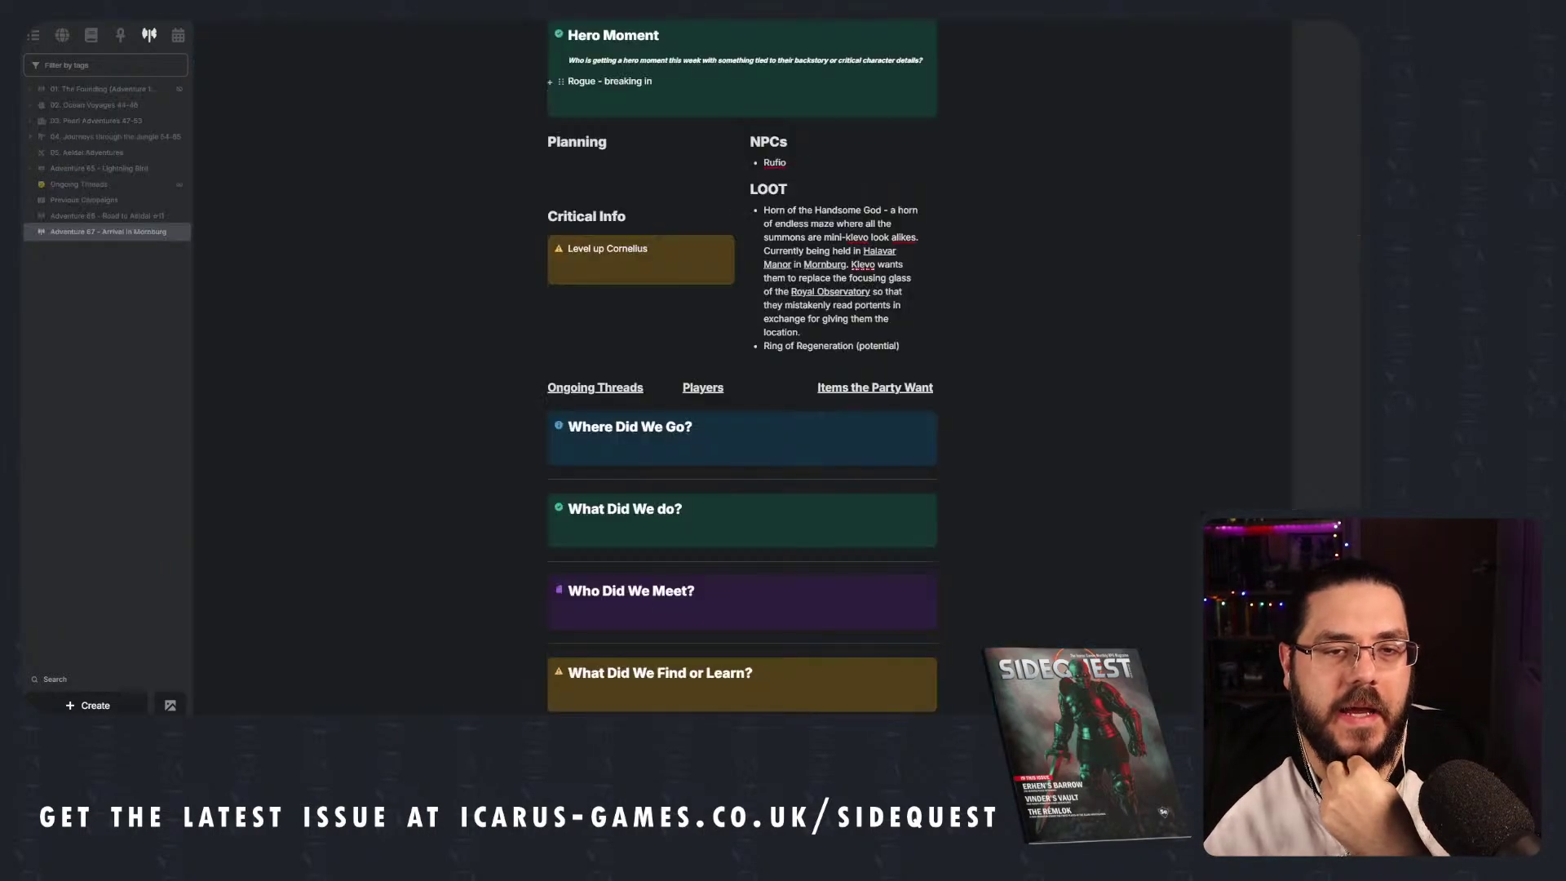
Review Adventure 67's planning, critical info and LOOT notes, and open the Mornburg map.
scroll(813, 212, down, 1)
scroll(813, 213, up, 2)
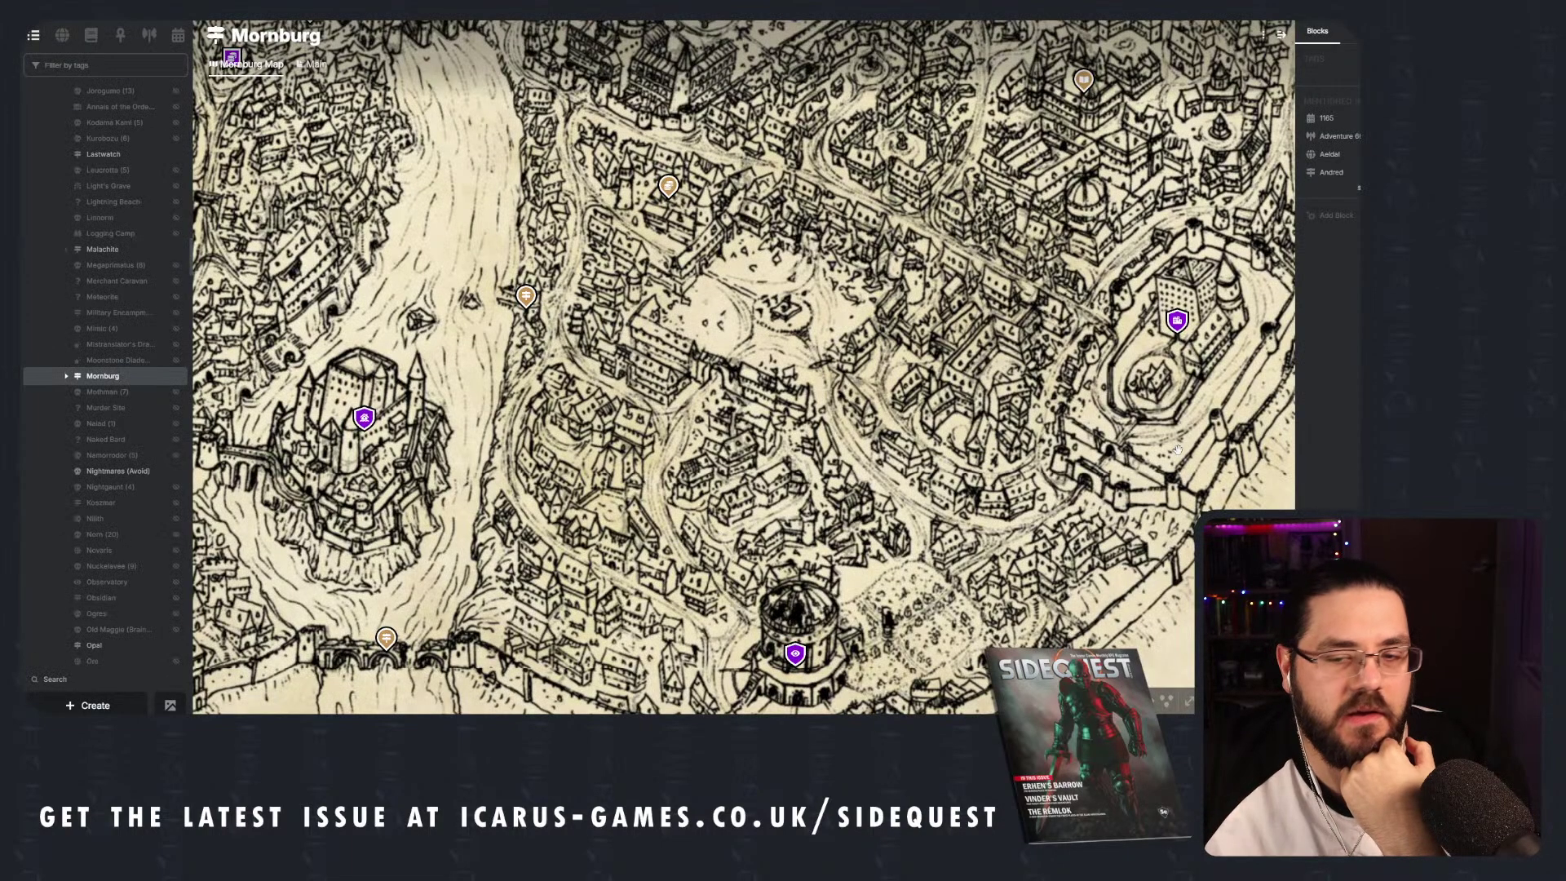
Open the Royal Observatory entry from the Mornburg map and read its notes.
click(793, 656)
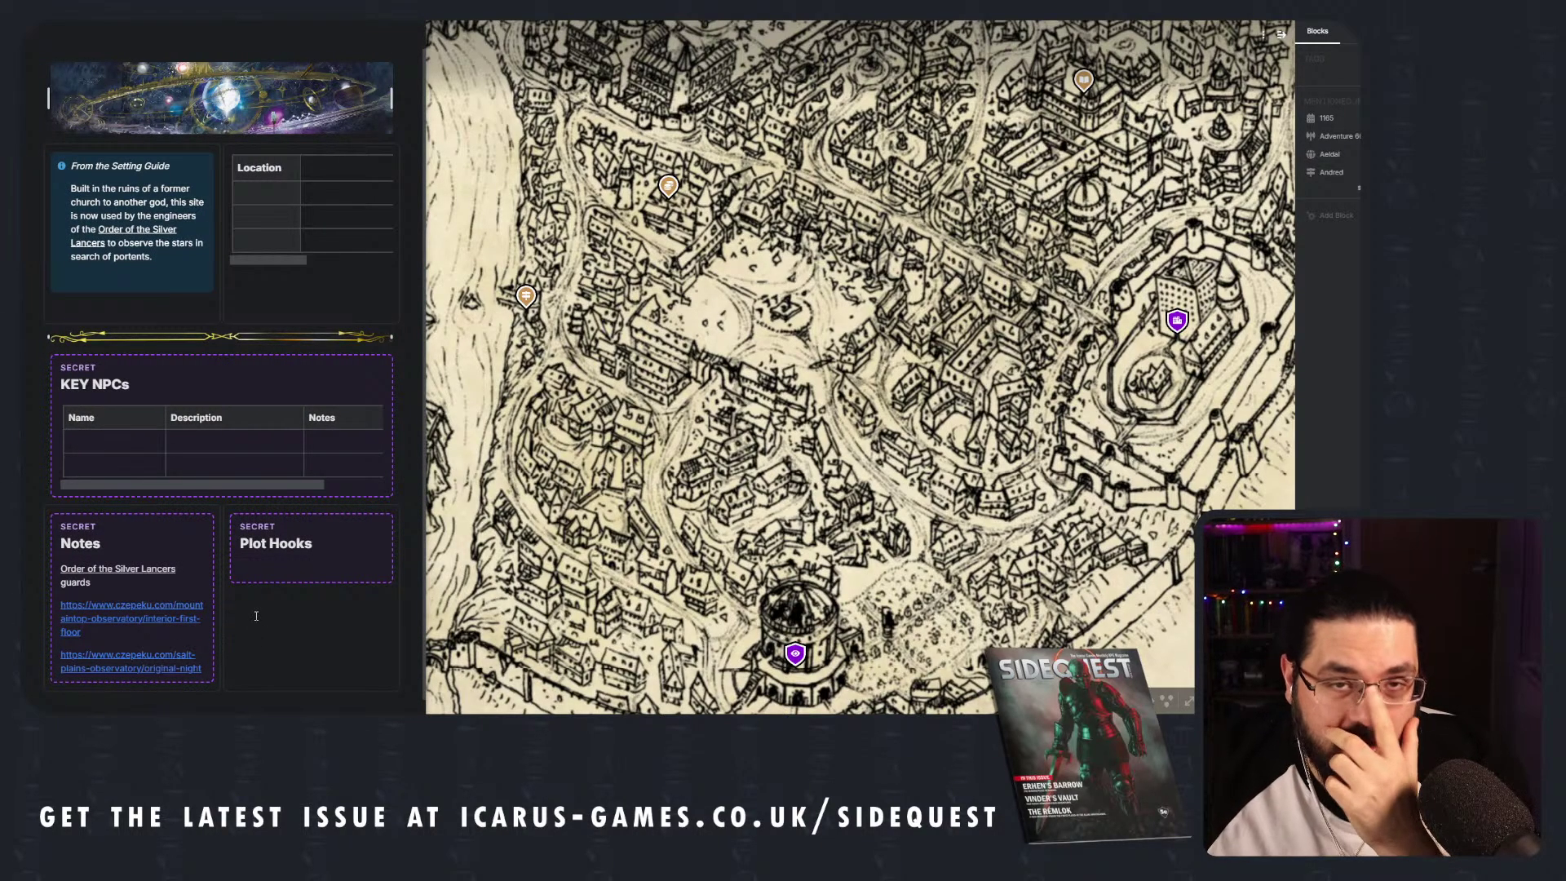
scroll(256, 616, down, 1)
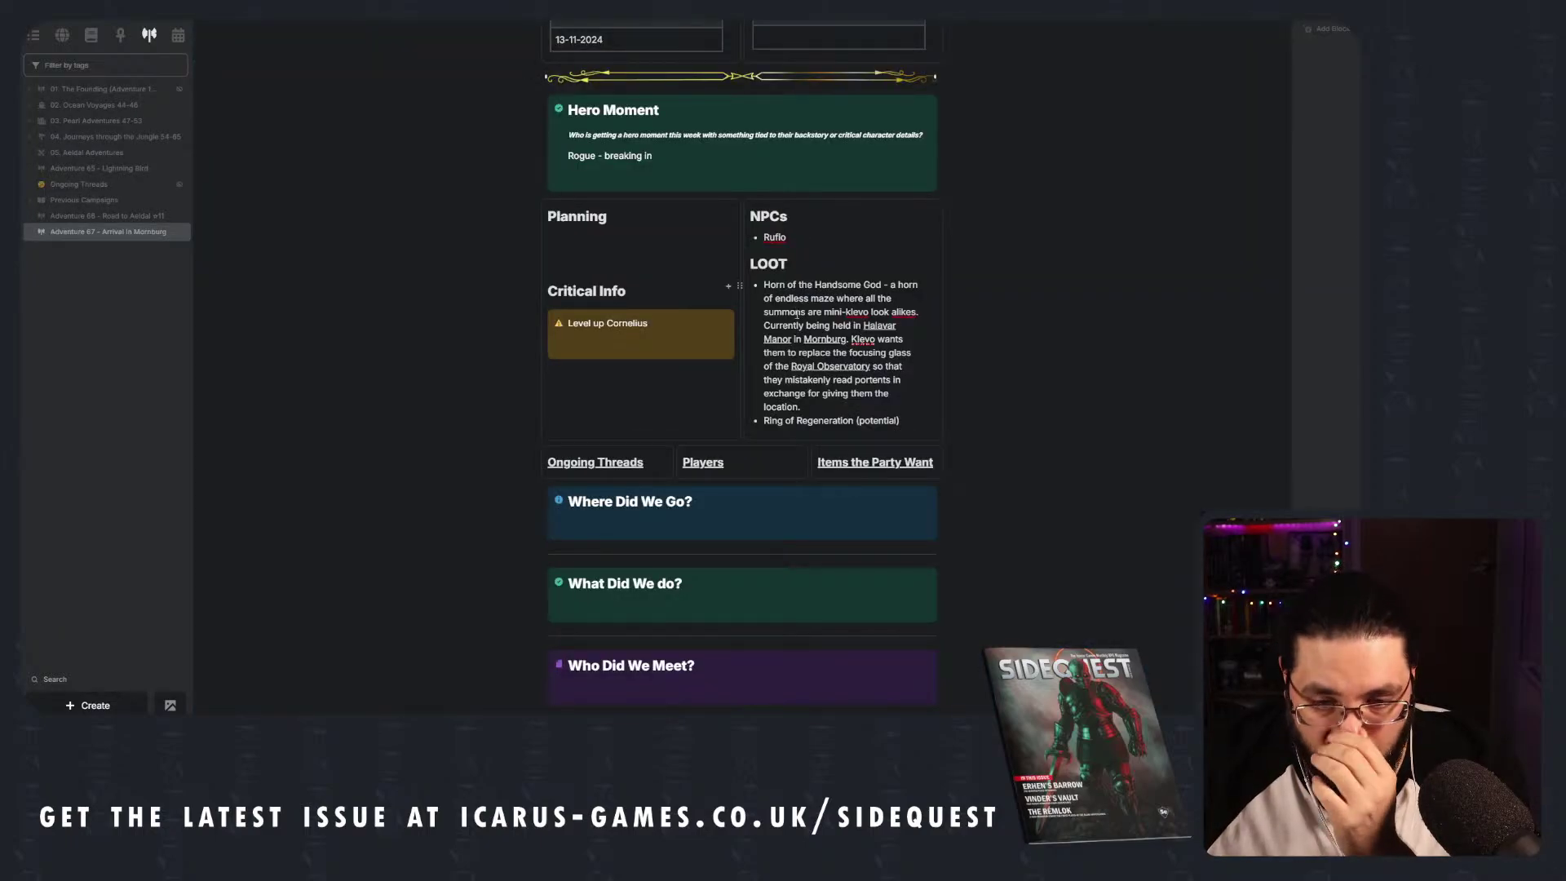
Add the bullet "The horn is located in Halavar Manor" under What Did We Find or Learn, linking to the Halavar Manor page.
scroll(891, 306, down, 3)
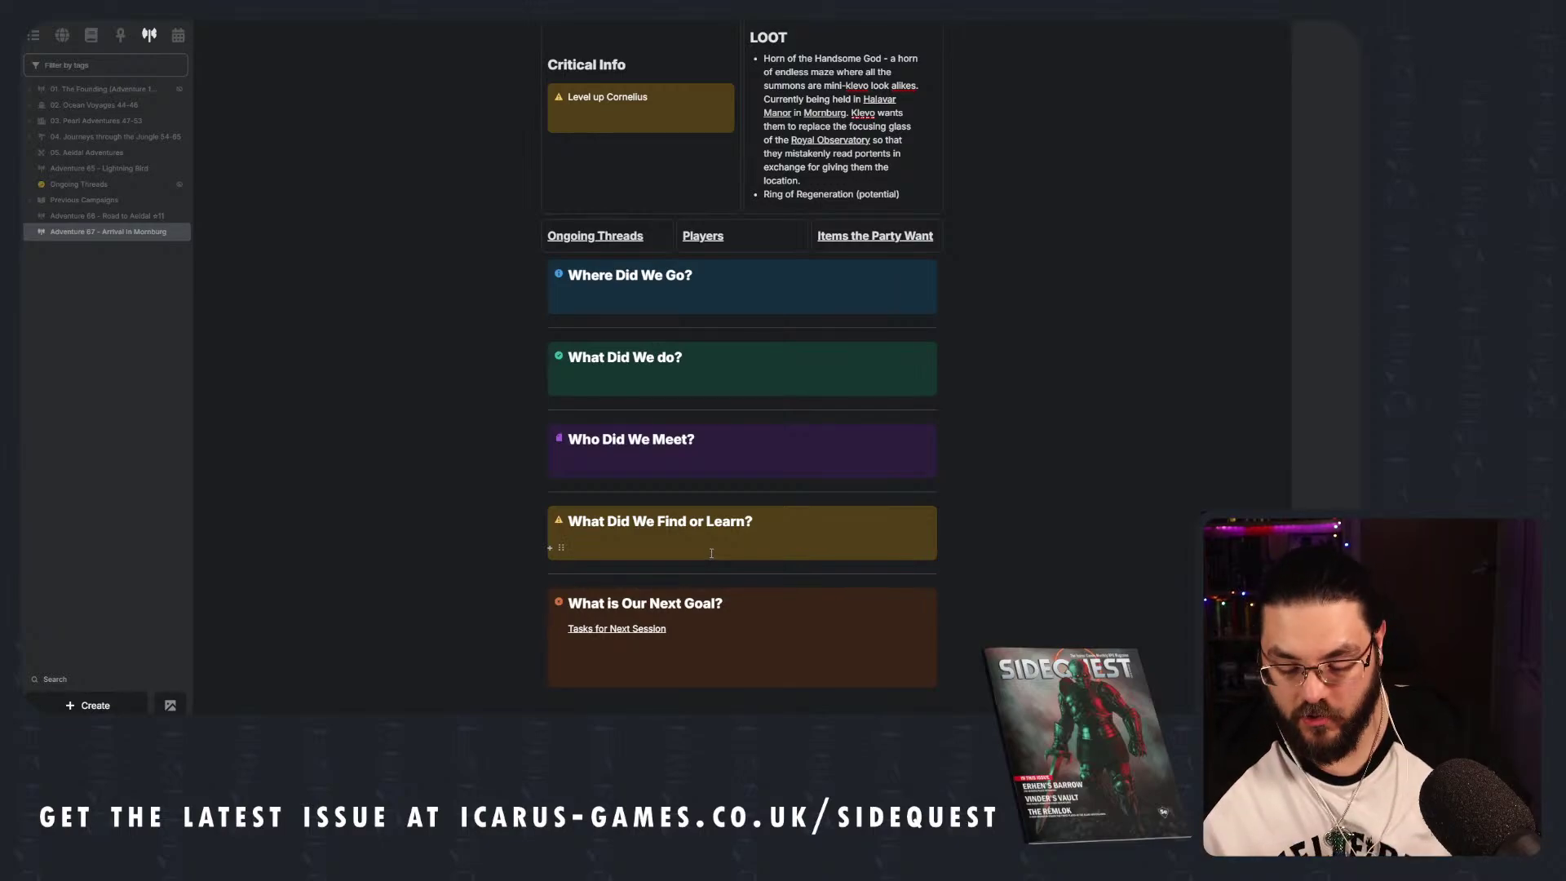
text(- T)
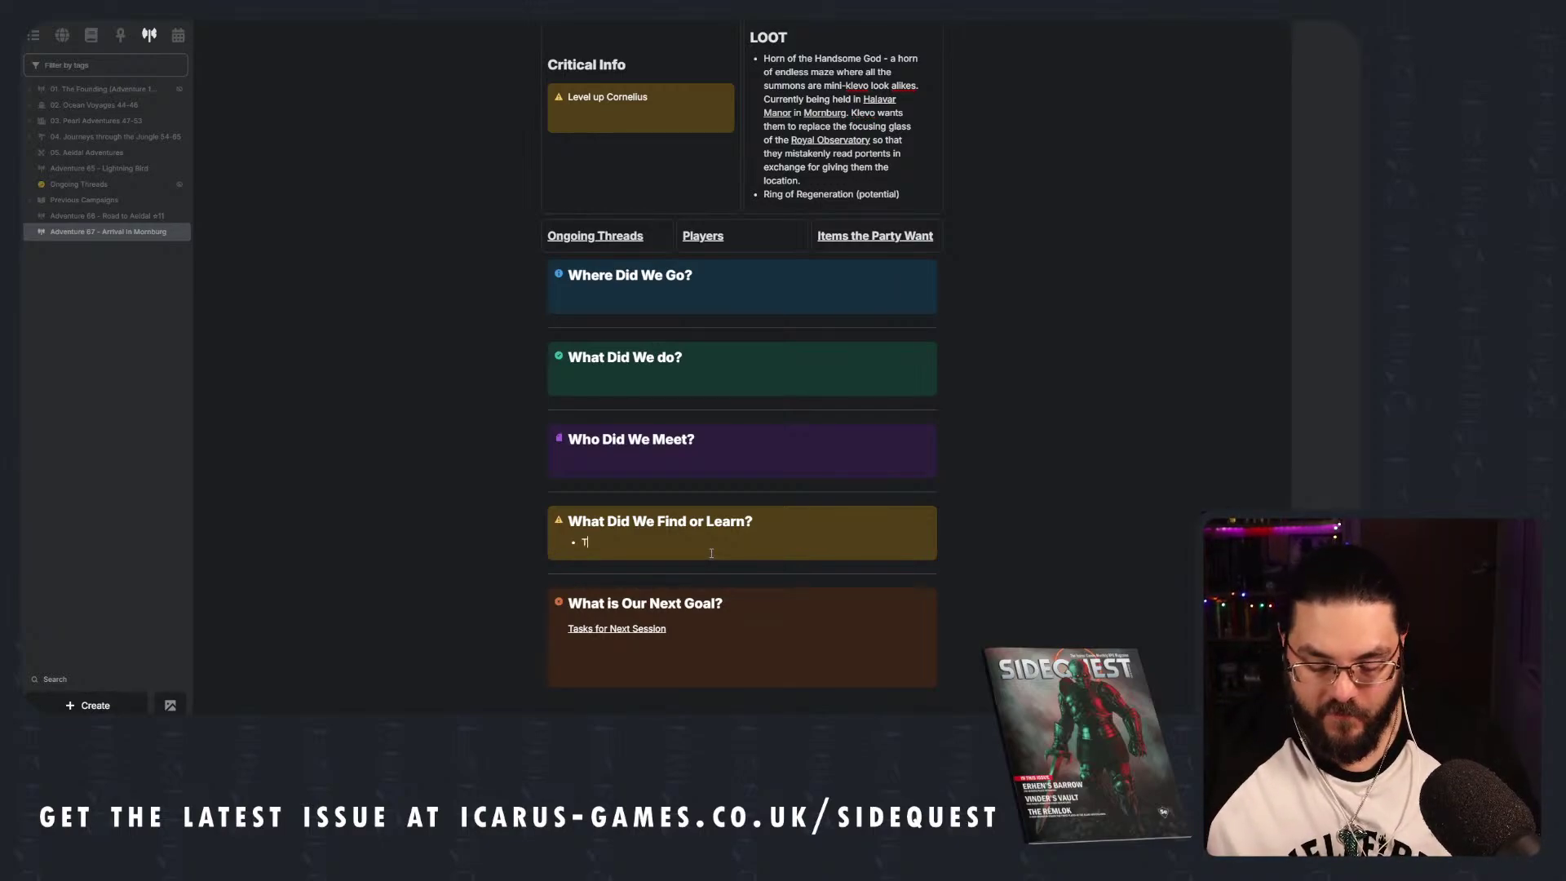
text(he horn is loca)
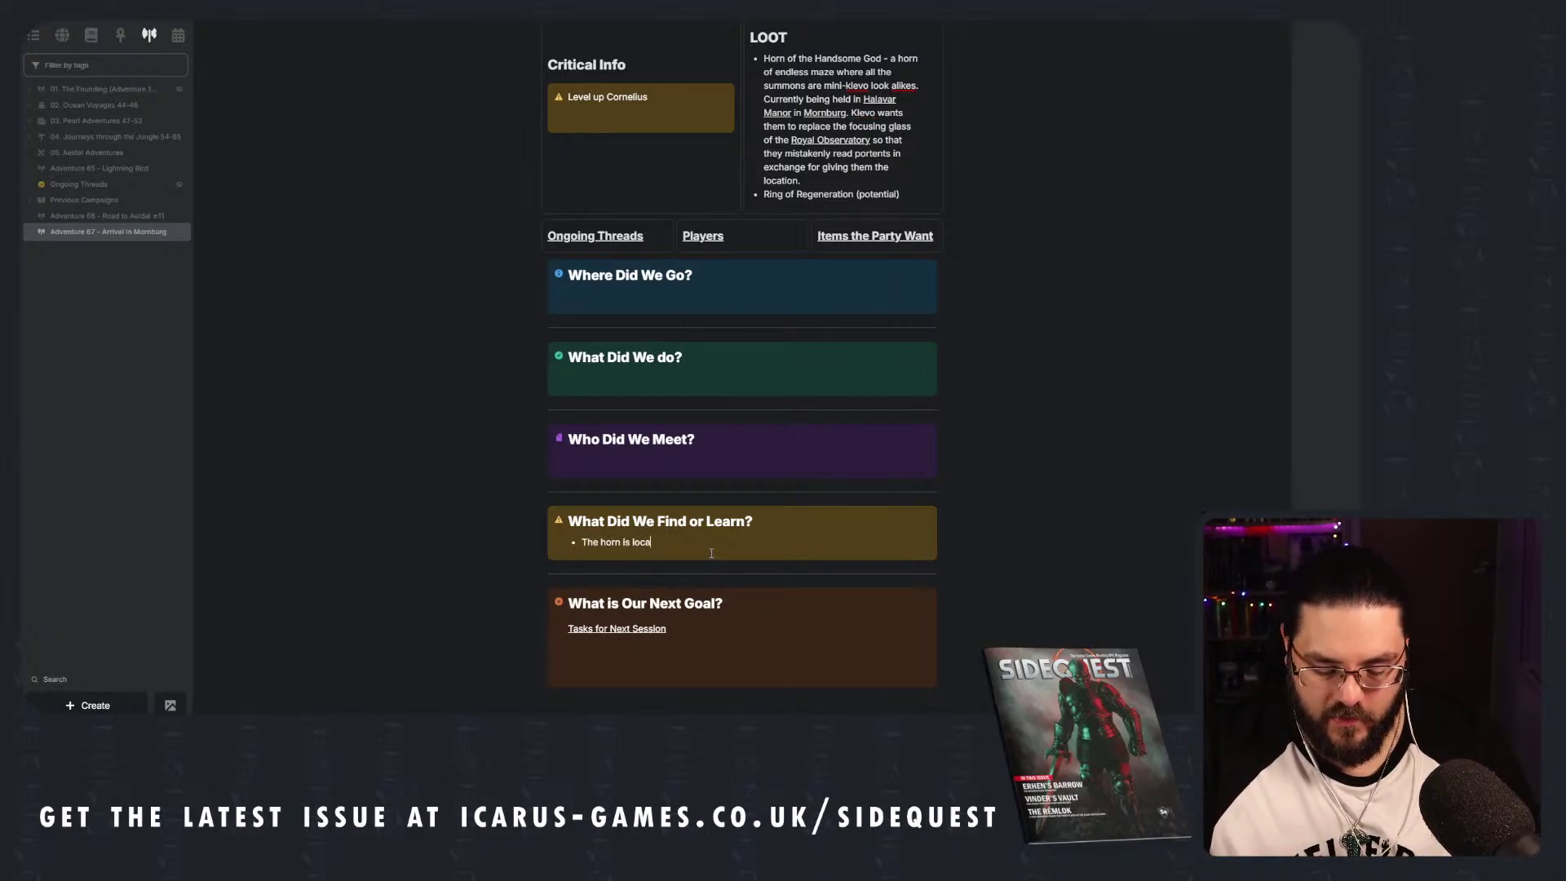
text(ted in @)
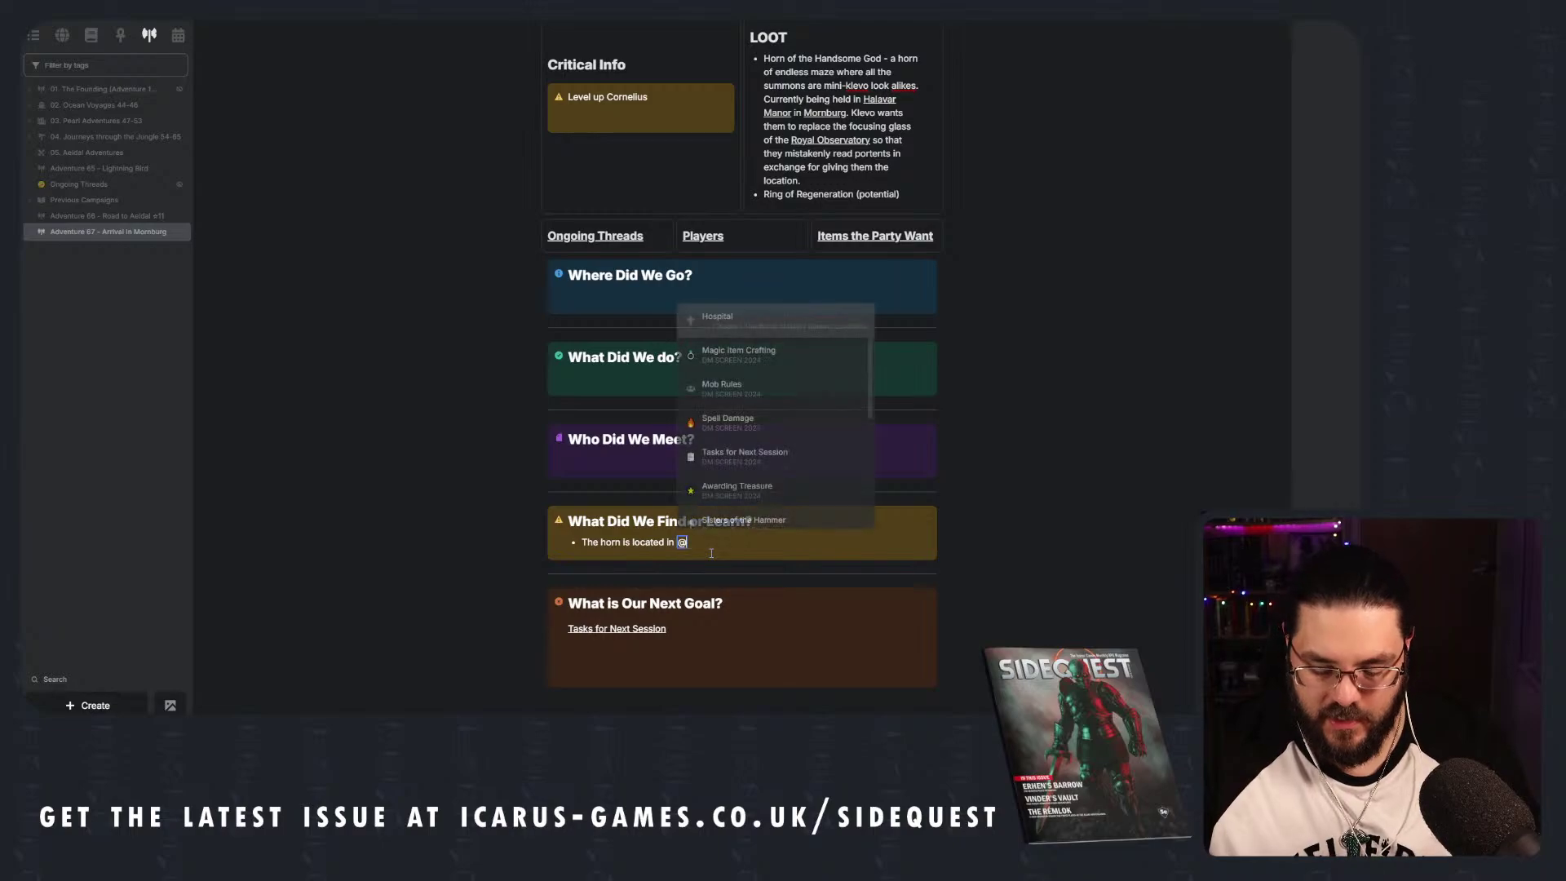
text(hala)
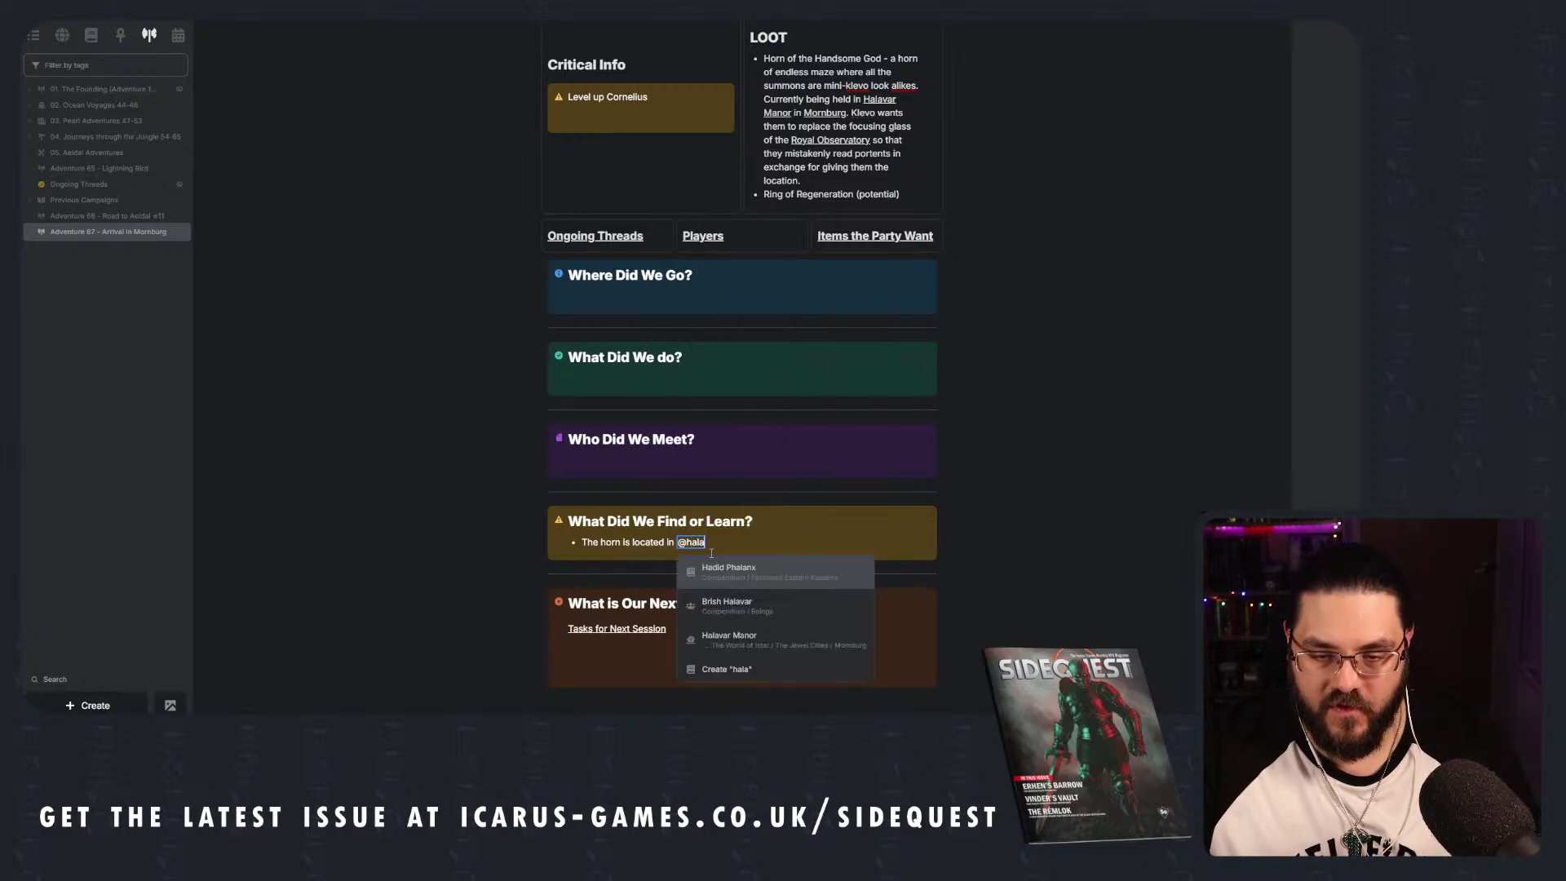
key(Down)
key(Down)
key(Return)
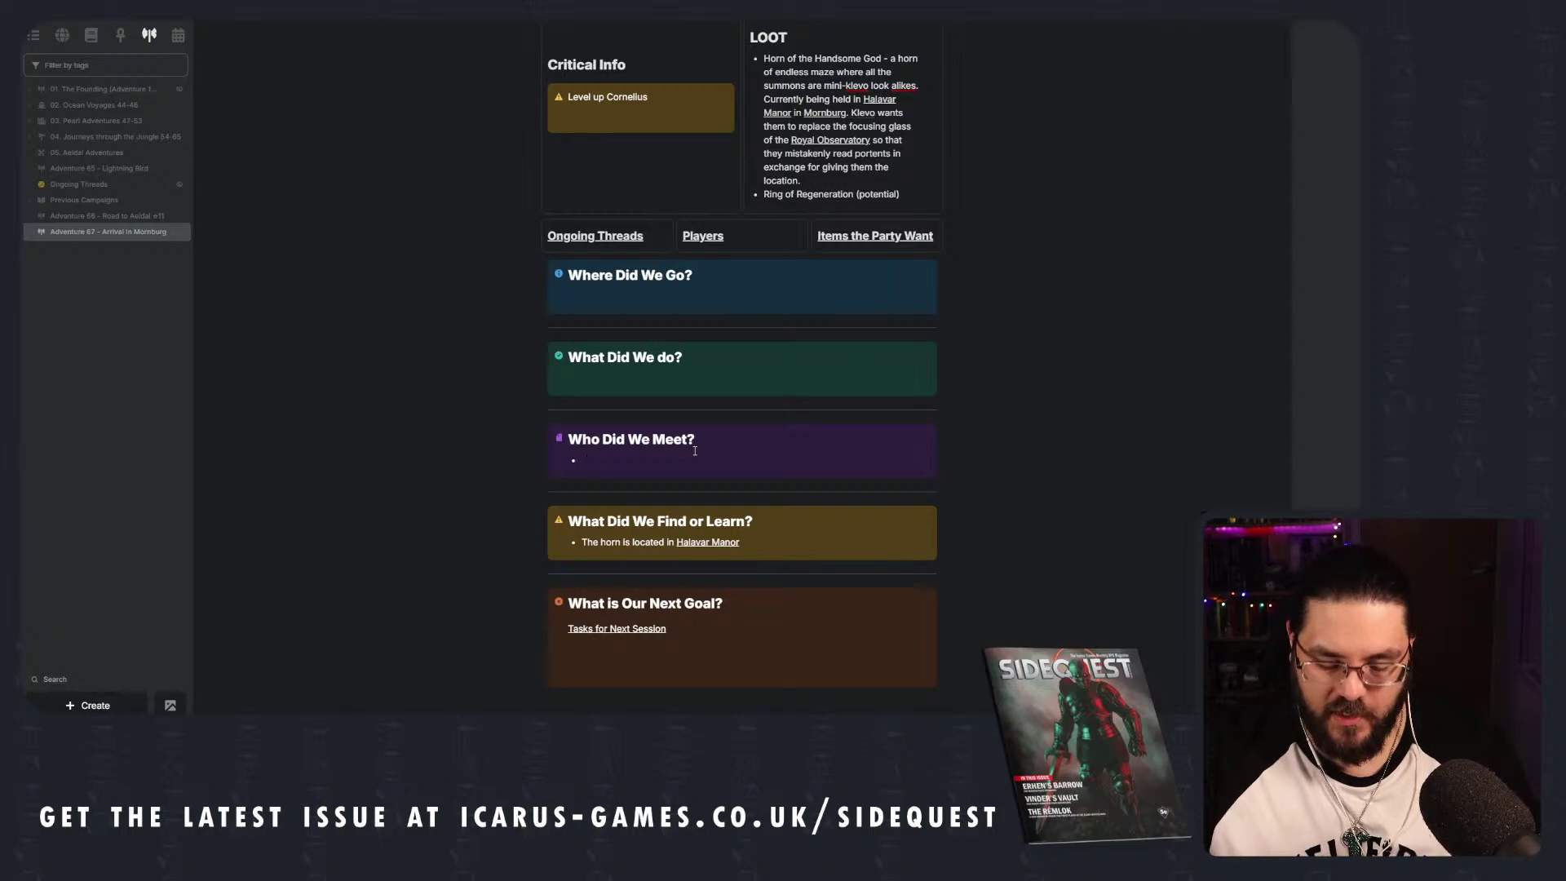
List Rufio under Who Did We Meet and add "Arrive in Mornburg" under What Did We do.
text(Rufio)
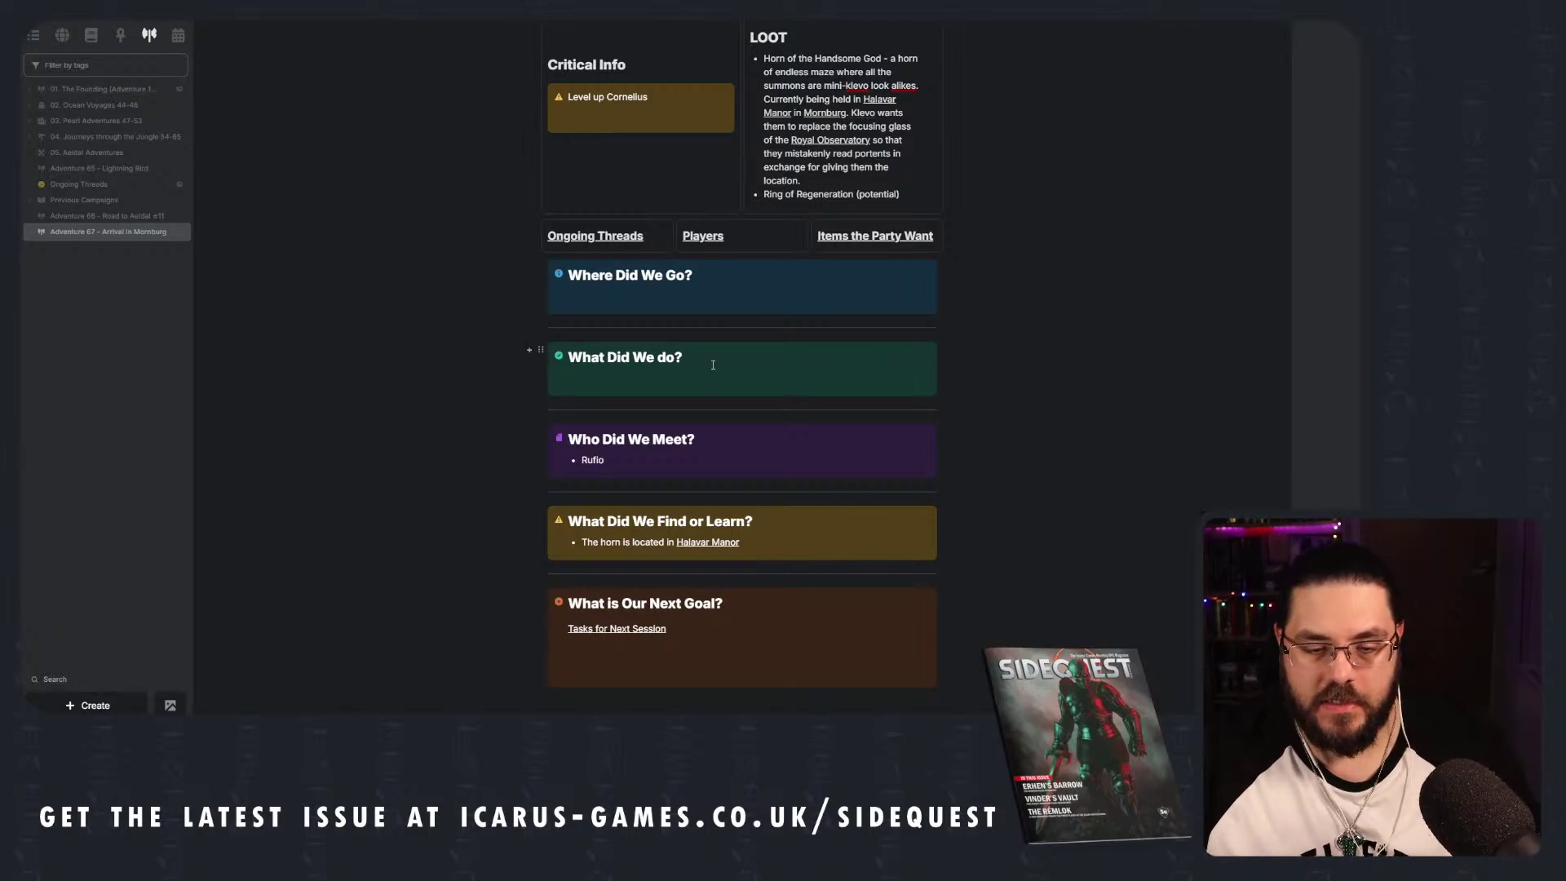
click(701, 381)
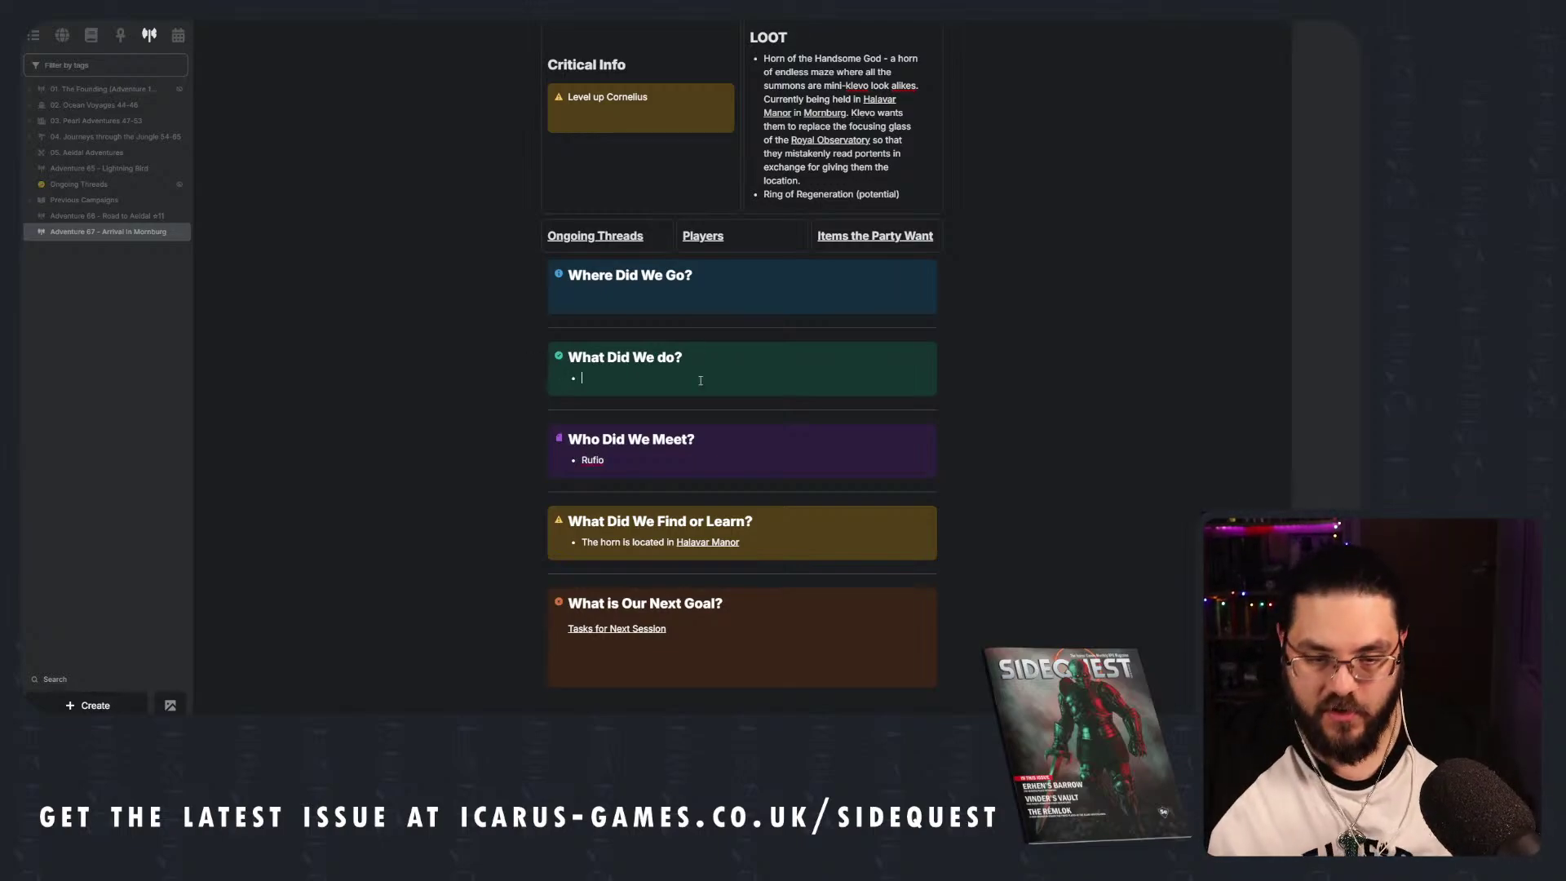
text(arrive in M)
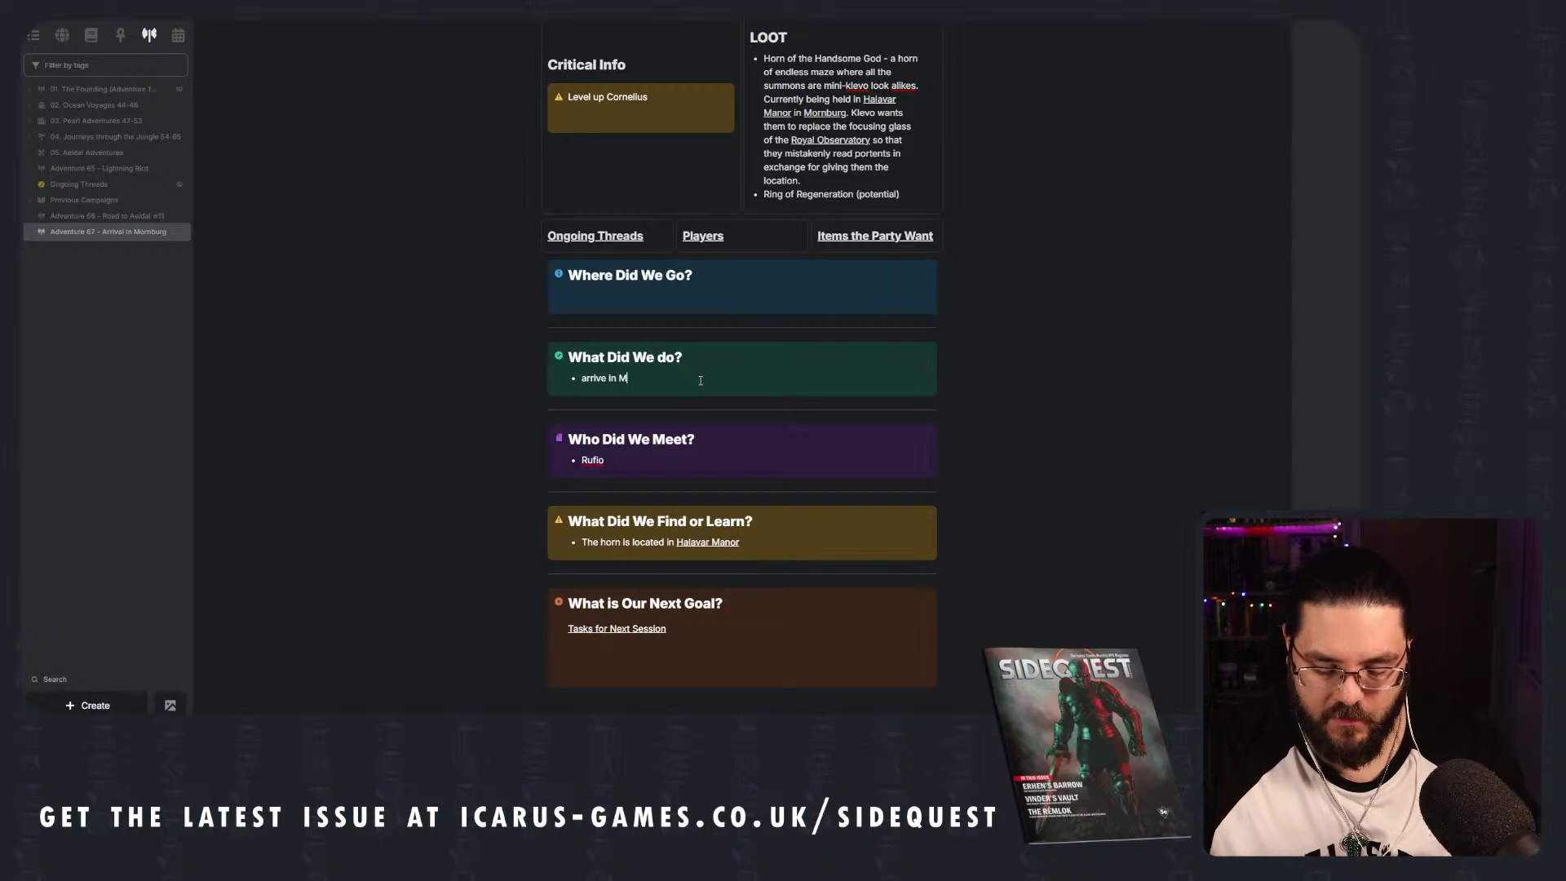
text(ornburg)
key(Return)
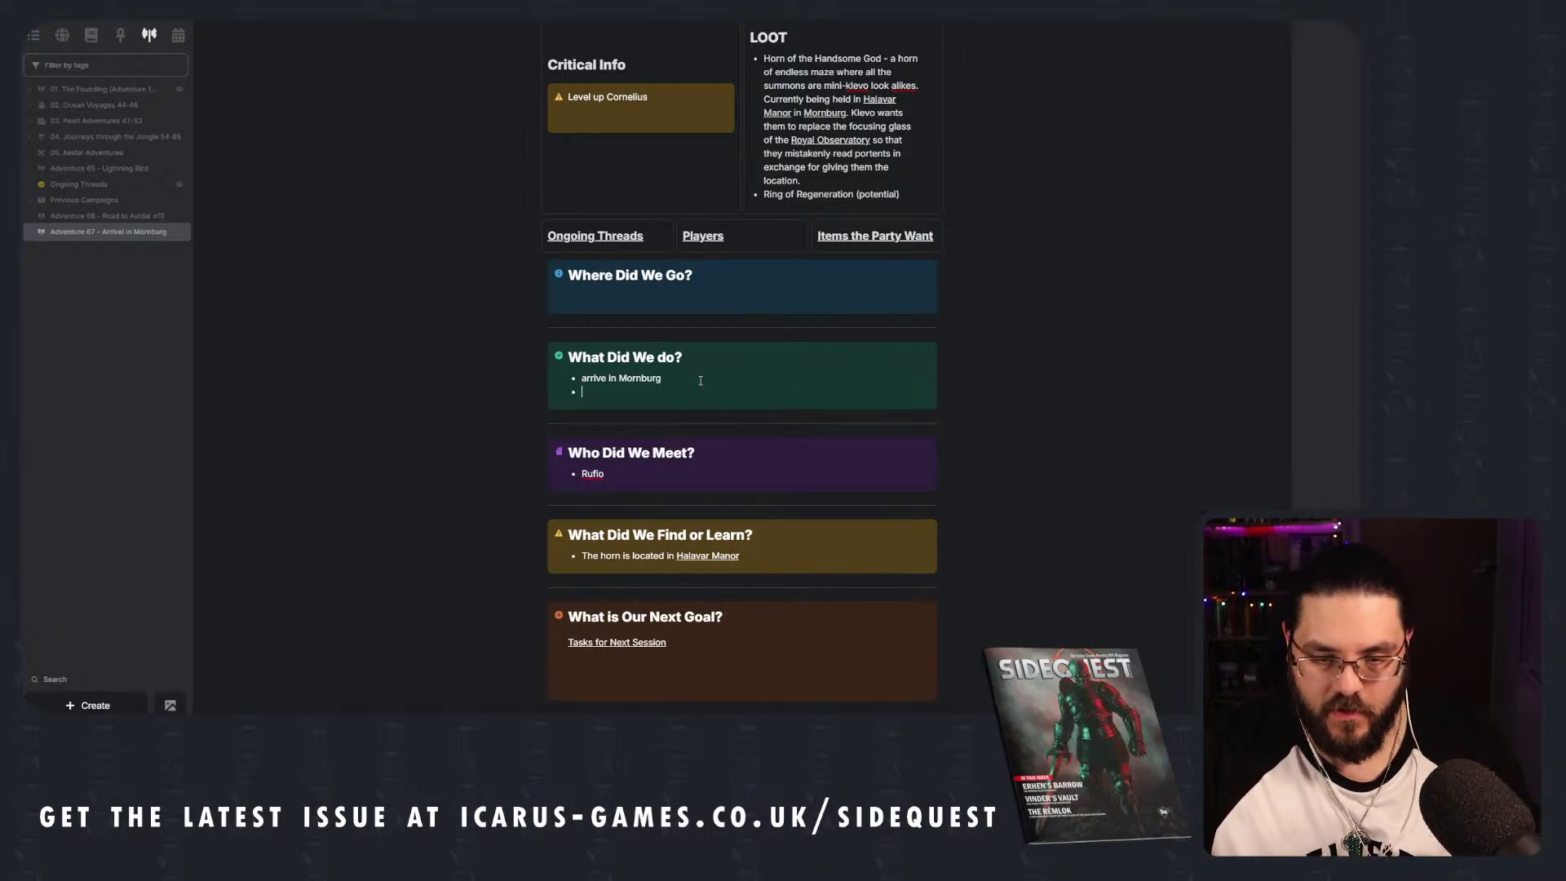
click(584, 377)
key(Delete)
text(A)
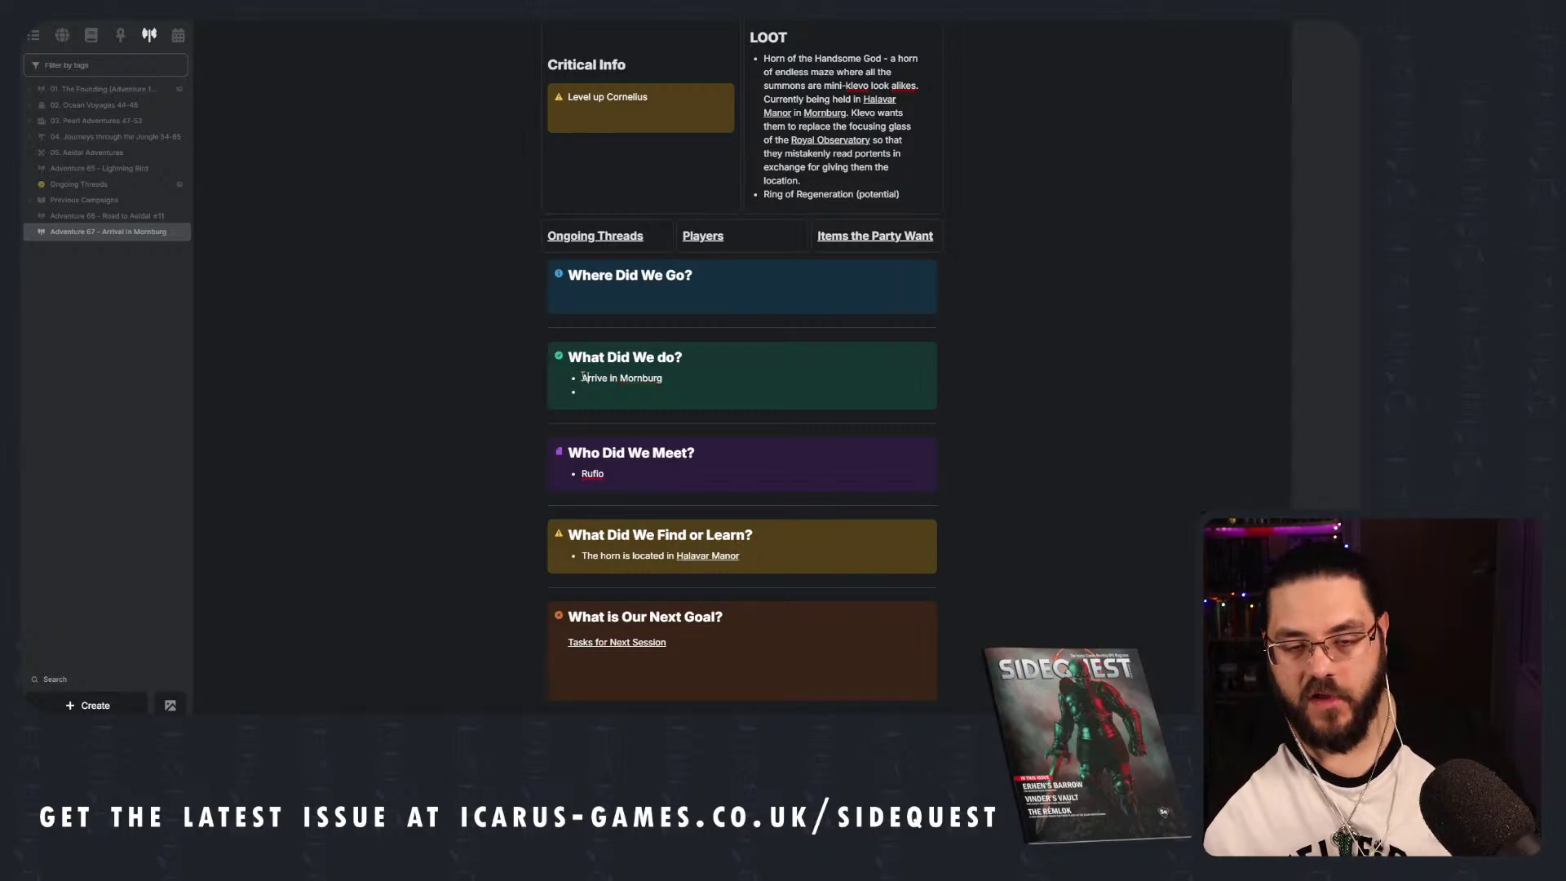
Add Mornburg as a bullet under Where Did We Go.
click(589, 301)
scroll(590, 420, up, 2)
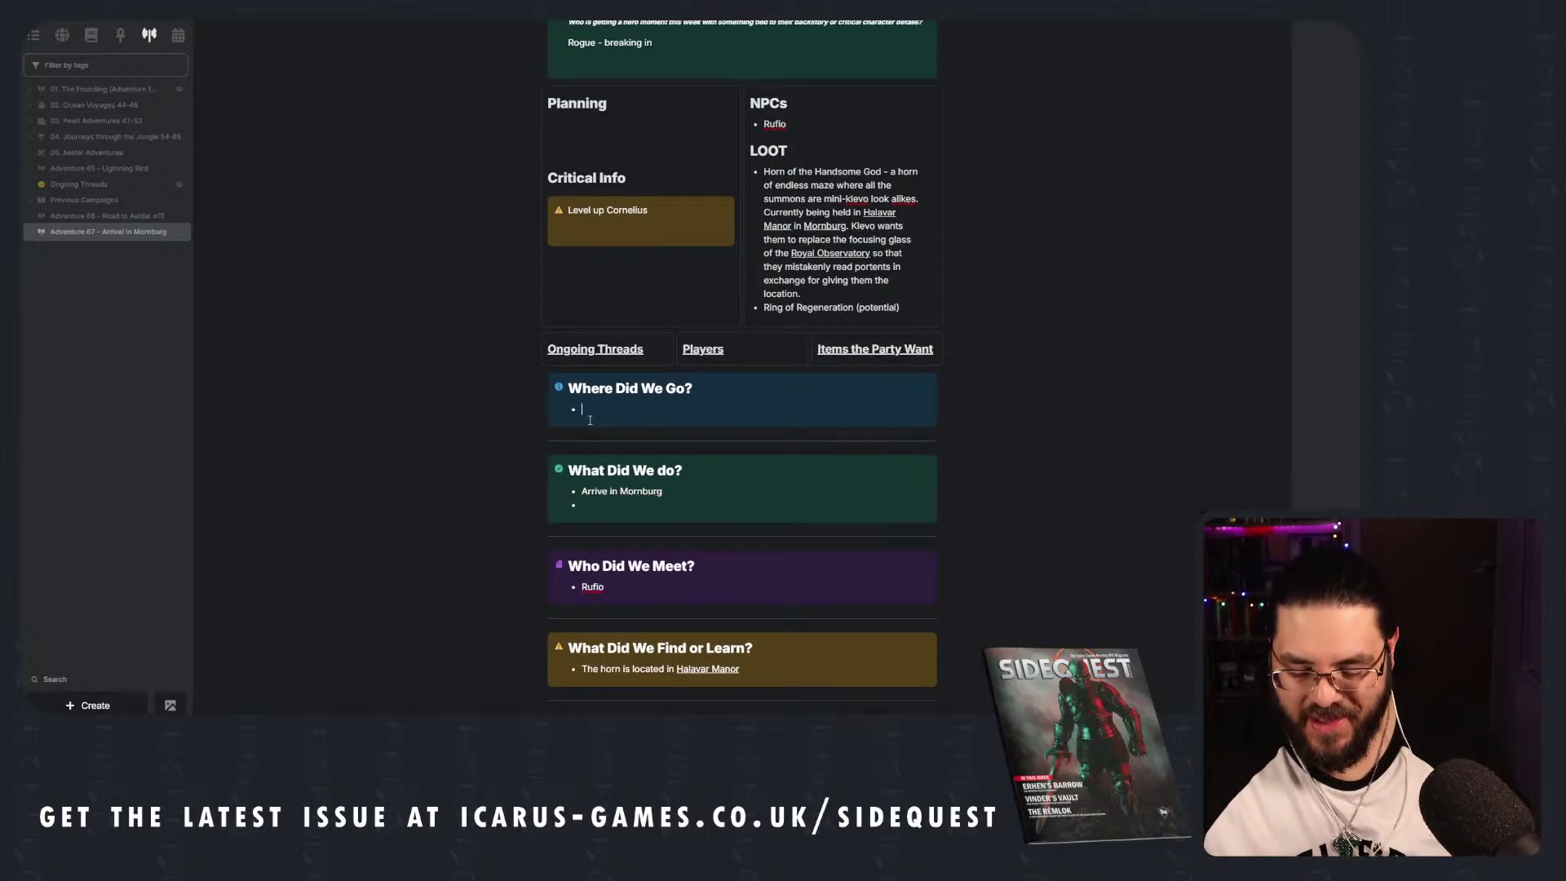
text(M)
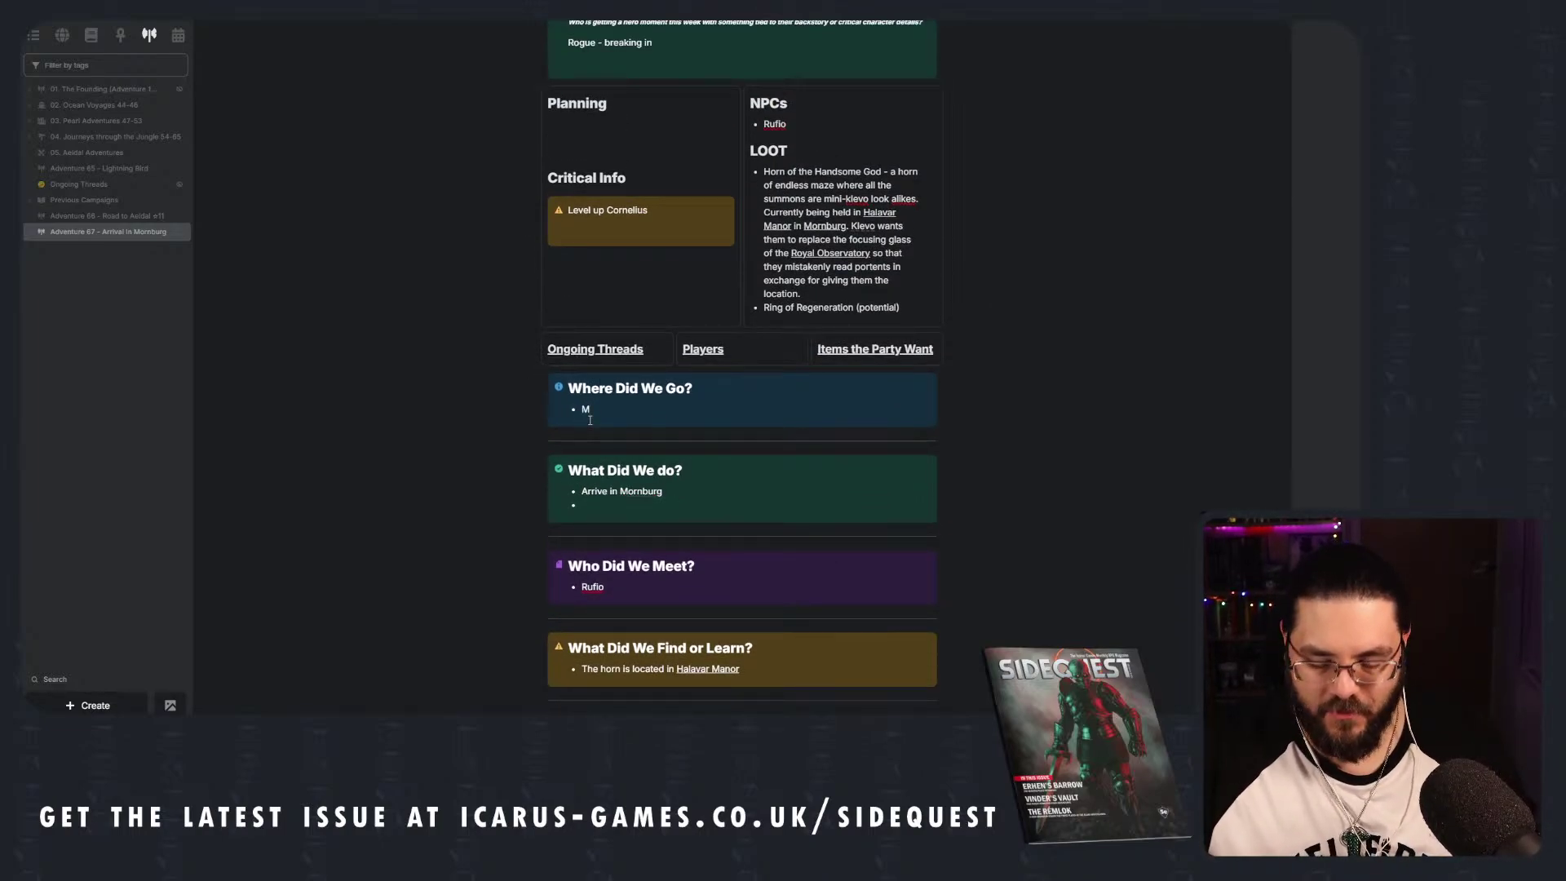
key(BackSpace)
text(Mo)
key(BackSpace)
key(BackSpace)
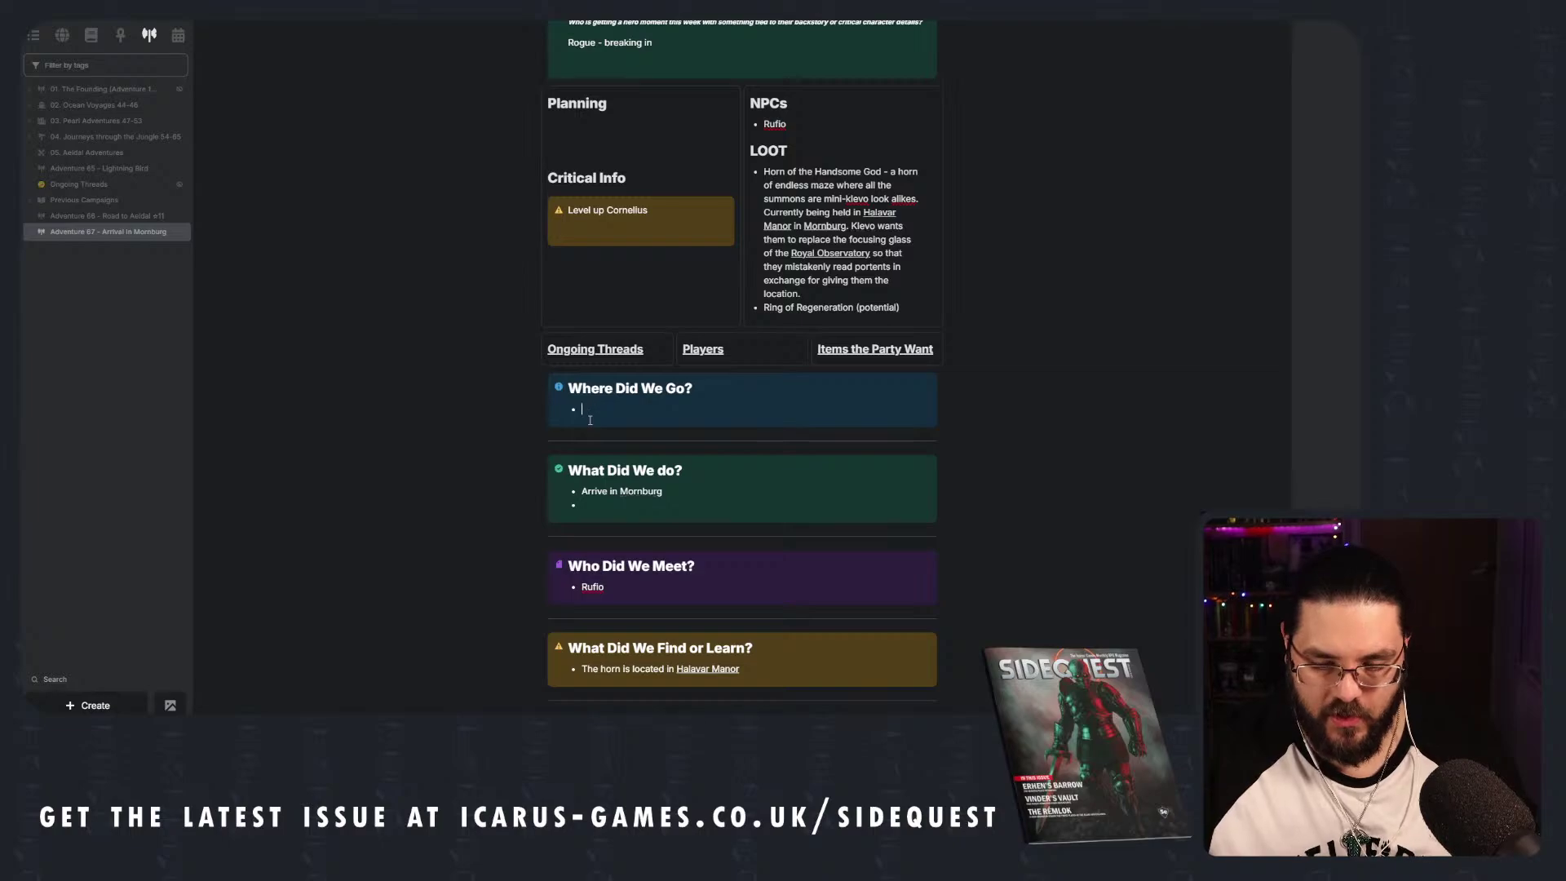
text(Mornh)
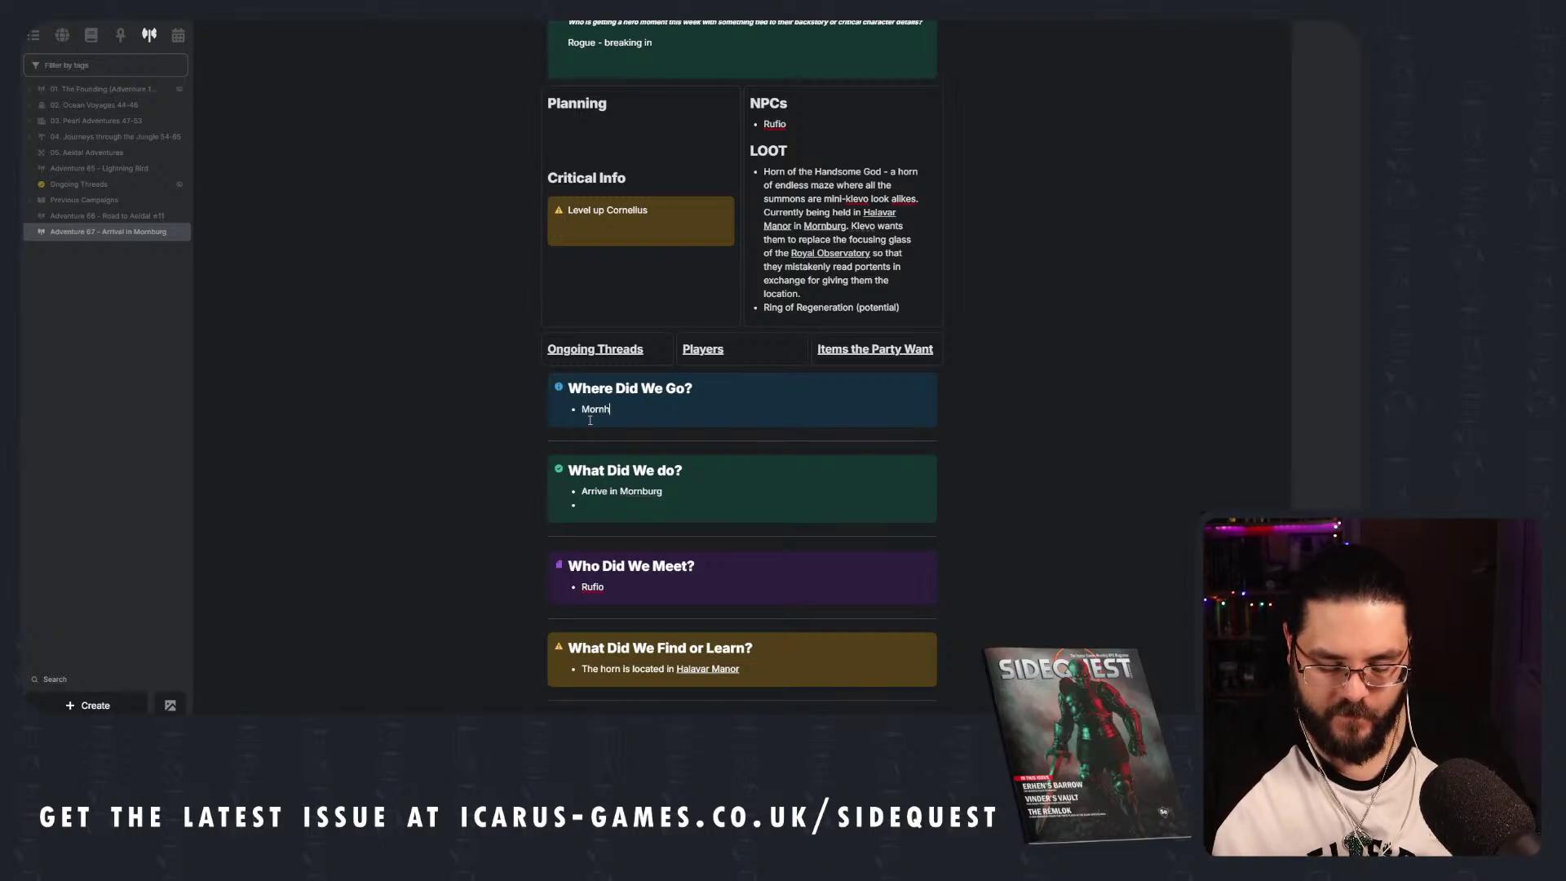
text(burg)
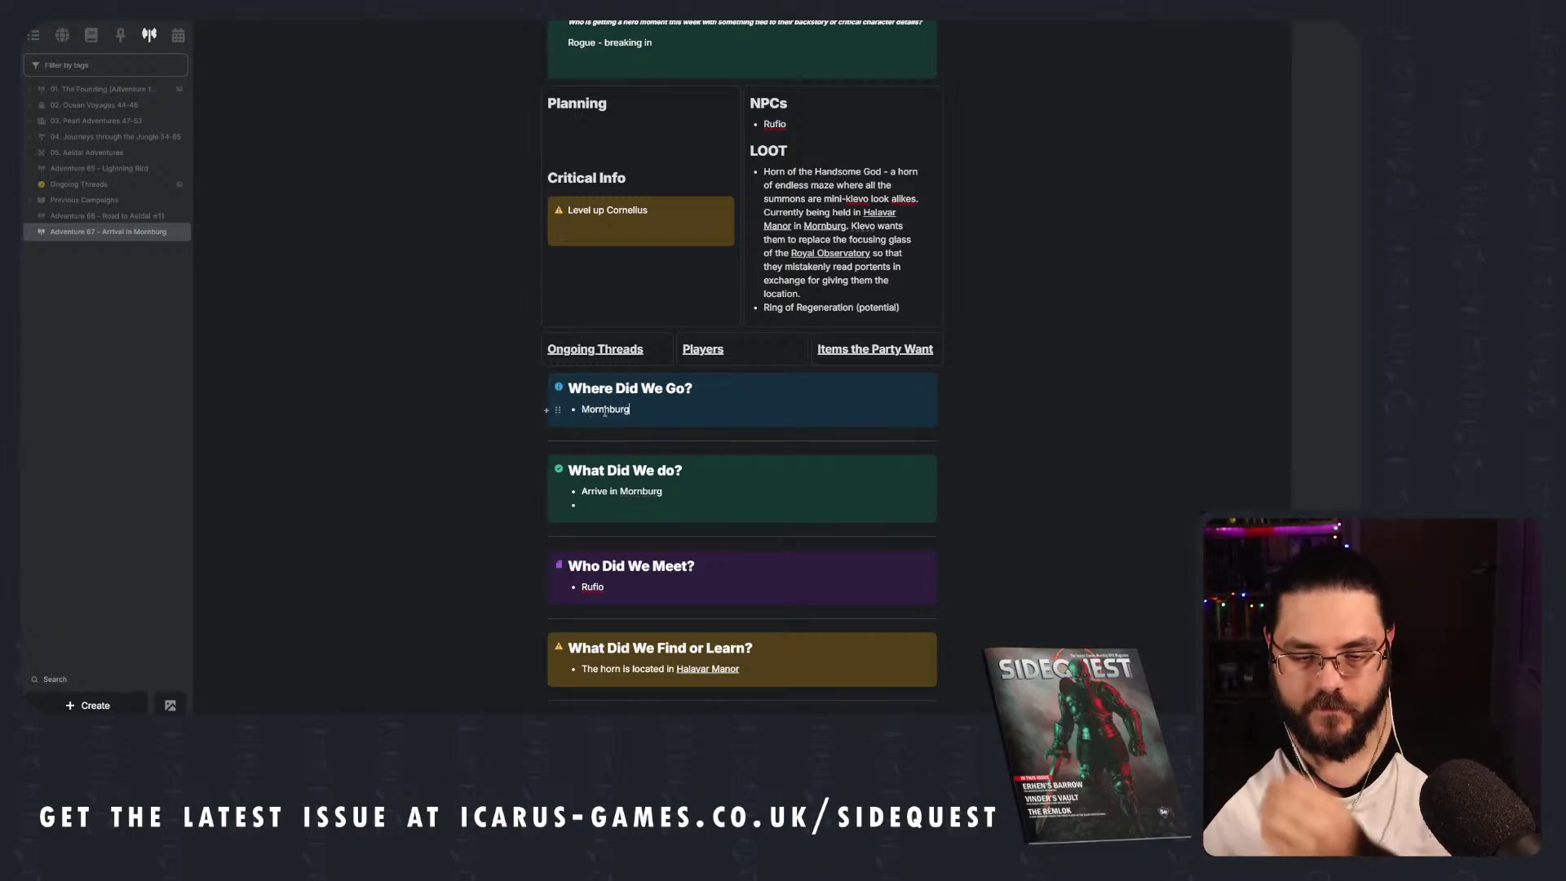
click(607, 409)
key(BackSpace)
Review Adventure 67's planning, LOOT and recap sections alongside the Royal Observatory entry on the Mornburg map.
scroll(674, 500, down, 3)
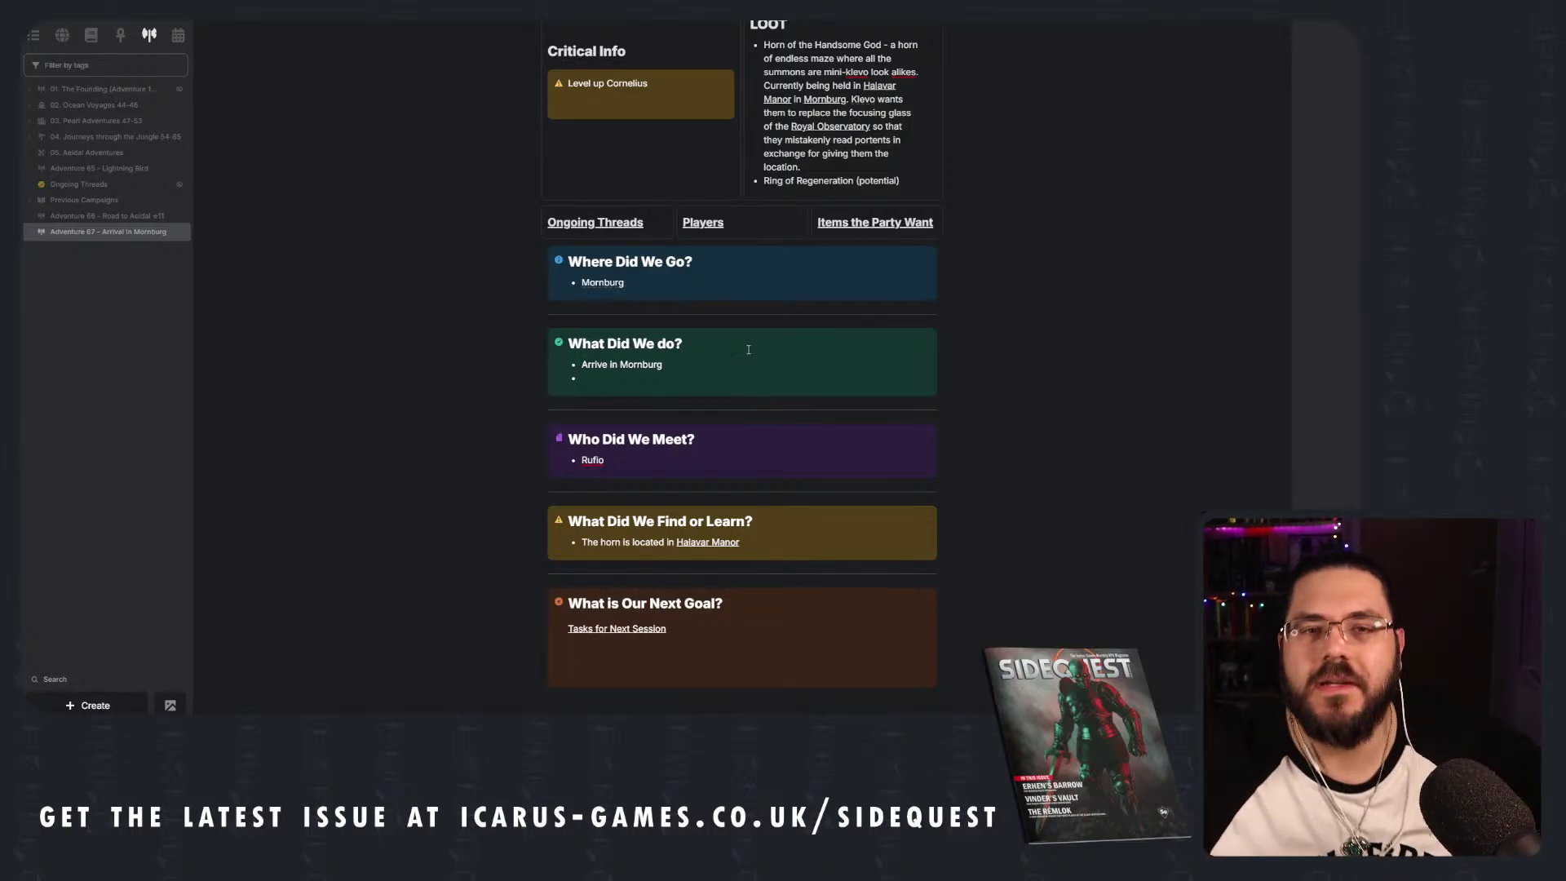
scroll(801, 376, up, 5)
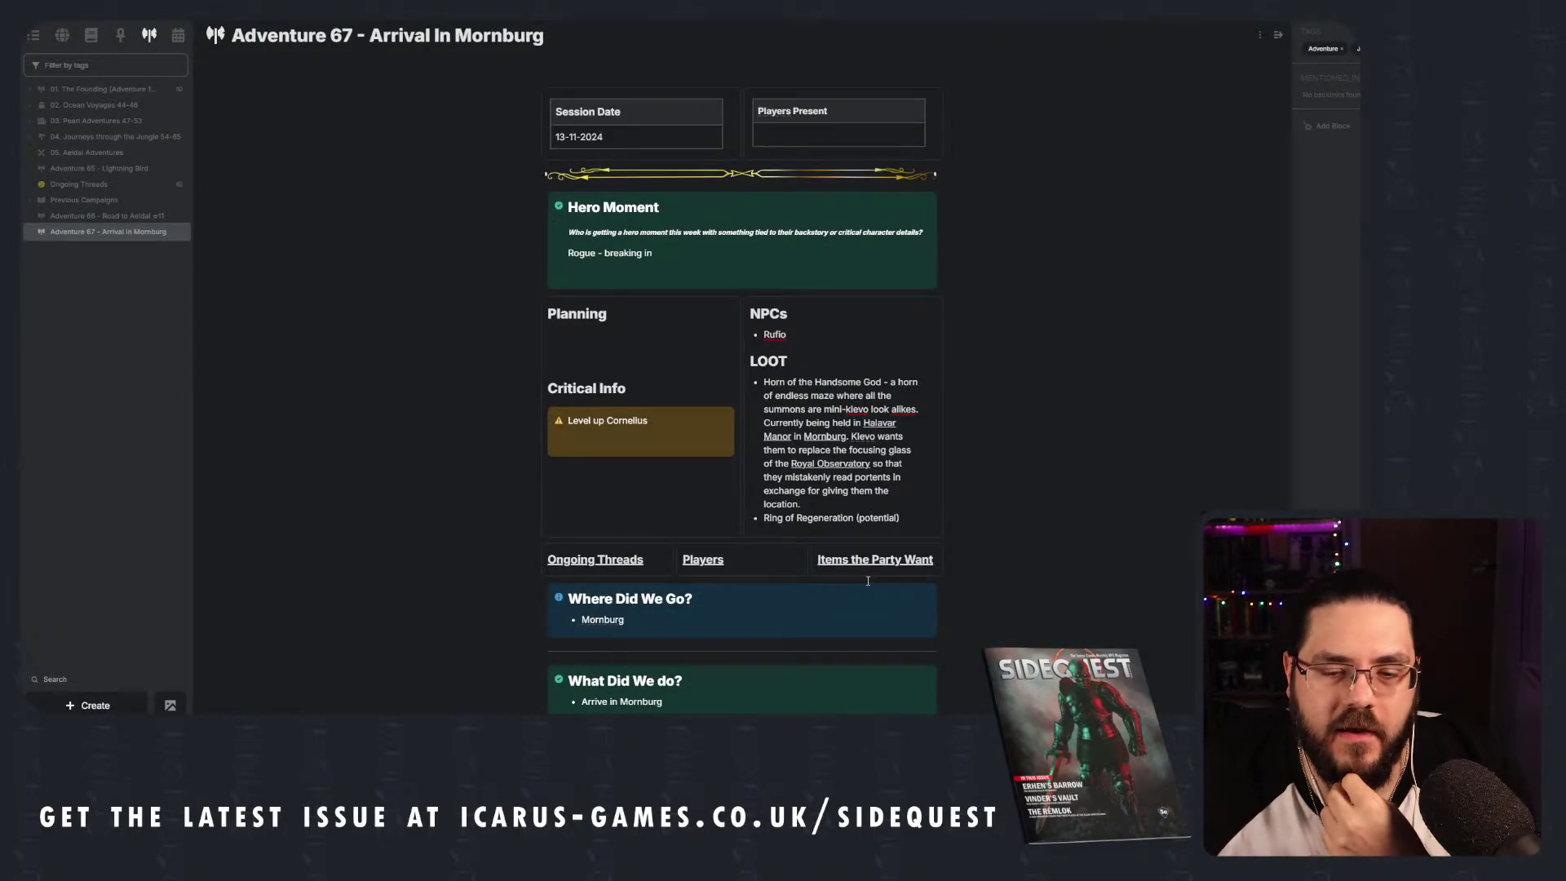
scroll(868, 580, down, 4)
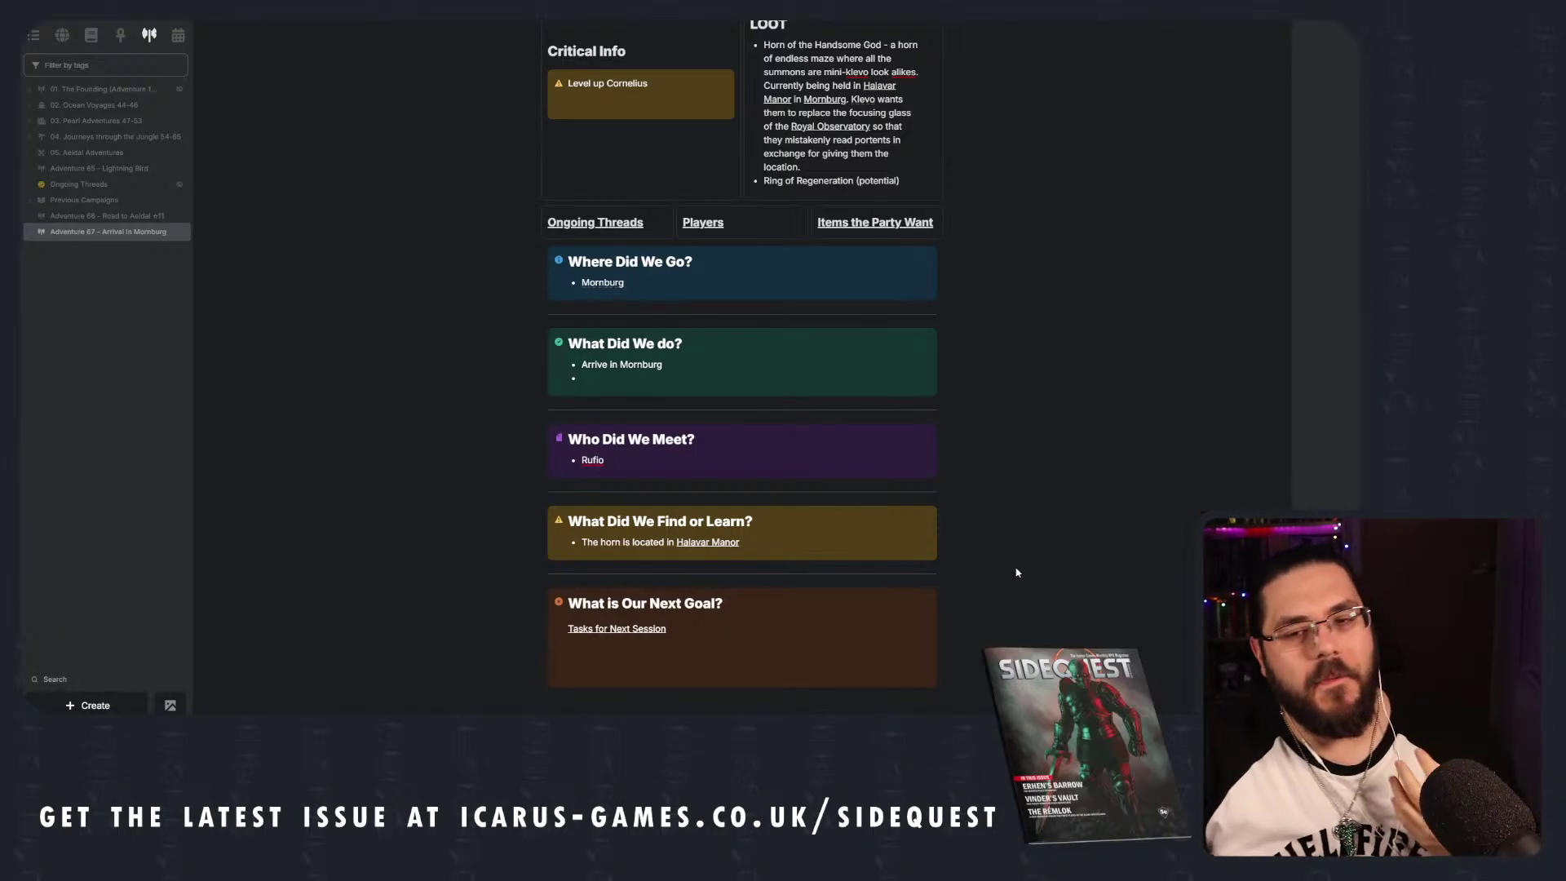
scroll(938, 428, up, 4)
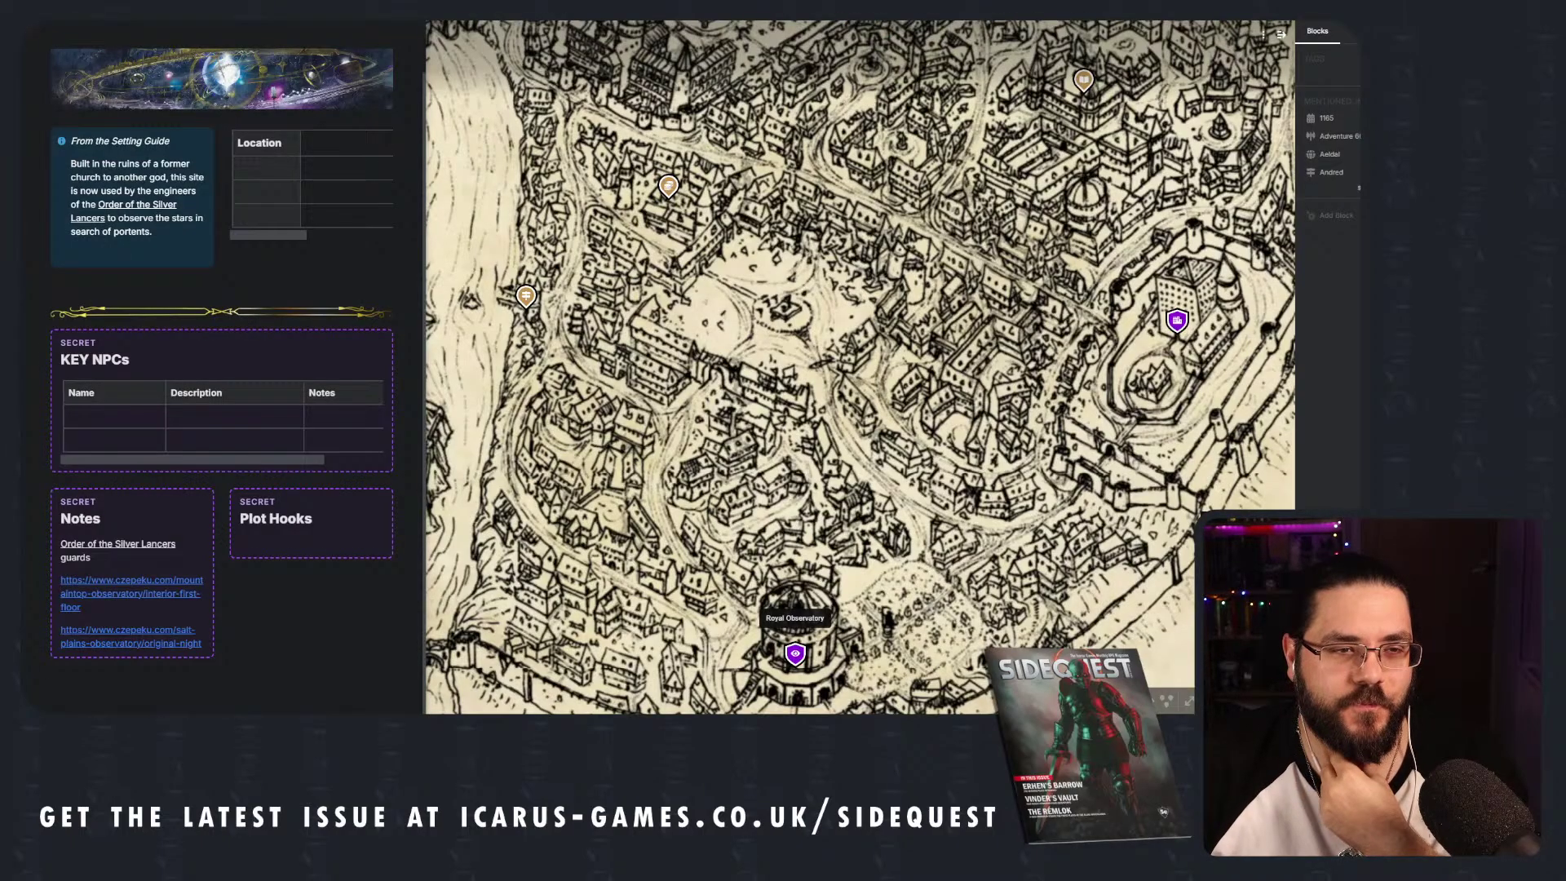
scroll(739, 462, up, 3)
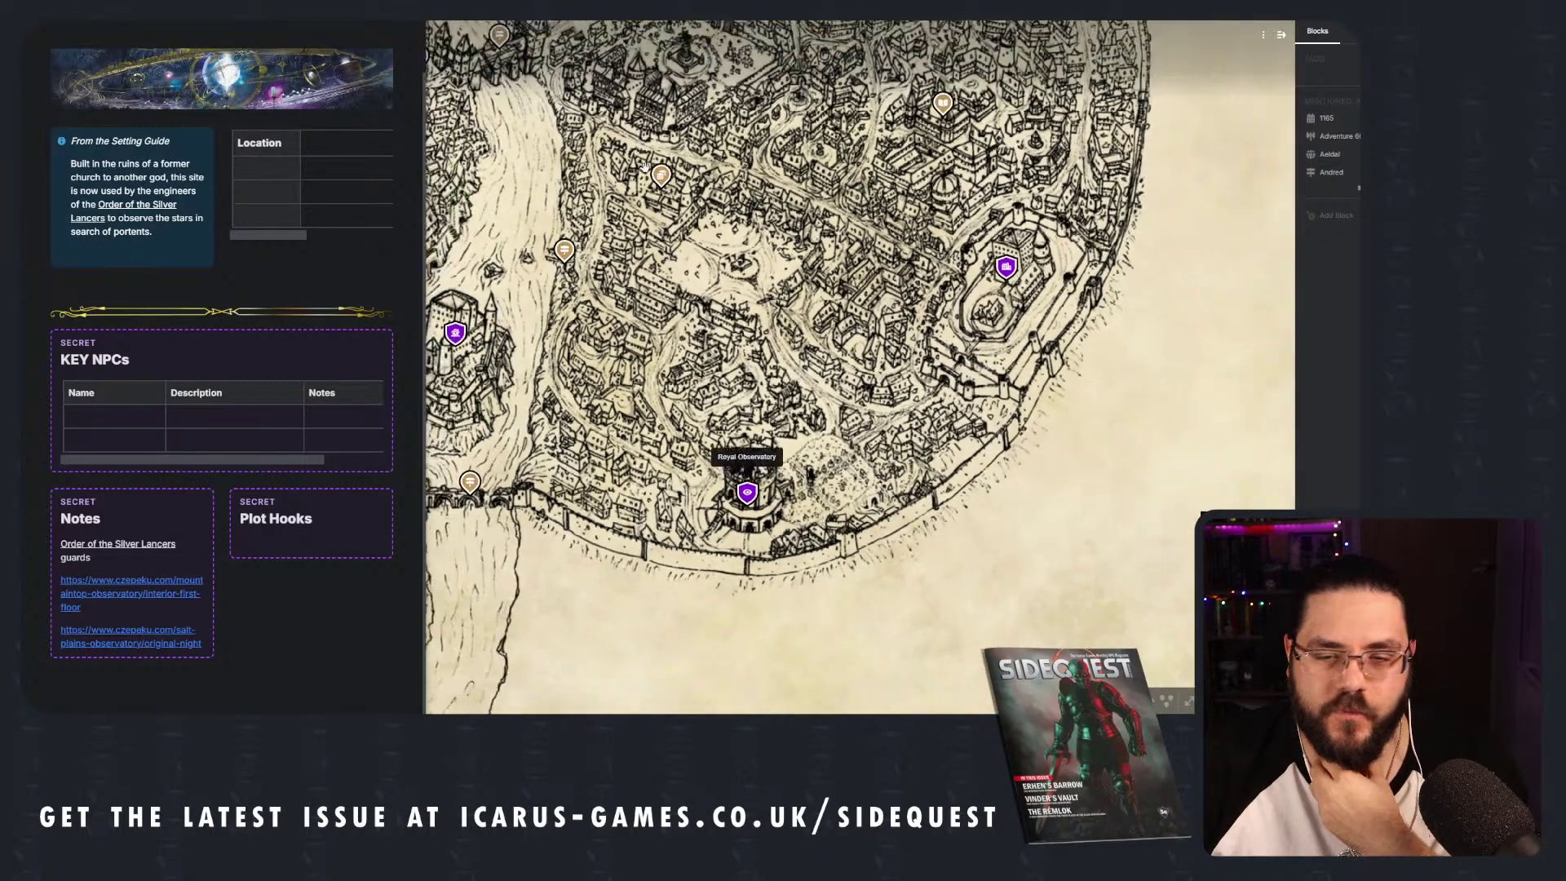
scroll(926, 430, down, 3)
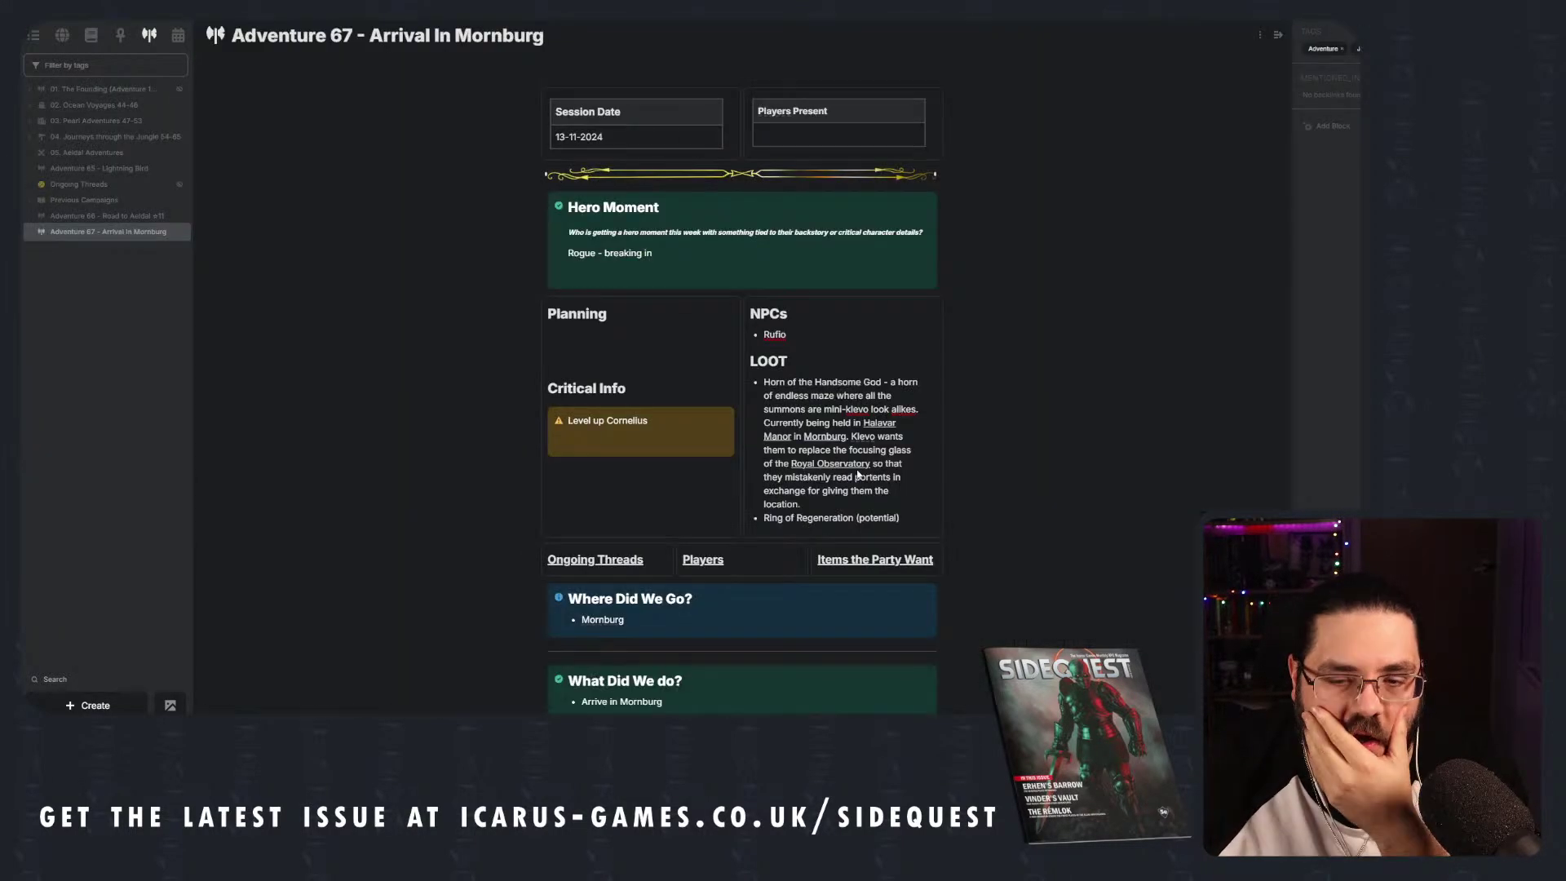
scroll(886, 337, down, 3)
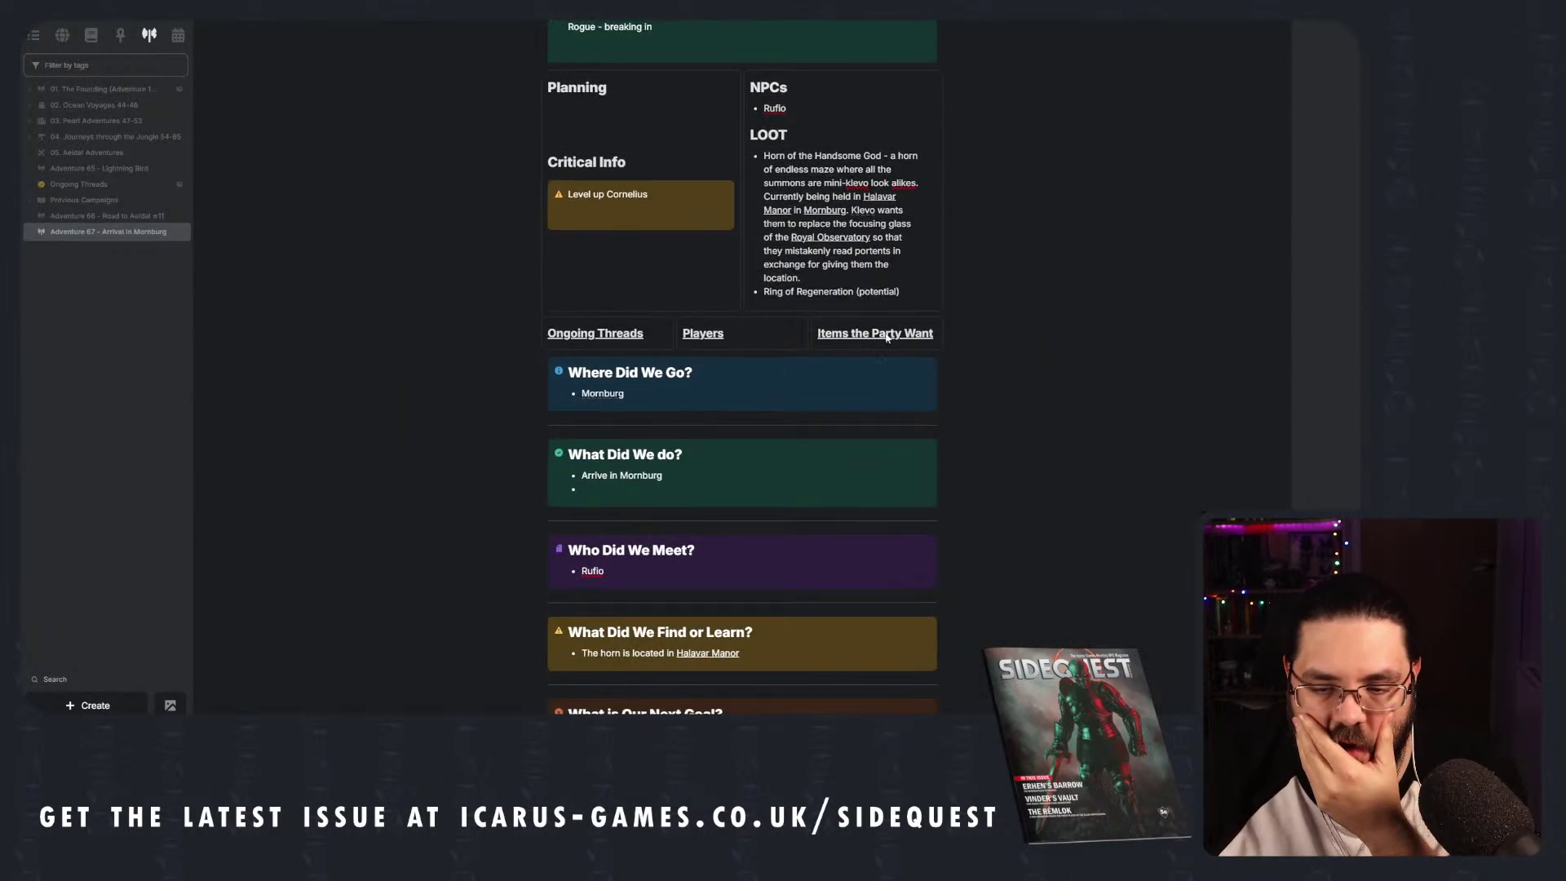
scroll(890, 320, down, 1)
scroll(815, 327, up, 3)
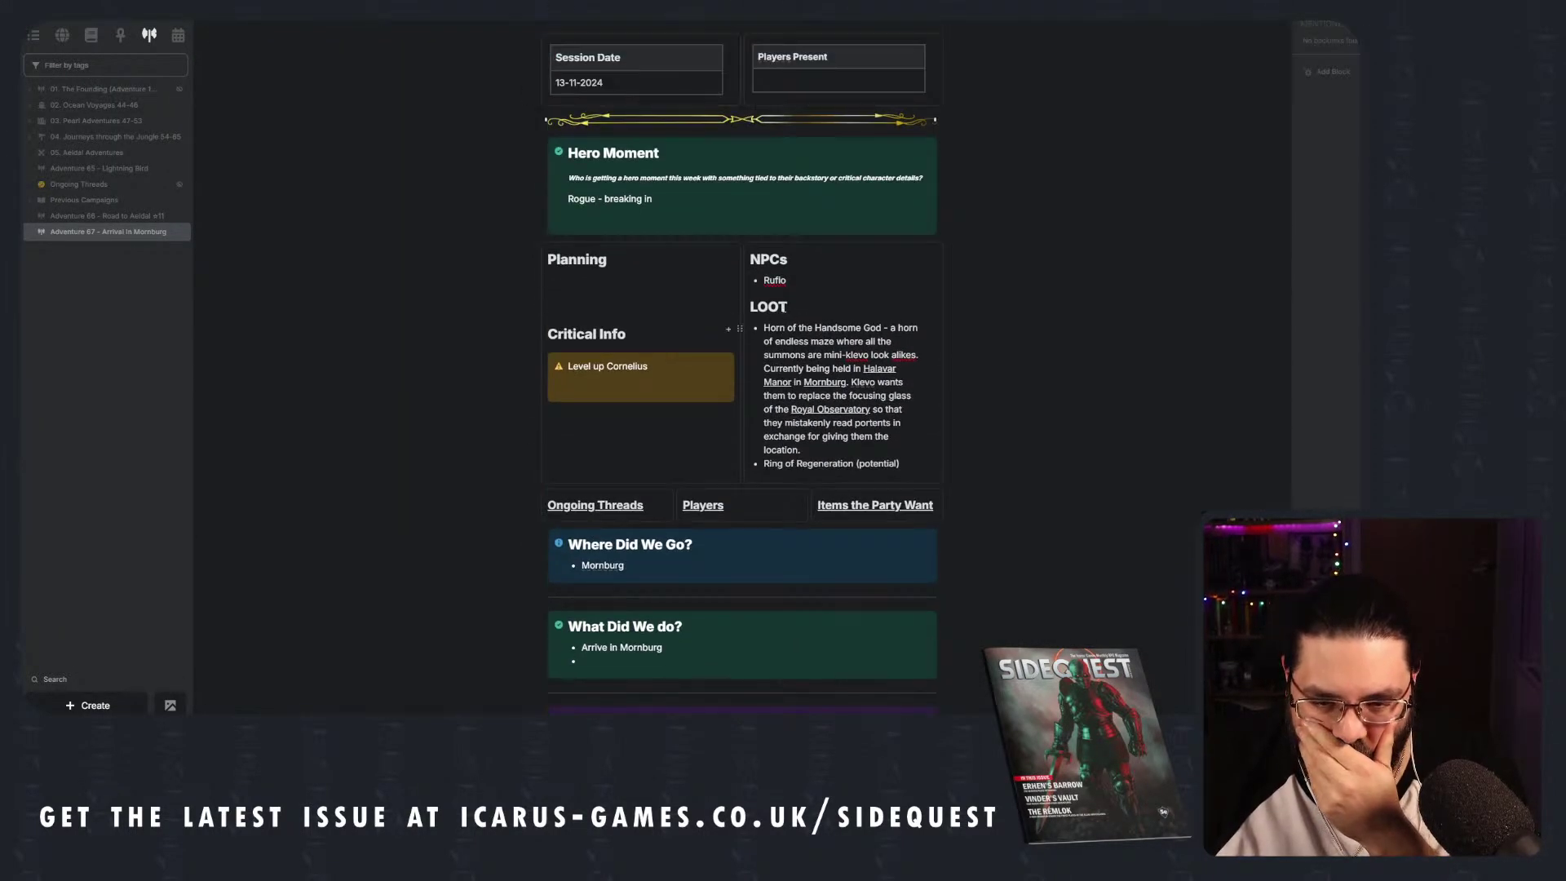
scroll(784, 307, down, 4)
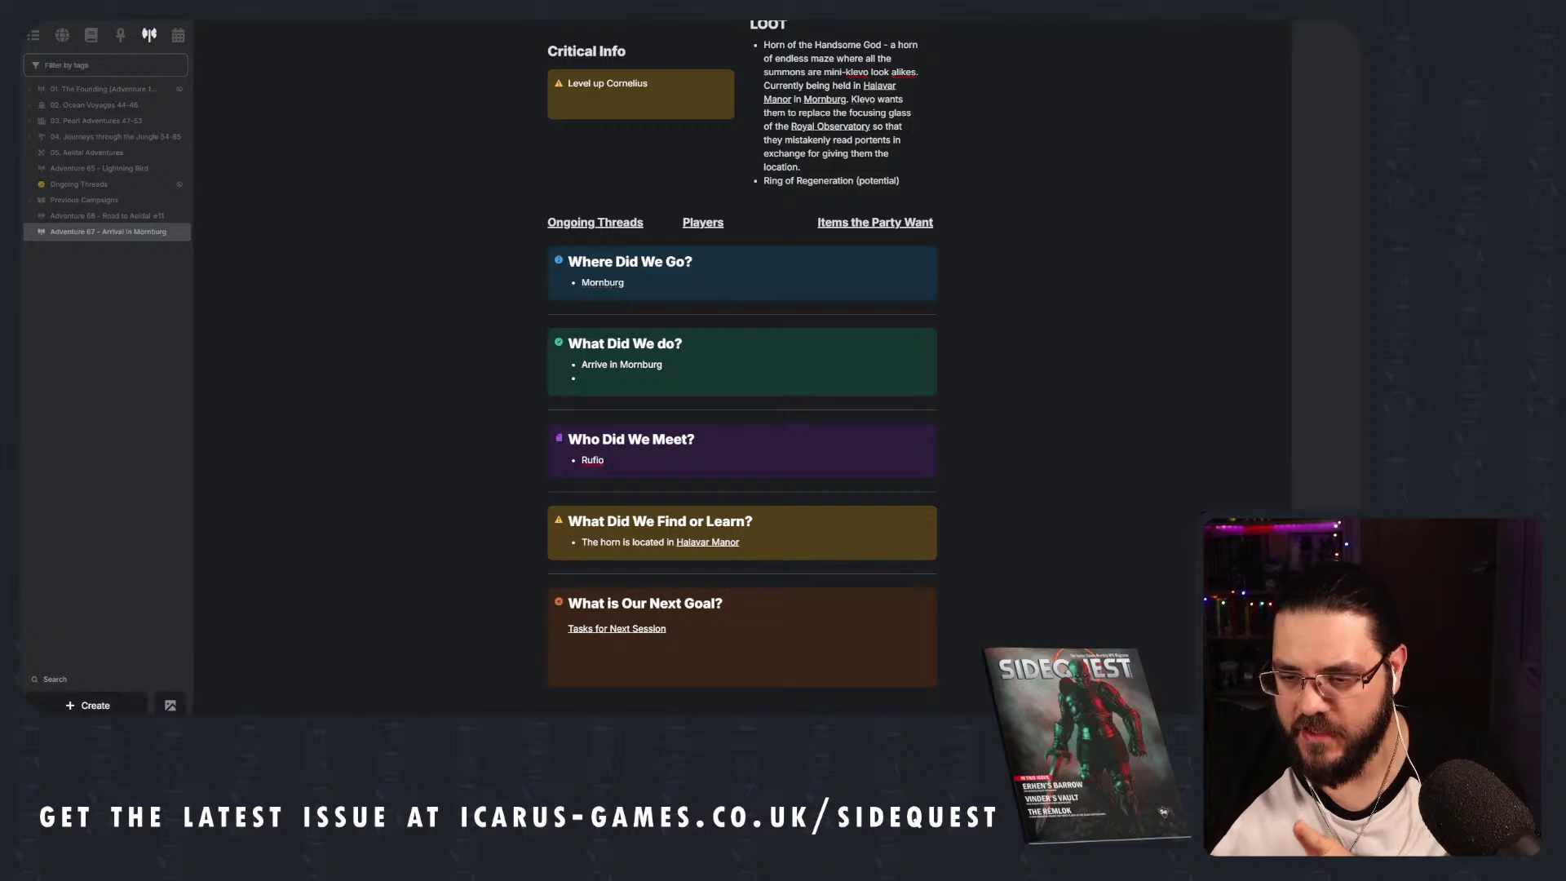
scroll(995, 327, up, 2)
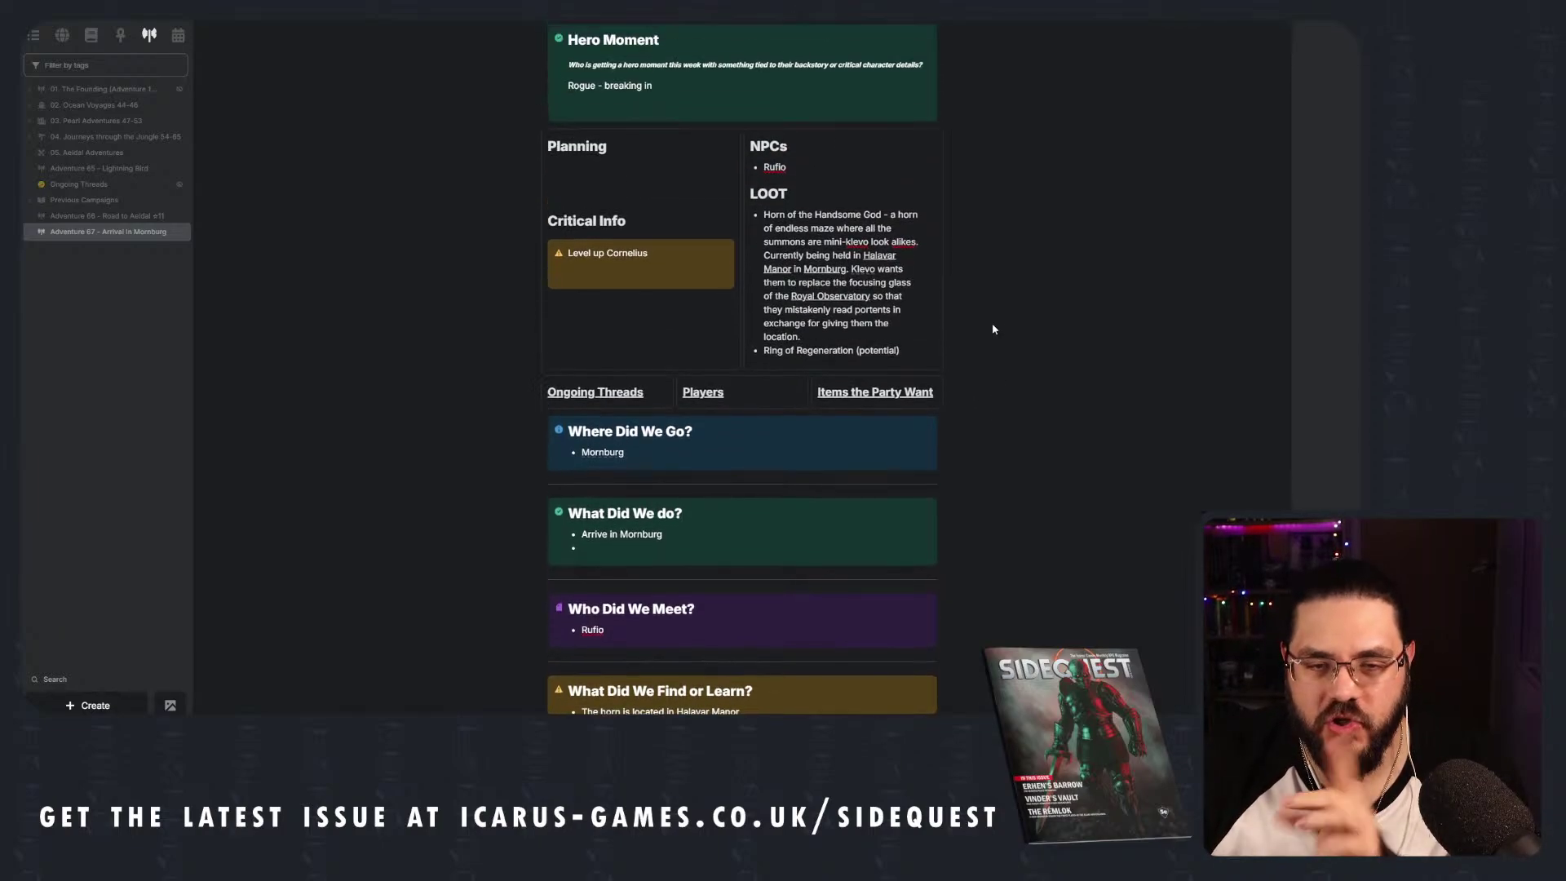
scroll(1000, 315, up, 2)
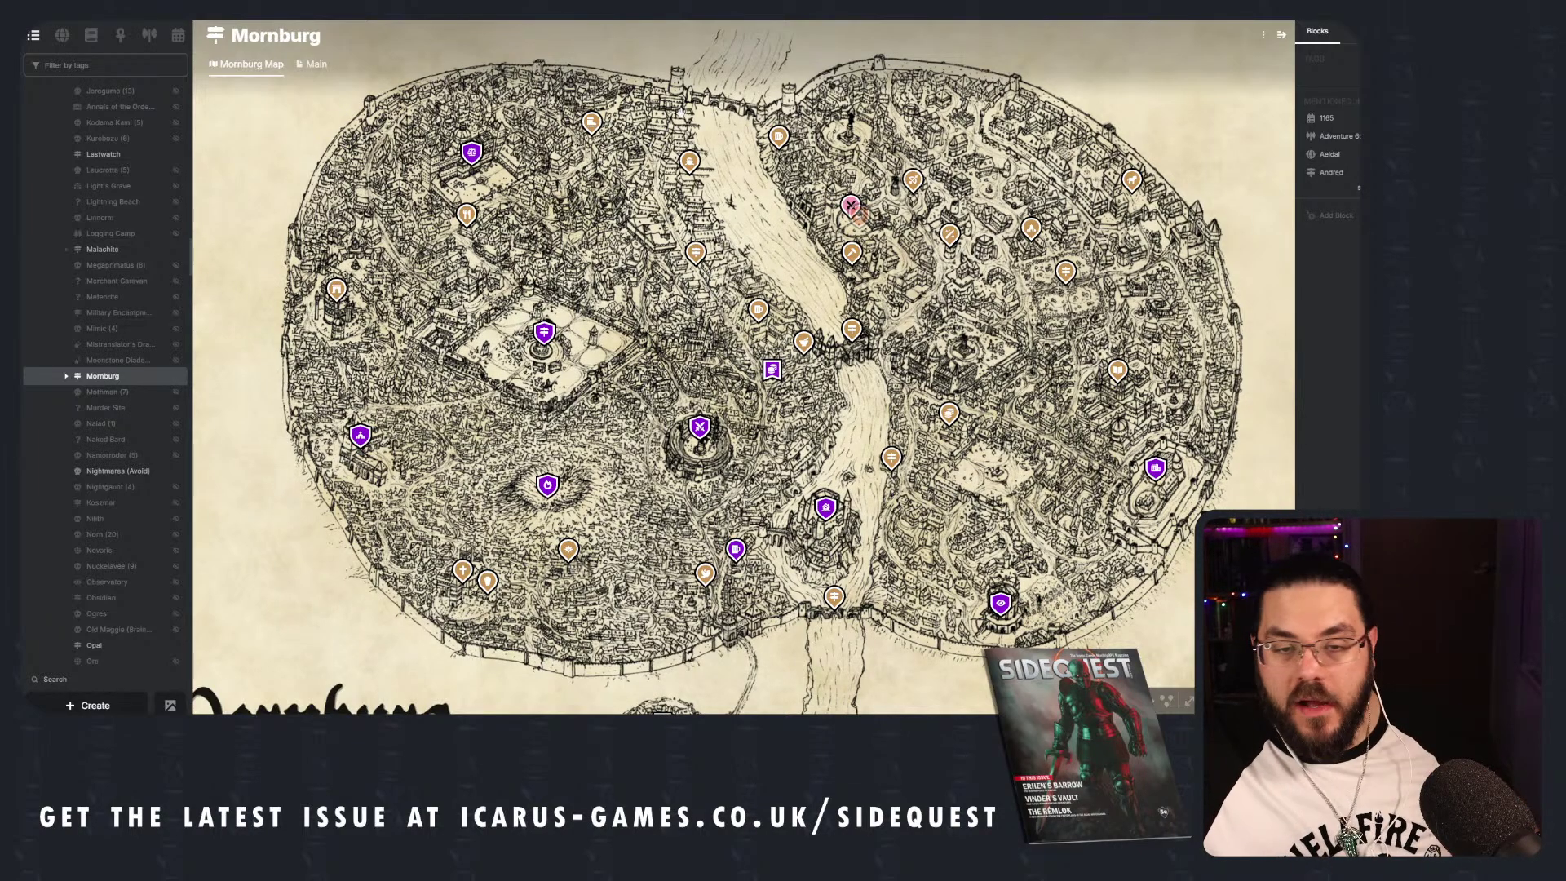
Examine the layout of Mornburg on its city map, including the area around The Royal Mile.
scroll(696, 280, up, 2)
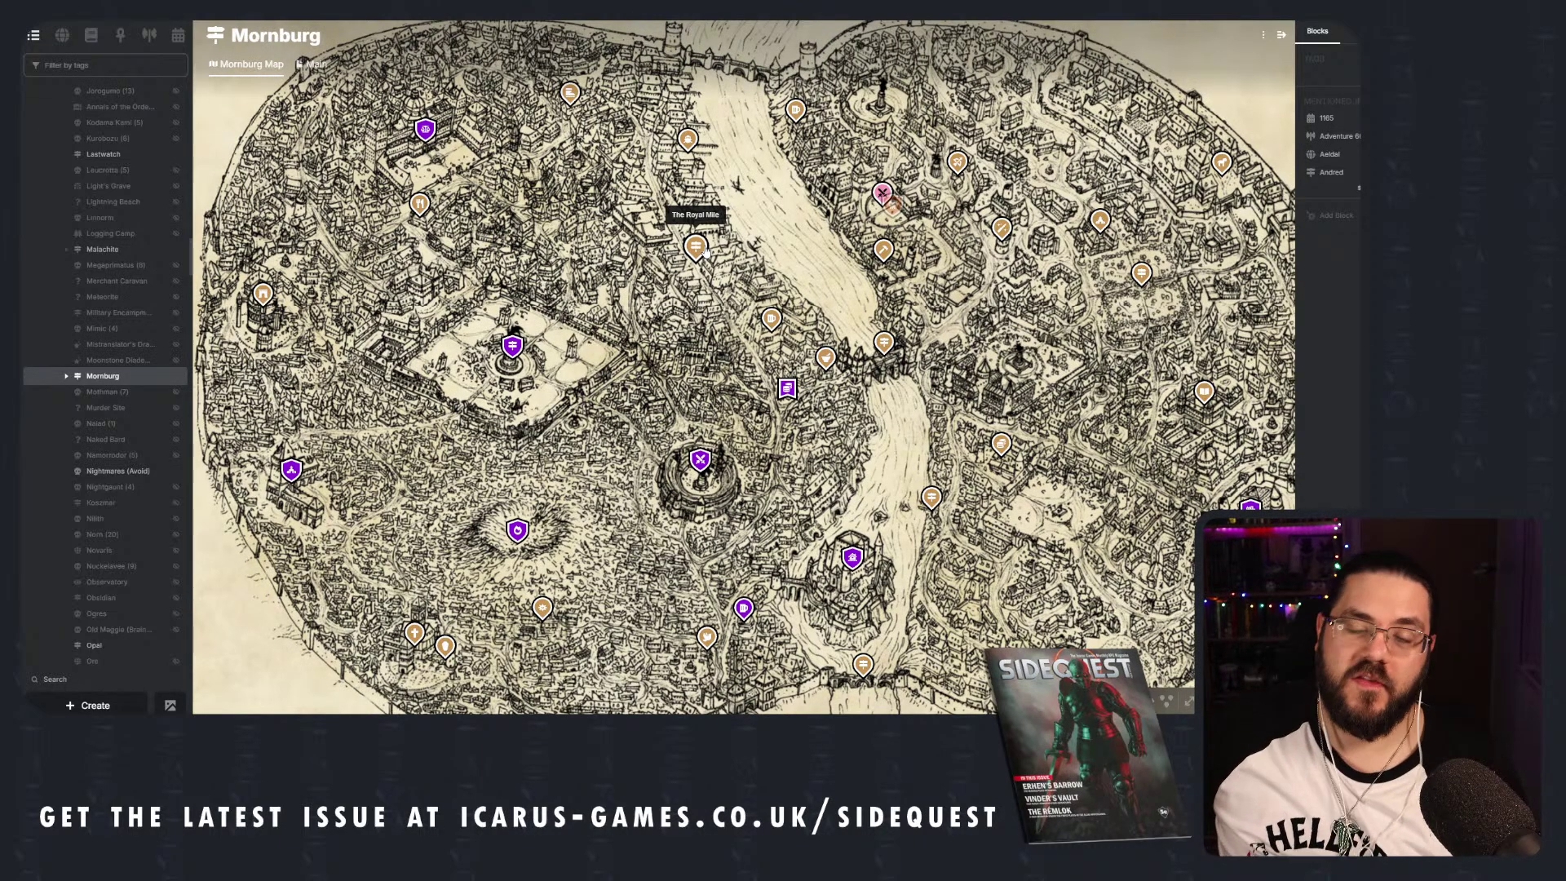
scroll(725, 382, down, 2)
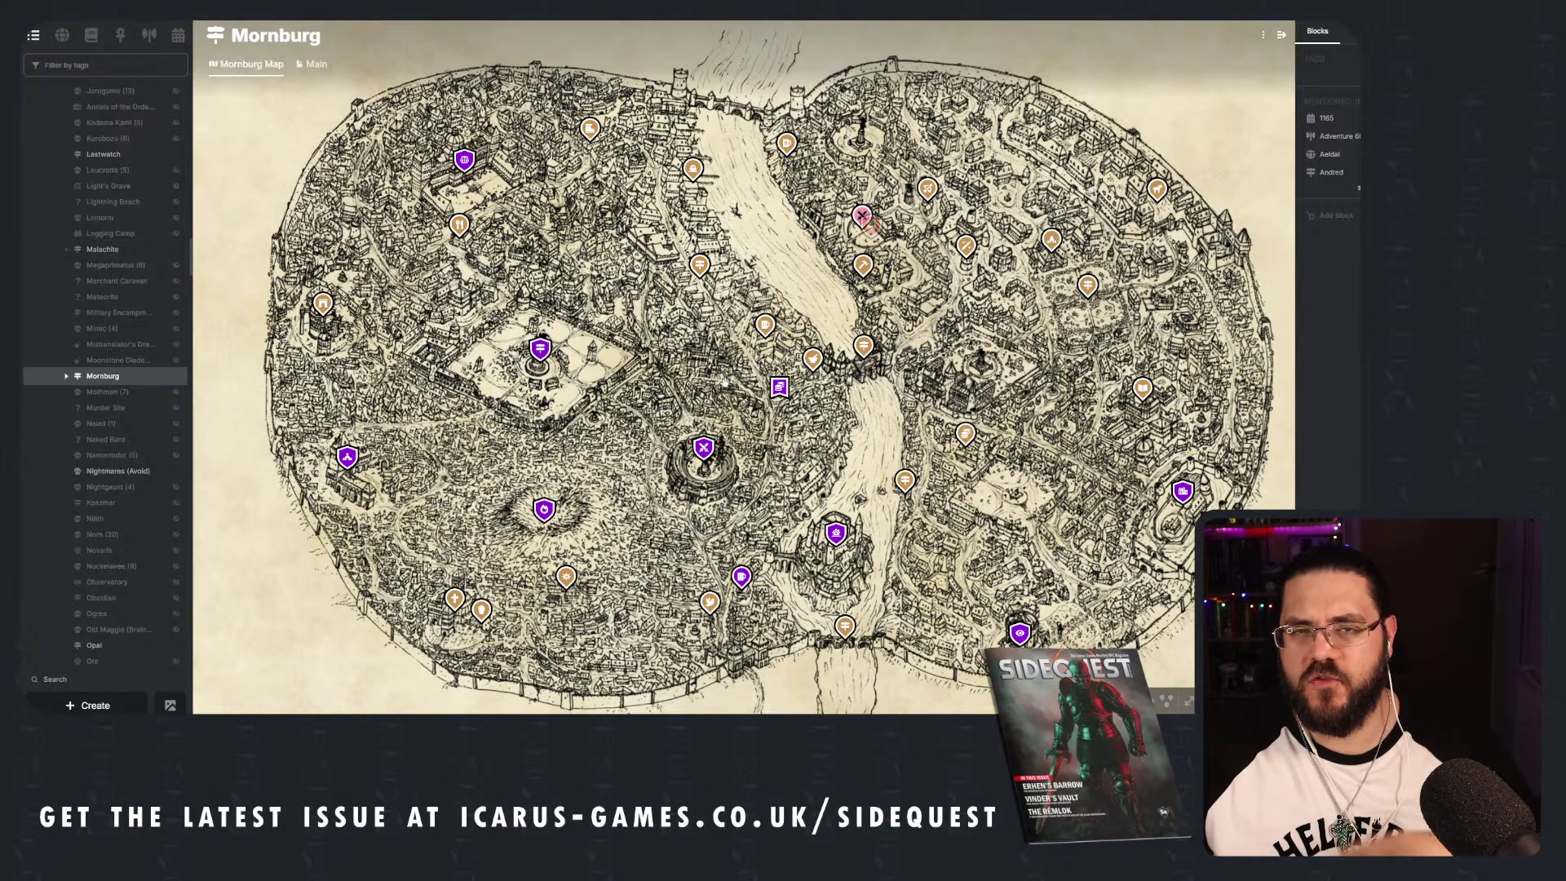
drag(921, 447, 950, 356)
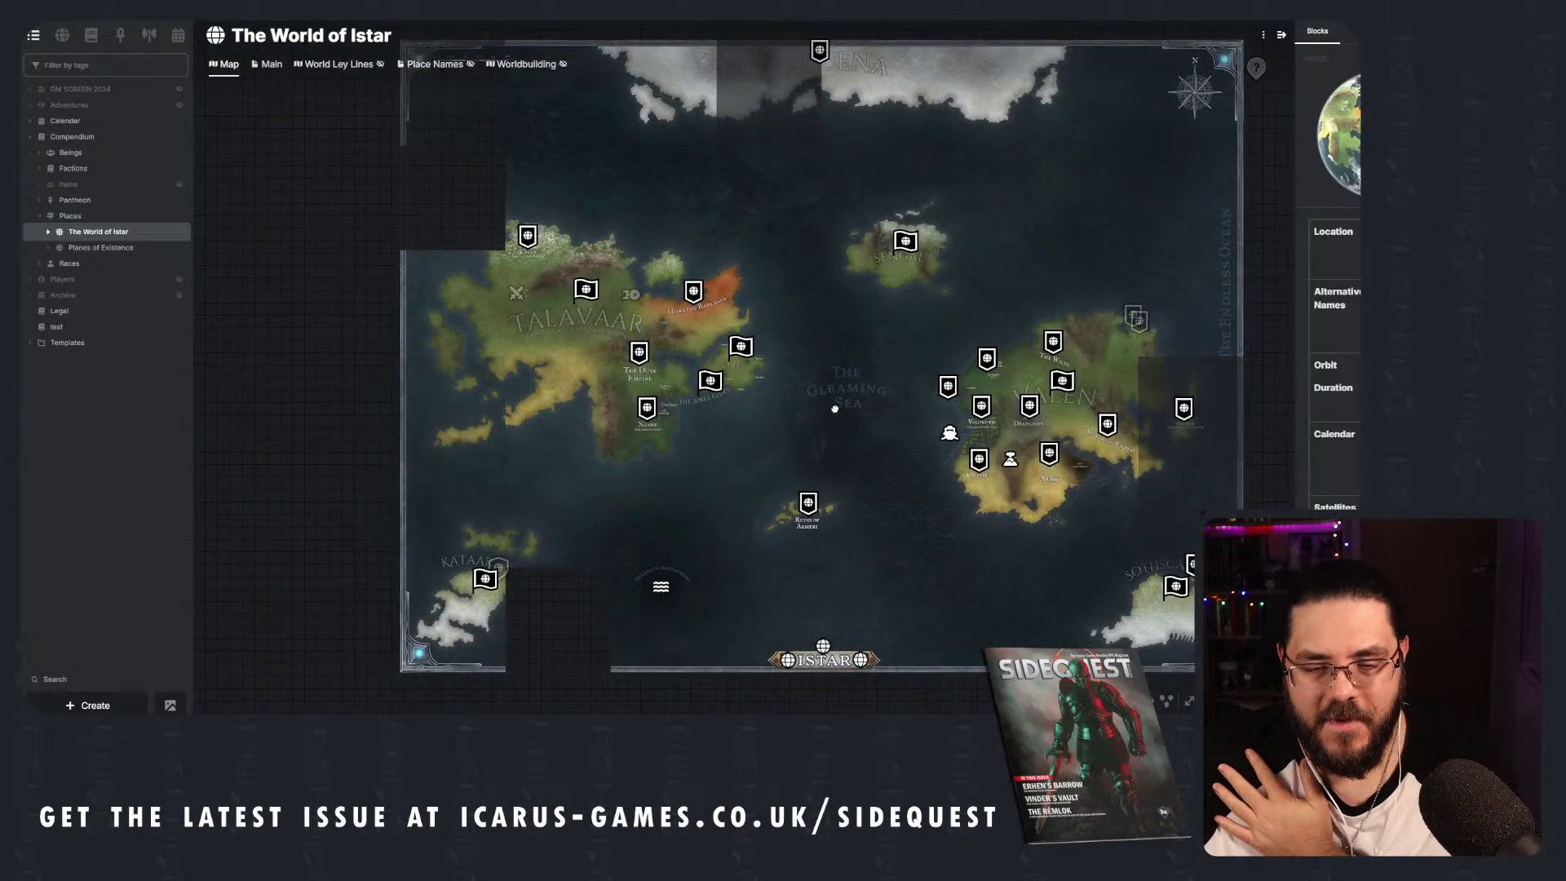
Examine the Jewel Cities coast between Glamour and Obsidian on the World of Istar map.
scroll(706, 321, up, 8)
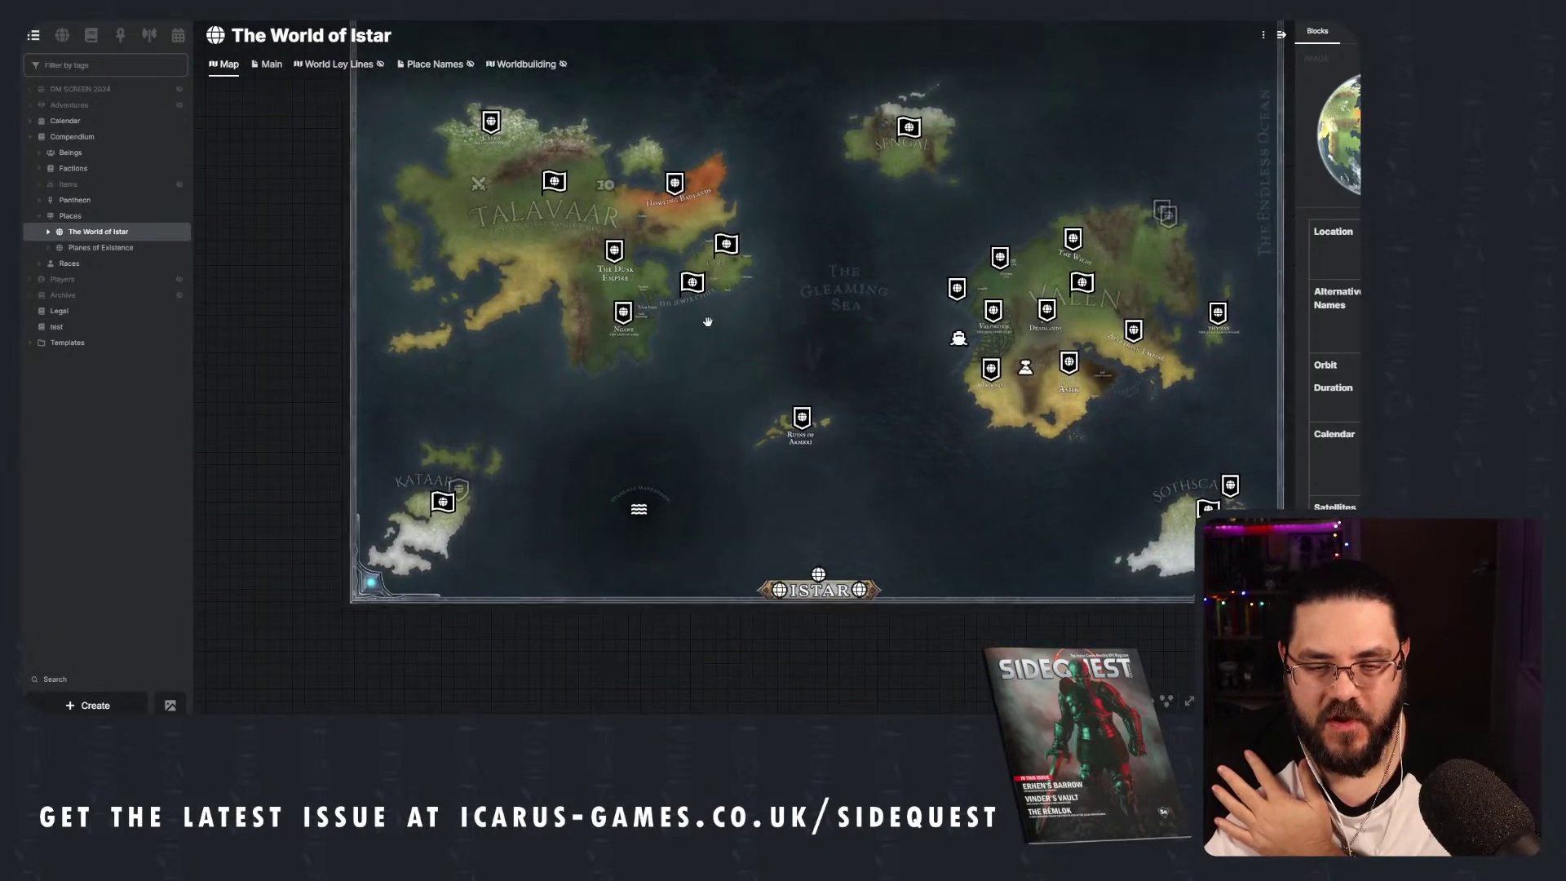
scroll(726, 208, up, 4)
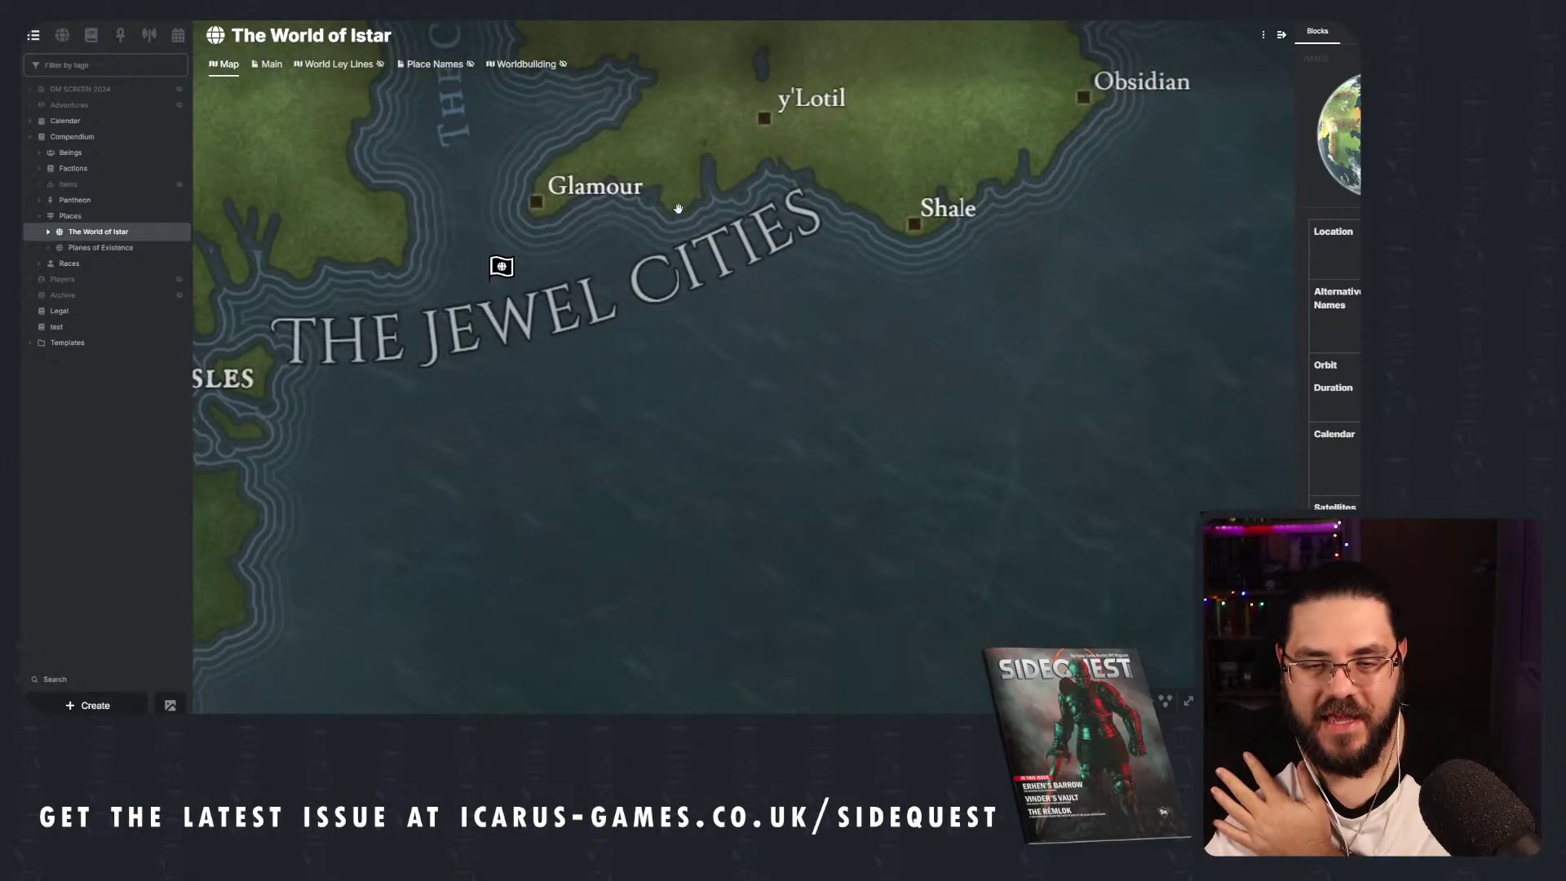
scroll(684, 190, down, 6)
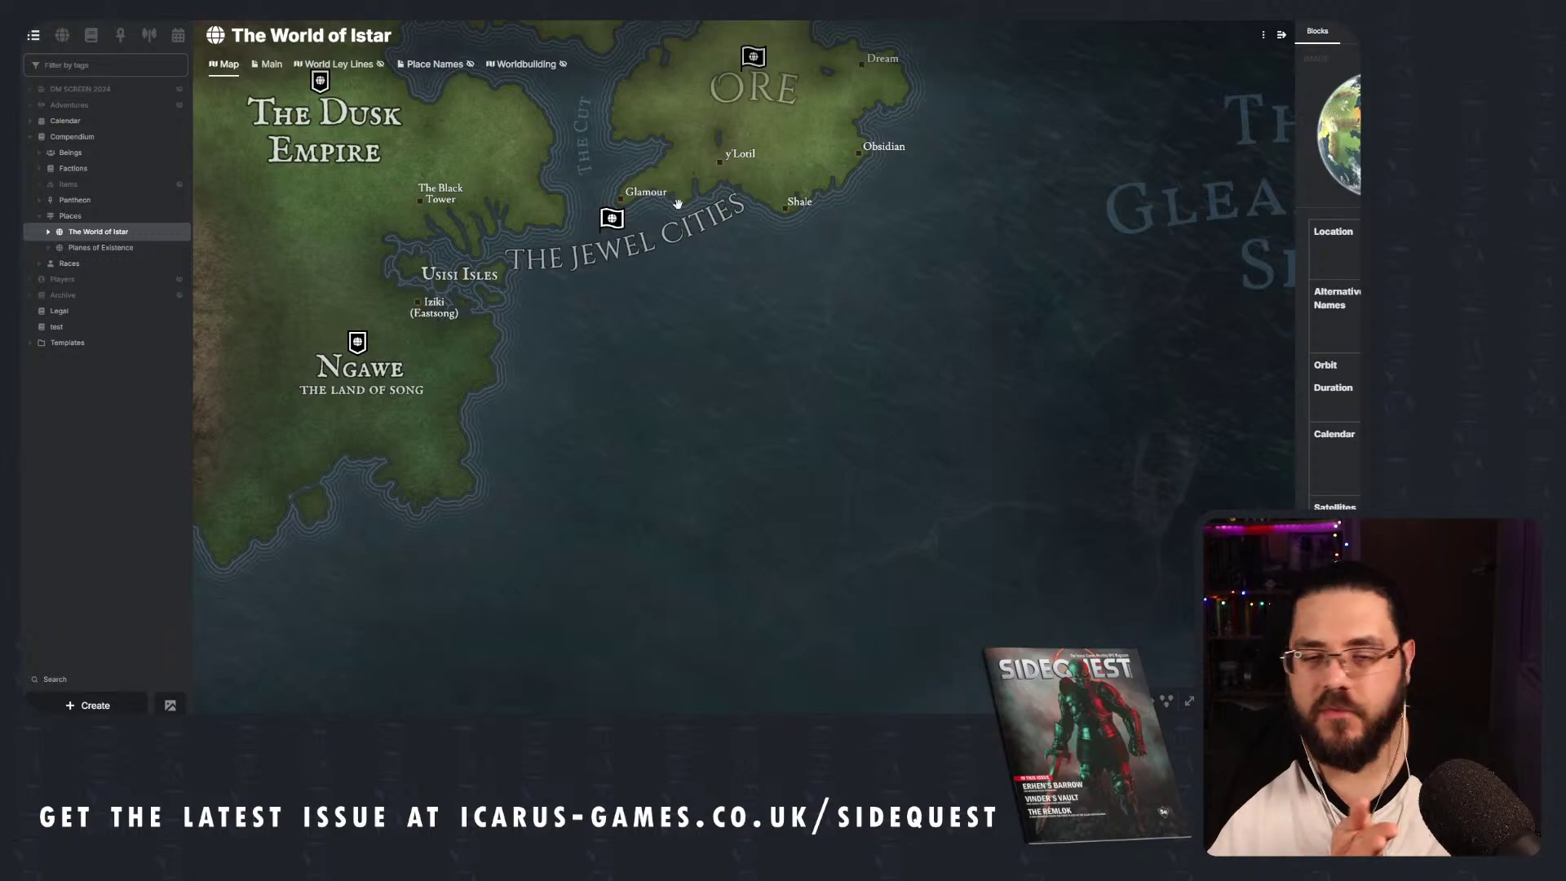
Locate Ashk in southern Valen on the World of Istar map and examine the southern coast on its regional map.
drag(787, 297, 622, 176)
scroll(622, 176, down, 3)
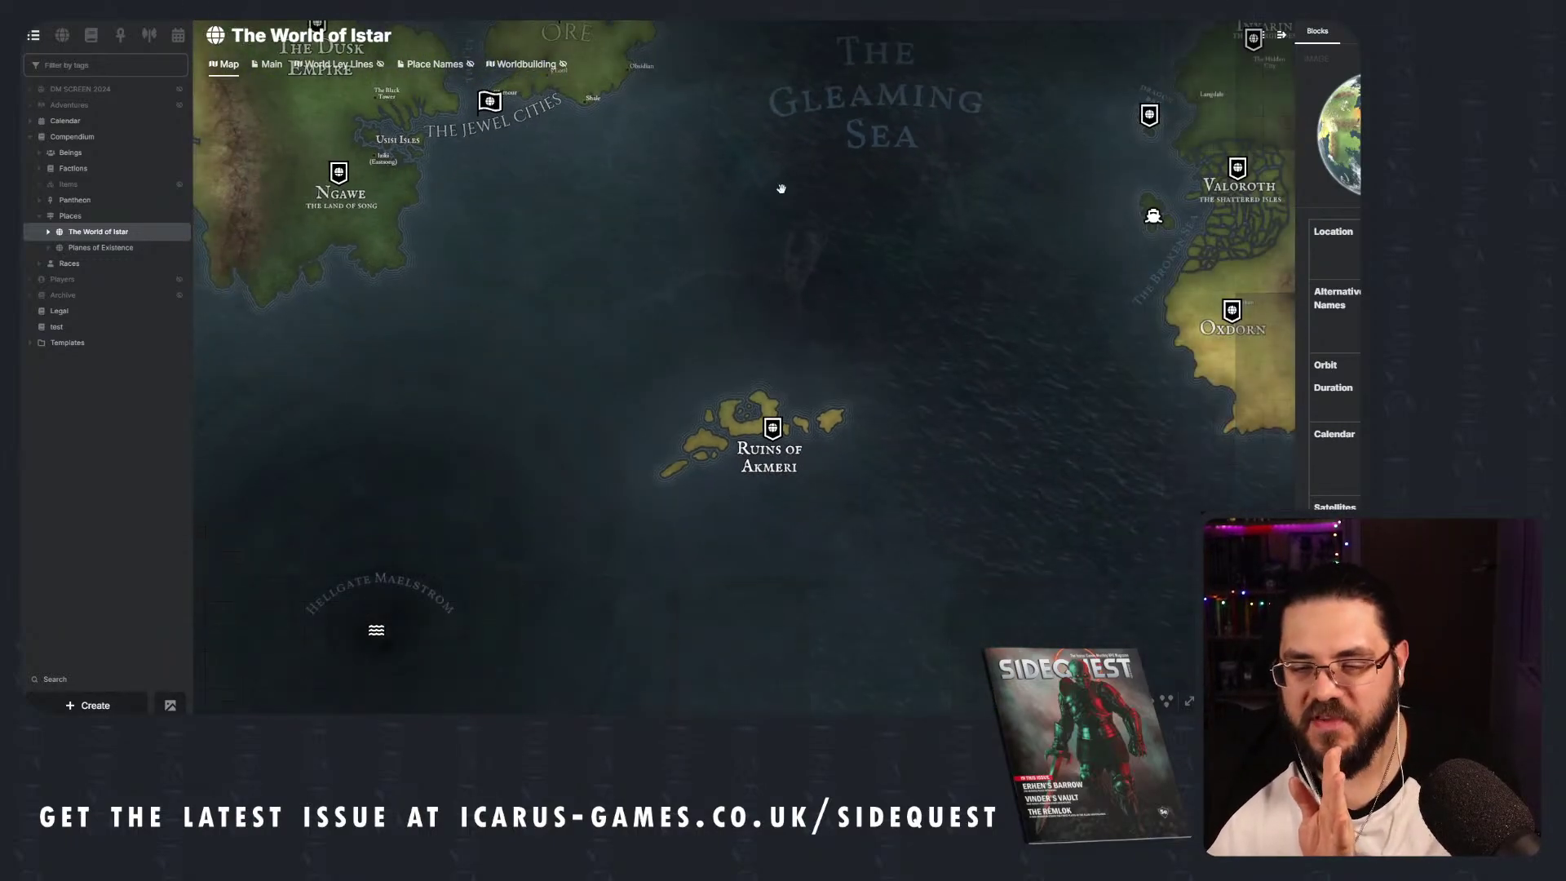
drag(1155, 217, 616, 184)
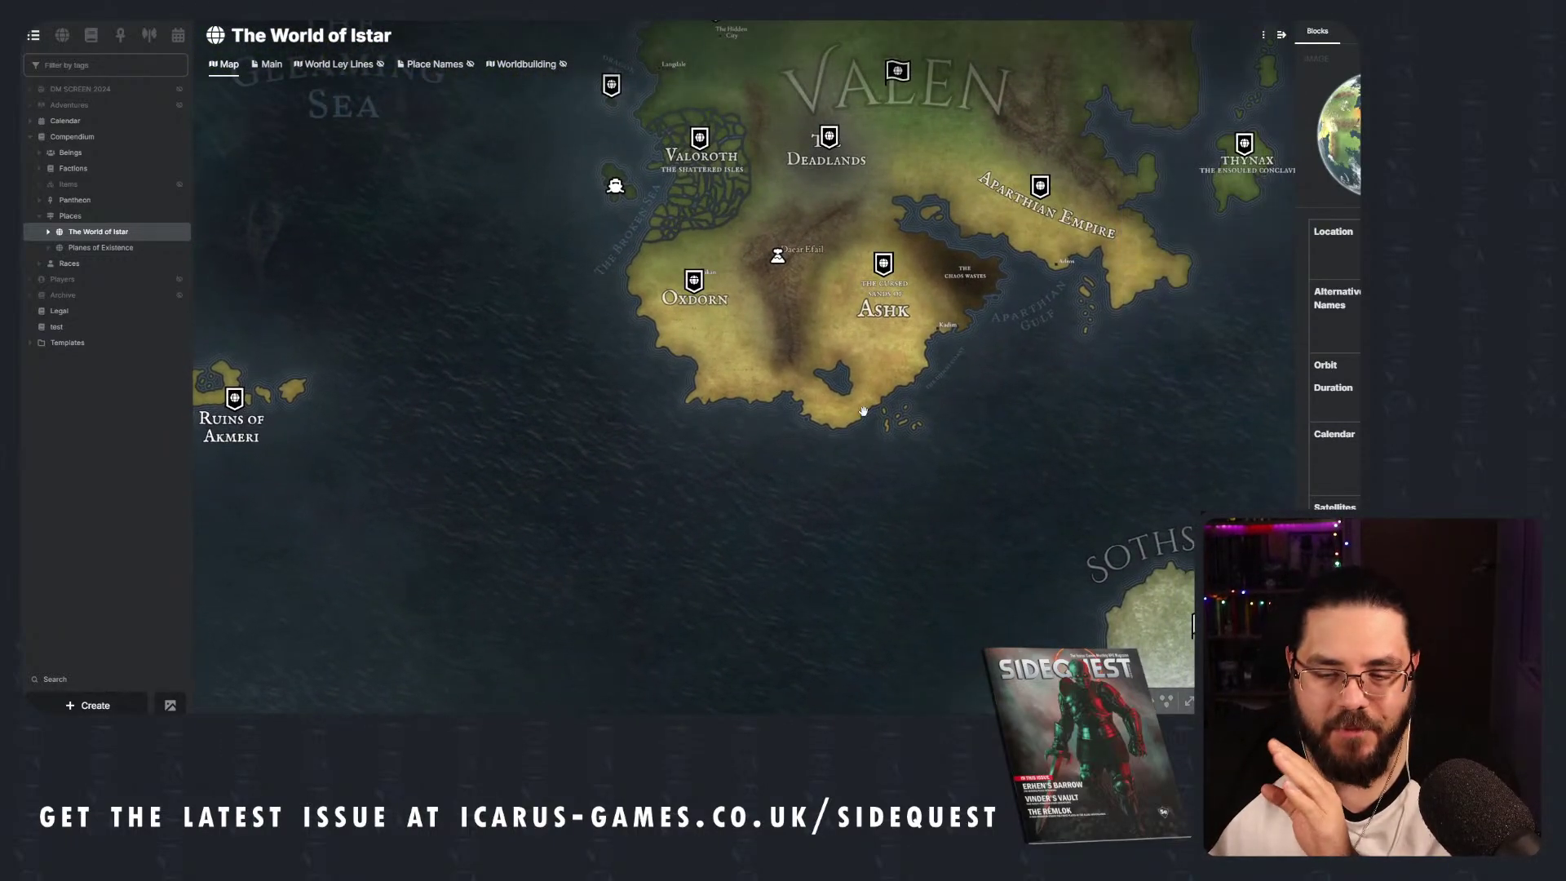
scroll(858, 416, up, 2)
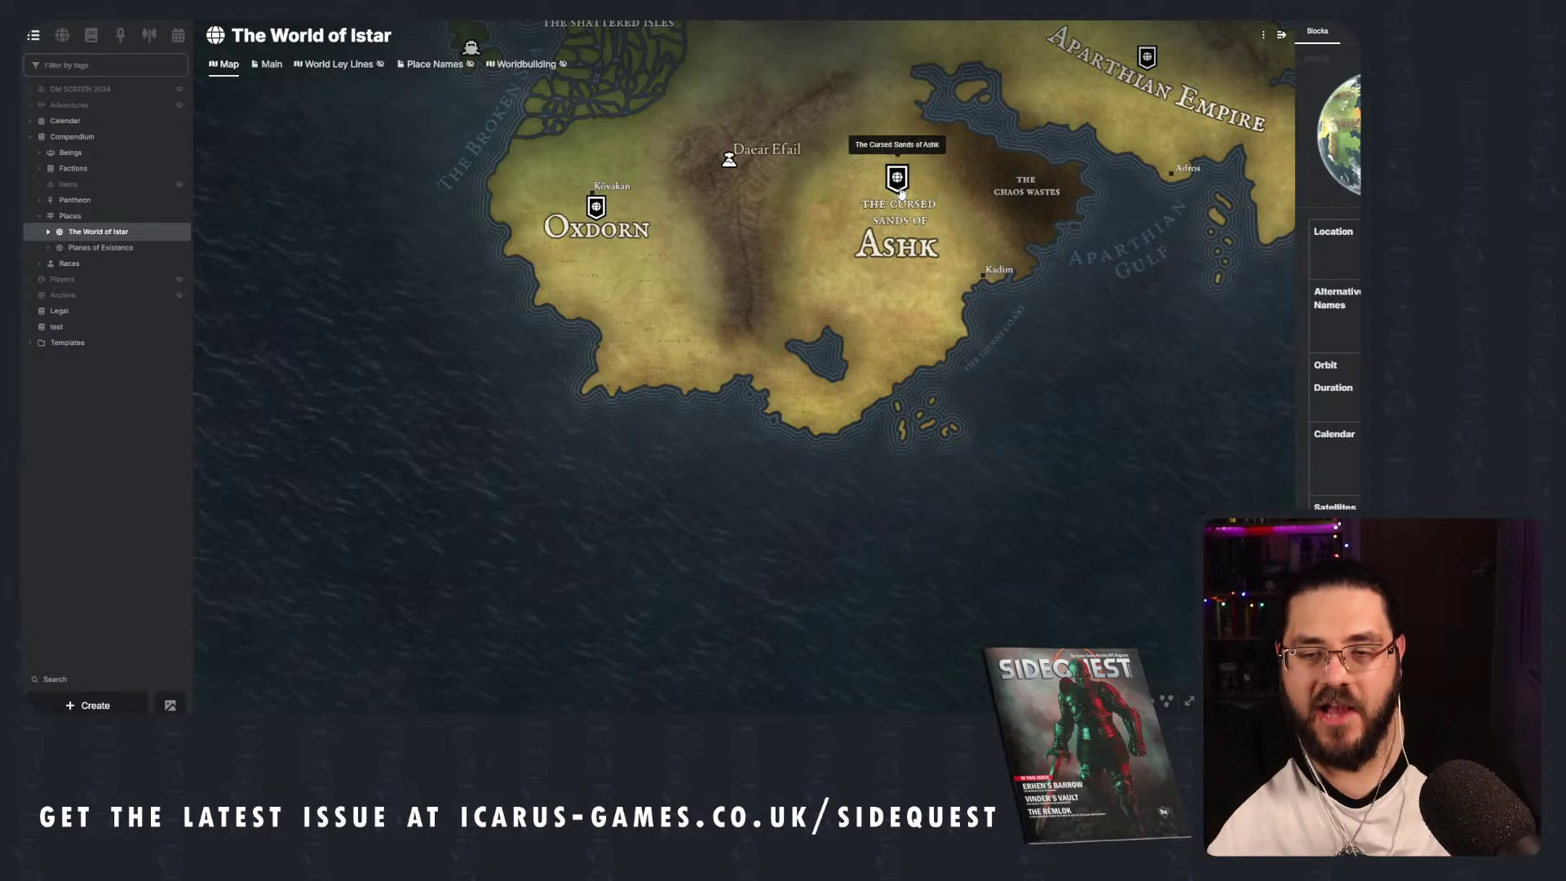
click(897, 183)
click(269, 172)
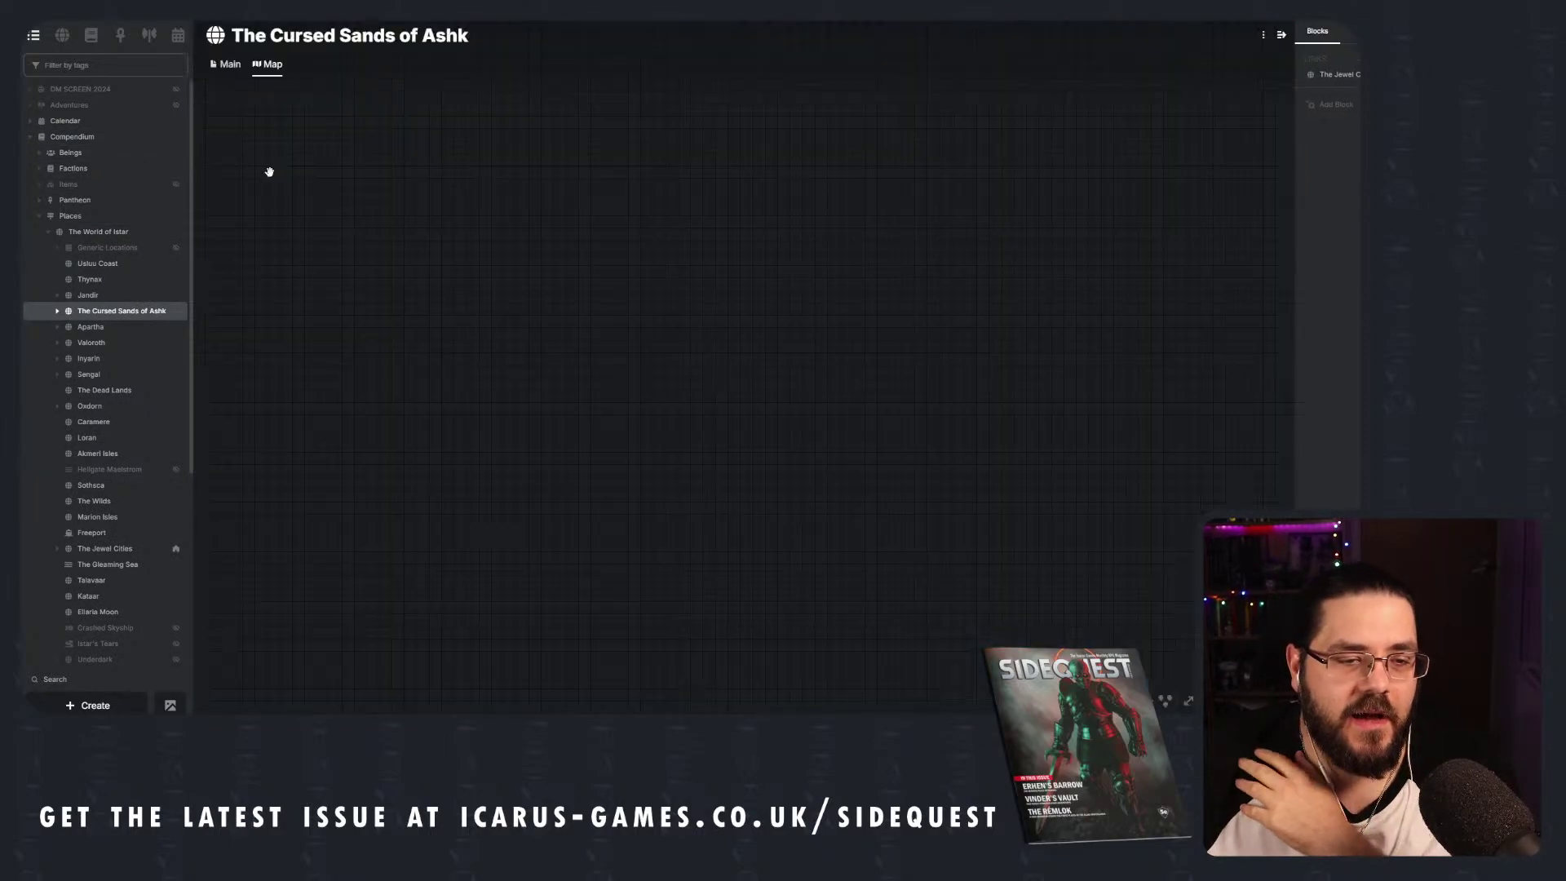
scroll(624, 515, up, 2)
scroll(718, 408, up, 3)
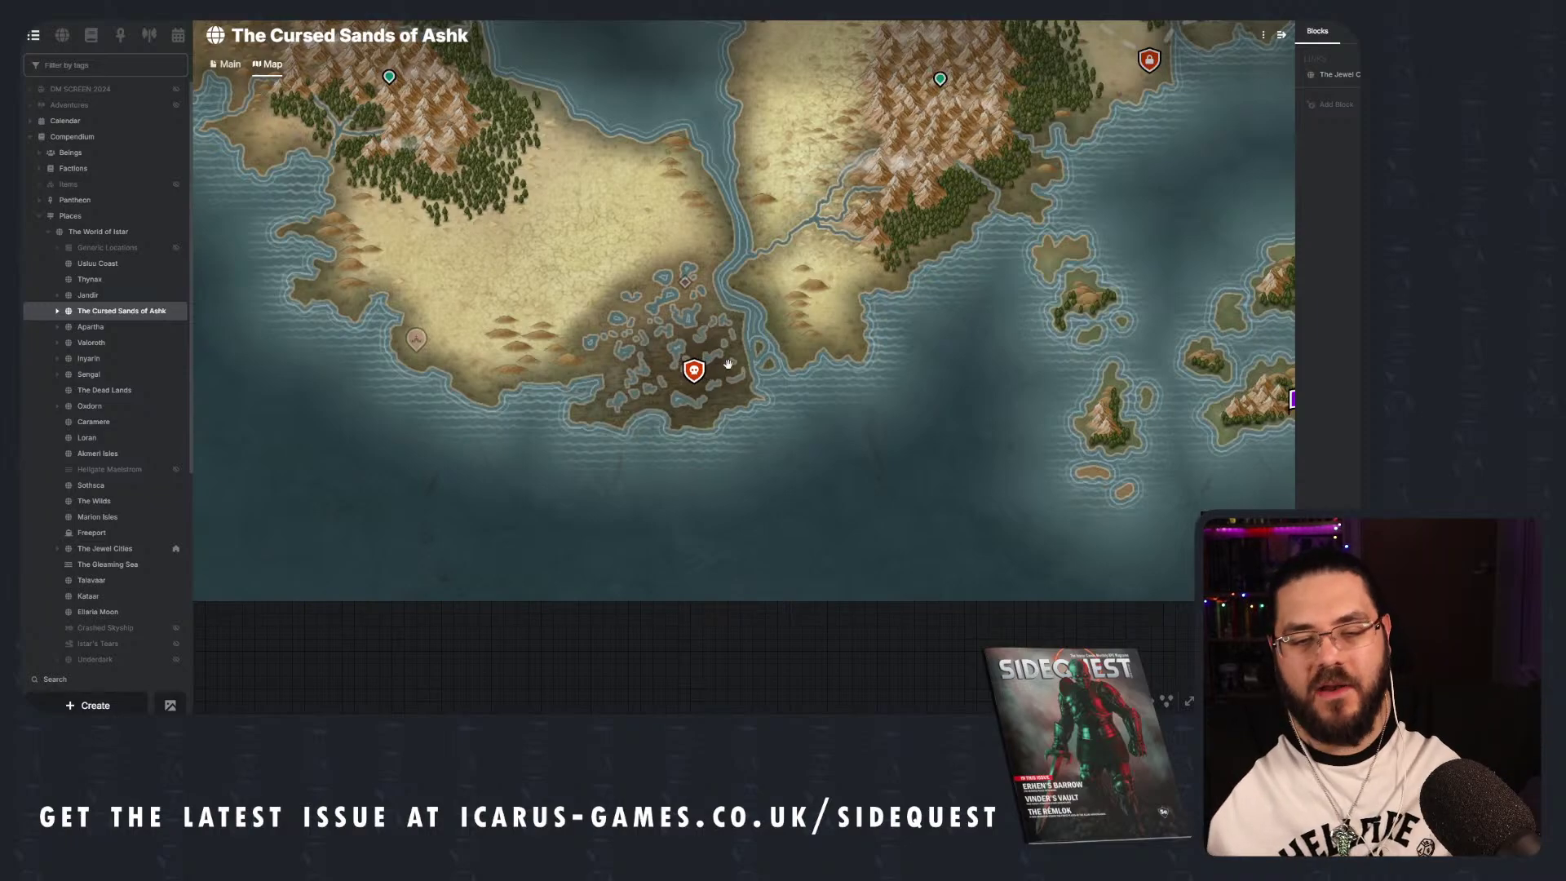
scroll(633, 311, down, 6)
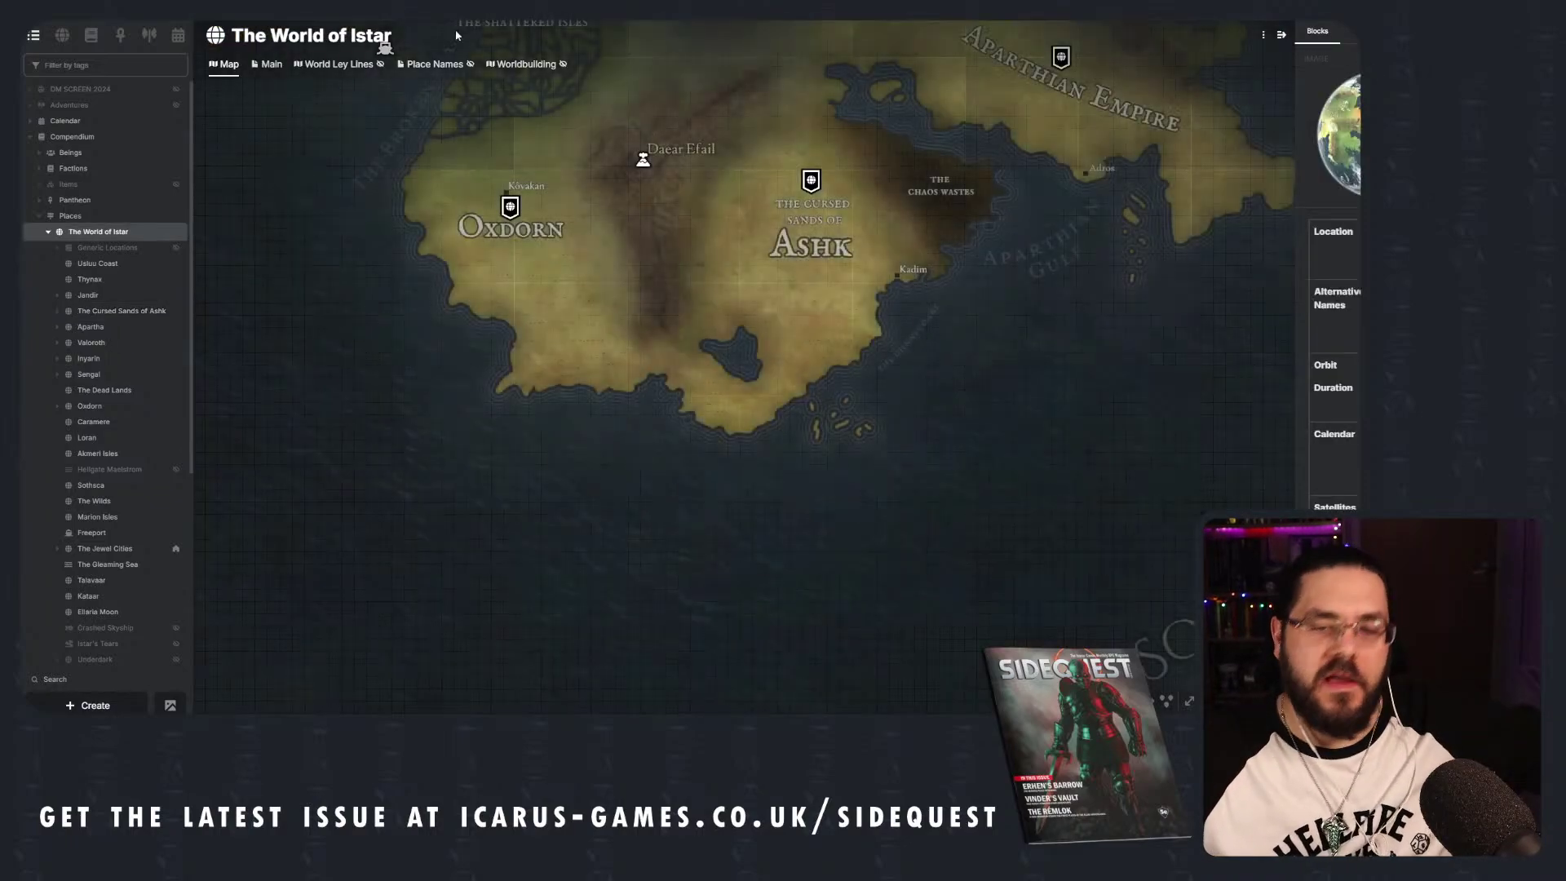
Return to the Mornburg city map and examine the districts on both sides of the river.
scroll(633, 311, down, 2)
drag(633, 311, 881, 435)
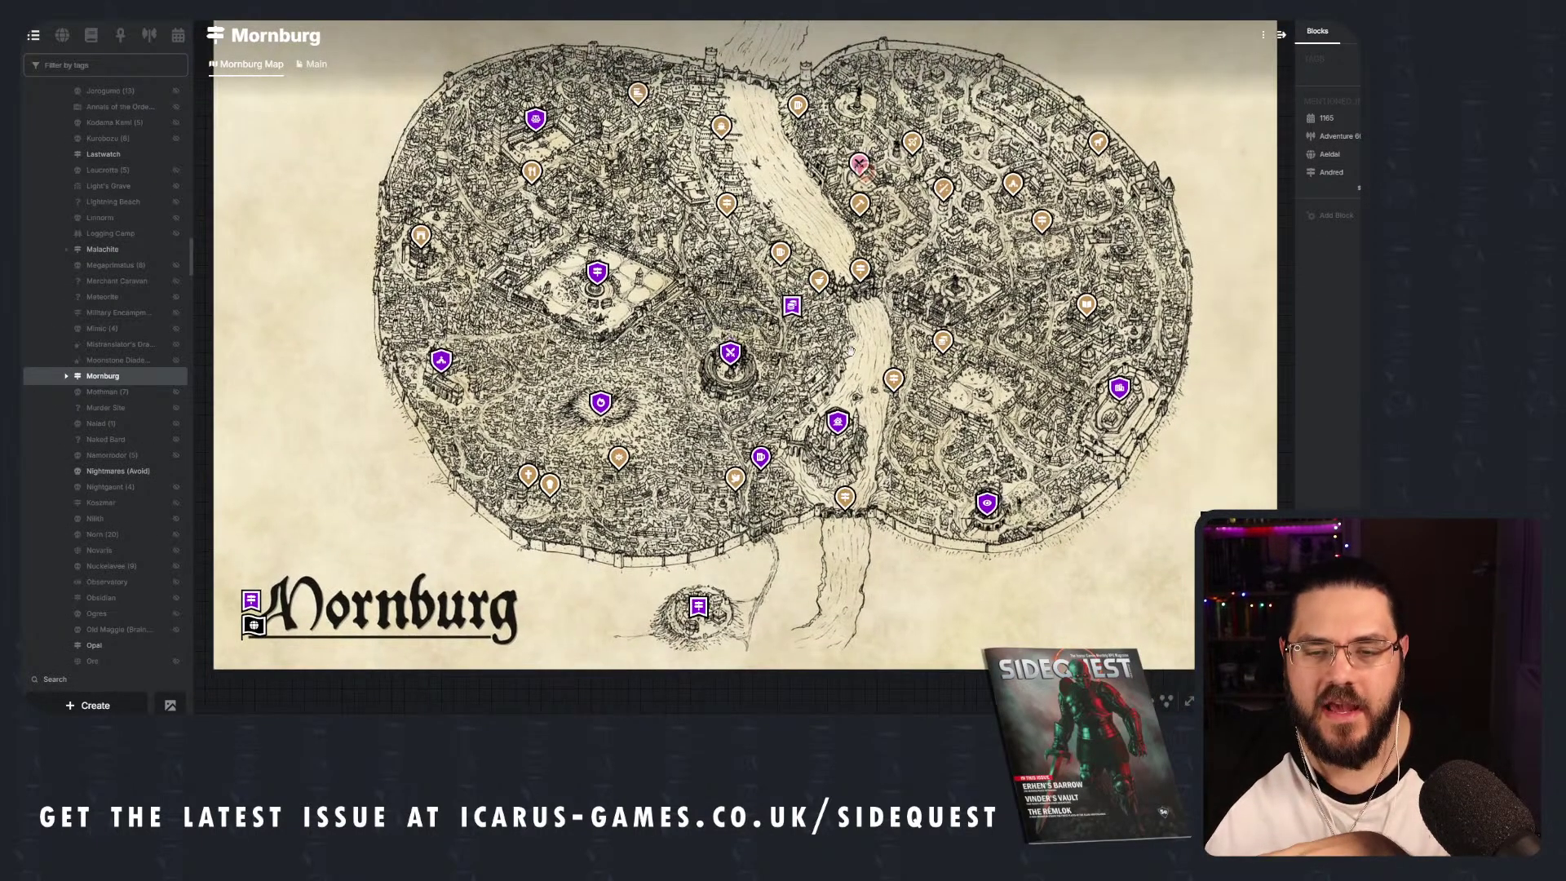
drag(850, 348, 777, 375)
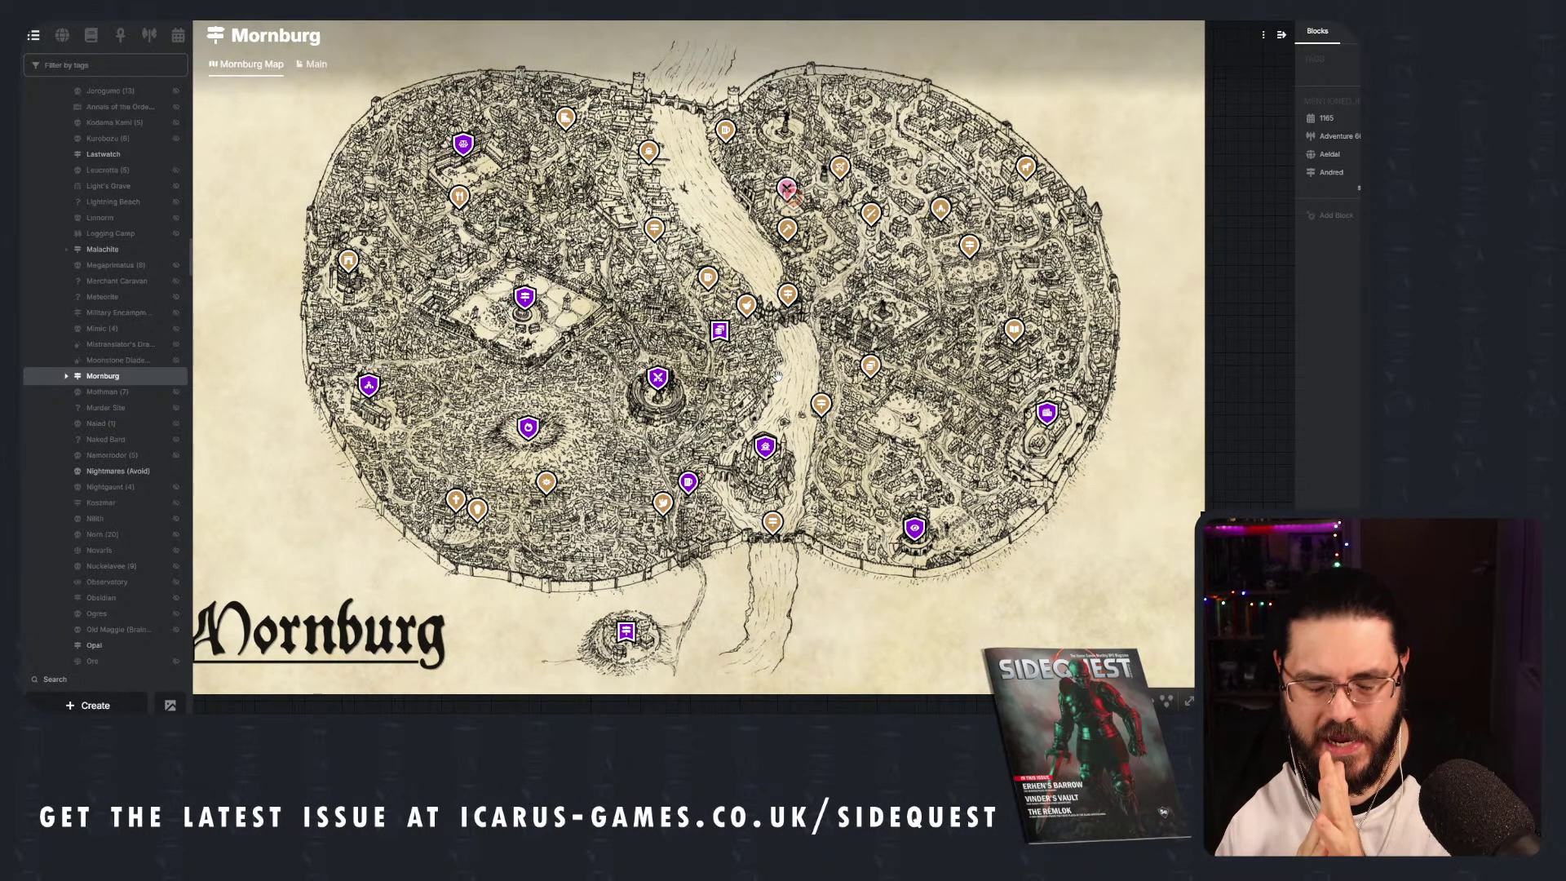
scroll(779, 376, up, 2)
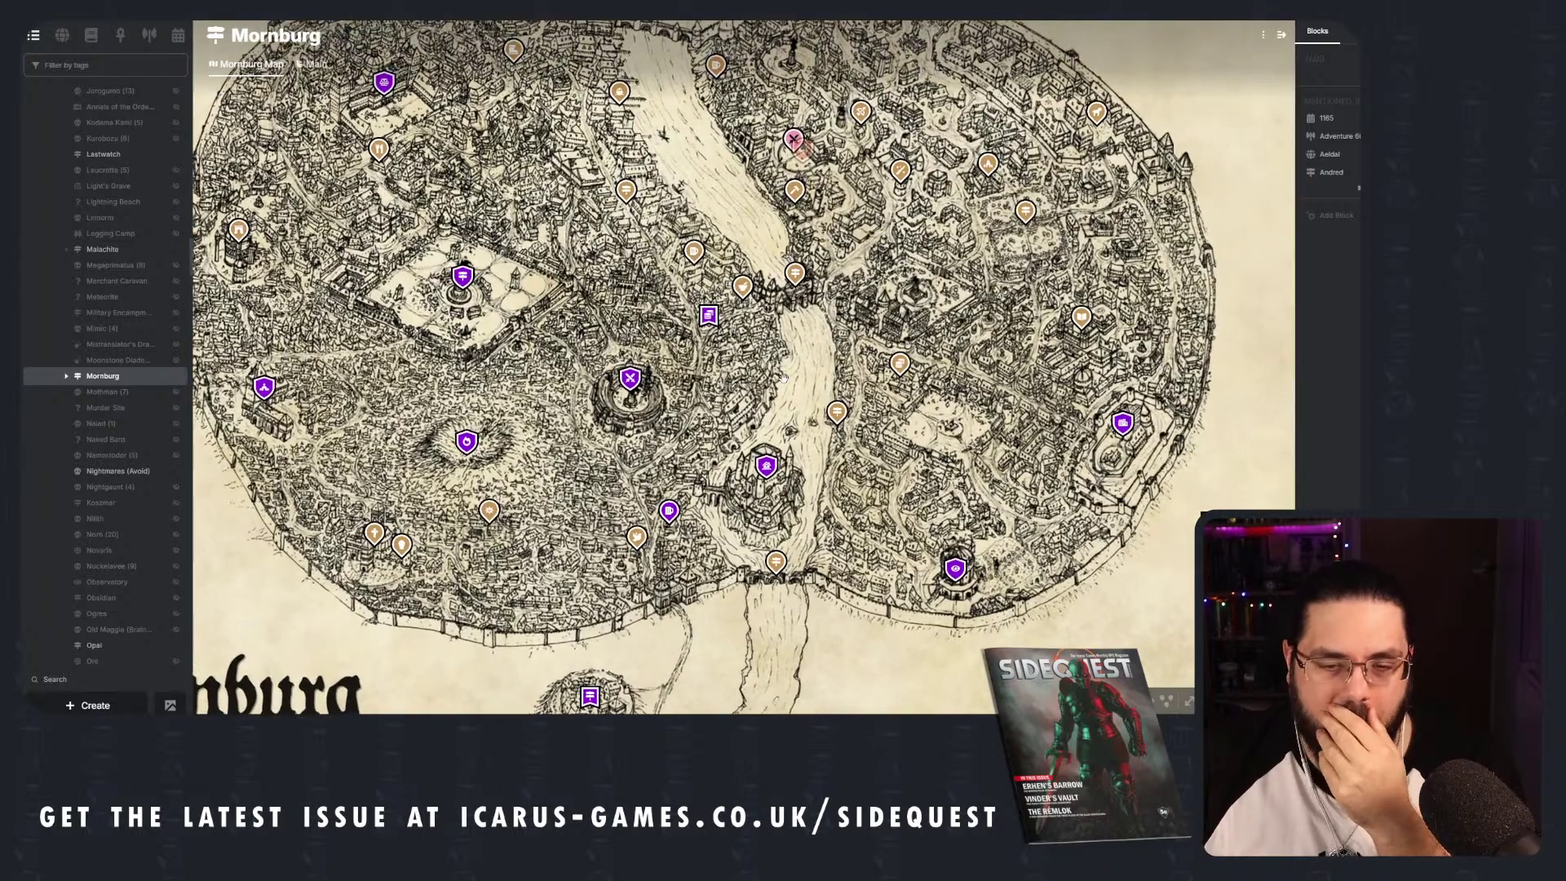
scroll(781, 377, down, 2)
scroll(782, 378, down, 1)
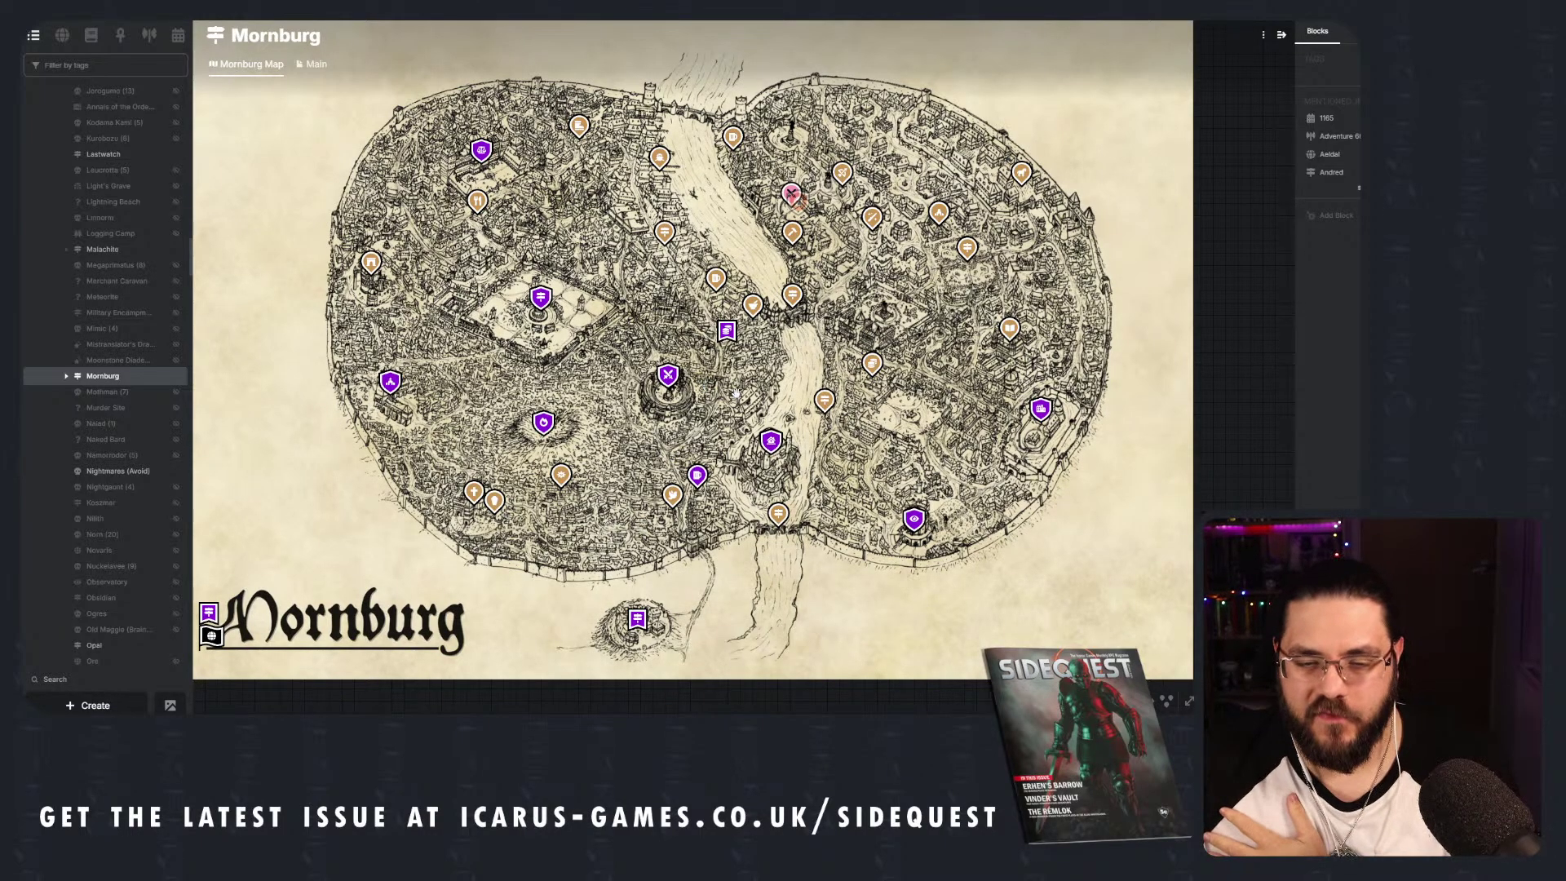
scroll(718, 392, up, 1)
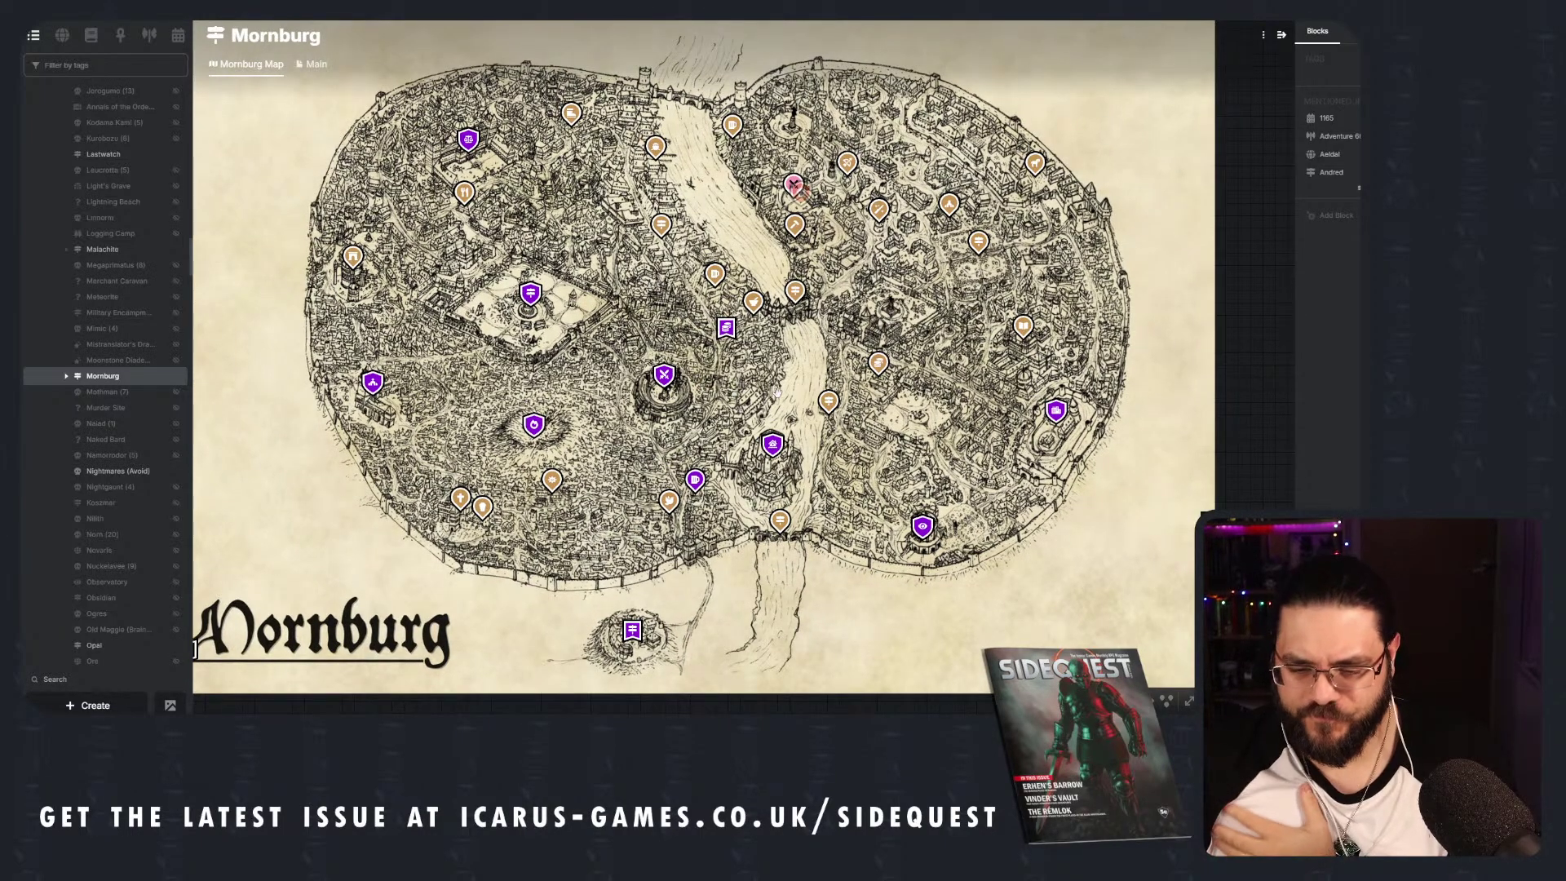
scroll(776, 392, up, 1)
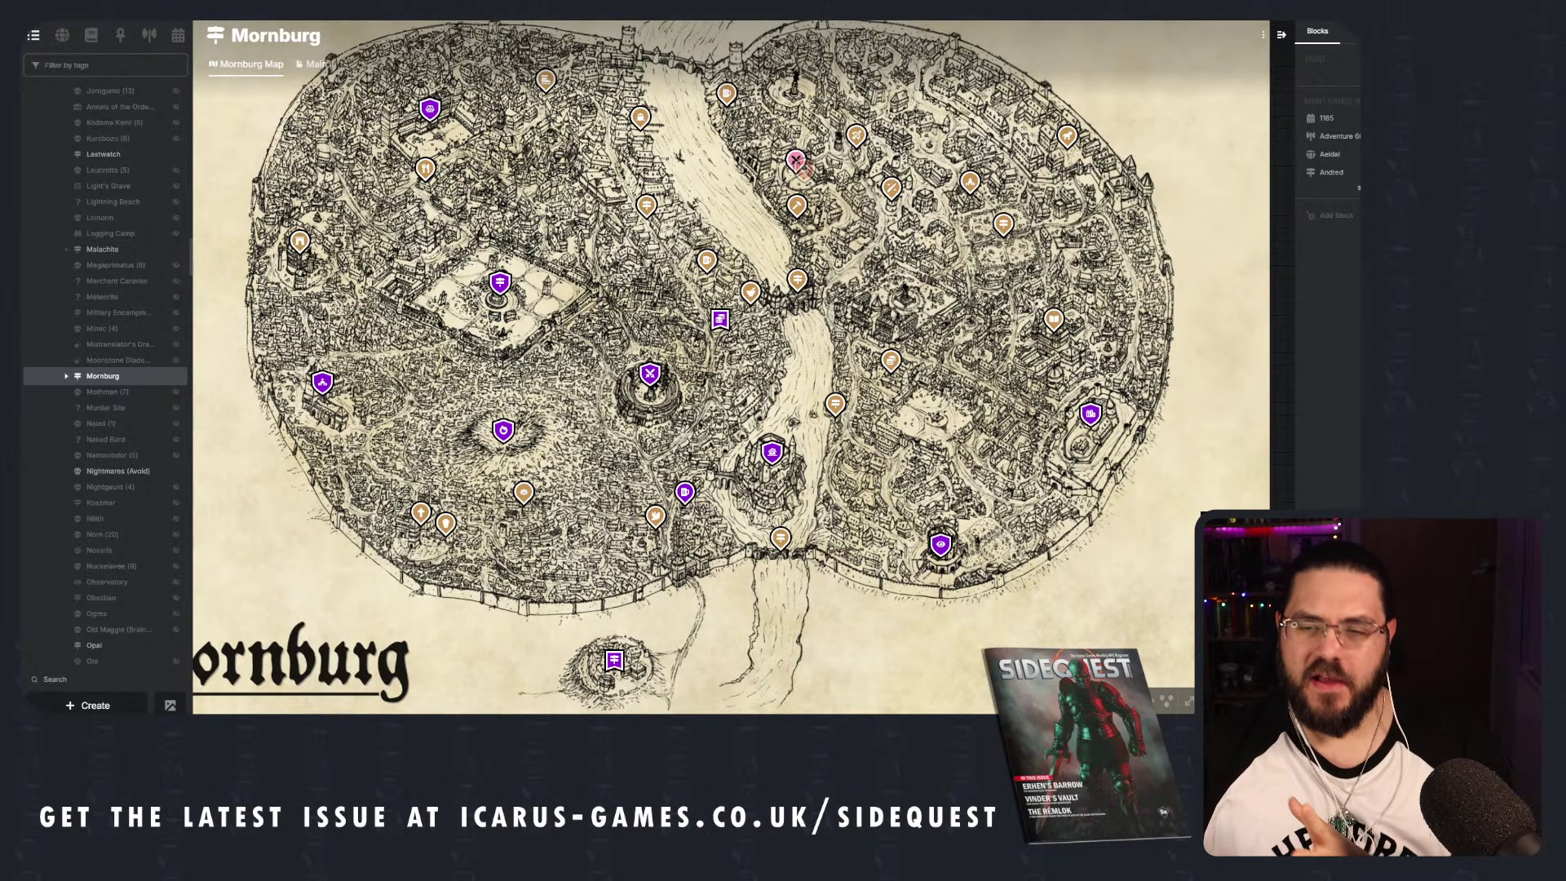
Reopen the World of Istar map and survey the continents surrounding The Gleaming Sea.
key(alt+Left)
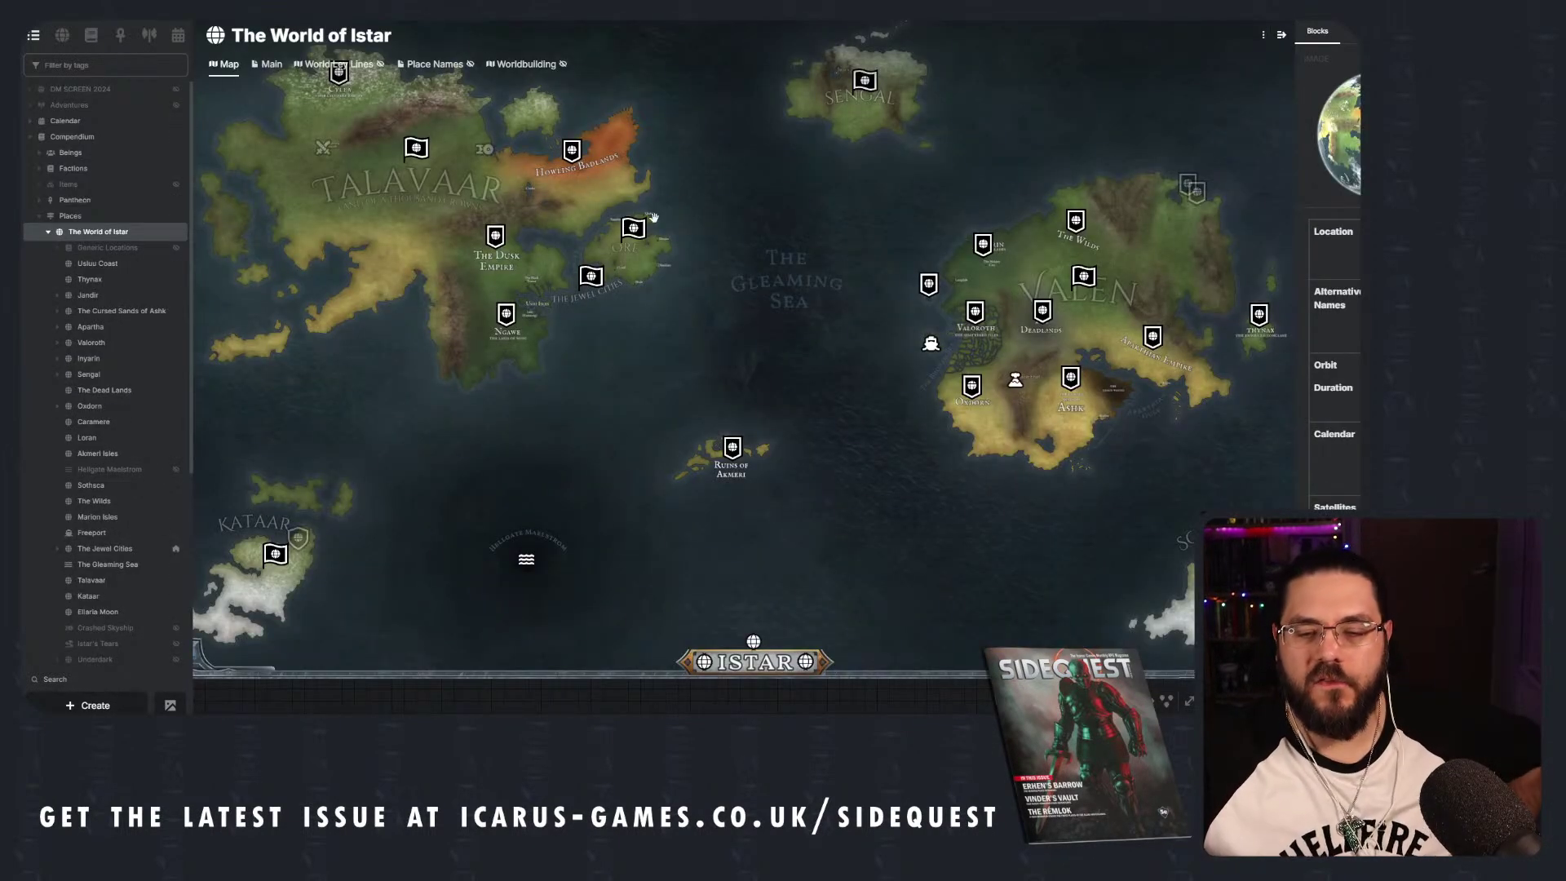
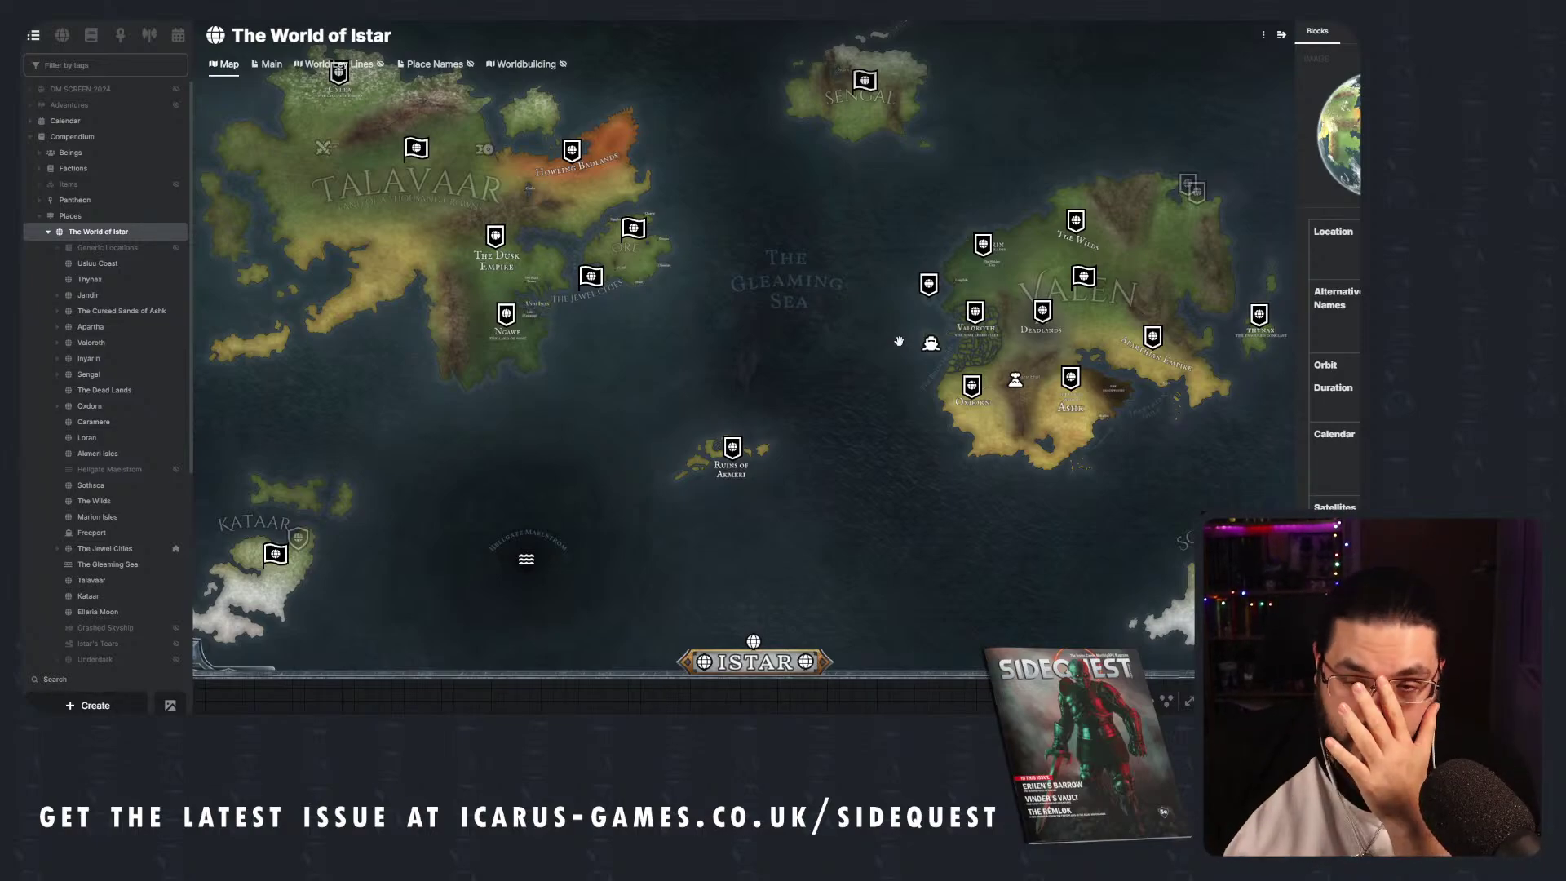
scroll(898, 341, down, 3)
drag(810, 340, 795, 402)
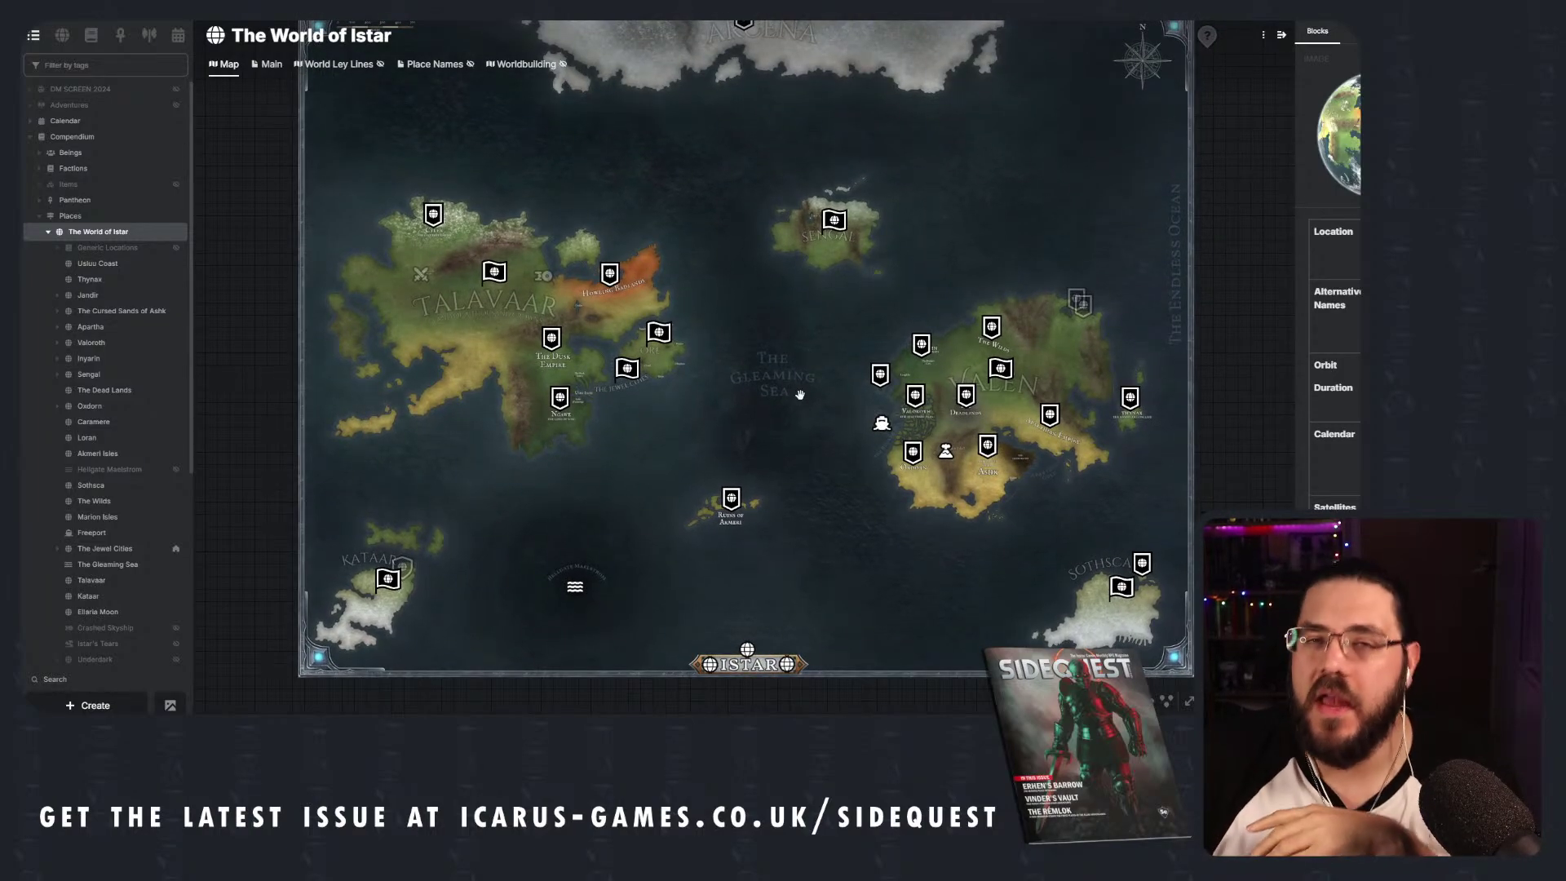
drag(813, 433, 814, 420)
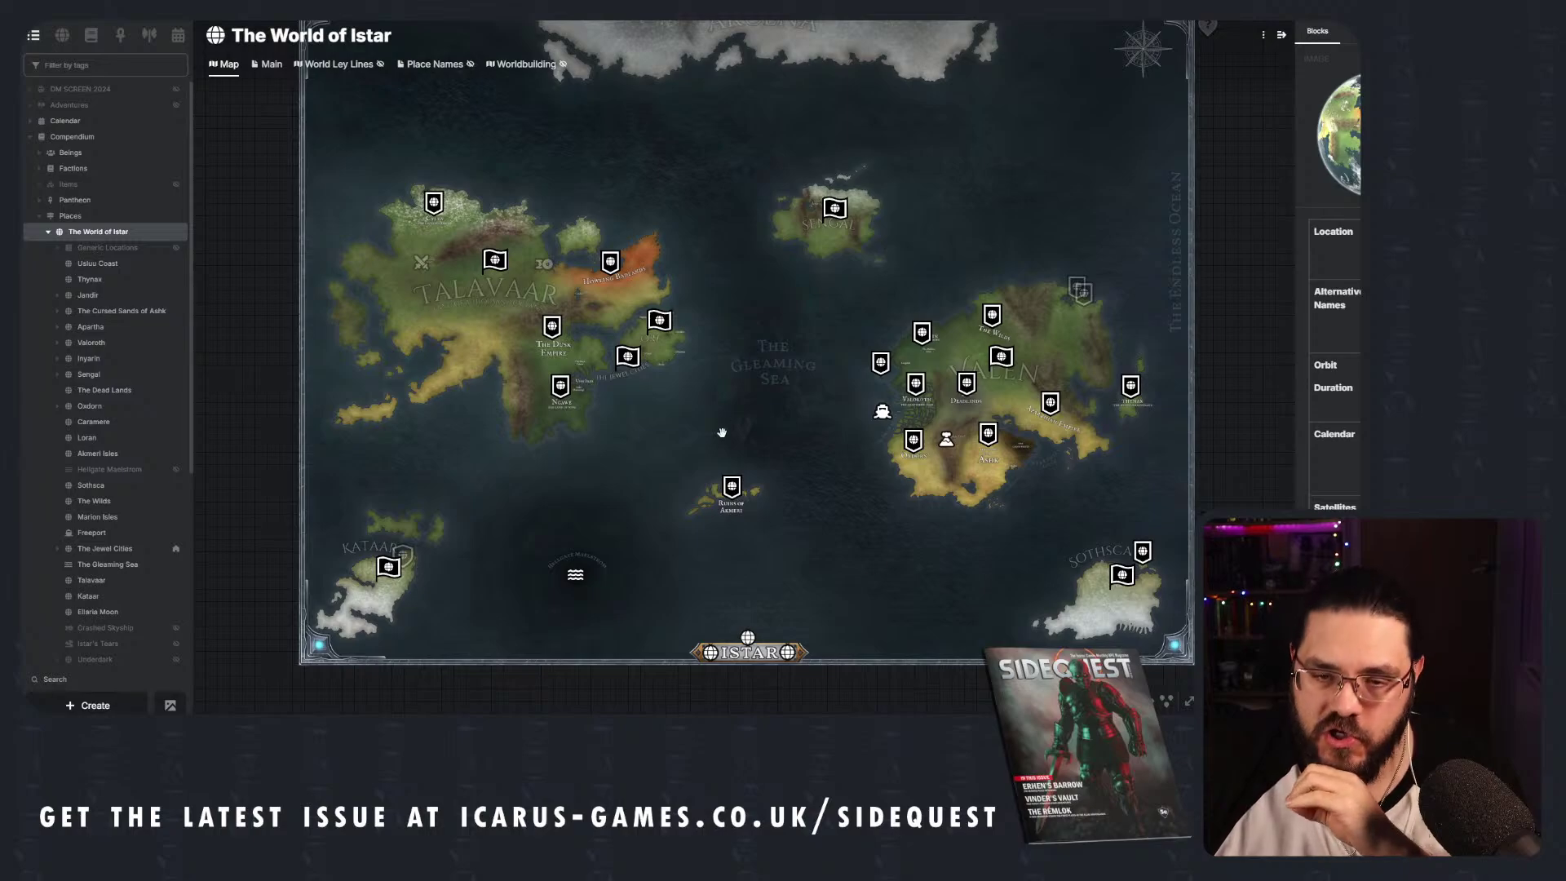
drag(805, 431, 807, 405)
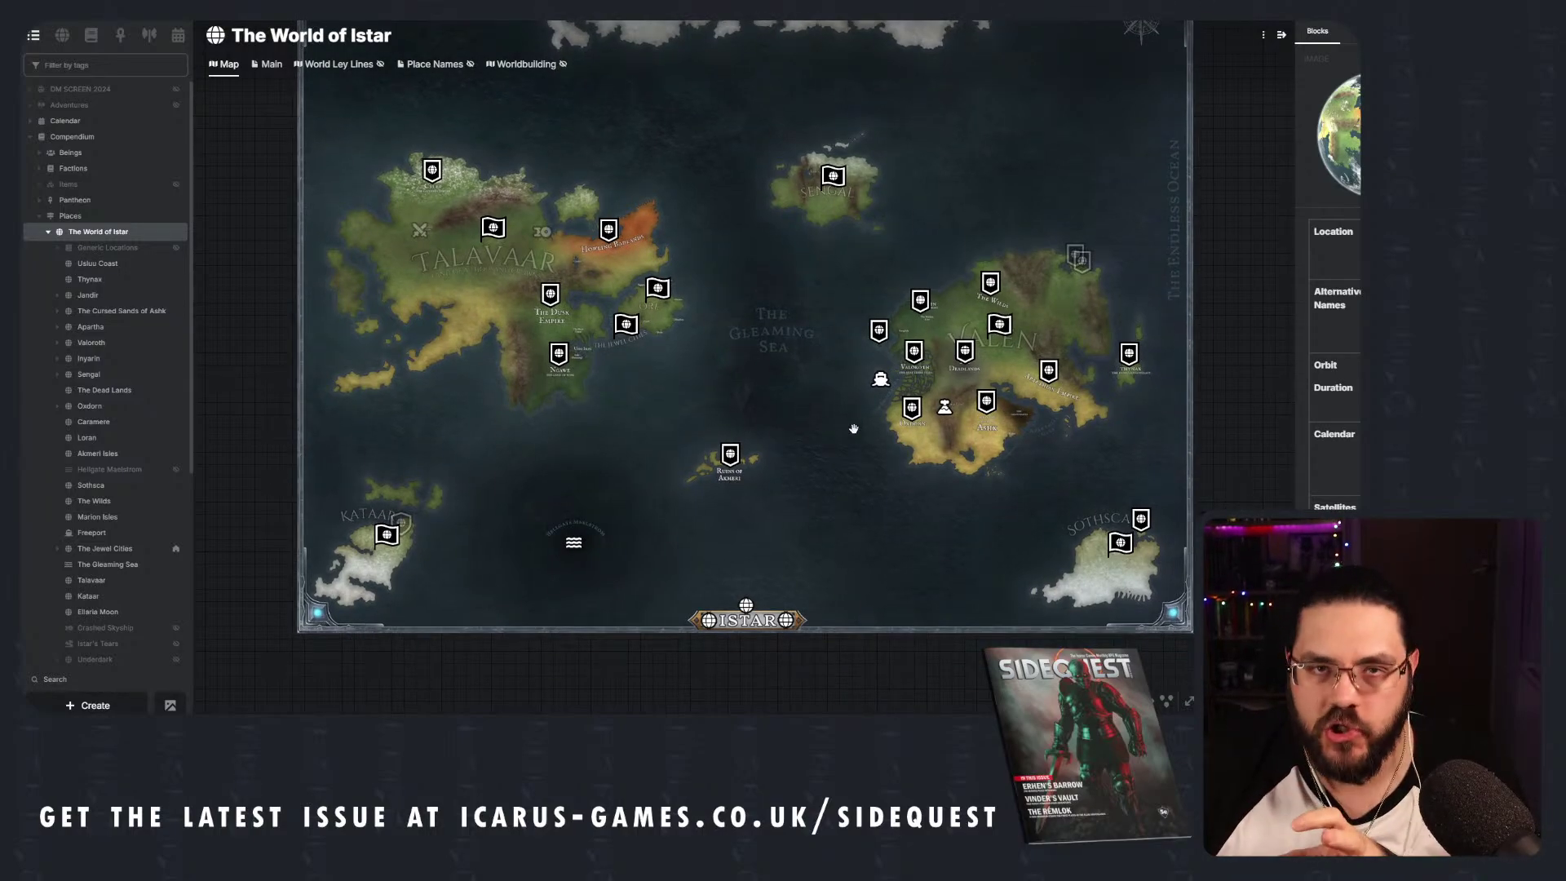
Examine Valoroth, The Shattered Isles, and the neighbouring western coast of Valen on the world map.
scroll(870, 406, up, 5)
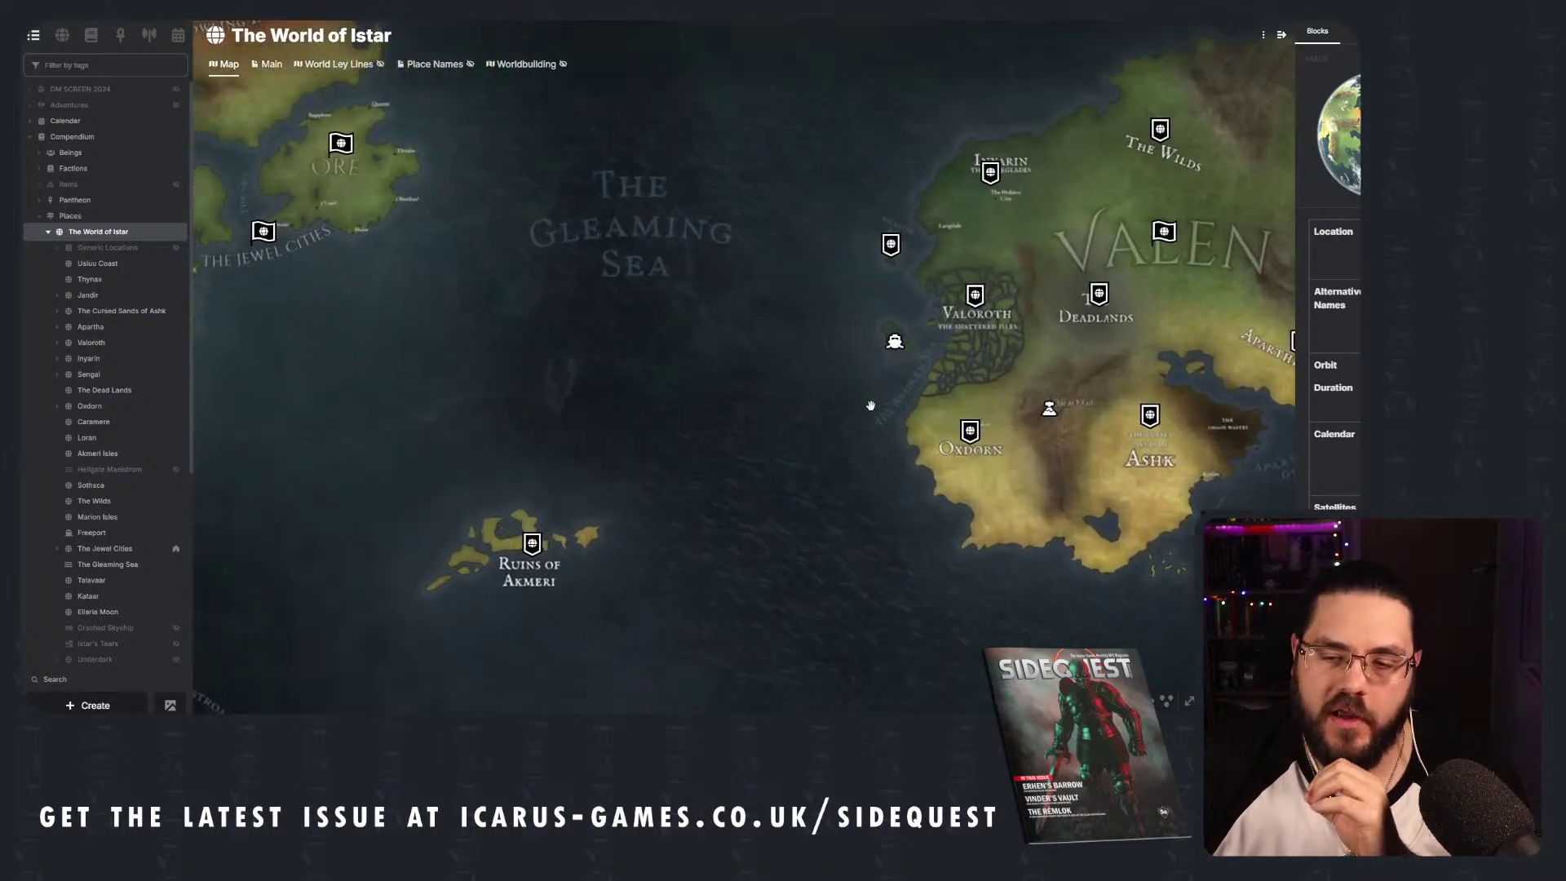
scroll(870, 405, up, 3)
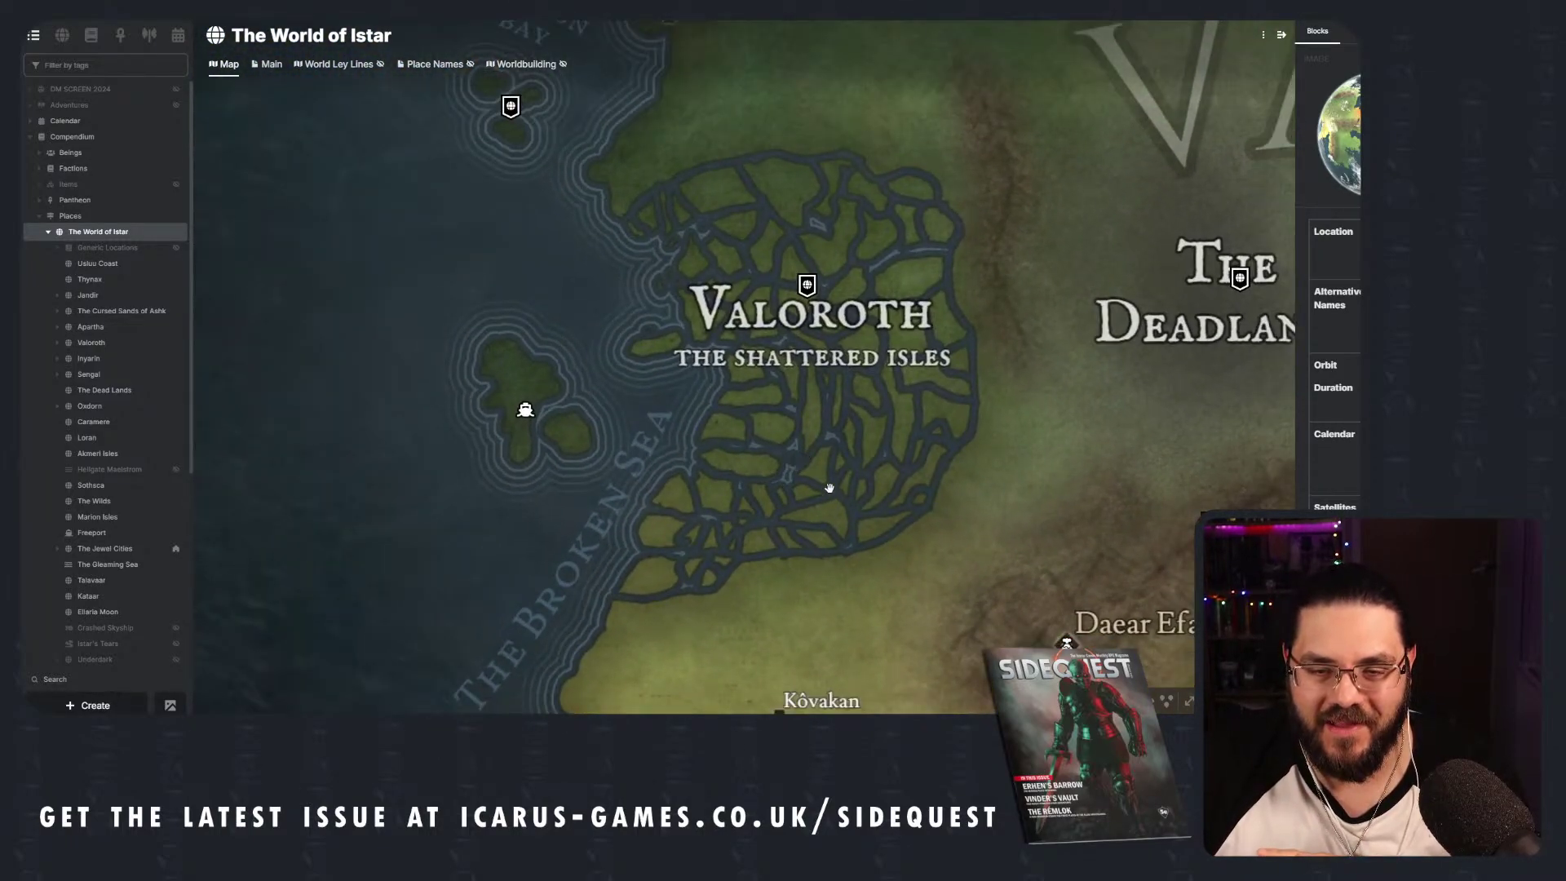
drag(830, 488, 908, 563)
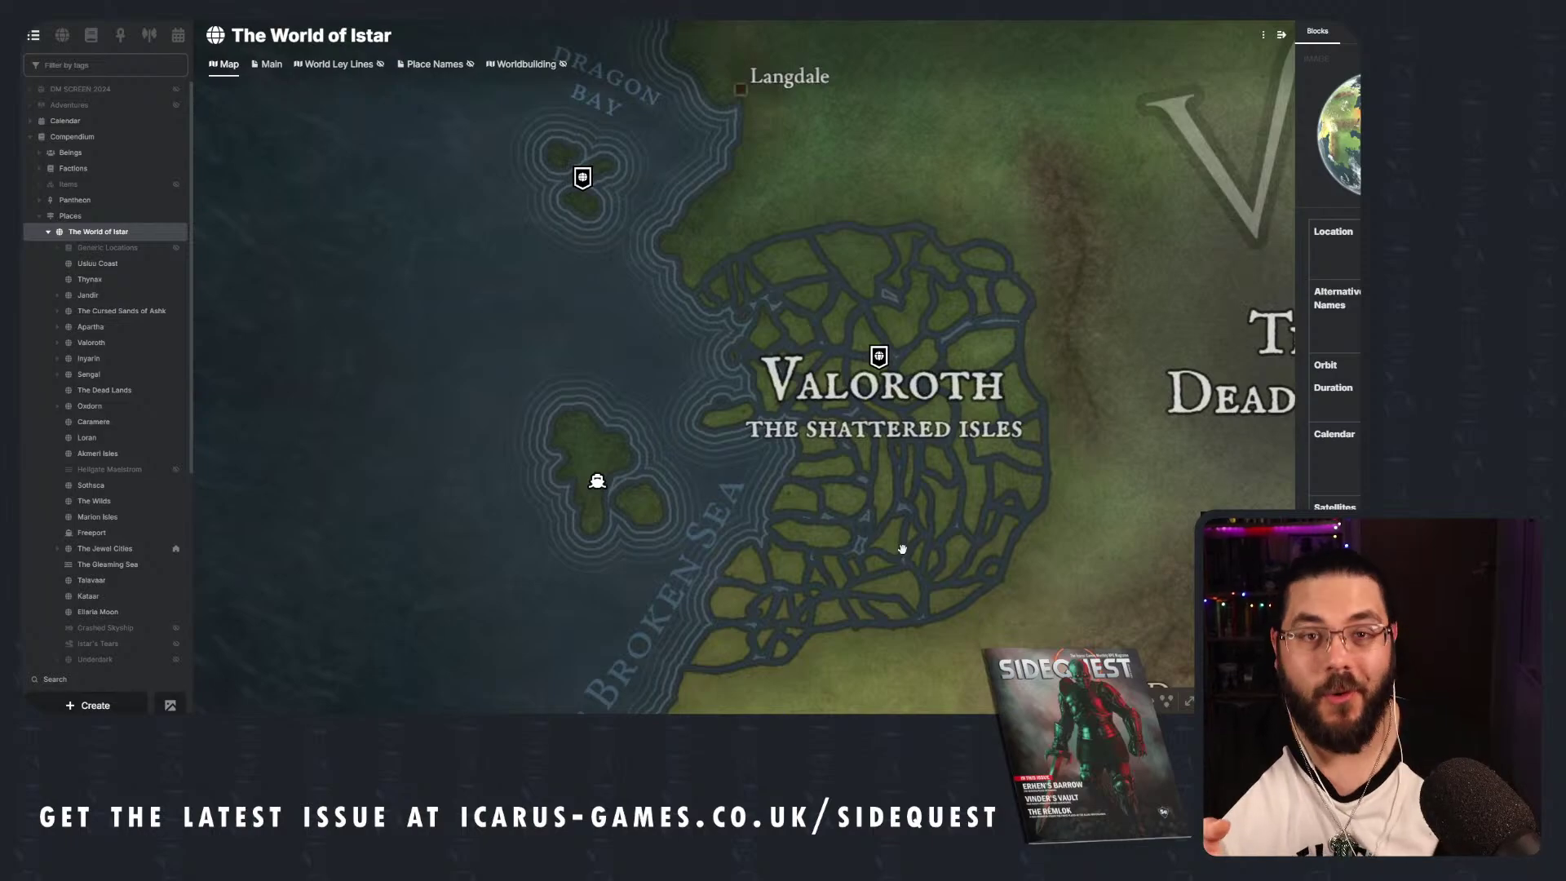
scroll(902, 549, down, 1)
scroll(902, 549, down, 6)
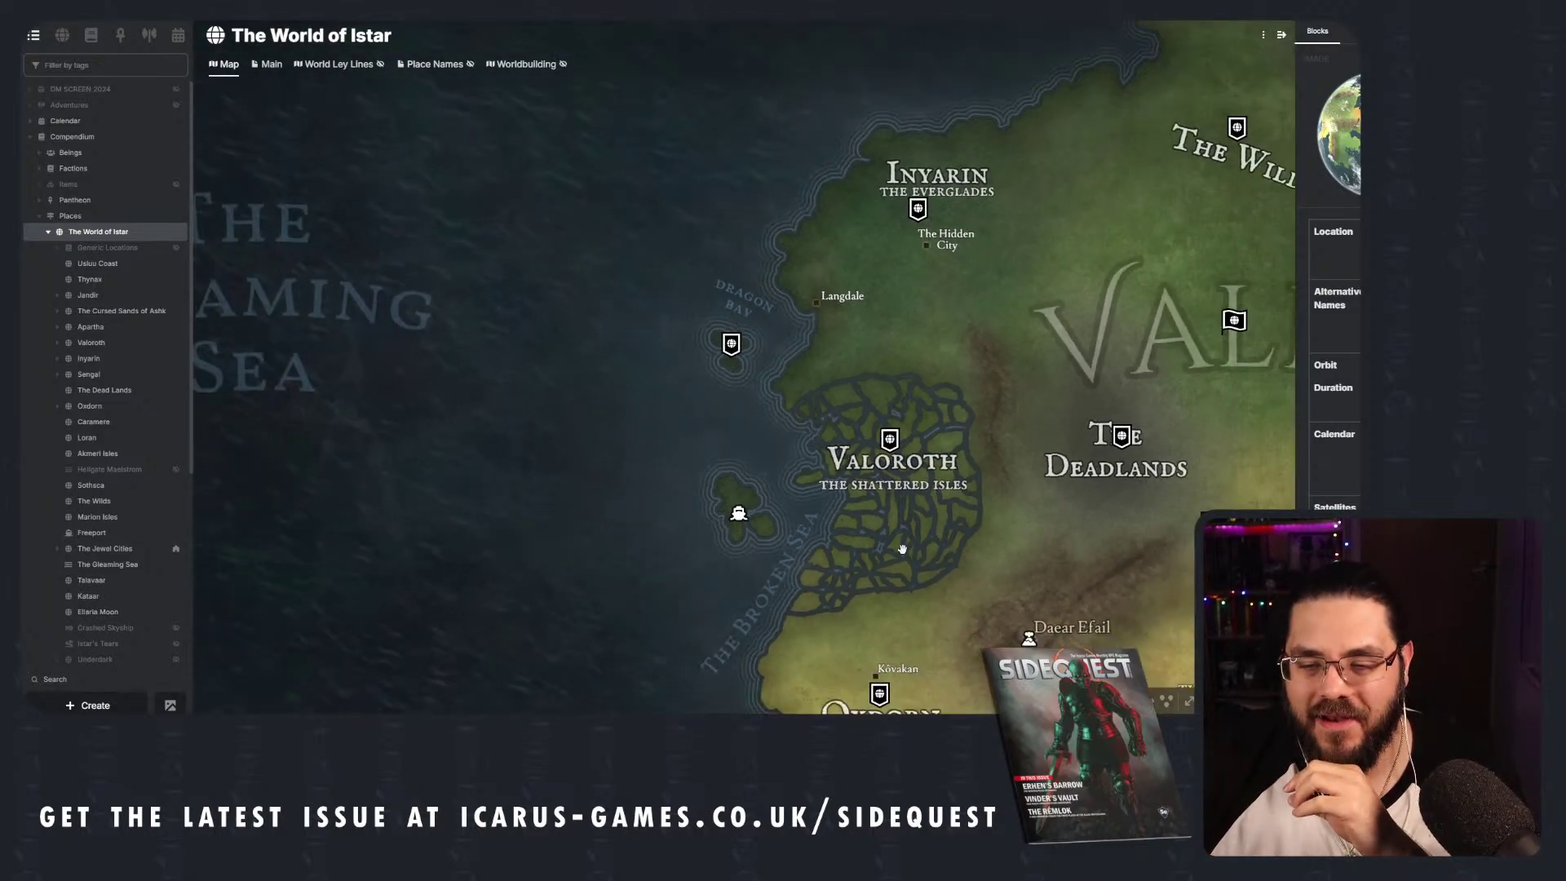
mouse_move(826, 463)
mouse_down()
mouse_move(821, 506)
mouse_move(845, 482)
mouse_up()
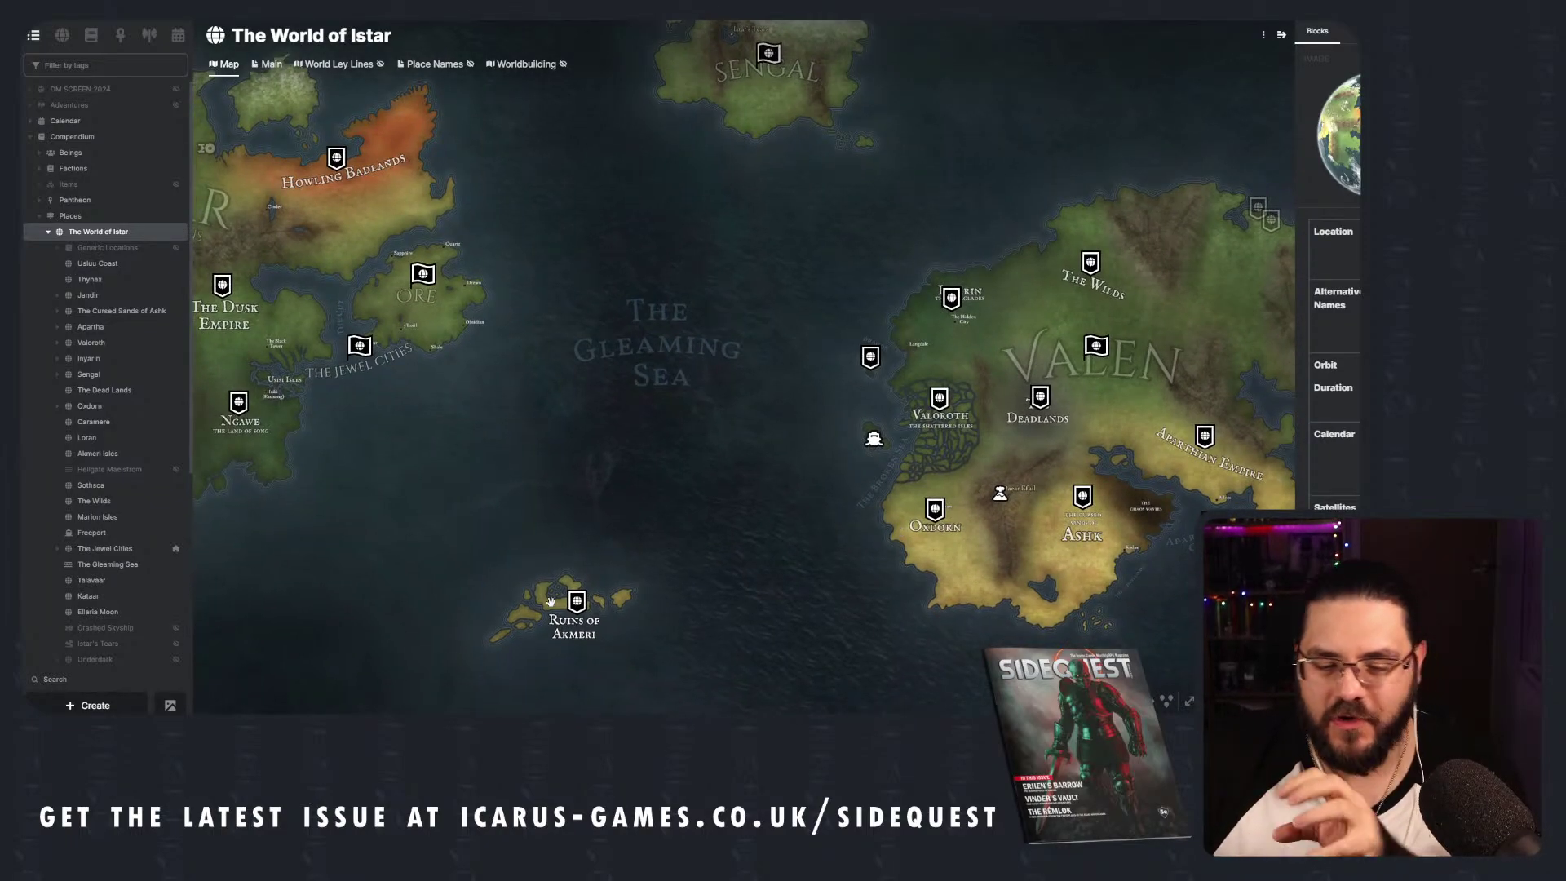
Examine Sengal and its position between Talavaar and Valen on the world map.
drag(781, 385, 759, 495)
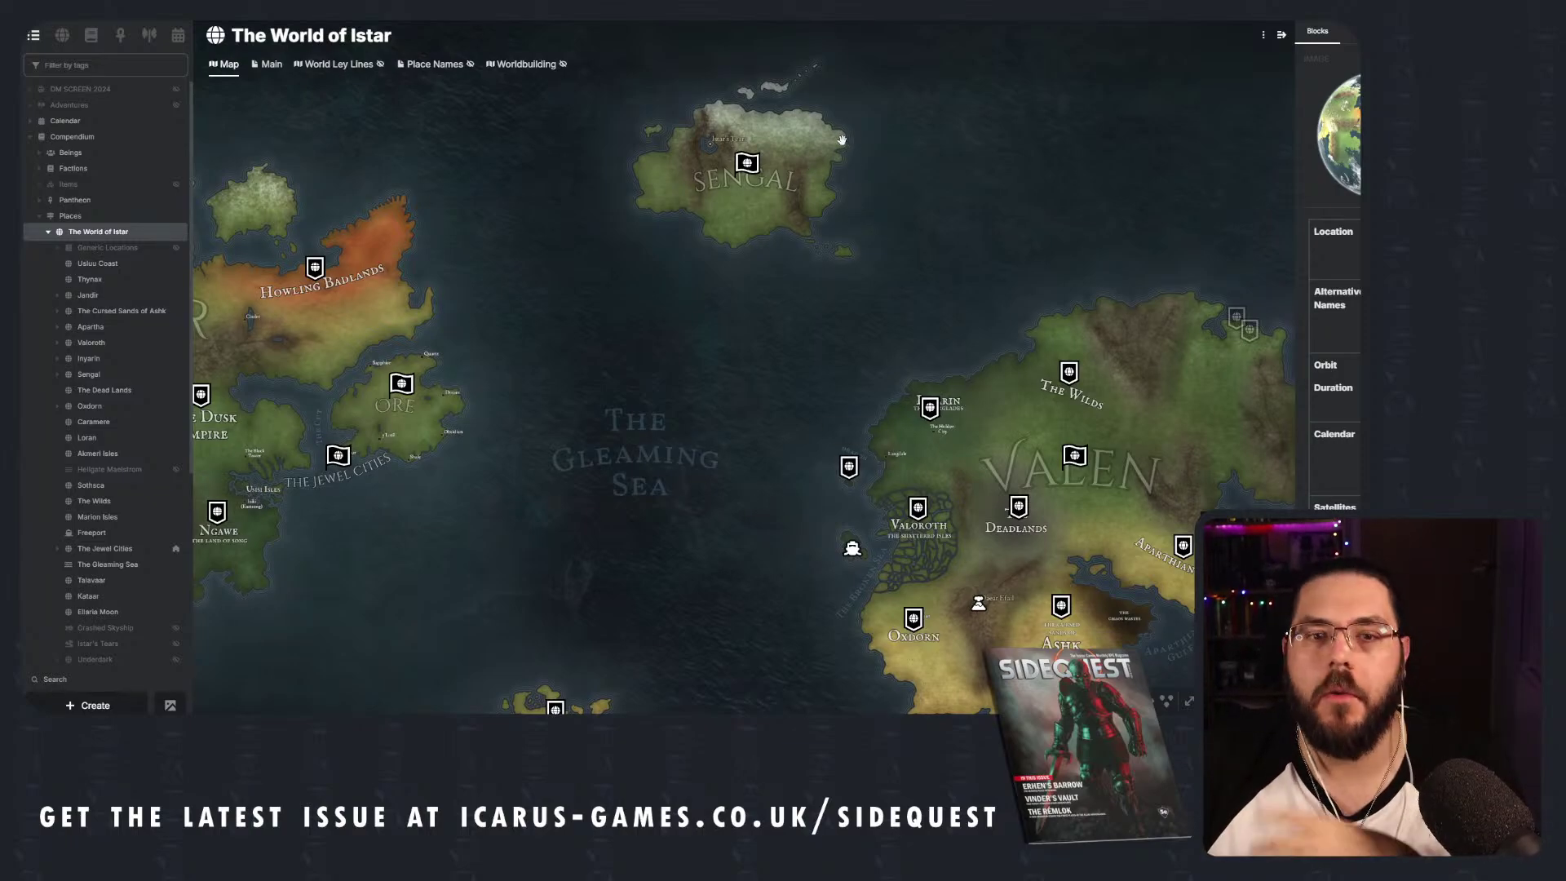
scroll(789, 301, down, 2)
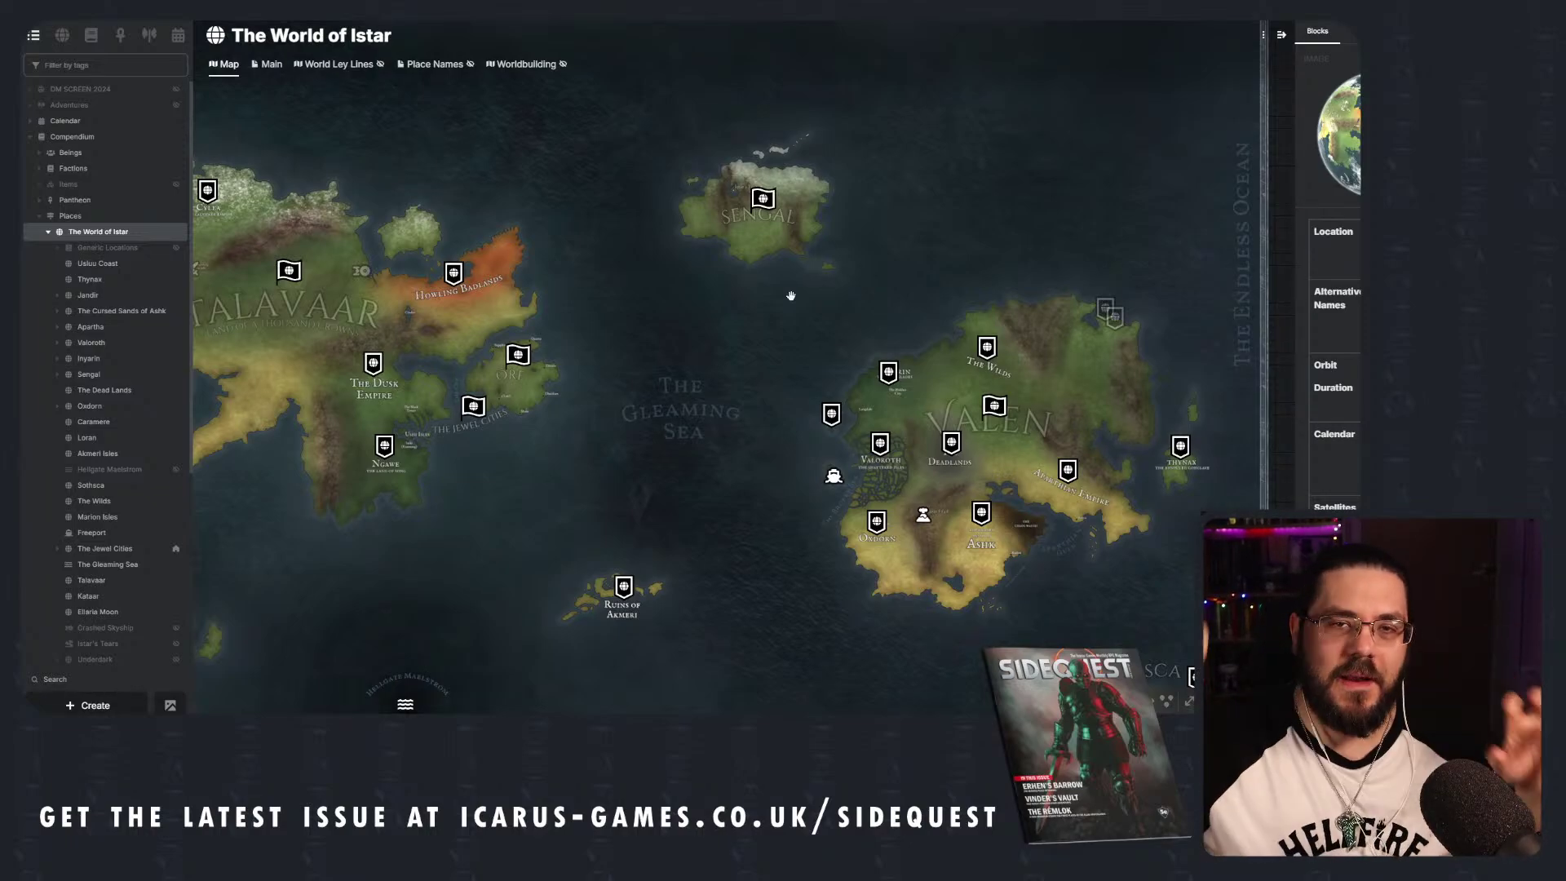
scroll(732, 331, down, 1)
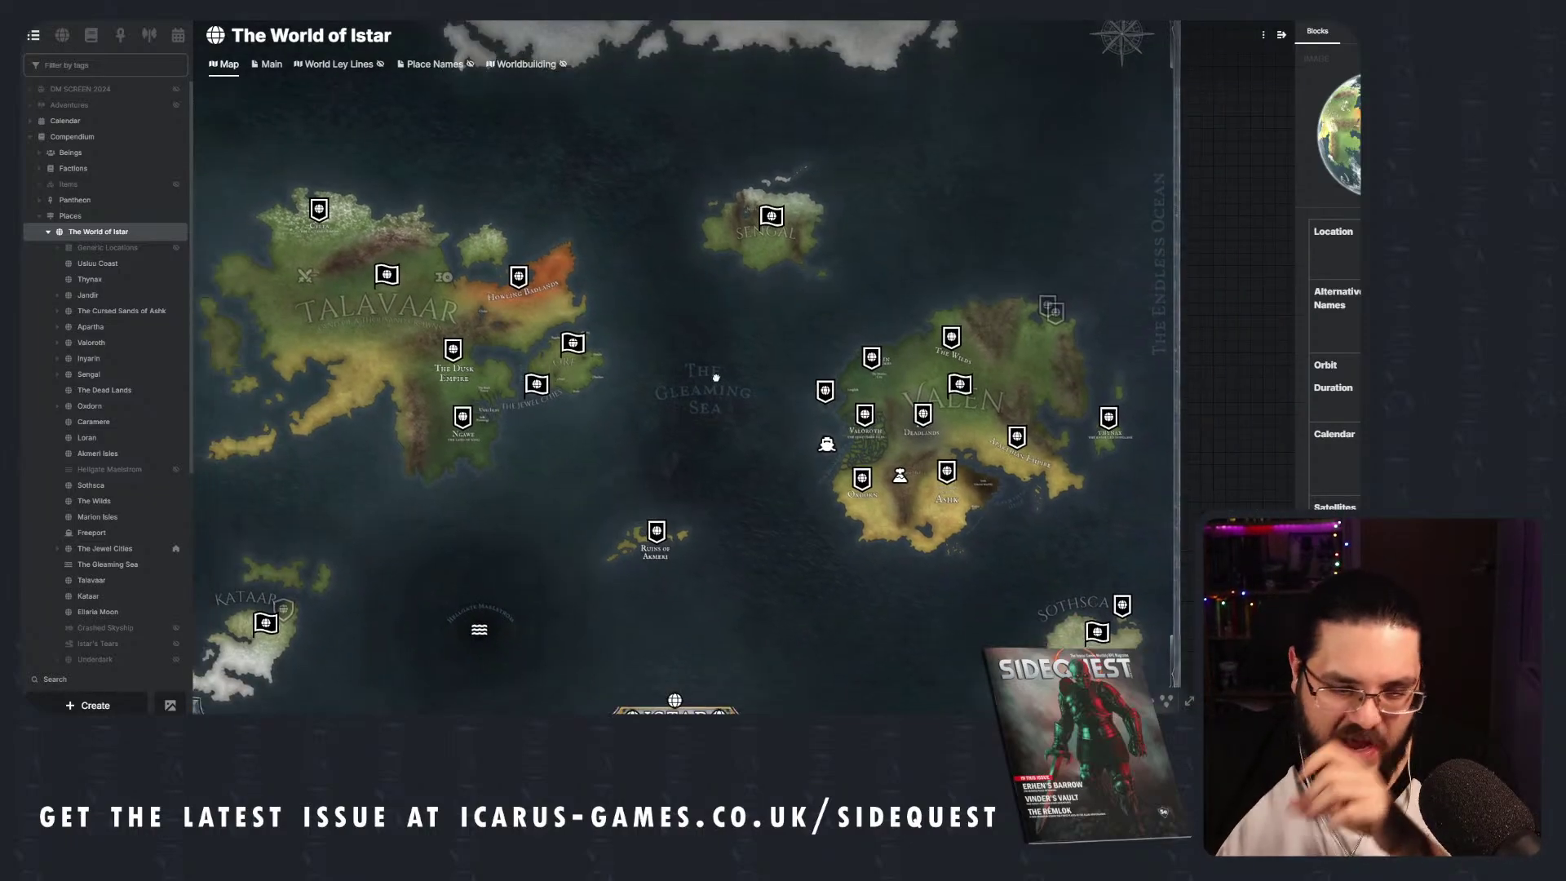
scroll(731, 391, down, 2)
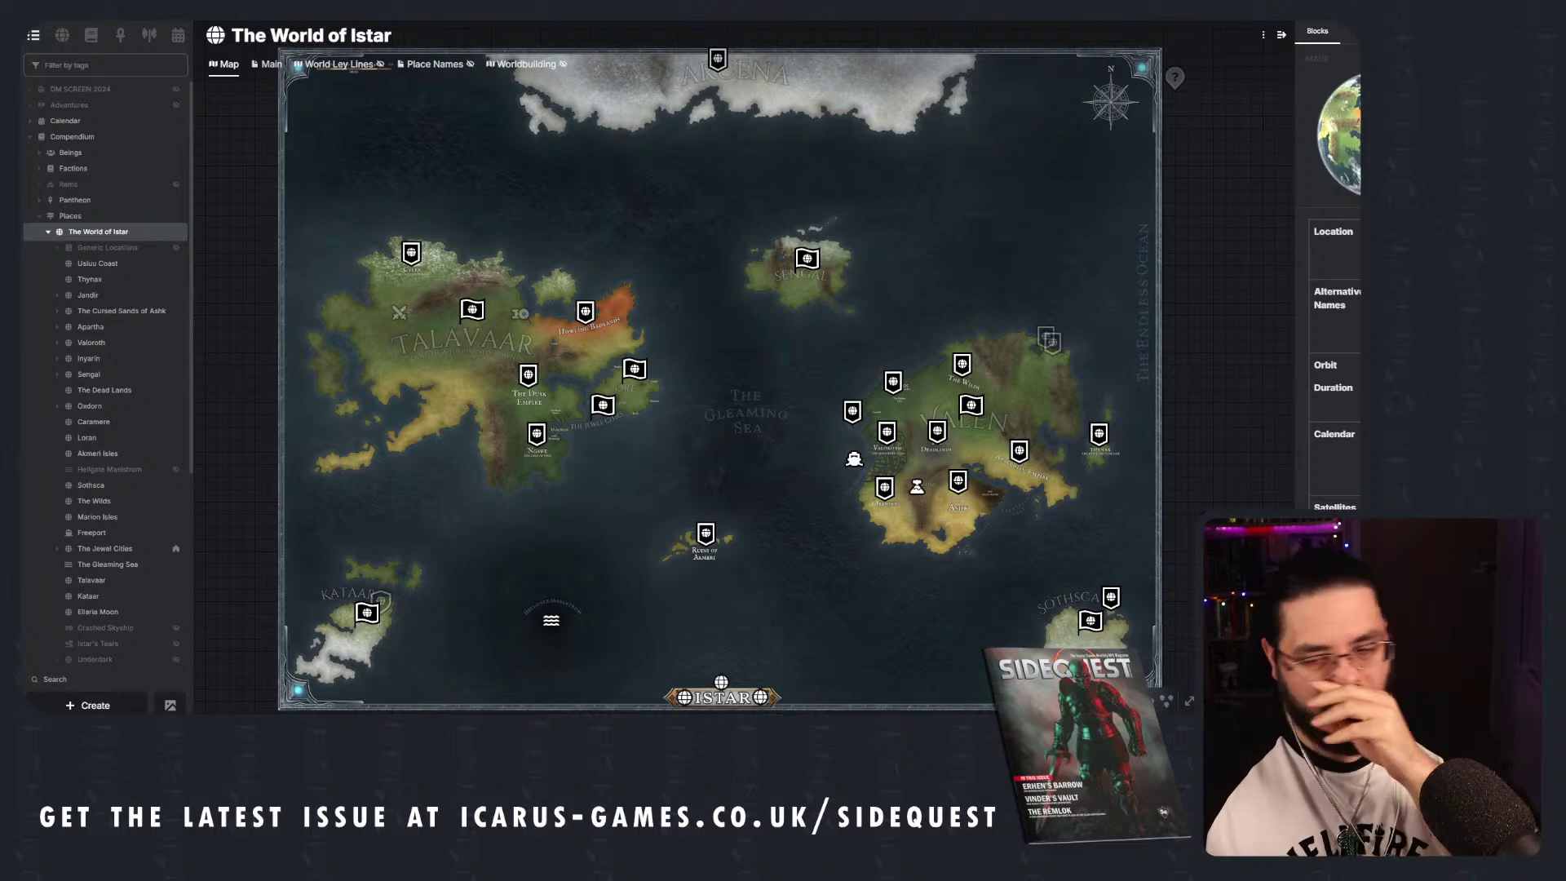
Open the full regional map of The Cursed Sands of Ashk from its marker on Valen.
scroll(1003, 539, up, 2)
scroll(1003, 539, up, 1)
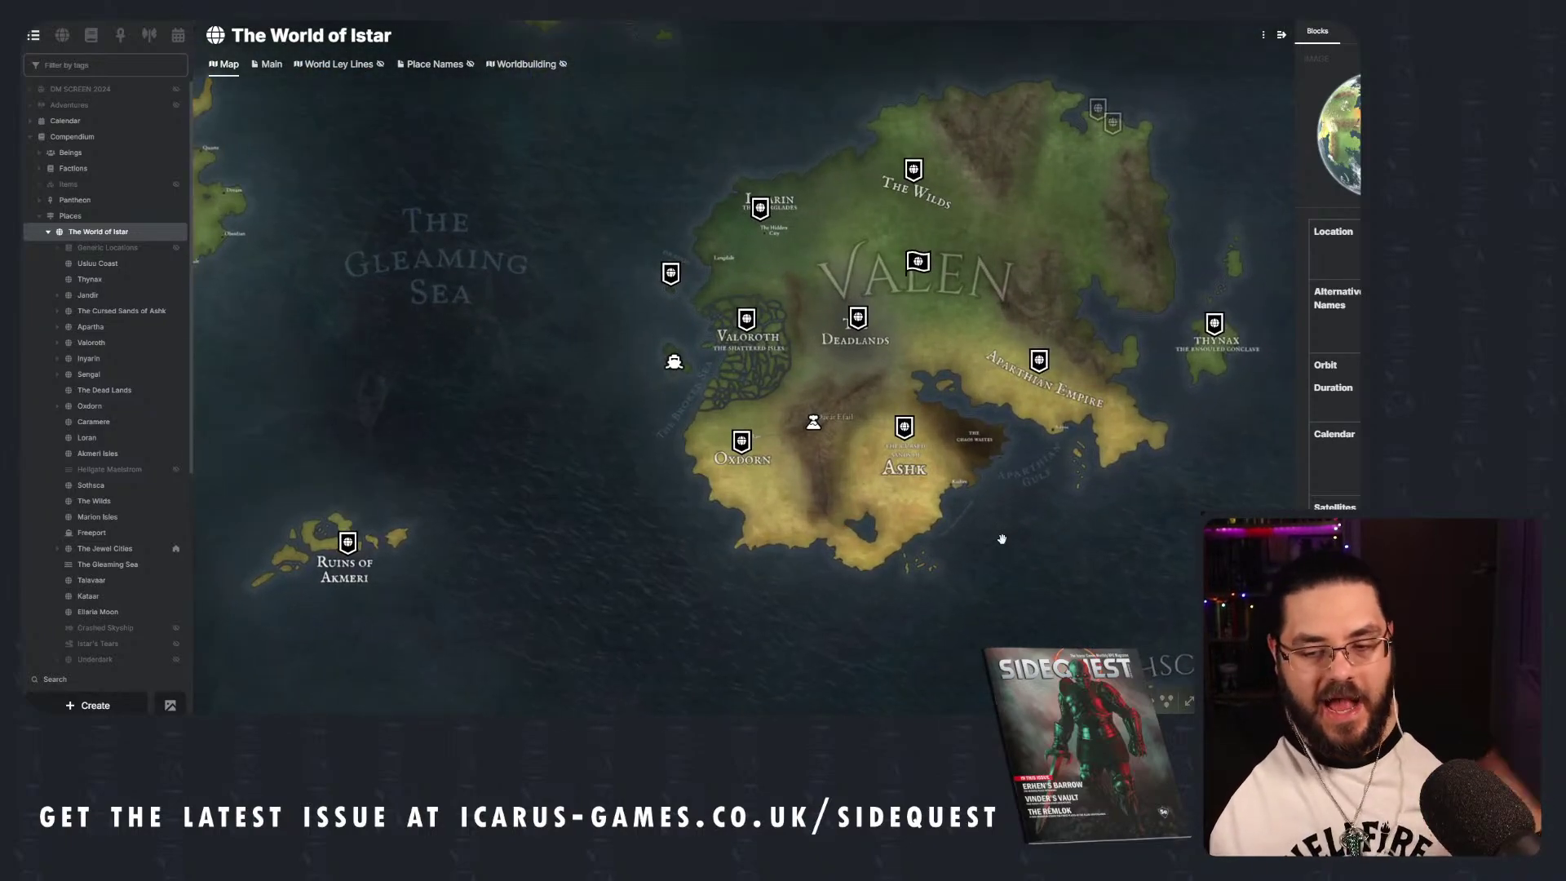
click(906, 423)
click(114, 59)
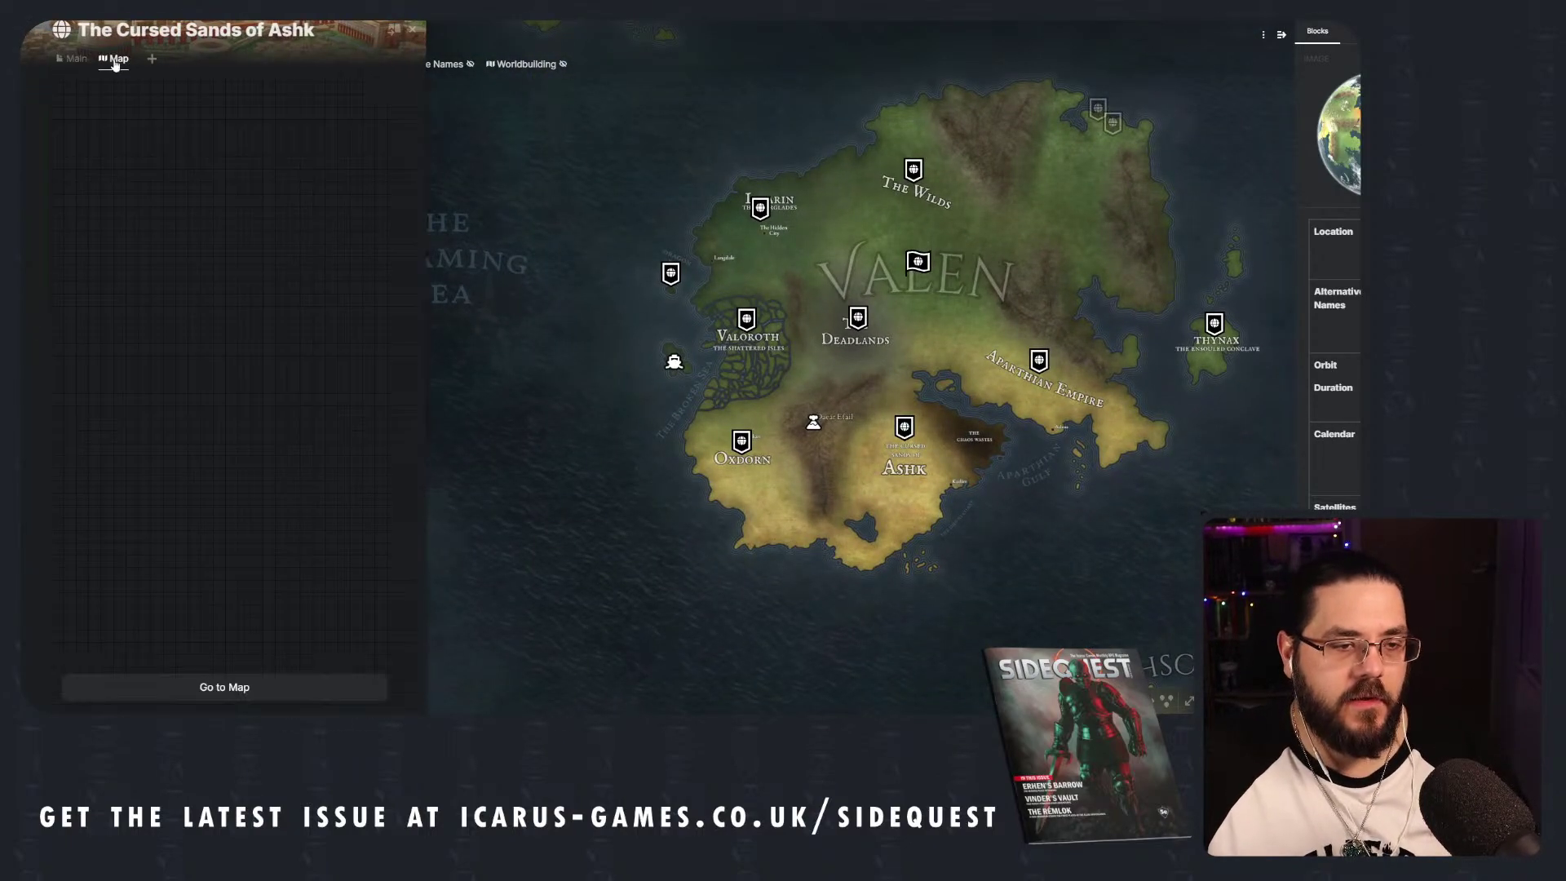
click(234, 689)
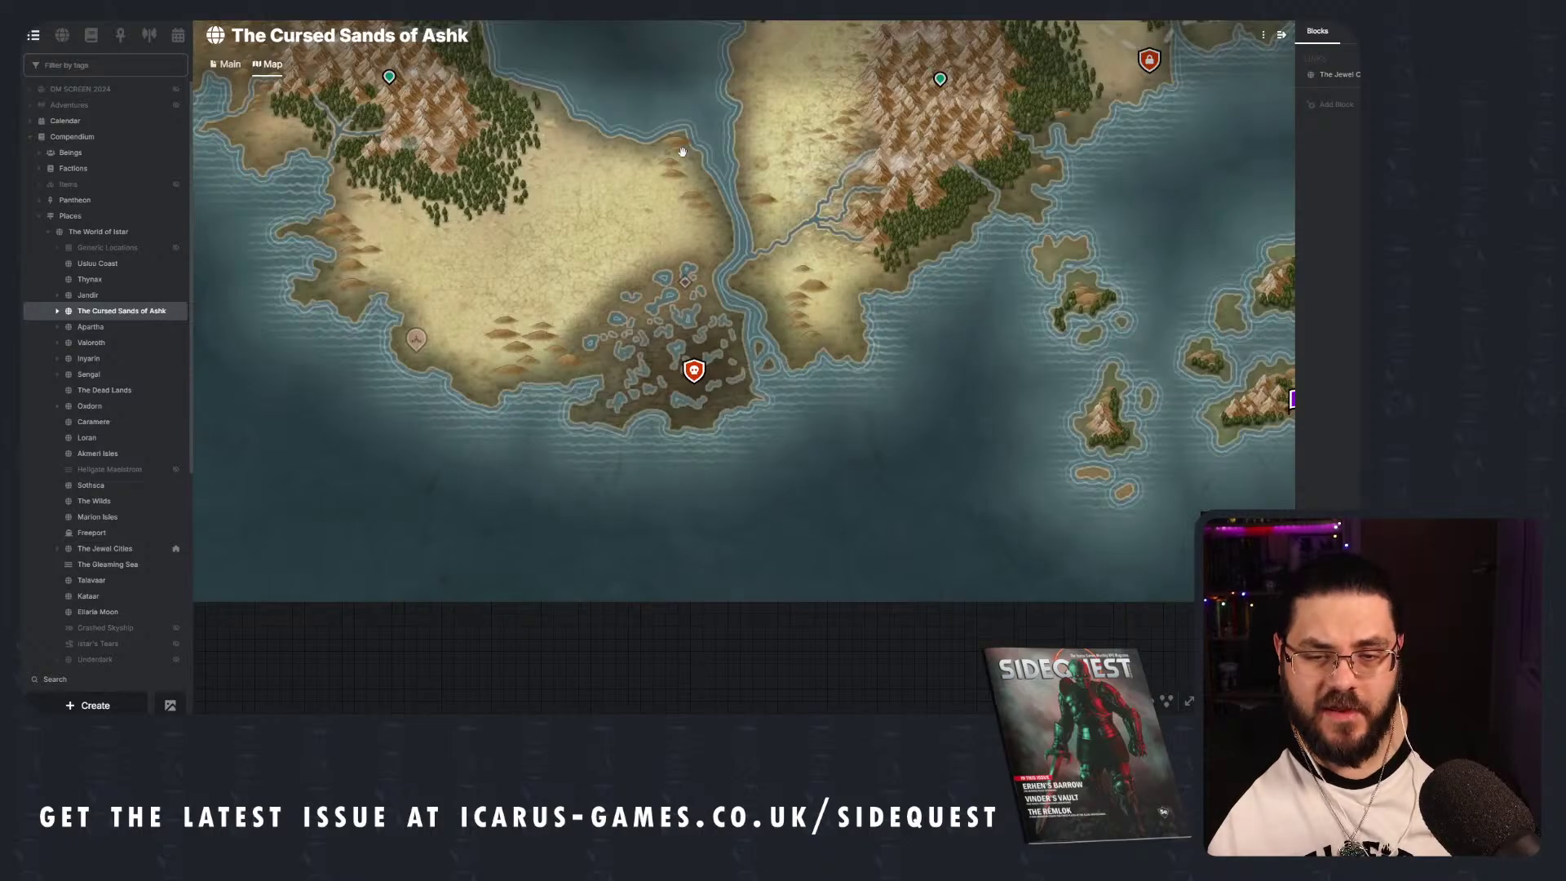
Locate Mahit beside The Sea of Sand, read its main entry and view its city map.
scroll(806, 420, up, 2)
scroll(805, 420, up, 3)
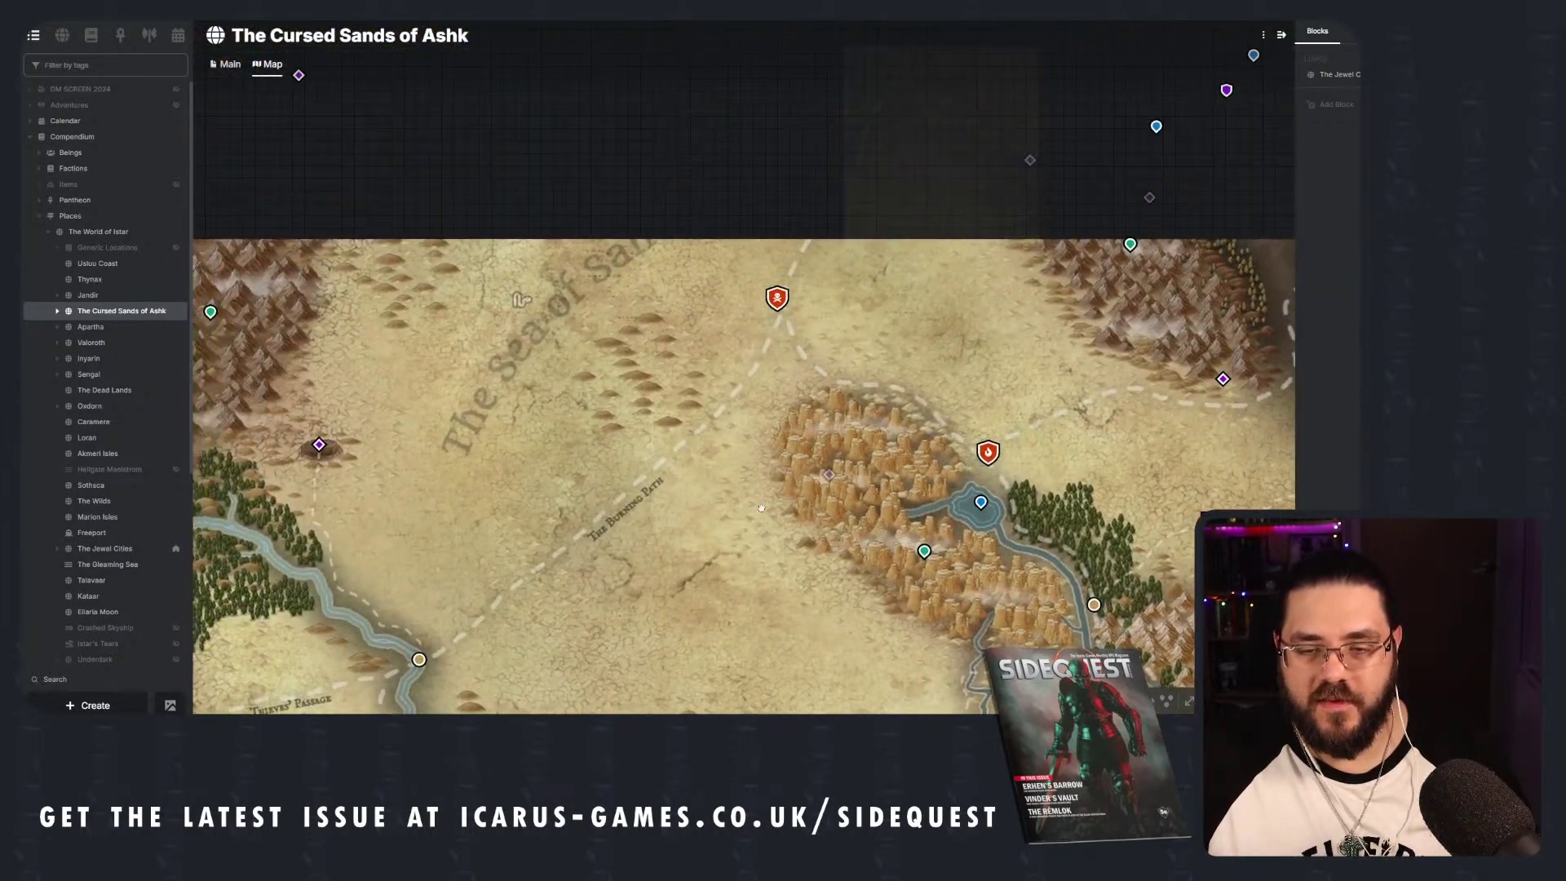
drag(782, 303, 625, 426)
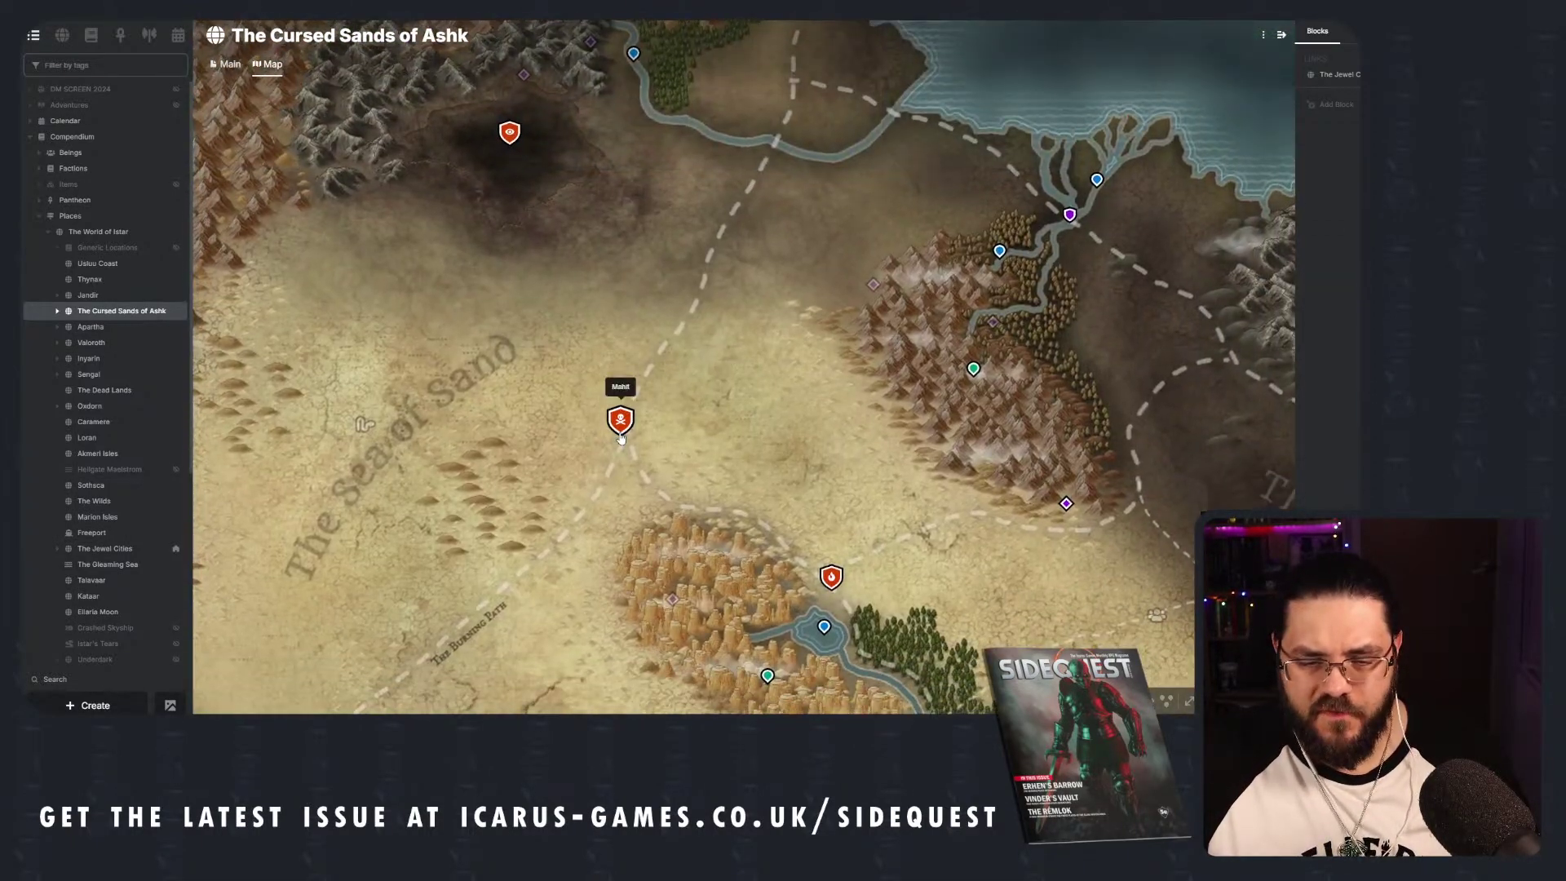
click(623, 423)
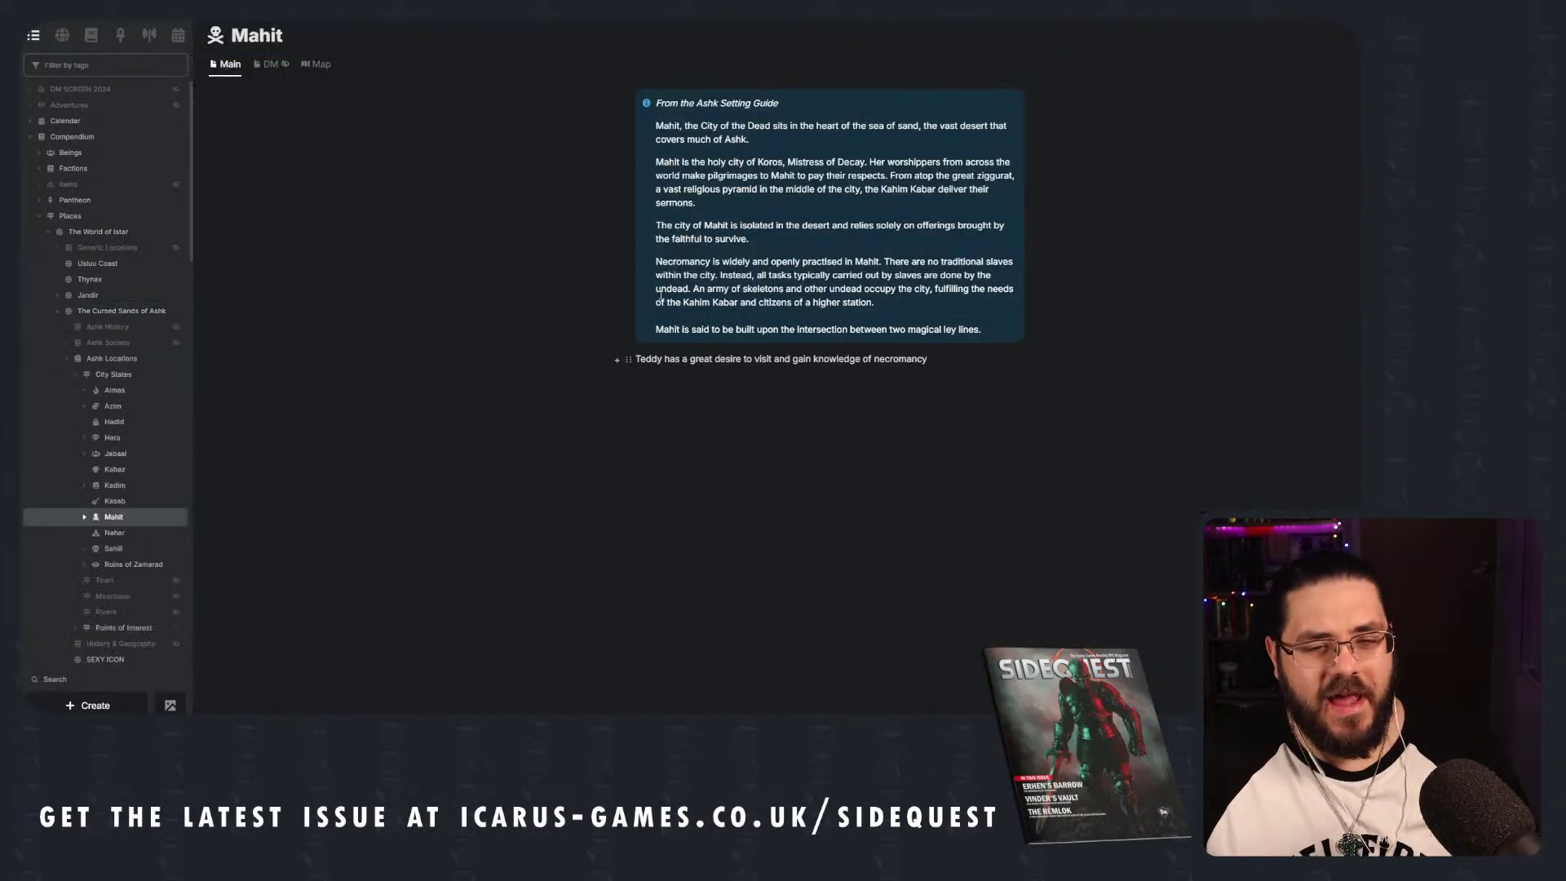
click(315, 64)
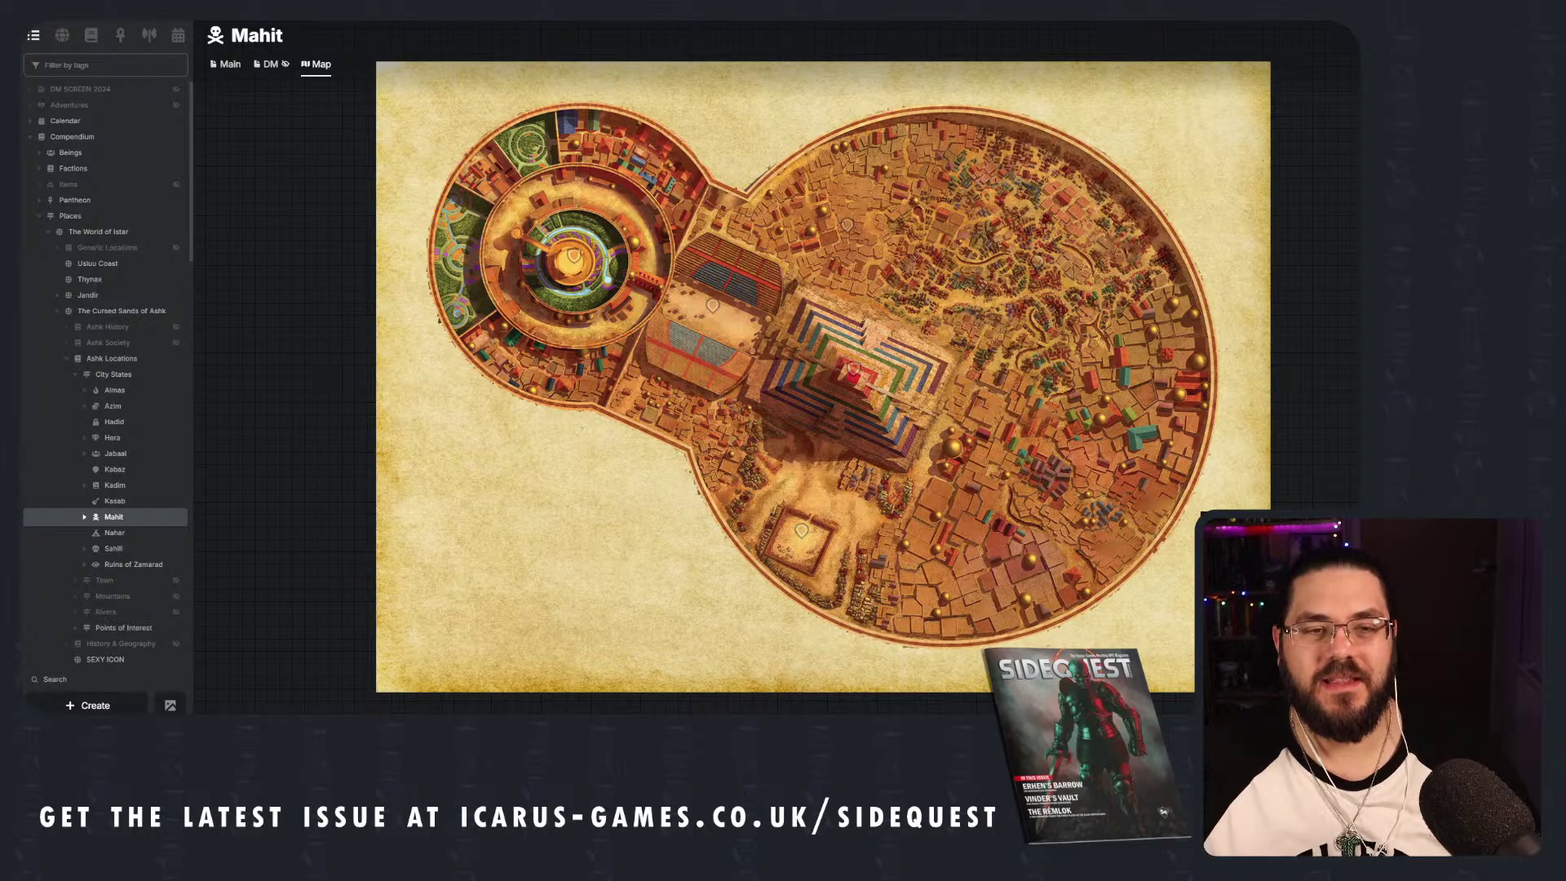
Return from Mahit to the World of Istar map and review the sea crossing between Talavaar and Valen.
click(98, 232)
scroll(526, 210, up, 3)
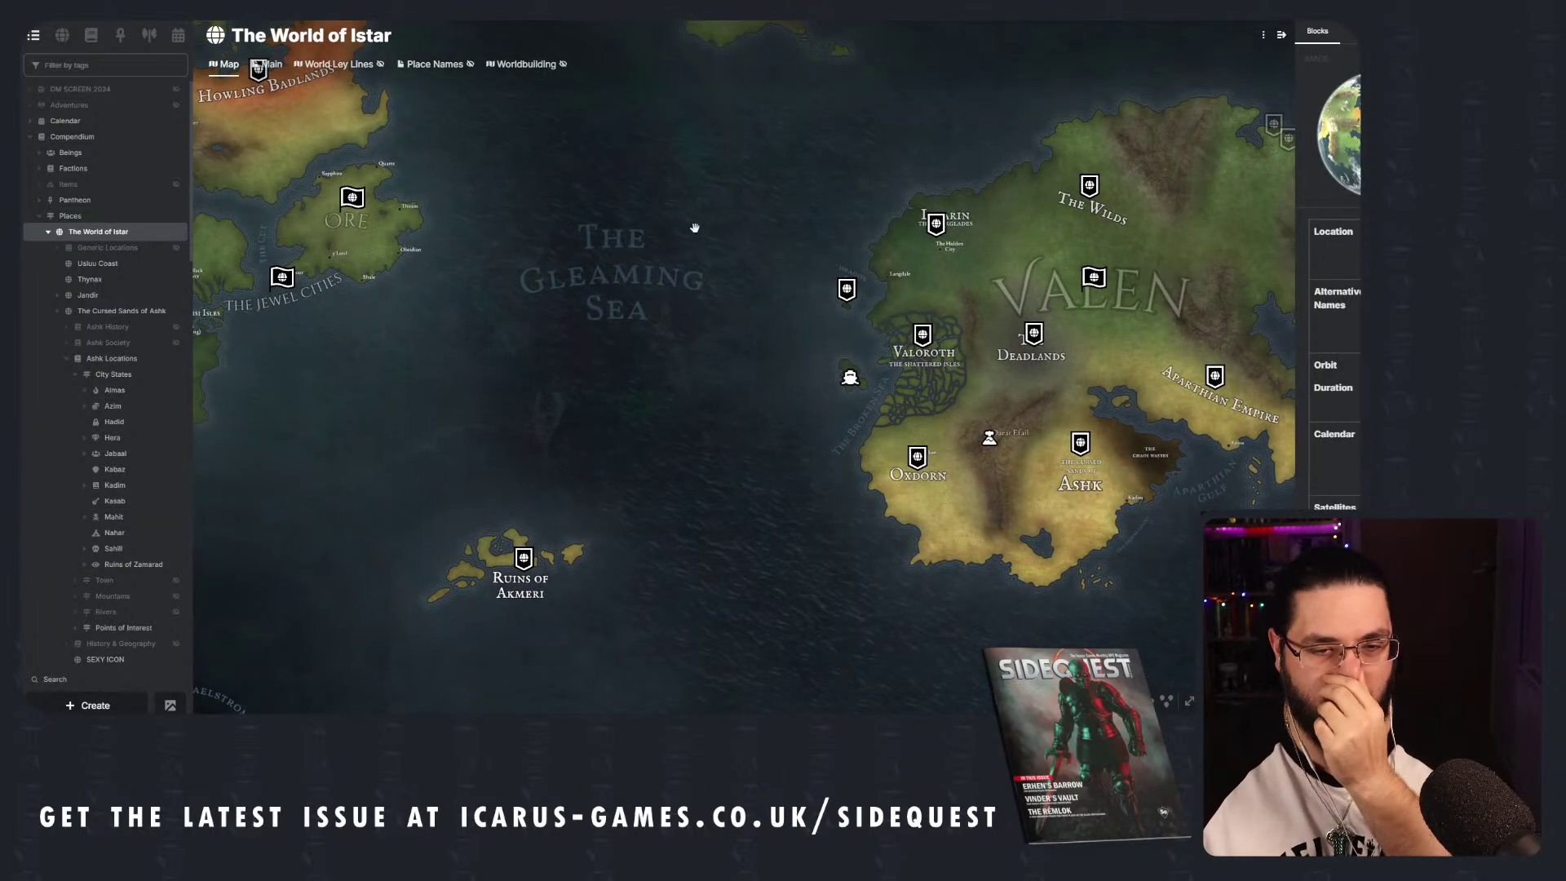
scroll(694, 227, down, 3)
drag(612, 280, 714, 350)
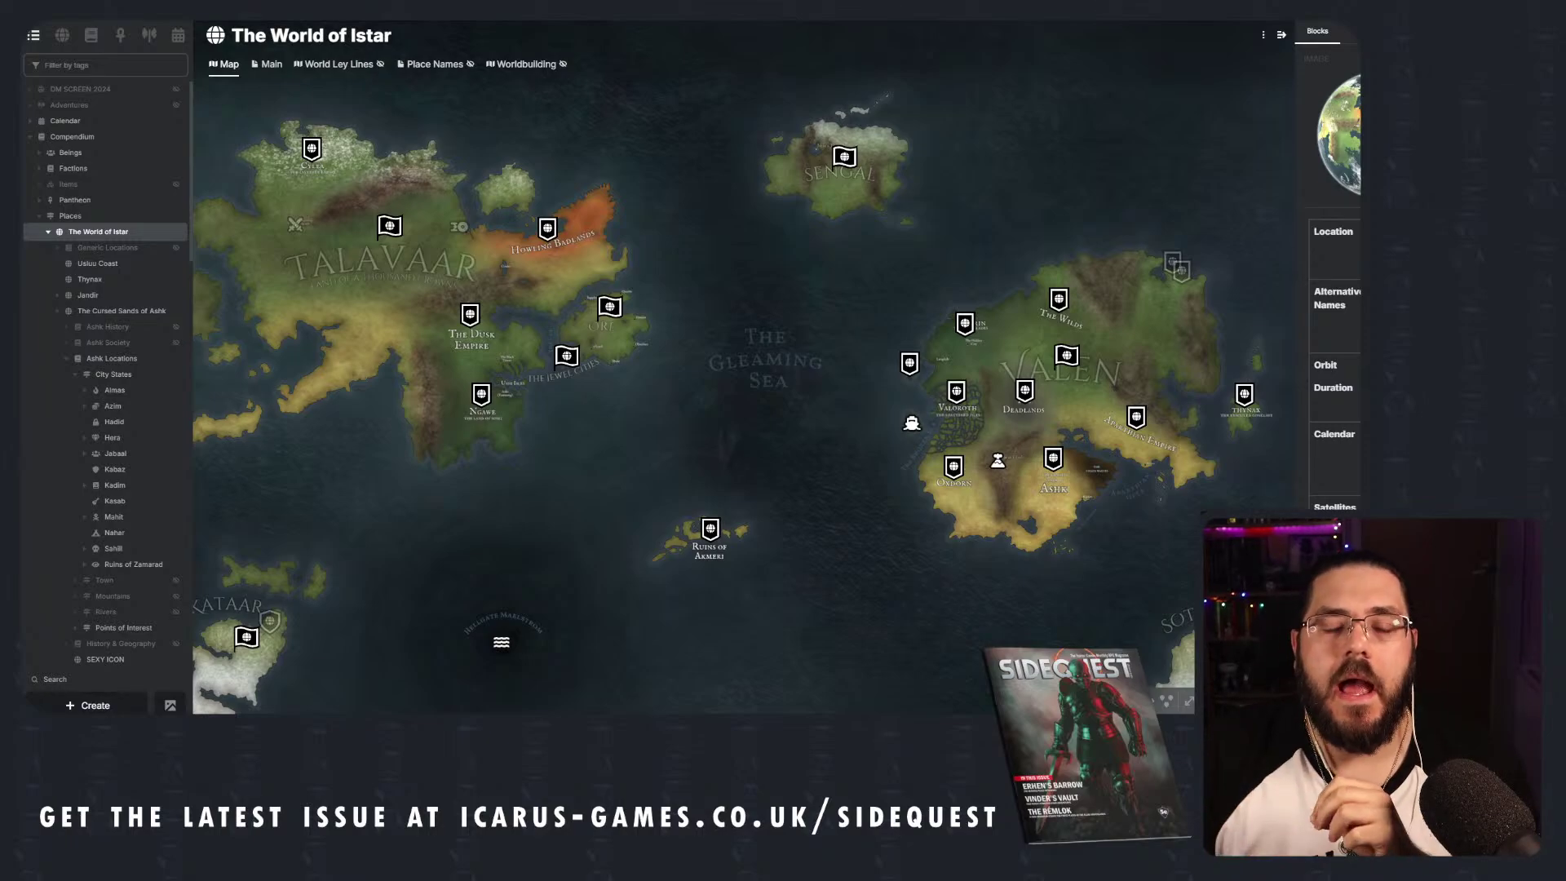
Examine the World of Istar map as a whole, comparing how Talavaar, Sengal and Valen sit around The Gleaming Sea.
drag(814, 375, 842, 345)
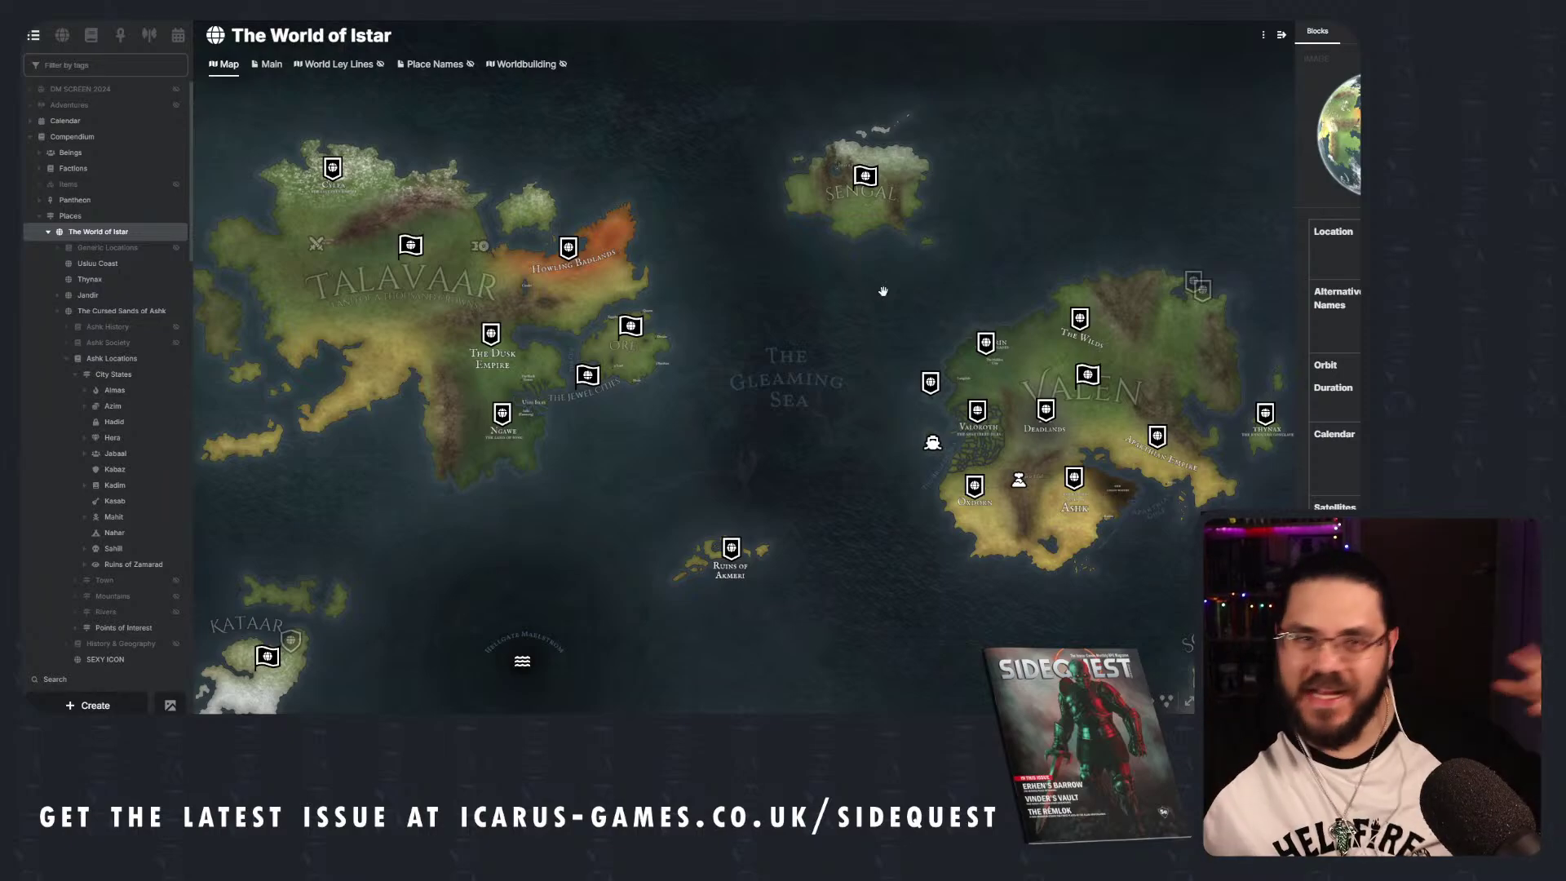
scroll(883, 291, down, 2)
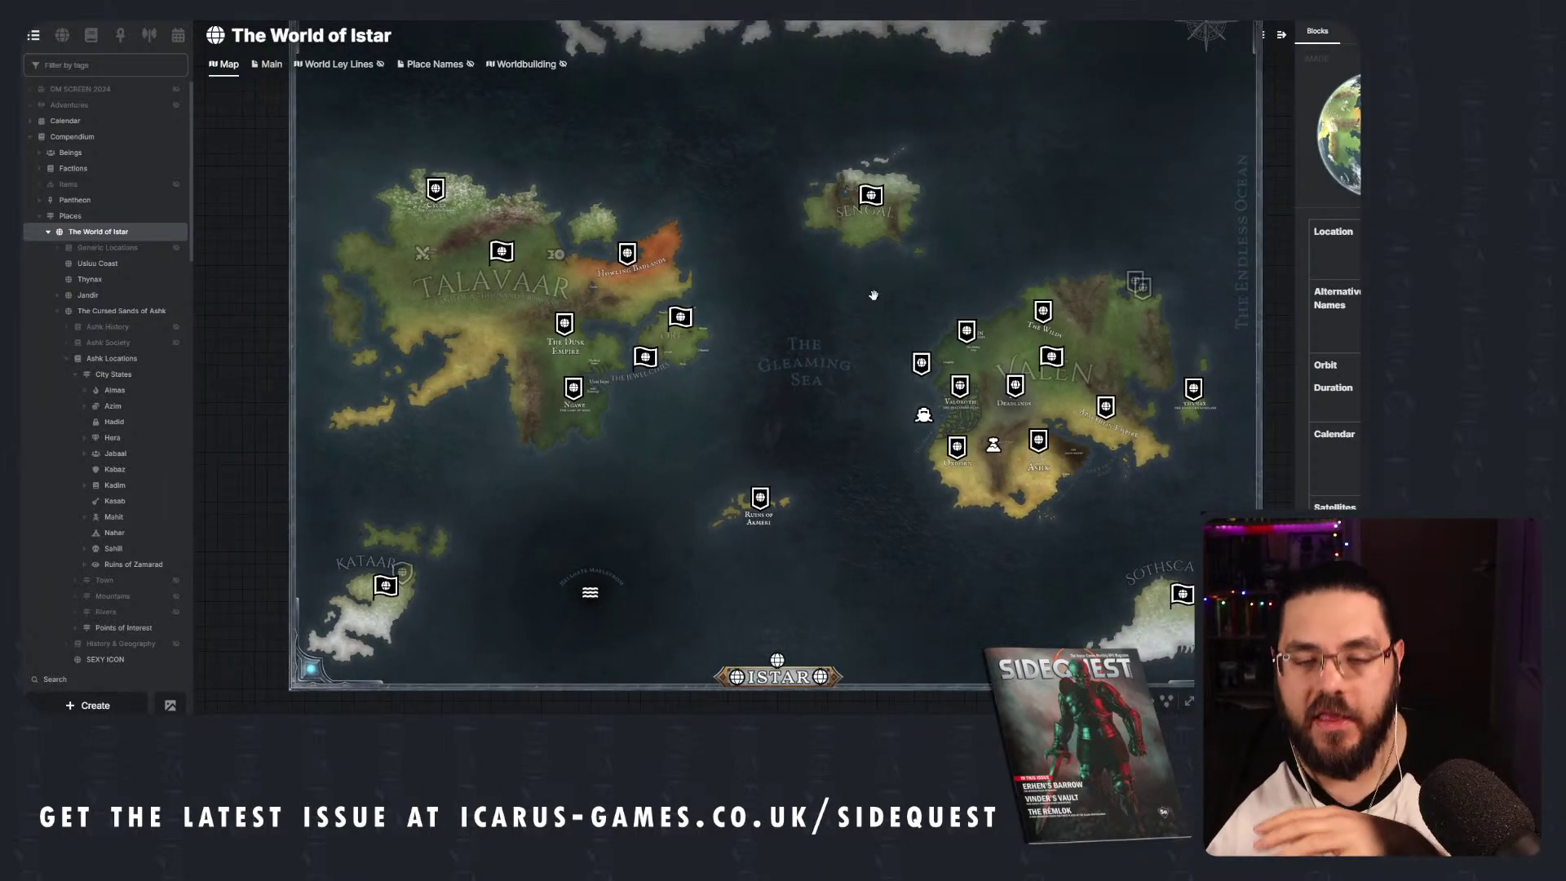
drag(805, 357, 801, 388)
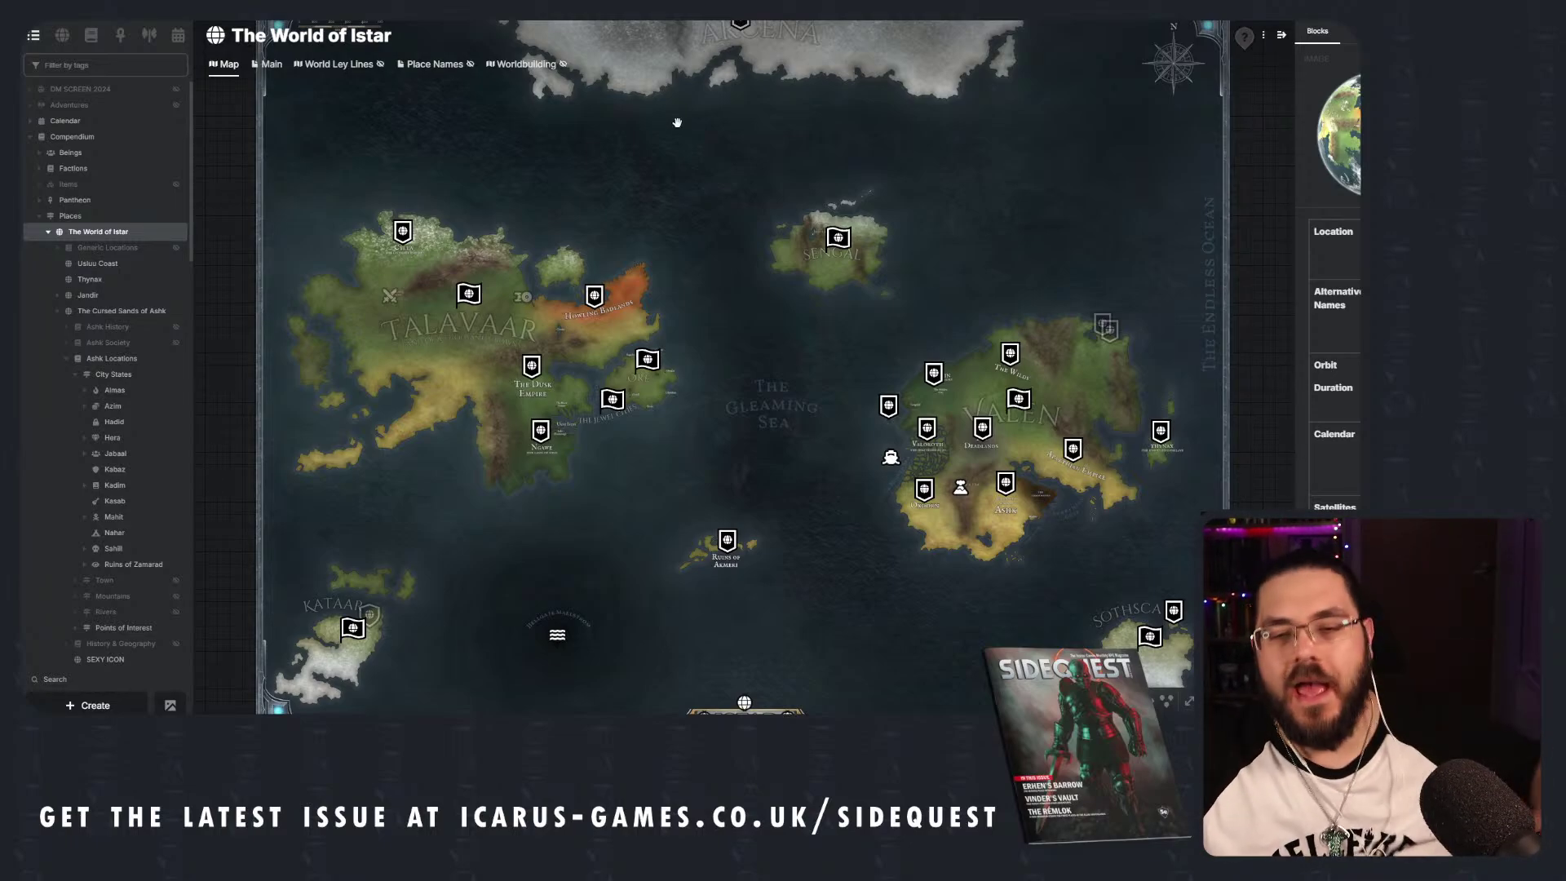
drag(818, 346, 866, 320)
drag(873, 415, 856, 445)
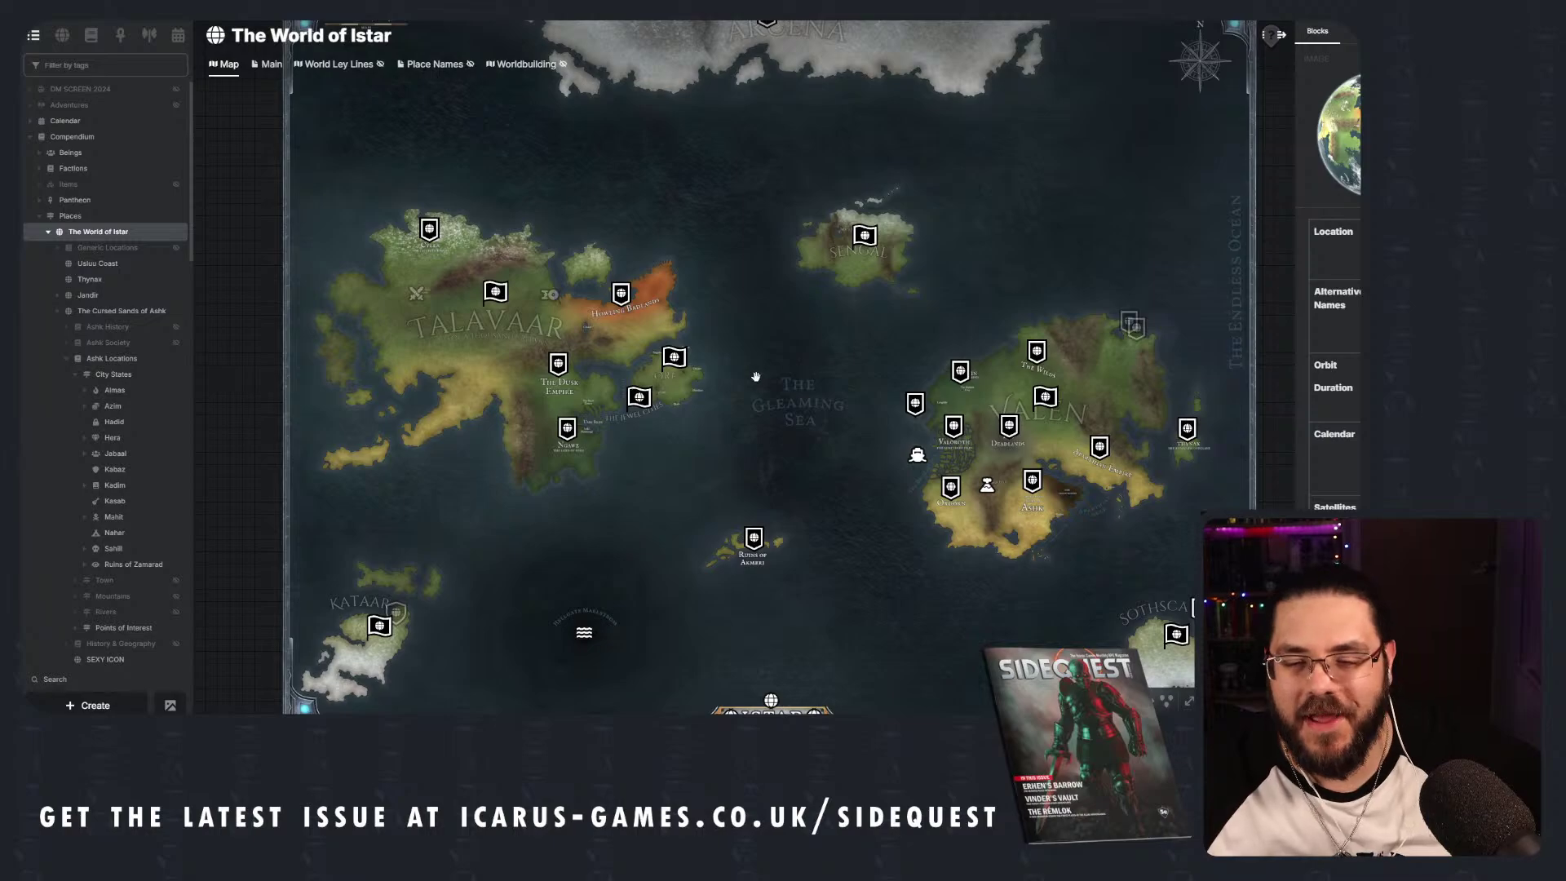
scroll(828, 413, up, 2)
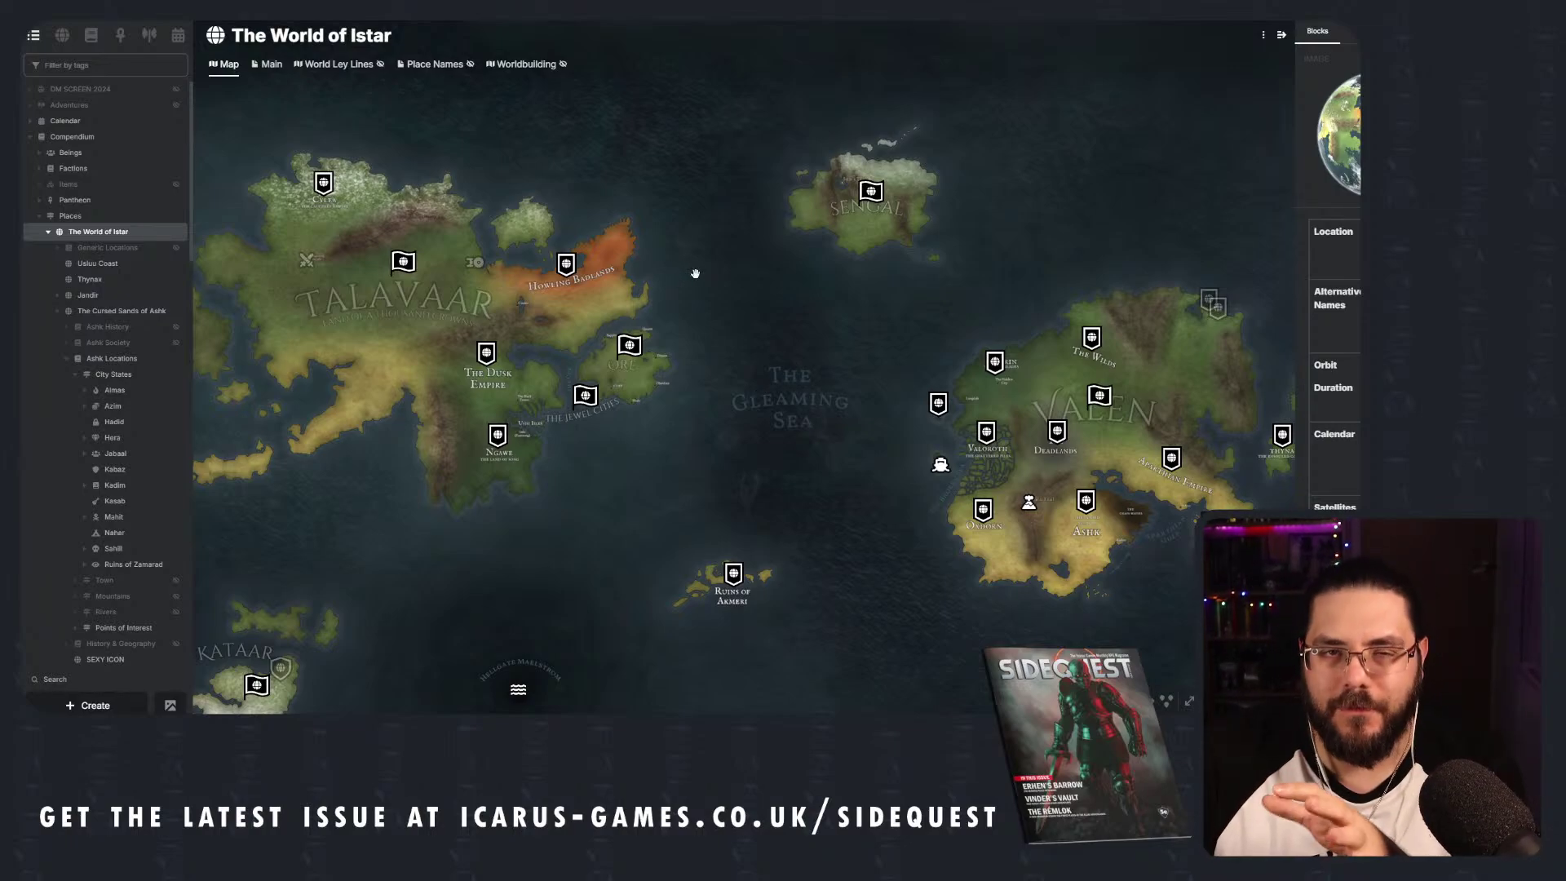
scroll(803, 382, down, 1)
scroll(820, 369, down, 2)
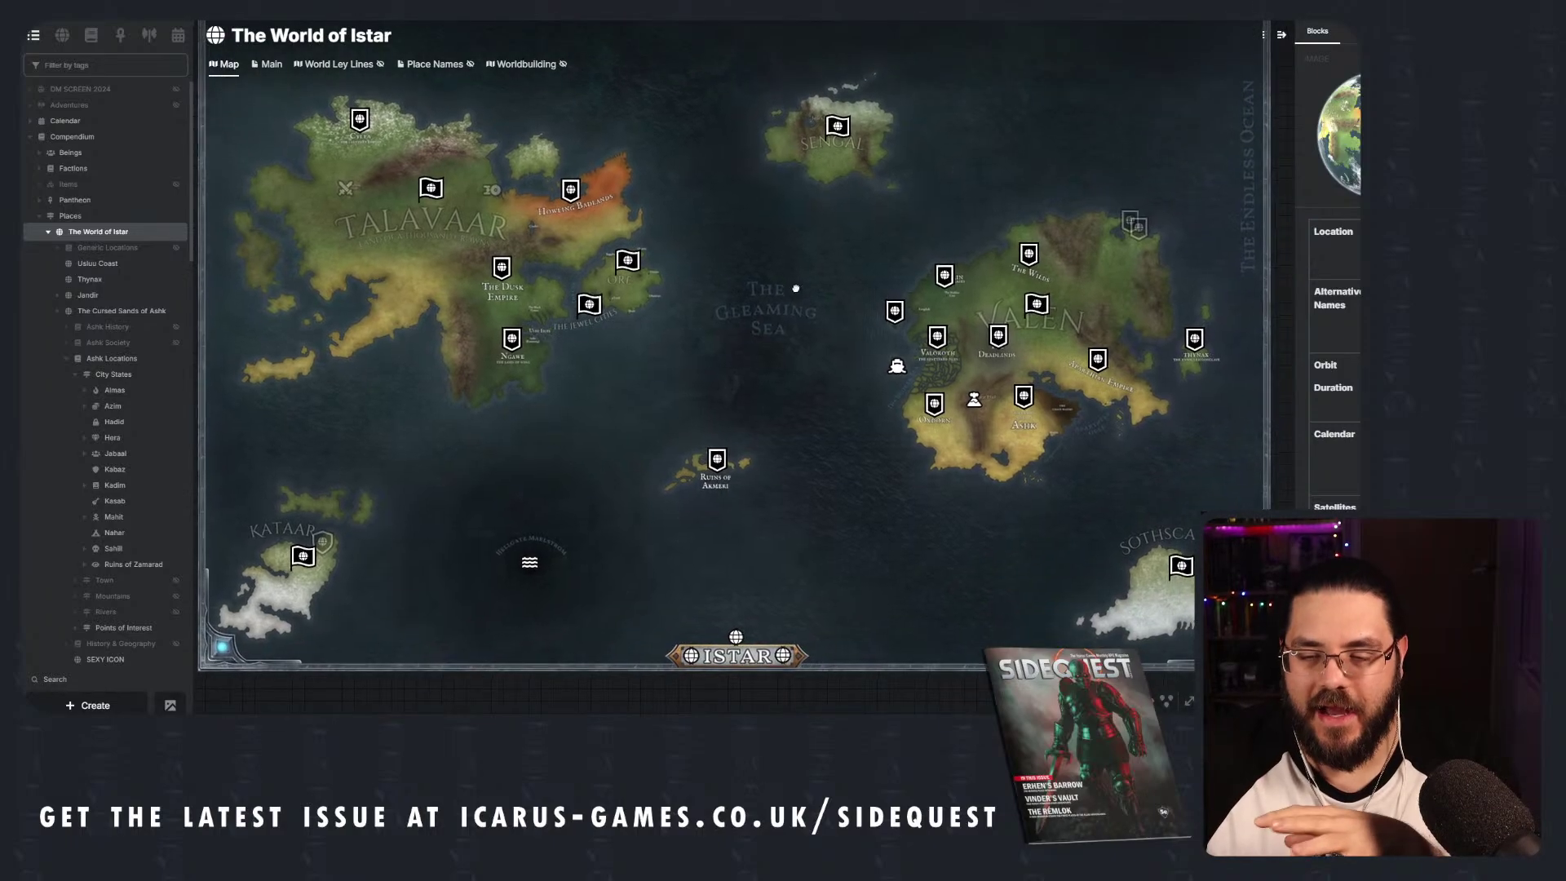
drag(812, 383, 807, 367)
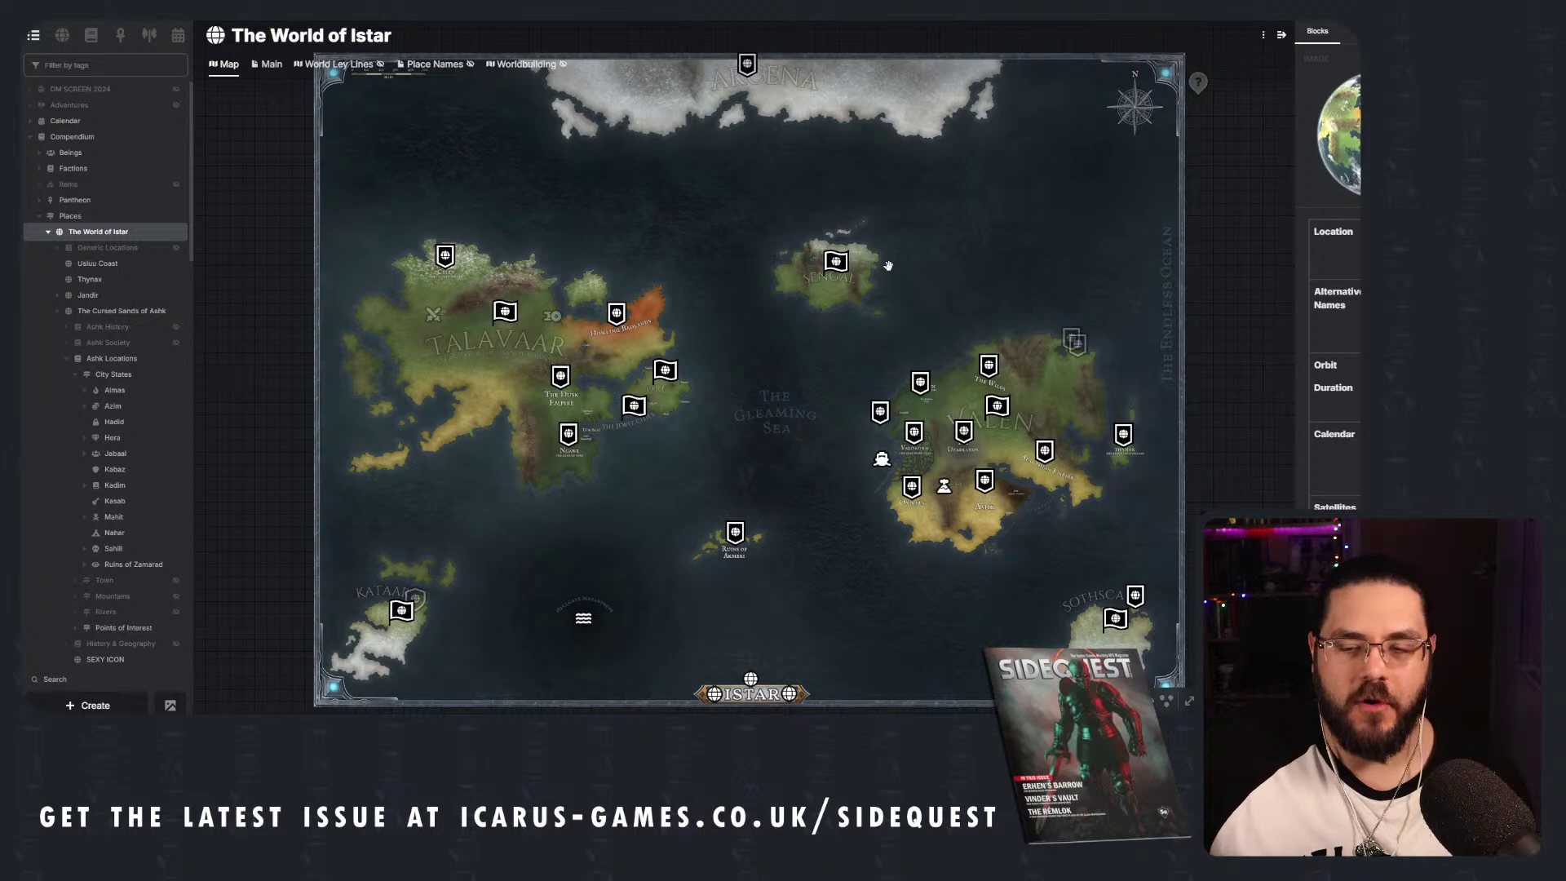
Inspect Valen's regions up close, from Inyarin and The Wilds to Valoroth, Oxdorn and Ashk.
scroll(813, 352, up, 3)
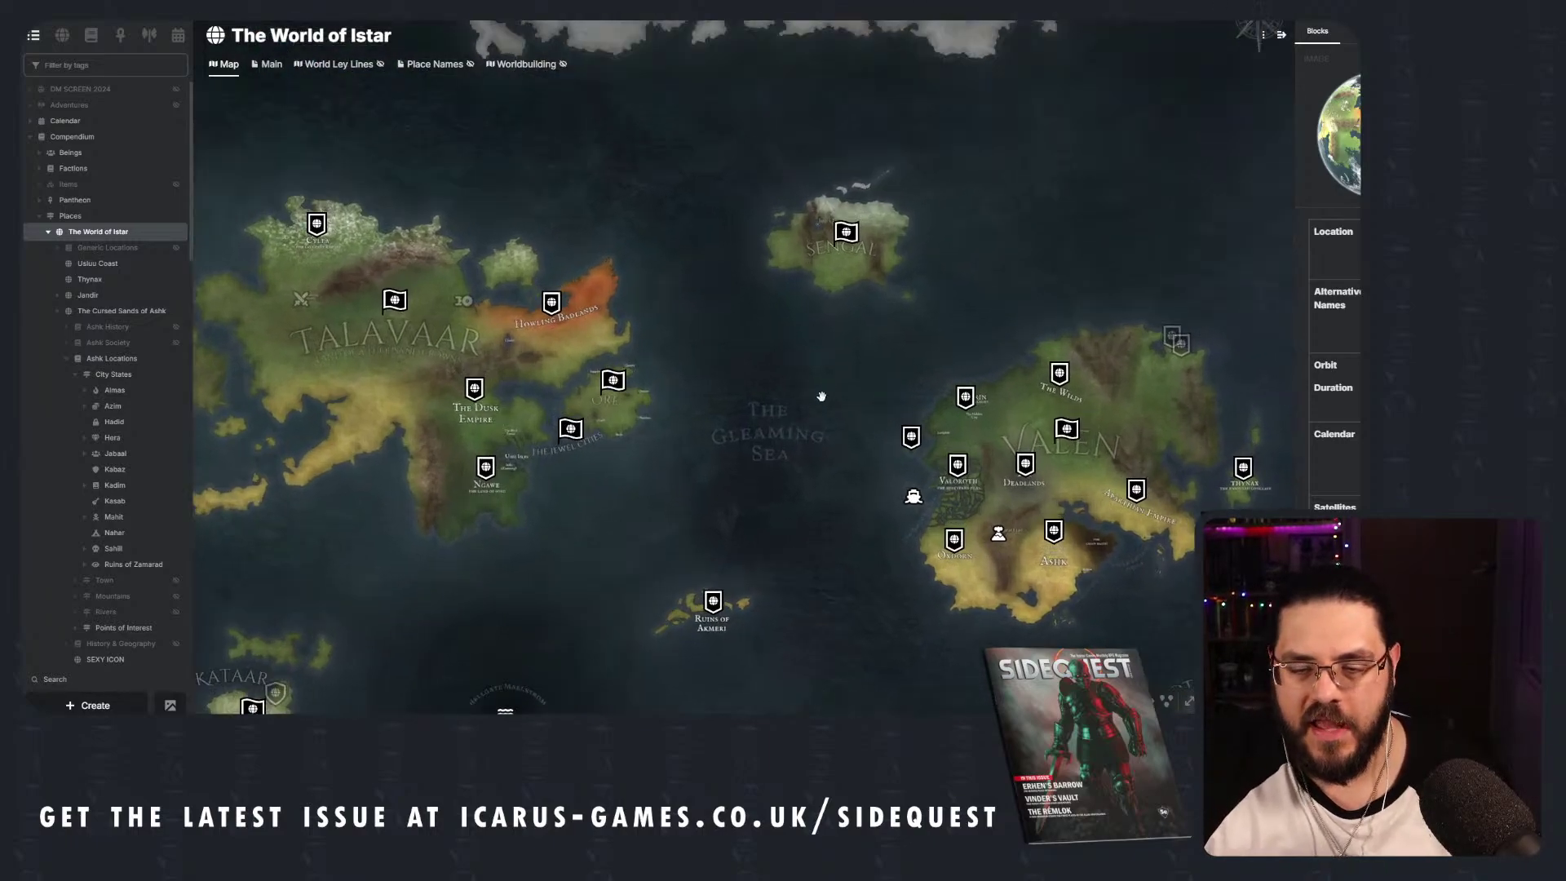
drag(807, 403, 737, 330)
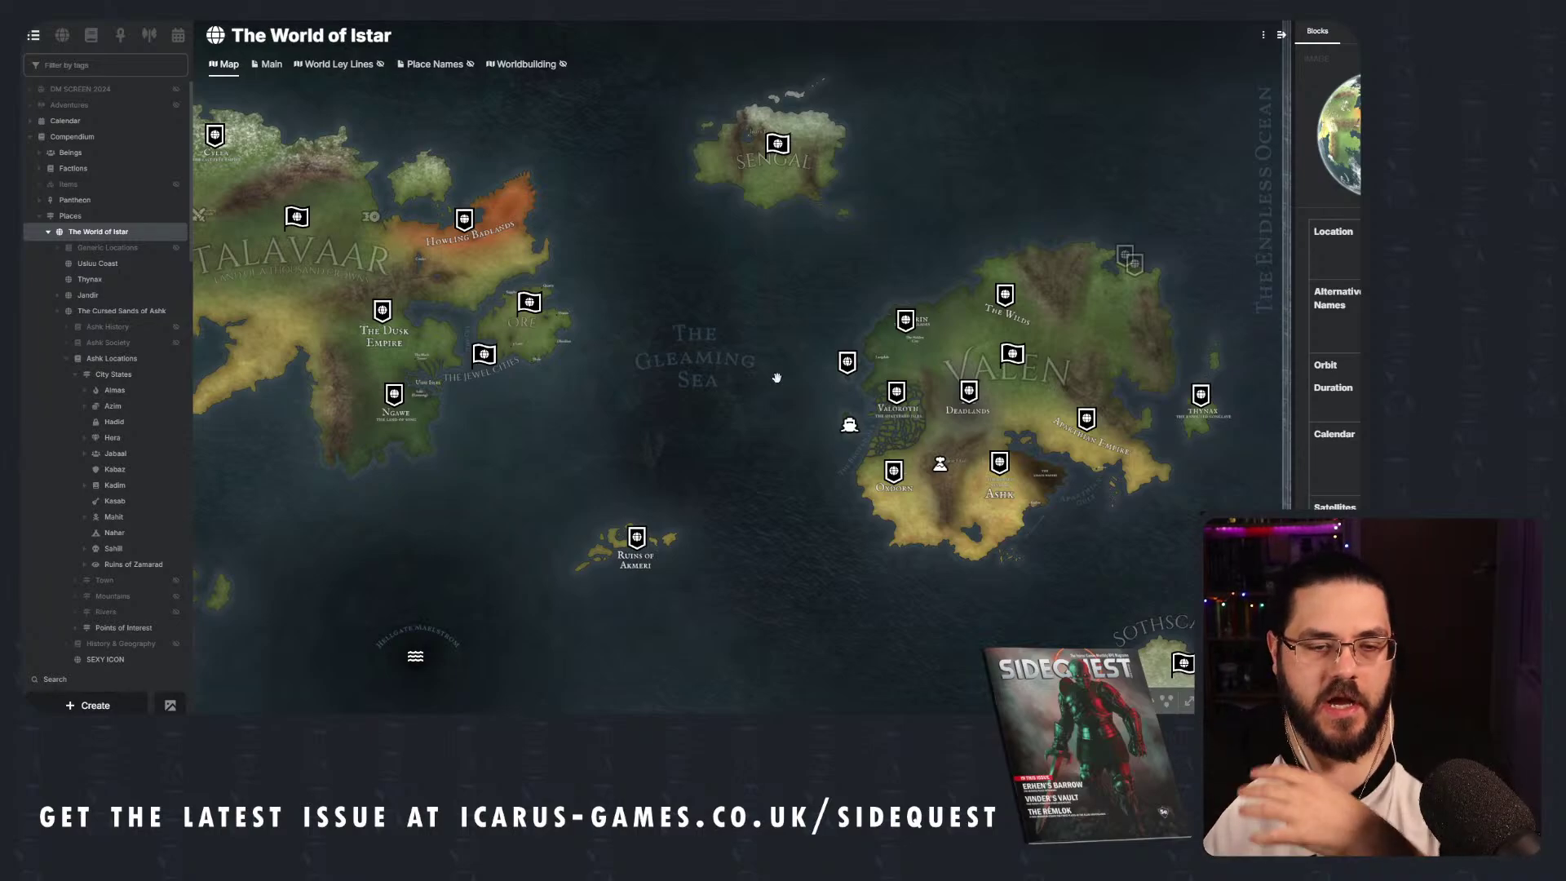
scroll(977, 457, up, 4)
drag(998, 246, 966, 348)
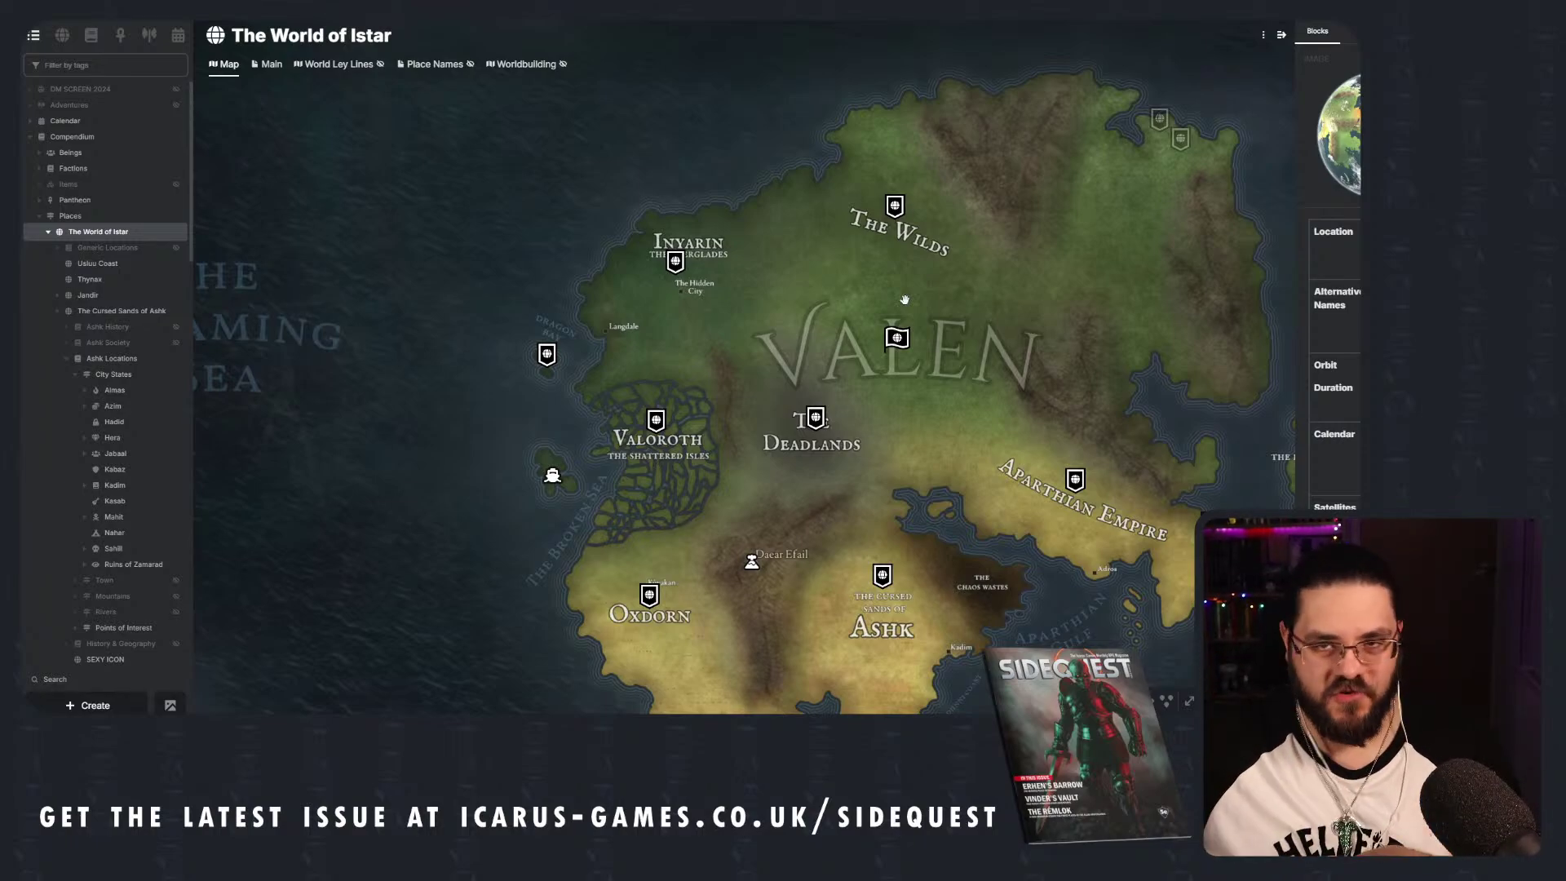
scroll(810, 294, down, 4)
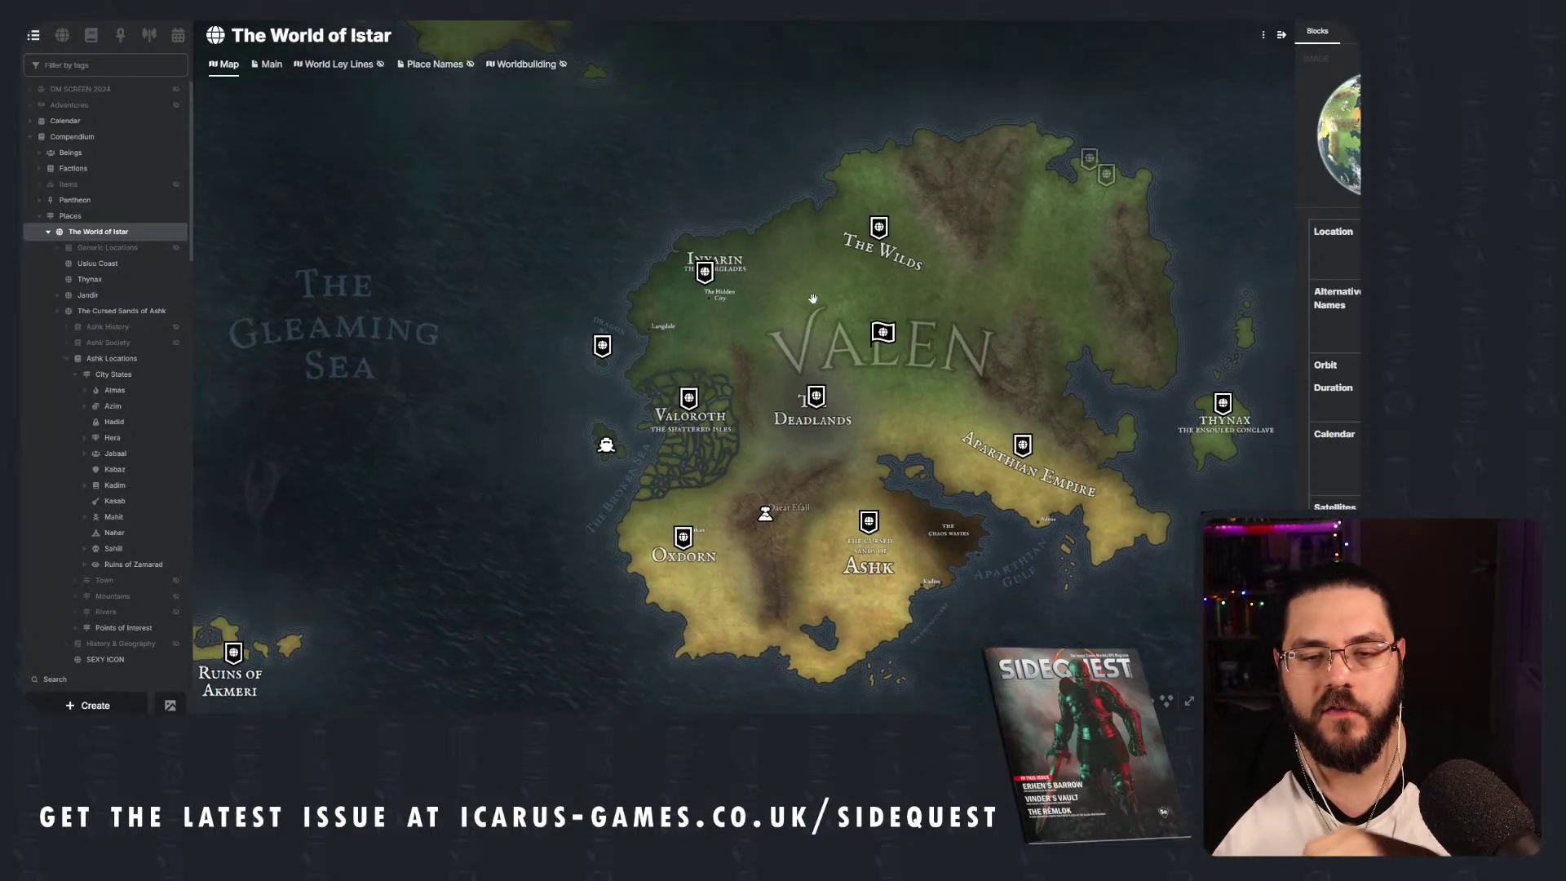
Survey Talavaar from Cylea and The Dusk Empire across to Ngawe, Ore and the adjoining Gleaming Sea.
drag(584, 251, 1049, 384)
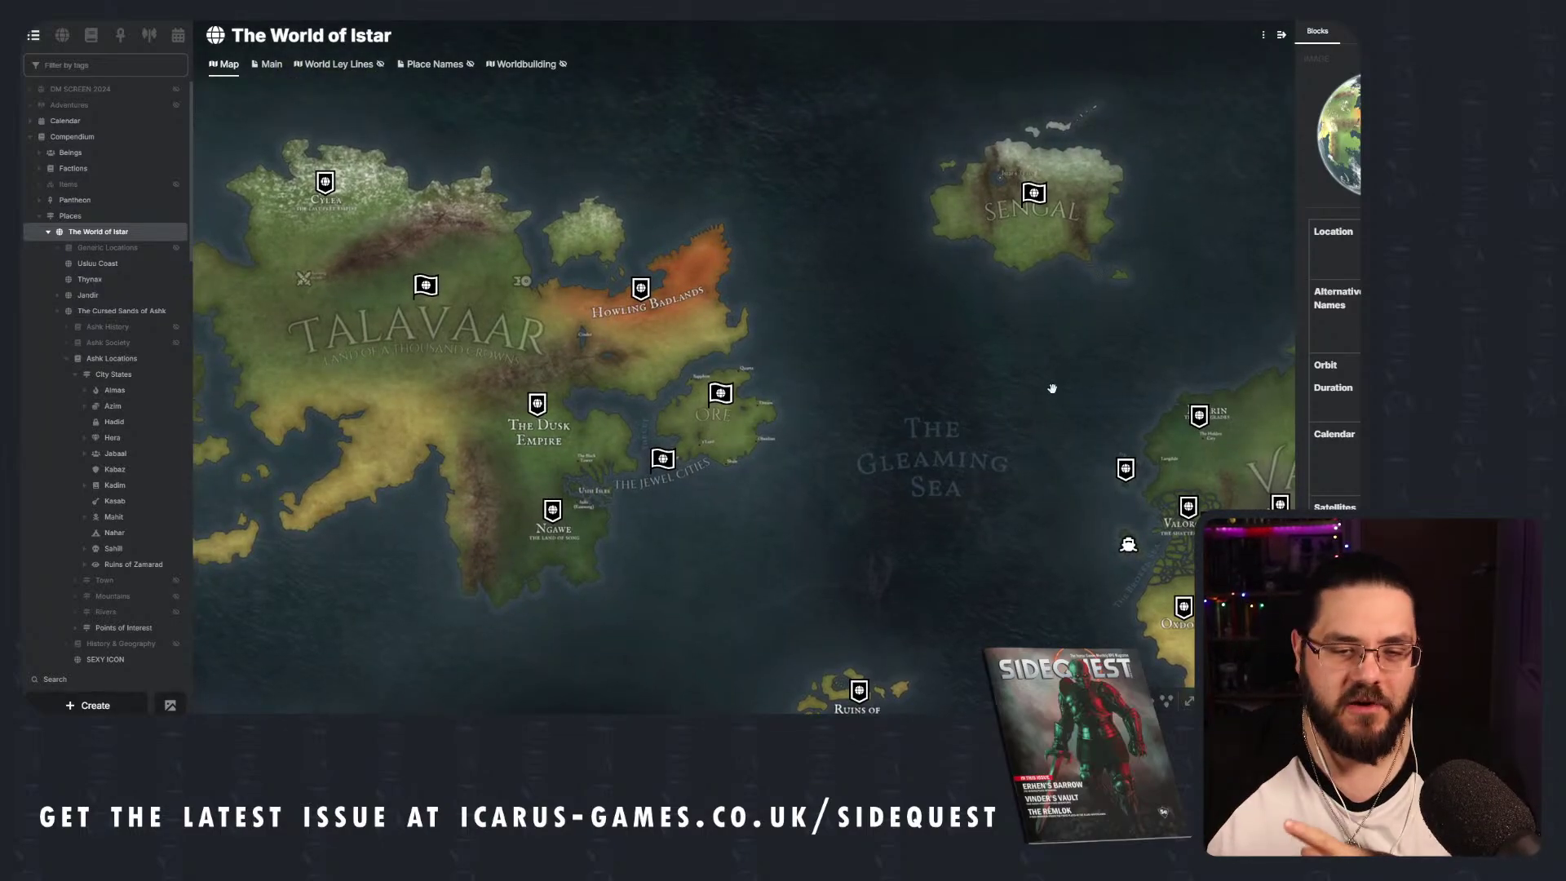
scroll(925, 426, up, 2)
drag(856, 388, 1332, 457)
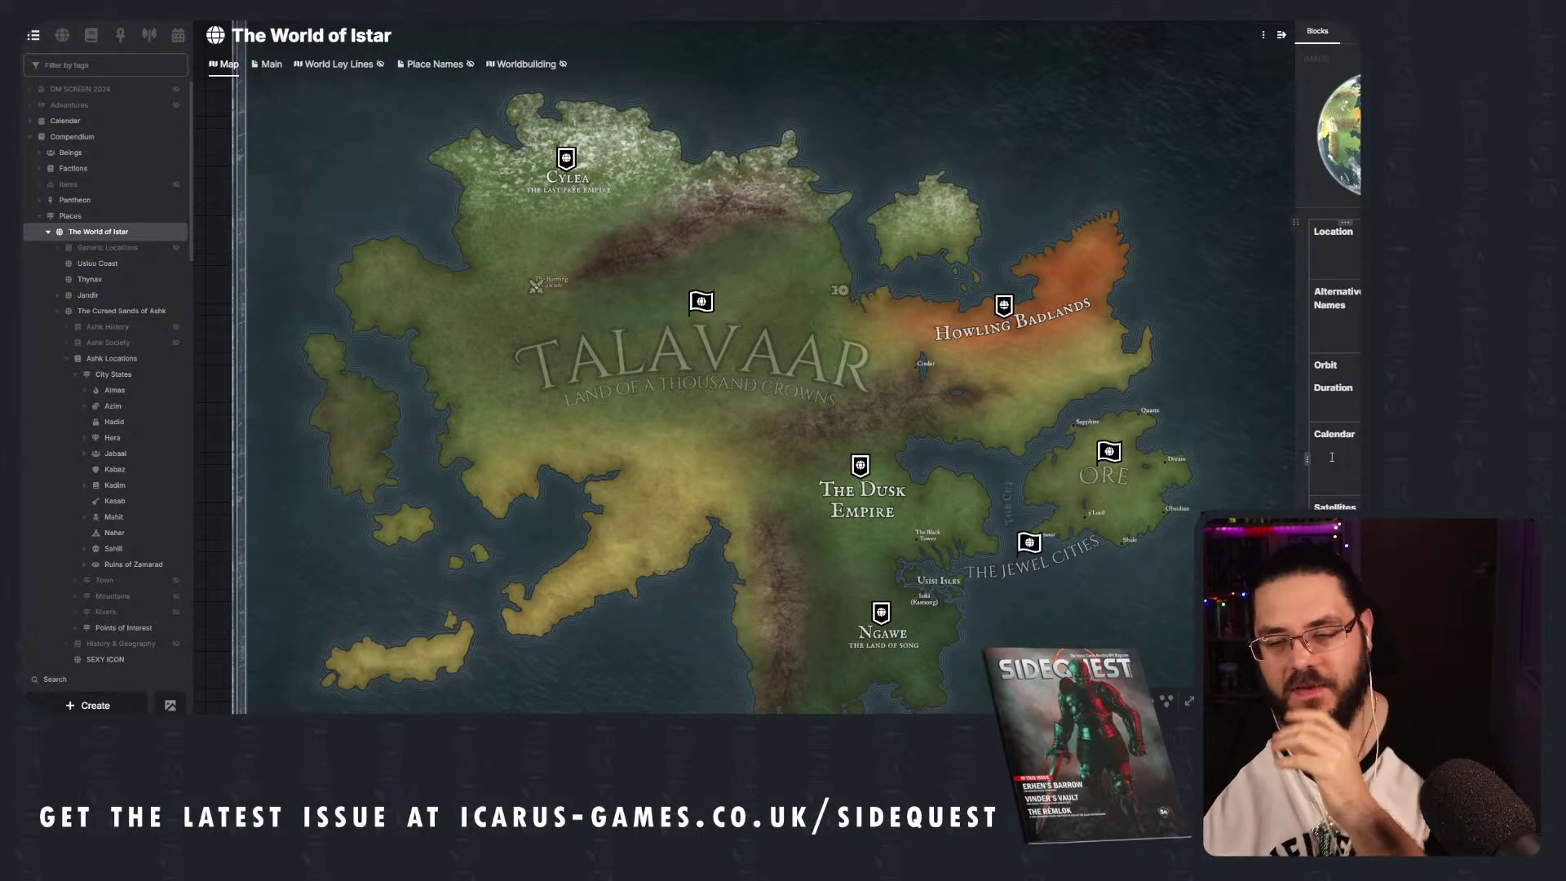
drag(795, 392, 717, 319)
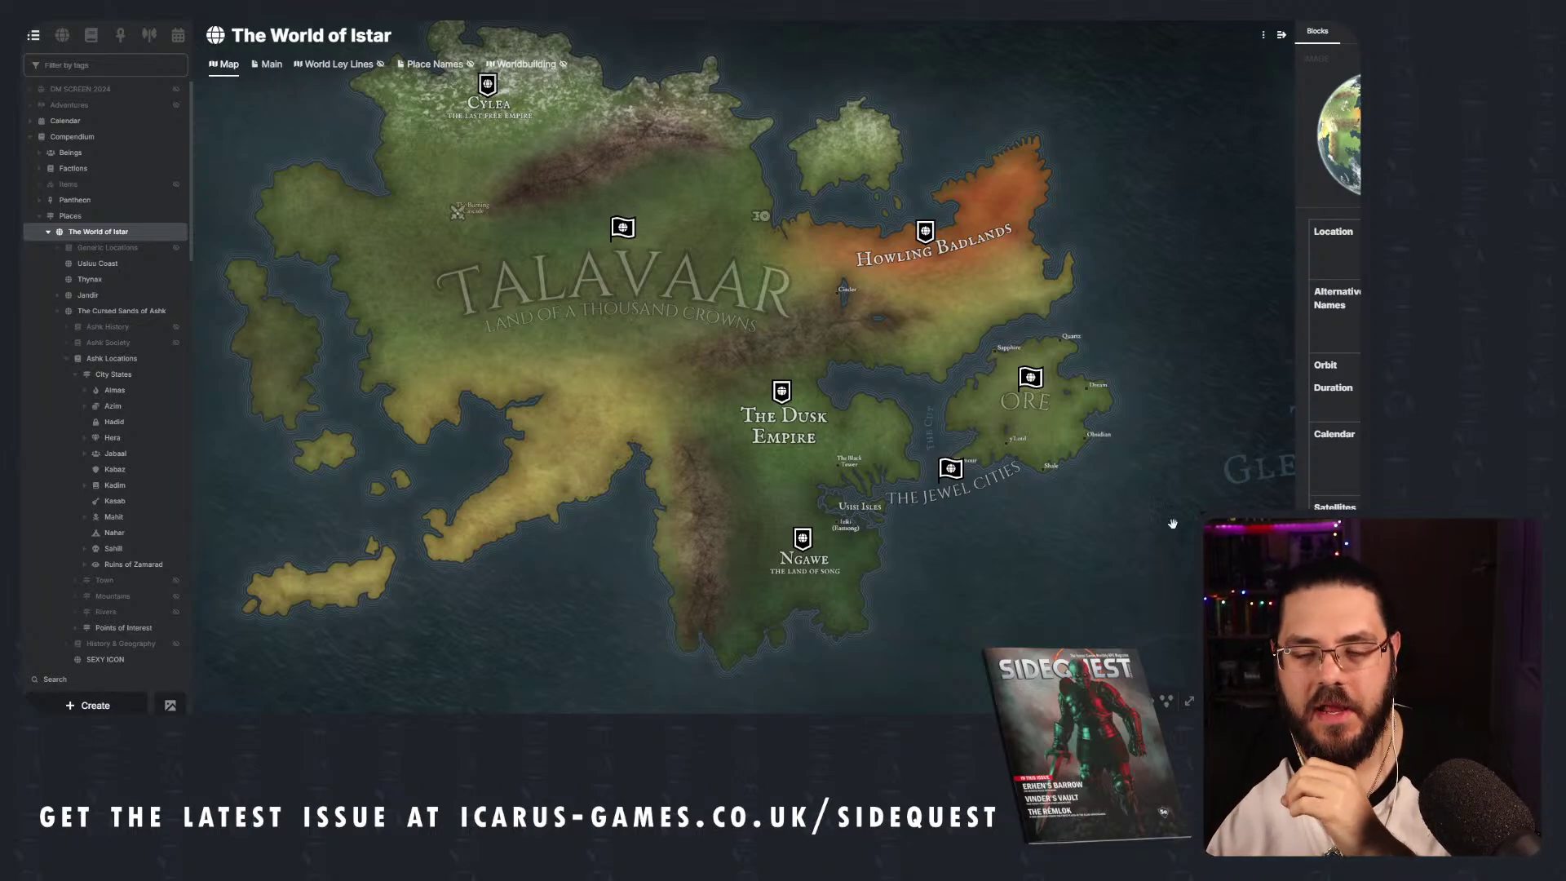
drag(1142, 524, 972, 458)
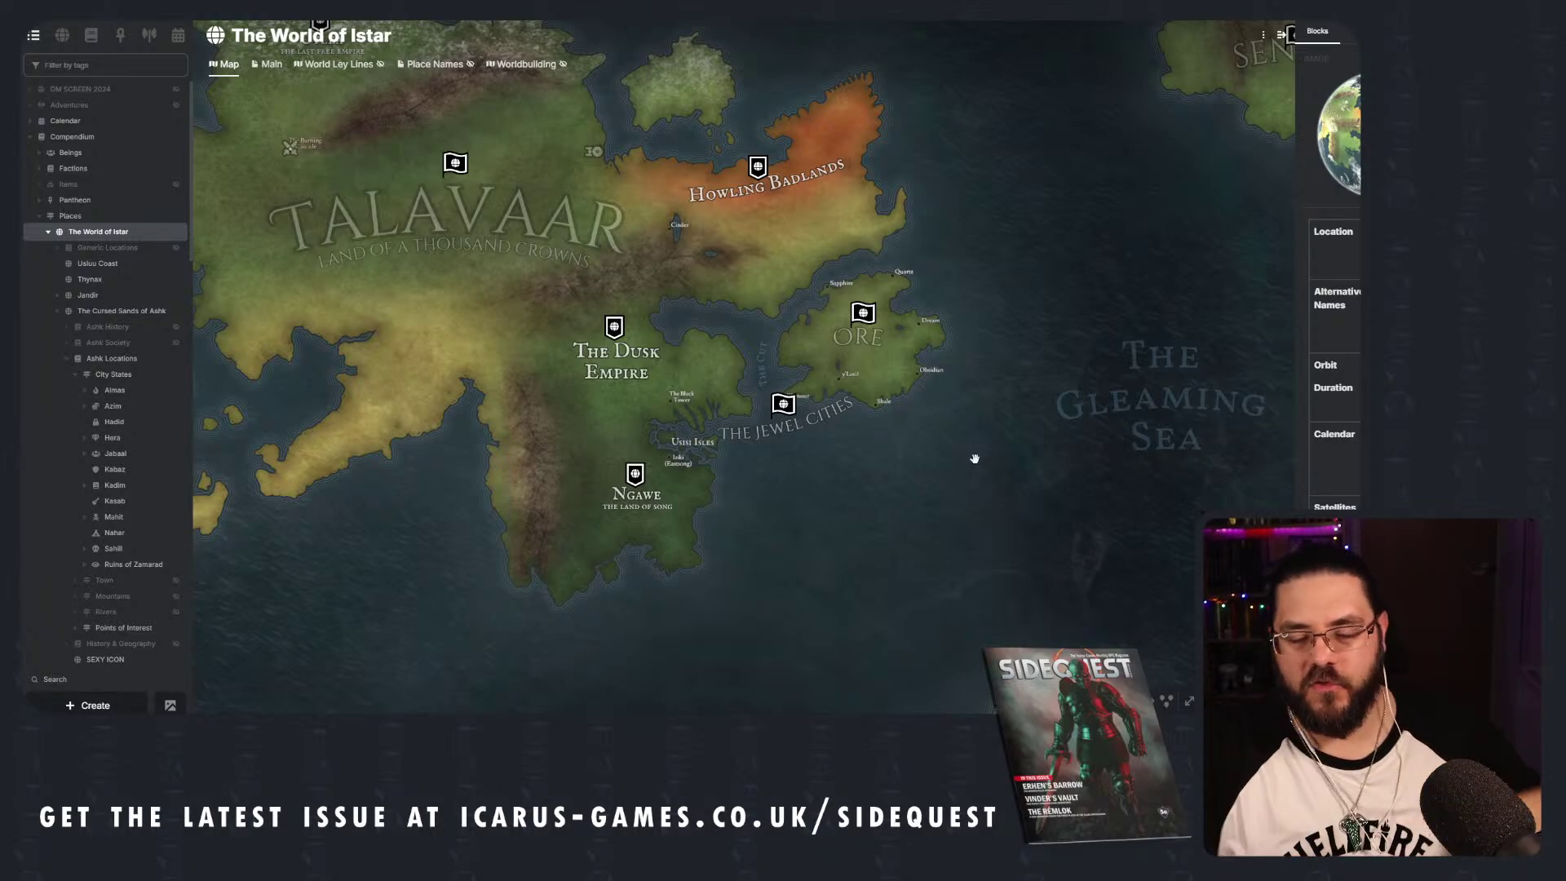
drag(1070, 433, 782, 424)
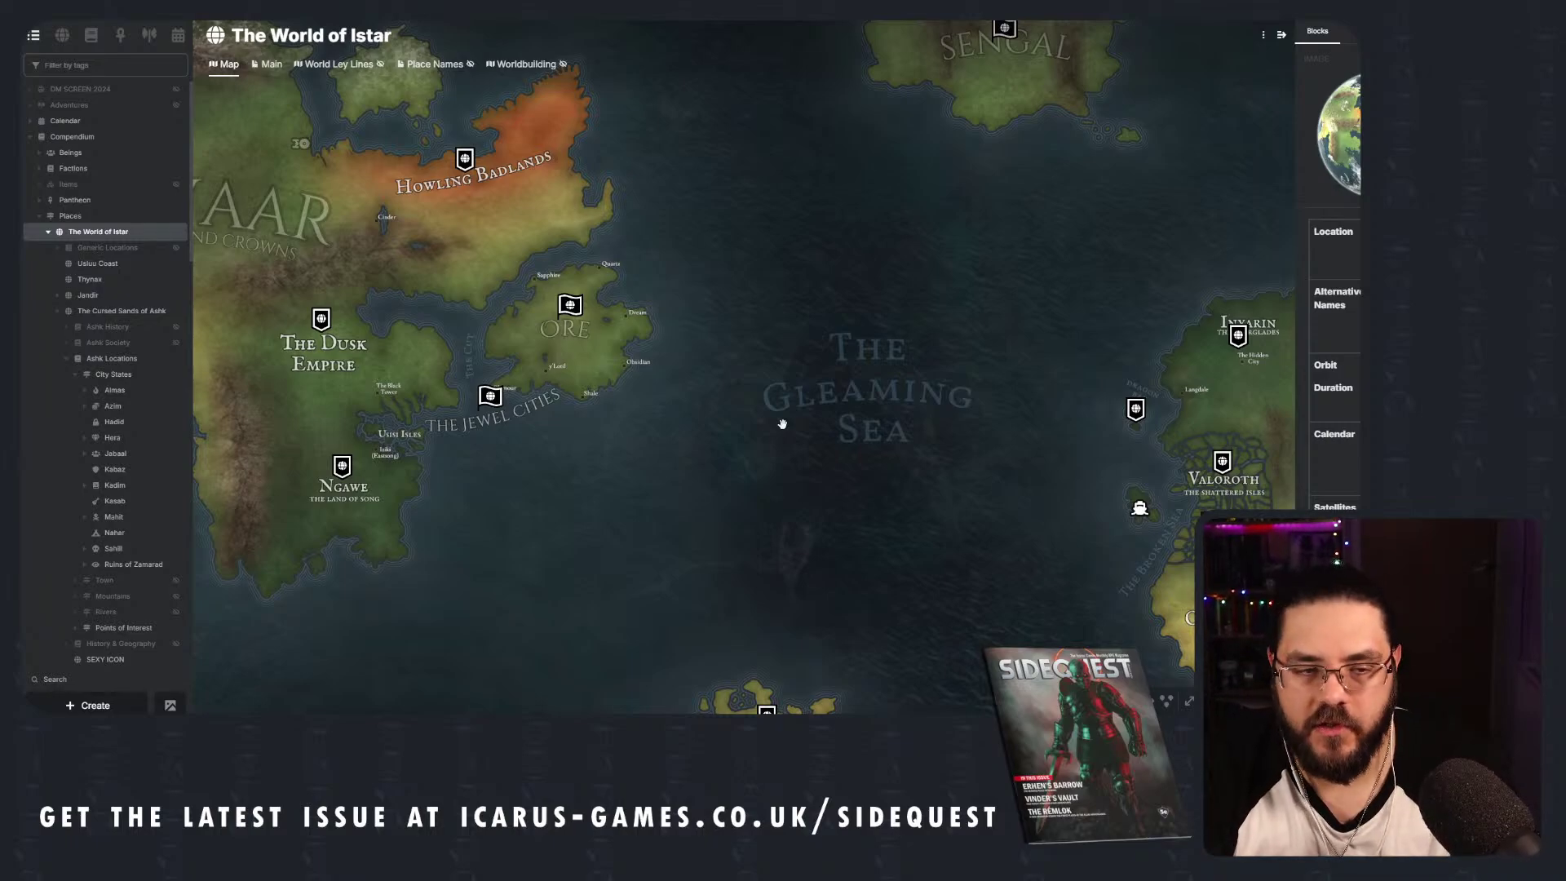
Review the stretch of The Gleaming Sea between The Jewel Cities and Valen's western coast.
scroll(782, 424, down, 5)
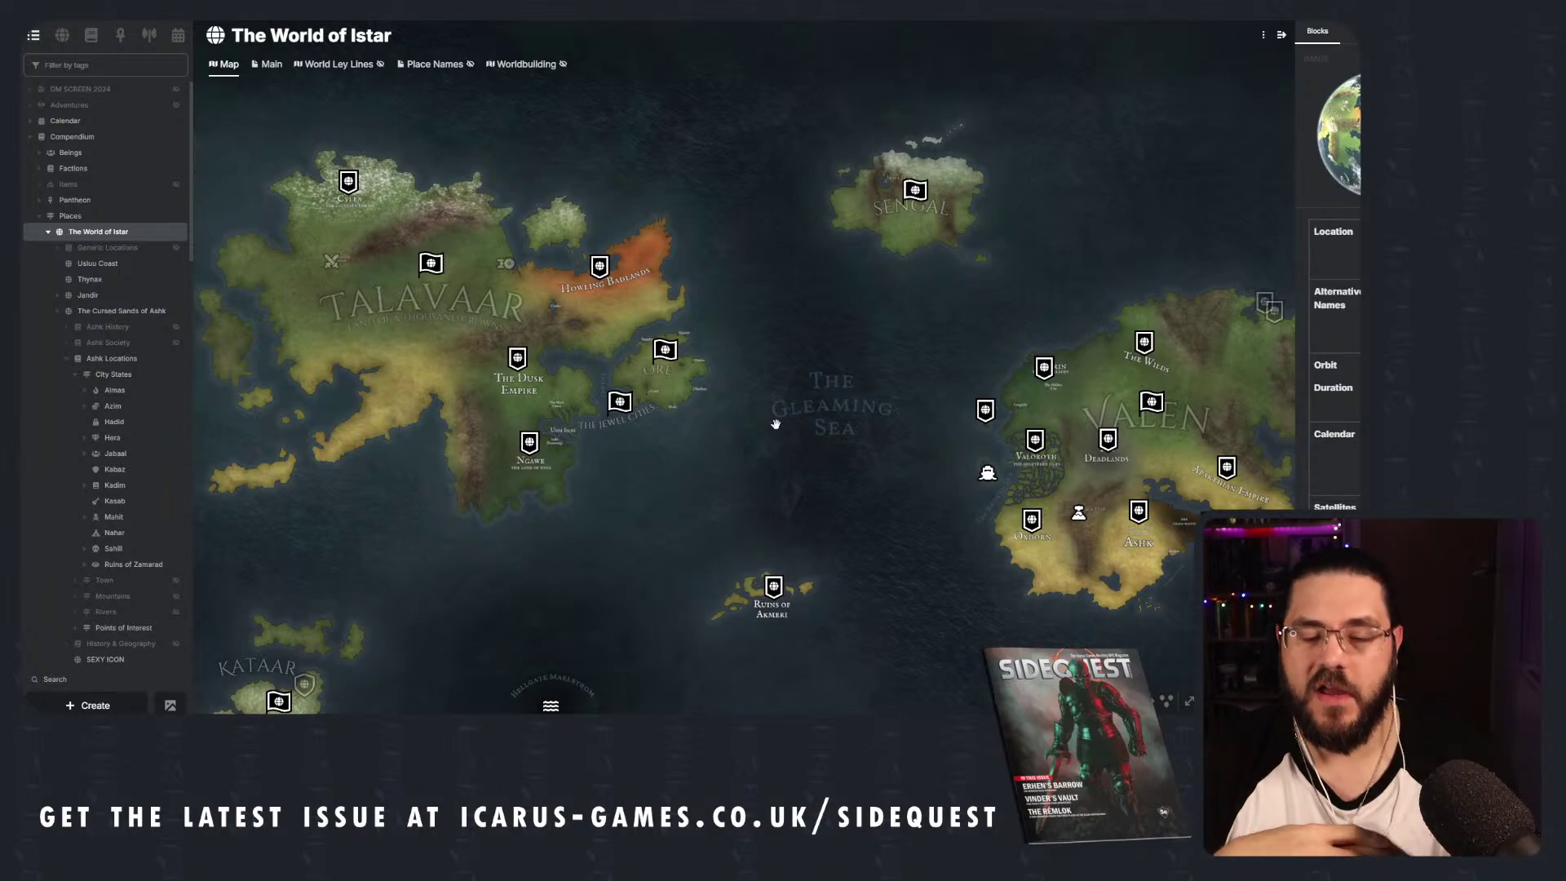
scroll(775, 424, up, 2)
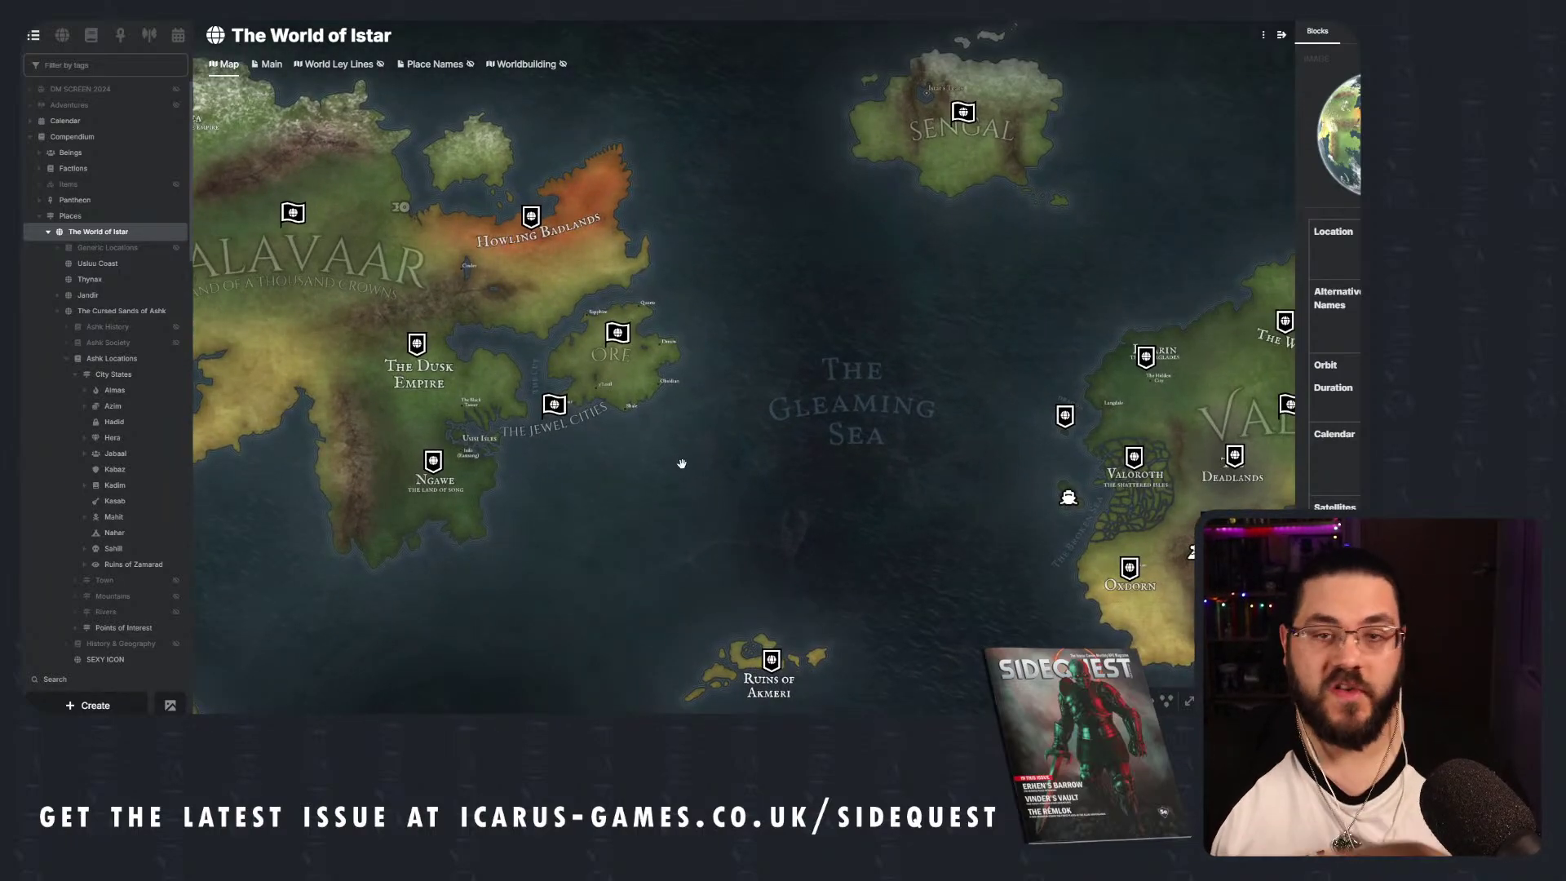
scroll(571, 493, up, 2)
scroll(914, 514, down, 1)
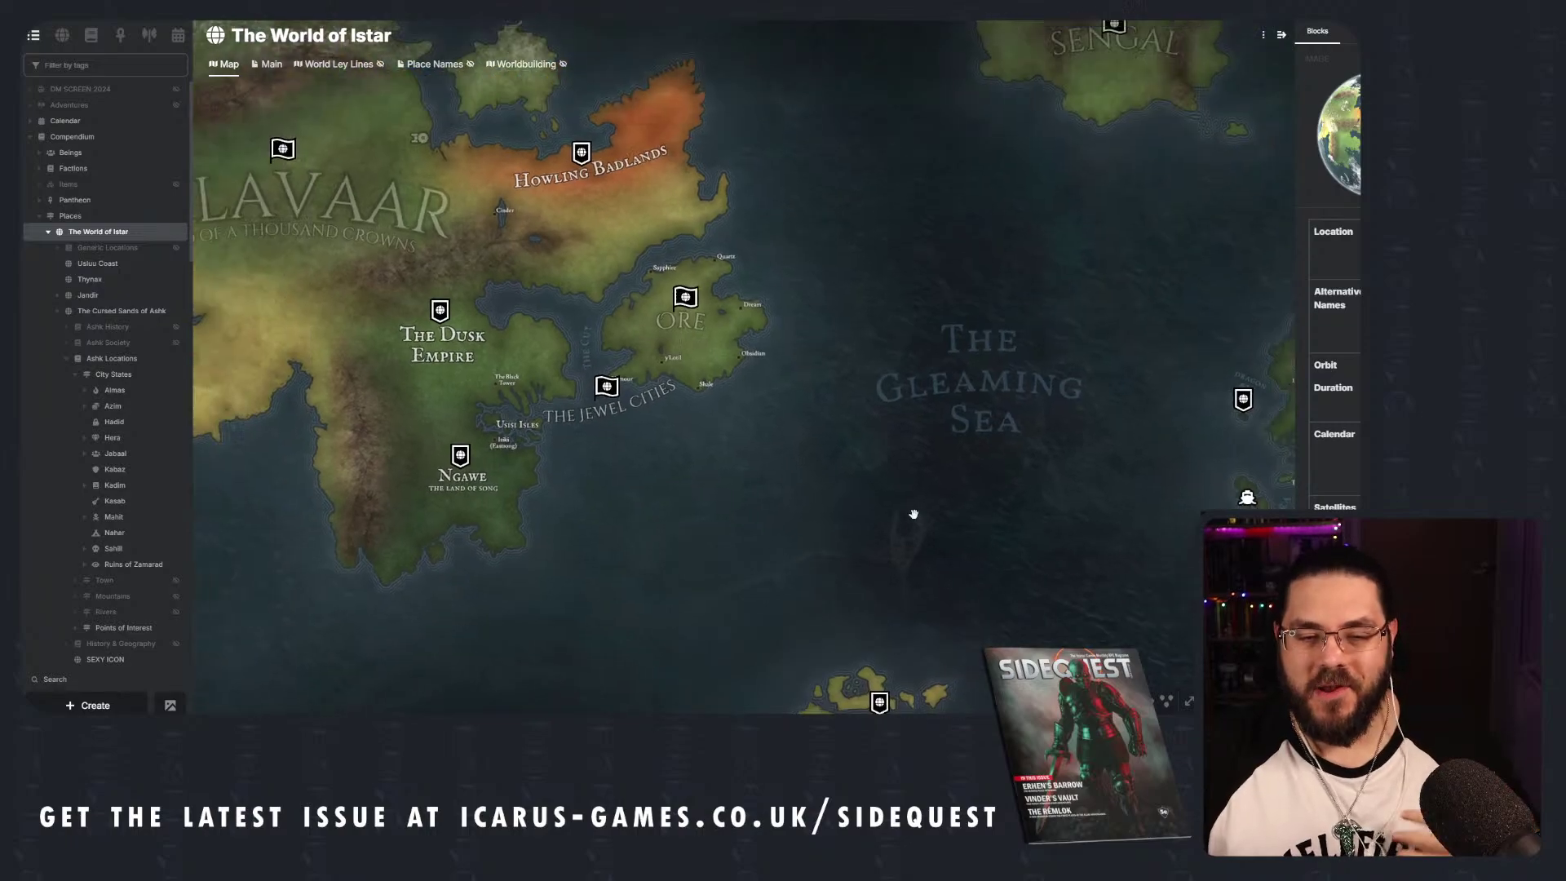
scroll(913, 514, down, 1)
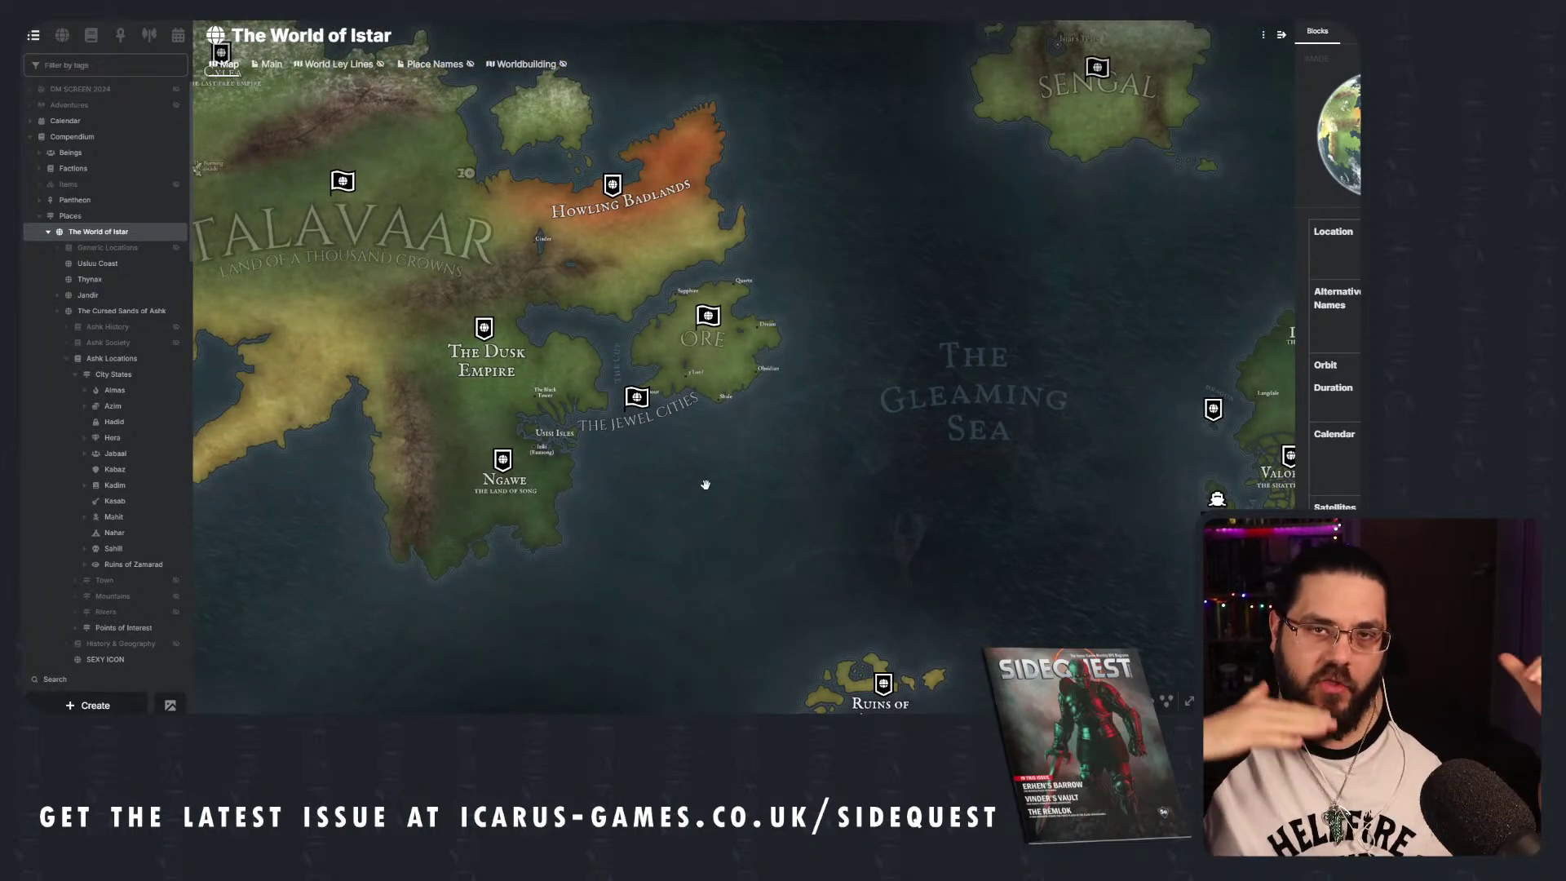
Examine The Jewel Cities around Ore up close, together with The Cut and the Usisi Isles.
scroll(706, 484, up, 3)
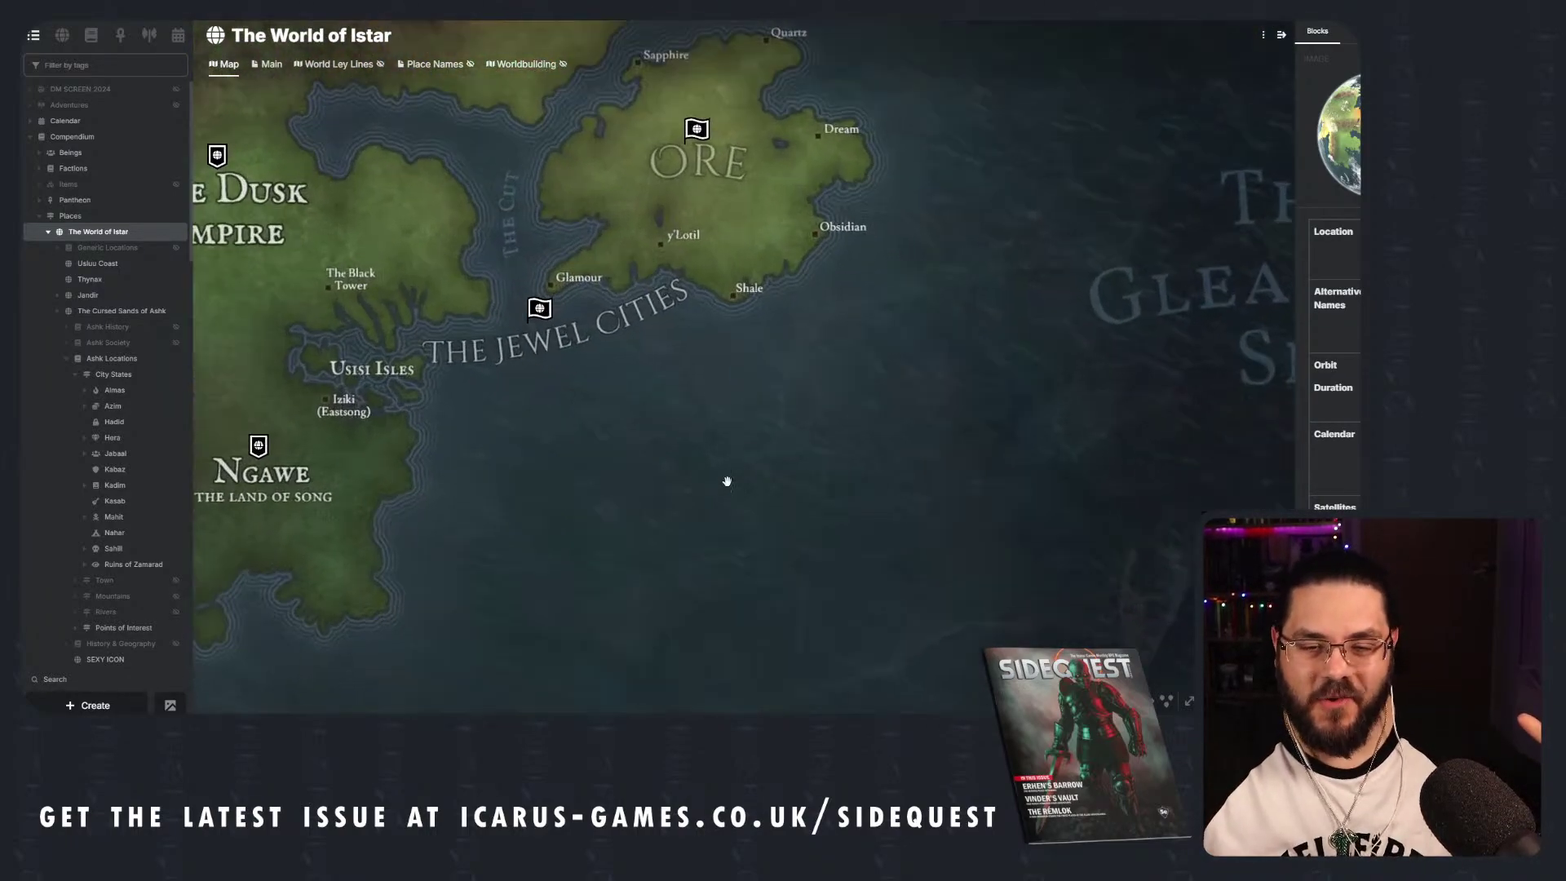
drag(636, 377, 640, 524)
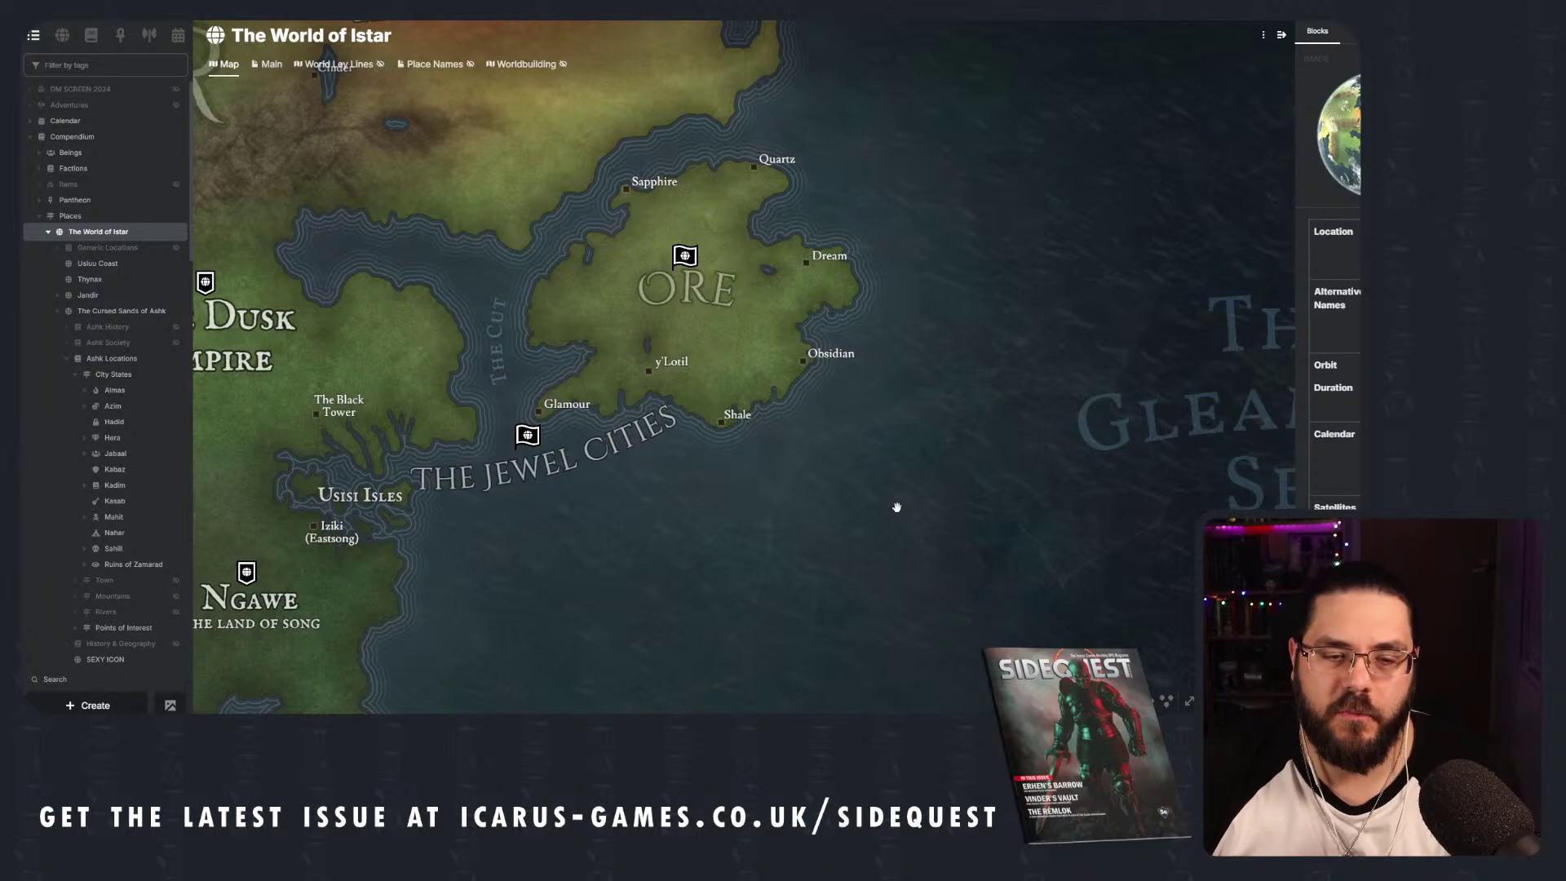
drag(894, 507, 1052, 486)
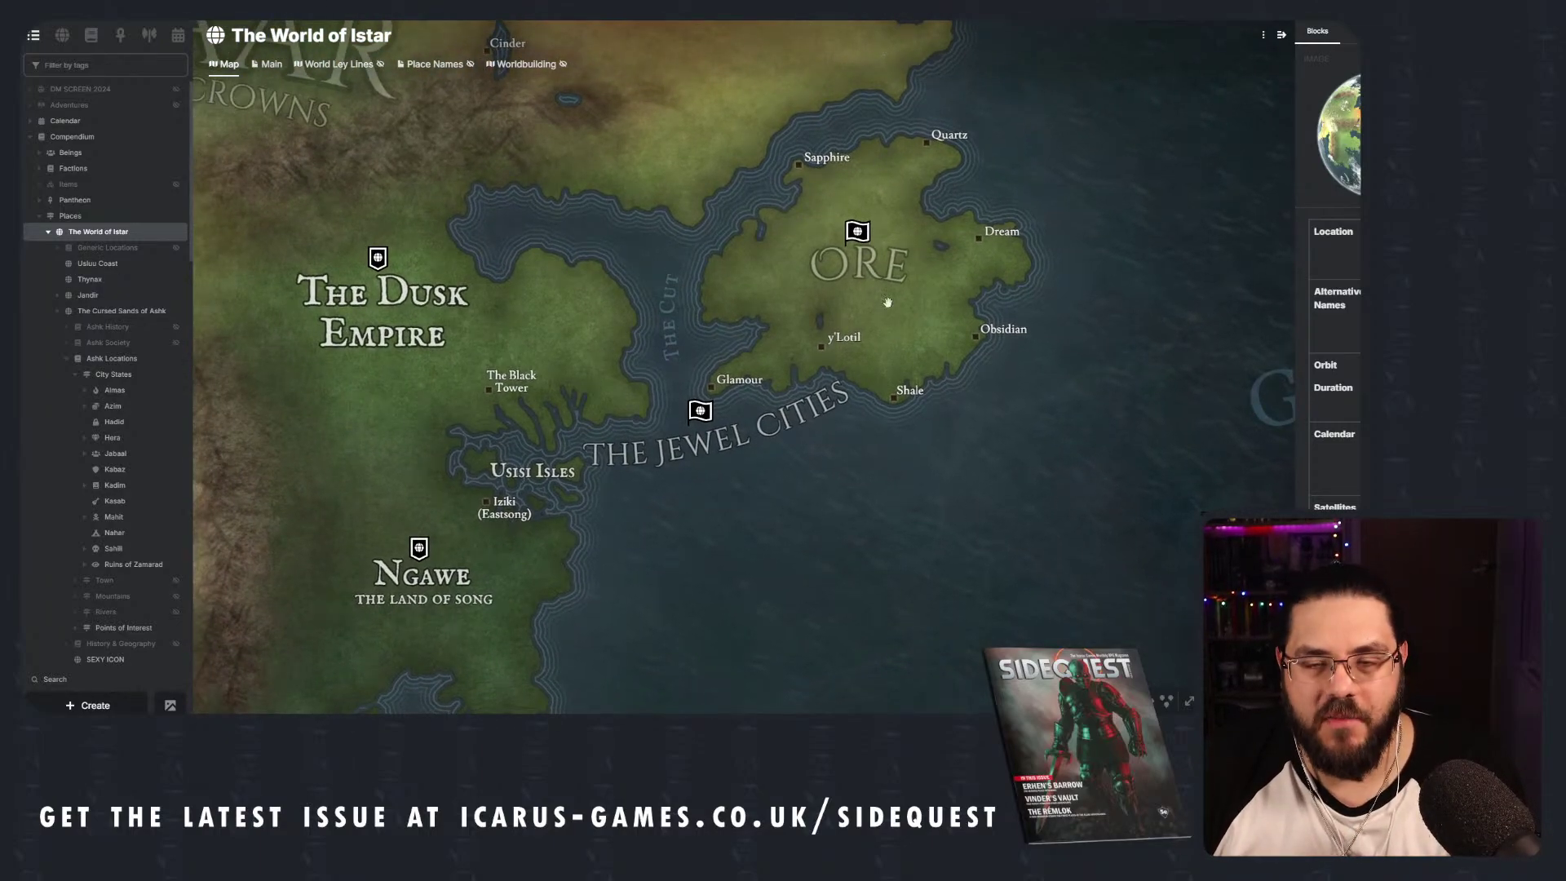
scroll(984, 341, down, 1)
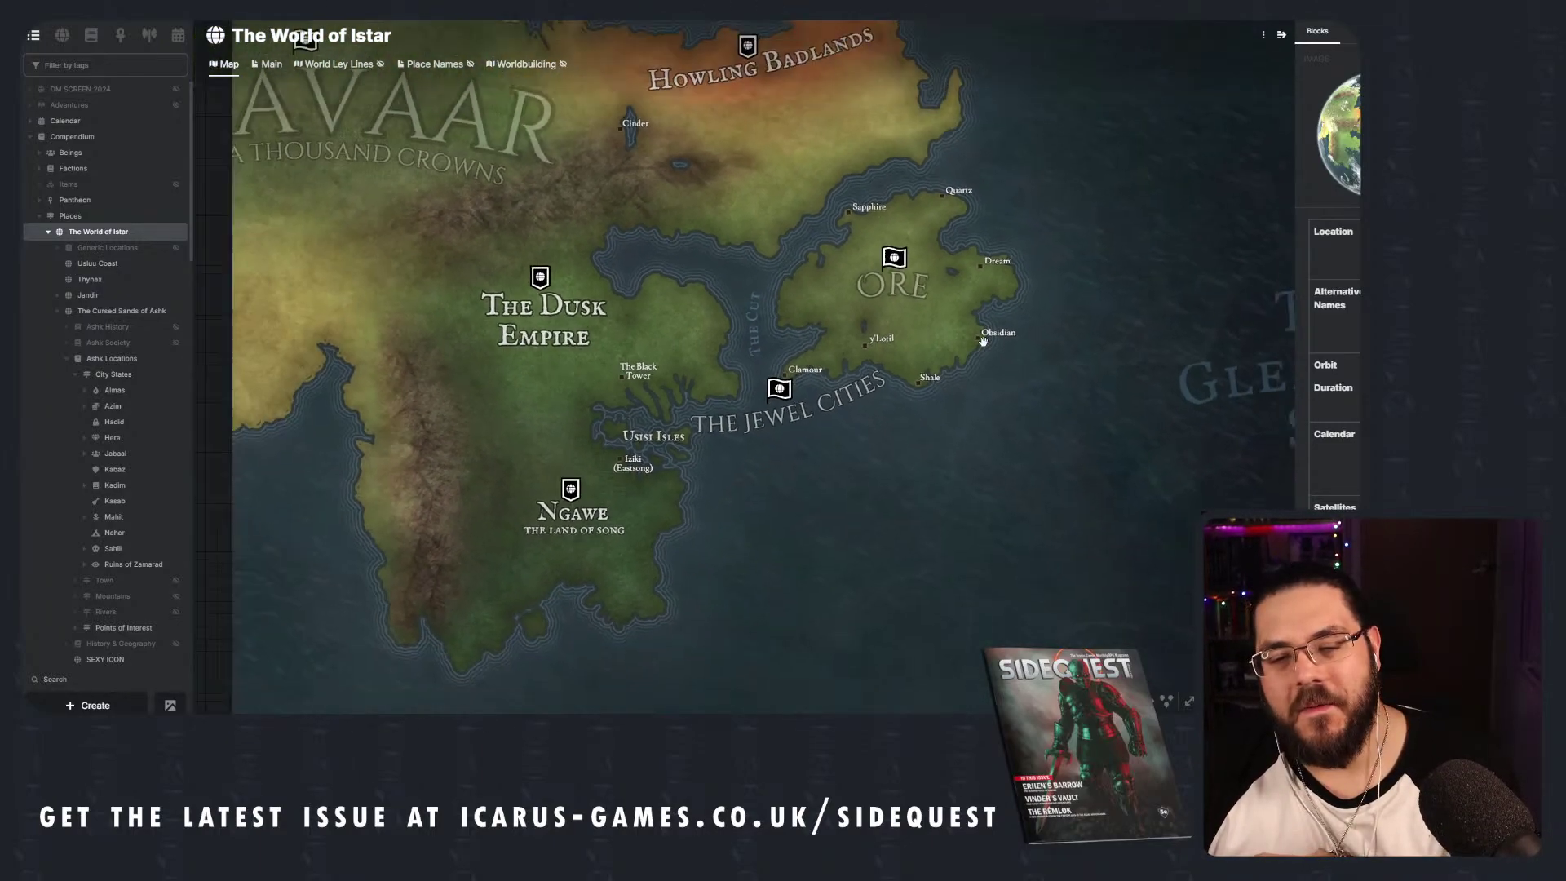
scroll(984, 341, down, 1)
drag(1028, 349, 798, 363)
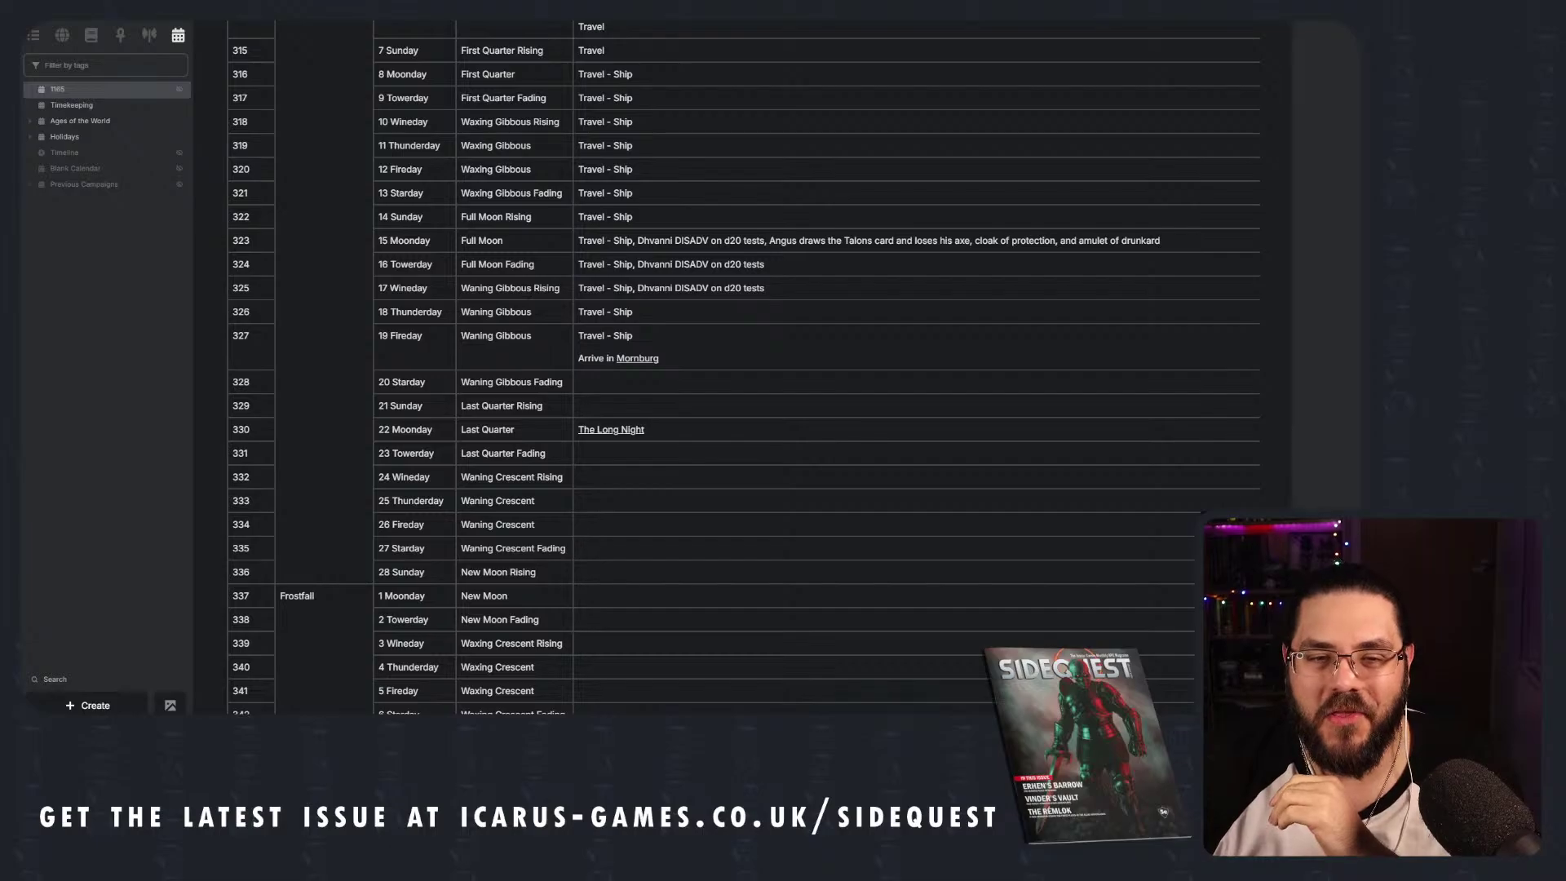
Review the 1165 calendar backwards from the Mornburg arrival through the earlier adventure entries to the first day of Snowfall.
scroll(818, 92, up, 10)
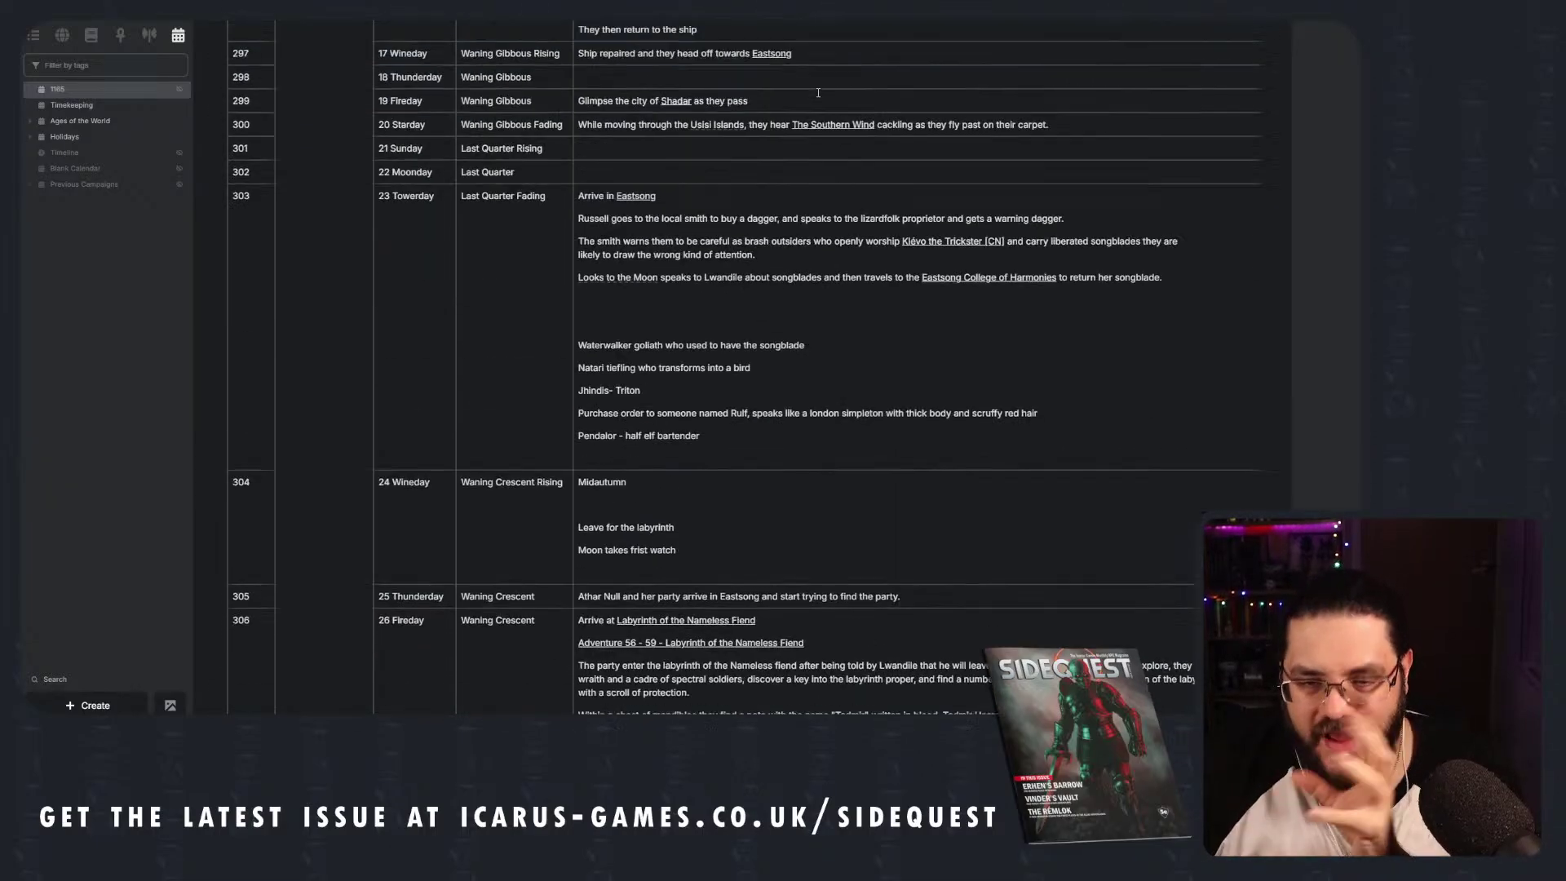
scroll(819, 92, up, 15)
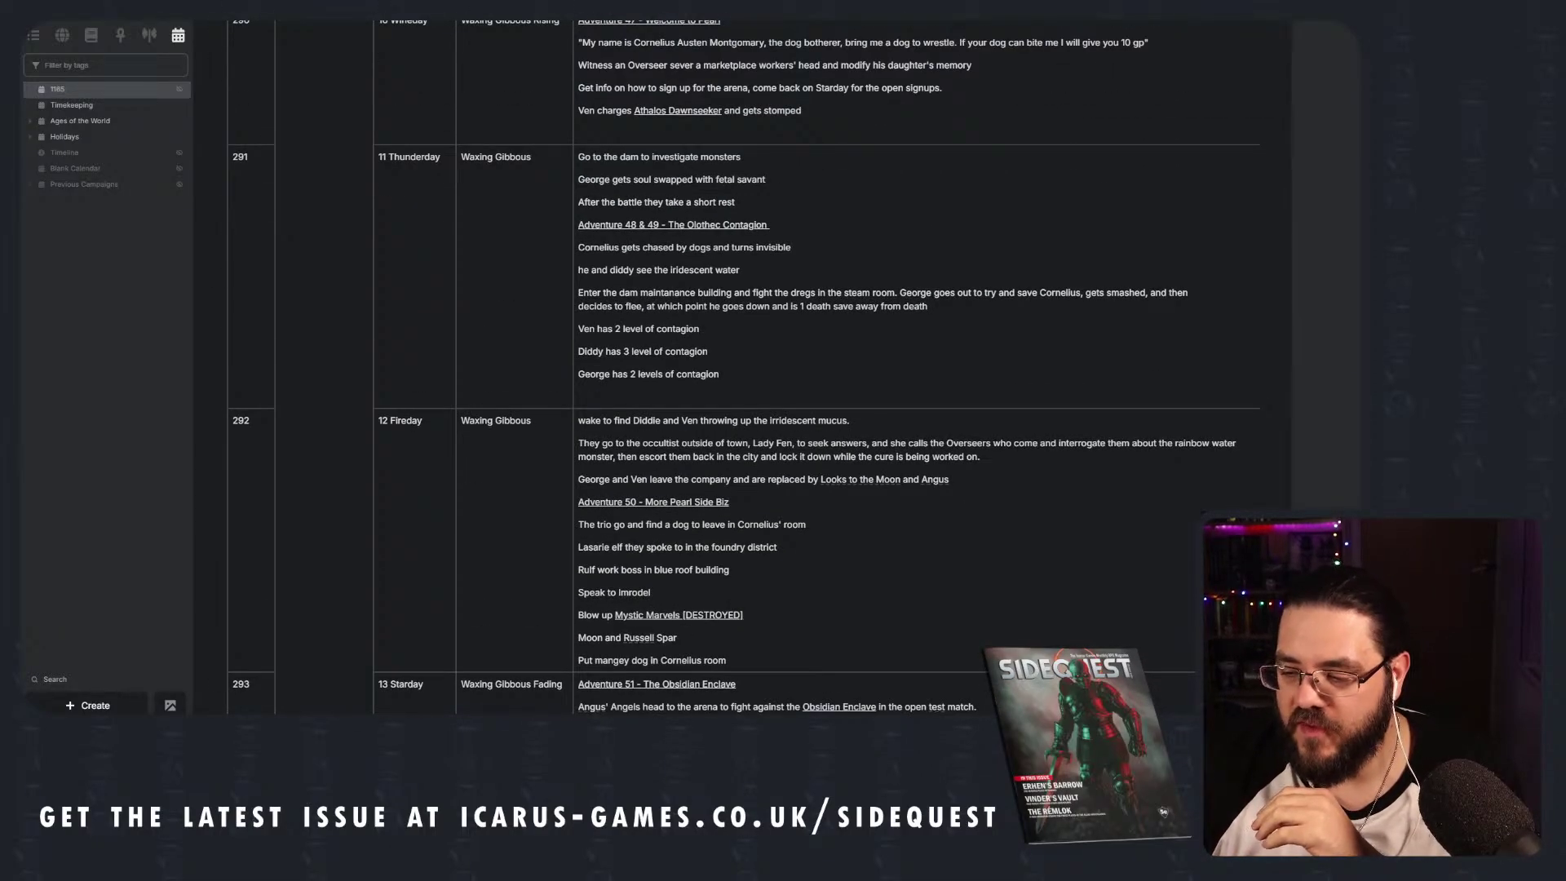
scroll(818, 367, up, 20)
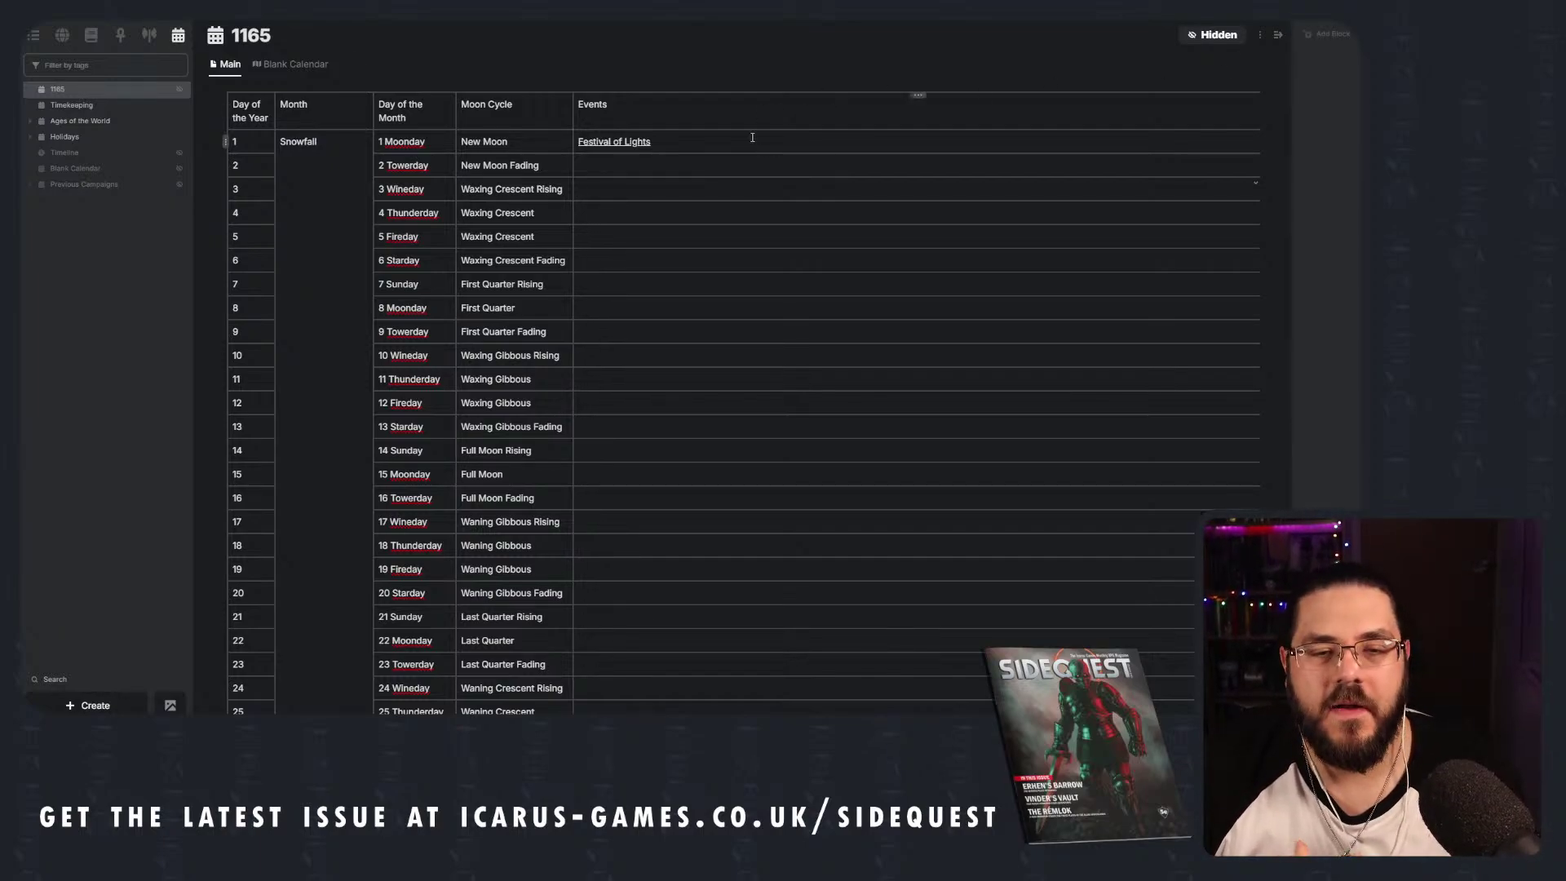
Open the Blank Calendar and look through its months and preset holidays from Snowfall to Bloom.
click(115, 168)
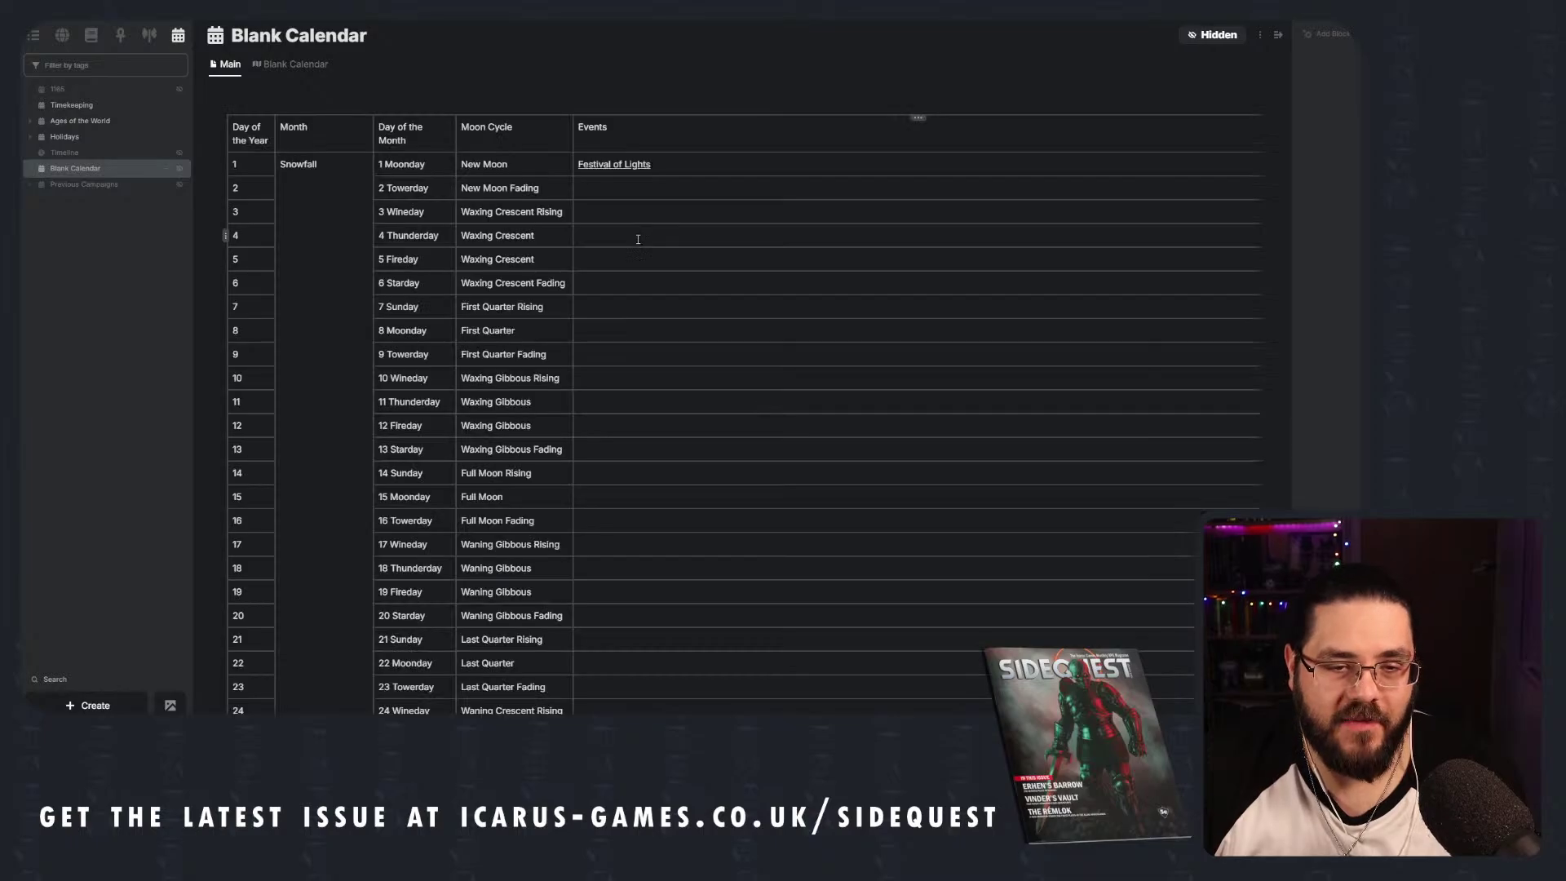
scroll(880, 186, down, 8)
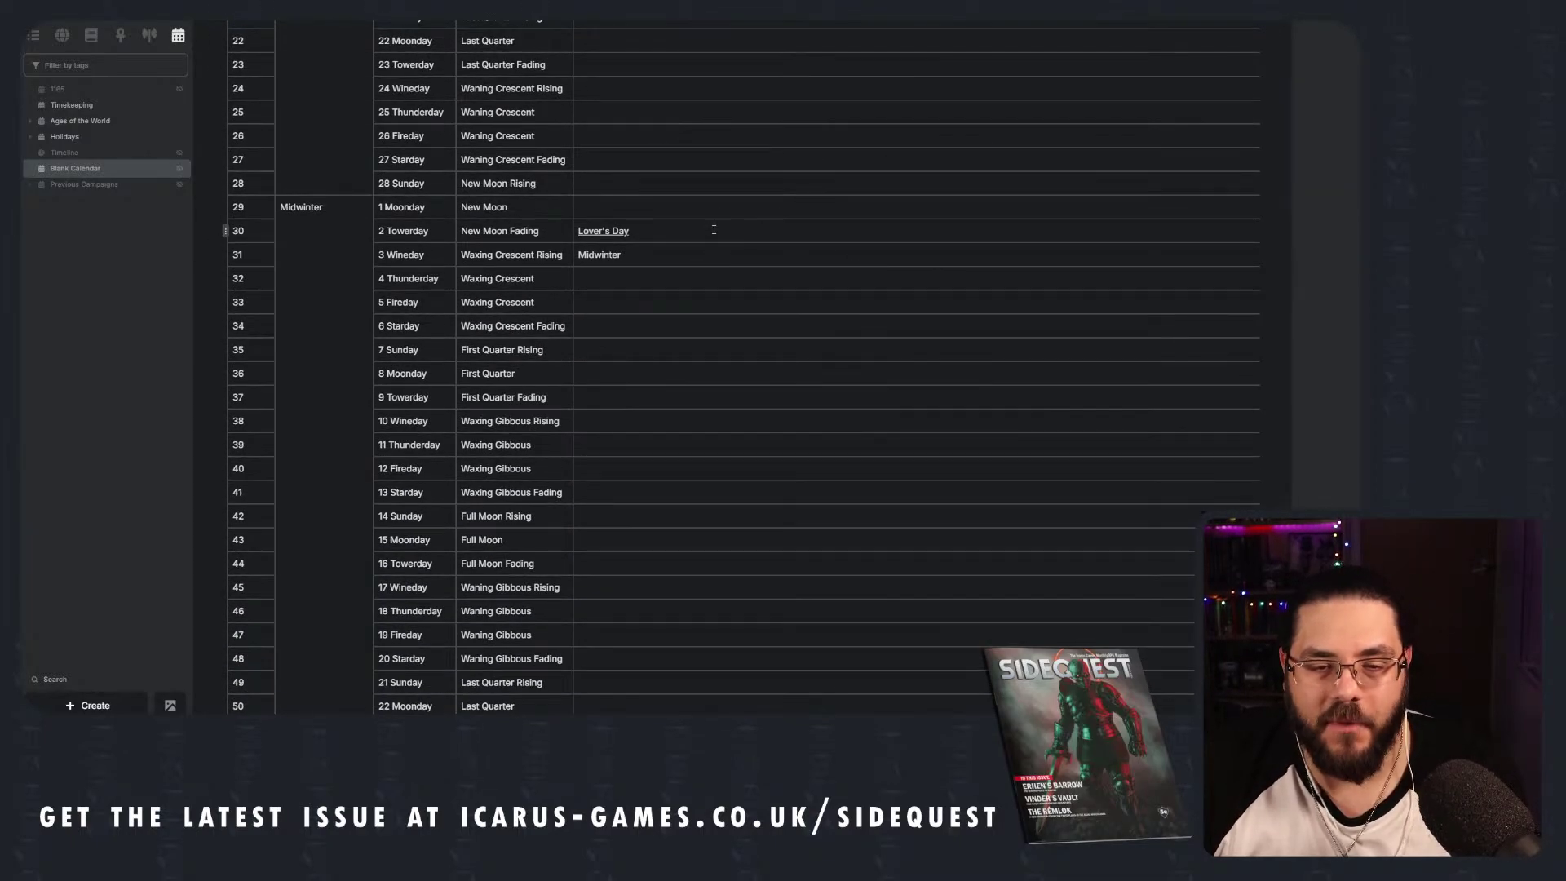
scroll(714, 229, down, 14)
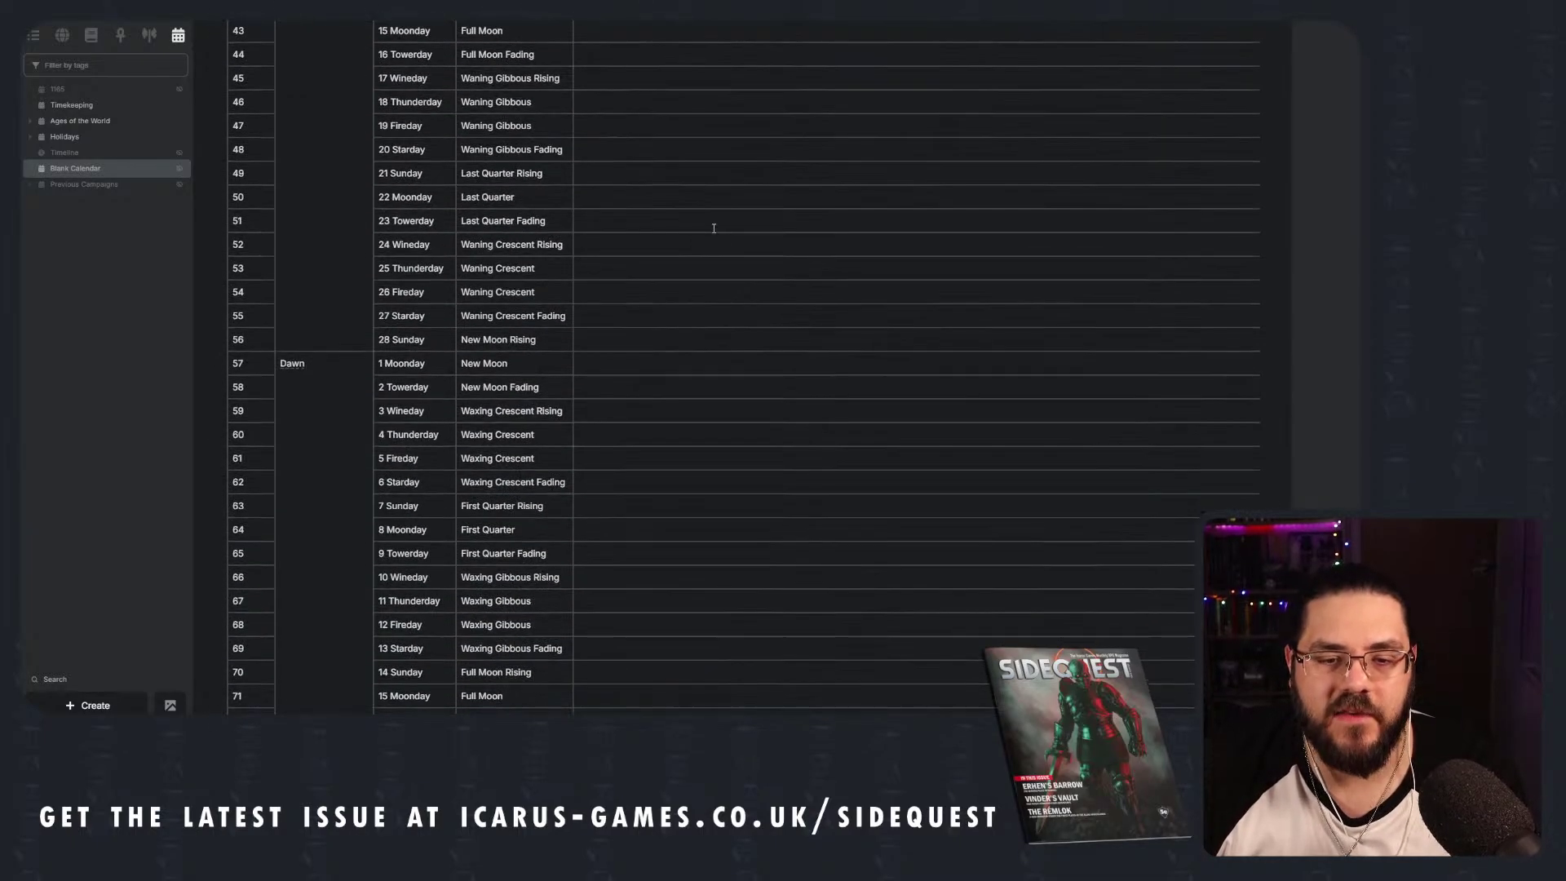
scroll(653, 228, down, 6)
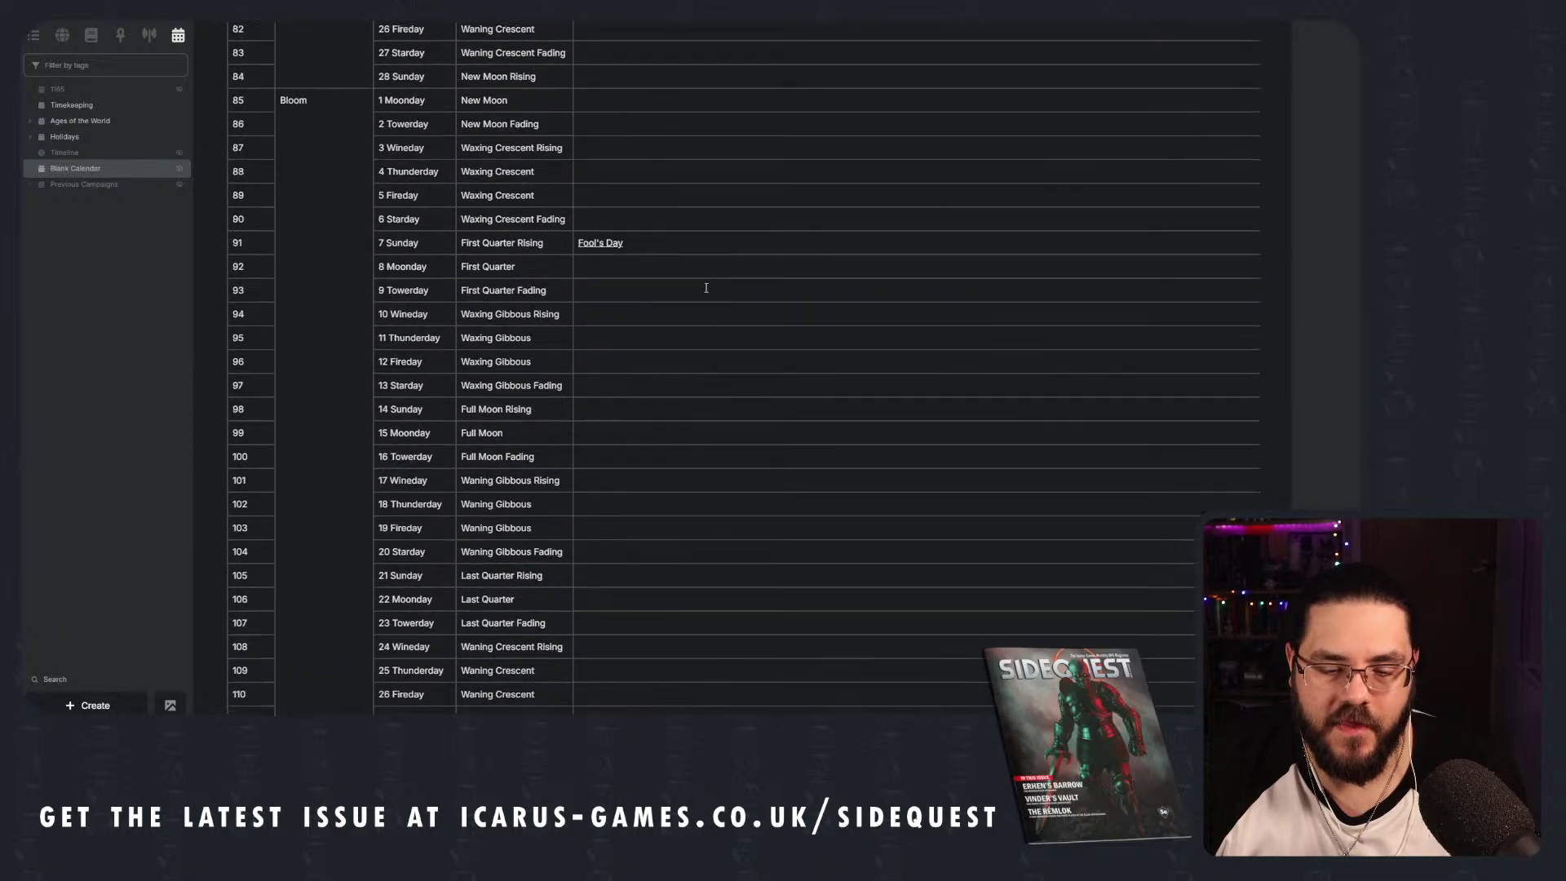
Return to the 1165 calendar and review its logged adventure events through the month of Reaping.
click(108, 90)
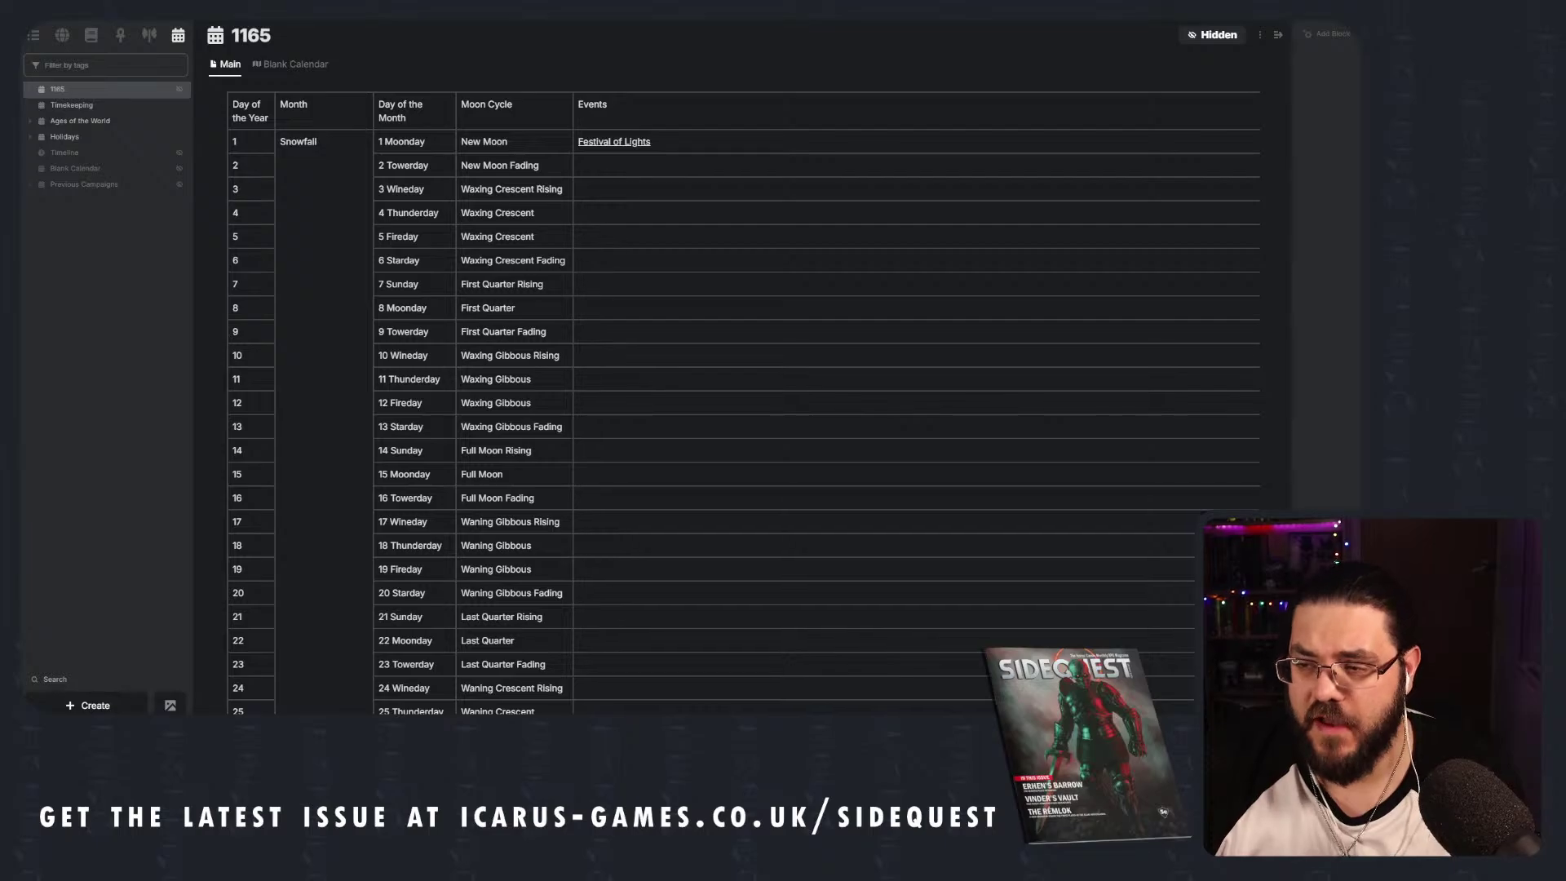
scroll(742, 367, down, 20)
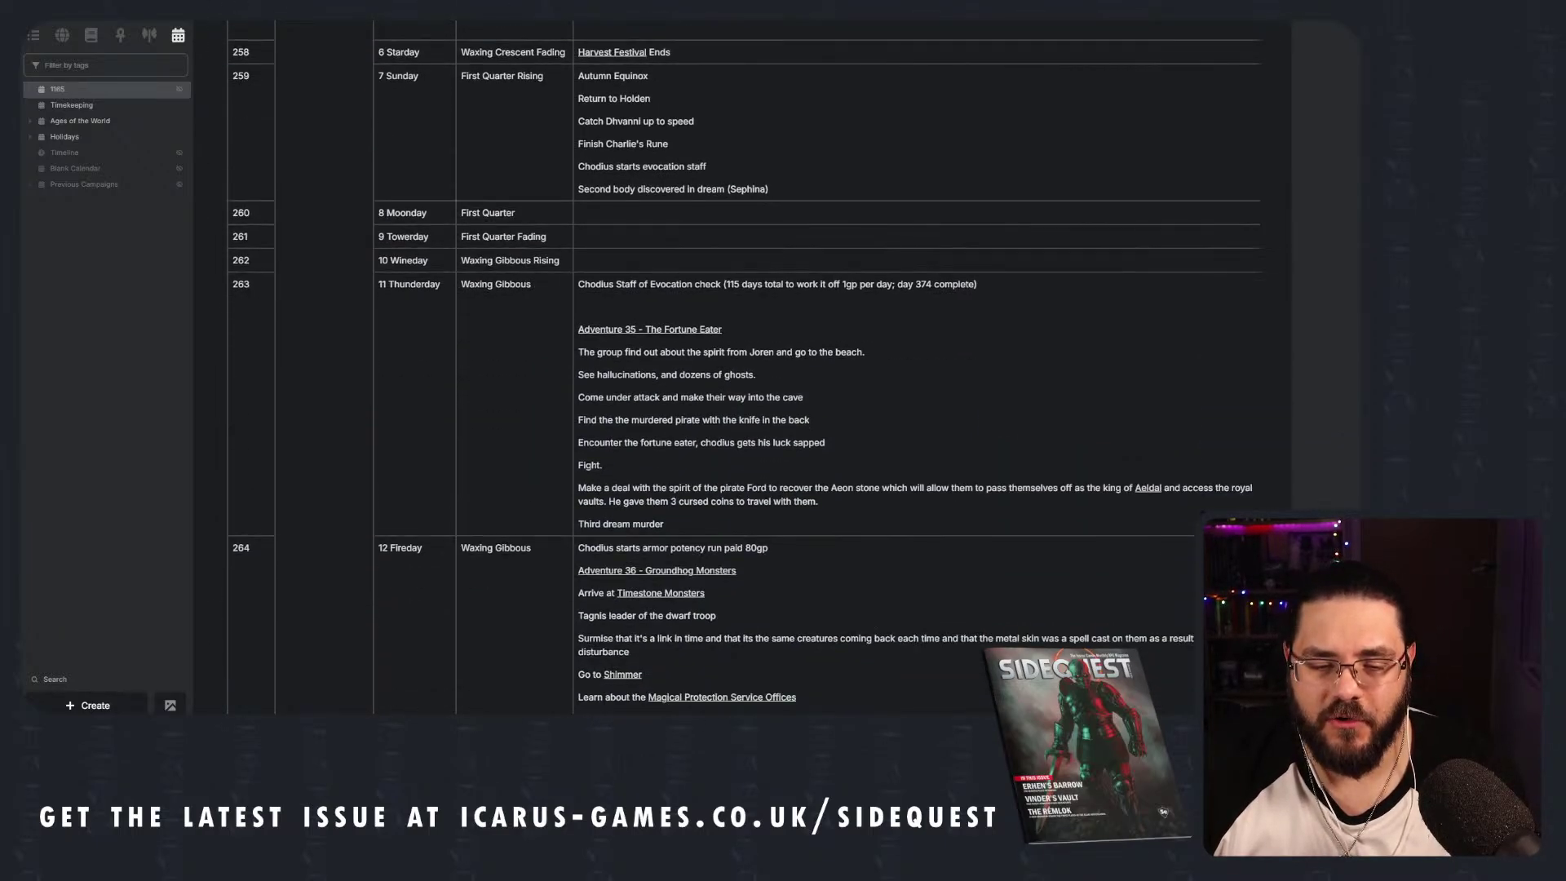
scroll(742, 367, down, 20)
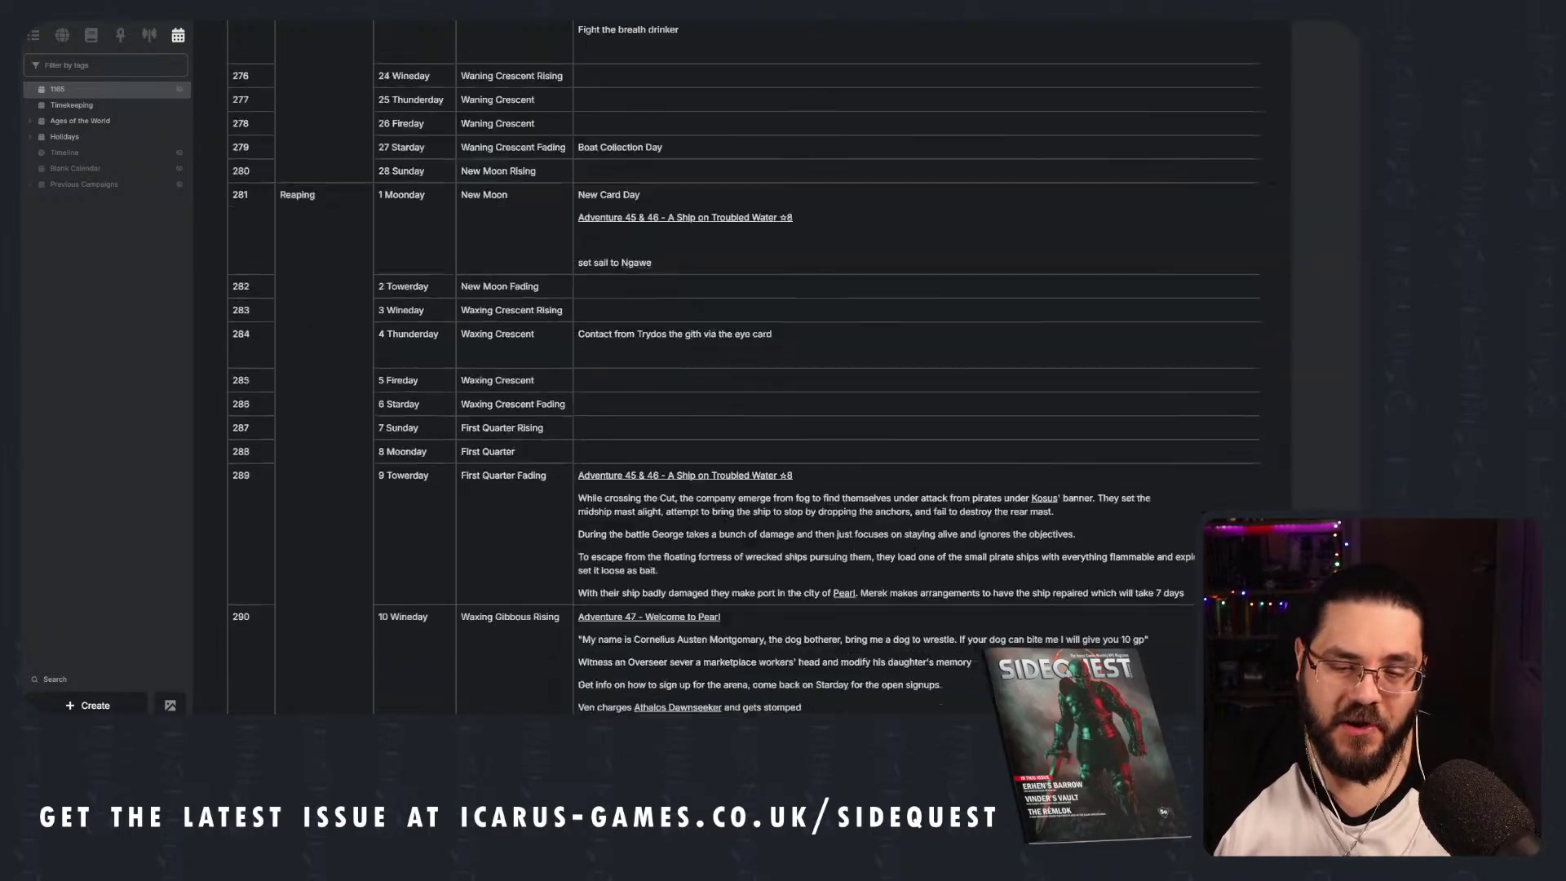
Review the 1165 calendar onward from Reaping through the labyrinth and ship travel entries to the Mornburg arrival, The Long Night and early Frostfall.
scroll(742, 367, down, 20)
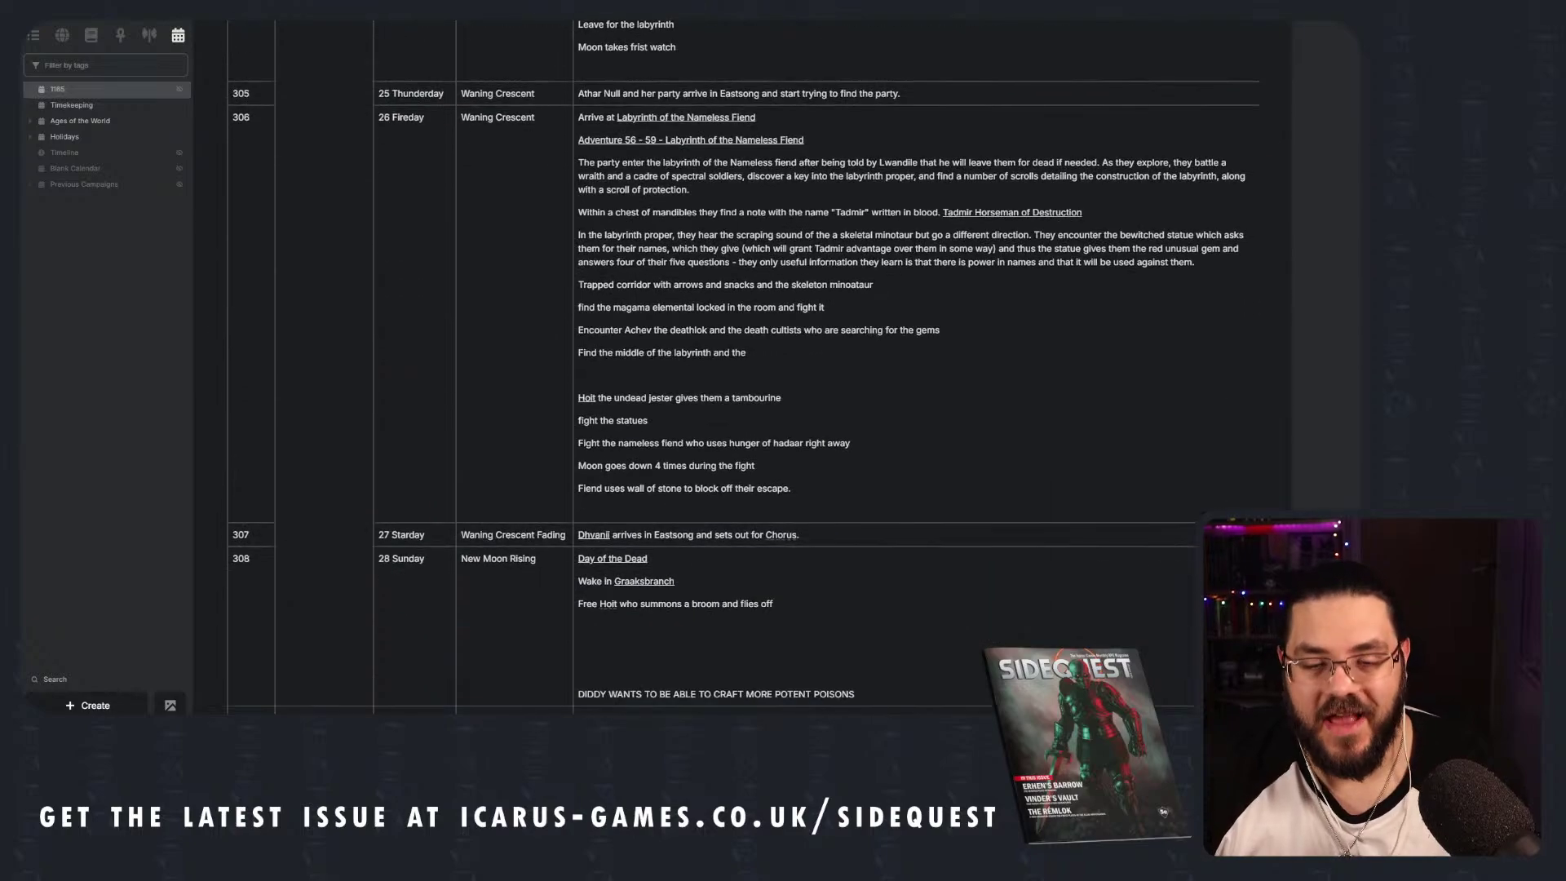
mouse_move(689, 141)
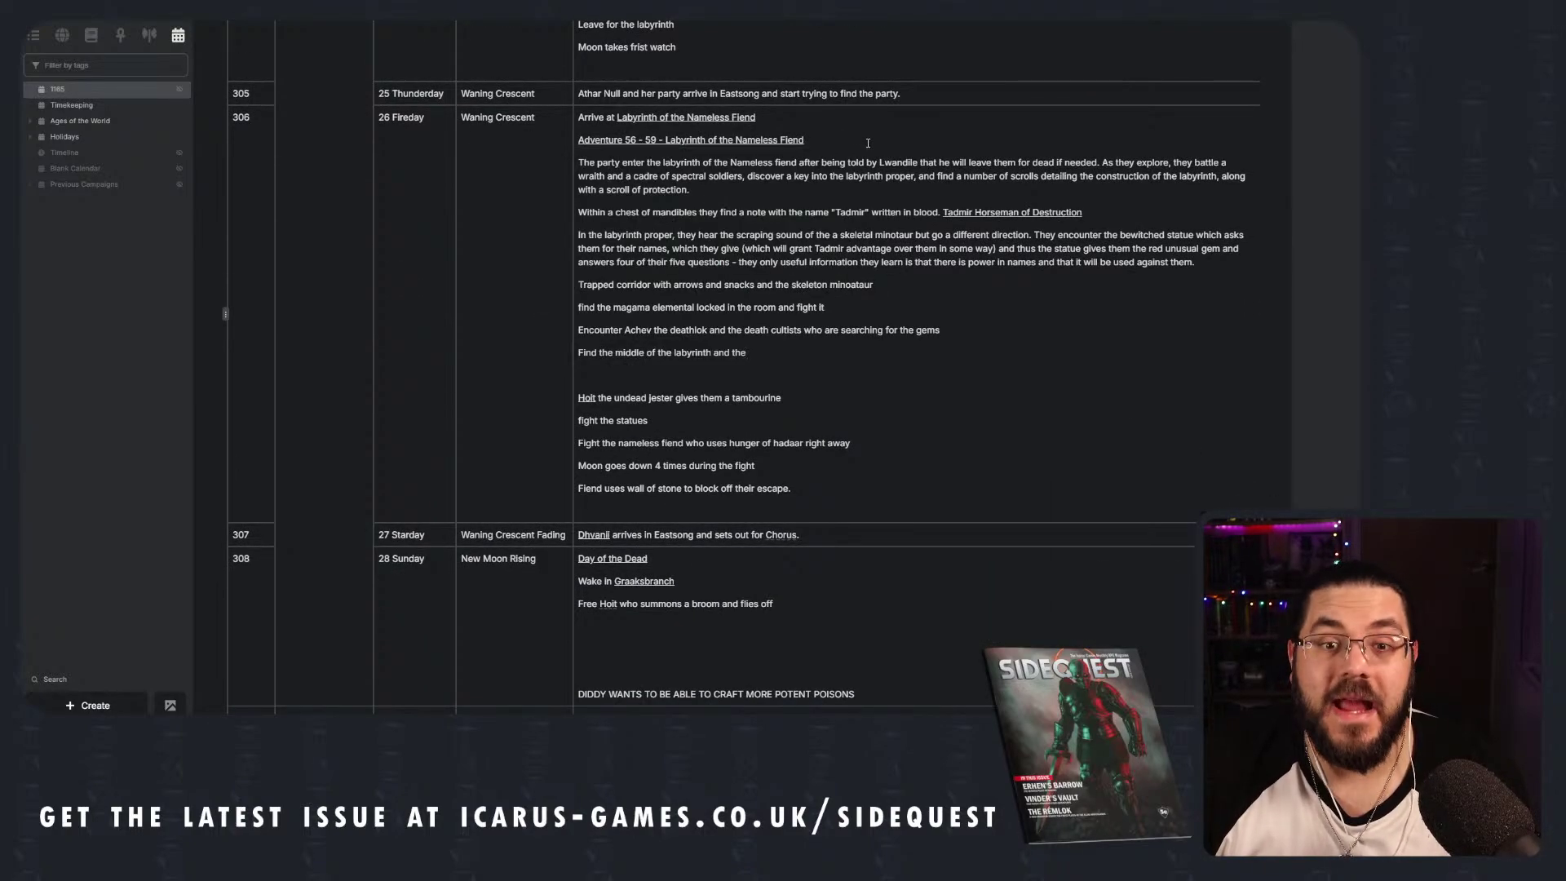
scroll(1165, 211, down, 15)
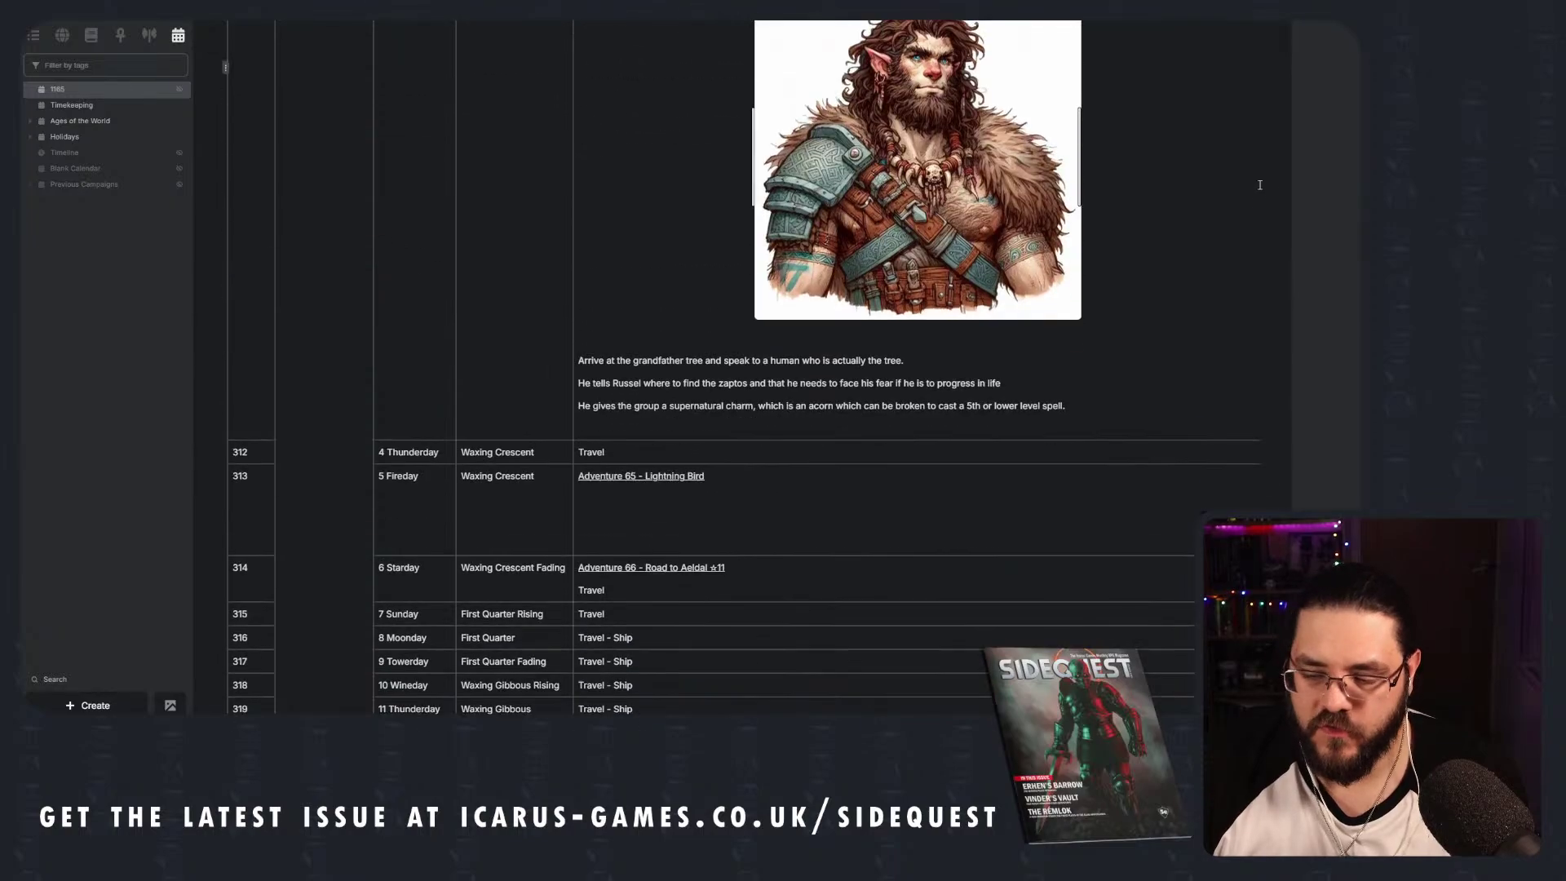
scroll(1083, 204, up, 5)
scroll(1082, 208, down, 10)
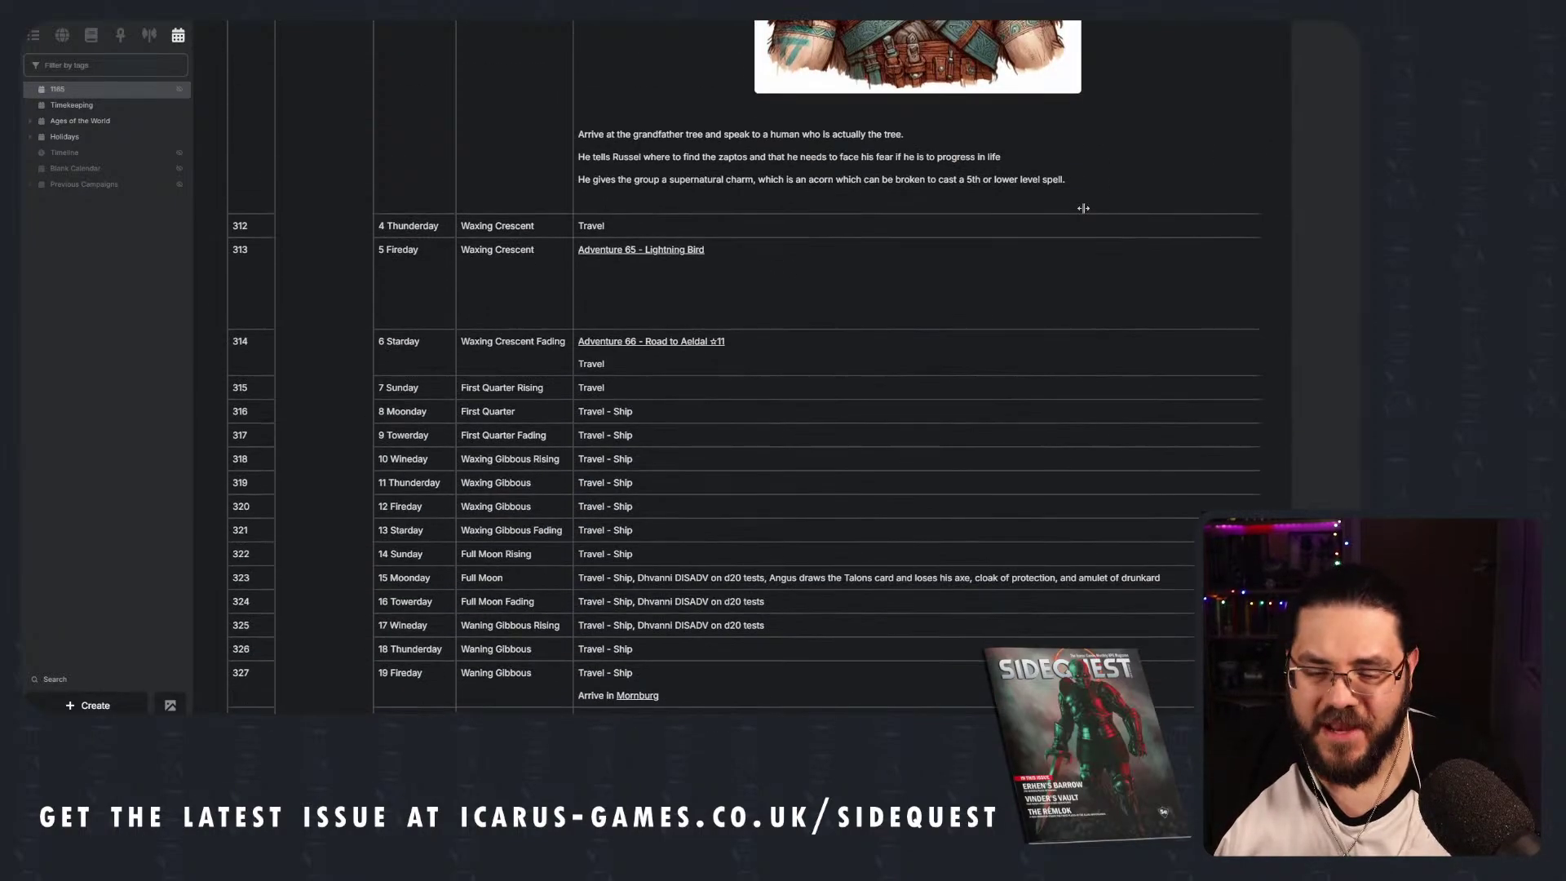
scroll(647, 194, up, 5)
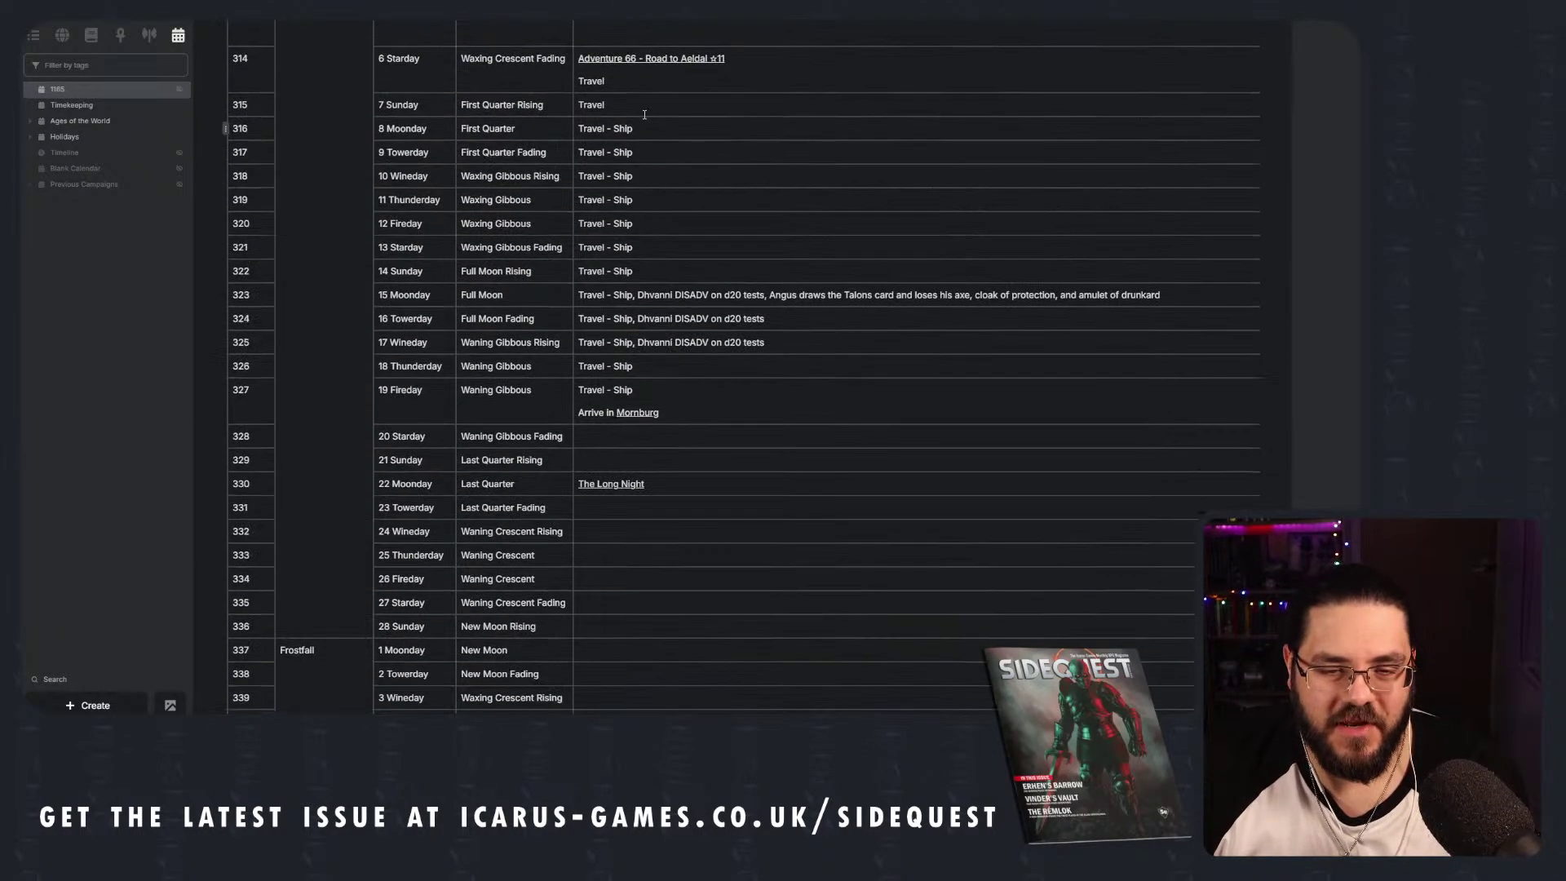
scroll(693, 208, down, 8)
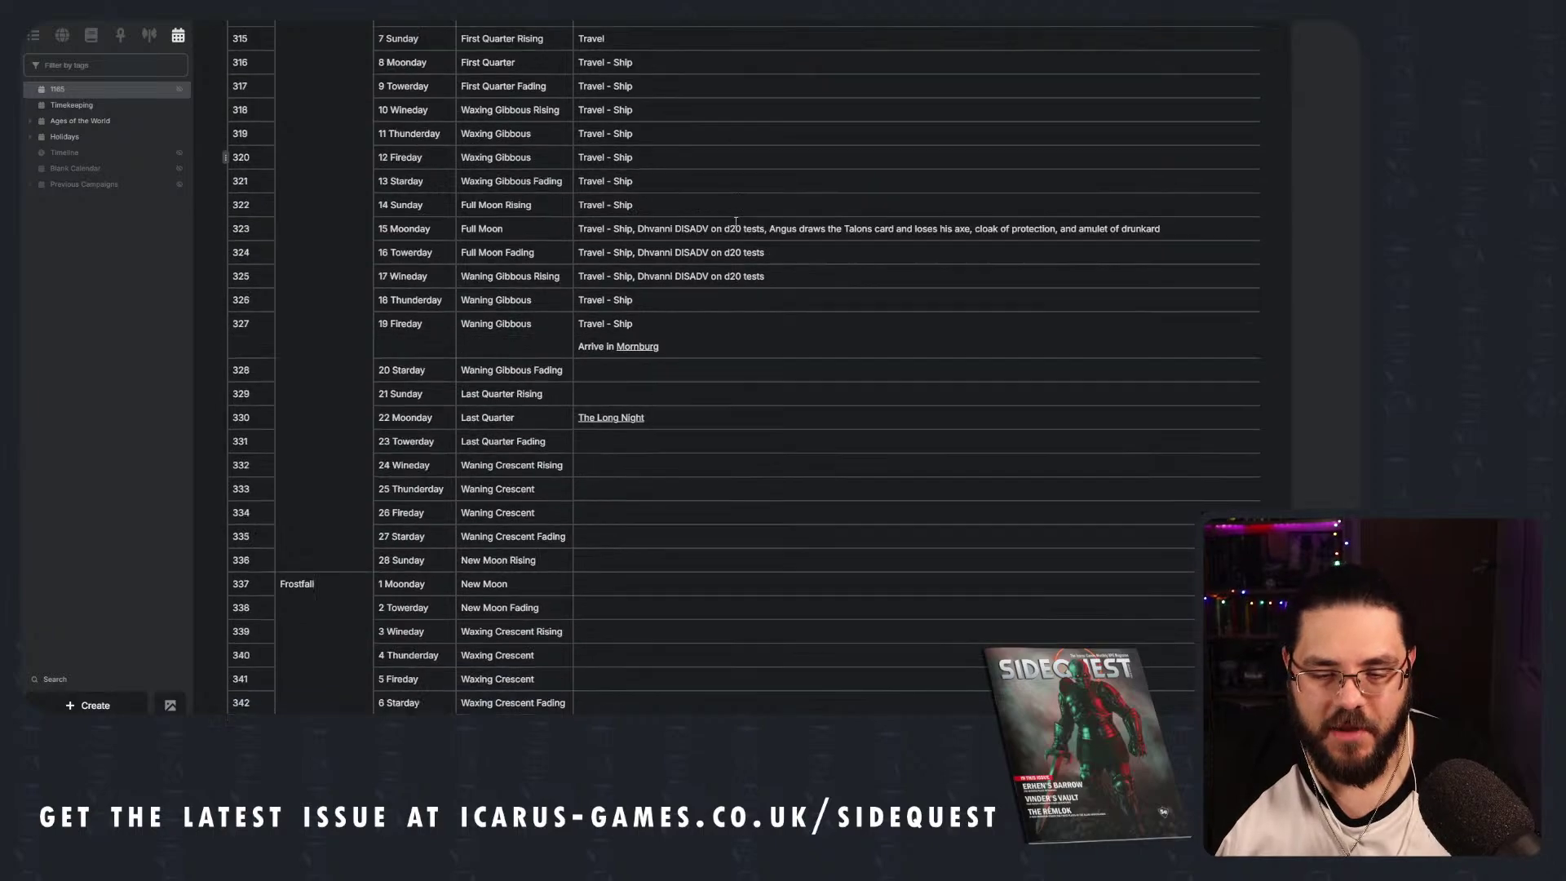
scroll(722, 215, up, 2)
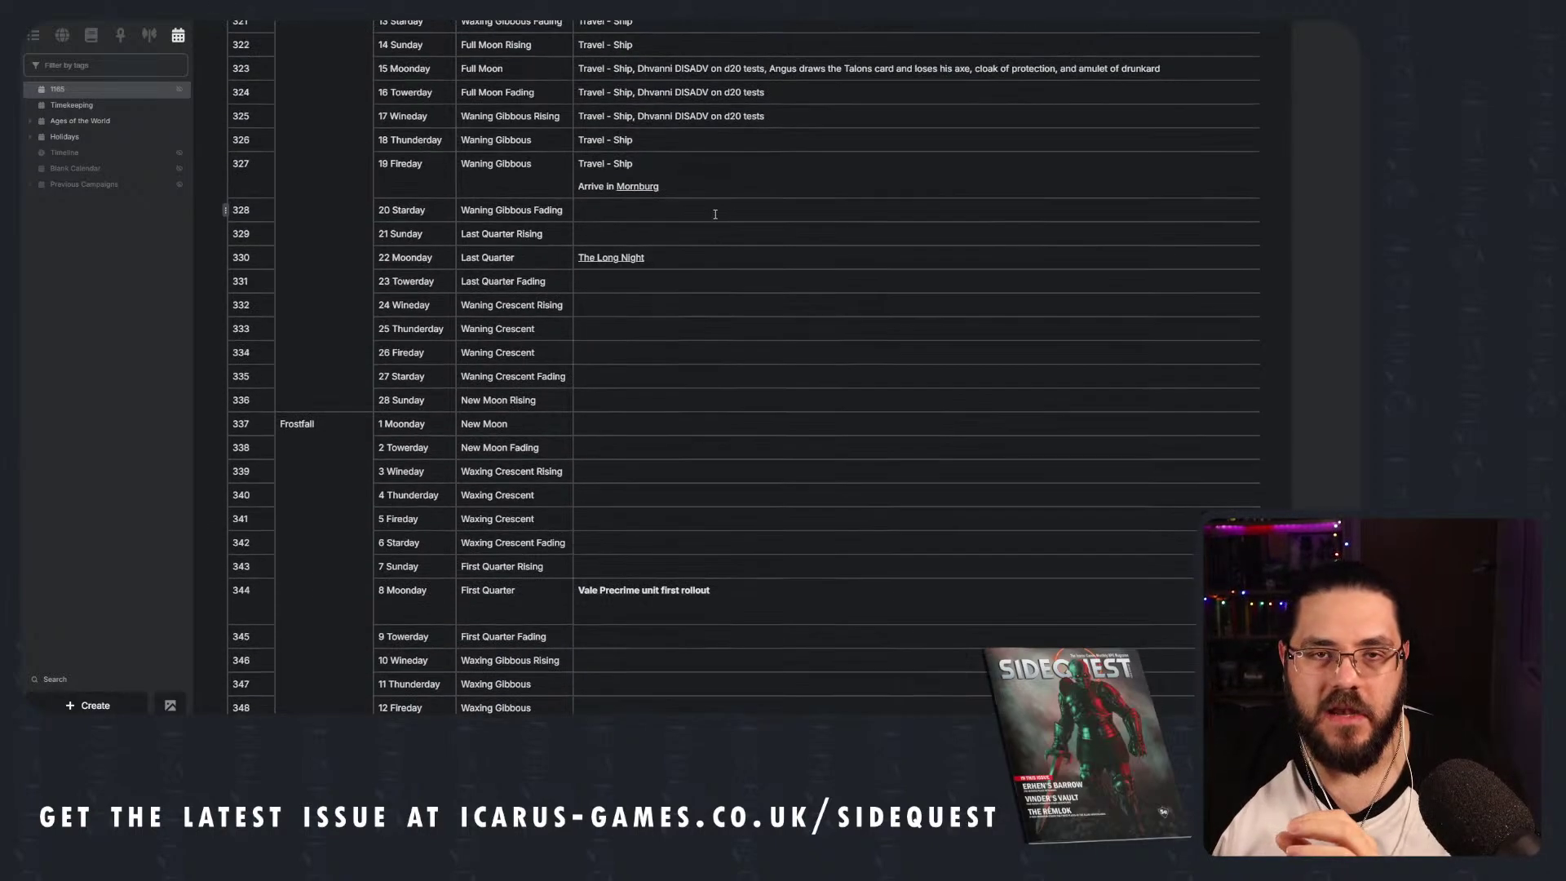
scroll(701, 221, up, 3)
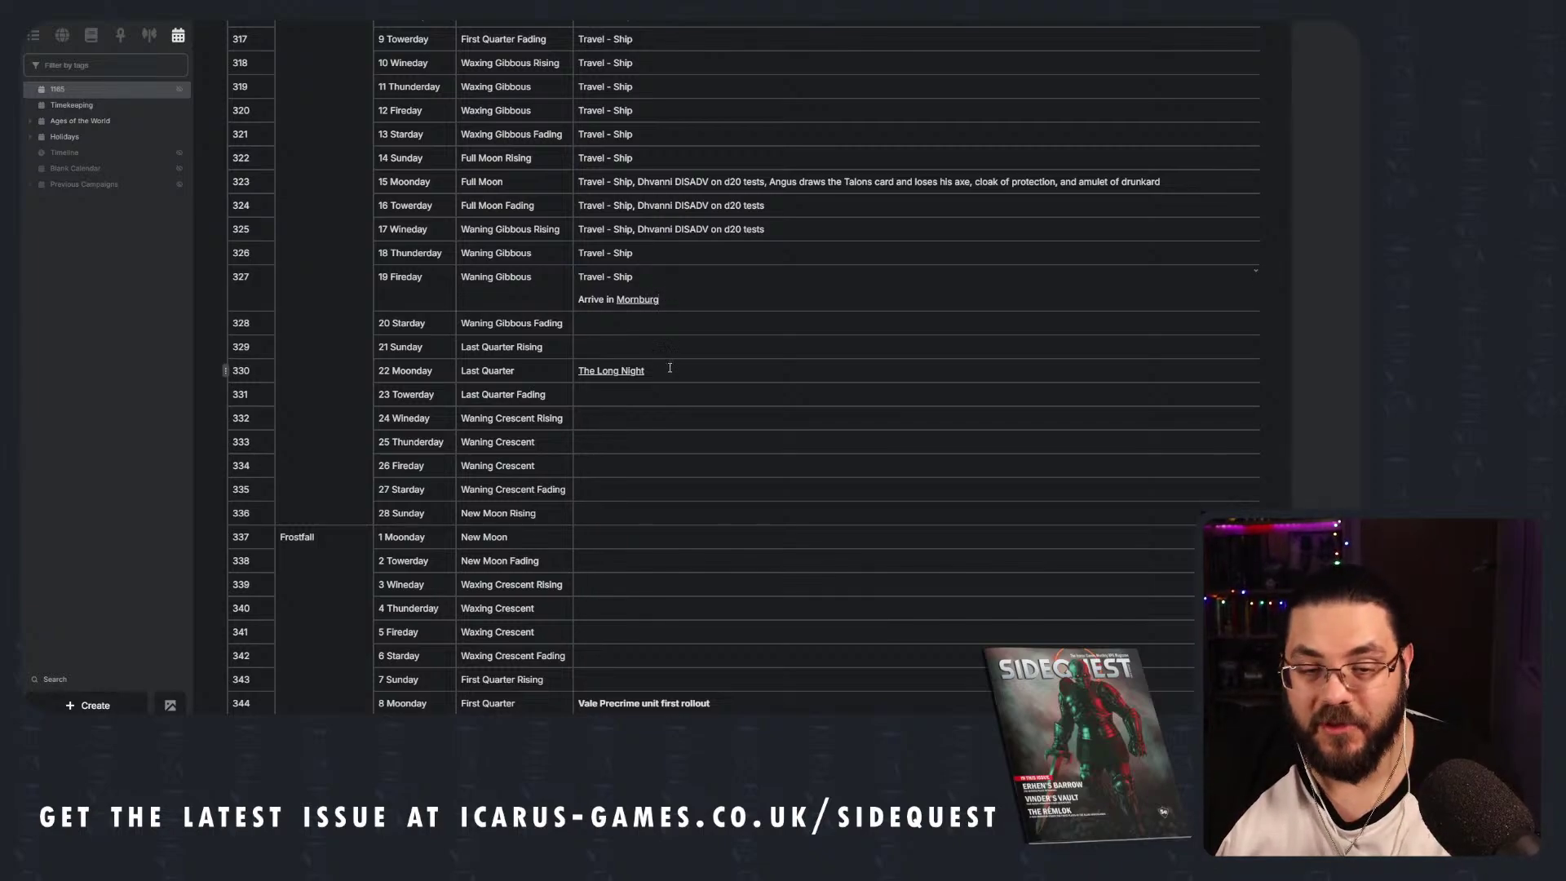
mouse_move(639, 380)
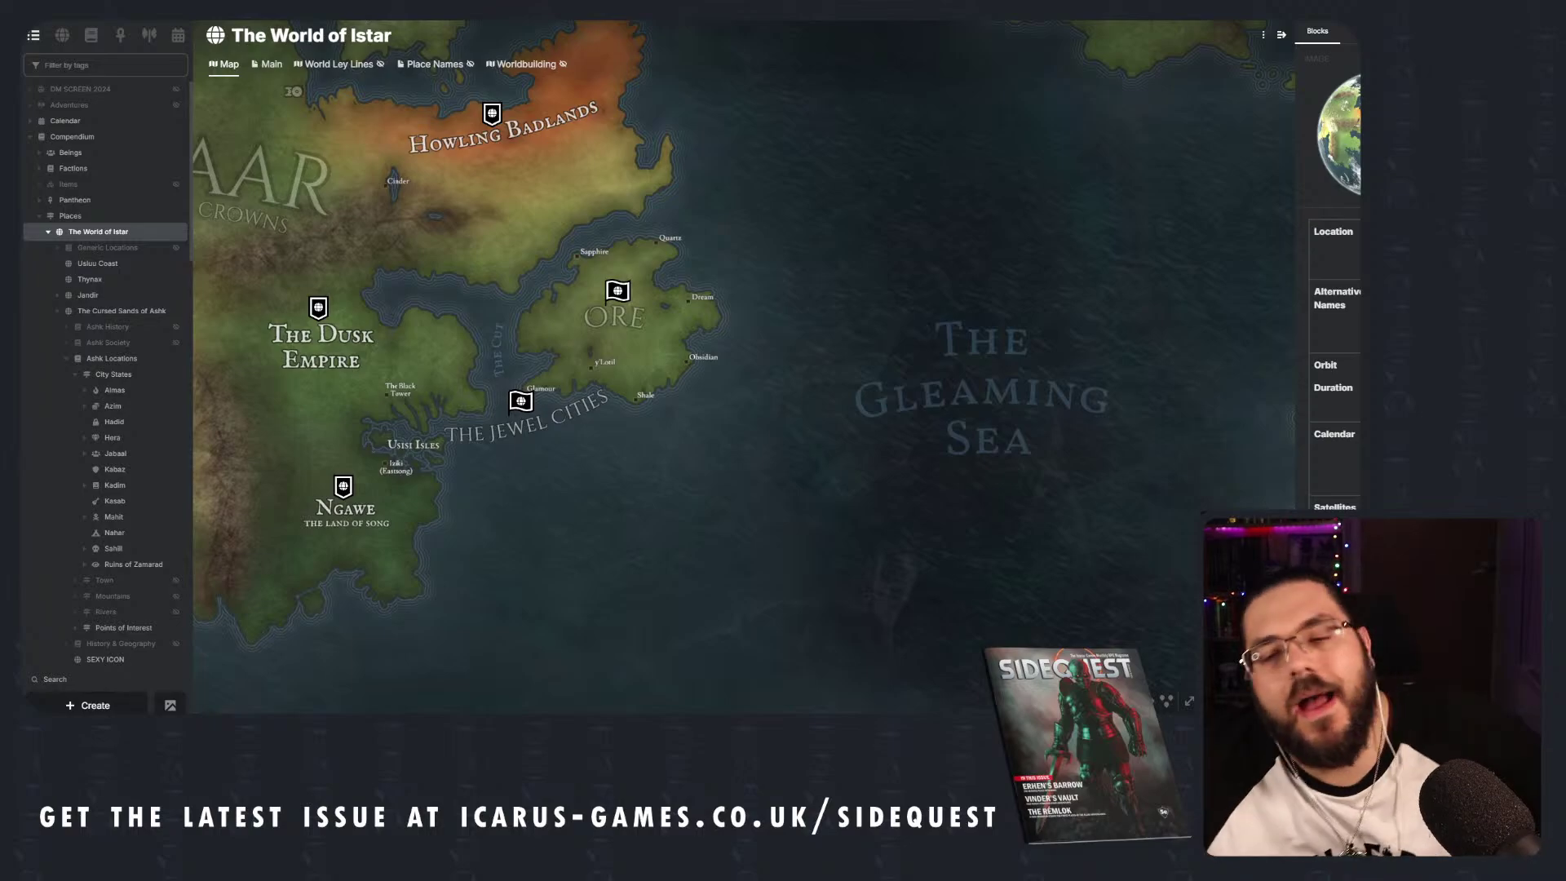
View the whole World of Istar map, from Talavaar across The Gleaming Sea to Valen.
scroll(762, 131, down, 1)
scroll(763, 130, down, 4)
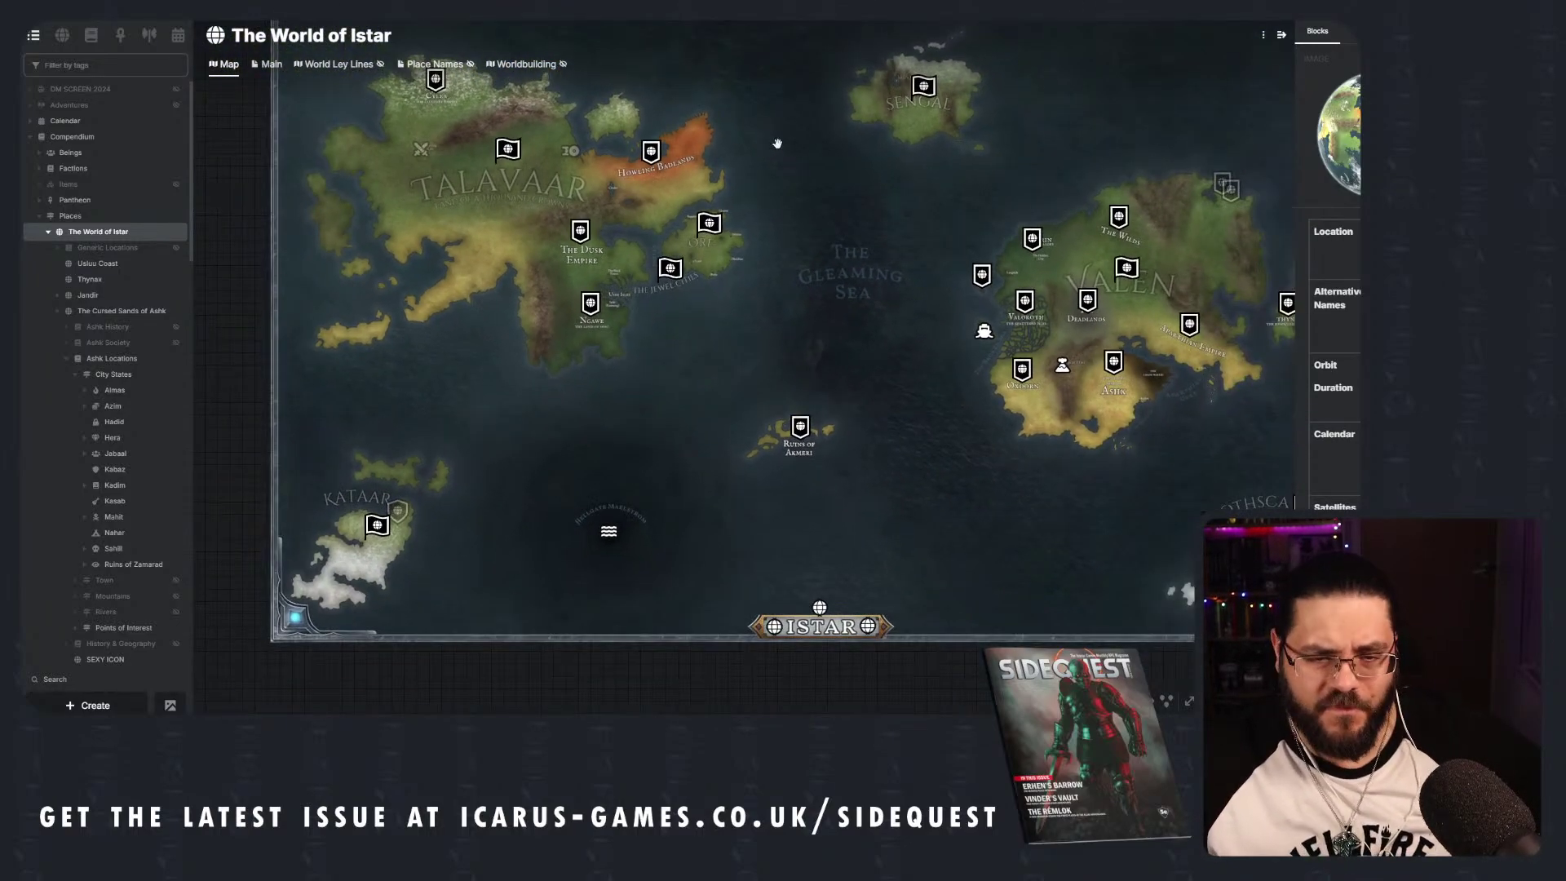
drag(805, 151, 743, 238)
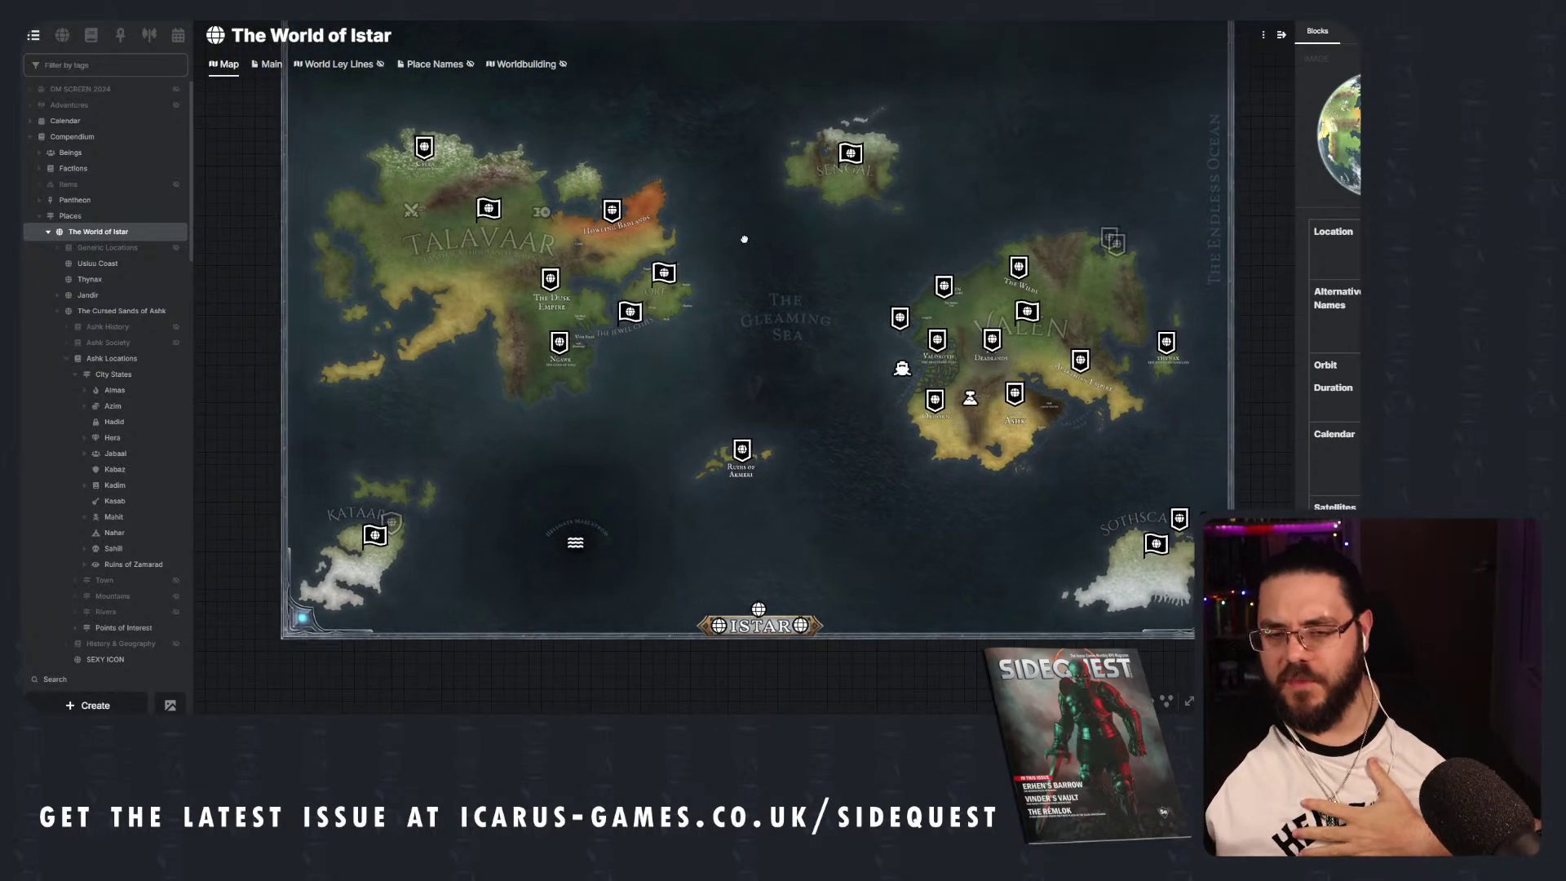